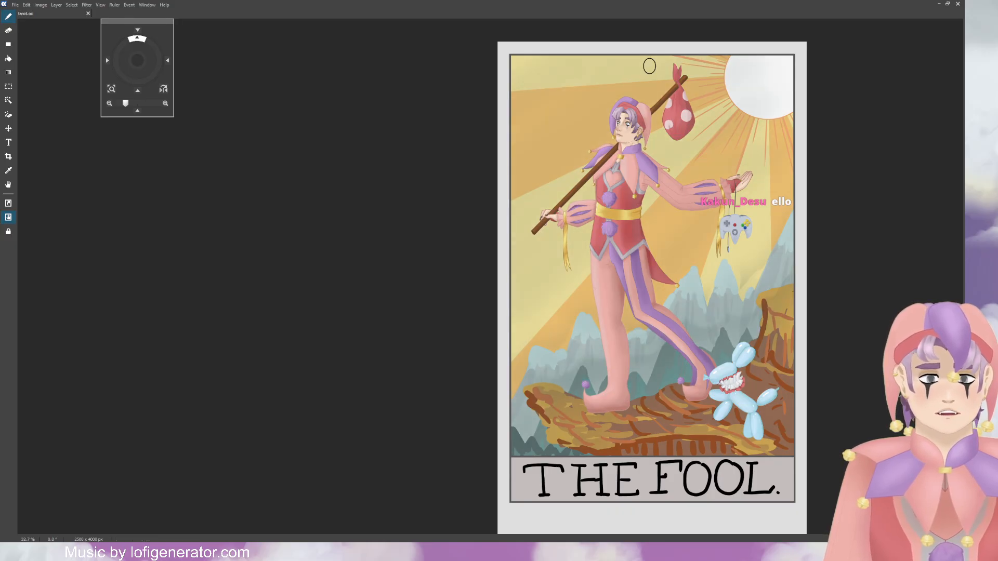
pyautogui.click(927, 190)
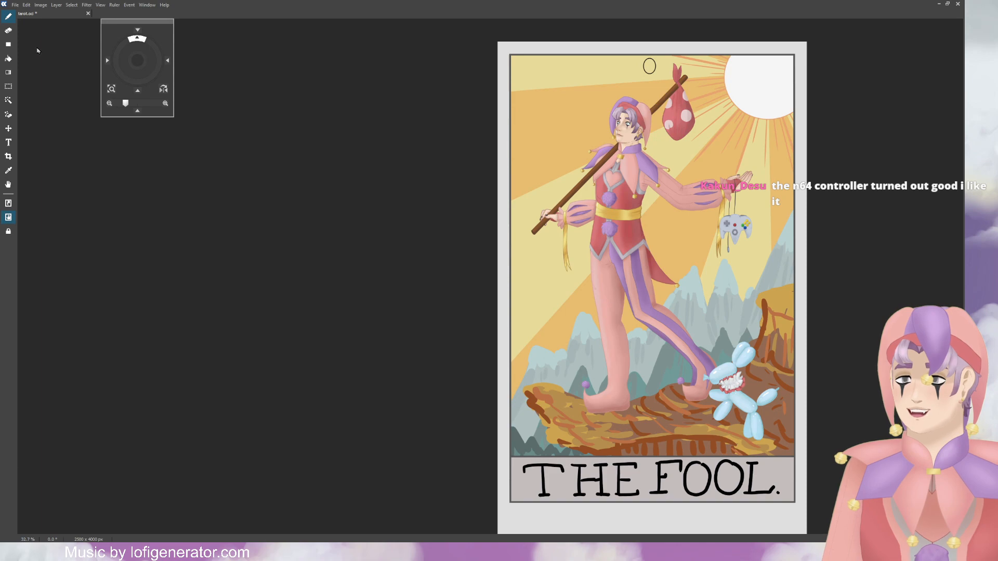
pyautogui.click(8, 60)
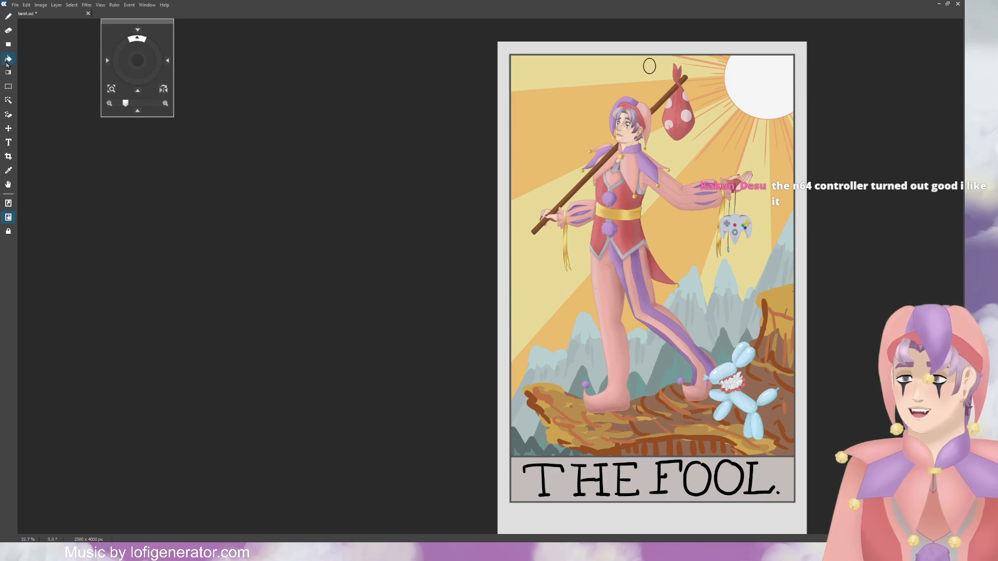
pyautogui.click(598, 125)
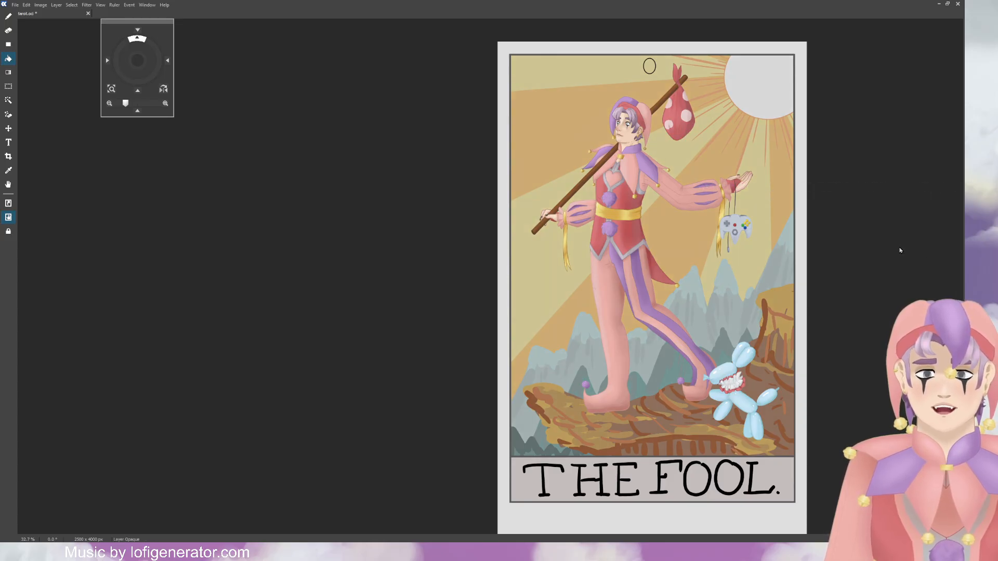
pyautogui.hotkey('ctrl', 'z')
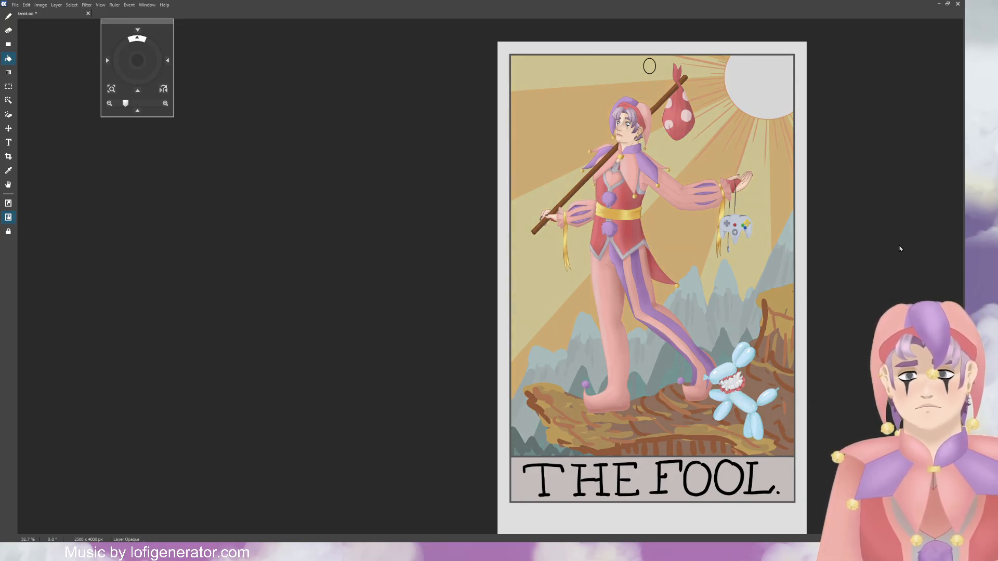
pyautogui.moveTo(897, 246); pyautogui.dragTo(885, 246)
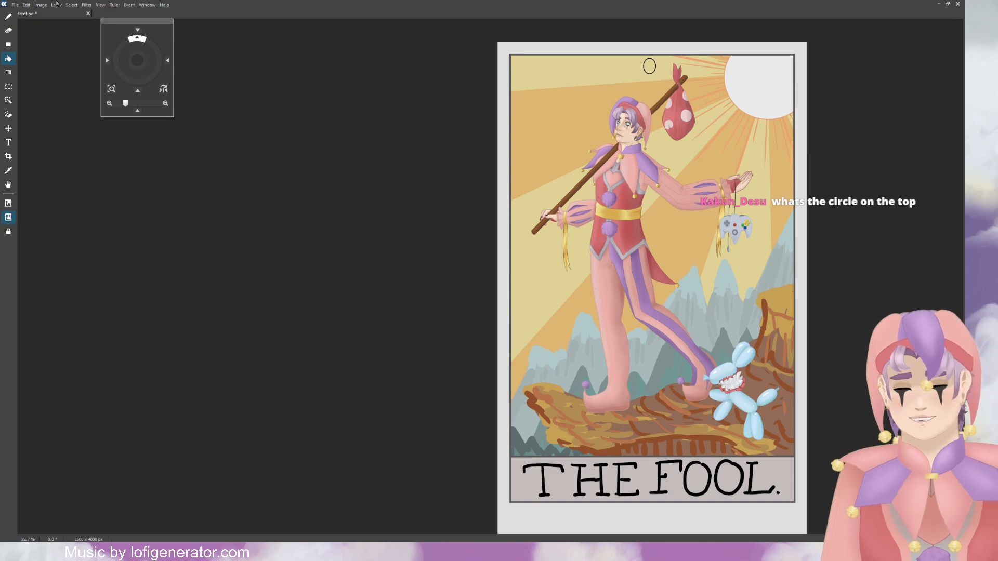
# Step: Paint the lower edge of the snow cap into jagged points on the mountain below the game controller, using the brush
pyautogui.click(8, 16)
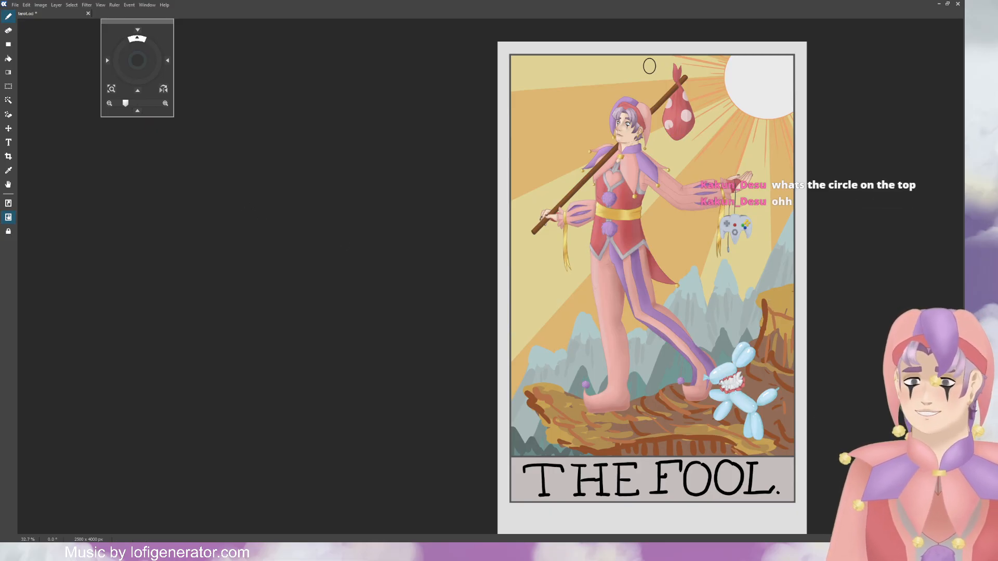
pyautogui.scroll(8, 773, 379)
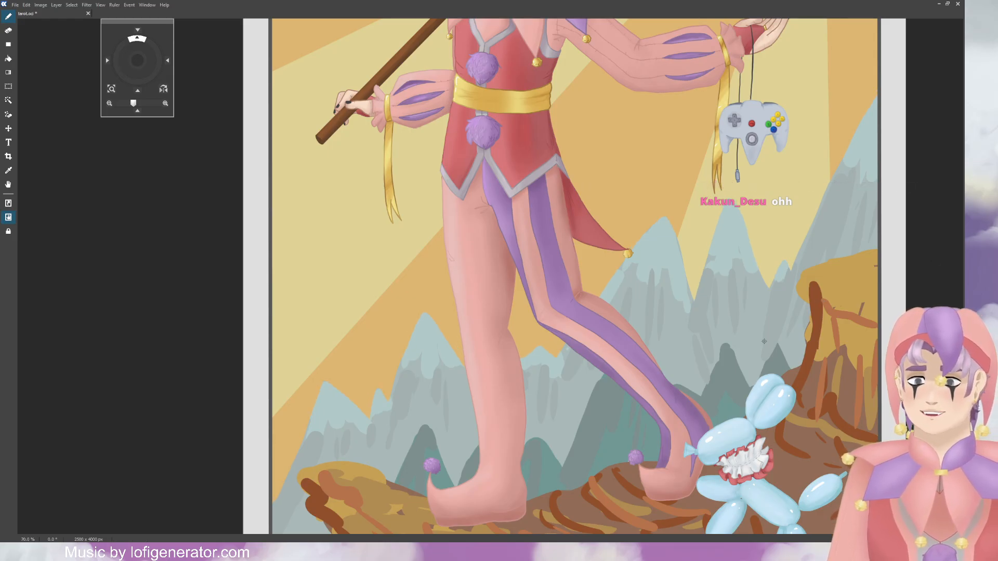
pyautogui.scroll(-4, 764, 341)
pyautogui.scroll(3, 764, 349)
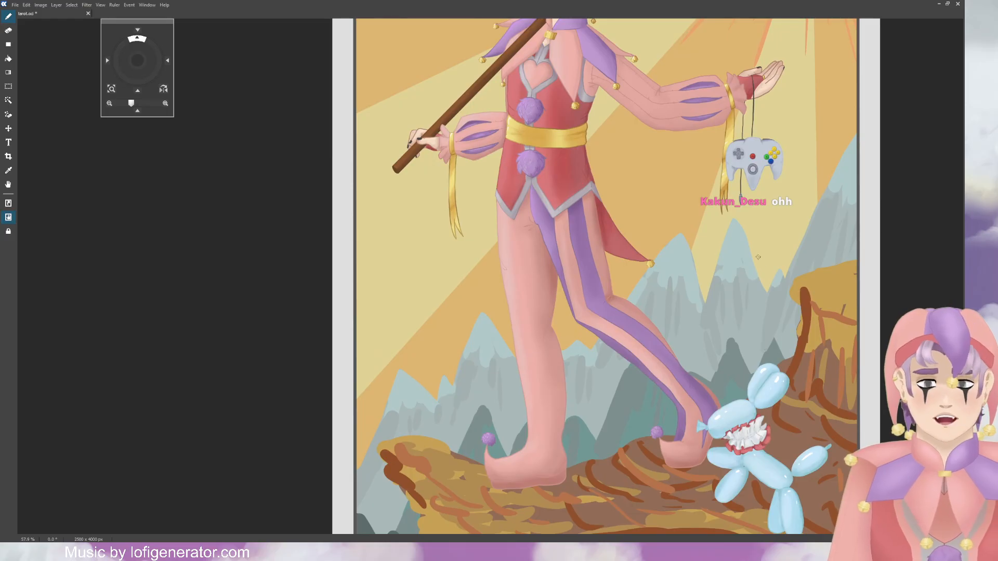
pyautogui.scroll(-1, 757, 257)
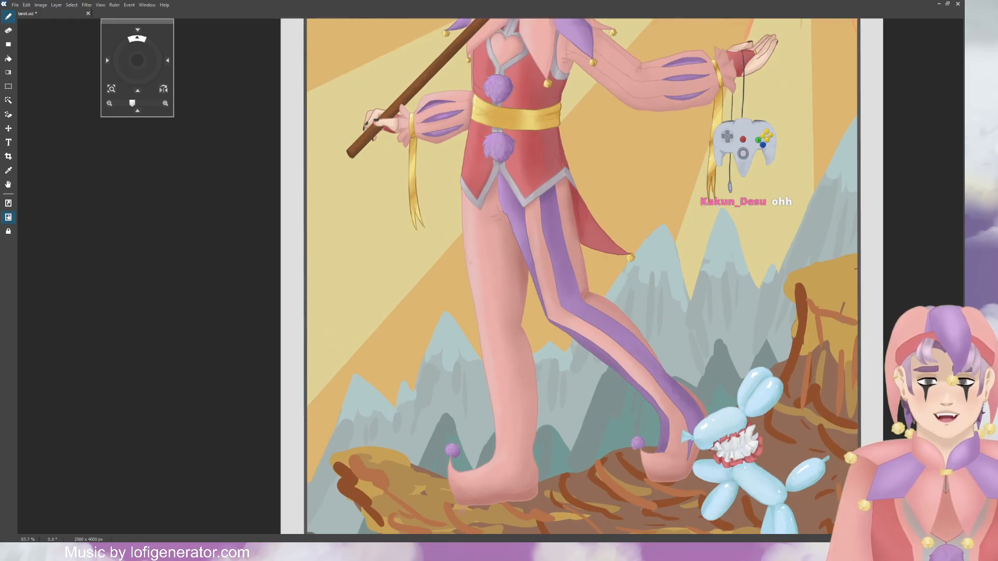
pyautogui.scroll(5, 826, 311)
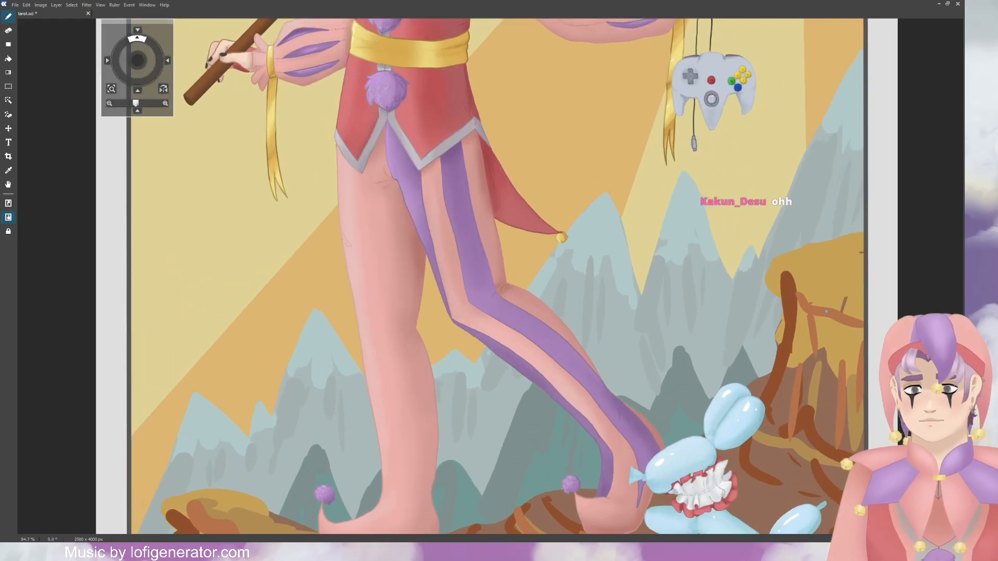
pyautogui.scroll(-2, 742, 265)
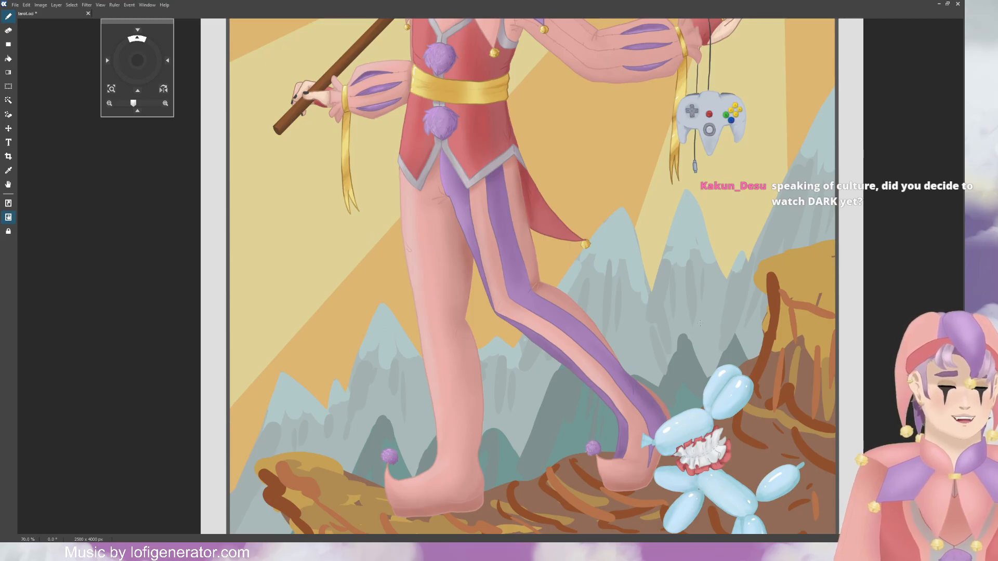
pyautogui.scroll(5, 696, 239)
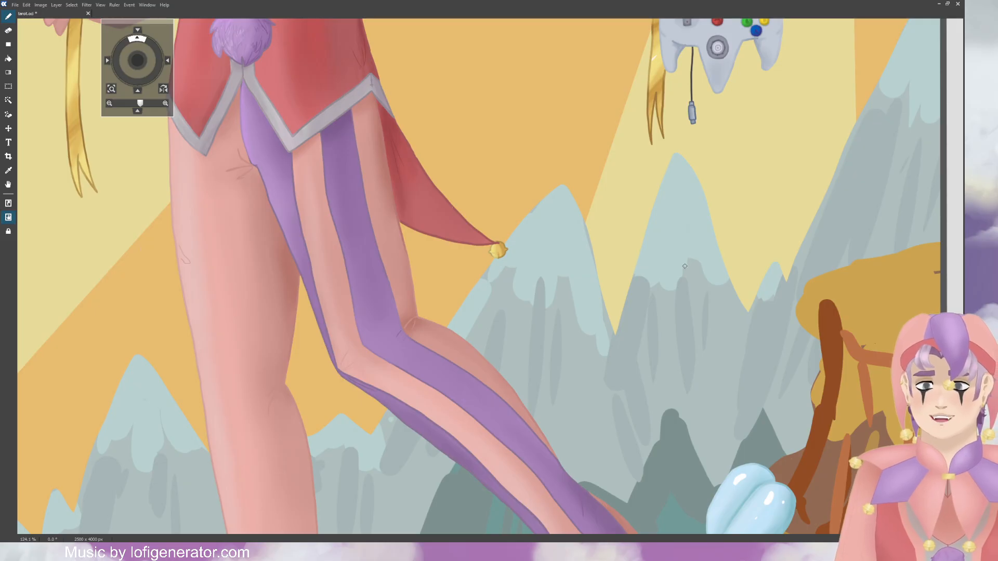
pyautogui.moveTo(684, 266); pyautogui.dragTo(691, 248)
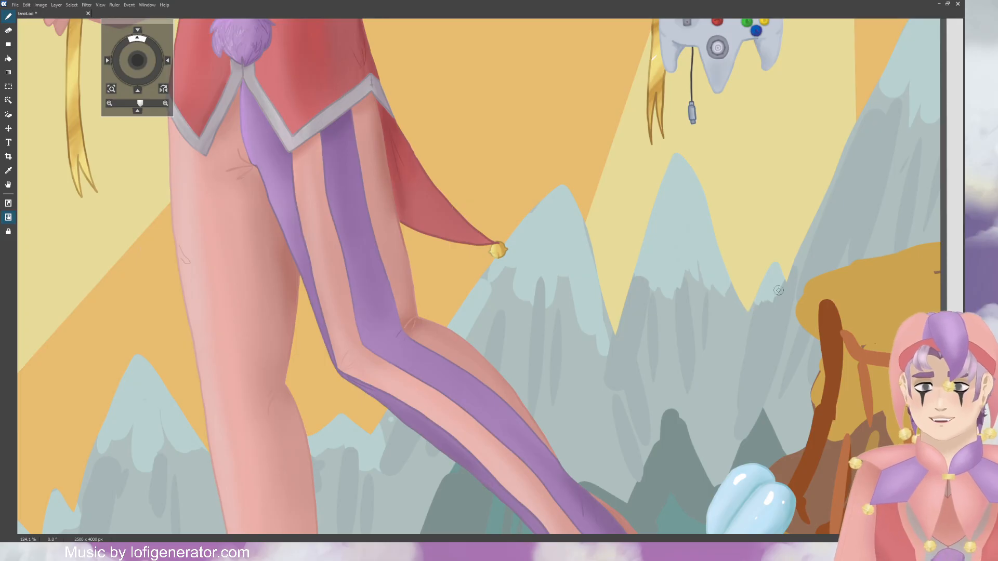
# Step: Paint a jagged light-blue snow edge on the tall mountain at the card's right border, extending it to the slope
pyautogui.scroll(-6, 727, 260)
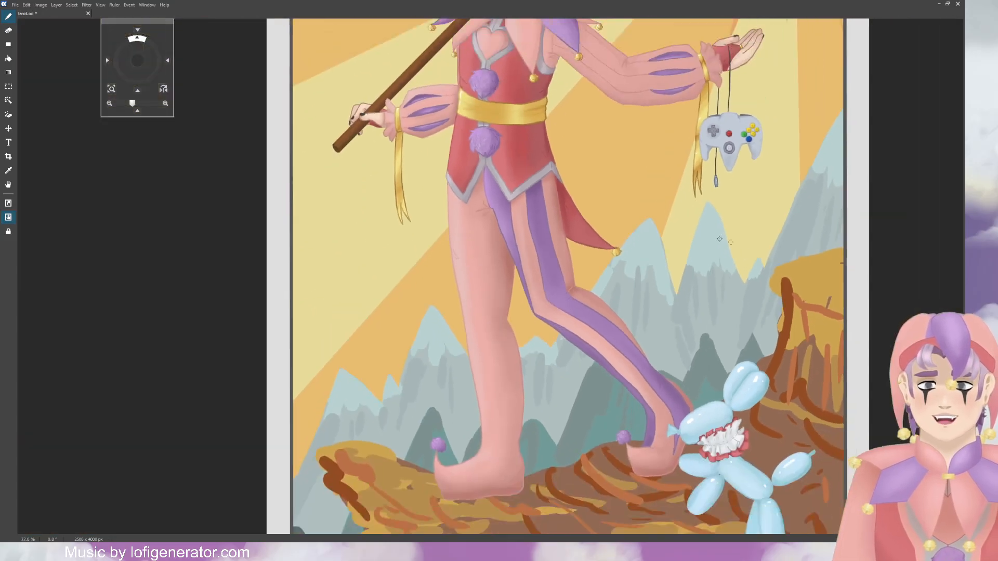
pyautogui.scroll(-2, 753, 208)
pyautogui.scroll(5, 795, 177)
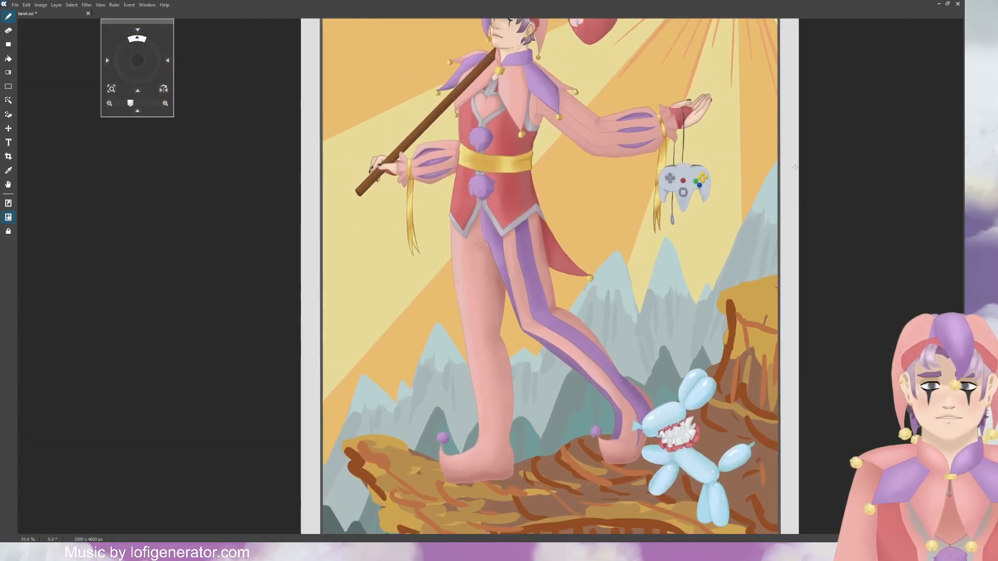
pyautogui.scroll(6, 792, 184)
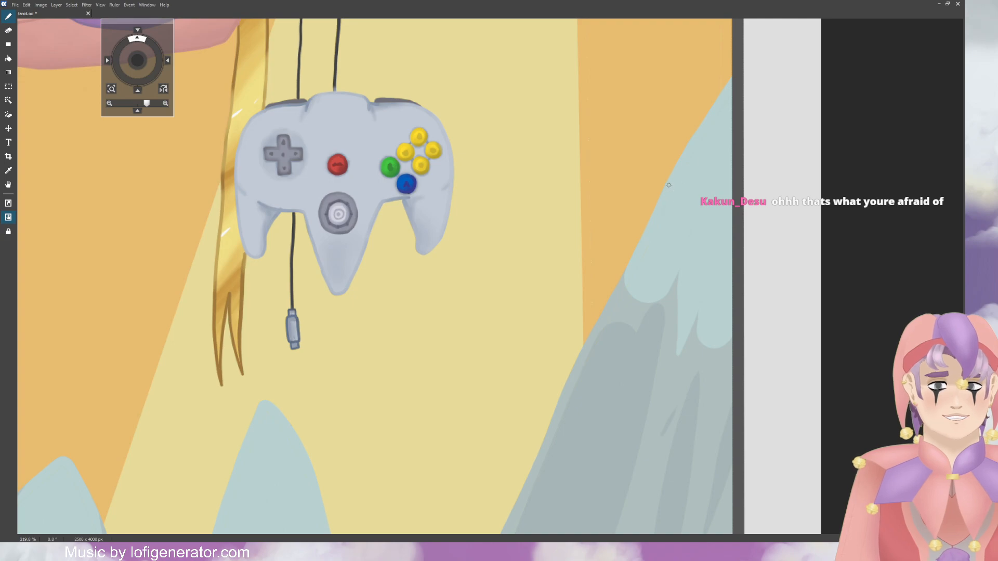
pyautogui.moveTo(627, 277)
pyautogui.mouseDown()
pyautogui.moveTo(637, 313)
pyautogui.moveTo(616, 272)
pyautogui.moveTo(631, 331)
pyautogui.moveTo(656, 291)
pyautogui.moveTo(667, 303)
pyautogui.moveTo(681, 279)
pyautogui.moveTo(700, 357)
pyautogui.moveTo(727, 326)
pyautogui.mouseUp()
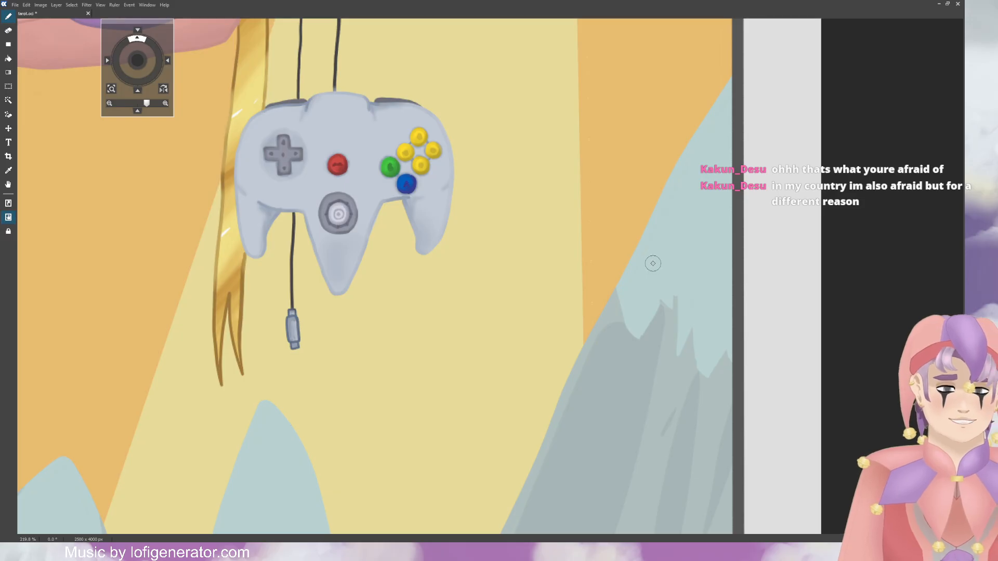
pyautogui.moveTo(617, 292); pyautogui.dragTo(612, 305)
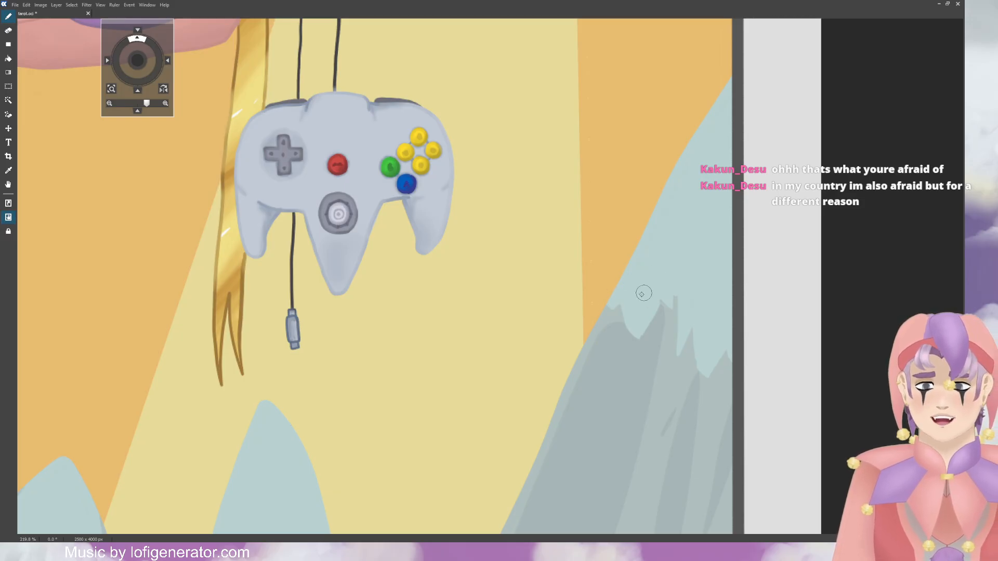
# Step: Cover the grey strip along the right slope of the mountain beside the coat-tail bell with light-blue snow
pyautogui.scroll(-6, 457, 316)
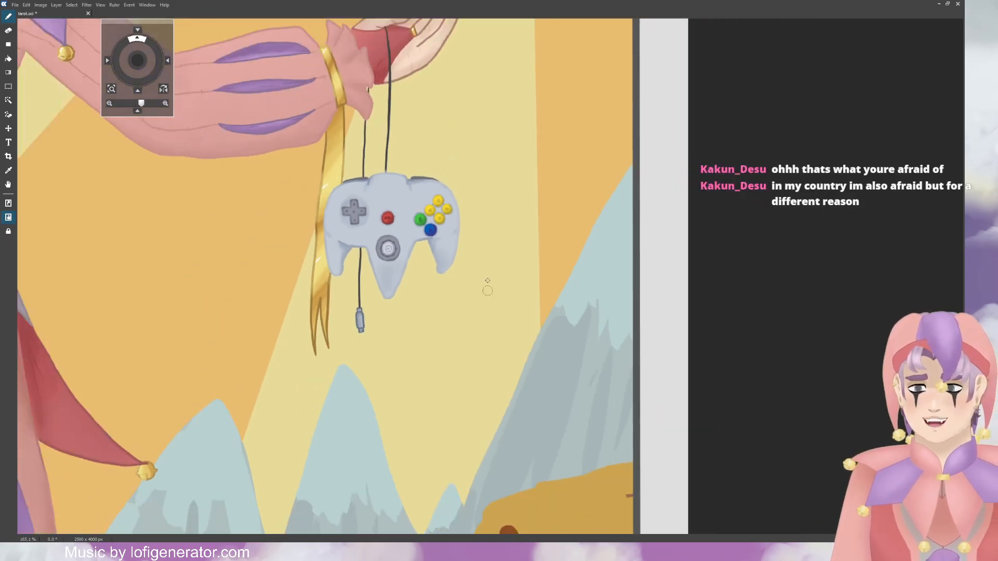
pyautogui.scroll(-2, 414, 206)
pyautogui.scroll(5, 342, 347)
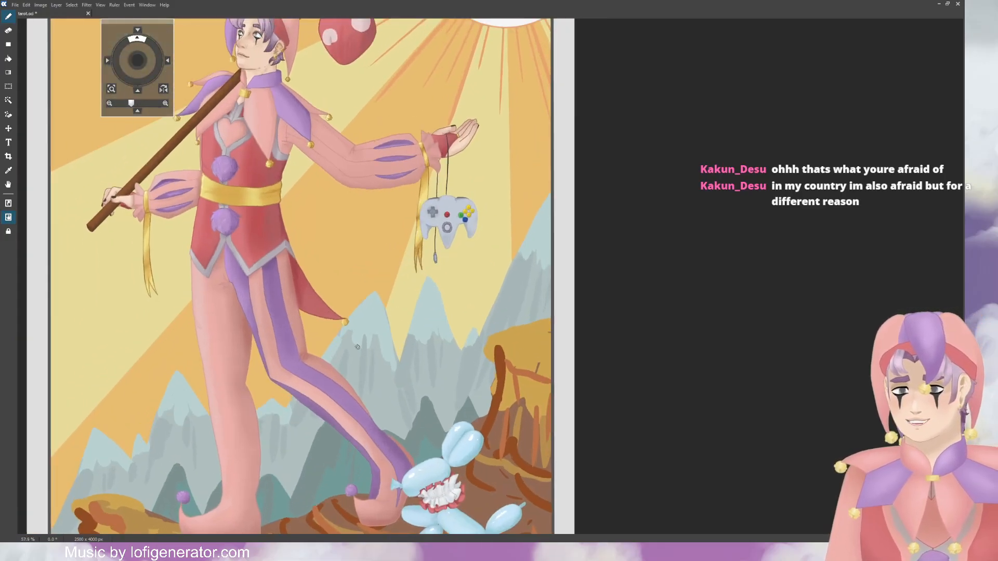
pyautogui.scroll(5, 343, 347)
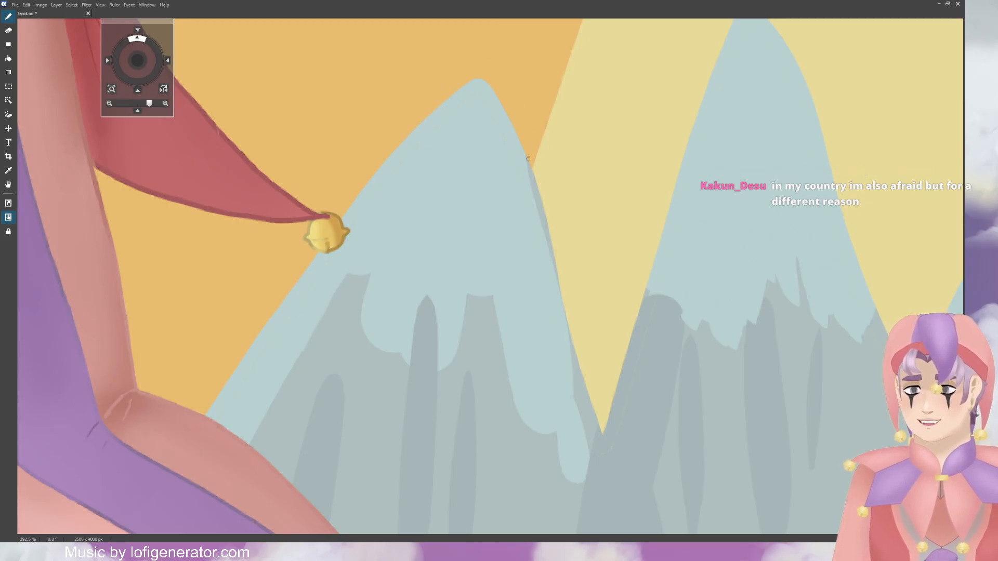
pyautogui.moveTo(527, 158); pyautogui.dragTo(587, 409)
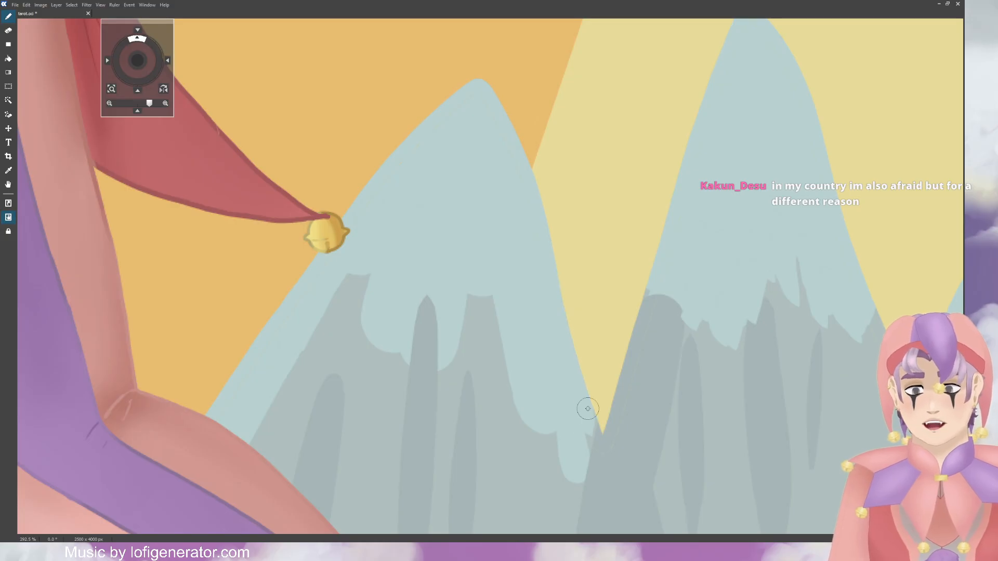
# Step: Reshape the rounded lower snow edge of the mountain beside the coat-tail bell into jagged points
pyautogui.moveTo(465, 314)
pyautogui.mouseDown()
pyautogui.moveTo(480, 333)
pyautogui.moveTo(485, 280)
pyautogui.moveTo(503, 332)
pyautogui.mouseUp()
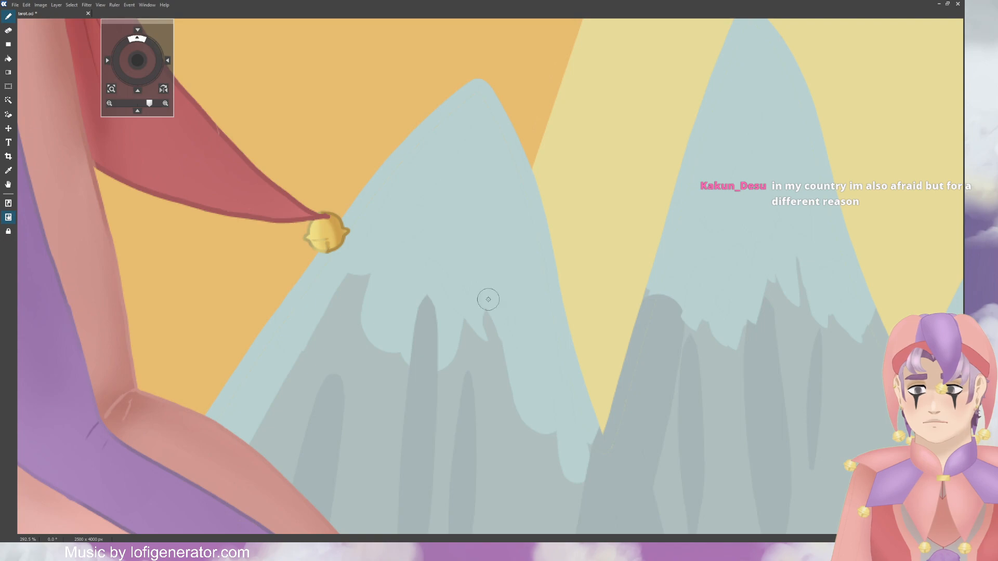
pyautogui.moveTo(488, 300)
pyautogui.mouseDown()
pyautogui.moveTo(480, 361)
pyautogui.moveTo(467, 305)
pyautogui.moveTo(473, 337)
pyautogui.moveTo(465, 314)
pyautogui.moveTo(436, 375)
pyautogui.moveTo(420, 345)
pyautogui.moveTo(428, 364)
pyautogui.moveTo(396, 340)
pyautogui.moveTo(429, 386)
pyautogui.moveTo(450, 323)
pyautogui.moveTo(433, 295)
pyautogui.moveTo(421, 294)
pyautogui.moveTo(439, 252)
pyautogui.moveTo(412, 340)
pyautogui.mouseUp()
pyautogui.moveTo(415, 338)
pyautogui.mouseDown()
pyautogui.moveTo(437, 329)
pyautogui.moveTo(483, 341)
pyautogui.moveTo(467, 325)
pyautogui.moveTo(483, 376)
pyautogui.moveTo(494, 333)
pyautogui.mouseUp()
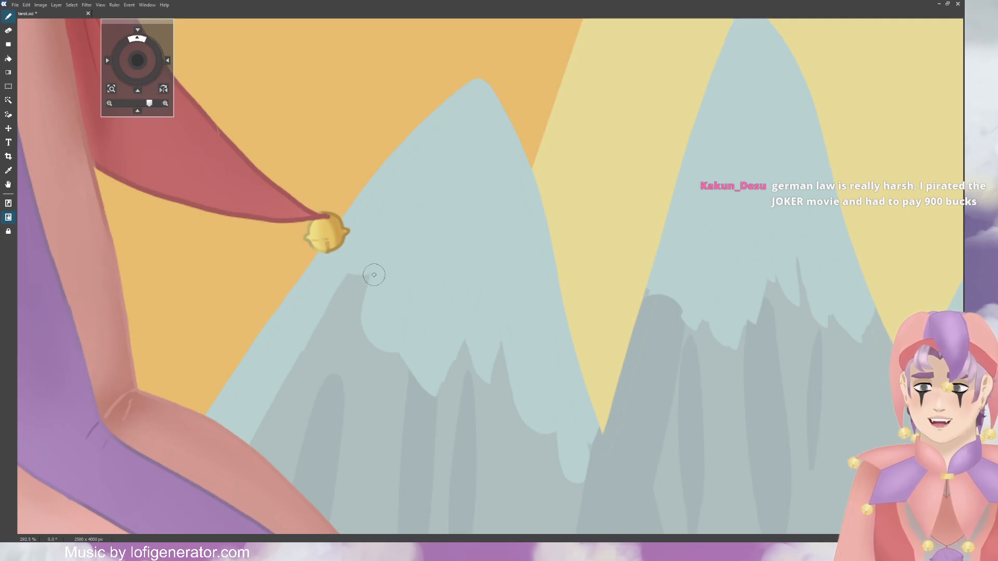
pyautogui.moveTo(374, 275)
pyautogui.mouseDown()
pyautogui.moveTo(366, 340)
pyautogui.moveTo(357, 318)
pyautogui.moveTo(376, 353)
pyautogui.moveTo(400, 332)
pyautogui.moveTo(376, 360)
pyautogui.moveTo(352, 285)
pyautogui.moveTo(357, 298)
pyautogui.moveTo(367, 274)
pyautogui.mouseUp()
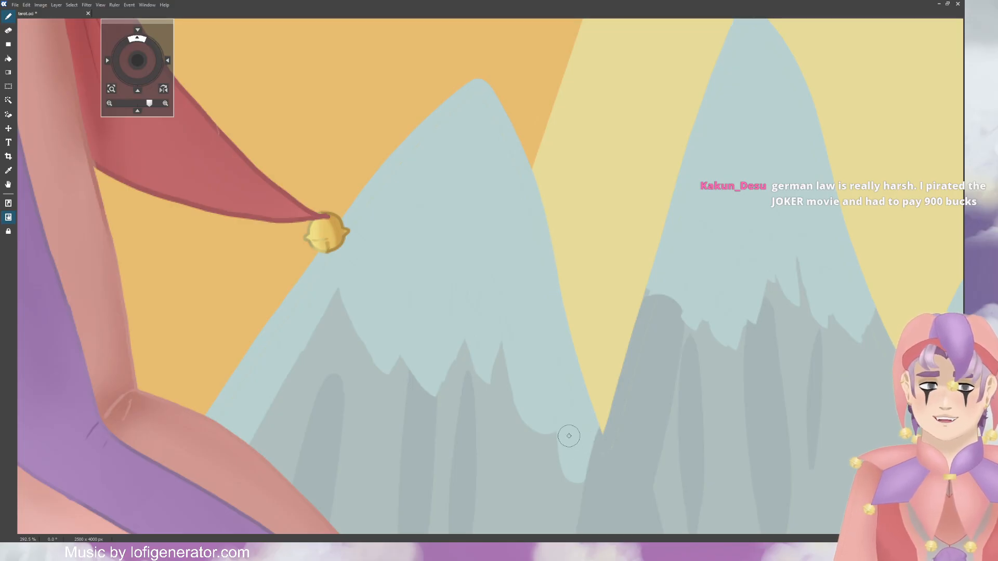
# Step: Erase the stray light-blue dot and the excess snow from the grey slope between the jester's legs
pyautogui.scroll(-10, 519, 360)
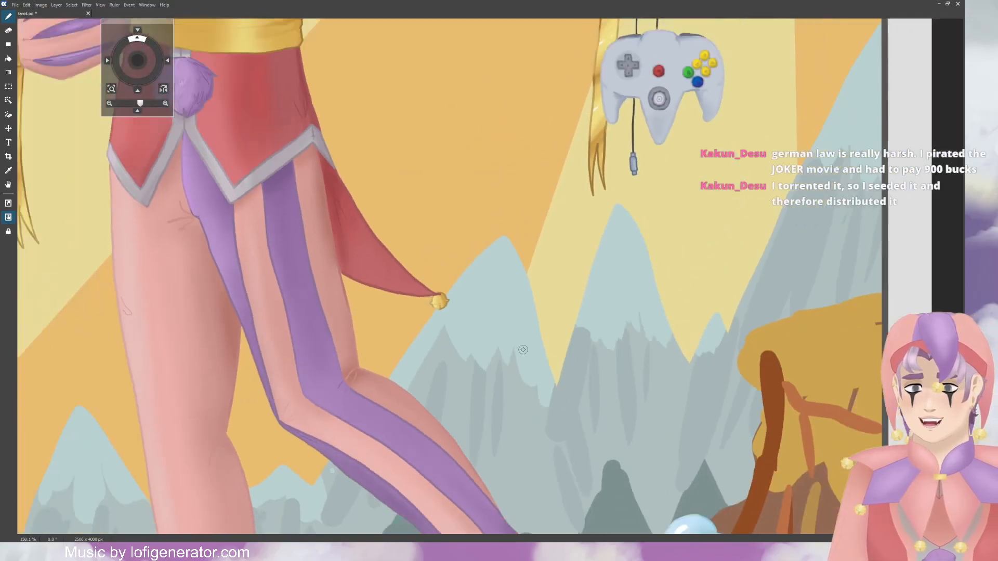
pyautogui.scroll(-5, 528, 341)
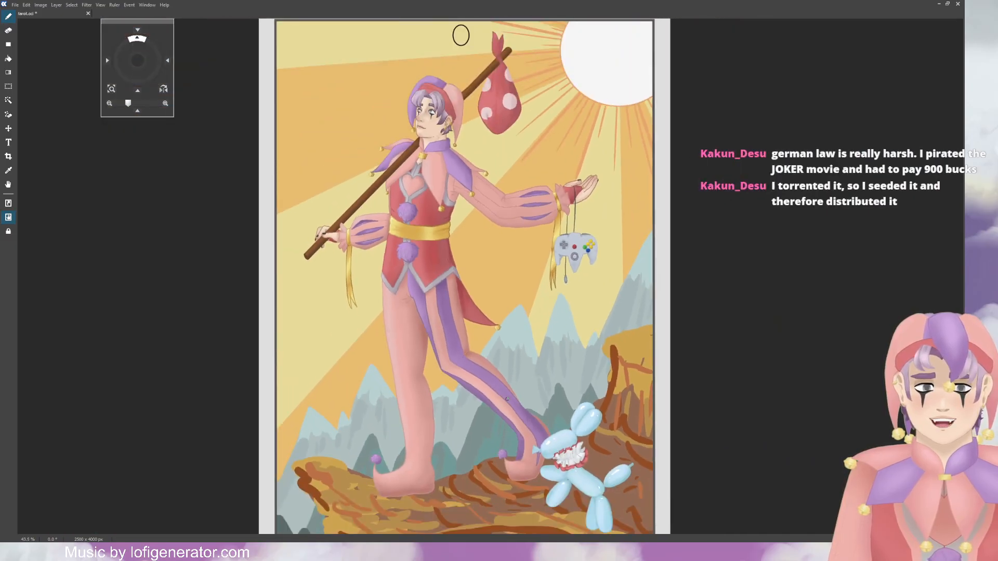
pyautogui.scroll(12, 418, 418)
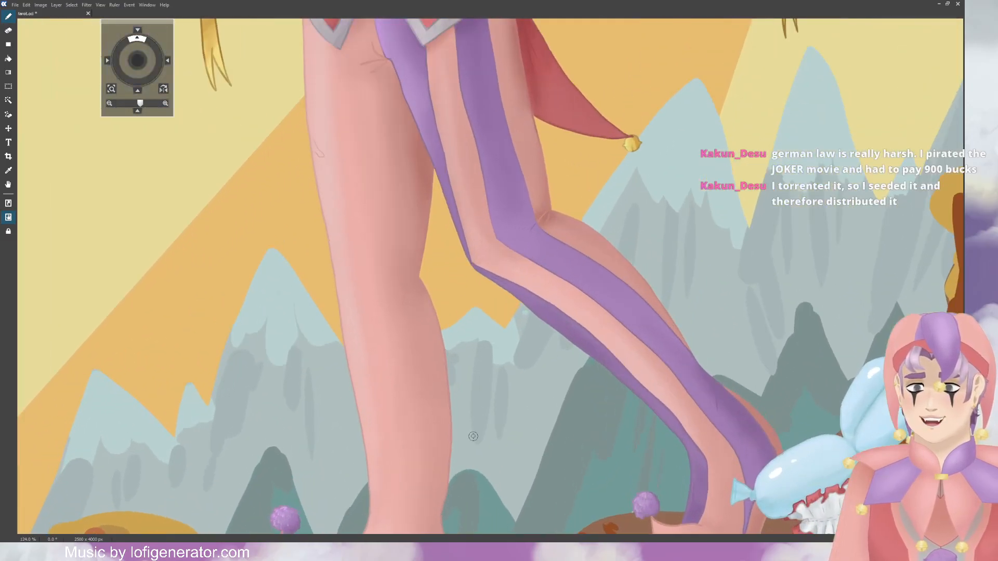
pyautogui.scroll(3, 472, 408)
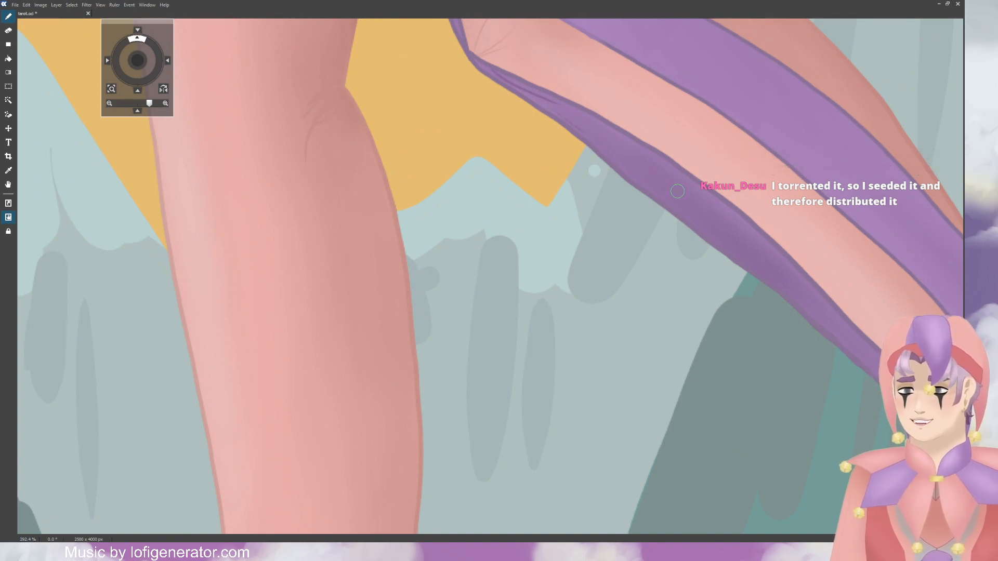
pyautogui.press('e')
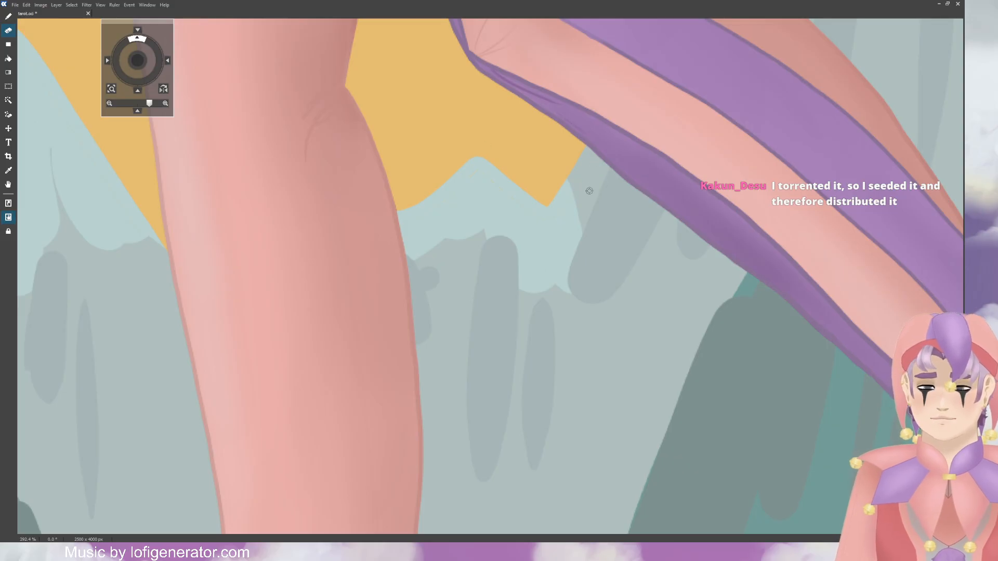
pyautogui.moveTo(572, 223); pyautogui.dragTo(572, 171)
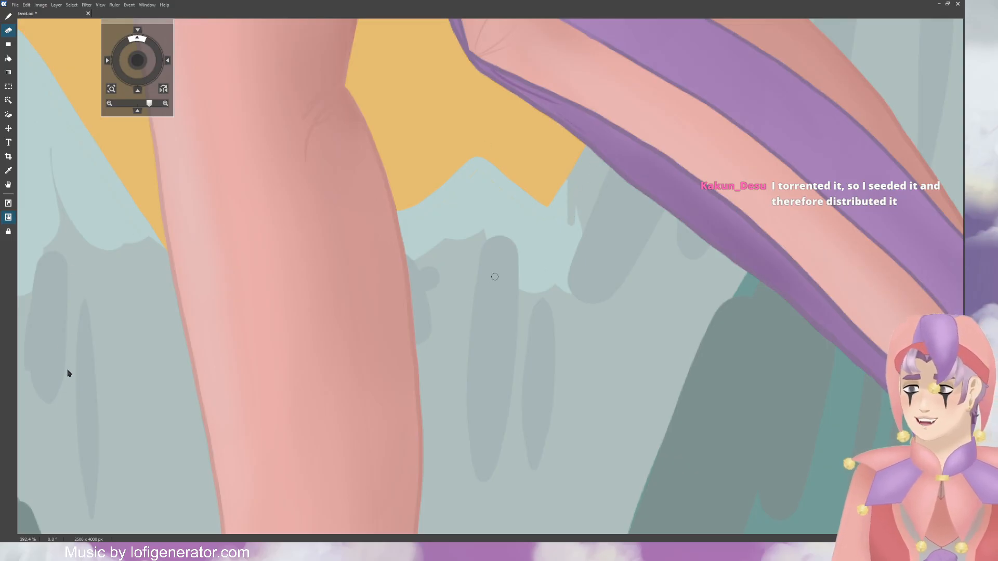
pyautogui.moveTo(569, 181)
pyautogui.mouseDown()
pyautogui.moveTo(562, 209)
pyautogui.moveTo(549, 196)
pyautogui.moveTo(563, 200)
pyautogui.moveTo(524, 252)
pyautogui.moveTo(535, 240)
pyautogui.moveTo(525, 279)
pyautogui.moveTo(536, 288)
pyautogui.moveTo(582, 204)
pyautogui.moveTo(562, 286)
pyautogui.mouseUp()
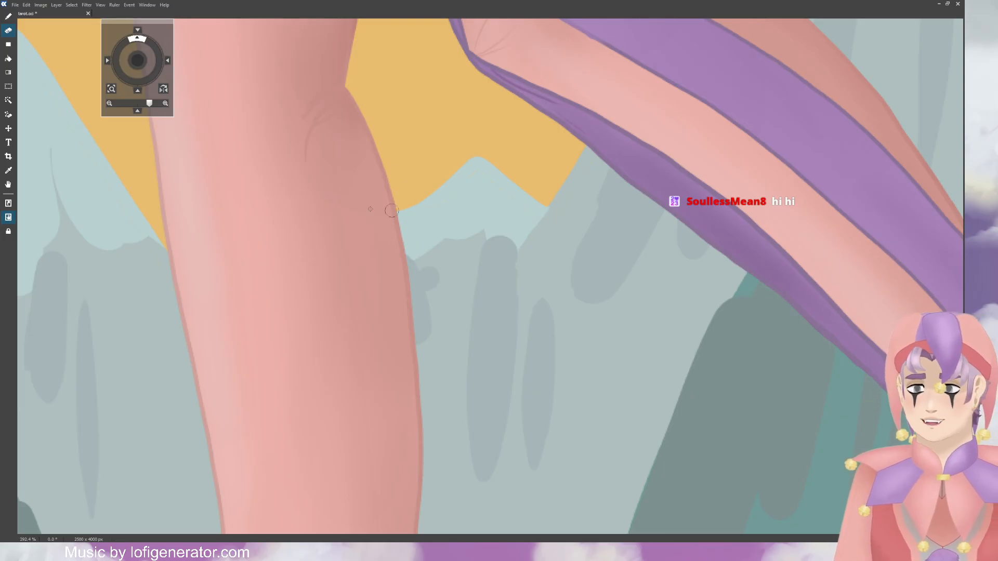
# Step: Paint jagged points along the snow edge of the small peak between the jester's legs with the brush
pyautogui.press('b')
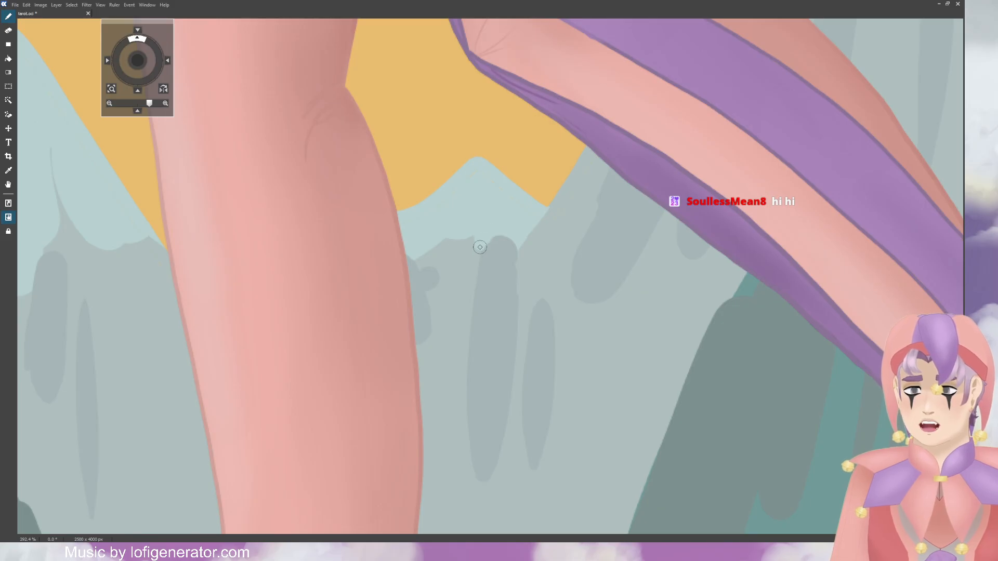
pyautogui.moveTo(467, 229)
pyautogui.mouseDown()
pyautogui.moveTo(448, 252)
pyautogui.moveTo(470, 216)
pyautogui.moveTo(474, 242)
pyautogui.moveTo(464, 230)
pyautogui.moveTo(481, 255)
pyautogui.moveTo(515, 208)
pyautogui.mouseUp()
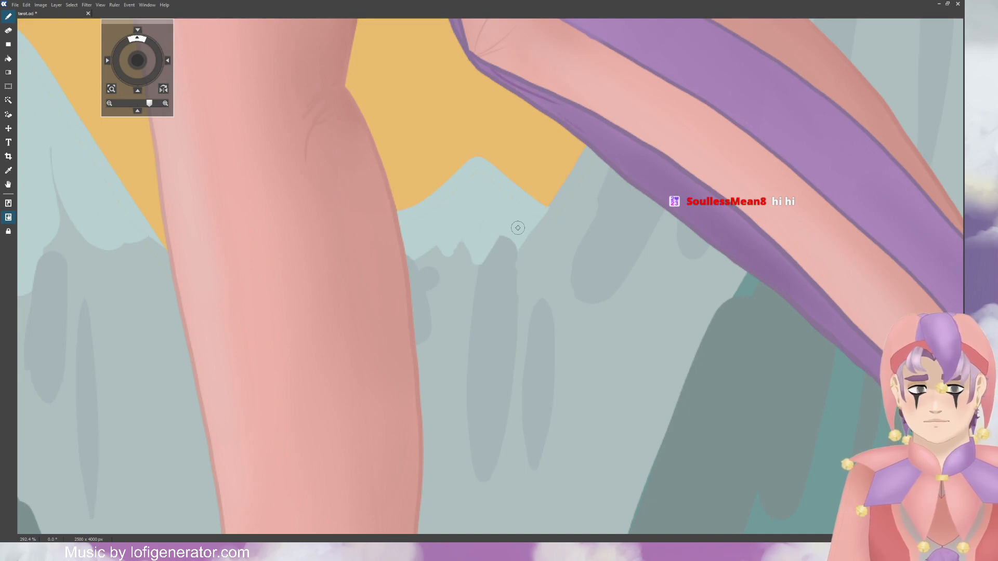
pyautogui.scroll(-11, 549, 228)
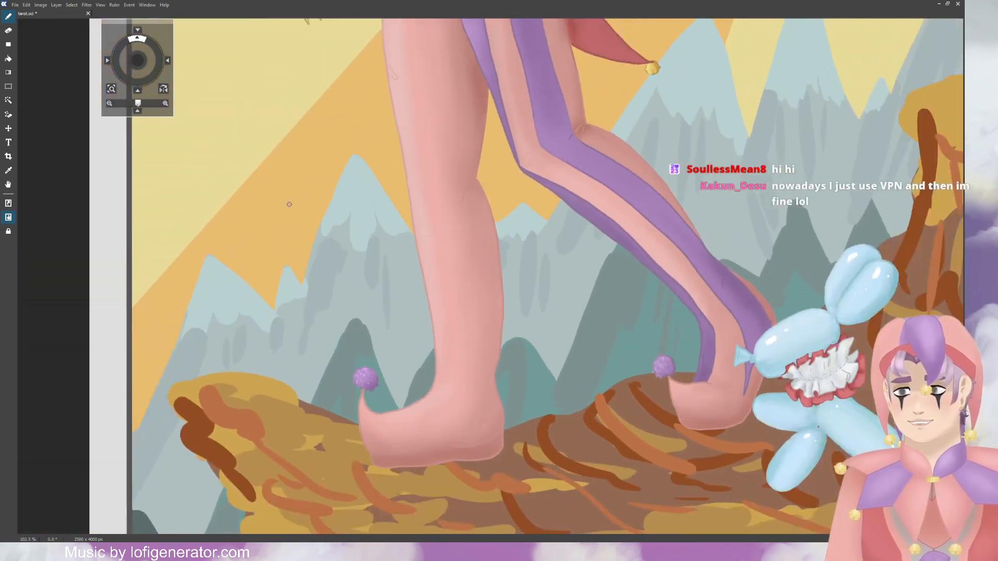
# Step: Reshape the rounded lower snow edge of the tall mountain in front of the jester's straight leg into jagged points
pyautogui.scroll(13, 289, 205)
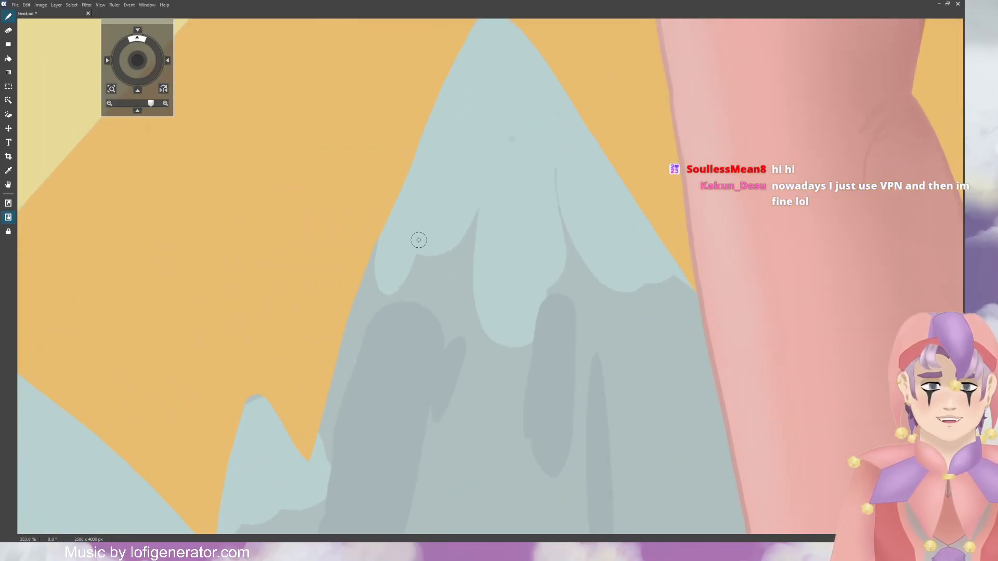
pyautogui.scroll(-2, 464, 234)
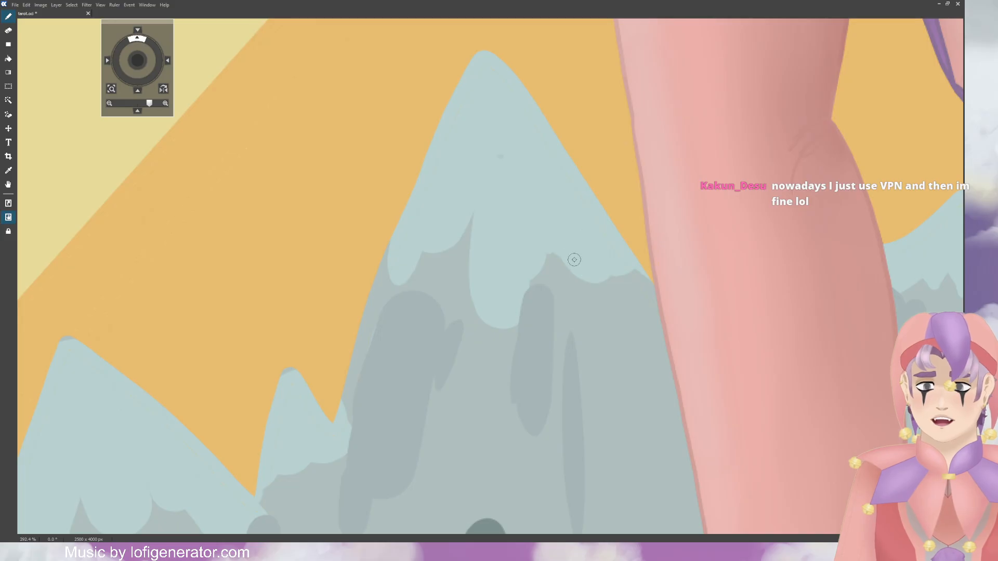
pyautogui.moveTo(574, 259)
pyautogui.mouseDown()
pyautogui.moveTo(582, 288)
pyautogui.moveTo(607, 265)
pyautogui.mouseUp()
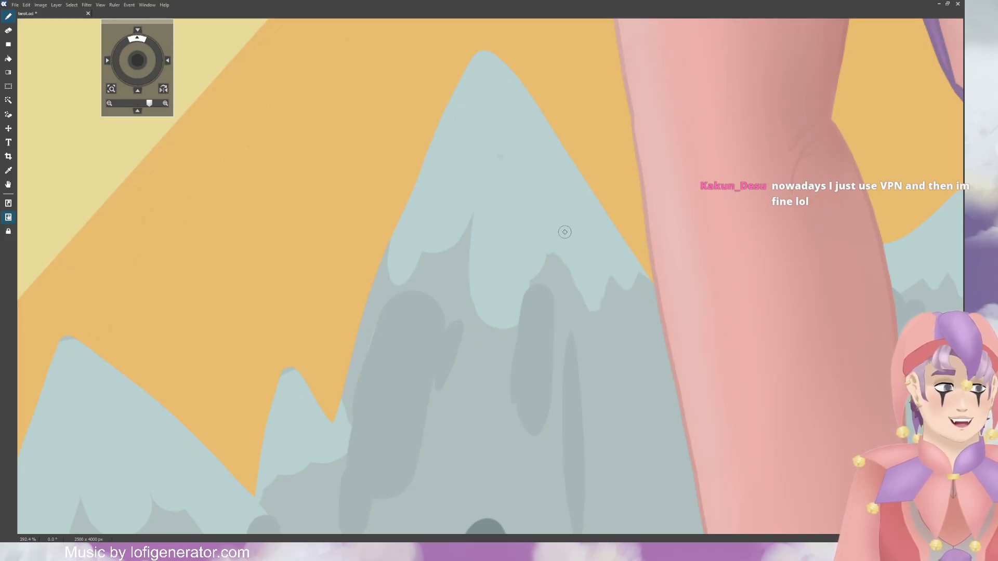
pyautogui.moveTo(564, 232)
pyautogui.mouseDown()
pyautogui.moveTo(547, 216)
pyautogui.moveTo(558, 235)
pyautogui.moveTo(500, 349)
pyautogui.moveTo(481, 305)
pyautogui.mouseUp()
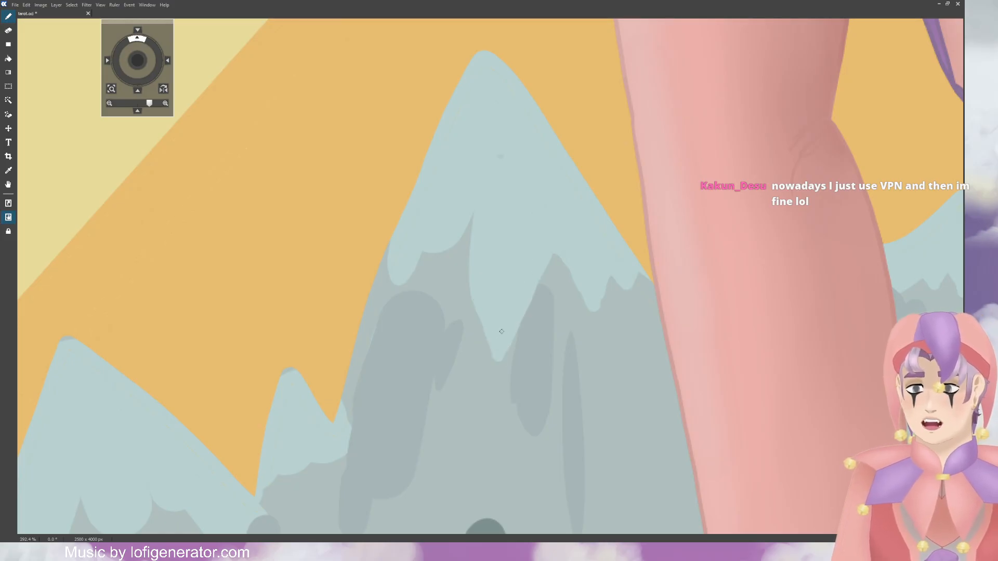
pyautogui.moveTo(440, 223)
pyautogui.mouseDown()
pyautogui.moveTo(451, 273)
pyautogui.moveTo(475, 225)
pyautogui.moveTo(455, 259)
pyautogui.moveTo(421, 244)
pyautogui.moveTo(443, 243)
pyautogui.moveTo(435, 272)
pyautogui.mouseUp()
pyautogui.moveTo(391, 248)
pyautogui.mouseDown()
pyautogui.moveTo(396, 289)
pyautogui.moveTo(419, 253)
pyautogui.mouseUp()
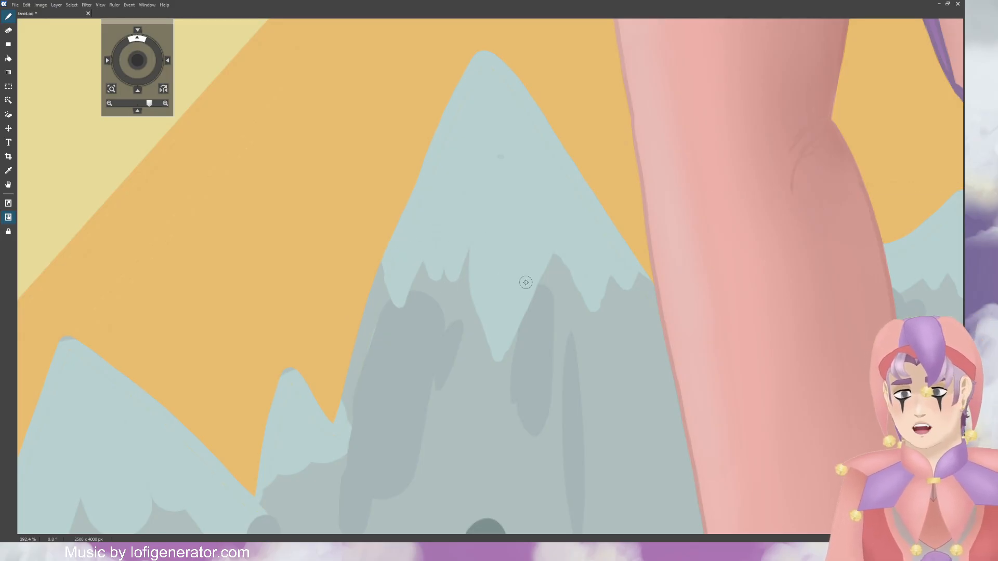
pyautogui.moveTo(525, 284)
pyautogui.mouseDown()
pyautogui.moveTo(562, 252)
pyautogui.moveTo(532, 294)
pyautogui.moveTo(550, 262)
pyautogui.moveTo(558, 255)
pyautogui.moveTo(562, 275)
pyautogui.moveTo(571, 251)
pyautogui.moveTo(583, 290)
pyautogui.mouseUp()
# Step: Erase the small peak's snow overlapping the tall mountain beside it and paint jagged points along the small peak's snow edge
pyautogui.scroll(-8, 624, 312)
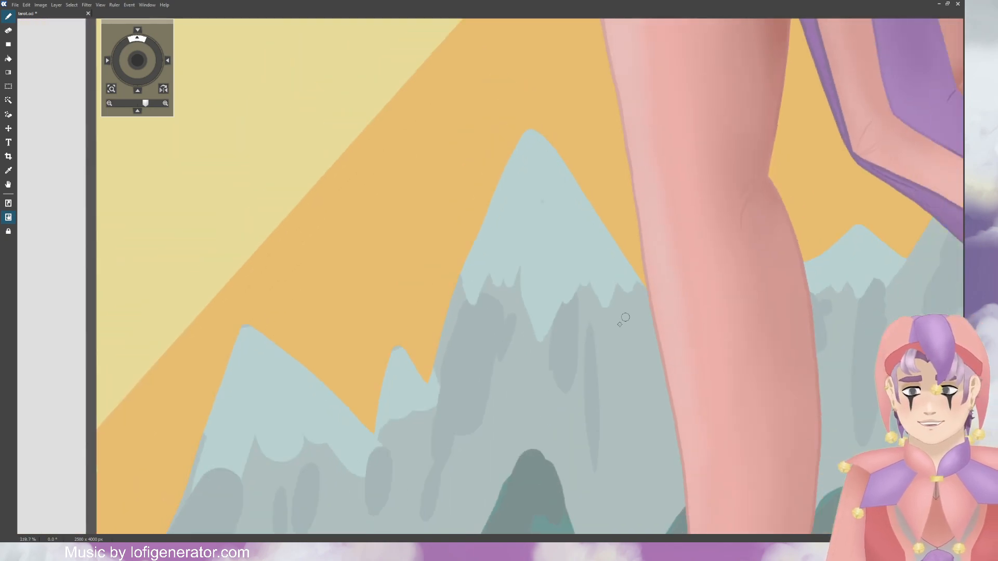
pyautogui.scroll(6, 319, 453)
pyautogui.scroll(3, 326, 450)
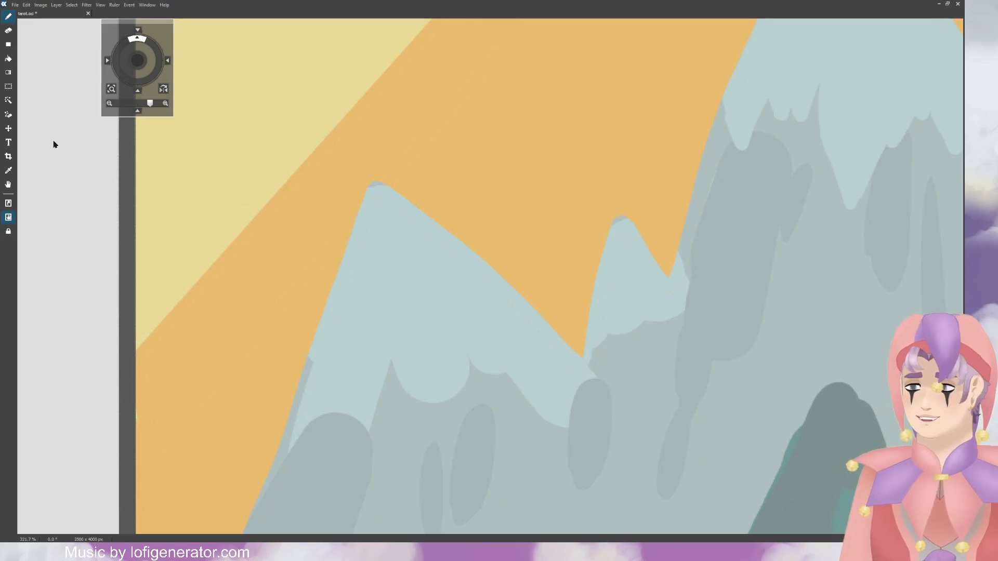
pyautogui.press('e')
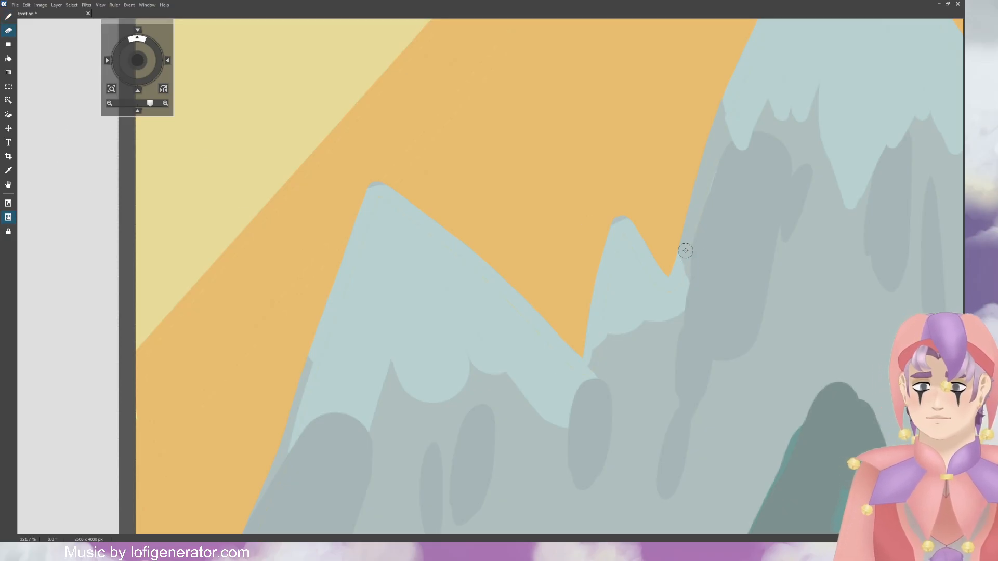
pyautogui.moveTo(685, 250); pyautogui.dragTo(676, 315)
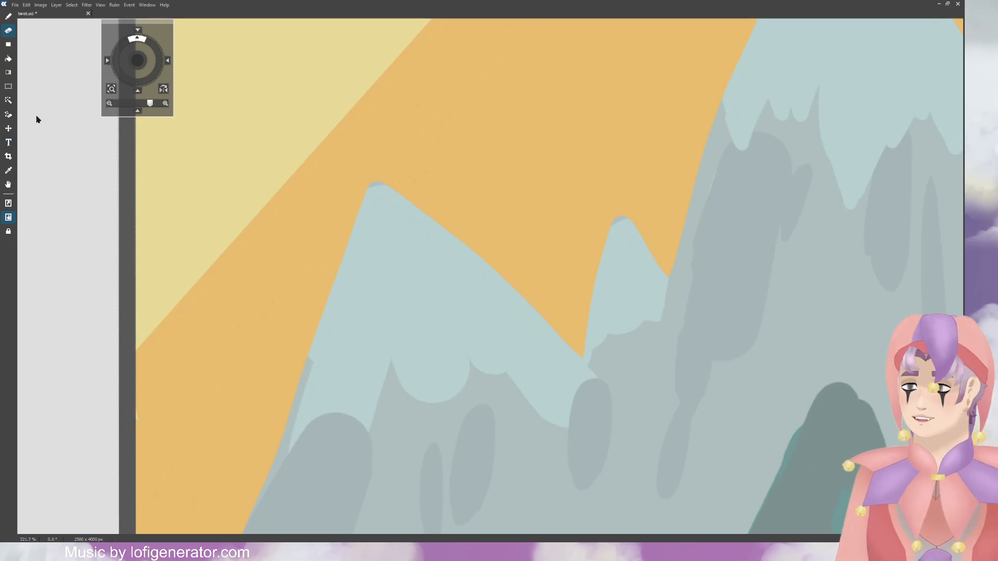
pyautogui.press('b')
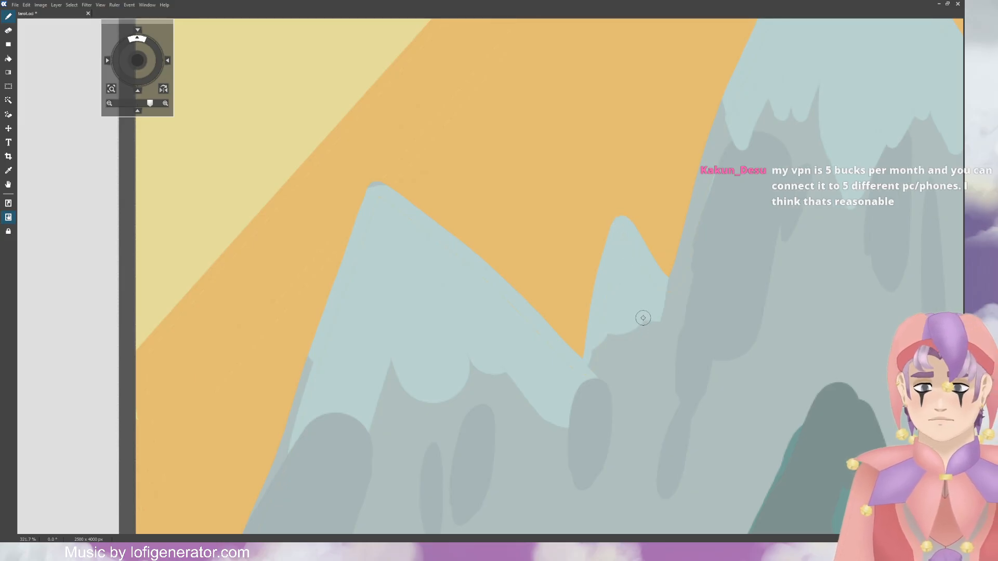
pyautogui.moveTo(643, 312)
pyautogui.mouseDown()
pyautogui.moveTo(649, 342)
pyautogui.moveTo(655, 322)
pyautogui.moveTo(616, 321)
pyautogui.moveTo(625, 340)
pyautogui.moveTo(634, 321)
pyautogui.moveTo(622, 342)
pyautogui.moveTo(613, 322)
pyautogui.moveTo(580, 365)
pyautogui.mouseUp()
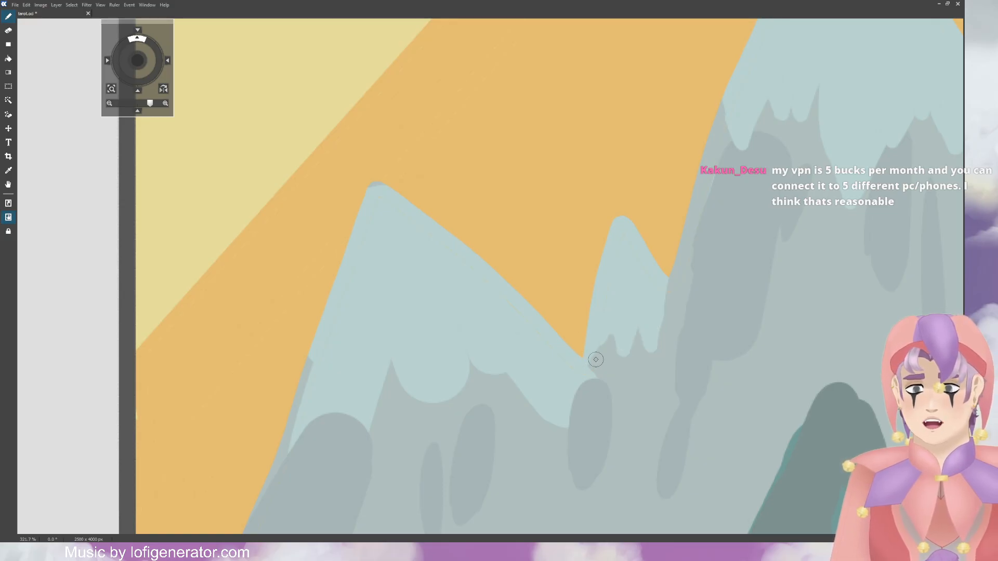
# Step: Cover the grey strip on the leftmost mountain's outer slope with snow and repaint its lower snow edge as jagged points
pyautogui.scroll(-7, 608, 363)
pyautogui.scroll(6, 503, 461)
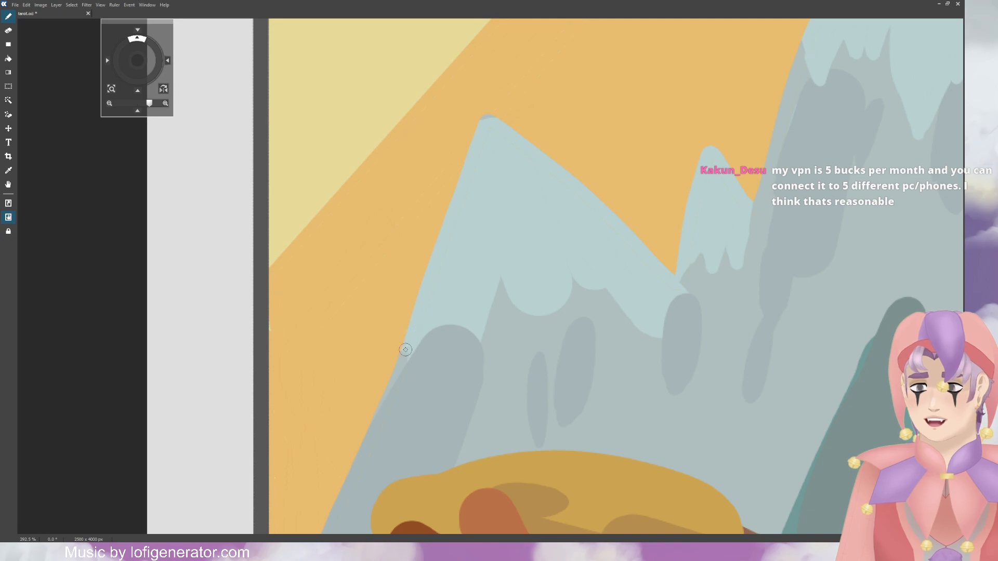
pyautogui.moveTo(404, 349)
pyautogui.mouseDown()
pyautogui.moveTo(414, 375)
pyautogui.moveTo(407, 362)
pyautogui.moveTo(425, 355)
pyautogui.moveTo(416, 372)
pyautogui.moveTo(449, 315)
pyautogui.moveTo(419, 366)
pyautogui.moveTo(413, 354)
pyautogui.moveTo(446, 311)
pyautogui.moveTo(471, 328)
pyautogui.mouseUp()
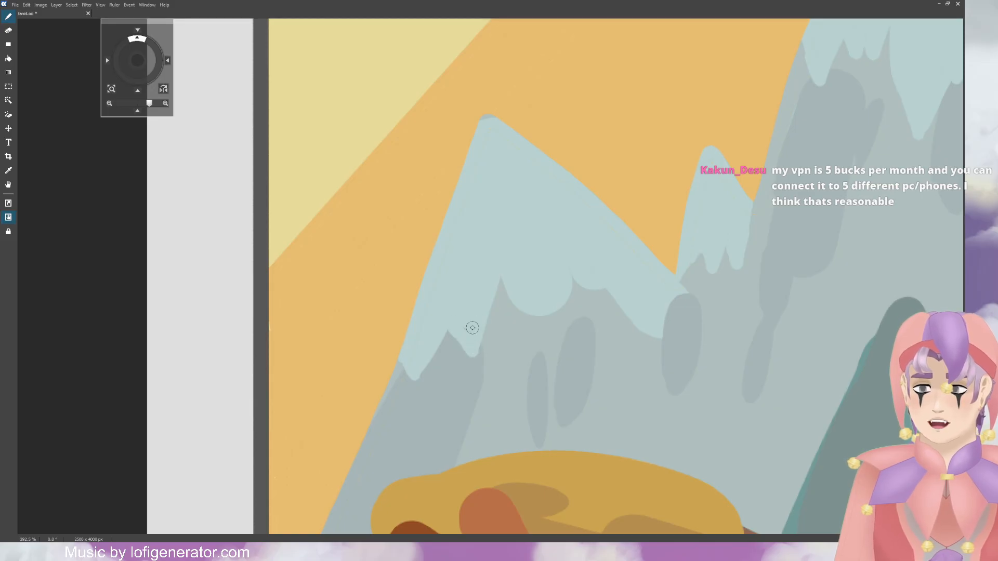
pyautogui.moveTo(501, 279)
pyautogui.mouseDown()
pyautogui.moveTo(523, 316)
pyautogui.moveTo(548, 300)
pyautogui.moveTo(560, 318)
pyautogui.moveTo(567, 282)
pyautogui.moveTo(536, 302)
pyautogui.moveTo(559, 334)
pyautogui.moveTo(574, 269)
pyautogui.moveTo(597, 291)
pyautogui.mouseUp()
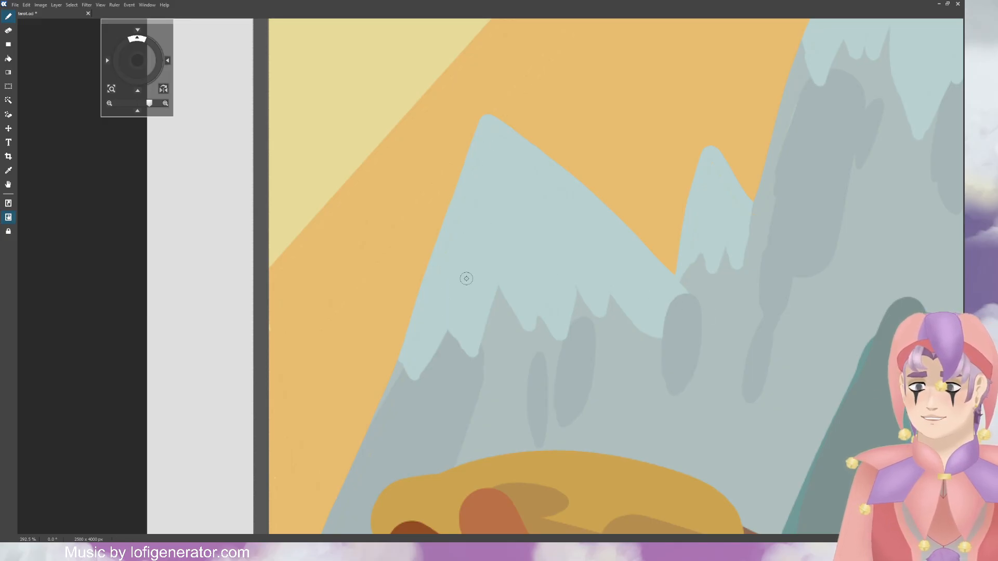
# Step: Erase the light-blue snow strip along the slope behind the jester's bent knee, on the mountain beside the coat-tail bell
pyautogui.scroll(-2, 641, 365)
pyautogui.scroll(-10, 641, 365)
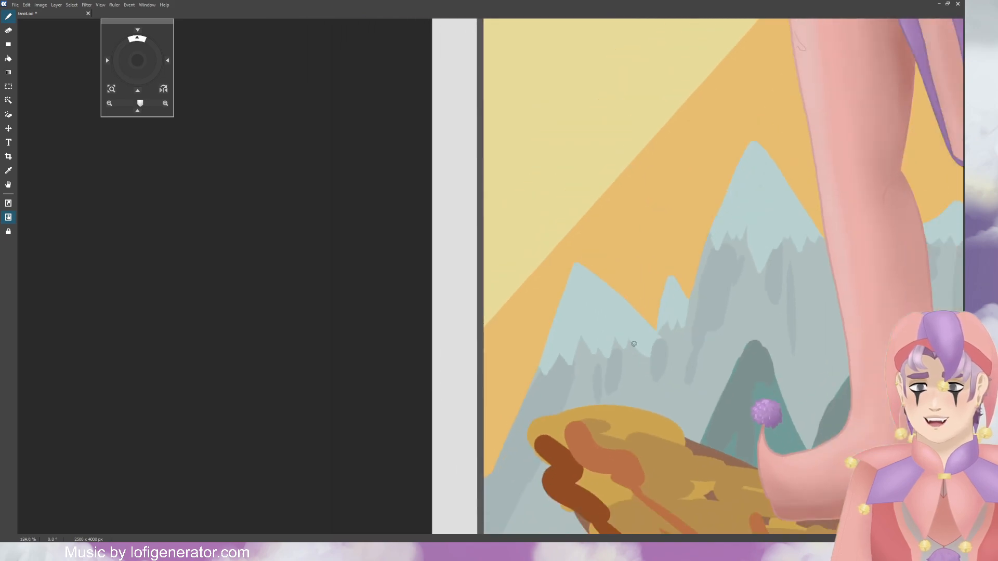
pyautogui.scroll(-3, 632, 293)
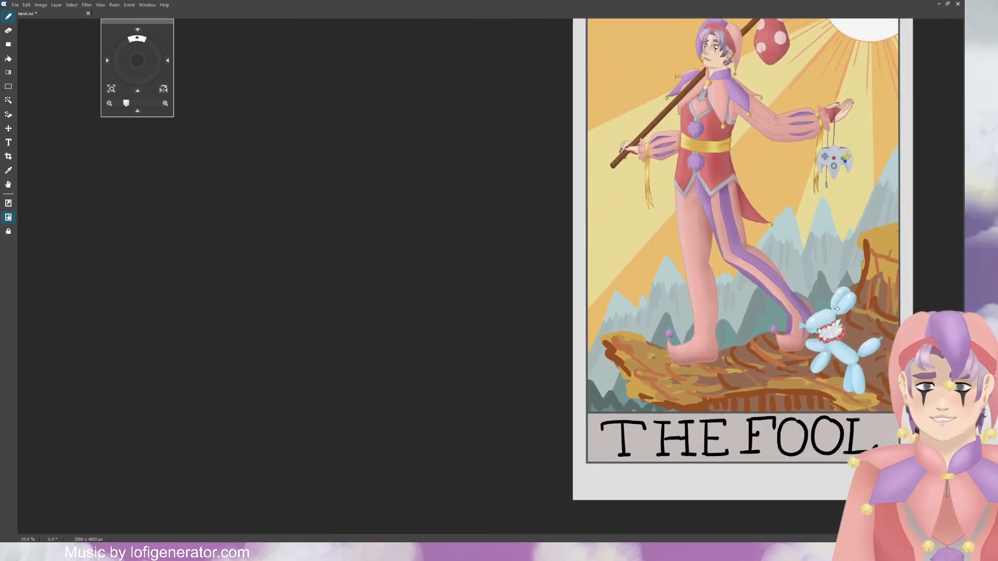
pyautogui.scroll(6, 726, 206)
pyautogui.scroll(5, 726, 207)
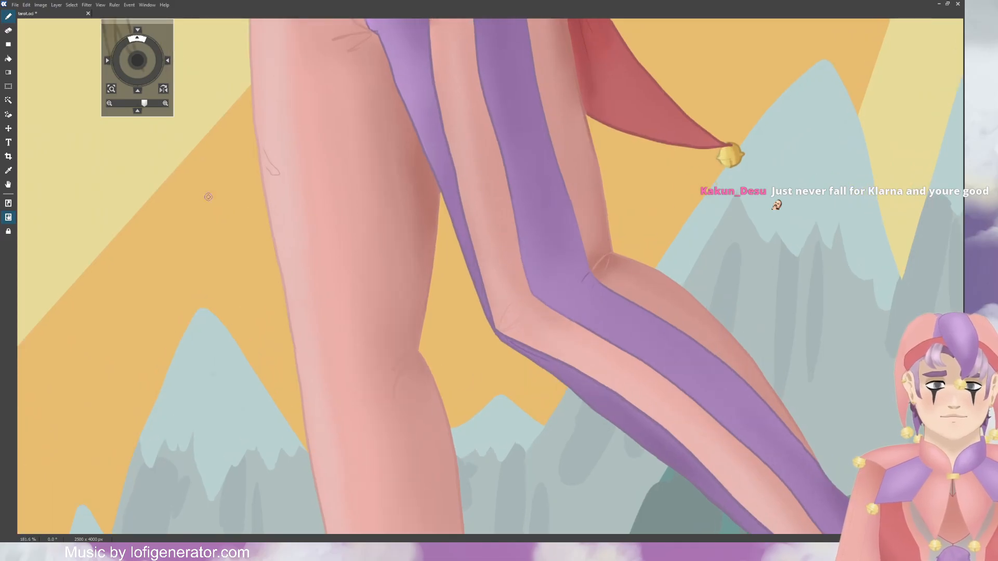
pyautogui.press('e')
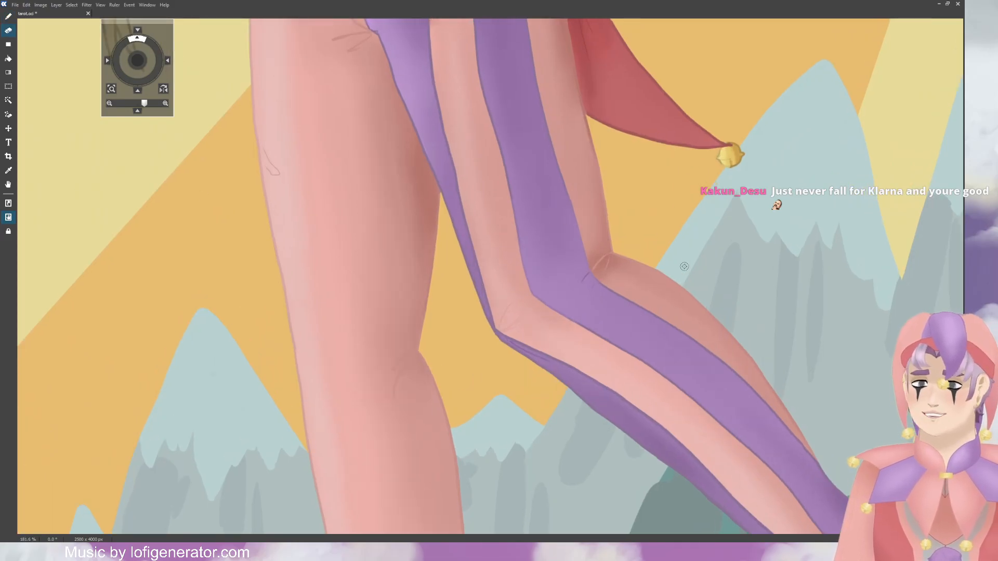
pyautogui.moveTo(704, 263); pyautogui.dragTo(679, 282)
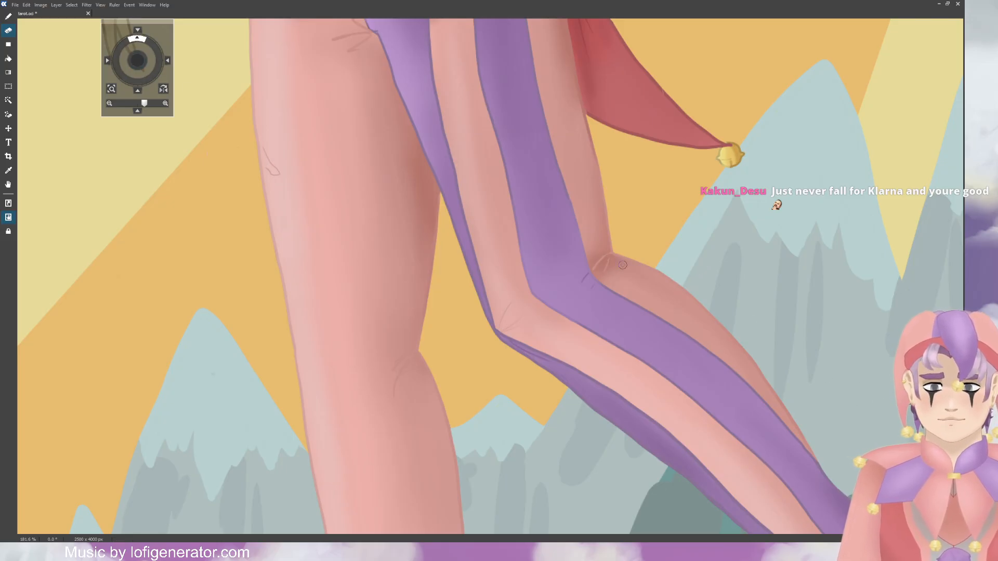
pyautogui.moveTo(699, 268); pyautogui.dragTo(664, 272)
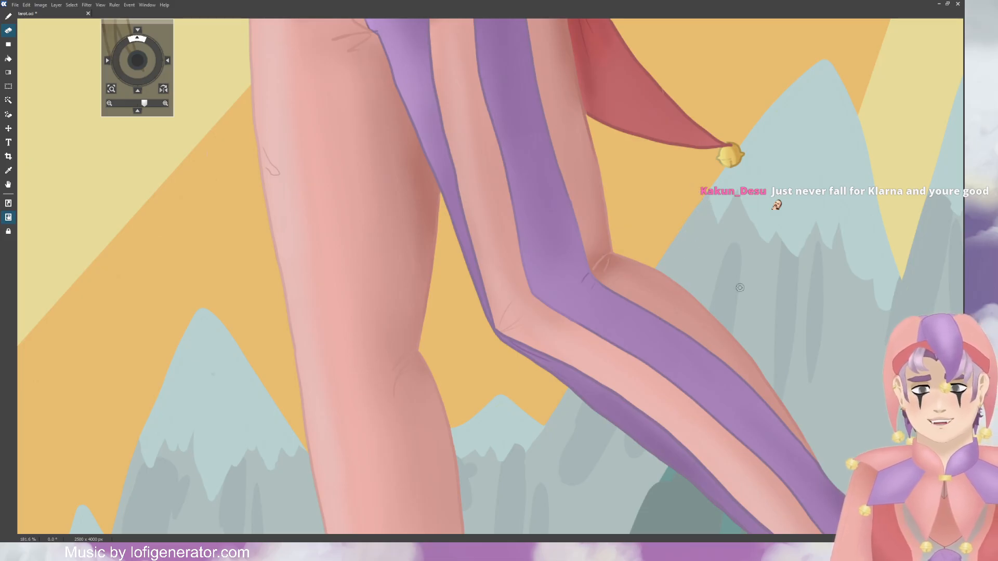
# Step: Paint dark-grey shadow strokes down the crevice between the peak below the game controller and the large mountain at the card's right edge
pyautogui.scroll(-5, 740, 289)
pyautogui.scroll(-4, 723, 292)
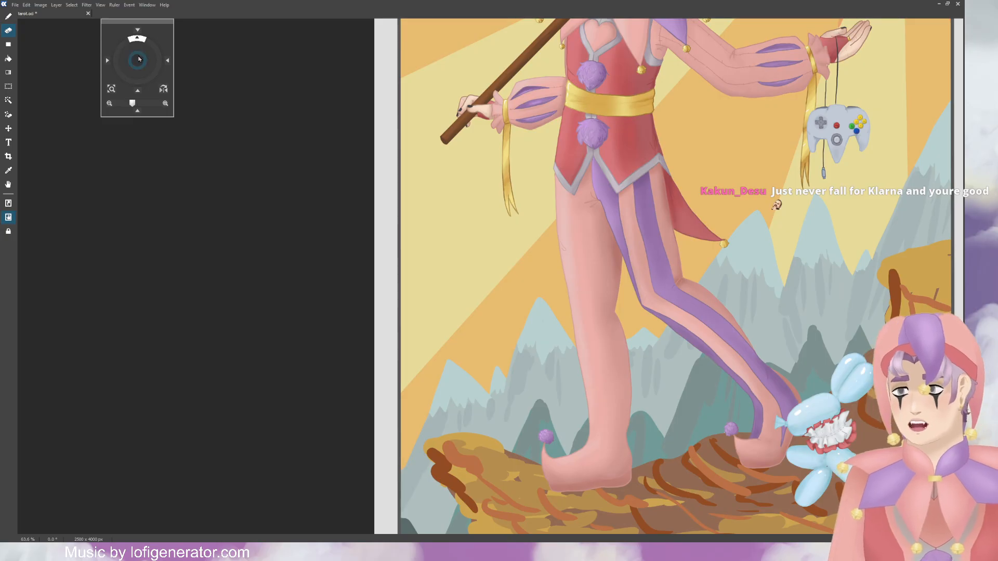
pyautogui.moveTo(138, 59); pyautogui.dragTo(100, 36)
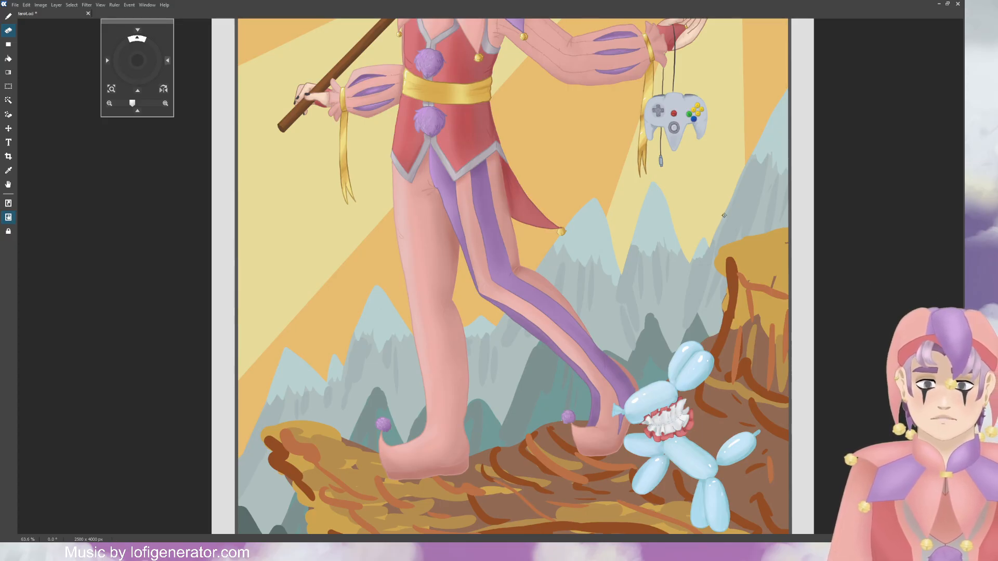
pyautogui.scroll(3, 745, 199)
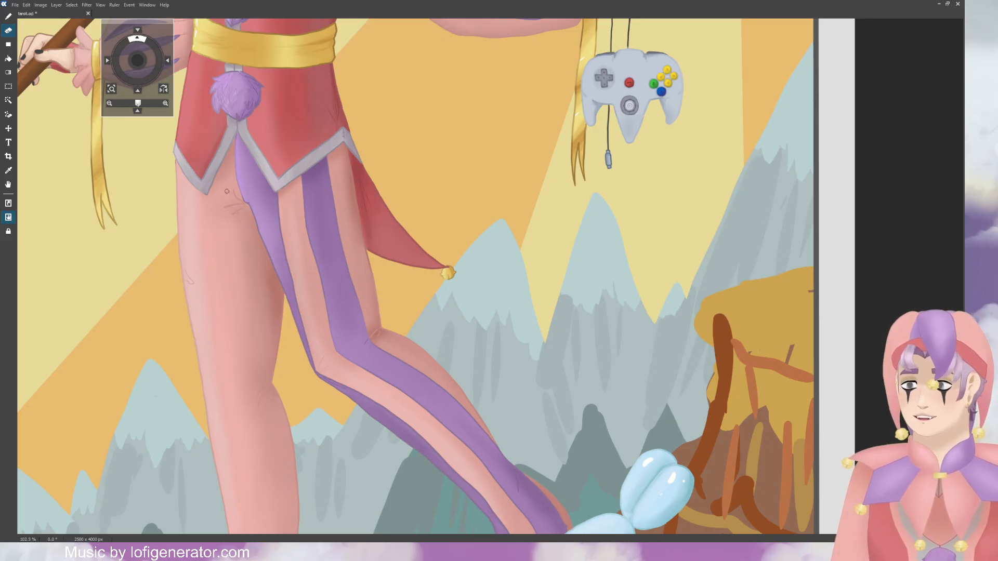
pyautogui.press('b')
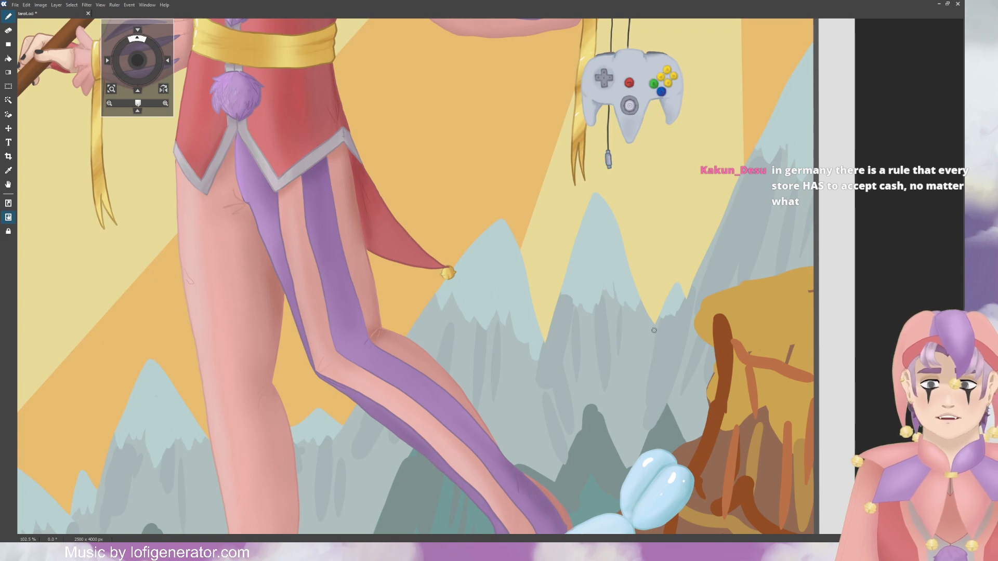
pyautogui.moveTo(653, 319)
pyautogui.mouseDown()
pyautogui.moveTo(665, 360)
pyautogui.moveTo(685, 300)
pyautogui.moveTo(656, 384)
pyautogui.mouseUp()
pyautogui.moveTo(668, 345); pyautogui.dragTo(636, 442)
pyautogui.moveTo(651, 393); pyautogui.dragTo(629, 456)
pyautogui.moveTo(637, 422); pyautogui.dragTo(631, 452)
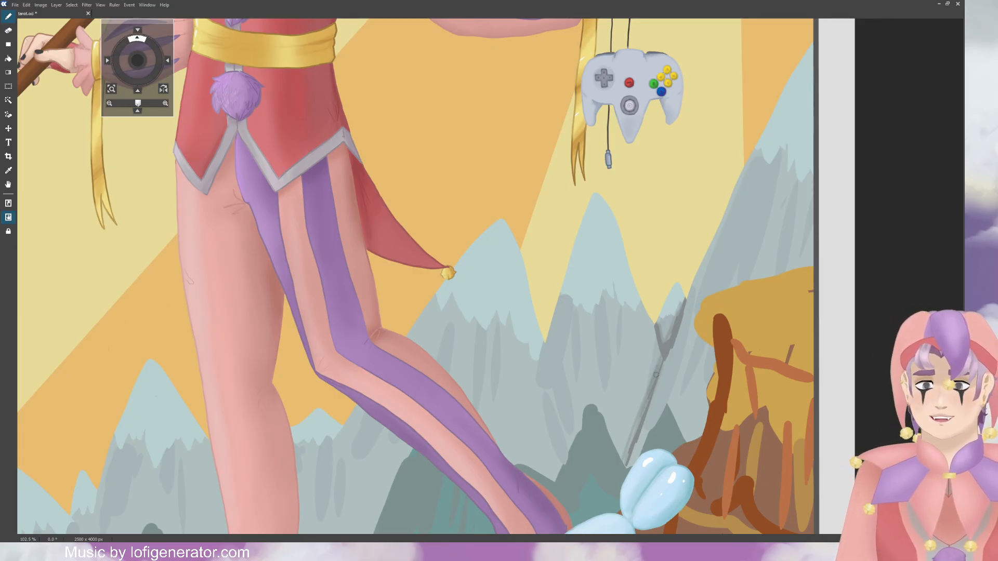
# Step: Widen and soften the dark-grey crevice shadow under the small snowy peak and erase its spill over the large right-hand mountain
pyautogui.moveTo(628, 452); pyautogui.dragTo(639, 415)
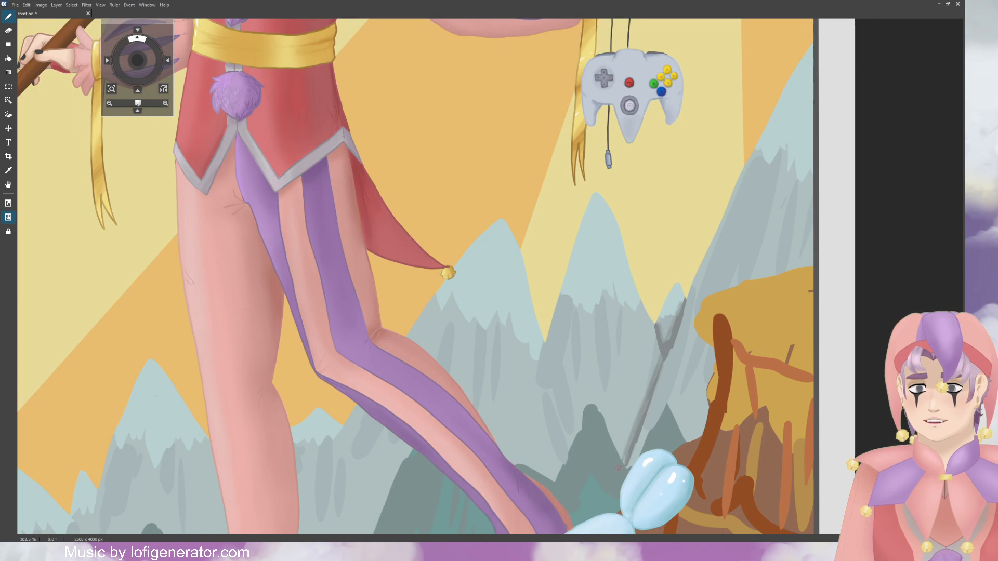
pyautogui.moveTo(622, 459); pyautogui.dragTo(648, 385)
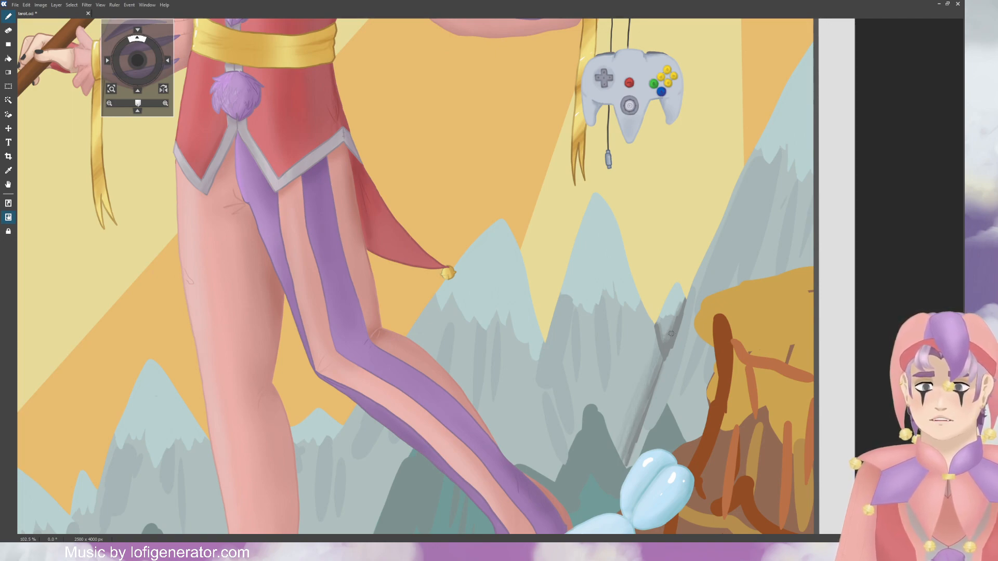
pyautogui.moveTo(672, 328); pyautogui.dragTo(667, 322)
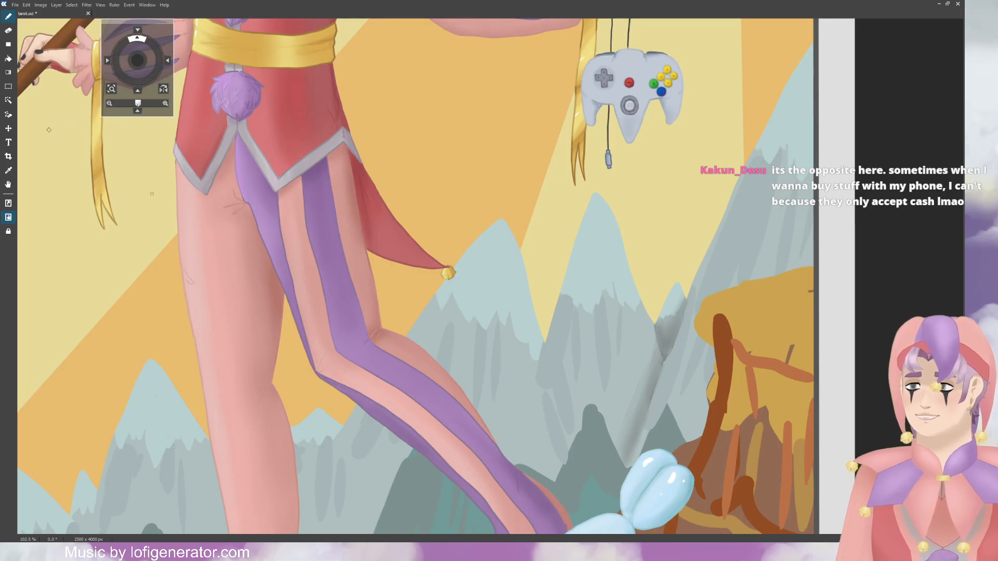
pyautogui.press('e')
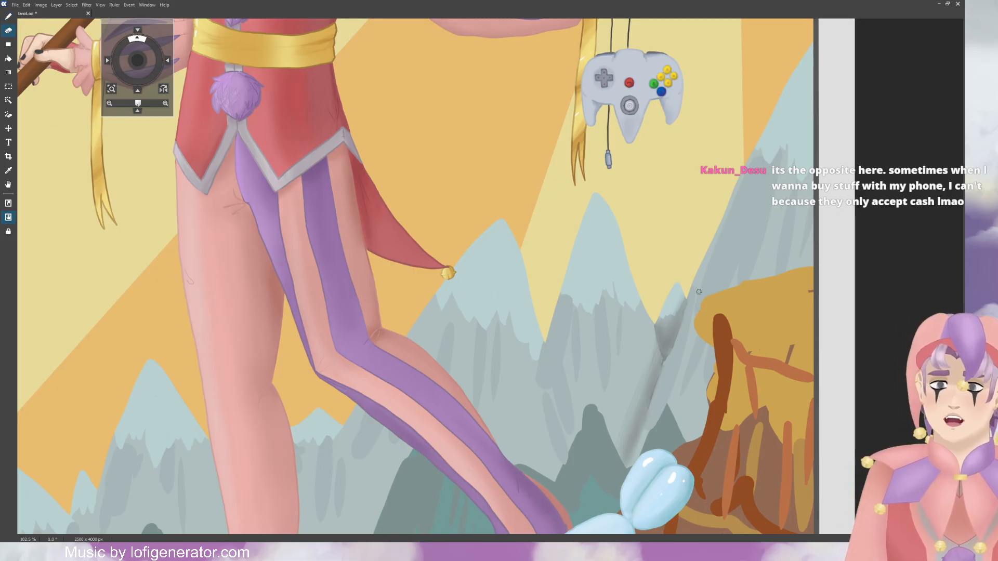
pyautogui.moveTo(684, 319); pyautogui.dragTo(665, 364)
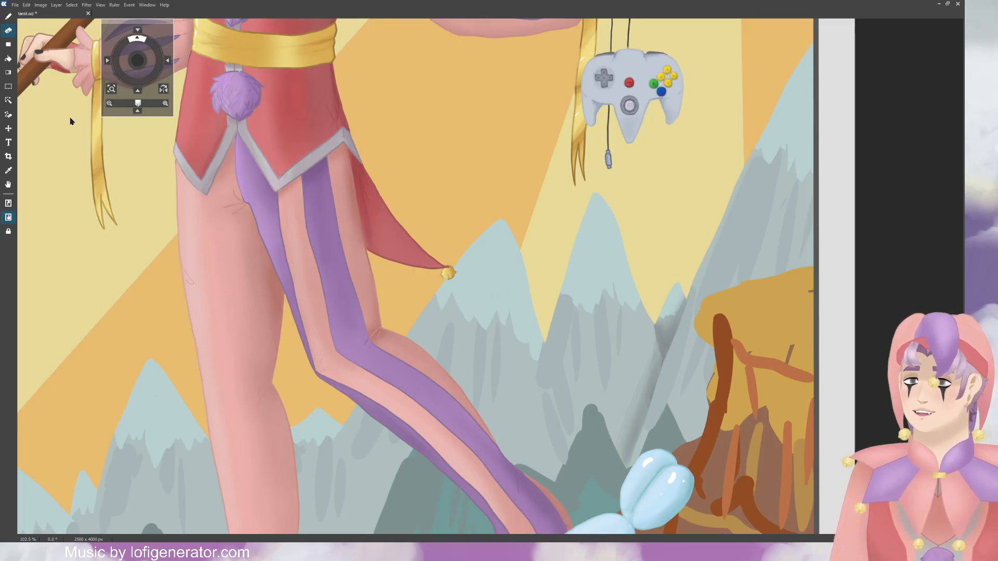
# Step: Shade the crevice between the coat-tail bell mountain and the peak below the controller in dark grey, adding shadows to that peak's slopes
pyautogui.press('b')
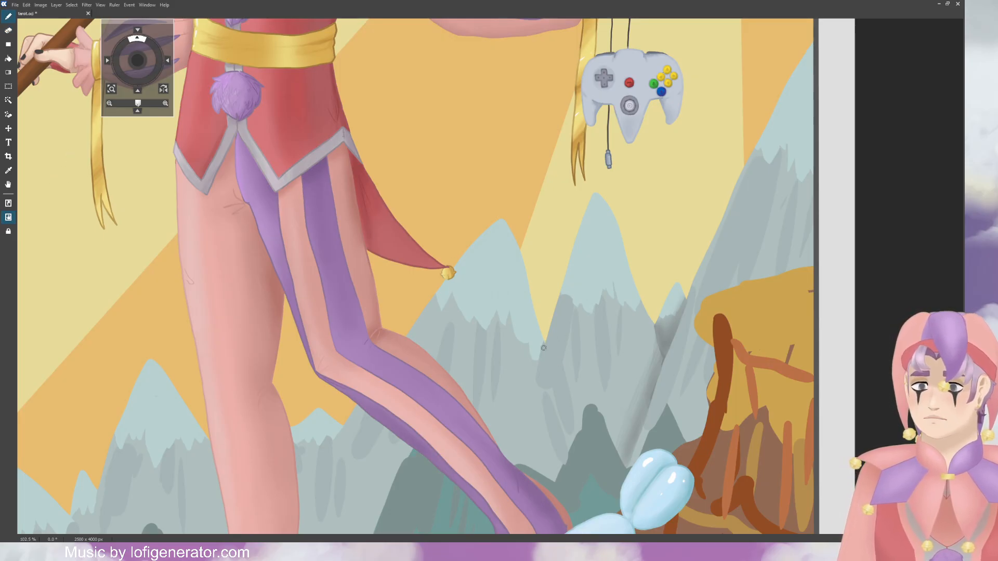
pyautogui.moveTo(543, 347); pyautogui.dragTo(526, 413)
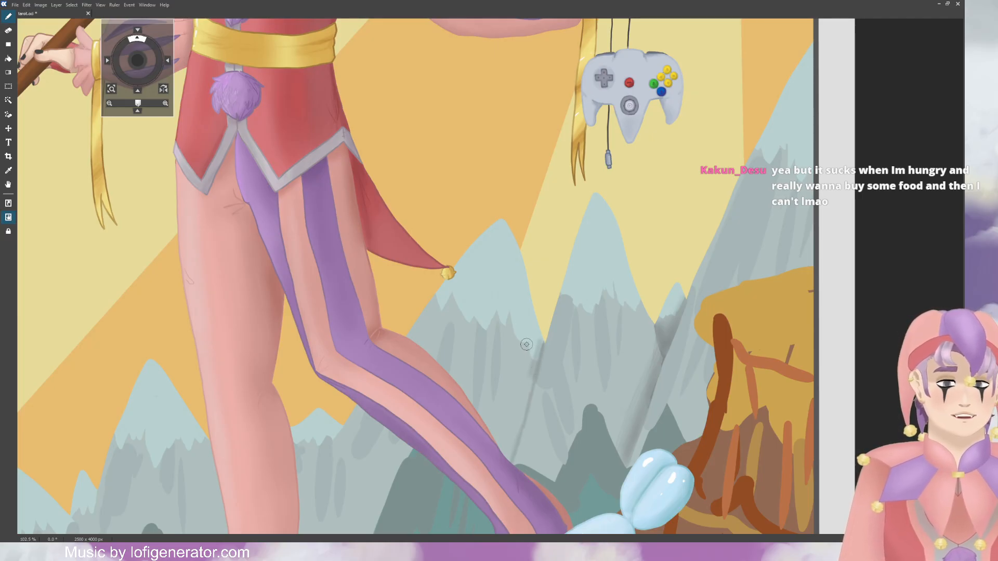
pyautogui.hotkey('ctrl', 'z')
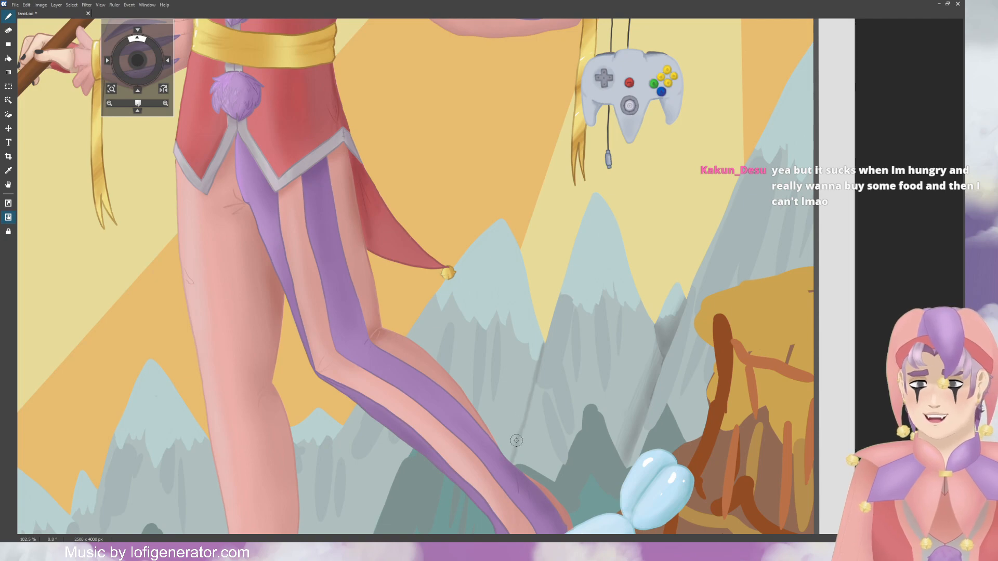
pyautogui.moveTo(510, 455); pyautogui.dragTo(541, 351)
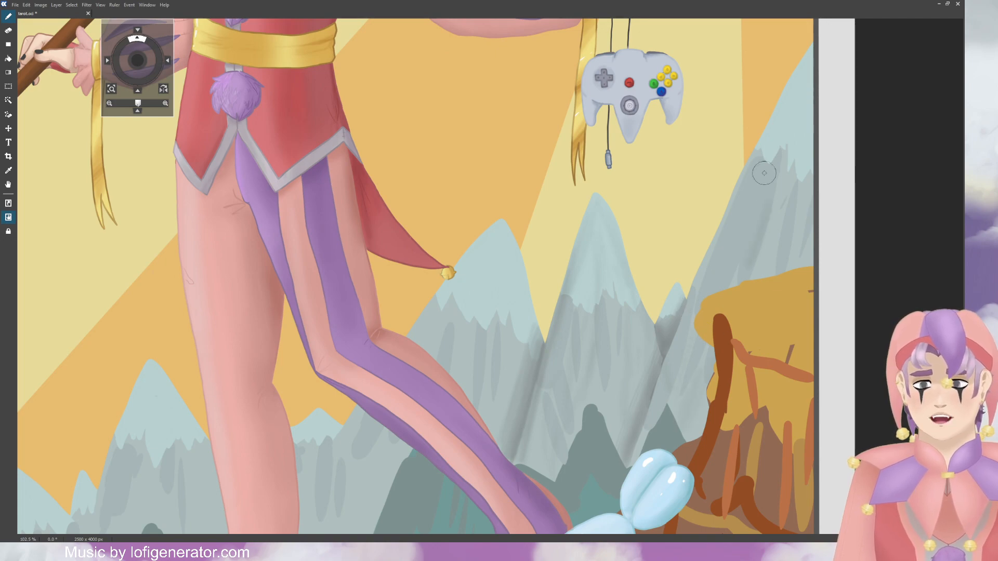
pyautogui.scroll(-5, 660, 289)
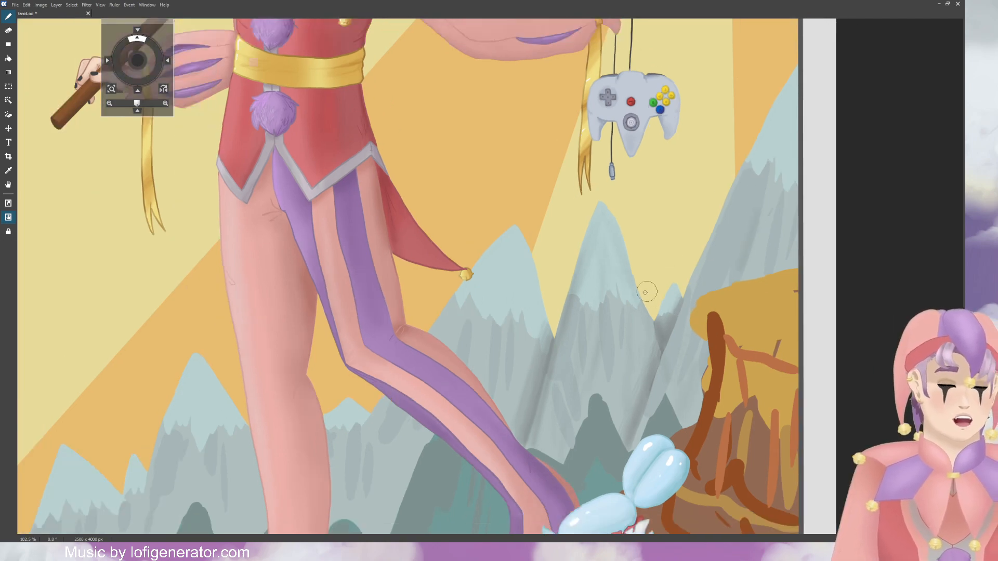
# Step: Paint grey streaks into the snow cap of the coat-tail bell mountain and shade the slope beside the small peak behind the knee
pyautogui.scroll(3, 758, 266)
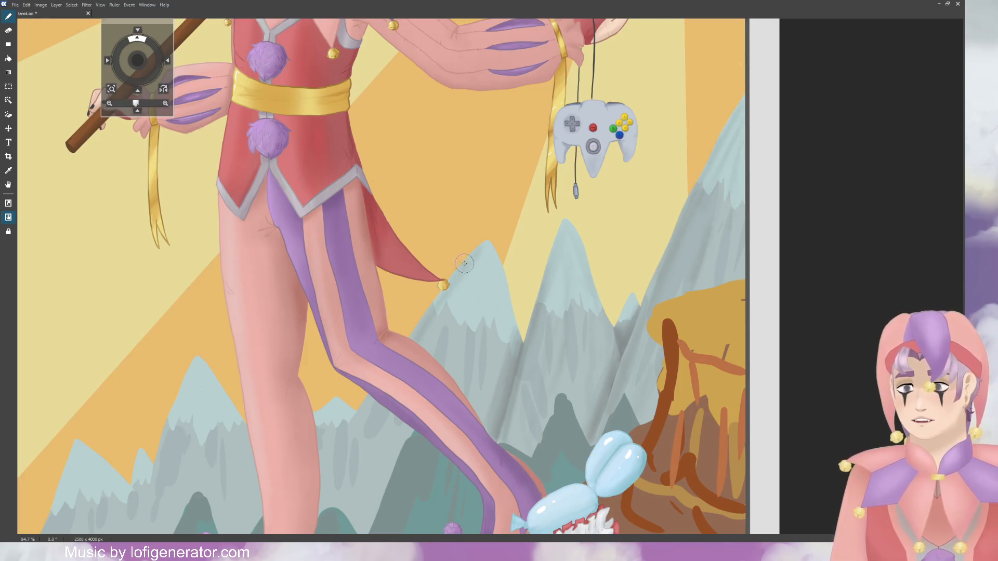
pyautogui.moveTo(77, 423); pyautogui.dragTo(67, 423)
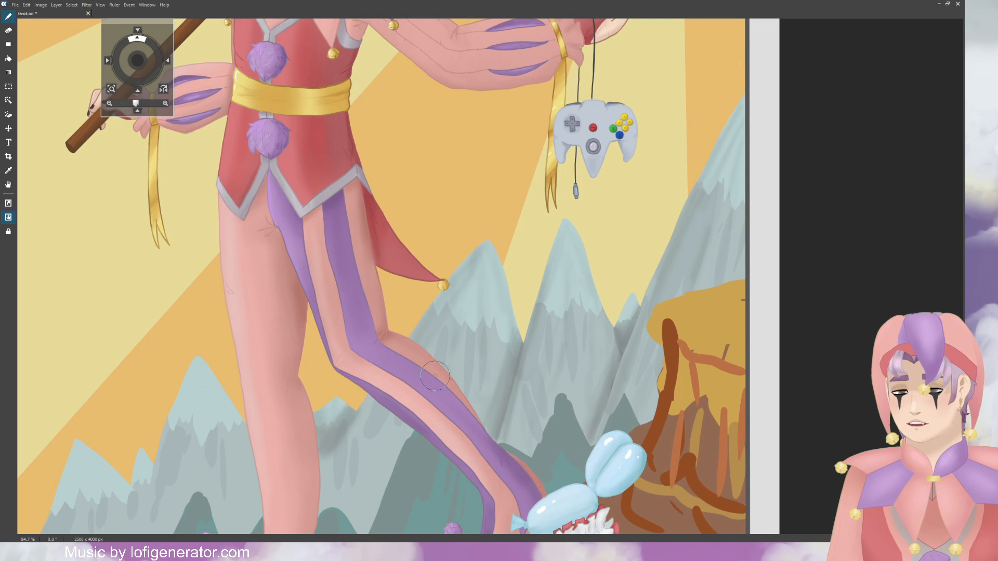
pyautogui.scroll(-5, 490, 399)
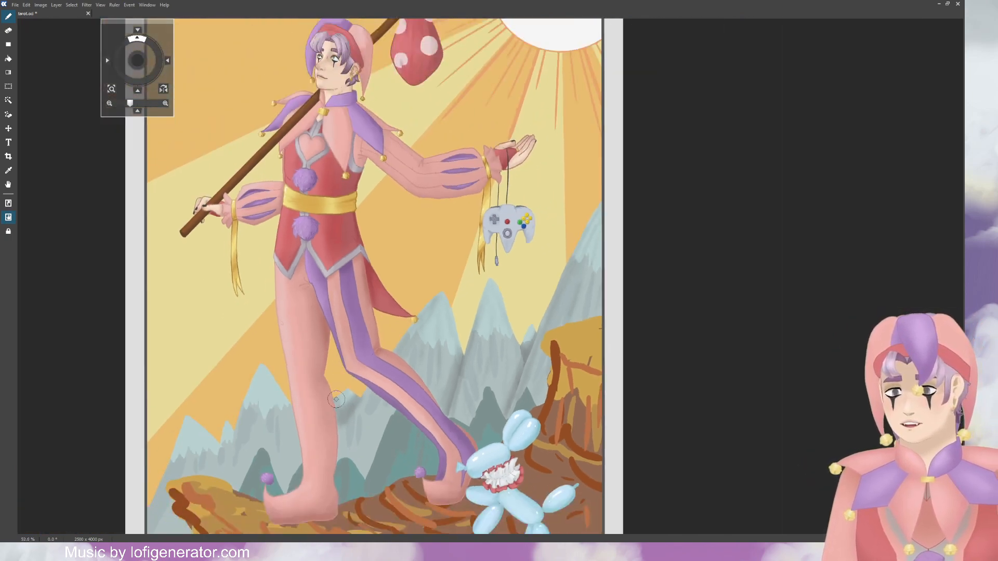
# Step: Shade the small peak between the two leftmost mountains in dark grey and erase the shadow spilling over the neighbouring mountains
pyautogui.scroll(5, 205, 466)
pyautogui.scroll(4, 206, 467)
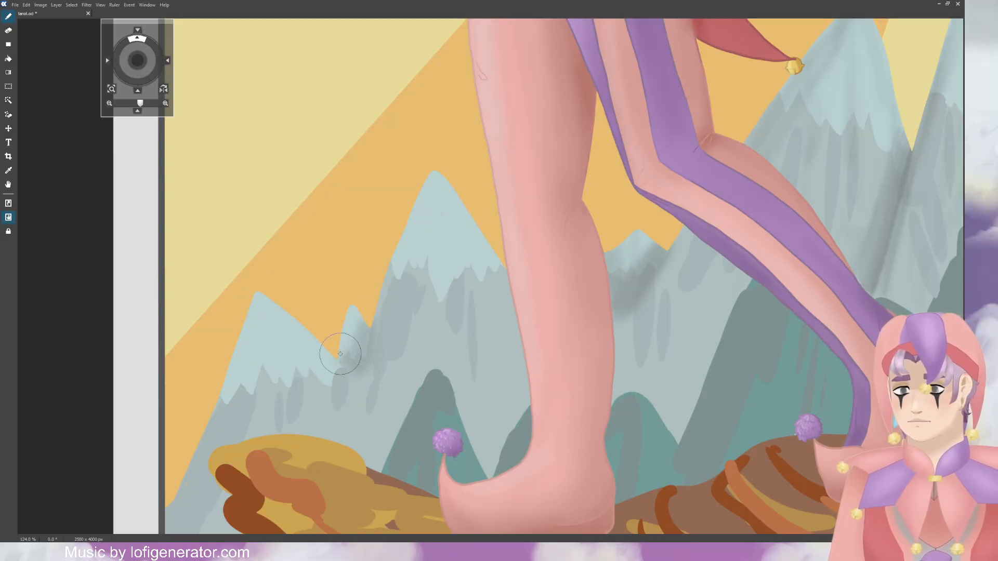
pyautogui.moveTo(361, 349)
pyautogui.mouseDown()
pyautogui.moveTo(356, 356)
pyautogui.moveTo(351, 326)
pyautogui.mouseUp()
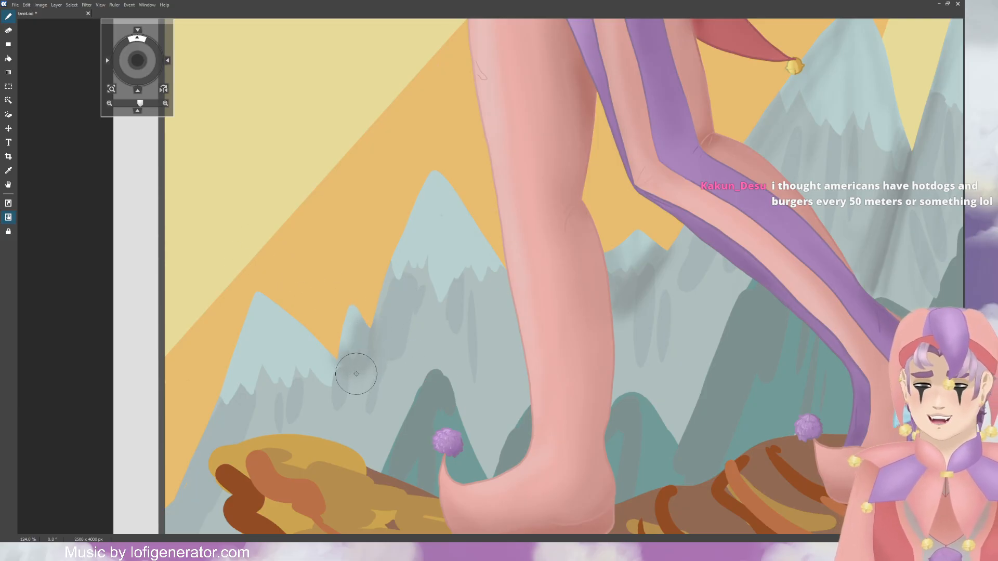
pyautogui.moveTo(357, 374)
pyautogui.mouseDown()
pyautogui.moveTo(347, 356)
pyautogui.moveTo(361, 380)
pyautogui.moveTo(367, 322)
pyautogui.mouseUp()
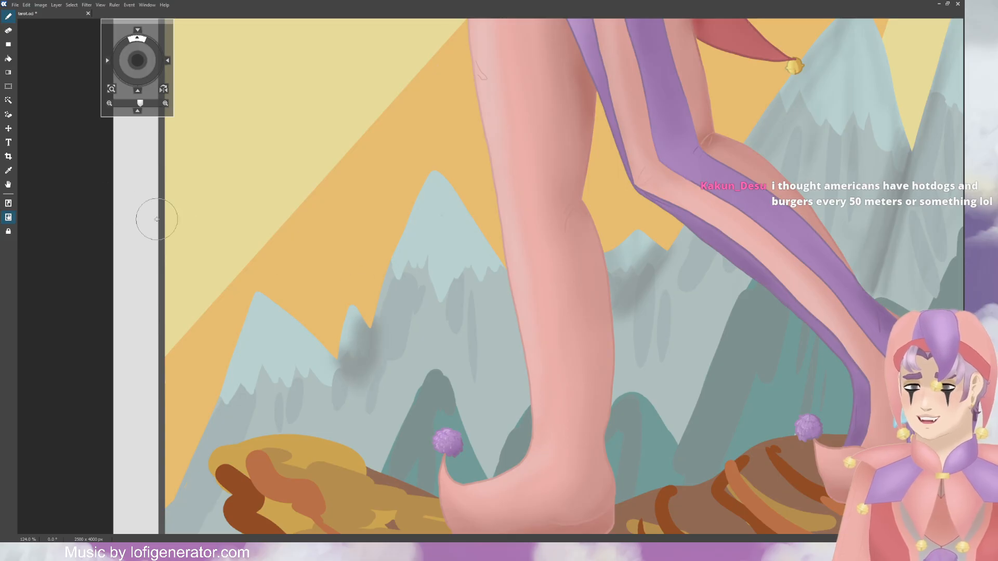
pyautogui.press('e')
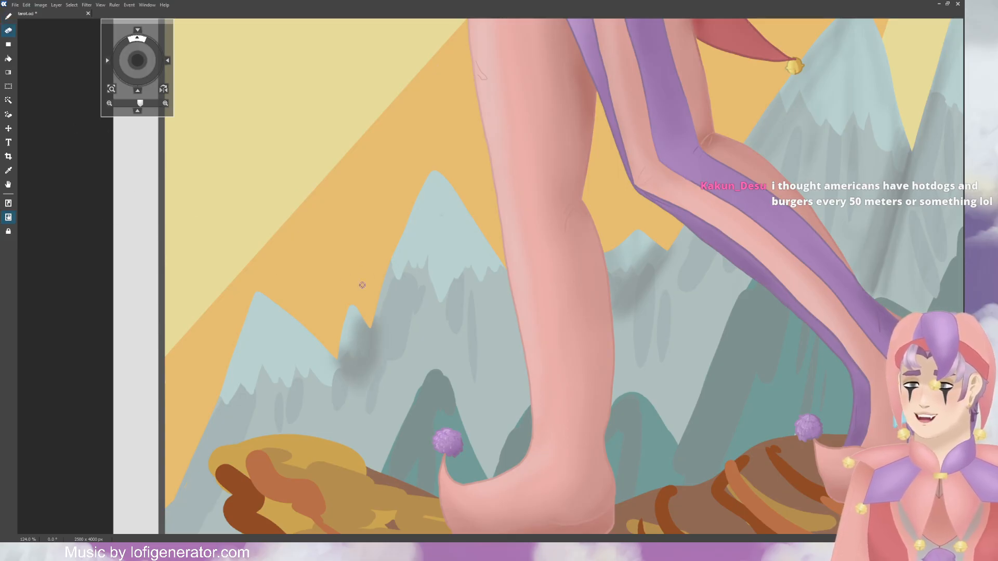
pyautogui.moveTo(385, 322)
pyautogui.mouseDown()
pyautogui.moveTo(374, 375)
pyautogui.moveTo(382, 310)
pyautogui.moveTo(368, 393)
pyautogui.mouseUp()
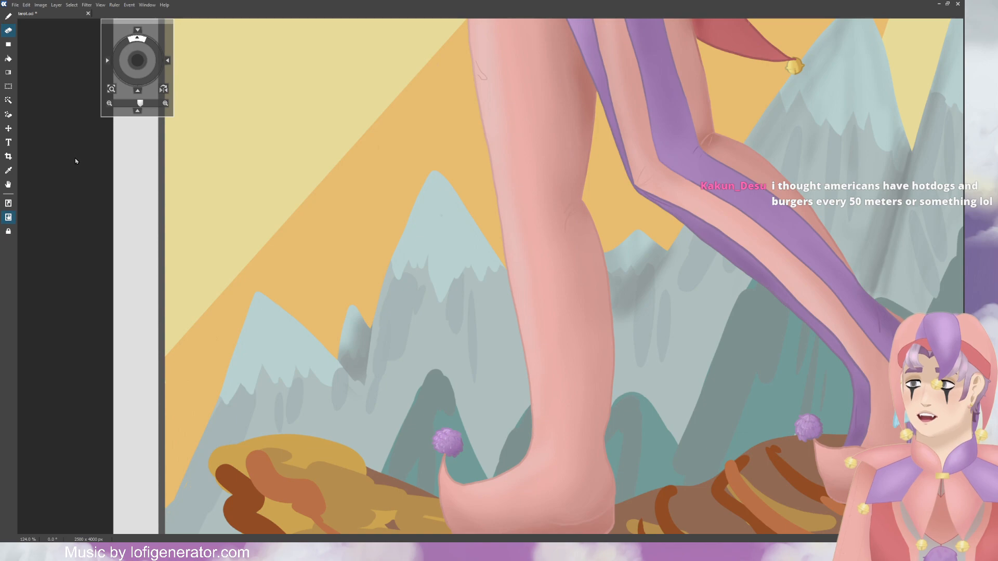
# Step: Paint soft grey streaks down the snow caps and slopes of the leftmost mountains and the mountains behind the jester's legs
pyautogui.press('b')
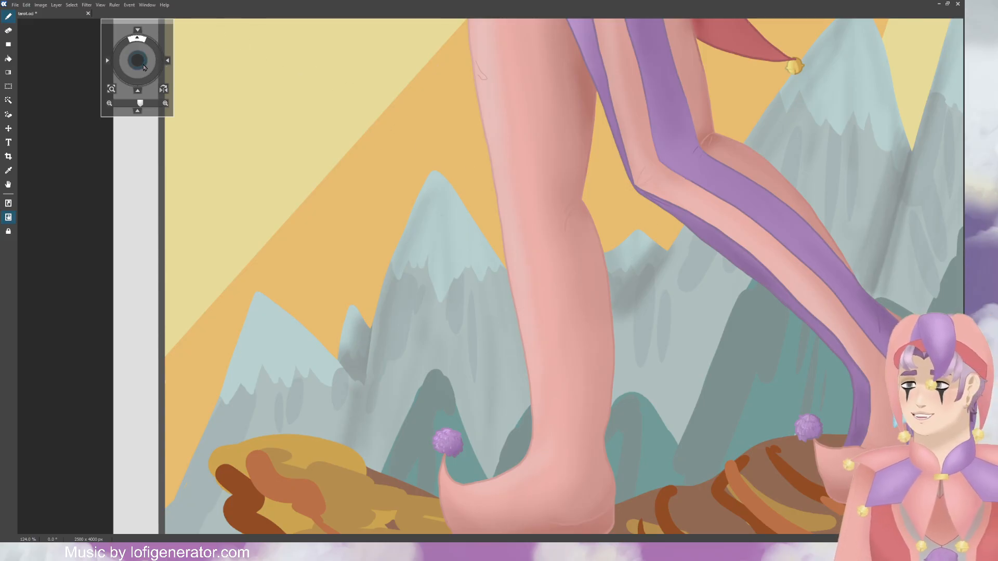
pyautogui.moveTo(137, 61); pyautogui.dragTo(143, 53)
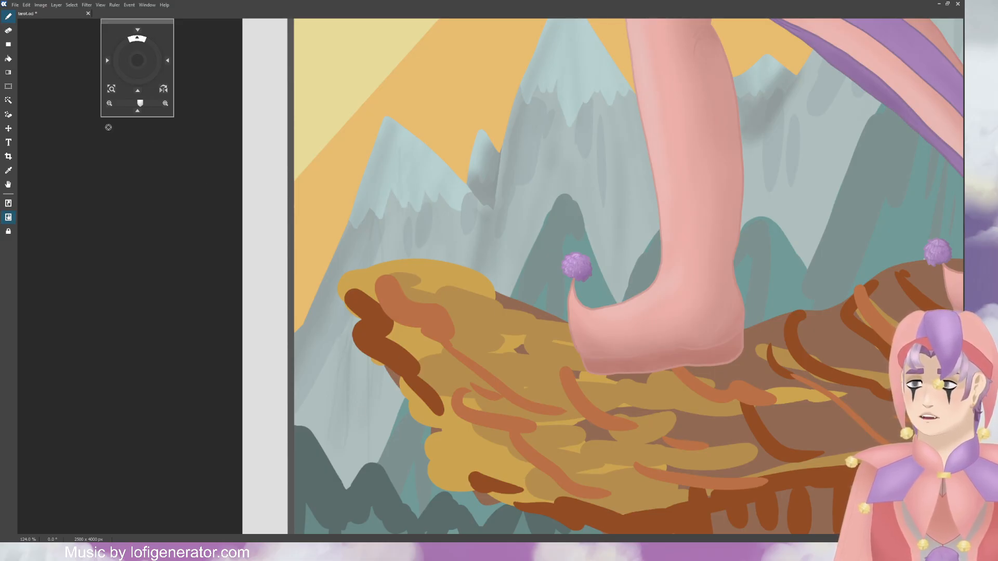
pyautogui.moveTo(136, 61); pyautogui.dragTo(131, 107)
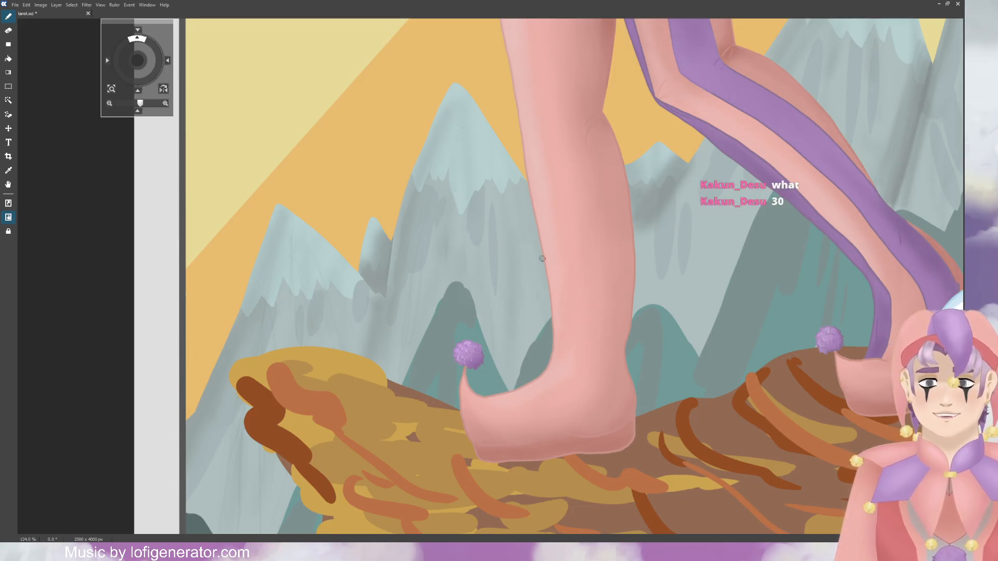
pyautogui.moveTo(394, 72); pyautogui.dragTo(133, 80)
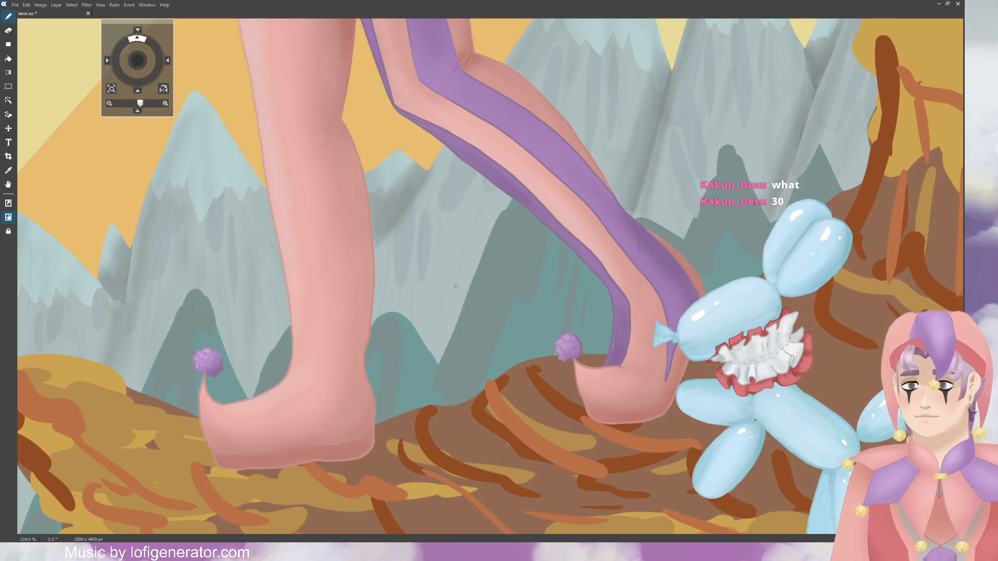
pyautogui.moveTo(527, 52); pyautogui.dragTo(413, 219)
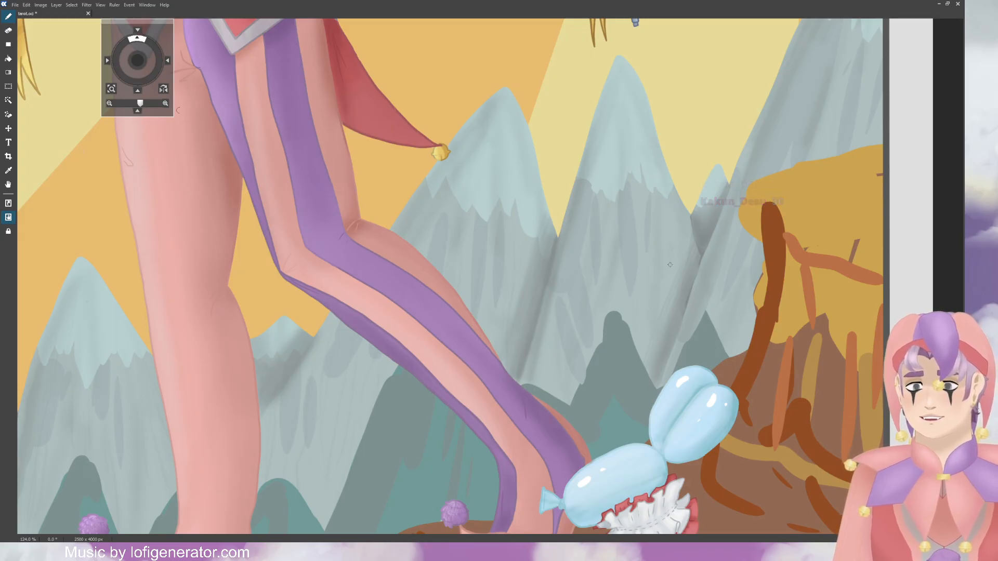
# Step: Paint near-white highlights on the snow caps of the coat-tail bell mountain and the peak below the game controller
pyautogui.scroll(-5, 530, 287)
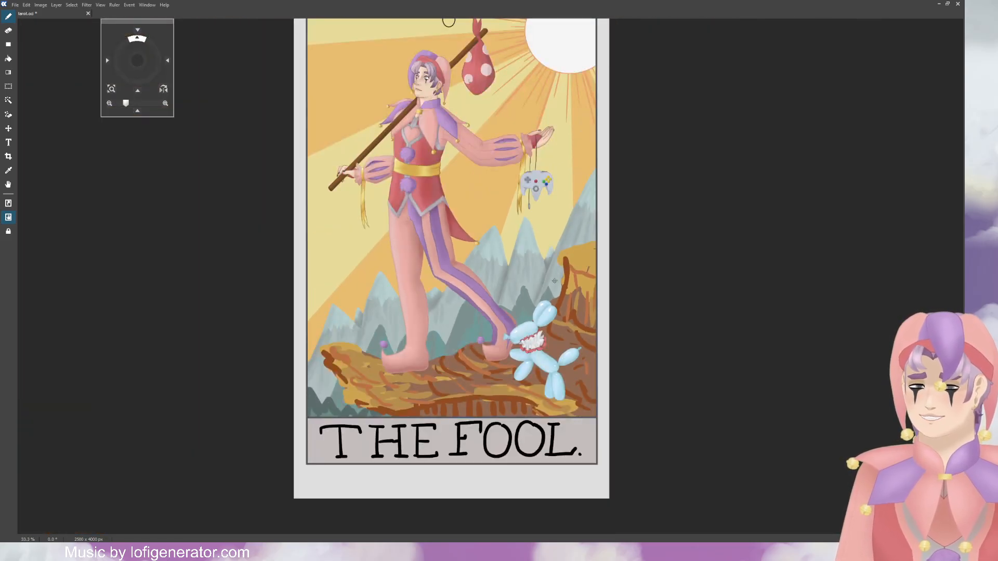
pyautogui.scroll(1, 555, 281)
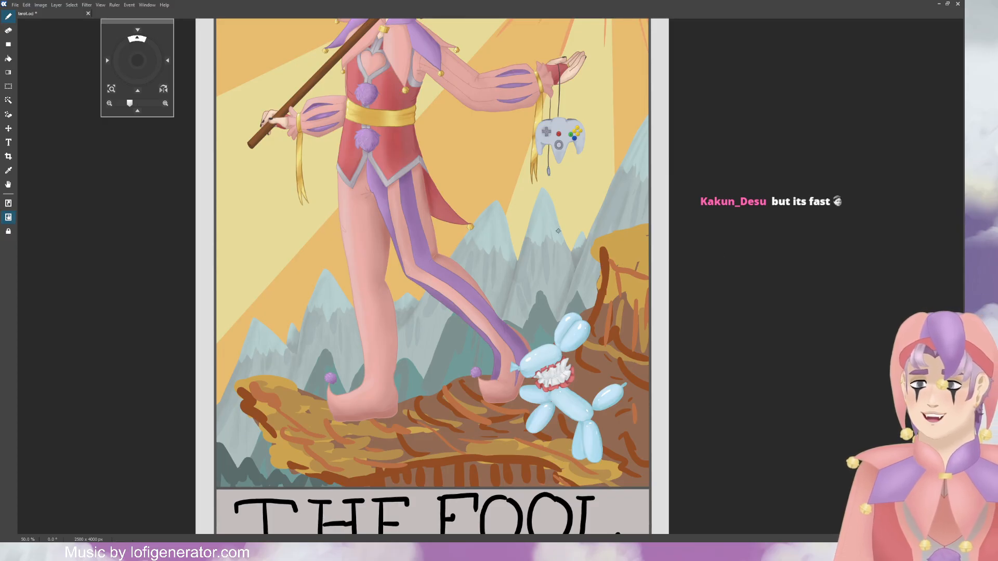
pyautogui.scroll(5, 479, 220)
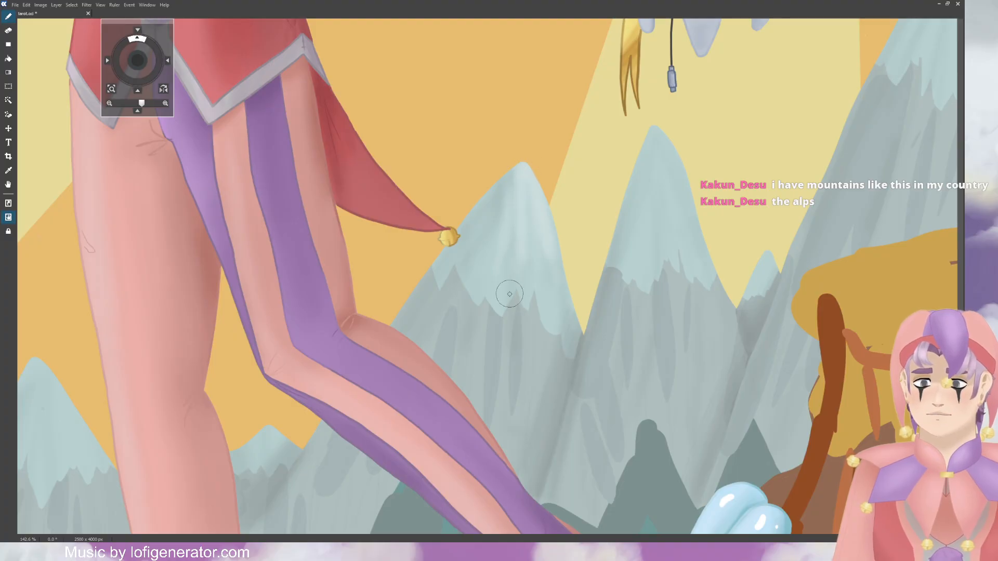
pyautogui.moveTo(502, 314)
pyautogui.mouseDown()
pyautogui.moveTo(502, 301)
pyautogui.moveTo(530, 295)
pyautogui.mouseUp()
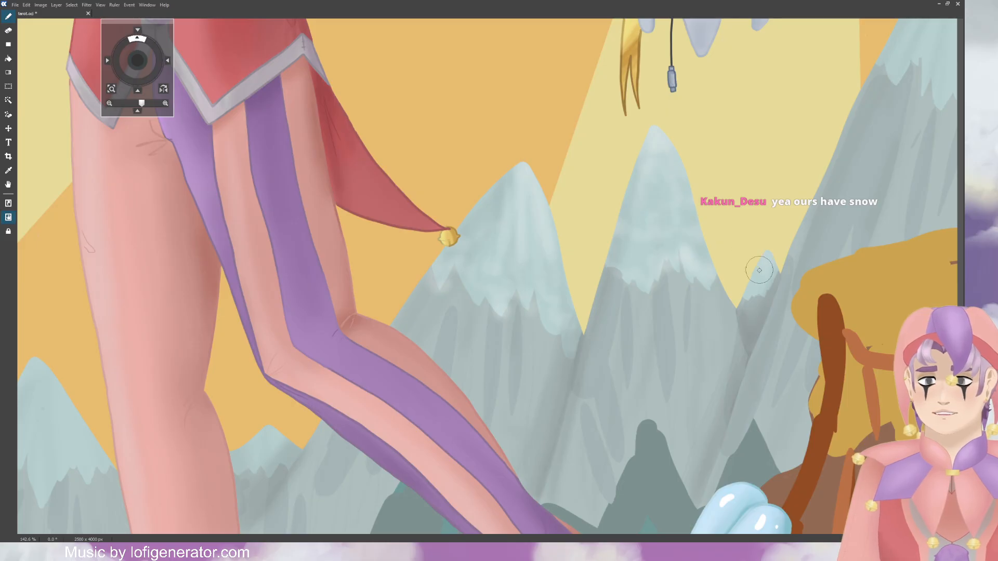
# Step: Brighten the snow caps of the remaining background peaks, including the leftmost mountains, with near-white highlights
pyautogui.scroll(-10, 798, 250)
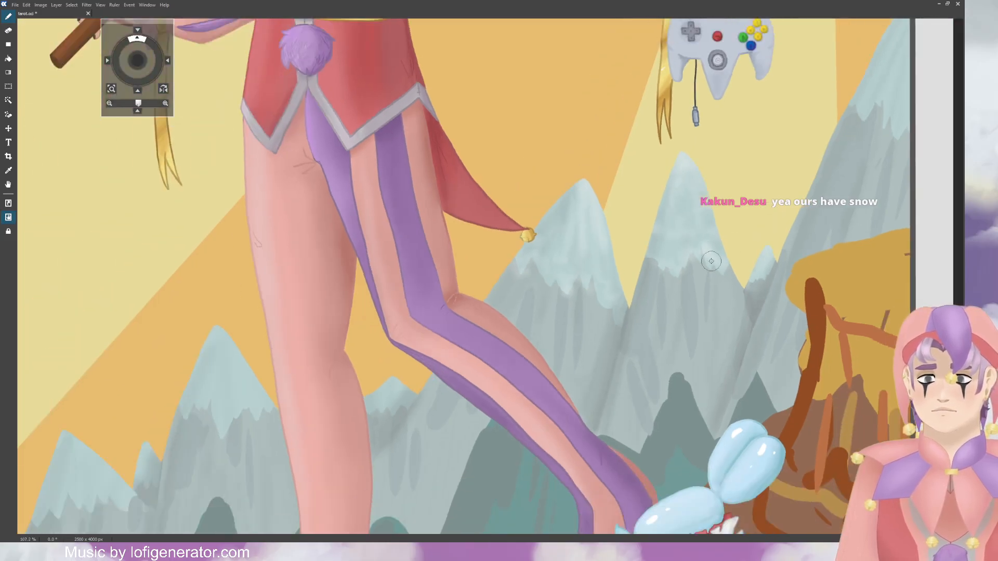
pyautogui.scroll(1, 696, 292)
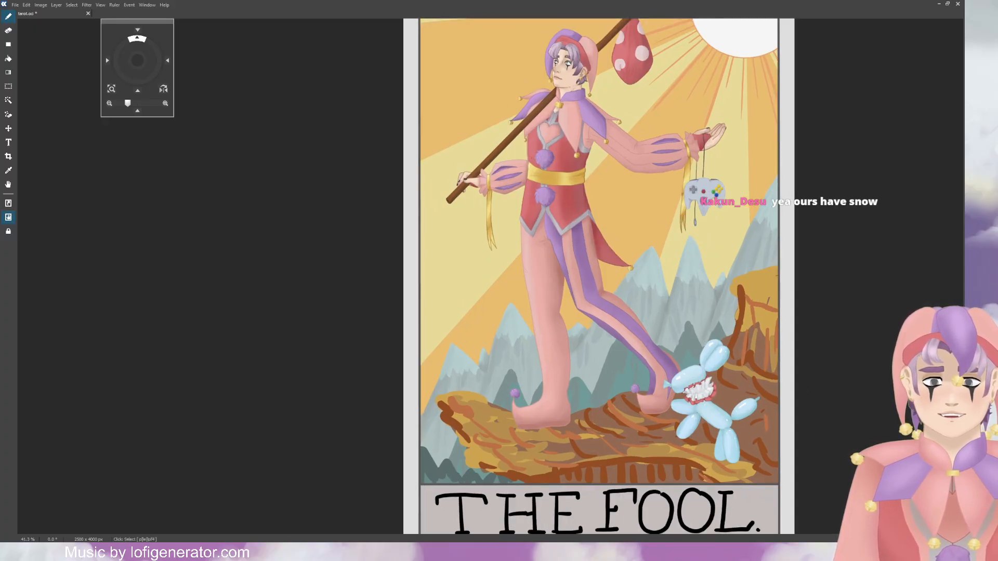
pyautogui.scroll(4, 698, 232)
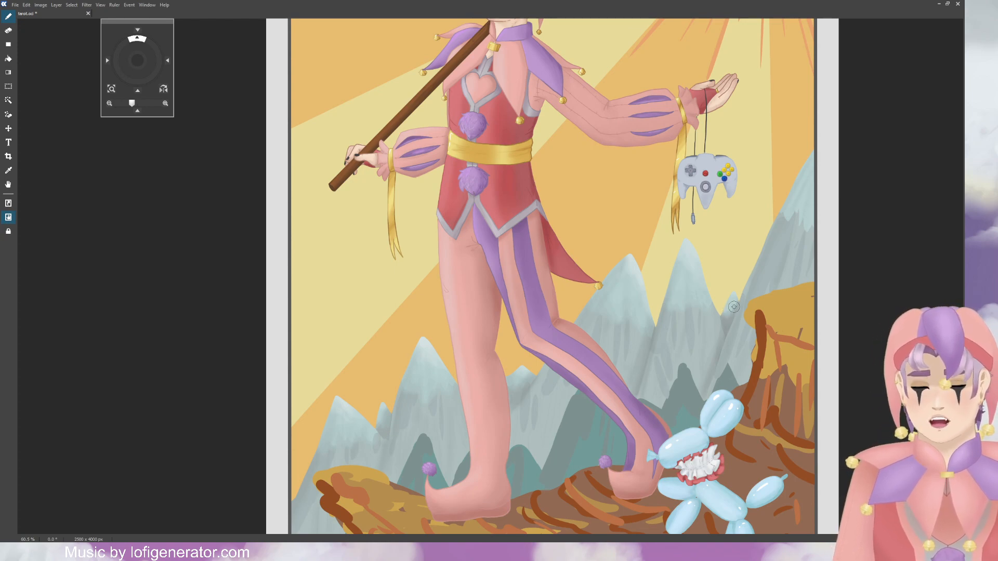
pyautogui.moveTo(137, 60); pyautogui.dragTo(120, 104)
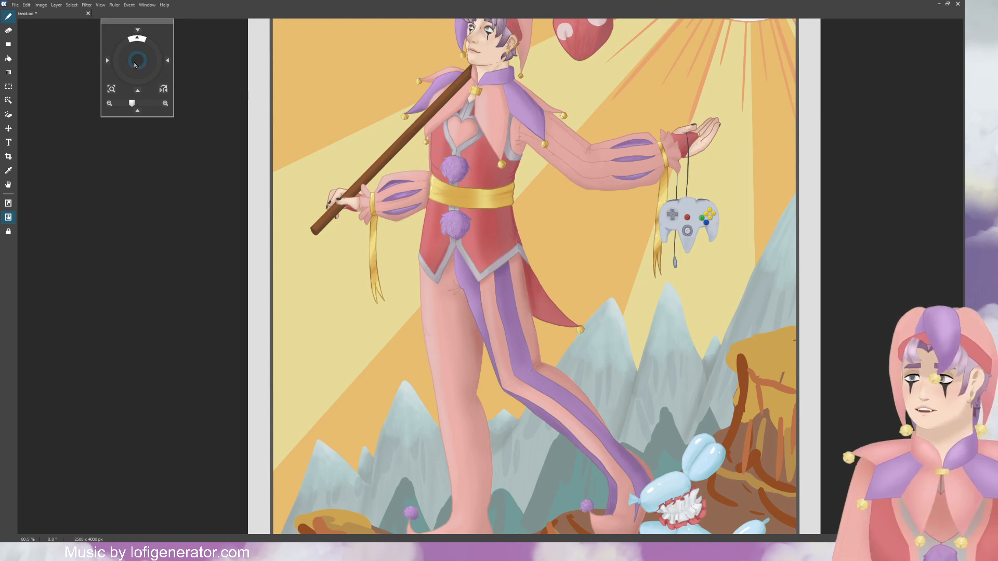
pyautogui.moveTo(134, 64); pyautogui.dragTo(136, 62)
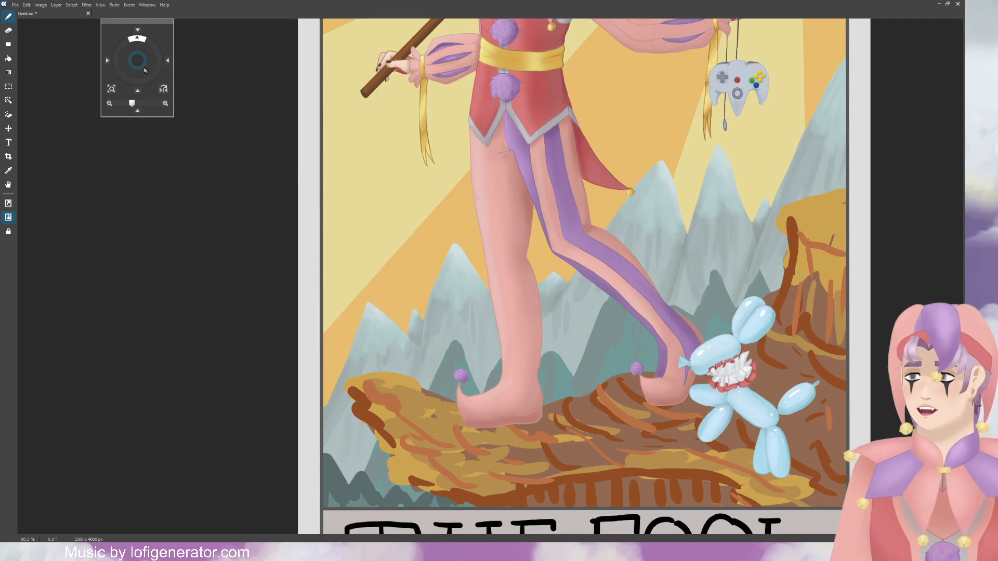
pyautogui.moveTo(136, 61); pyautogui.dragTo(119, 78)
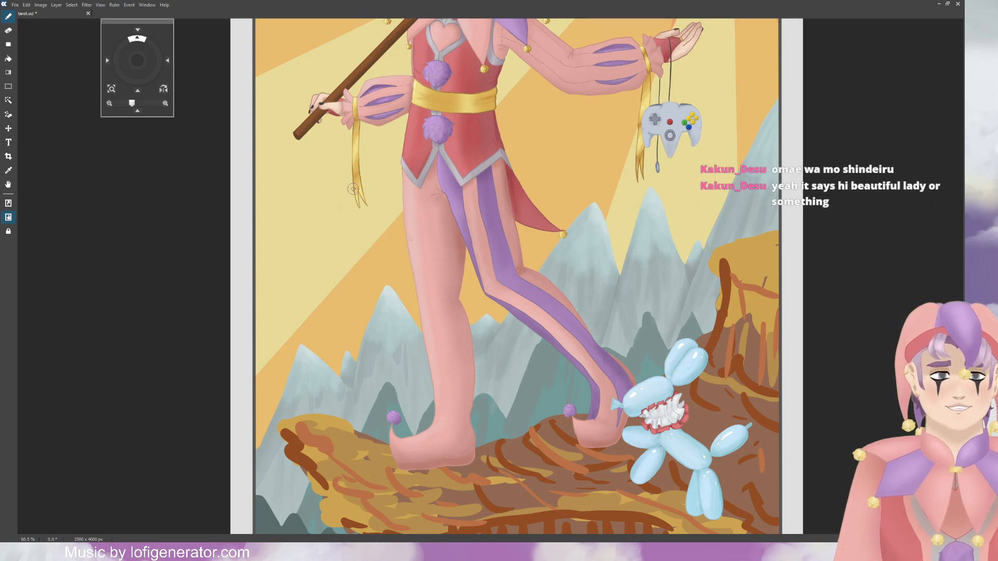
# Step: Fill the nearer foothills behind the jester's legs with flat teal and paint darker shading streaks over them
pyautogui.moveTo(138, 59); pyautogui.dragTo(157, 49)
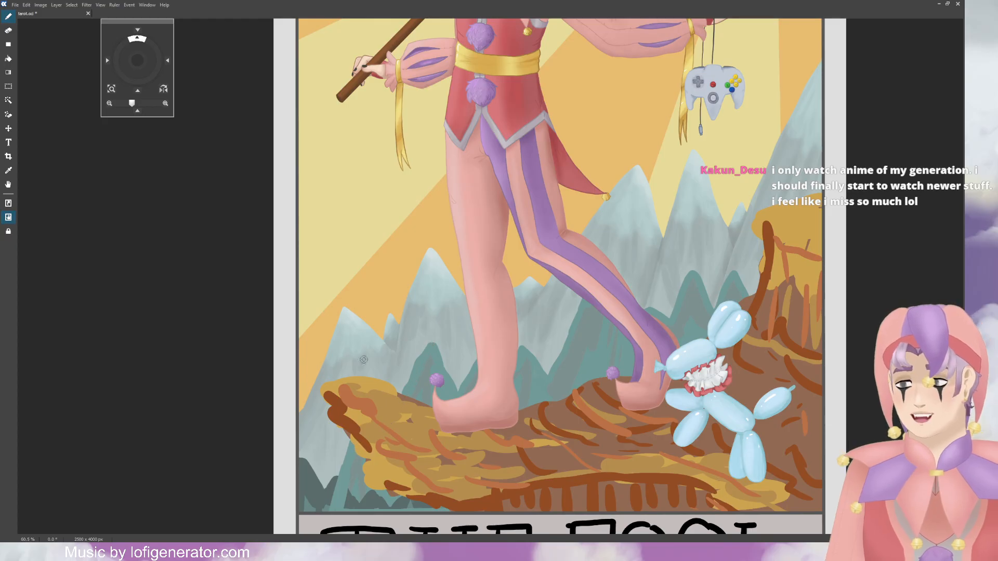
pyautogui.click(8, 58)
pyautogui.click(364, 473)
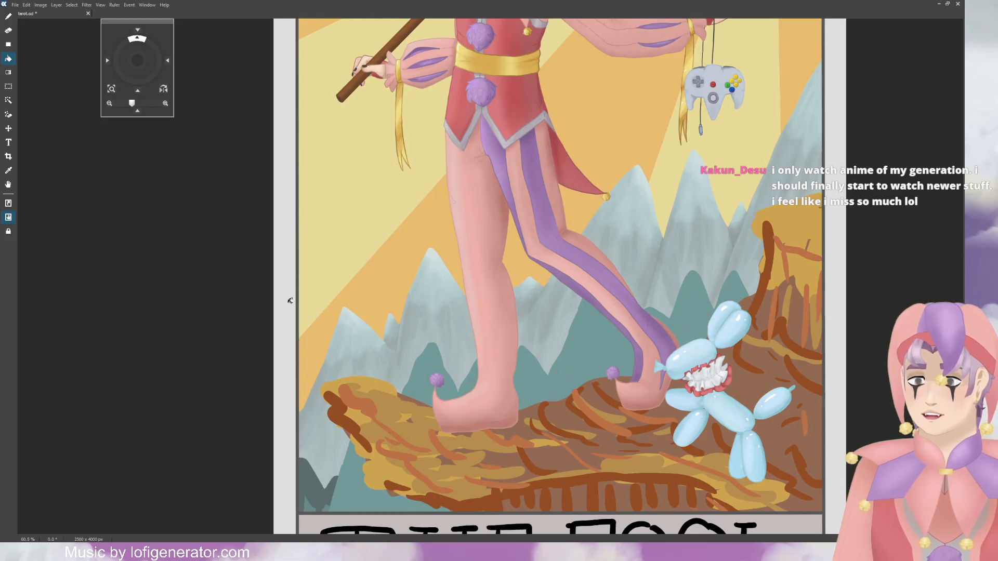
pyautogui.click(9, 16)
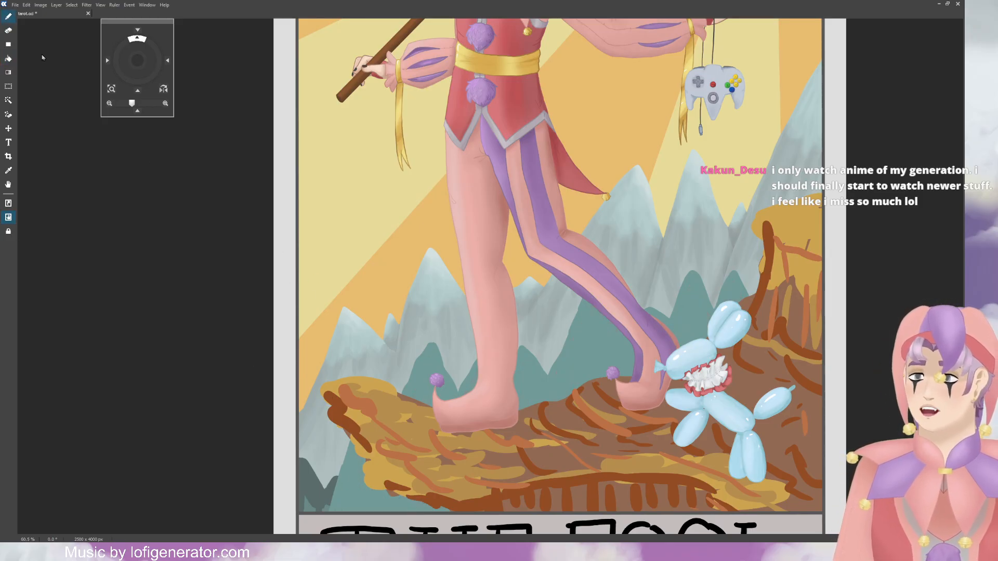
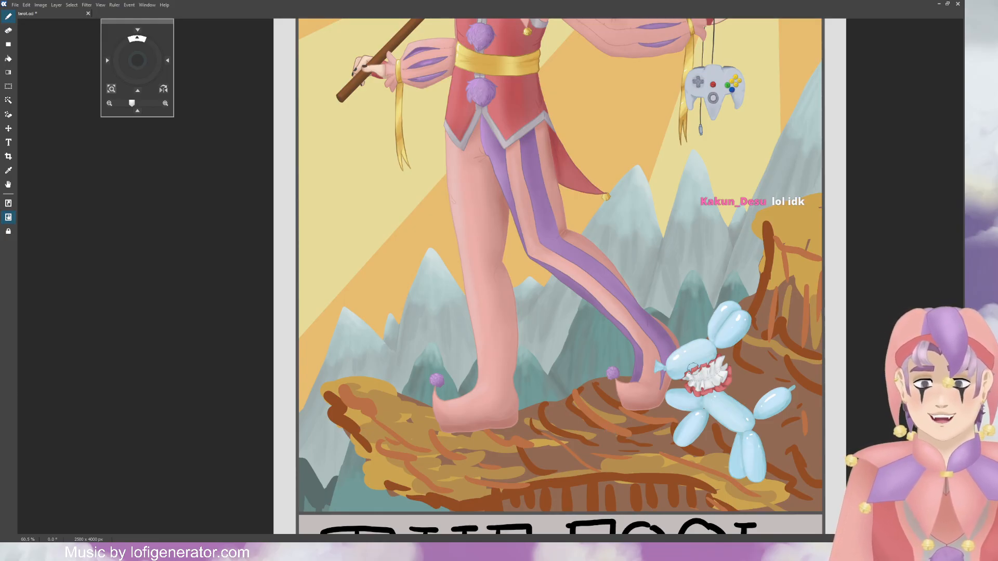
# Step: Compare the mountains with and without their detail layers by toggling layer visibility, and review the card's lower half
pyautogui.scroll(-4, 609, 433)
pyautogui.scroll(1, 702, 333)
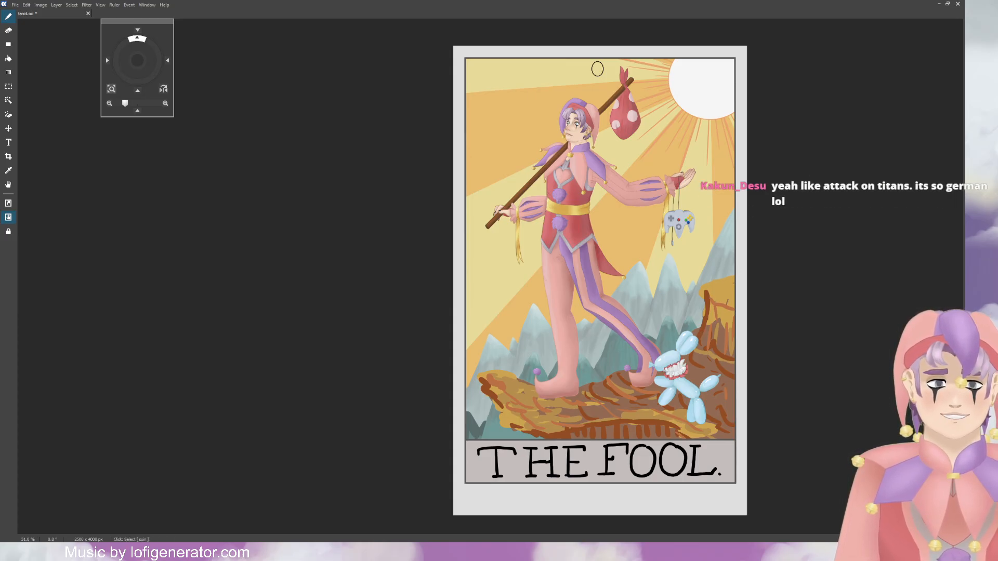
pyautogui.click(886, 447)
pyautogui.click(886, 463)
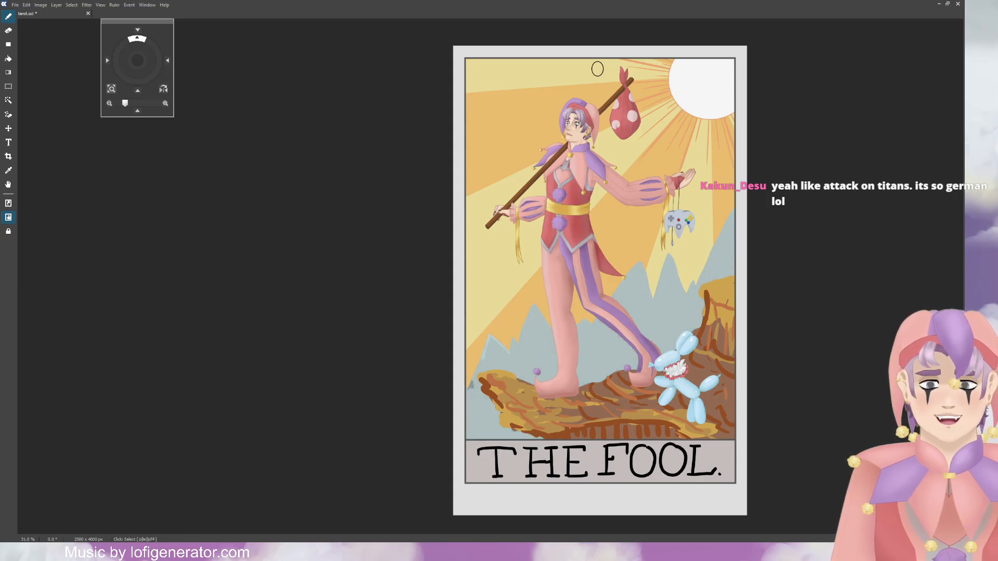
pyautogui.click(886, 462)
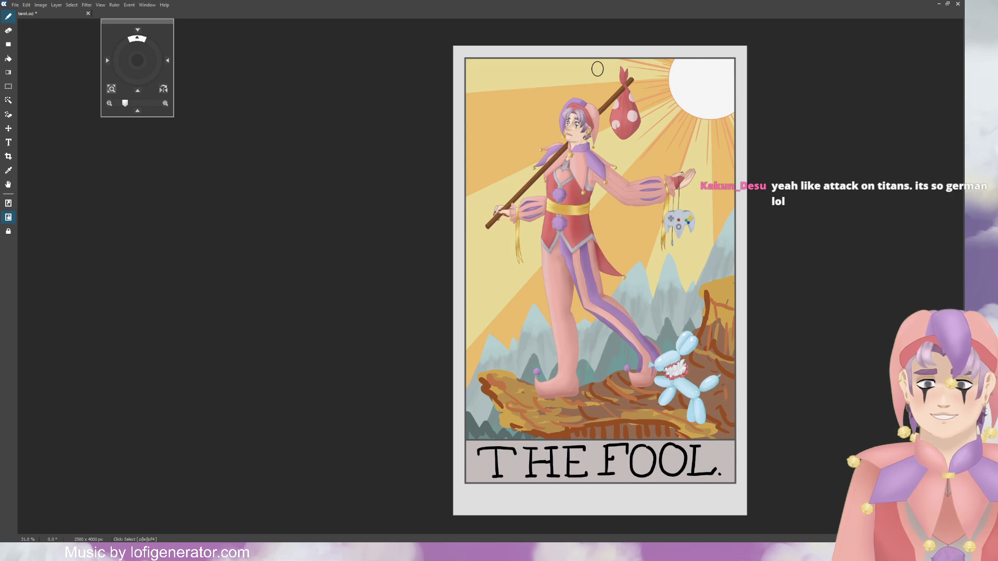
pyautogui.click(886, 462)
pyautogui.click(886, 462)
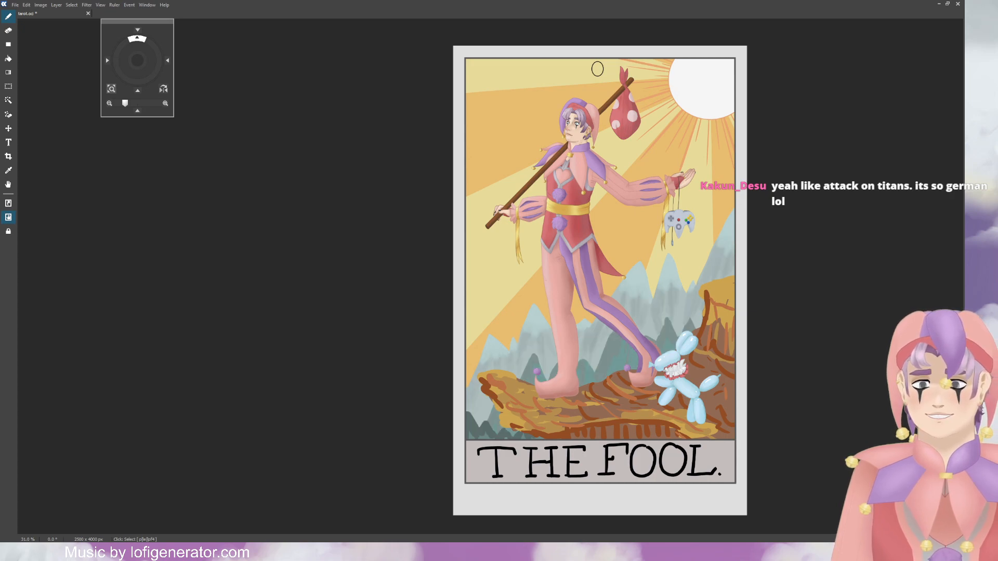
pyautogui.click(888, 444)
pyautogui.click(887, 435)
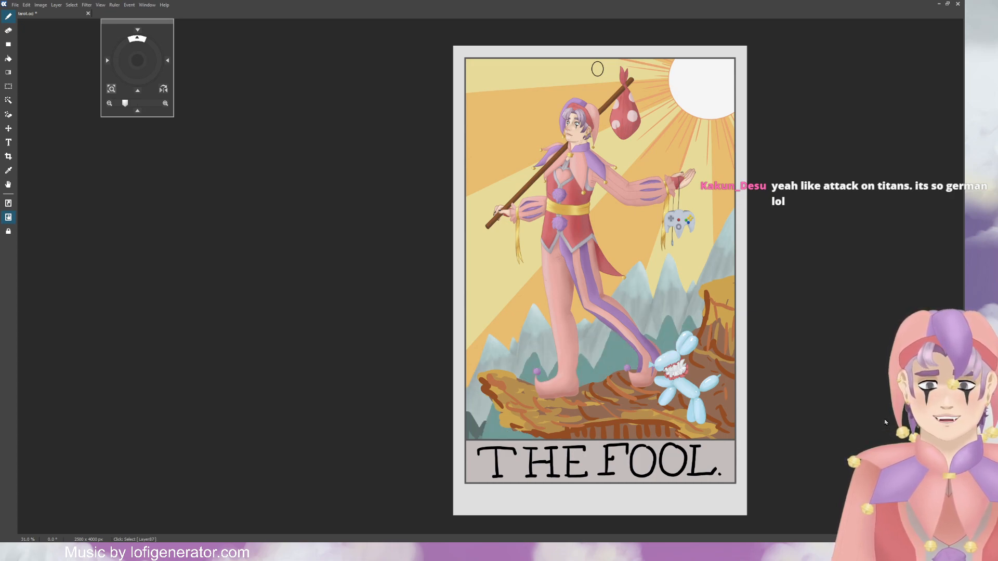
pyautogui.click(885, 420)
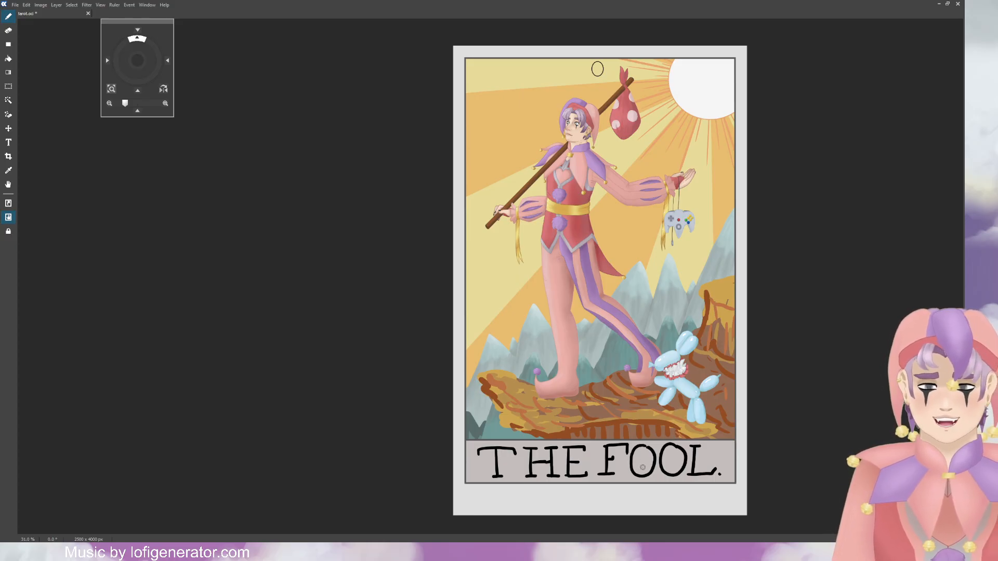
pyautogui.scroll(1, 464, 440)
pyautogui.scroll(1, 464, 441)
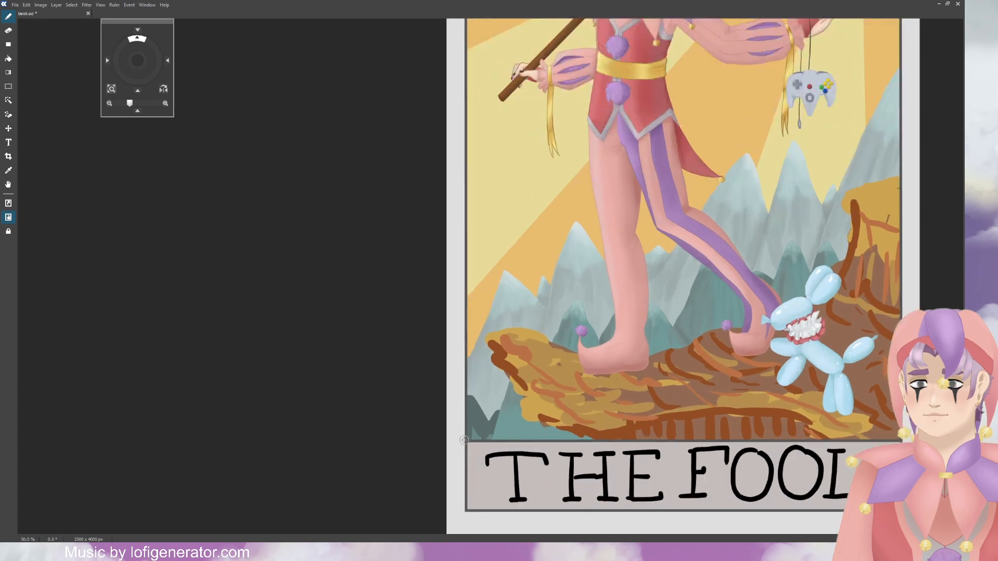
pyautogui.scroll(-3, 464, 441)
pyautogui.scroll(2, 503, 421)
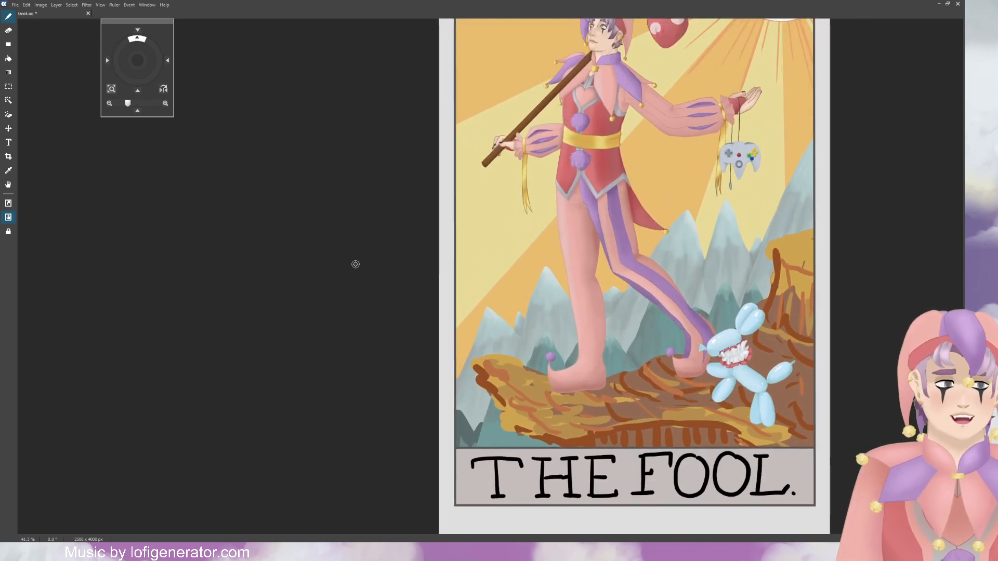
# Step: Compare the foothills behind the jester's legs with and without their latest shading by undoing and redoing the strokes
pyautogui.scroll(-3, 571, 283)
pyautogui.scroll(2, 678, 265)
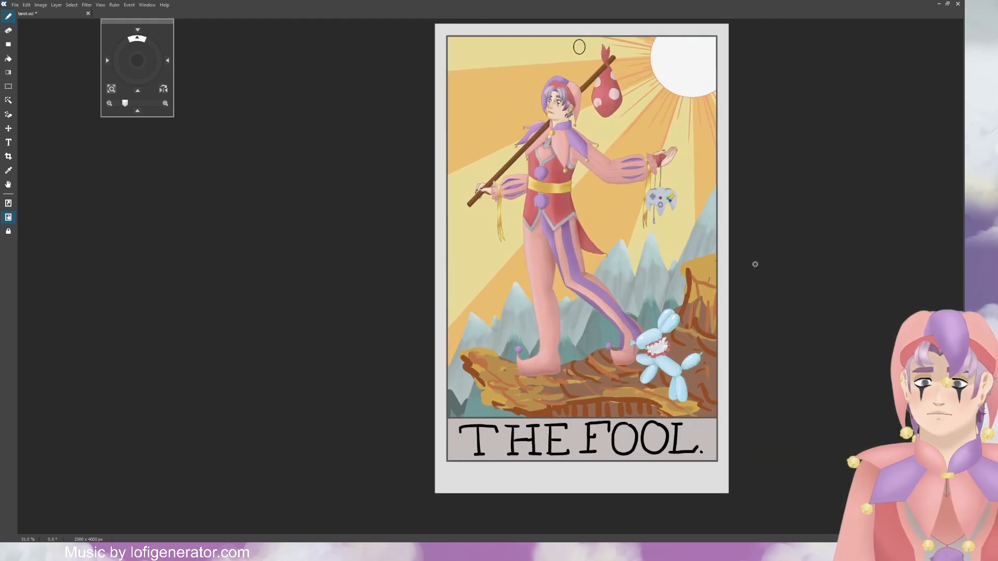
pyautogui.hotkey('ctrl', 'z')
pyautogui.hotkey('ctrl', 'z')
pyautogui.hotkey('ctrl', 'z')
pyautogui.hotkey('ctrl', 'z')
pyautogui.hotkey('ctrl', 'z')
pyautogui.hotkey('ctrl', 'z')
pyautogui.hotkey('ctrl', 'z')
pyautogui.hotkey('ctrl', 'z')
pyautogui.hotkey('ctrl', 'z')
pyautogui.hotkey('ctrl', 'z')
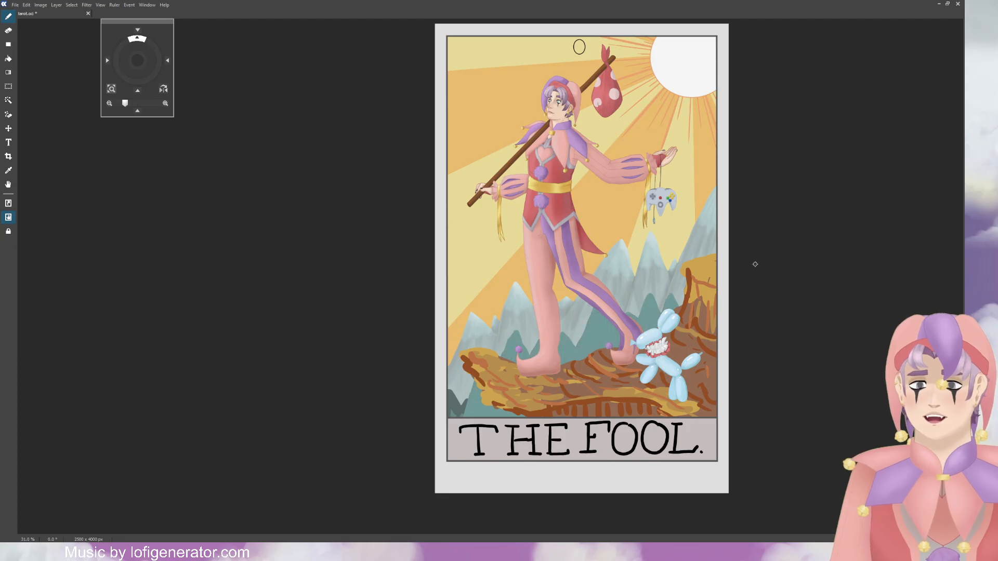
pyautogui.hotkey('ctrl', 'y')
pyautogui.hotkey('ctrl', 'y')
pyautogui.hotkey('ctrl', 'y')
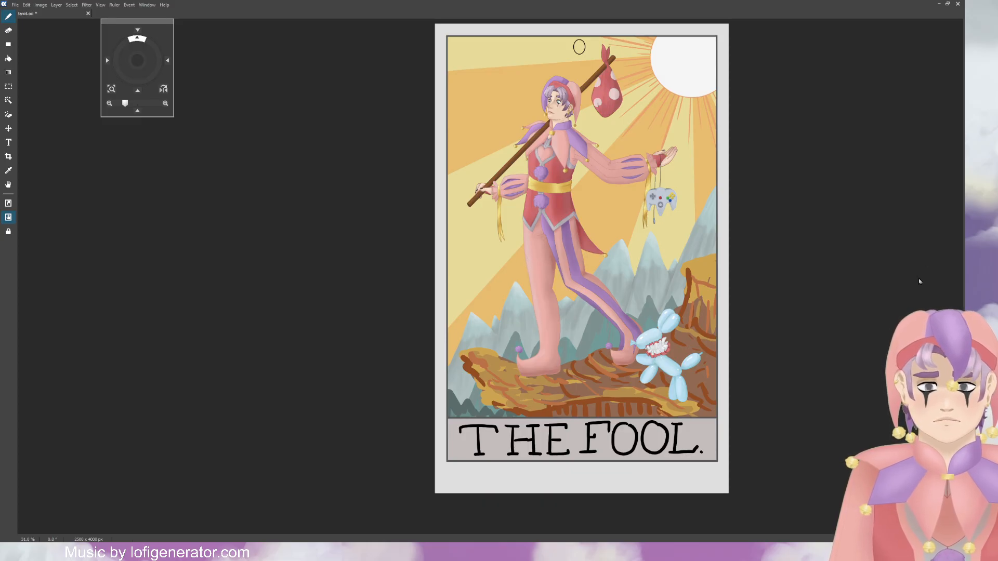
# Step: Inspect the mid-distance foothills up close, comparing the flat teal shapes with their shaded version
pyautogui.scroll(3, 541, 369)
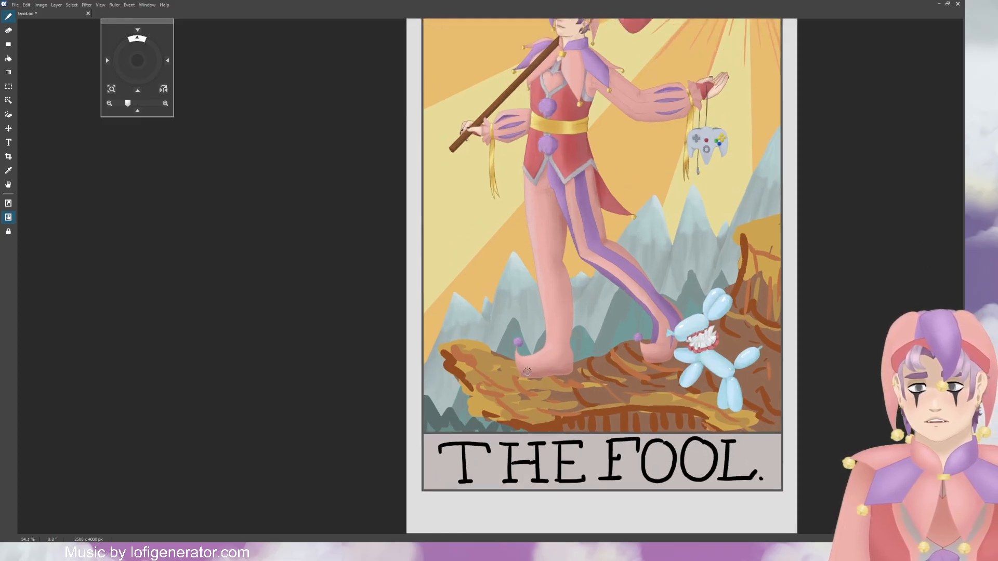
pyautogui.scroll(3, 541, 370)
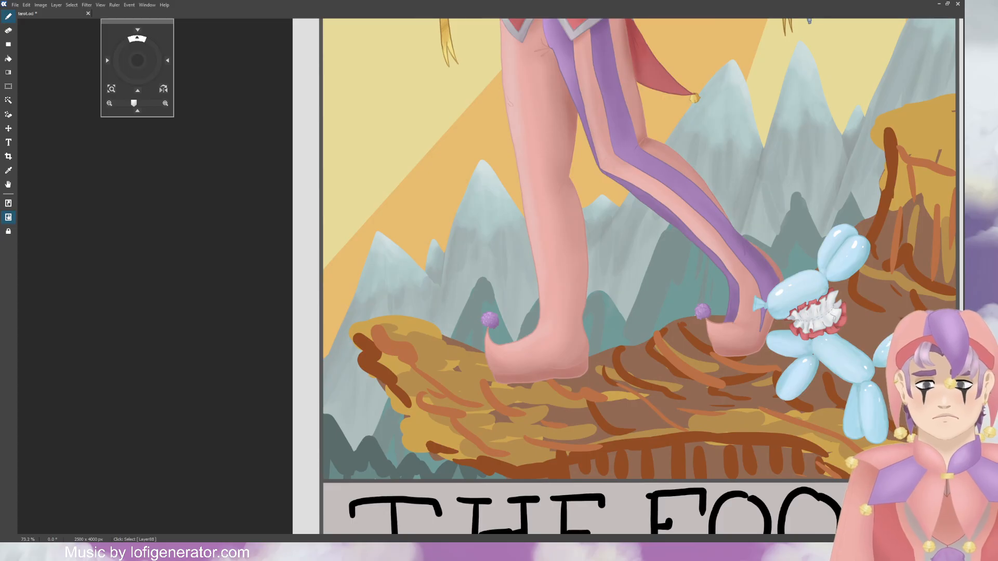
pyautogui.click(884, 445)
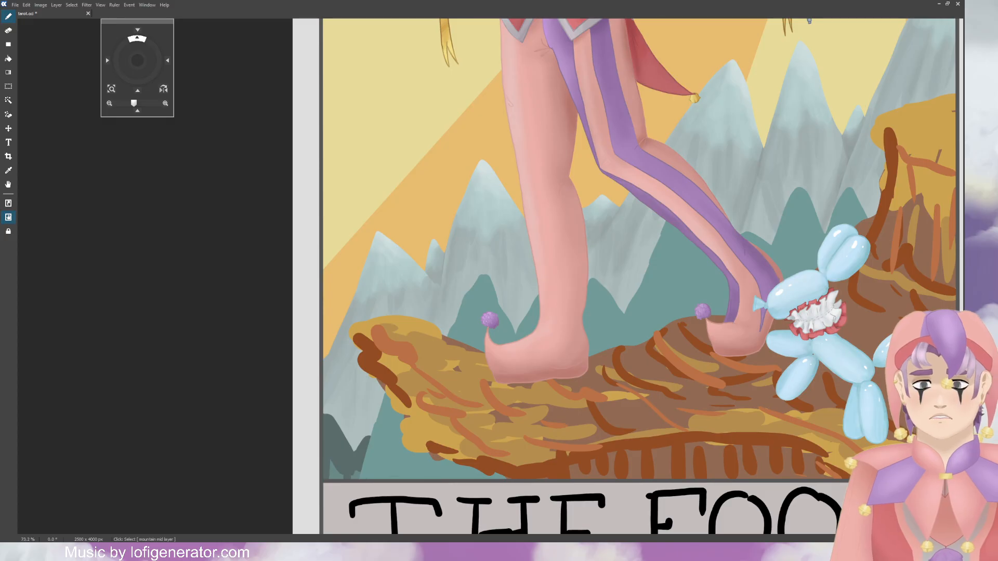
pyautogui.hotkey('ctrl', 'z')
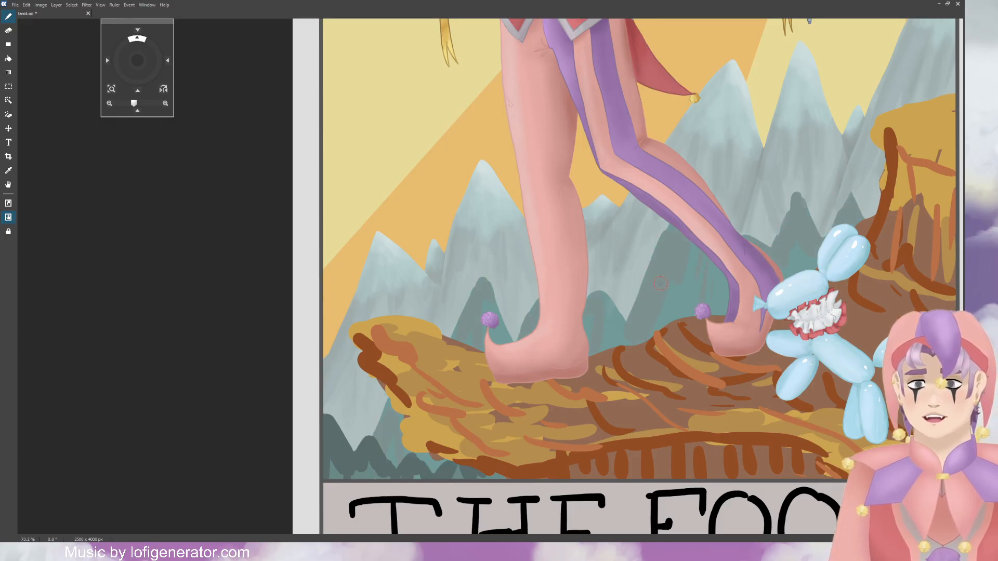
pyautogui.scroll(-3, 682, 315)
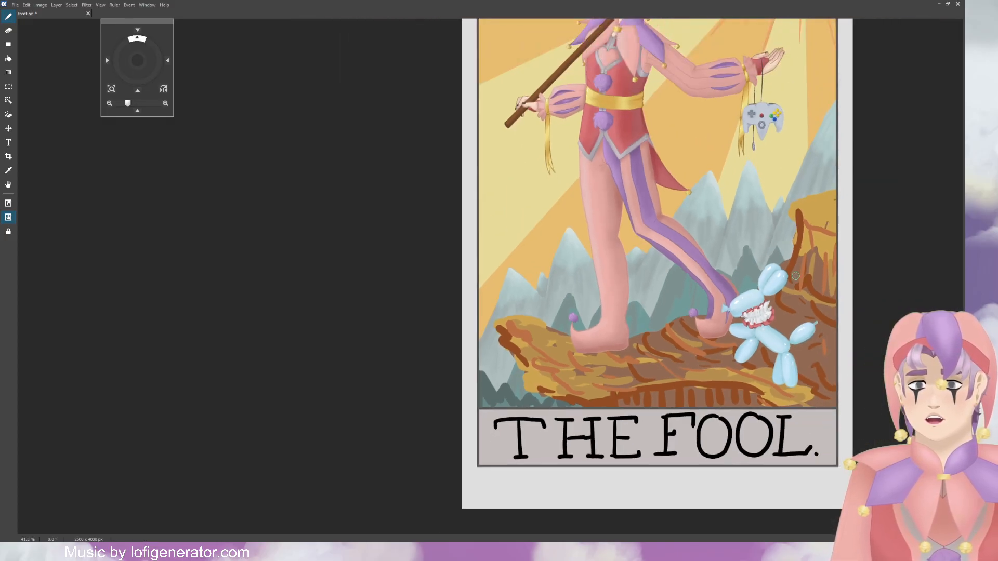
pyautogui.scroll(1, 682, 315)
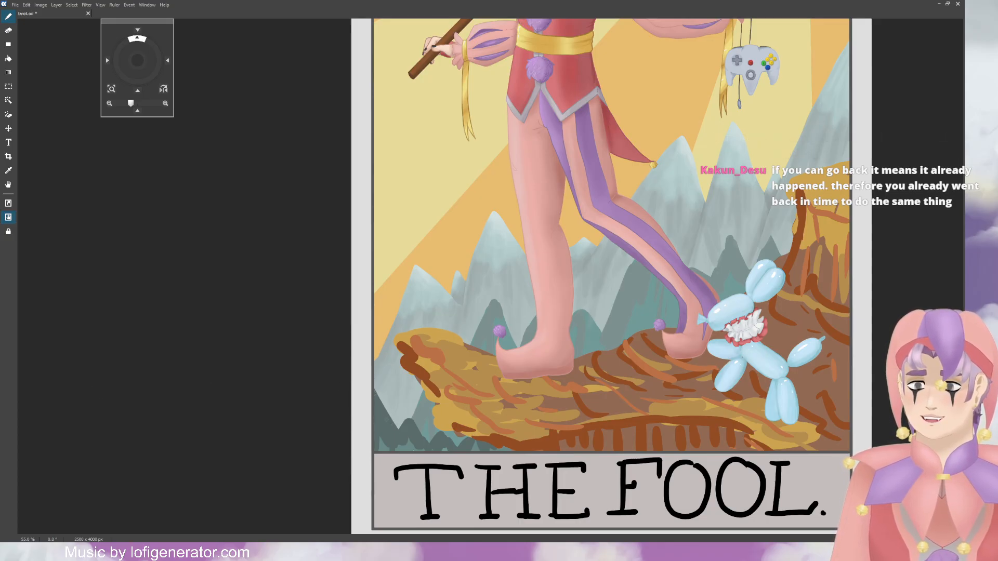
# Step: Outline the nearest foothills in the painting's lower-left corner and fill them with flat dark teal
pyautogui.moveTo(424, 438)
pyautogui.mouseDown()
pyautogui.moveTo(455, 445)
pyautogui.moveTo(471, 434)
pyautogui.mouseUp()
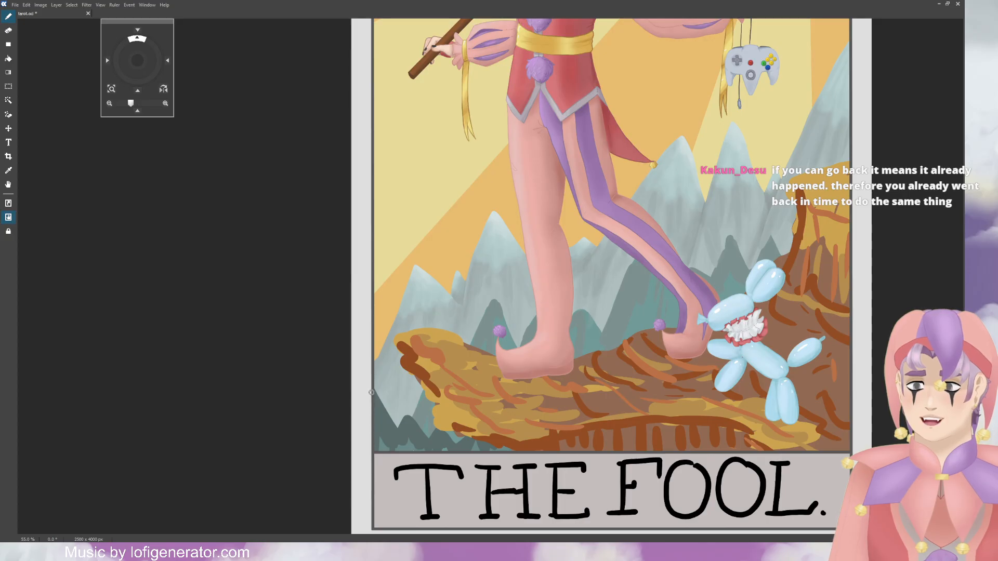
pyautogui.click(9, 61)
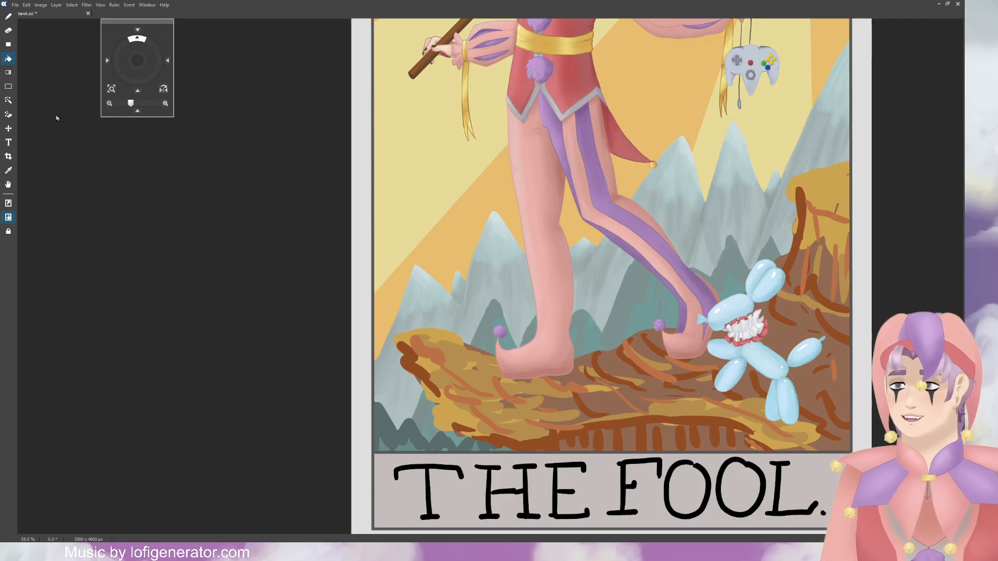
pyautogui.click(9, 16)
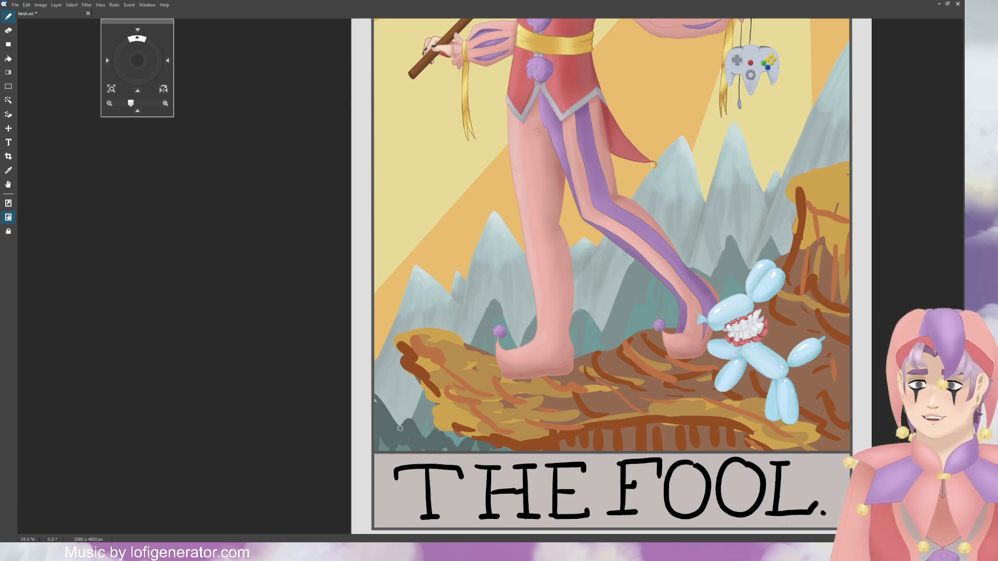
pyautogui.moveTo(400, 428)
pyautogui.mouseDown()
pyautogui.moveTo(417, 424)
pyautogui.moveTo(430, 442)
pyautogui.mouseUp()
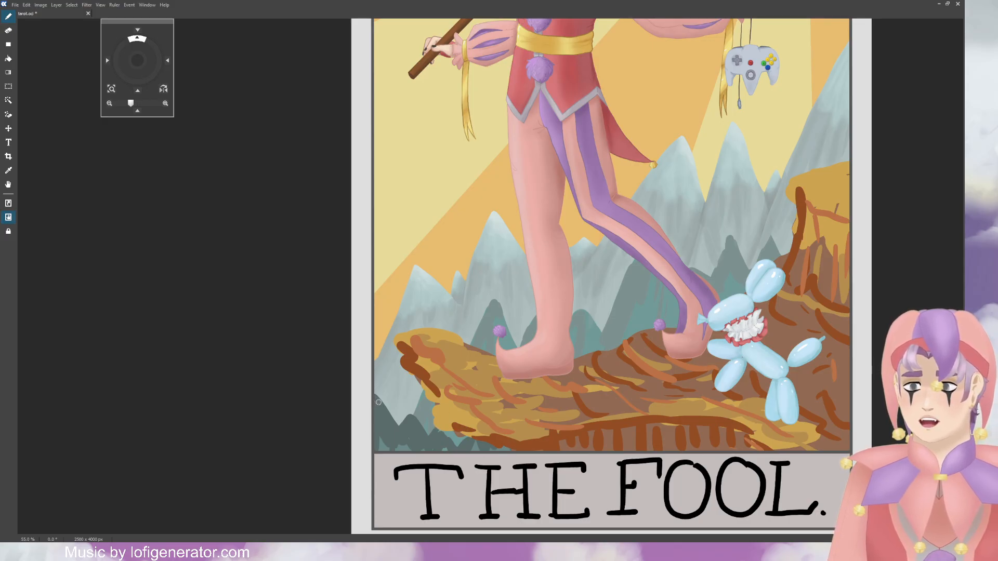
pyautogui.click(7, 59)
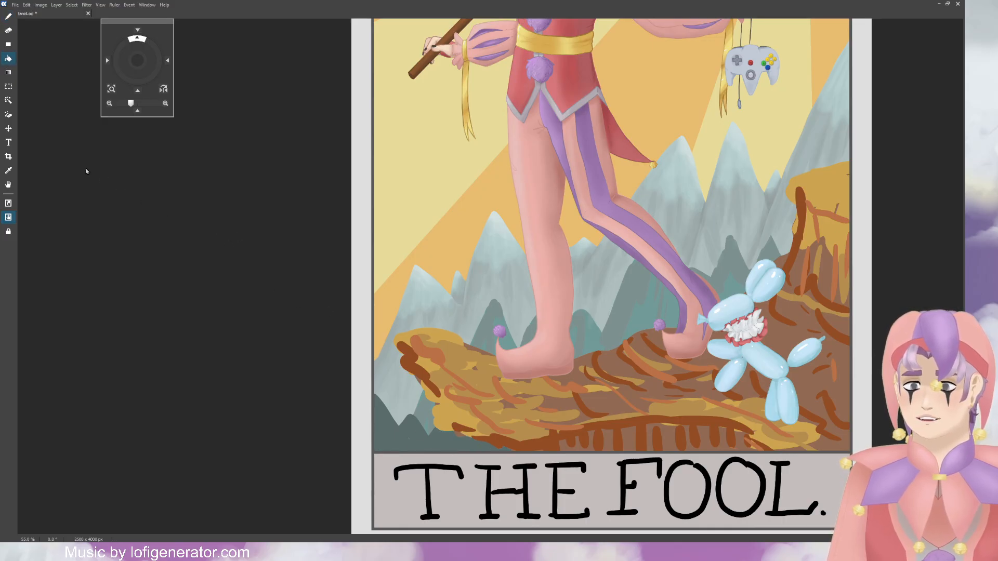
# Step: Paint soft lighter and darker shading streaks over the dark foothills beneath the ledge and review the whole card
pyautogui.click(7, 17)
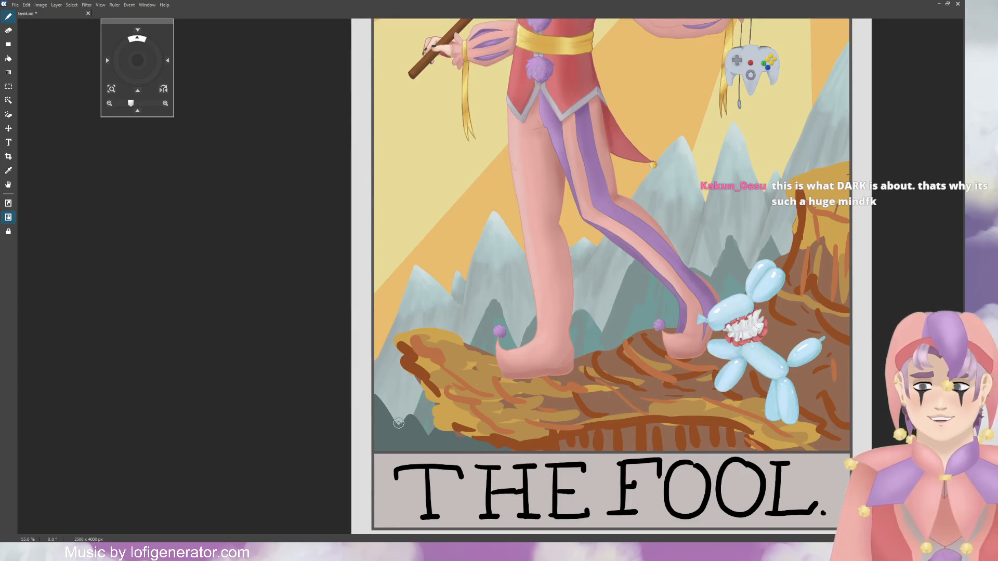
pyautogui.moveTo(397, 420); pyautogui.dragTo(411, 439)
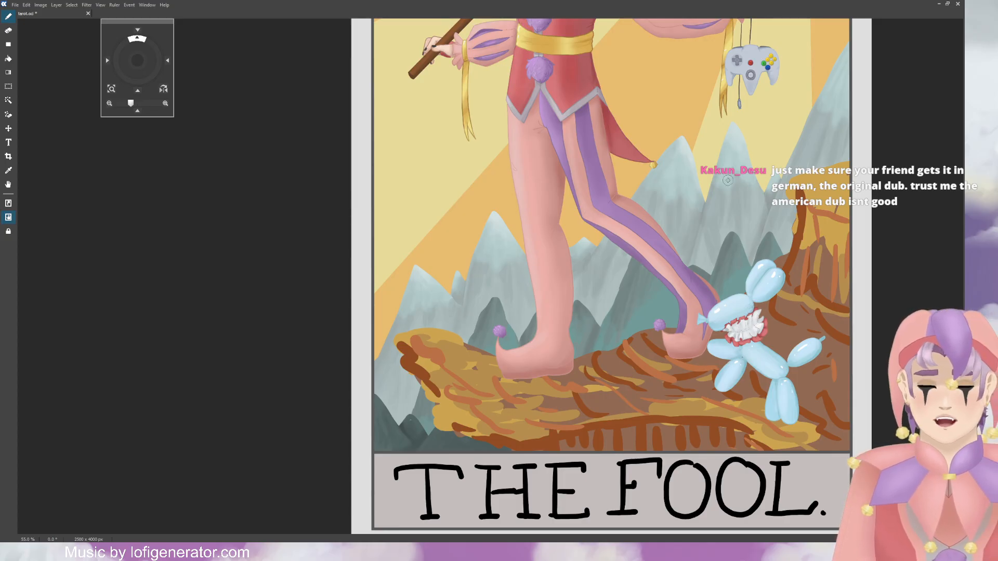
pyautogui.scroll(-5, 747, 309)
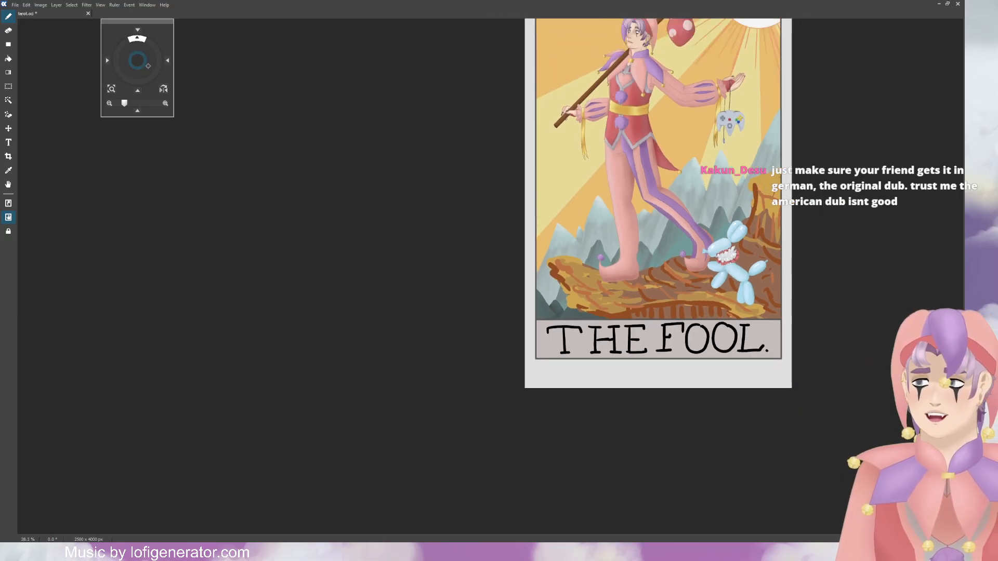
pyautogui.moveTo(138, 61); pyautogui.dragTo(104, 92)
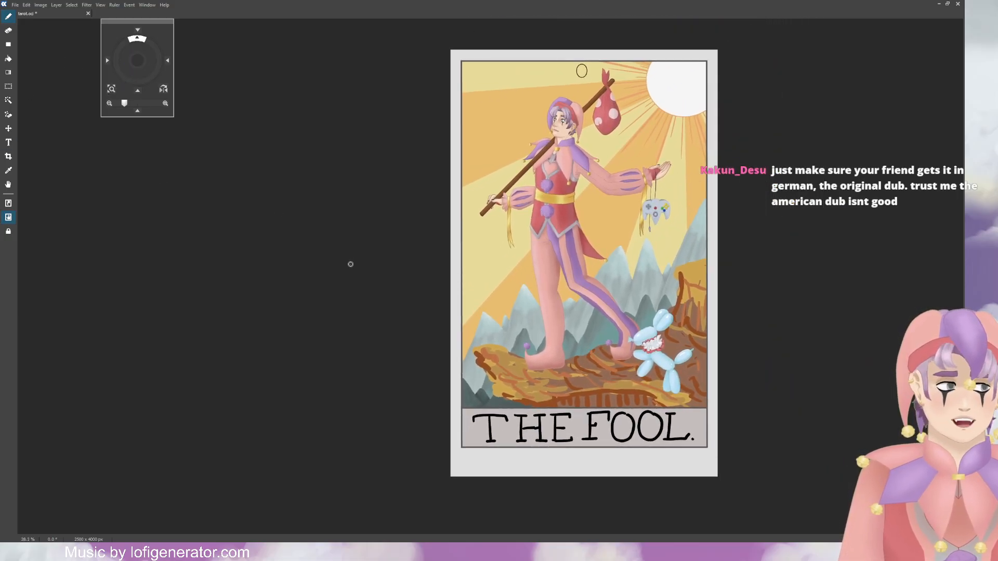
pyautogui.scroll(2, 627, 179)
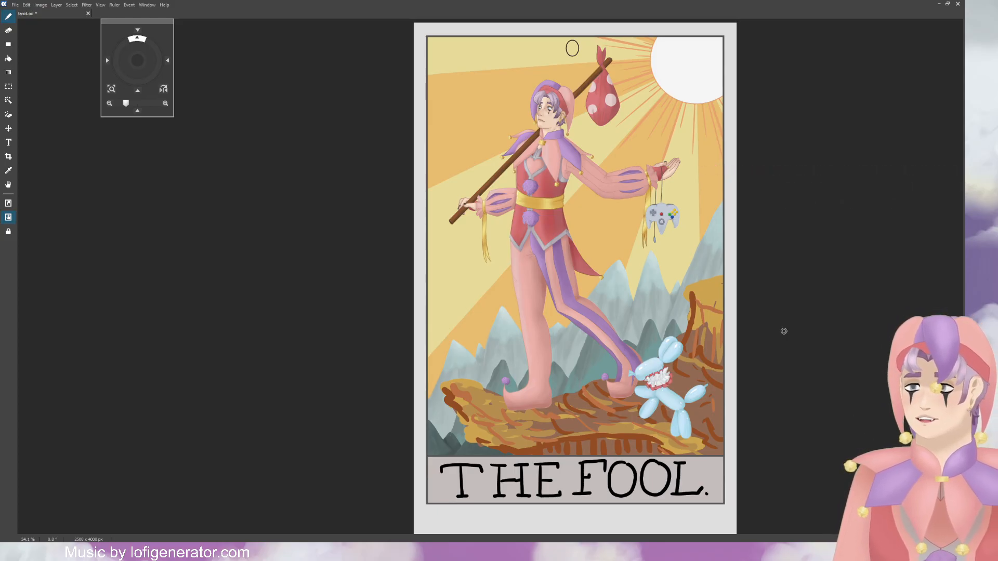
# Step: Erase the rough outline strokes around the rocky ledge and pillar and clean up their edges
pyautogui.press('e')
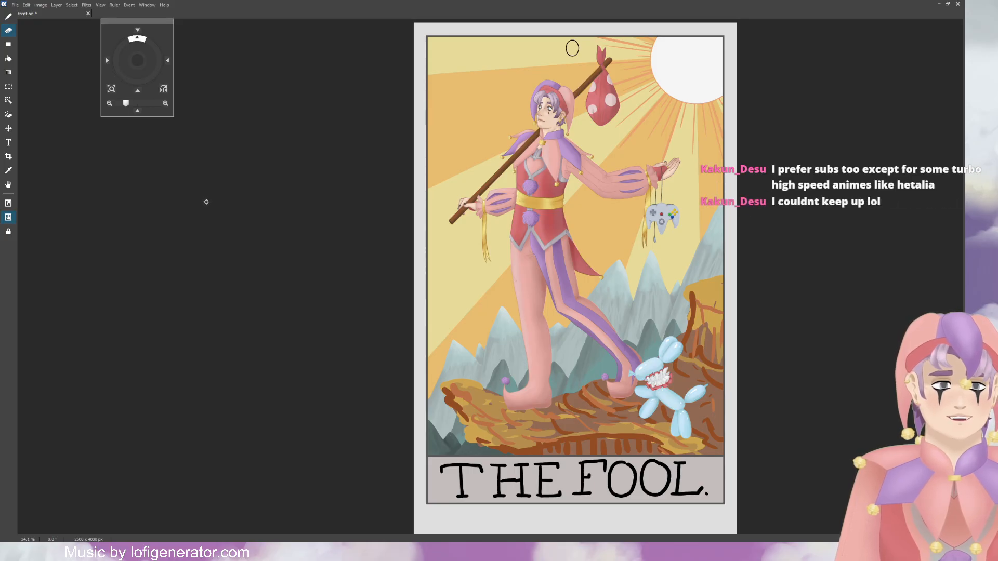
pyautogui.press('b')
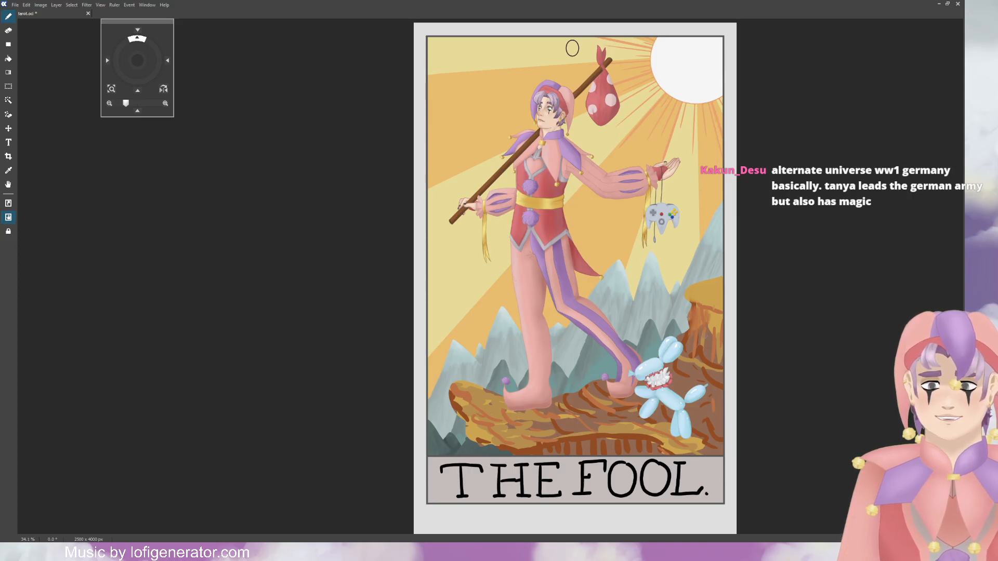
pyautogui.moveTo(713, 321); pyautogui.dragTo(719, 357)
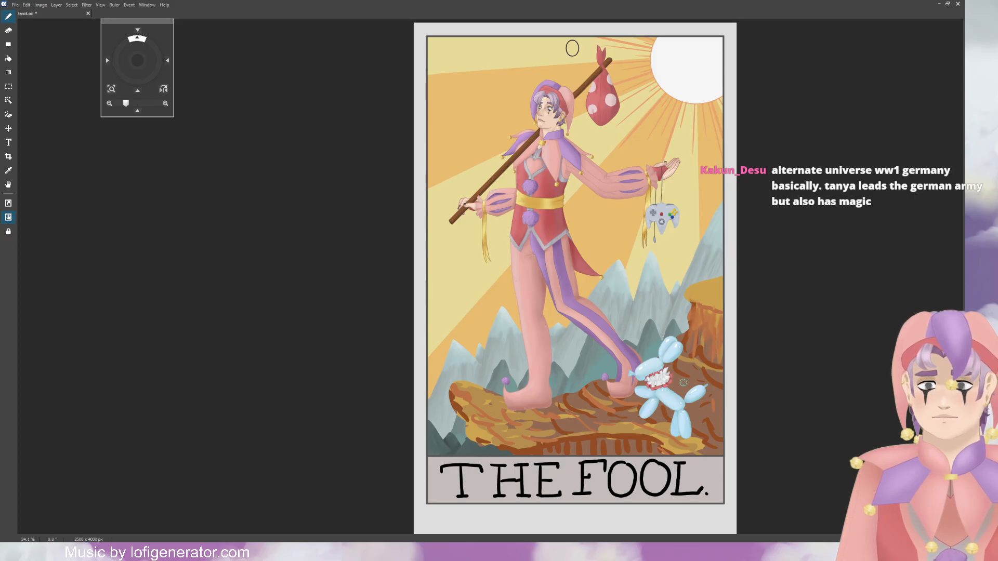
pyautogui.moveTo(698, 324)
pyautogui.mouseDown()
pyautogui.moveTo(694, 345)
pyautogui.moveTo(708, 356)
pyautogui.mouseUp()
pyautogui.moveTo(694, 312); pyautogui.dragTo(719, 316)
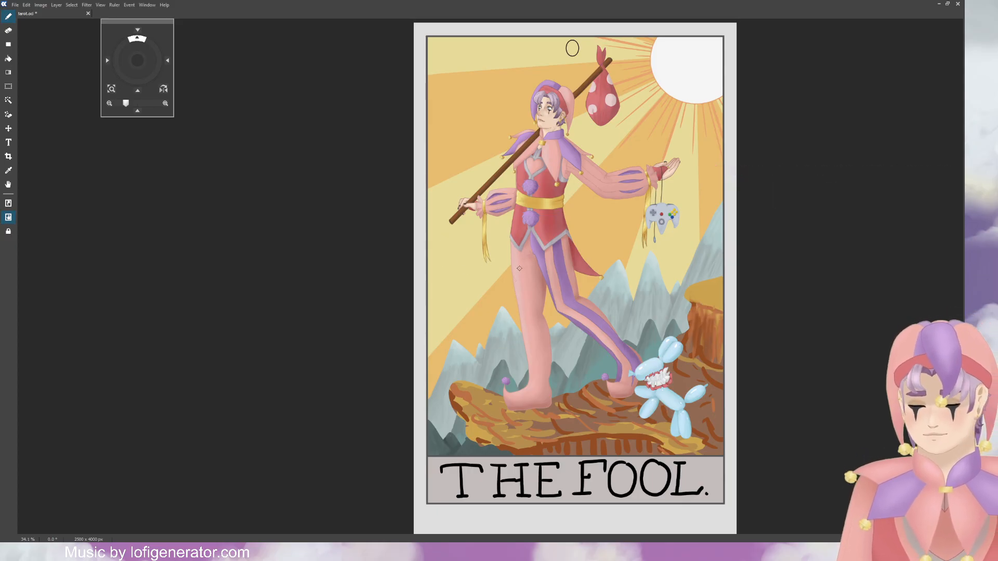
pyautogui.hotkey('ctrl', 'z')
pyautogui.hotkey('ctrl', 'z')
pyautogui.hotkey('ctrl', 'z')
pyautogui.hotkey('ctrl', 'z')
pyautogui.hotkey('ctrl', 'z')
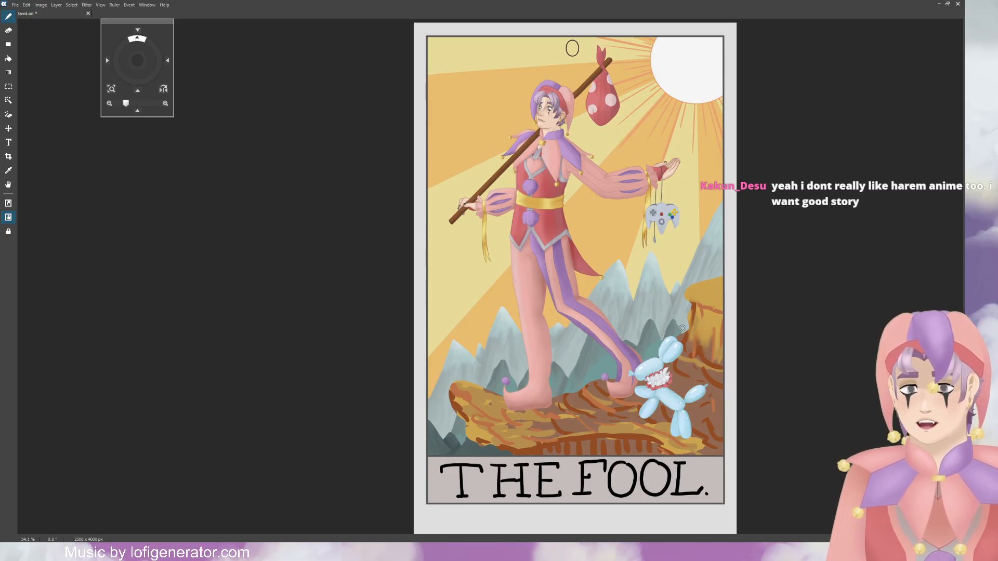
# Step: Repaint the ledge and pillar in blended ochre and brown, and outline rounded stones along the ledge
pyautogui.moveTo(719, 318); pyautogui.dragTo(721, 338)
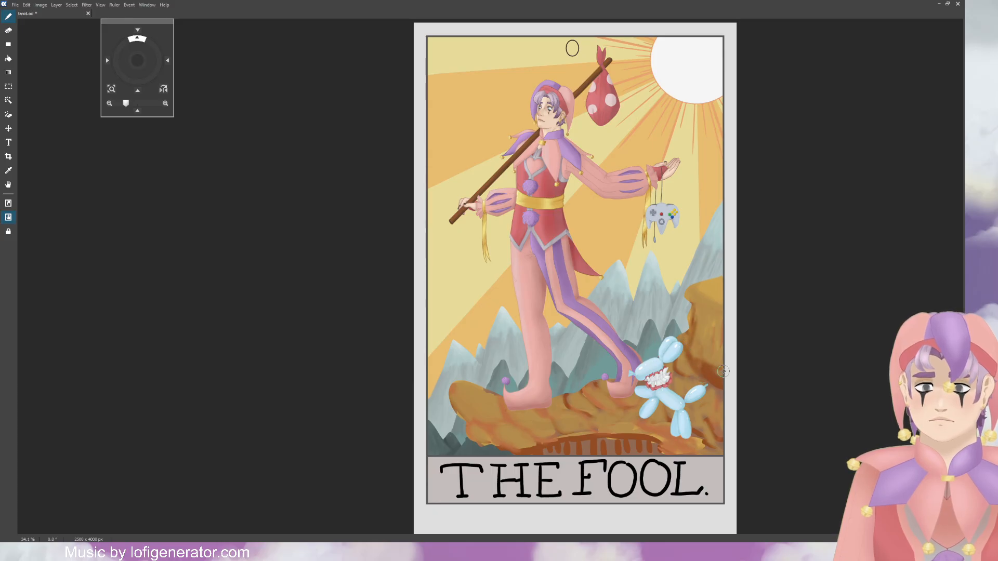
pyautogui.moveTo(705, 327); pyautogui.dragTo(701, 368)
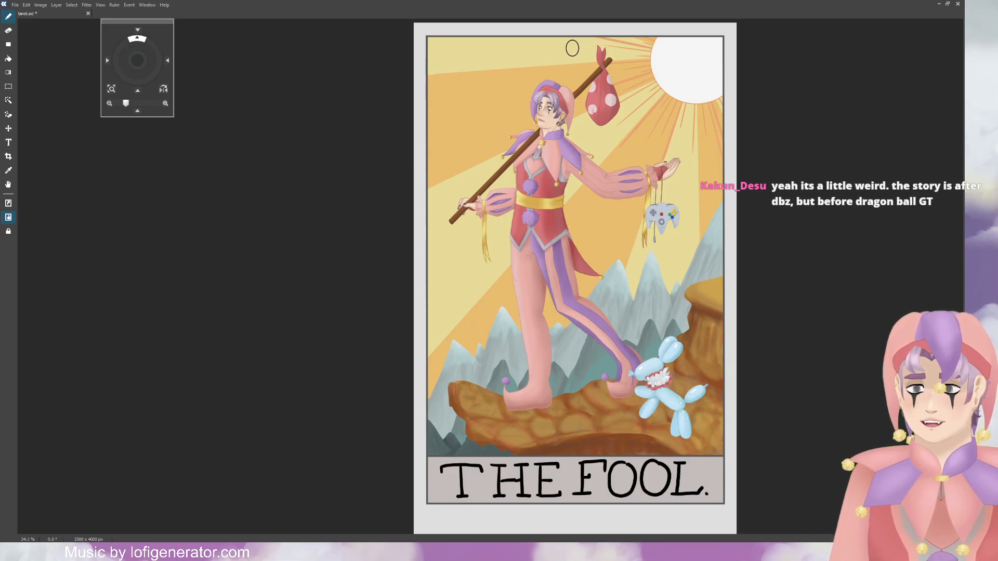
# Step: Shade the ragged tip of the ledge in dark brown and define its rounded stones with deeper cracks
pyautogui.moveTo(450, 404); pyautogui.dragTo(458, 417)
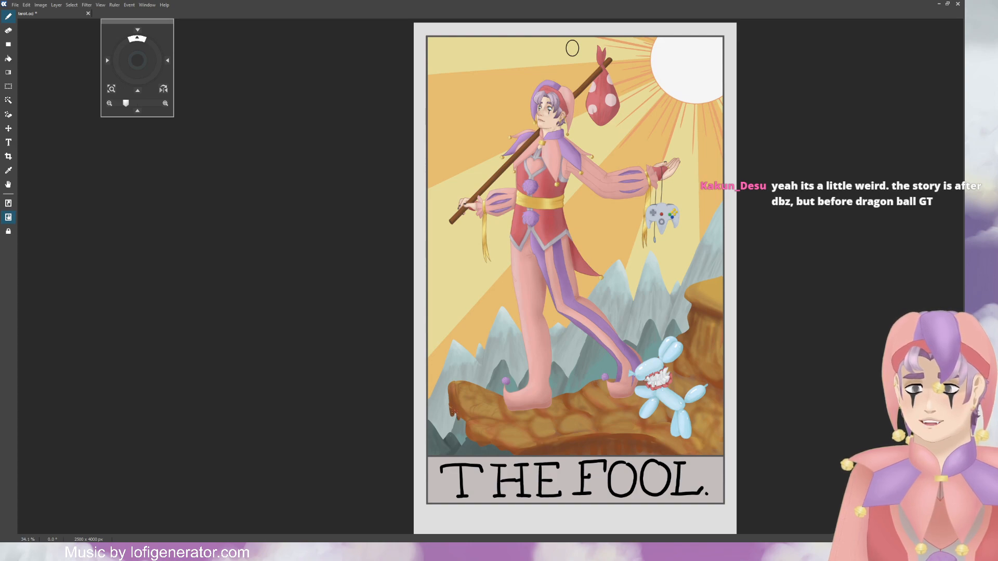
pyautogui.moveTo(455, 416); pyautogui.dragTo(458, 425)
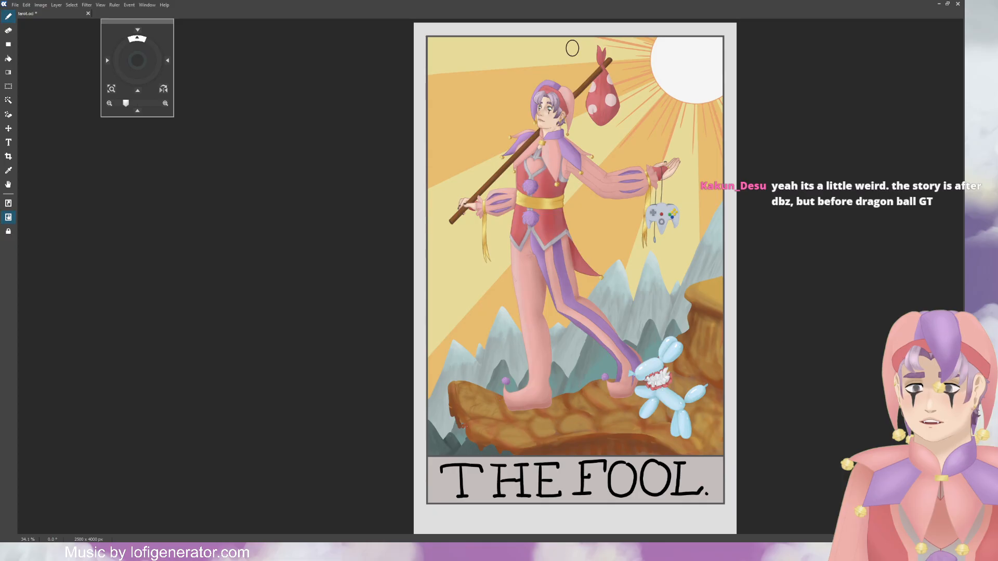
pyautogui.moveTo(459, 426); pyautogui.dragTo(467, 432)
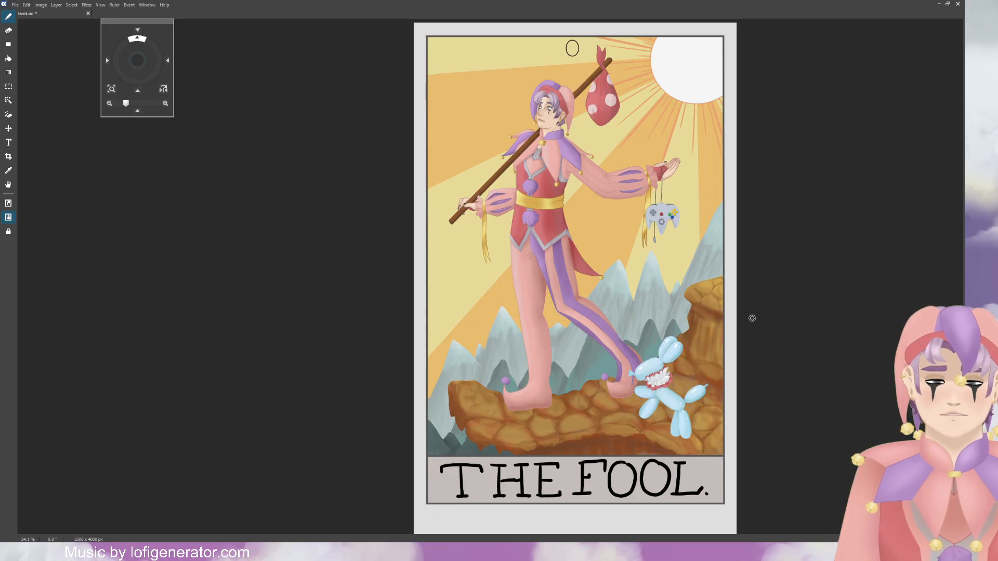
# Step: Paint rounded ochre stones over the pillar behind the balloon dog and review the cliff at several magnifications
pyautogui.scroll(-2, 752, 318)
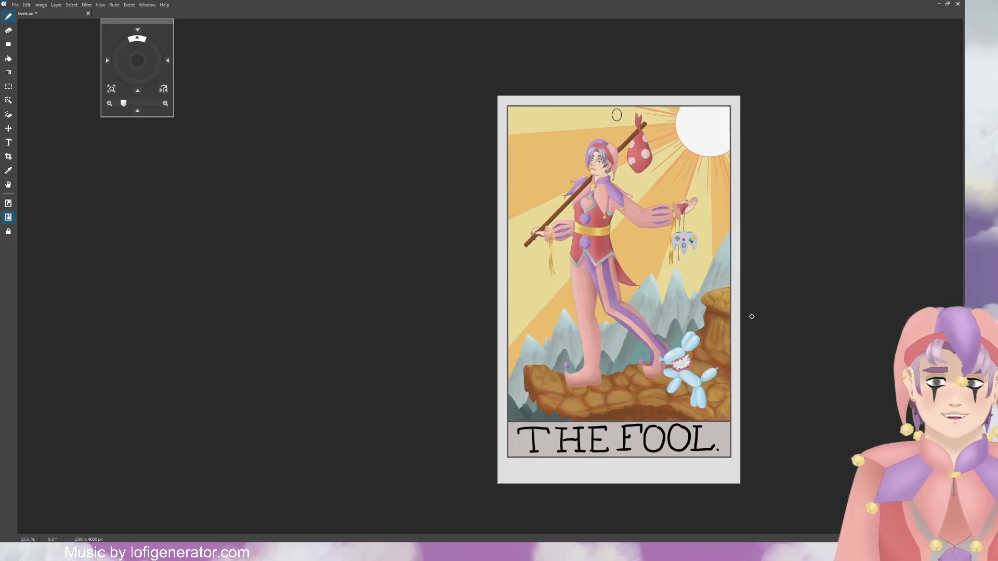
pyautogui.scroll(4, 751, 316)
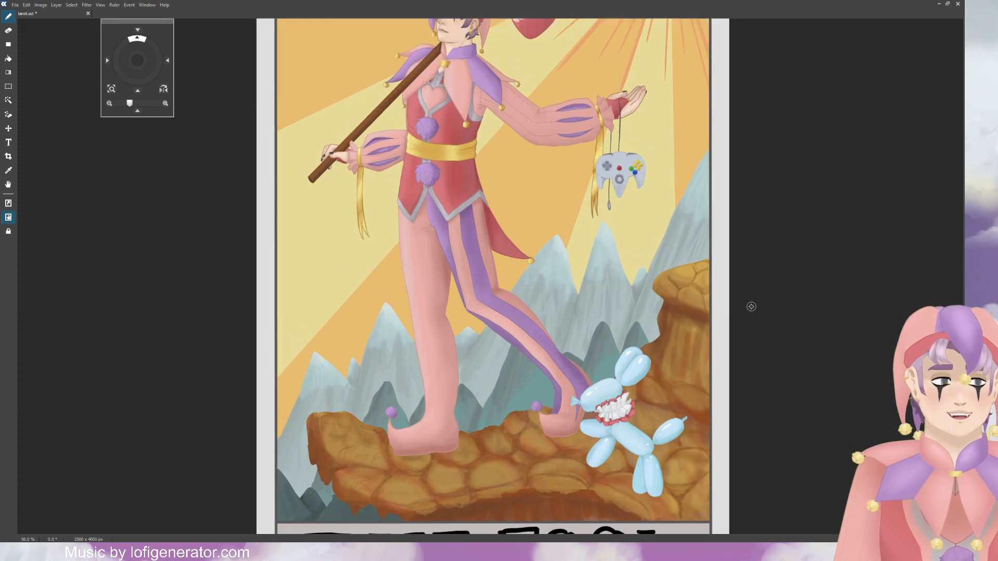
pyautogui.scroll(2, 751, 307)
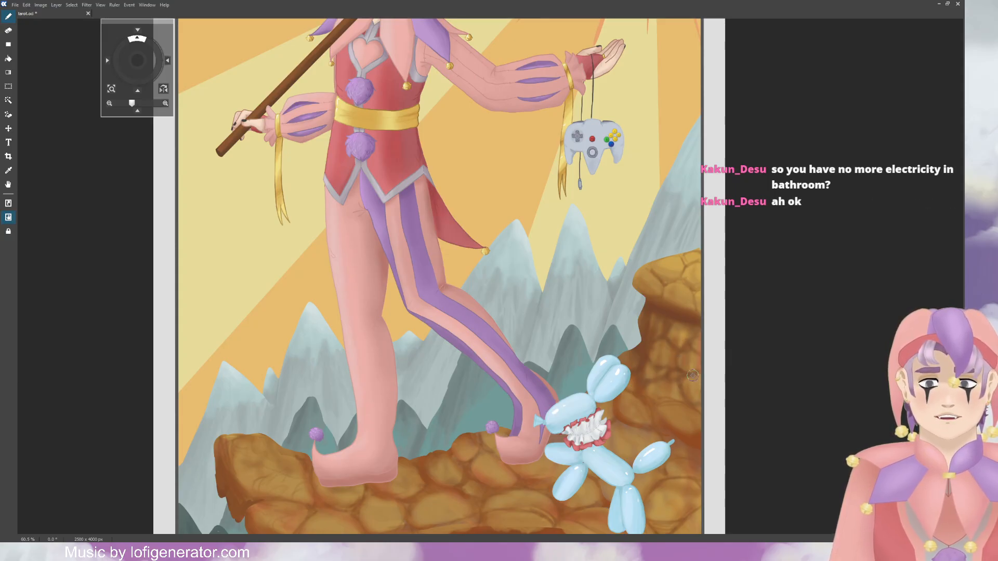
pyautogui.scroll(-5, 695, 364)
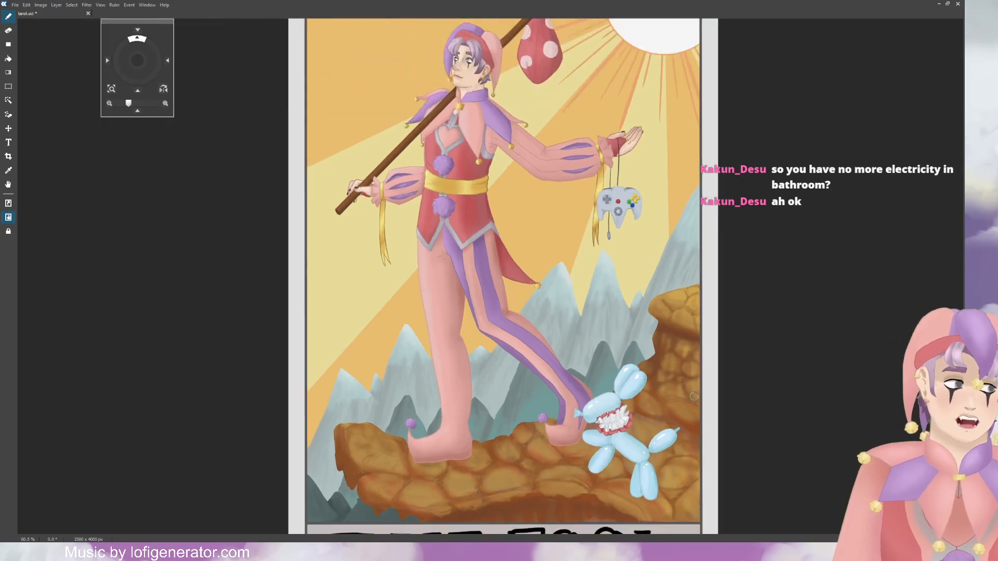
pyautogui.scroll(4, 696, 436)
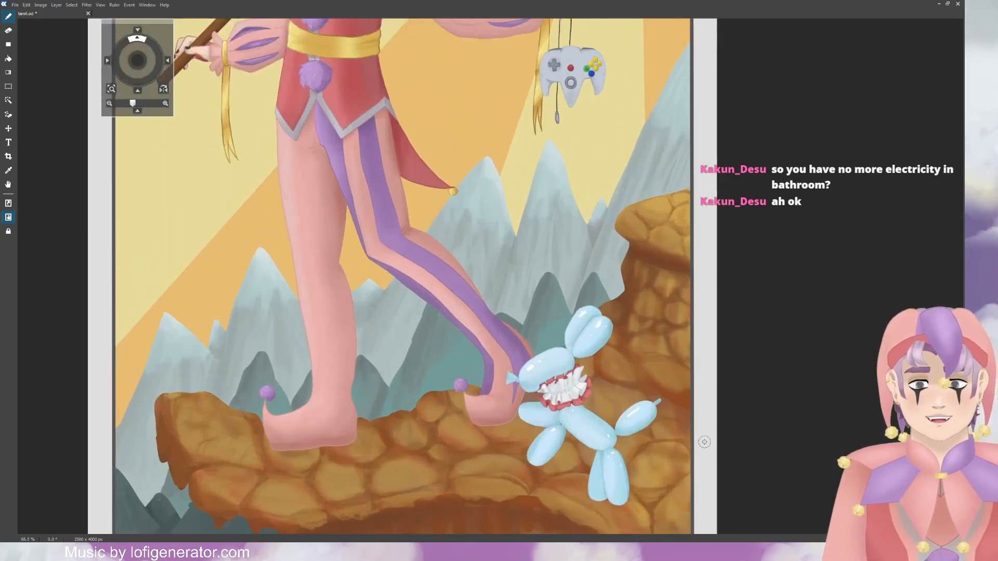
pyautogui.scroll(-3, 702, 435)
pyautogui.scroll(3, 710, 434)
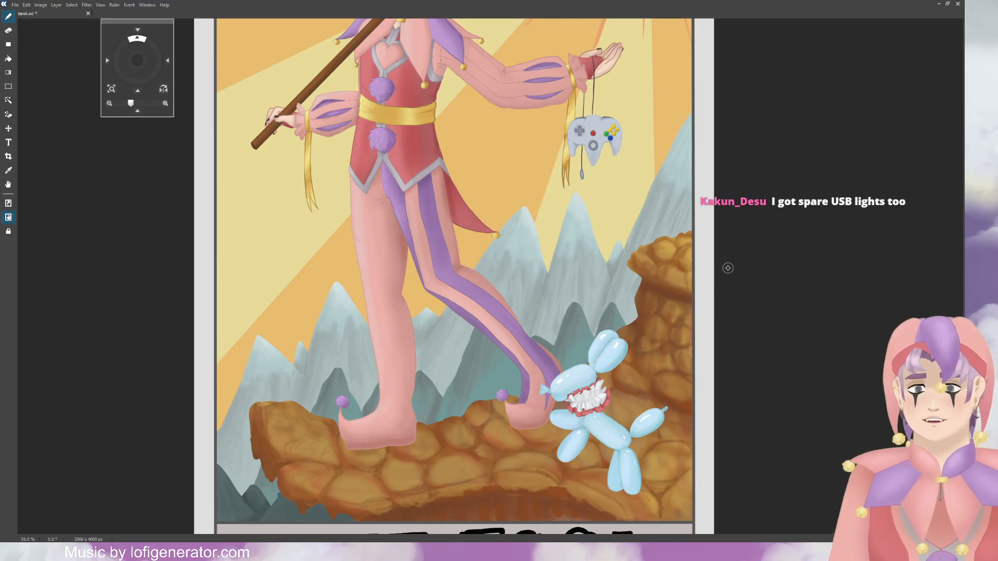
# Step: Examine the overall card composition and the repainted cliff at several magnifications
pyautogui.scroll(-5, 727, 269)
pyautogui.scroll(2, 723, 196)
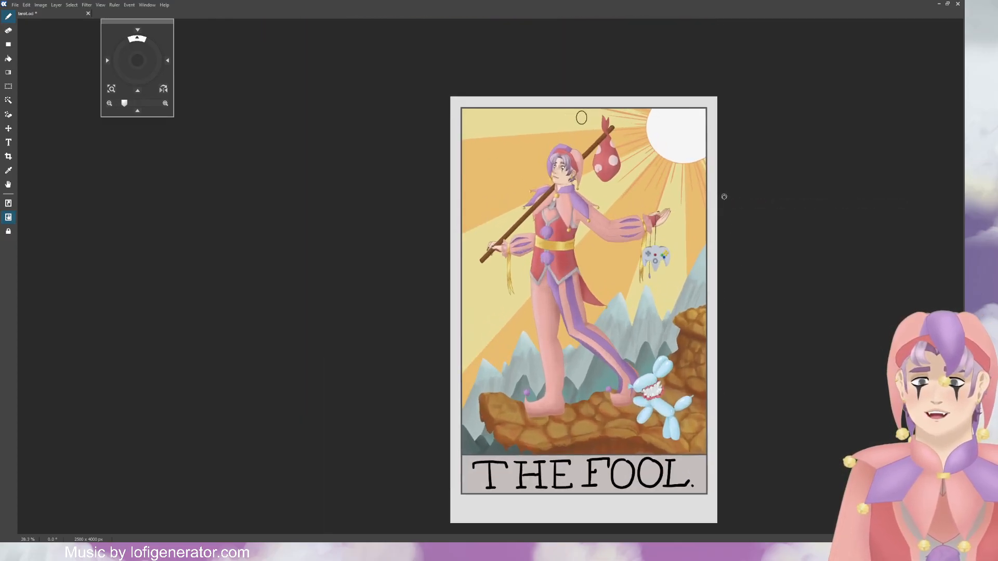
pyautogui.scroll(3, 558, 493)
pyautogui.scroll(2, 559, 497)
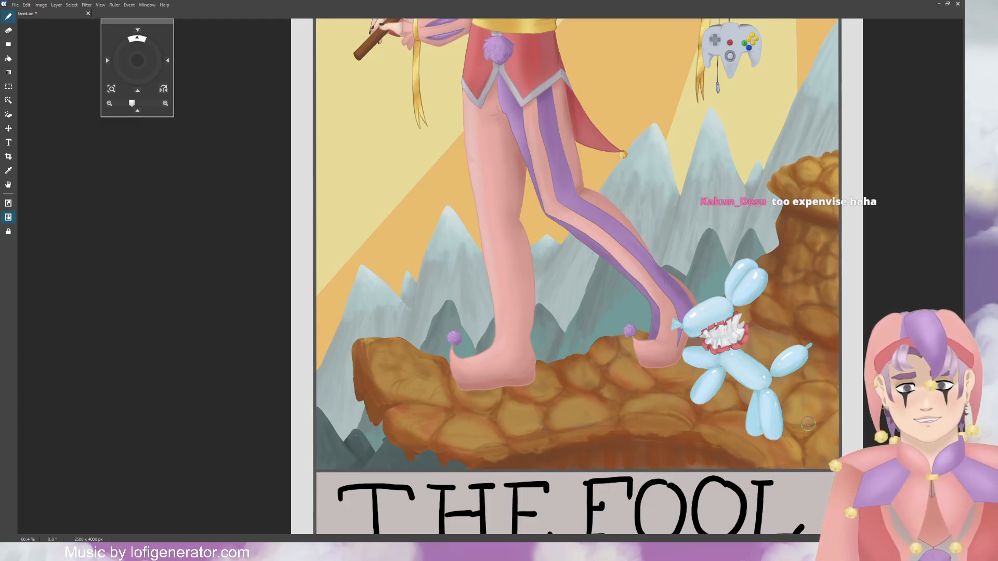
pyautogui.scroll(-5, 808, 423)
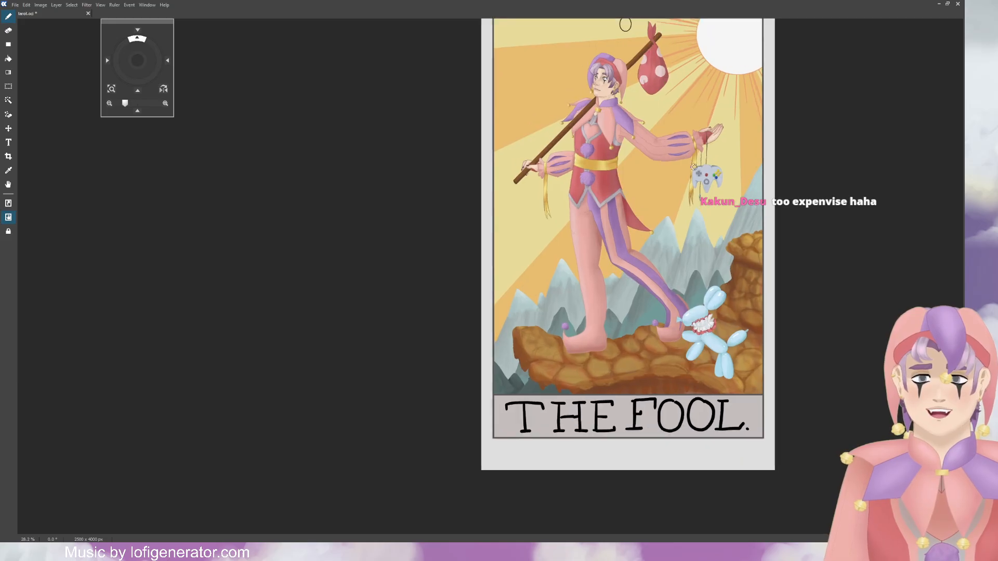
pyautogui.scroll(1, 694, 167)
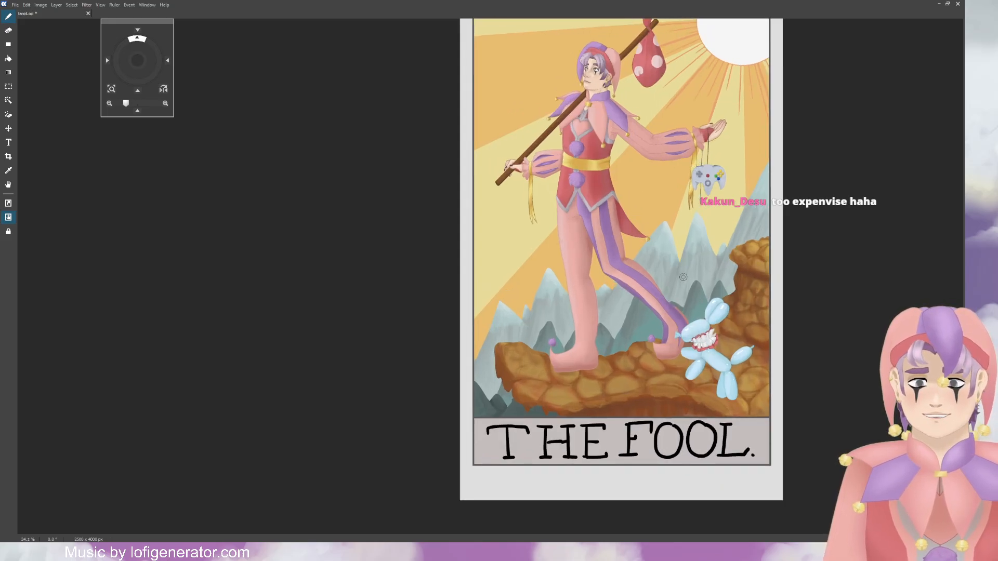
pyautogui.scroll(-2, 683, 277)
pyautogui.scroll(1, 699, 247)
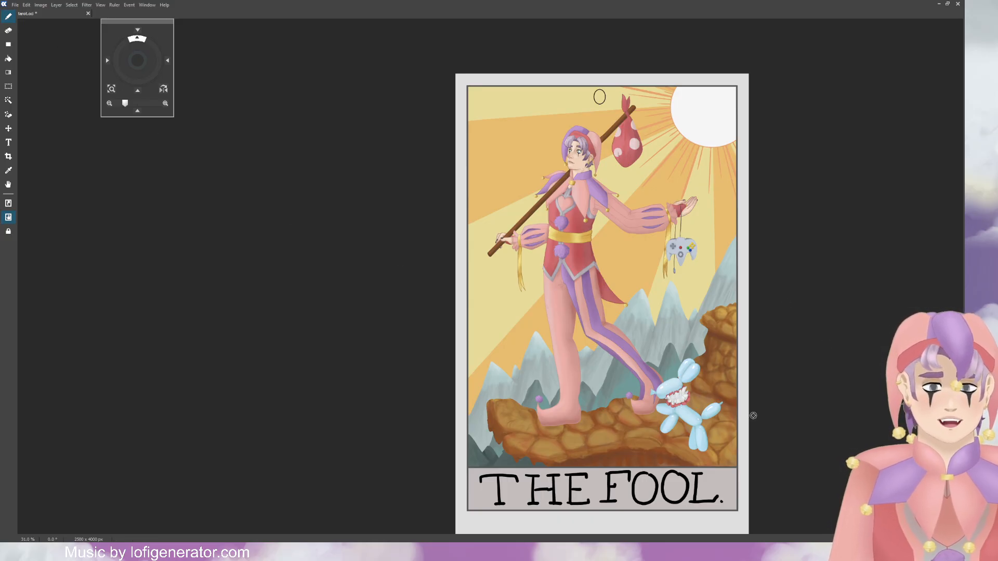
# Step: Dab small pits and specks onto the ochre stones along the ledge beneath the Fool and the balloon dog
pyautogui.scroll(3, 699, 447)
pyautogui.scroll(2, 693, 450)
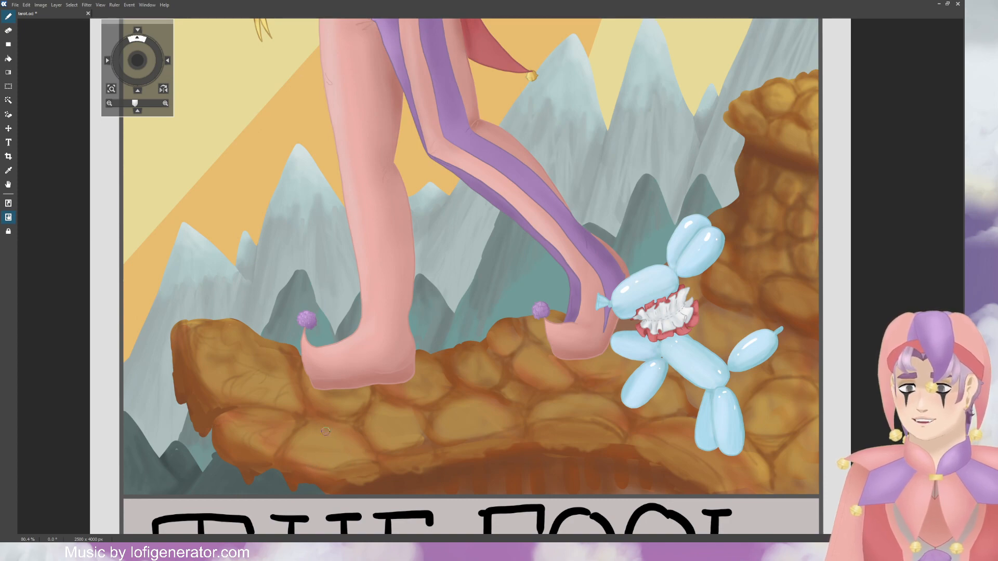
pyautogui.moveTo(301, 410); pyautogui.dragTo(303, 414)
pyautogui.click(307, 408)
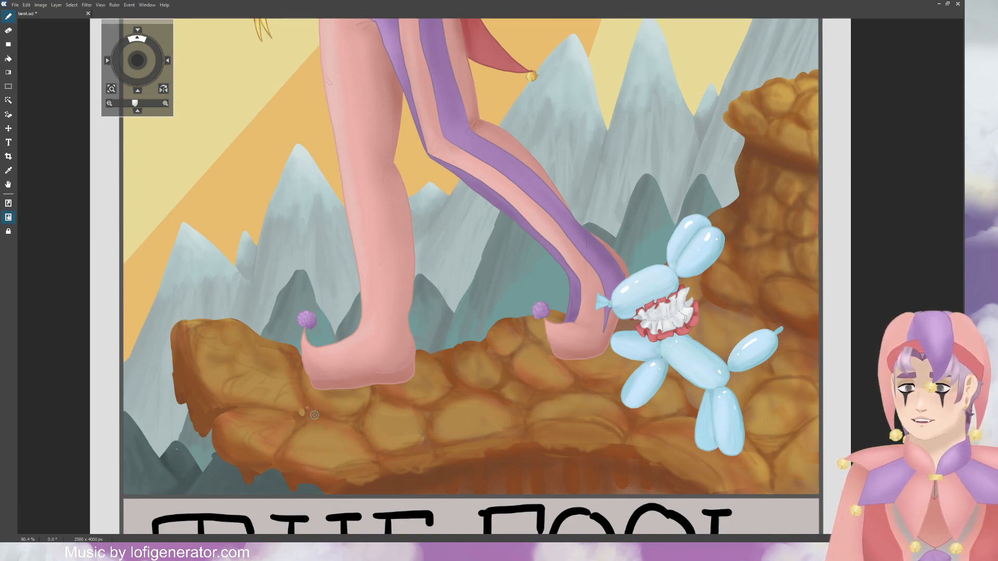
pyautogui.click(309, 414)
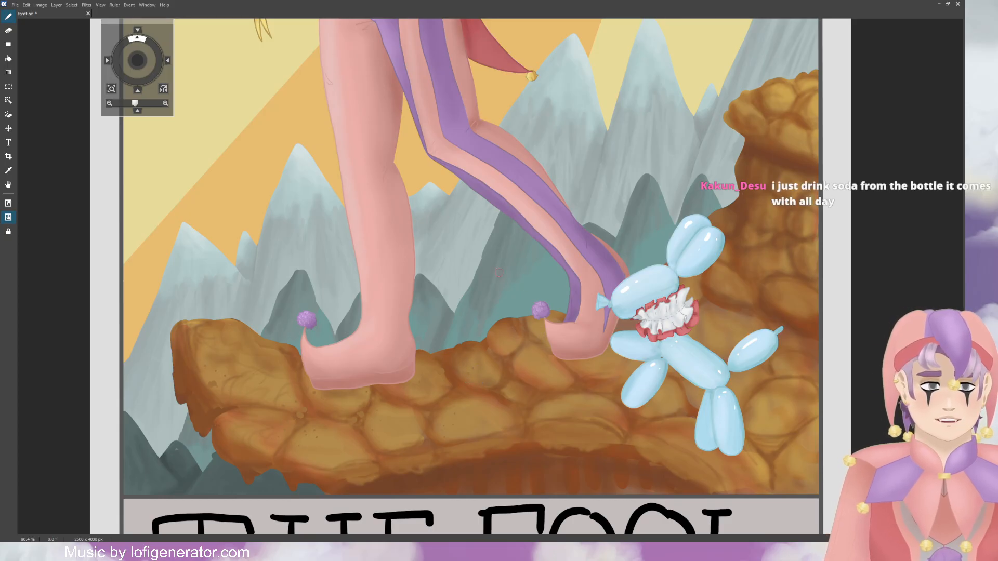
pyautogui.moveTo(138, 57)
pyautogui.mouseDown()
pyautogui.moveTo(111, 61)
pyautogui.moveTo(138, 52)
pyautogui.moveTo(130, 55)
pyautogui.mouseUp()
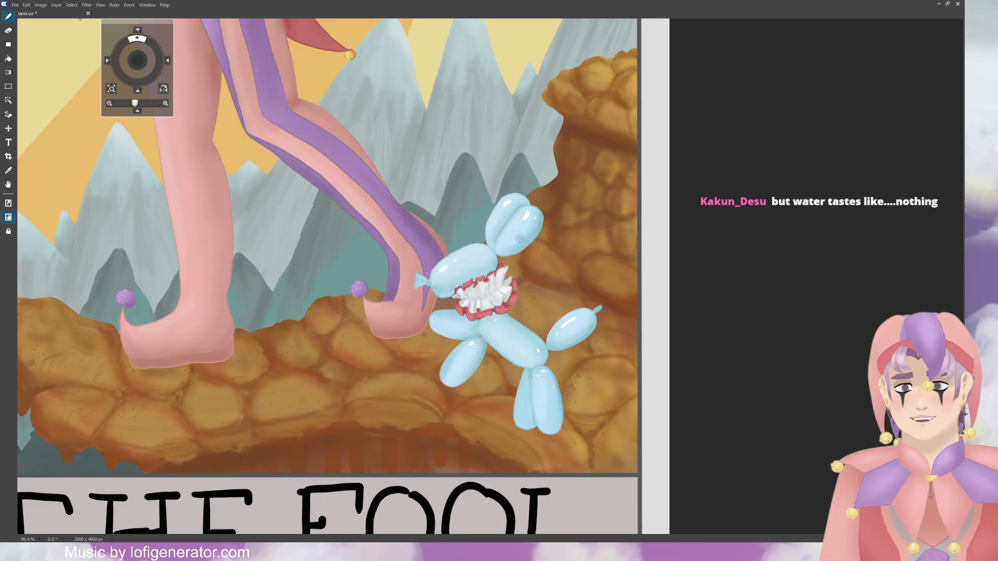
pyautogui.scroll(-7, 510, 223)
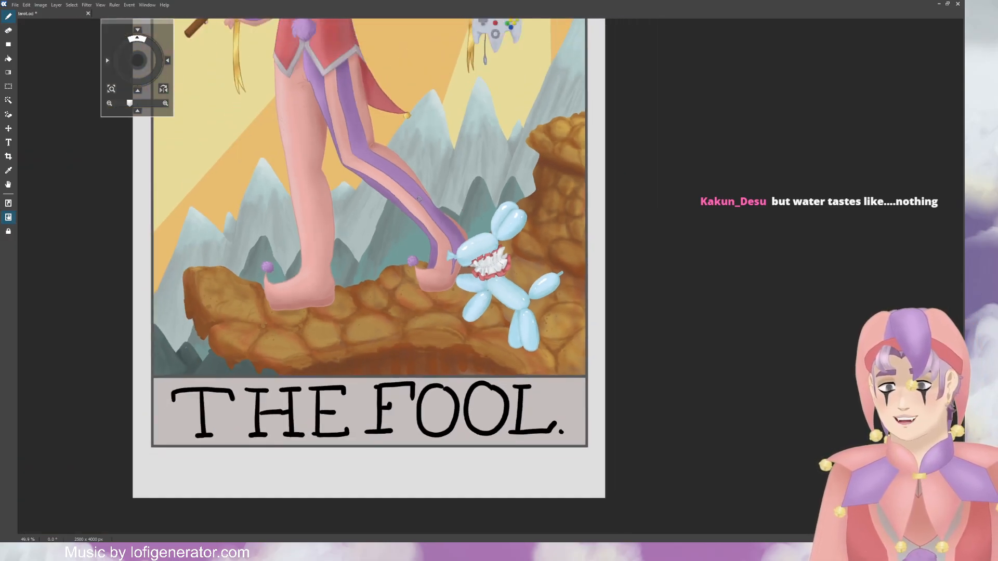
pyautogui.scroll(3, 281, 91)
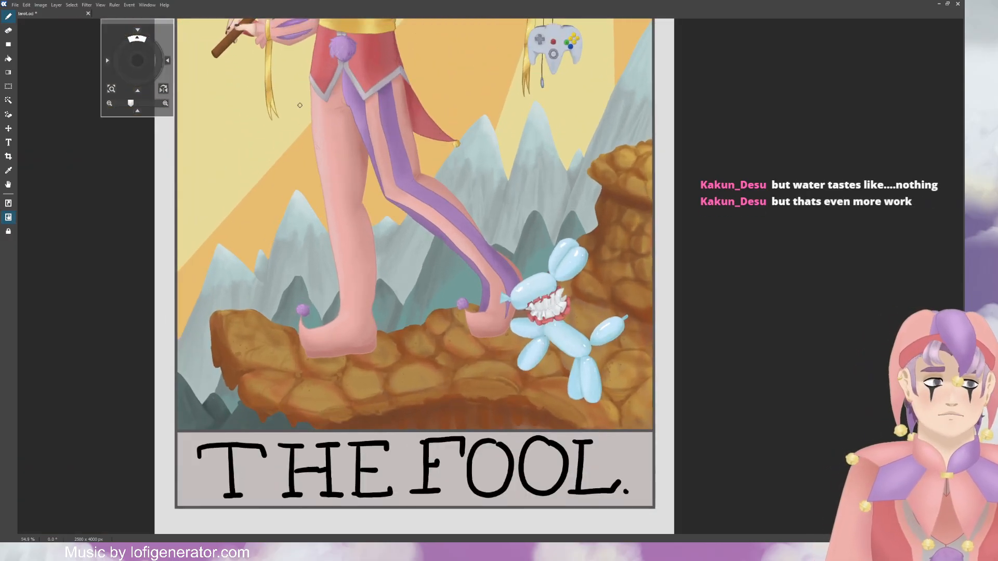
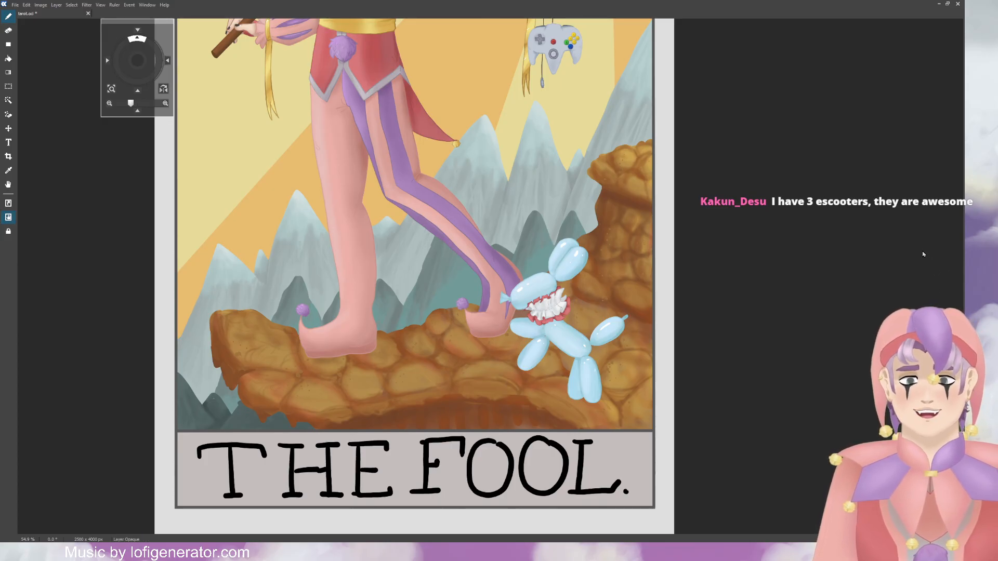
# Step: Try to thicken both sides of the numeral 0 at the top of the card with black brush strokes
pyautogui.scroll(-8, 472, 33)
pyautogui.scroll(3, 490, 86)
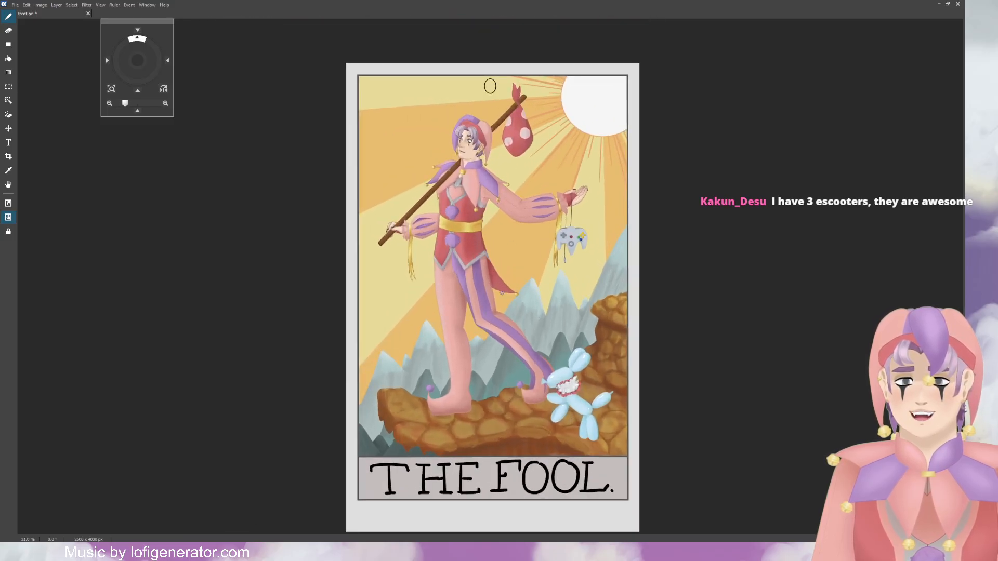
pyautogui.scroll(1, 490, 86)
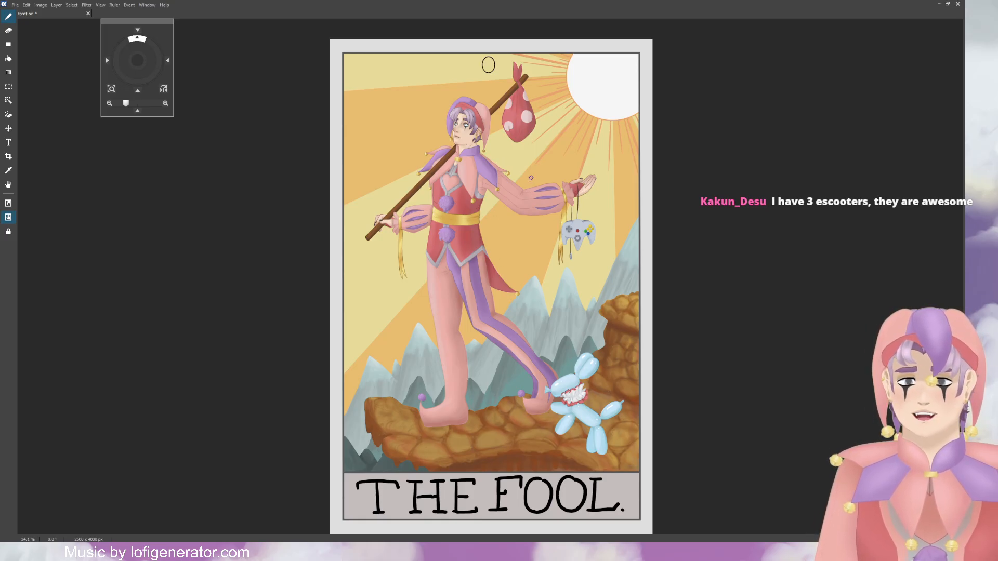
pyautogui.scroll(3, 494, 65)
pyautogui.scroll(3, 483, 57)
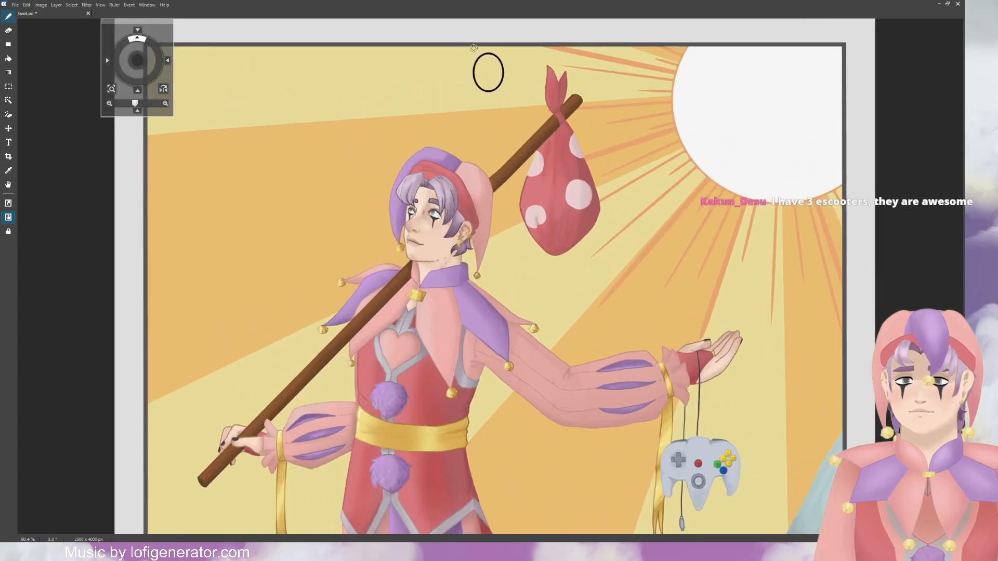
pyautogui.scroll(6, 483, 52)
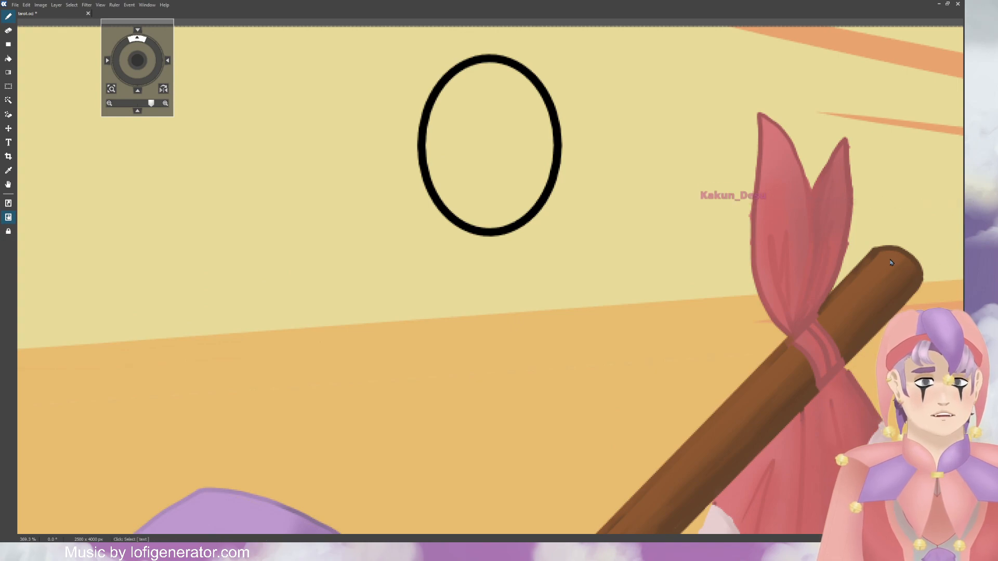
pyautogui.hotkey('ctrl', 'z')
pyautogui.hotkey('ctrl', 'y')
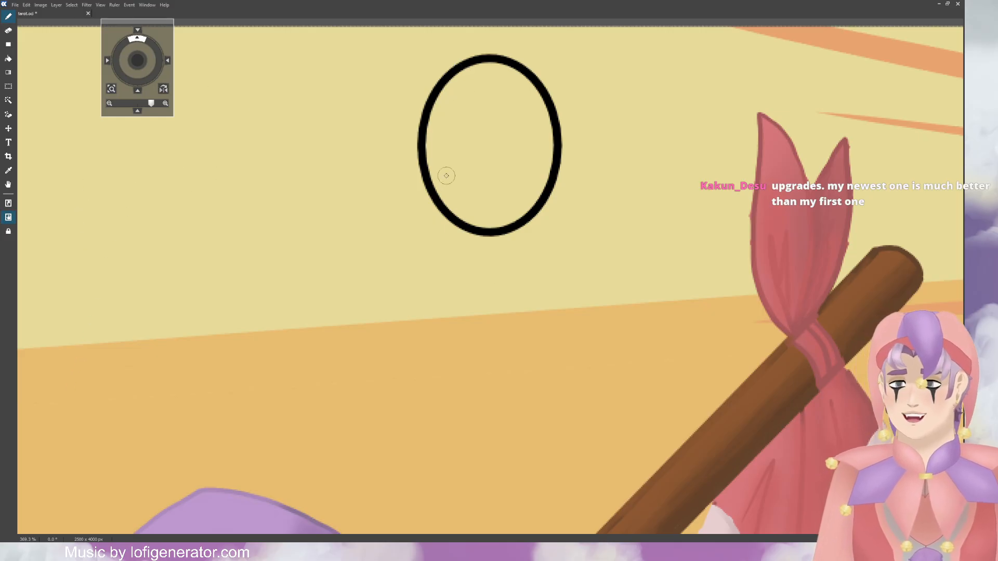
pyautogui.moveTo(488, 59); pyautogui.dragTo(482, 63)
pyautogui.hotkey('ctrl', 'z')
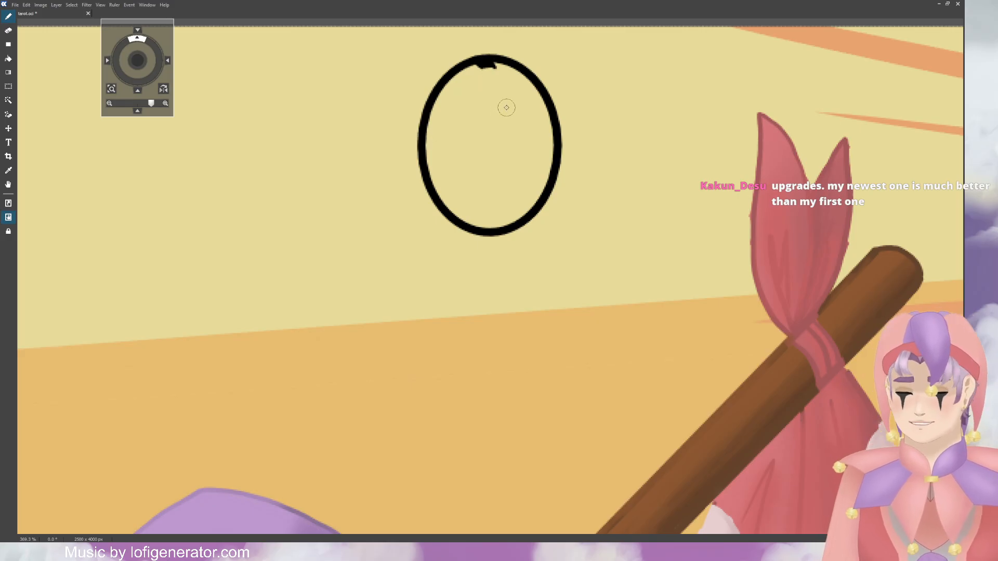
pyautogui.moveTo(496, 61)
pyautogui.mouseDown()
pyautogui.moveTo(451, 76)
pyautogui.moveTo(429, 122)
pyautogui.moveTo(431, 183)
pyautogui.moveTo(455, 212)
pyautogui.moveTo(427, 177)
pyautogui.mouseUp()
pyautogui.hotkey('ctrl', 'z')
pyautogui.hotkey('ctrl', 'z')
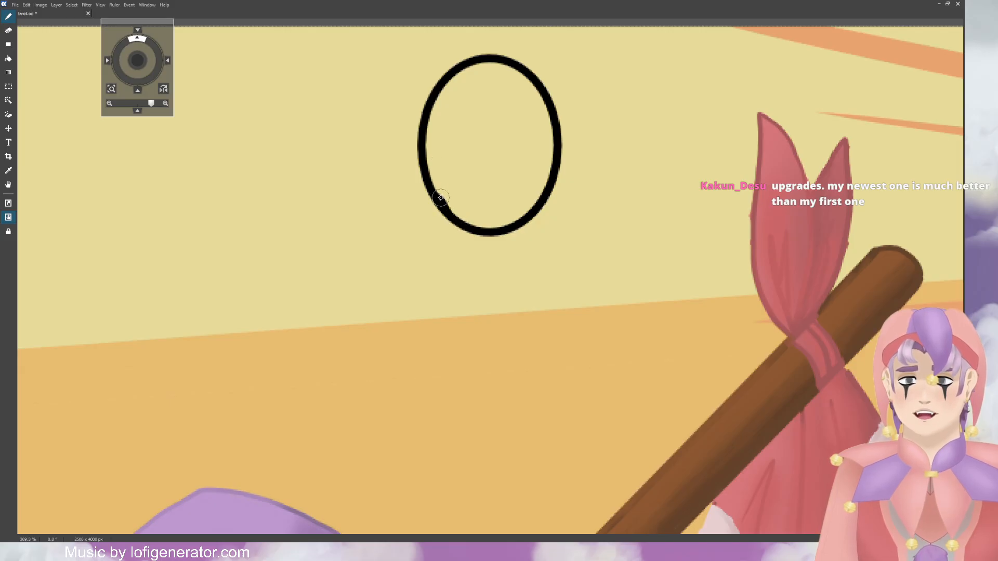
pyautogui.moveTo(440, 197)
pyautogui.mouseDown()
pyautogui.moveTo(430, 149)
pyautogui.moveTo(441, 93)
pyautogui.moveTo(479, 61)
pyautogui.moveTo(525, 72)
pyautogui.moveTo(549, 140)
pyautogui.moveTo(527, 214)
pyautogui.moveTo(461, 231)
pyautogui.moveTo(436, 202)
pyautogui.moveTo(436, 173)
pyautogui.mouseUp()
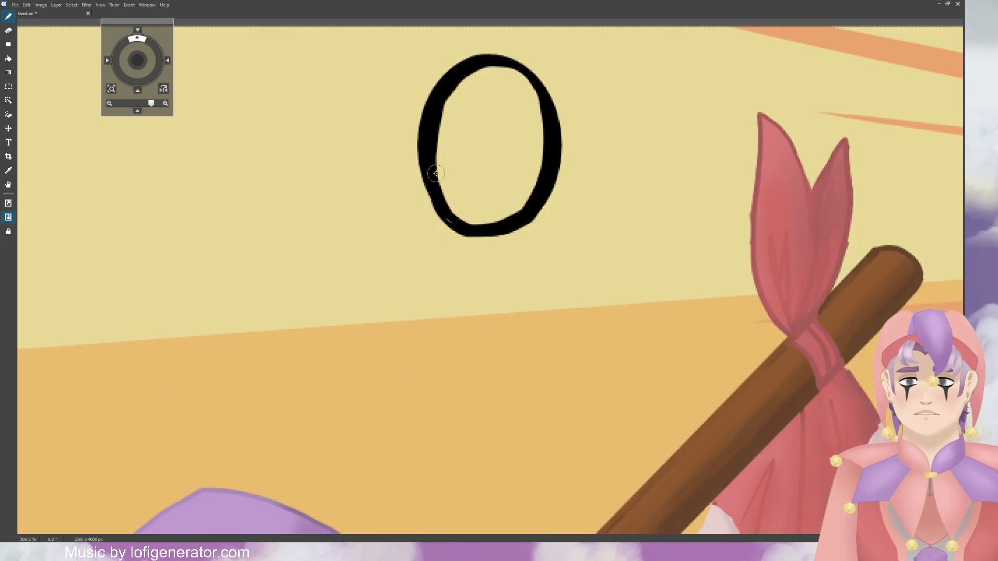
pyautogui.hotkey('ctrl', 'z')
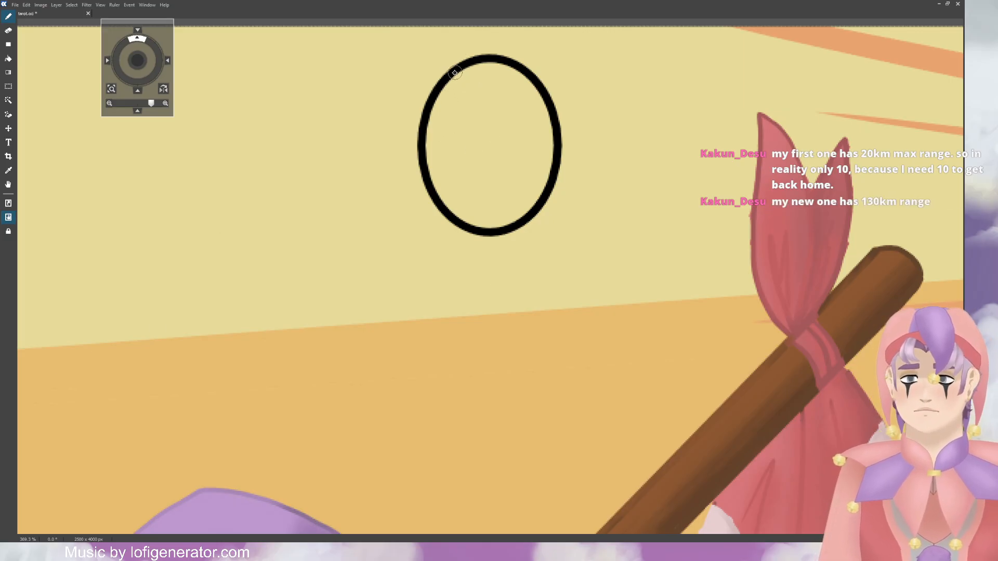
# Step: Try to thicken only the left side of the numeral 0 along its inner edge
pyautogui.moveTo(462, 68)
pyautogui.mouseDown()
pyautogui.moveTo(437, 103)
pyautogui.moveTo(429, 151)
pyautogui.moveTo(438, 202)
pyautogui.moveTo(458, 217)
pyautogui.mouseUp()
pyautogui.scroll(1, 486, 153)
pyautogui.hotkey('ctrl', 'z')
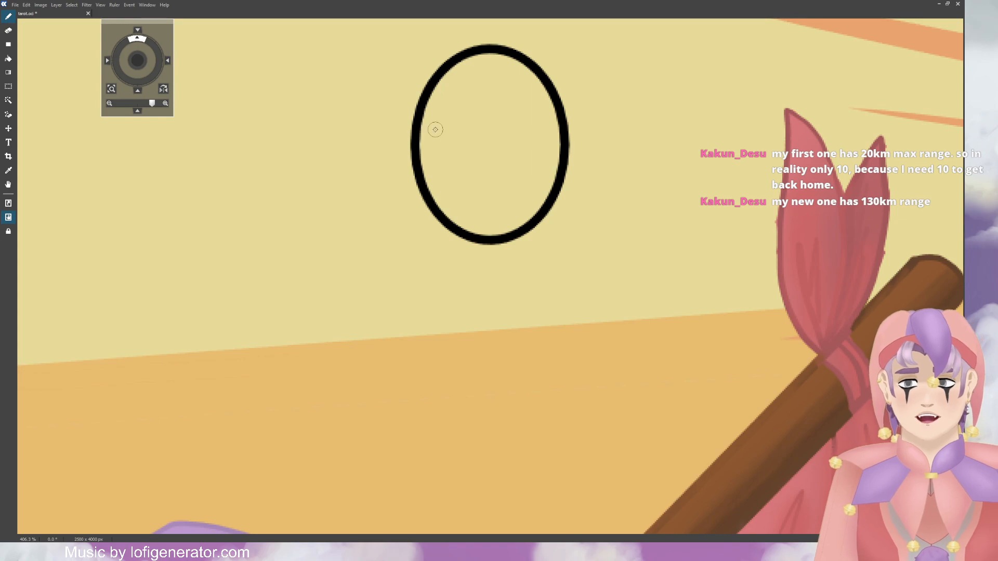
pyautogui.moveTo(448, 222)
pyautogui.mouseDown()
pyautogui.moveTo(423, 184)
pyautogui.moveTo(418, 148)
pyautogui.moveTo(436, 78)
pyautogui.mouseUp()
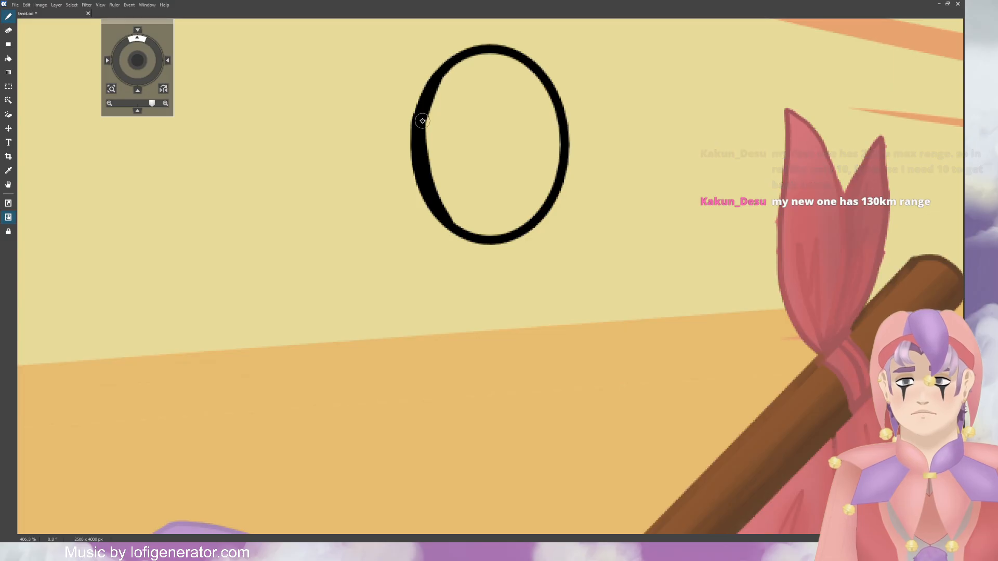
pyautogui.moveTo(426, 127)
pyautogui.mouseDown()
pyautogui.moveTo(432, 193)
pyautogui.moveTo(444, 206)
pyautogui.mouseUp()
pyautogui.hotkey('ctrl', 'z')
pyautogui.hotkey('ctrl', 'z')
pyautogui.hotkey('ctrl', 'z')
pyautogui.hotkey('ctrl', 'z')
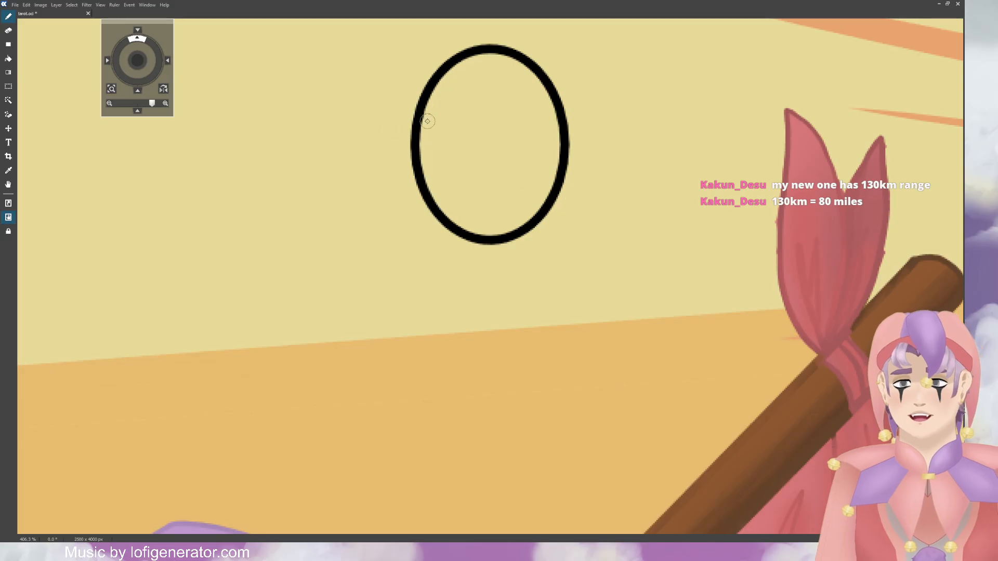
# Step: Thicken the left side of the numeral 0 in black along its outer and inner edges and fill the gaps
pyautogui.scroll(-2, 523, 170)
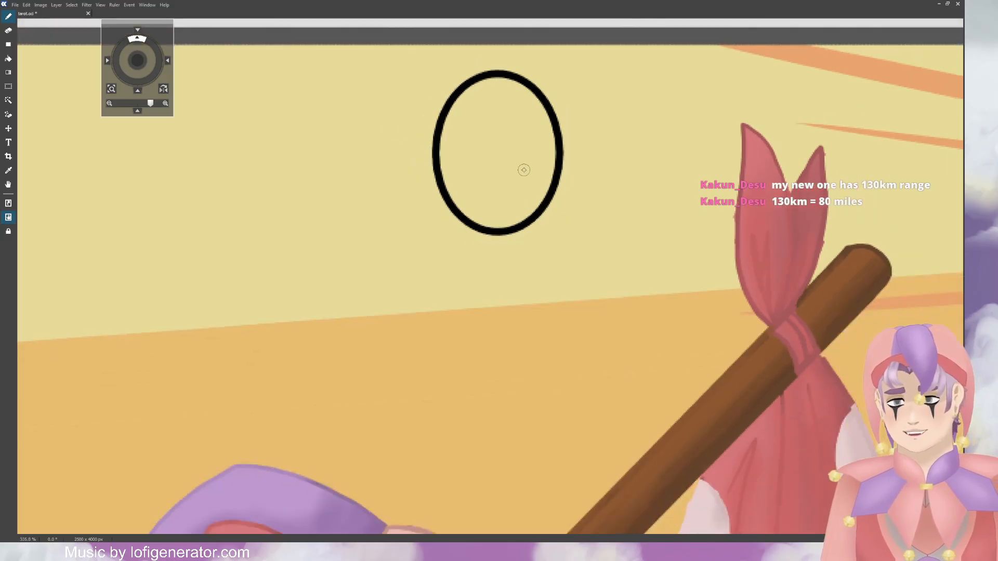
pyautogui.scroll(8, 474, 49)
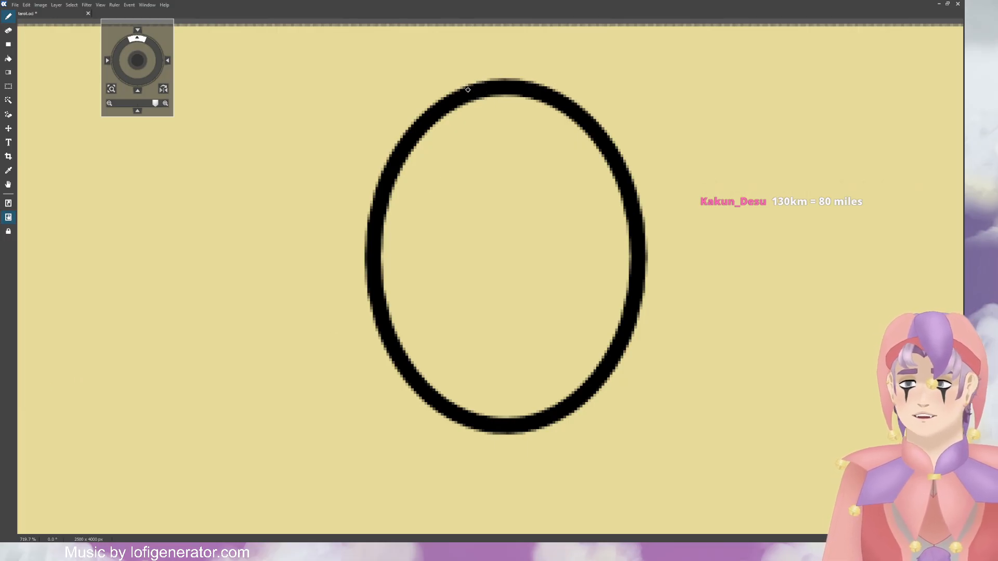
pyautogui.moveTo(428, 114)
pyautogui.mouseDown()
pyautogui.moveTo(371, 184)
pyautogui.moveTo(358, 258)
pyautogui.moveTo(372, 329)
pyautogui.moveTo(401, 375)
pyautogui.moveTo(440, 408)
pyautogui.moveTo(482, 424)
pyautogui.mouseUp()
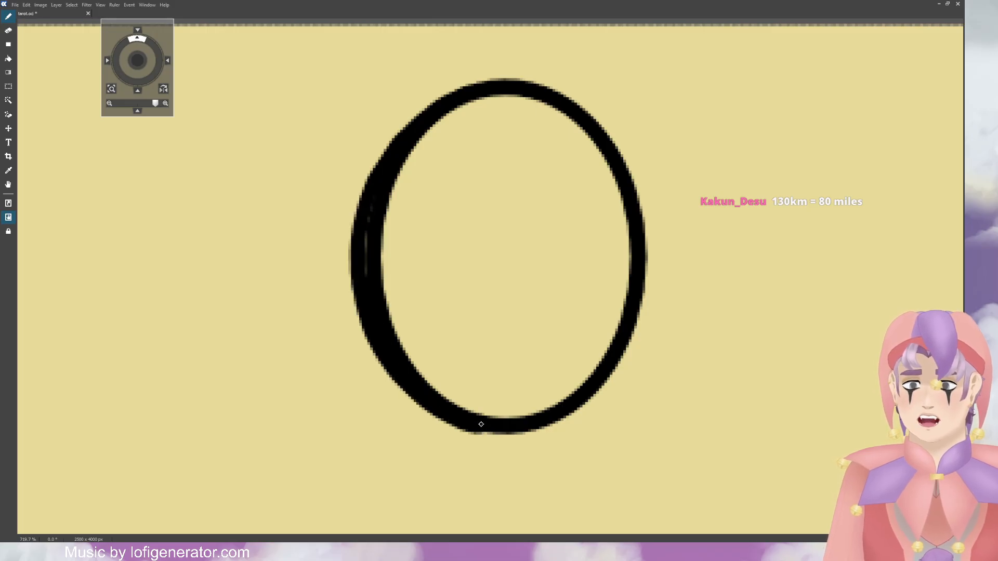
pyautogui.moveTo(372, 296)
pyautogui.mouseDown()
pyautogui.moveTo(364, 218)
pyautogui.moveTo(363, 251)
pyautogui.moveTo(375, 200)
pyautogui.mouseUp()
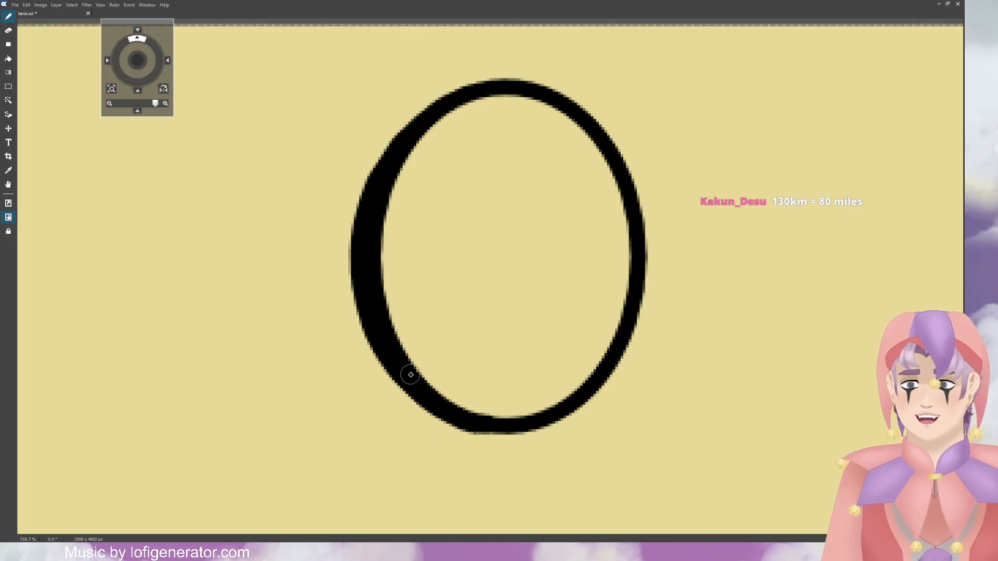
pyautogui.moveTo(402, 356)
pyautogui.mouseDown()
pyautogui.moveTo(383, 229)
pyautogui.moveTo(408, 138)
pyautogui.mouseUp()
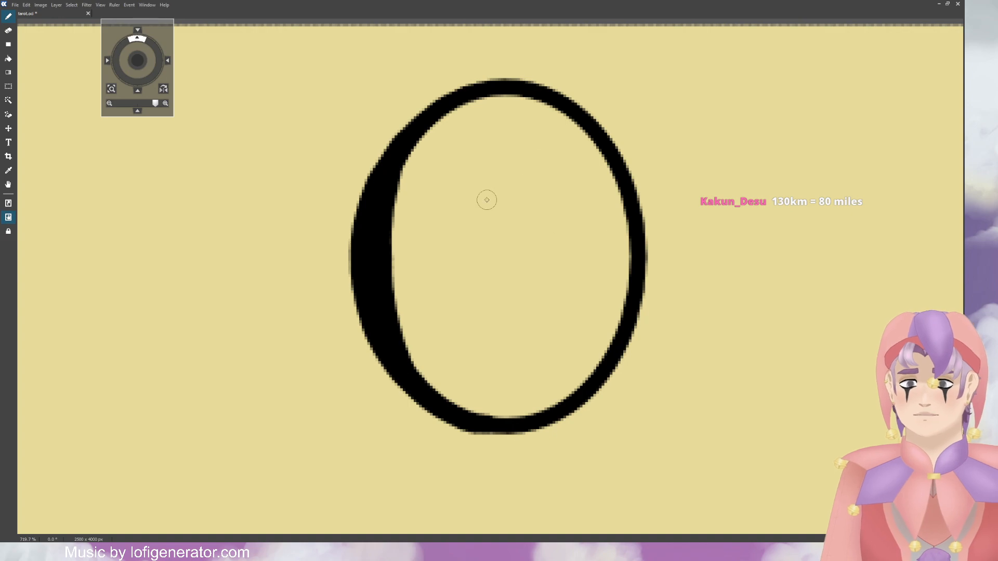
# Step: Try to thicken the right side of the numeral 0 with strokes along its inner and outer edges
pyautogui.moveTo(571, 108); pyautogui.dragTo(598, 162)
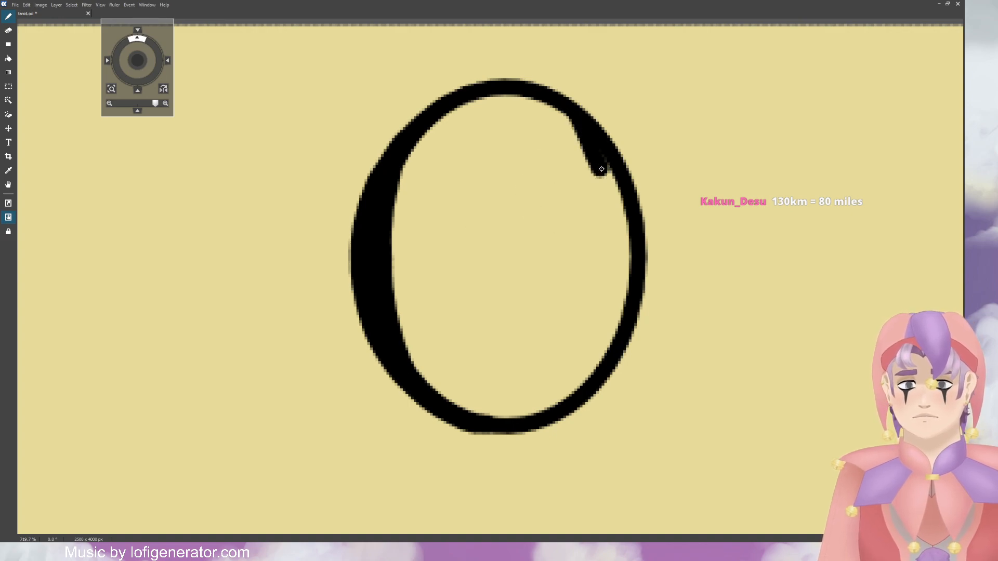
pyautogui.hotkey('ctrl', 'z')
pyautogui.moveTo(573, 111); pyautogui.dragTo(617, 218)
pyautogui.hotkey('ctrl', 'z')
pyautogui.moveTo(595, 134)
pyautogui.mouseDown()
pyautogui.moveTo(622, 206)
pyautogui.moveTo(623, 268)
pyautogui.moveTo(606, 346)
pyautogui.moveTo(573, 401)
pyautogui.moveTo(612, 346)
pyautogui.moveTo(628, 268)
pyautogui.moveTo(596, 130)
pyautogui.mouseUp()
pyautogui.hotkey('ctrl', 'z')
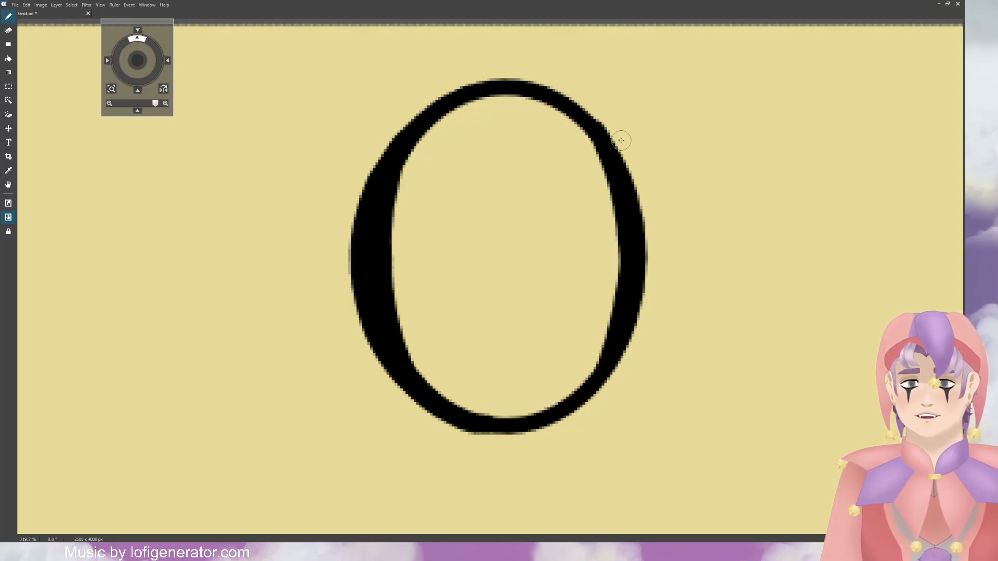
pyautogui.moveTo(613, 156); pyautogui.dragTo(643, 225)
pyautogui.hotkey('ctrl', 'z')
pyautogui.moveTo(606, 140)
pyautogui.mouseDown()
pyautogui.moveTo(631, 201)
pyautogui.moveTo(642, 278)
pyautogui.moveTo(631, 327)
pyautogui.moveTo(606, 360)
pyautogui.mouseUp()
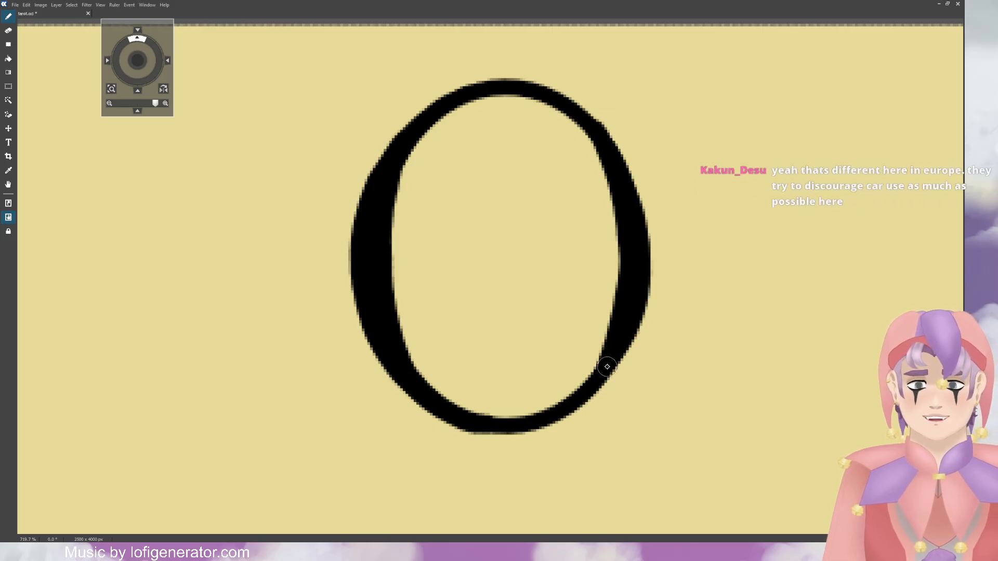
pyautogui.hotkey('ctrl', 'z')
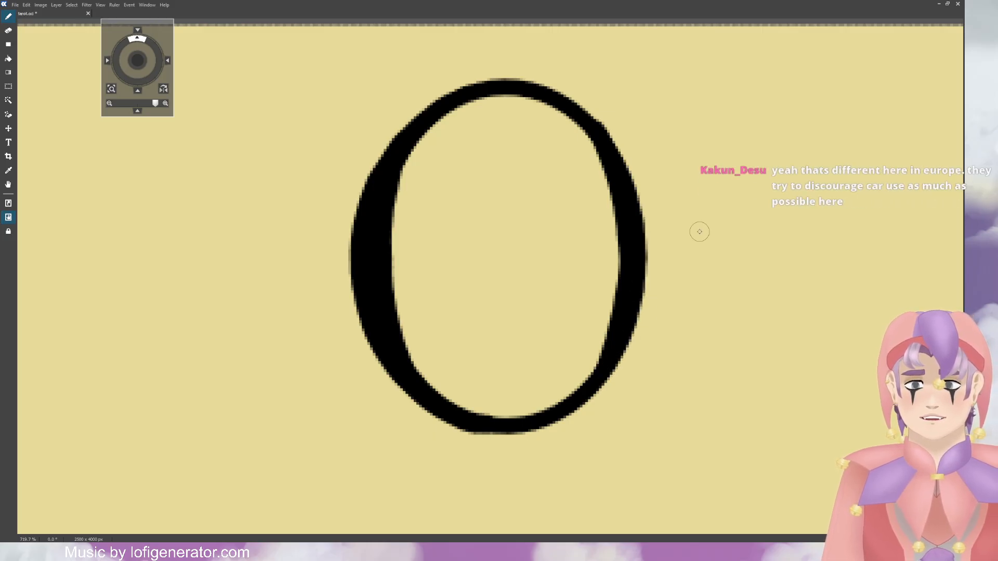
pyautogui.hotkey('ctrl', 'z')
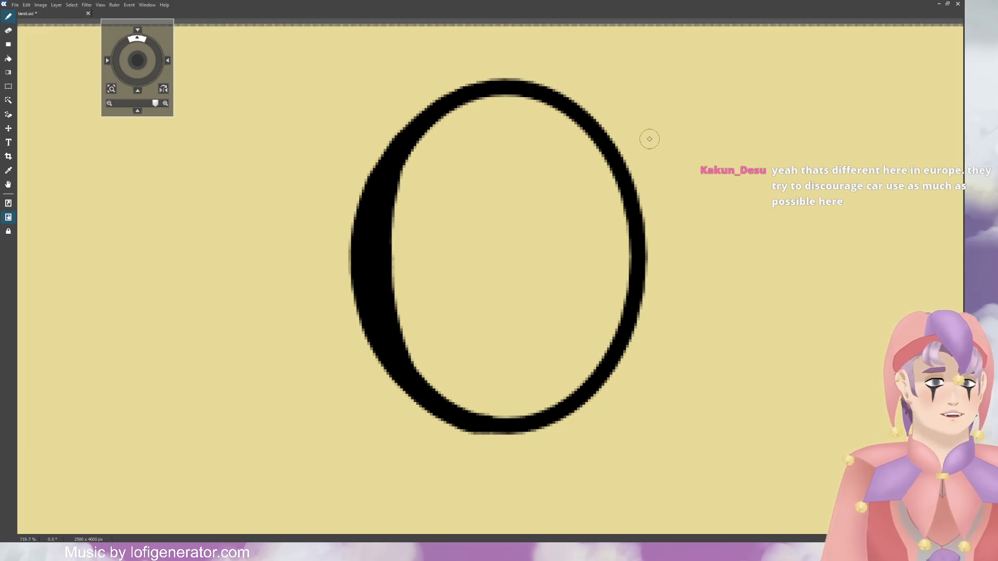
# Step: Lasso the thickened left half of the numeral 0, duplicate it and flip the copy horizontally
pyautogui.click(8, 87)
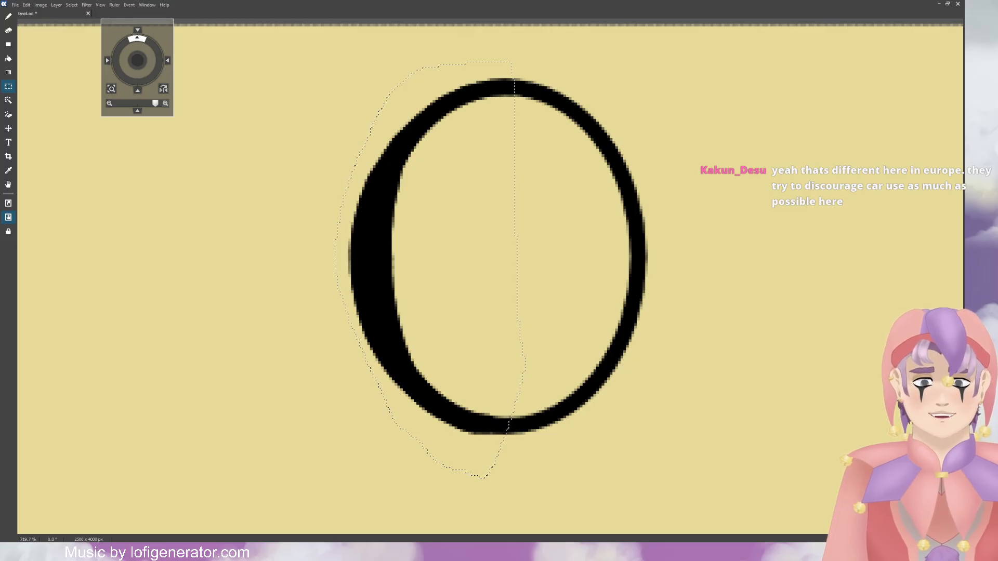
pyautogui.click(873, 420)
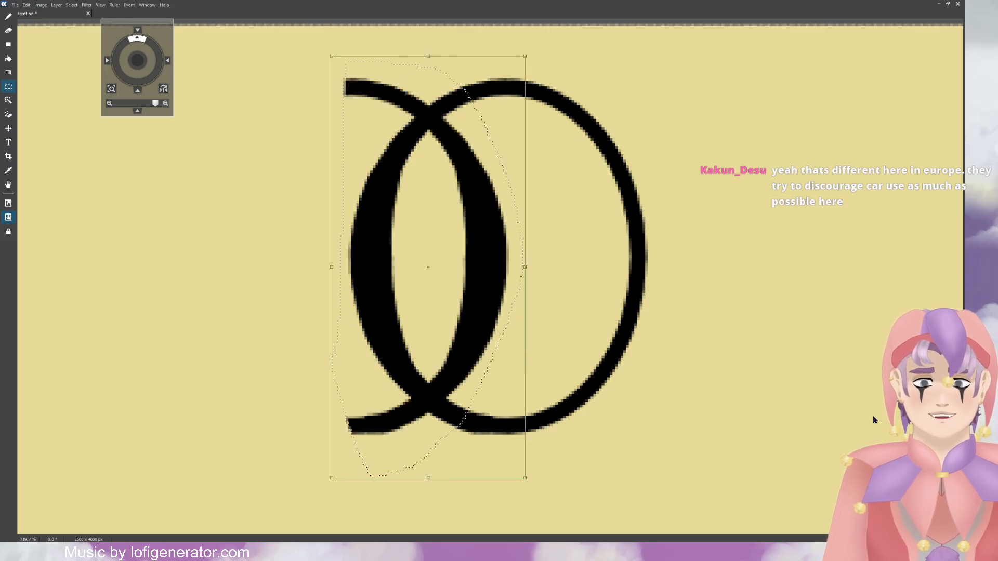
pyautogui.doubleClick(471, 333)
pyautogui.moveTo(481, 289)
pyautogui.mouseDown()
pyautogui.moveTo(617, 274)
pyautogui.moveTo(479, 278)
pyautogui.moveTo(476, 291)
pyautogui.mouseUp()
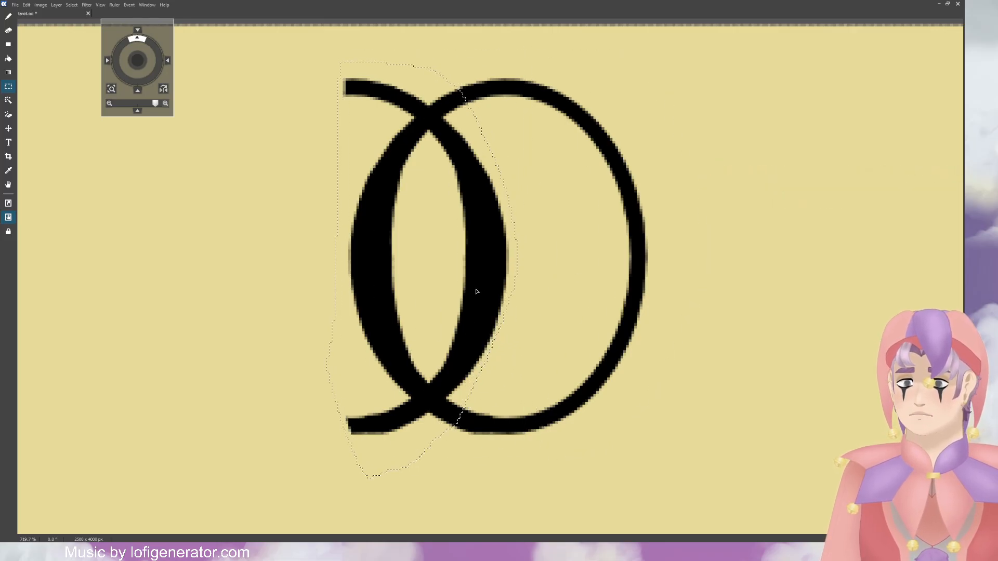
# Step: Move the flipped half across to form the numeral 0's thick right side and clear the selection
pyautogui.click(8, 128)
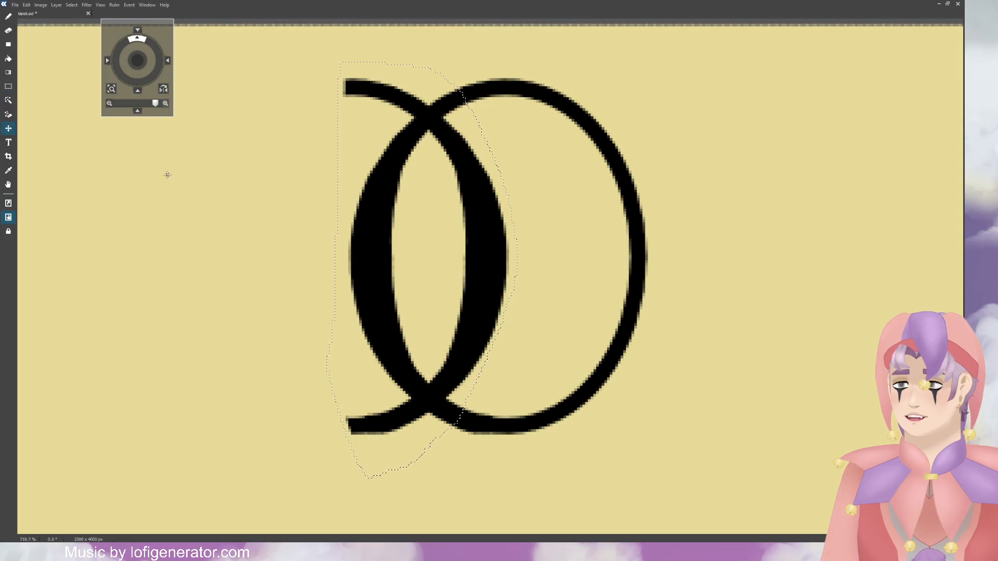
pyautogui.moveTo(520, 263); pyautogui.dragTo(624, 263)
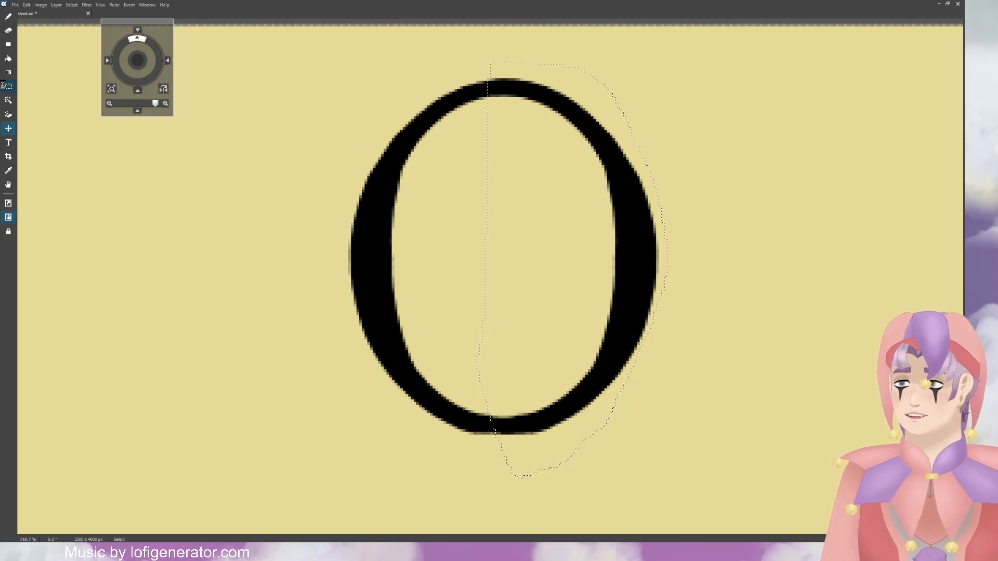
pyautogui.click(8, 86)
pyautogui.scroll(-10, 662, 238)
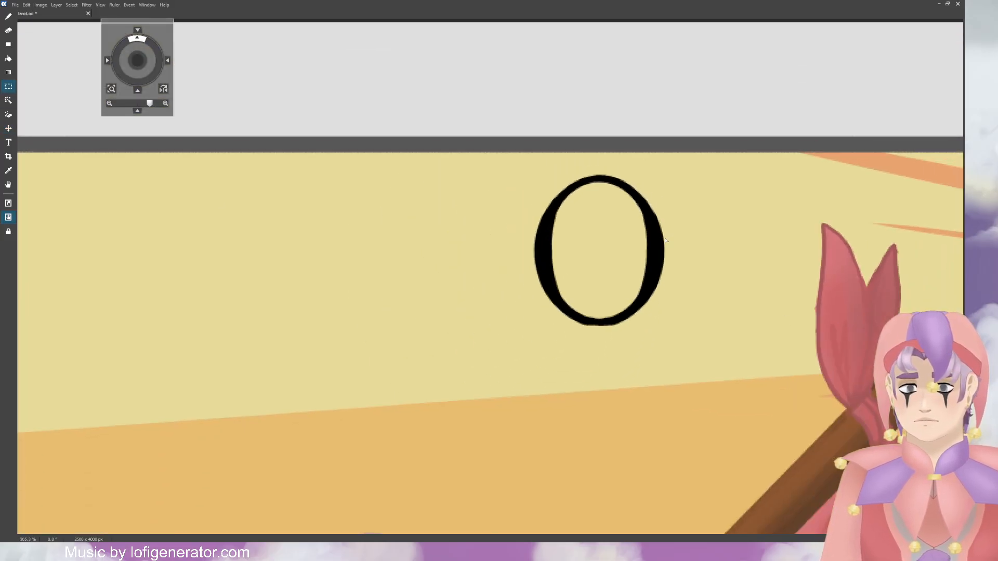
# Step: Try to add a short black brush stroke beside the left serif of the T in the title THE FOOL
pyautogui.scroll(-8, 657, 235)
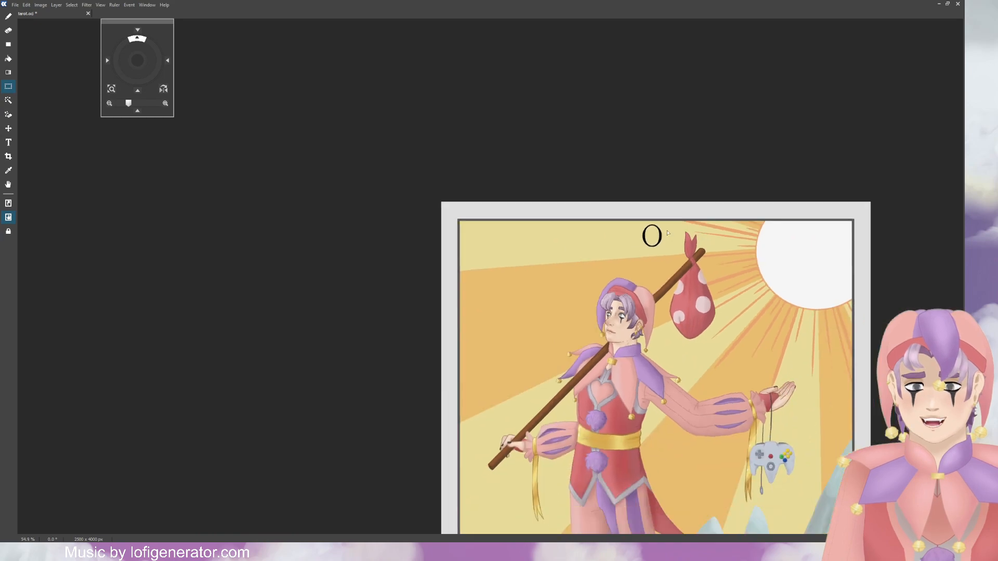
pyautogui.scroll(-1, 666, 230)
pyautogui.scroll(4, 808, 487)
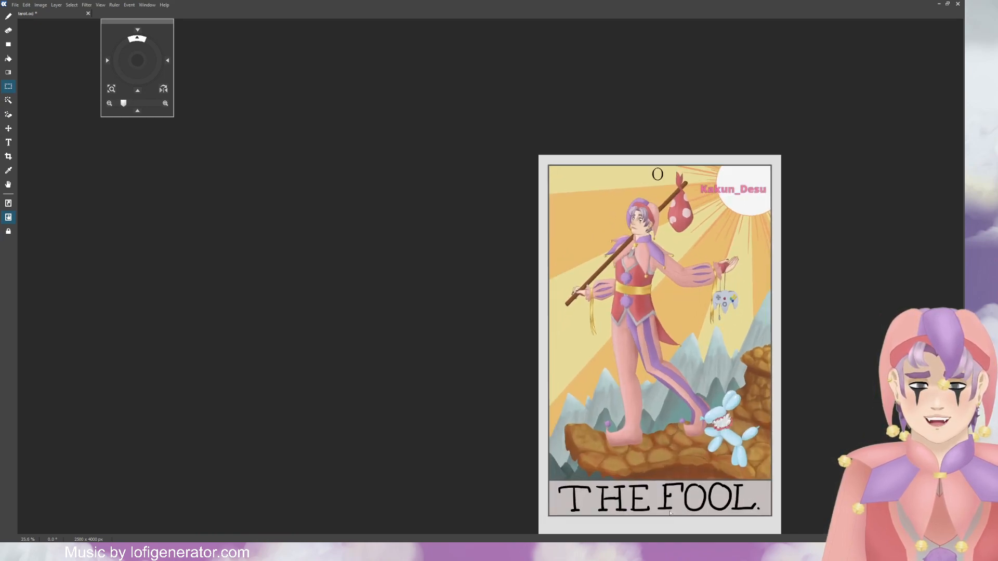
pyautogui.scroll(3, 809, 487)
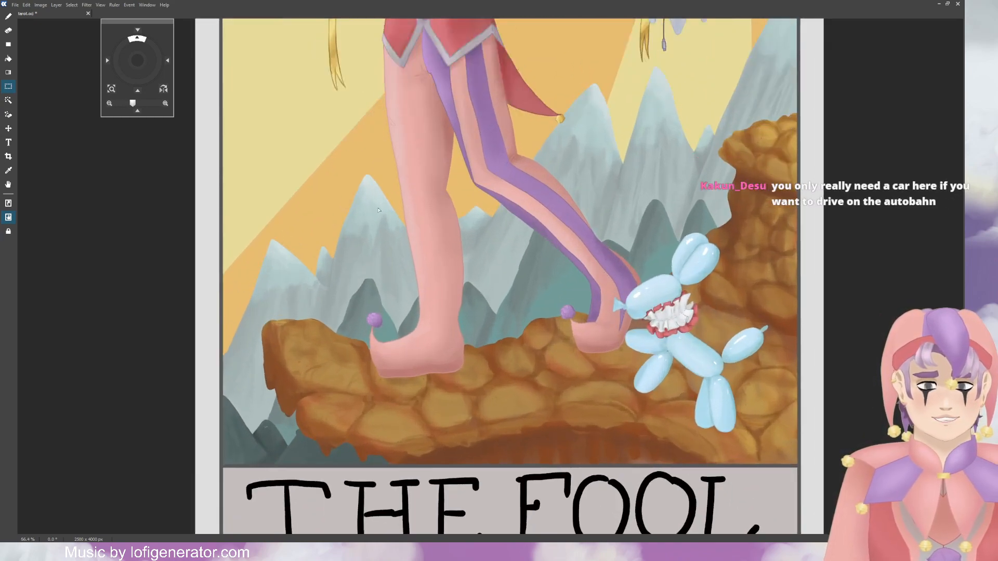
pyautogui.moveTo(138, 61); pyautogui.dragTo(138, 21)
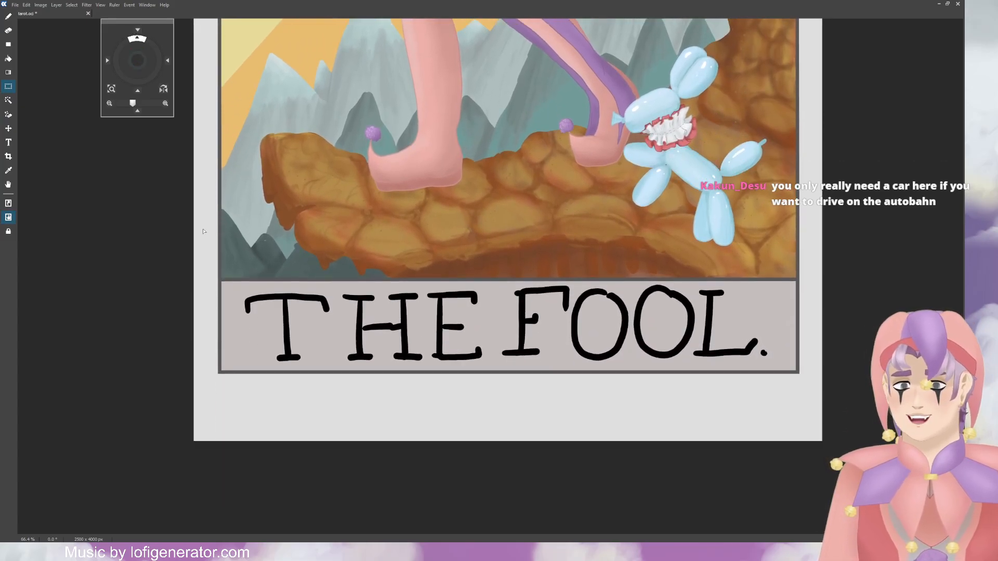
pyautogui.scroll(1, 255, 243)
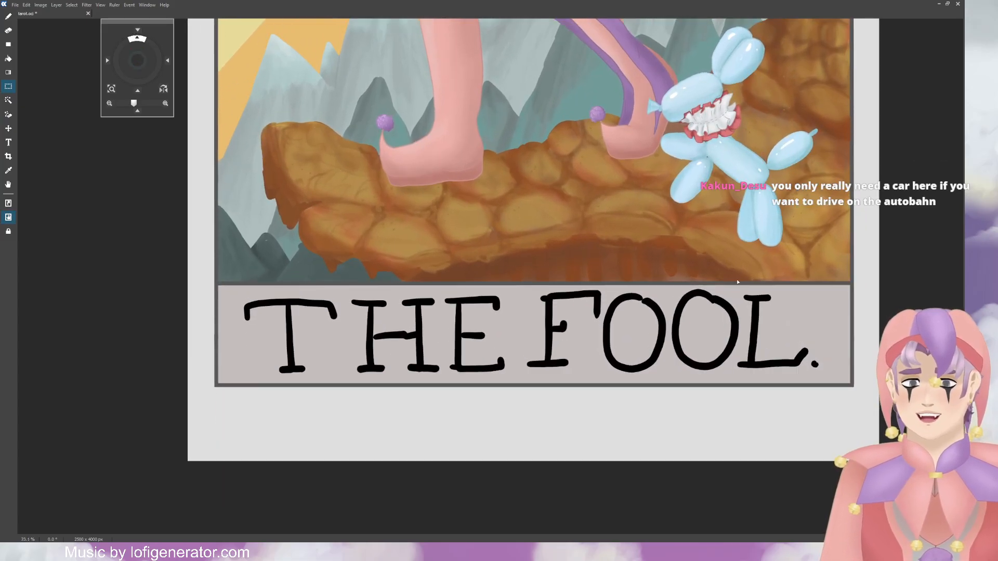
pyautogui.click(885, 272)
pyautogui.click(885, 272)
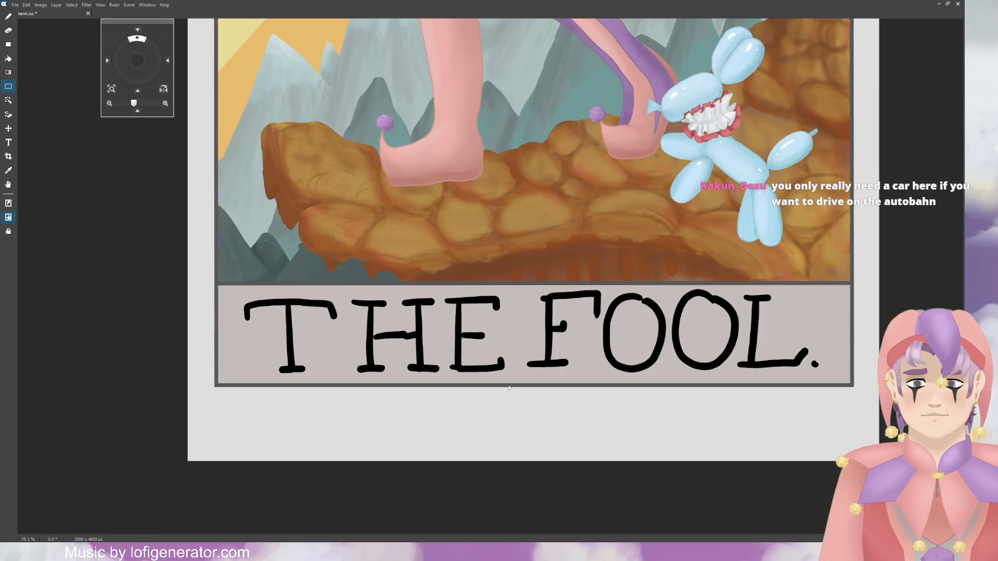
pyautogui.scroll(13, 197, 299)
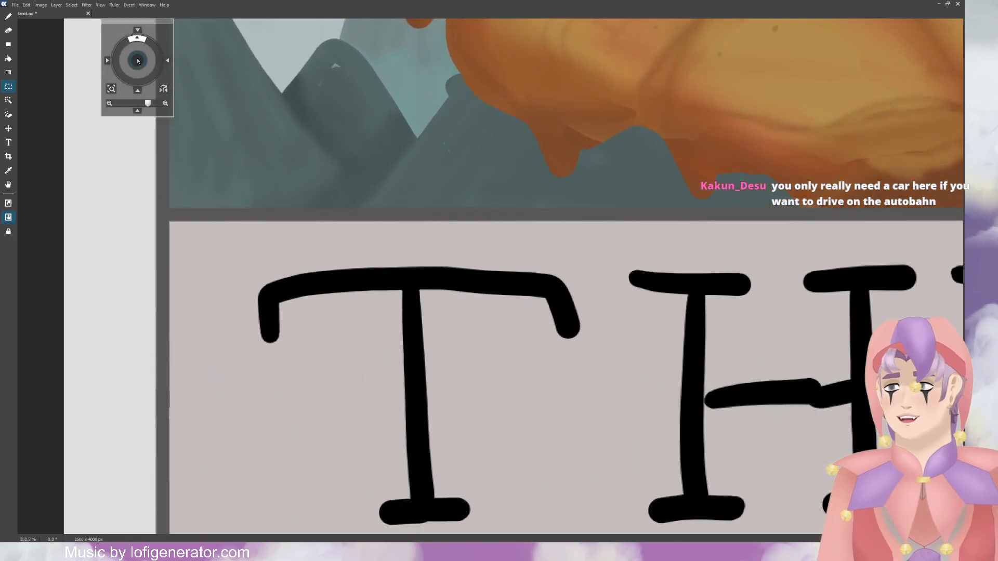
pyautogui.moveTo(138, 61); pyautogui.dragTo(148, 45)
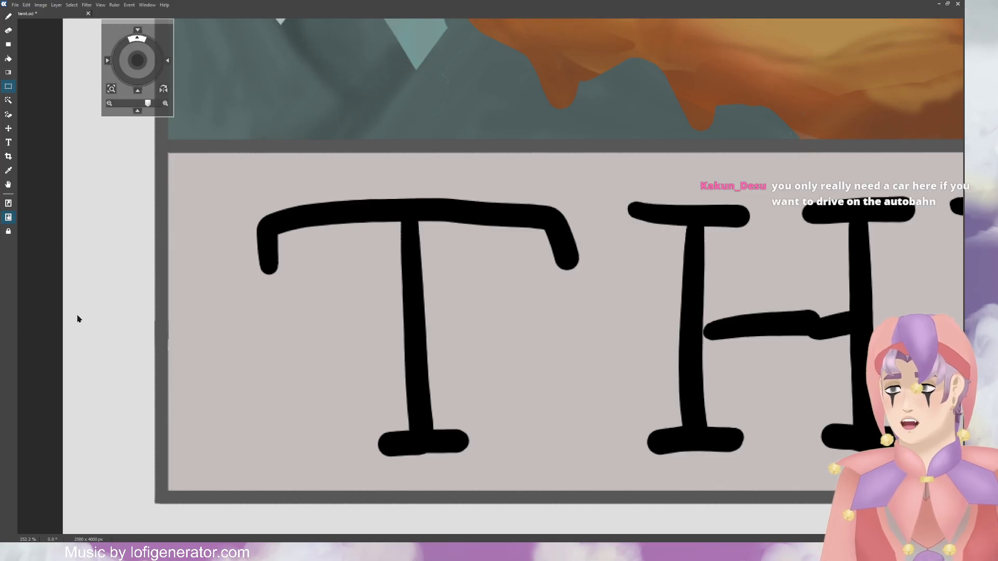
pyautogui.click(8, 17)
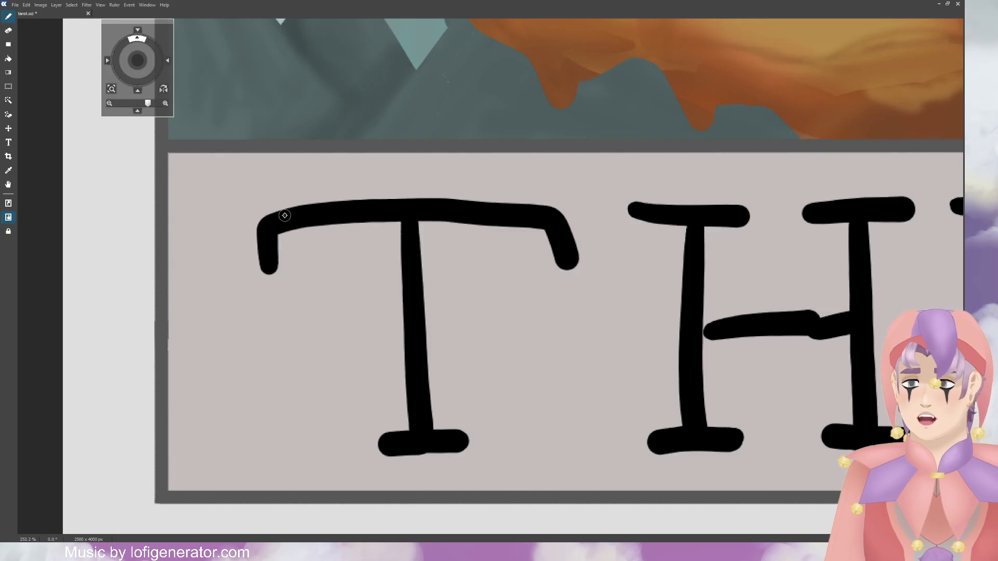
pyautogui.moveTo(284, 221); pyautogui.dragTo(287, 262)
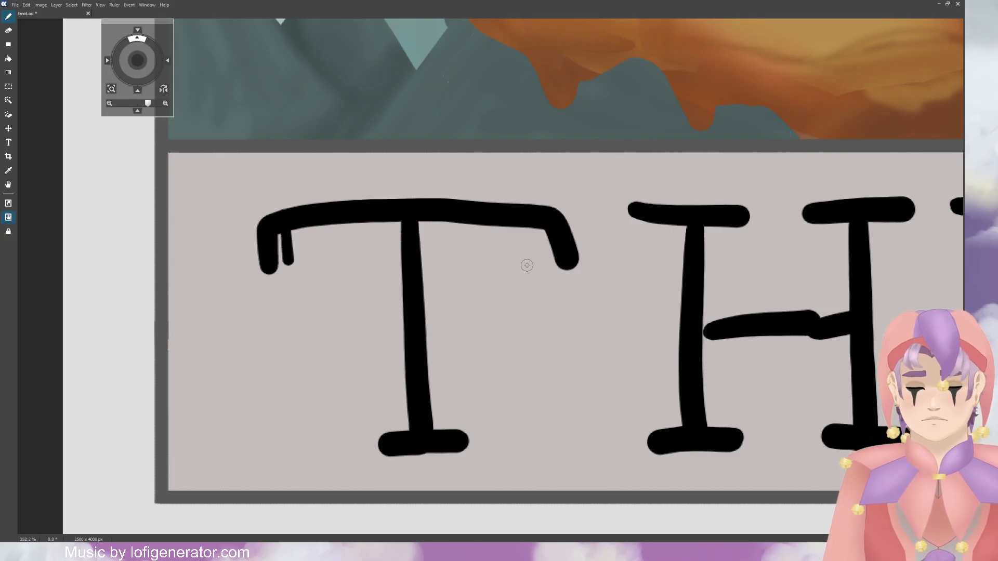
pyautogui.hotkey('ctrl', 'z')
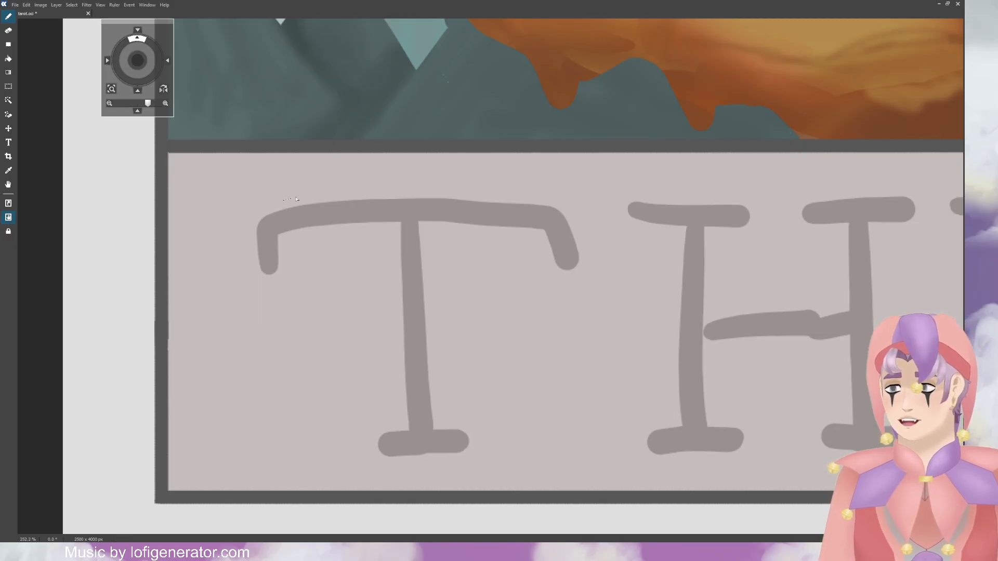
# Step: Draw a new black T over the faded title lettering with straight strokes for the crossbar, stem, foot serif and two end serifs
pyautogui.keyDown('shift'); pyautogui.click(547, 198); pyautogui.keyUp('shift')
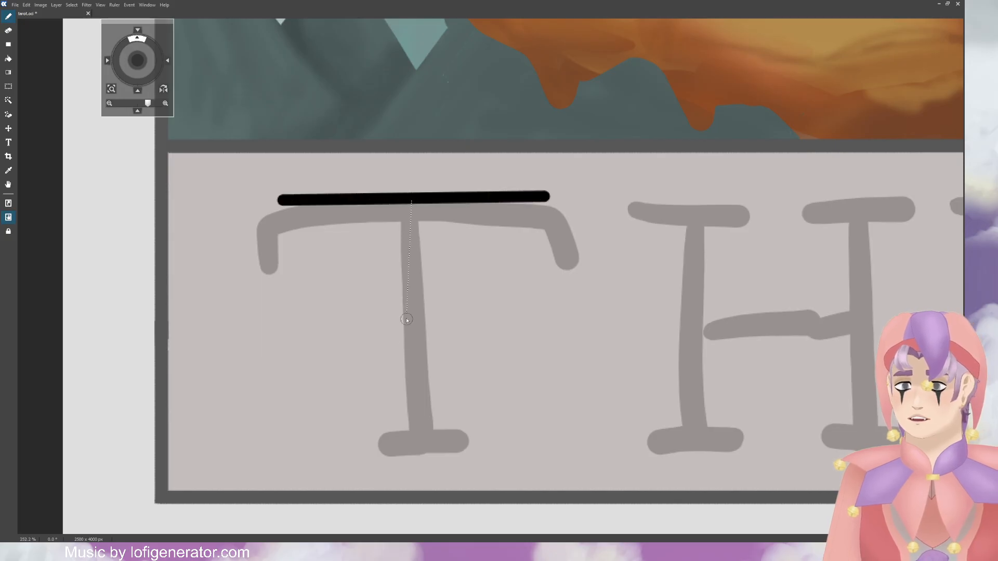
pyautogui.keyDown('shift'); pyautogui.click(416, 435); pyautogui.keyUp('shift')
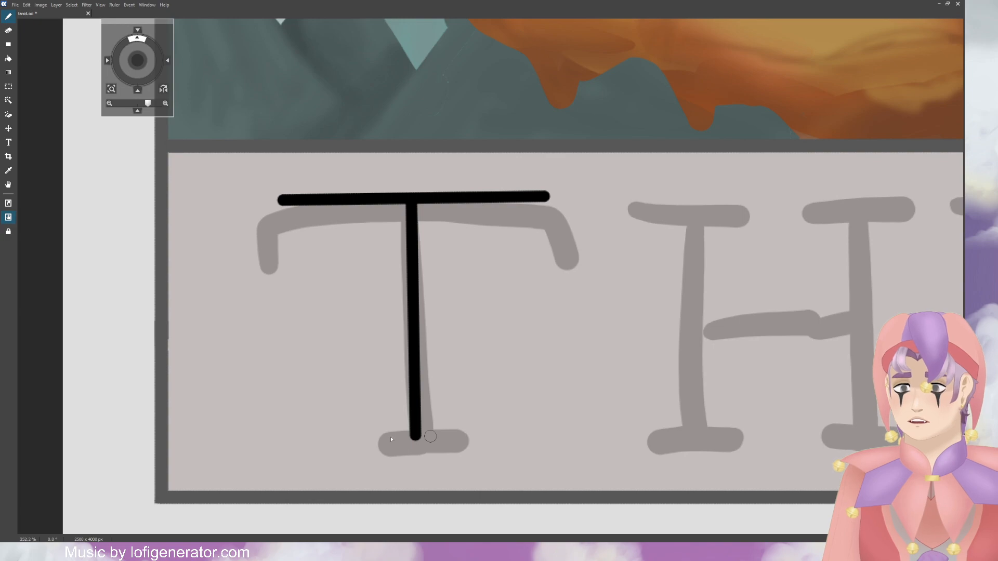
pyautogui.keyDown('shift'); pyautogui.click(445, 438); pyautogui.keyUp('shift')
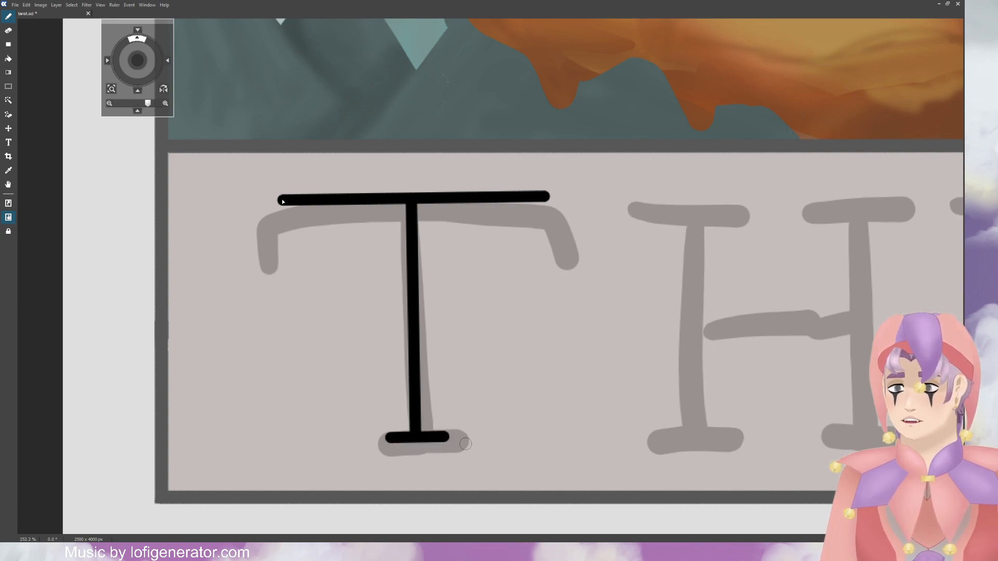
pyautogui.moveTo(282, 200); pyautogui.dragTo(281, 236)
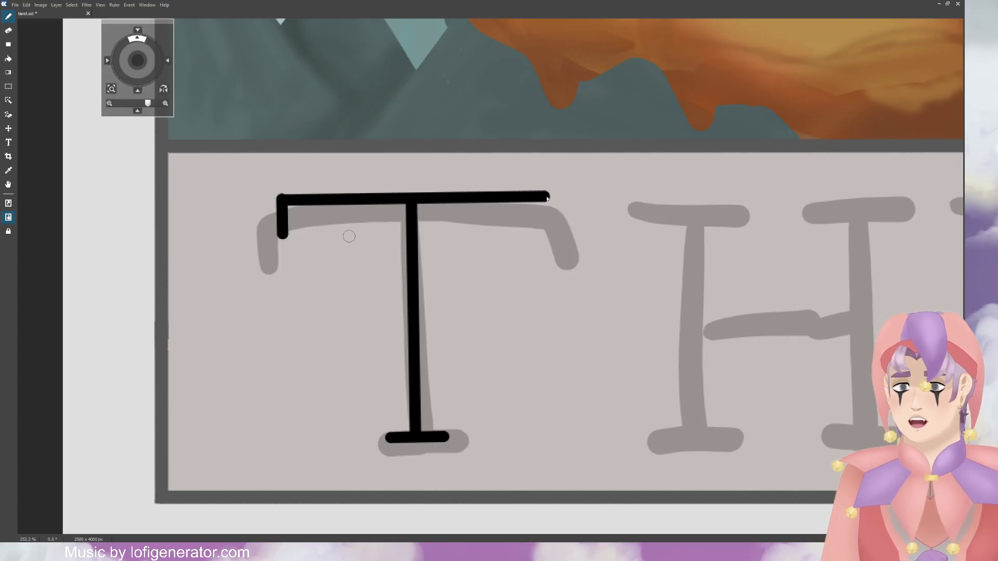
pyautogui.keyDown('shift'); pyautogui.click(545, 227); pyautogui.keyUp('shift')
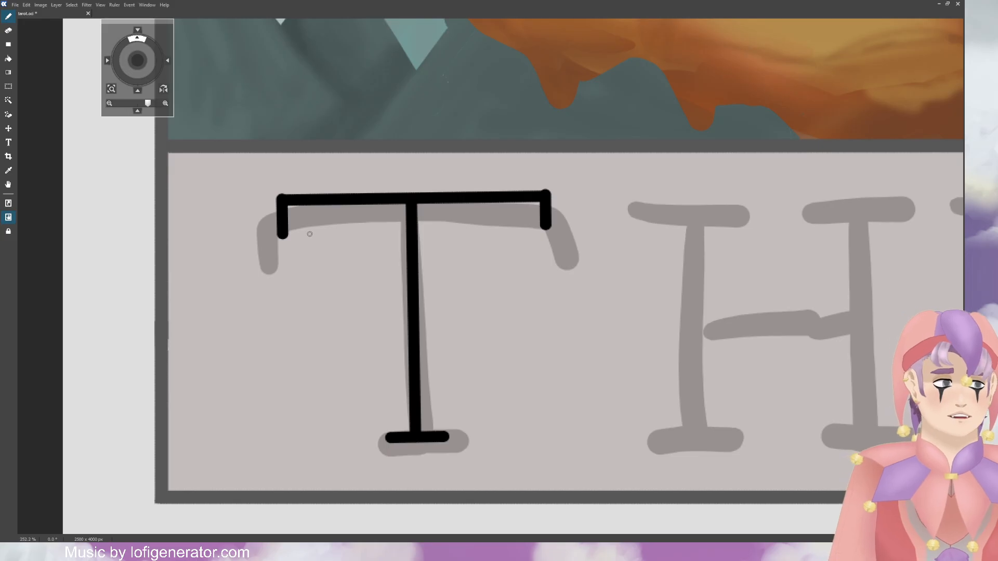
# Step: Outline the underside of the T's crossbar with a thin curved bracket at each end and a straight line joining them
pyautogui.moveTo(280, 232)
pyautogui.mouseDown()
pyautogui.moveTo(281, 247)
pyautogui.moveTo(303, 214)
pyautogui.moveTo(525, 209)
pyautogui.moveTo(540, 234)
pyautogui.moveTo(536, 224)
pyautogui.mouseUp()
pyautogui.hotkey('ctrl', 'z')
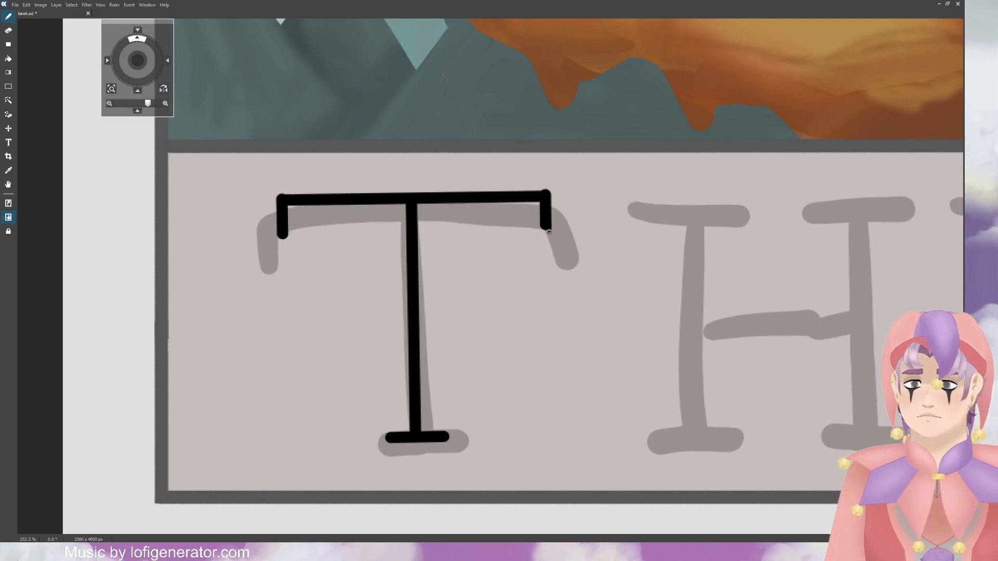
pyautogui.moveTo(549, 232)
pyautogui.mouseDown()
pyautogui.moveTo(549, 241)
pyautogui.moveTo(507, 200)
pyautogui.mouseUp()
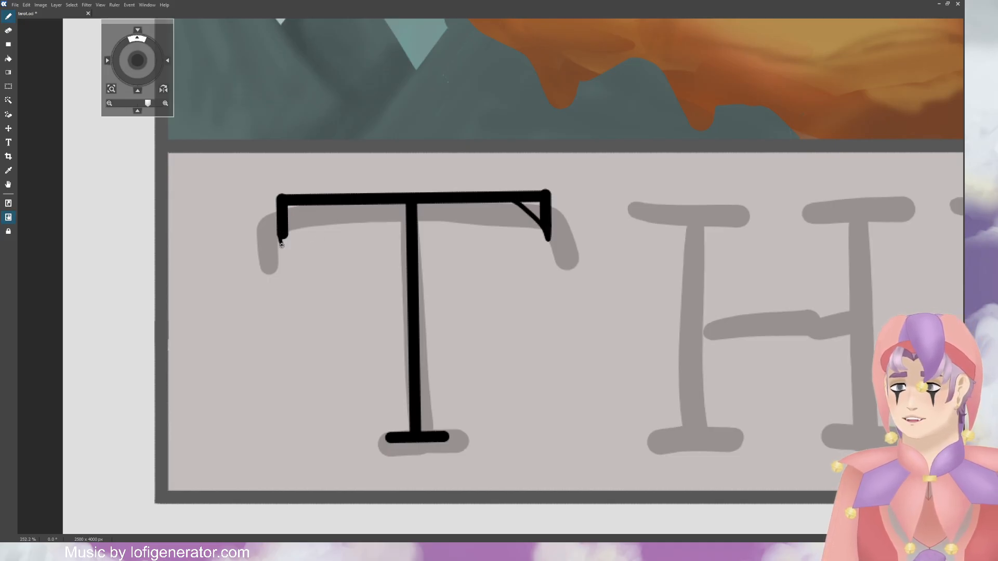
pyautogui.hotkey('ctrl', 'z')
pyautogui.moveTo(281, 245); pyautogui.dragTo(326, 203)
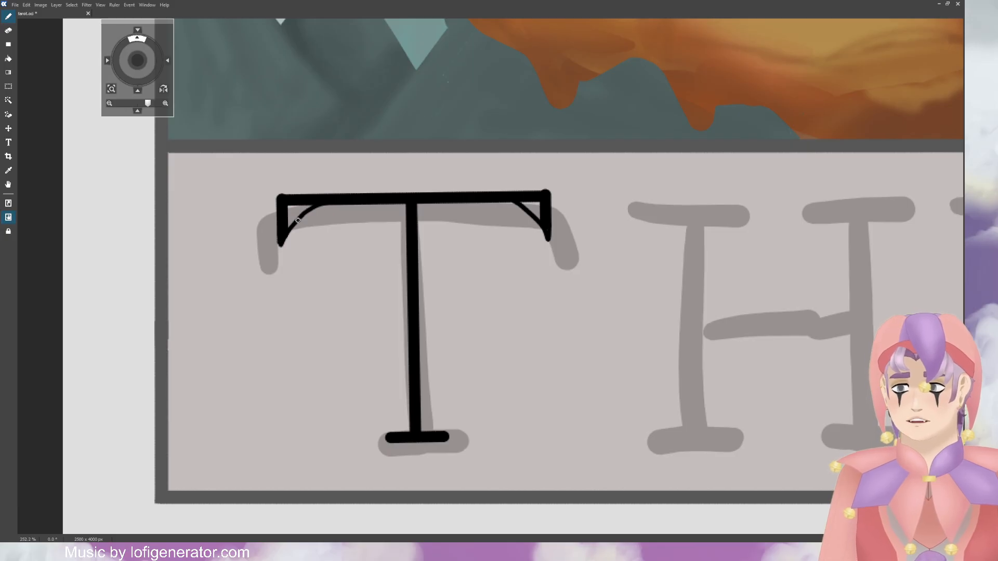
pyautogui.moveTo(298, 220); pyautogui.dragTo(315, 211)
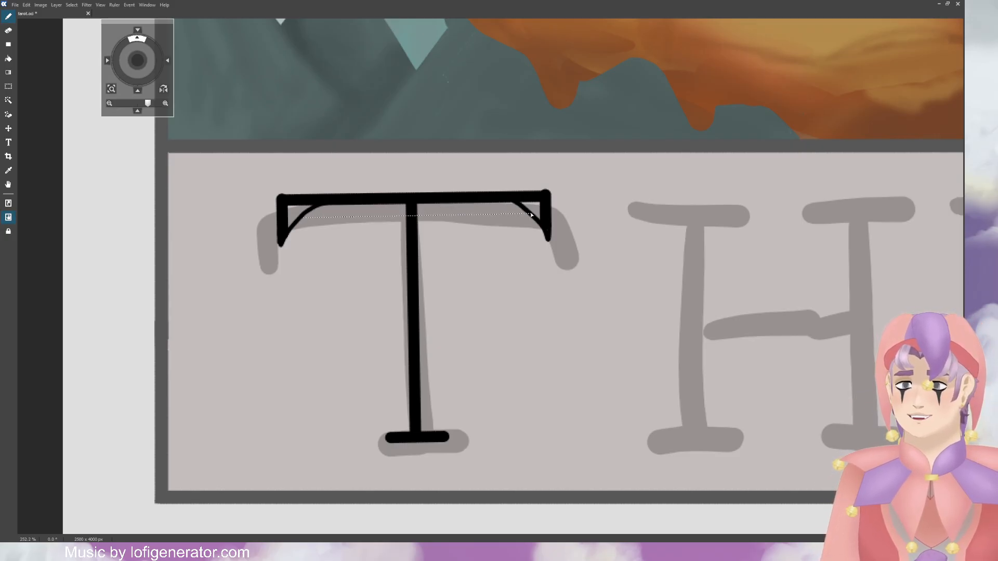
pyautogui.keyDown('shift'); pyautogui.click(530, 216); pyautogui.keyUp('shift')
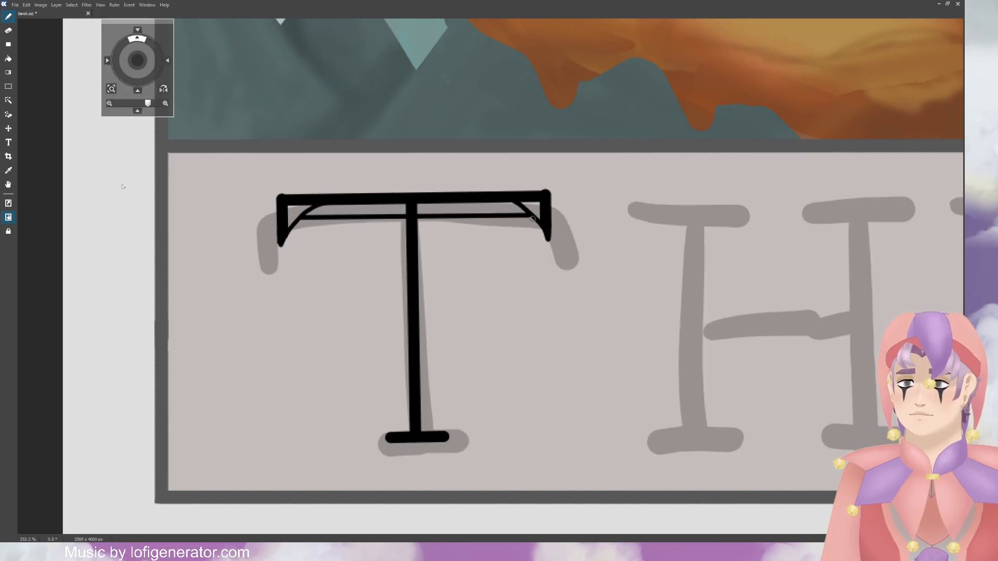
# Step: Fill the enclosed areas of the T's crossbar with black and paint over the remaining gaps
pyautogui.click(10, 60)
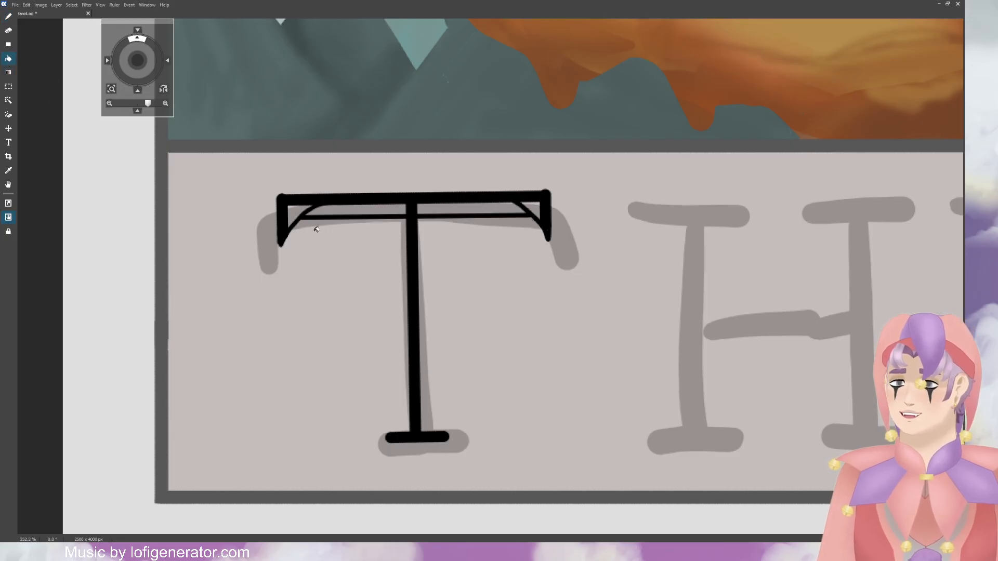
pyautogui.click(307, 209)
pyautogui.click(339, 209)
pyautogui.click(484, 208)
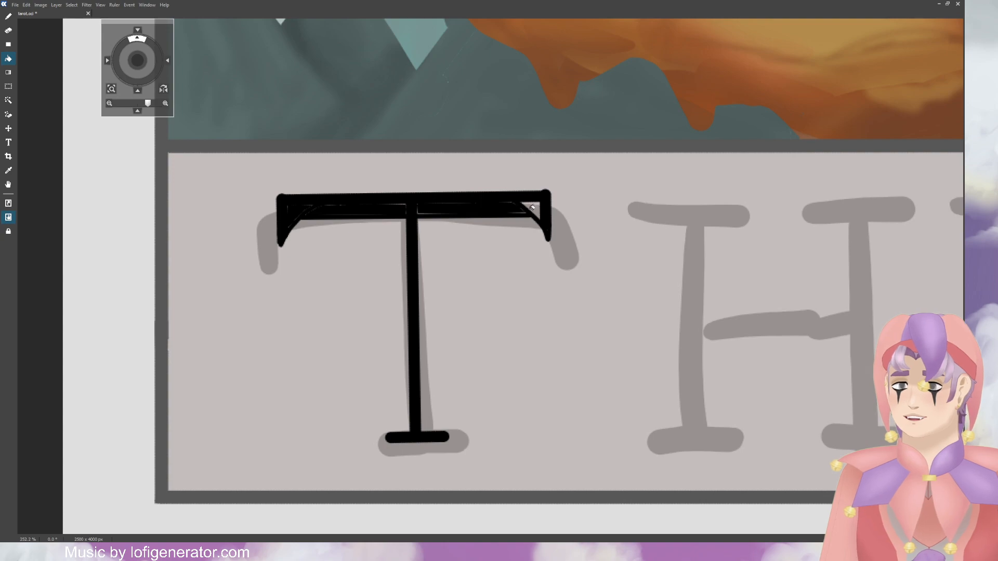
pyautogui.click(537, 203)
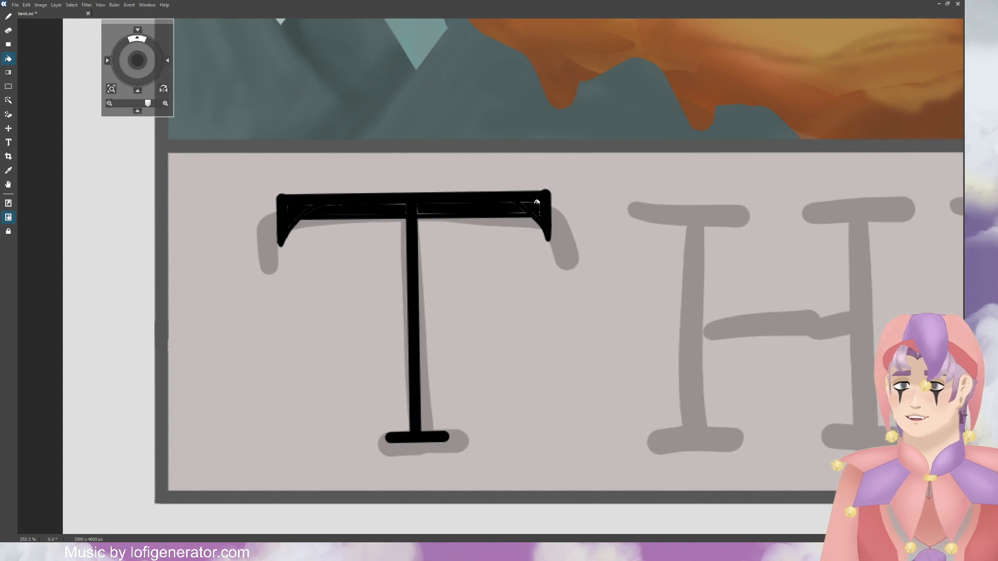
pyautogui.click(12, 19)
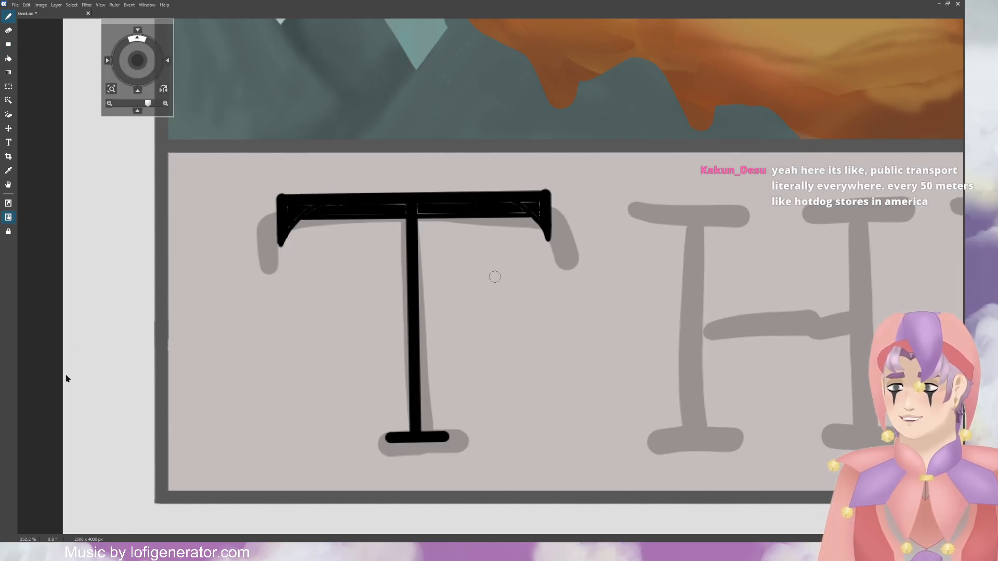
pyautogui.moveTo(287, 218)
pyautogui.mouseDown()
pyautogui.moveTo(531, 203)
pyautogui.moveTo(542, 216)
pyautogui.moveTo(520, 206)
pyautogui.moveTo(510, 207)
pyautogui.moveTo(541, 221)
pyautogui.moveTo(517, 210)
pyautogui.moveTo(289, 218)
pyautogui.moveTo(345, 211)
pyautogui.mouseUp()
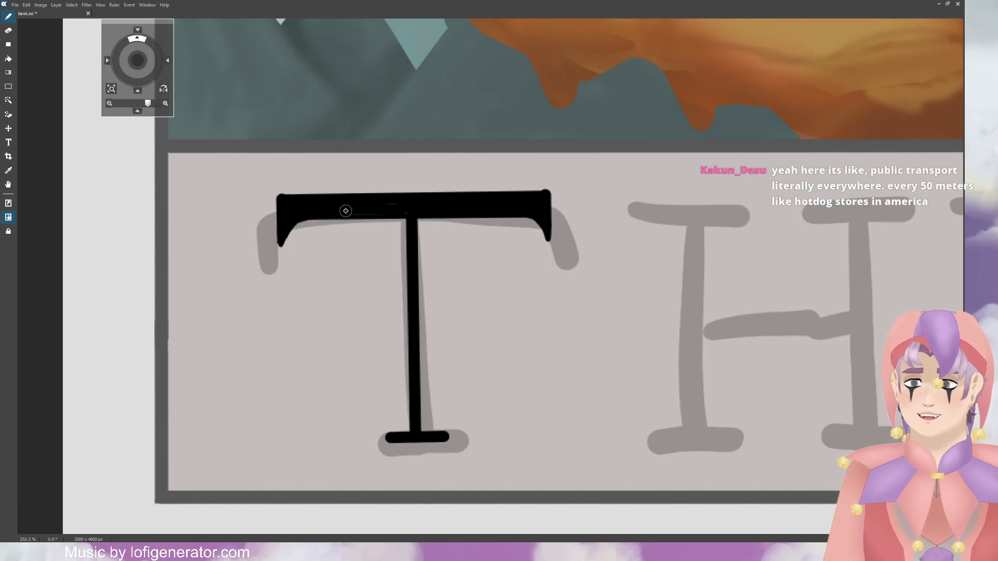
pyautogui.moveTo(407, 212); pyautogui.dragTo(413, 212)
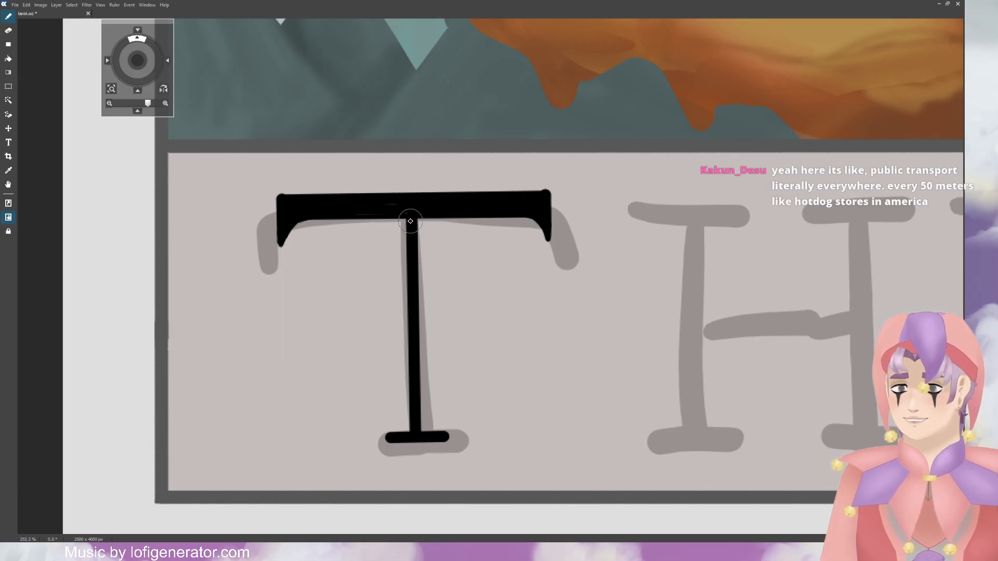
pyautogui.moveTo(412, 217); pyautogui.dragTo(411, 426)
pyautogui.hotkey('ctrl', 'z')
pyautogui.moveTo(409, 212); pyautogui.dragTo(410, 267)
pyautogui.hotkey('ctrl', 'z')
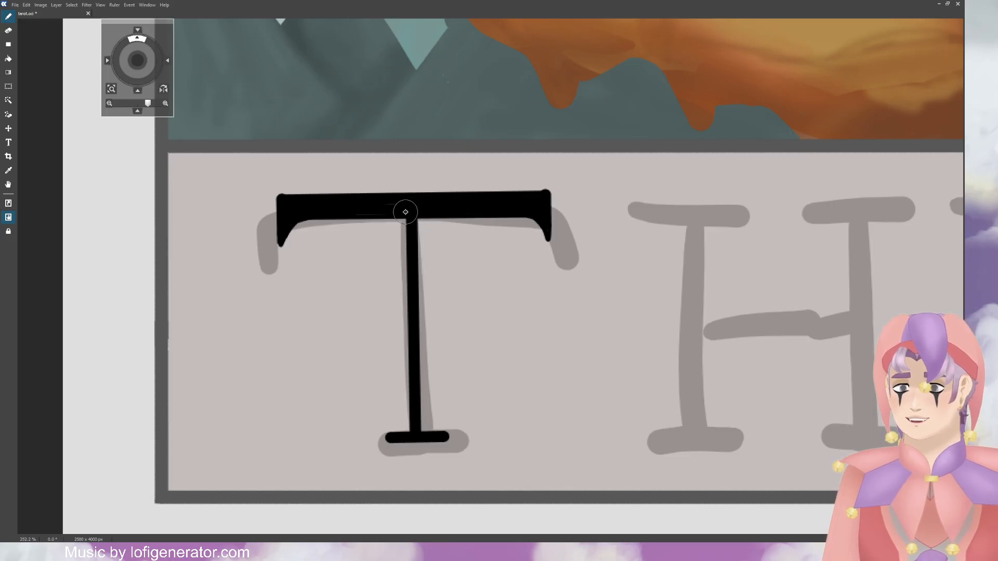
pyautogui.click(94, 414)
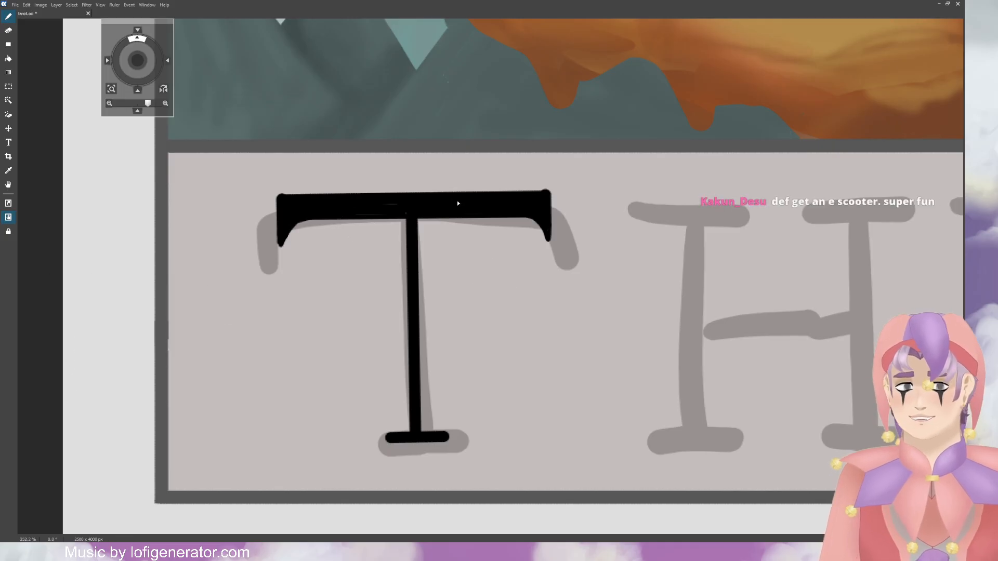
pyautogui.moveTo(414, 203); pyautogui.dragTo(415, 441)
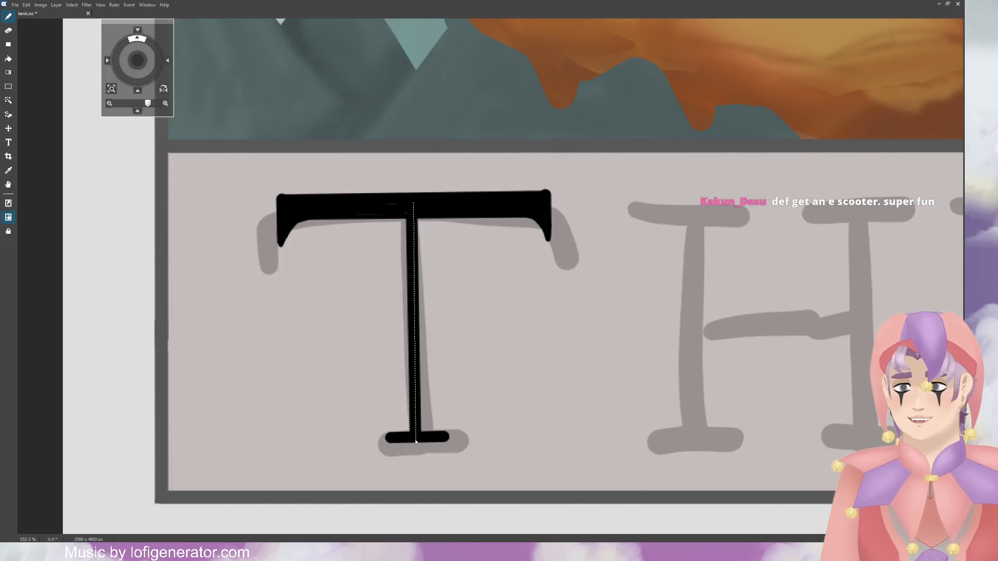
pyautogui.hotkey('ctrl', 'z')
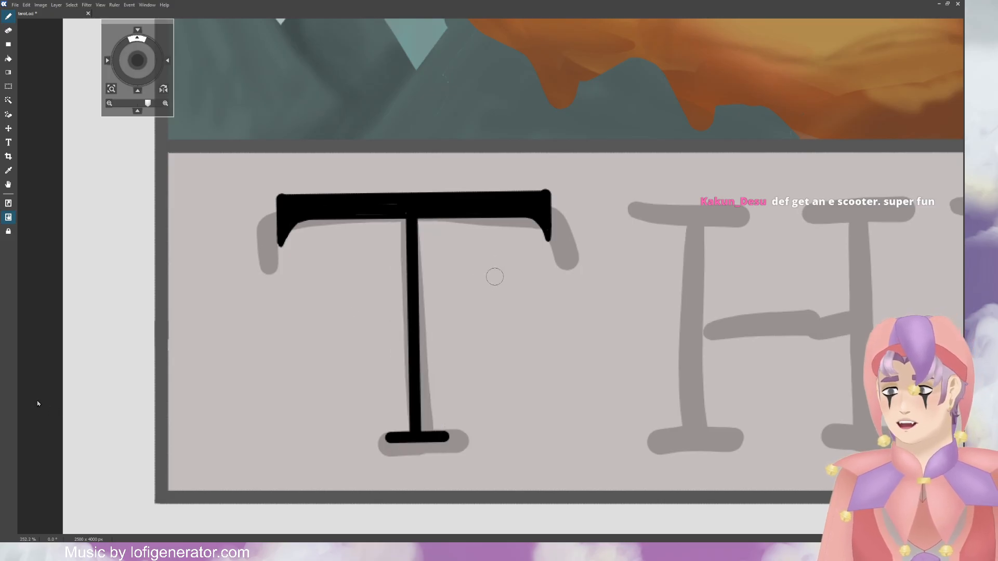
# Step: Thicken the T's stem with a wider straight black stroke from the crossbar down to the foot serif, and save the painting
pyautogui.moveTo(414, 245); pyautogui.dragTo(414, 431)
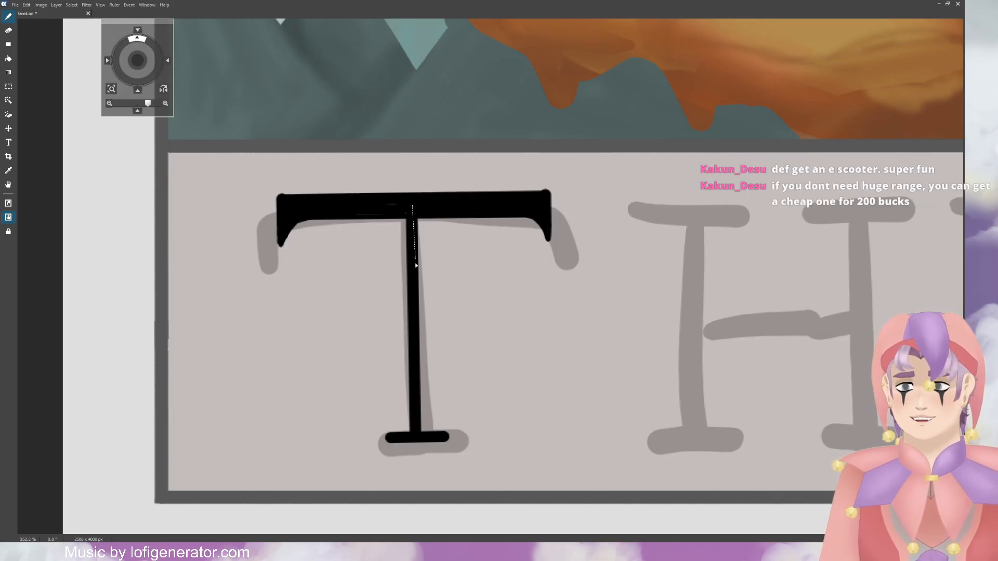
pyautogui.moveTo(416, 265); pyautogui.dragTo(416, 431)
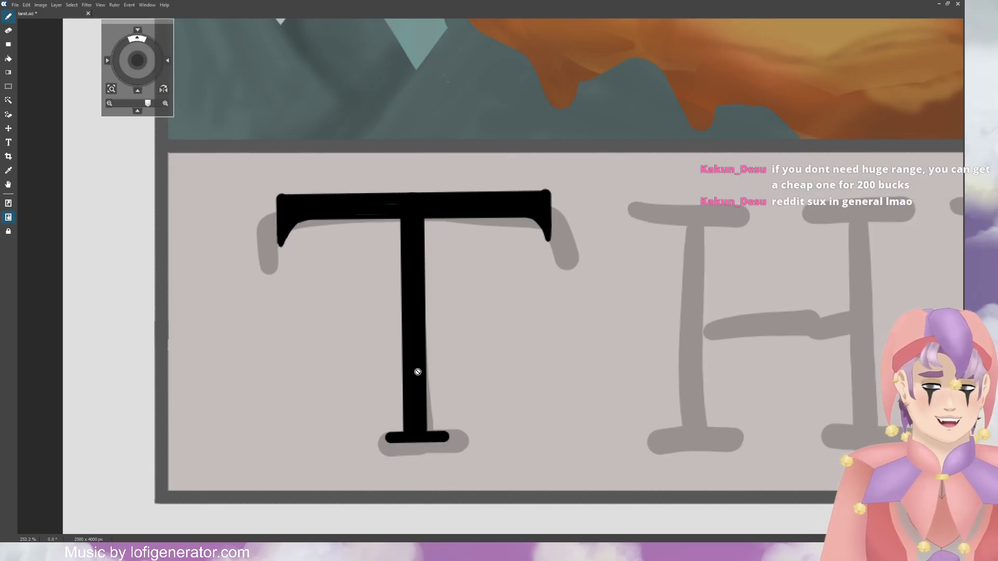
pyautogui.hotkey('ctrl', 's')
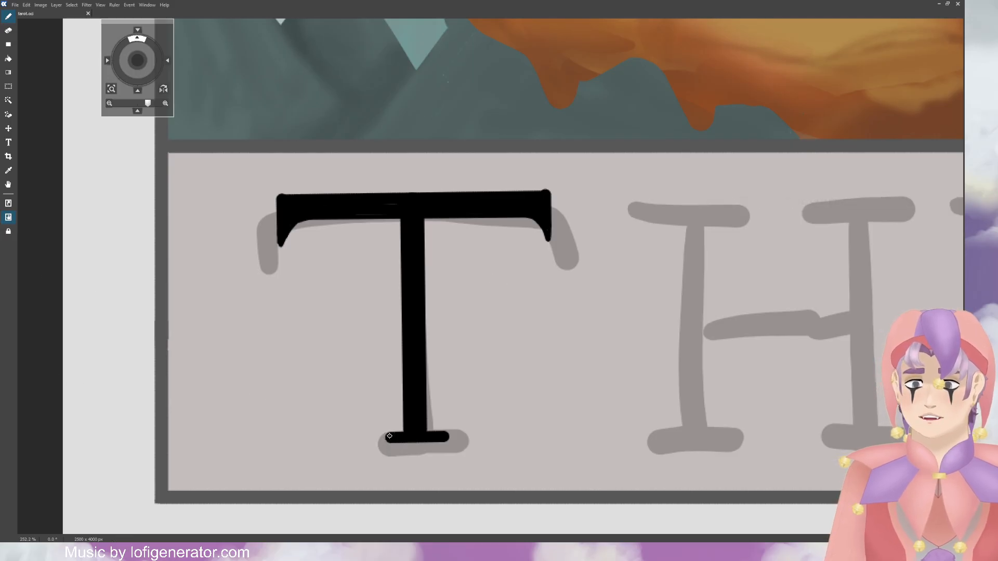
# Step: Paint curved black brackets joining both sides of the T's stem to its foot serif, and erase the serif's left end into a point
pyautogui.moveTo(390, 436); pyautogui.dragTo(385, 437)
pyautogui.hotkey('ctrl', 'z')
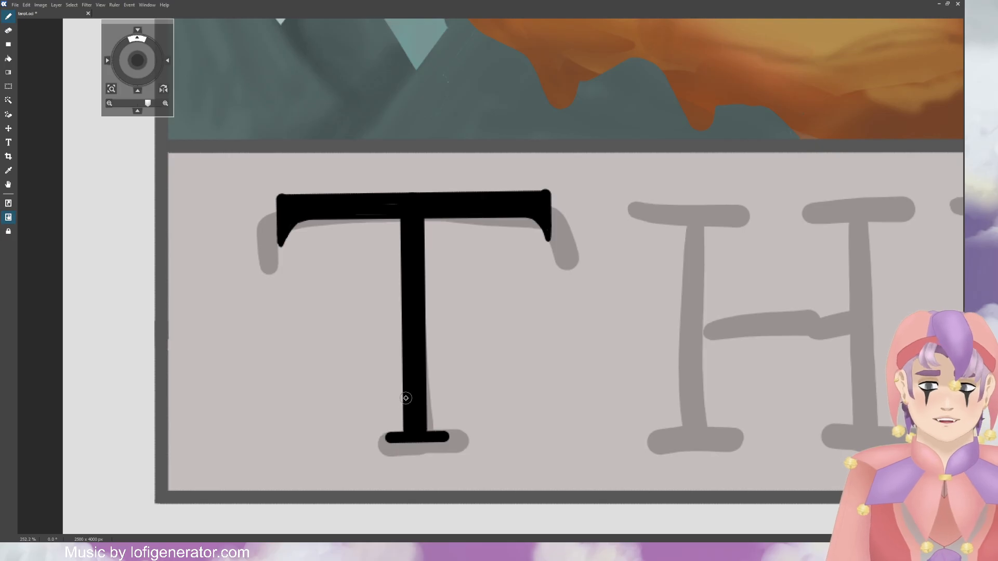
pyautogui.moveTo(405, 416); pyautogui.dragTo(375, 437)
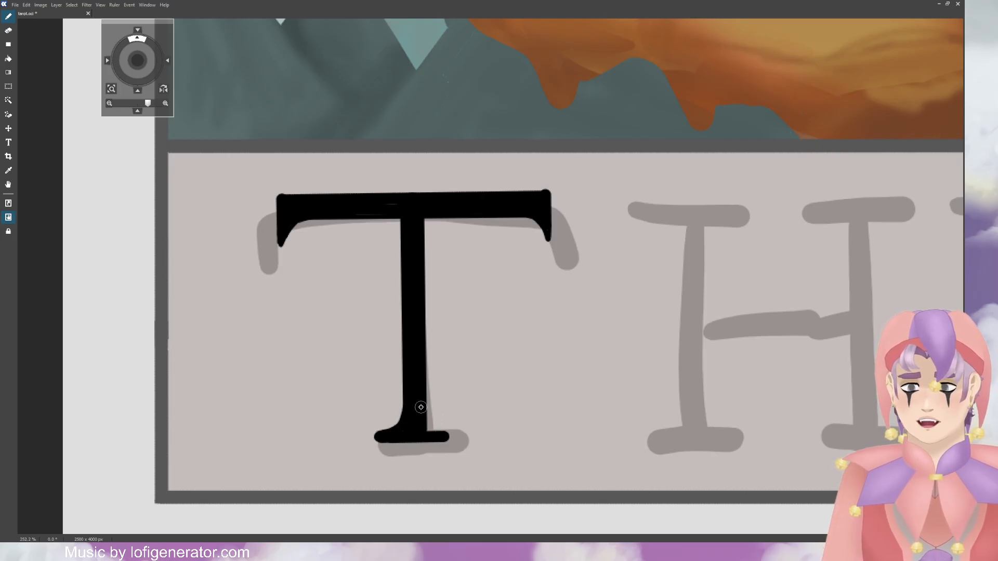
pyautogui.moveTo(420, 407); pyautogui.dragTo(440, 435)
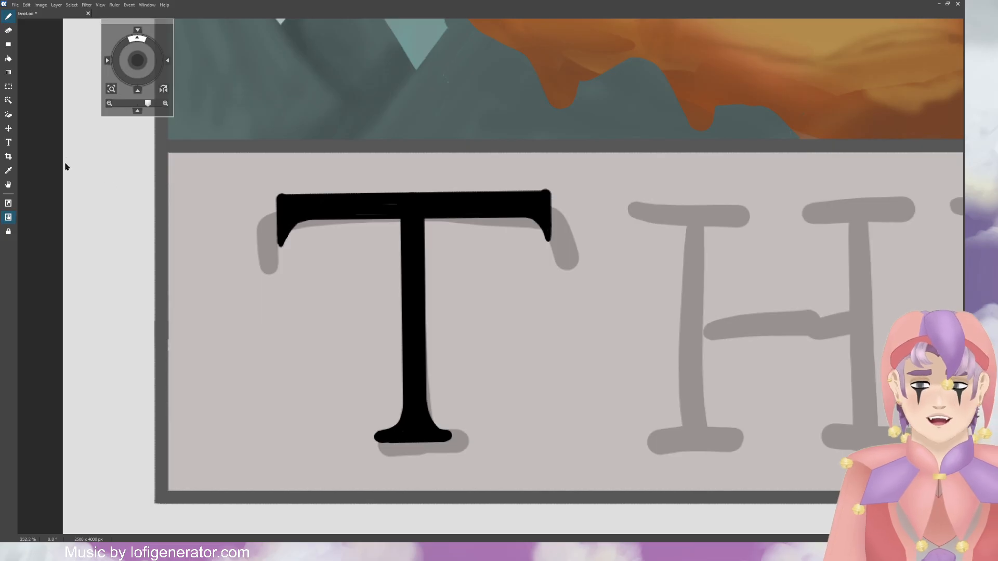
pyautogui.press('e')
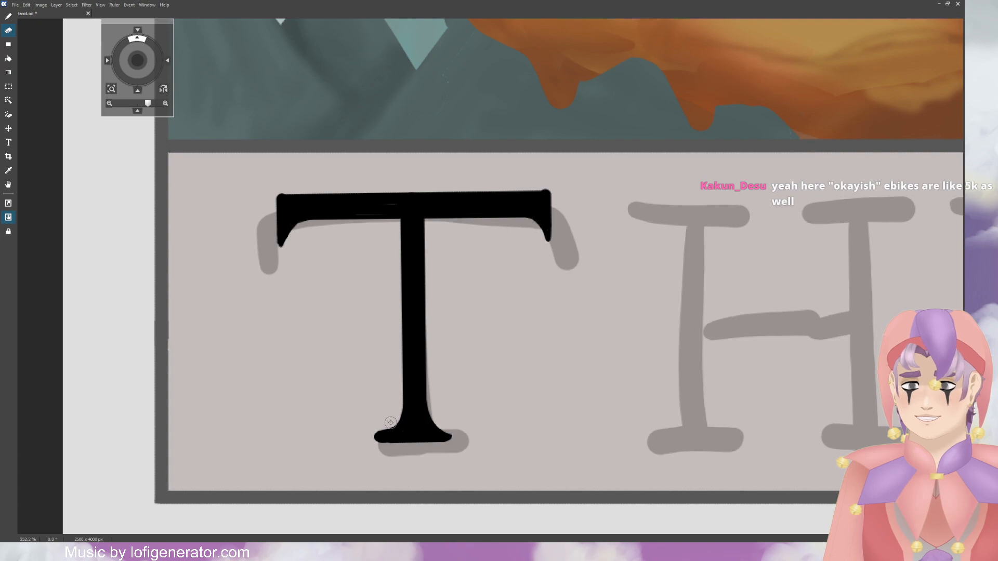
pyautogui.moveTo(385, 427); pyautogui.dragTo(371, 434)
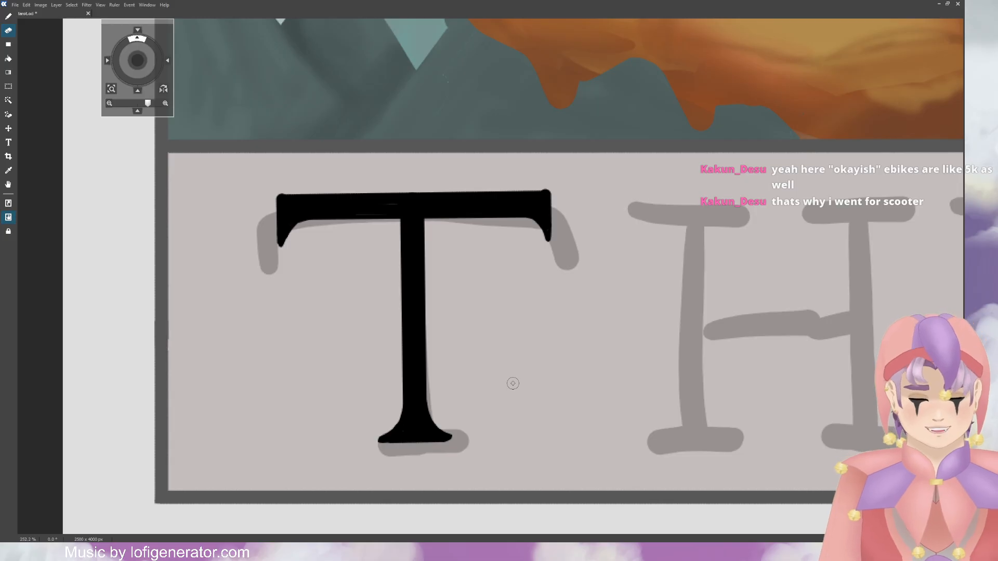
# Step: Check the new T at reduced zoom with the faded sketch lettering hidden, and show the sketch again
pyautogui.scroll(-5, 530, 344)
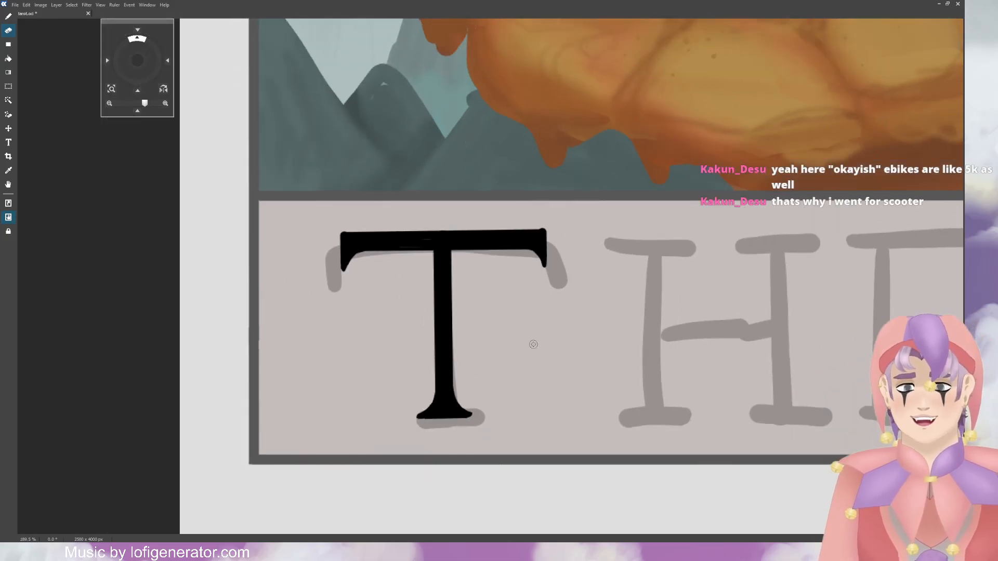
pyautogui.scroll(-4, 545, 326)
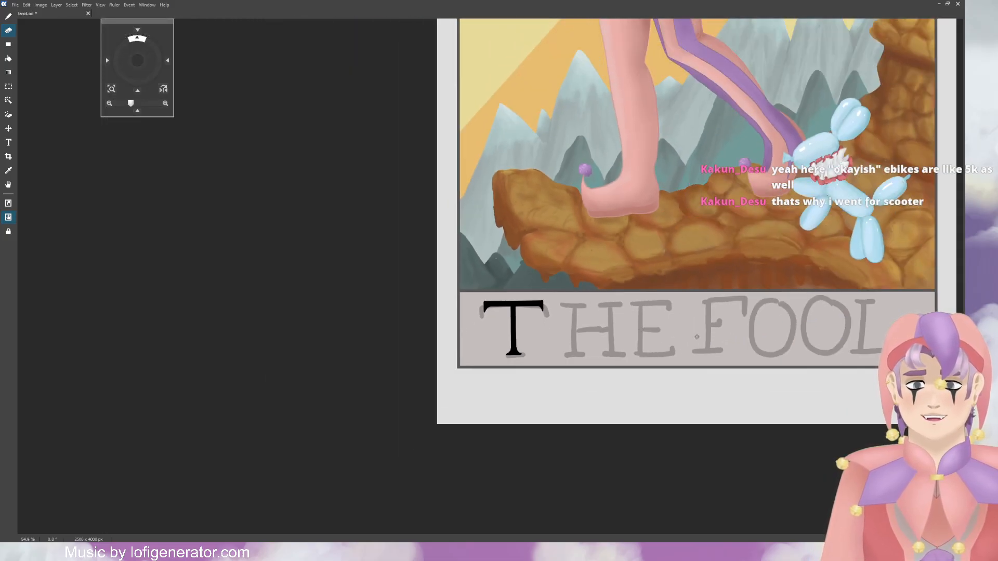
pyautogui.scroll(5, 791, 345)
pyautogui.click(886, 282)
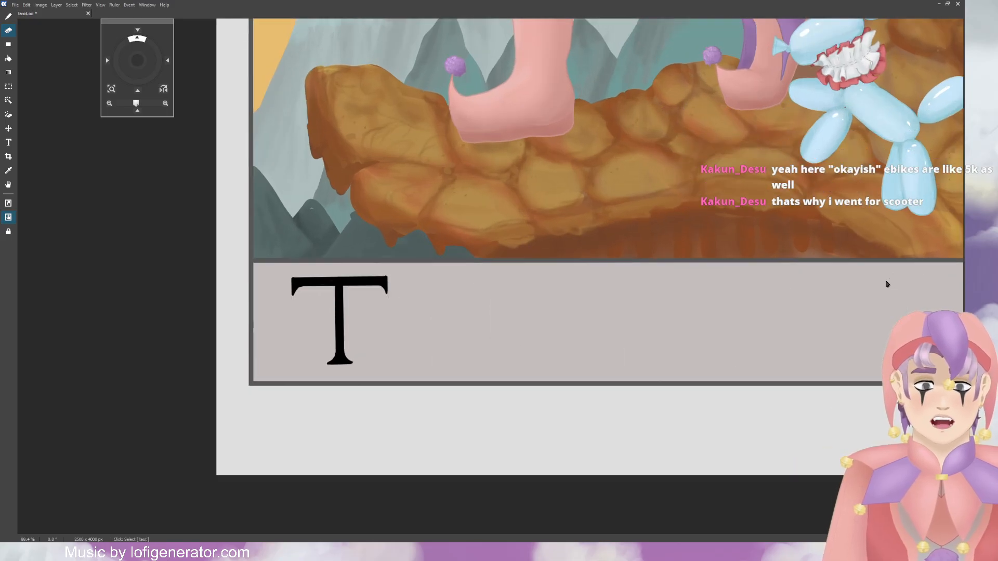
pyautogui.click(886, 281)
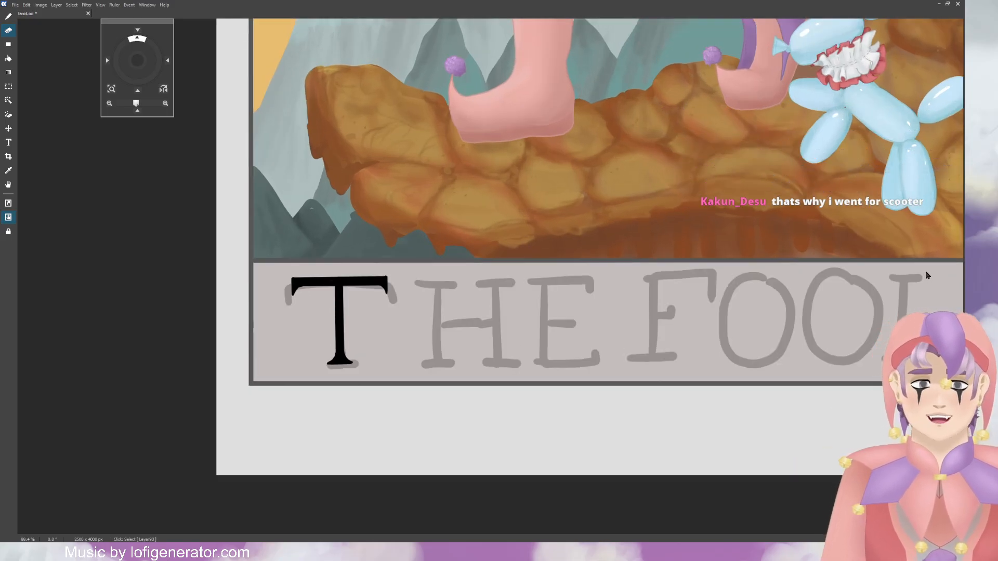
# Step: Draw a black H over the faded sketch with two straight vertical stems and a straight crossbar joining them
pyautogui.scroll(6, 512, 366)
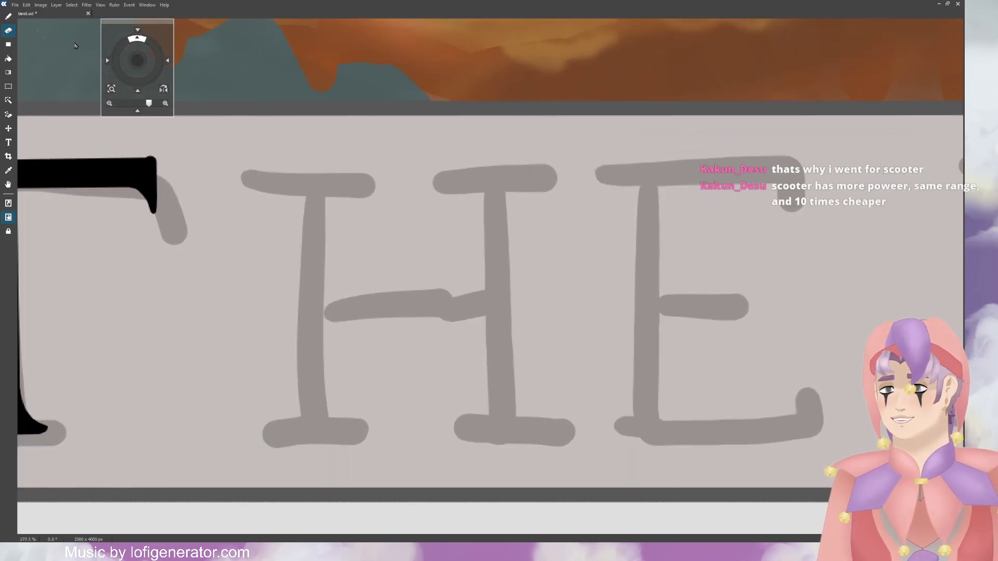
pyautogui.press('b')
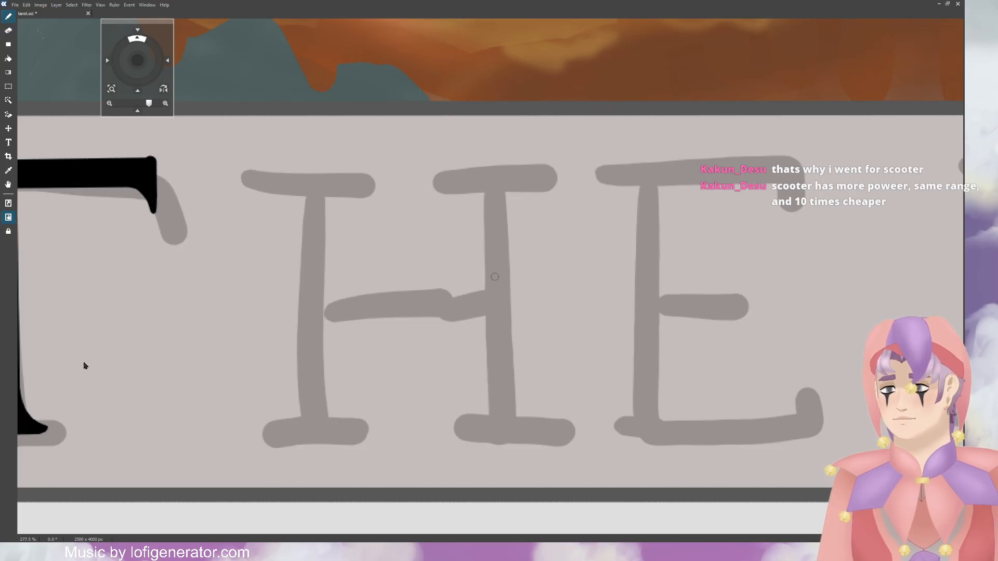
pyautogui.press('[')
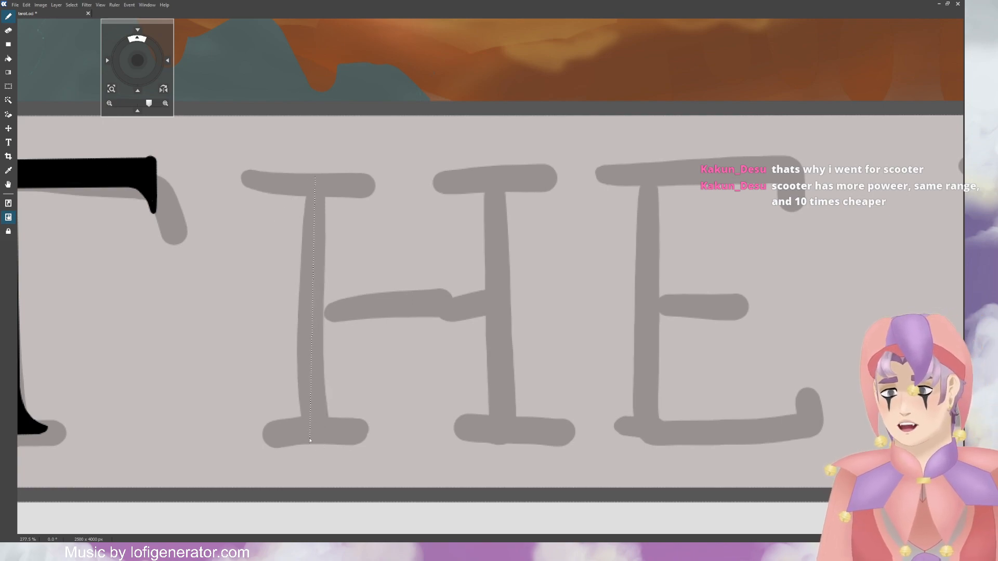
pyautogui.moveTo(311, 436); pyautogui.dragTo(313, 437)
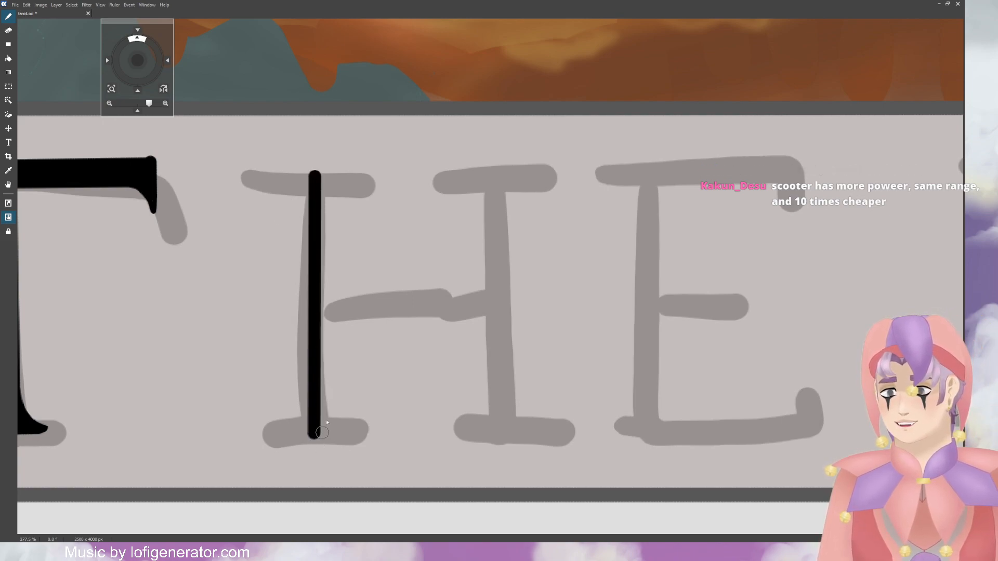
pyautogui.hotkey('ctrl', 'z')
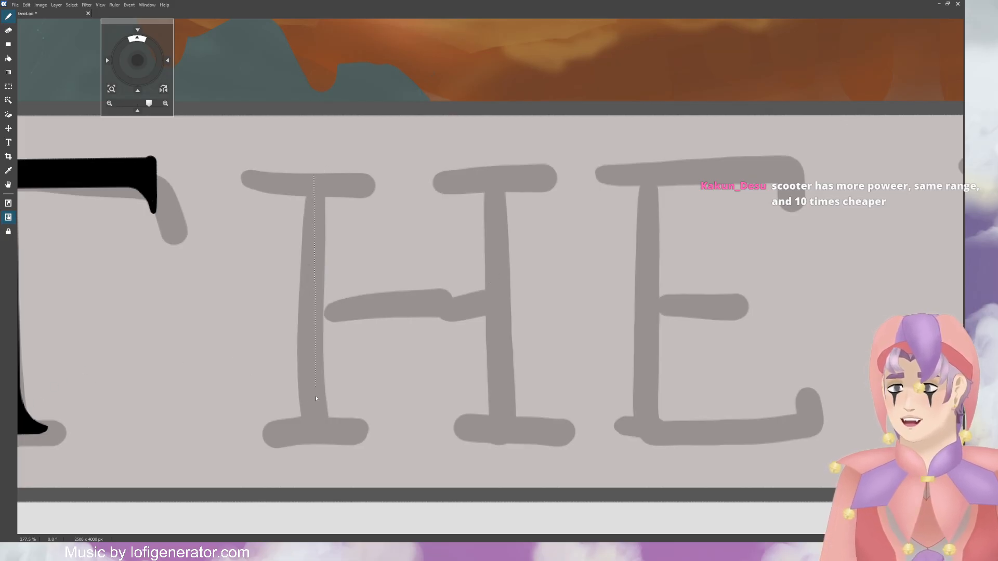
pyautogui.moveTo(316, 440); pyautogui.dragTo(317, 441)
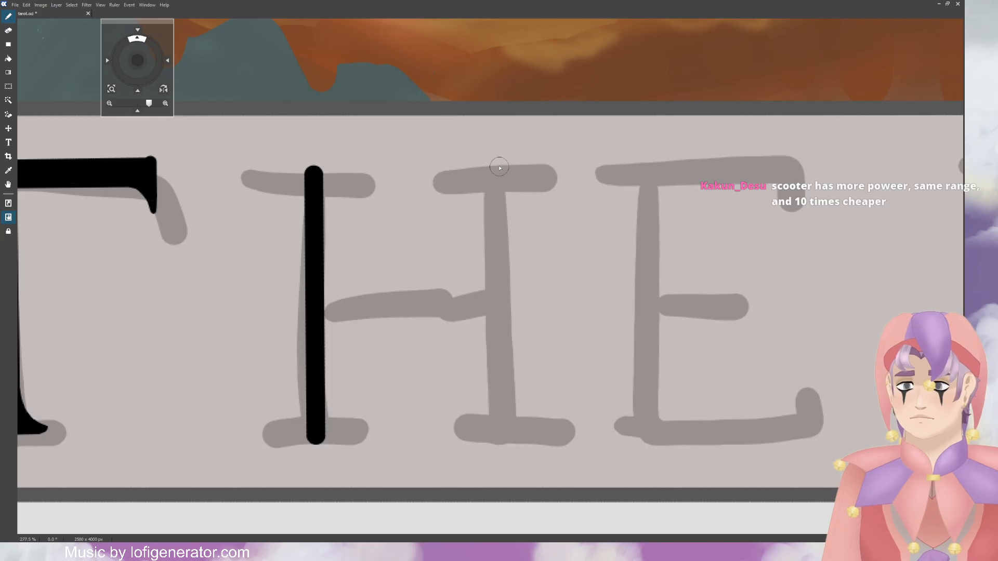
pyautogui.moveTo(500, 167); pyautogui.dragTo(504, 437)
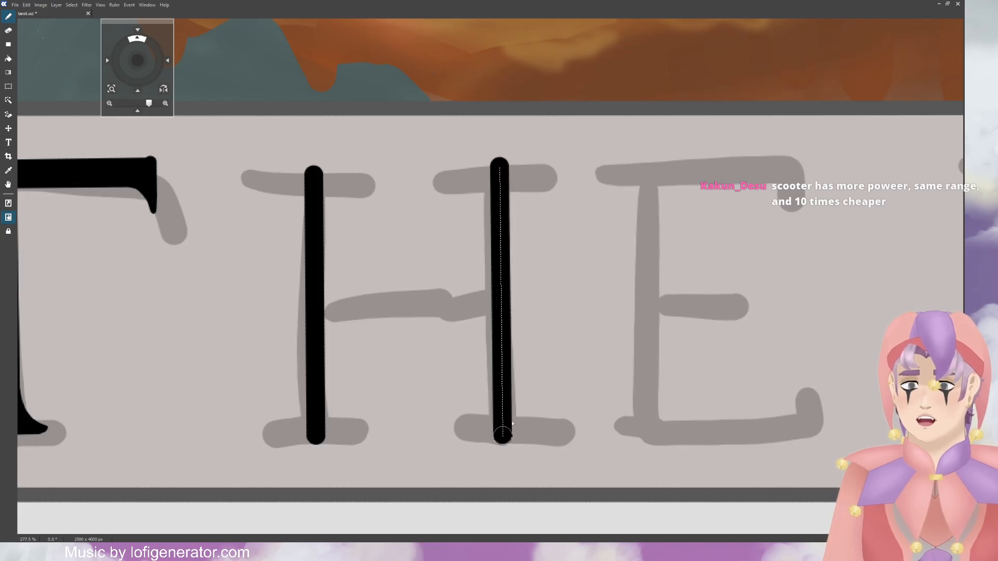
pyautogui.moveTo(317, 304); pyautogui.dragTo(404, 297)
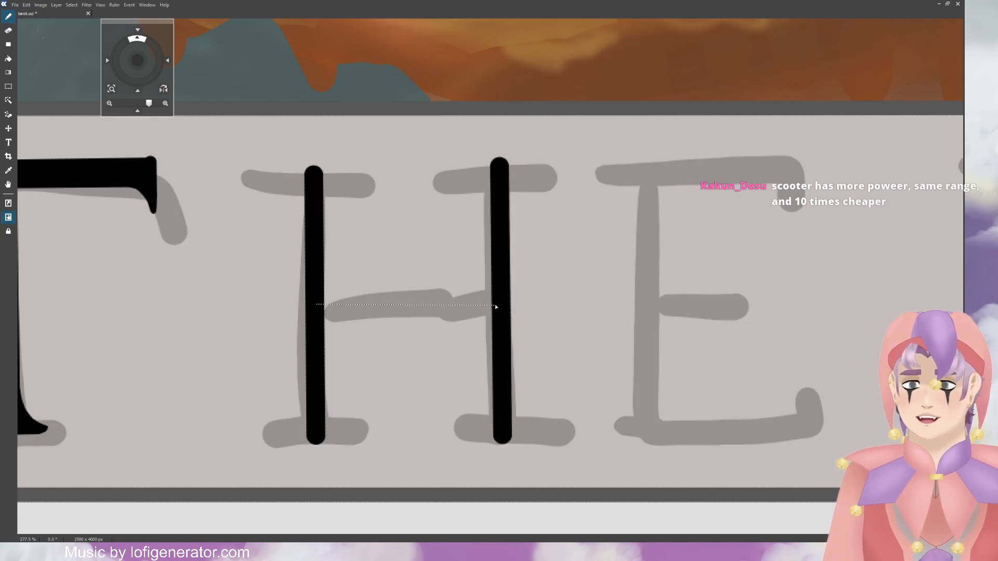
pyautogui.moveTo(497, 307); pyautogui.dragTo(498, 305)
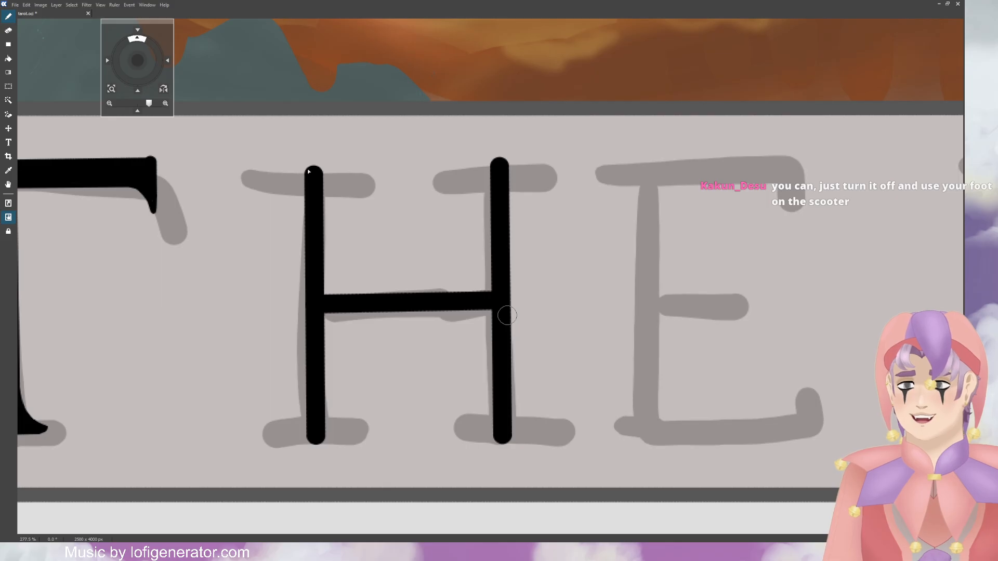
# Step: Add short straight black serifs to the head and foot of both H stems, and erase the stem end below the right foot serif
pyautogui.moveTo(285, 167); pyautogui.dragTo(354, 167)
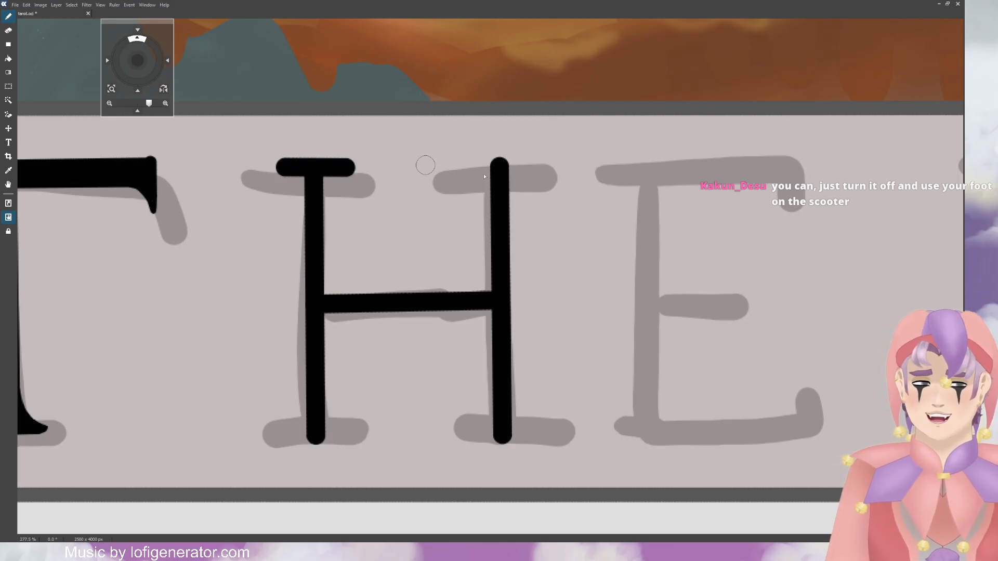
pyautogui.hotkey('ctrl', 'z')
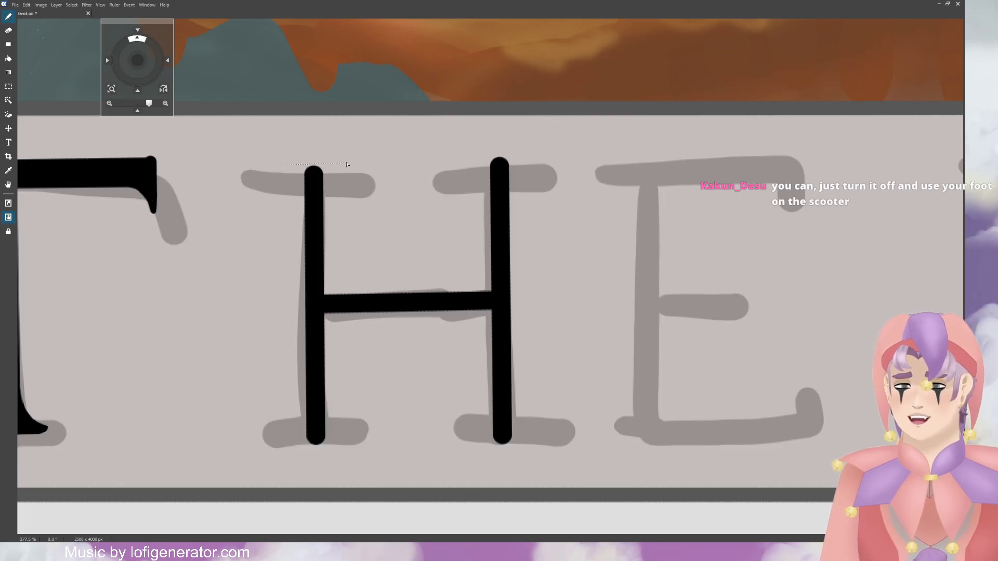
pyautogui.moveTo(355, 166); pyautogui.dragTo(355, 166)
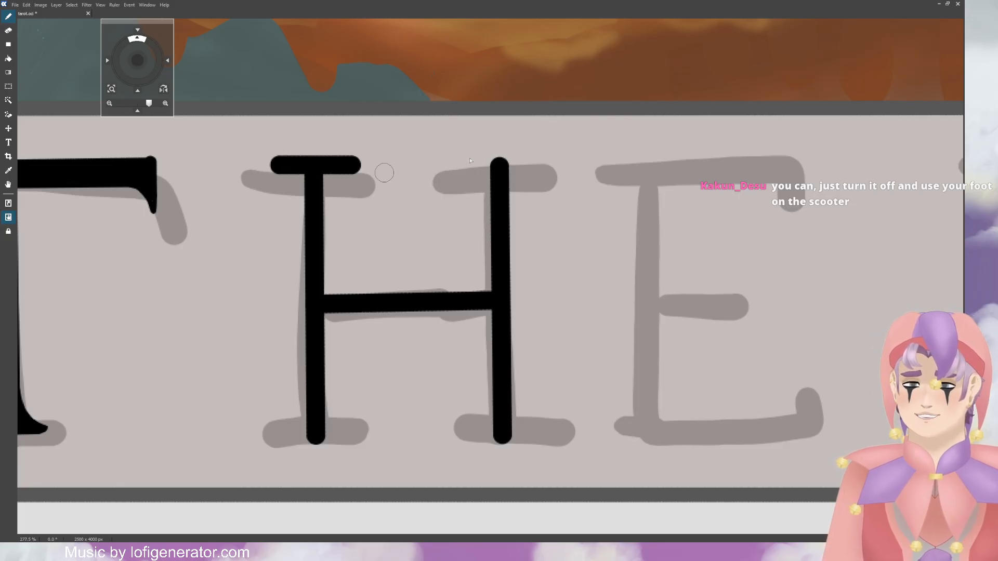
pyautogui.moveTo(467, 161); pyautogui.dragTo(541, 159)
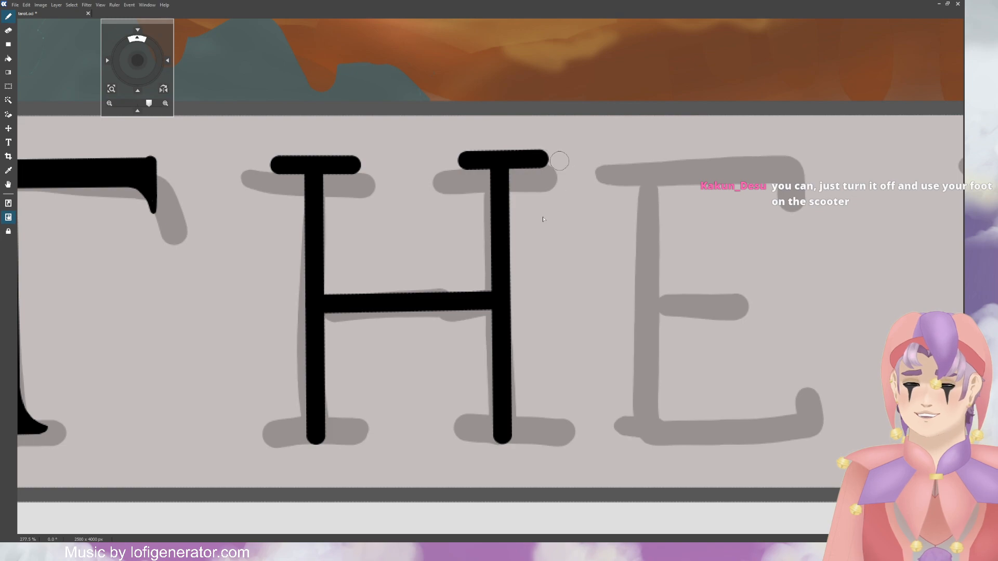
pyautogui.moveTo(279, 438); pyautogui.dragTo(355, 436)
pyautogui.moveTo(470, 433); pyautogui.dragTo(555, 432)
pyautogui.hotkey('ctrl', 'z')
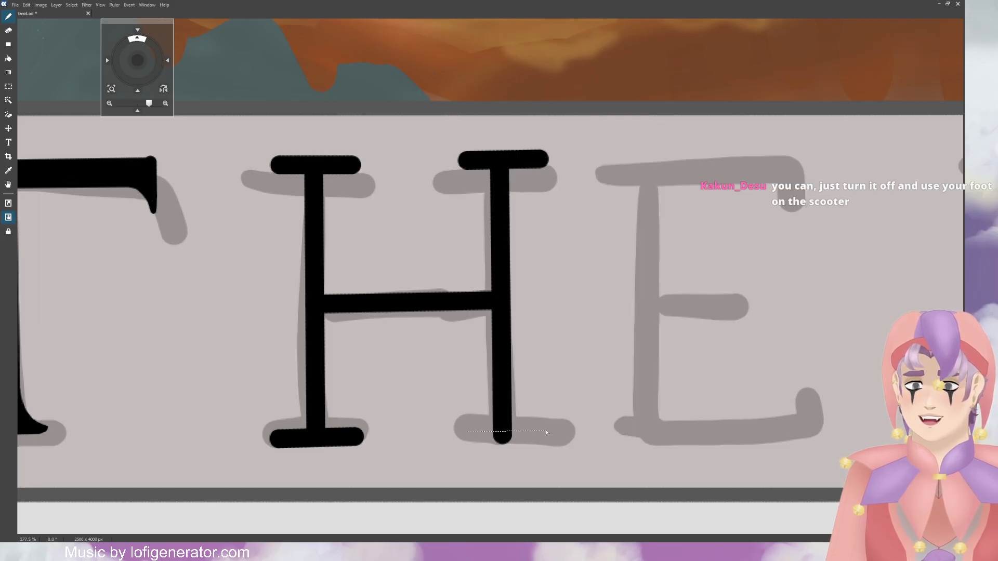
pyautogui.keyDown('shift'); pyautogui.click(545, 432); pyautogui.keyUp('shift')
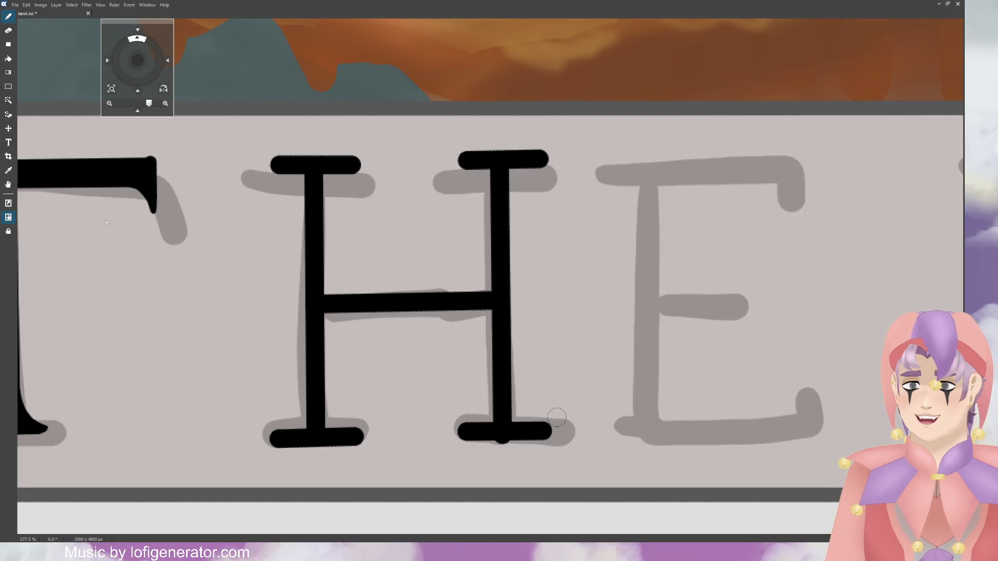
pyautogui.press('e')
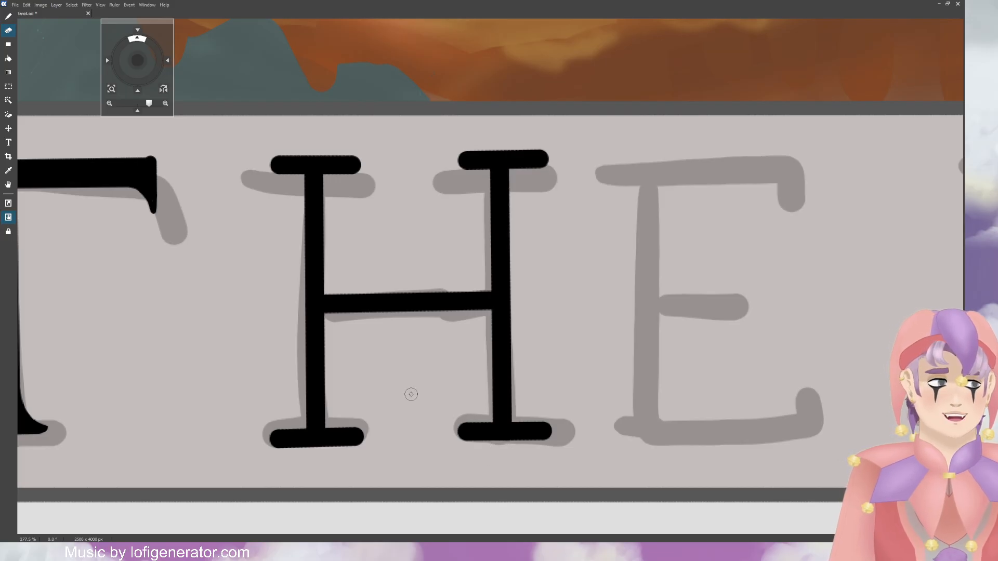
# Step: Paint the H's left head serif wider and add curved black brackets joining both of its sides to the stem
pyautogui.press('b')
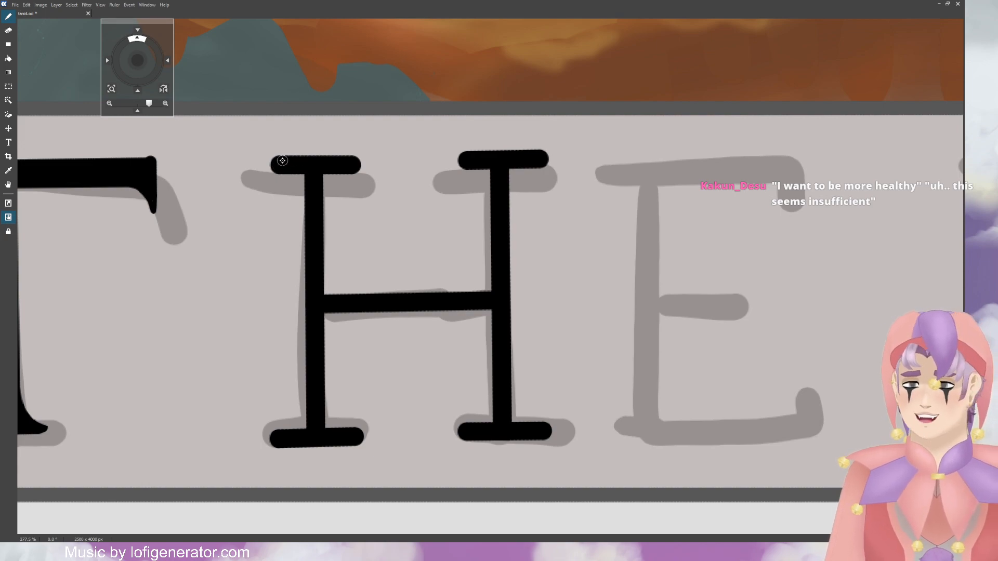
pyautogui.moveTo(273, 162); pyautogui.dragTo(267, 163)
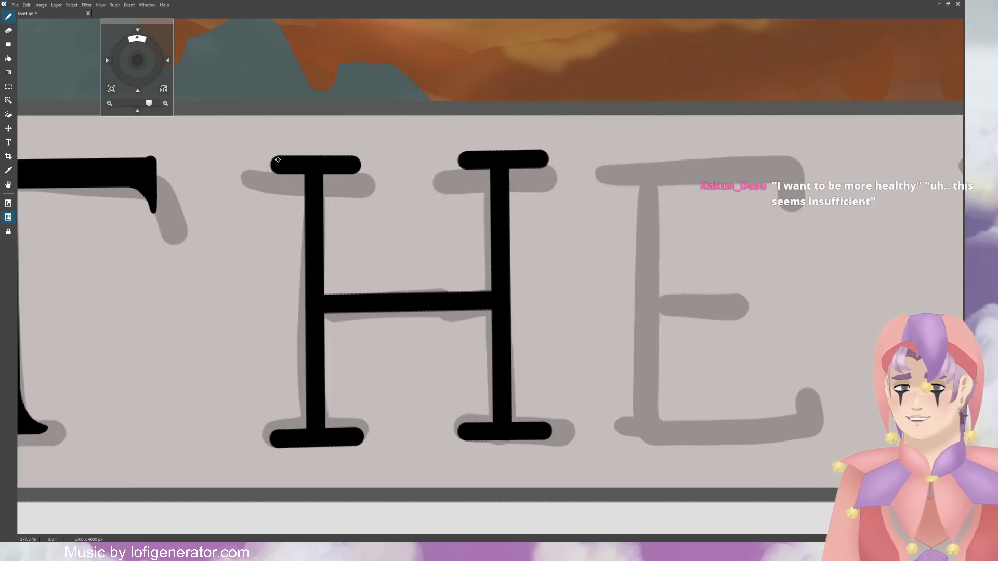
pyautogui.hotkey('ctrl', 'z')
pyautogui.moveTo(265, 162)
pyautogui.mouseDown()
pyautogui.moveTo(294, 183)
pyautogui.moveTo(317, 174)
pyautogui.moveTo(307, 192)
pyautogui.moveTo(265, 165)
pyautogui.moveTo(293, 162)
pyautogui.moveTo(306, 185)
pyautogui.moveTo(361, 161)
pyautogui.moveTo(286, 169)
pyautogui.moveTo(262, 160)
pyautogui.moveTo(304, 177)
pyautogui.mouseUp()
pyautogui.hotkey('ctrl', 'z')
pyautogui.hotkey('ctrl', 'z')
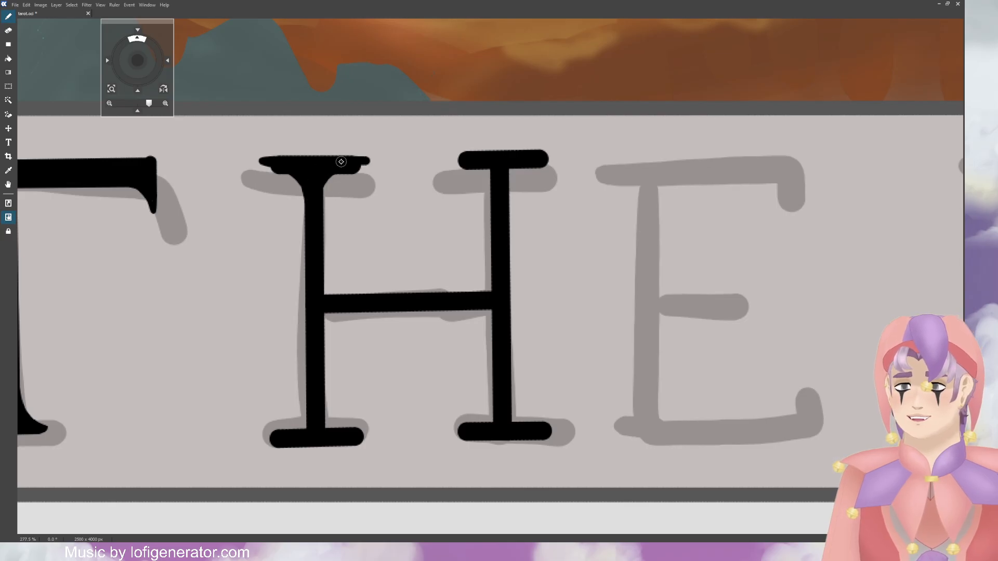
pyautogui.moveTo(311, 189); pyautogui.dragTo(366, 162)
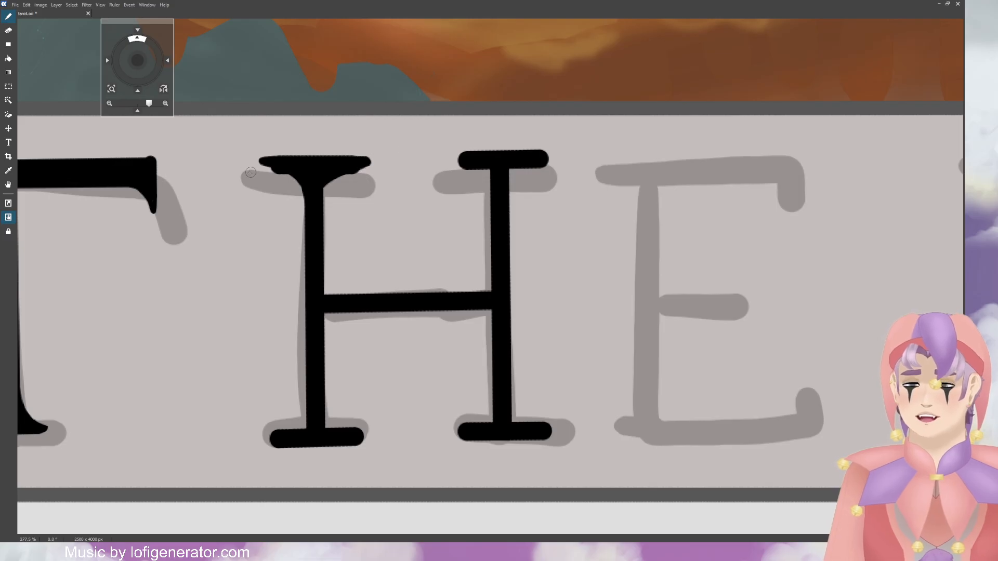
# Step: Fill out the left head serif's right bracket, and erase along its underside and tips for smooth, symmetrical curves
pyautogui.press('e')
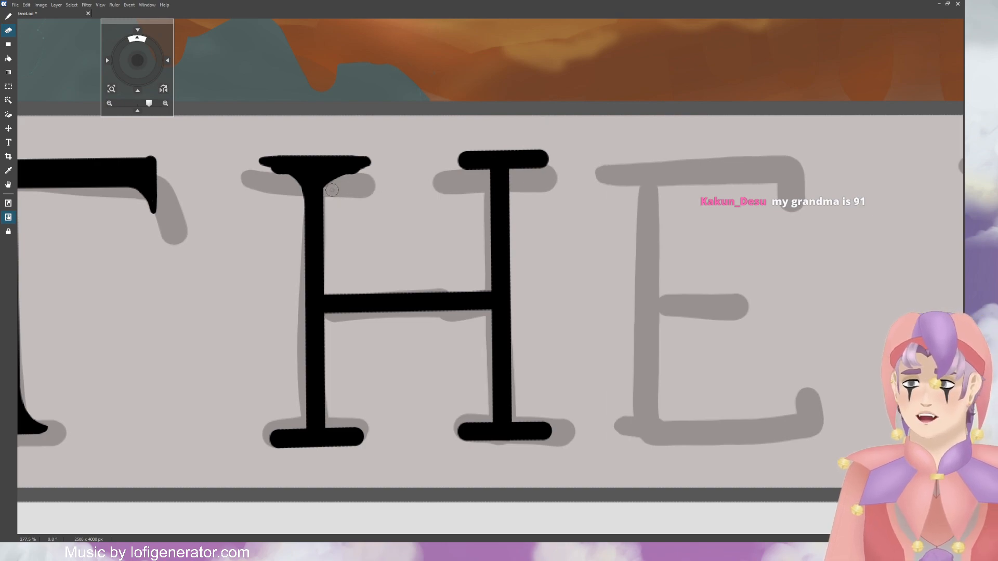
pyautogui.moveTo(331, 190); pyautogui.dragTo(380, 165)
pyautogui.hotkey('ctrl', 'z')
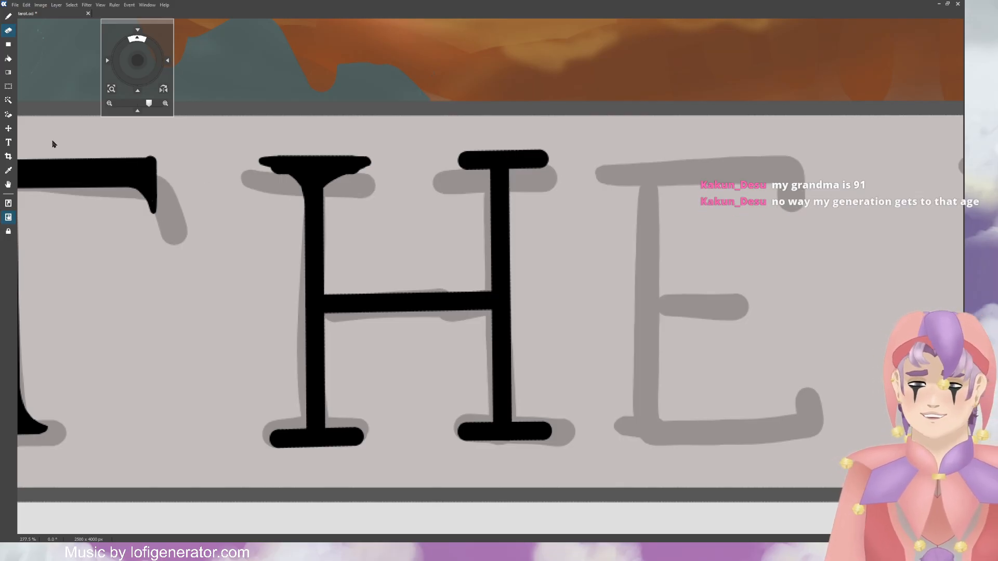
pyautogui.press('b')
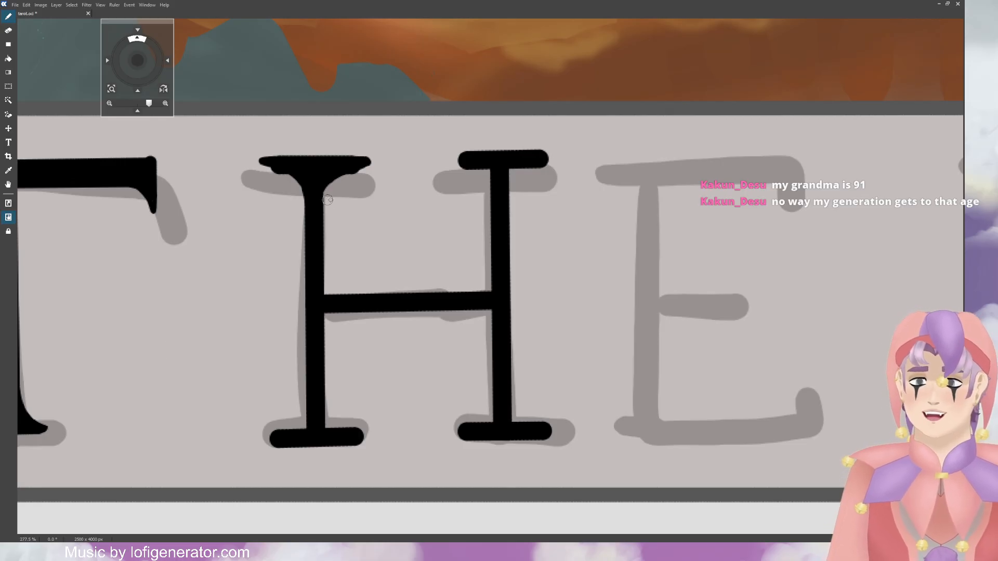
pyautogui.moveTo(318, 196); pyautogui.dragTo(367, 164)
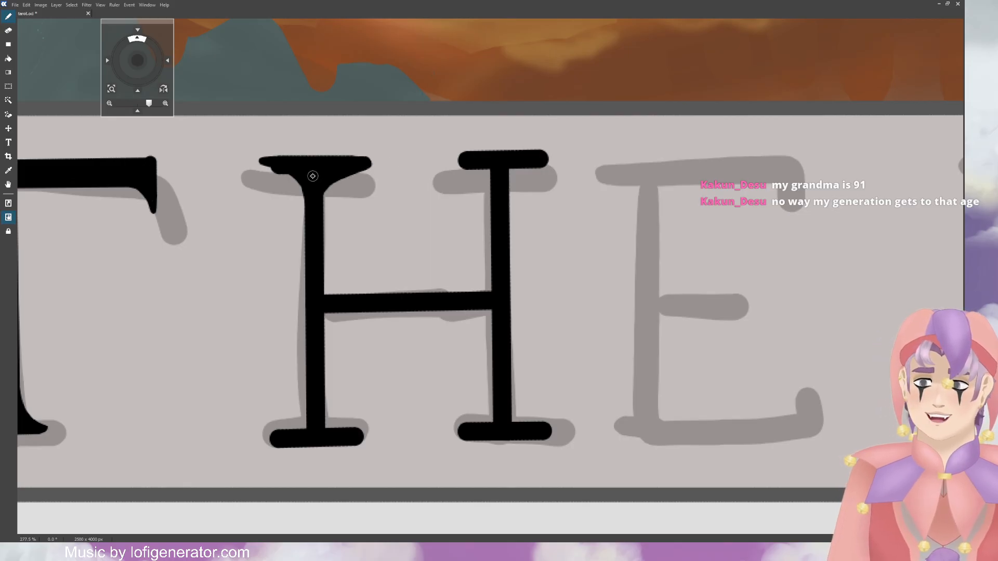
pyautogui.press('e')
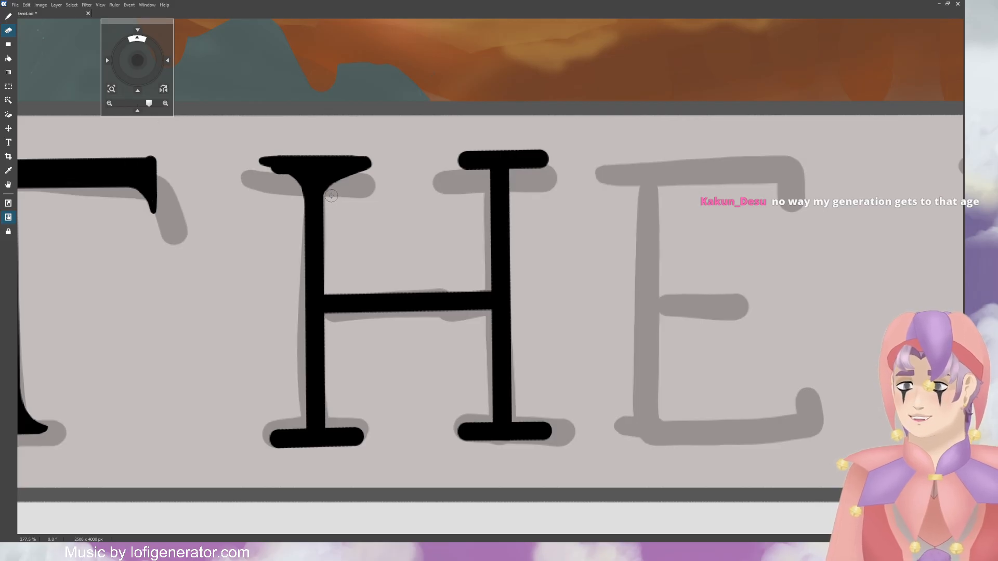
pyautogui.moveTo(340, 184)
pyautogui.mouseDown()
pyautogui.moveTo(371, 167)
pyautogui.moveTo(368, 151)
pyautogui.moveTo(323, 140)
pyautogui.moveTo(268, 150)
pyautogui.moveTo(262, 172)
pyautogui.moveTo(292, 181)
pyautogui.mouseUp()
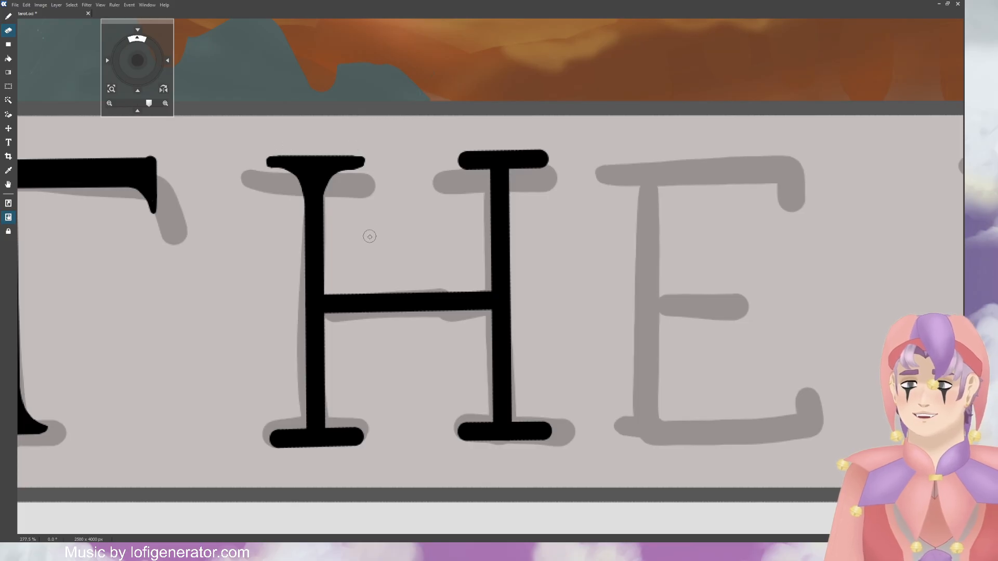
# Step: Erase both ends and the underside of the H's right head serif, leaving it shorter and thinner
pyautogui.moveTo(451, 164); pyautogui.dragTo(480, 168)
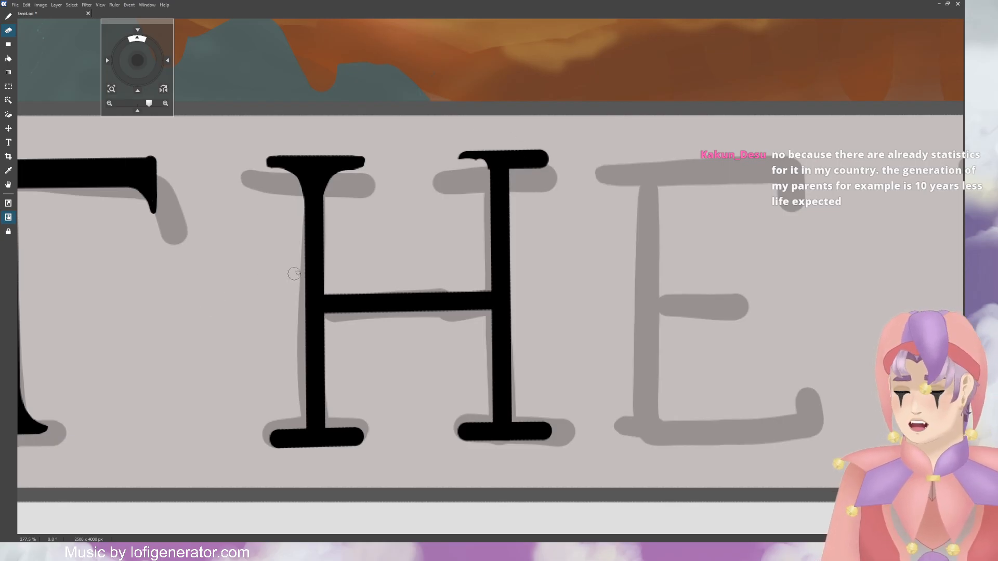
pyautogui.moveTo(464, 144); pyautogui.dragTo(462, 159)
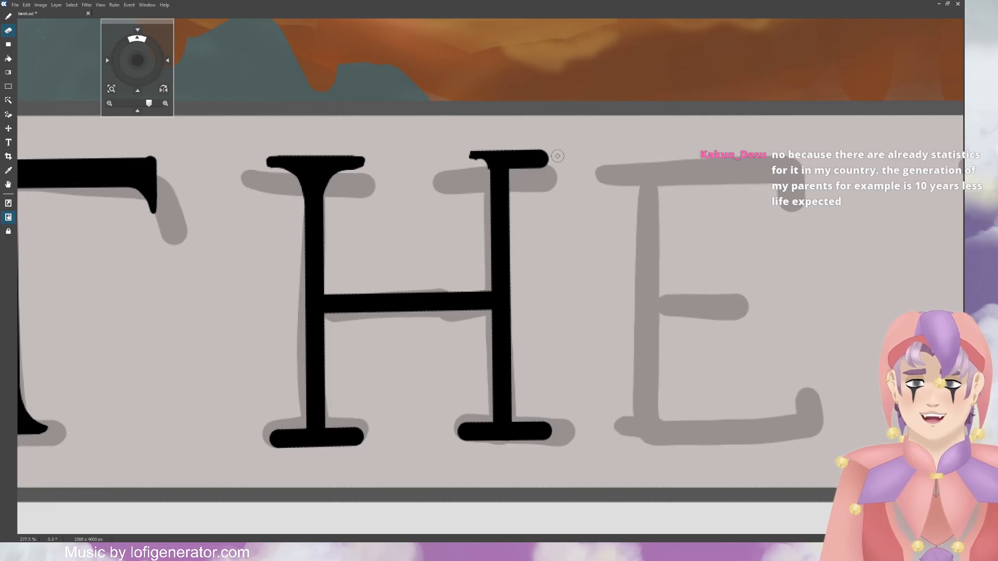
pyautogui.moveTo(553, 151)
pyautogui.mouseDown()
pyautogui.moveTo(544, 180)
pyautogui.moveTo(517, 170)
pyautogui.moveTo(543, 158)
pyautogui.mouseUp()
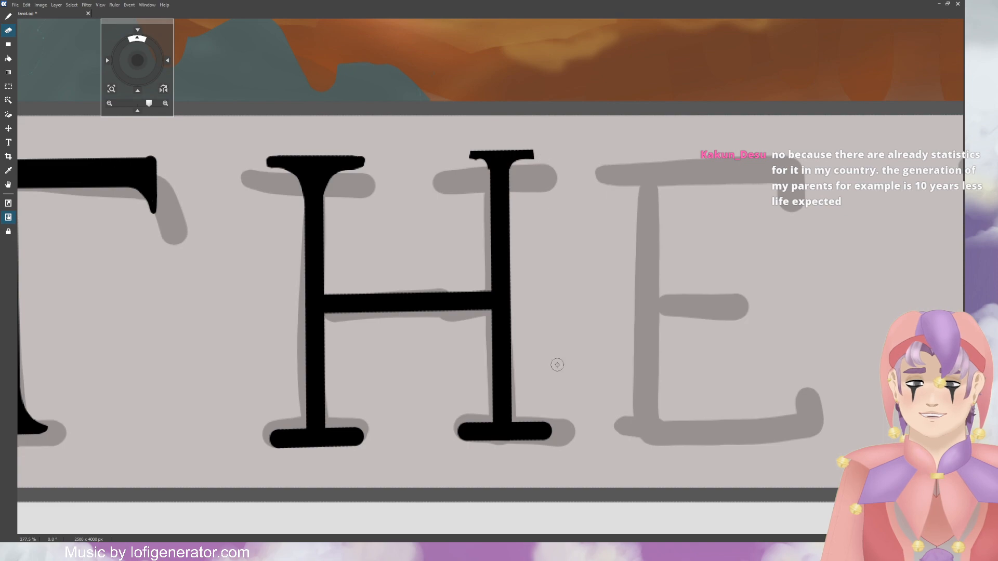
# Step: Erase the rounded ends of both H foot serifs, leaving short square-ended blocks beneath the stems
pyautogui.moveTo(554, 415)
pyautogui.mouseDown()
pyautogui.moveTo(550, 432)
pyautogui.moveTo(539, 415)
pyautogui.mouseUp()
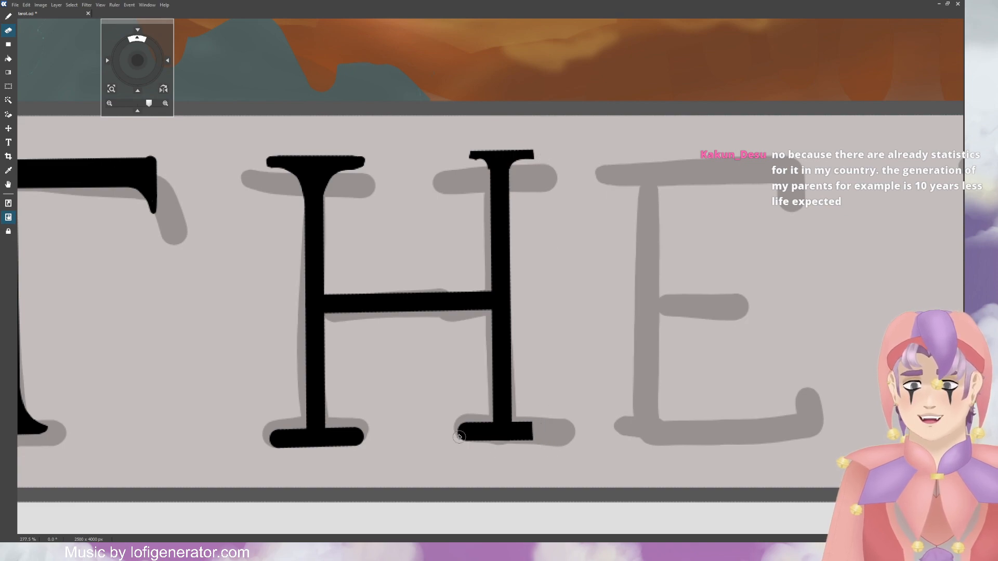
pyautogui.moveTo(459, 437)
pyautogui.mouseDown()
pyautogui.moveTo(467, 444)
pyautogui.moveTo(478, 429)
pyautogui.mouseUp()
pyautogui.moveTo(361, 442)
pyautogui.mouseDown()
pyautogui.moveTo(360, 423)
pyautogui.moveTo(353, 447)
pyautogui.moveTo(344, 436)
pyautogui.mouseUp()
pyautogui.moveTo(273, 416); pyautogui.dragTo(283, 449)
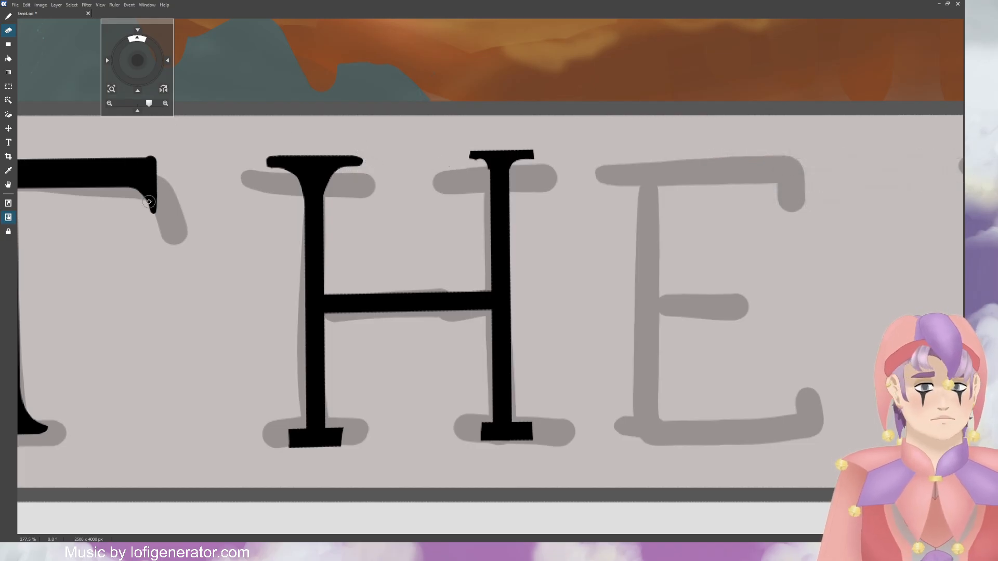
# Step: Outline the H's bracketed left head serif with a freehand selection
pyautogui.scroll(-5, 301, 245)
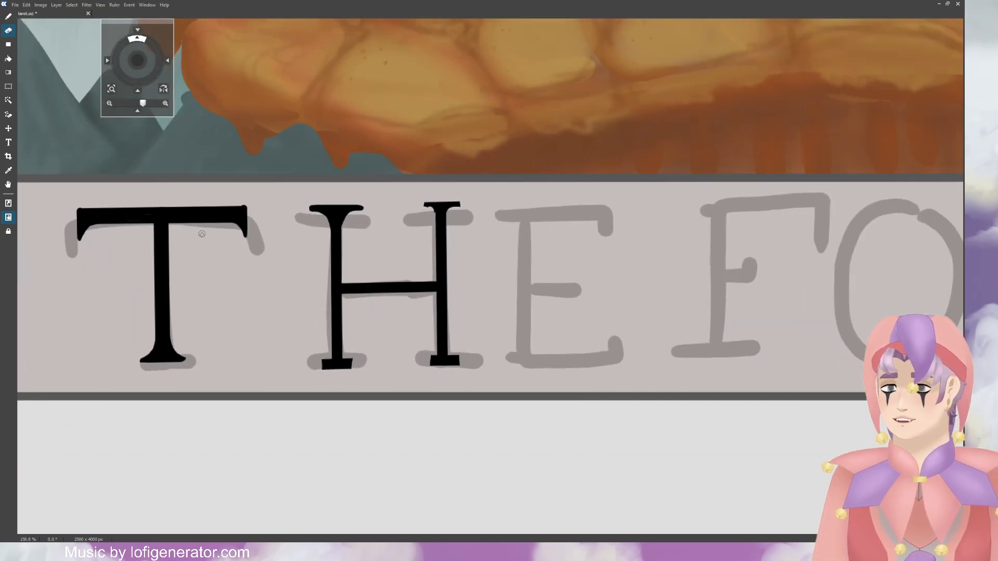
pyautogui.scroll(5, 201, 233)
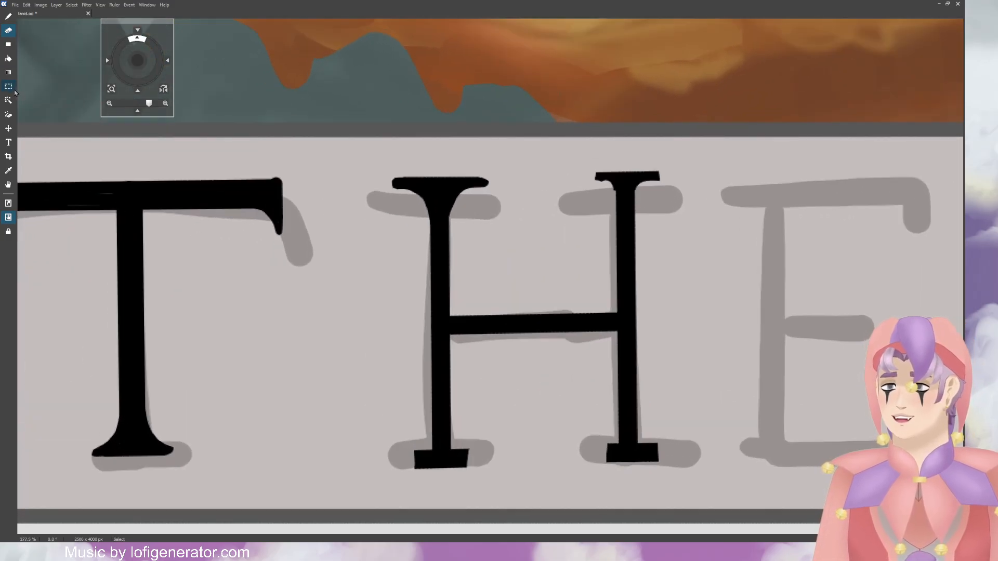
pyautogui.click(12, 88)
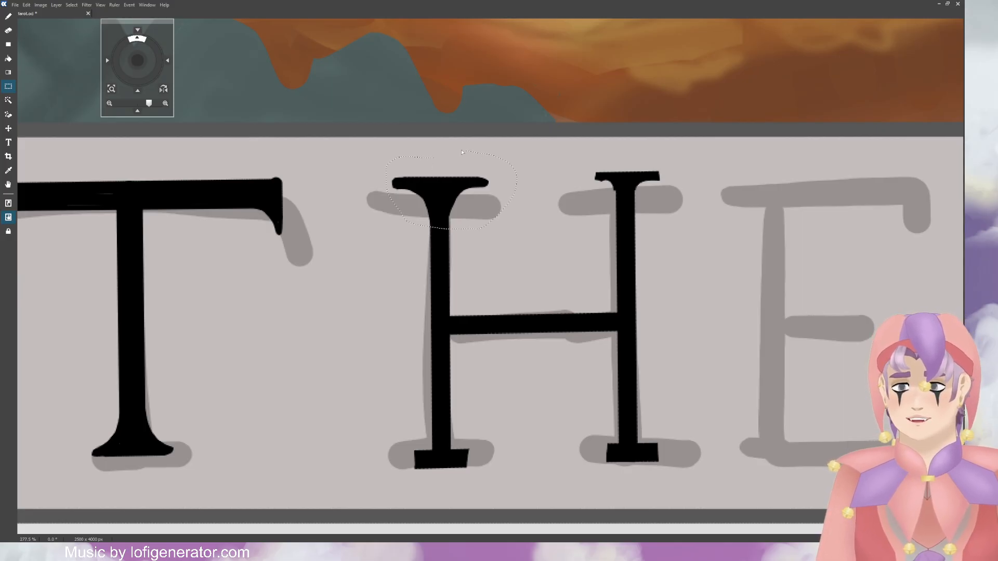
pyautogui.moveTo(462, 152); pyautogui.dragTo(439, 156)
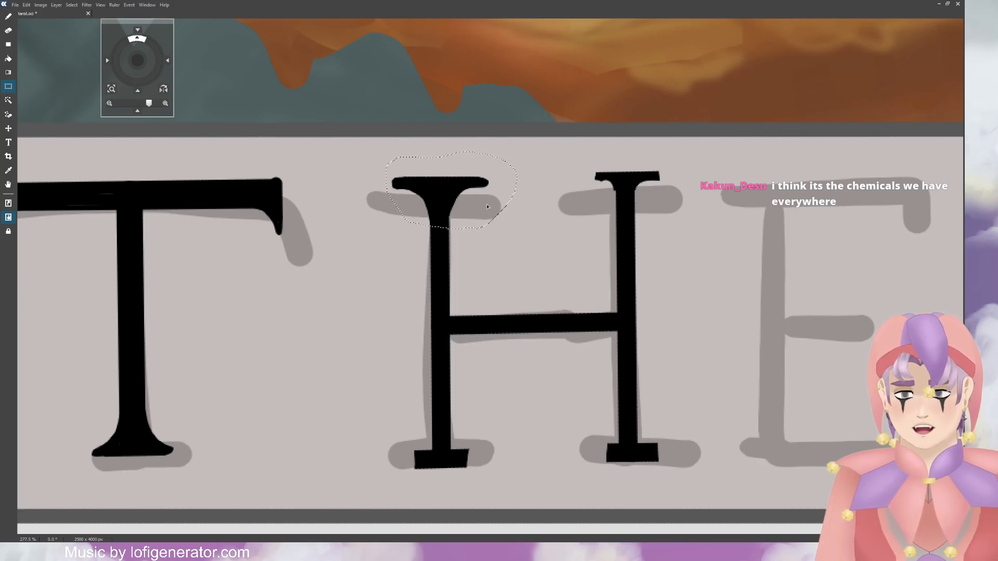
# Step: Try to place a copy of the selected head serif slightly above the top of the H's right stem
pyautogui.click(8, 129)
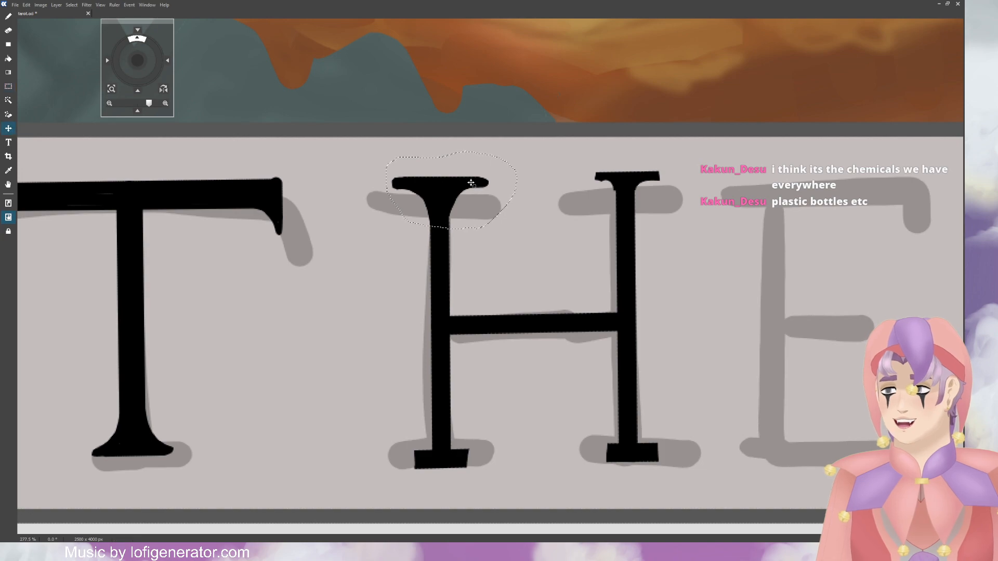
pyautogui.moveTo(470, 183)
pyautogui.mouseDown()
pyautogui.moveTo(649, 183)
pyautogui.moveTo(640, 180)
pyautogui.mouseUp()
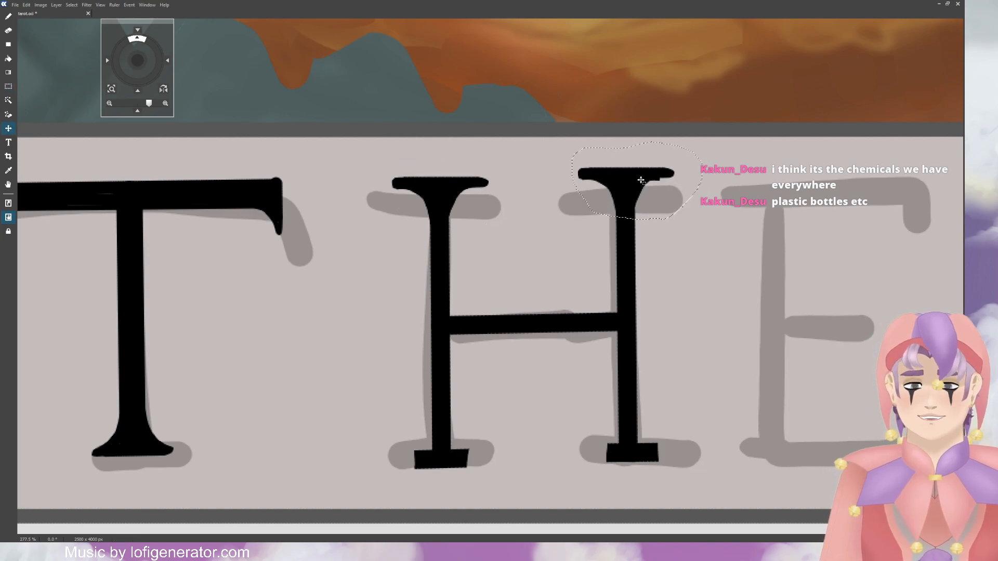
pyautogui.click(9, 86)
pyautogui.click(483, 273)
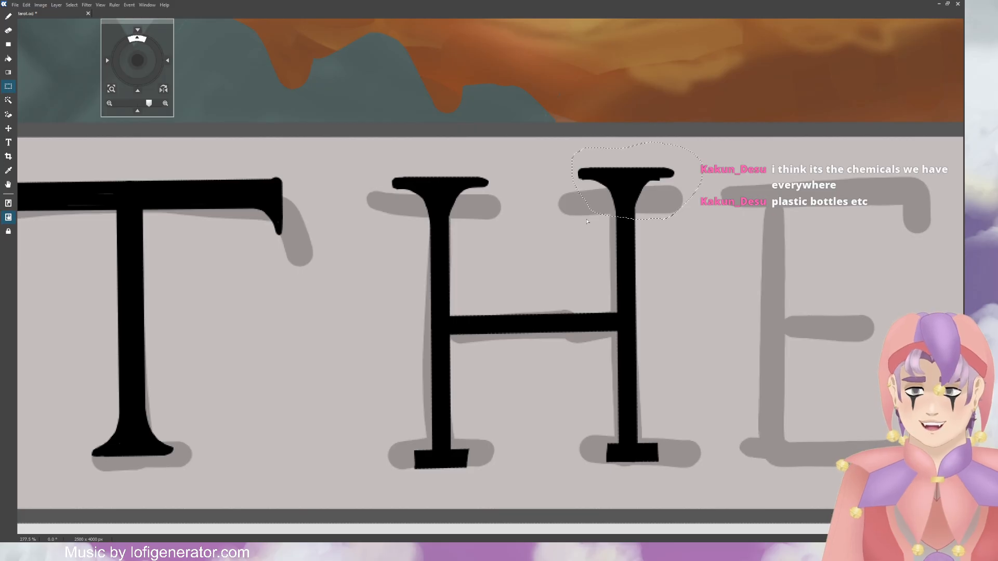
pyautogui.hotkey('ctrl', 'z')
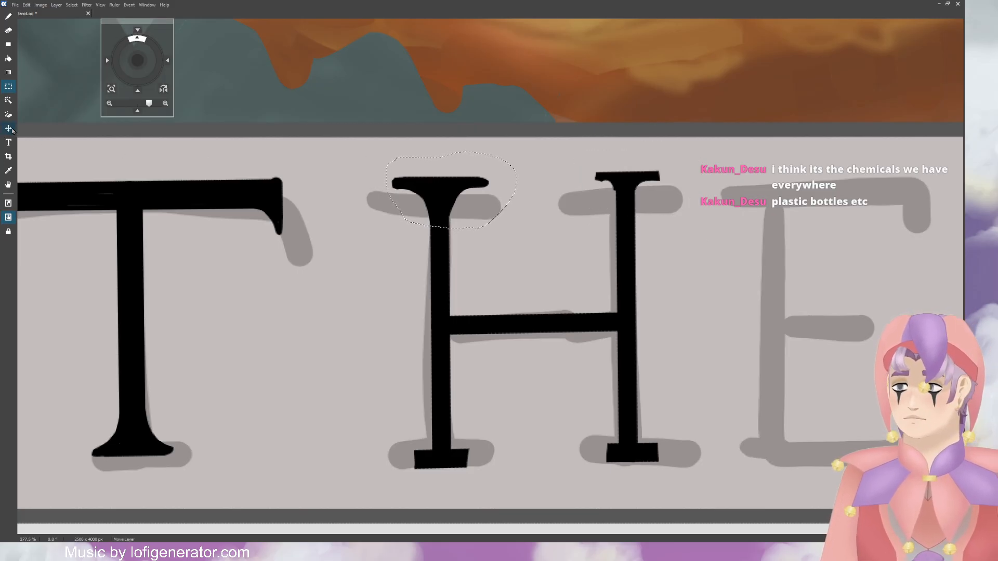
# Step: Place a copy of the selected left head serif over the head of the H's right stem, and clear the selection
pyautogui.click(9, 128)
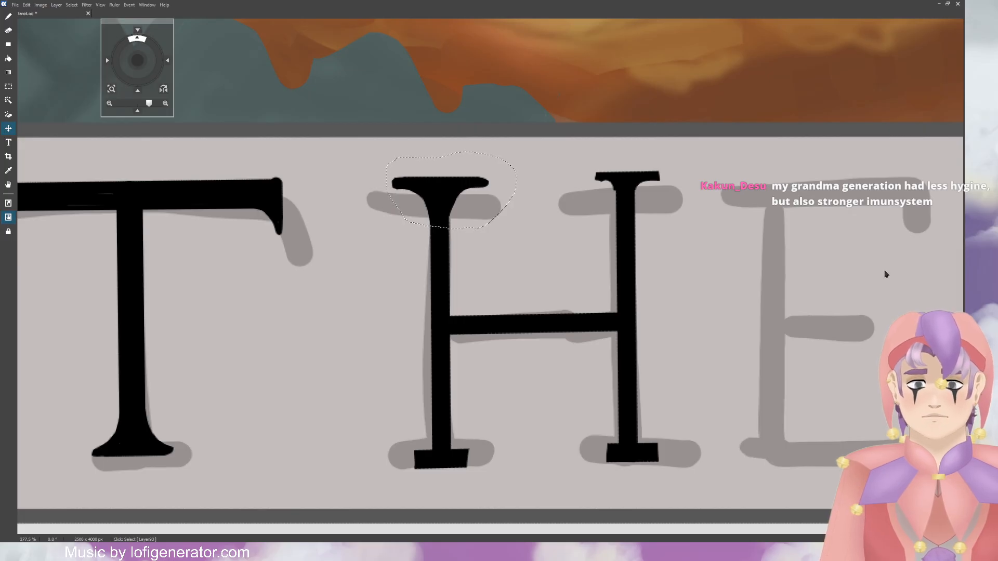
pyautogui.press('Delete')
pyautogui.hotkey('ctrl', 'z')
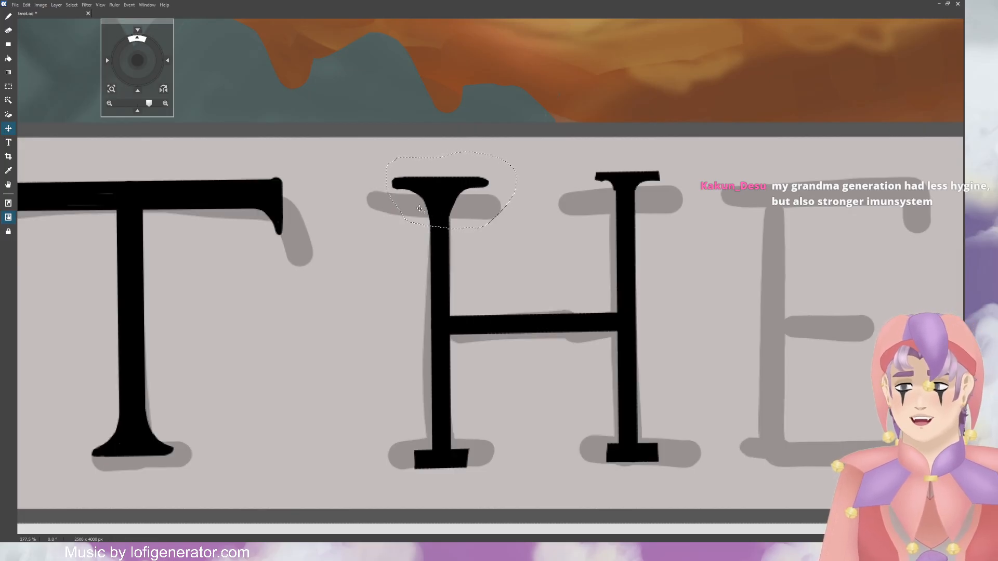
pyautogui.moveTo(454, 204); pyautogui.dragTo(620, 198)
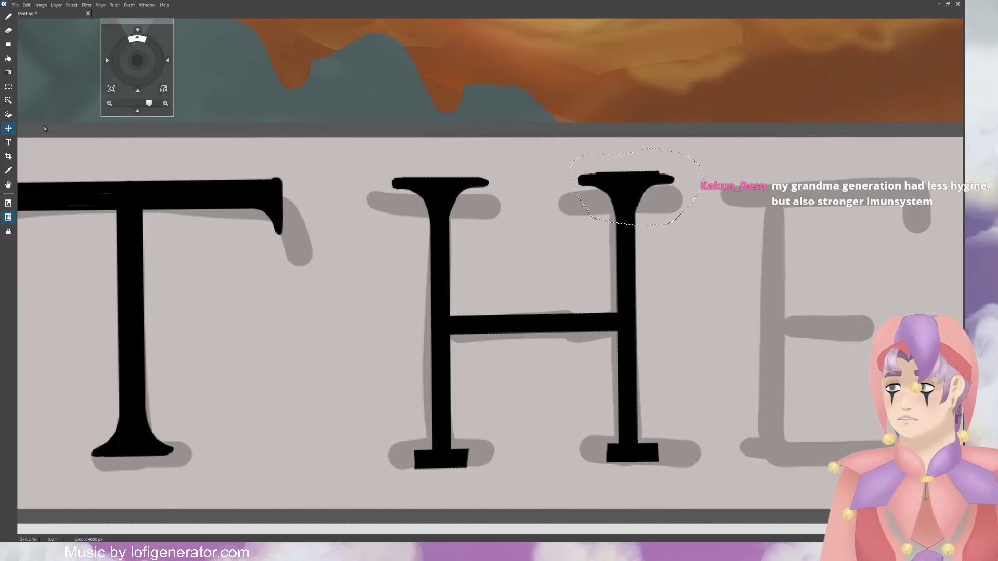
pyautogui.click(11, 89)
pyautogui.click(257, 164)
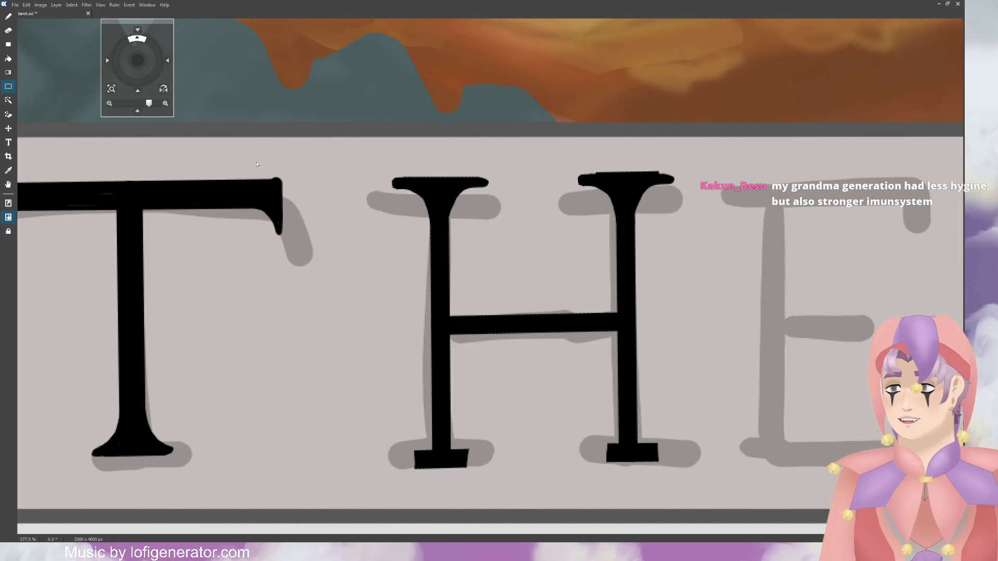
# Step: Erase the sliver of the old serif protruding above the copied serif on the H's right stem
pyautogui.press('b')
pyautogui.press('e')
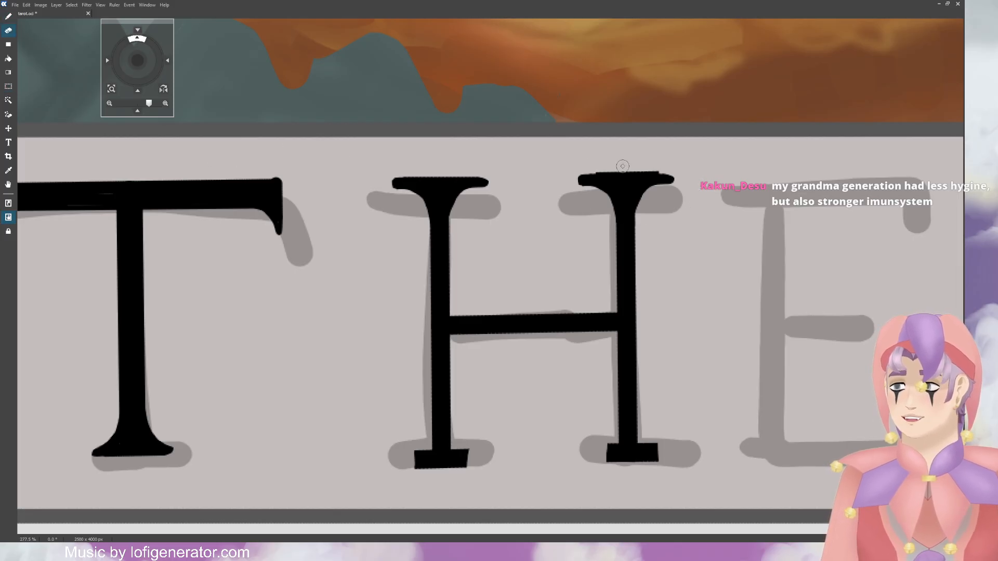
pyautogui.moveTo(605, 172); pyautogui.dragTo(621, 169)
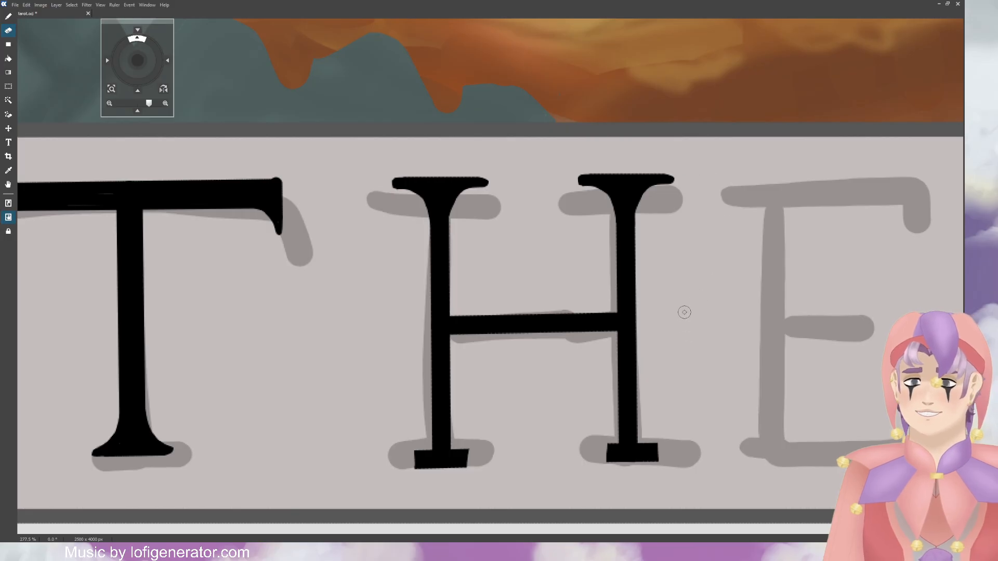
# Step: Outline both bracketed head serifs of the H with one freehand selection
pyautogui.scroll(-2, 684, 312)
pyautogui.scroll(2, 684, 312)
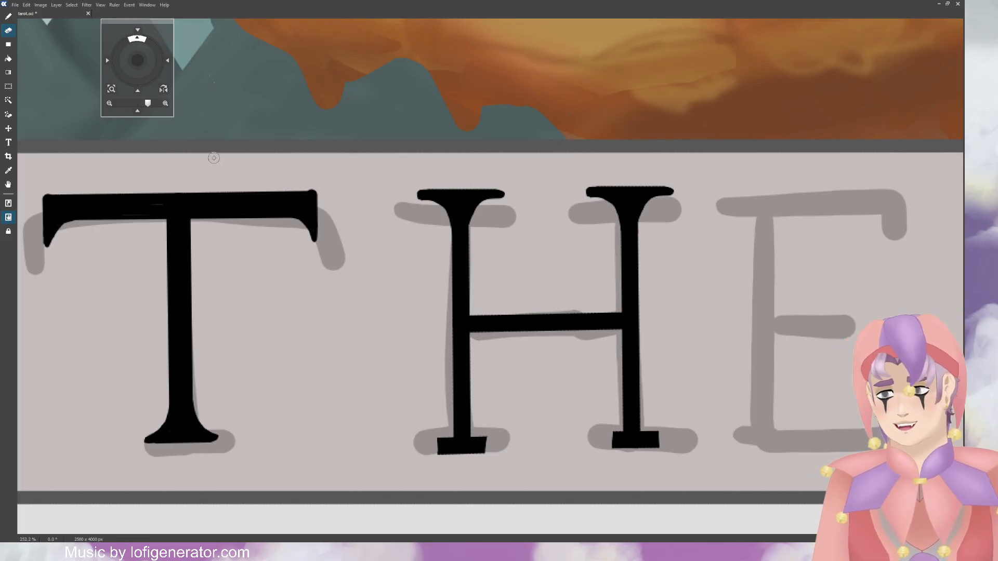
pyautogui.click(9, 87)
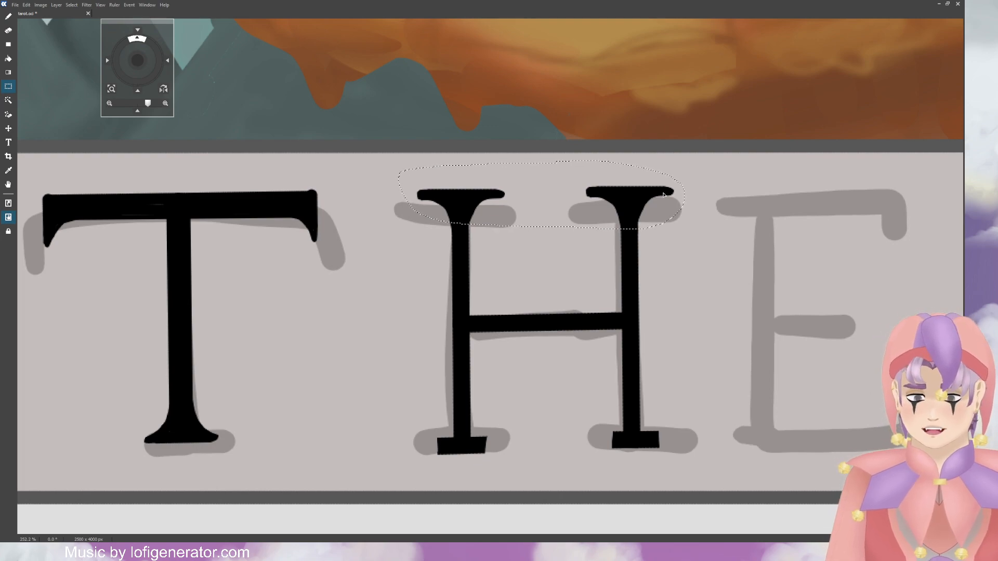
# Step: Try moving both selected head serifs down to the crossbar and deleting them, undoing each change
pyautogui.click(8, 128)
pyautogui.moveTo(568, 198); pyautogui.dragTo(571, 301)
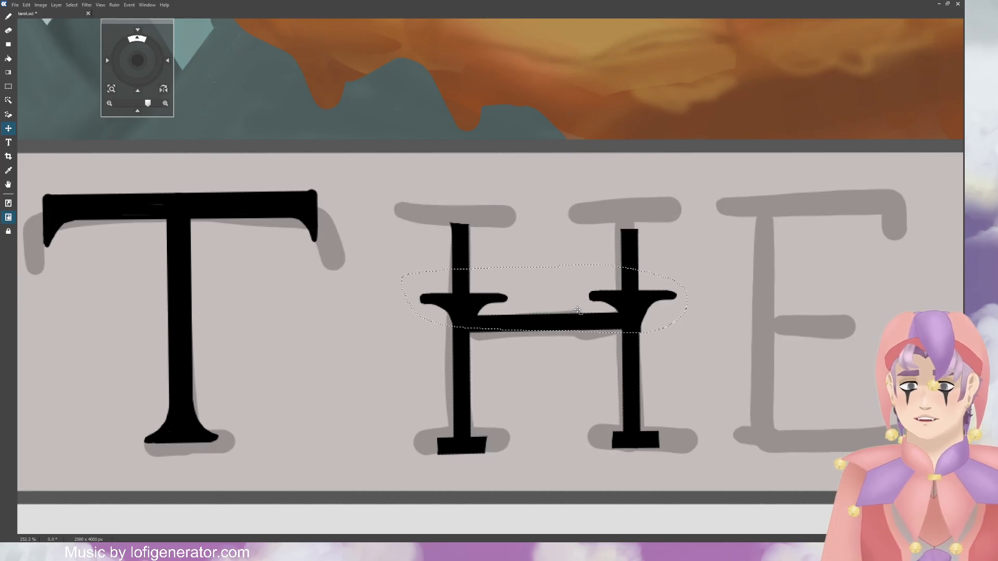
pyautogui.hotkey('ctrl', 'z')
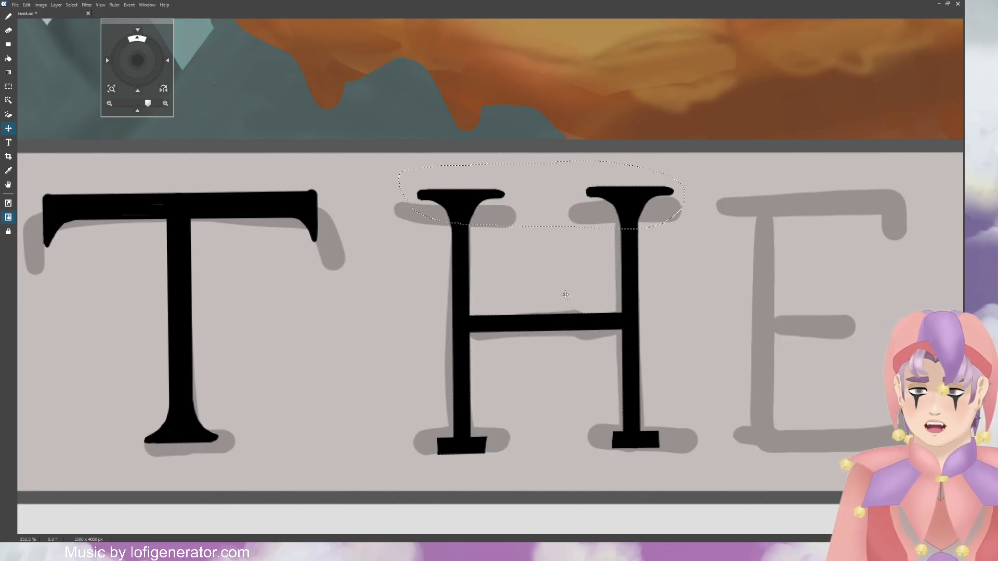
pyautogui.press('Delete')
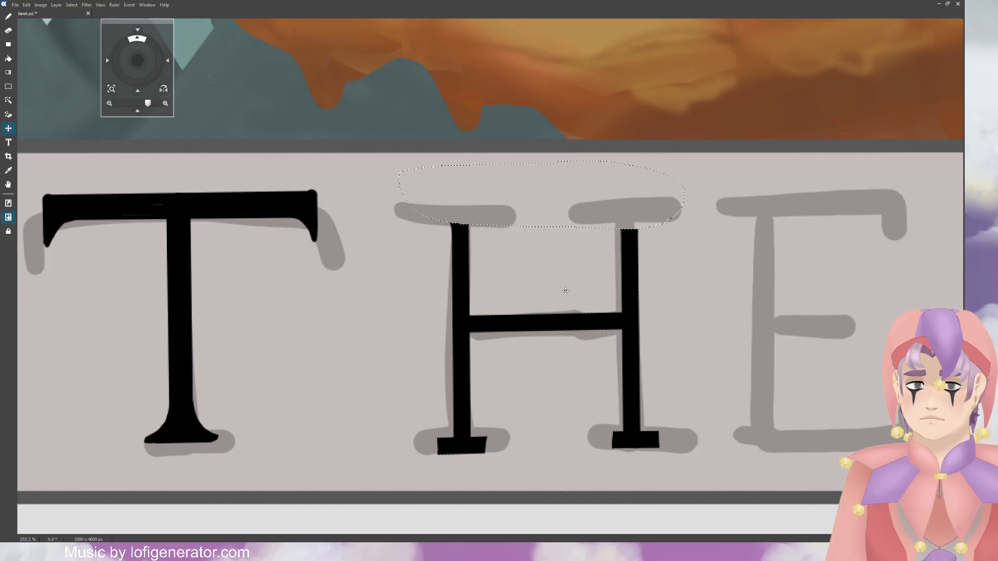
pyautogui.hotkey('ctrl', 'z')
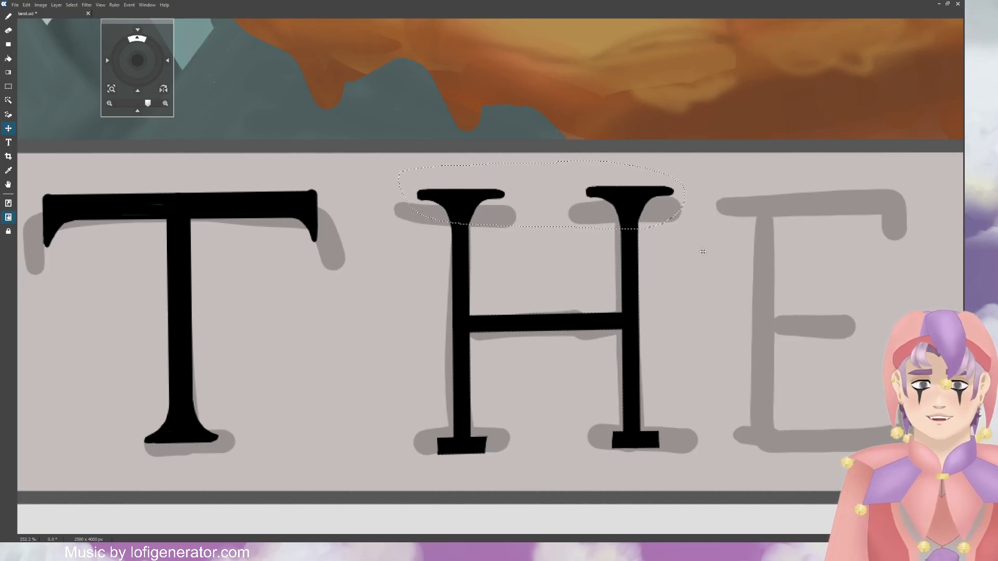
# Step: Copy the selected pair of H head serifs down to just above the crossbar and flip the copy vertically
pyautogui.click(887, 290)
pyautogui.click(887, 291)
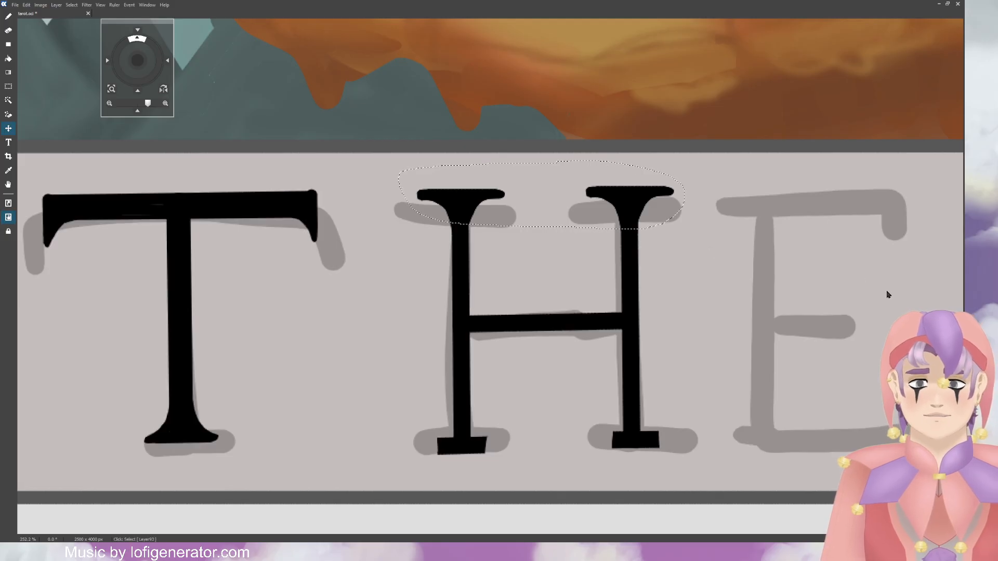
pyautogui.click(885, 285)
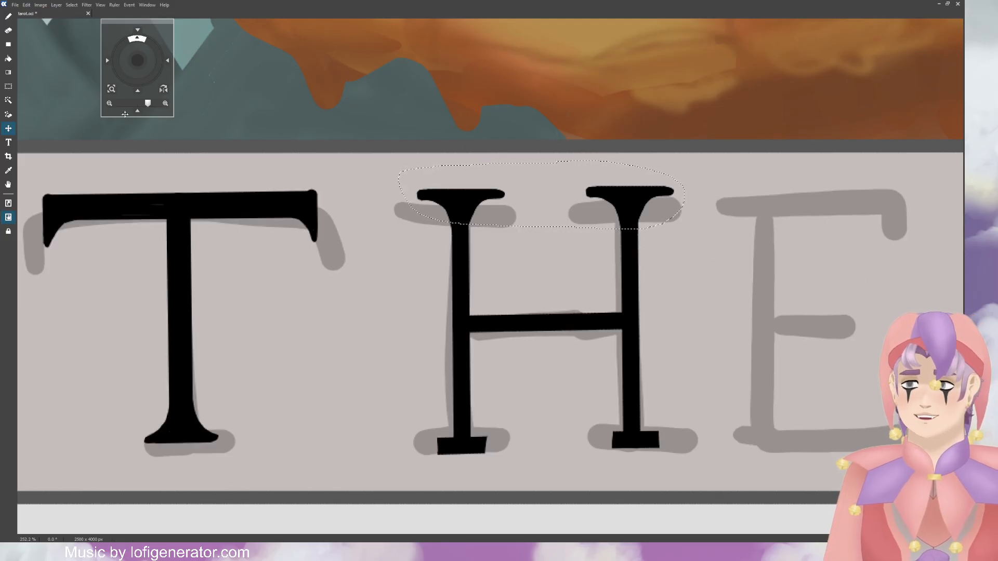
pyautogui.moveTo(535, 211); pyautogui.dragTo(545, 299)
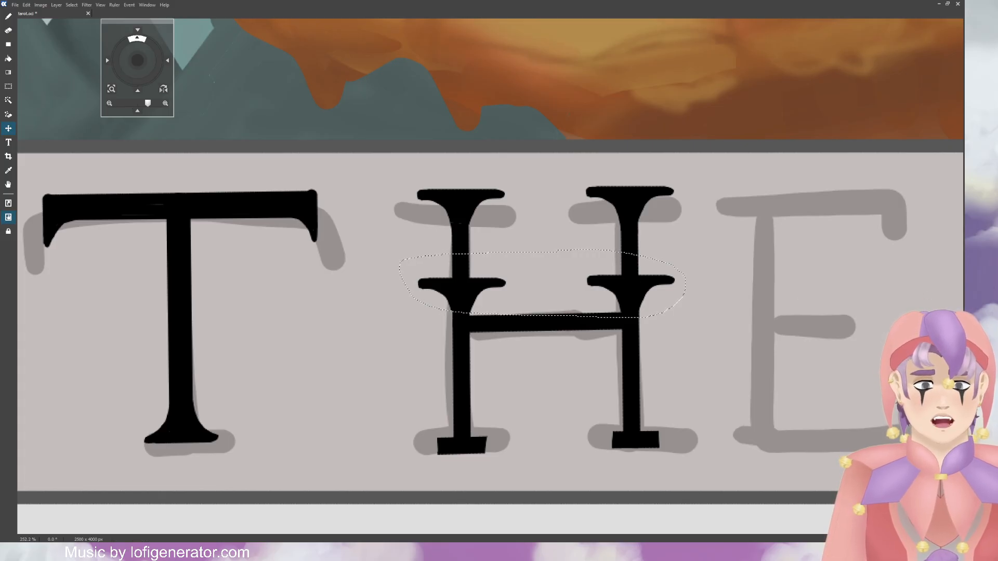
pyautogui.click(856, 443)
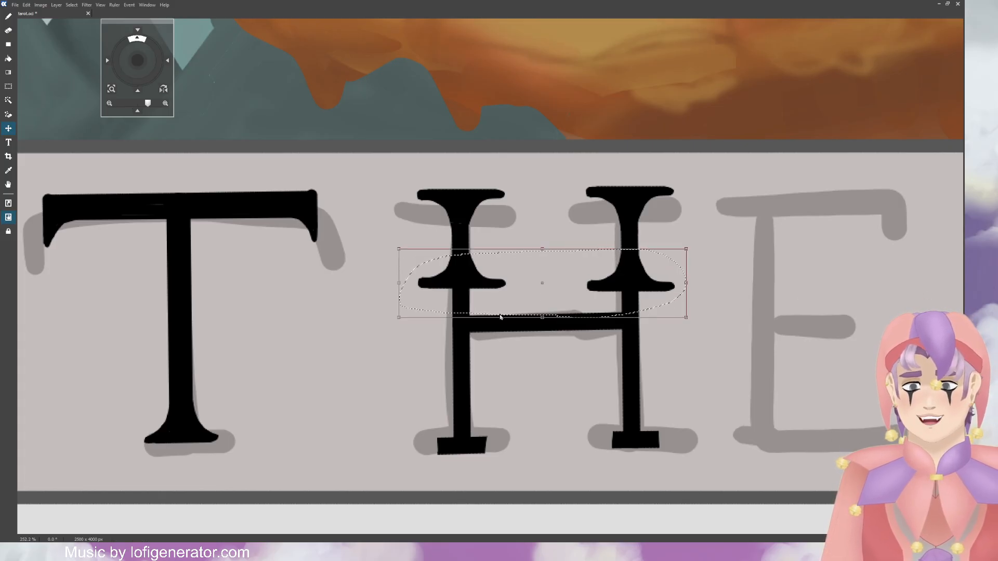
pyautogui.press('Return')
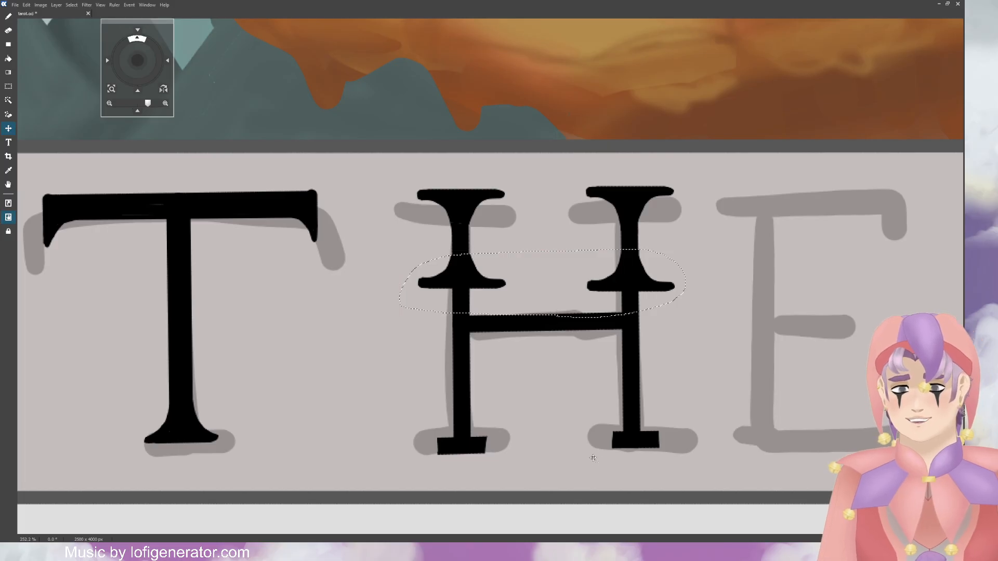
# Step: Move the flipped serifs onto the feet of the H, clear the selection, and nudge them slightly upward
pyautogui.moveTo(613, 280); pyautogui.dragTo(613, 438)
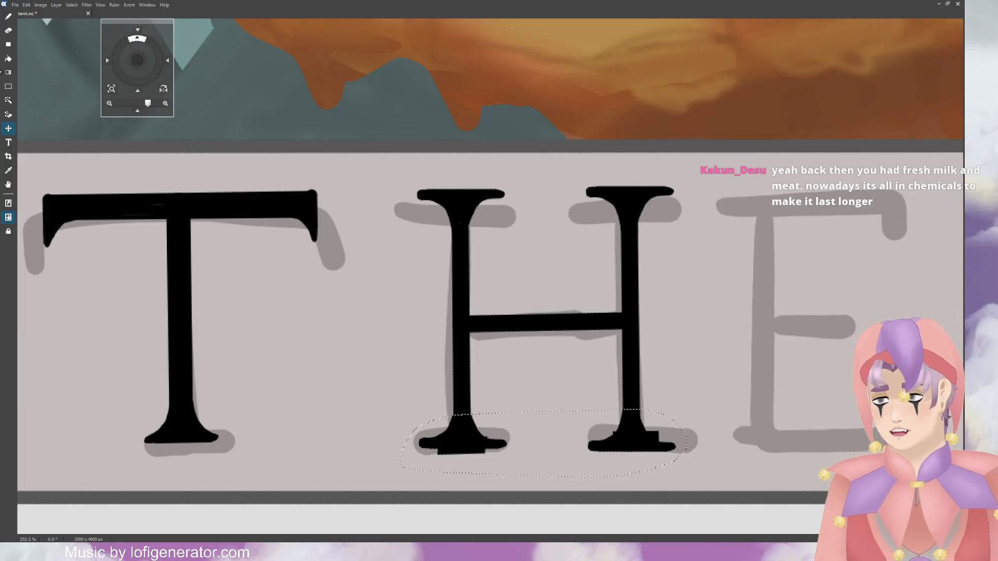
pyautogui.click(9, 87)
pyautogui.hotkey('ctrl', 'shift', 'a')
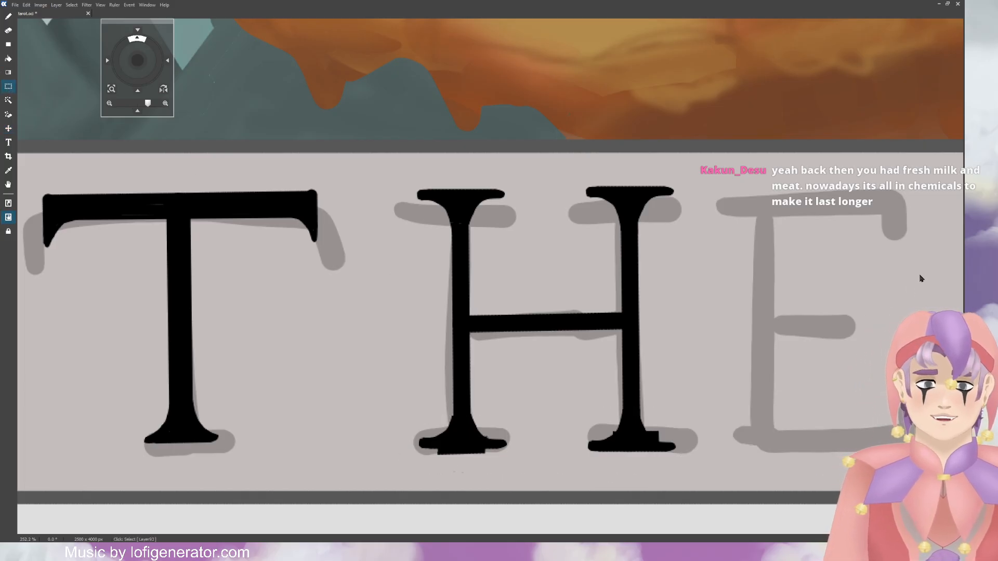
pyautogui.click(8, 129)
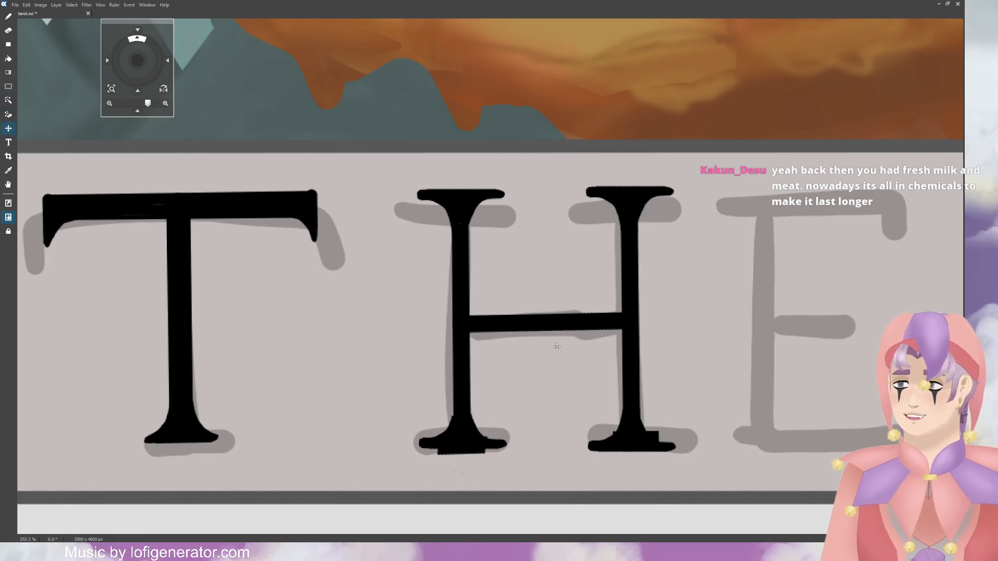
pyautogui.moveTo(557, 347)
pyautogui.mouseDown()
pyautogui.moveTo(557, 355)
pyautogui.moveTo(557, 341)
pyautogui.mouseUp()
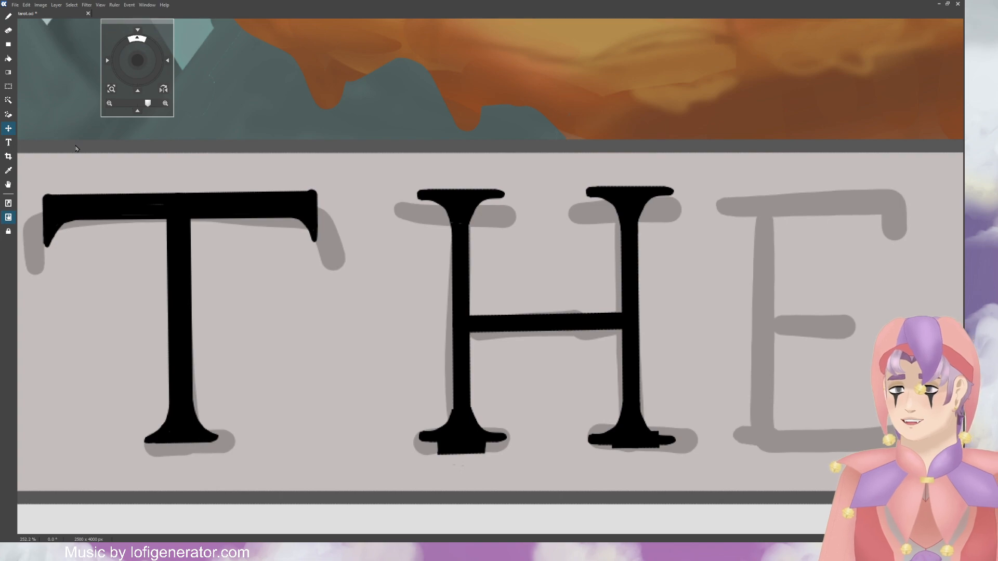
# Step: Erase the remains of the old slab serifs protruding around the bracketed serifs at both feet of the H
pyautogui.click(9, 30)
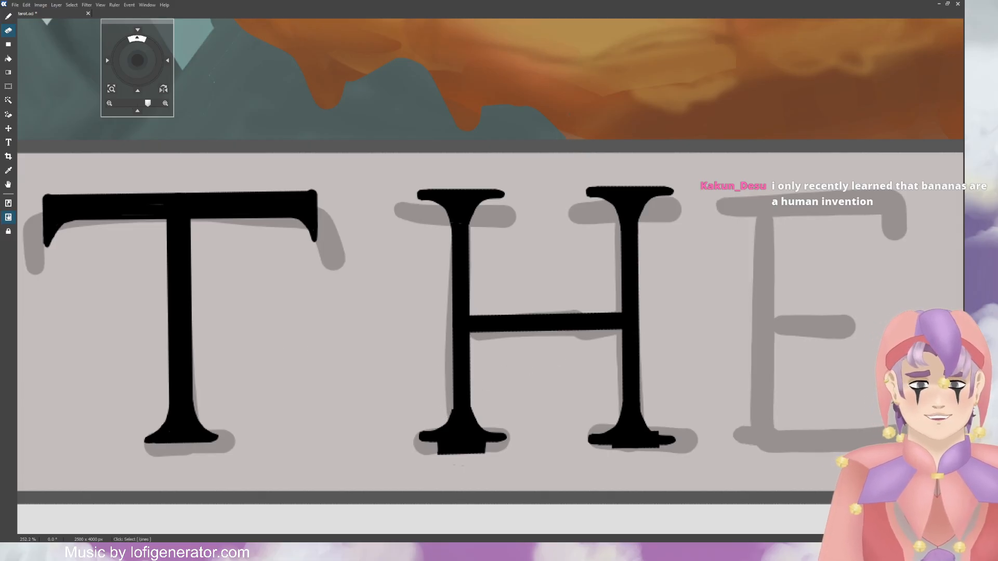
pyautogui.click(886, 293)
pyautogui.click(885, 292)
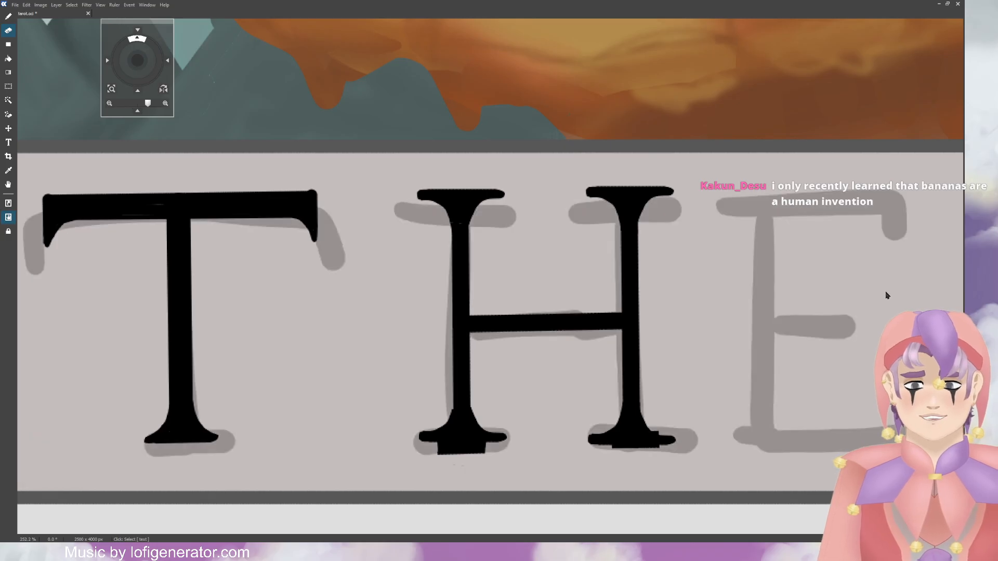
pyautogui.click(885, 283)
pyautogui.click(885, 282)
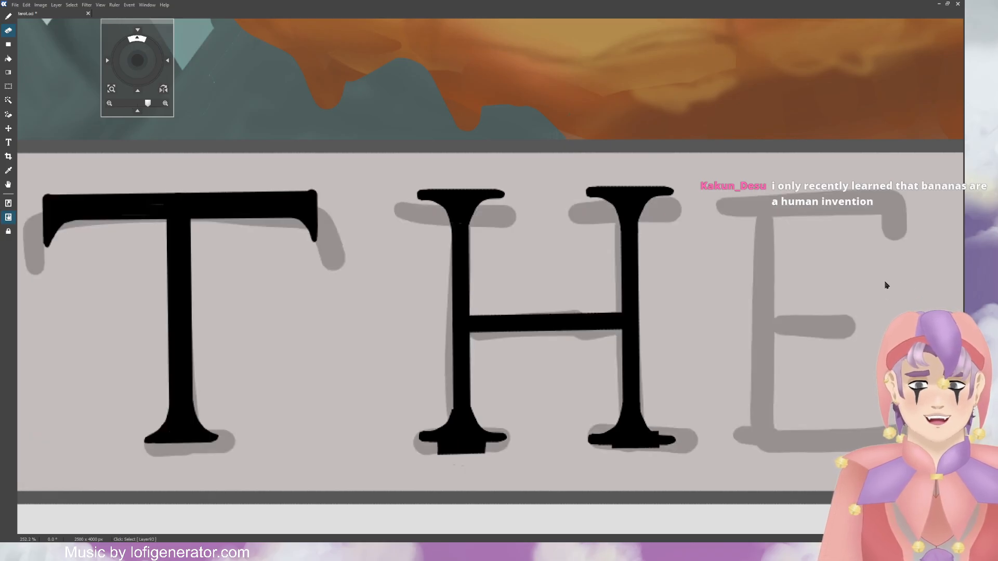
pyautogui.click(886, 285)
pyautogui.click(885, 284)
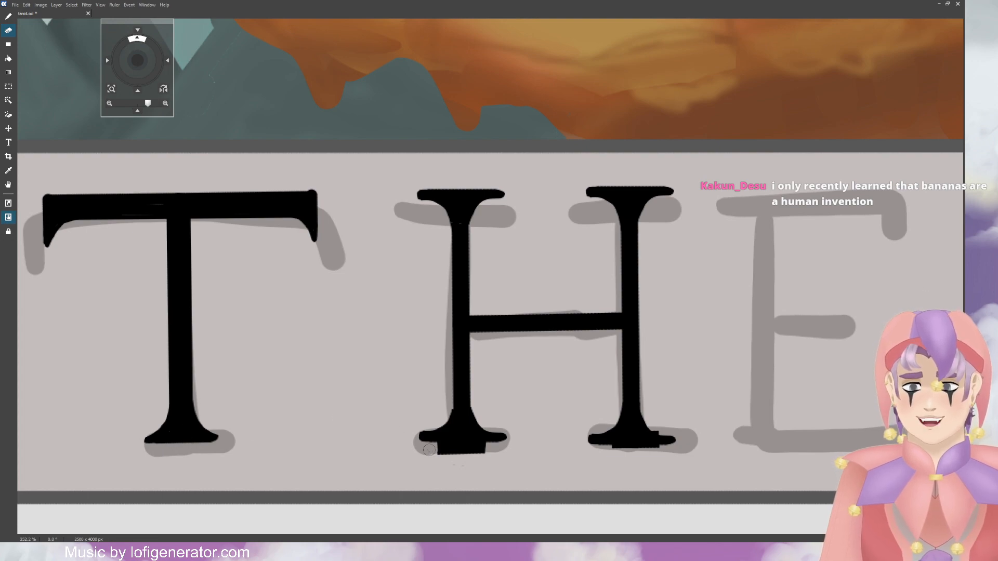
pyautogui.moveTo(436, 448); pyautogui.dragTo(483, 448)
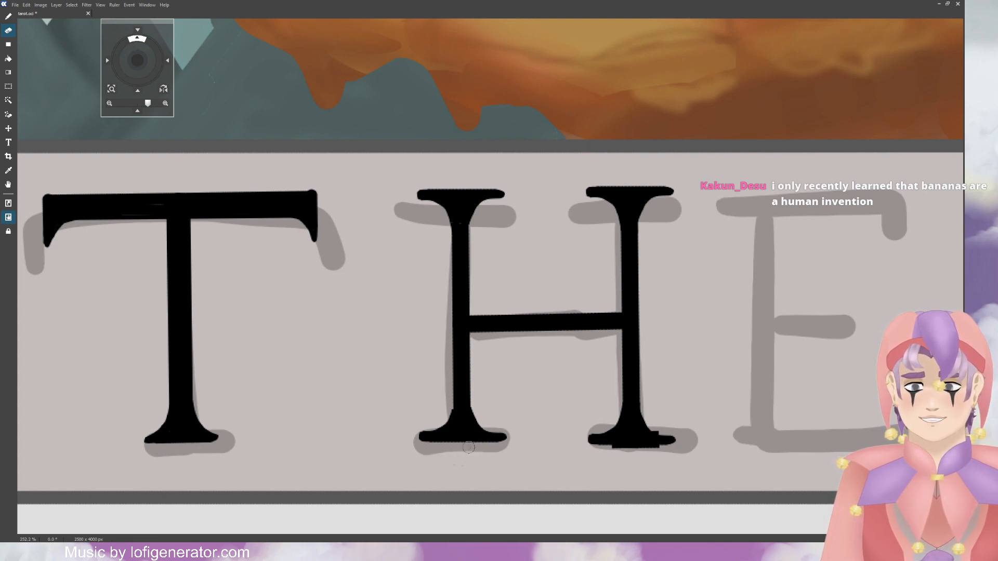
pyautogui.moveTo(597, 436)
pyautogui.mouseDown()
pyautogui.moveTo(657, 447)
pyautogui.moveTo(667, 431)
pyautogui.mouseUp()
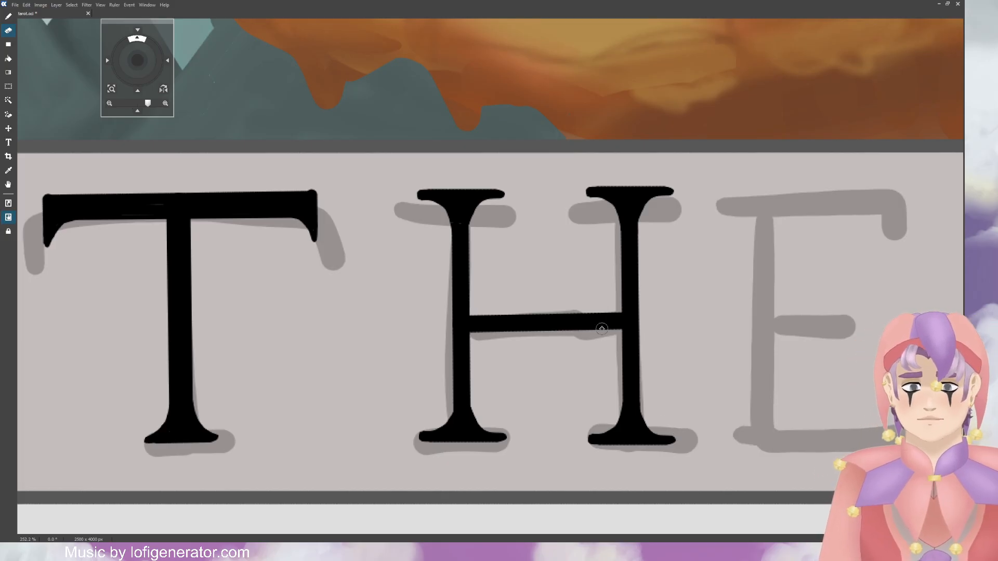
# Step: Select the H's left foot serif freehand, nudge it slightly down to line up with the right one, and clear the selection
pyautogui.click(8, 86)
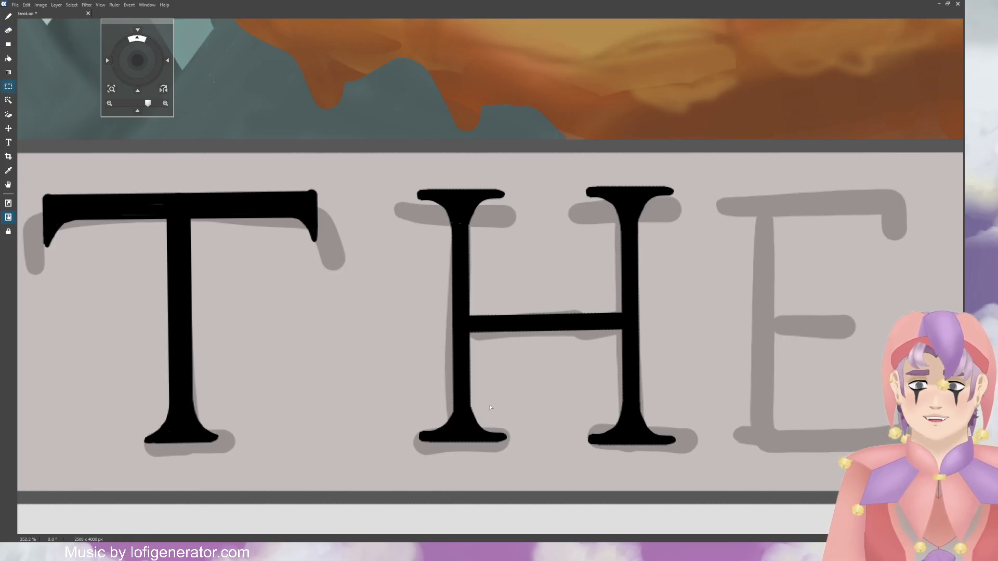
pyautogui.moveTo(490, 408); pyautogui.dragTo(413, 418)
pyautogui.moveTo(514, 452)
pyautogui.mouseDown()
pyautogui.moveTo(501, 411)
pyautogui.moveTo(465, 402)
pyautogui.mouseUp()
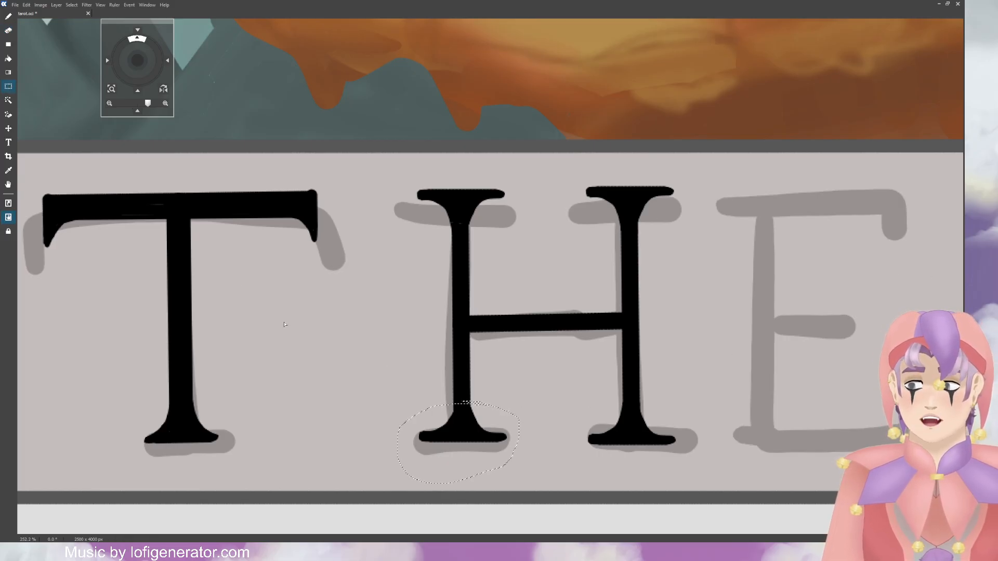
pyautogui.click(8, 130)
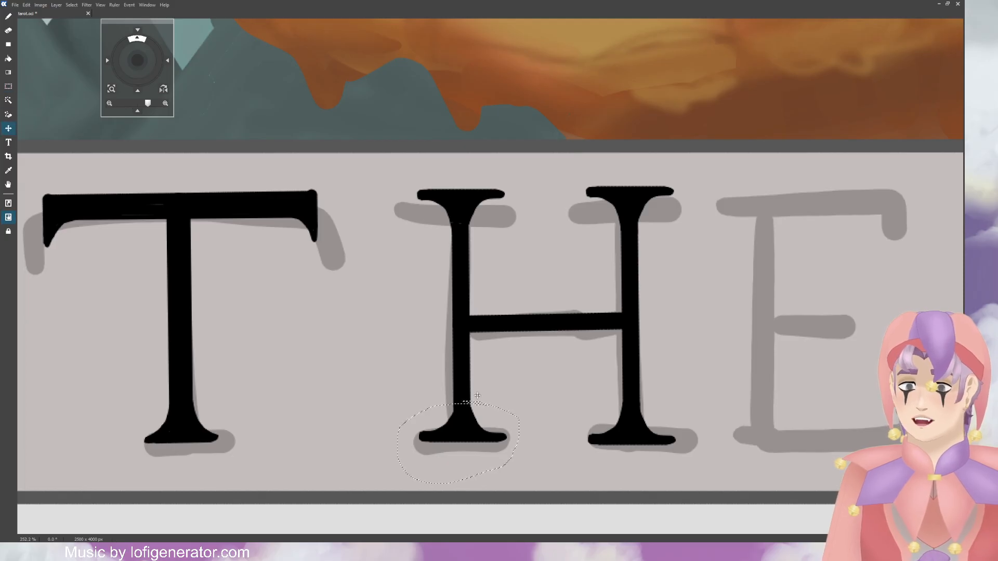
pyautogui.moveTo(481, 429); pyautogui.dragTo(482, 432)
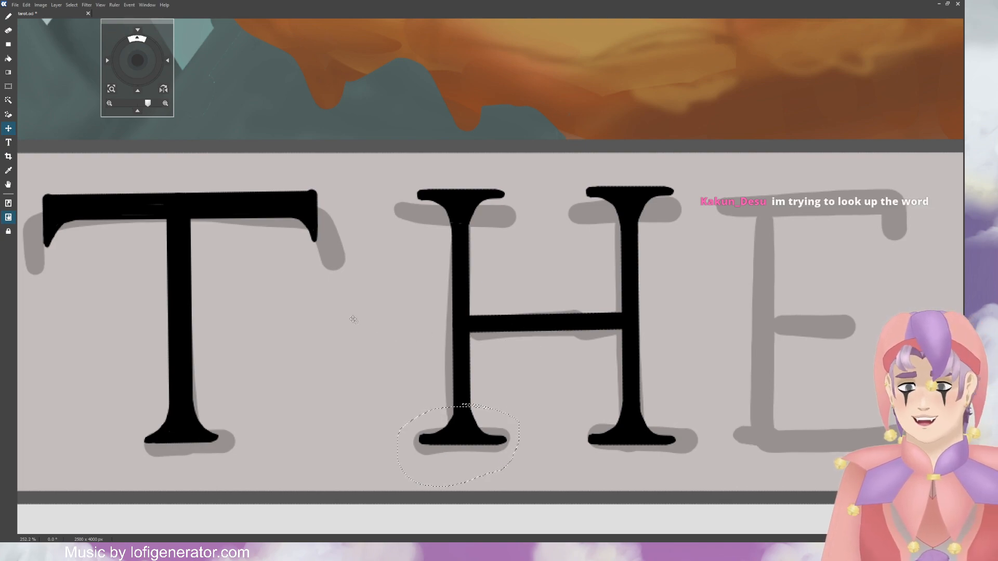
pyautogui.click(8, 87)
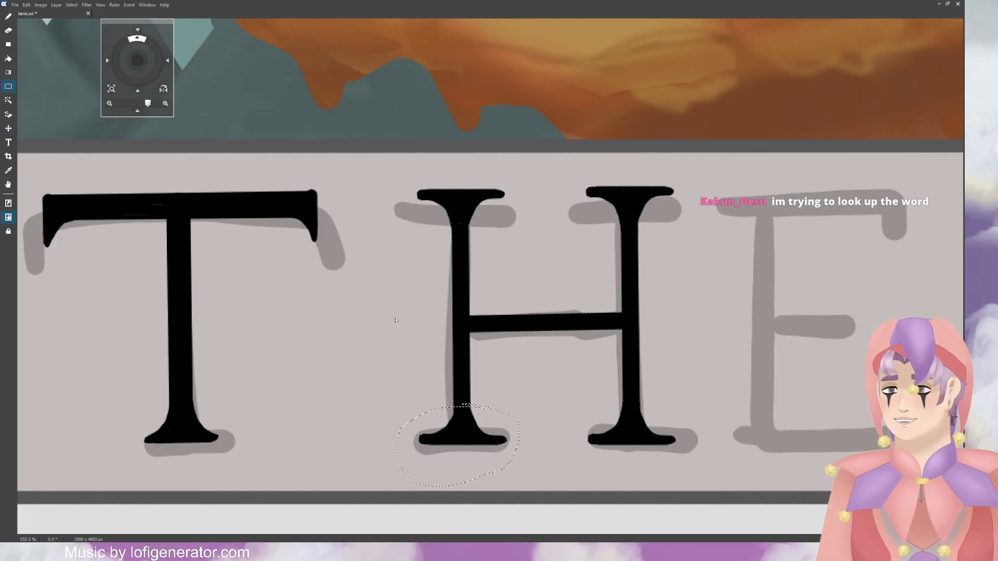
pyautogui.click(512, 375)
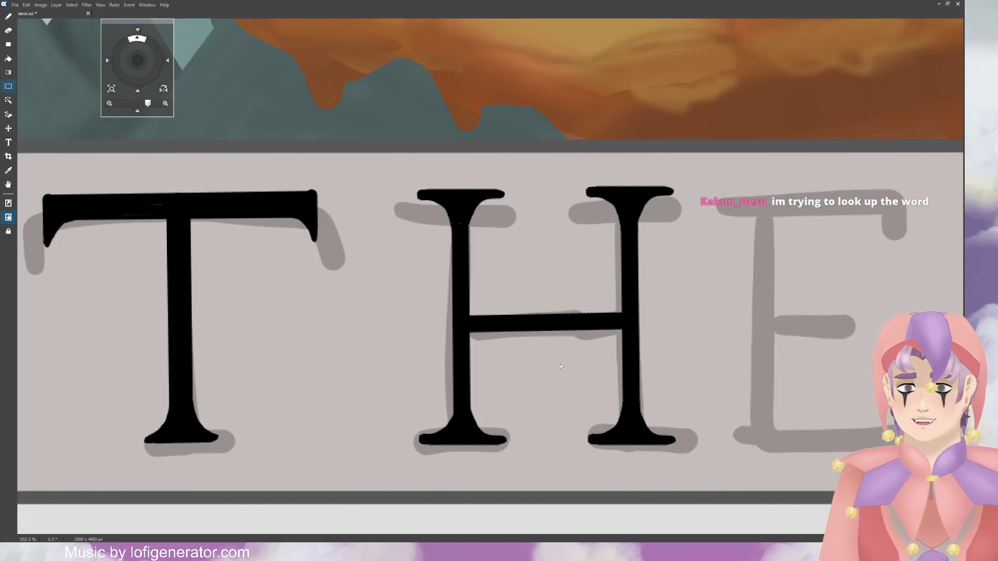
# Step: Check the T and H lettering with the grey sketch hidden, and show the sketch again
pyautogui.scroll(-3, 790, 369)
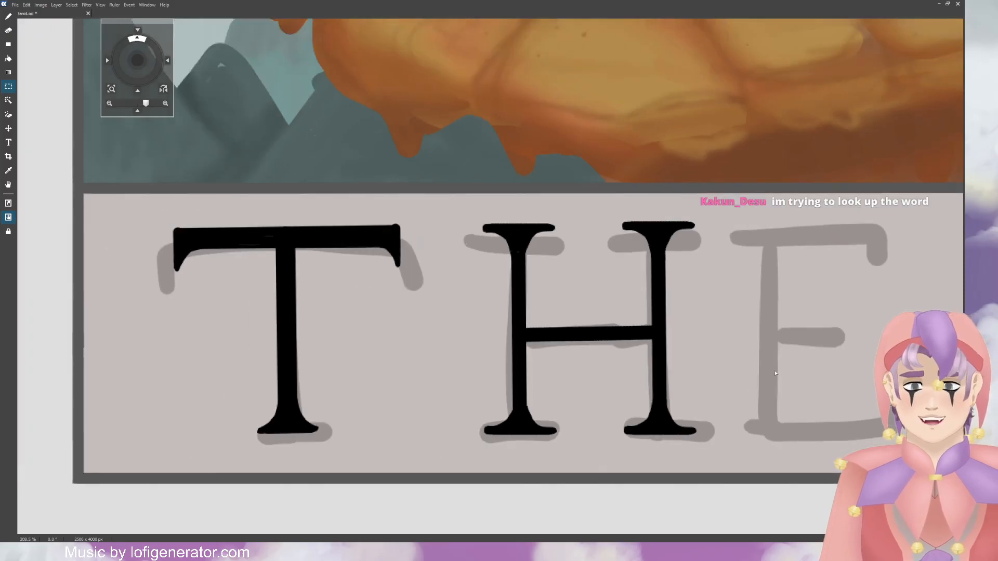
pyautogui.scroll(2, 790, 369)
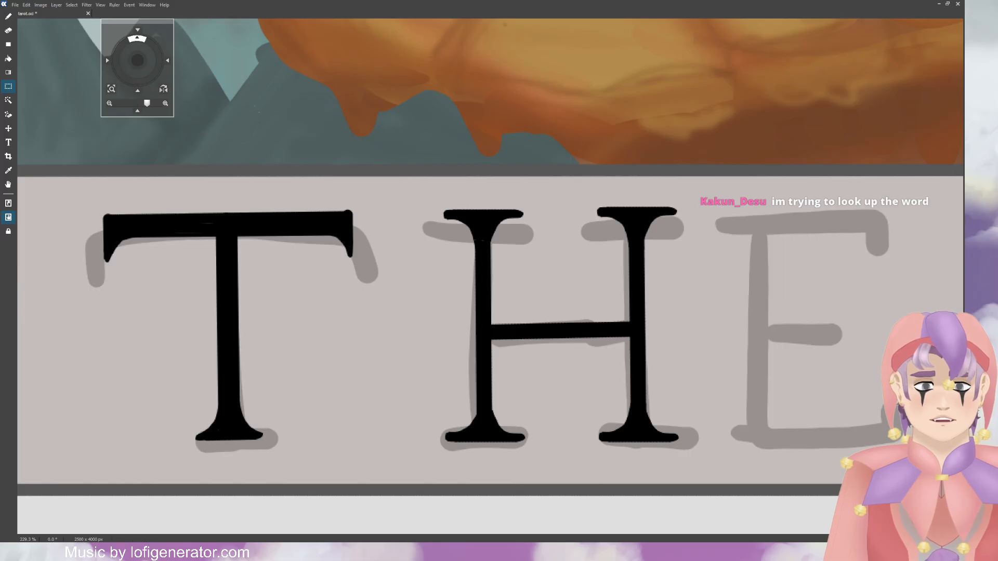
pyautogui.click(884, 271)
pyautogui.click(885, 272)
pyautogui.click(884, 284)
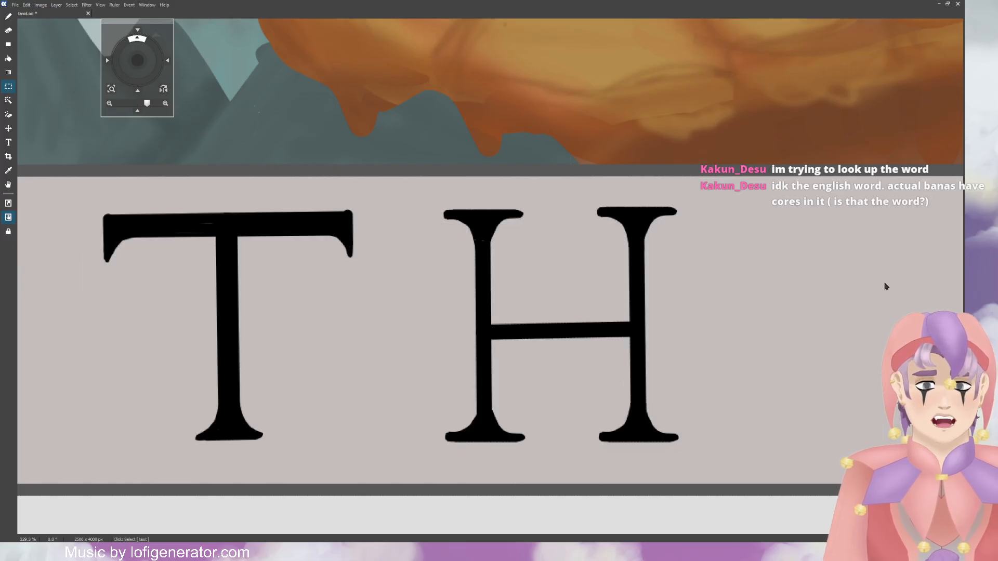
pyautogui.click(884, 283)
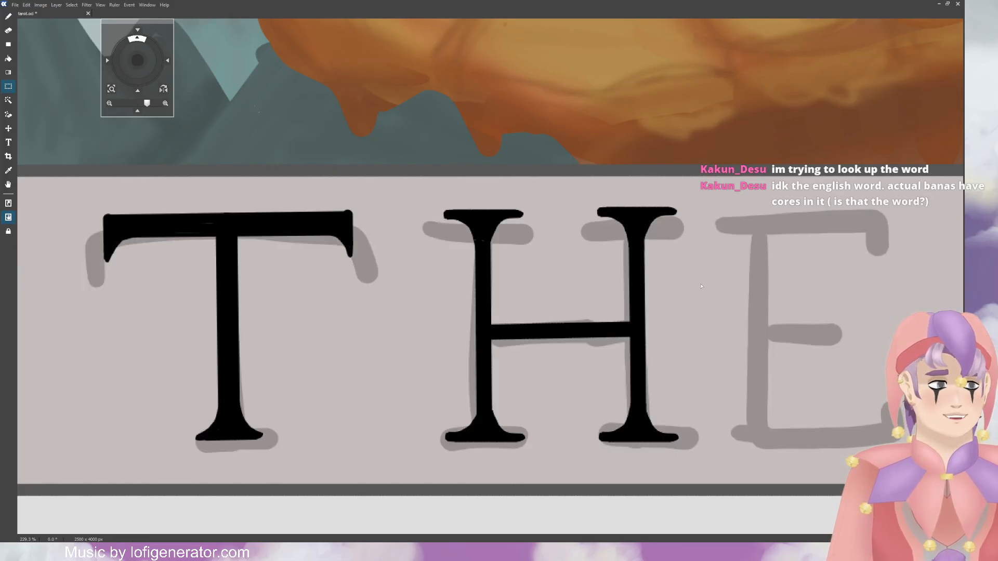
# Step: Draw a straight black vertical stem for the E over the sketch, about as tall as the H
pyautogui.scroll(-5, 701, 286)
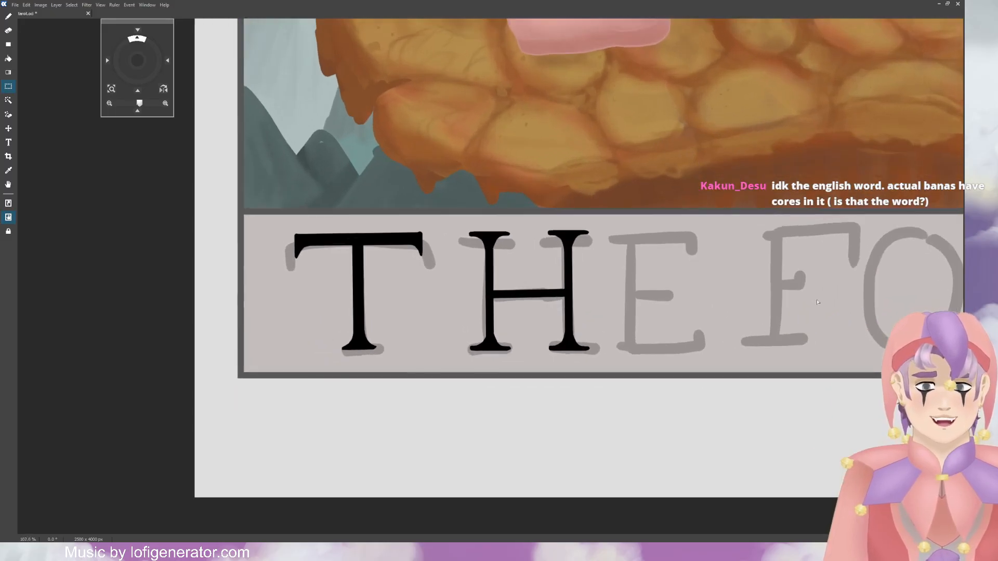
pyautogui.scroll(6, 818, 302)
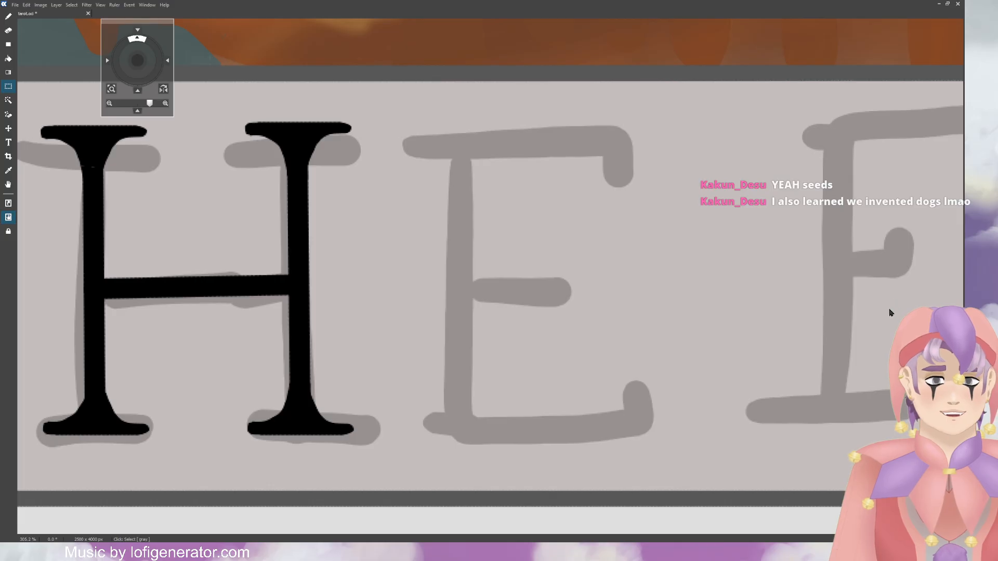
pyautogui.hotkey('ctrl', 'x')
pyautogui.hotkey('ctrl', 'v')
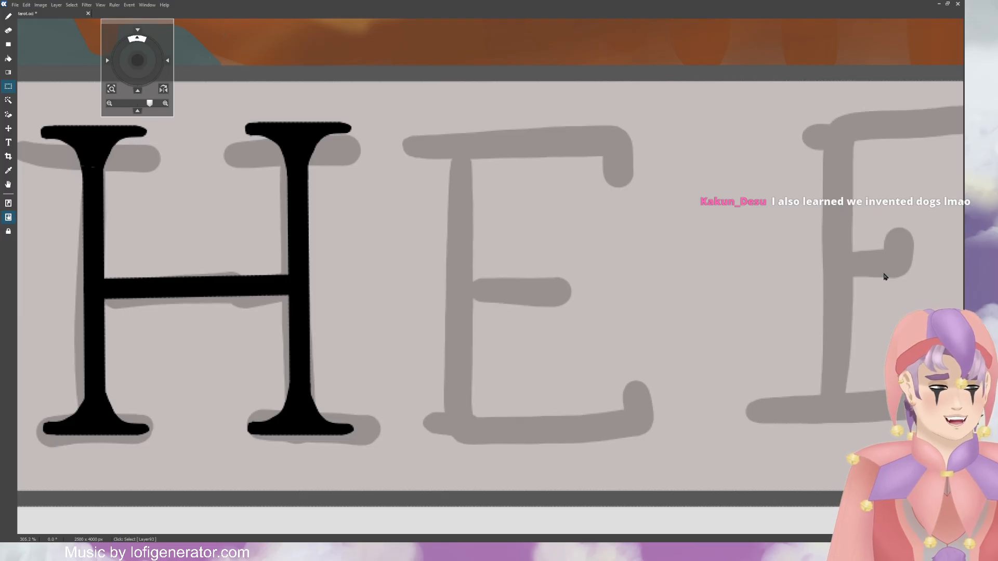
pyautogui.click(7, 18)
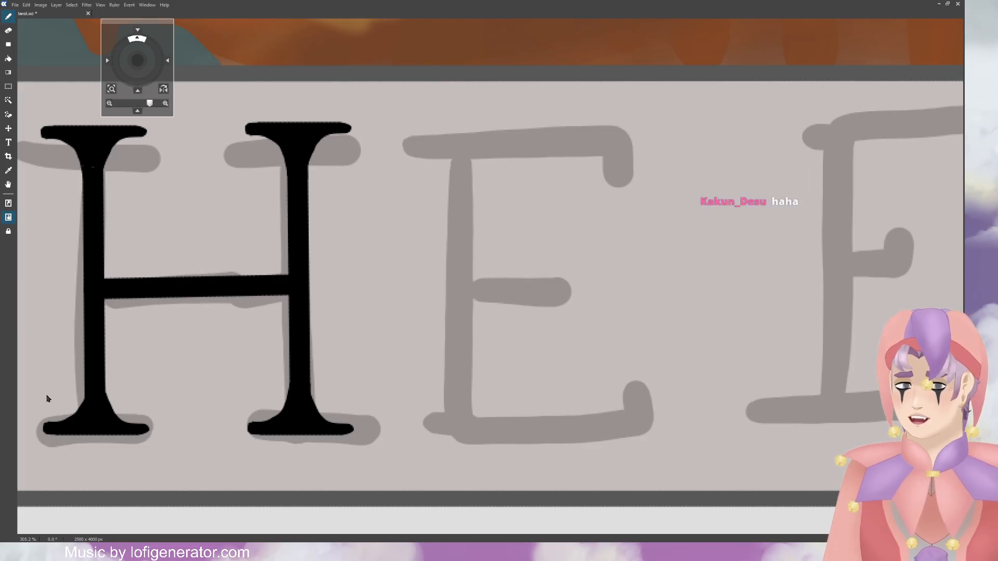
pyautogui.click(460, 137)
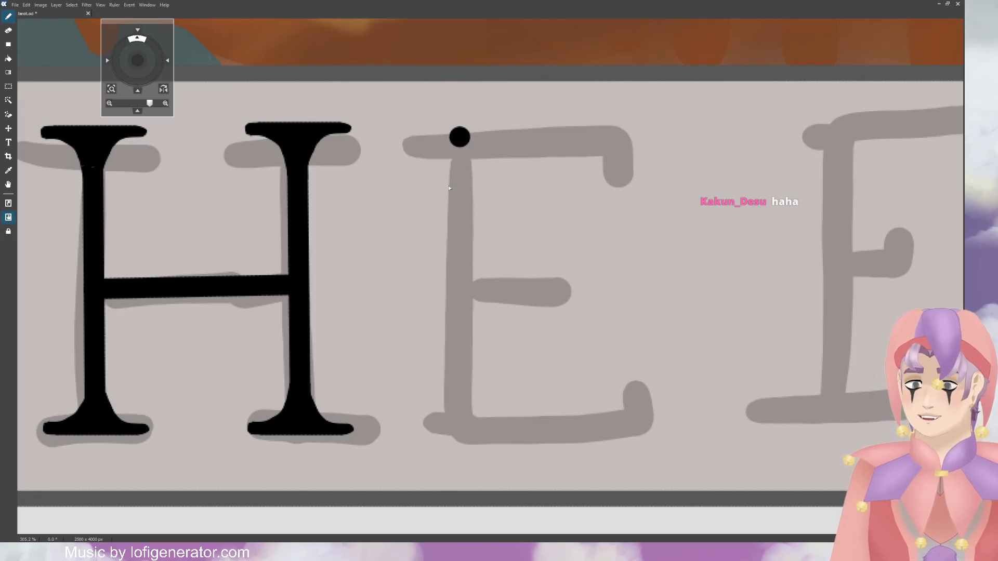
pyautogui.hotkey('ctrl', 'z')
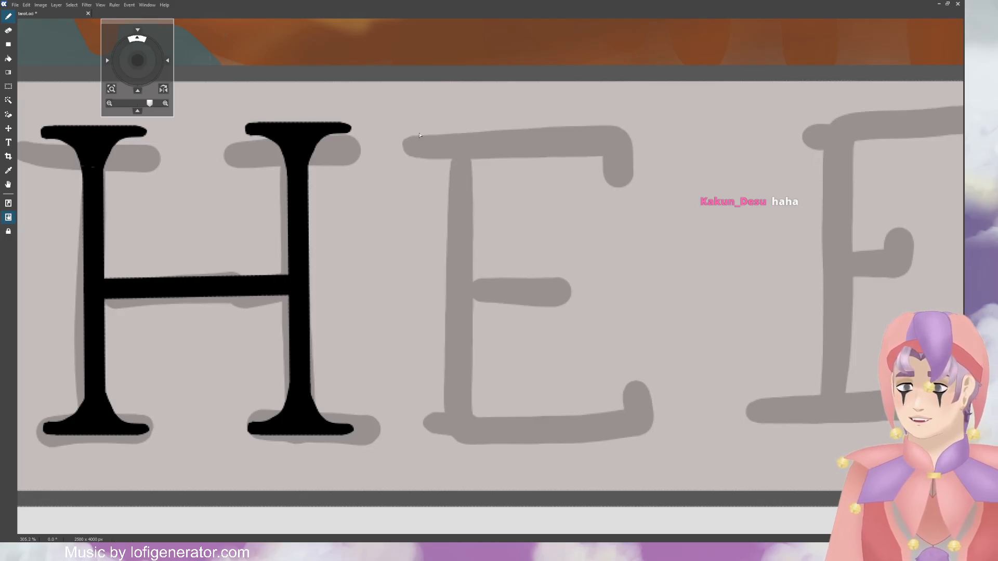
pyautogui.keyDown('shift'); pyautogui.click(459, 431); pyautogui.keyUp('shift')
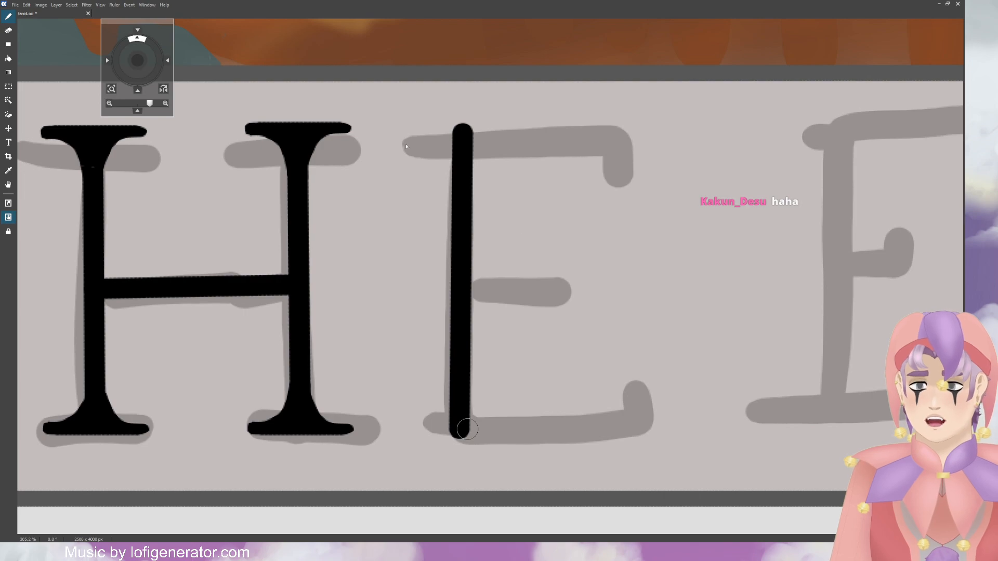
# Step: Draw a straight horizontal black top bar for the E, flush with the head of its stem and slightly overhanging it
pyautogui.moveTo(408, 144); pyautogui.dragTo(624, 144)
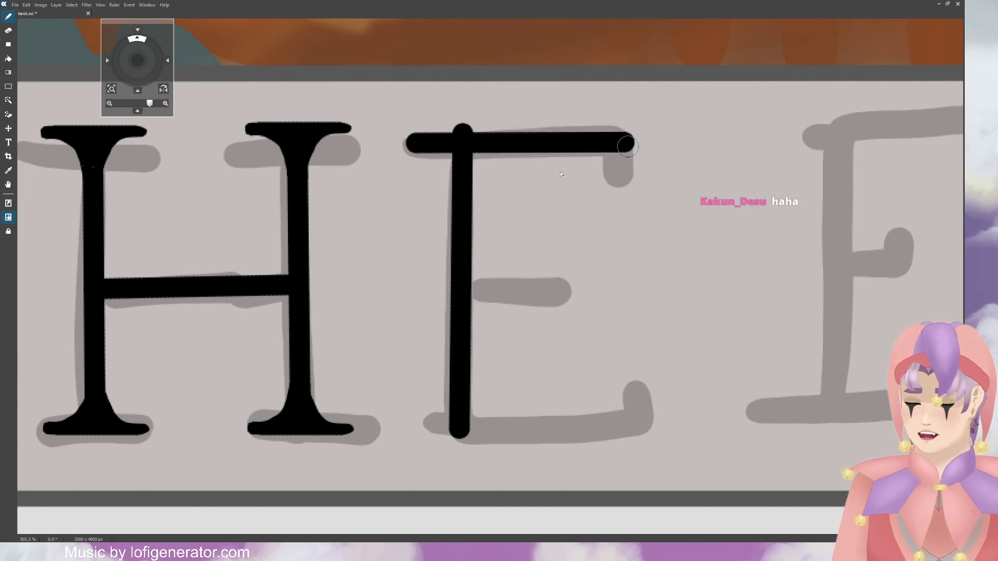
pyautogui.hotkey('ctrl', 'z')
pyautogui.moveTo(433, 134); pyautogui.dragTo(624, 134)
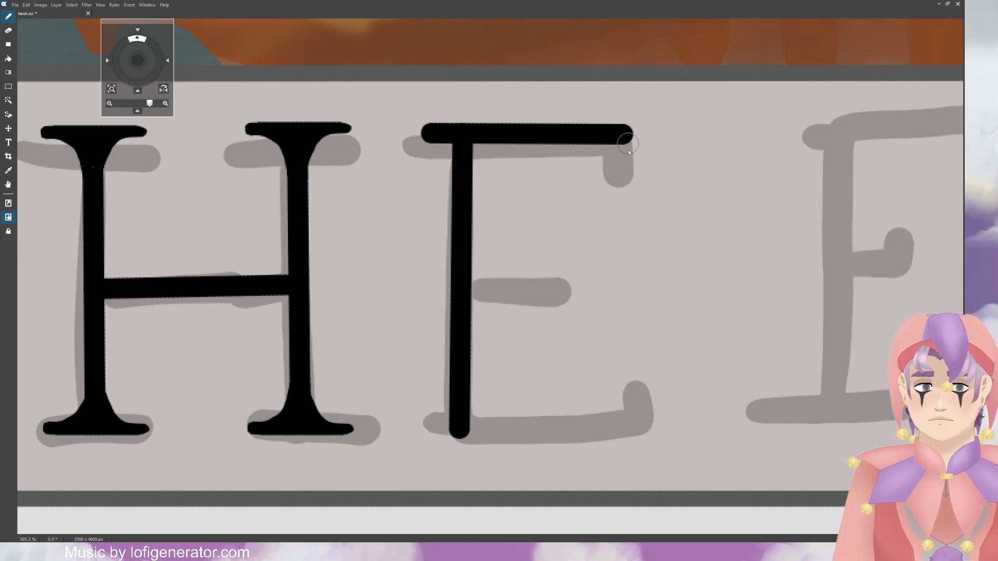
pyautogui.moveTo(624, 134); pyautogui.dragTo(627, 159)
pyautogui.hotkey('ctrl', 'z')
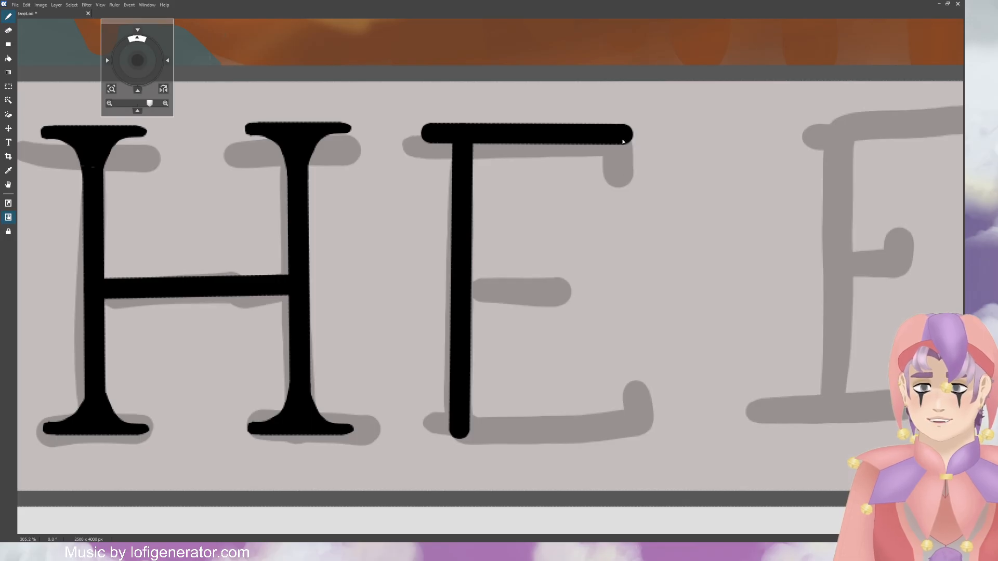
# Step: Add a short downward tip to the end of the E's top bar and draw a shorter horizontal middle bar
pyautogui.moveTo(624, 158); pyautogui.dragTo(626, 161)
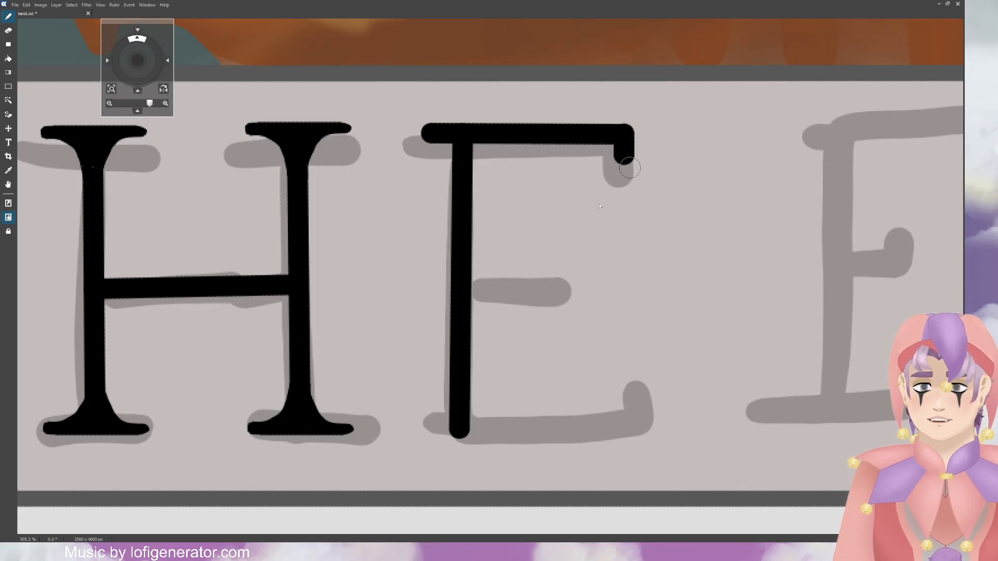
pyautogui.moveTo(477, 290); pyautogui.dragTo(546, 290)
pyautogui.hotkey('ctrl', 'z')
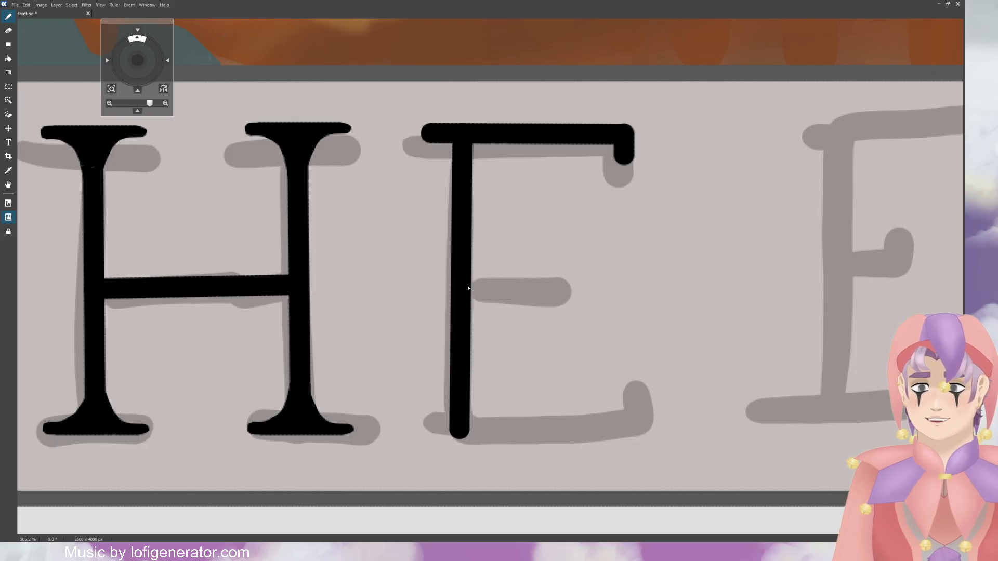
pyautogui.moveTo(467, 287); pyautogui.dragTo(547, 287)
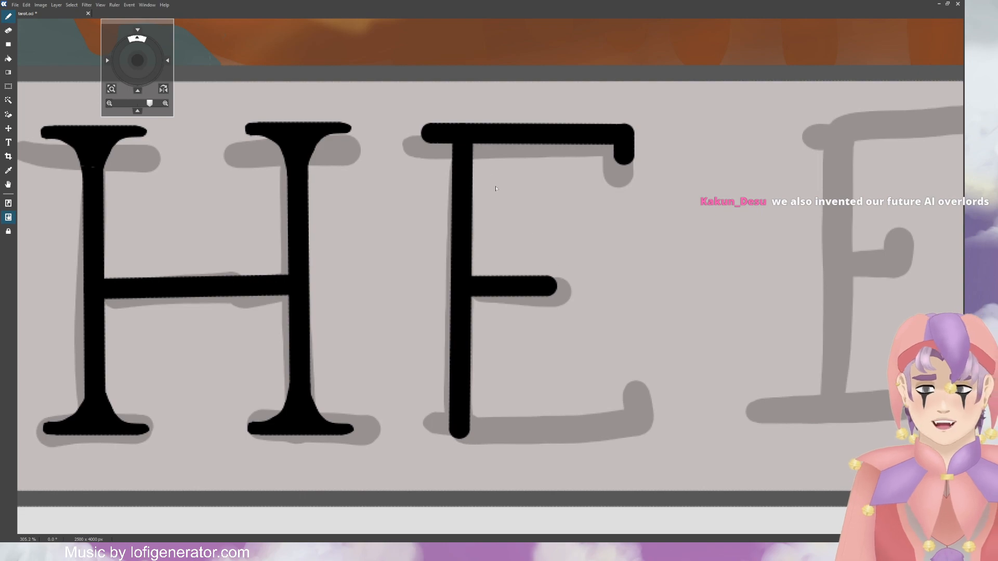
# Step: Thicken the E's stem on its outer side and shape flared serifs on the middle bar, top bar tip and stem head
pyautogui.moveTo(452, 241)
pyautogui.mouseDown()
pyautogui.moveTo(462, 409)
pyautogui.moveTo(450, 436)
pyautogui.mouseUp()
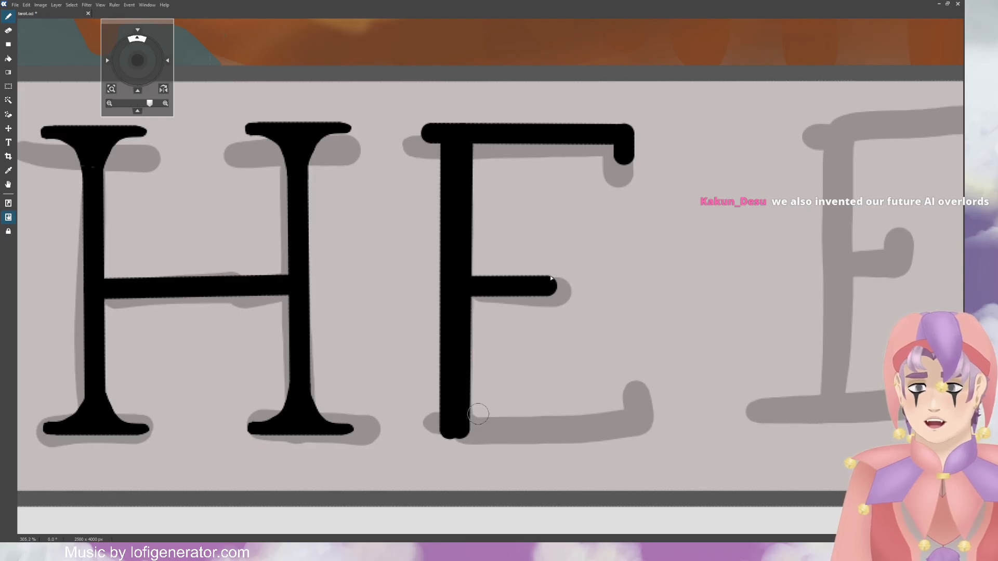
pyautogui.moveTo(551, 268); pyautogui.dragTo(560, 295)
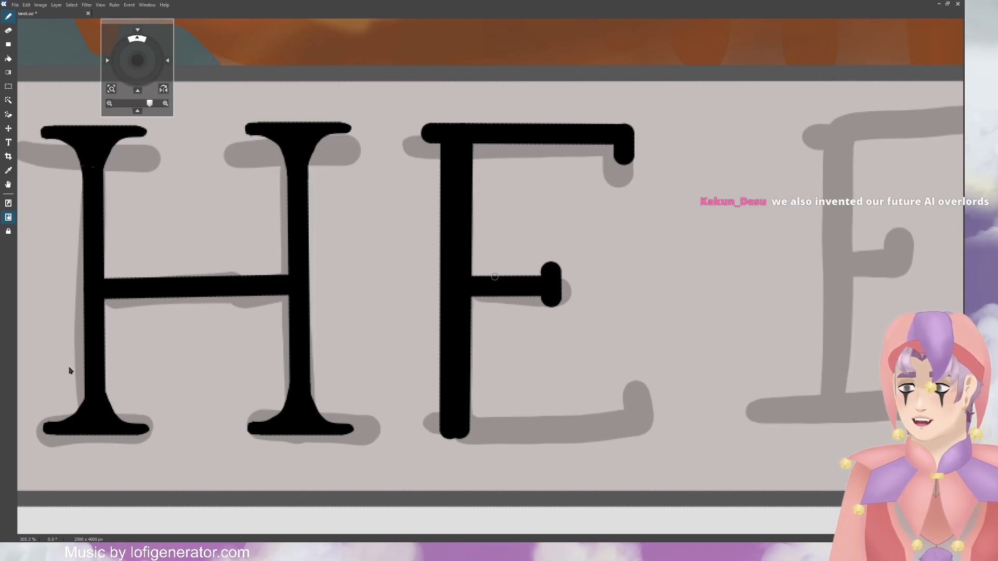
pyautogui.moveTo(529, 280)
pyautogui.mouseDown()
pyautogui.moveTo(554, 257)
pyautogui.moveTo(554, 309)
pyautogui.moveTo(541, 294)
pyautogui.mouseUp()
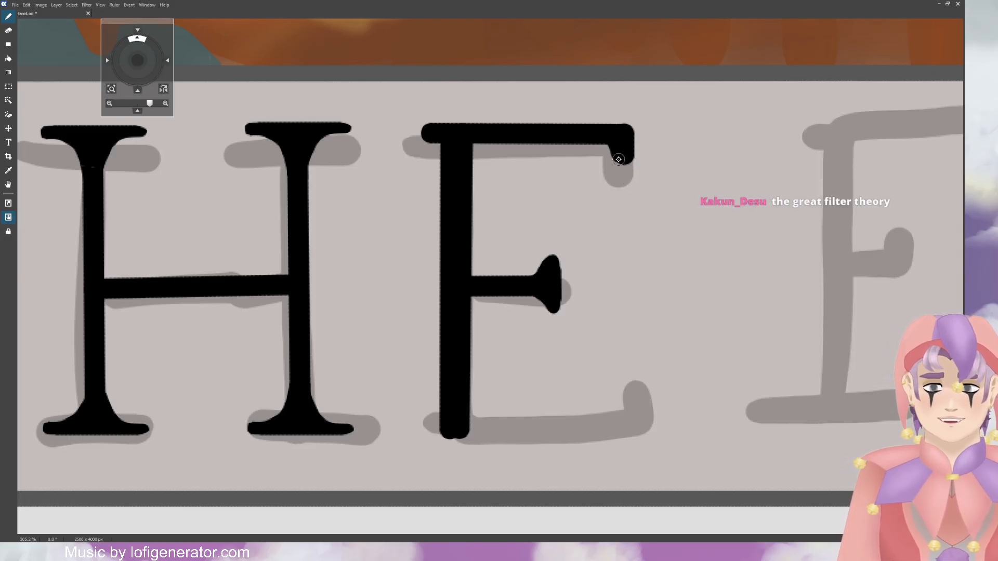
pyautogui.moveTo(618, 159)
pyautogui.mouseDown()
pyautogui.moveTo(623, 172)
pyautogui.moveTo(628, 165)
pyautogui.mouseUp()
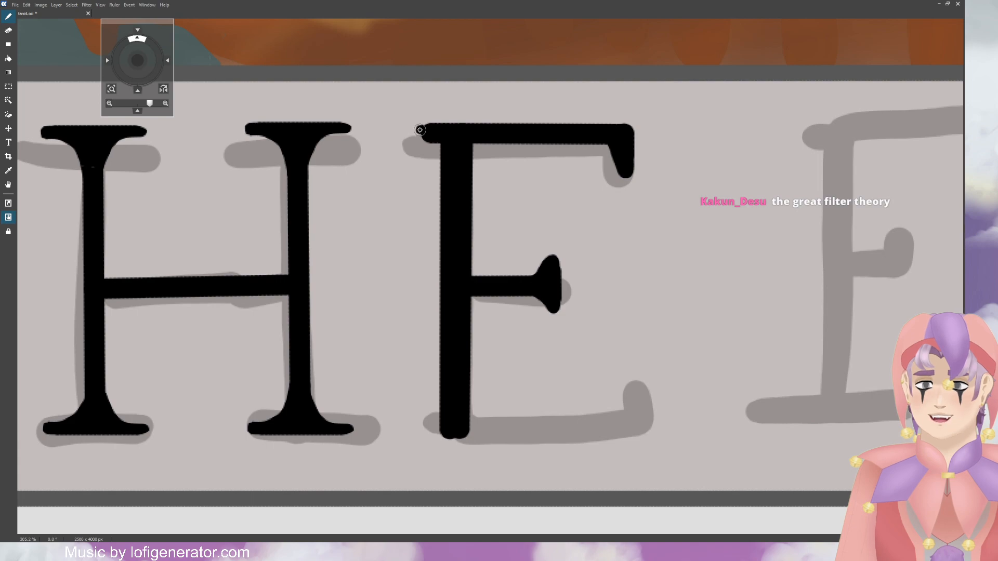
pyautogui.moveTo(417, 129); pyautogui.dragTo(445, 164)
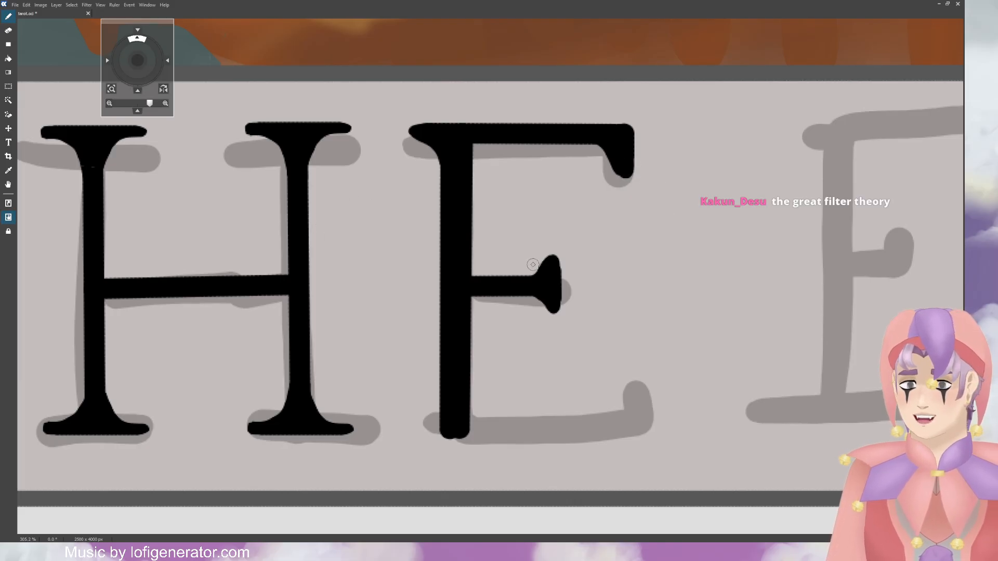
# Step: Copy the E's upper half with a freehand selection, flip the copy vertically and move it down to form the letter's base
pyautogui.click(9, 87)
pyautogui.moveTo(480, 101)
pyautogui.mouseDown()
pyautogui.moveTo(387, 106)
pyautogui.moveTo(383, 203)
pyautogui.mouseUp()
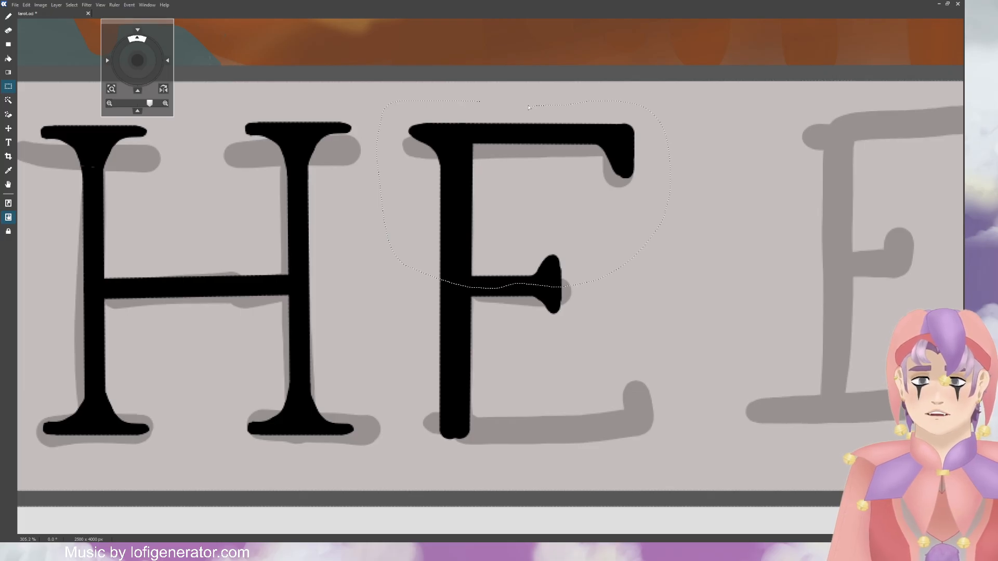
pyautogui.moveTo(529, 107)
pyautogui.mouseDown()
pyautogui.moveTo(489, 104)
pyautogui.moveTo(528, 107)
pyautogui.mouseUp()
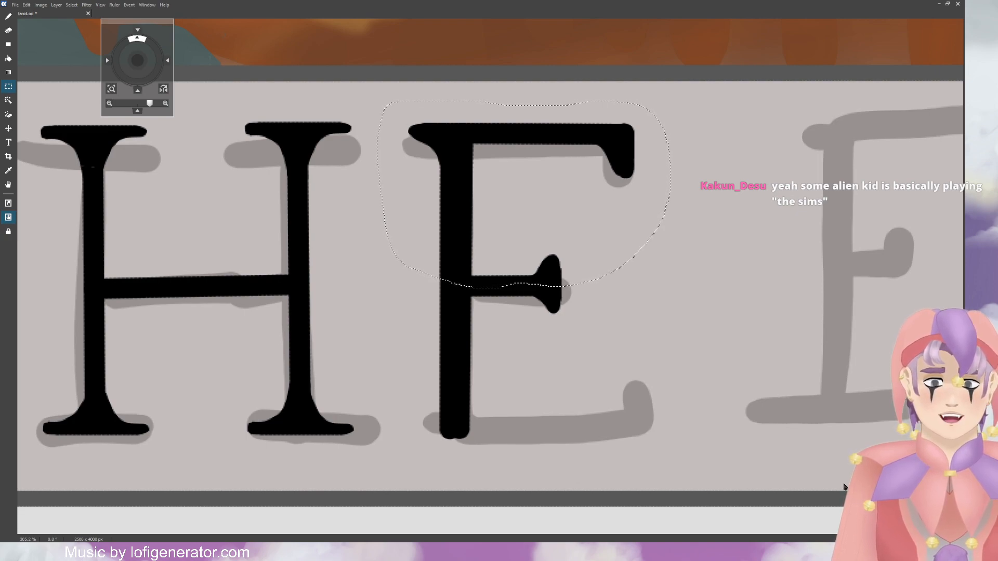
pyautogui.click(846, 440)
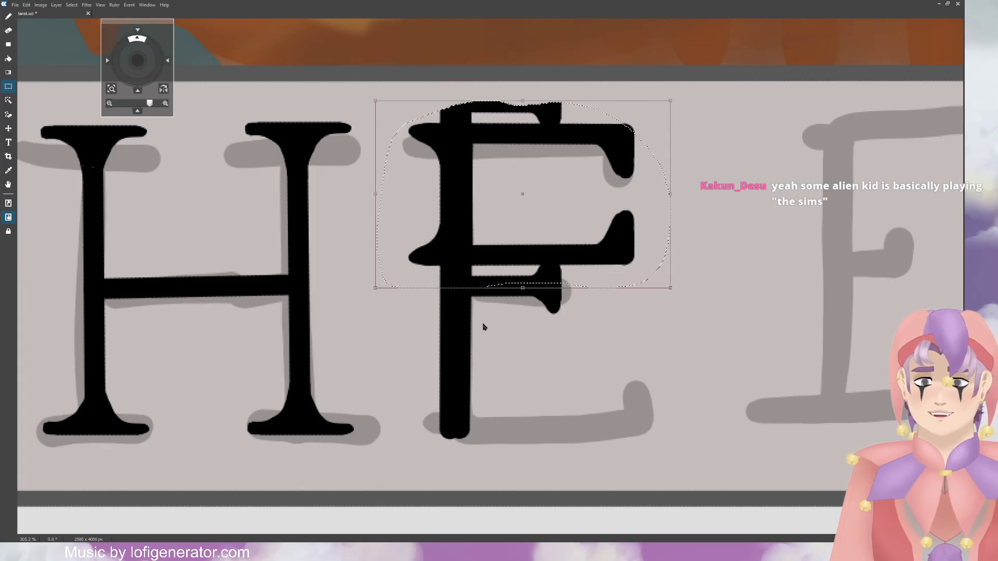
pyautogui.press('Return')
pyautogui.hotkey('ctrl', 'd')
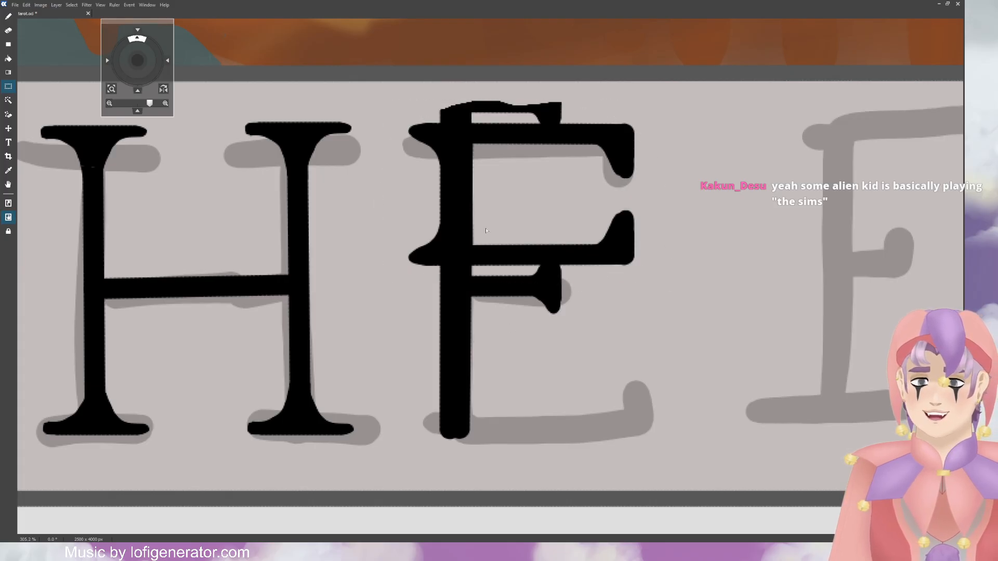
pyautogui.click(14, 132)
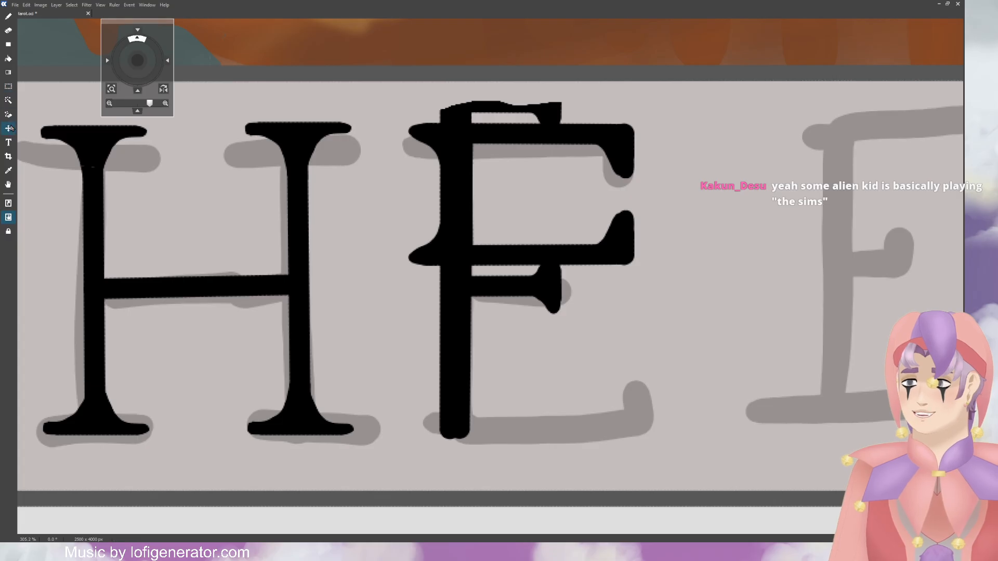
pyautogui.moveTo(488, 234); pyautogui.dragTo(487, 404)
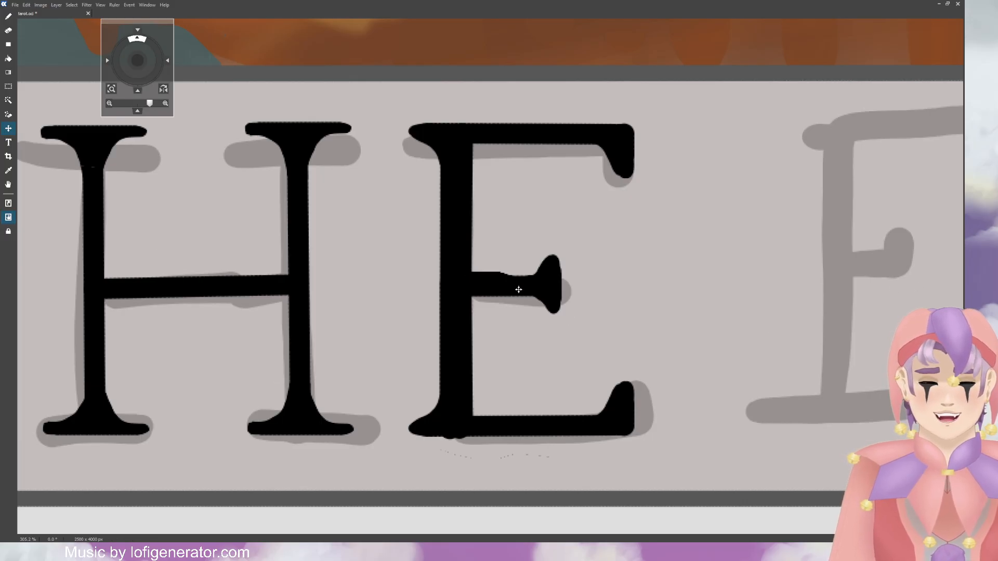
# Step: Erase the leftovers of the flipped copy beneath the E's foot and along its middle bar
pyautogui.press('m')
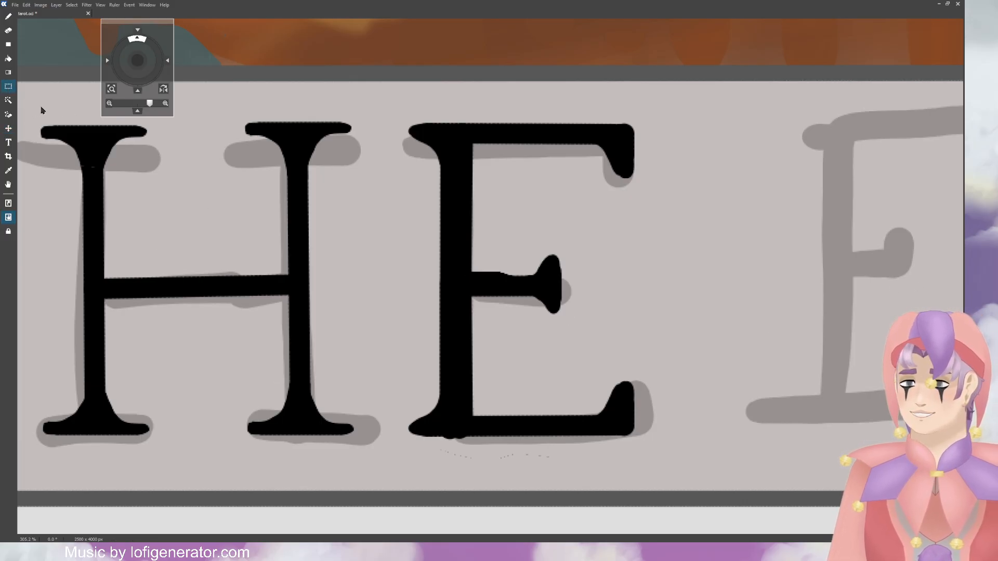
pyautogui.press('e')
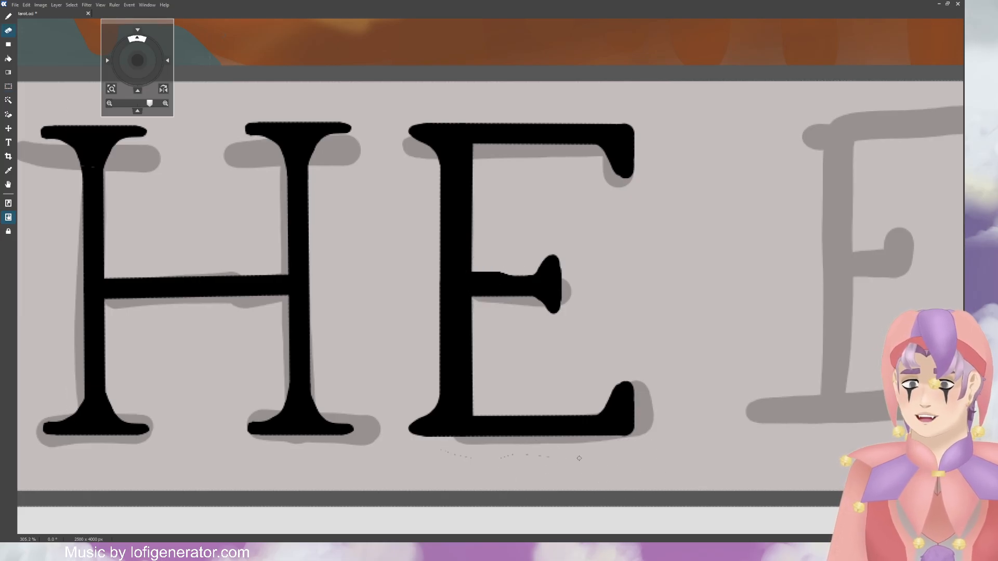
pyautogui.click(502, 304)
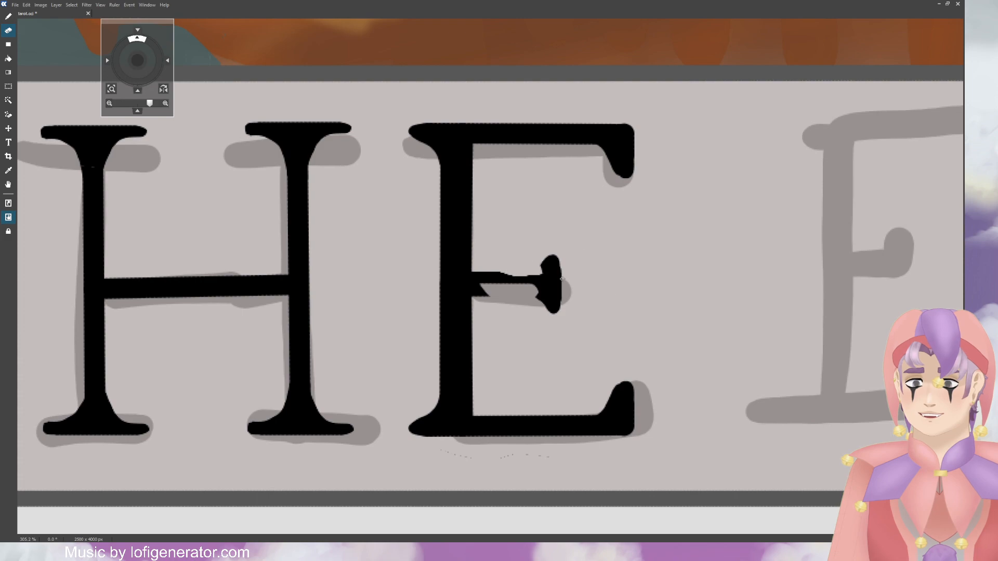
pyautogui.hotkey('ctrl', 'z')
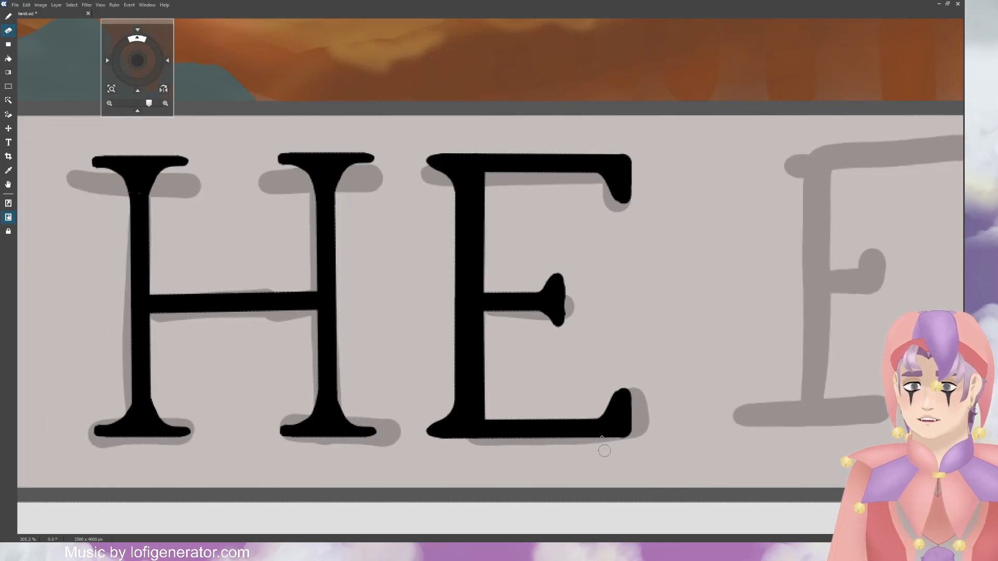
# Step: Erase the bumps along the outer edge of the E's middle bar serif to make it a smooth vertical line
pyautogui.scroll(-2, 563, 457)
pyautogui.scroll(4, 583, 350)
pyautogui.scroll(3, 583, 350)
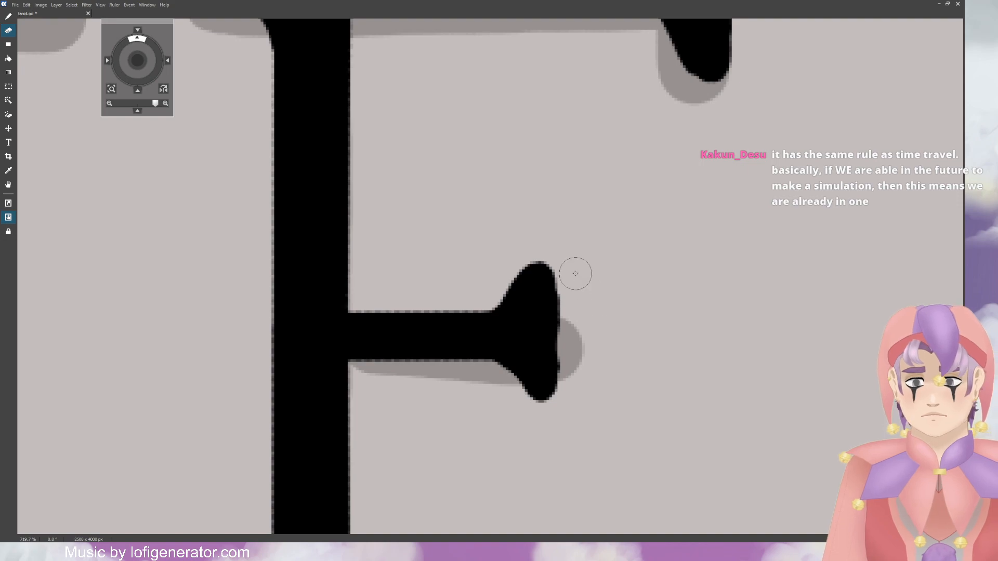
pyautogui.moveTo(572, 311); pyautogui.dragTo(574, 344)
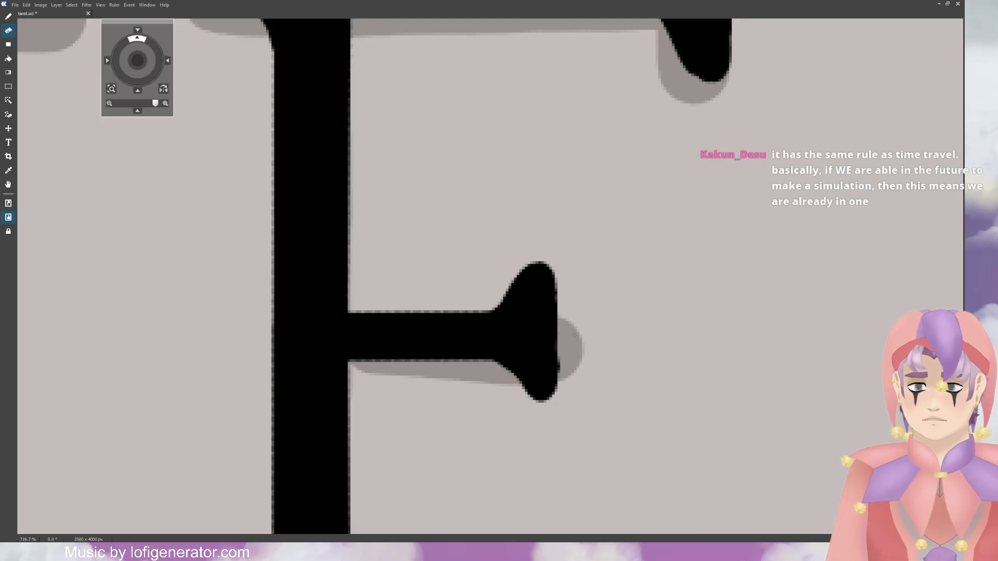
pyautogui.scroll(-5, 646, 400)
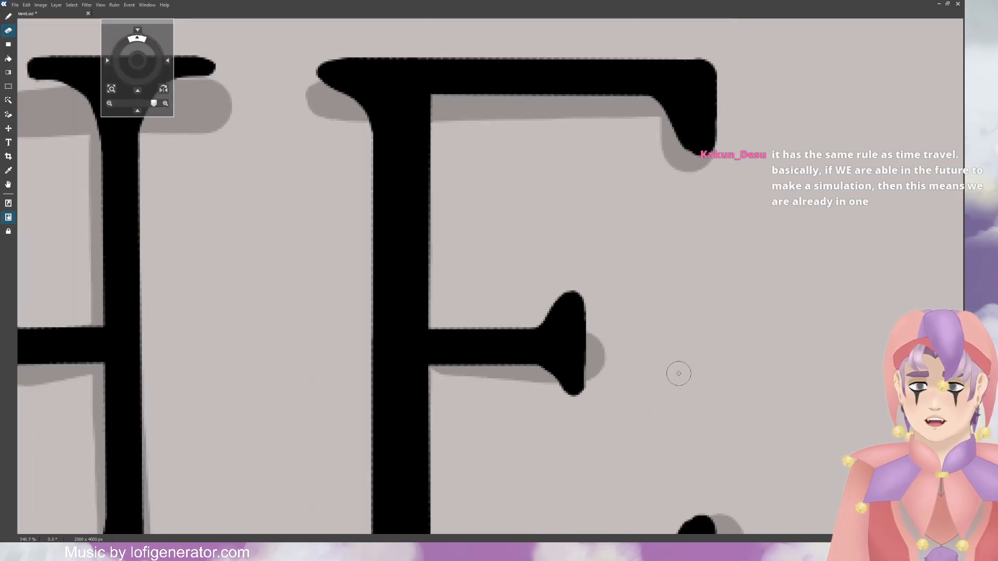
pyautogui.scroll(7, 671, 390)
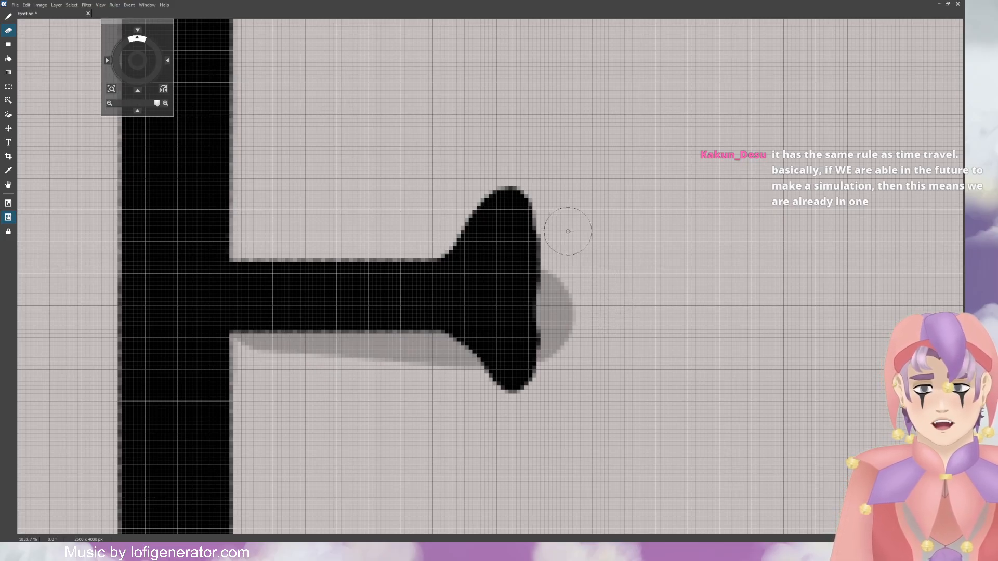
pyautogui.moveTo(564, 249); pyautogui.dragTo(560, 351)
pyautogui.hotkey('ctrl', 'z')
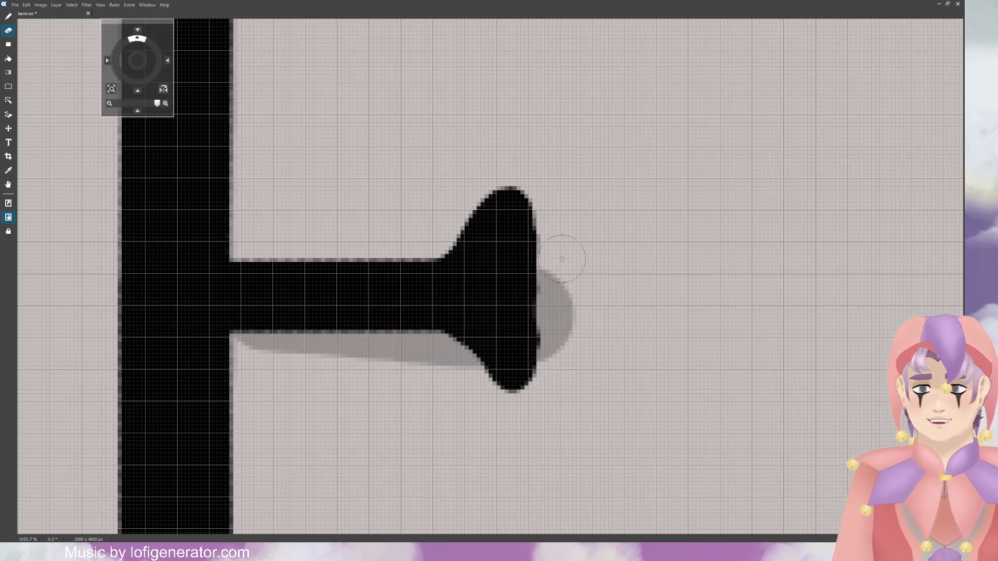
pyautogui.moveTo(562, 249); pyautogui.dragTo(561, 293)
pyautogui.moveTo(564, 232); pyautogui.dragTo(561, 342)
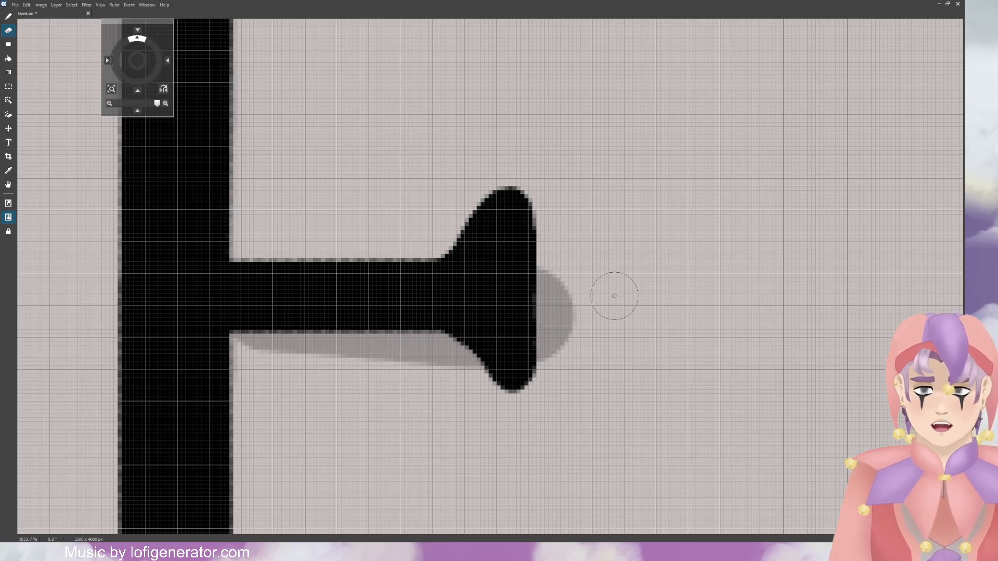
pyautogui.scroll(-7, 615, 296)
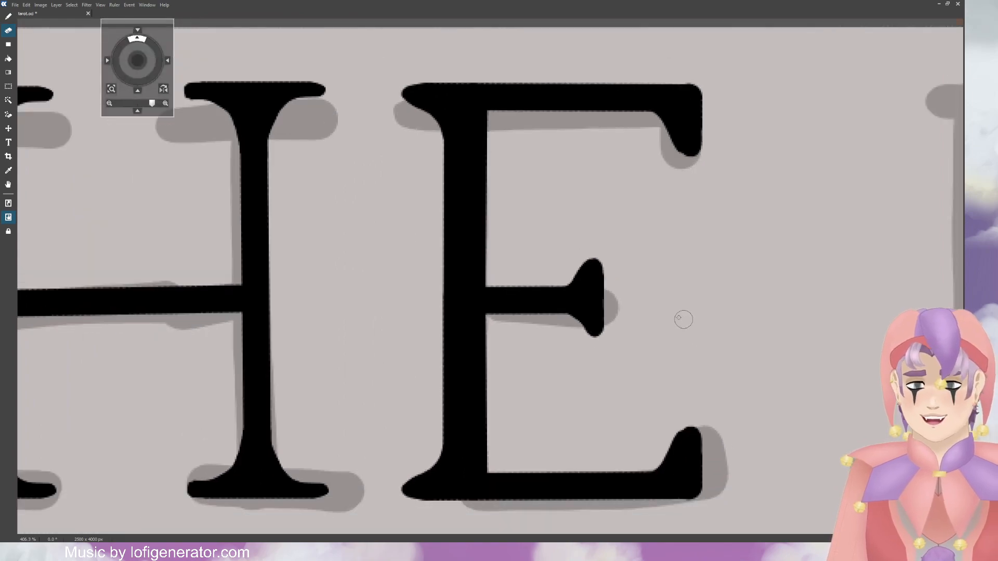
pyautogui.scroll(-4, 603, 296)
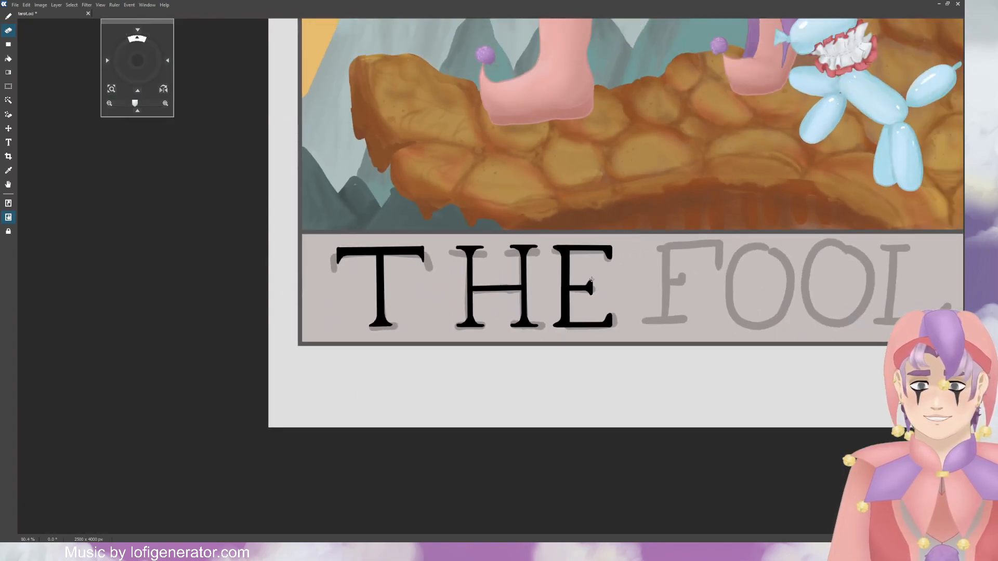
# Step: Check the black letters by briefly hiding the grey guide lettering and showing it again
pyautogui.scroll(3, 668, 306)
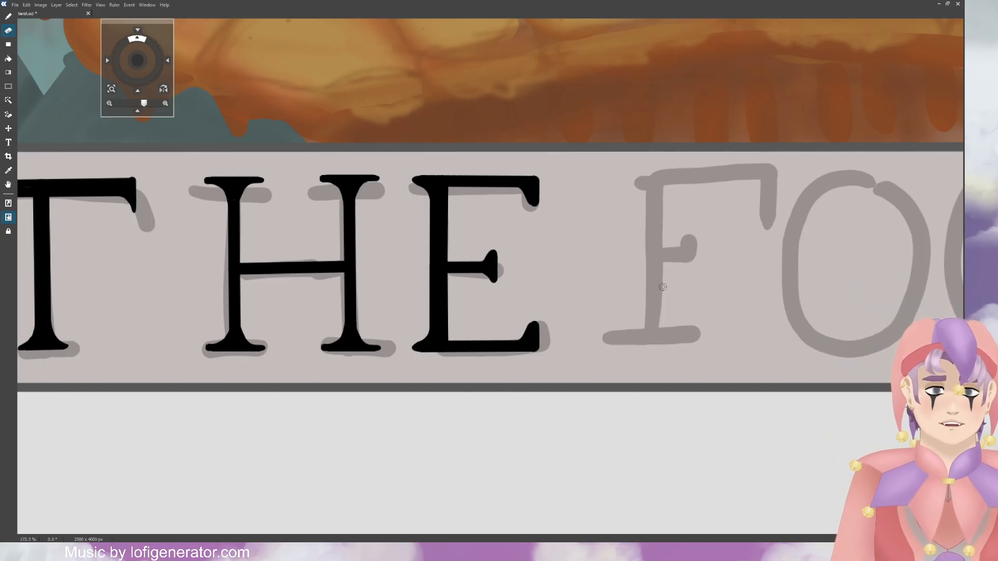
pyautogui.click(886, 283)
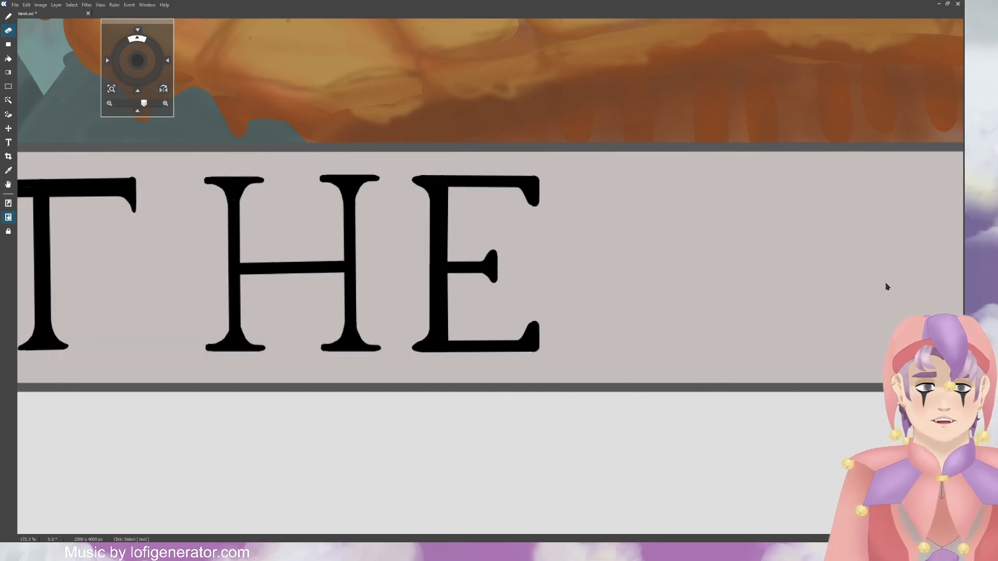
pyautogui.click(885, 284)
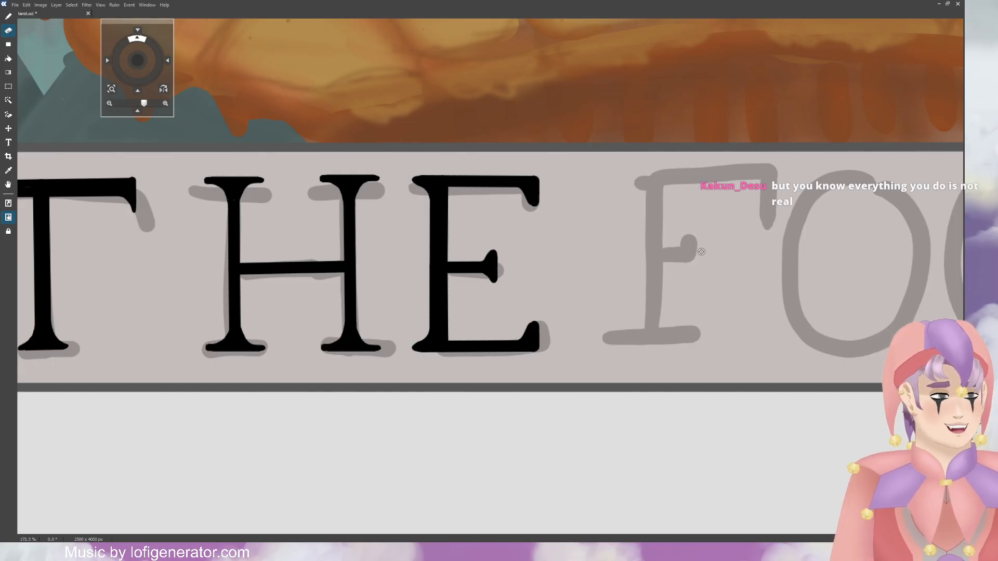
# Step: Select the F-shaped part of the black E freehand, place a copy over the sketched F, and clear the selection
pyautogui.click(12, 87)
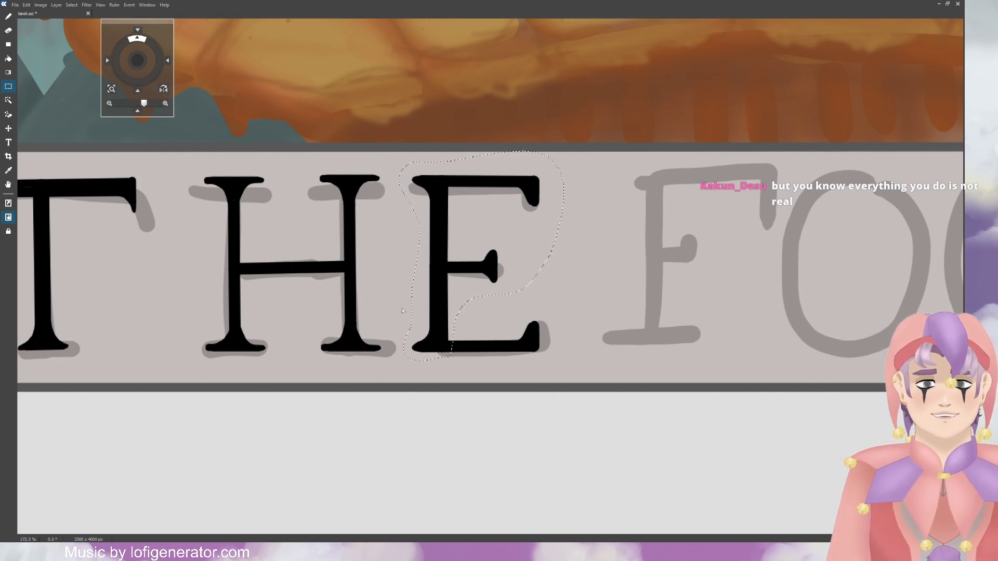
pyautogui.click(8, 128)
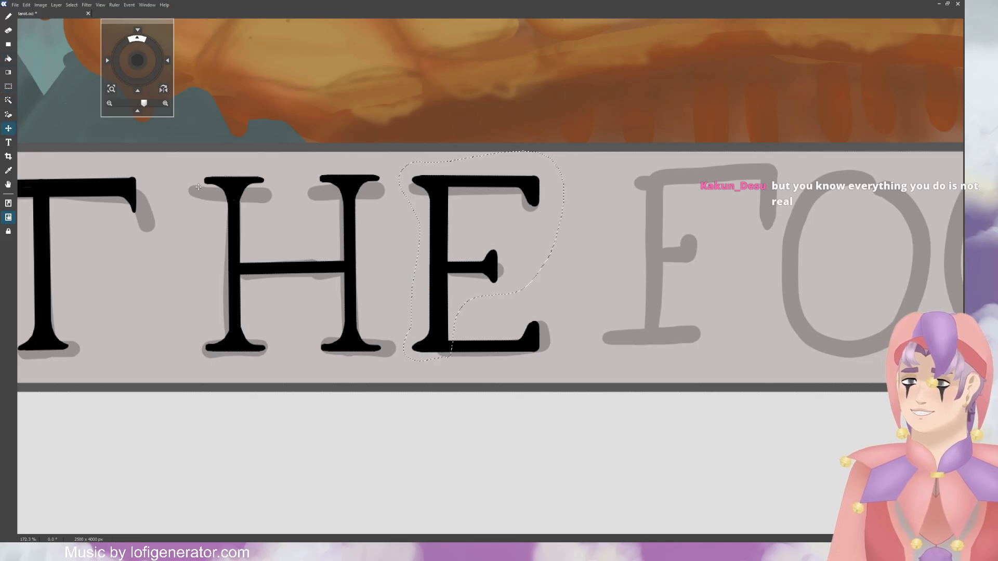
pyautogui.moveTo(527, 270)
pyautogui.mouseDown()
pyautogui.moveTo(738, 262)
pyautogui.moveTo(640, 259)
pyautogui.mouseUp()
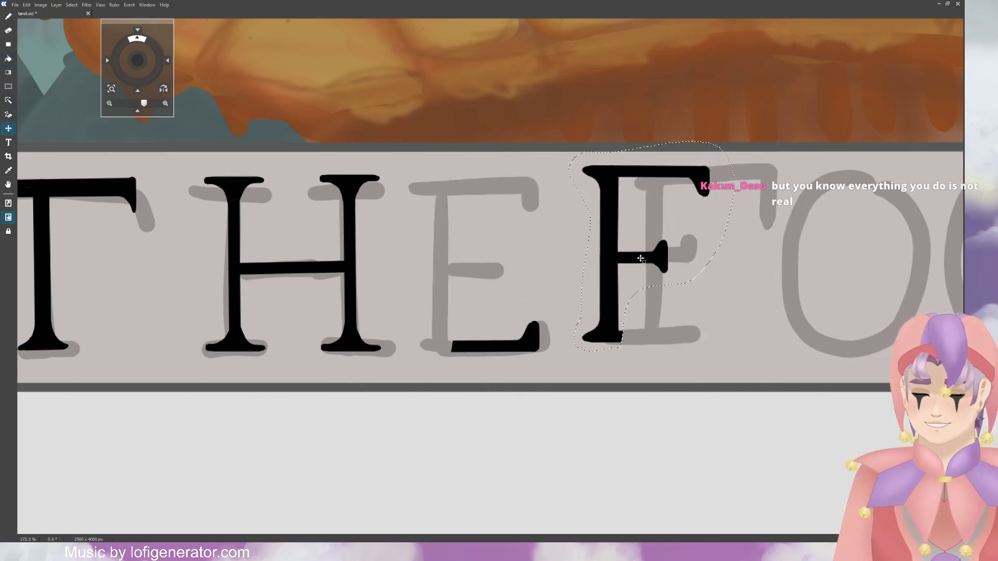
pyautogui.hotkey('ctrl', 'z')
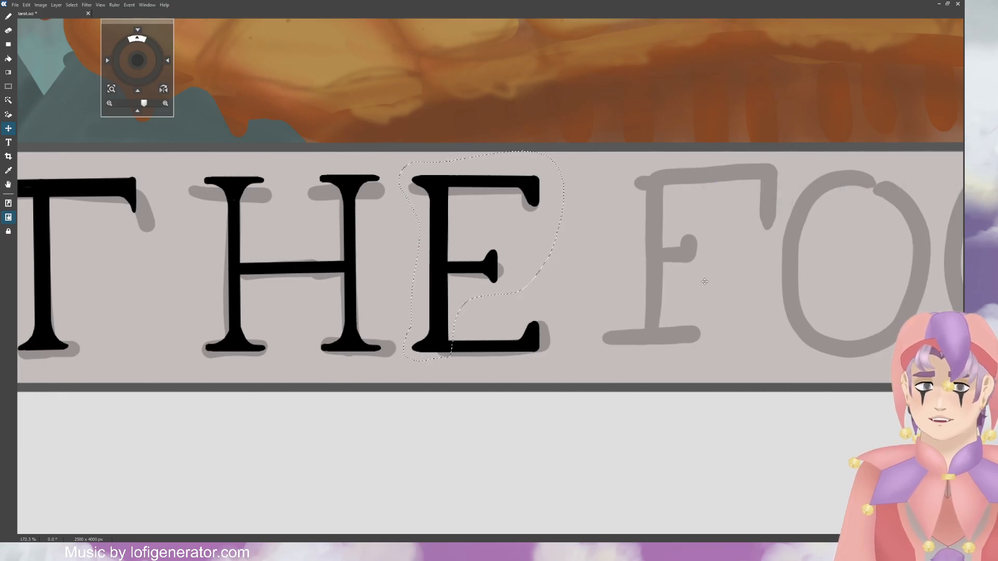
pyautogui.moveTo(475, 240)
pyautogui.mouseDown()
pyautogui.moveTo(717, 241)
pyautogui.moveTo(690, 237)
pyautogui.mouseUp()
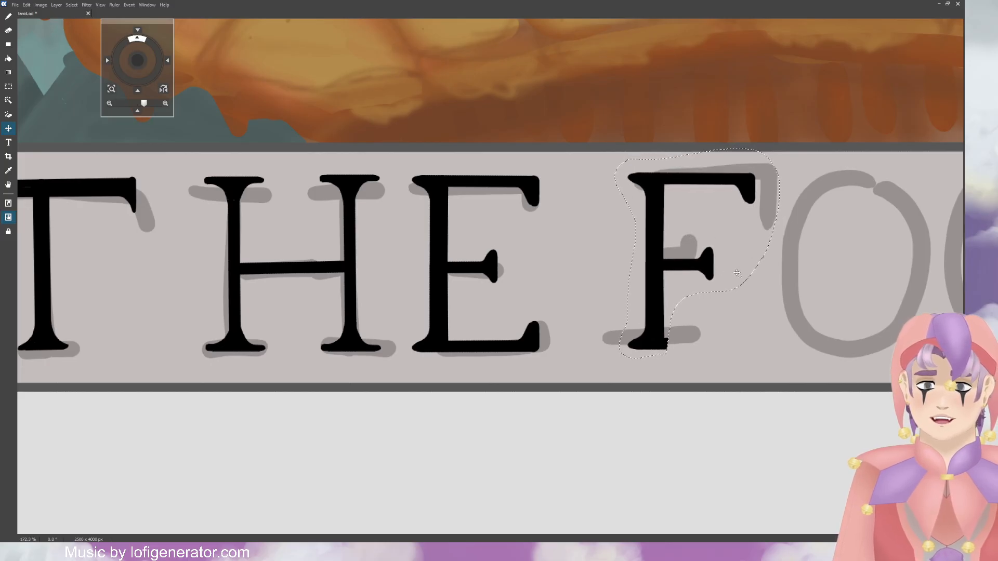
pyautogui.scroll(2, 691, 293)
pyautogui.scroll(-8, 654, 300)
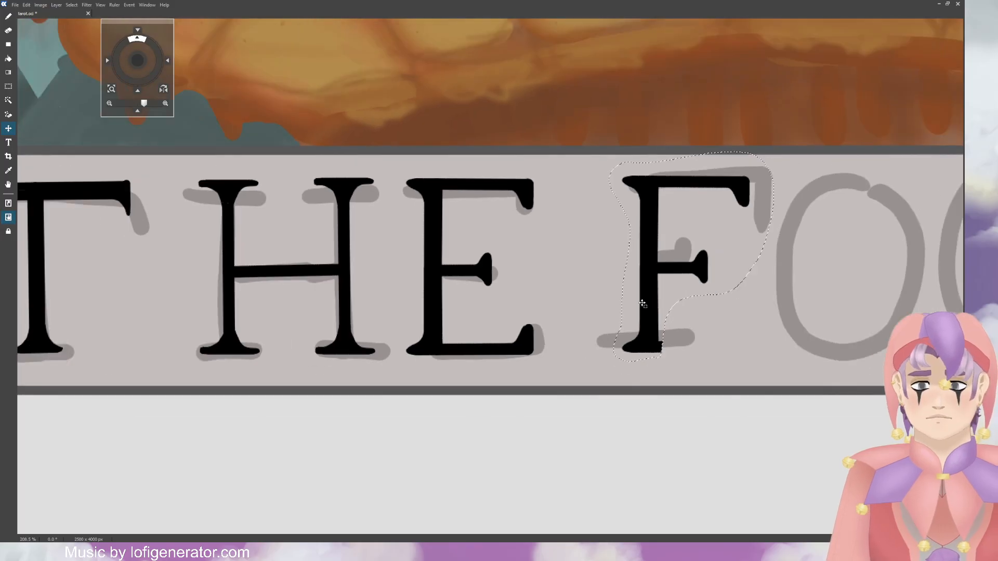
pyautogui.scroll(-2, 626, 299)
pyautogui.scroll(10, 751, 286)
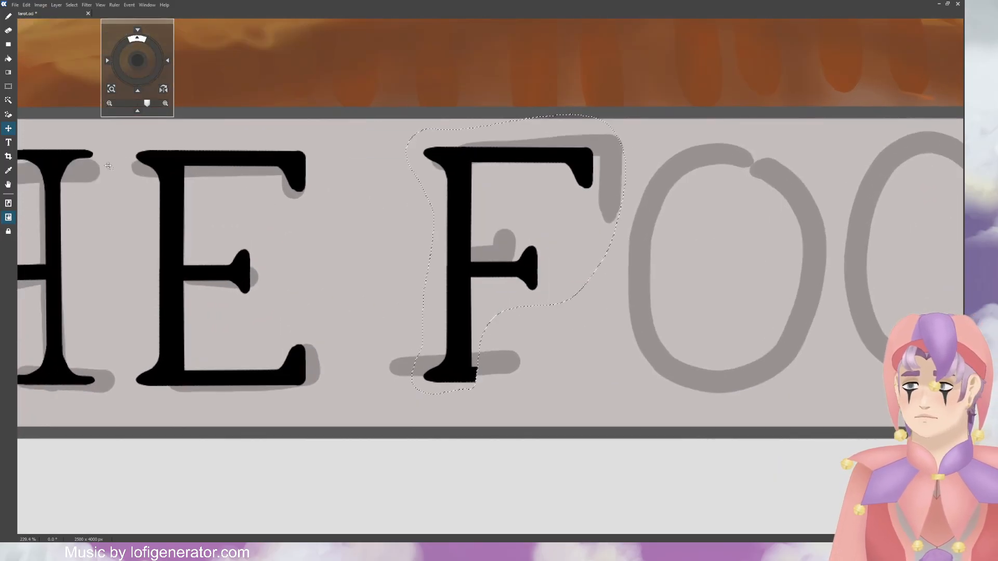
pyautogui.click(9, 86)
# Step: Try a brush touch-up at the cut-off foot of the F and save the file
pyautogui.scroll(4, 452, 314)
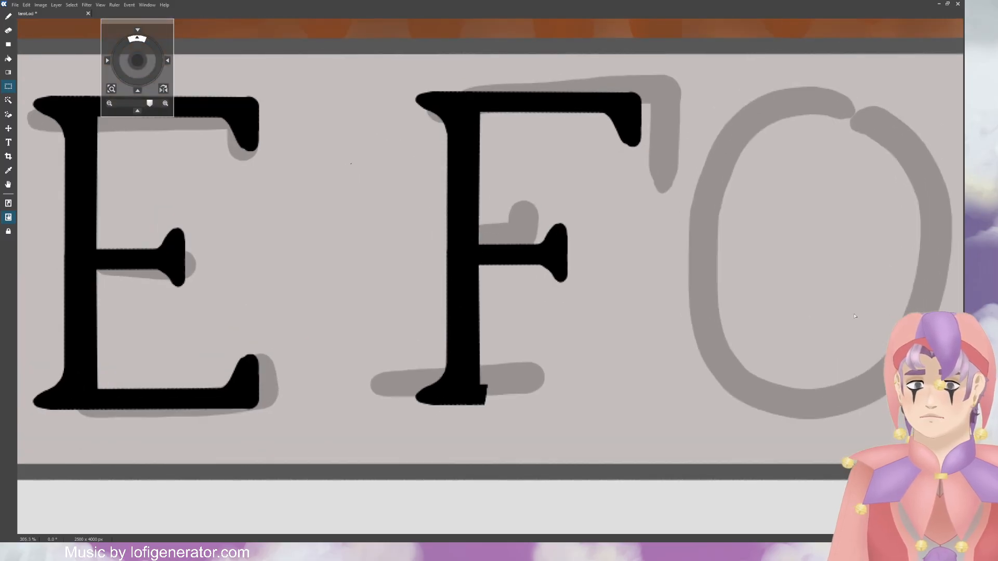
pyautogui.press('b')
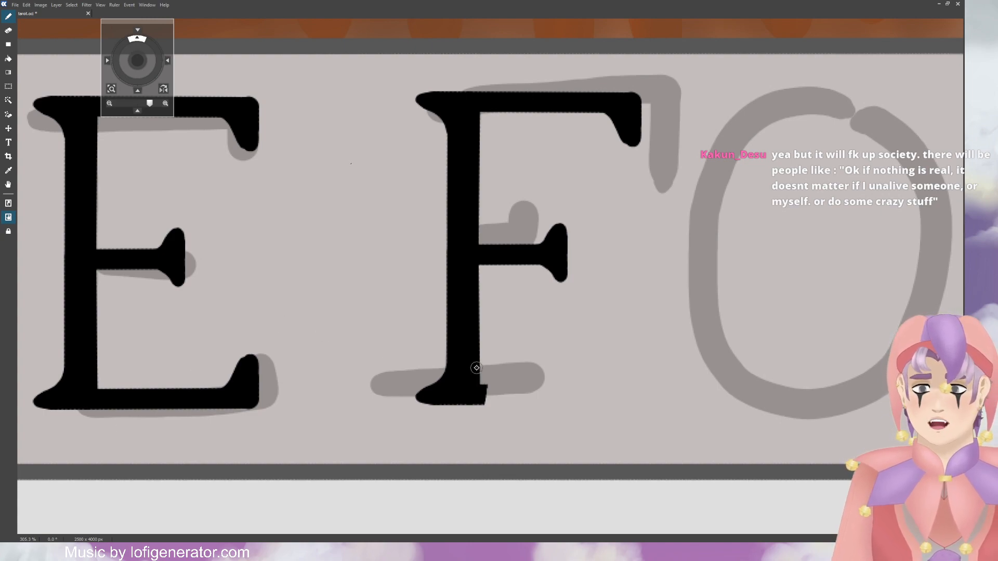
pyautogui.moveTo(476, 368); pyautogui.dragTo(479, 375)
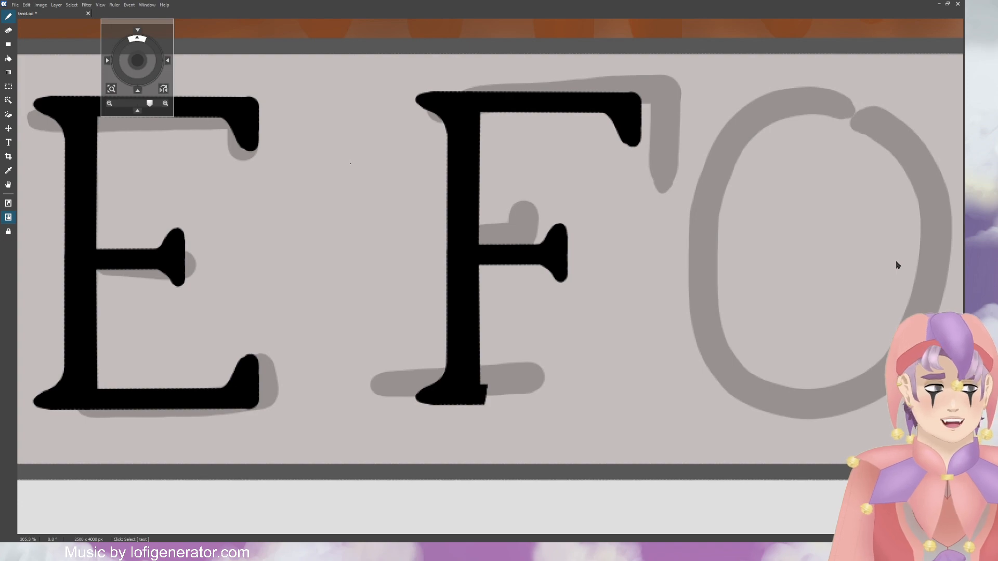
pyautogui.hotkey('ctrl', 's')
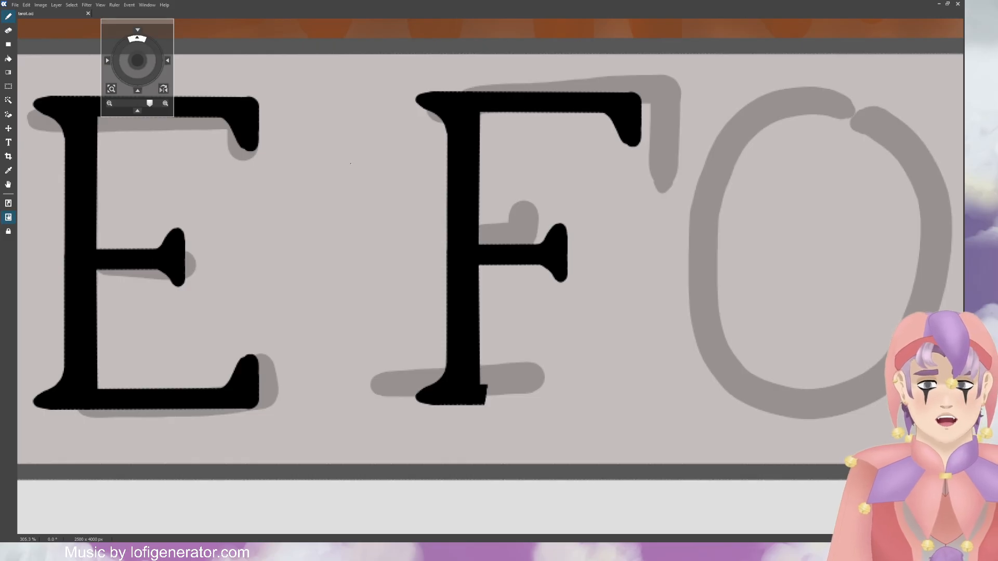
pyautogui.scroll(-3, 613, 340)
pyautogui.scroll(2, 549, 358)
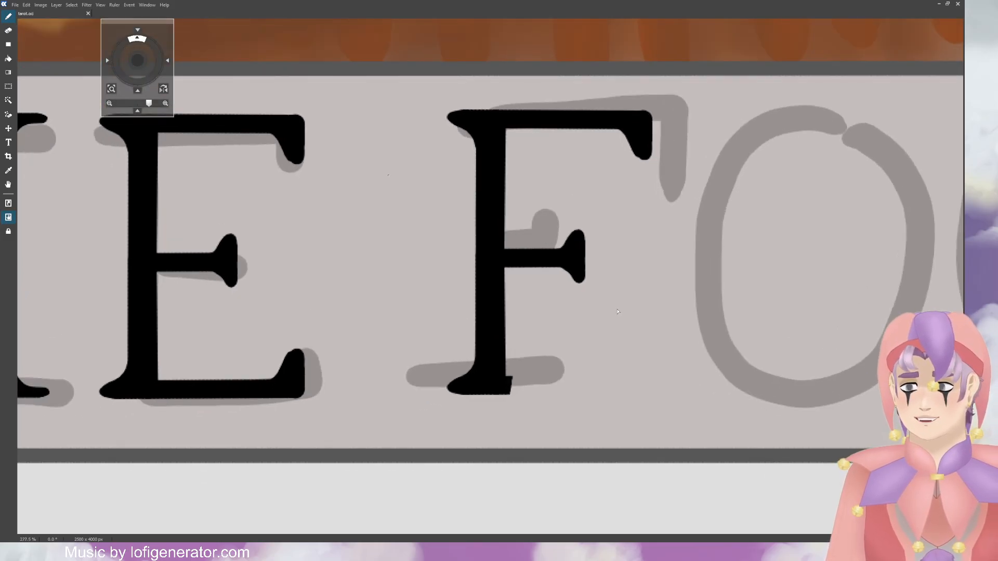
pyautogui.hotkey('ctrl', 'z')
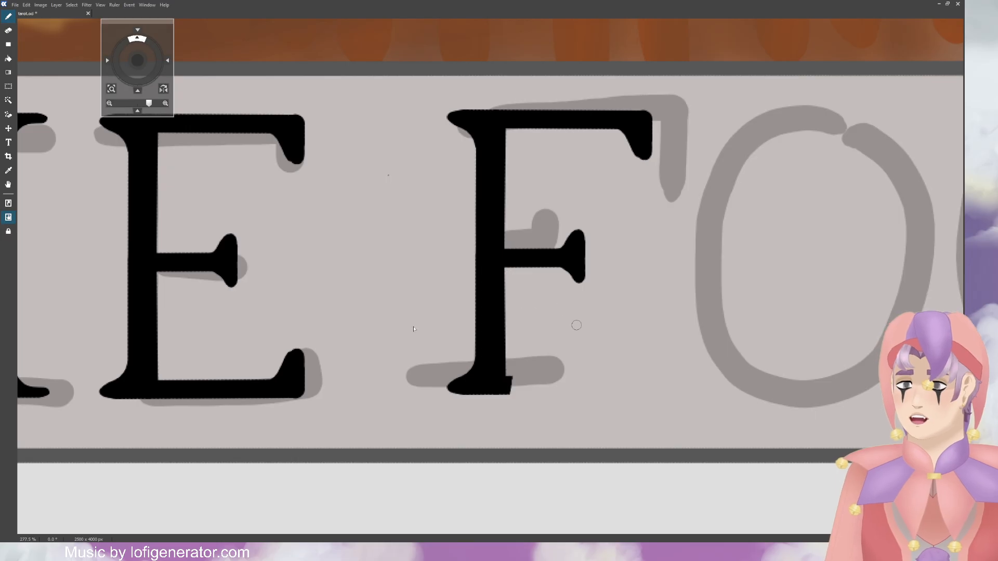
pyautogui.click(9, 87)
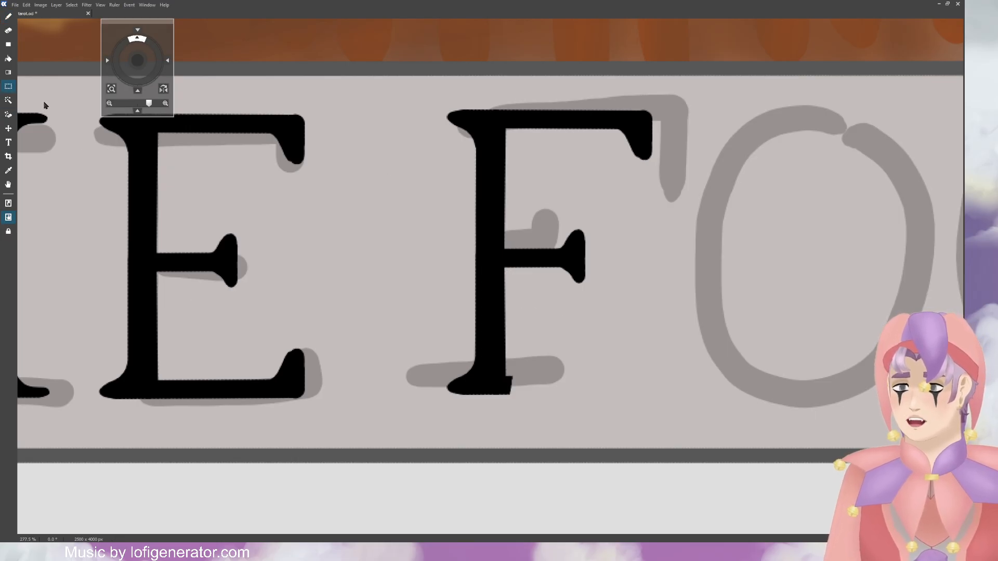
pyautogui.click(8, 16)
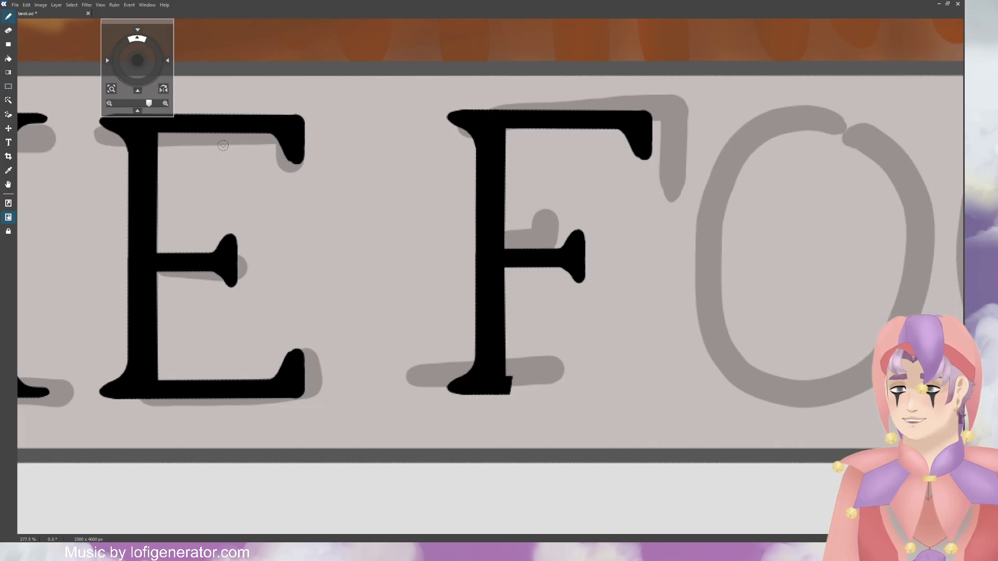
pyautogui.moveTo(396, 195); pyautogui.dragTo(512, 234)
pyautogui.hotkey('ctrl', 'z')
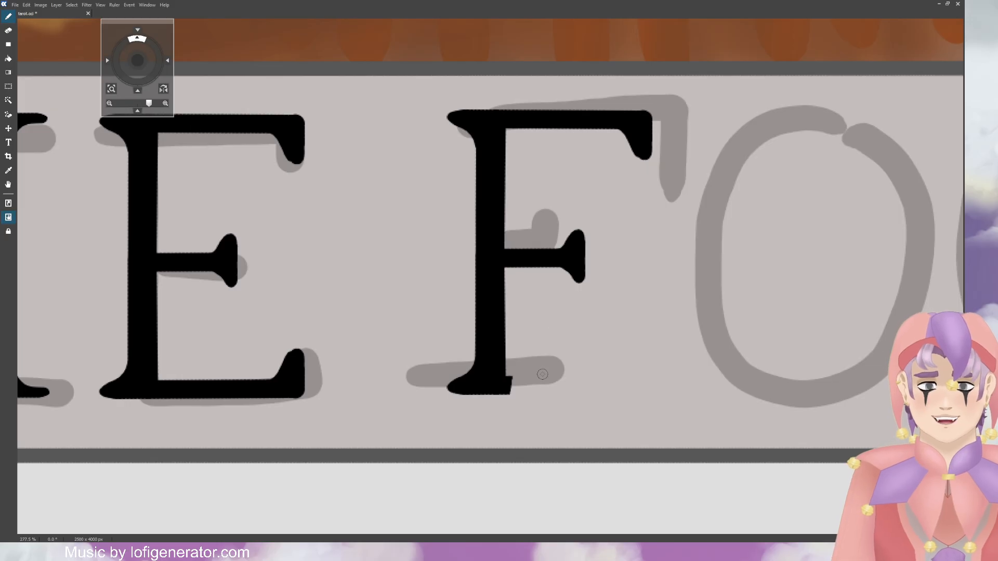
# Step: Paint the missing right half of the F's foot serif in black and refine its edge with the eraser
pyautogui.moveTo(505, 368)
pyautogui.mouseDown()
pyautogui.moveTo(533, 388)
pyautogui.moveTo(507, 389)
pyautogui.moveTo(520, 379)
pyautogui.moveTo(508, 389)
pyautogui.mouseUp()
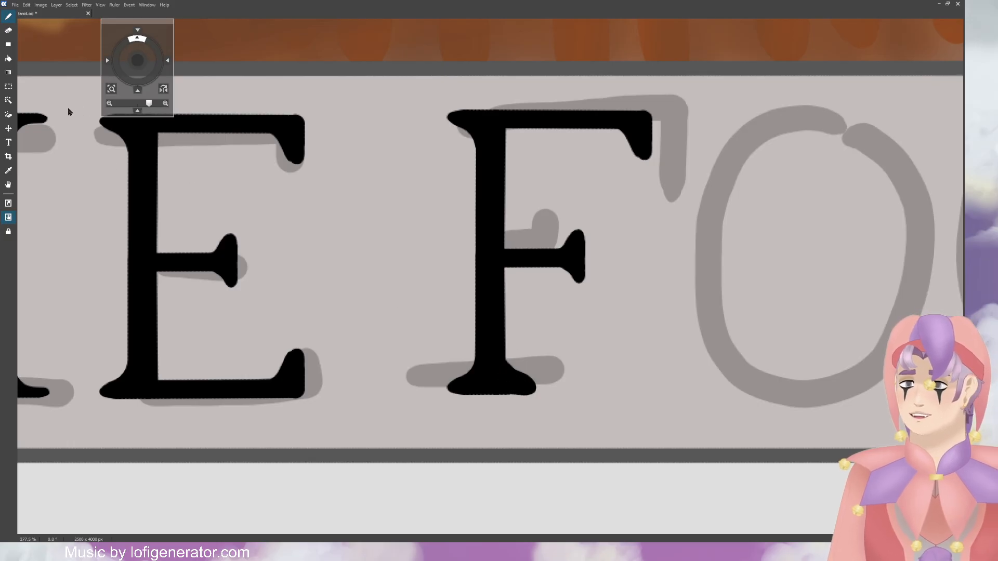
pyautogui.press('e')
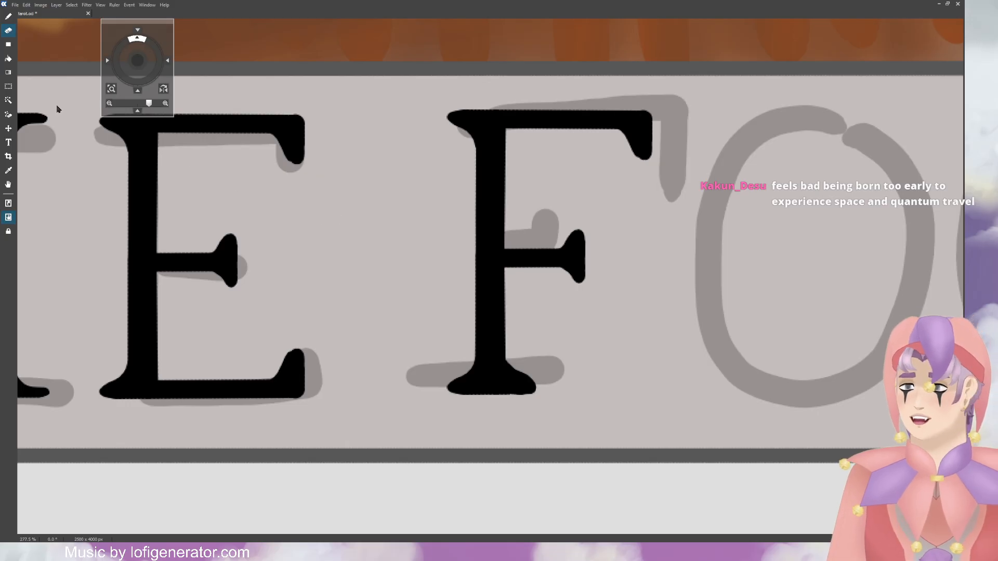
pyautogui.press('b')
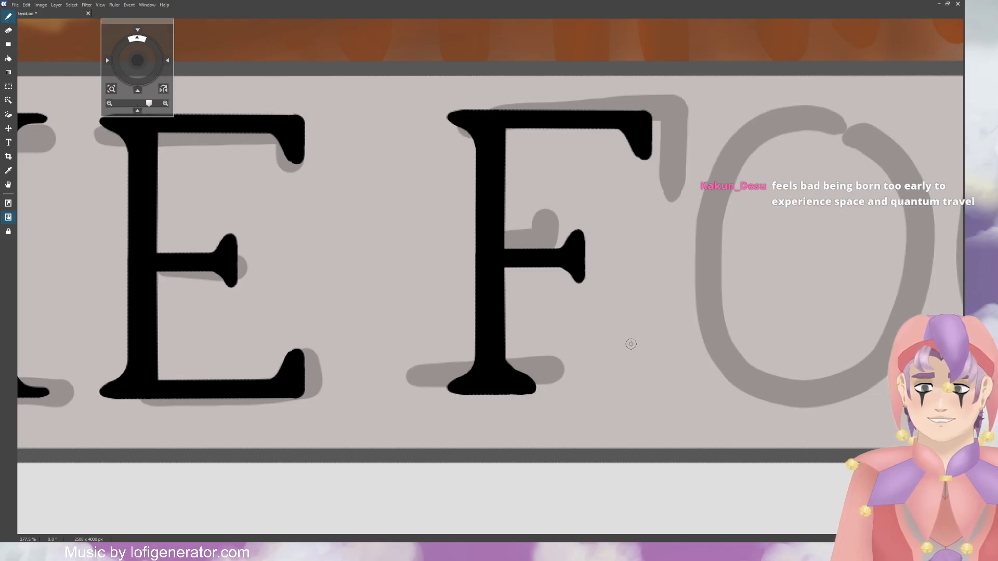
pyautogui.press('e')
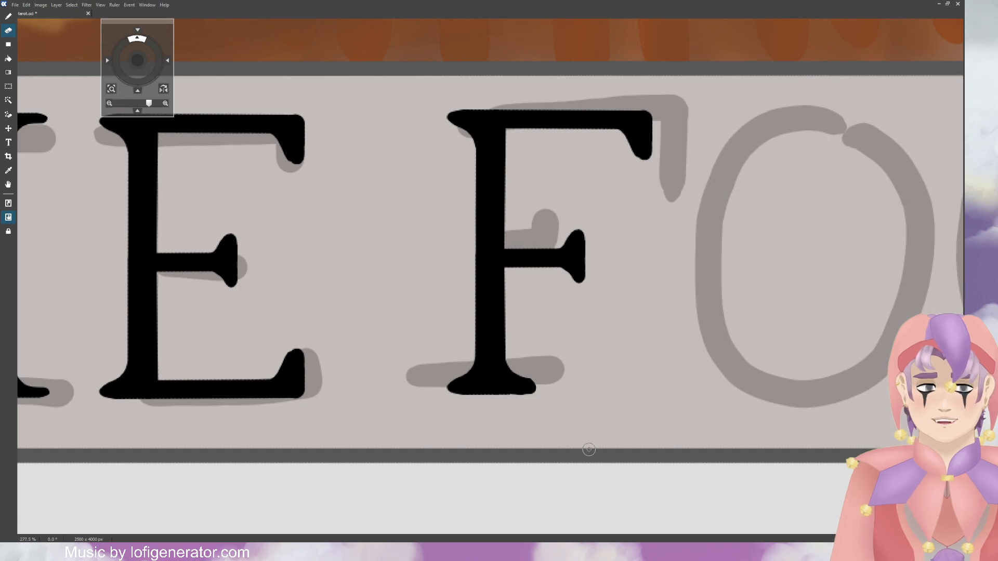
# Step: Hide the grey guide lettering so only the black letters show in the card's title box
pyautogui.scroll(-8, 525, 340)
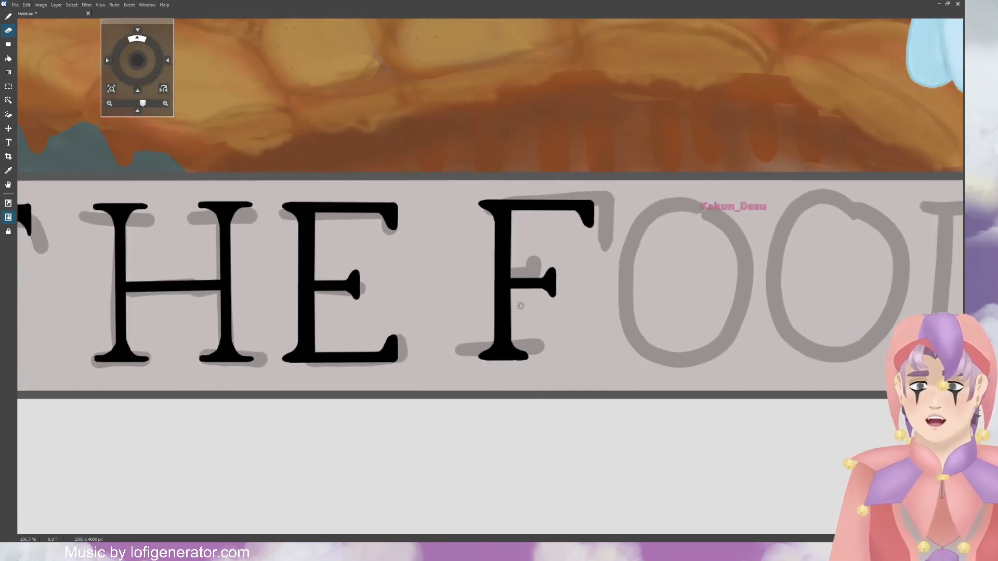
pyautogui.scroll(-3, 518, 299)
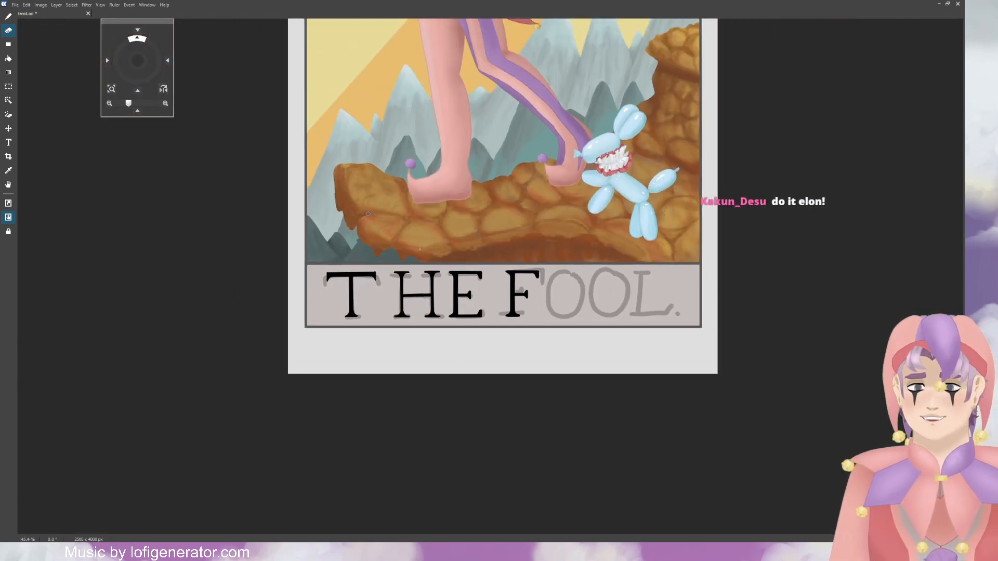
pyautogui.moveTo(137, 62); pyautogui.dragTo(136, 106)
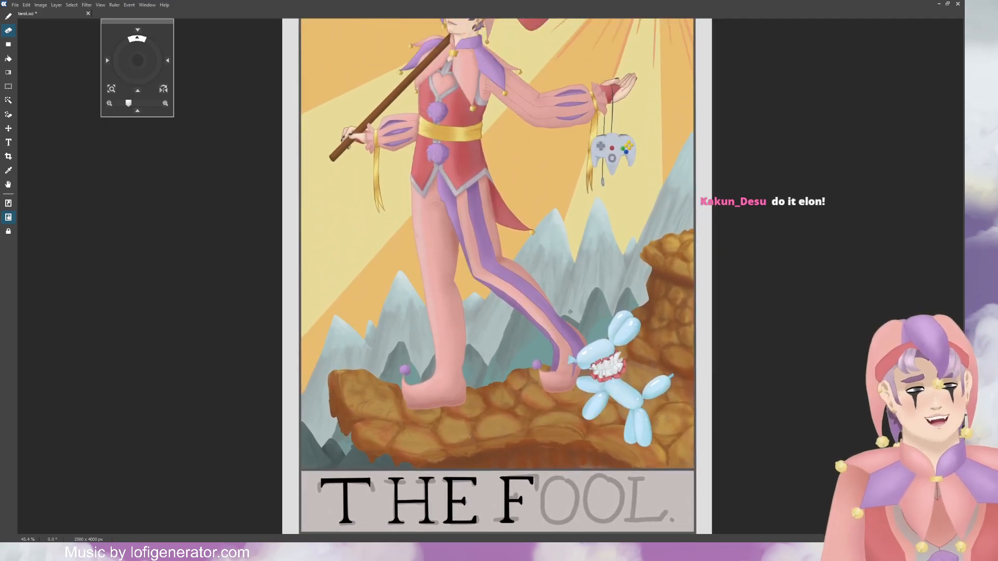
pyautogui.click(887, 301)
pyautogui.click(887, 300)
pyautogui.click(887, 300)
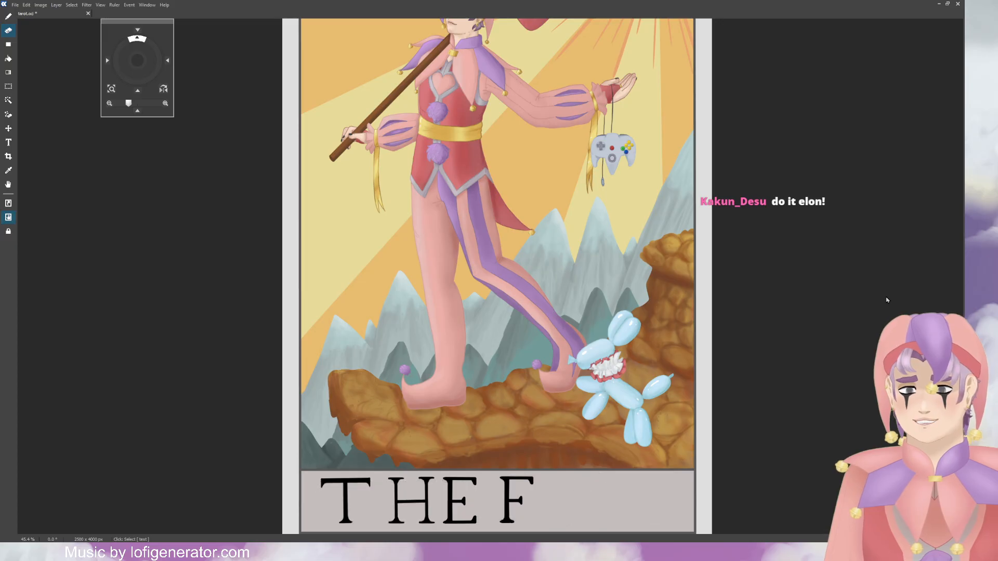
# Step: Select the T freehand, move it closer to the H to even the spacing, and clear the selection
pyautogui.scroll(-2, 693, 422)
pyautogui.scroll(2, 633, 483)
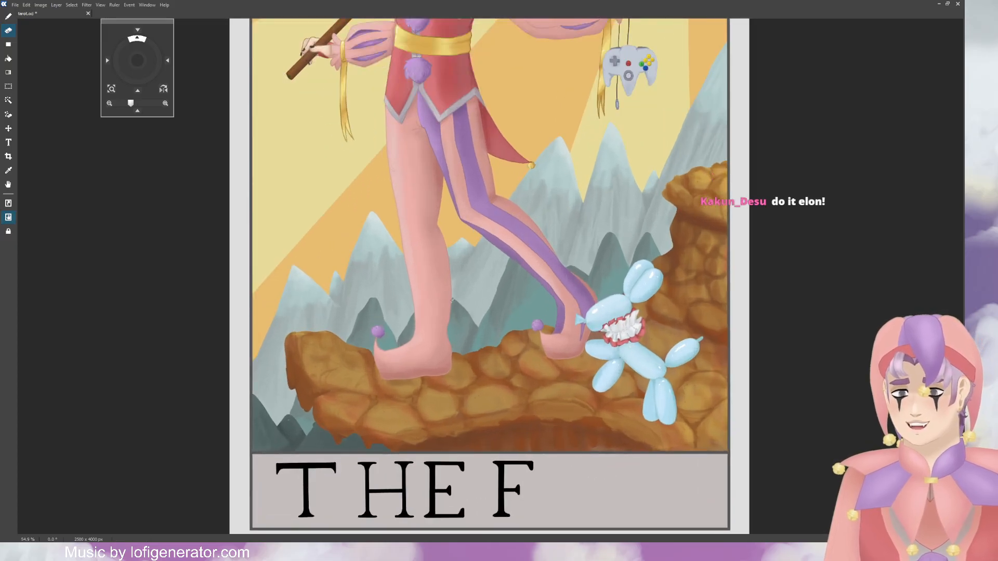
pyautogui.moveTo(138, 61); pyautogui.dragTo(146, 54)
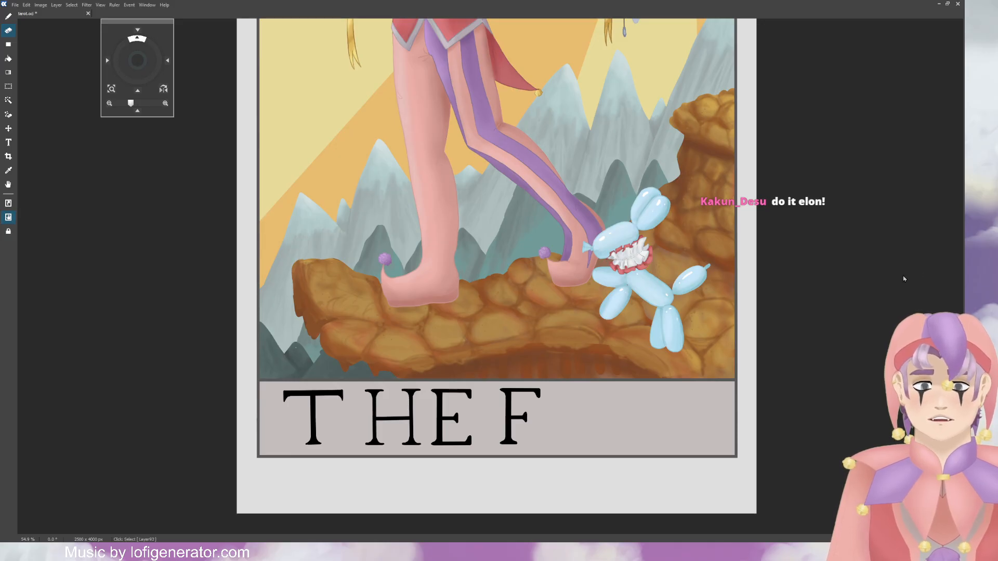
pyautogui.click(10, 88)
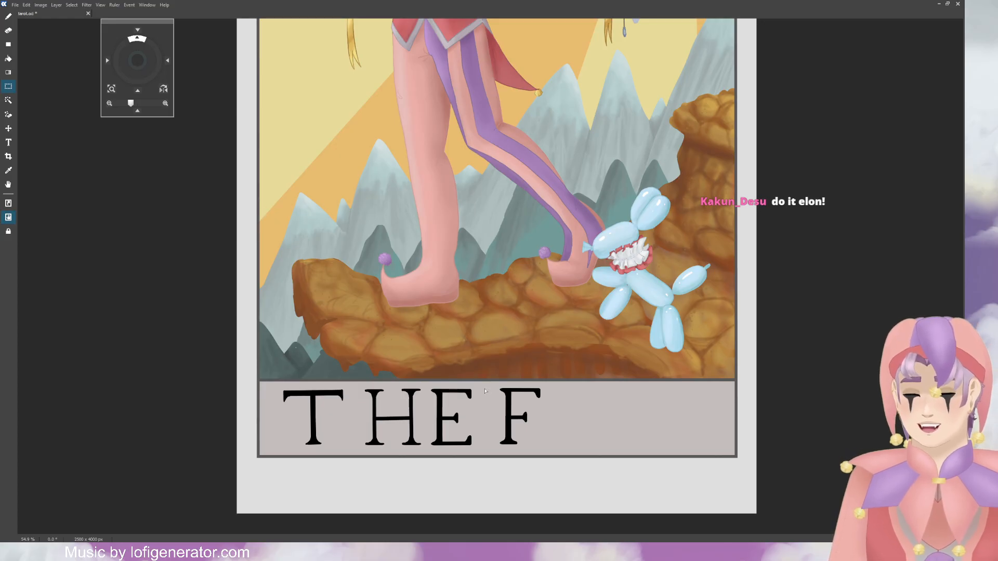
pyautogui.moveTo(353, 417)
pyautogui.mouseDown()
pyautogui.moveTo(335, 377)
pyautogui.moveTo(293, 375)
pyautogui.mouseUp()
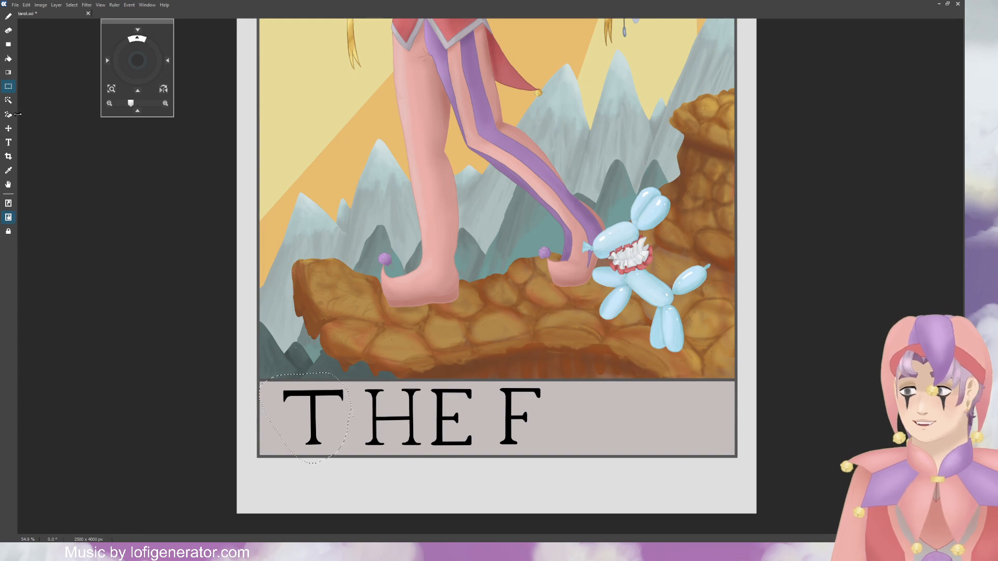
pyautogui.click(9, 129)
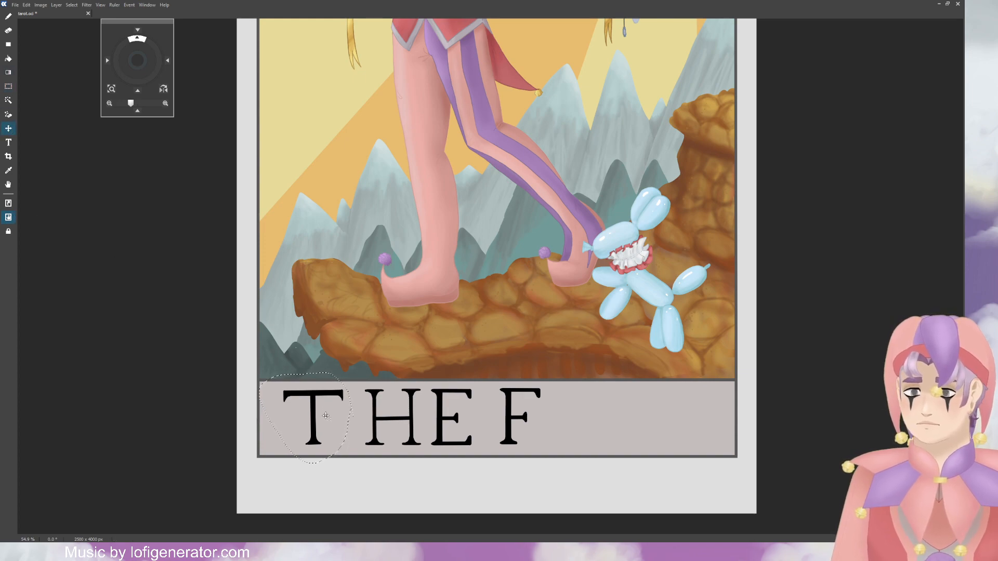
pyautogui.moveTo(326, 416); pyautogui.dragTo(341, 416)
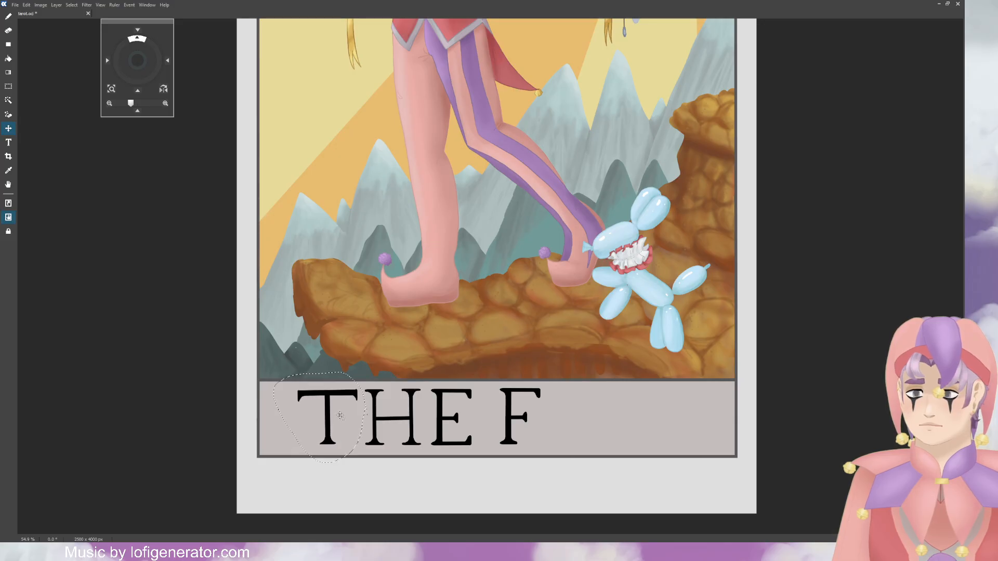
pyautogui.click(8, 86)
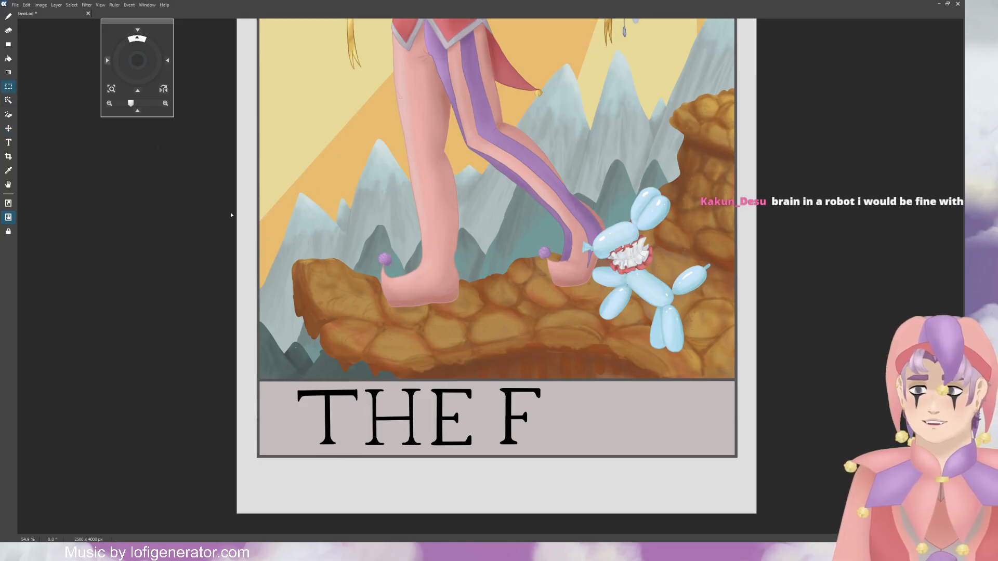
pyautogui.click(9, 20)
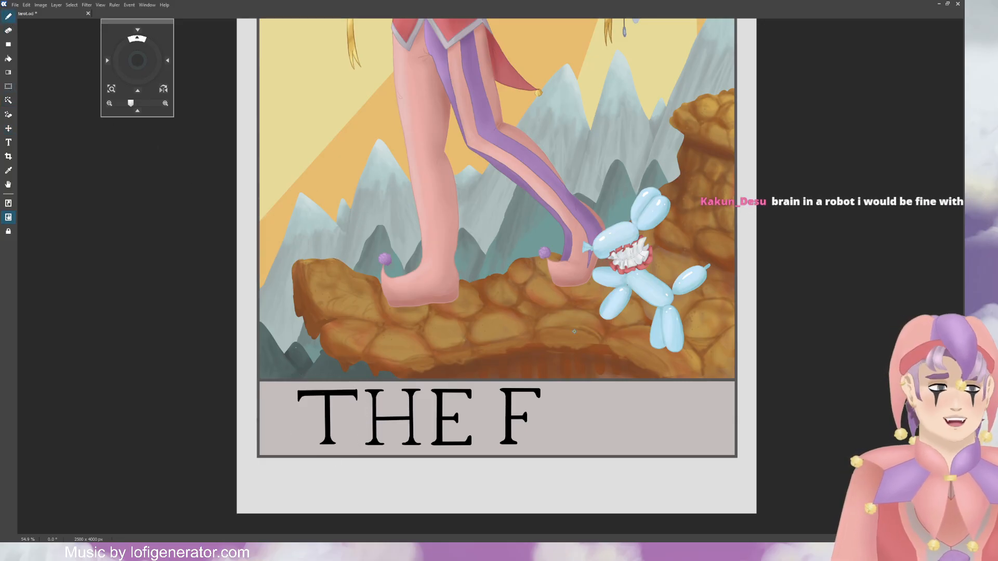
# Step: Show the guide lettering again and select the numeral 0 at the card's upper edge with a freehand outline
pyautogui.click(888, 284)
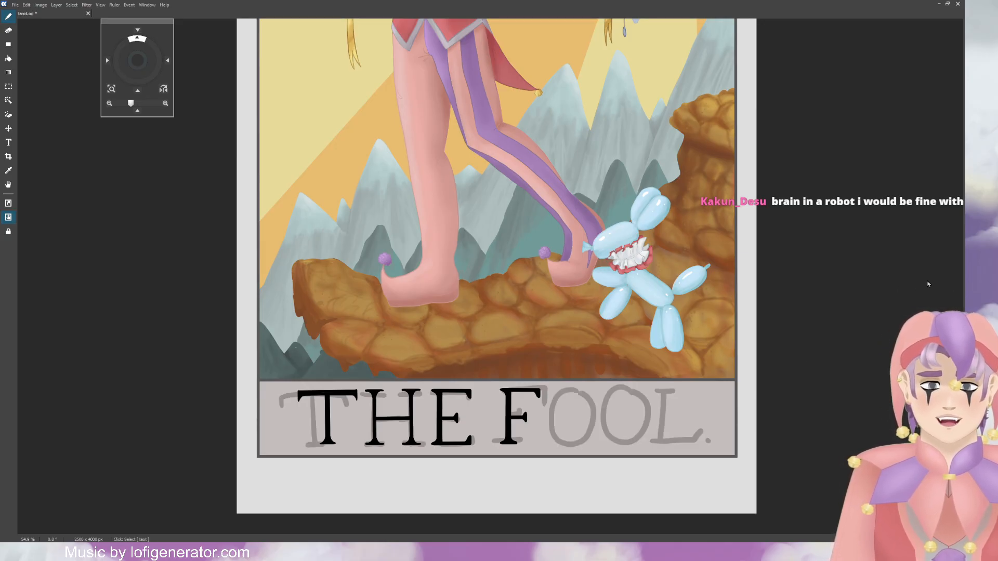
pyautogui.click(925, 250)
pyautogui.scroll(-11, 635, 284)
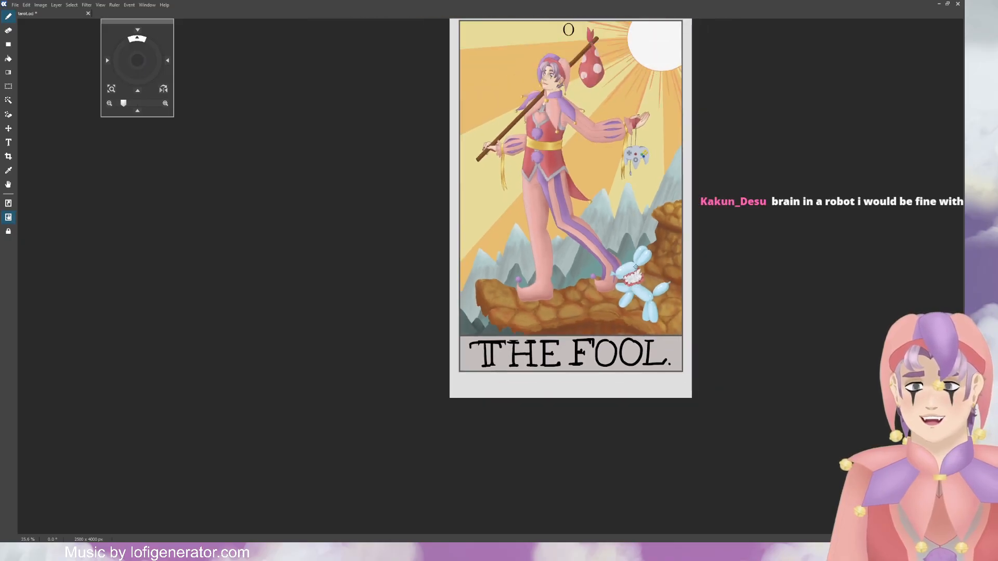
pyautogui.scroll(11, 568, 104)
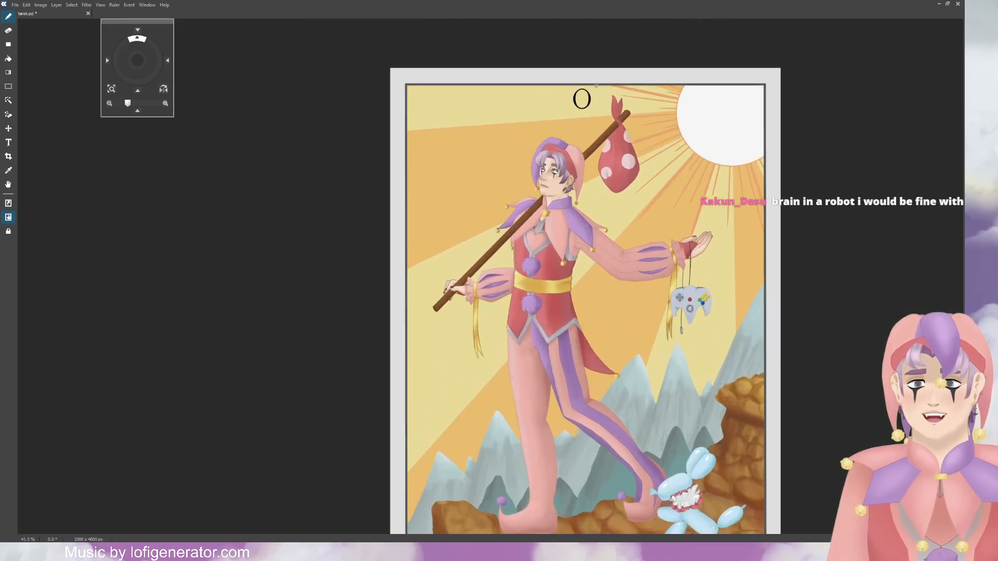
pyautogui.scroll(9, 589, 83)
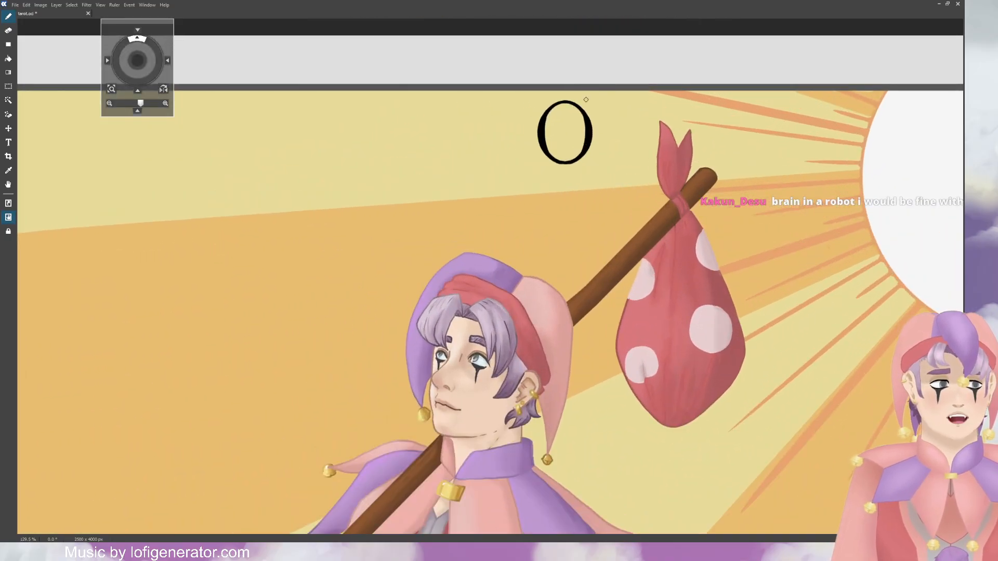
pyautogui.click(10, 86)
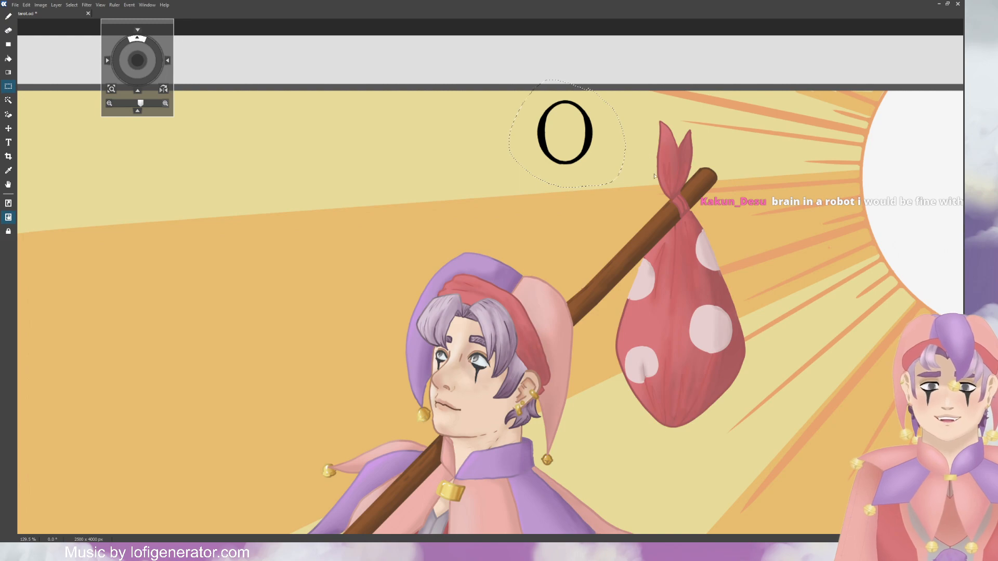
# Step: Try to move the selected numeral 0 down the card towards the title box
pyautogui.scroll(-6, 648, 235)
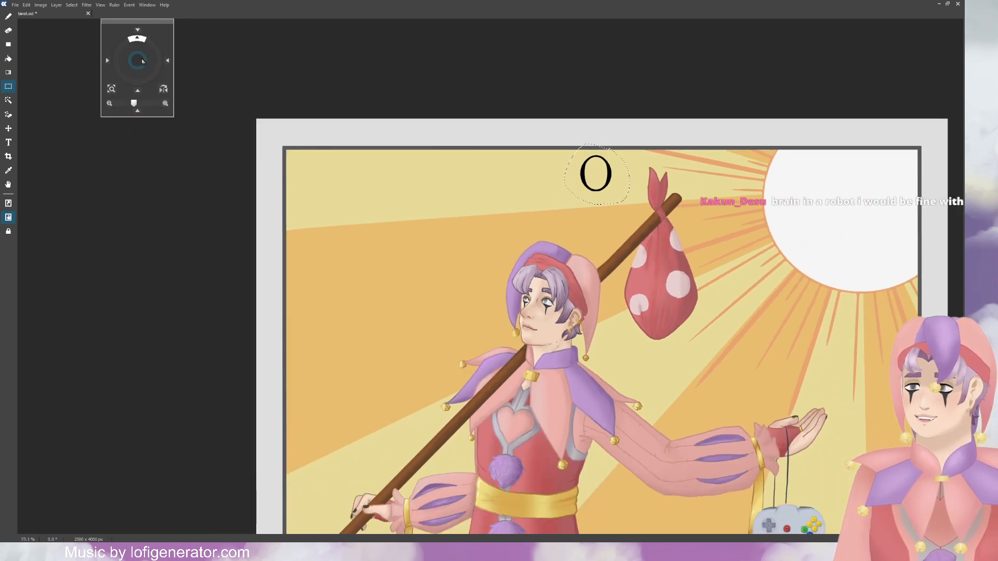
pyautogui.moveTo(140, 59); pyautogui.dragTo(142, 41)
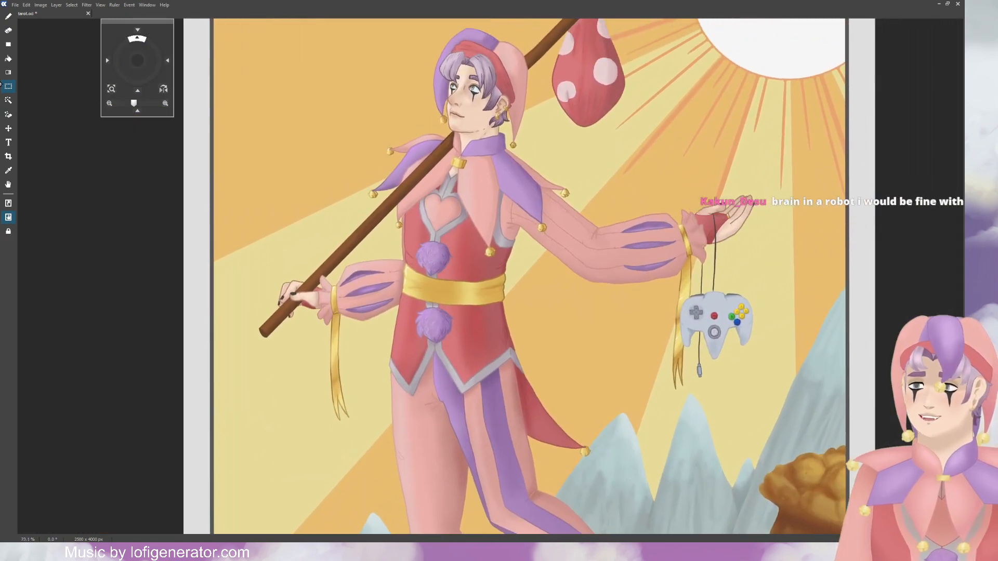
pyautogui.click(8, 128)
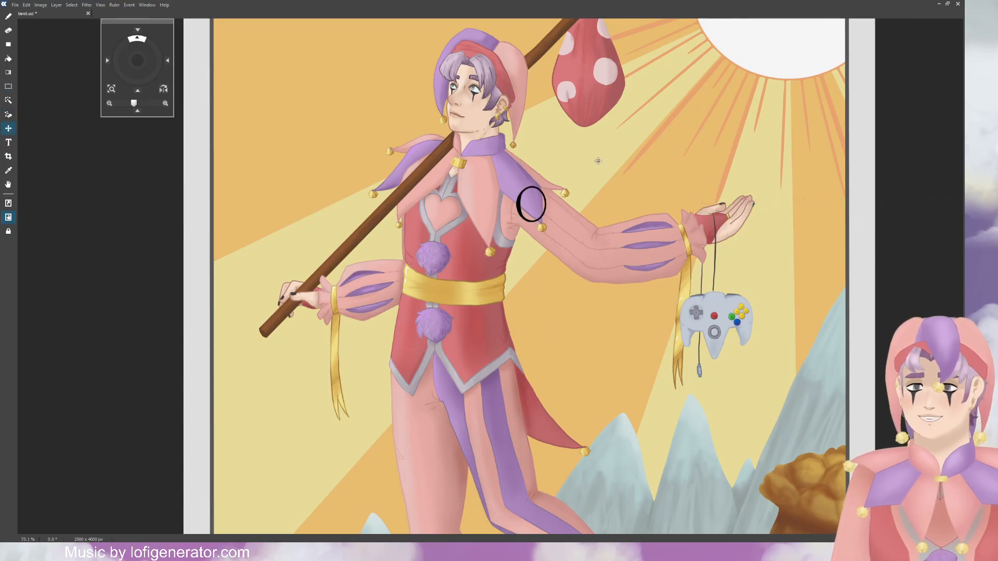
pyautogui.moveTo(139, 63); pyautogui.dragTo(152, 3)
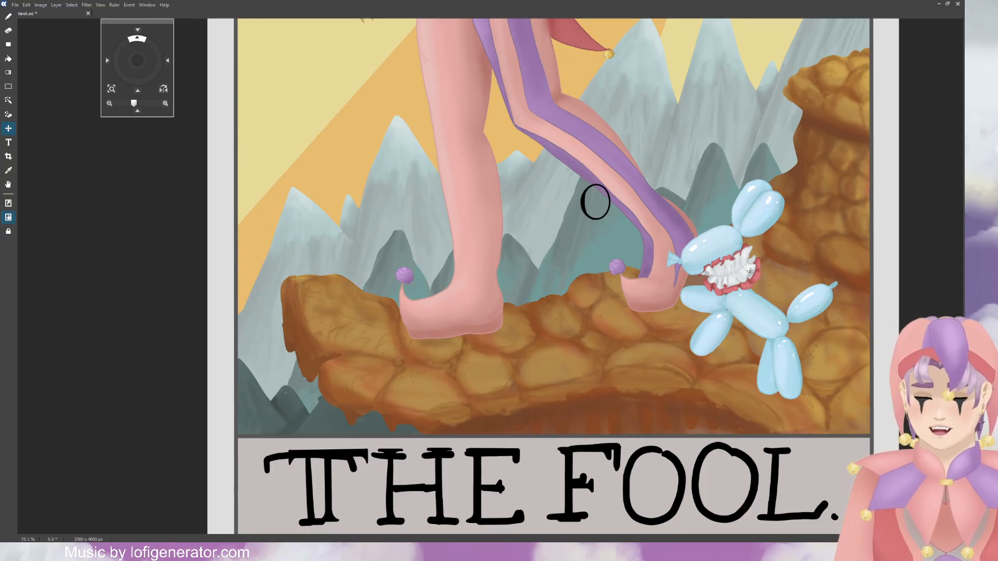
pyautogui.scroll(-5, 659, 225)
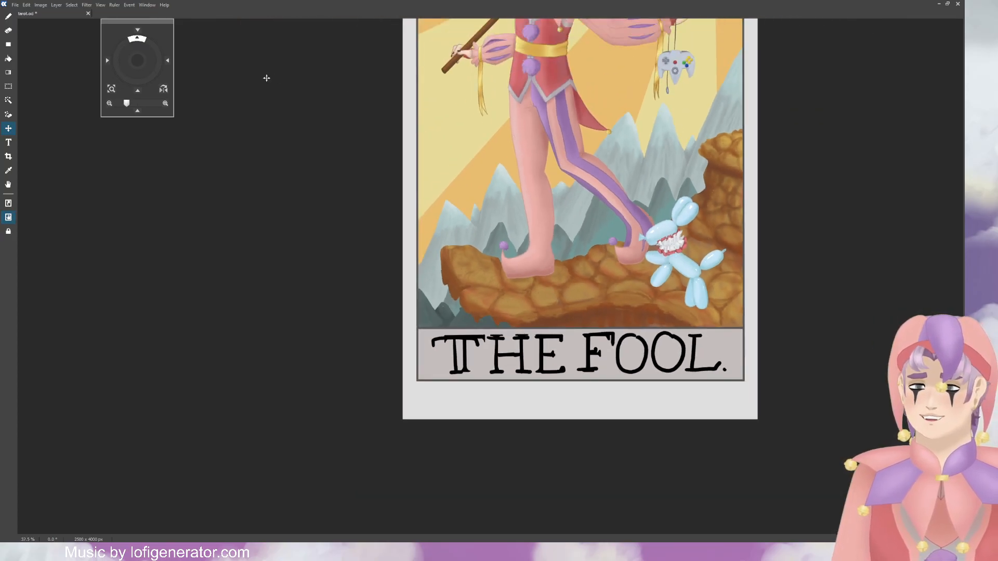
pyautogui.moveTo(144, 61); pyautogui.dragTo(144, 61)
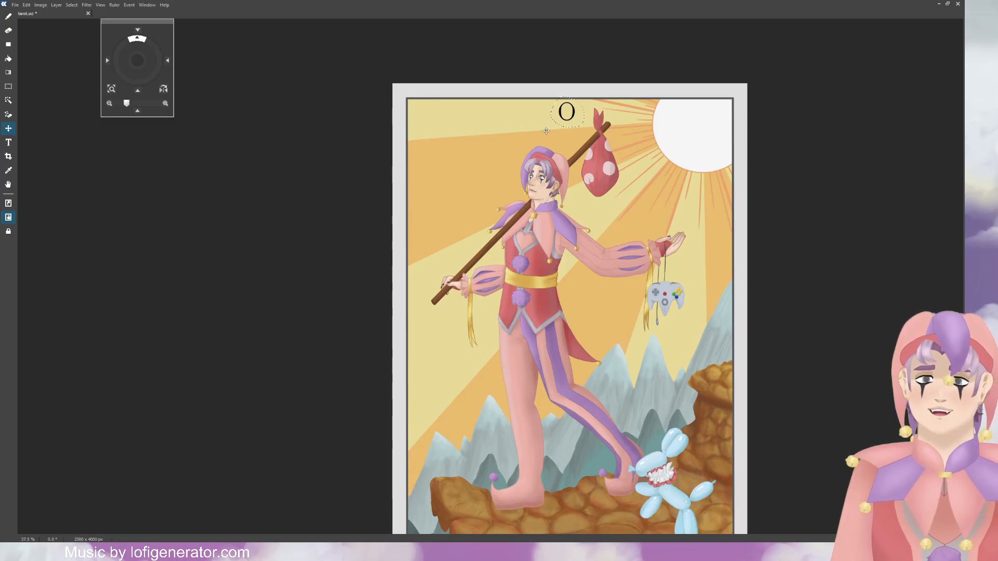
# Step: Move the selected numeral 0 from the card's upper edge into the title box, inside the guide's first O
pyautogui.moveTo(570, 110); pyautogui.dragTo(571, 111)
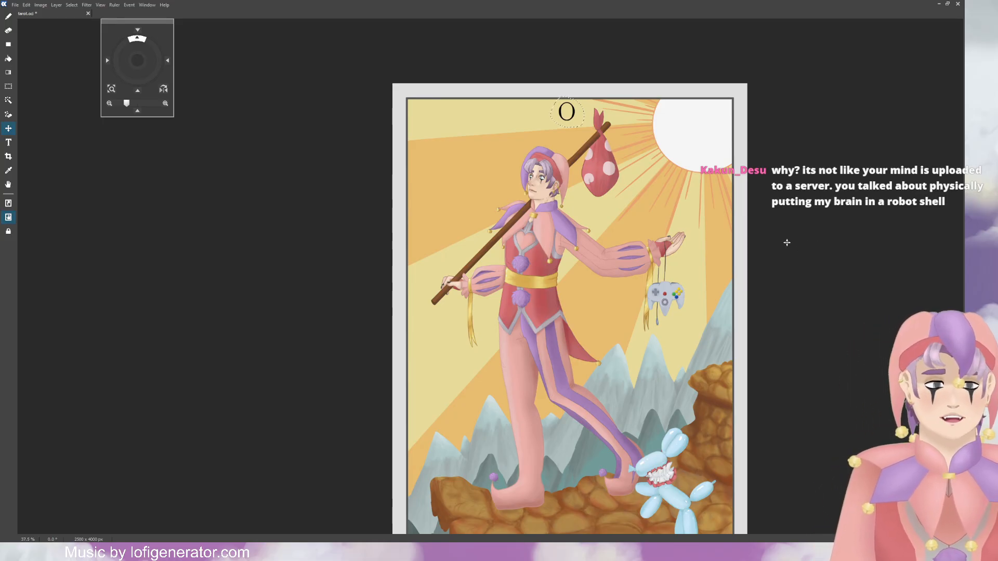
pyautogui.scroll(5, 570, 102)
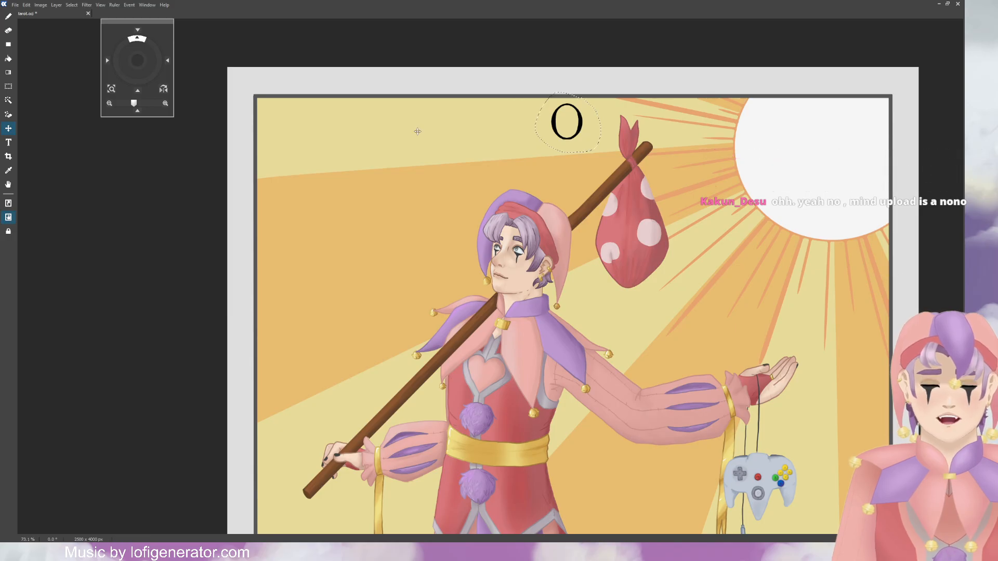
pyautogui.scroll(-1, 433, 140)
pyautogui.scroll(-1, 432, 139)
pyautogui.scroll(-4, 576, 106)
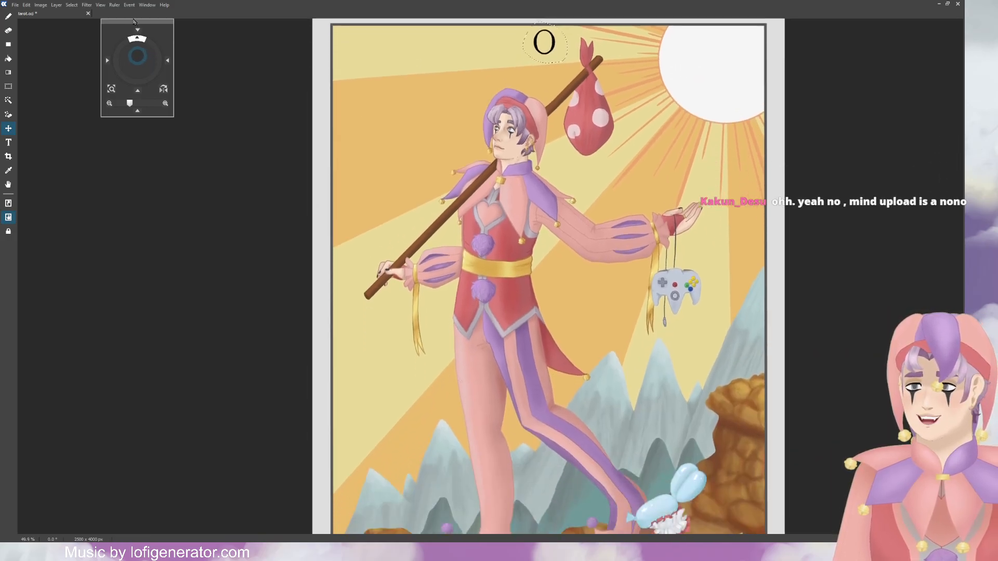
pyautogui.moveTo(576, 106); pyautogui.dragTo(584, 375)
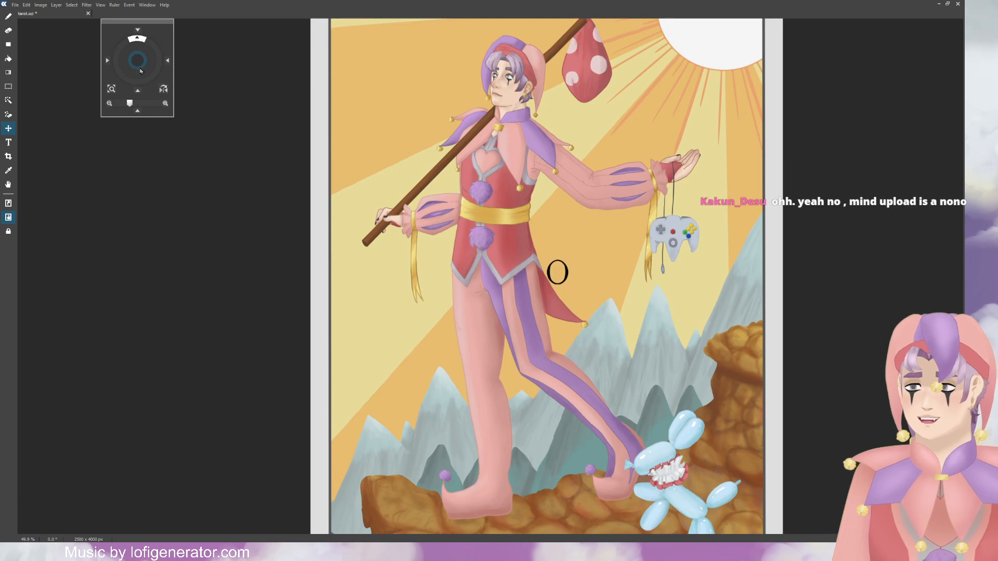
pyautogui.moveTo(140, 69); pyautogui.dragTo(140, 76)
pyautogui.moveTo(522, 78); pyautogui.dragTo(603, 421)
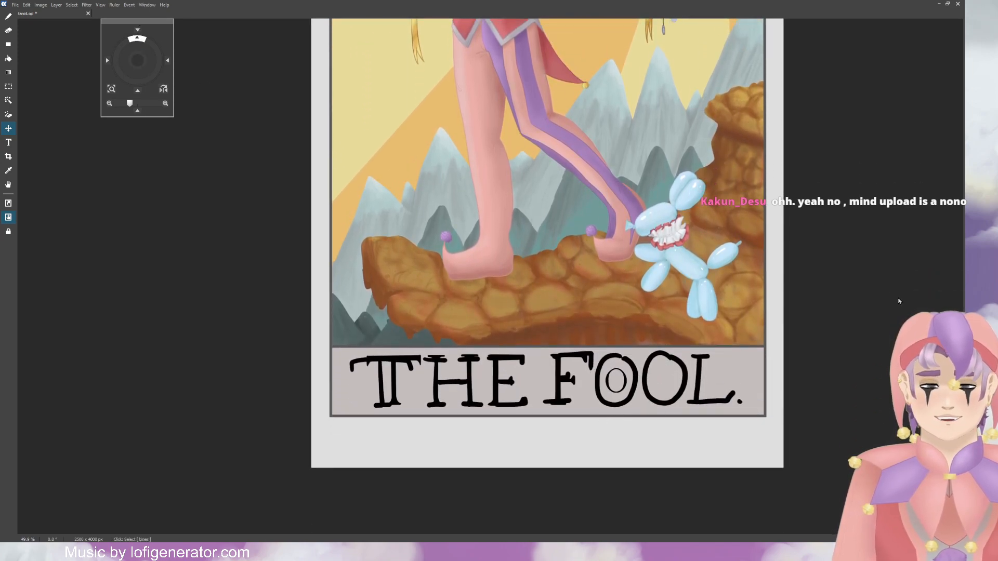
# Step: Fade the guide lettering to grey and enlarge the small black O to about the height of the other title letters
pyautogui.moveTo(932, 250); pyautogui.dragTo(906, 250)
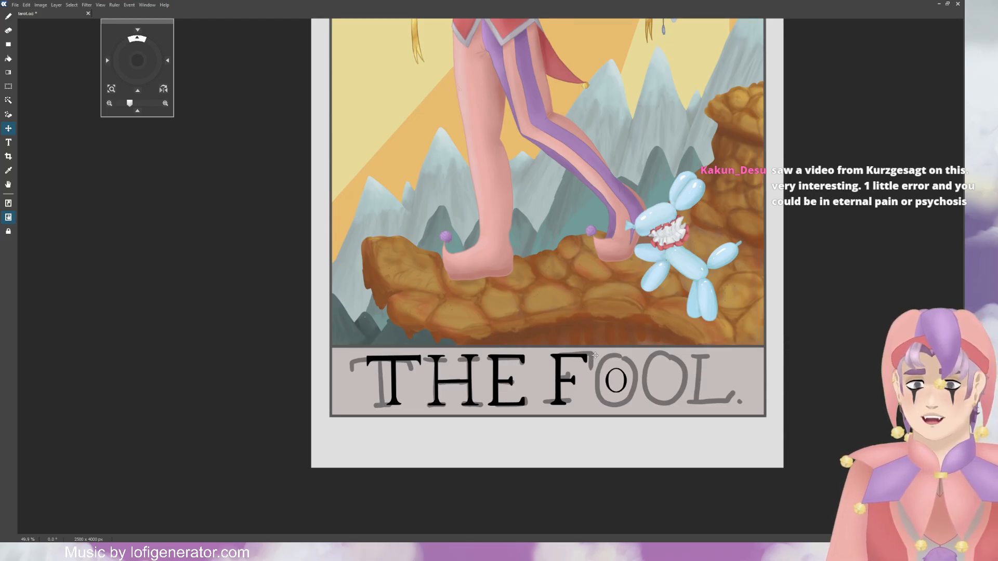
pyautogui.click(9, 86)
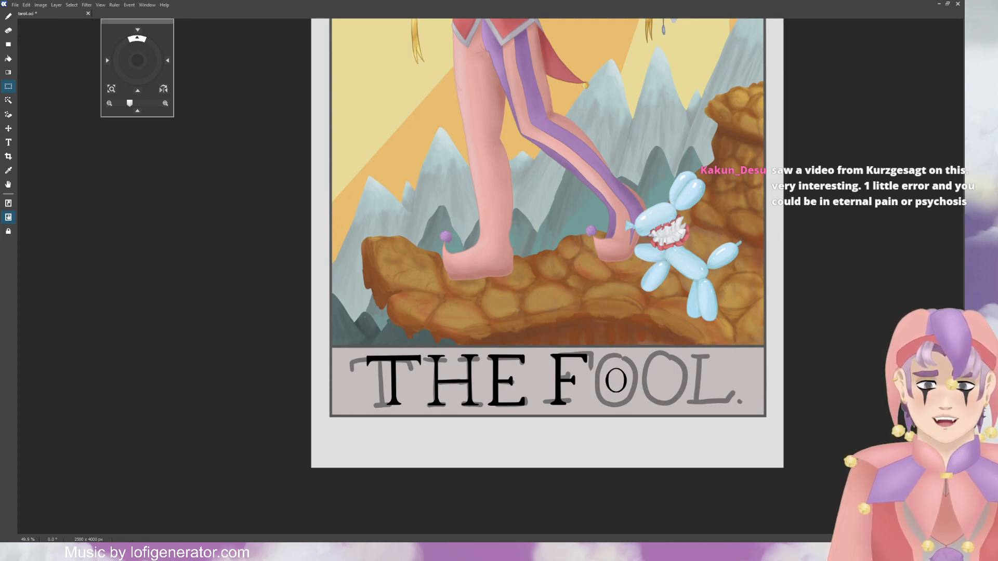
pyautogui.click(607, 374)
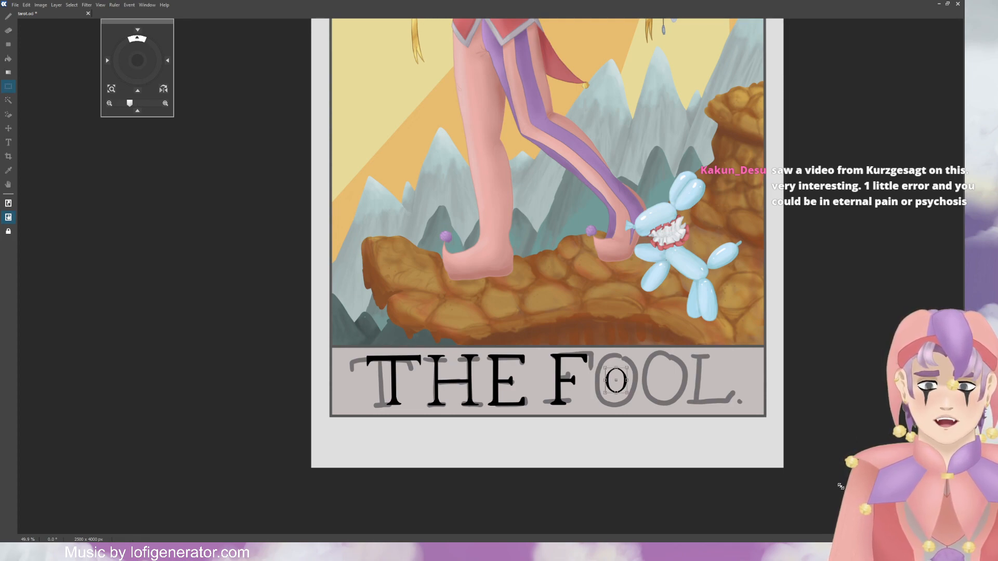
pyautogui.moveTo(604, 367); pyautogui.dragTo(584, 344)
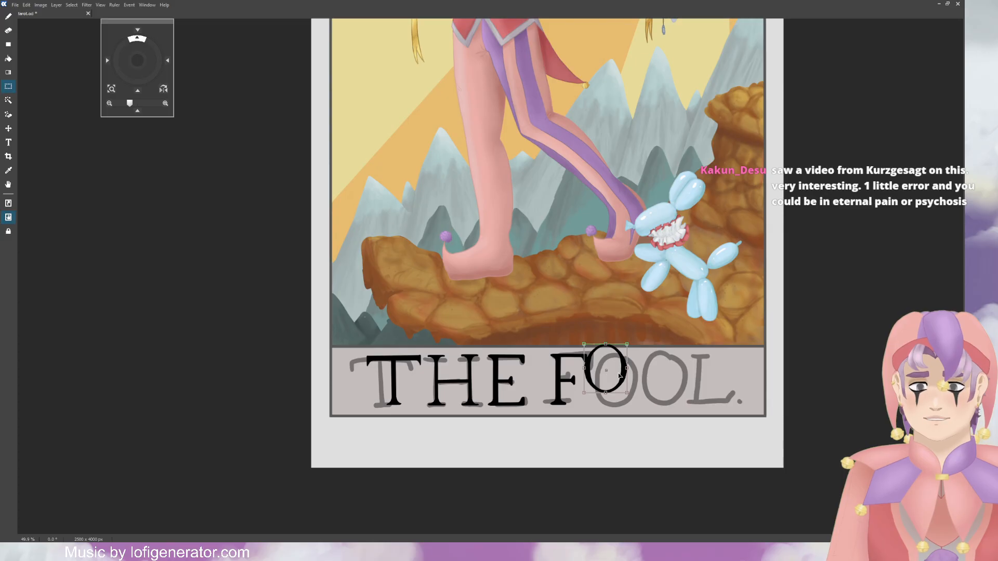
pyautogui.click(433, 313)
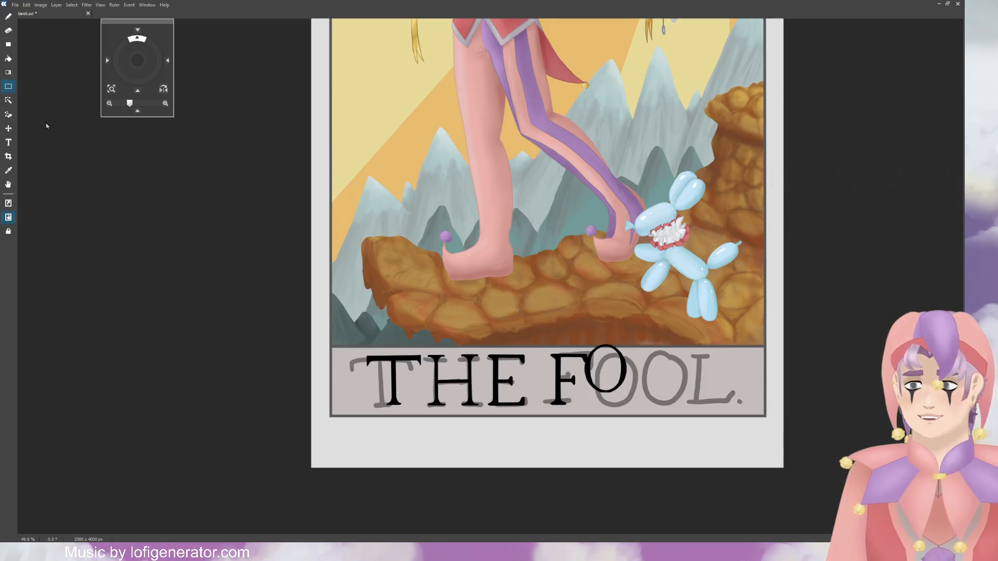
# Step: Move the enlarged O beside the F over the guide's first O and adjust its size slightly to fit
pyautogui.click(8, 130)
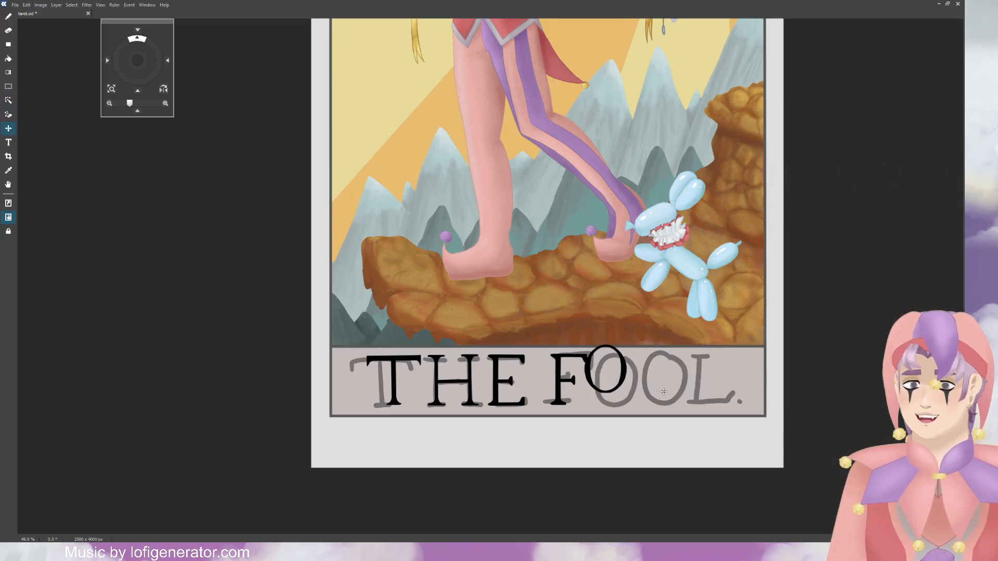
pyautogui.moveTo(619, 369)
pyautogui.mouseDown()
pyautogui.moveTo(603, 375)
pyautogui.moveTo(629, 381)
pyautogui.mouseUp()
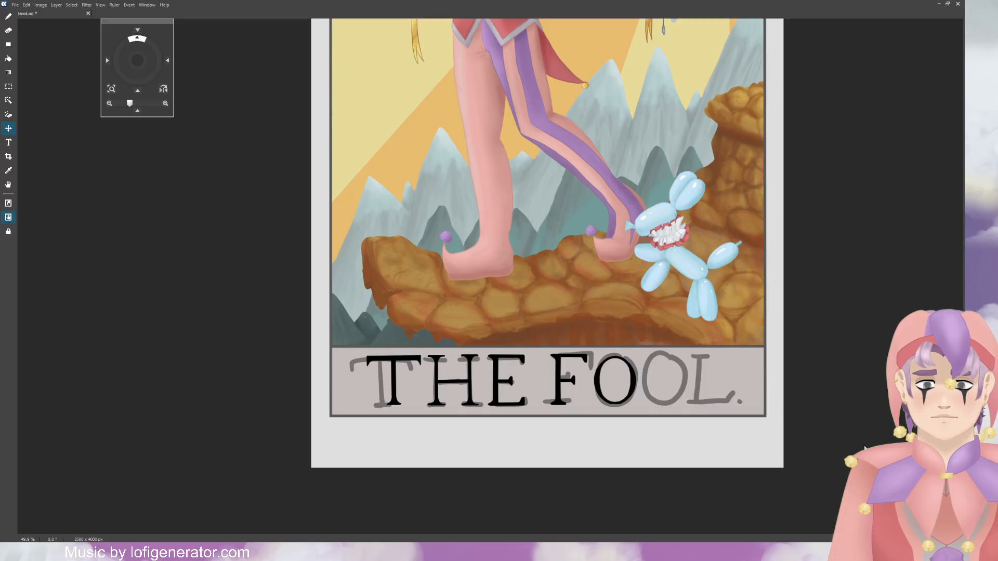
pyautogui.hotkey('ctrl', 't')
pyautogui.moveTo(636, 355); pyautogui.dragTo(639, 353)
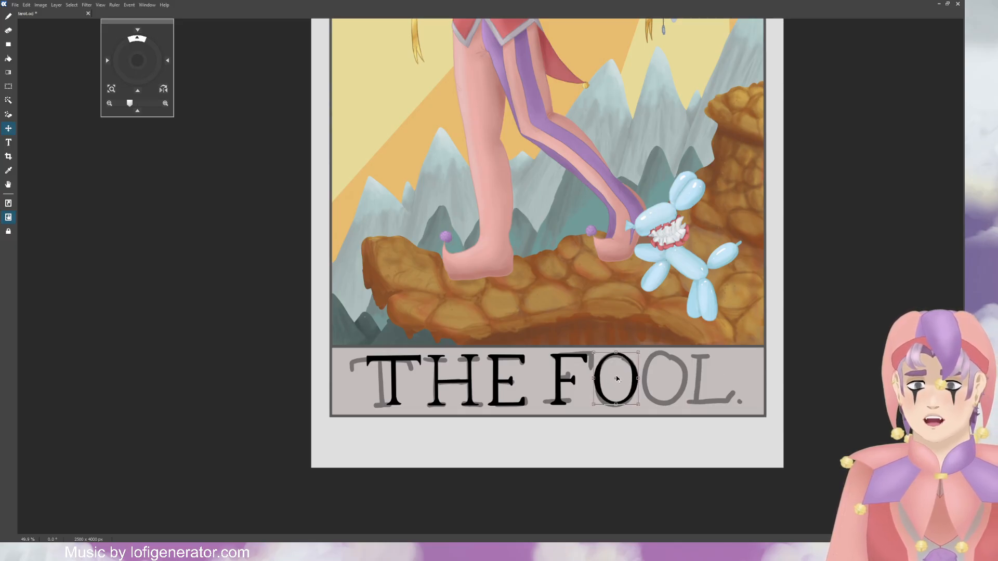
pyautogui.press('Return')
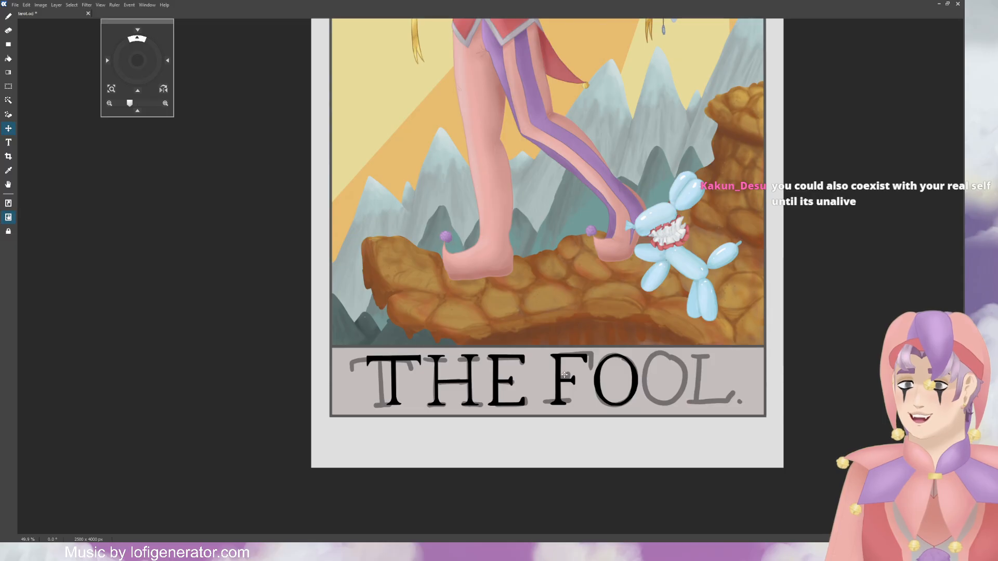
# Step: Place a copy of the black O over the guide's second O and toggle the guide lettering to check the spacing
pyautogui.moveTo(558, 374); pyautogui.dragTo(613, 375)
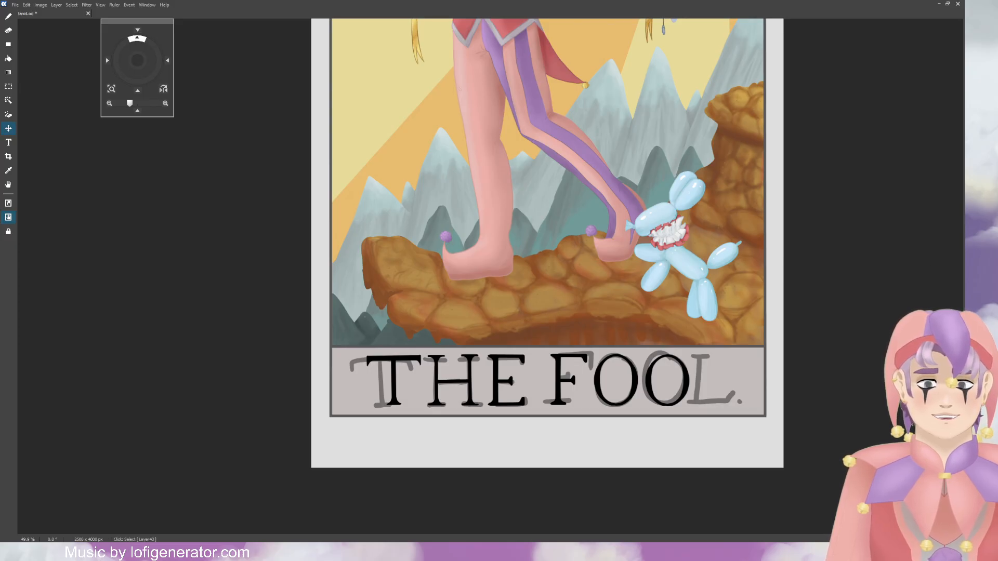
pyautogui.click(887, 271)
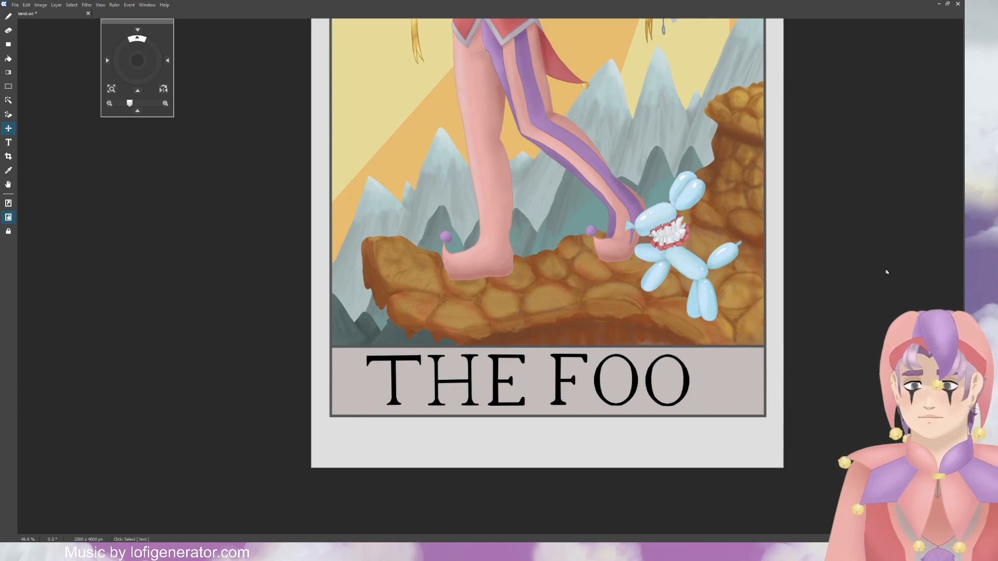
pyautogui.click(886, 272)
pyautogui.click(887, 271)
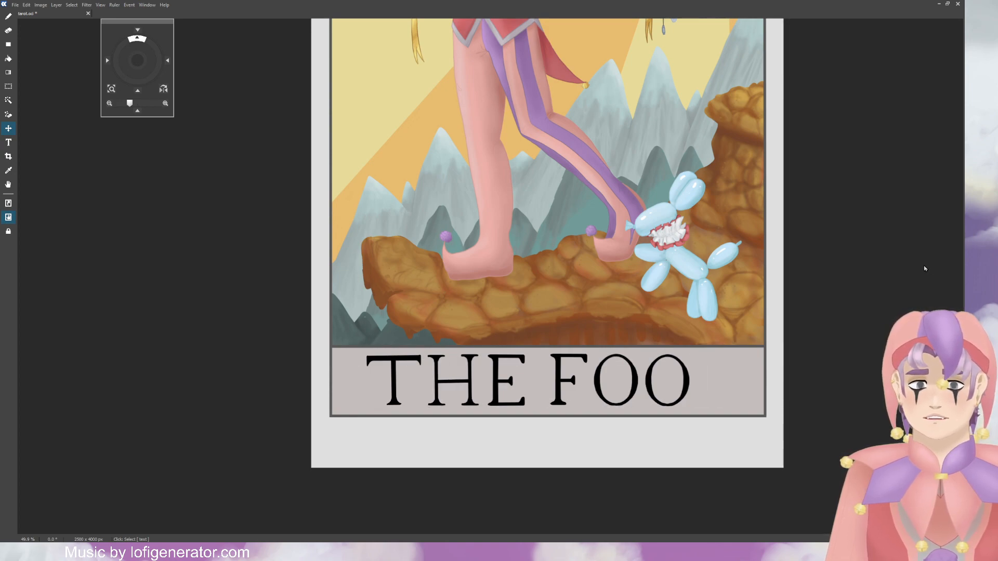
pyautogui.click(885, 272)
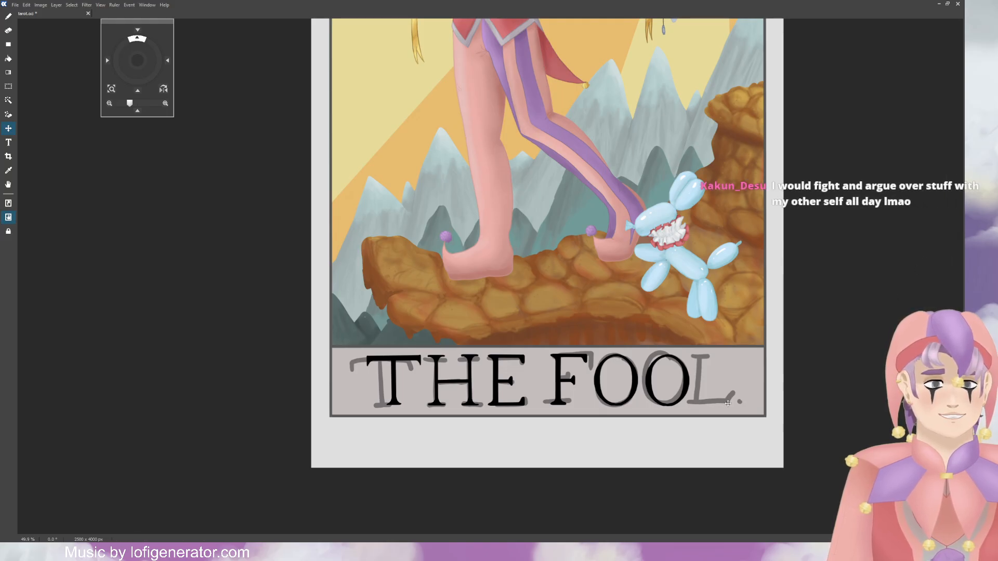
# Step: Paint the L's vertical stem and horizontal base as straight black strokes over the guide lettering
pyautogui.scroll(5, 737, 397)
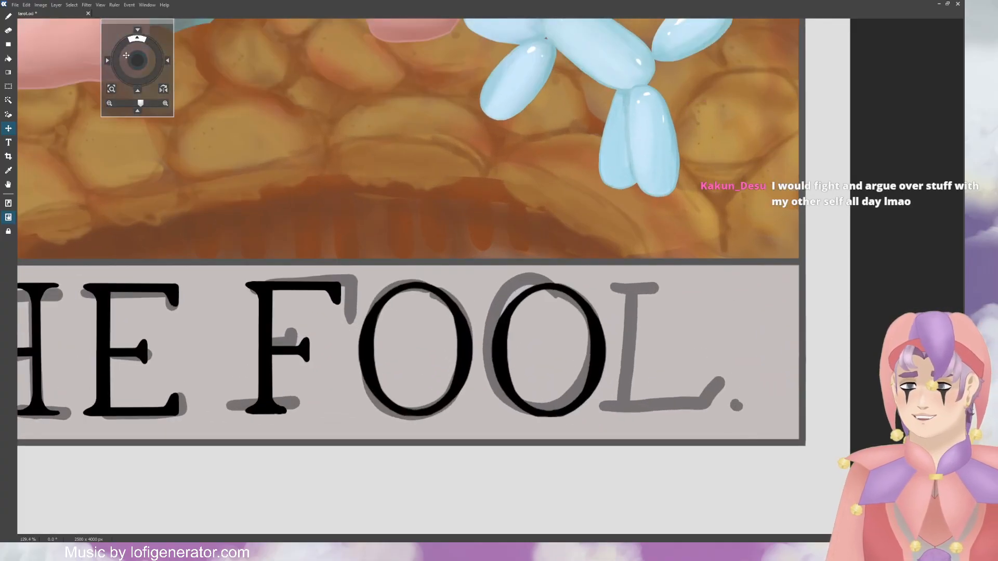
pyautogui.moveTo(125, 55); pyautogui.dragTo(120, 58)
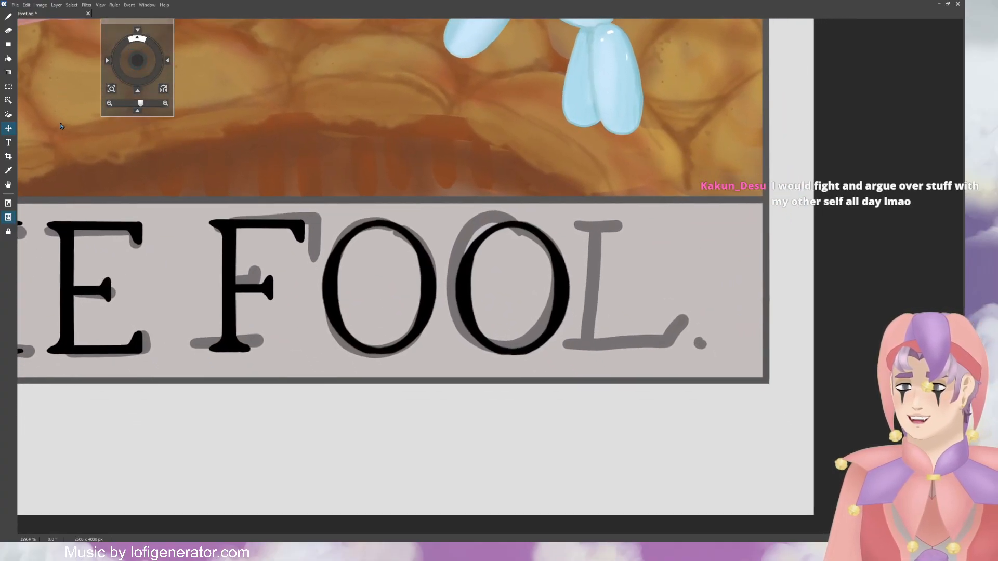
pyautogui.click(7, 17)
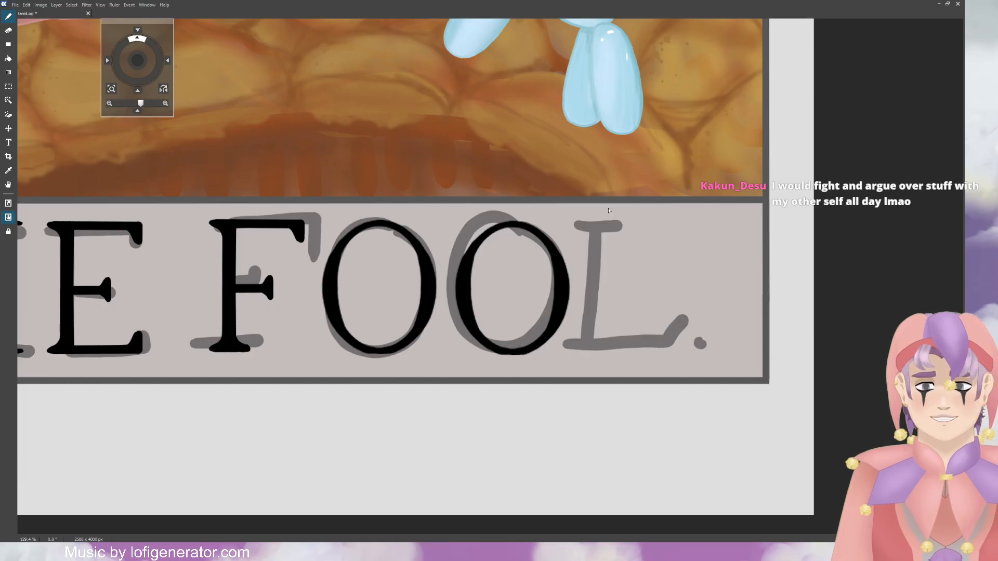
pyautogui.keyDown('shift'); pyautogui.click(605, 347); pyautogui.keyUp('shift')
pyautogui.hotkey('ctrl', 'z')
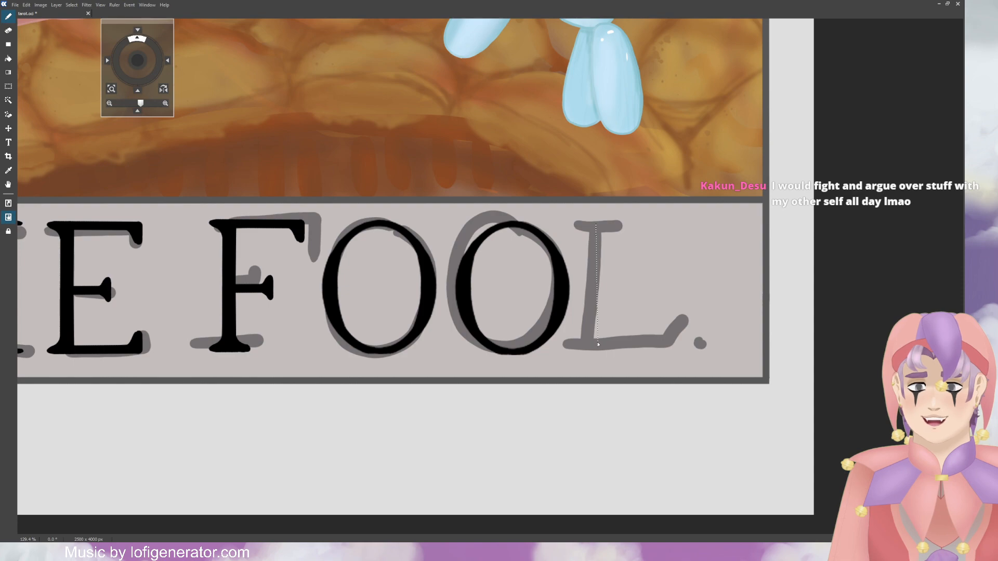
pyautogui.keyDown('shift'); pyautogui.click(598, 344); pyautogui.keyUp('shift')
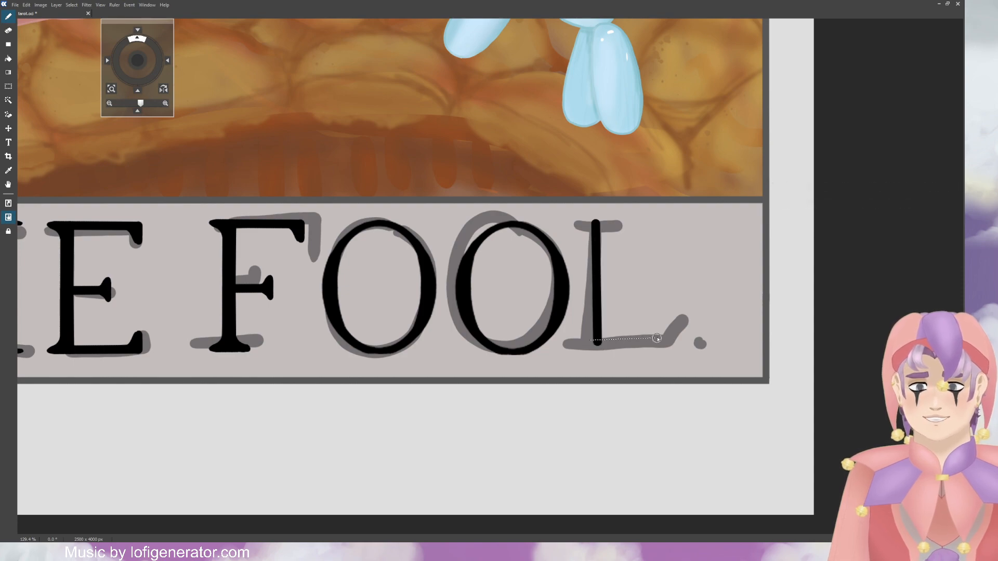
pyautogui.keyDown('shift'); pyautogui.click(679, 338); pyautogui.keyUp('shift')
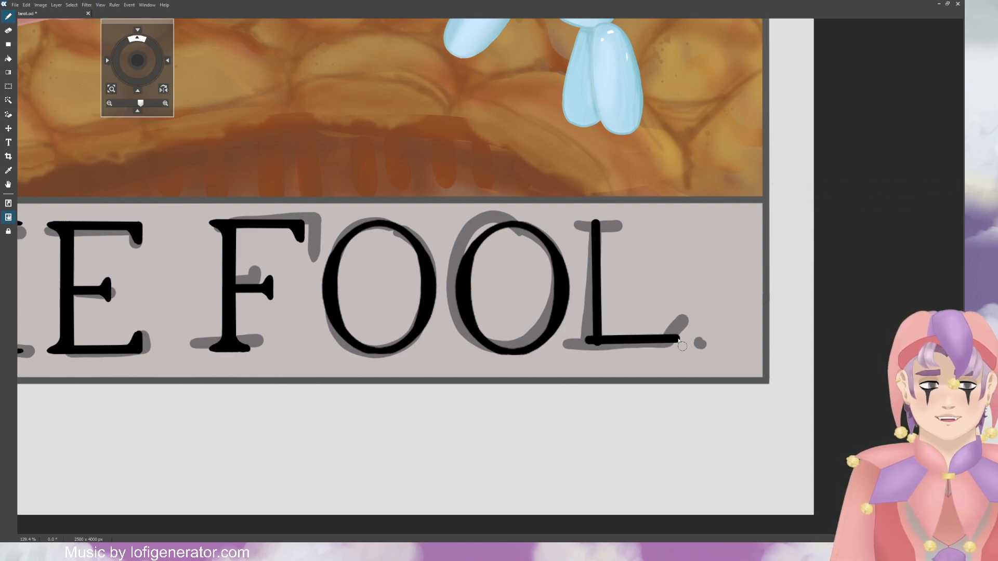
# Step: Redo the L with a thicker black stem and a slightly shorter base stroke, and add a straight serif across its top
pyautogui.hotkey('ctrl', 'z')
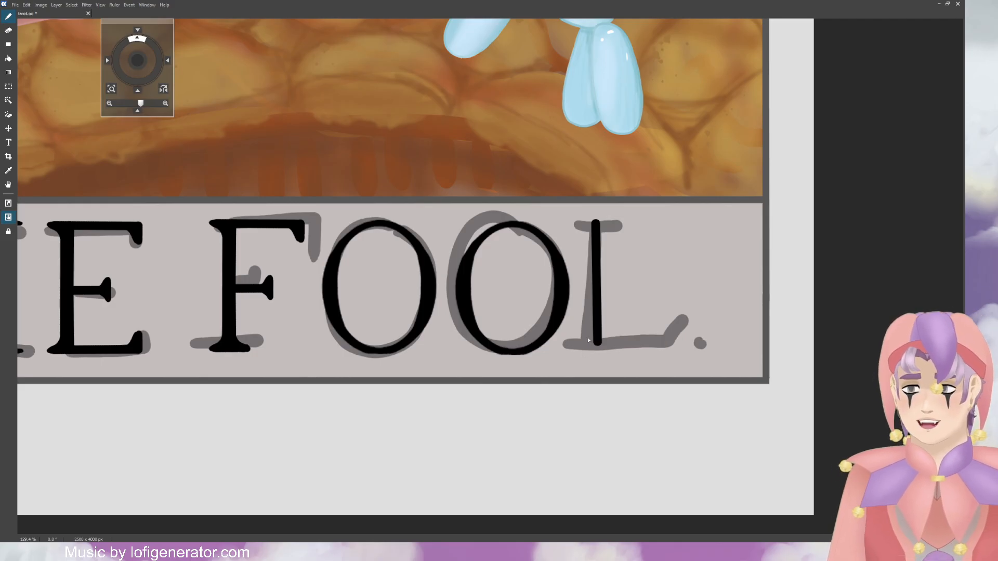
pyautogui.moveTo(592, 223); pyautogui.dragTo(593, 341)
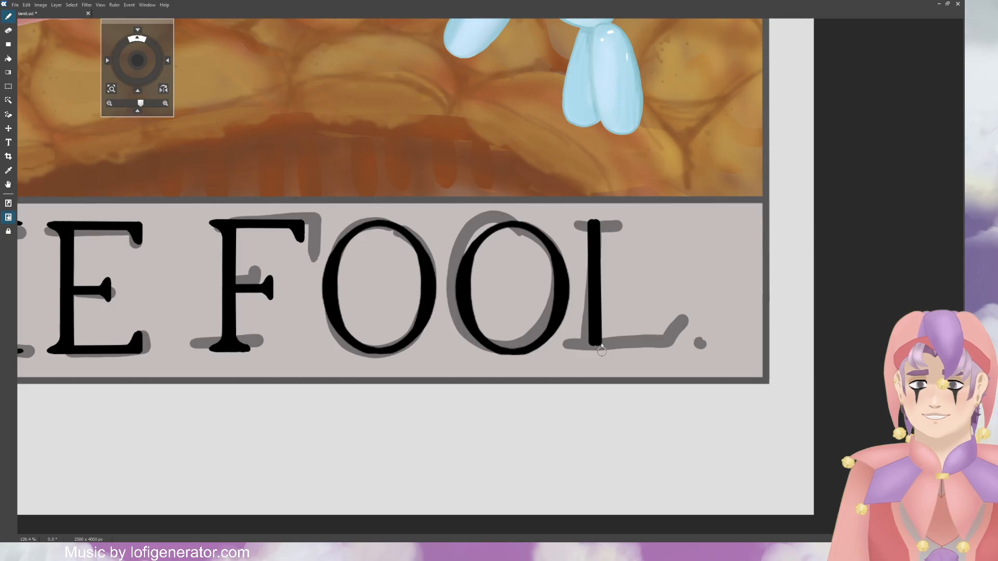
pyautogui.keyDown('shift'); pyautogui.click(667, 341); pyautogui.keyUp('shift')
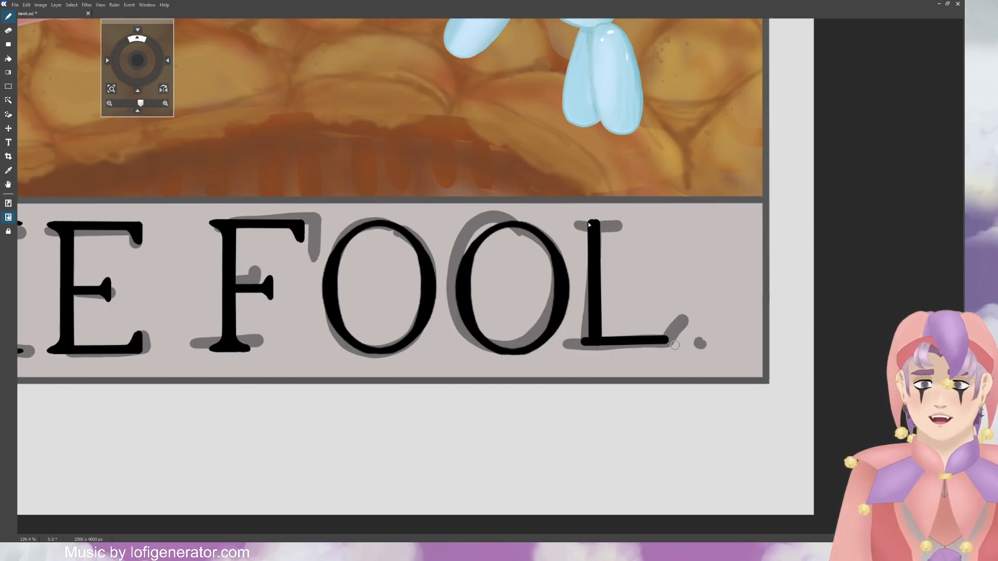
pyautogui.keyDown('shift'); pyautogui.click(618, 228); pyautogui.keyUp('shift')
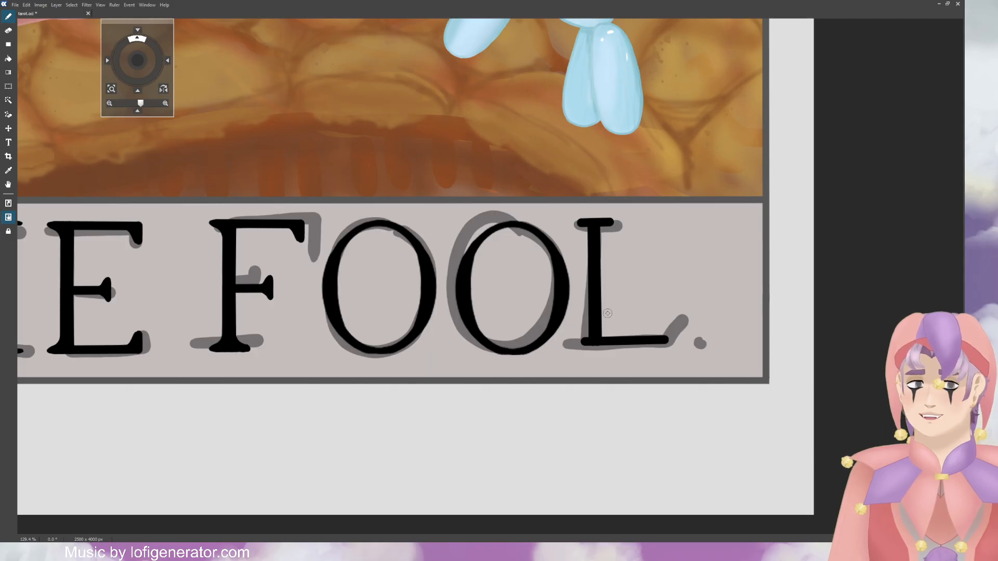
# Step: Shape the L's top serif and its lower-left foot in black with flared joins into the stem
pyautogui.scroll(4, 619, 283)
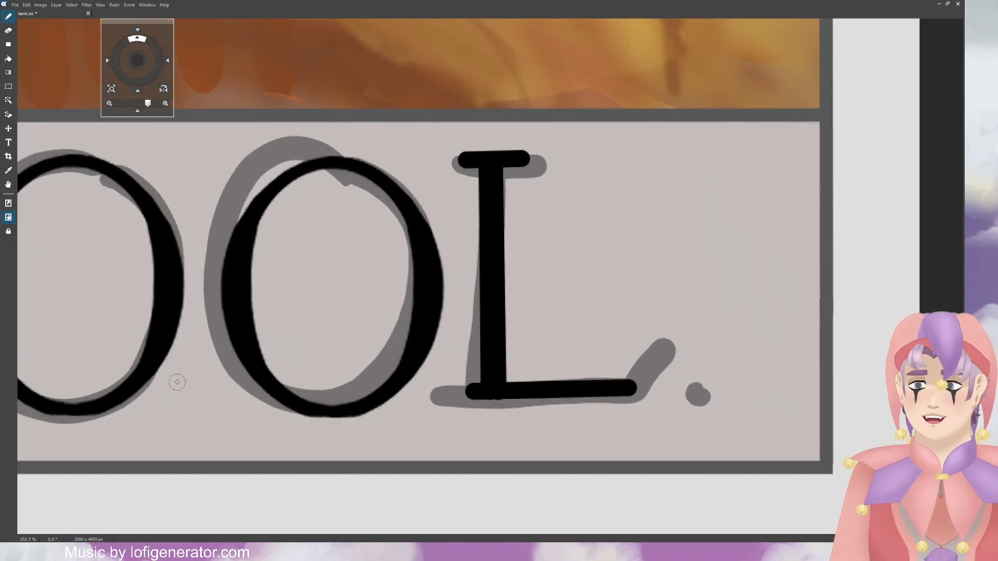
pyautogui.press('e')
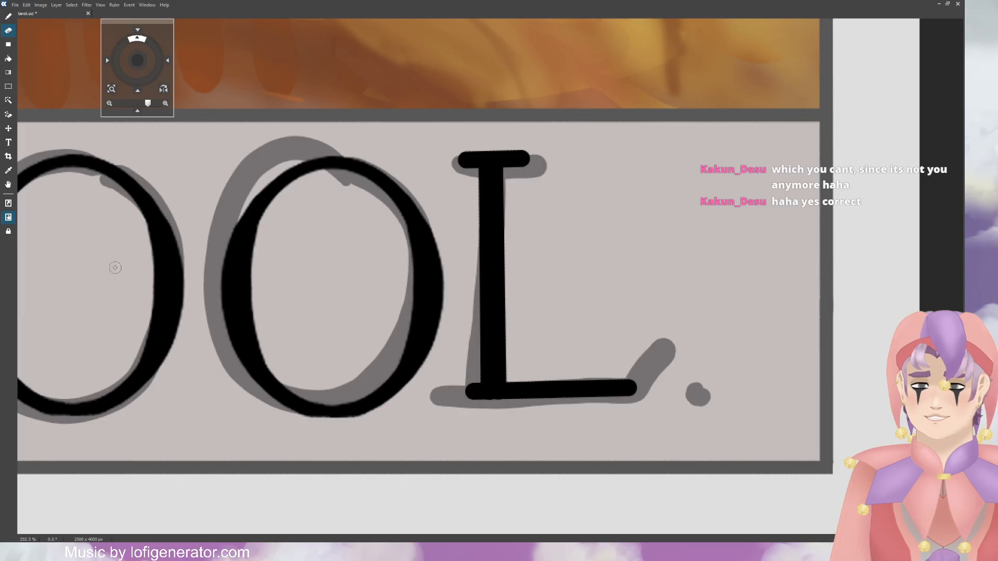
pyautogui.press('b')
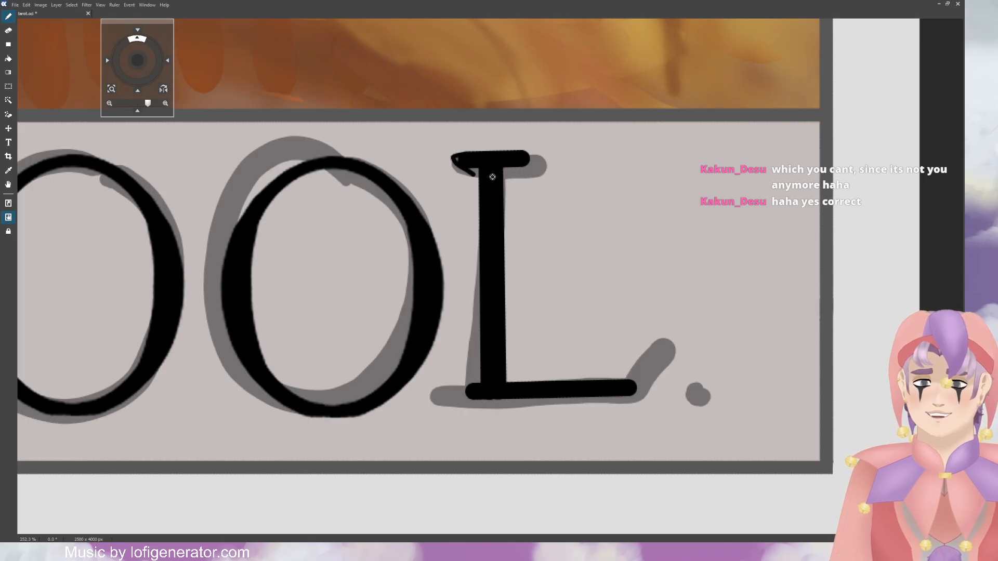
pyautogui.hotkey('ctrl', 'z')
pyautogui.moveTo(478, 182)
pyautogui.mouseDown()
pyautogui.moveTo(456, 159)
pyautogui.moveTo(463, 155)
pyautogui.mouseUp()
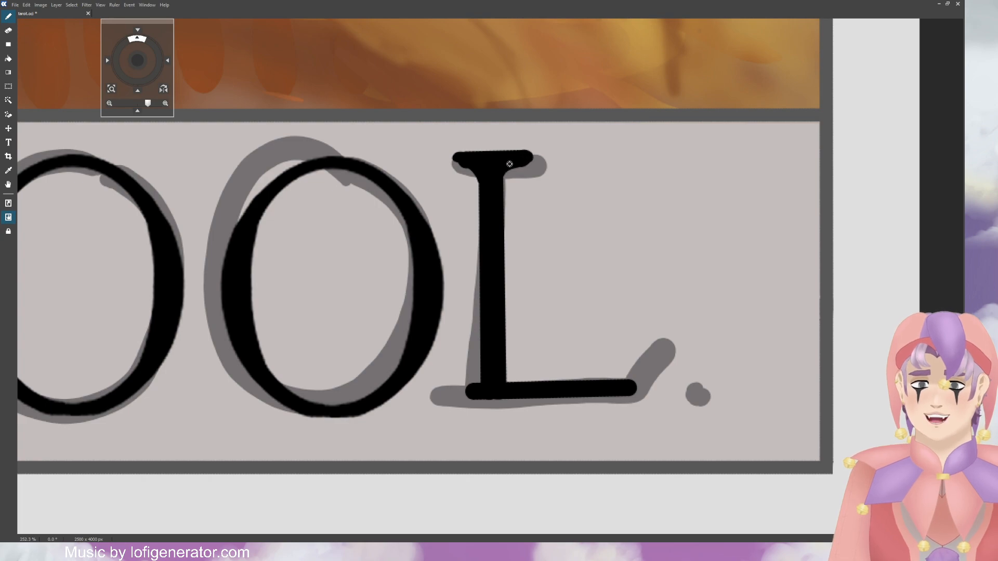
pyautogui.moveTo(480, 376)
pyautogui.mouseDown()
pyautogui.moveTo(462, 398)
pyautogui.moveTo(480, 397)
pyautogui.moveTo(462, 395)
pyautogui.moveTo(483, 361)
pyautogui.mouseUp()
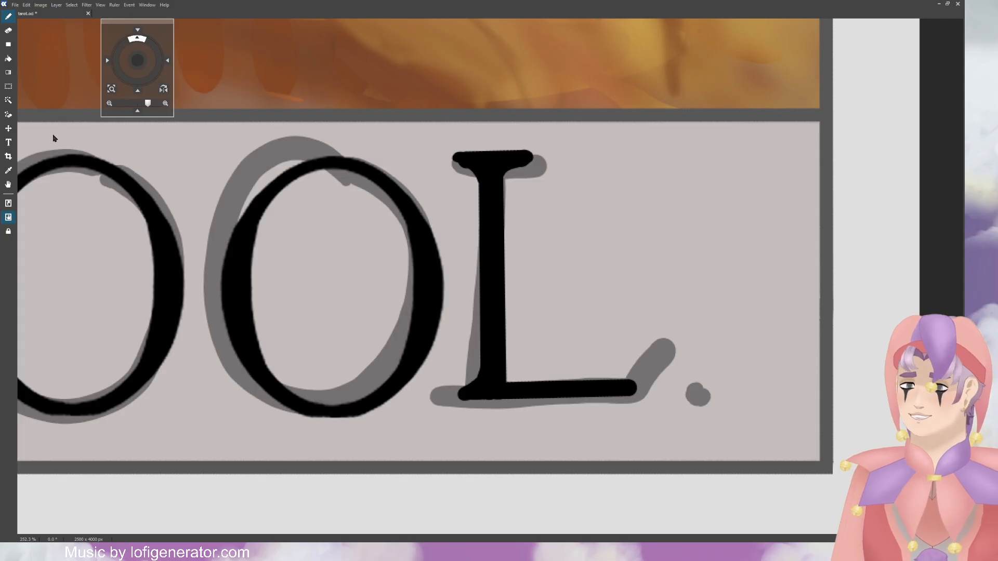
# Step: Paint a small upturned serif at the far end of the L's base
pyautogui.press('e')
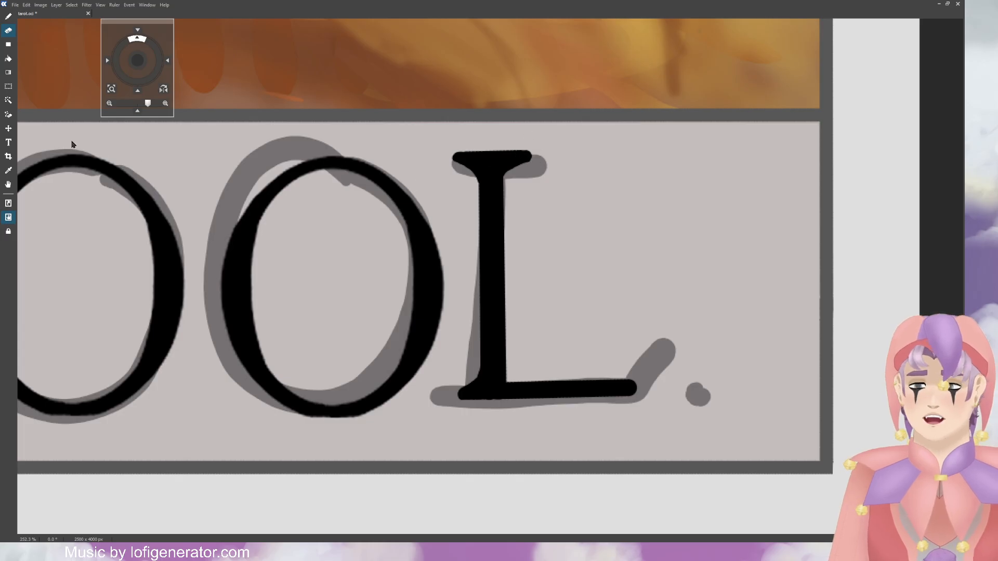
pyautogui.click(8, 16)
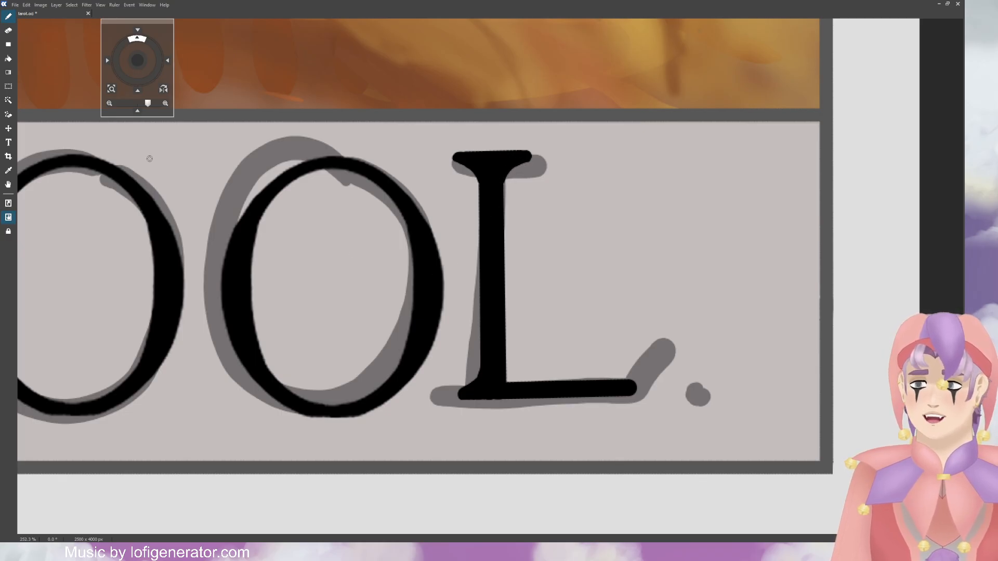
pyautogui.press('e')
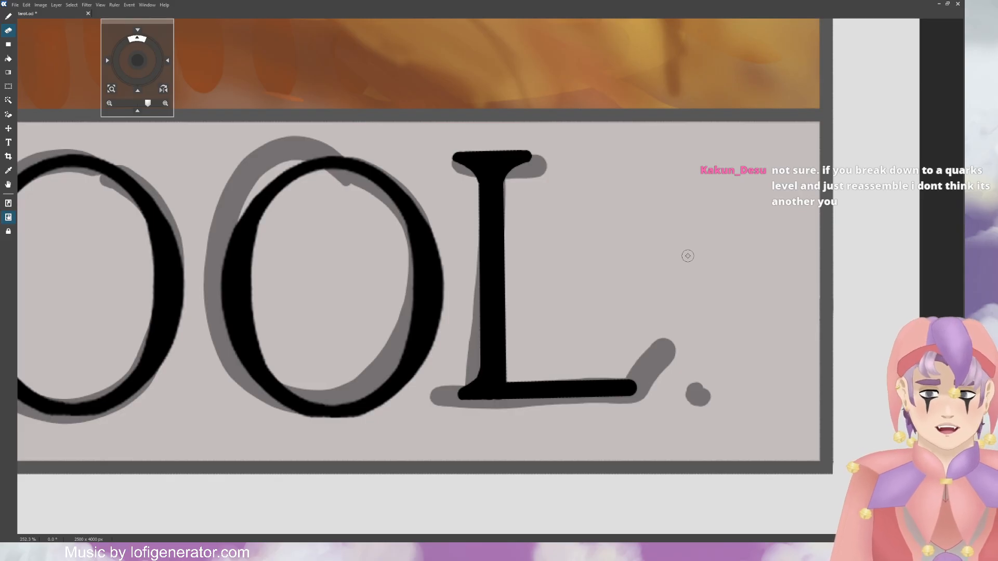
pyautogui.press('b')
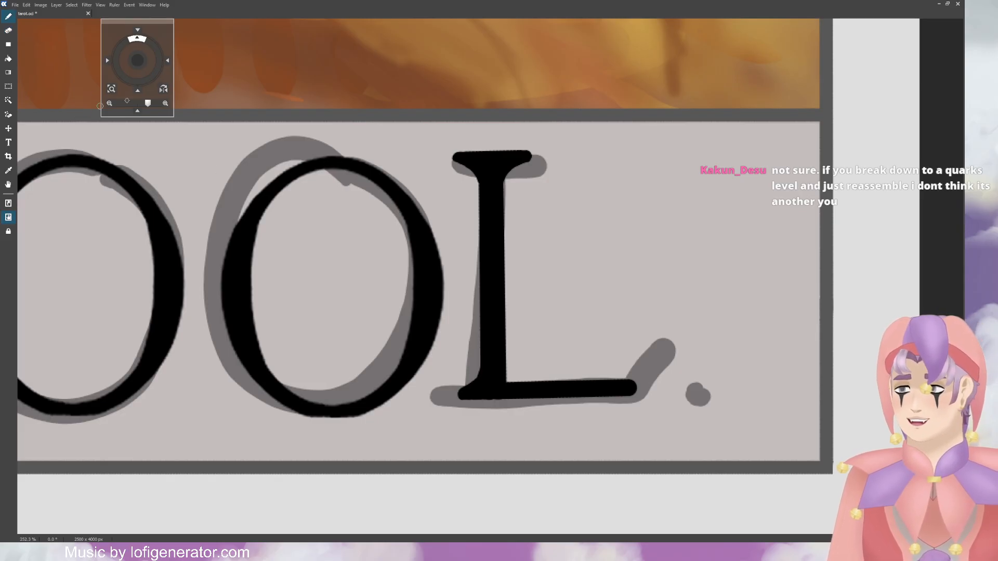
pyautogui.moveTo(137, 67)
pyautogui.mouseDown()
pyautogui.moveTo(134, 57)
pyautogui.moveTo(144, 61)
pyautogui.mouseUp()
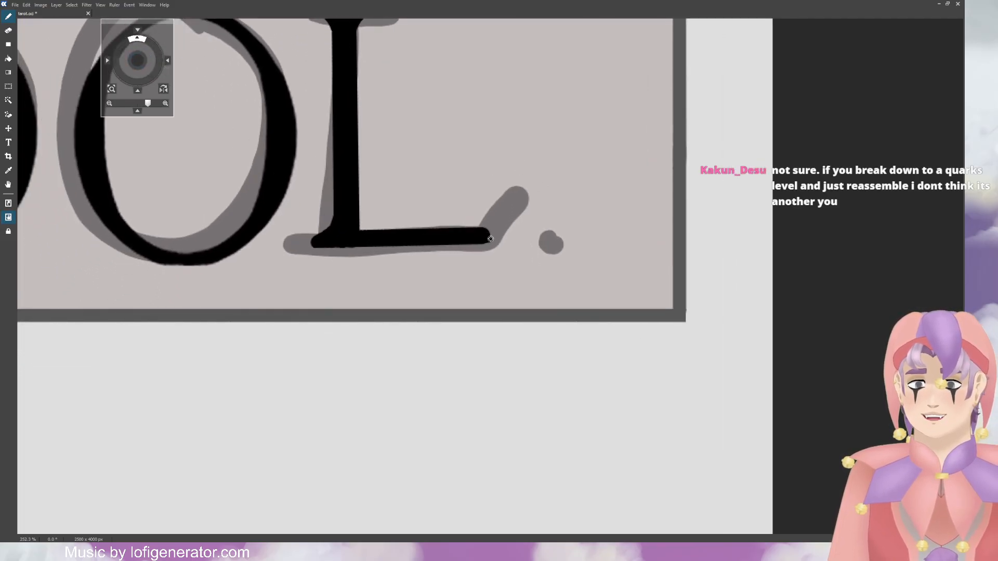
pyautogui.moveTo(490, 239)
pyautogui.mouseDown()
pyautogui.moveTo(490, 211)
pyautogui.moveTo(481, 226)
pyautogui.mouseUp()
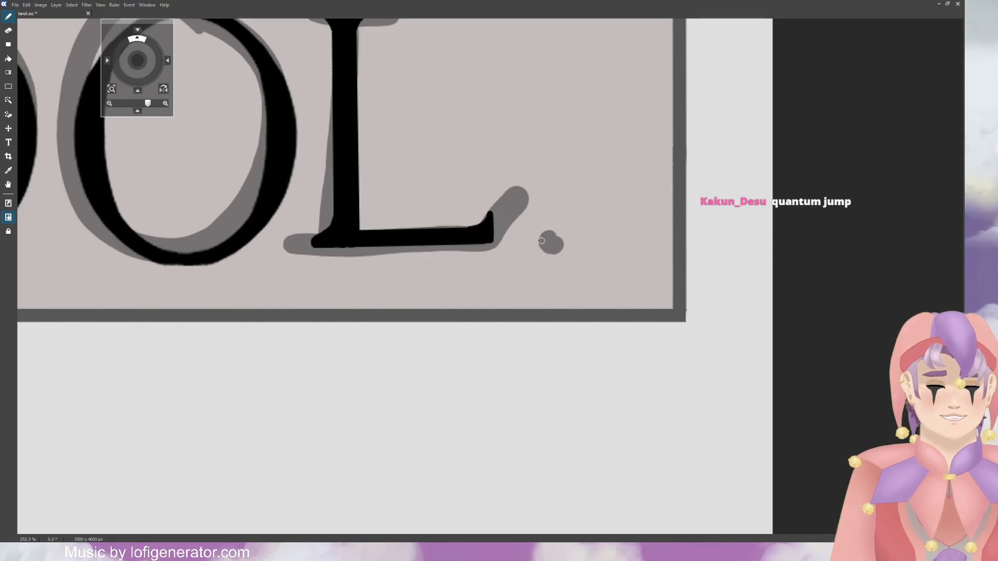
# Step: Hide the guide lettering and examine the spacing and shape of the black title letters
pyautogui.scroll(-14, 565, 151)
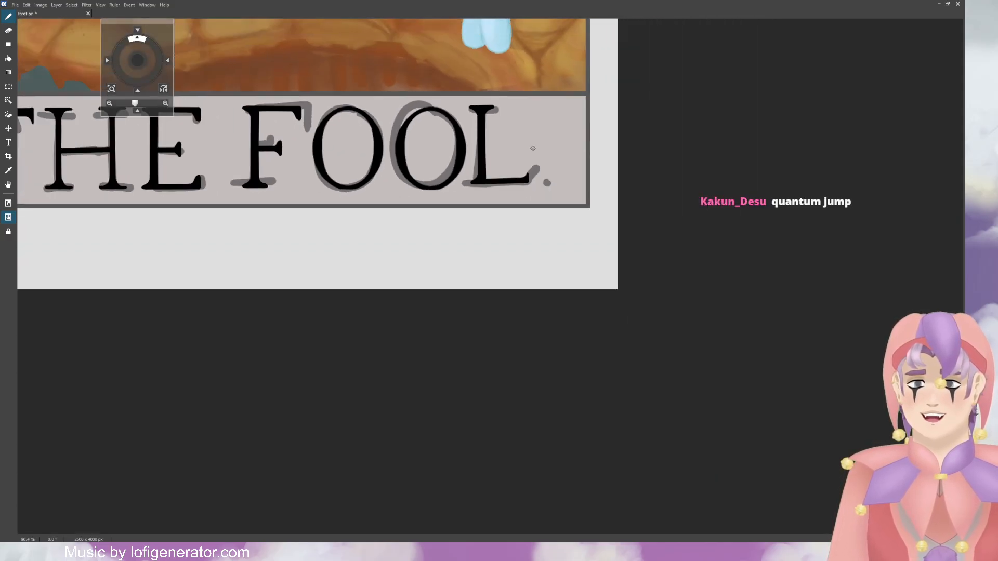
pyautogui.scroll(-3, 382, 105)
pyautogui.moveTo(134, 63); pyautogui.dragTo(192, 88)
pyautogui.click(886, 272)
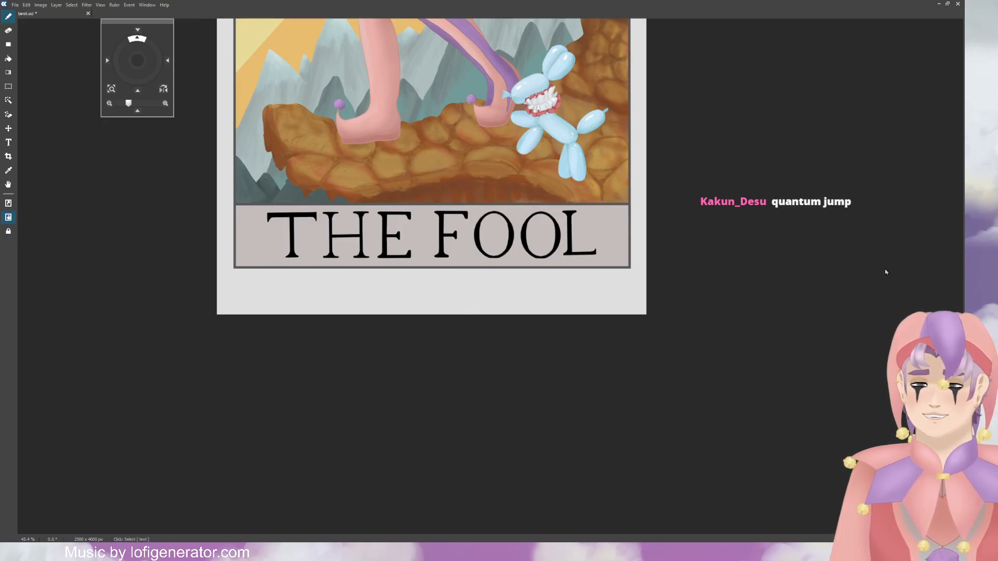
pyautogui.scroll(1, 362, 218)
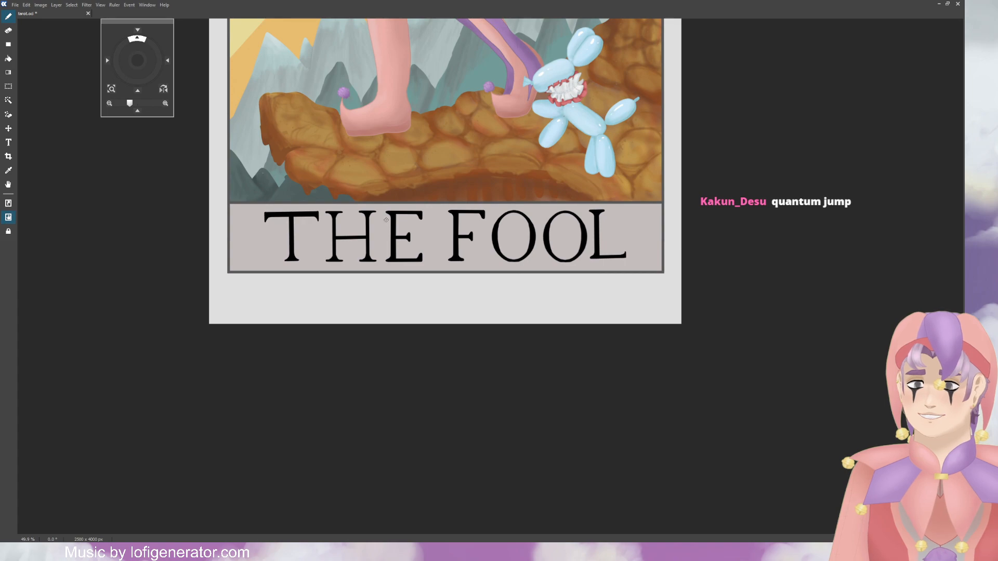
pyautogui.scroll(4, 386, 219)
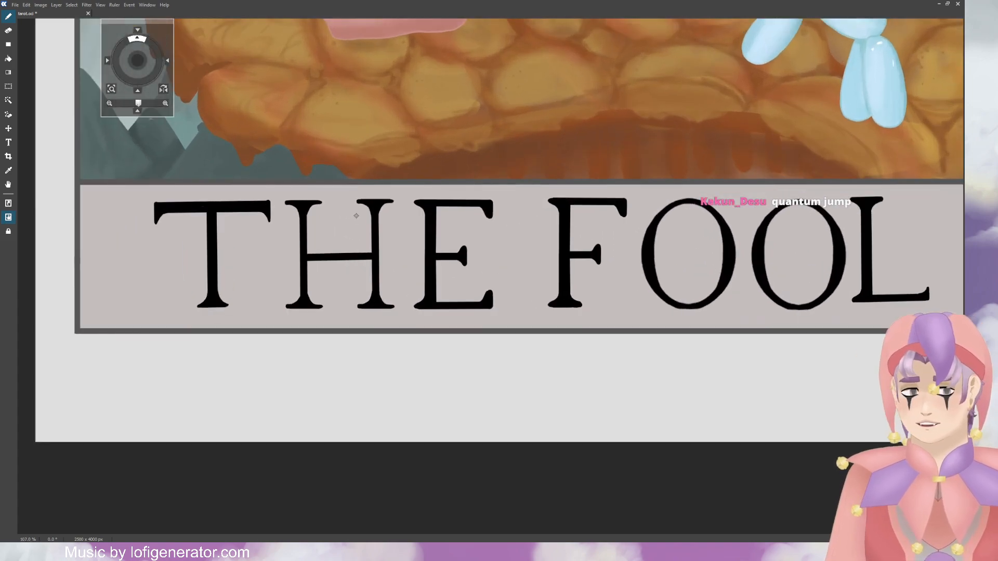
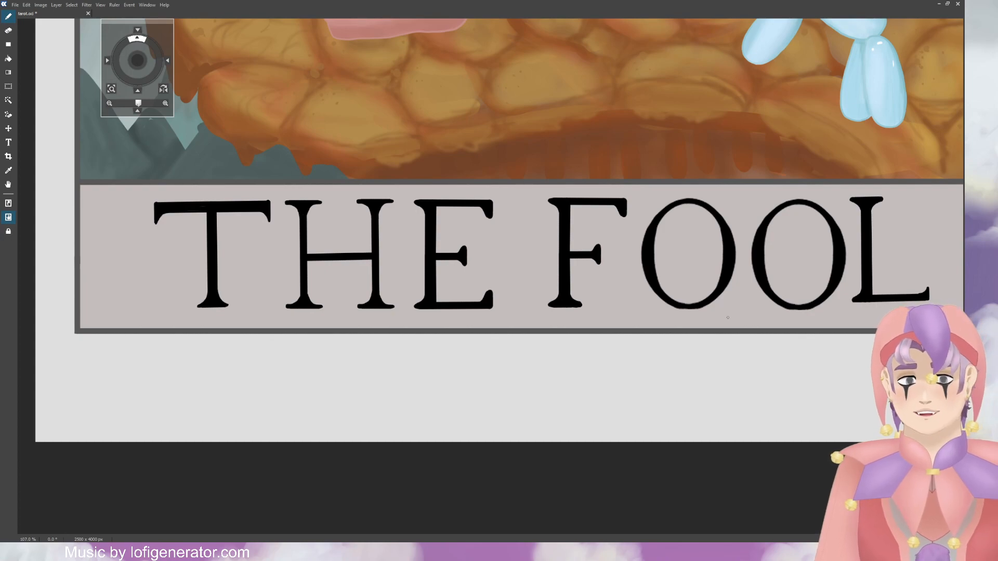
pyautogui.scroll(-5, 640, 260)
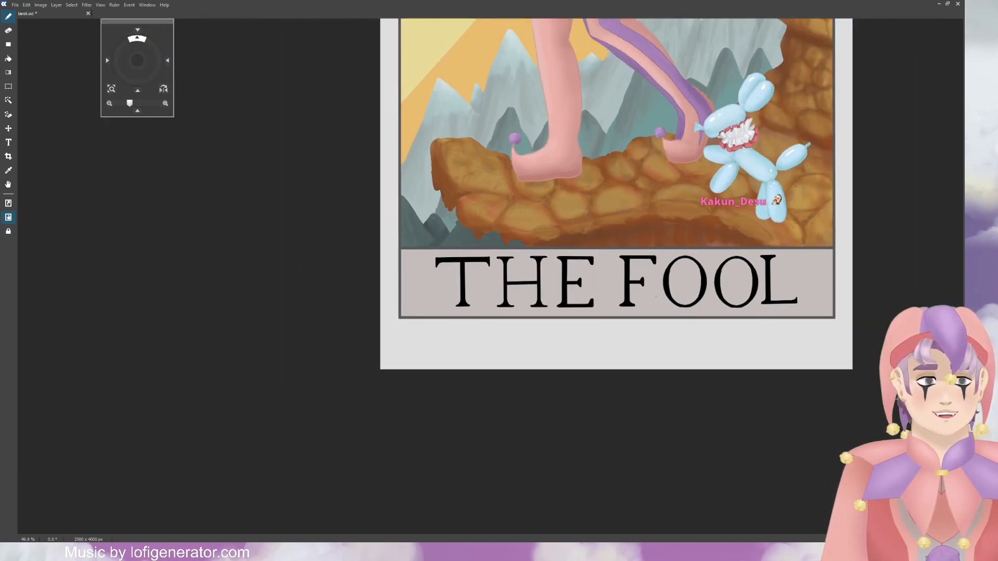
# Step: Paint a large round black period after the L, redoing the dot until its size and placement fit
pyautogui.scroll(8, 845, 304)
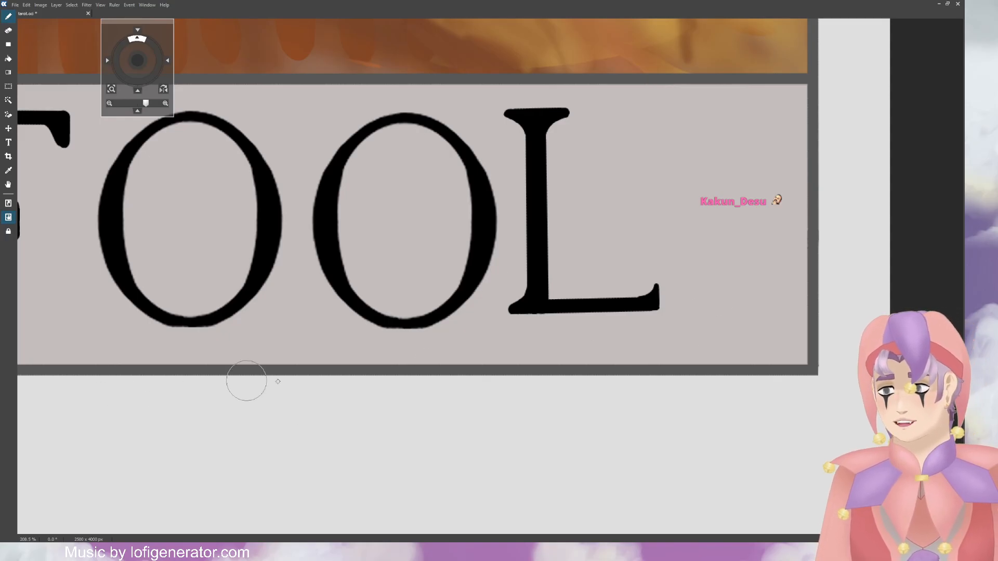
pyautogui.click(689, 293)
pyautogui.moveTo(689, 294); pyautogui.dragTo(691, 295)
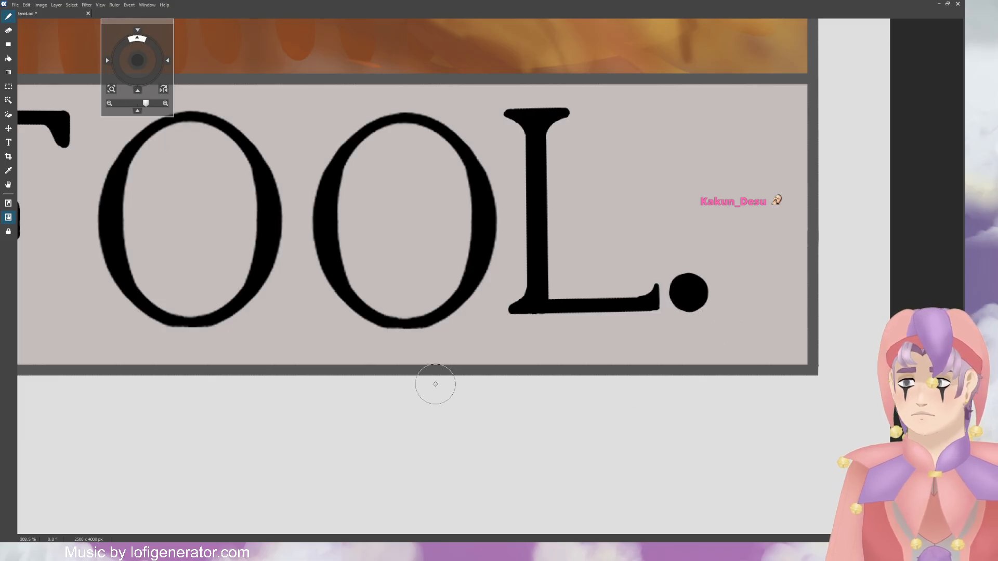
pyautogui.hotkey('ctrl', 'z')
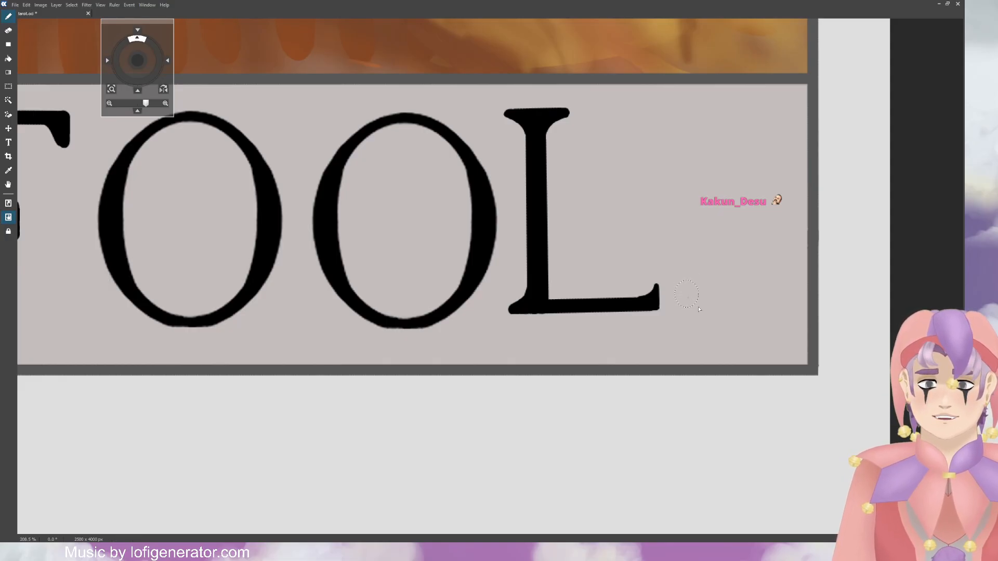
pyautogui.moveTo(701, 309); pyautogui.dragTo(720, 325)
pyautogui.hotkey('ctrl', 'z')
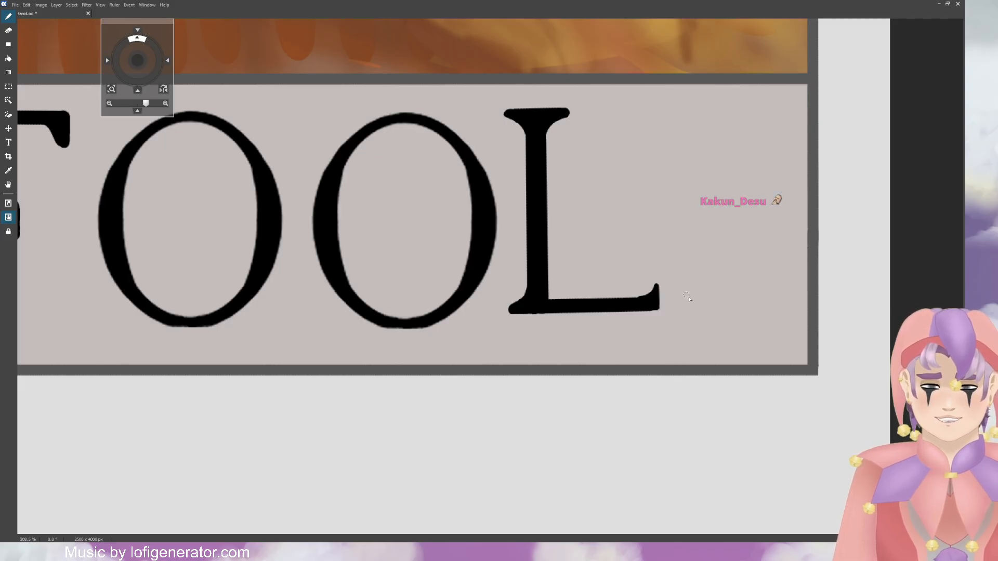
pyautogui.moveTo(687, 297)
pyautogui.mouseDown()
pyautogui.moveTo(705, 314)
pyautogui.moveTo(701, 306)
pyautogui.mouseUp()
pyautogui.hotkey('ctrl', 'z')
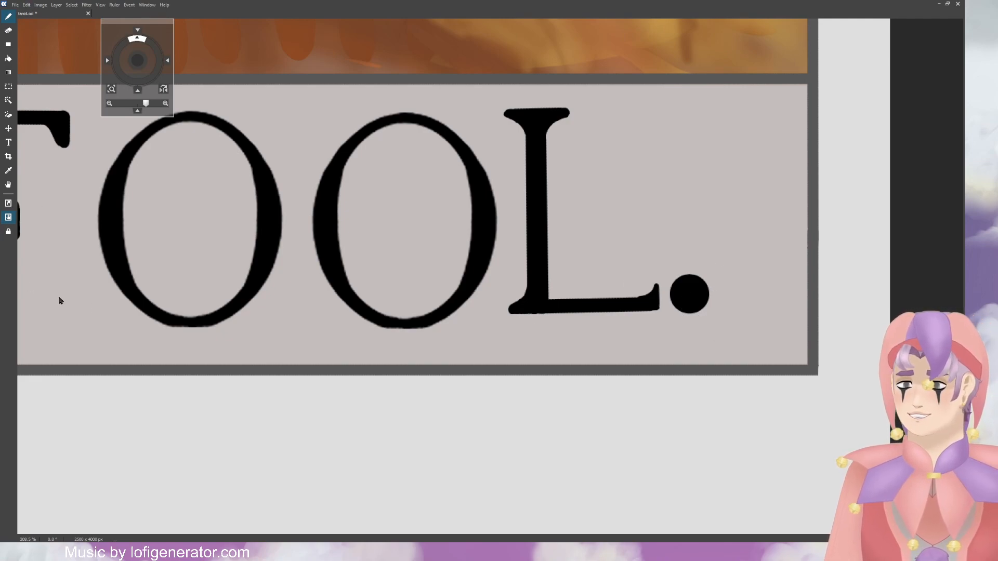
# Step: Show the grey guide lettering again and restore it to full opacity
pyautogui.scroll(-1, 768, 304)
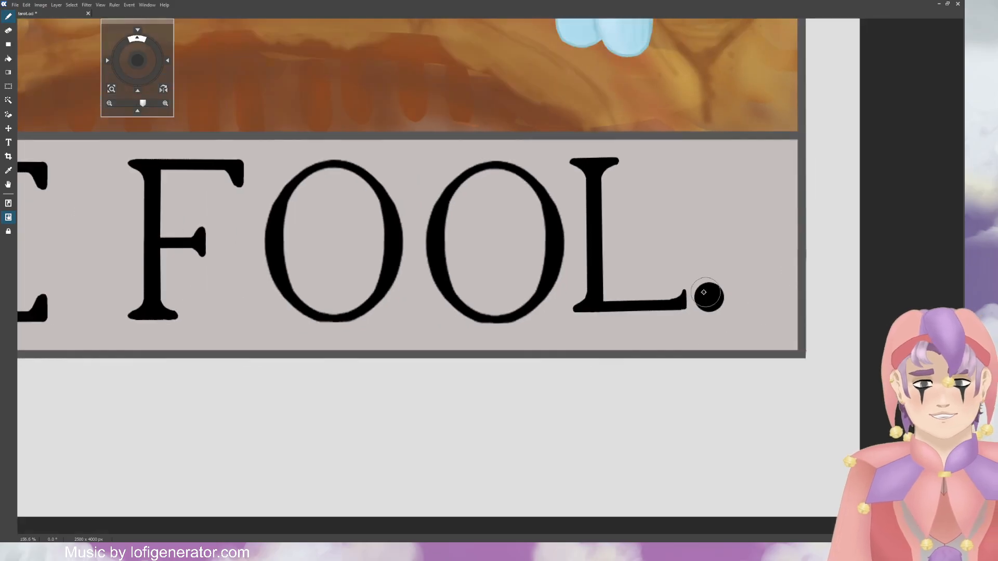
pyautogui.scroll(-4, 704, 292)
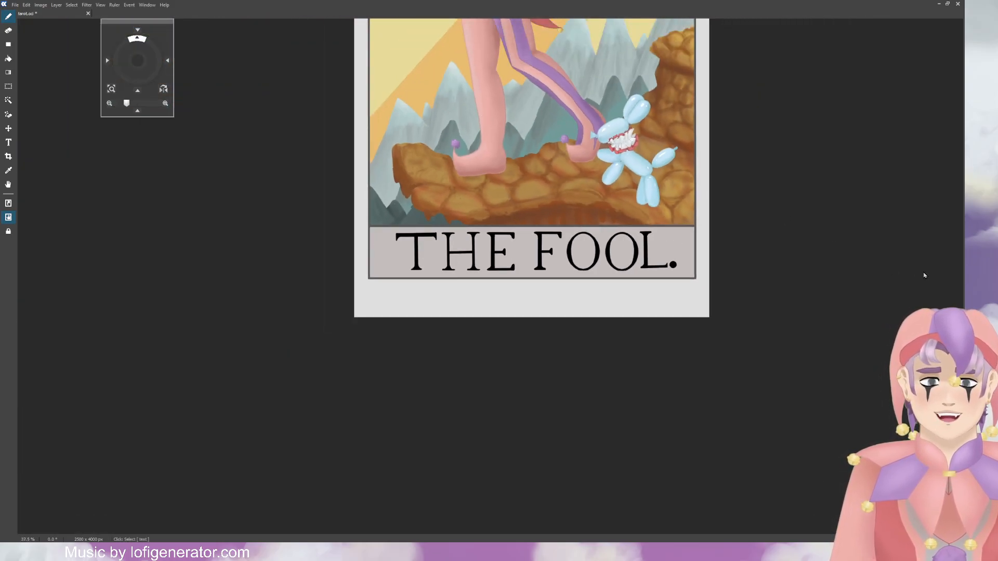
pyautogui.scroll(3, 891, 265)
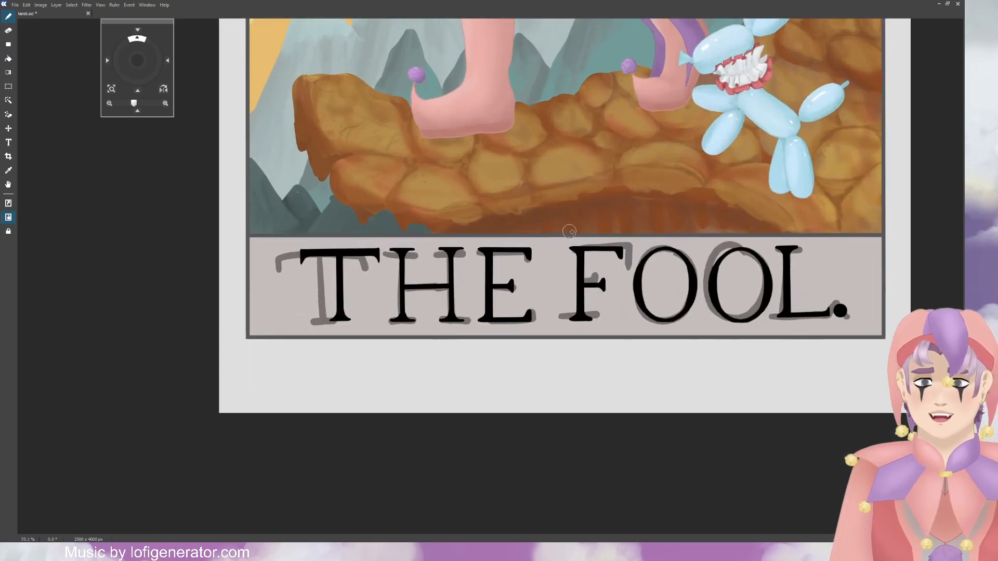
pyautogui.moveTo(907, 251); pyautogui.dragTo(955, 254)
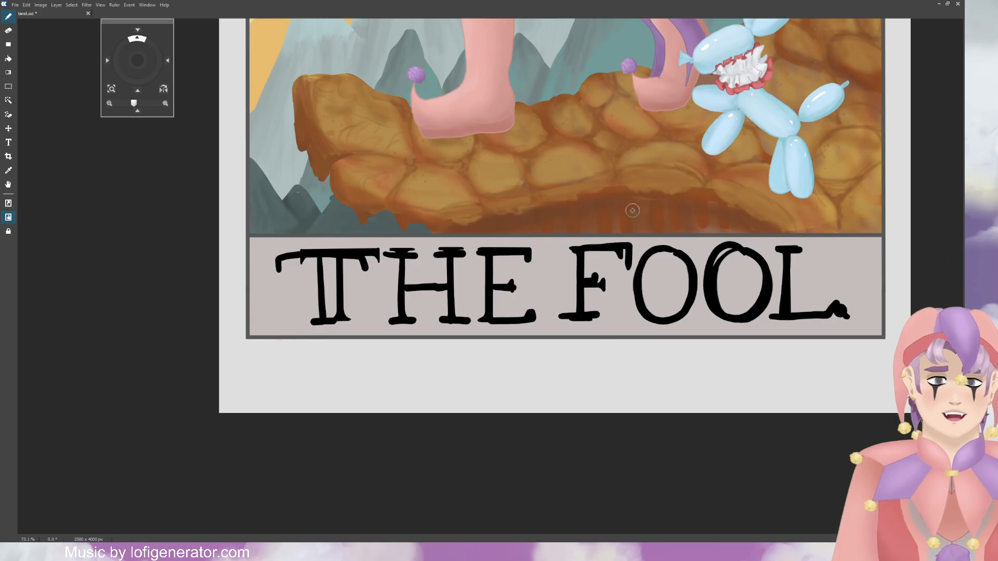
# Step: Try to erase the rough guide lettering from behind the title with a large eraser
pyautogui.press('e')
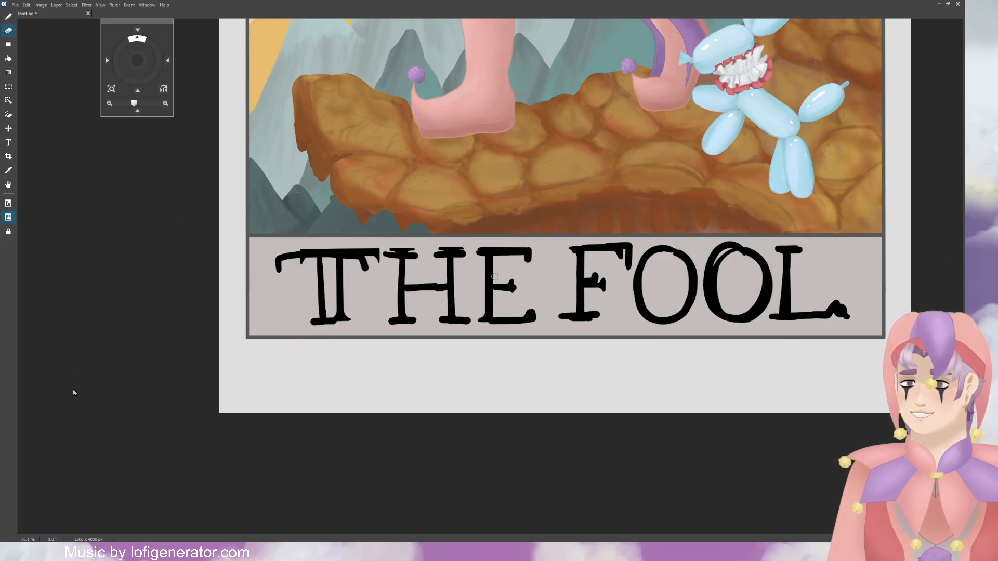
pyautogui.click(68, 442)
pyautogui.moveTo(352, 260); pyautogui.dragTo(351, 318)
pyautogui.moveTo(323, 260); pyautogui.dragTo(317, 323)
pyautogui.moveTo(396, 262); pyautogui.dragTo(396, 318)
pyautogui.moveTo(406, 323); pyautogui.dragTo(467, 324)
pyautogui.moveTo(491, 324); pyautogui.dragTo(818, 286)
# Step: Check the title on the whole card and undo the erasing of the guide lettering
pyautogui.scroll(-5, 634, 311)
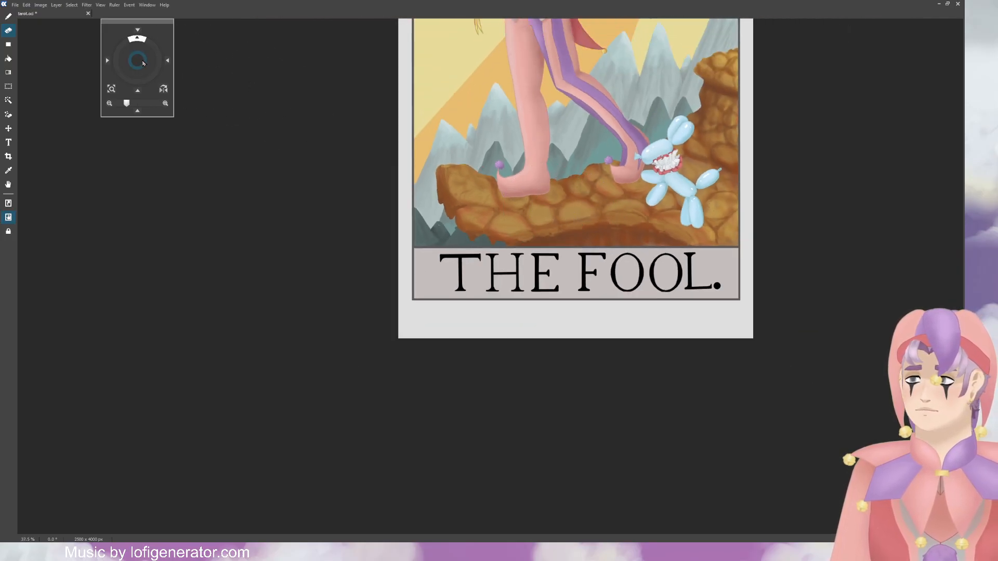
pyautogui.moveTo(138, 61); pyautogui.dragTo(124, 106)
pyautogui.scroll(-4, 457, 230)
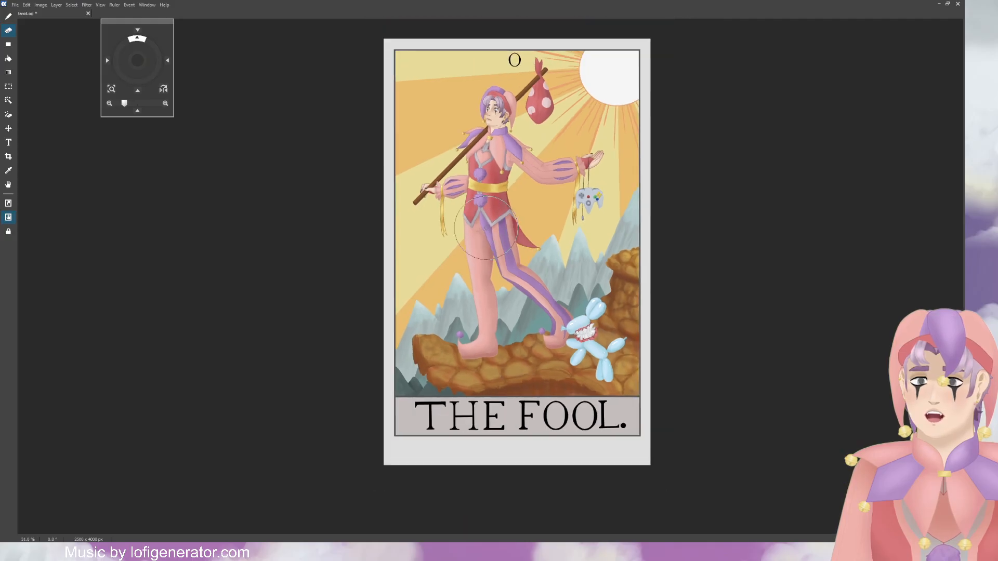
pyautogui.scroll(1, 457, 171)
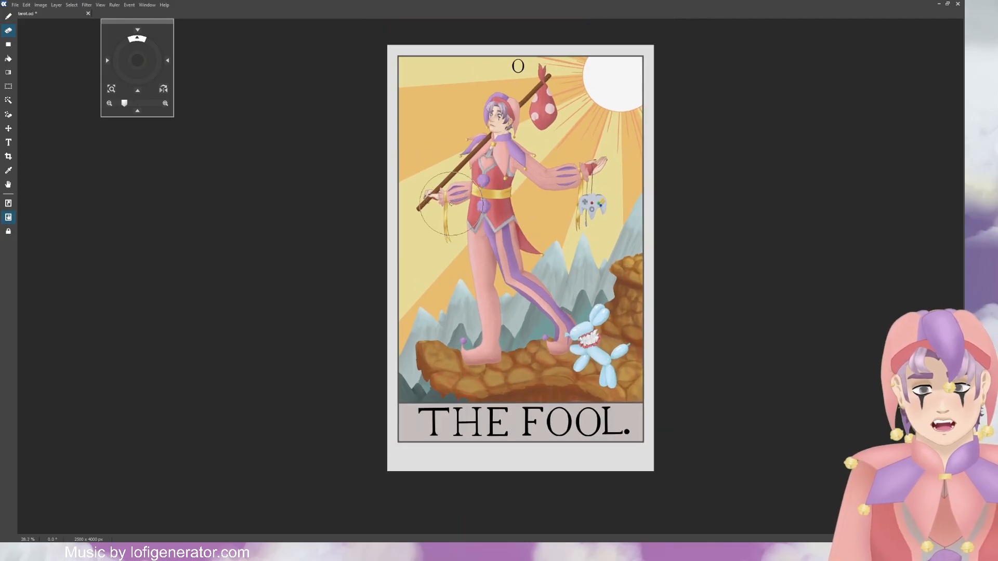
pyautogui.hotkey('ctrl', 'z')
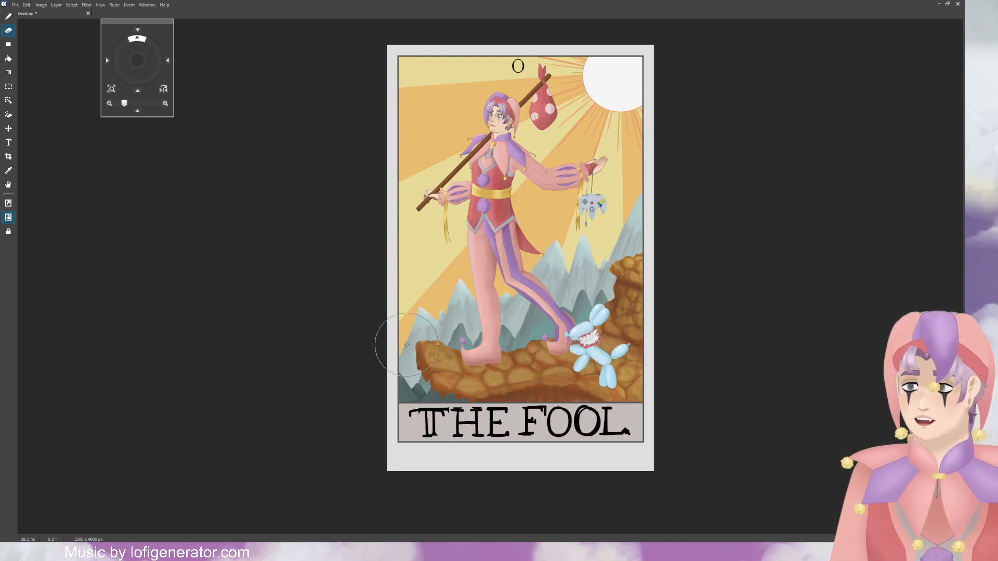
# Step: Redo the removal of the rough guide lettering behind the title and save the card file
pyautogui.hotkey('ctrl', 'y')
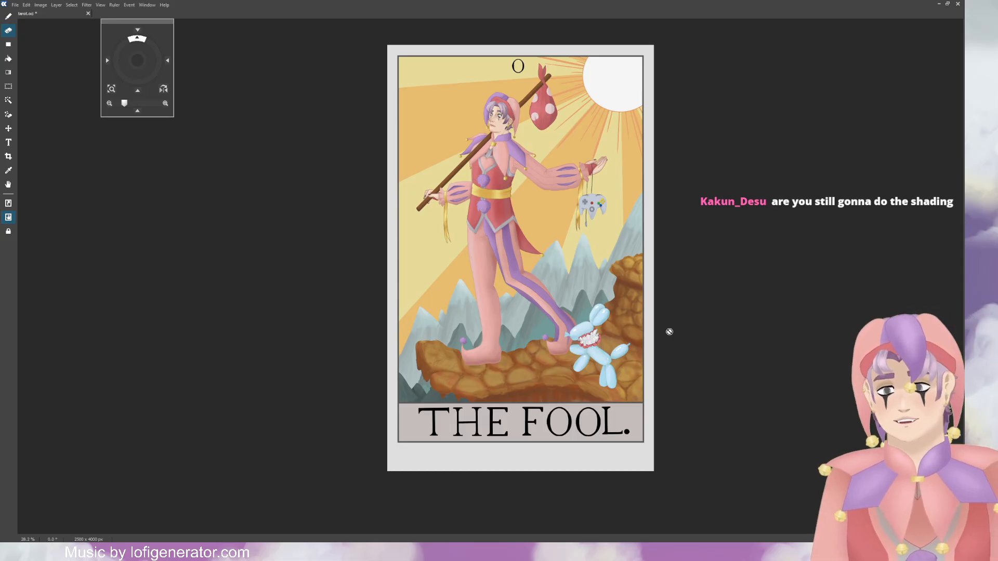
pyautogui.hotkey('ctrl', 's')
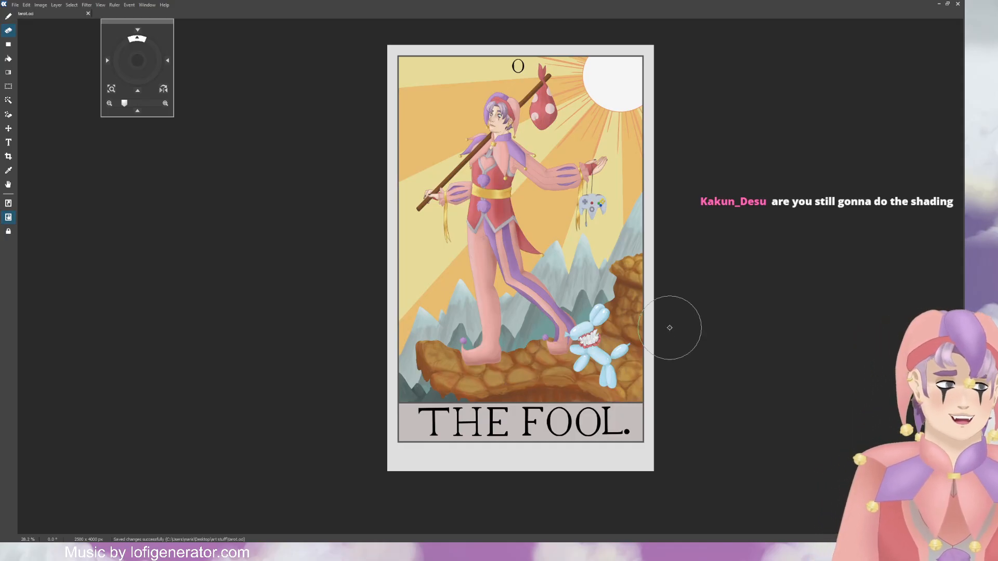
# Step: Examine the figure's shoes, legs and costume up close and in relation to the rest of the card
pyautogui.scroll(2, 483, 353)
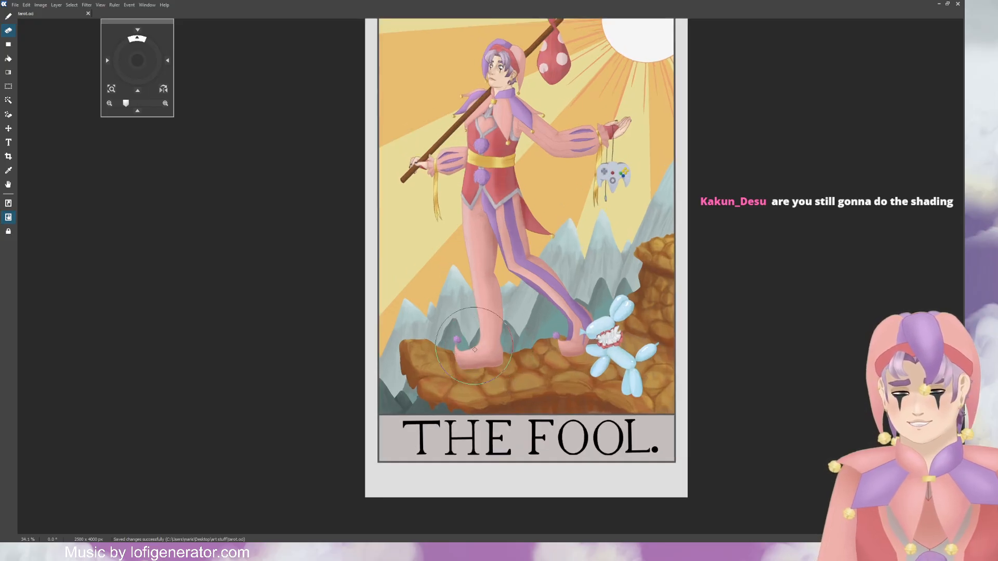
pyautogui.scroll(3, 493, 366)
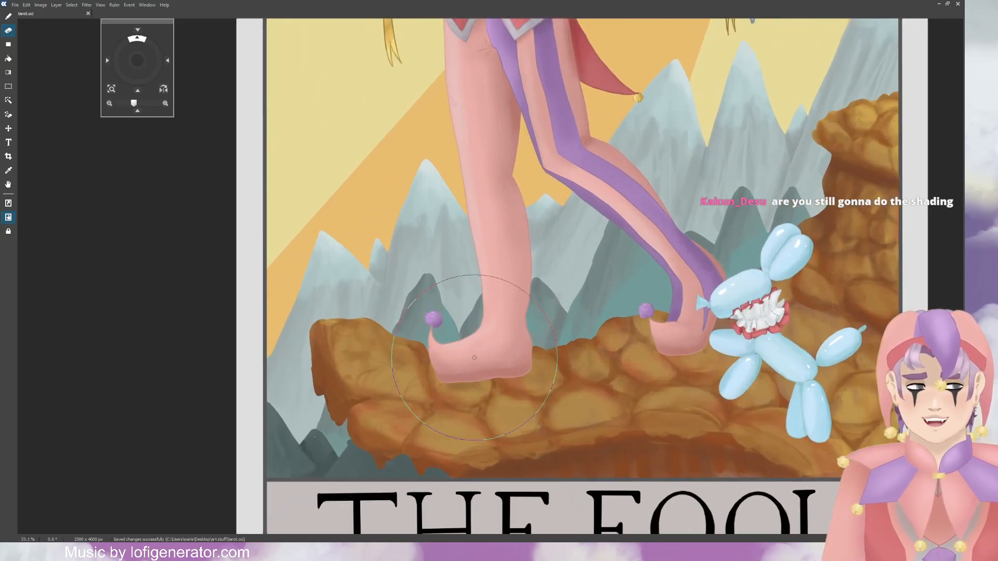
pyautogui.scroll(3, 475, 357)
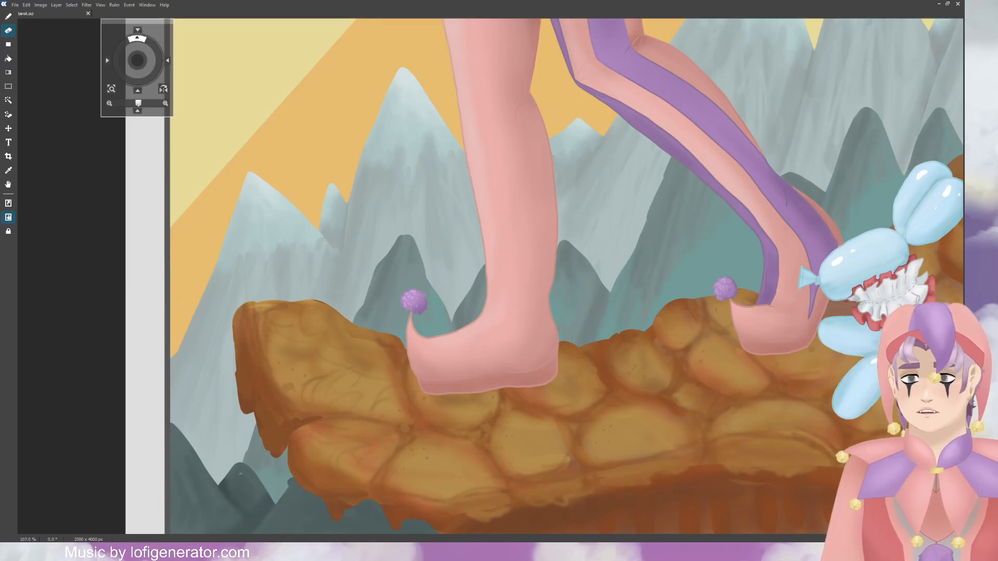
pyautogui.moveTo(529, 257); pyautogui.dragTo(527, 251)
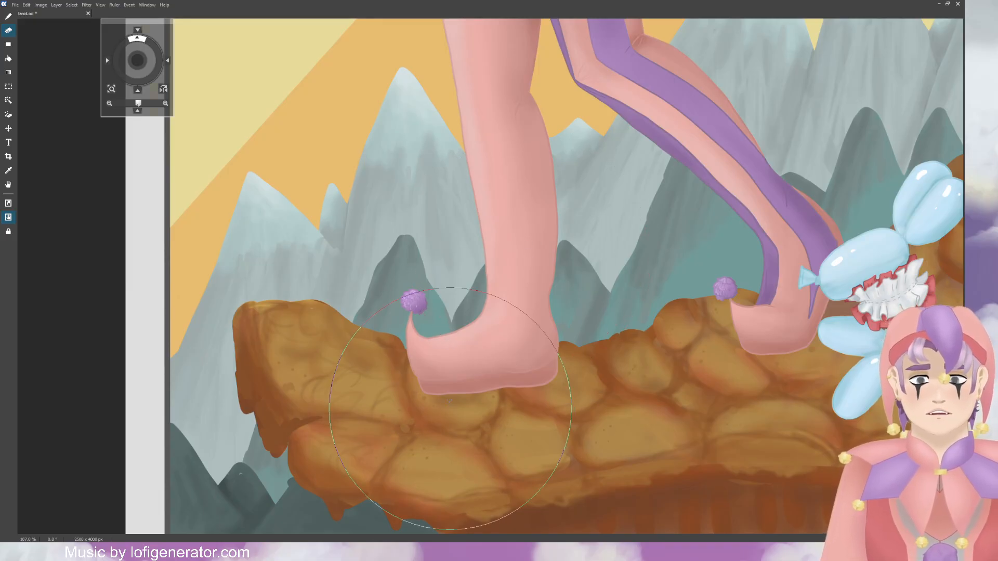
pyautogui.scroll(5, 457, 395)
pyautogui.scroll(2, 542, 339)
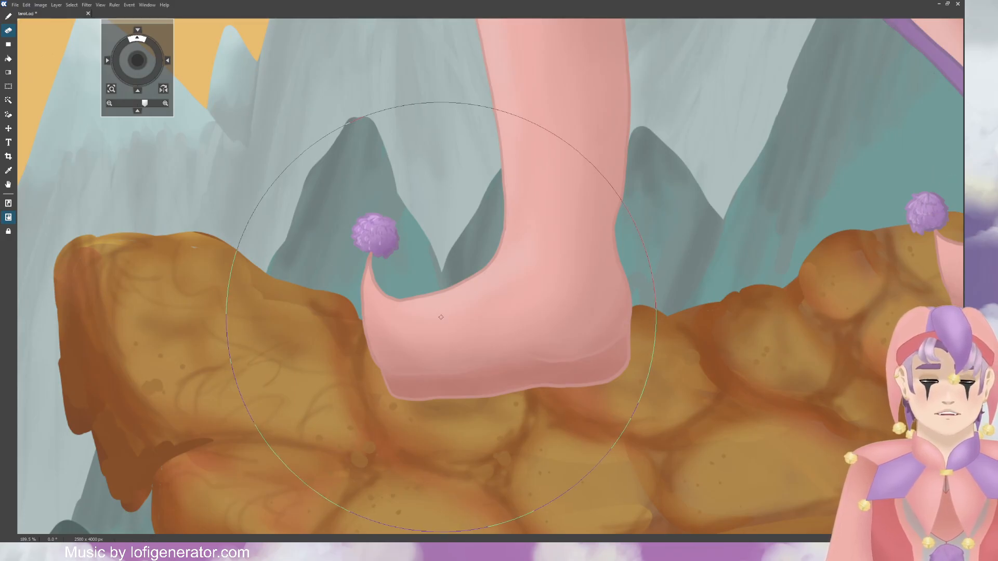
pyautogui.scroll(-5, 326, 138)
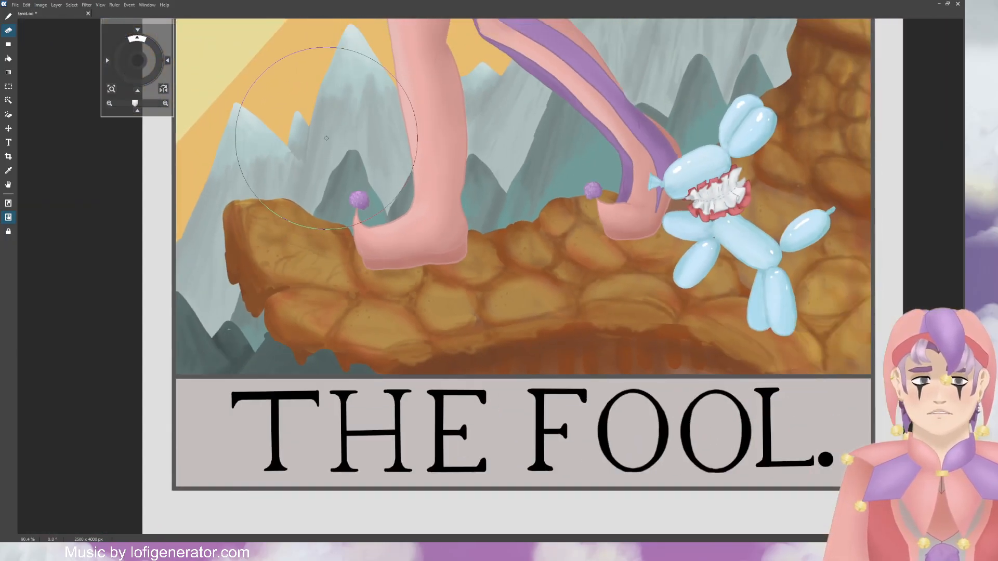
pyautogui.moveTo(139, 59)
pyautogui.mouseDown()
pyautogui.moveTo(139, 41)
pyautogui.moveTo(145, 136)
pyautogui.mouseUp()
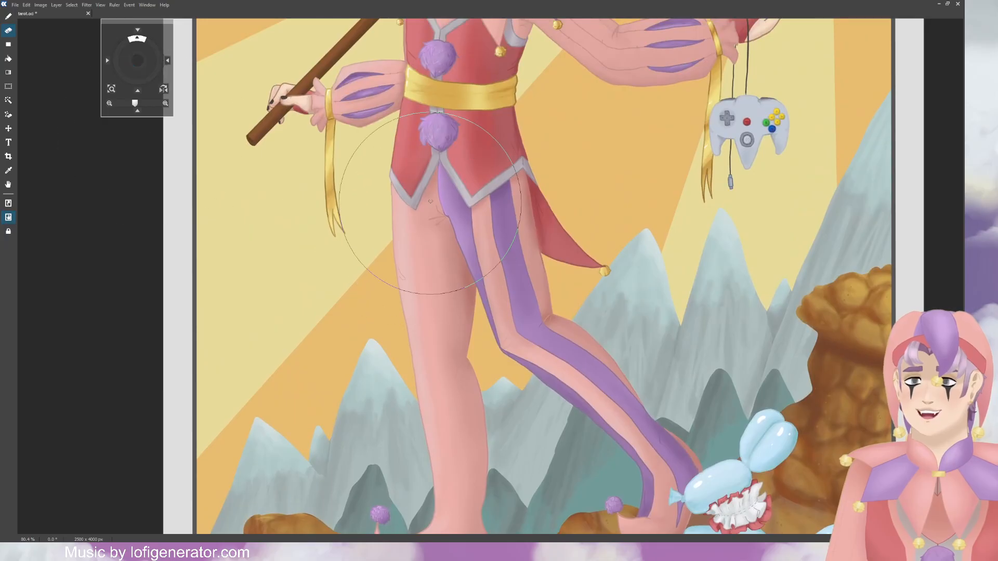
pyautogui.scroll(-2, 480, 186)
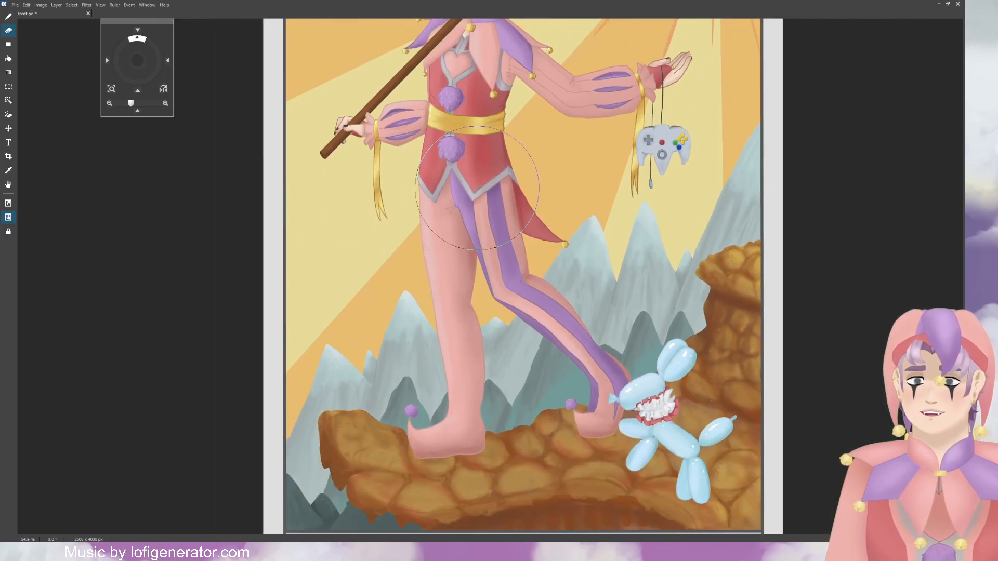
pyautogui.scroll(1, 470, 185)
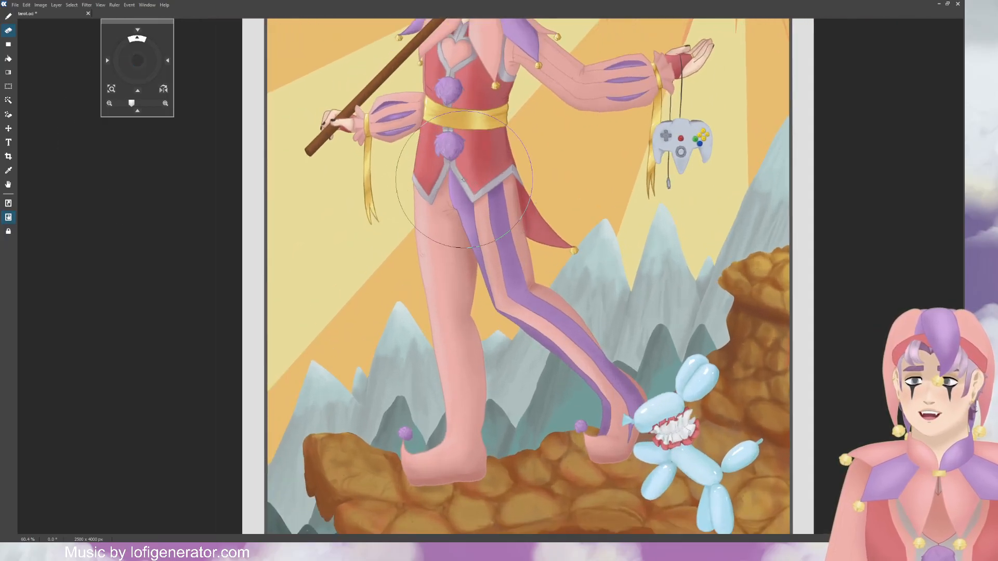
# Step: Try a broad grey brush stroke along the front shoe's sole, check it on the whole card, and undo it
pyautogui.press('b')
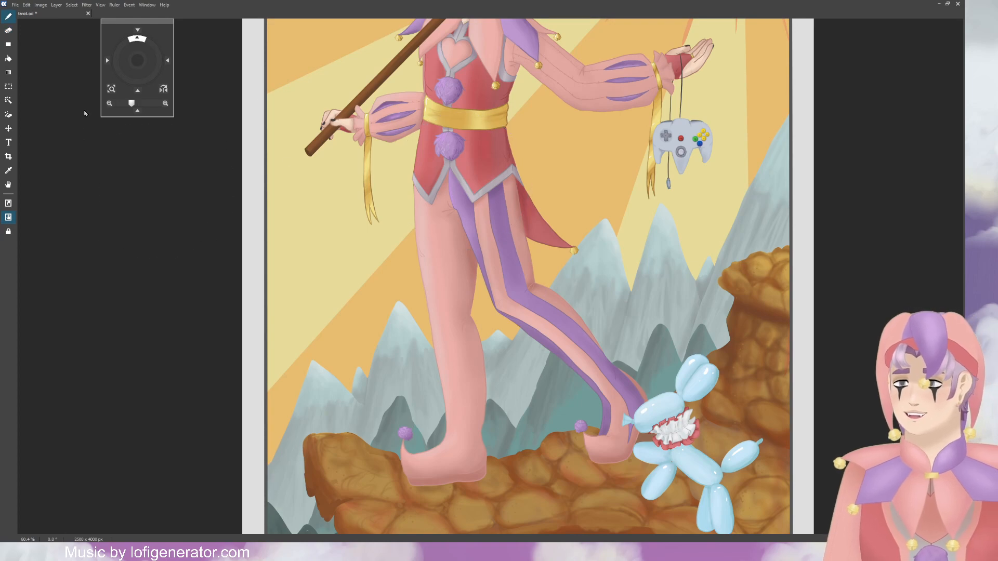
pyautogui.moveTo(140, 68)
pyautogui.mouseDown()
pyautogui.moveTo(139, 57)
pyautogui.moveTo(140, 69)
pyautogui.mouseUp()
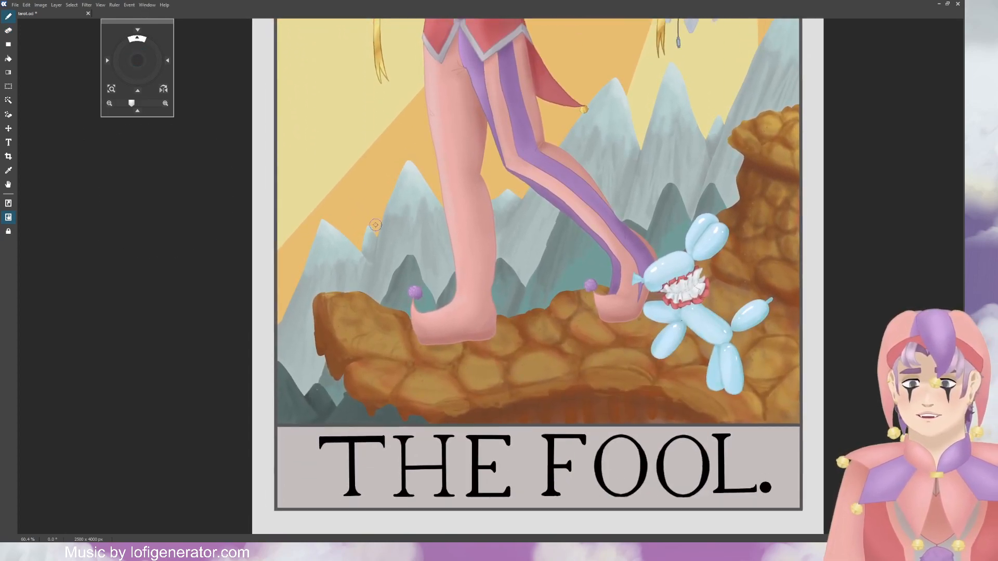
pyautogui.scroll(3, 466, 318)
pyautogui.scroll(6, 466, 318)
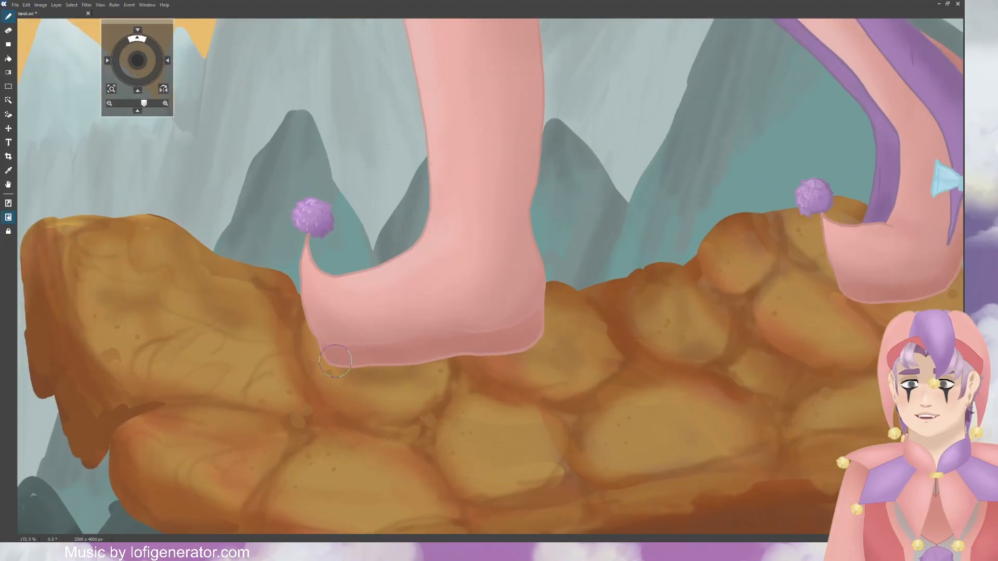
pyautogui.moveTo(337, 357)
pyautogui.mouseDown()
pyautogui.moveTo(493, 346)
pyautogui.moveTo(574, 315)
pyautogui.mouseUp()
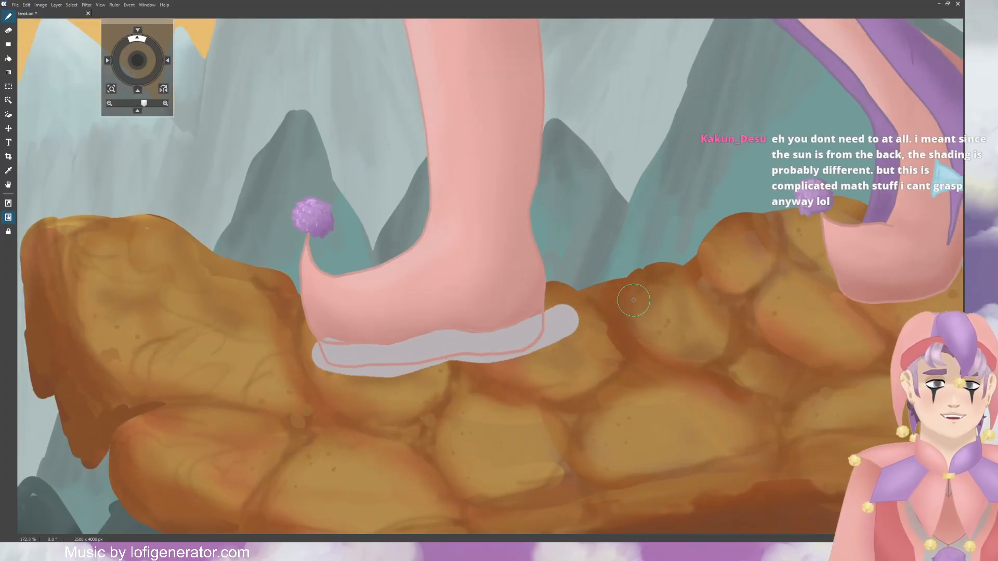
pyautogui.scroll(-8, 634, 299)
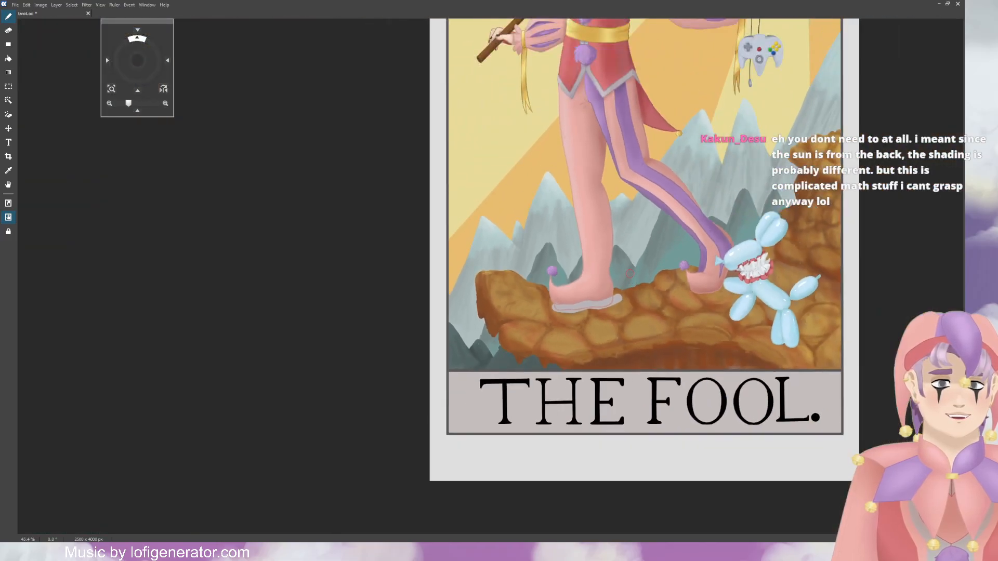
pyautogui.scroll(-4, 629, 273)
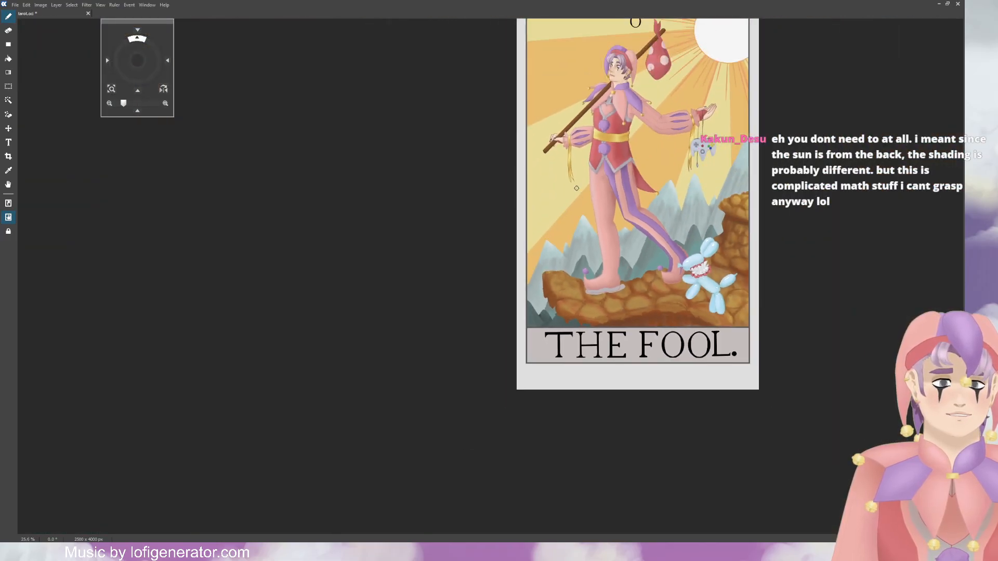
pyautogui.scroll(3, 702, 180)
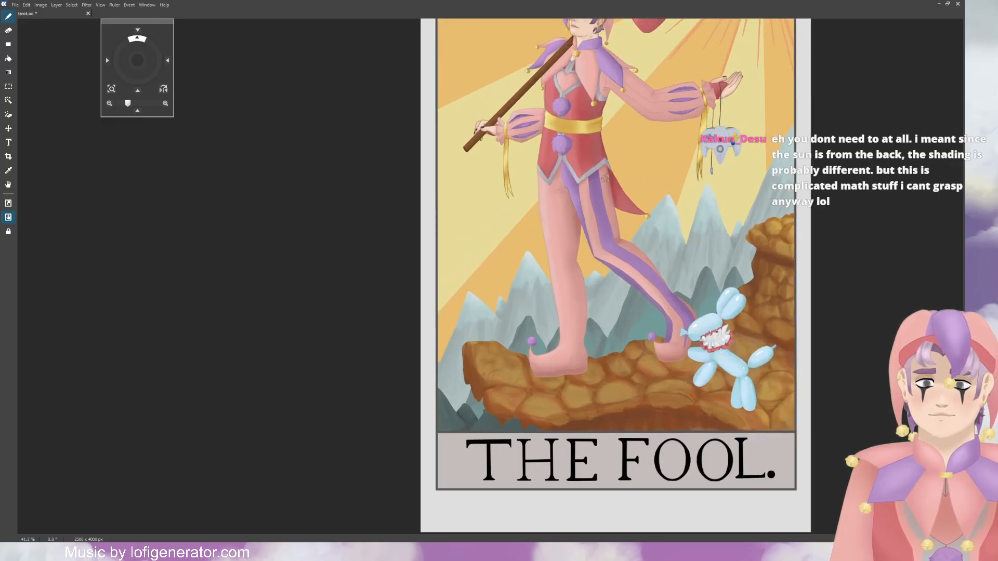
pyautogui.scroll(4, 594, 364)
pyautogui.scroll(8, 569, 389)
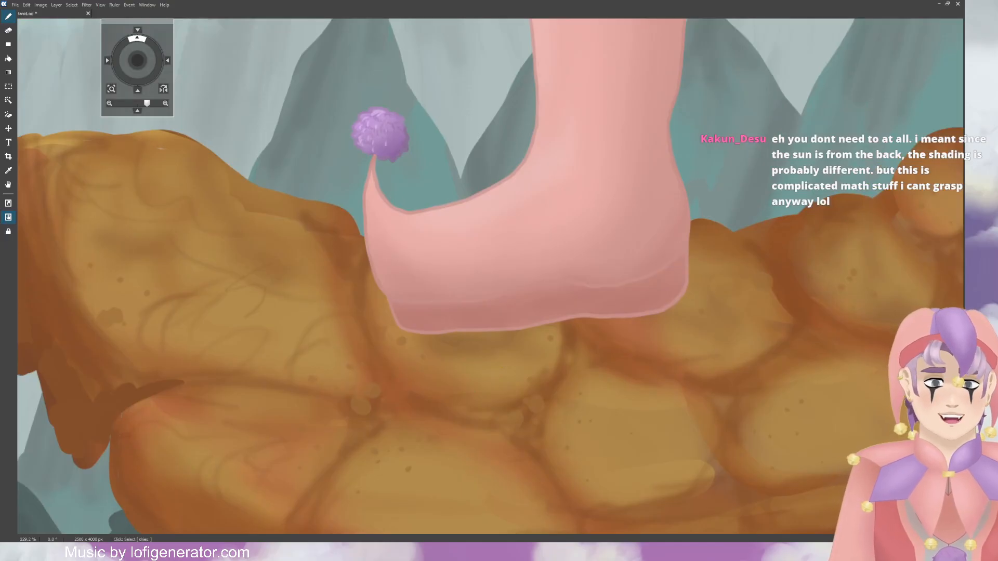
pyautogui.hotkey('ctrl', 'z')
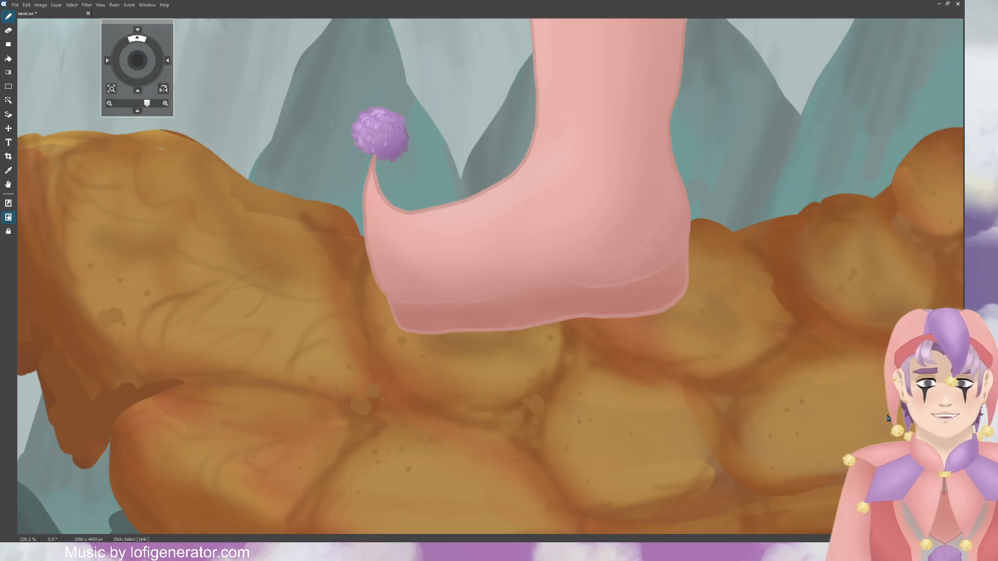
# Step: Try pale cream and tan brush strokes on the front shoe's sole, undoing each one
pyautogui.click(885, 442)
pyautogui.click(885, 442)
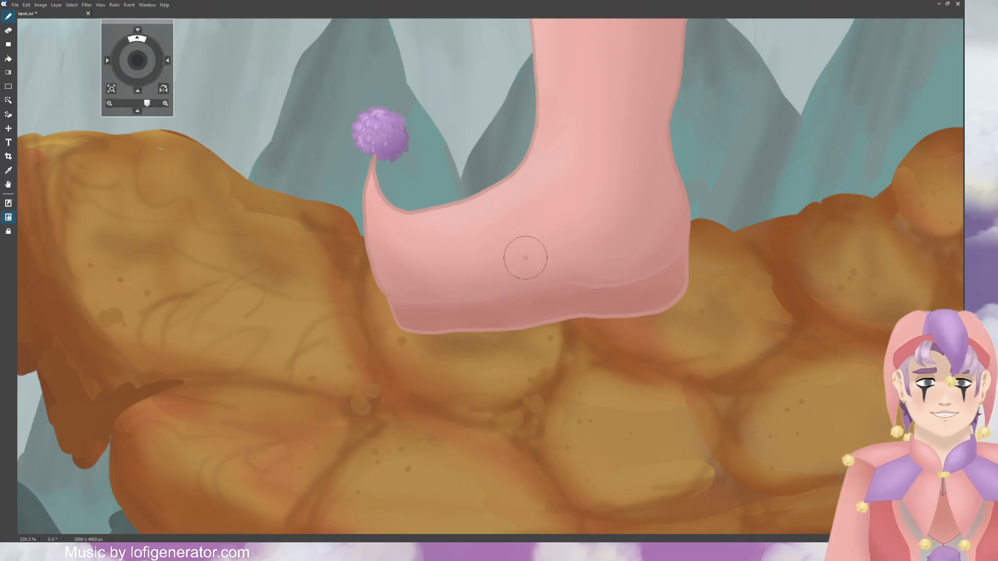
pyautogui.scroll(3, 546, 257)
pyautogui.scroll(1, 573, 263)
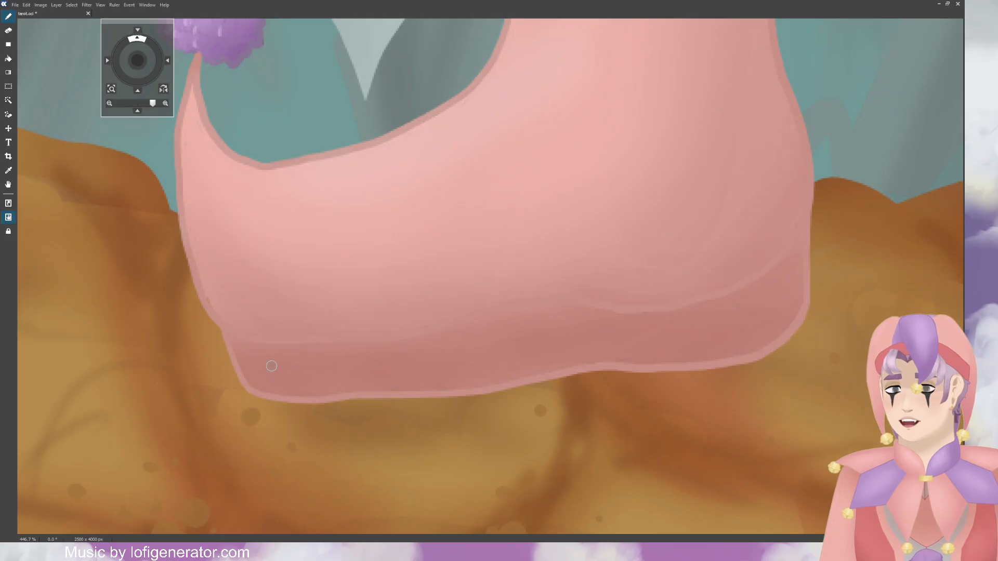
pyautogui.moveTo(271, 365)
pyautogui.mouseDown()
pyautogui.moveTo(250, 367)
pyautogui.moveTo(314, 367)
pyautogui.mouseUp()
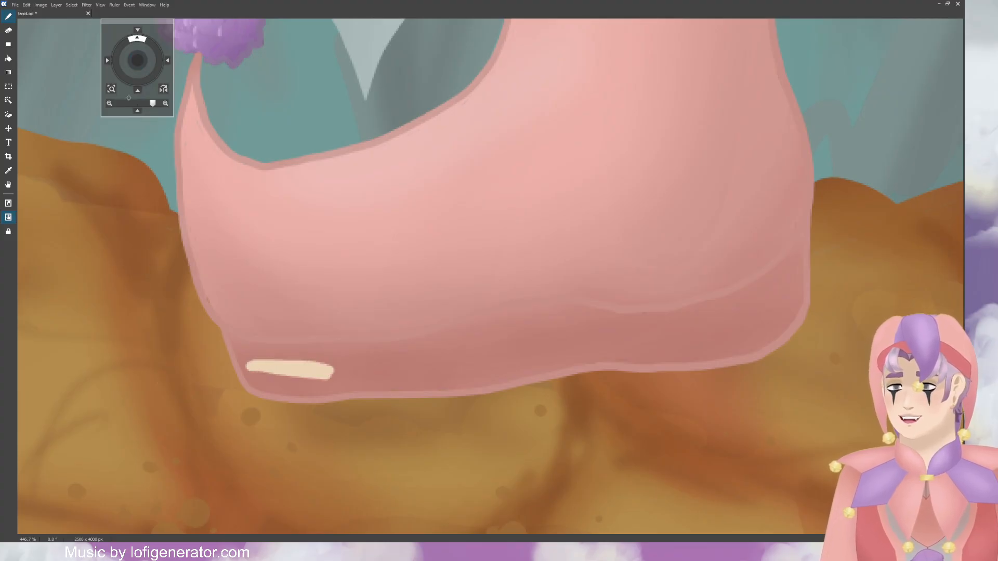
pyautogui.hotkey('ctrl', 'z')
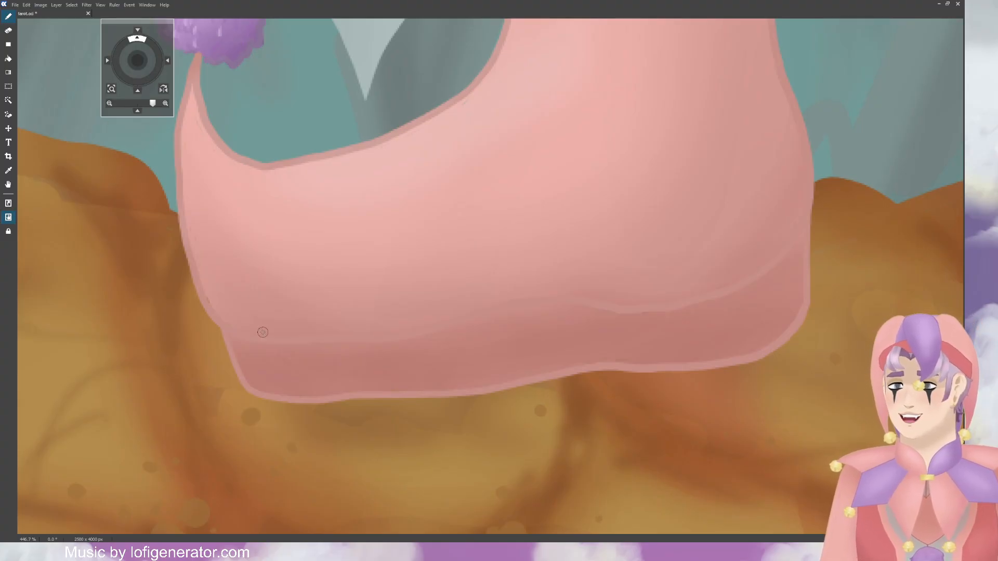
pyautogui.moveTo(288, 382)
pyautogui.mouseDown()
pyautogui.moveTo(347, 385)
pyautogui.moveTo(303, 354)
pyautogui.mouseUp()
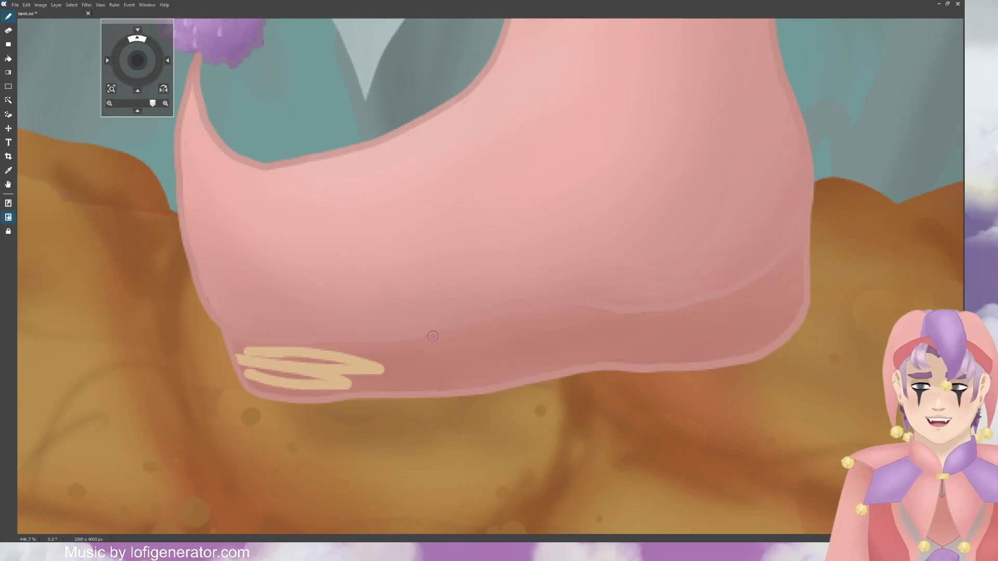
pyautogui.hotkey('ctrl', 'z')
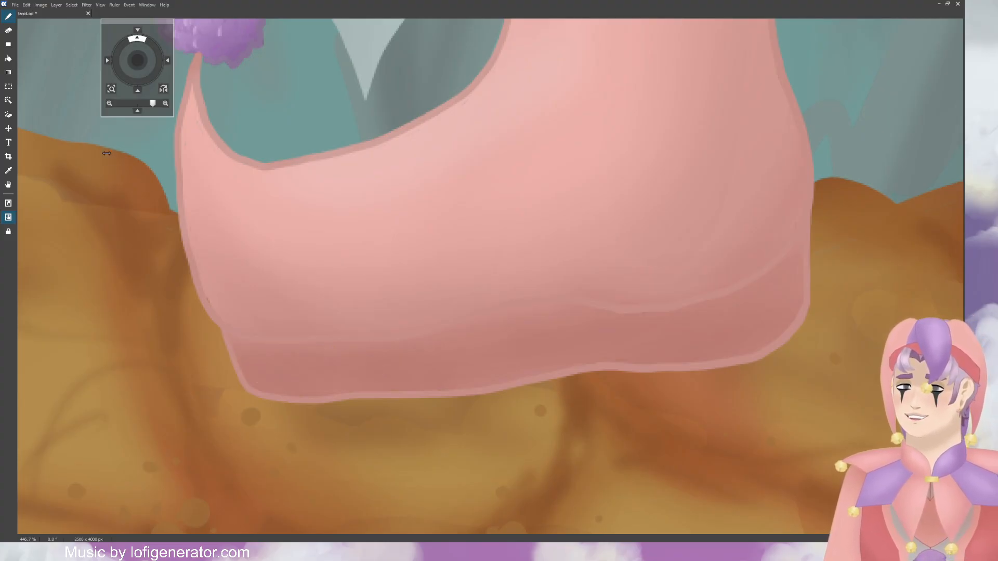
# Step: Paint the entire sole of the front shoe flat tan and check it on the whole card
pyautogui.moveTo(287, 372)
pyautogui.mouseDown()
pyautogui.moveTo(247, 369)
pyautogui.moveTo(228, 340)
pyautogui.moveTo(424, 342)
pyautogui.moveTo(549, 310)
pyautogui.moveTo(655, 317)
pyautogui.moveTo(739, 298)
pyautogui.moveTo(796, 262)
pyautogui.moveTo(810, 234)
pyautogui.moveTo(796, 310)
pyautogui.moveTo(771, 346)
pyautogui.moveTo(453, 382)
pyautogui.moveTo(262, 382)
pyautogui.moveTo(305, 397)
pyautogui.moveTo(388, 391)
pyautogui.moveTo(282, 374)
pyautogui.moveTo(303, 372)
pyautogui.moveTo(295, 363)
pyautogui.moveTo(370, 362)
pyautogui.moveTo(338, 370)
pyautogui.moveTo(412, 351)
pyautogui.moveTo(443, 357)
pyautogui.moveTo(464, 341)
pyautogui.moveTo(504, 344)
pyautogui.moveTo(440, 373)
pyautogui.moveTo(532, 326)
pyautogui.moveTo(522, 346)
pyautogui.moveTo(473, 365)
pyautogui.moveTo(570, 326)
pyautogui.moveTo(676, 328)
pyautogui.moveTo(672, 346)
pyautogui.moveTo(769, 301)
pyautogui.moveTo(736, 339)
pyautogui.mouseUp()
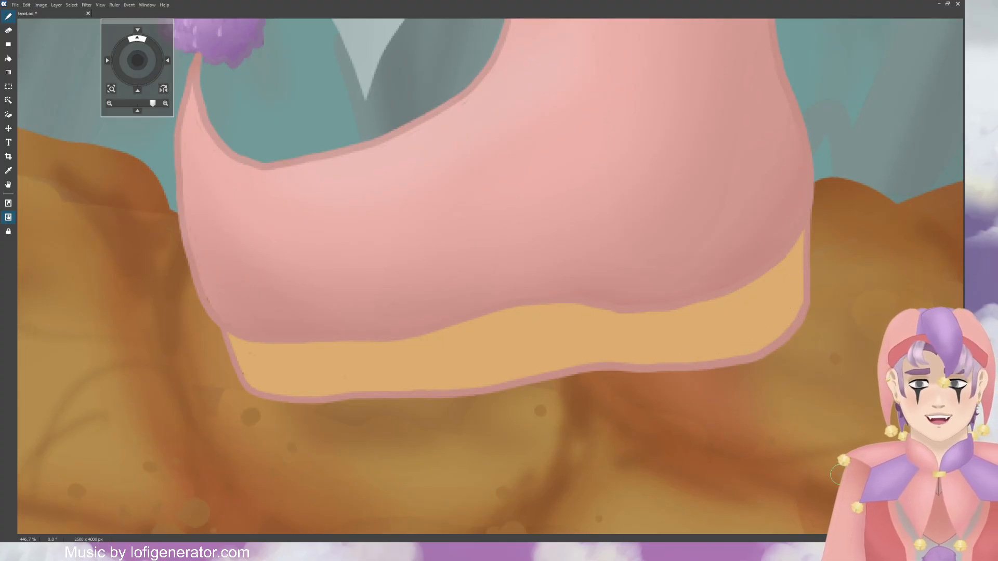
pyautogui.scroll(-11, 667, 340)
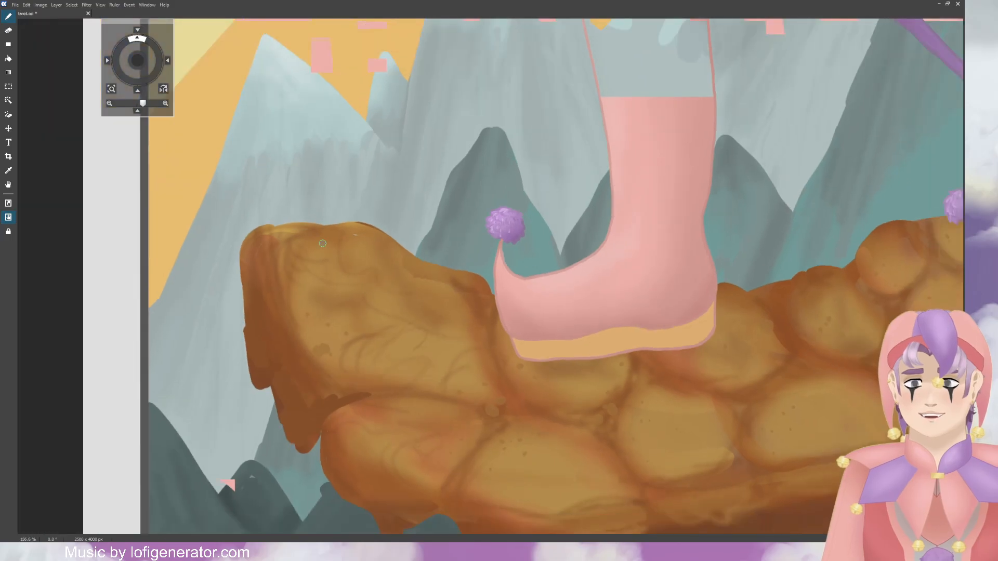
pyautogui.scroll(-12, 540, 162)
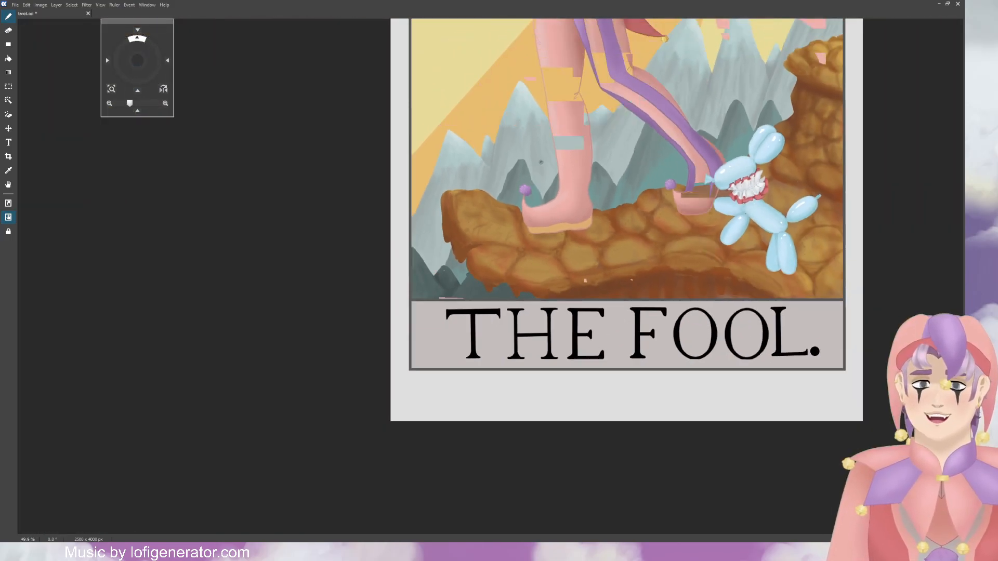
pyautogui.scroll(-2, 541, 162)
pyautogui.moveTo(134, 60); pyautogui.dragTo(119, 110)
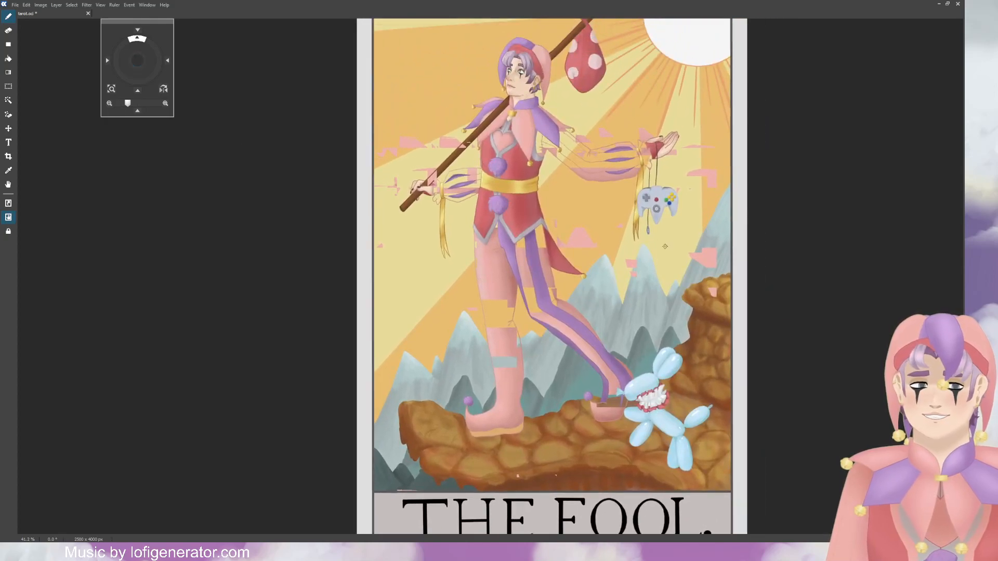
pyautogui.scroll(-3, 665, 246)
pyautogui.scroll(2, 665, 246)
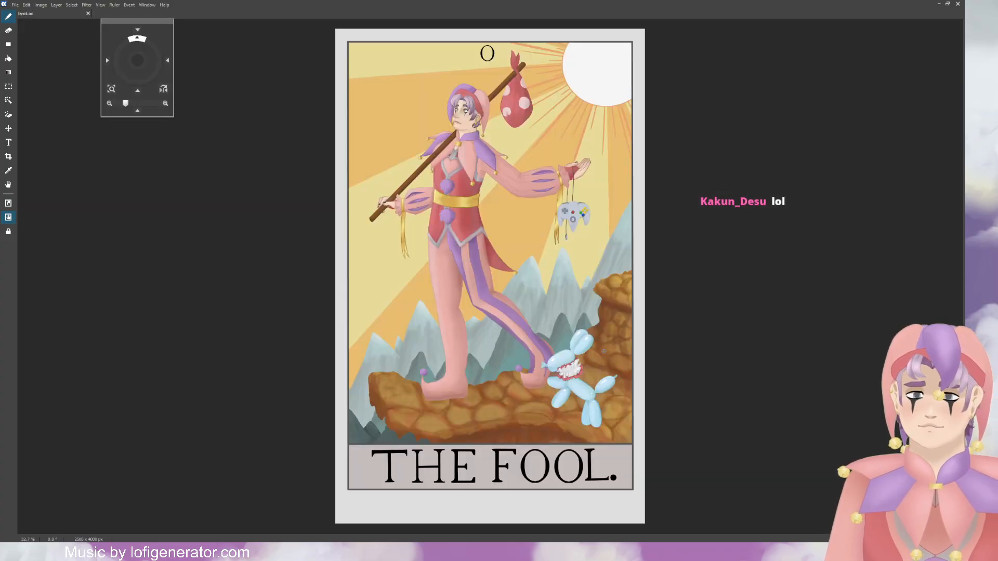
# Step: Try tan brush strokes along the toe half of the front shoe's sole, and undo them
pyautogui.scroll(3, 478, 393)
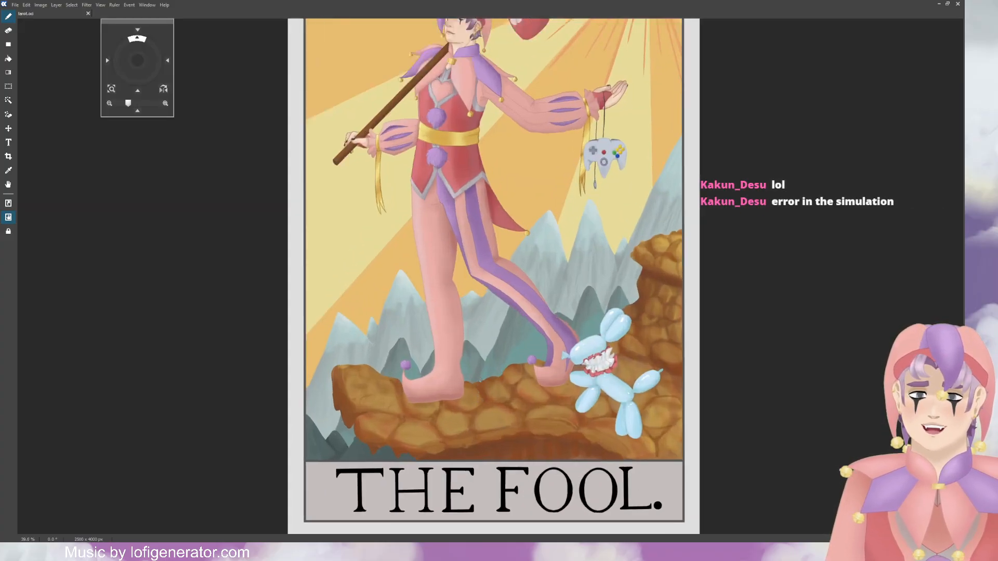
pyautogui.scroll(2, 468, 393)
pyautogui.scroll(-1, 467, 393)
pyautogui.scroll(5, 467, 392)
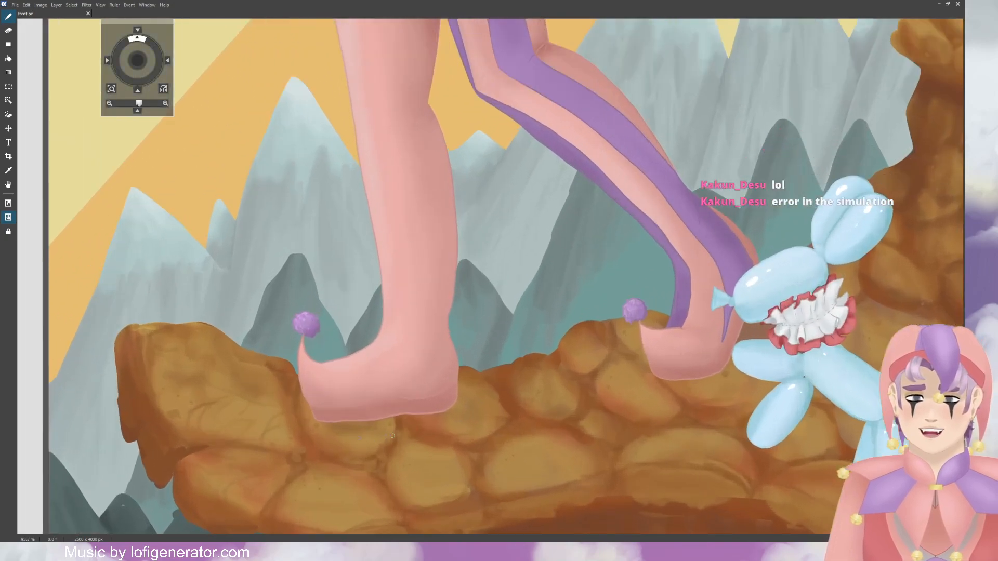
pyautogui.scroll(8, 393, 433)
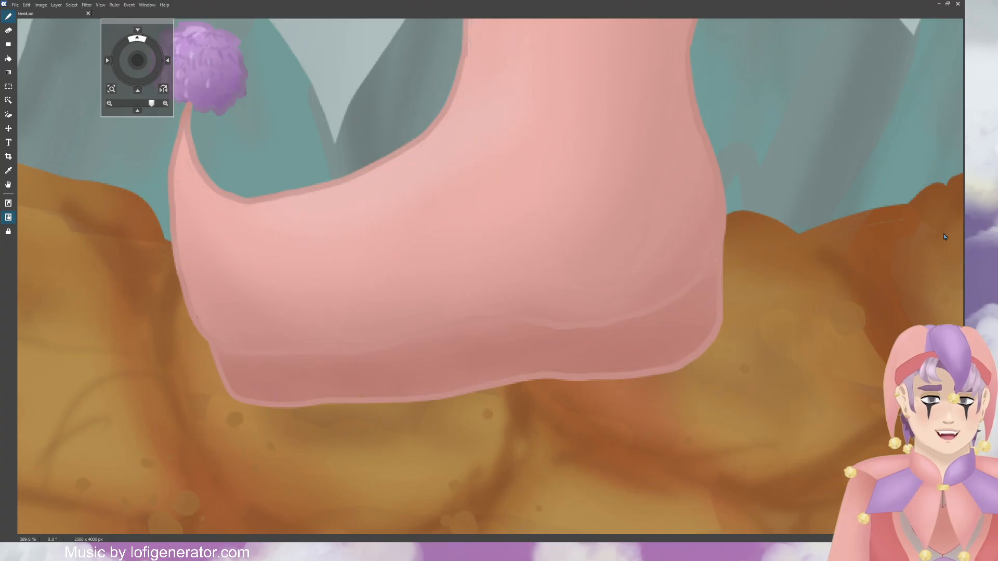
pyautogui.keyDown('ctrl'); pyautogui.click(528, 258); pyautogui.keyUp('ctrl')
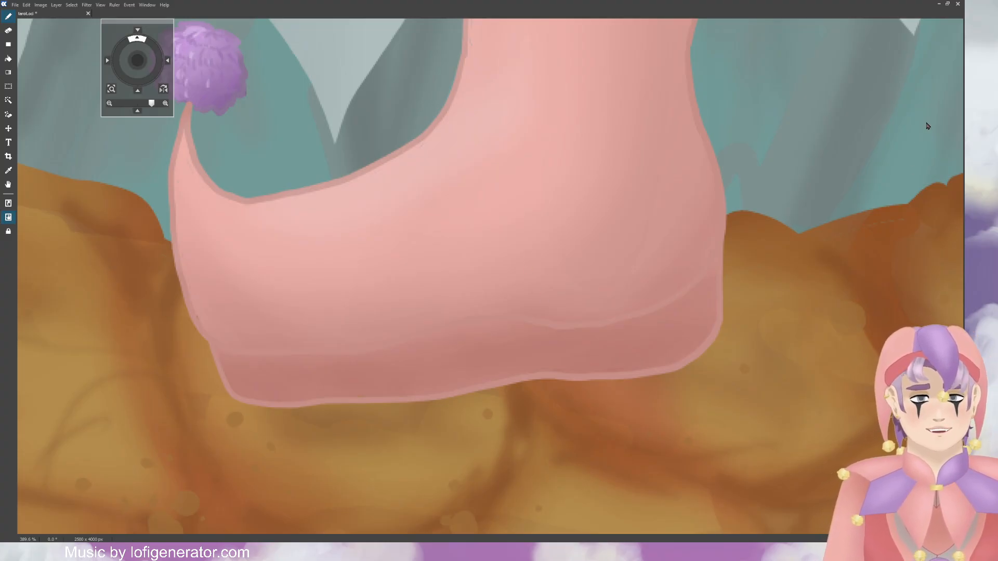
pyautogui.scroll(2, 347, 318)
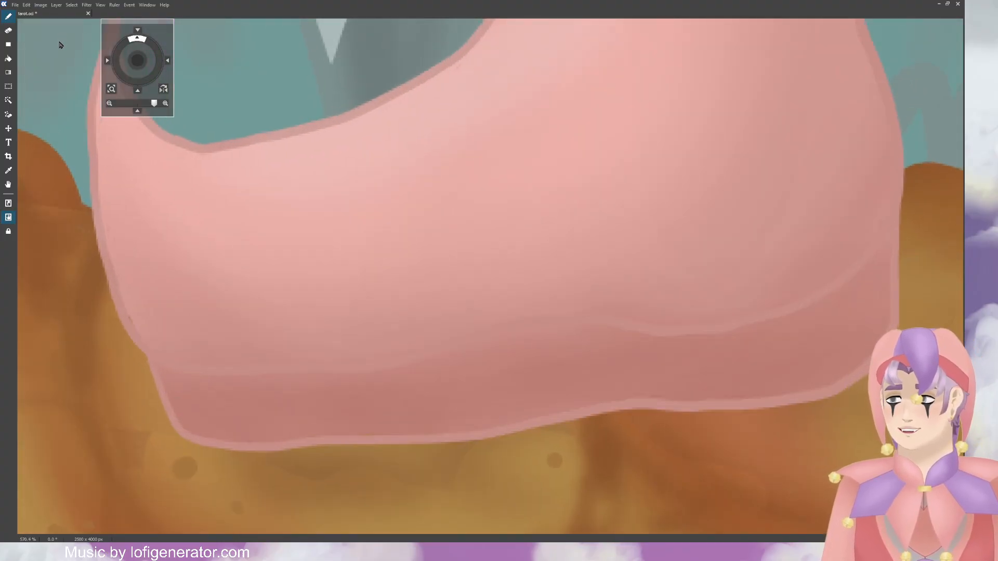
pyautogui.moveTo(177, 393)
pyautogui.mouseDown()
pyautogui.moveTo(238, 405)
pyautogui.moveTo(159, 377)
pyautogui.moveTo(275, 385)
pyautogui.moveTo(144, 445)
pyautogui.moveTo(148, 433)
pyautogui.moveTo(272, 390)
pyautogui.moveTo(522, 393)
pyautogui.mouseUp()
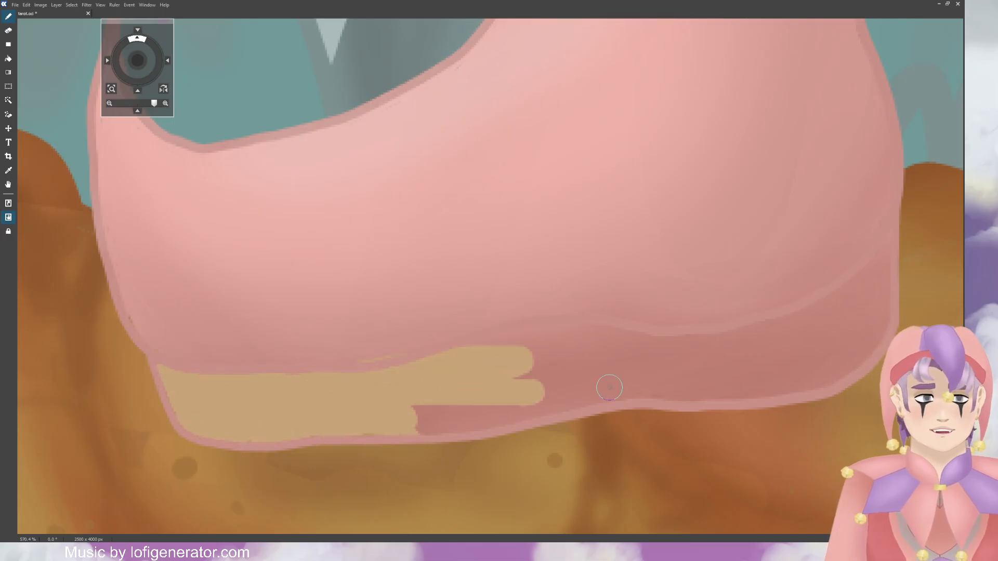
pyautogui.hotkey('ctrl', 'z')
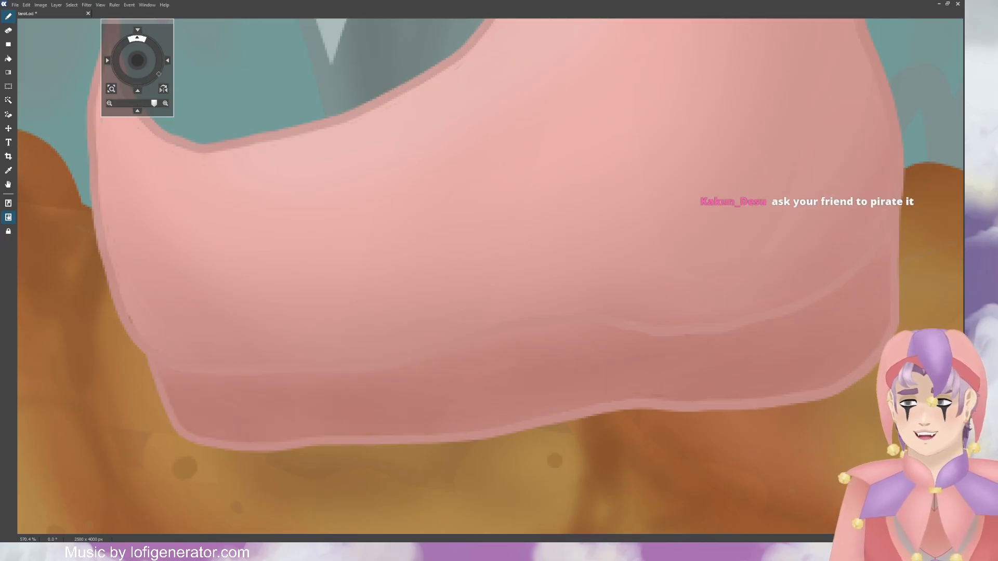
# Step: Paint the entire sole of the front shoe flat tan from toe to heel, keeping inside its pink outline
pyautogui.scroll(-3, 253, 296)
pyautogui.moveTo(204, 334)
pyautogui.mouseDown()
pyautogui.moveTo(175, 325)
pyautogui.moveTo(162, 305)
pyautogui.moveTo(259, 320)
pyautogui.moveTo(226, 319)
pyautogui.moveTo(192, 359)
pyautogui.moveTo(182, 347)
pyautogui.moveTo(242, 346)
pyautogui.moveTo(307, 366)
pyautogui.moveTo(237, 356)
pyautogui.moveTo(234, 331)
pyautogui.moveTo(254, 324)
pyautogui.moveTo(222, 310)
pyautogui.moveTo(388, 314)
pyautogui.moveTo(322, 330)
pyautogui.moveTo(362, 331)
pyautogui.moveTo(279, 342)
pyautogui.moveTo(414, 350)
pyautogui.moveTo(268, 375)
pyautogui.moveTo(492, 359)
pyautogui.moveTo(458, 349)
pyautogui.moveTo(529, 324)
pyautogui.moveTo(384, 343)
pyautogui.moveTo(487, 319)
pyautogui.moveTo(397, 318)
pyautogui.moveTo(400, 305)
pyautogui.moveTo(469, 284)
pyautogui.mouseUp()
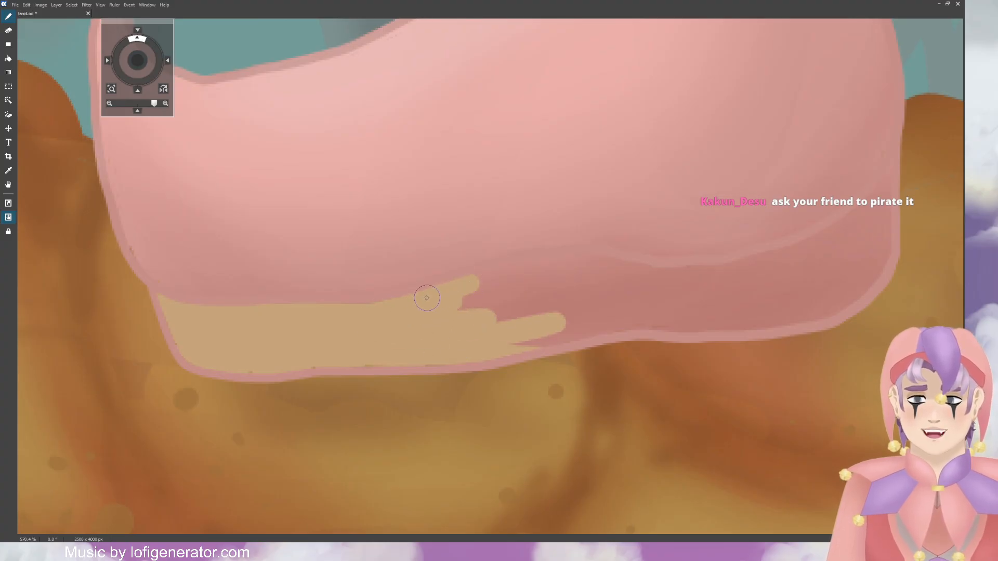
pyautogui.moveTo(350, 316)
pyautogui.mouseDown()
pyautogui.moveTo(550, 262)
pyautogui.moveTo(711, 279)
pyautogui.moveTo(664, 308)
pyautogui.moveTo(736, 292)
pyautogui.moveTo(496, 341)
pyautogui.moveTo(623, 329)
pyautogui.moveTo(602, 333)
pyautogui.moveTo(673, 302)
pyautogui.moveTo(554, 306)
pyautogui.moveTo(676, 293)
pyautogui.moveTo(588, 282)
pyautogui.moveTo(606, 282)
pyautogui.moveTo(492, 295)
pyautogui.moveTo(561, 301)
pyautogui.mouseUp()
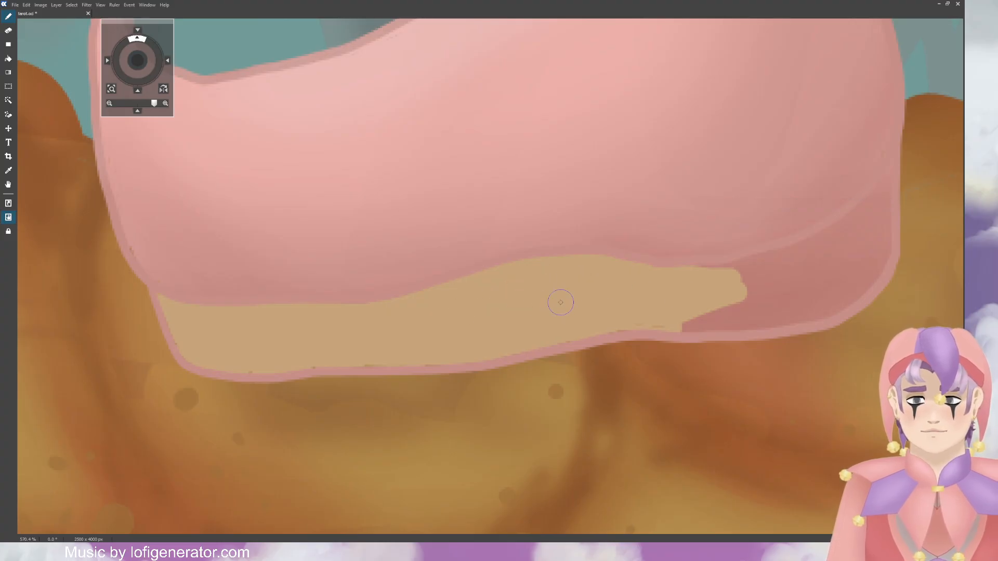
pyautogui.moveTo(137, 60); pyautogui.dragTo(77, 80)
pyautogui.moveTo(417, 296)
pyautogui.mouseDown()
pyautogui.moveTo(517, 272)
pyautogui.moveTo(495, 272)
pyautogui.moveTo(560, 246)
pyautogui.moveTo(614, 204)
pyautogui.moveTo(603, 289)
pyautogui.moveTo(561, 326)
pyautogui.moveTo(421, 349)
pyautogui.moveTo(515, 313)
pyautogui.moveTo(483, 325)
pyautogui.moveTo(583, 259)
pyautogui.moveTo(567, 306)
pyautogui.mouseUp()
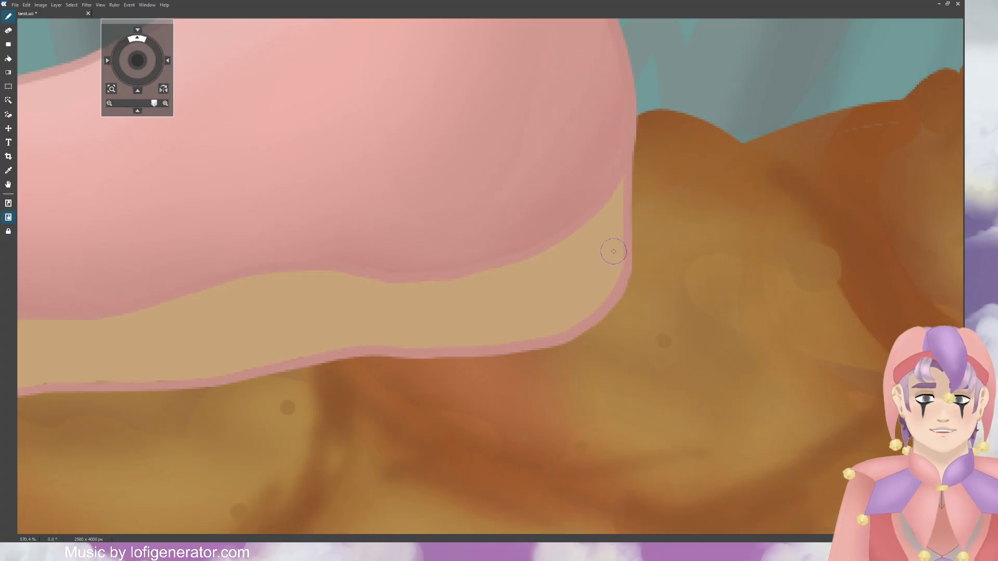
pyautogui.moveTo(137, 60); pyautogui.dragTo(237, 54)
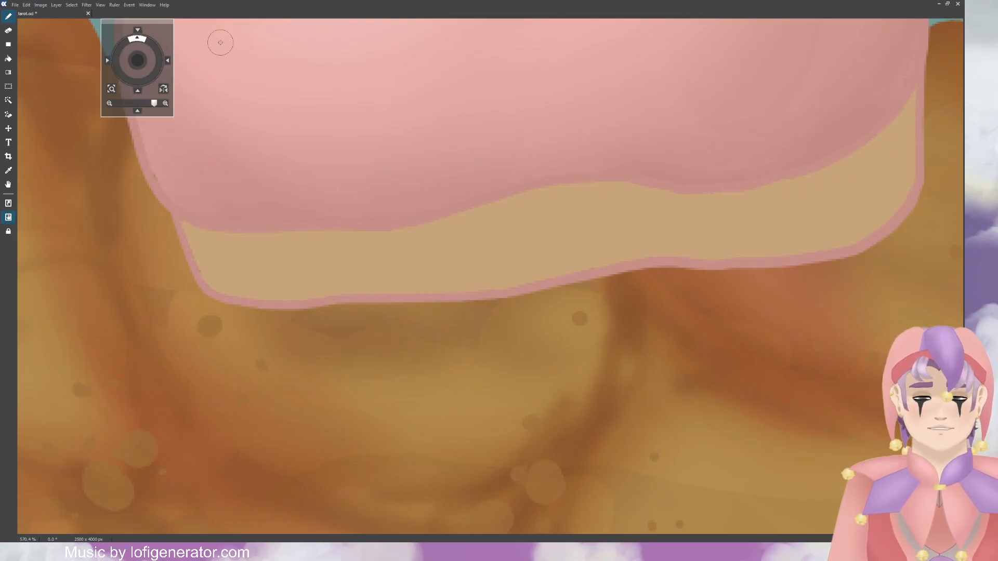
# Step: Paint the back shoe's sole flat tan from the toe around the raised heel up to the balloon dog's head
pyautogui.moveTo(132, 63); pyautogui.dragTo(58, 49)
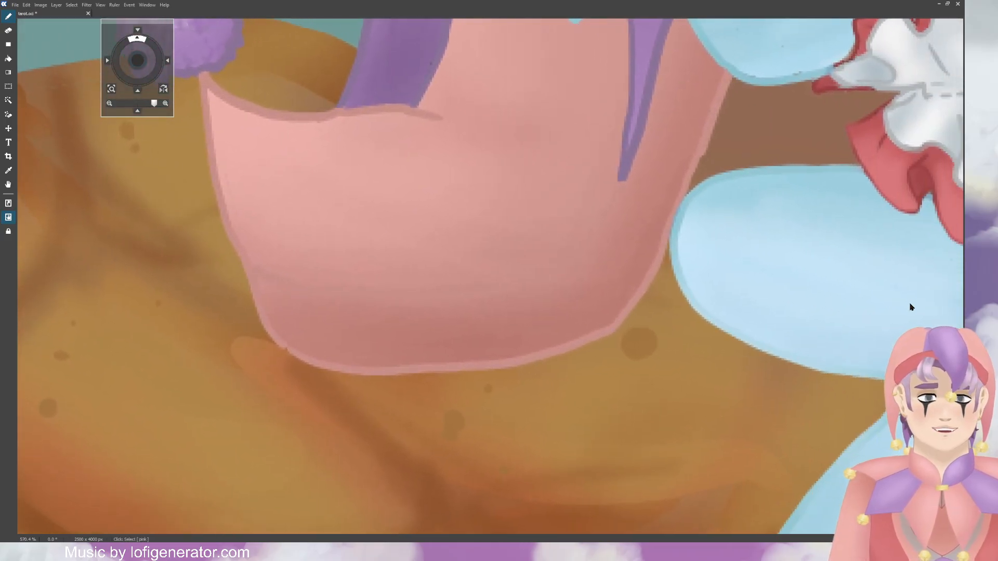
pyautogui.moveTo(286, 304)
pyautogui.mouseDown()
pyautogui.moveTo(273, 291)
pyautogui.moveTo(309, 348)
pyautogui.moveTo(291, 312)
pyautogui.moveTo(322, 302)
pyautogui.moveTo(313, 317)
pyautogui.mouseUp()
pyautogui.moveTo(345, 332)
pyautogui.mouseDown()
pyautogui.moveTo(377, 350)
pyautogui.moveTo(397, 337)
pyautogui.mouseUp()
pyautogui.moveTo(354, 306)
pyautogui.mouseDown()
pyautogui.moveTo(367, 289)
pyautogui.moveTo(334, 301)
pyautogui.moveTo(447, 322)
pyautogui.moveTo(457, 343)
pyautogui.moveTo(437, 338)
pyautogui.moveTo(499, 342)
pyautogui.moveTo(602, 318)
pyautogui.moveTo(511, 358)
pyautogui.moveTo(507, 321)
pyautogui.moveTo(445, 312)
pyautogui.moveTo(600, 274)
pyautogui.moveTo(577, 312)
pyautogui.moveTo(650, 255)
pyautogui.mouseUp()
pyautogui.moveTo(561, 130); pyautogui.dragTo(365, 249)
pyautogui.moveTo(394, 406)
pyautogui.mouseDown()
pyautogui.moveTo(438, 358)
pyautogui.moveTo(388, 399)
pyautogui.moveTo(433, 321)
pyautogui.moveTo(425, 318)
pyautogui.moveTo(400, 370)
pyautogui.moveTo(347, 410)
pyautogui.moveTo(393, 390)
pyautogui.moveTo(443, 329)
pyautogui.moveTo(428, 366)
pyautogui.moveTo(448, 288)
pyautogui.moveTo(439, 374)
pyautogui.moveTo(463, 353)
pyautogui.moveTo(484, 307)
pyautogui.moveTo(508, 196)
pyautogui.moveTo(502, 248)
pyautogui.moveTo(487, 258)
pyautogui.moveTo(475, 248)
pyautogui.moveTo(484, 135)
pyautogui.moveTo(466, 253)
pyautogui.mouseUp()
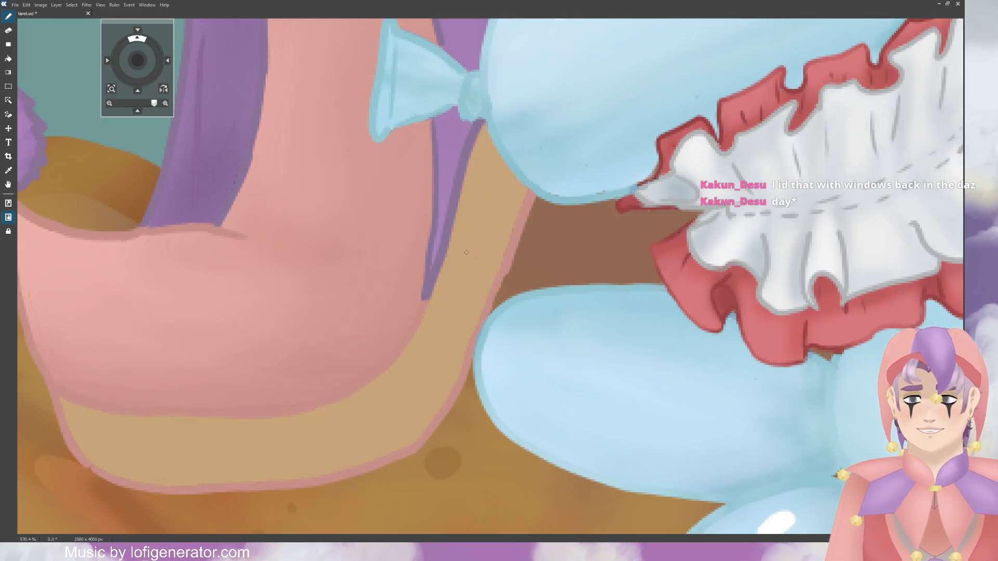
# Step: Fill the sliver of the back shoe's sole above the balloon dog's head with tan and check both soles on the card
pyautogui.moveTo(138, 60); pyautogui.dragTo(117, 133)
pyautogui.moveTo(437, 200); pyautogui.dragTo(465, 275)
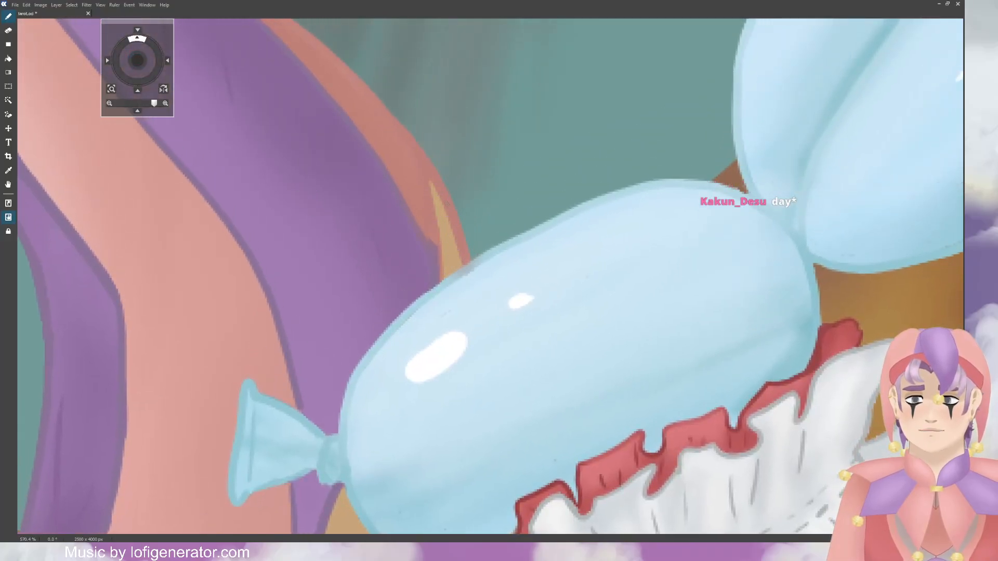
pyautogui.moveTo(138, 60)
pyautogui.mouseDown()
pyautogui.moveTo(127, 67)
pyautogui.moveTo(164, 30)
pyautogui.moveTo(118, 85)
pyautogui.moveTo(141, 51)
pyautogui.mouseUp()
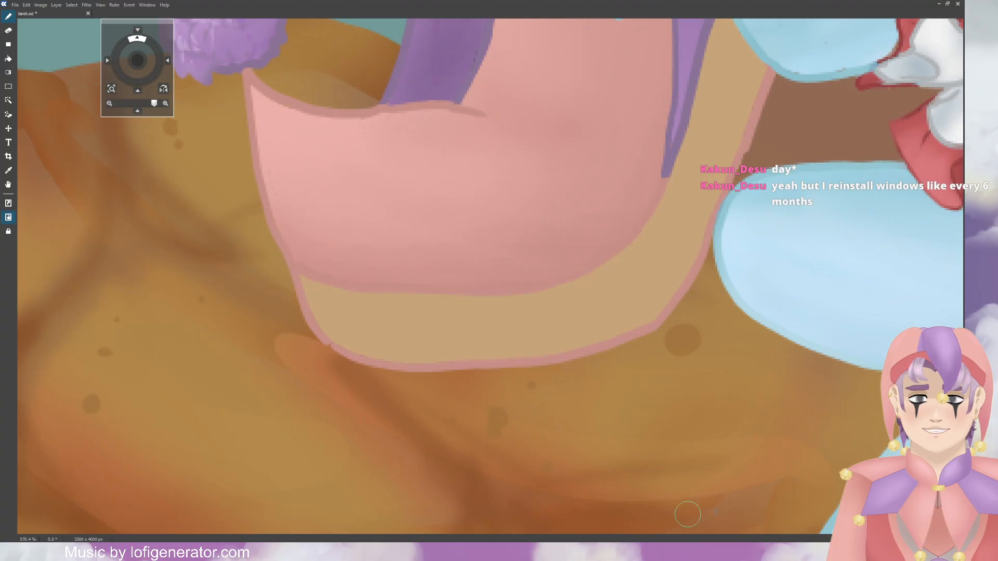
pyautogui.scroll(-10, 769, 502)
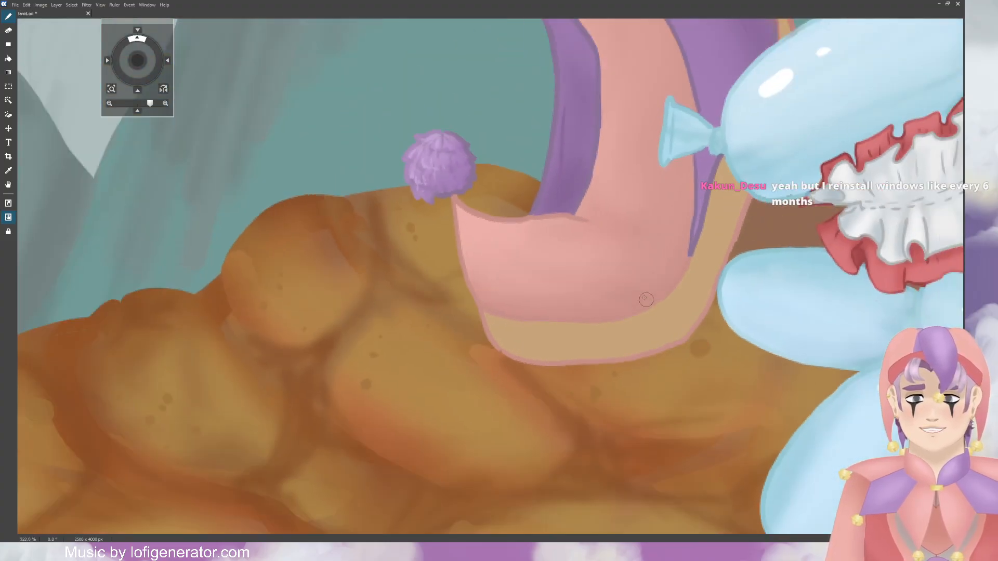
pyautogui.scroll(-8, 627, 258)
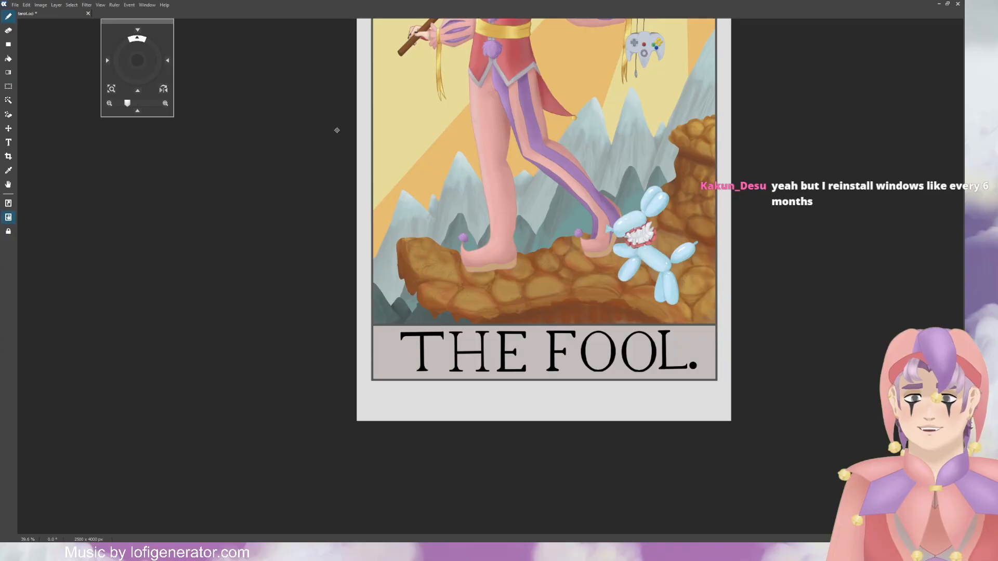
# Step: Recolour the pink outline around the front shoe's sole to grey-brown, from the toe around to the heel
pyautogui.moveTo(140, 63); pyautogui.dragTo(143, 118)
pyautogui.scroll(10, 497, 442)
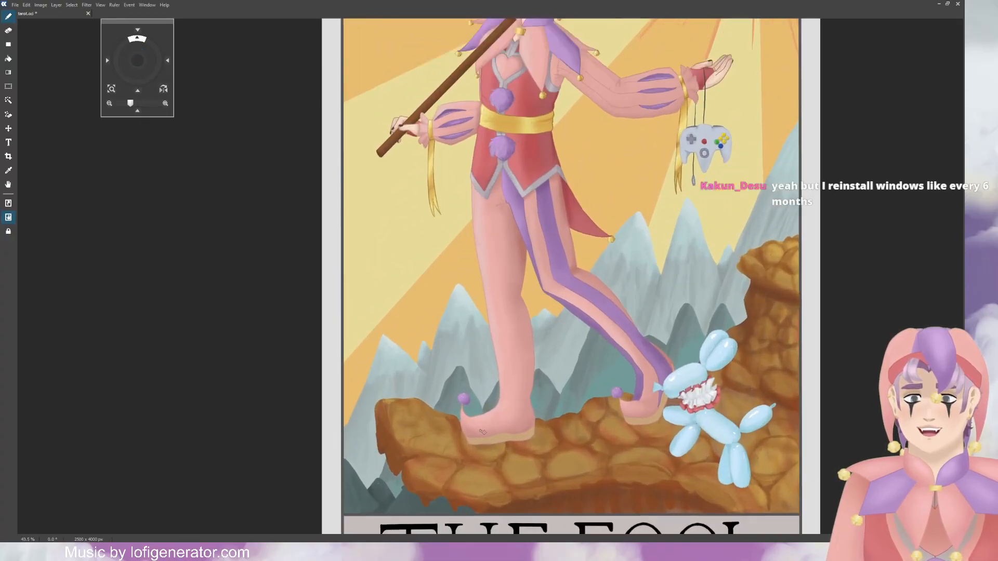
pyautogui.scroll(5, 497, 441)
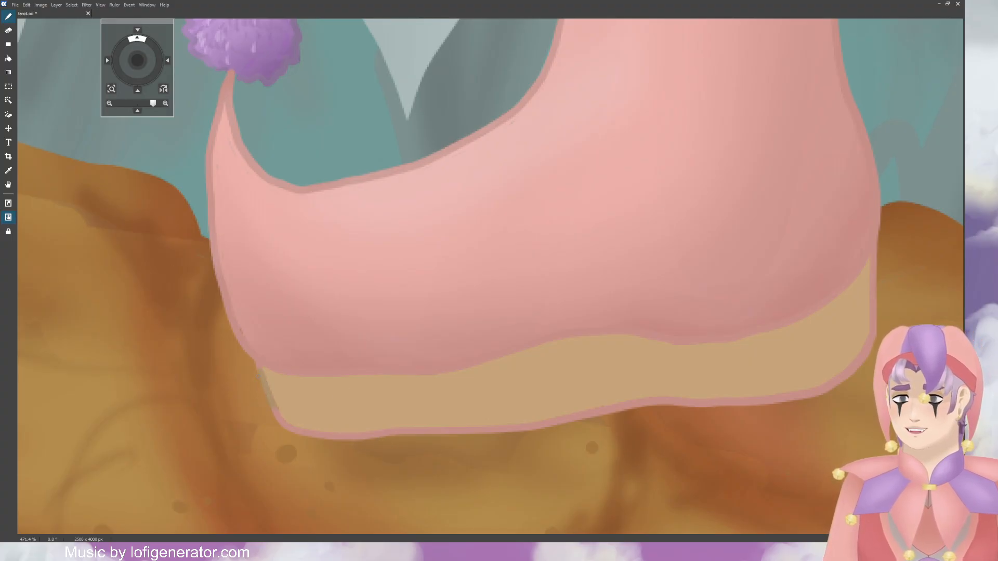
pyautogui.moveTo(293, 427)
pyautogui.mouseDown()
pyautogui.moveTo(361, 437)
pyautogui.moveTo(514, 436)
pyautogui.moveTo(626, 405)
pyautogui.mouseUp()
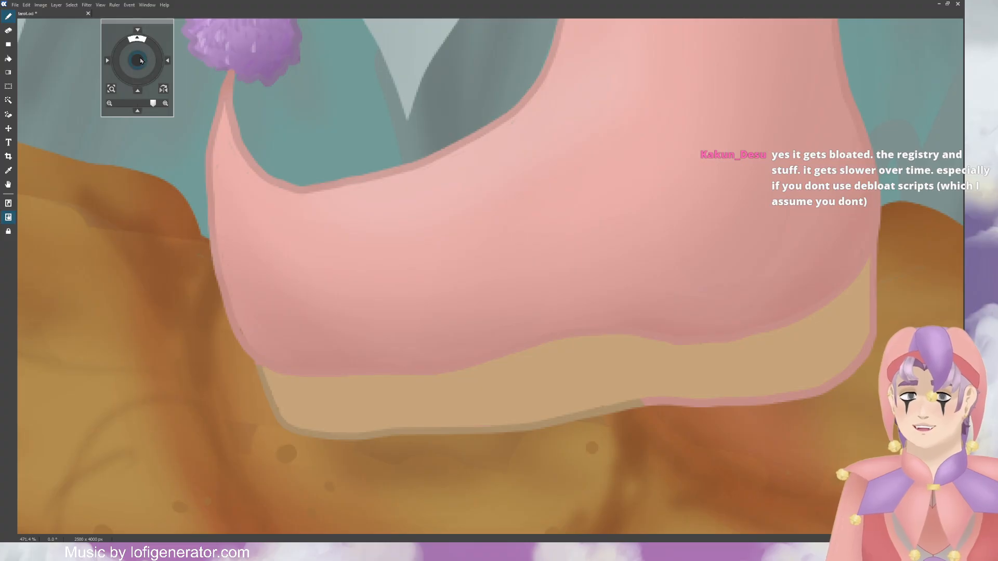
pyautogui.moveTo(141, 60); pyautogui.dragTo(92, 62)
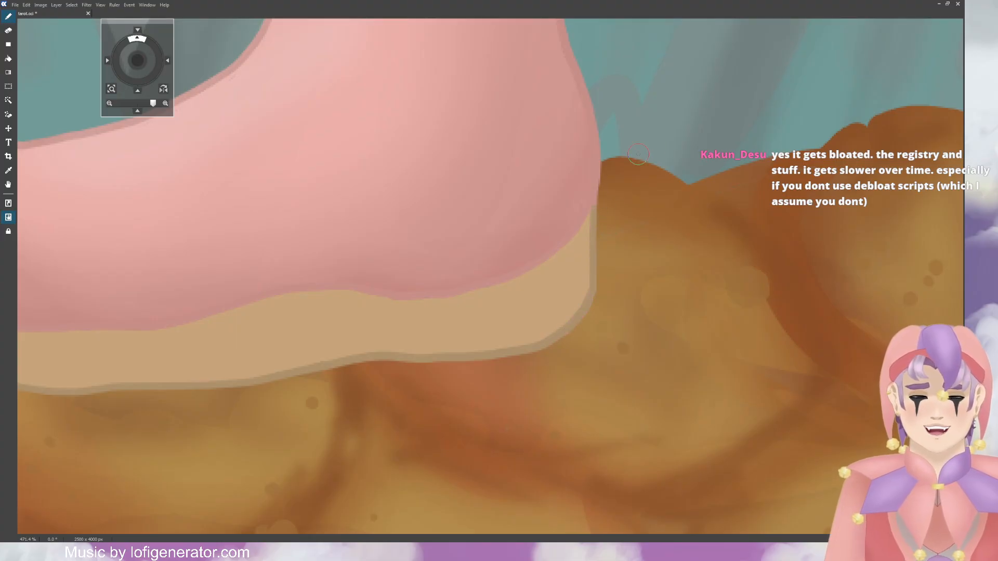
# Step: Recolour the back shoe's sole outline to grey-brown, including the part above the balloon dog's head, and check the whole card
pyautogui.moveTo(143, 63)
pyautogui.mouseDown()
pyautogui.moveTo(38, 85)
pyautogui.moveTo(6, 78)
pyautogui.moveTo(5, 68)
pyautogui.mouseUp()
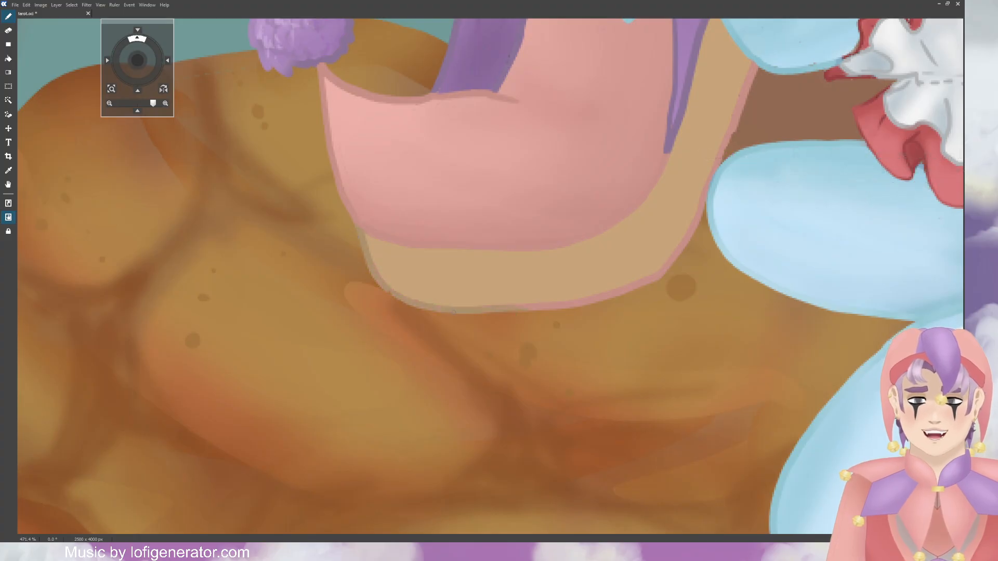
pyautogui.moveTo(678, 251); pyautogui.dragTo(729, 156)
pyautogui.hotkey('ctrl', 'z')
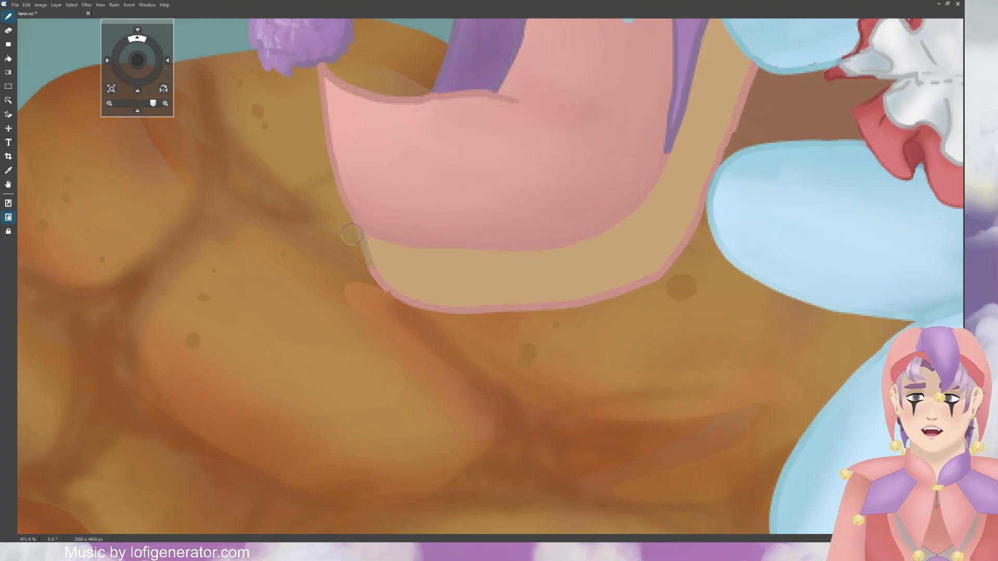
pyautogui.moveTo(358, 231); pyautogui.dragTo(387, 302)
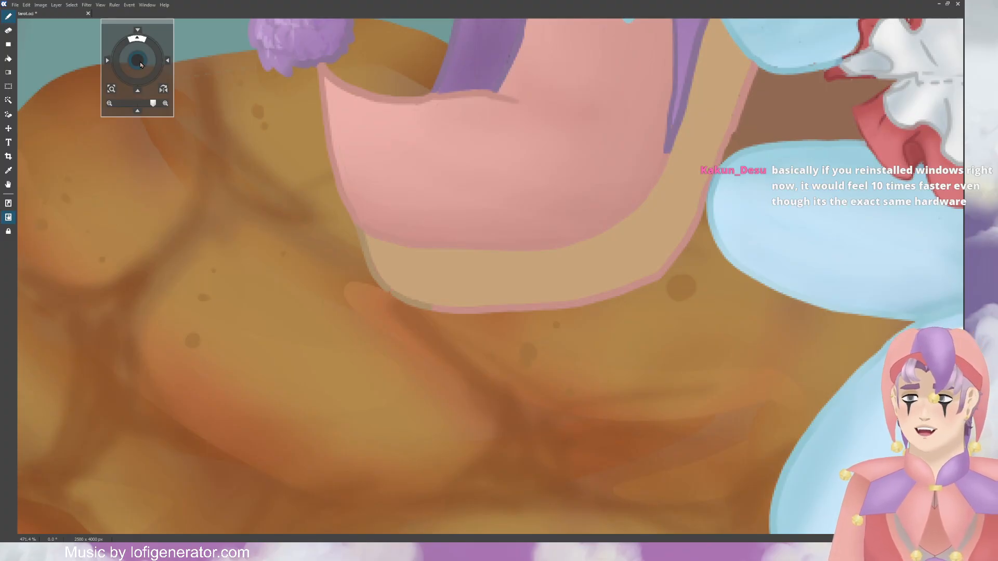
pyautogui.moveTo(137, 61); pyautogui.dragTo(109, 83)
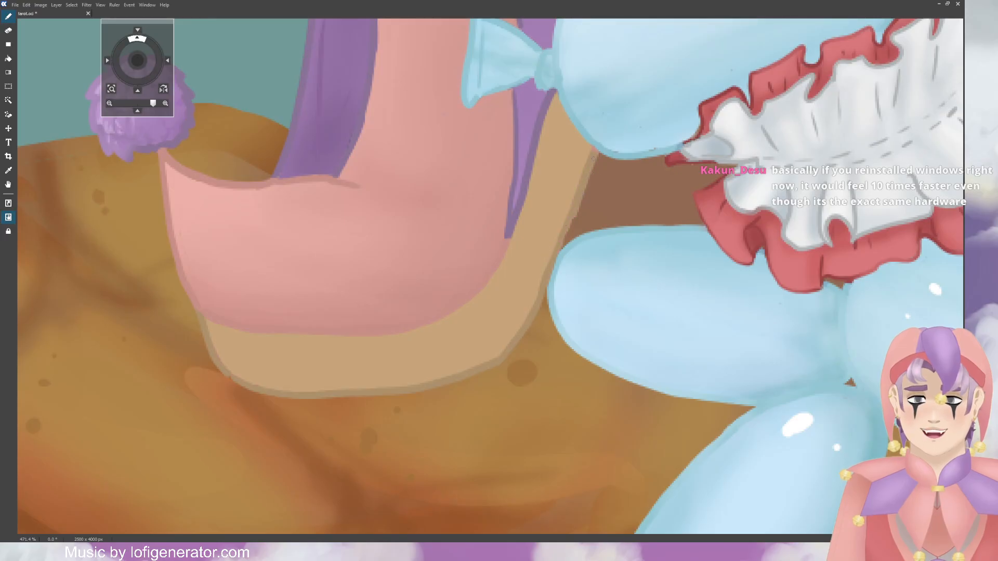
pyautogui.moveTo(138, 61); pyautogui.dragTo(196, 225)
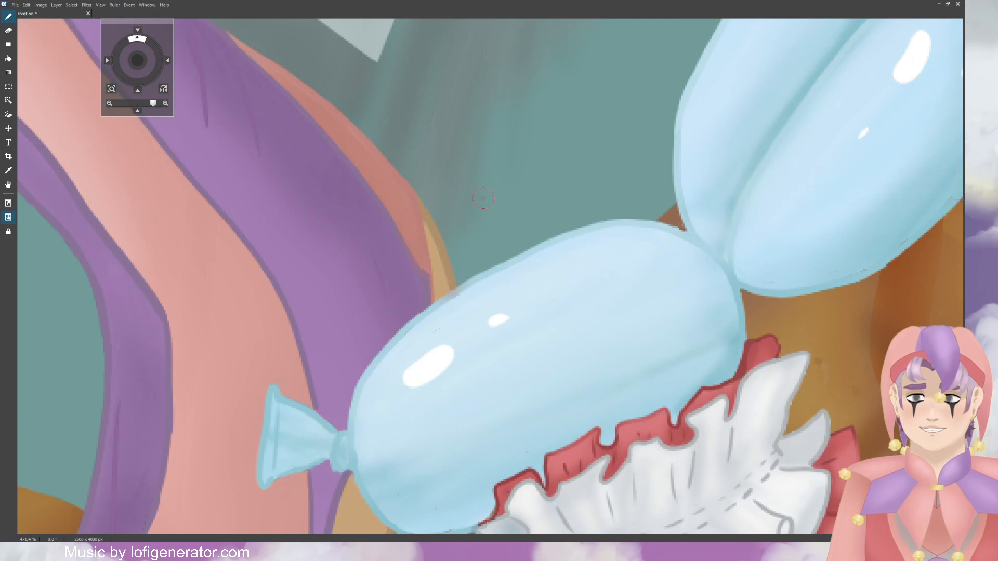
pyautogui.scroll(-10, 470, 197)
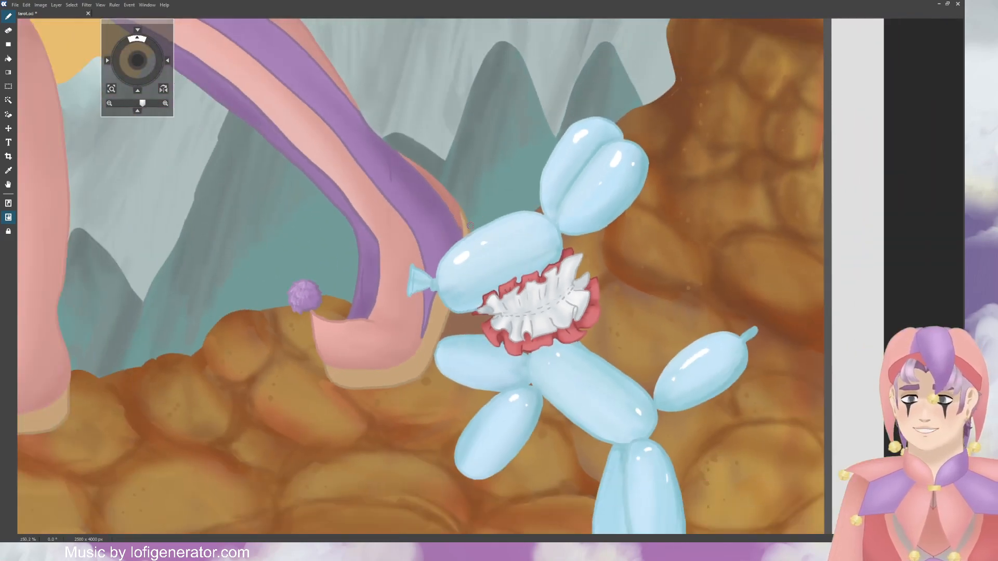
pyautogui.scroll(-4, 210, 108)
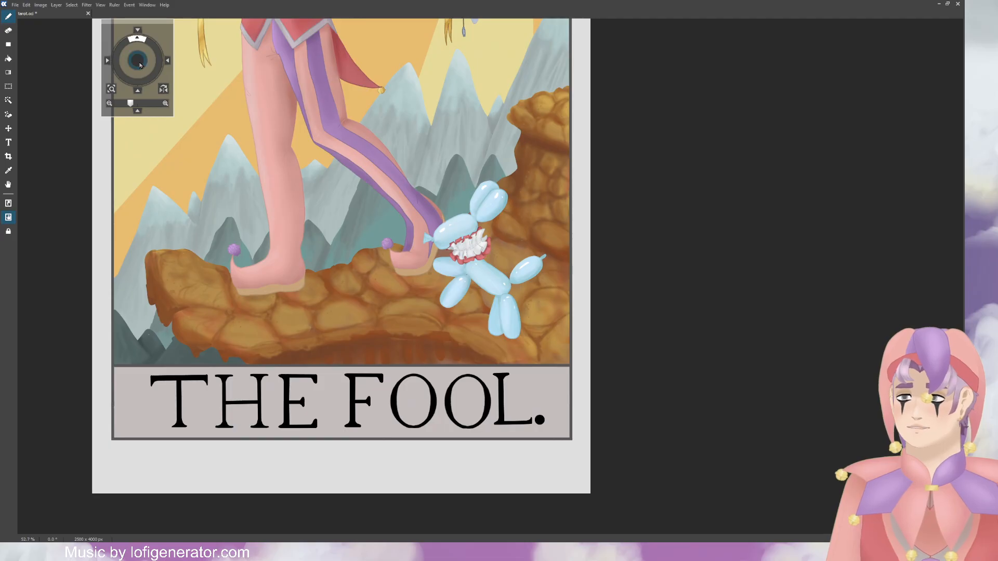
pyautogui.moveTo(139, 65); pyautogui.dragTo(130, 150)
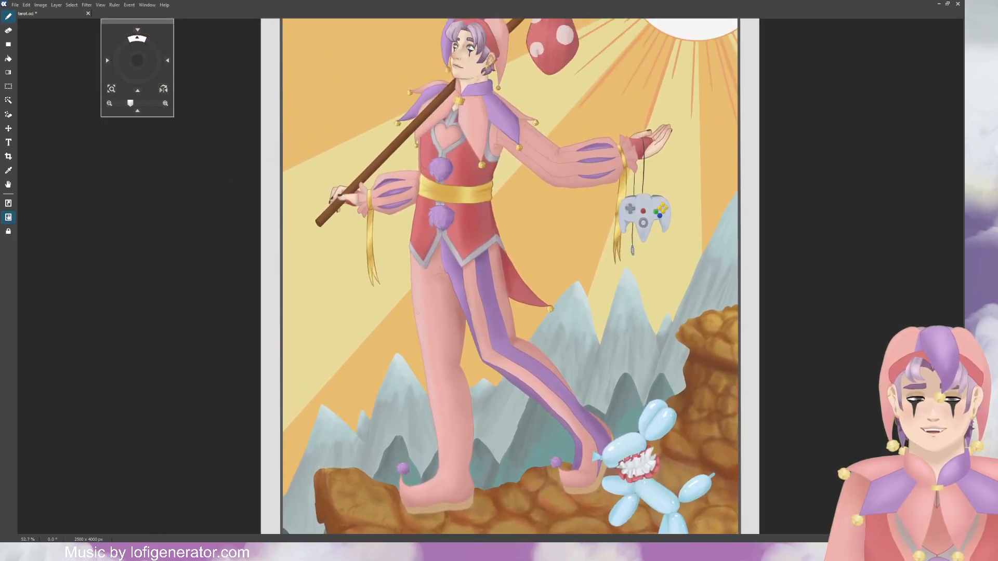
# Step: Shade the front shoe's tan sole with soft grey-brown strokes at the toe, along its length and at the heel
pyautogui.scroll(7, 390, 292)
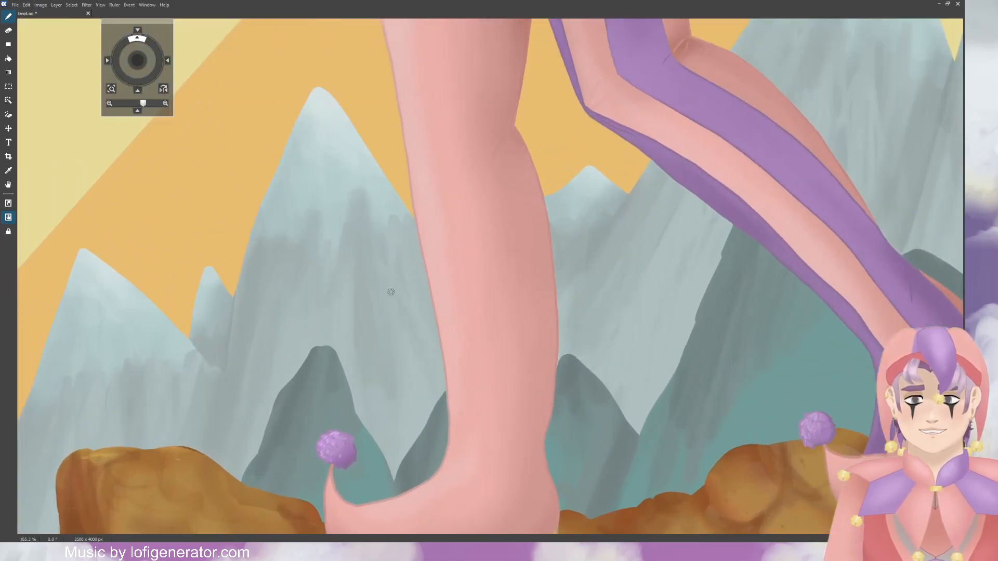
pyautogui.scroll(-5, 418, 307)
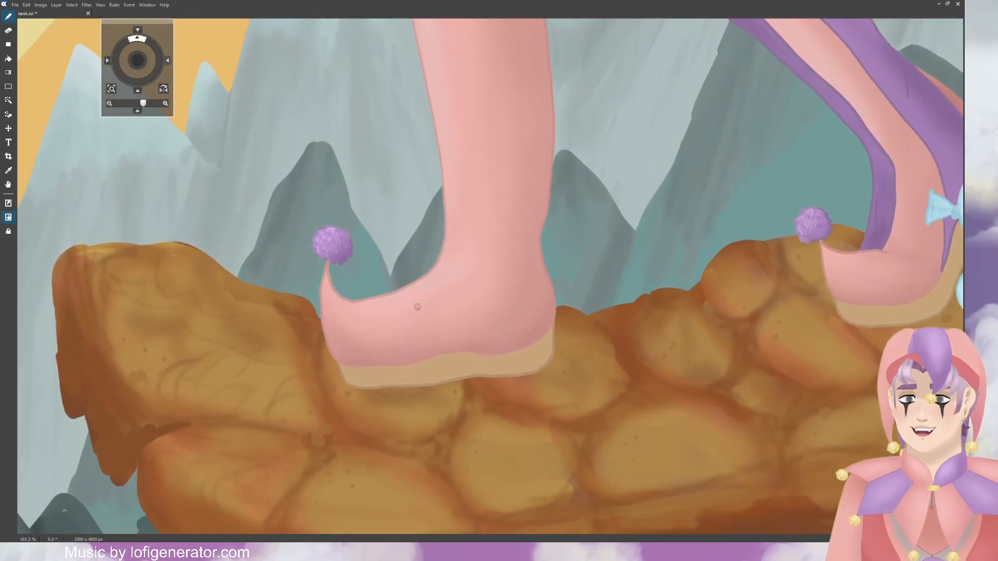
pyautogui.scroll(7, 418, 307)
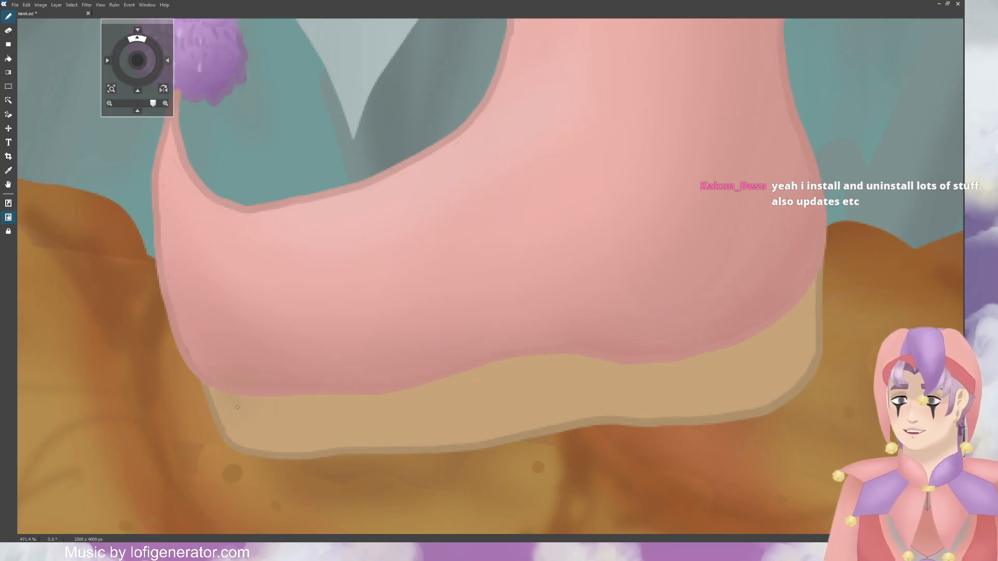
pyautogui.moveTo(237, 408); pyautogui.dragTo(307, 448)
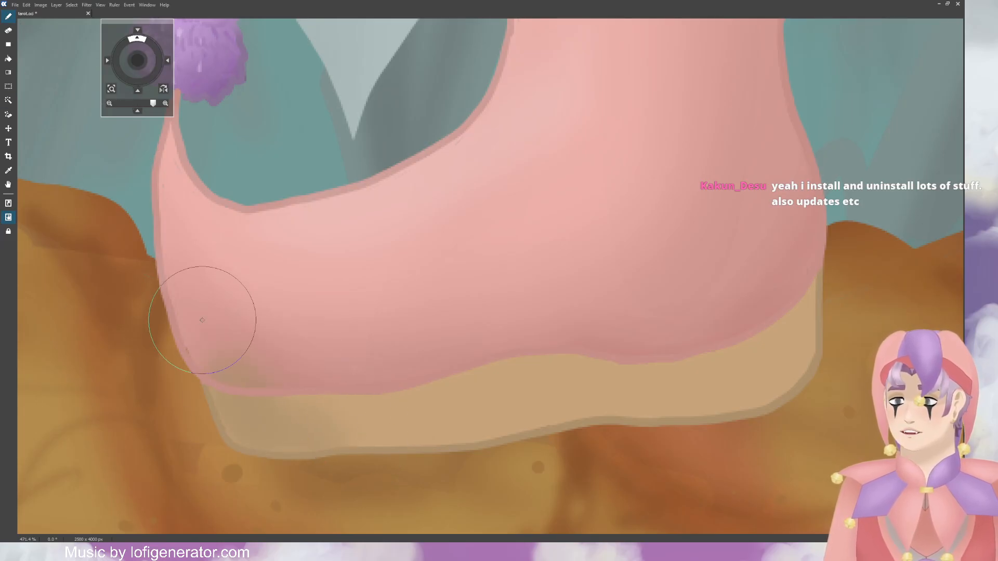
pyautogui.hotkey('ctrl', 'z')
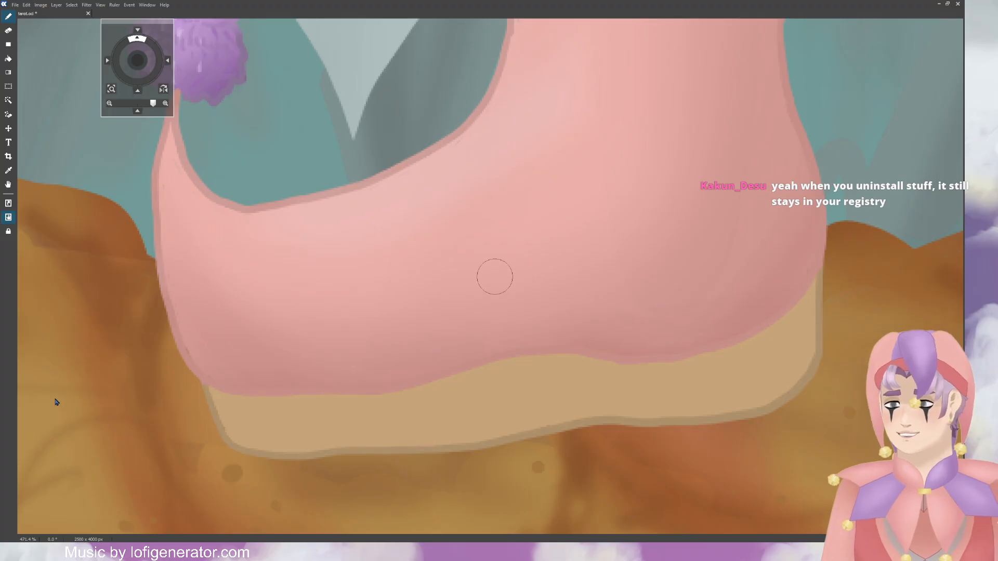
pyautogui.moveTo(225, 423)
pyautogui.mouseDown()
pyautogui.moveTo(220, 407)
pyautogui.moveTo(289, 401)
pyautogui.moveTo(244, 429)
pyautogui.moveTo(283, 449)
pyautogui.mouseUp()
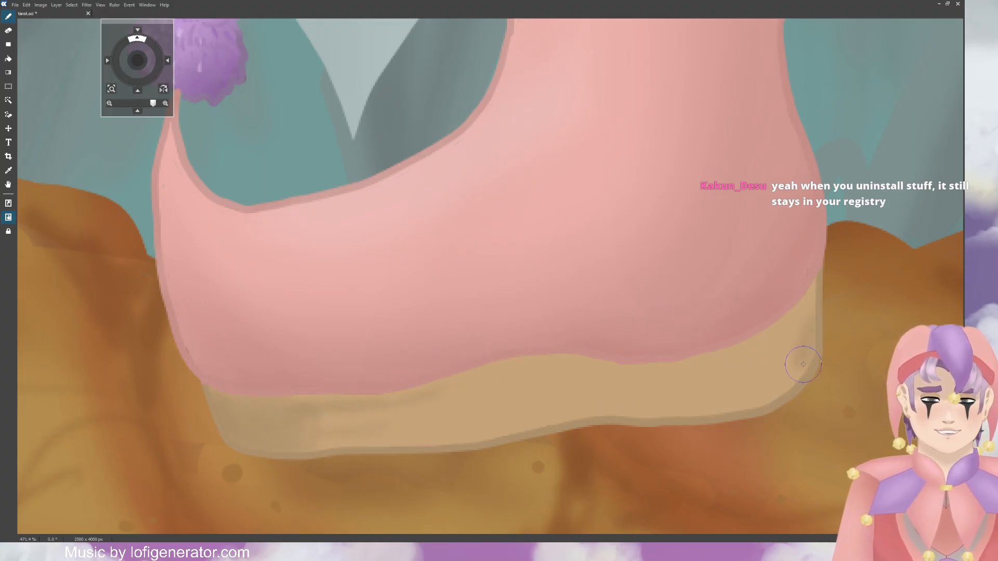
pyautogui.moveTo(802, 365)
pyautogui.mouseDown()
pyautogui.moveTo(809, 303)
pyautogui.moveTo(791, 331)
pyautogui.moveTo(811, 347)
pyautogui.moveTo(805, 363)
pyautogui.moveTo(813, 330)
pyautogui.moveTo(808, 362)
pyautogui.mouseUp()
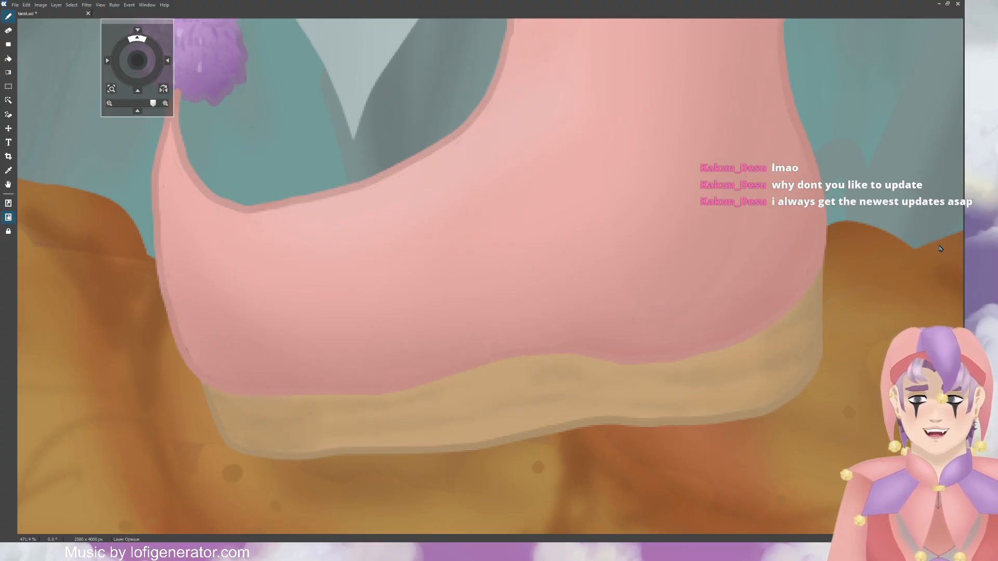
pyautogui.scroll(-6, 681, 345)
pyautogui.scroll(-10, 660, 330)
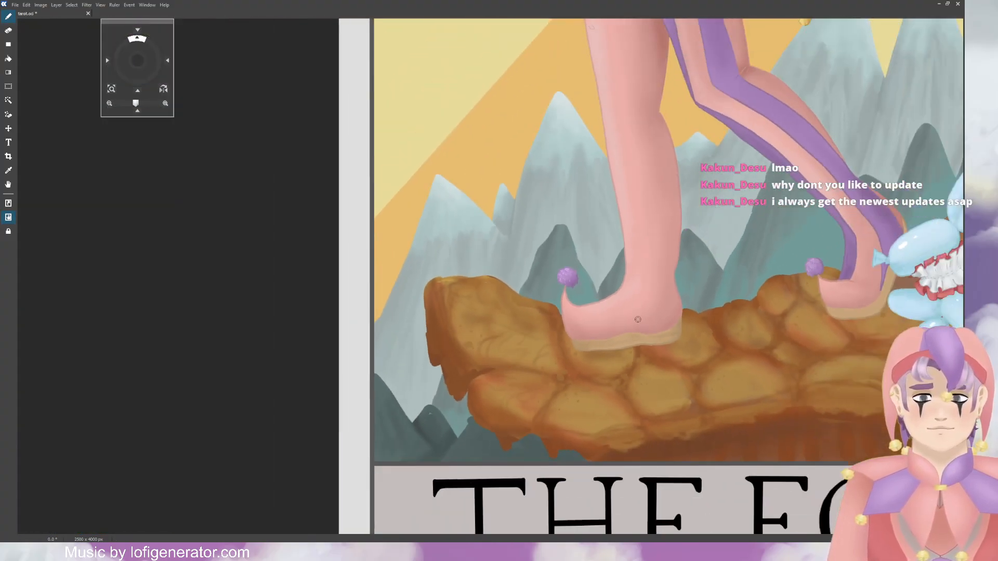
# Step: Shade the back shoe's tan sole with soft darker strokes from the toe around the raised heel to the balloon dog
pyautogui.scroll(8, 811, 285)
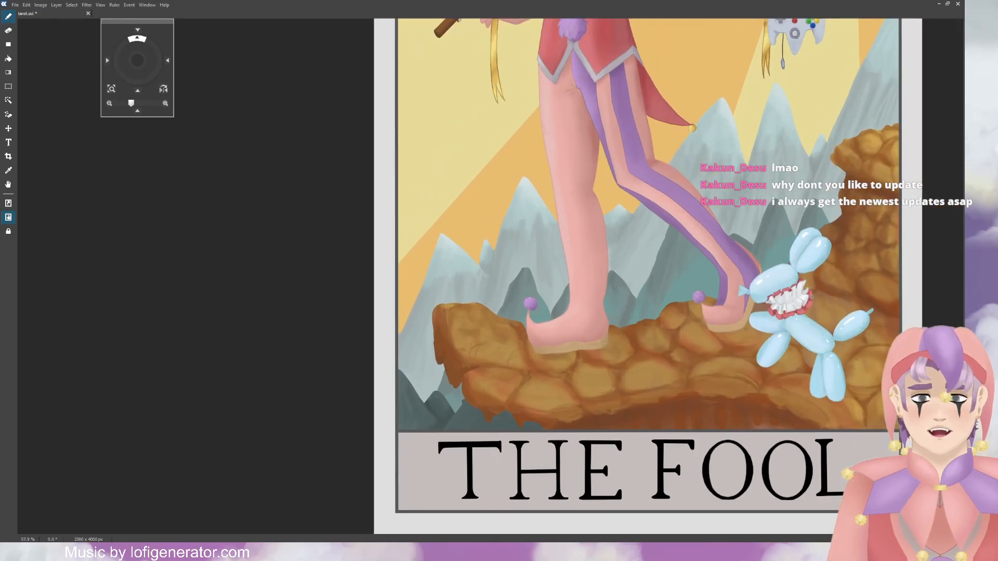
pyautogui.scroll(3, 756, 279)
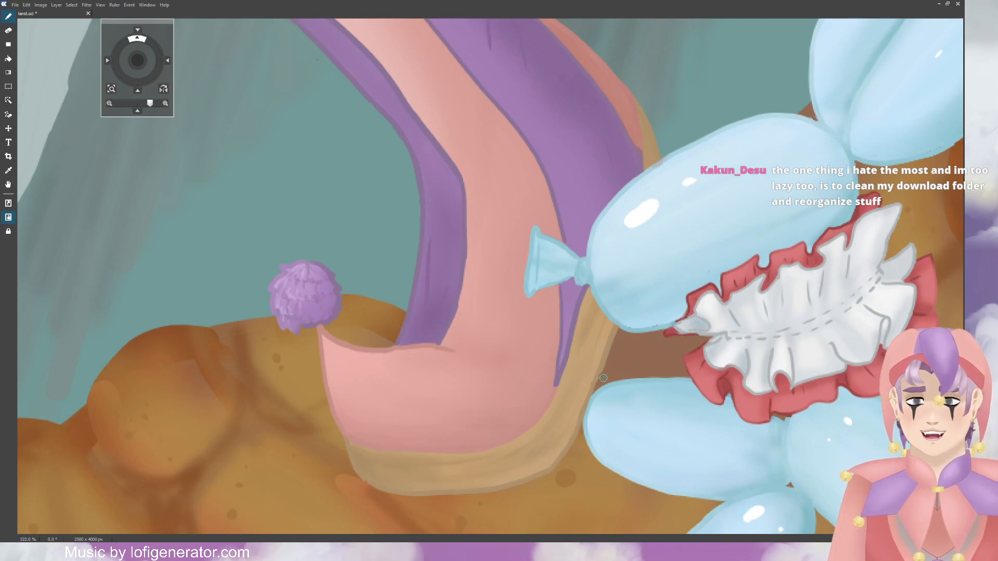
pyautogui.scroll(-1, 616, 281)
pyautogui.scroll(-4, 593, 263)
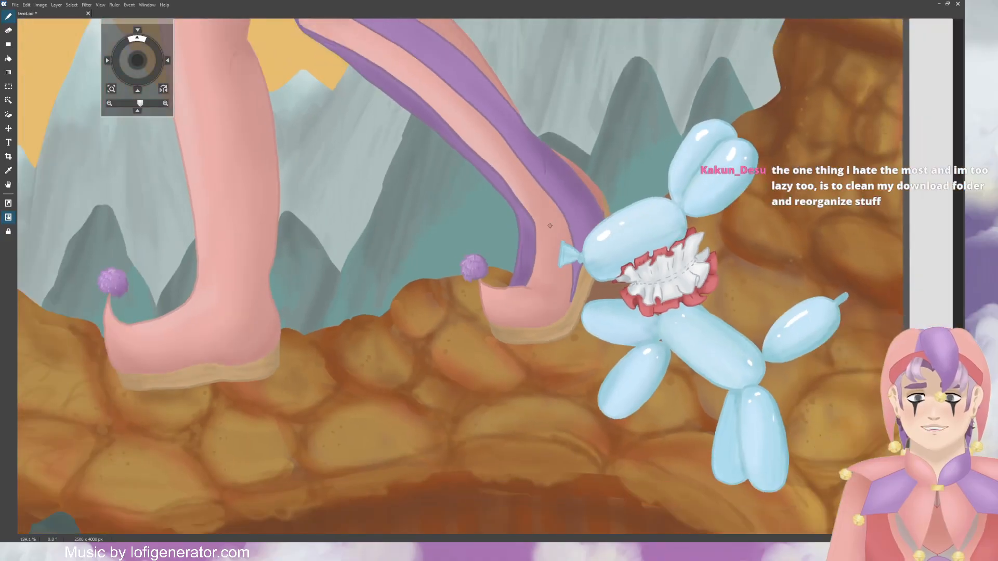
# Step: Check the whole card and save the document
pyautogui.scroll(-3, 276, 165)
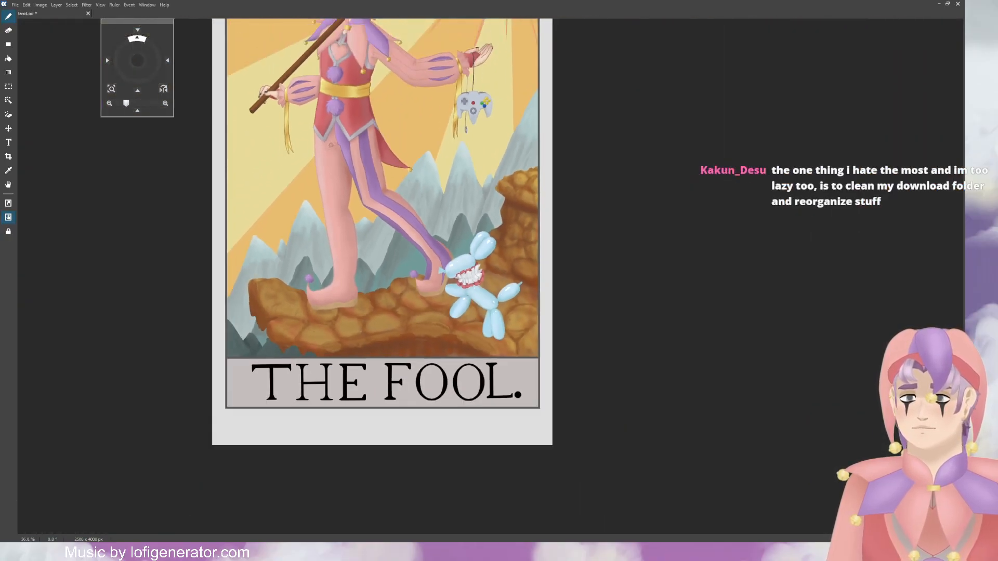
pyautogui.moveTo(138, 60); pyautogui.dragTo(143, 64)
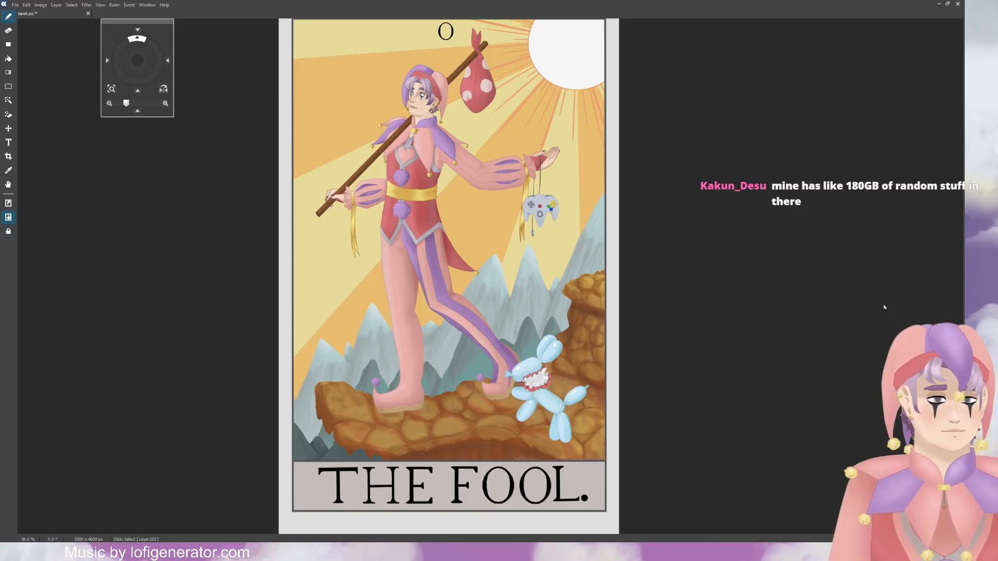
pyautogui.hotkey('ctrl', 's')
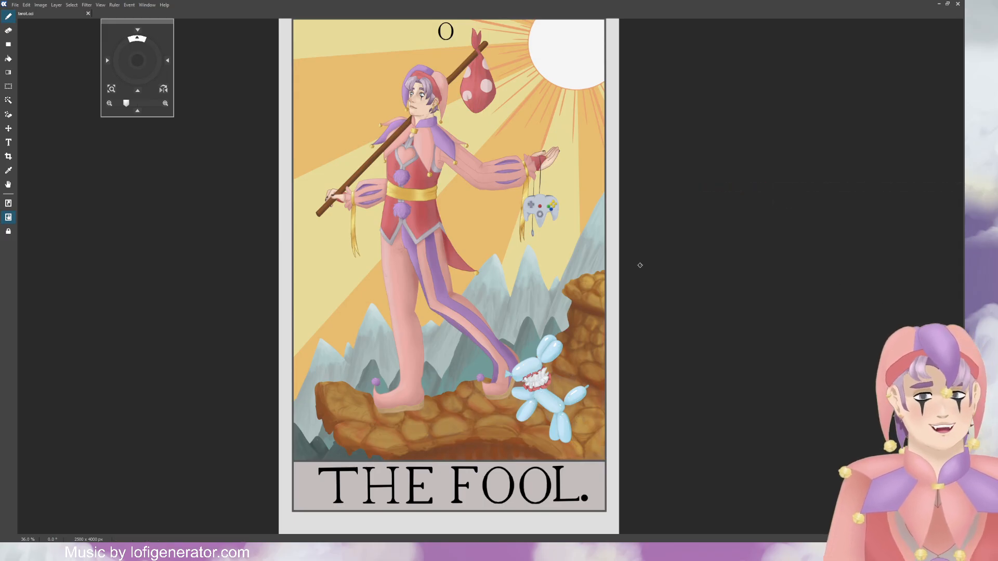
# Step: Examine the saved card as a whole and the jester's face, eyes and collar up close
pyautogui.scroll(-1, 623, 287)
pyautogui.scroll(1, 547, 304)
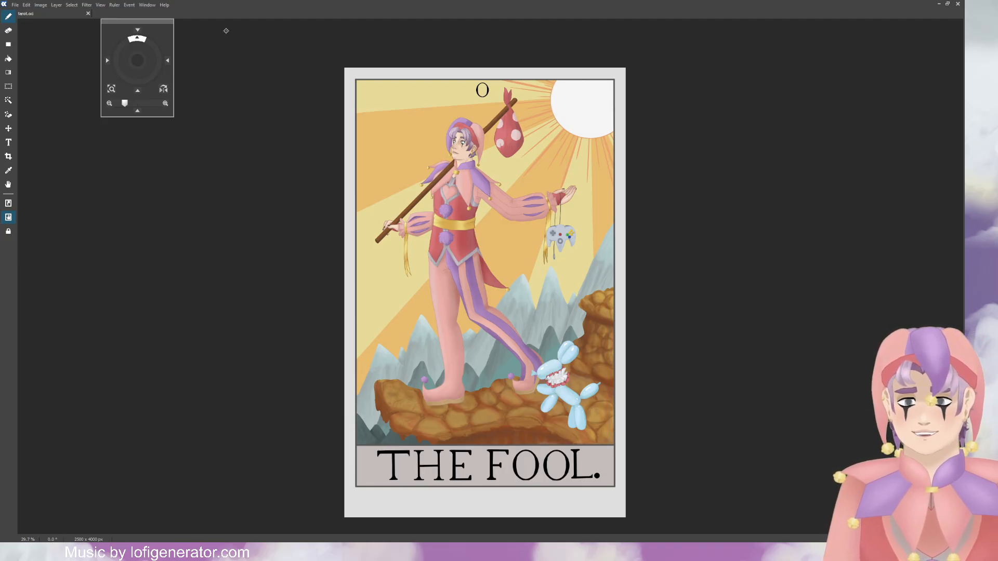
pyautogui.moveTo(138, 60)
pyautogui.mouseDown()
pyautogui.moveTo(137, 48)
pyautogui.moveTo(140, 74)
pyautogui.mouseUp()
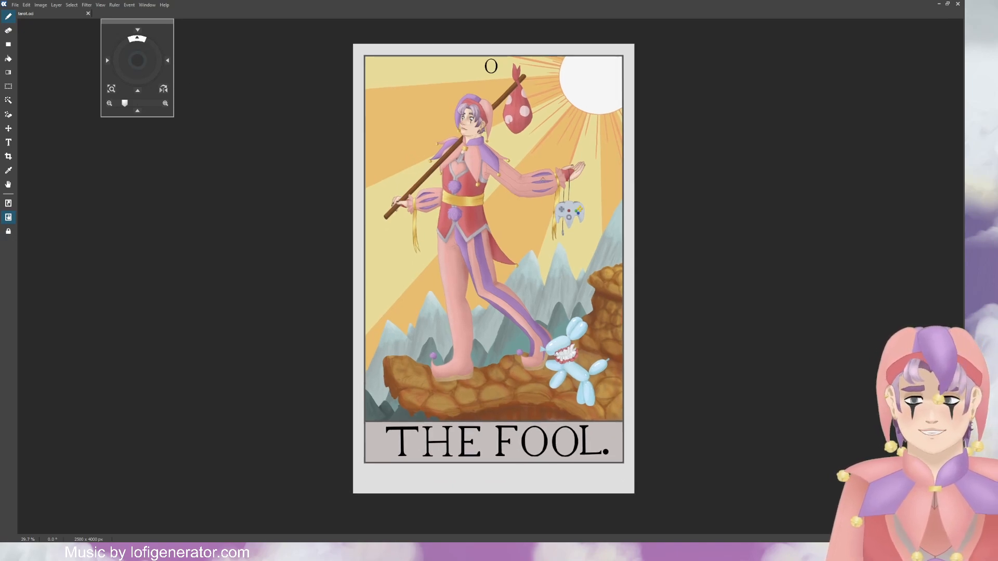
pyautogui.scroll(1, 509, 99)
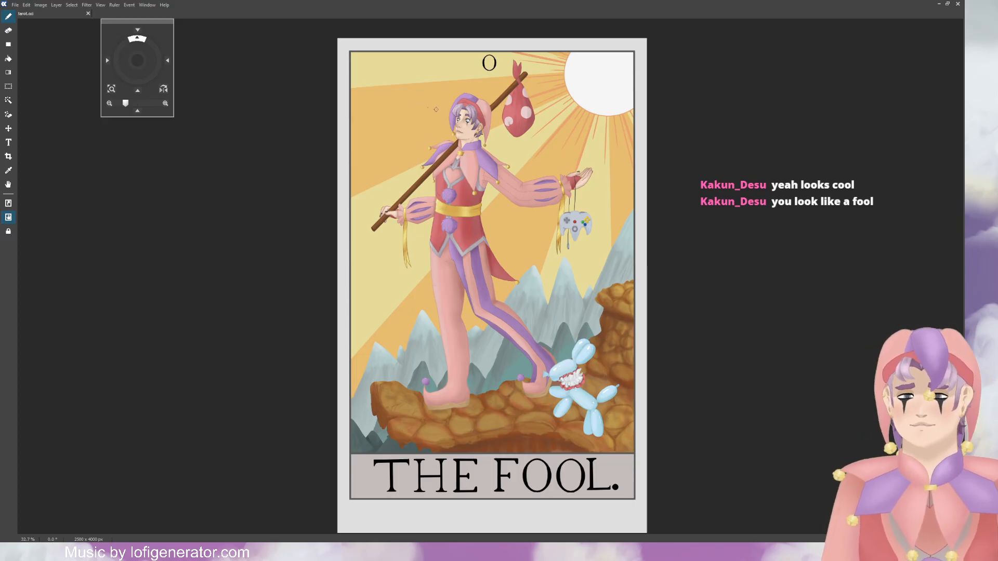
pyautogui.scroll(13, 469, 108)
pyautogui.scroll(15, 470, 98)
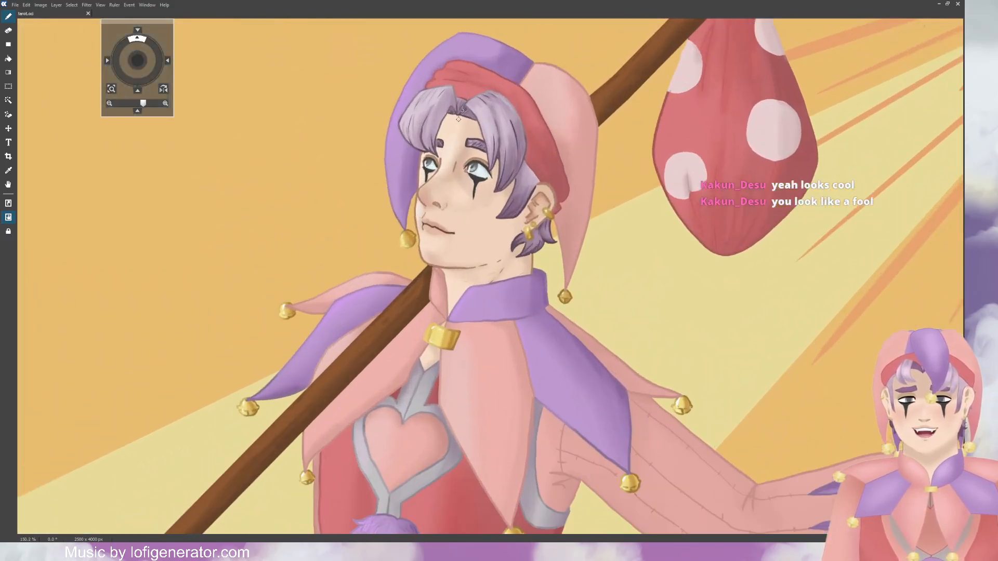
pyautogui.scroll(14, 493, 192)
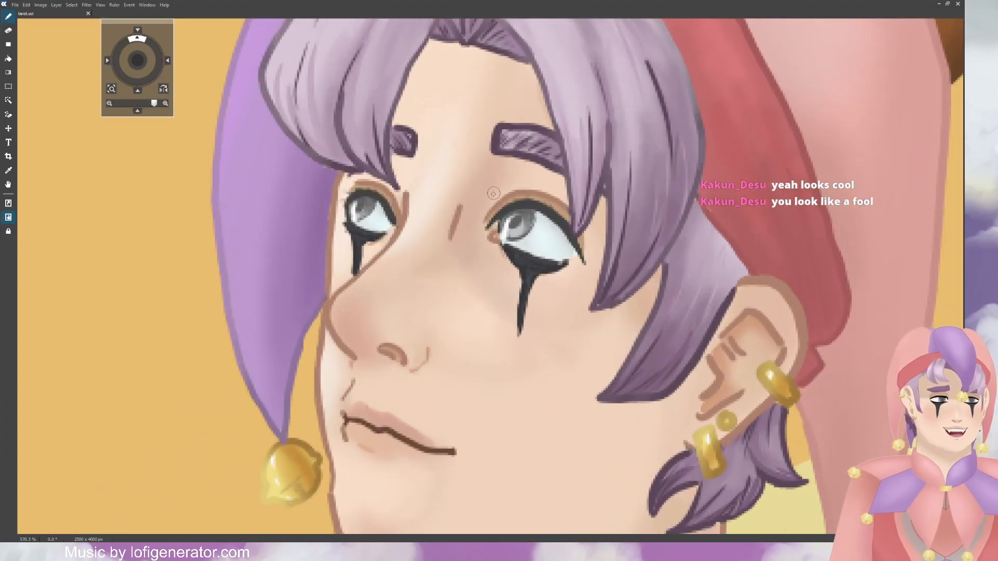
pyautogui.scroll(4, 481, 201)
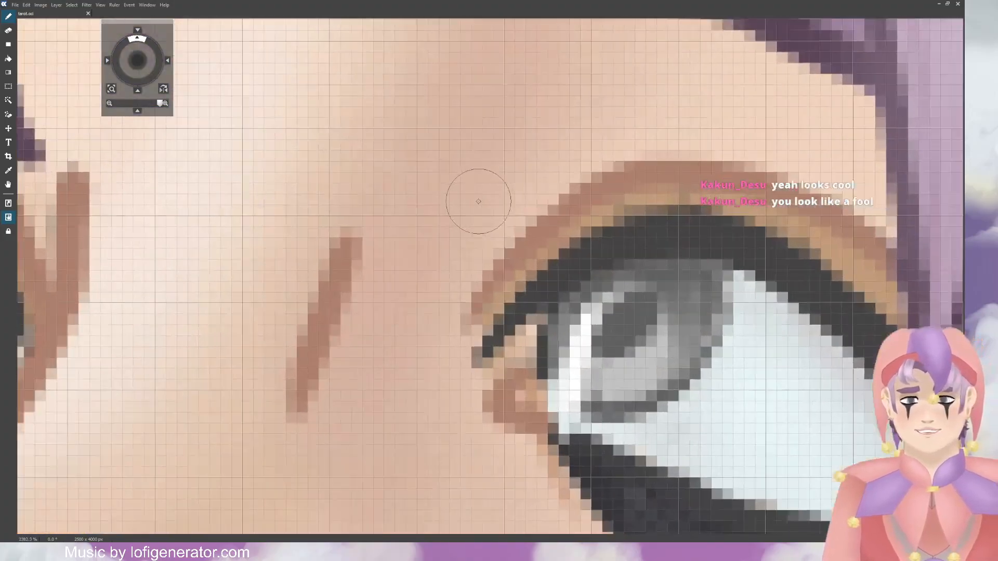
pyautogui.scroll(-7, 478, 199)
pyautogui.scroll(-15, 477, 198)
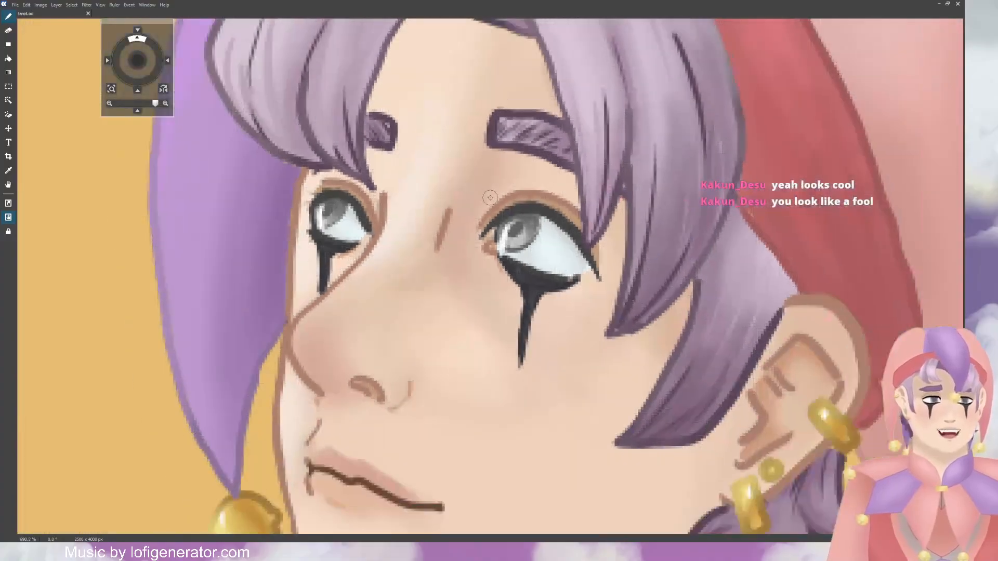
pyautogui.scroll(-6, 494, 195)
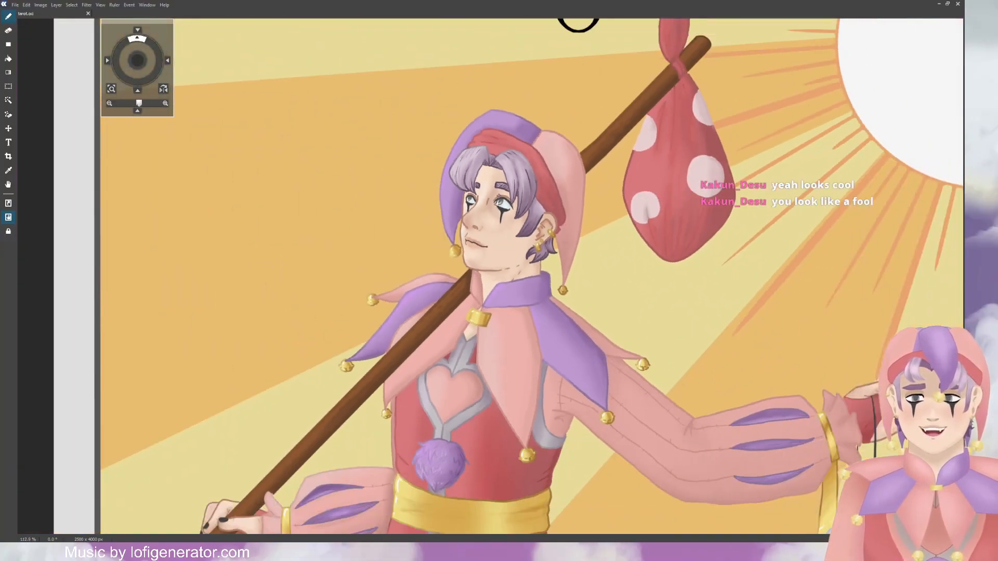
pyautogui.scroll(4, 415, 164)
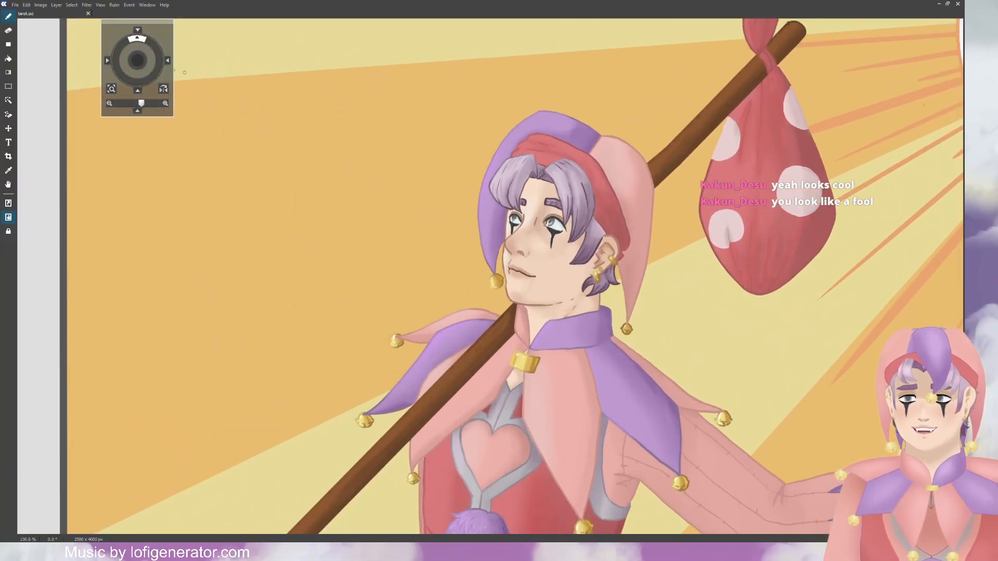
pyautogui.moveTo(141, 65); pyautogui.dragTo(263, 104)
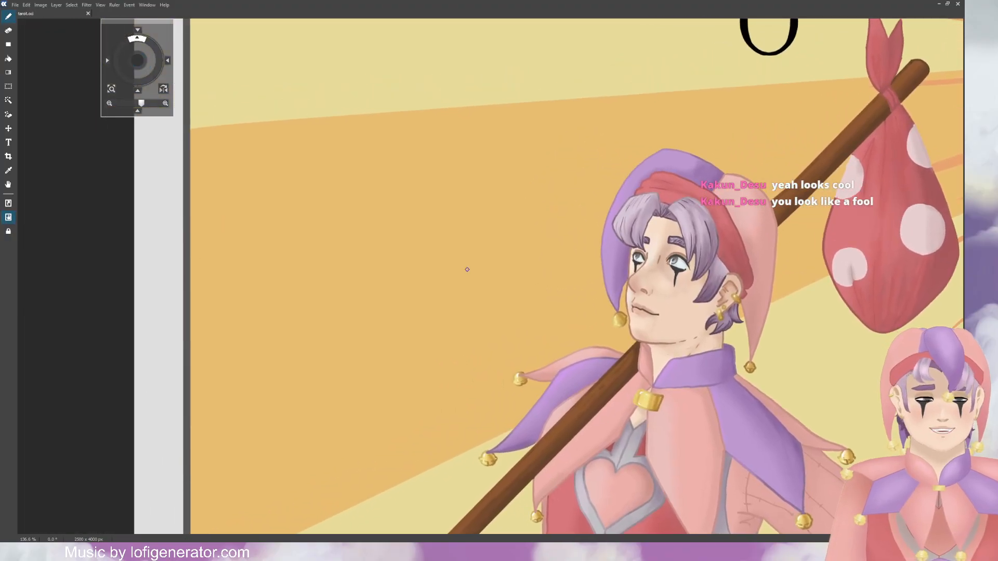
pyautogui.moveTo(139, 62); pyautogui.dragTo(78, 43)
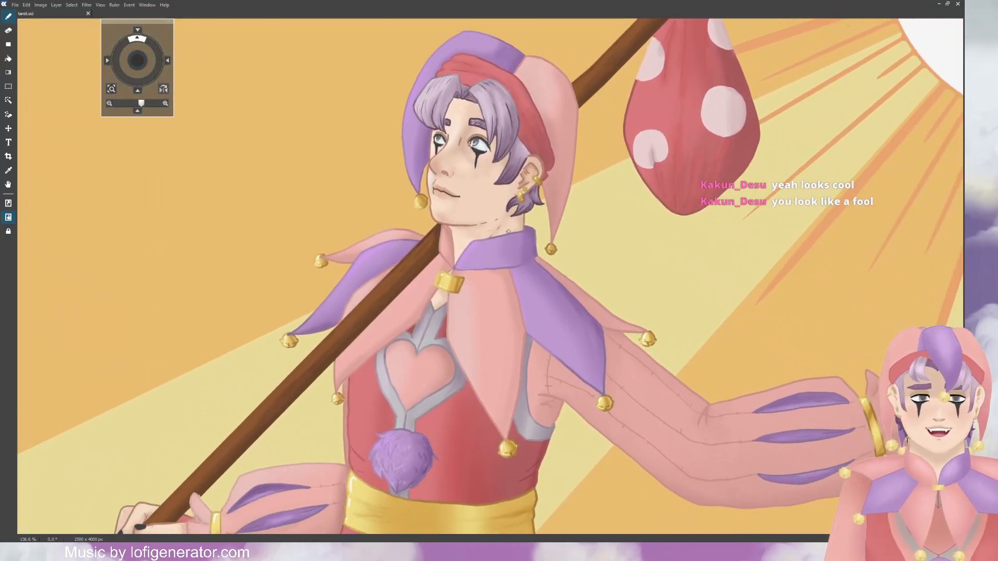
pyautogui.scroll(-3, 500, 226)
pyautogui.scroll(-10, 500, 226)
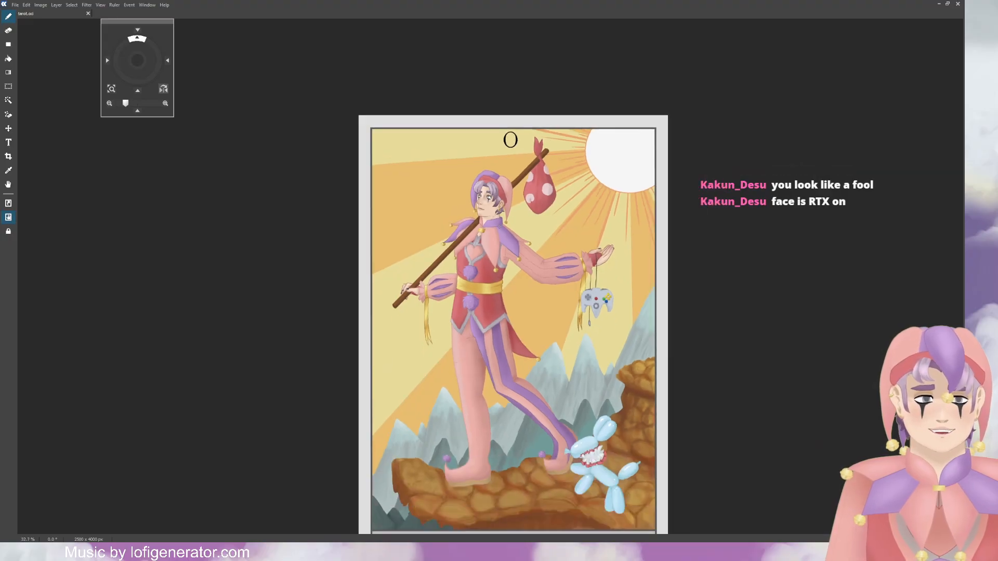
# Step: Examine the jester's face and upper body again in relation to the full card composition
pyautogui.scroll(3, 560, 261)
pyautogui.moveTo(140, 63); pyautogui.dragTo(104, 26)
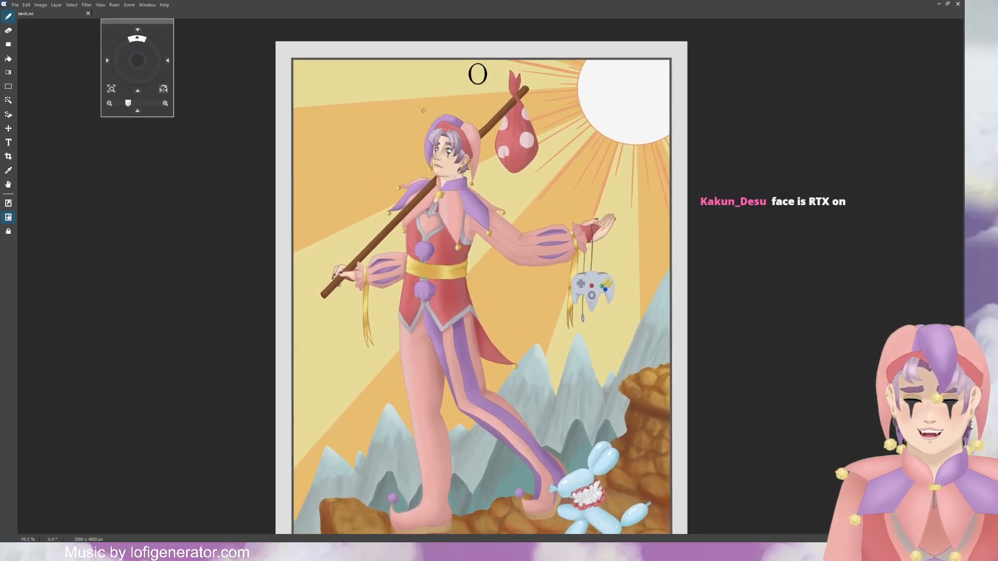
pyautogui.scroll(12, 432, 148)
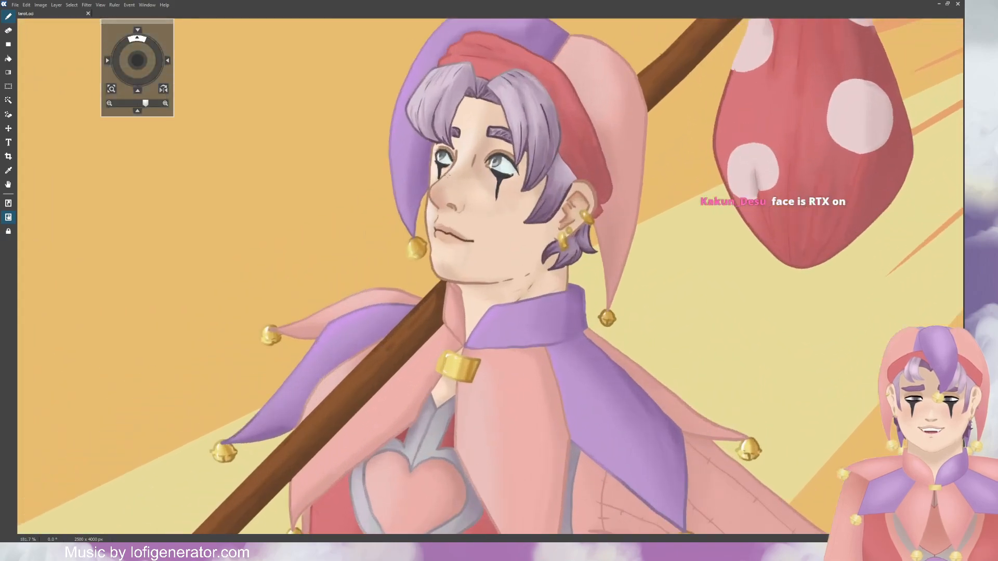
pyautogui.scroll(2, 446, 192)
pyautogui.scroll(-8, 489, 312)
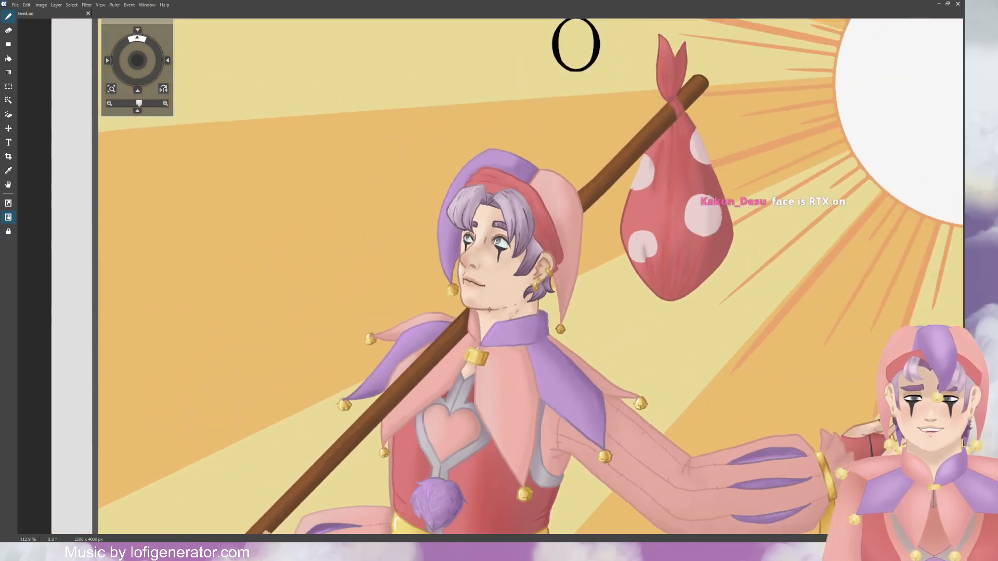
pyautogui.scroll(2, 206, 105)
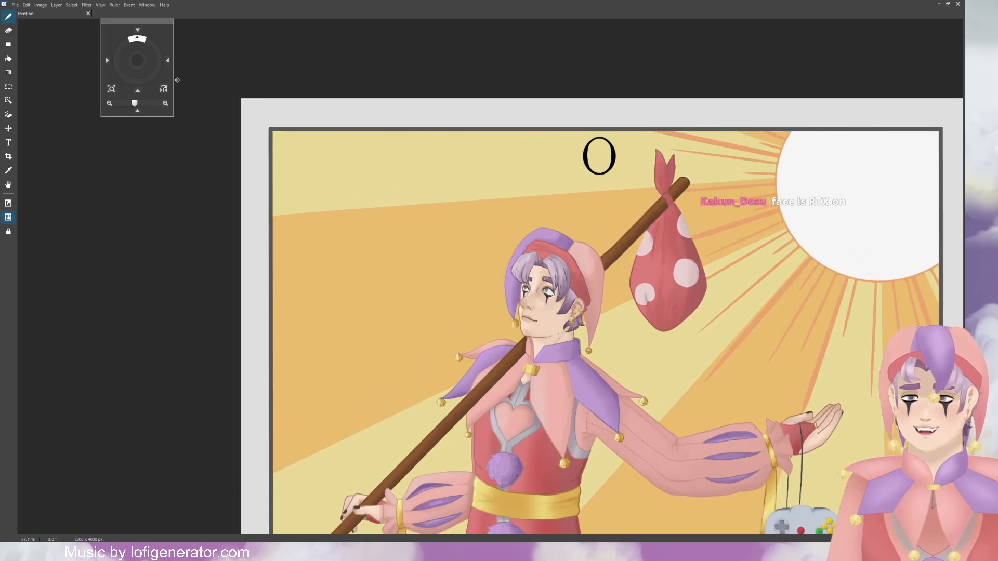
pyautogui.moveTo(137, 60); pyautogui.dragTo(136, 52)
pyautogui.scroll(-3, 644, 264)
pyautogui.scroll(-1, 638, 263)
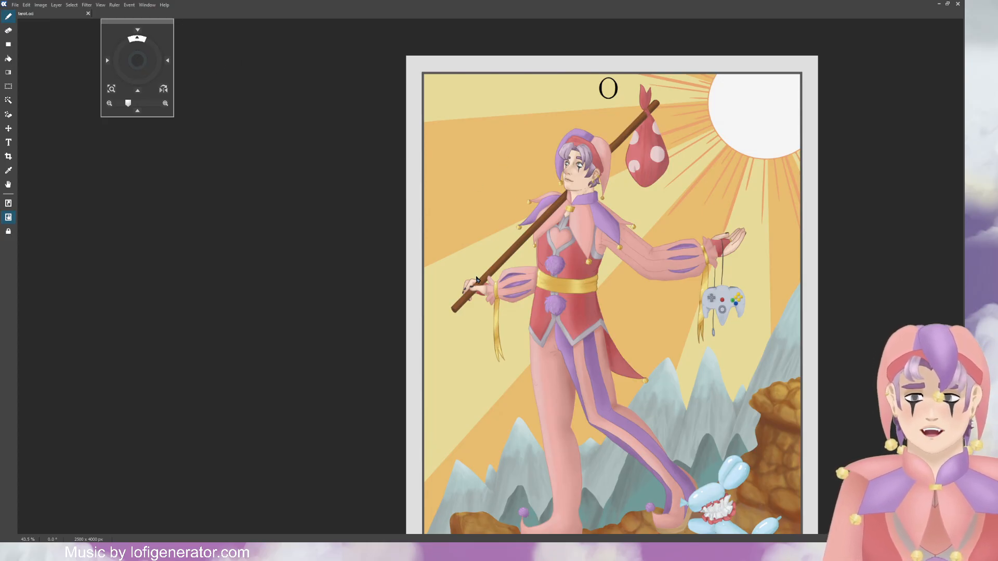
# Step: Save the finished card as a PNG image named tarot.png and look over the whole picture
pyautogui.click(476, 284)
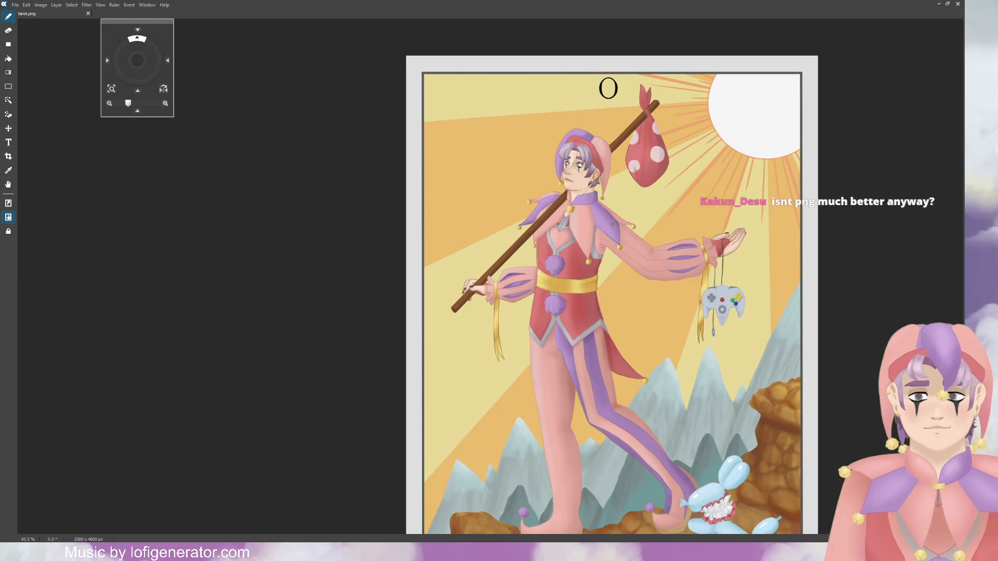
pyautogui.scroll(-3, 638, 228)
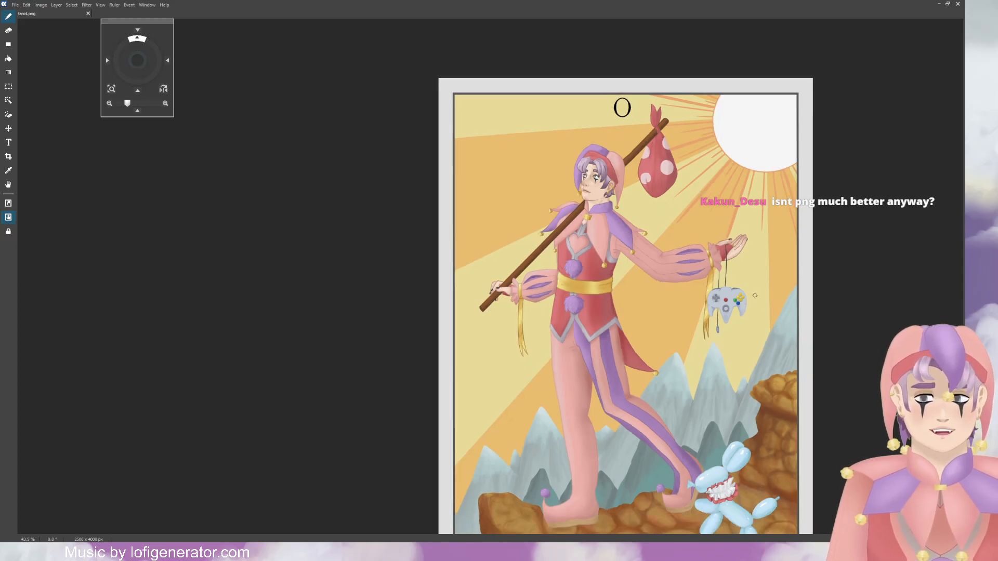
pyautogui.scroll(4, 789, 377)
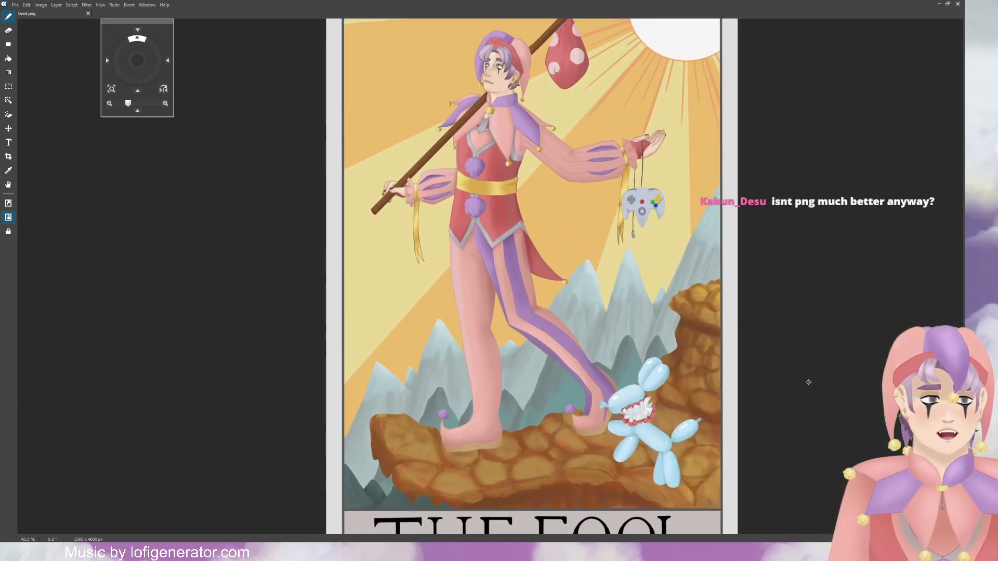
pyautogui.scroll(-3, 809, 384)
pyautogui.scroll(3, 800, 370)
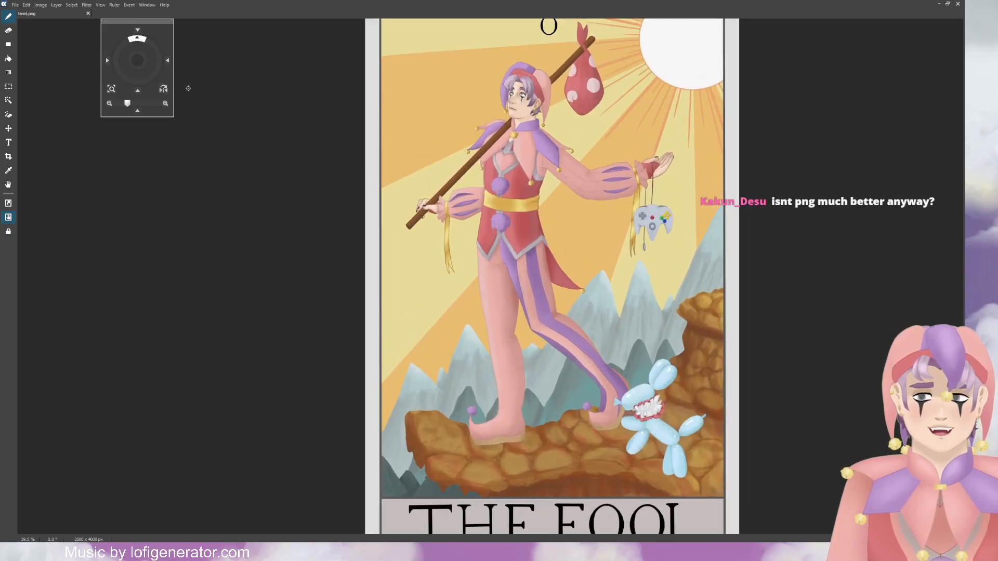
# Step: Look over the exported card down to its title and close tarot.png
pyautogui.moveTo(137, 60); pyautogui.dragTo(130, 58)
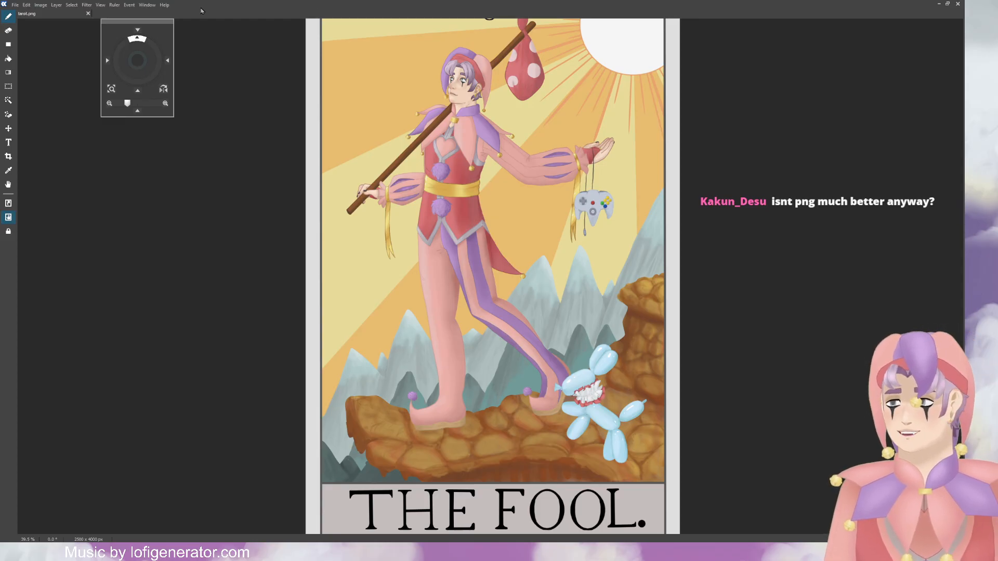
pyautogui.click(88, 13)
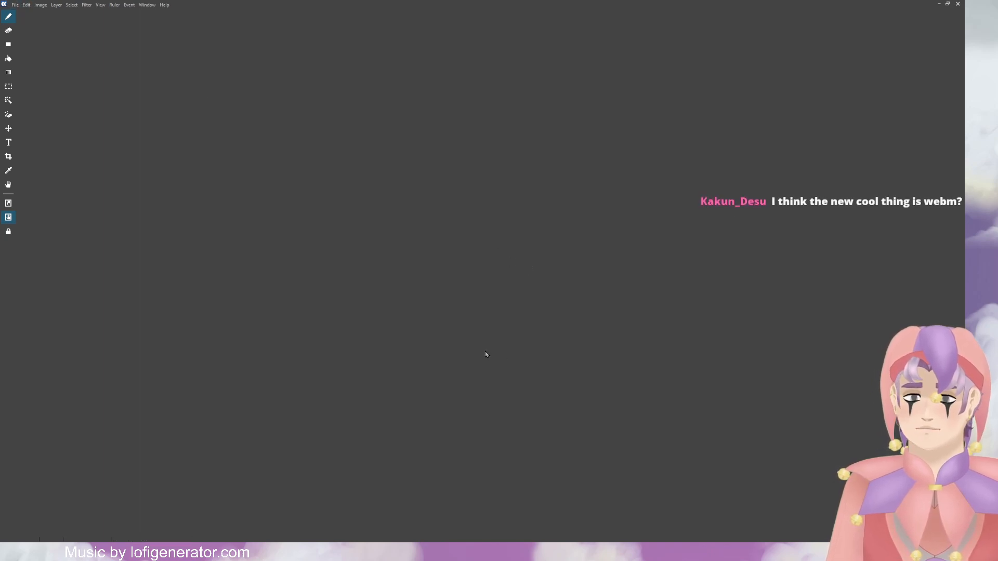
# Step: Create a new blank document and enlarge its canvas for doodling
pyautogui.hotkey('ctrl', 'v')
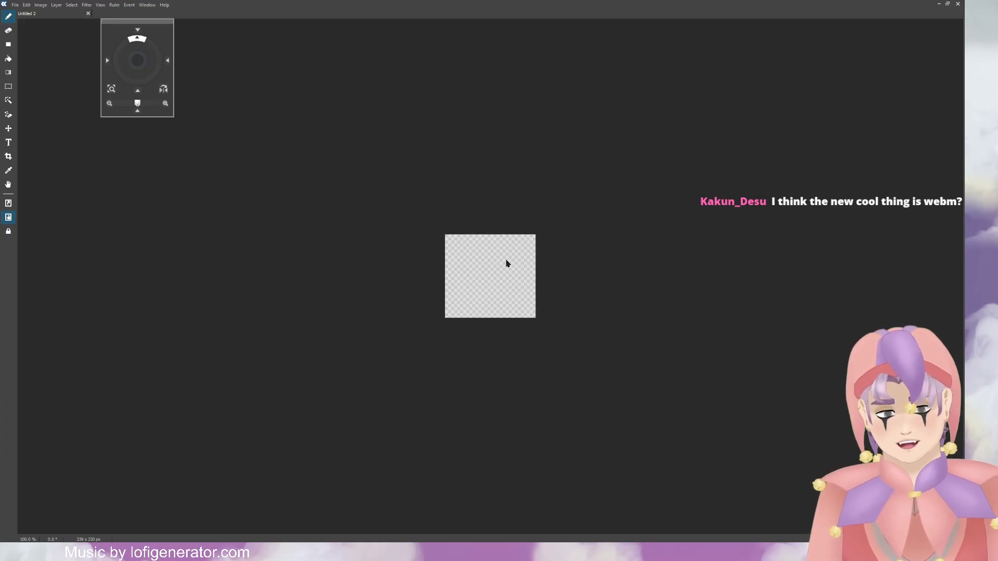
pyautogui.click(506, 260)
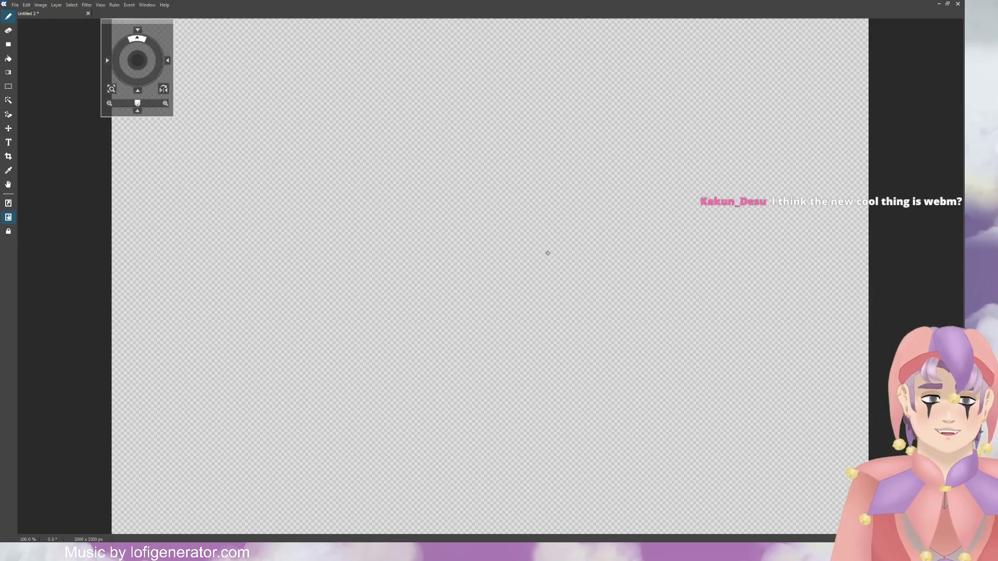
pyautogui.scroll(3, 543, 247)
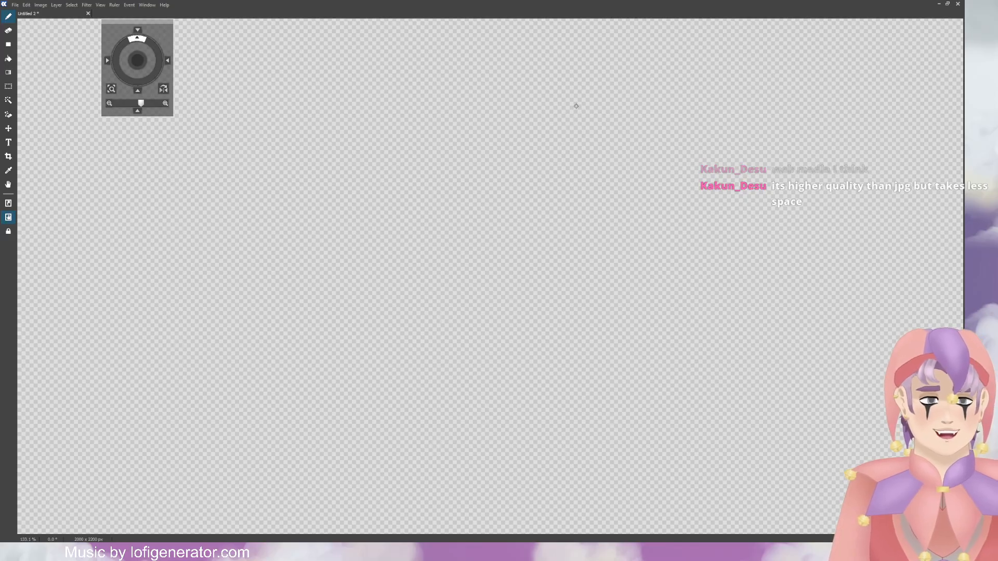
# Step: Doodle a four-petal flower with inner petal veins and a small centre, and clear the canvas
pyautogui.moveTo(560, 92)
pyautogui.mouseDown()
pyautogui.moveTo(482, 82)
pyautogui.moveTo(478, 139)
pyautogui.moveTo(407, 134)
pyautogui.moveTo(414, 225)
pyautogui.moveTo(524, 196)
pyautogui.moveTo(502, 203)
pyautogui.moveTo(500, 287)
pyautogui.moveTo(612, 202)
pyautogui.moveTo(573, 180)
pyautogui.moveTo(611, 178)
pyautogui.moveTo(664, 116)
pyautogui.moveTo(602, 98)
pyautogui.moveTo(535, 136)
pyautogui.moveTo(511, 126)
pyautogui.moveTo(465, 169)
pyautogui.moveTo(497, 164)
pyautogui.mouseUp()
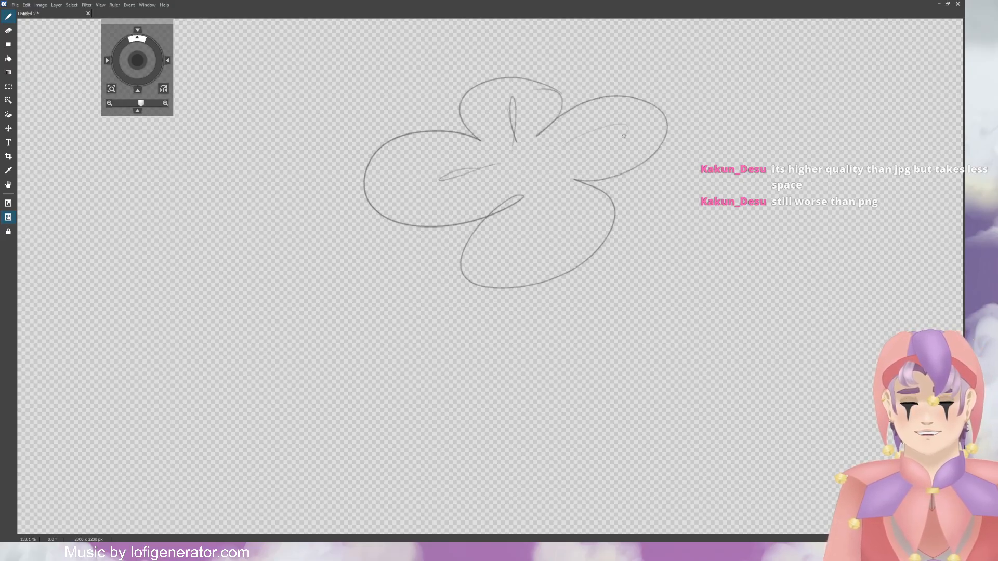
pyautogui.moveTo(624, 136)
pyautogui.mouseDown()
pyautogui.moveTo(526, 154)
pyautogui.moveTo(537, 155)
pyautogui.mouseUp()
pyautogui.moveTo(531, 197); pyautogui.dragTo(528, 206)
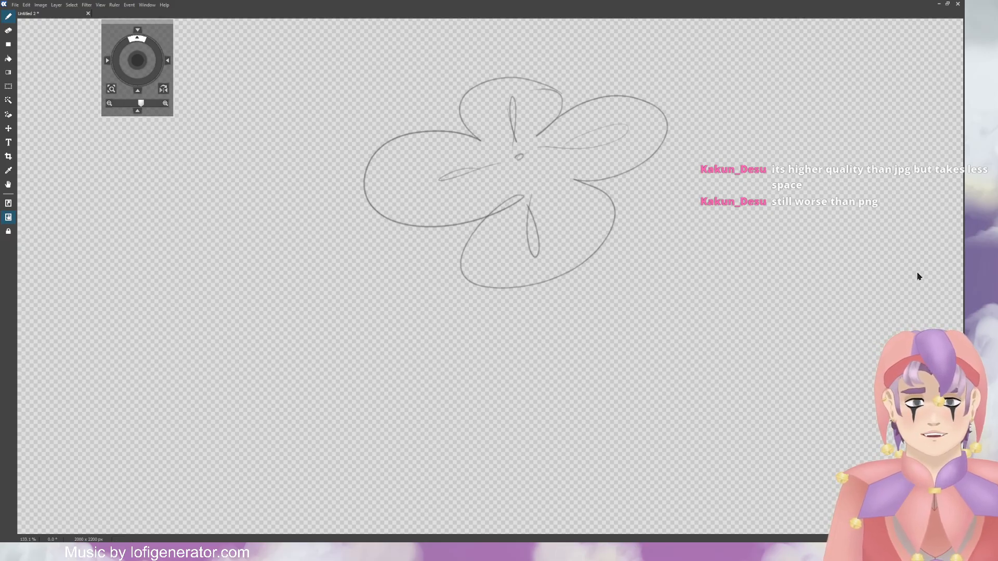
pyautogui.press('Delete')
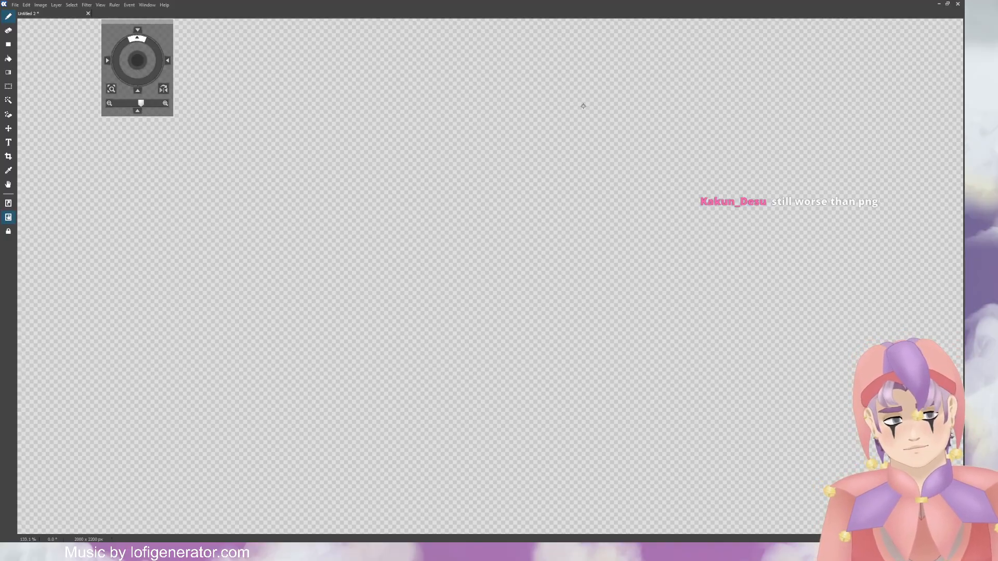
# Step: Sketch a tilted snowman's body and head with a thick grey brush, adding dot eyes and a pointed nose
pyautogui.scroll(4, 699, 224)
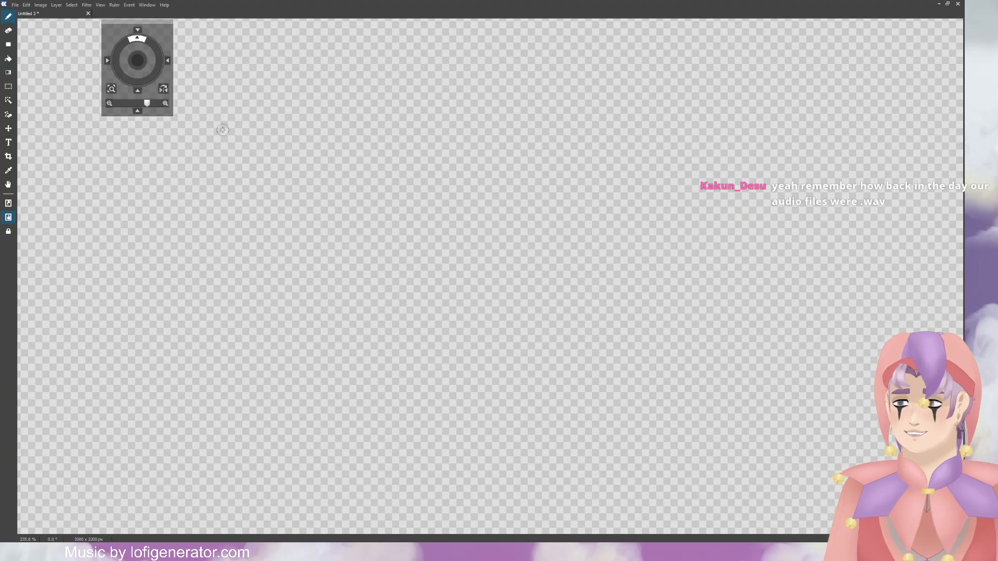
pyautogui.moveTo(427, 133)
pyautogui.mouseDown()
pyautogui.moveTo(400, 116)
pyautogui.moveTo(432, 191)
pyautogui.moveTo(347, 284)
pyautogui.moveTo(446, 172)
pyautogui.mouseUp()
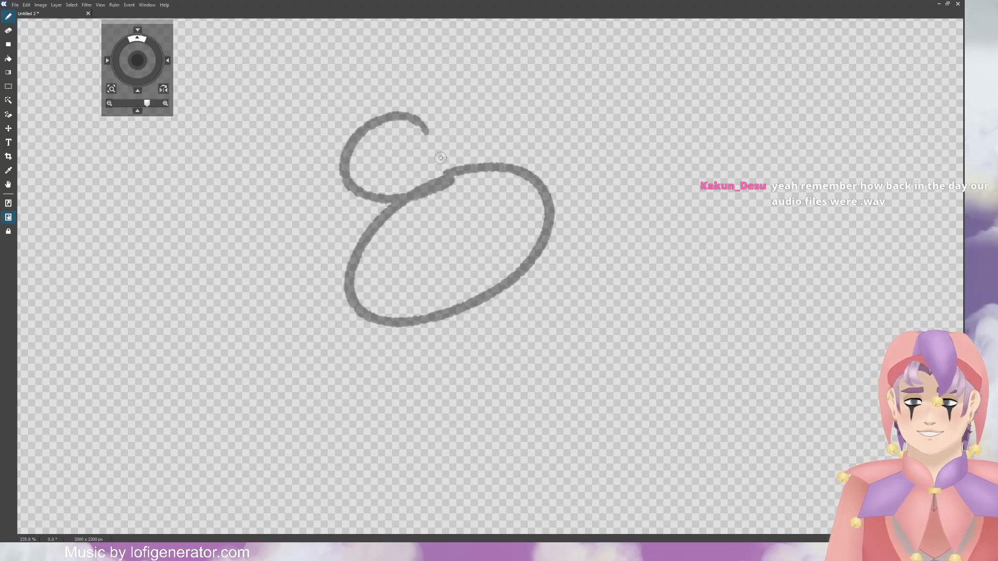
pyautogui.moveTo(391, 135); pyautogui.dragTo(464, 160)
pyautogui.click(382, 158)
pyautogui.click(411, 143)
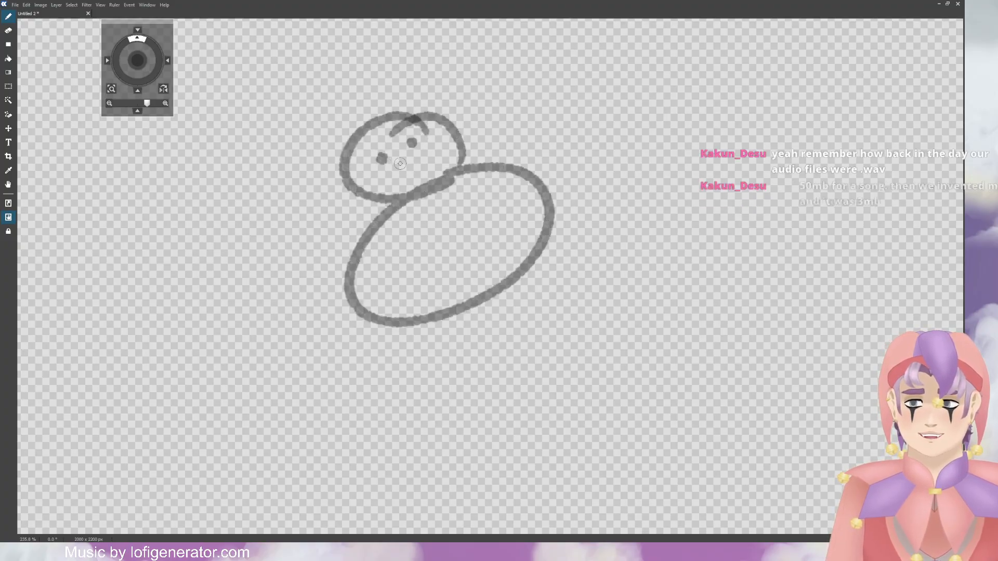
pyautogui.moveTo(399, 163); pyautogui.dragTo(413, 154)
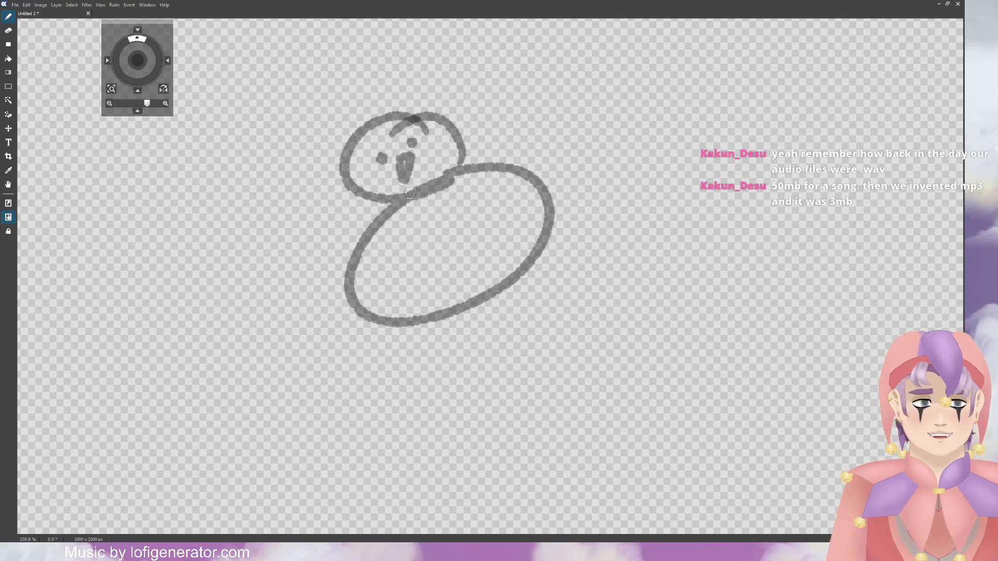
# Step: Add a scarf, three buttons and two twig arms to the snowman, and clear the canvas
pyautogui.moveTo(410, 193)
pyautogui.mouseDown()
pyautogui.moveTo(391, 204)
pyautogui.moveTo(488, 180)
pyautogui.moveTo(474, 158)
pyautogui.moveTo(477, 250)
pyautogui.moveTo(485, 183)
pyautogui.mouseUp()
pyautogui.click(434, 222)
pyautogui.click(439, 244)
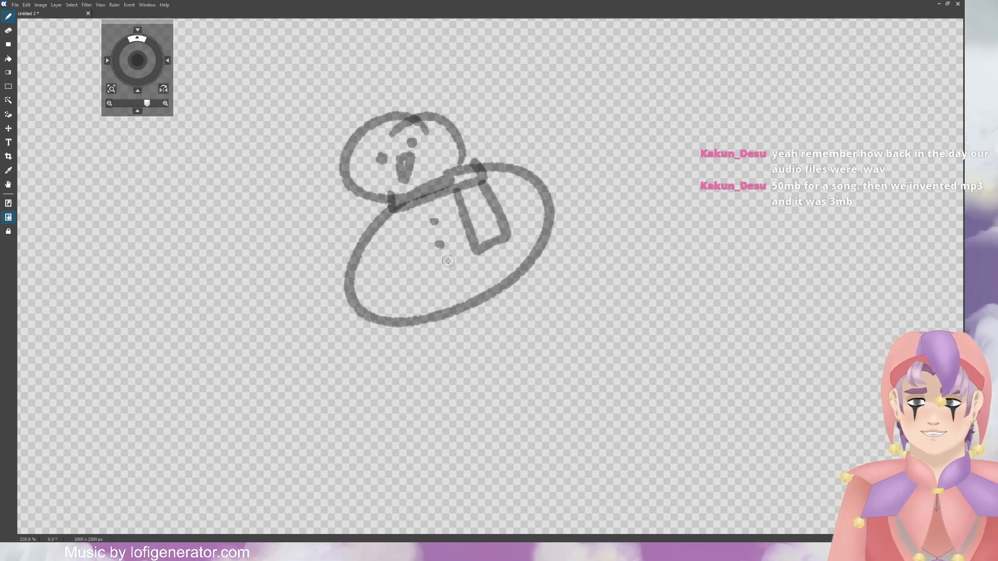
pyautogui.click(450, 267)
pyautogui.moveTo(364, 237)
pyautogui.mouseDown()
pyautogui.moveTo(318, 224)
pyautogui.moveTo(314, 196)
pyautogui.moveTo(295, 231)
pyautogui.moveTo(300, 253)
pyautogui.mouseUp()
pyautogui.moveTo(501, 167)
pyautogui.mouseDown()
pyautogui.moveTo(516, 122)
pyautogui.moveTo(509, 97)
pyautogui.mouseUp()
pyautogui.moveTo(516, 122)
pyautogui.mouseDown()
pyautogui.moveTo(533, 98)
pyautogui.moveTo(555, 122)
pyautogui.mouseUp()
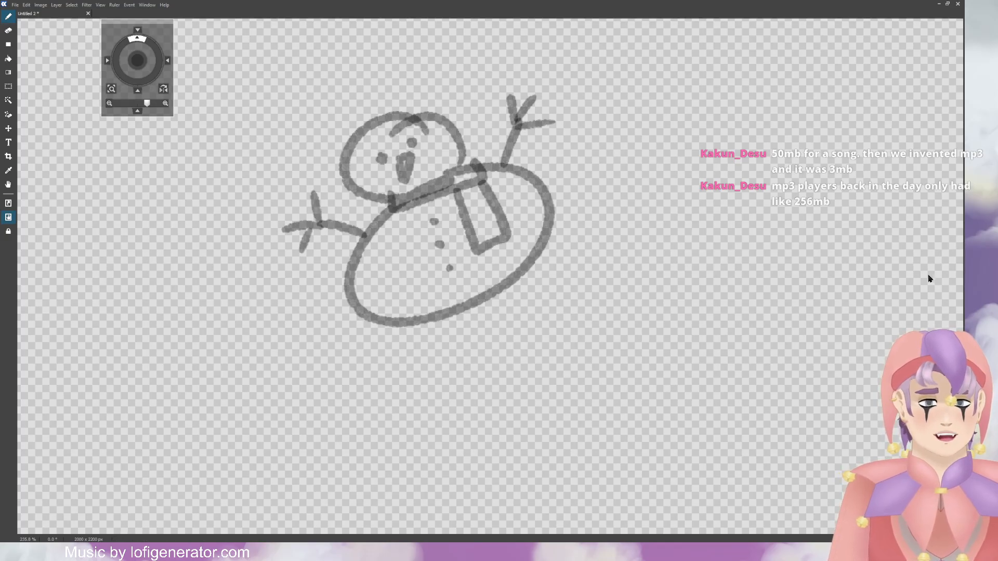
pyautogui.press('Delete')
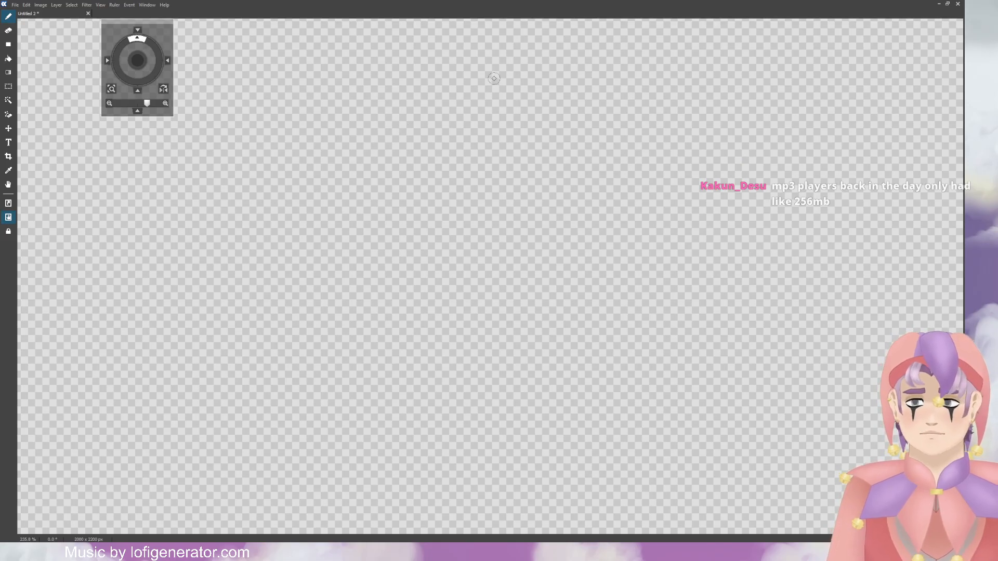
# Step: Sketch a large round head outline in the upper middle of the canvas with overlapping curved strokes
pyautogui.moveTo(514, 68)
pyautogui.mouseDown()
pyautogui.moveTo(480, 52)
pyautogui.moveTo(470, 64)
pyautogui.moveTo(388, 75)
pyautogui.moveTo(434, 59)
pyautogui.moveTo(349, 123)
pyautogui.moveTo(364, 92)
pyautogui.moveTo(343, 207)
pyautogui.mouseUp()
pyautogui.moveTo(341, 143)
pyautogui.mouseDown()
pyautogui.moveTo(379, 245)
pyautogui.moveTo(477, 273)
pyautogui.mouseUp()
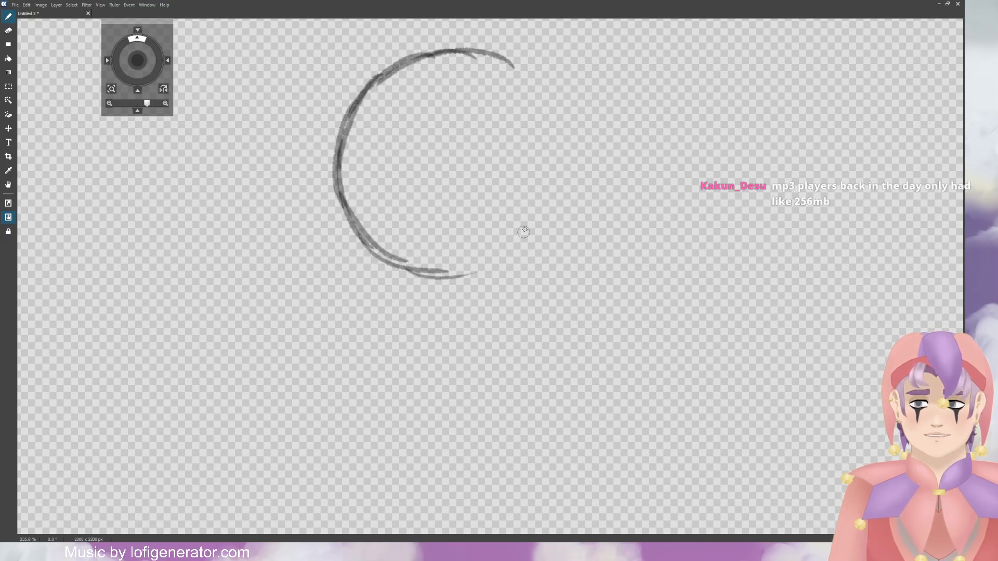
pyautogui.moveTo(514, 59)
pyautogui.mouseDown()
pyautogui.moveTo(539, 76)
pyautogui.moveTo(571, 182)
pyautogui.moveTo(537, 246)
pyautogui.moveTo(456, 273)
pyautogui.mouseUp()
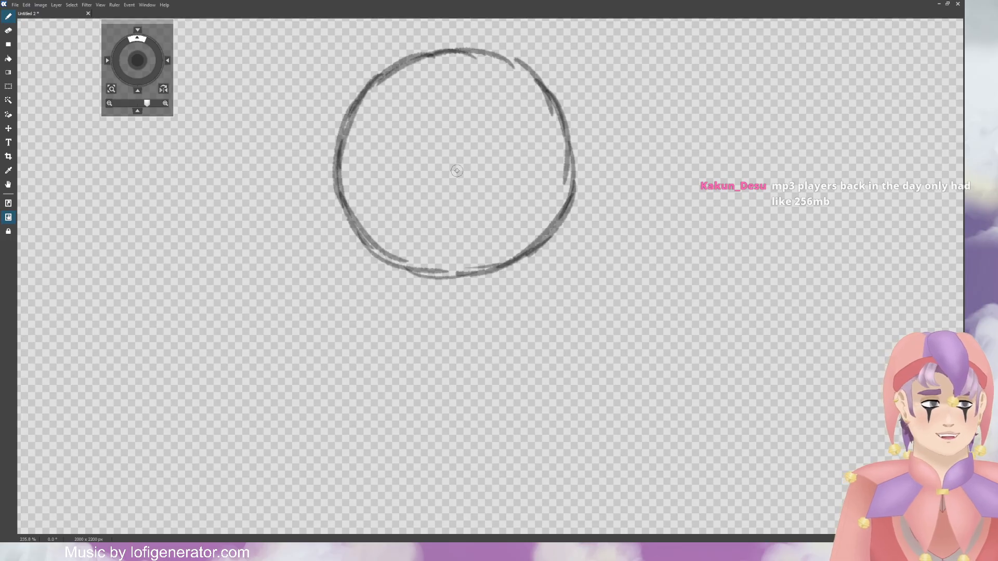
# Step: Draw two dot eyes, a short flat mouth and a rounded ear on each side of the head
pyautogui.moveTo(395, 179); pyautogui.dragTo(396, 180)
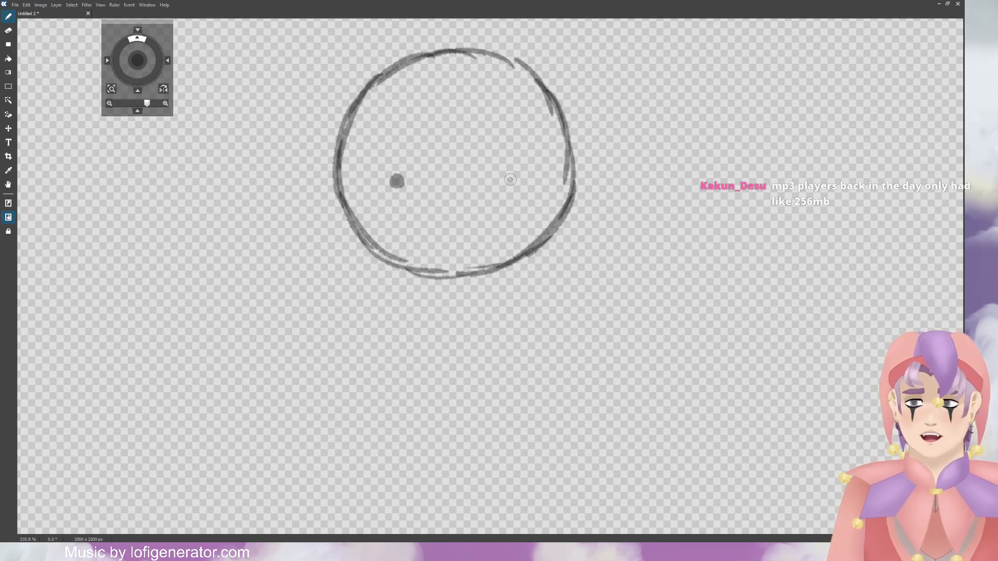
pyautogui.moveTo(500, 177); pyautogui.dragTo(502, 179)
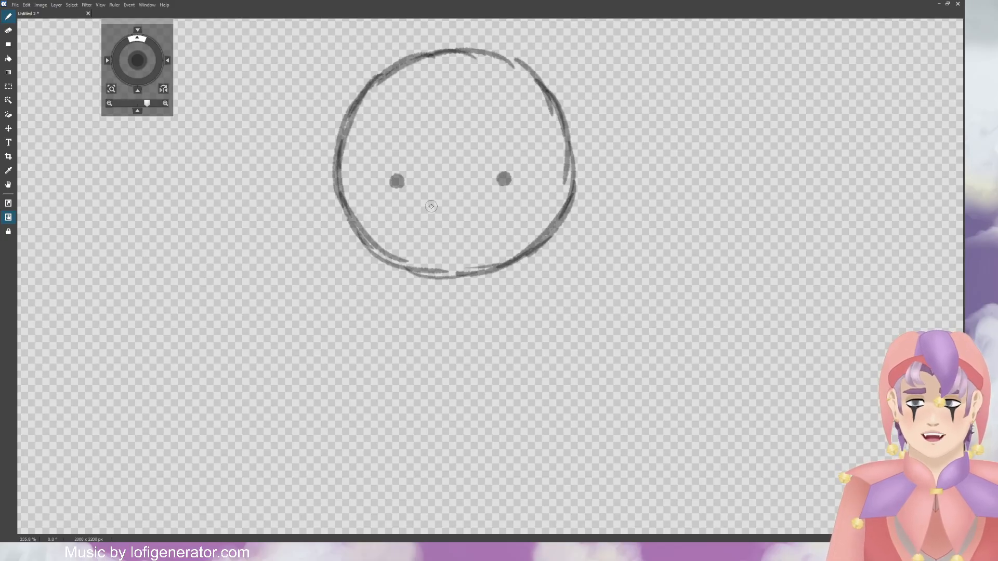
pyautogui.moveTo(433, 203); pyautogui.dragTo(464, 205)
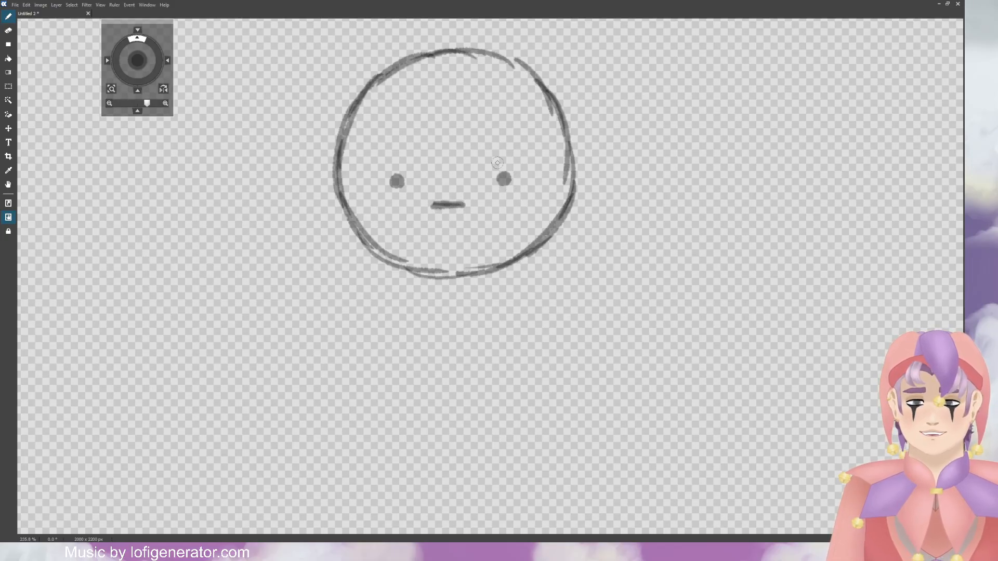
pyautogui.moveTo(569, 159); pyautogui.dragTo(592, 194)
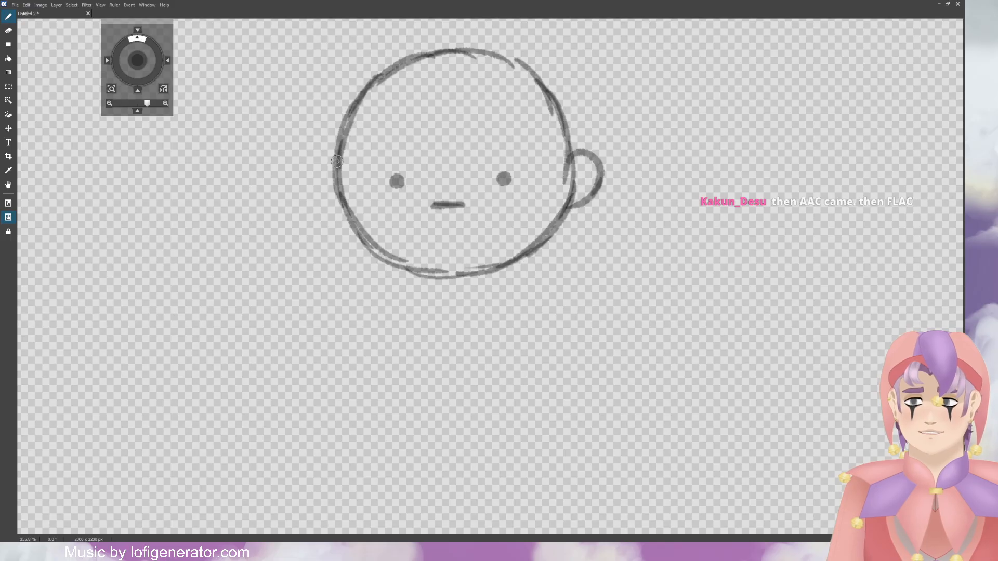
pyautogui.moveTo(336, 154)
pyautogui.mouseDown()
pyautogui.moveTo(310, 157)
pyautogui.moveTo(340, 201)
pyautogui.mouseUp()
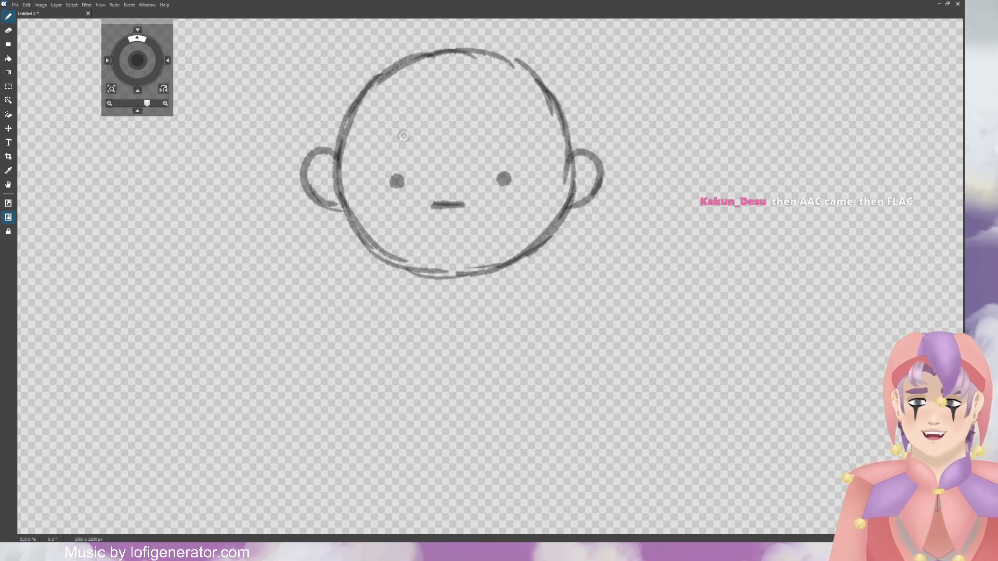
# Step: Draw a curved two-line hat band across the forehead and a pointed central flap hanging between the eyes
pyautogui.moveTo(335, 153)
pyautogui.mouseDown()
pyautogui.moveTo(413, 124)
pyautogui.moveTo(510, 124)
pyautogui.moveTo(562, 146)
pyautogui.mouseUp()
pyautogui.moveTo(349, 114)
pyautogui.mouseDown()
pyautogui.moveTo(387, 107)
pyautogui.moveTo(417, 84)
pyautogui.moveTo(483, 85)
pyautogui.moveTo(535, 105)
pyautogui.moveTo(553, 119)
pyautogui.mouseUp()
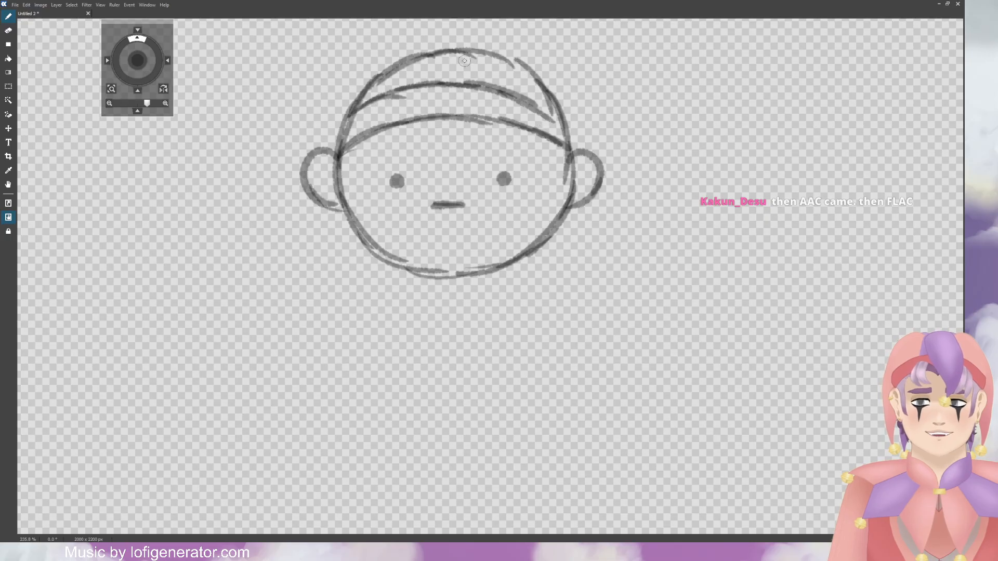
pyautogui.moveTo(464, 60)
pyautogui.mouseDown()
pyautogui.moveTo(444, 55)
pyautogui.moveTo(433, 68)
pyautogui.moveTo(417, 42)
pyautogui.moveTo(406, 68)
pyautogui.moveTo(410, 140)
pyautogui.moveTo(448, 179)
pyautogui.moveTo(478, 76)
pyautogui.moveTo(429, 55)
pyautogui.mouseUp()
# Step: Erase the lines crossing the central flap with a smaller eraser and draw the left hat horn with a round bell
pyautogui.press('e')
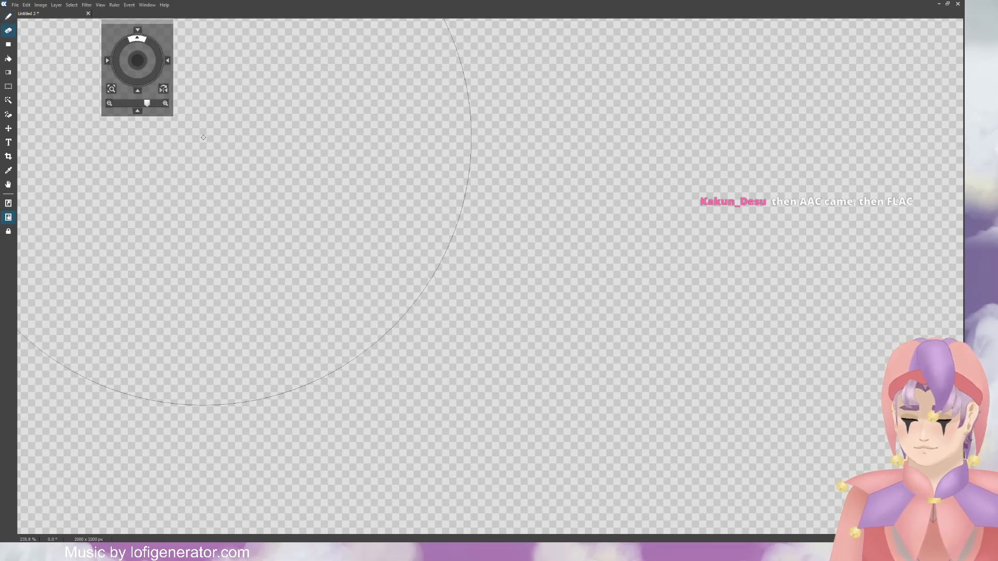
pyautogui.hotkey('ctrl', 'z')
pyautogui.keyDown('ctrl'); pyautogui.keyDown('alt'); pyautogui.moveTo(144, 296); pyautogui.dragTo(67, 383); pyautogui.keyUp('alt'); pyautogui.keyUp('ctrl')
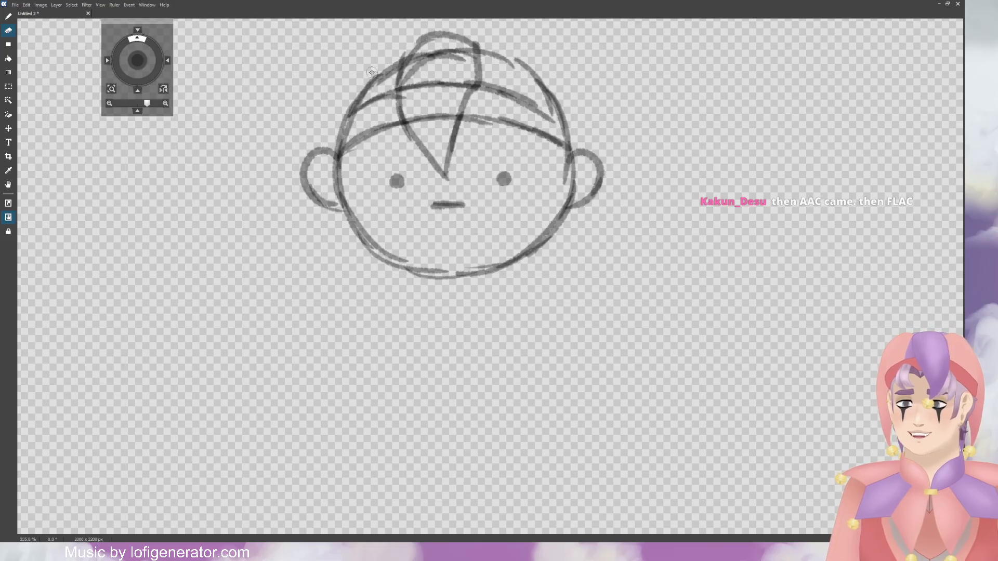
pyautogui.moveTo(423, 66)
pyautogui.mouseDown()
pyautogui.moveTo(409, 103)
pyautogui.moveTo(416, 87)
pyautogui.moveTo(436, 81)
pyautogui.moveTo(458, 88)
pyautogui.moveTo(456, 99)
pyautogui.moveTo(460, 48)
pyautogui.moveTo(417, 65)
pyautogui.moveTo(414, 51)
pyautogui.moveTo(367, 50)
pyautogui.moveTo(318, 131)
pyautogui.moveTo(285, 157)
pyautogui.moveTo(310, 149)
pyautogui.moveTo(288, 154)
pyautogui.mouseUp()
pyautogui.press('b')
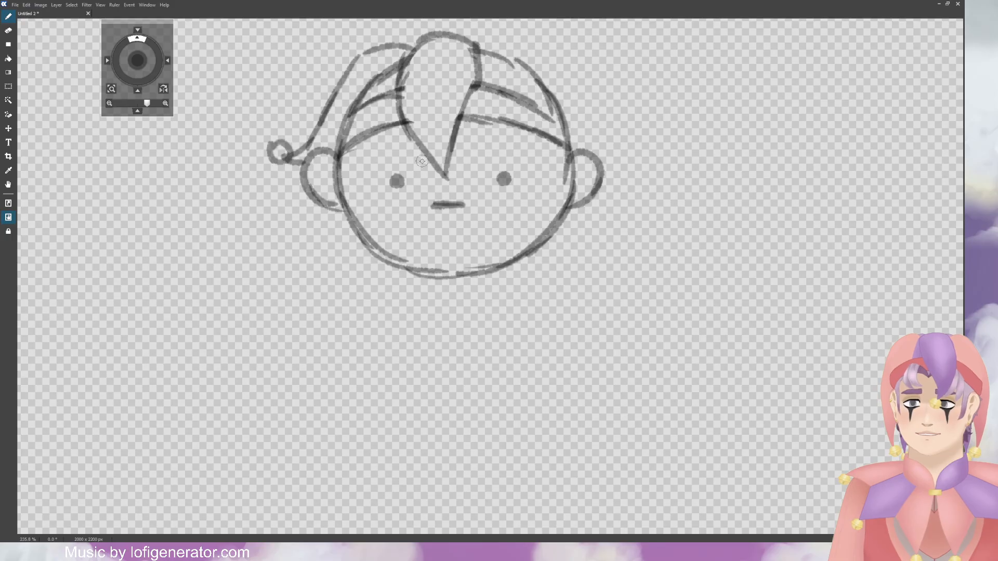
# Step: Draw the right hat horn and its bell, and erase the old head outline inside the horns
pyautogui.moveTo(480, 46)
pyautogui.mouseDown()
pyautogui.moveTo(496, 42)
pyautogui.moveTo(555, 78)
pyautogui.moveTo(582, 117)
pyautogui.moveTo(614, 139)
pyautogui.moveTo(623, 133)
pyautogui.mouseUp()
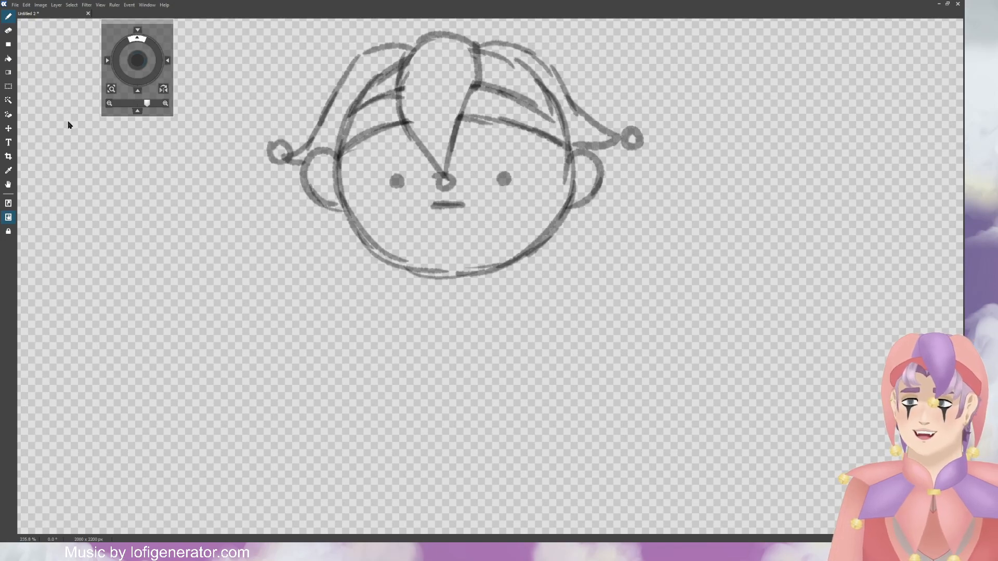
pyautogui.press('e')
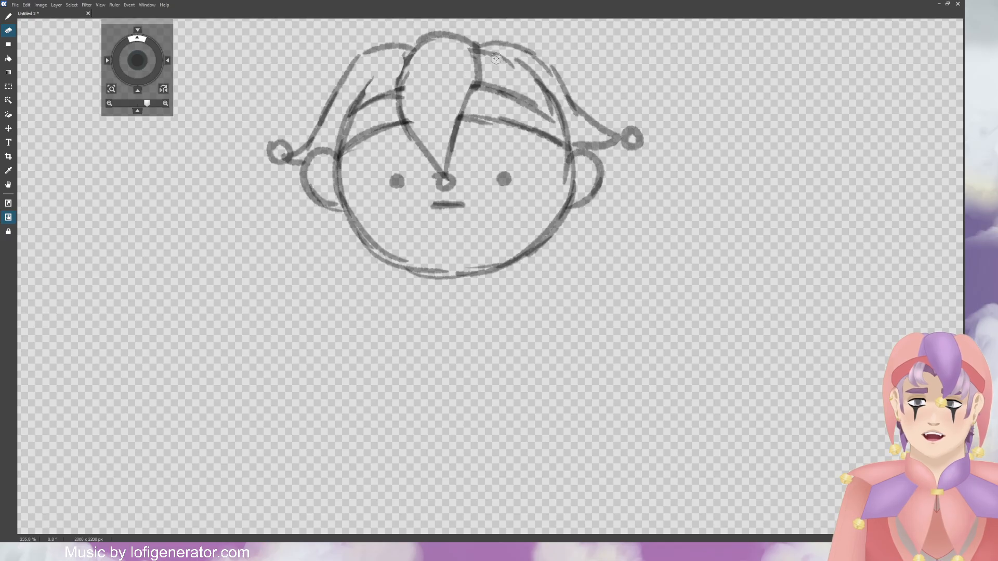
pyautogui.moveTo(487, 52); pyautogui.dragTo(537, 85)
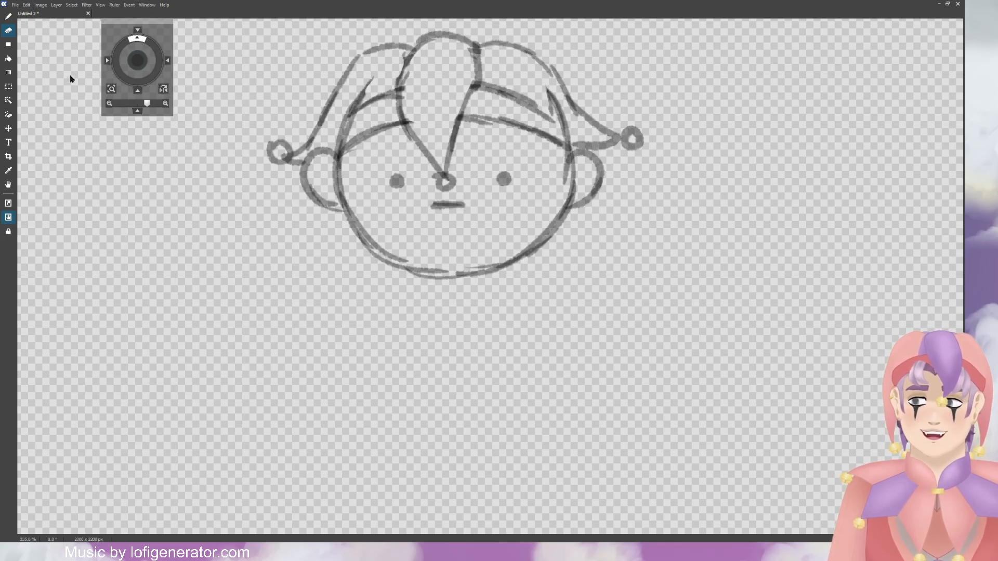
# Step: Draw a short thick eyebrow above each eye
pyautogui.press('b')
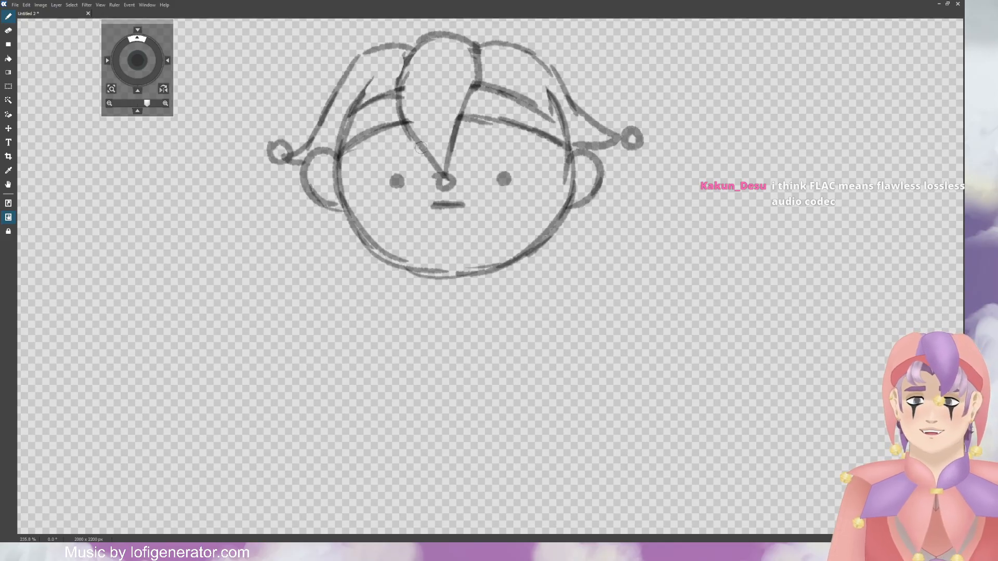
pyautogui.moveTo(389, 168)
pyautogui.mouseDown()
pyautogui.moveTo(409, 162)
pyautogui.moveTo(388, 165)
pyautogui.mouseUp()
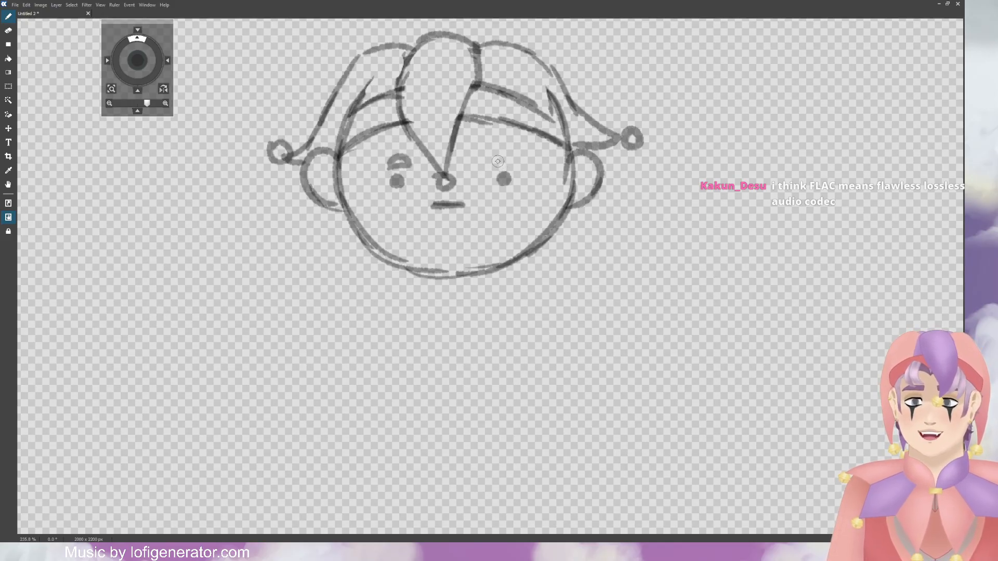
pyautogui.moveTo(497, 161); pyautogui.dragTo(517, 161)
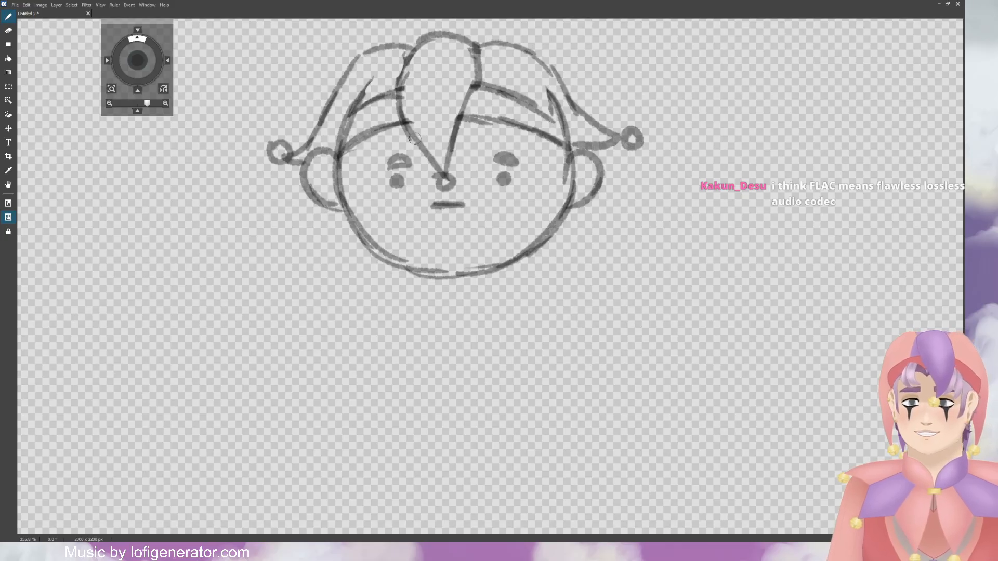
# Step: Draw jagged fringe locks under the hat band and a pointed side lock in front of each ear
pyautogui.moveTo(414, 138)
pyautogui.mouseDown()
pyautogui.moveTo(361, 153)
pyautogui.moveTo(359, 144)
pyautogui.mouseUp()
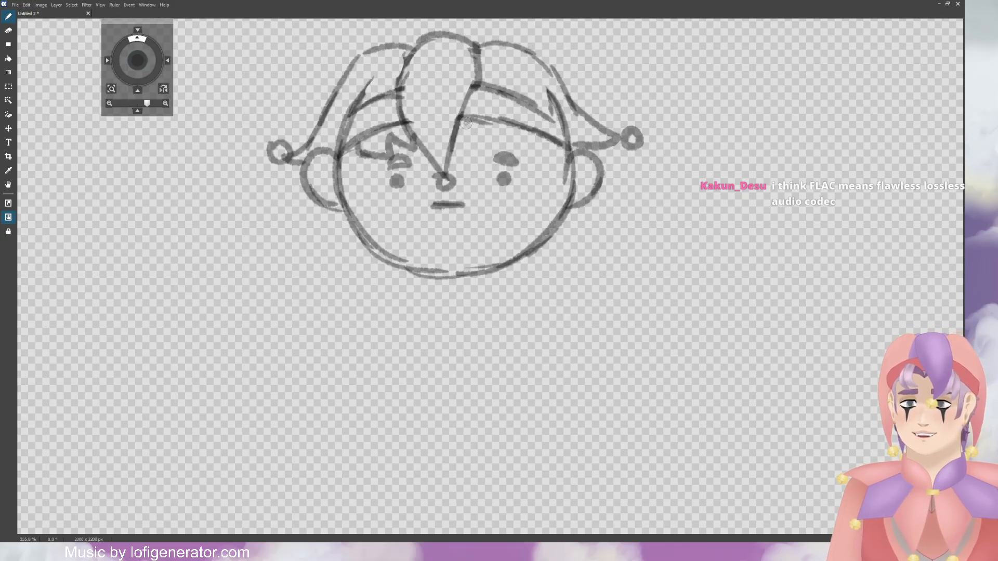
pyautogui.moveTo(479, 123)
pyautogui.mouseDown()
pyautogui.moveTo(491, 151)
pyautogui.moveTo(549, 142)
pyautogui.mouseUp()
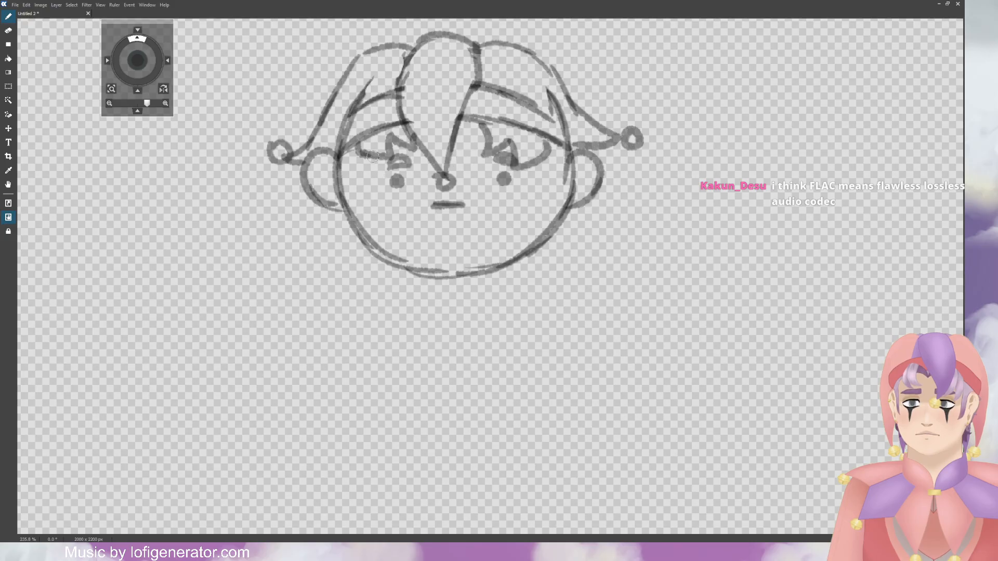
pyautogui.moveTo(373, 155); pyautogui.dragTo(356, 195)
pyautogui.moveTo(545, 151)
pyautogui.mouseDown()
pyautogui.moveTo(540, 177)
pyautogui.moveTo(569, 179)
pyautogui.mouseUp()
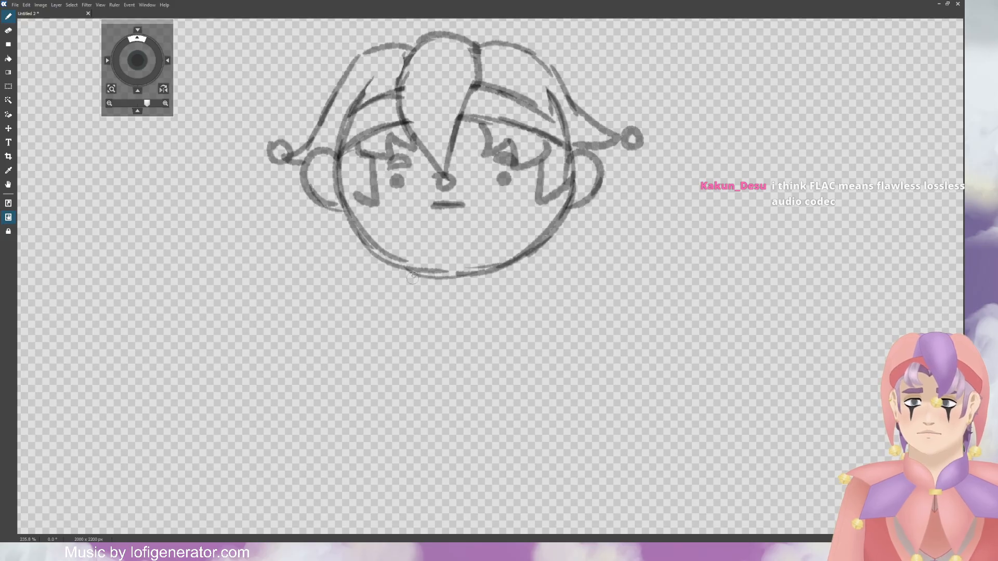
# Step: Draw the jester's torso, spread legs with small feet, and outstretched arms ending in round mitten hands below the head
pyautogui.moveTo(410, 274); pyautogui.dragTo(396, 341)
pyautogui.moveTo(497, 270); pyautogui.dragTo(518, 335)
pyautogui.moveTo(396, 333)
pyautogui.mouseDown()
pyautogui.moveTo(370, 413)
pyautogui.moveTo(358, 417)
pyautogui.moveTo(417, 414)
pyautogui.moveTo(454, 374)
pyautogui.moveTo(480, 377)
pyautogui.moveTo(507, 418)
pyautogui.mouseUp()
pyautogui.moveTo(517, 322)
pyautogui.mouseDown()
pyautogui.moveTo(535, 403)
pyautogui.moveTo(546, 410)
pyautogui.moveTo(504, 416)
pyautogui.mouseUp()
pyautogui.moveTo(410, 268)
pyautogui.mouseDown()
pyautogui.moveTo(325, 312)
pyautogui.moveTo(376, 328)
pyautogui.moveTo(401, 305)
pyautogui.mouseUp()
pyautogui.moveTo(505, 267)
pyautogui.mouseDown()
pyautogui.moveTo(524, 271)
pyautogui.moveTo(569, 299)
pyautogui.moveTo(581, 291)
pyautogui.moveTo(604, 332)
pyautogui.moveTo(548, 349)
pyautogui.moveTo(534, 332)
pyautogui.moveTo(542, 324)
pyautogui.moveTo(514, 307)
pyautogui.mouseUp()
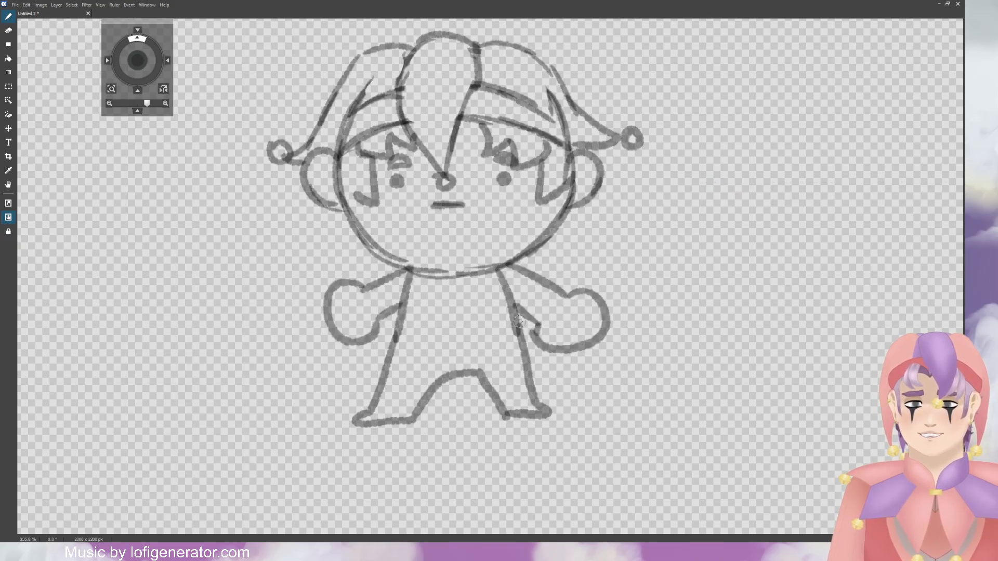
# Step: Draw a jagged tunic hem across the waist, undoing the first version and redrawing it with a small central notch
pyautogui.moveTo(398, 339)
pyautogui.mouseDown()
pyautogui.moveTo(442, 364)
pyautogui.moveTo(474, 347)
pyautogui.moveTo(502, 352)
pyautogui.moveTo(519, 323)
pyautogui.mouseUp()
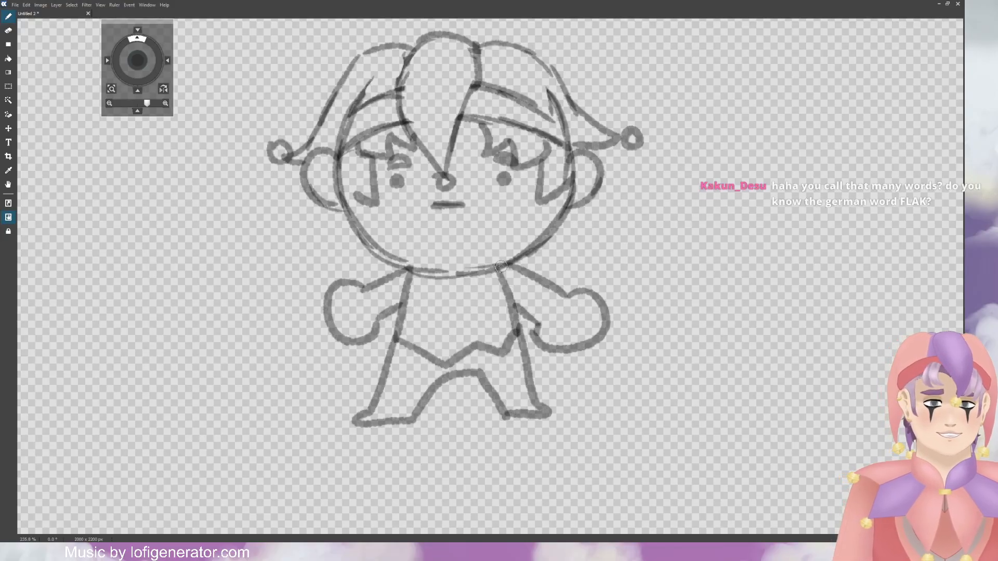
pyautogui.hotkey('ctrl', 'z')
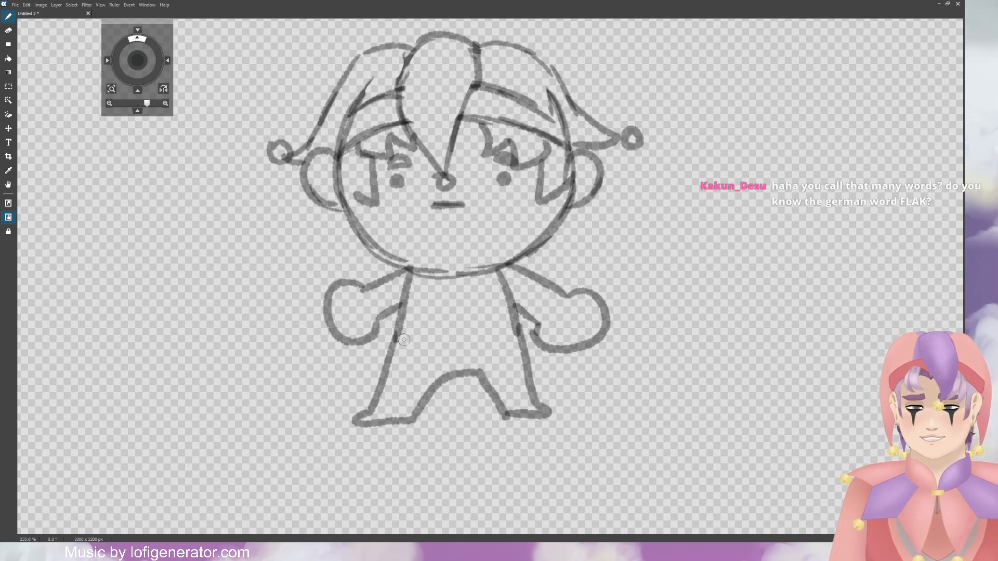
pyautogui.moveTo(395, 336)
pyautogui.mouseDown()
pyautogui.moveTo(433, 358)
pyautogui.moveTo(455, 342)
pyautogui.moveTo(474, 358)
pyautogui.moveTo(541, 325)
pyautogui.mouseUp()
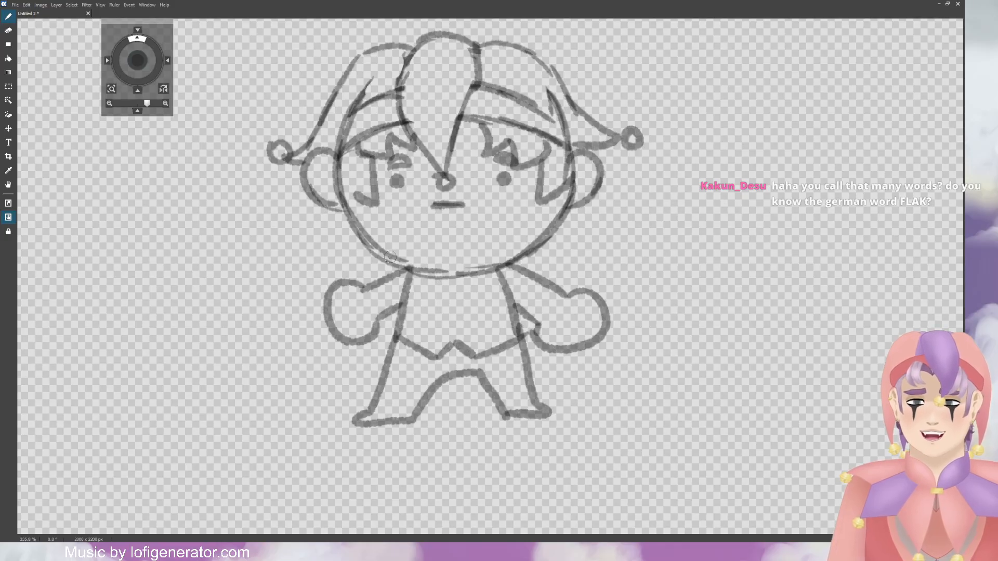
# Step: Darken the chin line and draw a collar with pointed flaps under it, adding a round bell to each tip
pyautogui.moveTo(390, 256)
pyautogui.mouseDown()
pyautogui.moveTo(417, 269)
pyautogui.moveTo(487, 264)
pyautogui.moveTo(452, 271)
pyautogui.moveTo(535, 258)
pyautogui.mouseUp()
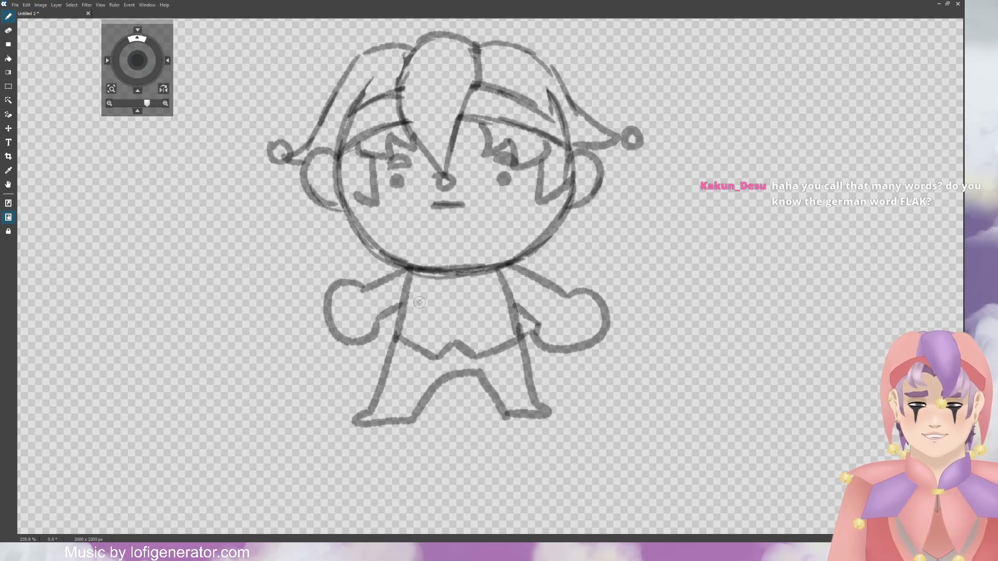
pyautogui.moveTo(411, 269)
pyautogui.mouseDown()
pyautogui.moveTo(502, 269)
pyautogui.moveTo(408, 276)
pyautogui.moveTo(452, 276)
pyautogui.moveTo(433, 320)
pyautogui.moveTo(426, 291)
pyautogui.moveTo(466, 309)
pyautogui.moveTo(487, 277)
pyautogui.moveTo(538, 269)
pyautogui.mouseUp()
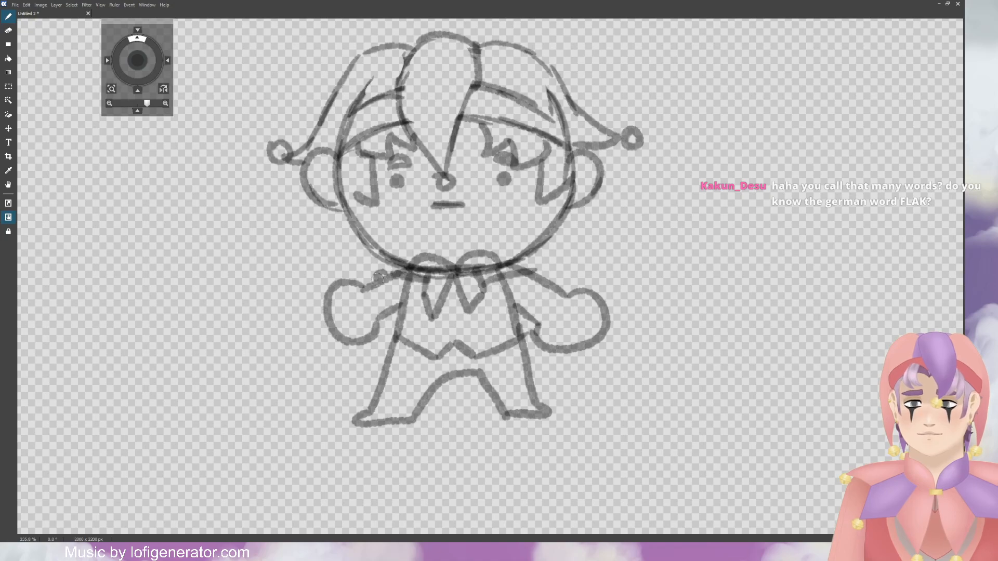
pyautogui.moveTo(378, 279); pyautogui.dragTo(405, 271)
pyautogui.moveTo(425, 311); pyautogui.dragTo(447, 319)
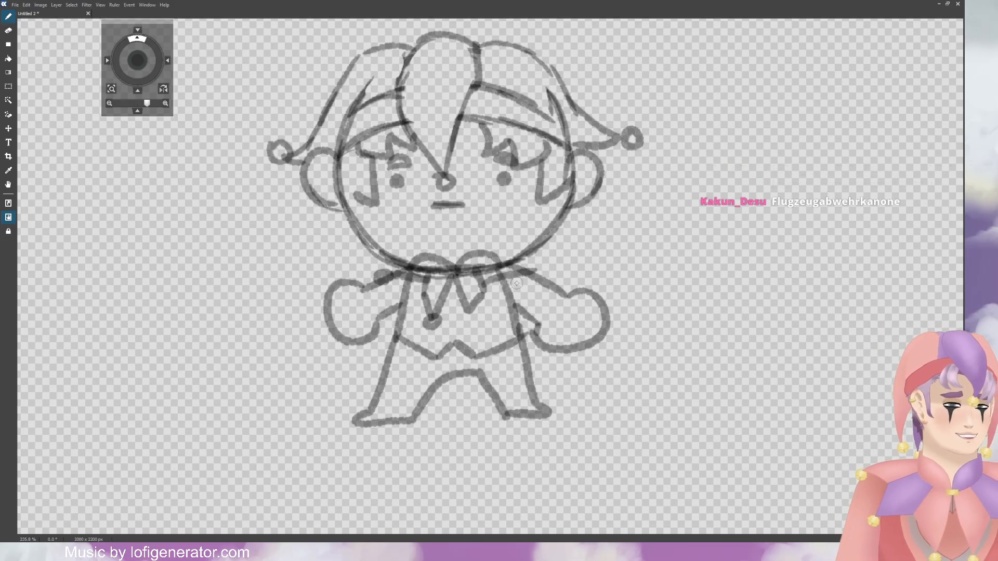
pyautogui.moveTo(481, 313); pyautogui.dragTo(479, 310)
pyautogui.moveTo(534, 267); pyautogui.dragTo(543, 271)
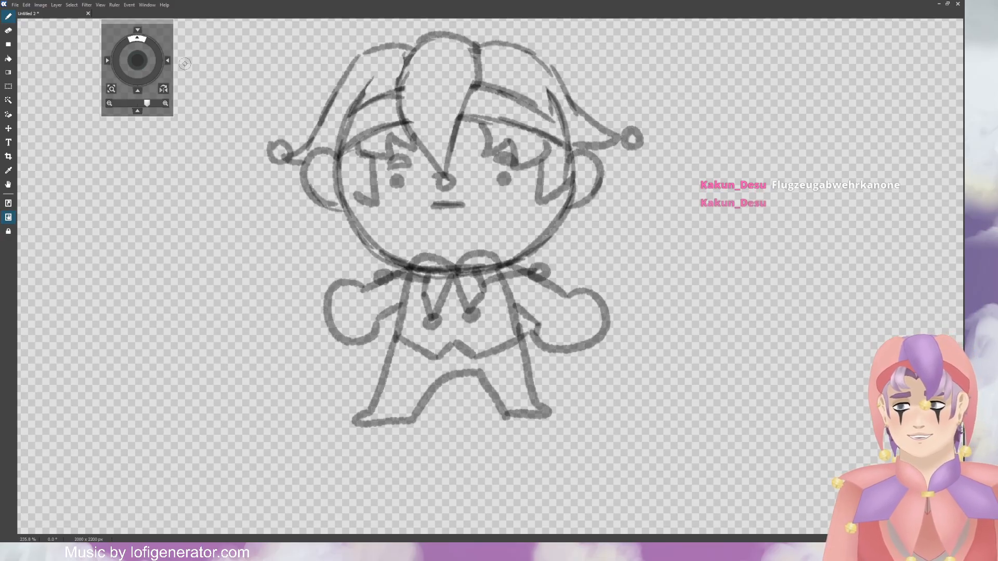
# Step: Draw a cuff at each wrist and a hand shape inside each of the round mittens
pyautogui.moveTo(135, 69); pyautogui.dragTo(159, 67)
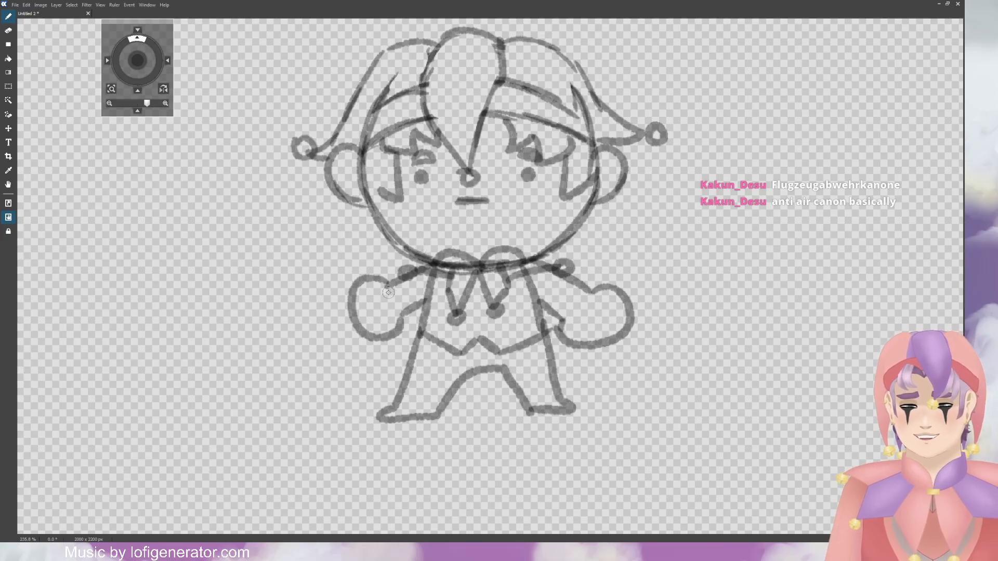
pyautogui.moveTo(386, 281)
pyautogui.mouseDown()
pyautogui.moveTo(396, 314)
pyautogui.moveTo(406, 314)
pyautogui.moveTo(371, 267)
pyautogui.moveTo(385, 314)
pyautogui.moveTo(410, 322)
pyautogui.mouseUp()
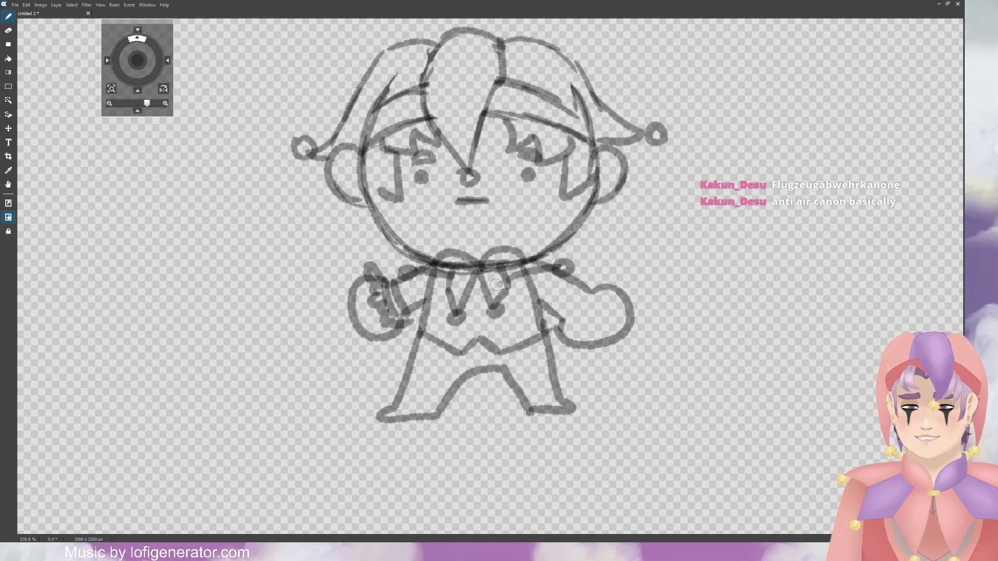
pyautogui.moveTo(582, 285); pyautogui.dragTo(563, 310)
pyautogui.moveTo(589, 291)
pyautogui.mouseDown()
pyautogui.moveTo(566, 315)
pyautogui.moveTo(608, 281)
pyautogui.moveTo(594, 306)
pyautogui.moveTo(557, 322)
pyautogui.mouseUp()
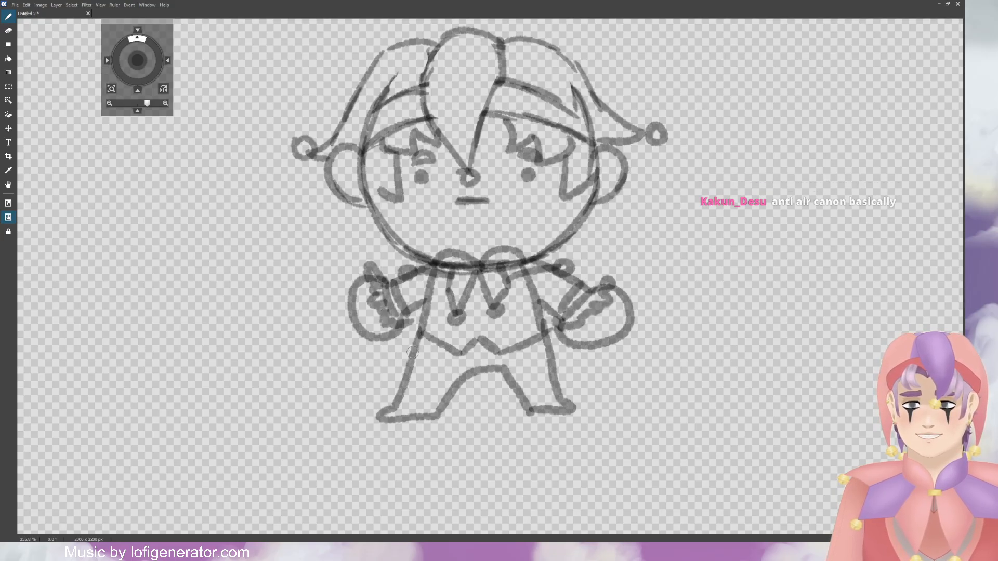
# Step: Draw bands across the chest with a vertical centre line, and add stripes down the right trouser leg
pyautogui.moveTo(419, 305); pyautogui.dragTo(450, 300)
pyautogui.moveTo(422, 314)
pyautogui.mouseDown()
pyautogui.moveTo(446, 304)
pyautogui.moveTo(453, 314)
pyautogui.moveTo(491, 298)
pyautogui.moveTo(469, 310)
pyautogui.moveTo(524, 301)
pyautogui.moveTo(522, 293)
pyautogui.moveTo(508, 305)
pyautogui.moveTo(543, 309)
pyautogui.mouseUp()
pyautogui.moveTo(477, 311); pyautogui.dragTo(475, 334)
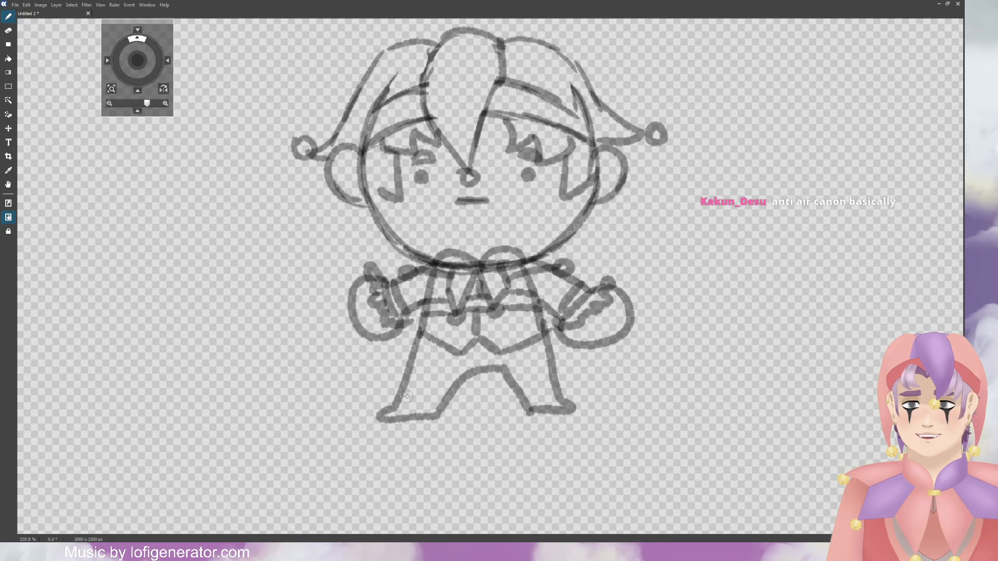
pyautogui.moveTo(482, 340); pyautogui.dragTo(483, 364)
pyautogui.moveTo(508, 355); pyautogui.dragTo(527, 413)
pyautogui.moveTo(526, 348)
pyautogui.mouseDown()
pyautogui.moveTo(540, 412)
pyautogui.moveTo(552, 405)
pyautogui.mouseUp()
pyautogui.moveTo(138, 61)
pyautogui.mouseDown()
pyautogui.moveTo(136, 46)
pyautogui.moveTo(136, 73)
pyautogui.moveTo(134, 40)
pyautogui.moveTo(136, 67)
pyautogui.moveTo(154, 60)
pyautogui.moveTo(124, 60)
pyautogui.mouseUp()
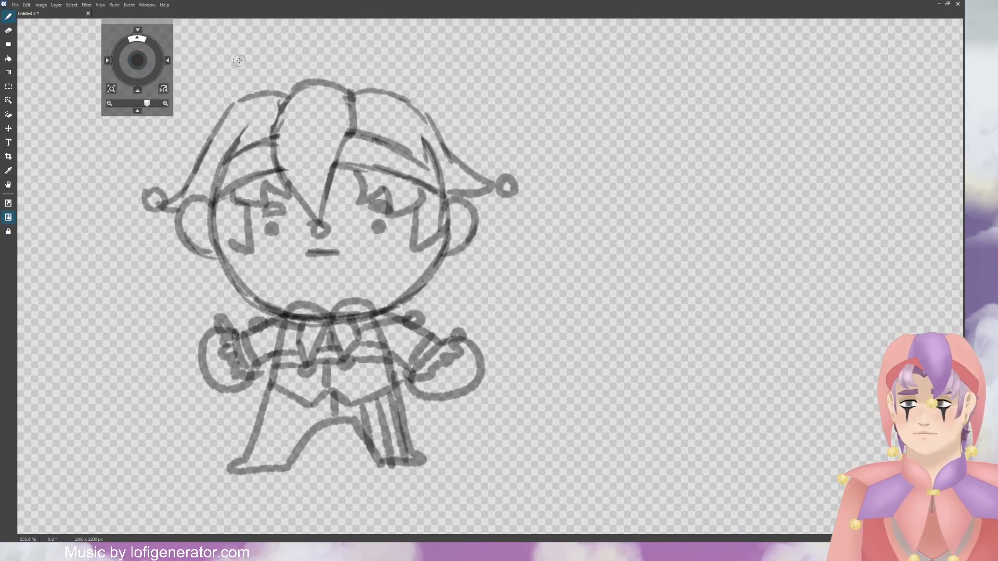
pyautogui.moveTo(509, 63)
pyautogui.mouseDown()
pyautogui.moveTo(446, 106)
pyautogui.moveTo(451, 93)
pyautogui.moveTo(473, 109)
pyautogui.mouseUp()
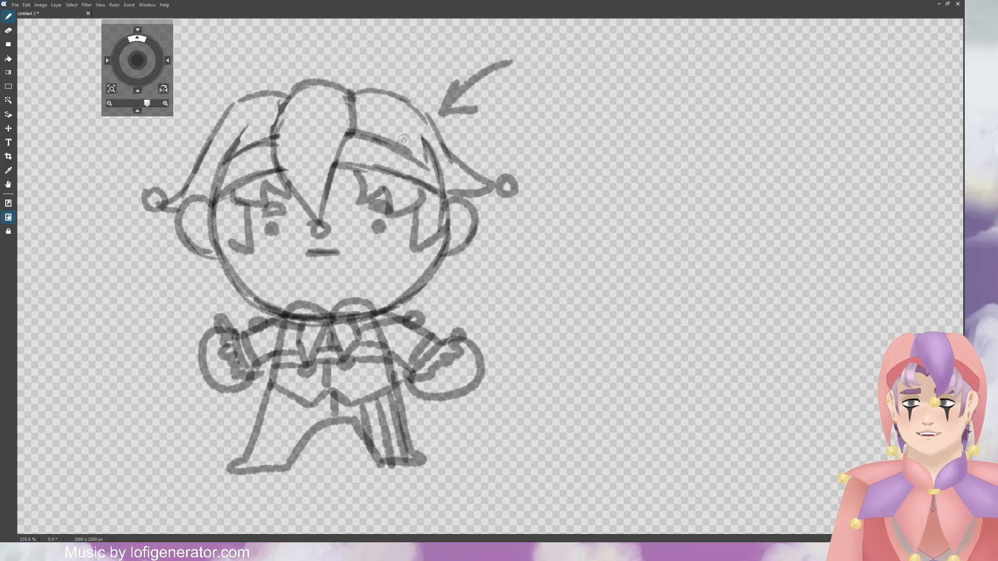
pyautogui.moveTo(455, 80)
pyautogui.mouseDown()
pyautogui.moveTo(472, 110)
pyautogui.moveTo(457, 90)
pyautogui.moveTo(446, 111)
pyautogui.moveTo(468, 104)
pyautogui.moveTo(462, 87)
pyautogui.moveTo(465, 100)
pyautogui.mouseUp()
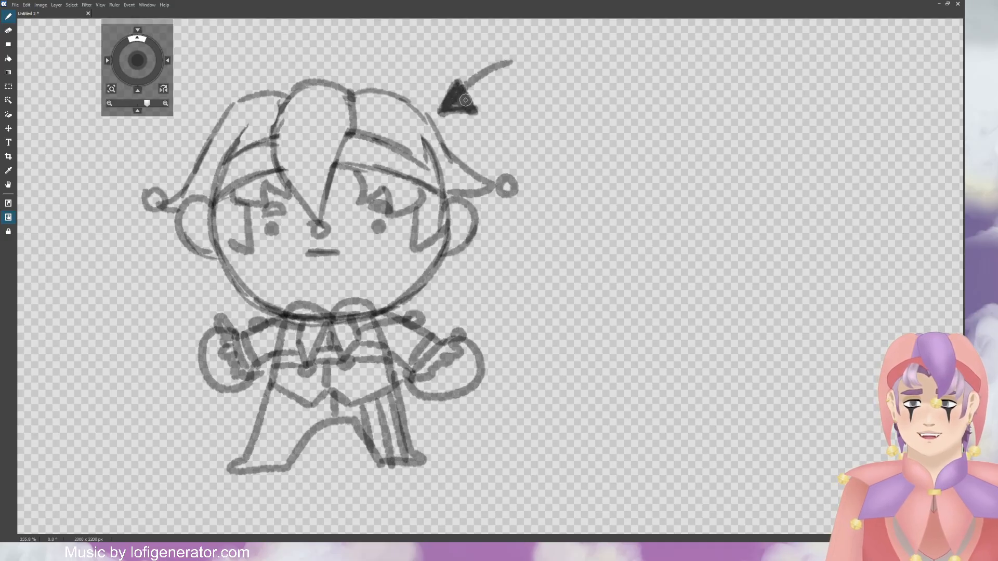
pyautogui.scroll(1, 519, 106)
pyautogui.hotkey('ctrl', 'z')
pyautogui.hotkey('ctrl', 'z')
pyautogui.hotkey('ctrl', 'z')
pyautogui.hotkey('ctrl', 'z')
pyautogui.hotkey('ctrl', 'z')
pyautogui.hotkey('ctrl', 'z')
pyautogui.hotkey('ctrl', 'z')
pyautogui.hotkey('ctrl', 'z')
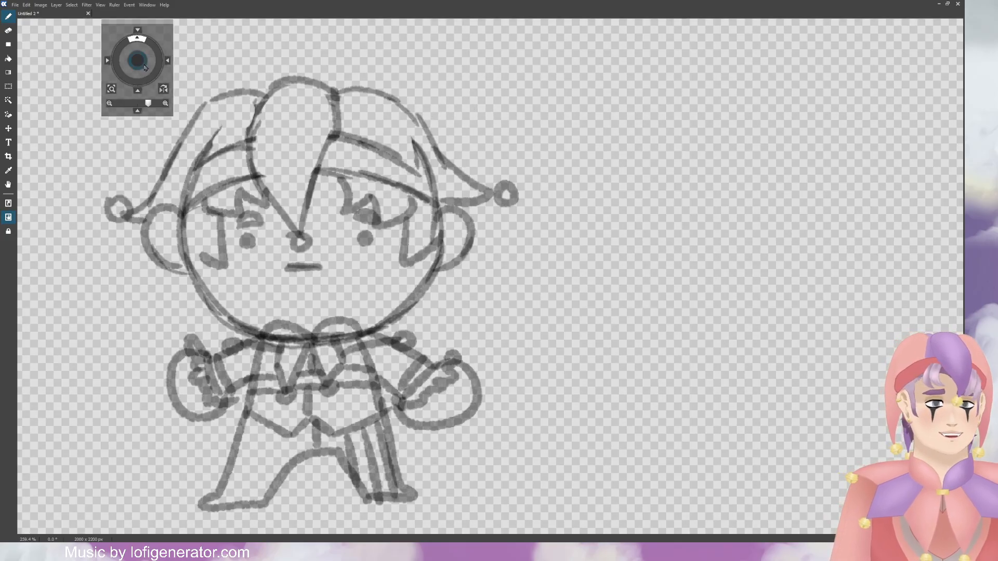
# Step: Sketch a large circle for a second head on the empty canvas to the right of the cartoon jester
pyautogui.moveTo(136, 56); pyautogui.dragTo(78, 64)
pyautogui.moveTo(477, 79)
pyautogui.mouseDown()
pyautogui.moveTo(450, 71)
pyautogui.moveTo(356, 82)
pyautogui.moveTo(312, 174)
pyautogui.moveTo(316, 222)
pyautogui.moveTo(359, 267)
pyautogui.moveTo(400, 280)
pyautogui.moveTo(534, 121)
pyautogui.moveTo(539, 164)
pyautogui.moveTo(509, 241)
pyautogui.mouseUp()
pyautogui.moveTo(530, 207)
pyautogui.mouseDown()
pyautogui.moveTo(470, 275)
pyautogui.moveTo(353, 267)
pyautogui.mouseUp()
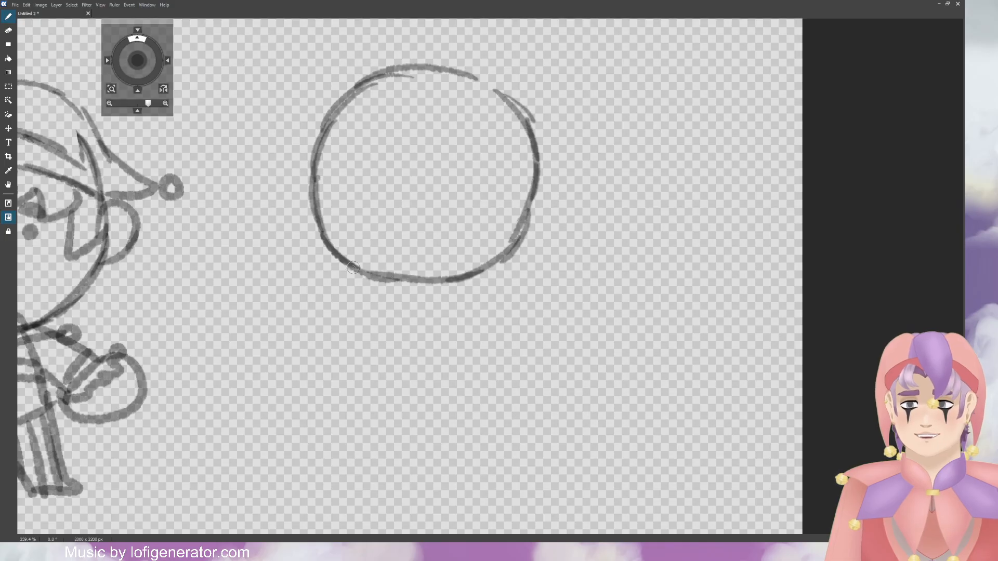
# Step: Add a curved vertical centre line, a tapered jaw and an ear to give the second head a three-quarter view
pyautogui.moveTo(421, 76); pyautogui.dragTo(353, 403)
pyautogui.moveTo(312, 198)
pyautogui.mouseDown()
pyautogui.moveTo(326, 343)
pyautogui.moveTo(350, 360)
pyautogui.moveTo(389, 356)
pyautogui.moveTo(464, 322)
pyautogui.mouseUp()
pyautogui.moveTo(416, 353)
pyautogui.mouseDown()
pyautogui.moveTo(489, 292)
pyautogui.moveTo(496, 242)
pyautogui.mouseUp()
pyautogui.moveTo(500, 222)
pyautogui.mouseDown()
pyautogui.moveTo(512, 214)
pyautogui.moveTo(542, 228)
pyautogui.moveTo(522, 287)
pyautogui.moveTo(486, 290)
pyautogui.mouseUp()
pyautogui.moveTo(491, 257); pyautogui.dragTo(529, 251)
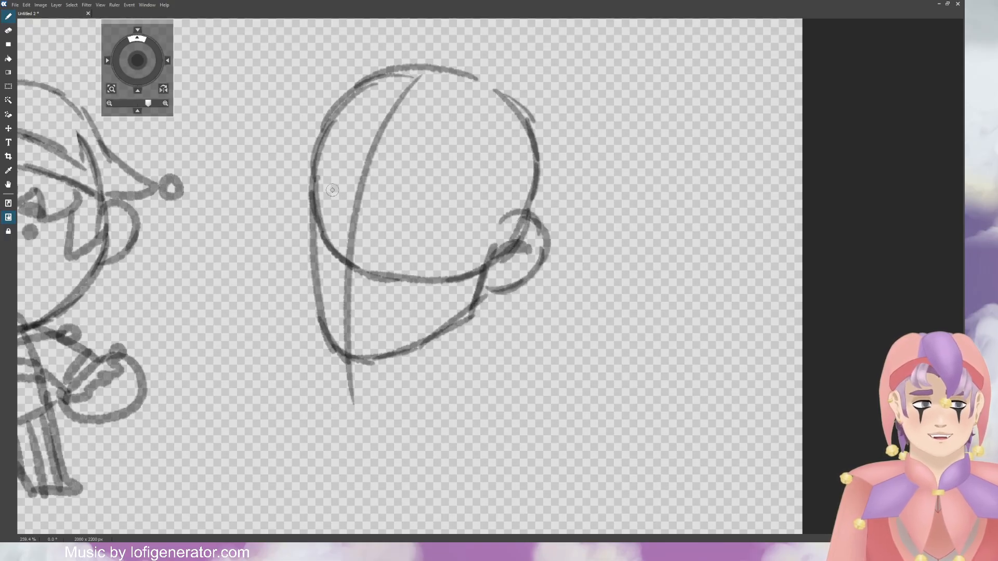
# Step: Draw two dark-lidded eyes on the three-quarter face, with an eyelid crease and a thick eyebrow above them
pyautogui.moveTo(326, 217)
pyautogui.mouseDown()
pyautogui.moveTo(349, 246)
pyautogui.moveTo(307, 219)
pyautogui.moveTo(322, 253)
pyautogui.moveTo(333, 228)
pyautogui.moveTo(340, 255)
pyautogui.moveTo(344, 244)
pyautogui.moveTo(407, 237)
pyautogui.moveTo(441, 255)
pyautogui.moveTo(395, 241)
pyautogui.moveTo(416, 262)
pyautogui.moveTo(446, 256)
pyautogui.mouseUp()
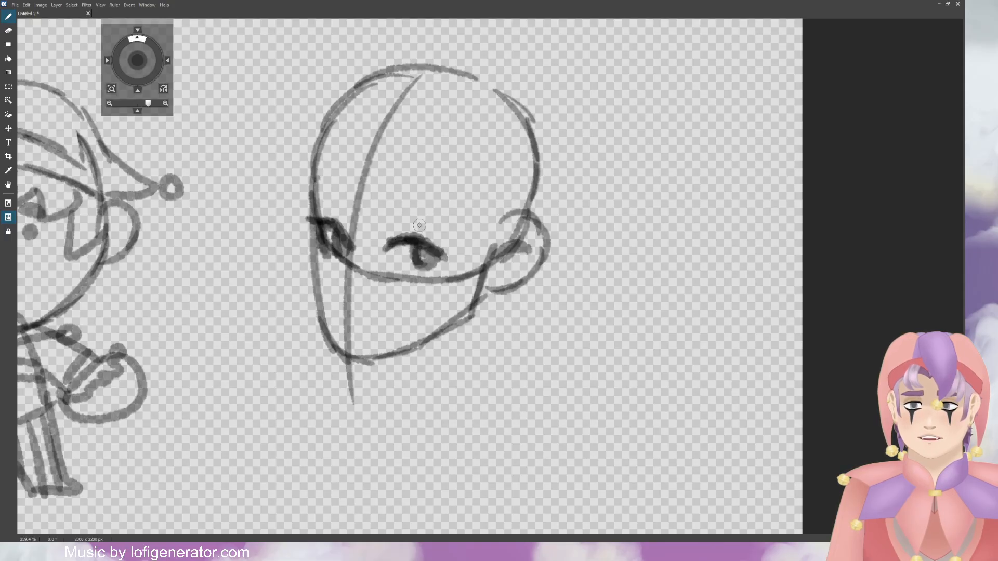
pyautogui.moveTo(416, 227); pyautogui.dragTo(442, 237)
pyautogui.moveTo(329, 199)
pyautogui.mouseDown()
pyautogui.moveTo(354, 213)
pyautogui.moveTo(358, 196)
pyautogui.moveTo(328, 199)
pyautogui.mouseUp()
pyautogui.moveTo(387, 210)
pyautogui.mouseDown()
pyautogui.moveTo(433, 208)
pyautogui.moveTo(442, 224)
pyautogui.mouseUp()
# Step: Draw the nose, a short straight mouth, a makeup mark below each eye and a sideburn in front of the ear
pyautogui.moveTo(334, 282); pyautogui.dragTo(376, 321)
pyautogui.moveTo(393, 265)
pyautogui.mouseDown()
pyautogui.moveTo(430, 266)
pyautogui.moveTo(410, 291)
pyautogui.mouseUp()
pyautogui.moveTo(410, 285); pyautogui.dragTo(414, 263)
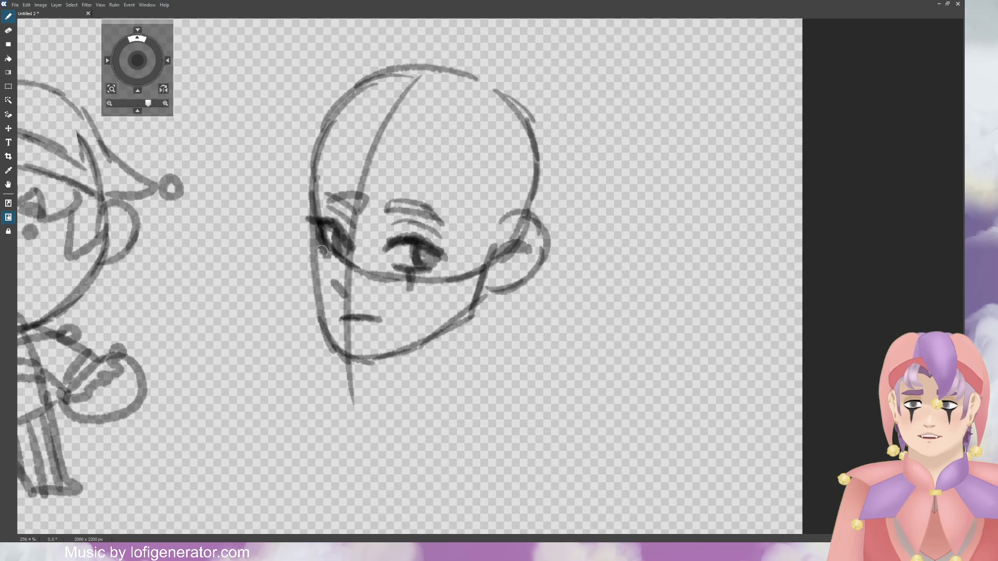
pyautogui.moveTo(321, 252)
pyautogui.mouseDown()
pyautogui.moveTo(339, 255)
pyautogui.moveTo(327, 272)
pyautogui.moveTo(335, 256)
pyautogui.mouseUp()
pyautogui.moveTo(472, 234)
pyautogui.mouseDown()
pyautogui.moveTo(458, 294)
pyautogui.moveTo(490, 225)
pyautogui.mouseUp()
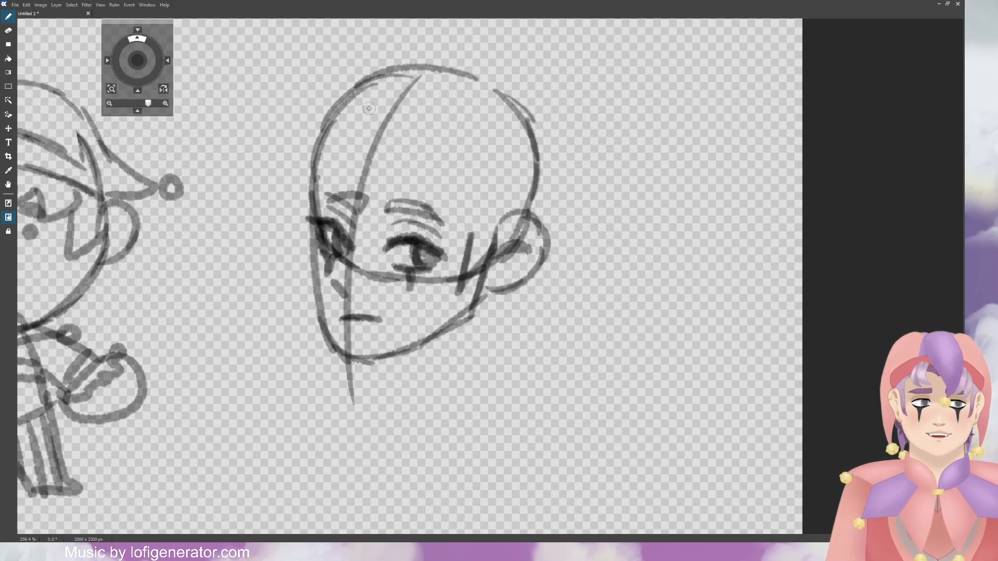
# Step: Draw jagged fringe locks over the three-quarter face's forehead and curve the hair outline around both sides
pyautogui.moveTo(374, 174)
pyautogui.mouseDown()
pyautogui.moveTo(395, 134)
pyautogui.moveTo(351, 214)
pyautogui.mouseUp()
pyautogui.moveTo(357, 146)
pyautogui.mouseDown()
pyautogui.moveTo(340, 214)
pyautogui.moveTo(293, 169)
pyautogui.moveTo(291, 129)
pyautogui.moveTo(322, 114)
pyautogui.mouseUp()
pyautogui.moveTo(402, 159)
pyautogui.mouseDown()
pyautogui.moveTo(389, 229)
pyautogui.moveTo(447, 244)
pyautogui.moveTo(481, 229)
pyautogui.moveTo(494, 185)
pyautogui.moveTo(448, 127)
pyautogui.mouseUp()
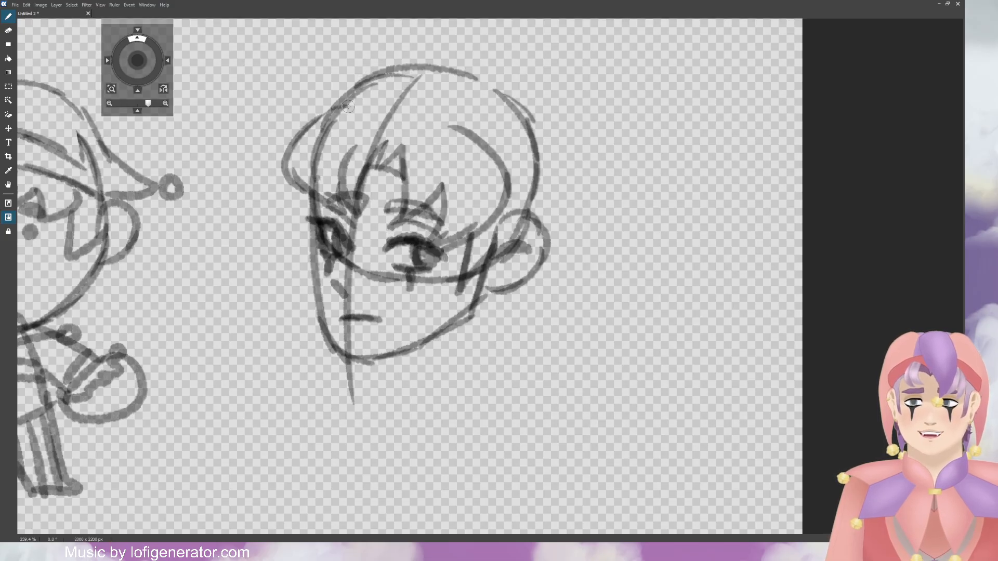
# Step: Draw the curved hat band over the fringe, running around the crown down to the ear
pyautogui.moveTo(347, 106); pyautogui.dragTo(443, 134)
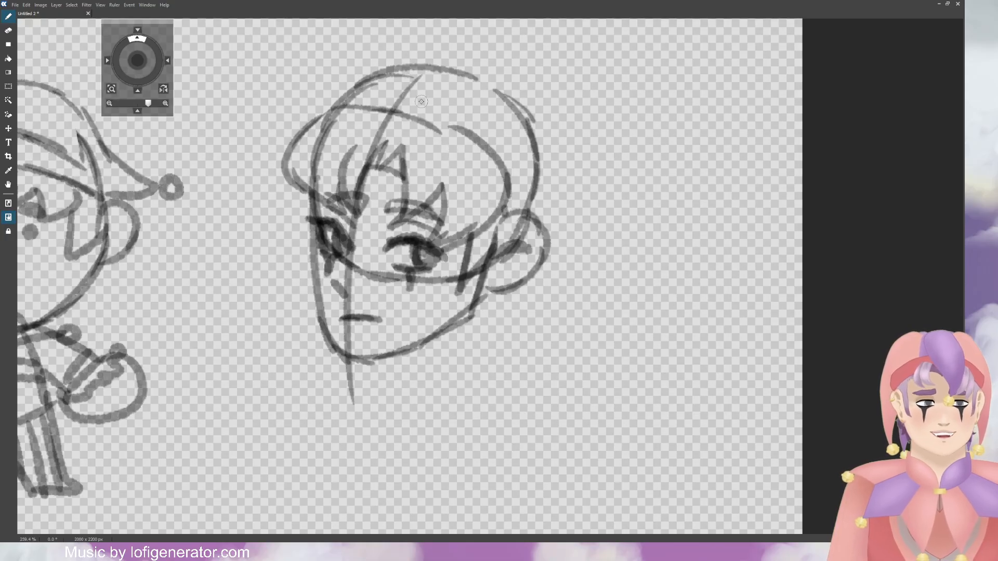
pyautogui.moveTo(329, 97)
pyautogui.mouseDown()
pyautogui.moveTo(322, 117)
pyautogui.moveTo(342, 89)
pyautogui.mouseUp()
pyautogui.moveTo(340, 92)
pyautogui.mouseDown()
pyautogui.moveTo(372, 77)
pyautogui.moveTo(472, 109)
pyautogui.moveTo(437, 86)
pyautogui.moveTo(503, 141)
pyautogui.mouseUp()
pyautogui.moveTo(484, 121); pyautogui.dragTo(525, 178)
pyautogui.moveTo(504, 145); pyautogui.dragTo(533, 203)
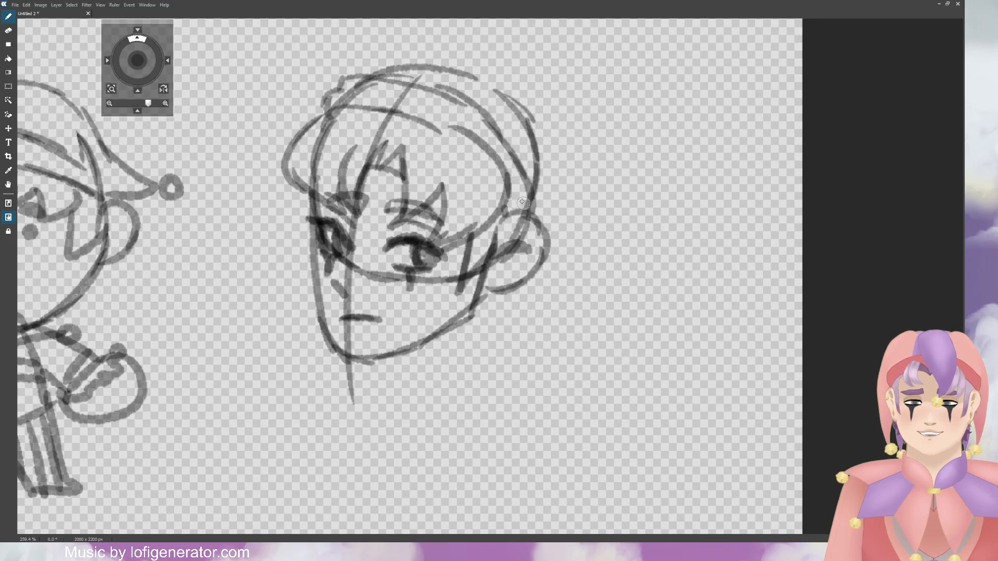
pyautogui.moveTo(357, 90); pyautogui.dragTo(412, 117)
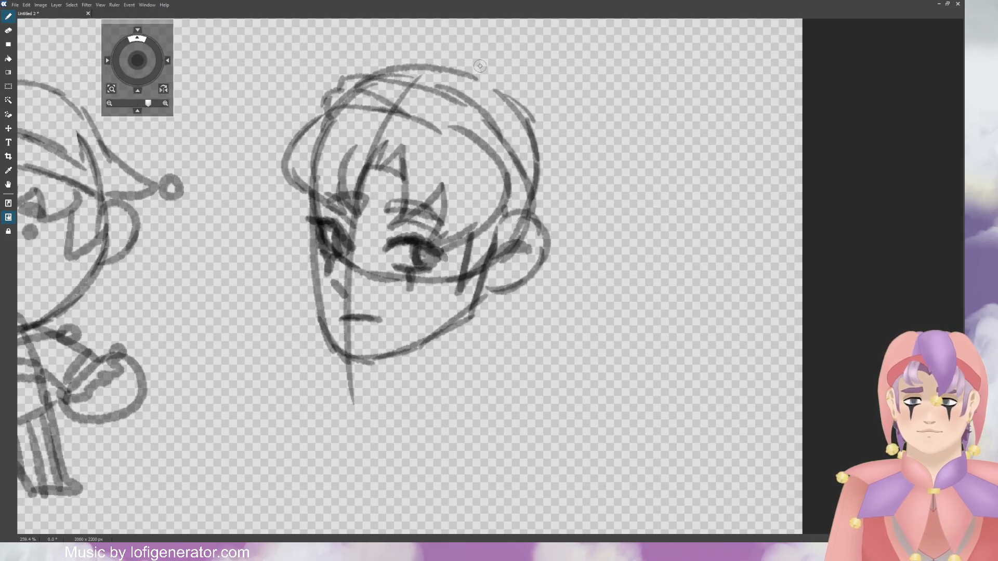
# Step: Draw the hat's pointed central flap with a bell at its tip, and the long right horn ending in a bell
pyautogui.moveTo(487, 74)
pyautogui.mouseDown()
pyautogui.moveTo(419, 31)
pyautogui.moveTo(379, 53)
pyautogui.moveTo(341, 156)
pyautogui.mouseUp()
pyautogui.moveTo(345, 101); pyautogui.dragTo(373, 246)
pyautogui.moveTo(373, 246)
pyautogui.mouseDown()
pyautogui.moveTo(390, 180)
pyautogui.moveTo(487, 78)
pyautogui.moveTo(461, 74)
pyautogui.moveTo(491, 72)
pyautogui.moveTo(545, 109)
pyautogui.mouseUp()
pyautogui.moveTo(545, 115); pyautogui.dragTo(549, 291)
pyautogui.moveTo(547, 237)
pyautogui.mouseDown()
pyautogui.moveTo(555, 370)
pyautogui.moveTo(520, 297)
pyautogui.mouseUp()
pyautogui.moveTo(552, 361); pyautogui.dragTo(550, 357)
pyautogui.moveTo(379, 239); pyautogui.dragTo(376, 241)
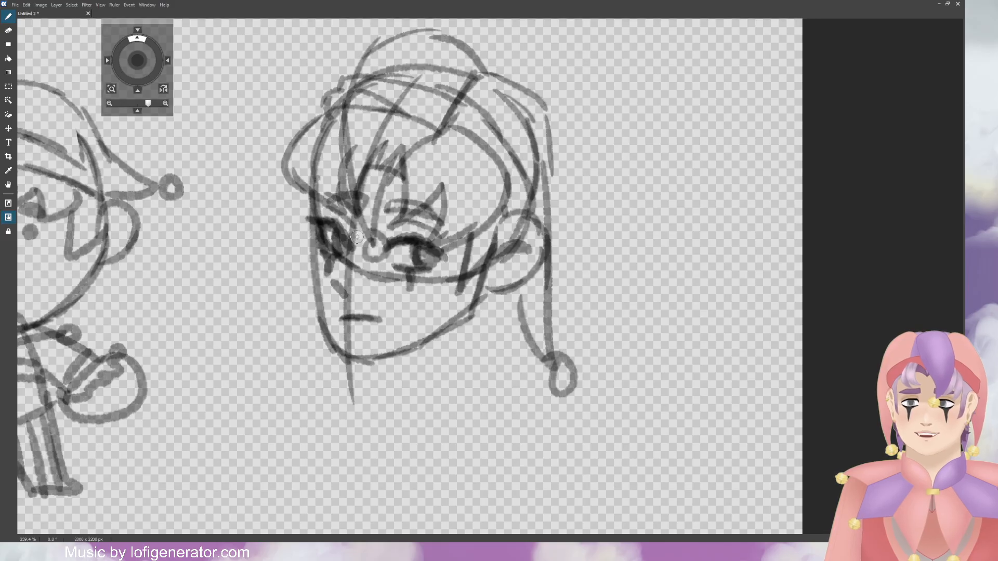
# Step: Draw the left hat horn hanging beside the face with a round bell, and darken the jaw outline
pyautogui.moveTo(362, 53)
pyautogui.mouseDown()
pyautogui.moveTo(332, 52)
pyautogui.moveTo(318, 65)
pyautogui.moveTo(309, 104)
pyautogui.mouseUp()
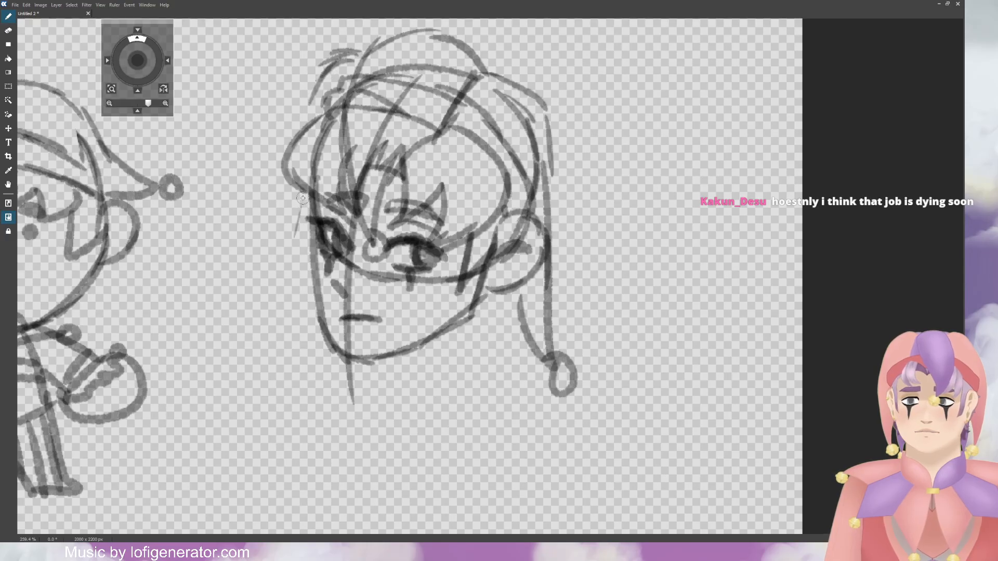
pyautogui.moveTo(302, 197)
pyautogui.mouseDown()
pyautogui.moveTo(280, 318)
pyautogui.moveTo(311, 269)
pyautogui.mouseUp()
pyautogui.moveTo(279, 325)
pyautogui.mouseDown()
pyautogui.moveTo(261, 357)
pyautogui.moveTo(283, 326)
pyautogui.mouseUp()
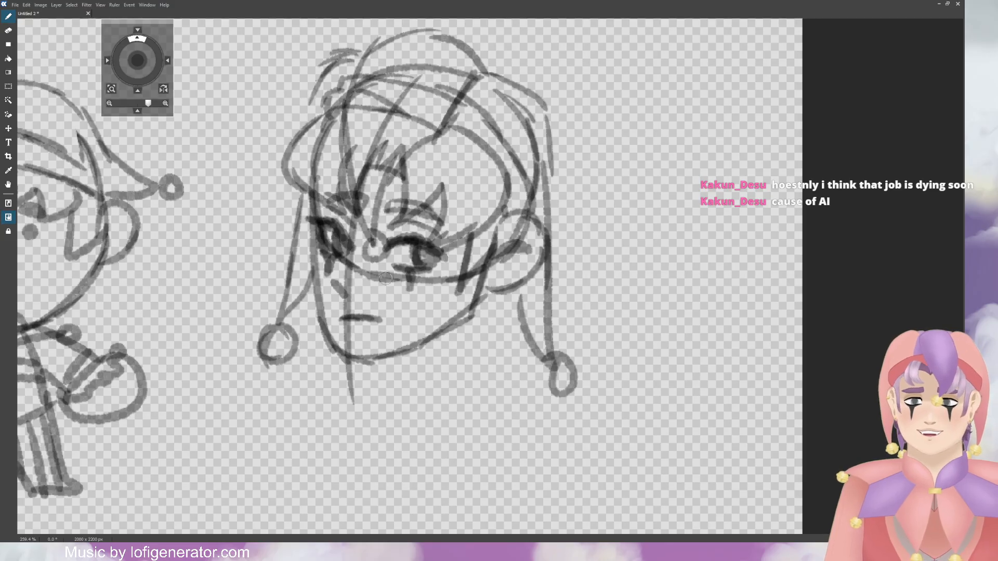
pyautogui.moveTo(310, 259)
pyautogui.mouseDown()
pyautogui.moveTo(333, 335)
pyautogui.moveTo(321, 305)
pyautogui.moveTo(353, 355)
pyautogui.moveTo(334, 334)
pyautogui.moveTo(370, 357)
pyautogui.moveTo(360, 354)
pyautogui.moveTo(415, 341)
pyautogui.moveTo(437, 330)
pyautogui.moveTo(403, 344)
pyautogui.moveTo(452, 316)
pyautogui.mouseUp()
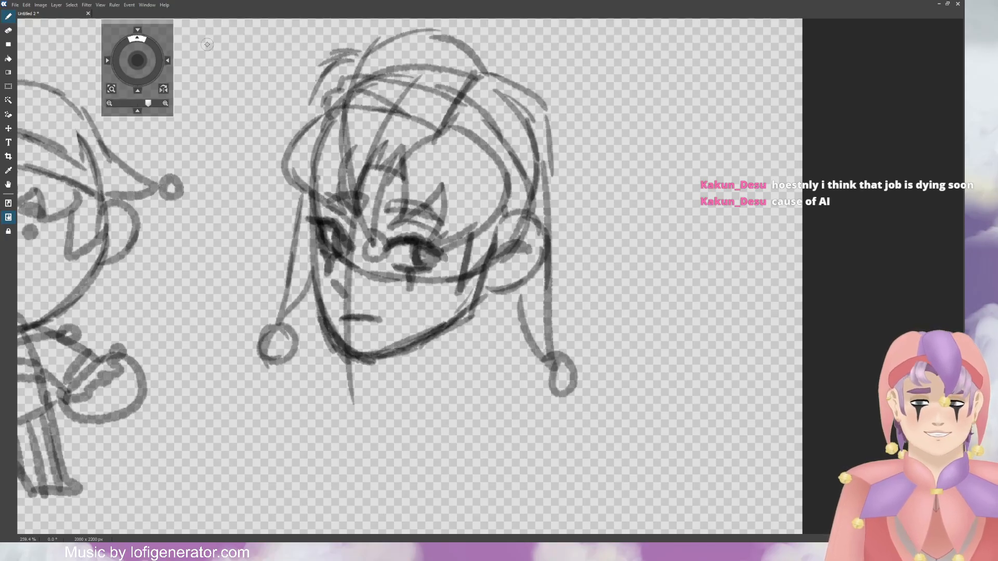
# Step: Sketch a third head in the empty area below, with a circle, a vertical centre line and a pointed jaw
pyautogui.moveTo(139, 60); pyautogui.dragTo(151, 63)
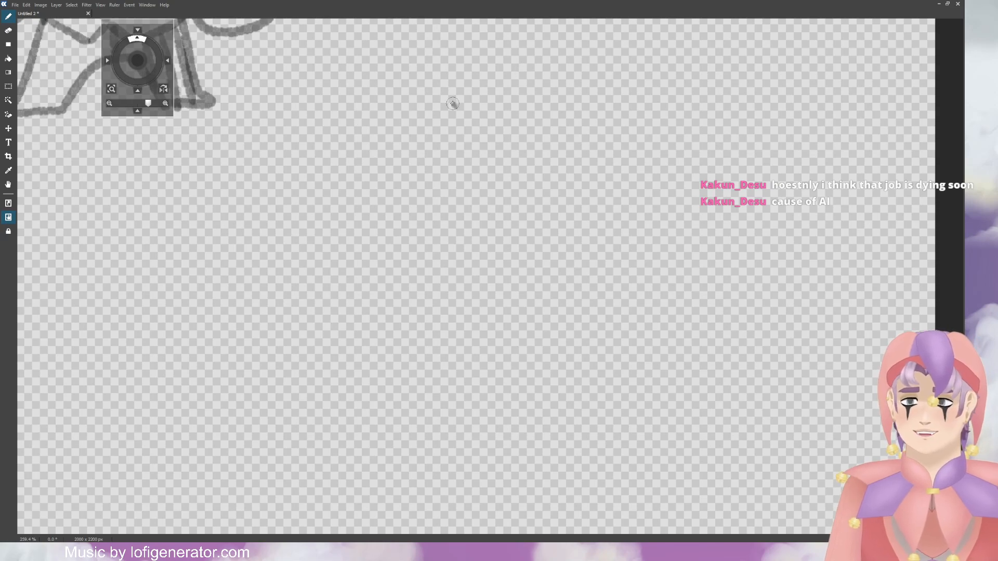
pyautogui.moveTo(456, 107)
pyautogui.mouseDown()
pyautogui.moveTo(345, 134)
pyautogui.moveTo(350, 128)
pyautogui.moveTo(324, 252)
pyautogui.mouseUp()
pyautogui.moveTo(321, 176)
pyautogui.mouseDown()
pyautogui.moveTo(343, 280)
pyautogui.moveTo(395, 304)
pyautogui.moveTo(438, 301)
pyautogui.mouseUp()
pyautogui.moveTo(440, 87)
pyautogui.mouseDown()
pyautogui.moveTo(503, 129)
pyautogui.moveTo(538, 195)
pyautogui.moveTo(533, 249)
pyautogui.moveTo(457, 307)
pyautogui.moveTo(398, 294)
pyautogui.moveTo(434, 118)
pyautogui.moveTo(420, 385)
pyautogui.mouseUp()
pyautogui.moveTo(347, 271)
pyautogui.mouseDown()
pyautogui.moveTo(367, 319)
pyautogui.moveTo(402, 353)
pyautogui.moveTo(429, 356)
pyautogui.moveTo(486, 322)
pyautogui.mouseUp()
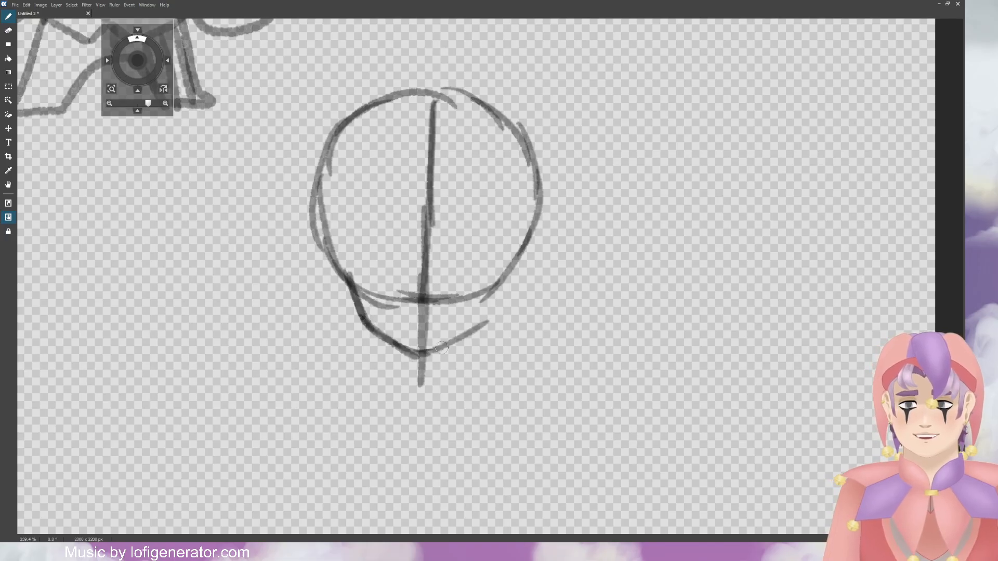
pyautogui.moveTo(431, 355)
pyautogui.mouseDown()
pyautogui.moveTo(497, 309)
pyautogui.moveTo(474, 328)
pyautogui.moveTo(505, 271)
pyautogui.mouseUp()
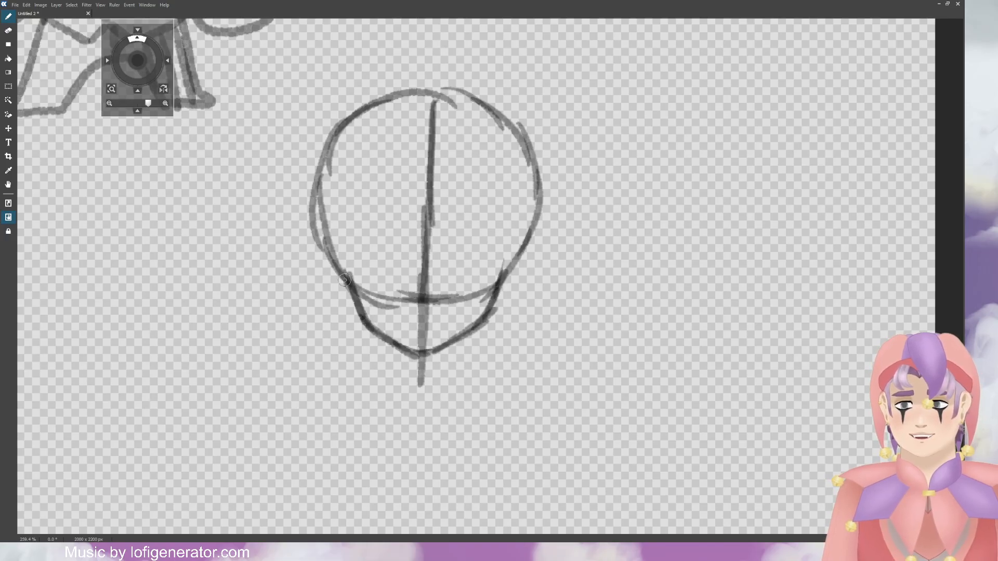
# Step: Draw two large anime eyes with lashes and dark irises on the third head, plus a small nose mark at the centre line
pyautogui.moveTo(348, 249)
pyautogui.mouseDown()
pyautogui.moveTo(375, 223)
pyautogui.moveTo(355, 237)
pyautogui.moveTo(398, 236)
pyautogui.moveTo(357, 219)
pyautogui.moveTo(343, 228)
pyautogui.moveTo(354, 238)
pyautogui.moveTo(375, 224)
pyautogui.moveTo(385, 267)
pyautogui.moveTo(395, 261)
pyautogui.moveTo(394, 270)
pyautogui.moveTo(357, 266)
pyautogui.moveTo(385, 267)
pyautogui.mouseUp()
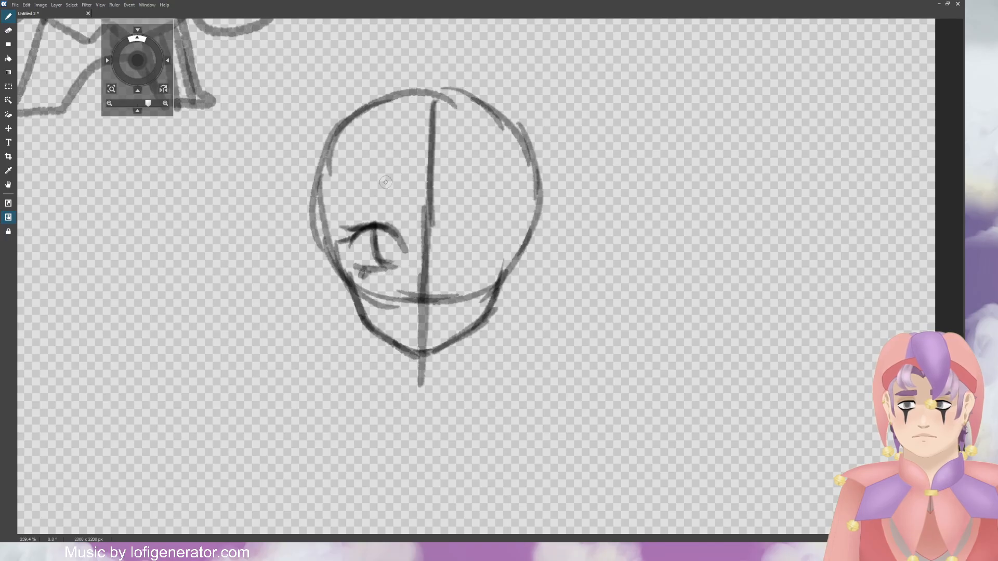
pyautogui.moveTo(392, 243)
pyautogui.mouseDown()
pyautogui.moveTo(469, 231)
pyautogui.moveTo(446, 241)
pyautogui.moveTo(476, 224)
pyautogui.mouseUp()
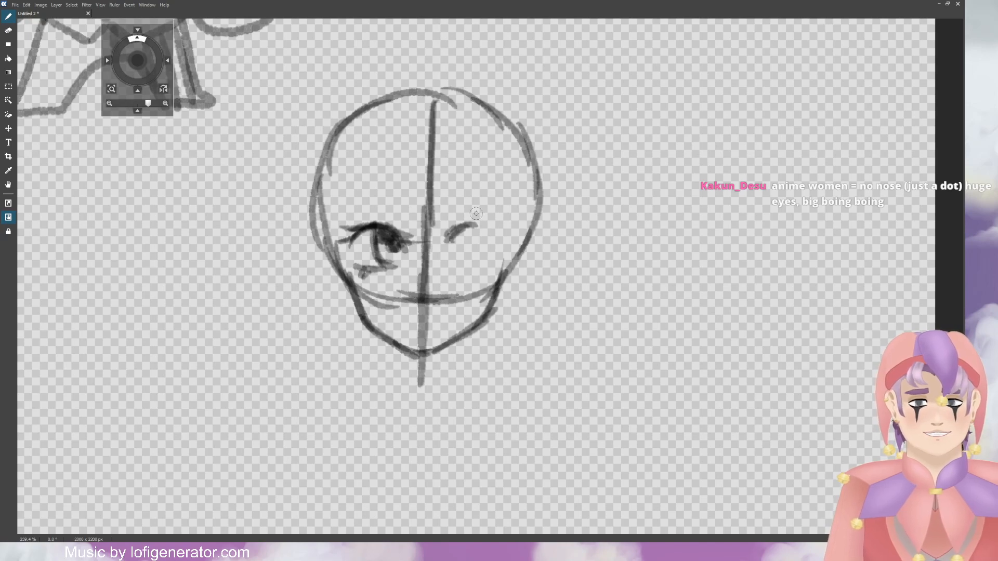
pyautogui.moveTo(448, 240)
pyautogui.mouseDown()
pyautogui.moveTo(471, 225)
pyautogui.moveTo(497, 244)
pyautogui.moveTo(473, 223)
pyautogui.moveTo(451, 237)
pyautogui.moveTo(437, 225)
pyautogui.moveTo(477, 261)
pyautogui.mouseUp()
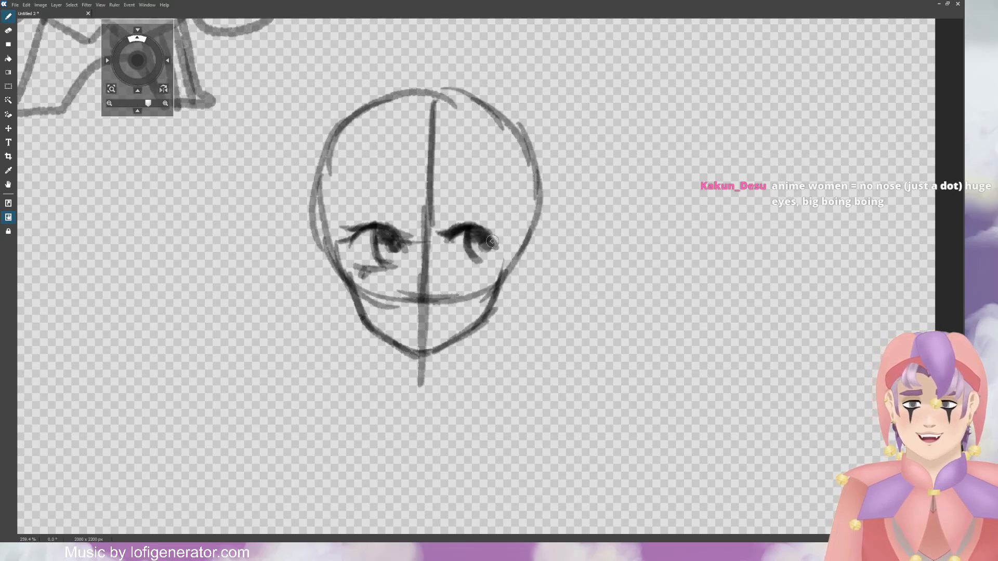
pyautogui.moveTo(457, 265)
pyautogui.mouseDown()
pyautogui.moveTo(495, 264)
pyautogui.moveTo(517, 239)
pyautogui.moveTo(494, 226)
pyautogui.mouseUp()
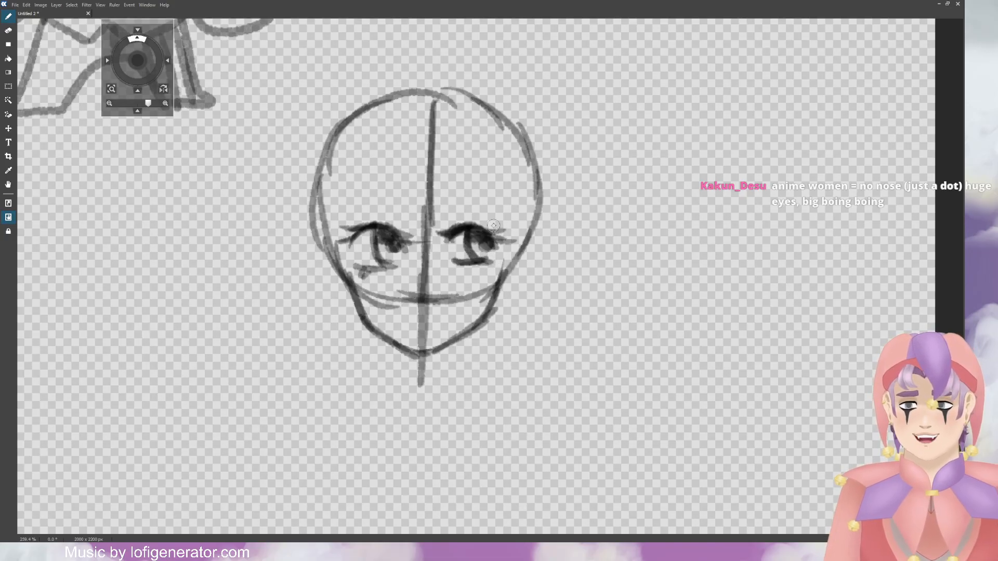
pyautogui.moveTo(415, 281); pyautogui.dragTo(419, 286)
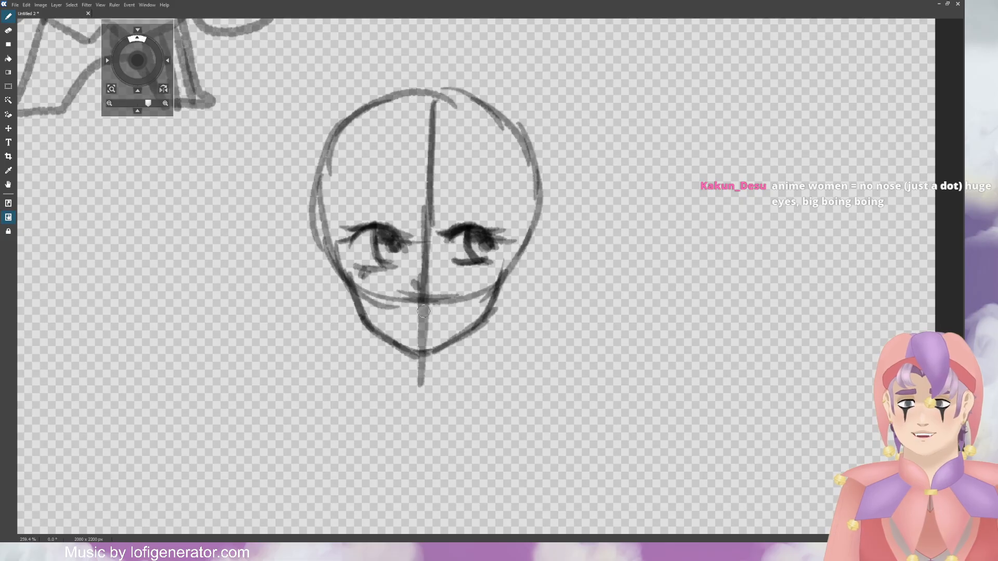
# Step: Erase the guide lines crossing the face and the outer skull outline beside the left eye
pyautogui.press('e')
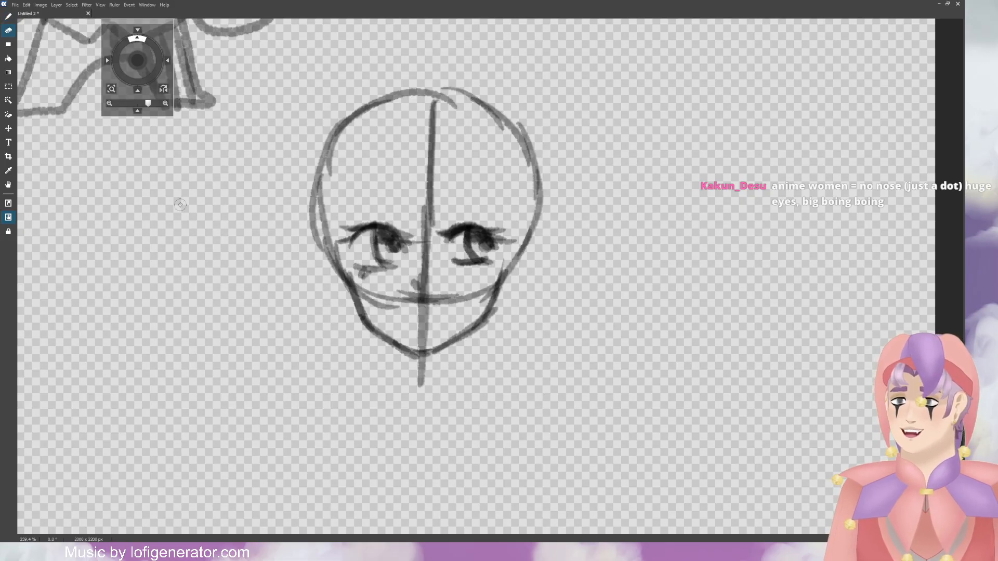
pyautogui.moveTo(380, 300)
pyautogui.mouseDown()
pyautogui.moveTo(419, 274)
pyautogui.moveTo(429, 236)
pyautogui.moveTo(420, 294)
pyautogui.moveTo(399, 289)
pyautogui.moveTo(418, 332)
pyautogui.mouseUp()
pyautogui.moveTo(437, 300); pyautogui.dragTo(482, 294)
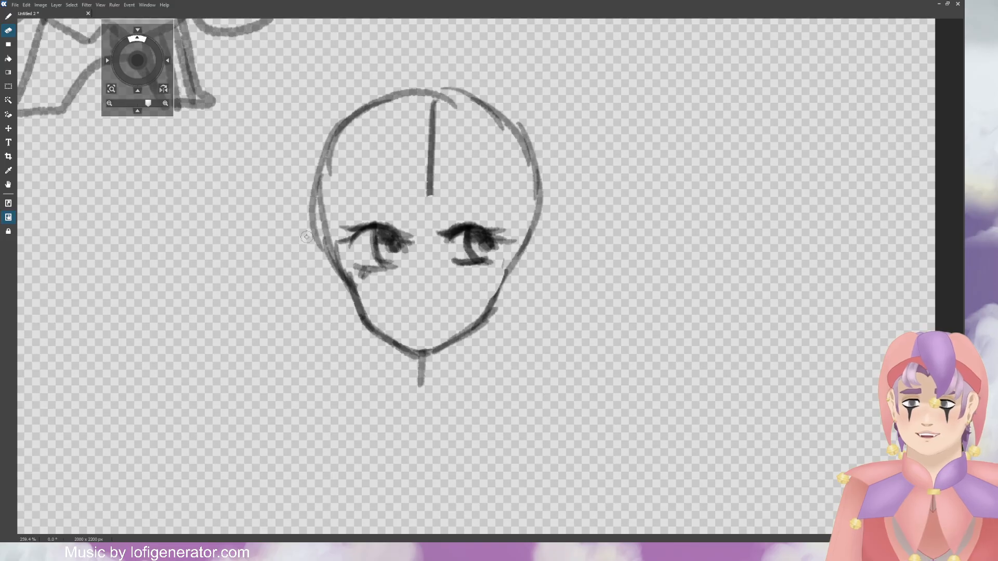
pyautogui.moveTo(306, 237)
pyautogui.mouseDown()
pyautogui.moveTo(303, 177)
pyautogui.moveTo(328, 271)
pyautogui.moveTo(324, 238)
pyautogui.moveTo(329, 250)
pyautogui.moveTo(338, 276)
pyautogui.mouseUp()
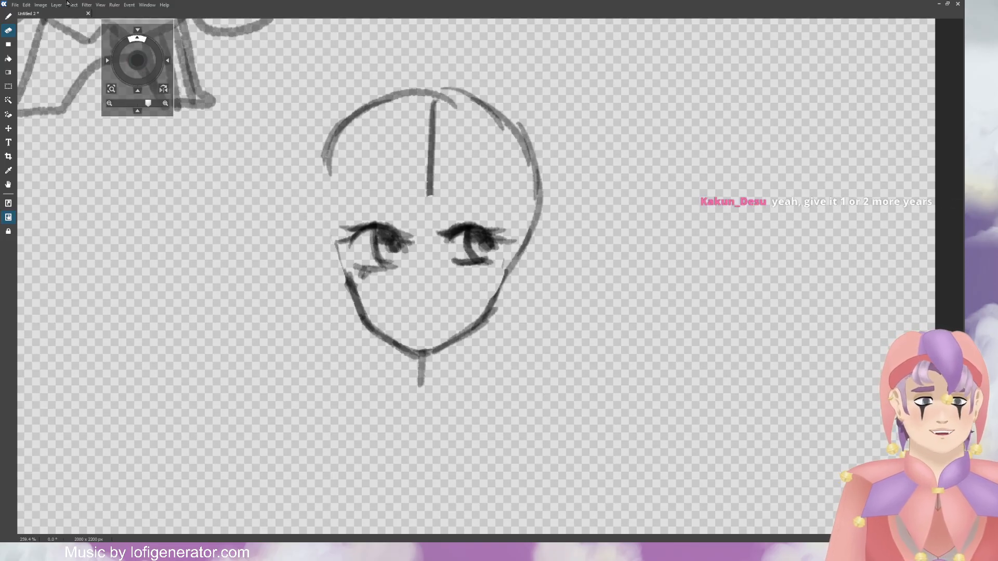
# Step: Redraw both sides of the head outline narrower, from the crown down to the jaw, and clean up the old right contour
pyautogui.press('b')
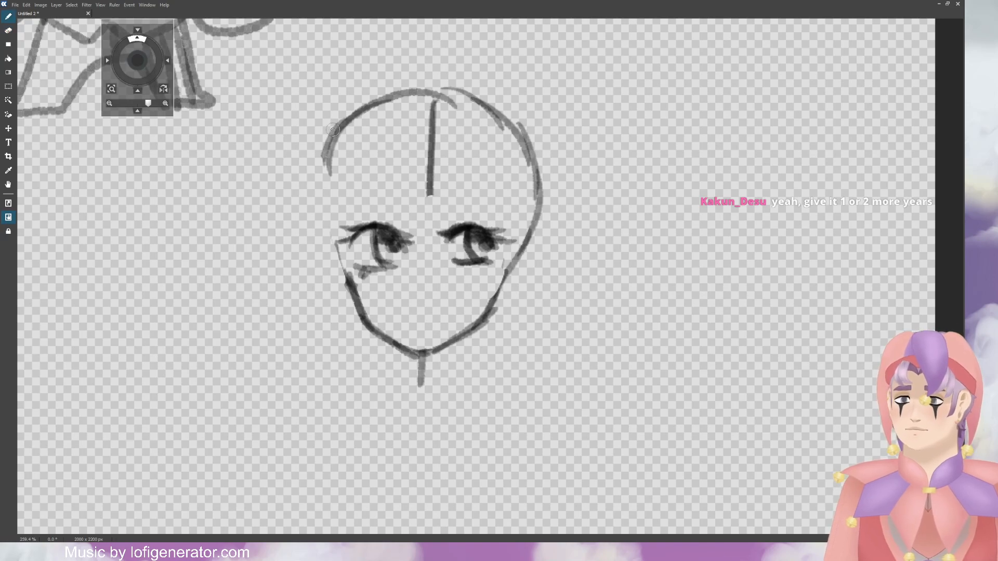
pyautogui.moveTo(371, 106)
pyautogui.mouseDown()
pyautogui.moveTo(333, 161)
pyautogui.moveTo(345, 140)
pyautogui.moveTo(335, 230)
pyautogui.moveTo(333, 154)
pyautogui.moveTo(334, 218)
pyautogui.mouseUp()
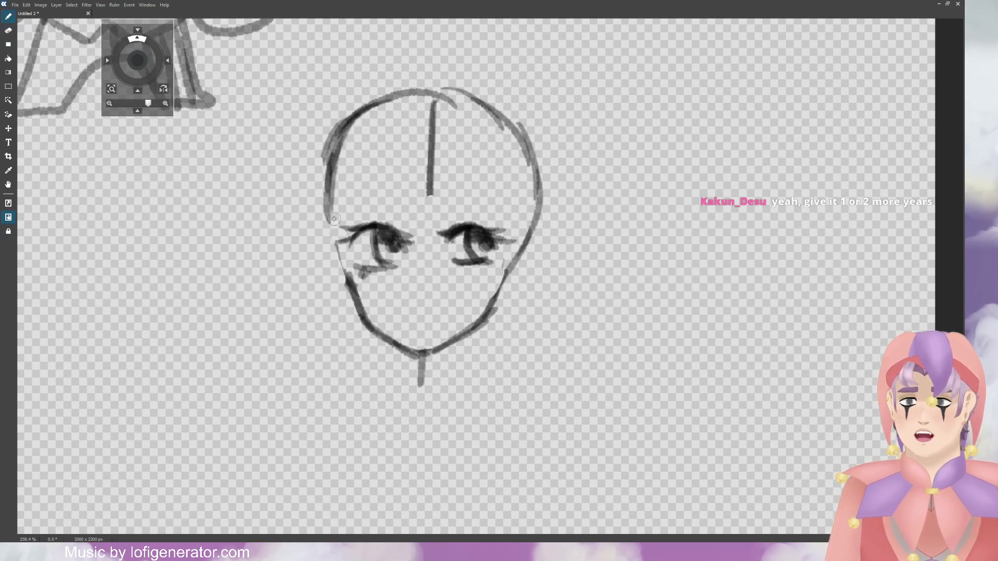
pyautogui.moveTo(330, 141)
pyautogui.mouseDown()
pyautogui.moveTo(325, 235)
pyautogui.moveTo(335, 260)
pyautogui.mouseUp()
pyautogui.moveTo(323, 214); pyautogui.dragTo(350, 283)
pyautogui.moveTo(330, 196); pyautogui.dragTo(340, 262)
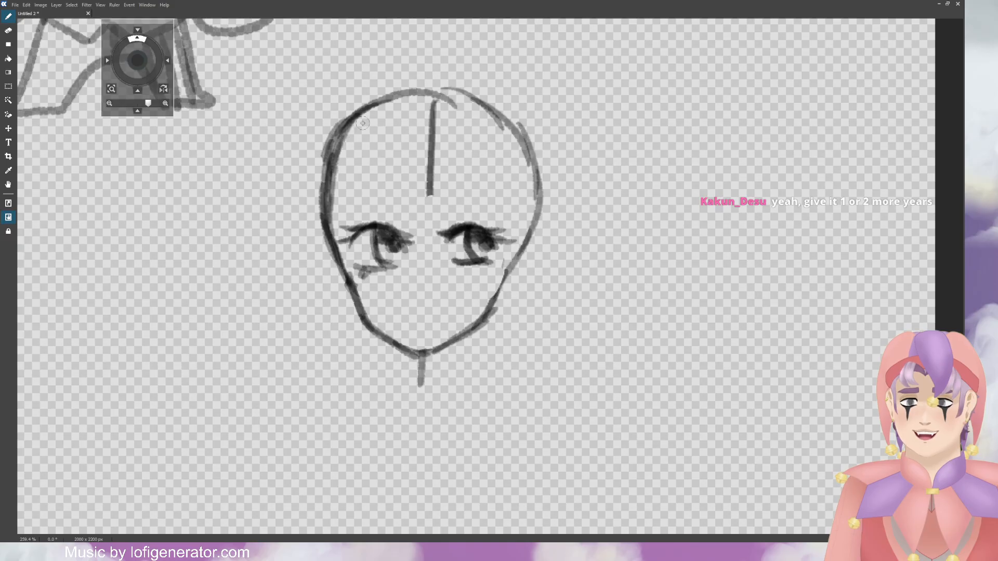
pyautogui.moveTo(496, 302)
pyautogui.mouseDown()
pyautogui.moveTo(528, 178)
pyautogui.moveTo(522, 191)
pyautogui.moveTo(510, 135)
pyautogui.moveTo(522, 161)
pyautogui.moveTo(478, 112)
pyautogui.moveTo(529, 155)
pyautogui.moveTo(531, 147)
pyautogui.moveTo(536, 174)
pyautogui.moveTo(540, 166)
pyautogui.moveTo(546, 191)
pyautogui.moveTo(521, 261)
pyautogui.mouseUp()
pyautogui.click(8, 31)
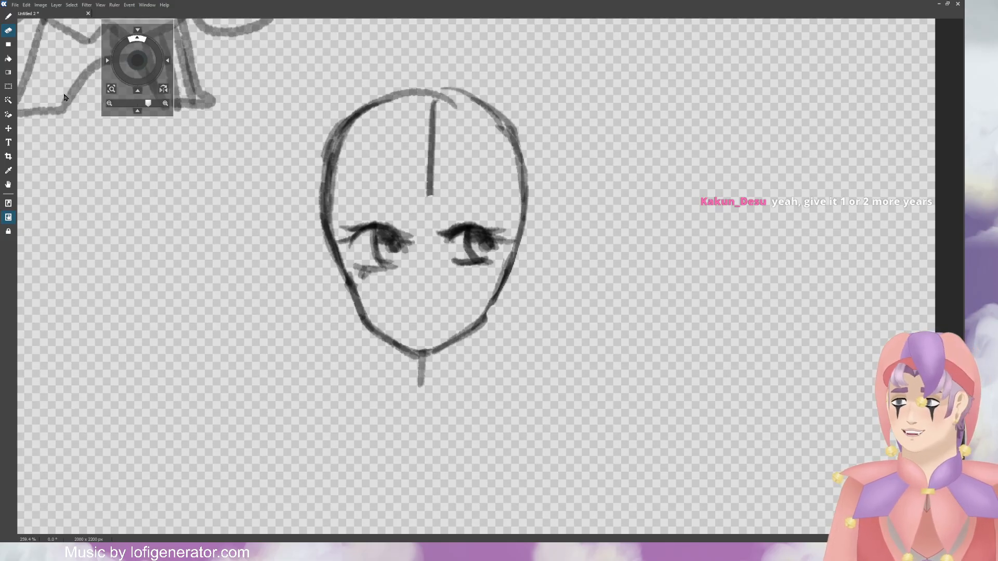
# Step: Draw a nose dot, a small closed mouth and two thick arched eyebrows, removing the angular left brow strokes
pyautogui.press('b')
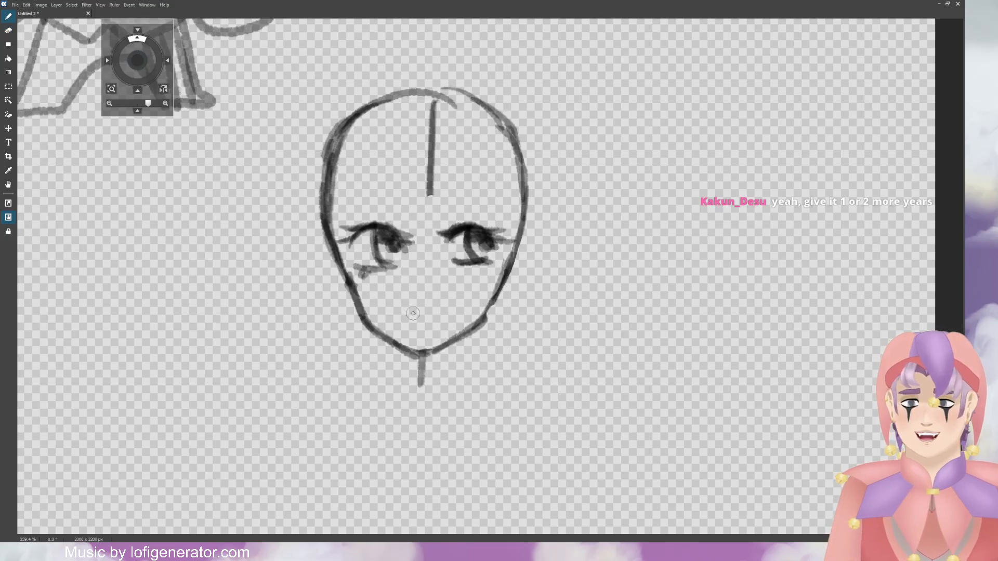
pyautogui.moveTo(427, 314); pyautogui.dragTo(410, 314)
pyautogui.moveTo(346, 208)
pyautogui.mouseDown()
pyautogui.moveTo(398, 209)
pyautogui.moveTo(409, 200)
pyautogui.moveTo(371, 193)
pyautogui.moveTo(403, 193)
pyautogui.mouseUp()
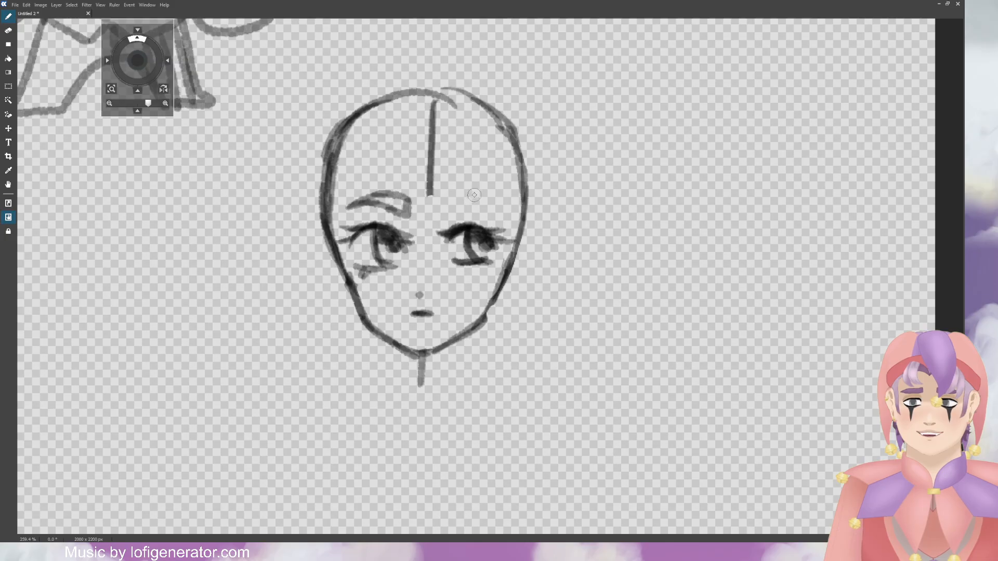
pyautogui.hotkey('ctrl', 'z')
pyautogui.hotkey('ctrl', 'z')
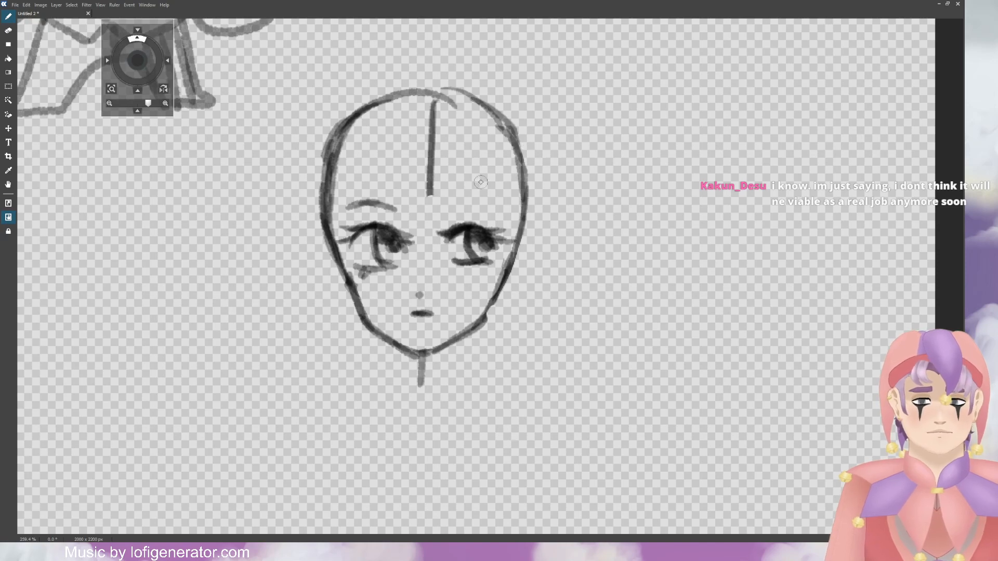
pyautogui.moveTo(446, 212)
pyautogui.mouseDown()
pyautogui.moveTo(466, 201)
pyautogui.moveTo(499, 211)
pyautogui.moveTo(464, 204)
pyautogui.mouseUp()
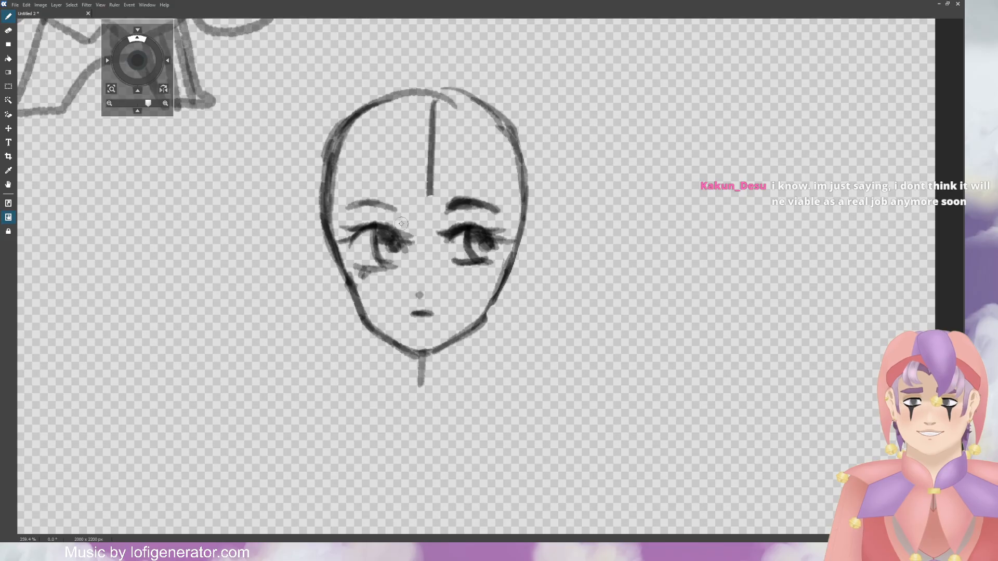
pyautogui.moveTo(380, 202); pyautogui.dragTo(402, 208)
# Step: Darken the right jaw line and draw an ear with inner detail on each side of the head
pyautogui.moveTo(483, 327); pyautogui.dragTo(515, 260)
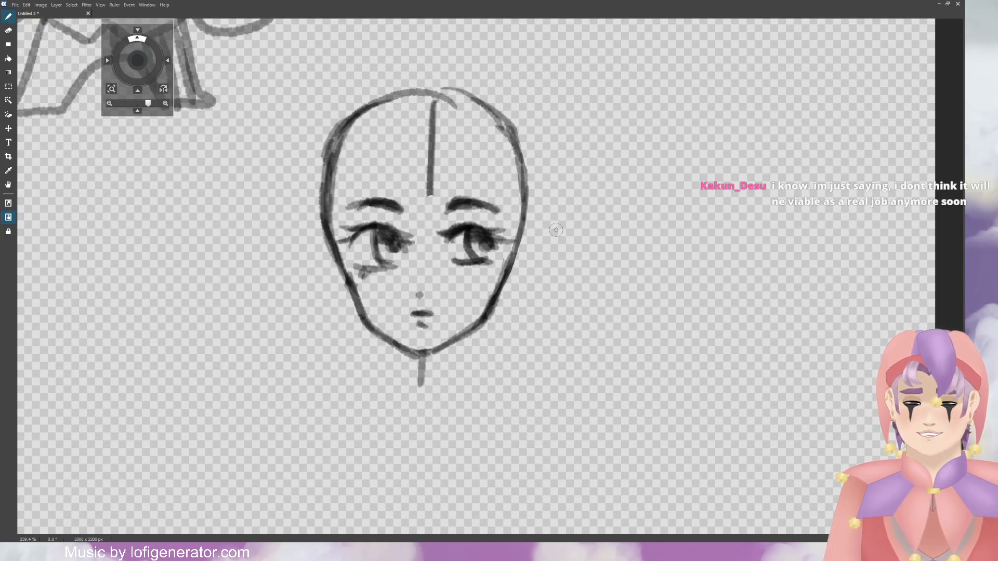
pyautogui.moveTo(522, 232)
pyautogui.mouseDown()
pyautogui.moveTo(534, 220)
pyautogui.moveTo(544, 248)
pyautogui.moveTo(501, 285)
pyautogui.moveTo(532, 242)
pyautogui.moveTo(514, 257)
pyautogui.mouseUp()
pyautogui.moveTo(326, 234)
pyautogui.mouseDown()
pyautogui.moveTo(306, 229)
pyautogui.moveTo(316, 270)
pyautogui.moveTo(356, 293)
pyautogui.moveTo(332, 254)
pyautogui.mouseUp()
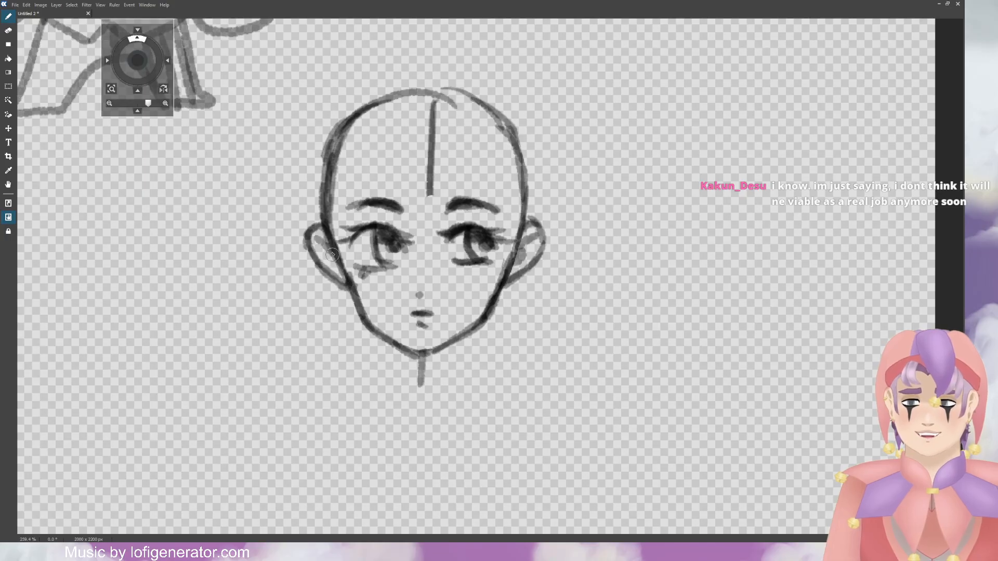
# Step: Draw the neck below the jaw, rounded shoulders on both sides and short collarbone strokes between them
pyautogui.moveTo(467, 327); pyautogui.dragTo(464, 350)
pyautogui.moveTo(387, 344); pyautogui.dragTo(387, 354)
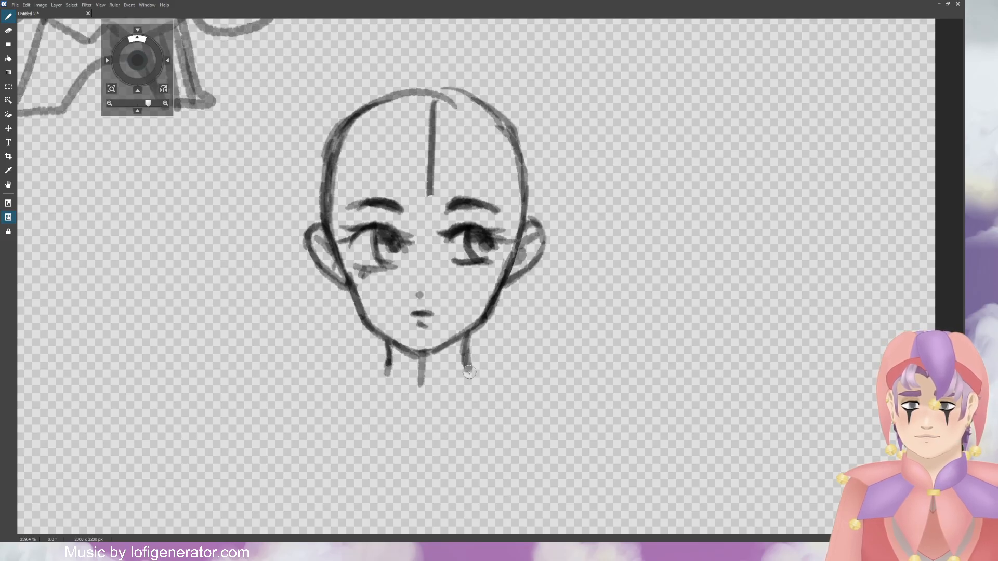
pyautogui.moveTo(389, 357); pyautogui.dragTo(276, 397)
pyautogui.moveTo(283, 388); pyautogui.dragTo(274, 418)
pyautogui.moveTo(315, 373); pyautogui.dragTo(411, 403)
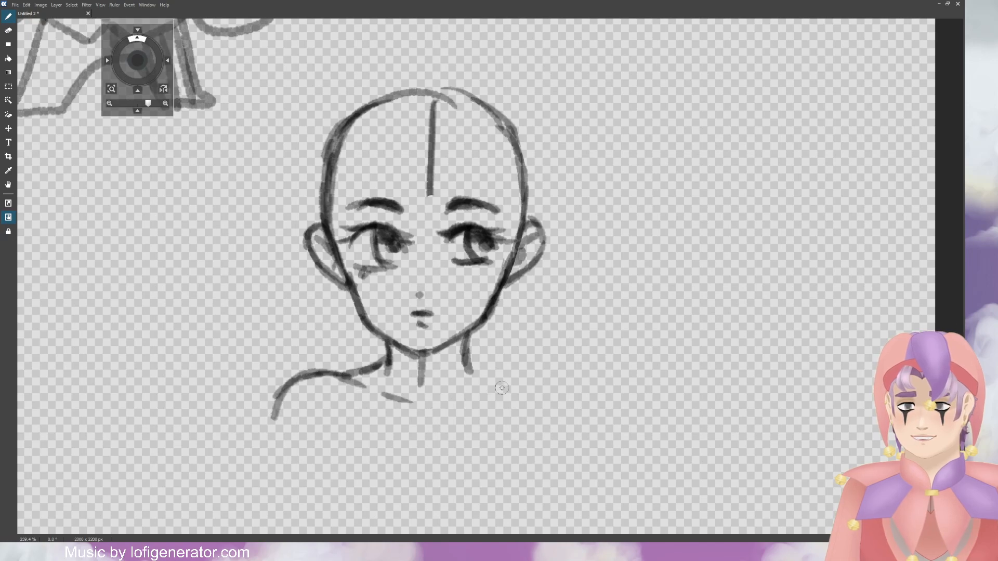
pyautogui.moveTo(464, 354)
pyautogui.mouseDown()
pyautogui.moveTo(547, 387)
pyautogui.moveTo(567, 410)
pyautogui.mouseUp()
pyautogui.moveTo(544, 382); pyautogui.dragTo(568, 406)
pyautogui.moveTo(560, 398); pyautogui.dragTo(569, 418)
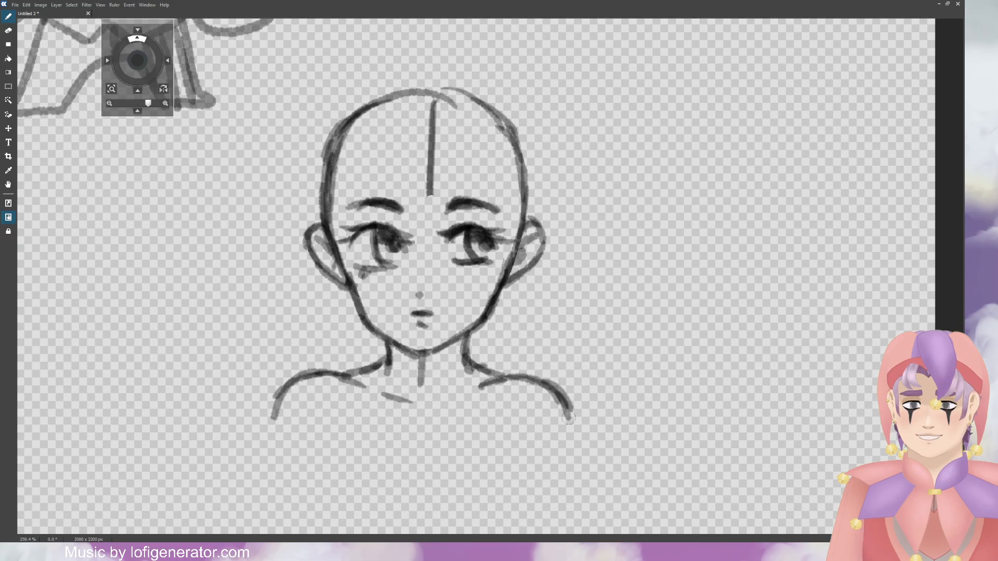
pyautogui.moveTo(440, 406); pyautogui.dragTo(473, 401)
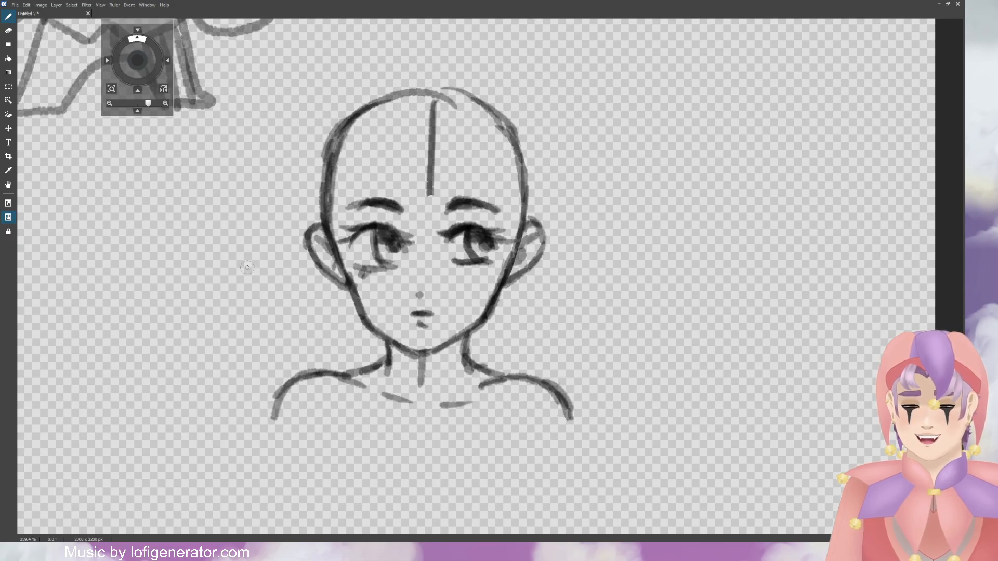
# Step: Erase the centre line below the chin and add a short tendon stroke on the neck
pyautogui.press('e')
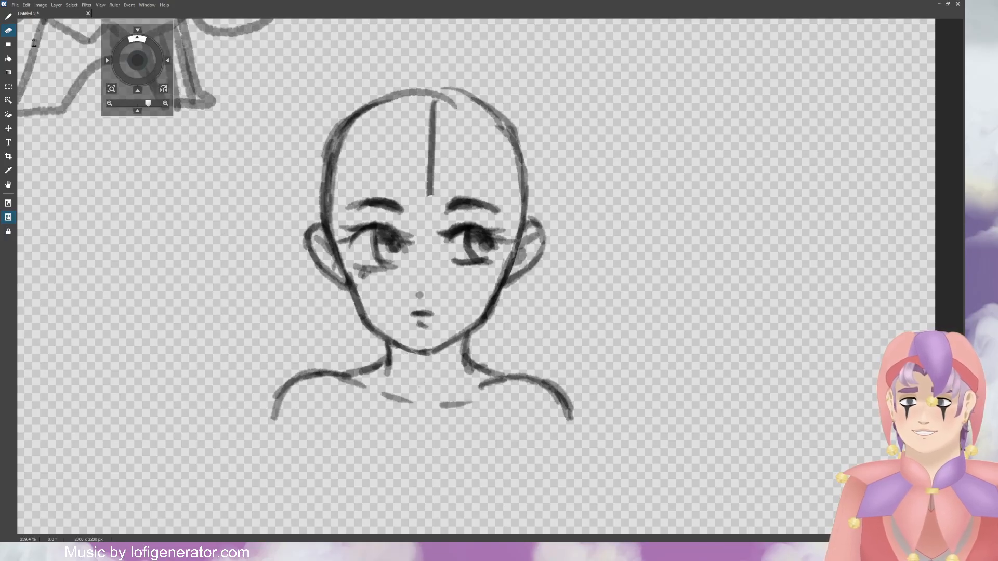
pyautogui.press('b')
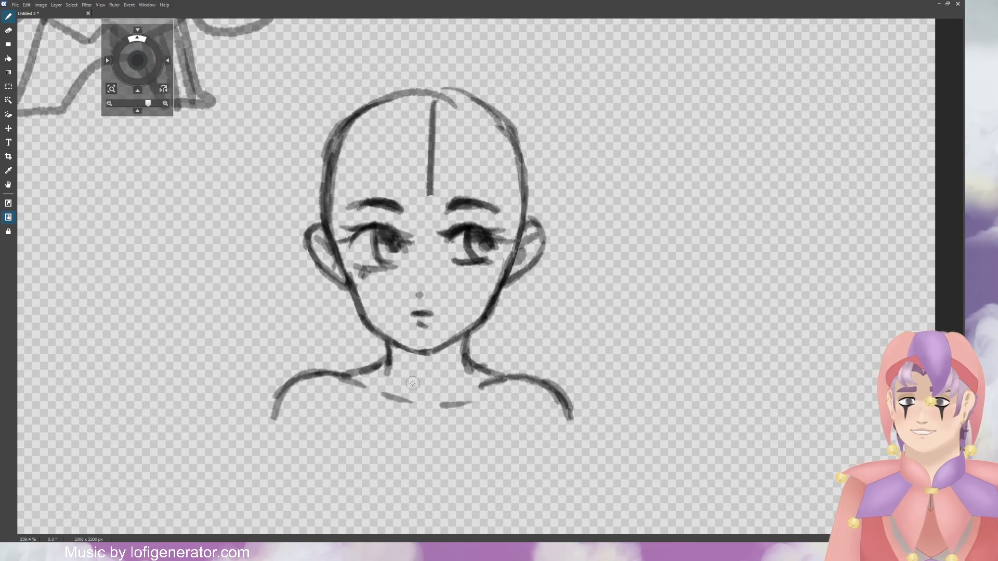
pyautogui.moveTo(404, 362); pyautogui.dragTo(408, 381)
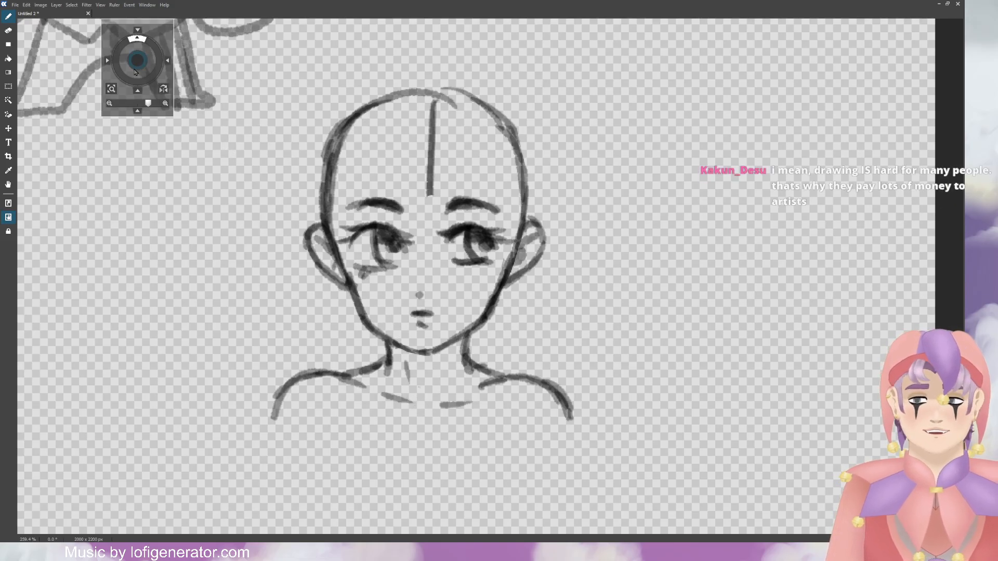
# Step: Extend both shoulder curves downward and draw the rounded chest outline with a short stroke at its lower middle
pyautogui.moveTo(137, 59); pyautogui.dragTo(130, 55)
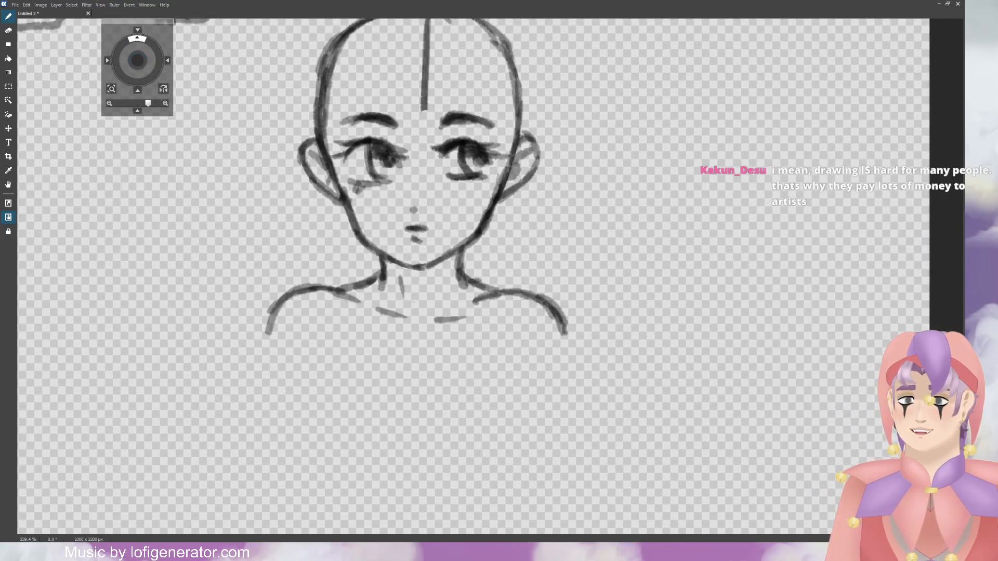
pyautogui.moveTo(275, 315); pyautogui.dragTo(274, 340)
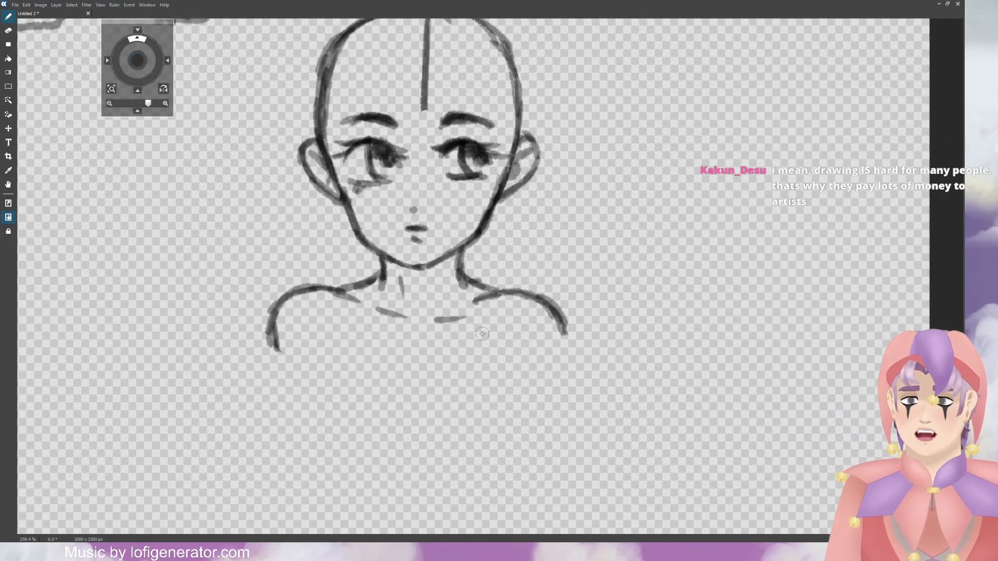
pyautogui.moveTo(567, 327); pyautogui.dragTo(561, 352)
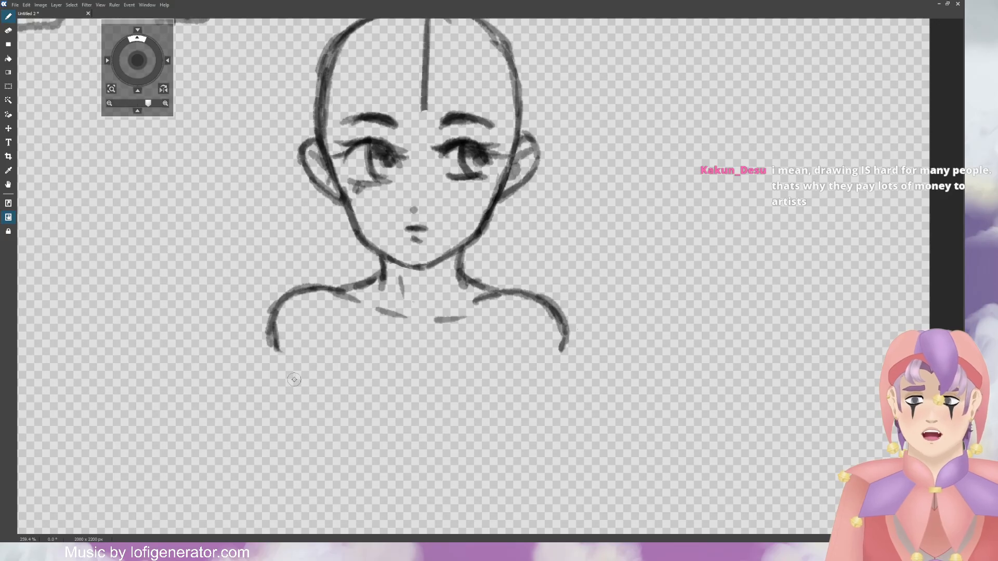
pyautogui.moveTo(296, 343)
pyautogui.mouseDown()
pyautogui.moveTo(286, 402)
pyautogui.moveTo(317, 451)
pyautogui.moveTo(332, 455)
pyautogui.mouseUp()
pyautogui.moveTo(431, 452); pyautogui.dragTo(407, 453)
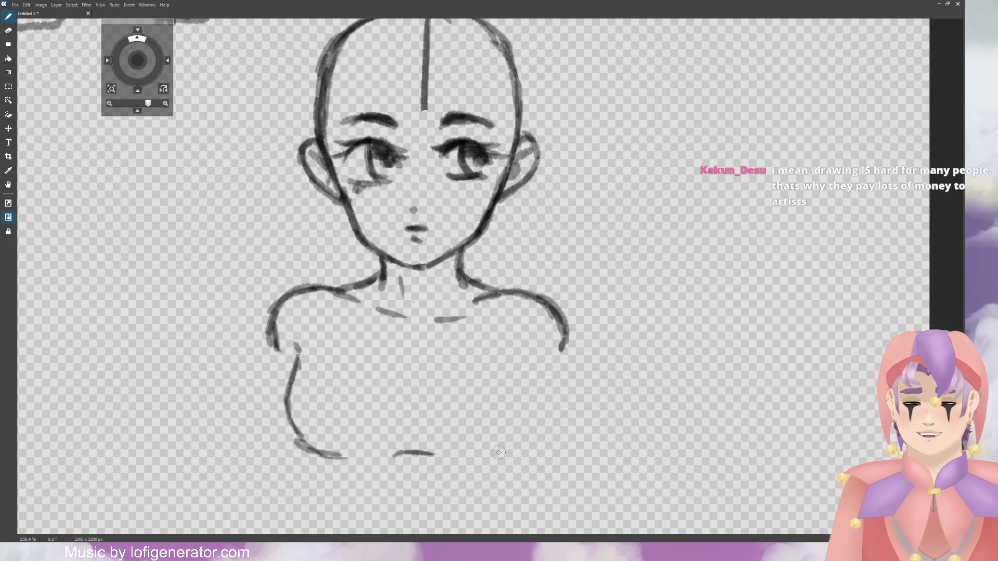
pyautogui.moveTo(471, 450)
pyautogui.mouseDown()
pyautogui.moveTo(522, 438)
pyautogui.moveTo(533, 418)
pyautogui.moveTo(529, 358)
pyautogui.mouseUp()
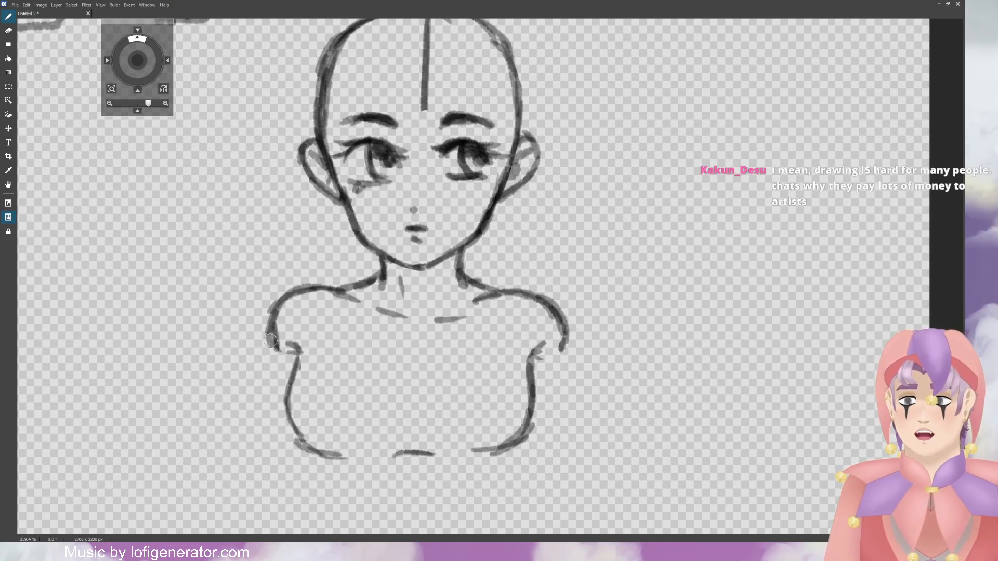
# Step: Draw the outer line of each upper arm and add crease strokes at both armpits
pyautogui.moveTo(270, 340); pyautogui.dragTo(244, 459)
pyautogui.moveTo(561, 359); pyautogui.dragTo(595, 460)
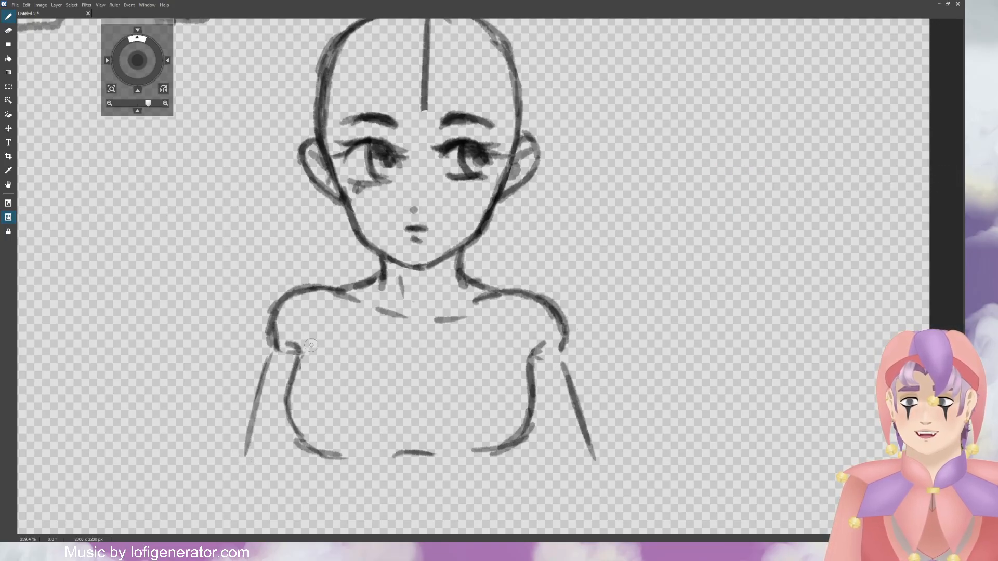
pyautogui.moveTo(305, 353); pyautogui.dragTo(290, 383)
pyautogui.moveTo(315, 336); pyautogui.dragTo(299, 374)
pyautogui.moveTo(518, 341); pyautogui.dragTo(529, 371)
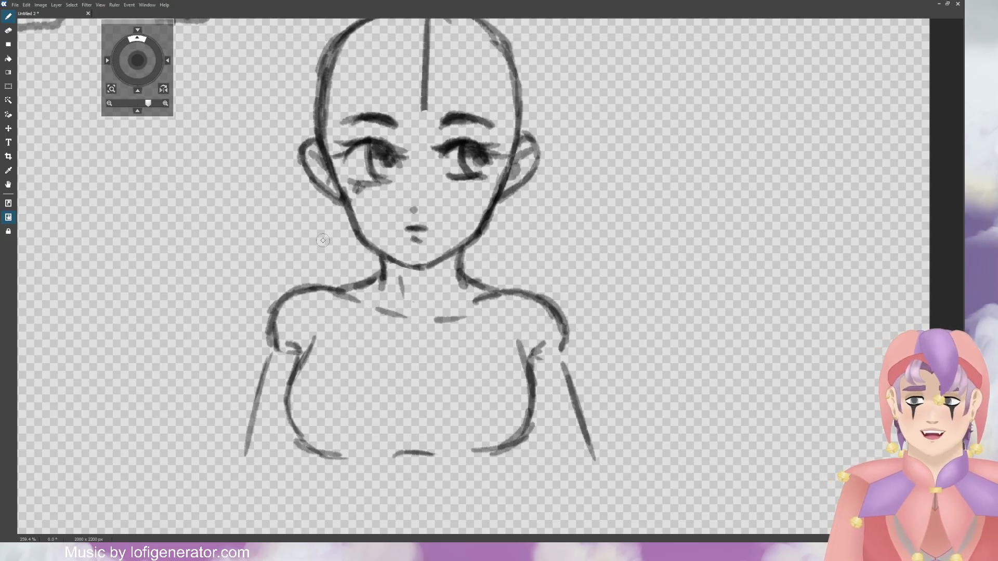
# Step: Draw pointed bangs with centre strands meeting between the brows, side strands framing both eyes and a short hairline above the left ear
pyautogui.moveTo(137, 60); pyautogui.dragTo(133, 138)
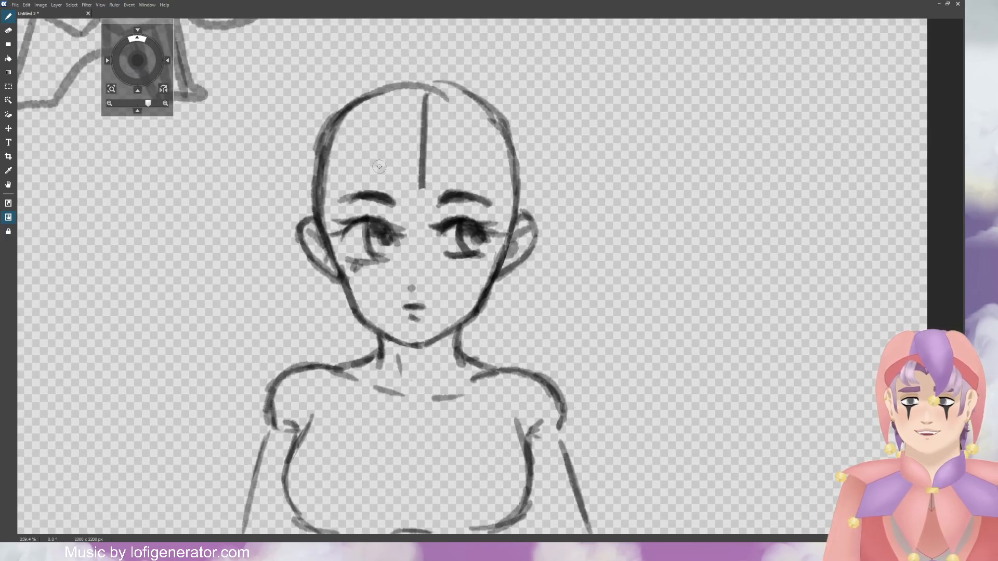
pyautogui.moveTo(373, 155)
pyautogui.mouseDown()
pyautogui.moveTo(382, 196)
pyautogui.moveTo(424, 237)
pyautogui.mouseUp()
pyautogui.moveTo(399, 179)
pyautogui.mouseDown()
pyautogui.moveTo(430, 247)
pyautogui.moveTo(433, 163)
pyautogui.mouseUp()
pyautogui.moveTo(421, 254); pyautogui.dragTo(460, 158)
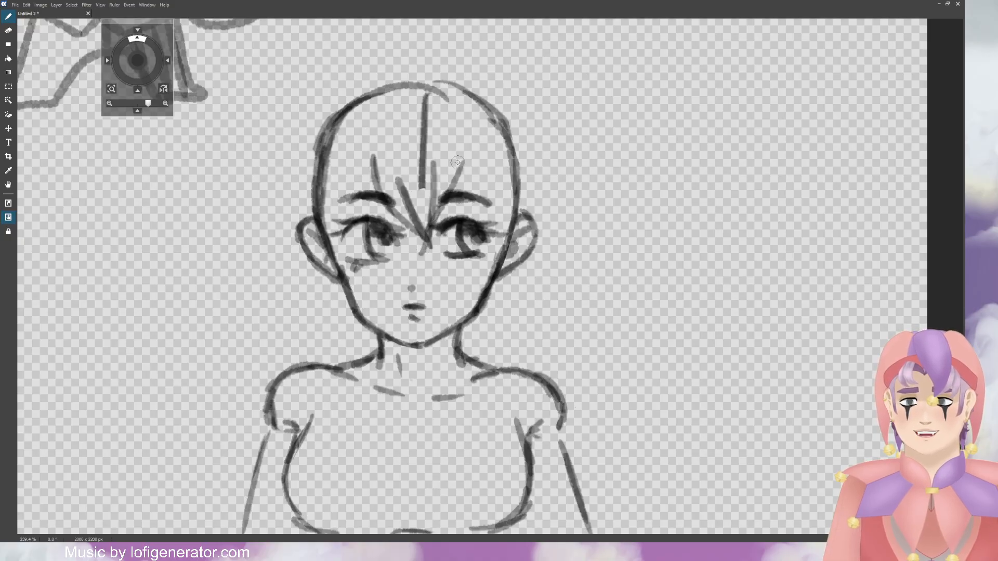
pyautogui.moveTo(442, 209)
pyautogui.mouseDown()
pyautogui.moveTo(460, 173)
pyautogui.moveTo(499, 238)
pyautogui.moveTo(525, 211)
pyautogui.moveTo(503, 241)
pyautogui.mouseUp()
pyautogui.moveTo(372, 167)
pyautogui.mouseDown()
pyautogui.moveTo(332, 238)
pyautogui.moveTo(333, 226)
pyautogui.mouseUp()
pyautogui.moveTo(310, 180); pyautogui.dragTo(308, 242)
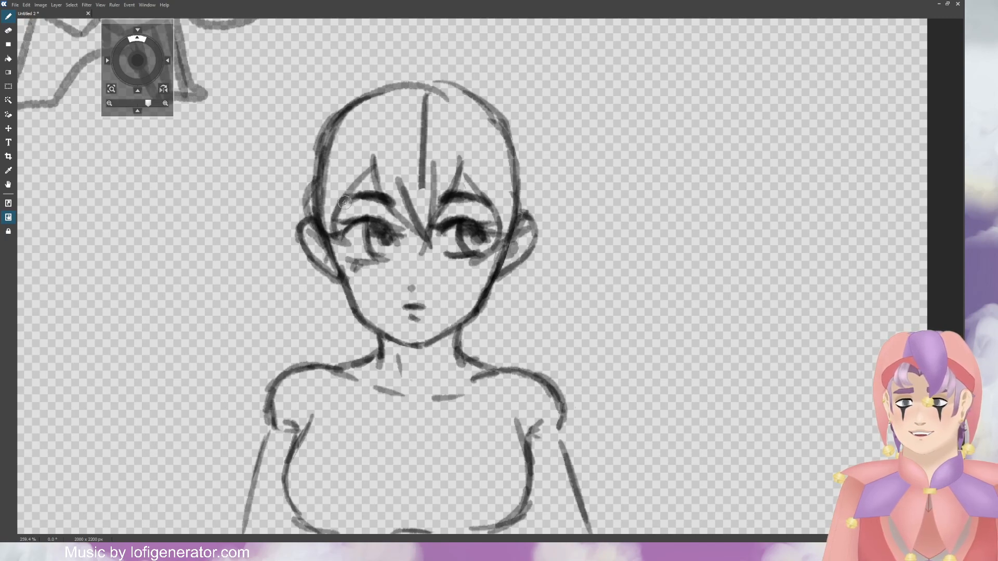
# Step: Add short strands to the bangs over both temples and thin vertical strands across the crown
pyautogui.moveTo(349, 179)
pyautogui.mouseDown()
pyautogui.moveTo(334, 216)
pyautogui.moveTo(335, 205)
pyautogui.mouseUp()
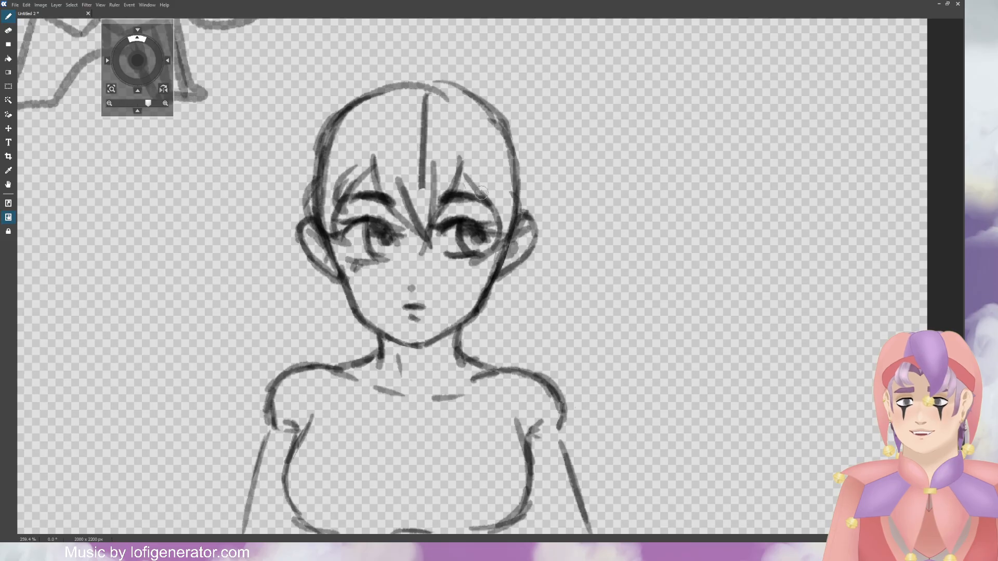
pyautogui.moveTo(481, 193); pyautogui.dragTo(493, 228)
pyautogui.moveTo(477, 167); pyautogui.dragTo(500, 217)
pyautogui.moveTo(496, 187); pyautogui.dragTo(463, 168)
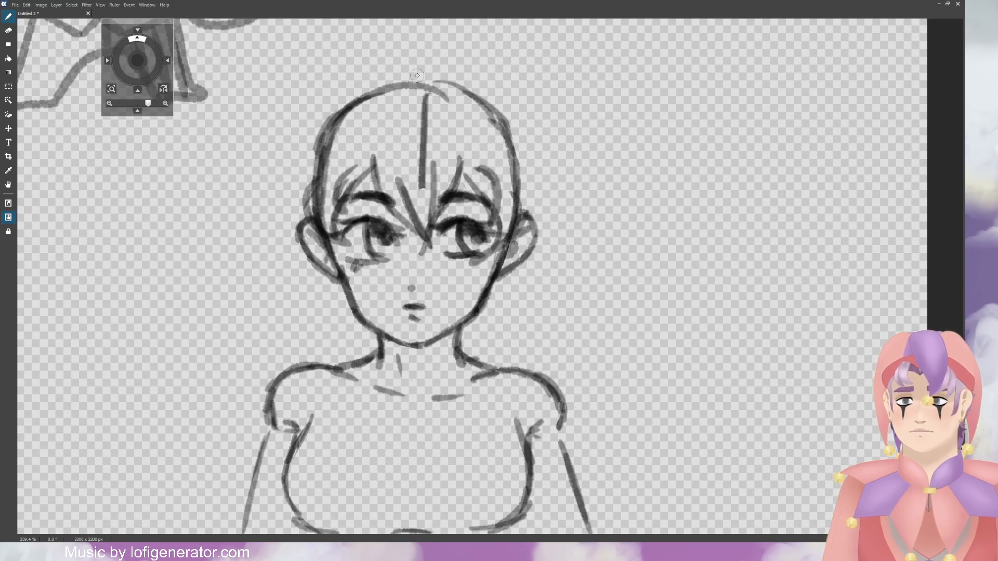
pyautogui.moveTo(403, 99)
pyautogui.mouseDown()
pyautogui.moveTo(406, 148)
pyautogui.moveTo(432, 163)
pyautogui.mouseUp()
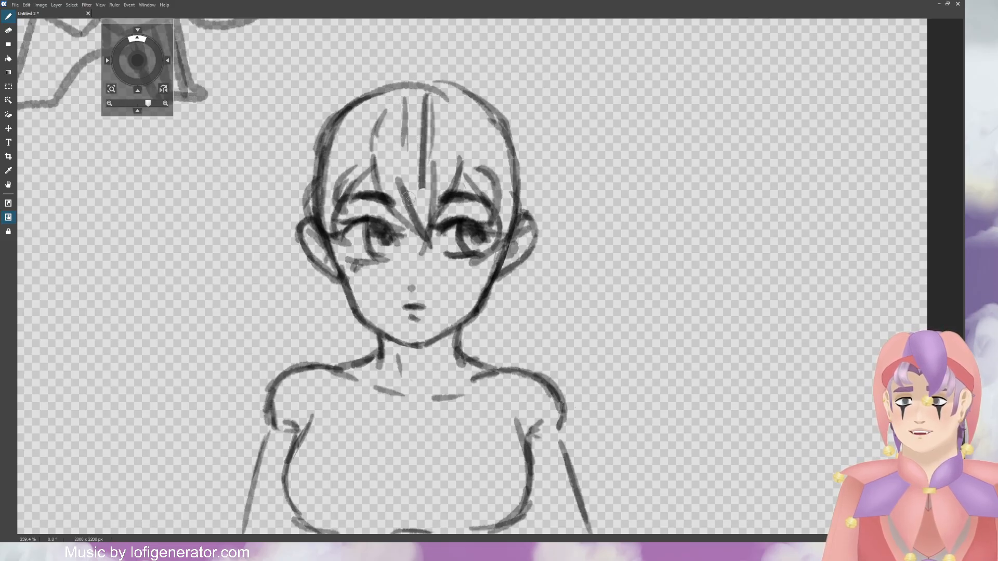
# Step: Erase the centre guideline on the forehead and the inner skull lines beside both temples
pyautogui.press('e')
pyautogui.press('b')
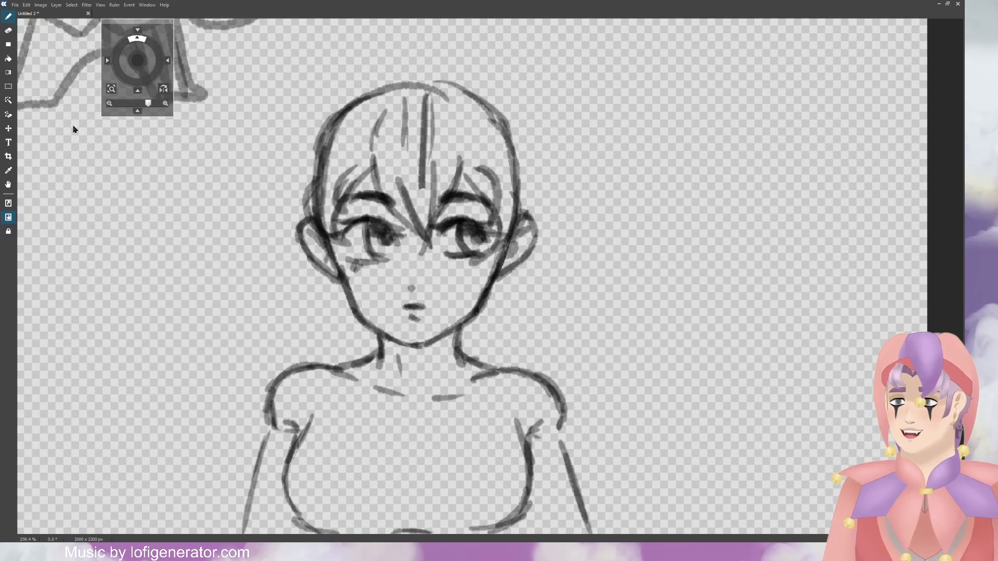
pyautogui.press('e')
pyautogui.moveTo(421, 188); pyautogui.dragTo(428, 108)
pyautogui.moveTo(331, 188); pyautogui.dragTo(329, 179)
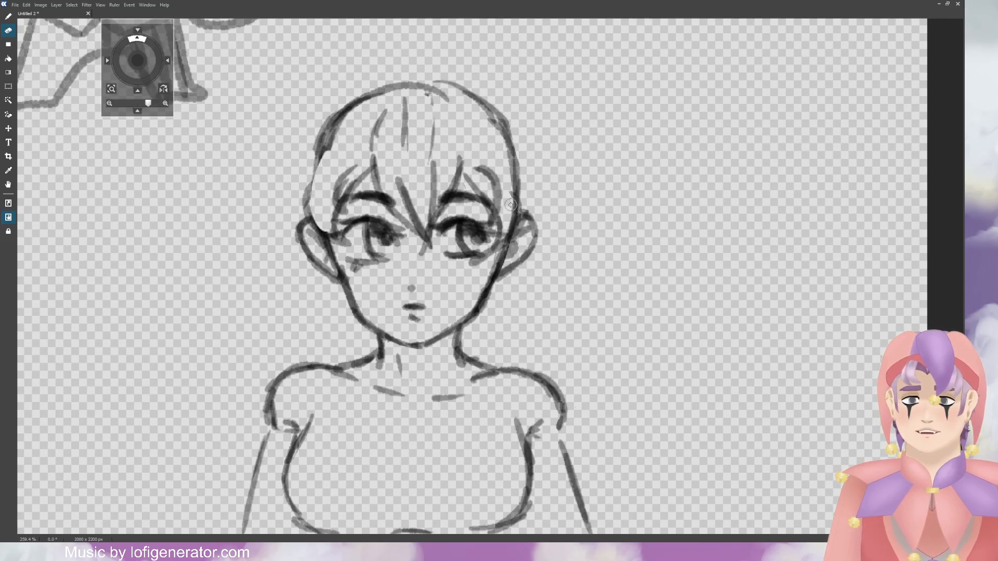
pyautogui.moveTo(511, 205)
pyautogui.mouseDown()
pyautogui.moveTo(505, 228)
pyautogui.moveTo(508, 177)
pyautogui.mouseUp()
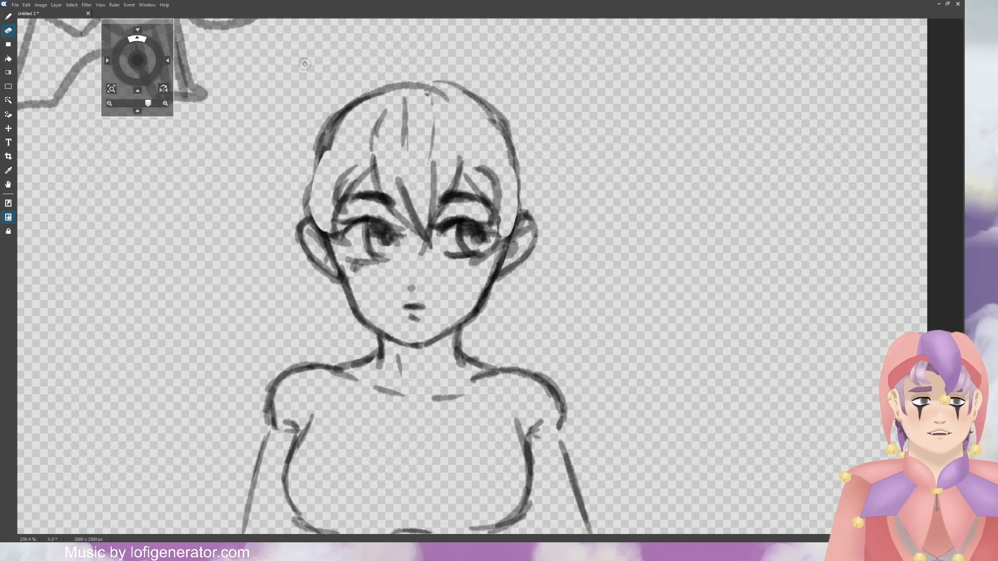
# Step: Draw the outer outline of a short bob with a notched parting, flicked side tips and pointed ends beside the jaw
pyautogui.click(8, 16)
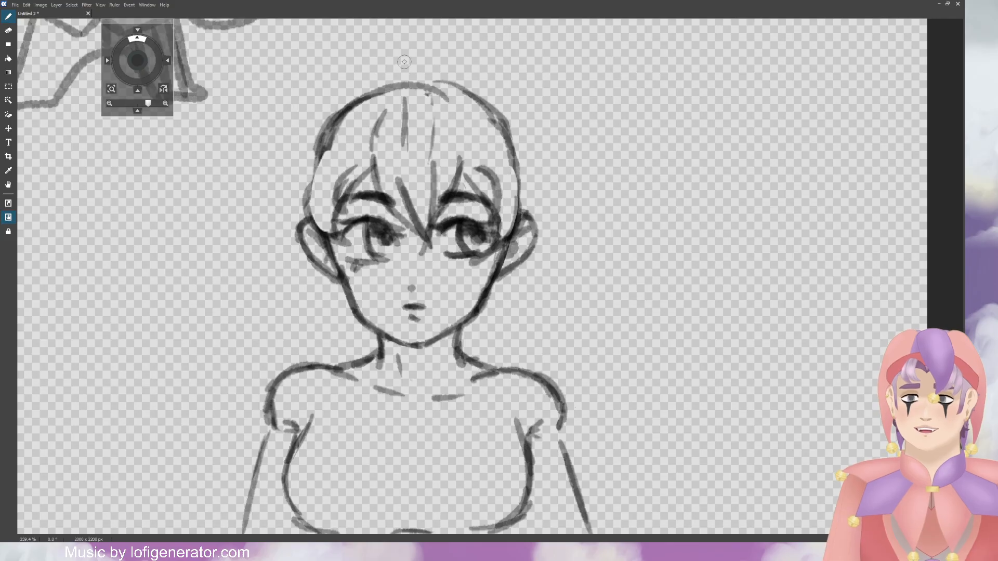
pyautogui.moveTo(401, 73)
pyautogui.mouseDown()
pyautogui.moveTo(318, 111)
pyautogui.moveTo(283, 152)
pyautogui.moveTo(304, 157)
pyautogui.moveTo(275, 242)
pyautogui.moveTo(337, 315)
pyautogui.moveTo(342, 300)
pyautogui.moveTo(379, 331)
pyautogui.mouseUp()
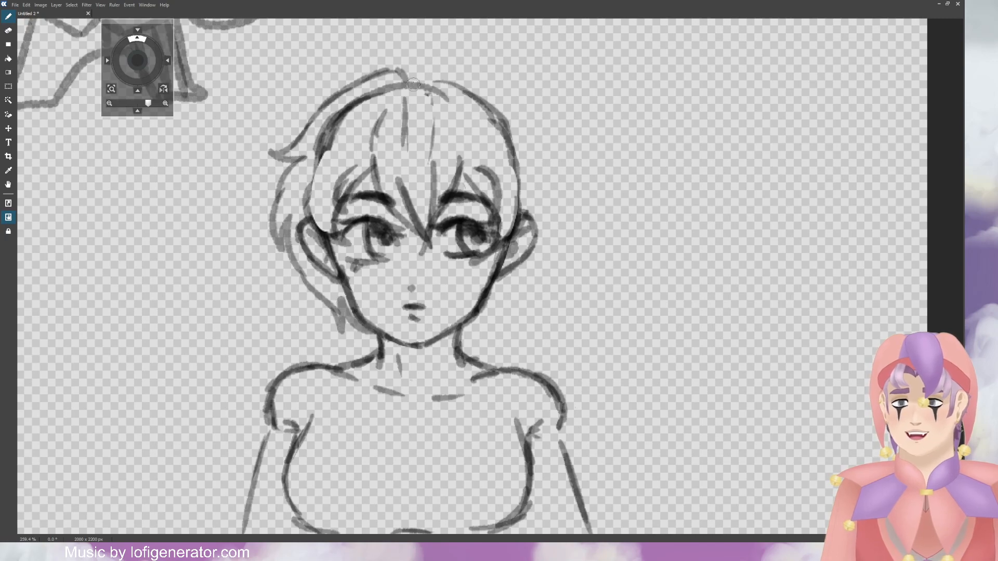
pyautogui.moveTo(413, 84)
pyautogui.mouseDown()
pyautogui.moveTo(473, 81)
pyautogui.moveTo(516, 141)
pyautogui.moveTo(543, 195)
pyautogui.moveTo(528, 191)
pyautogui.moveTo(534, 217)
pyautogui.mouseUp()
pyautogui.moveTo(519, 285)
pyautogui.mouseDown()
pyautogui.moveTo(503, 334)
pyautogui.moveTo(501, 290)
pyautogui.moveTo(460, 332)
pyautogui.mouseUp()
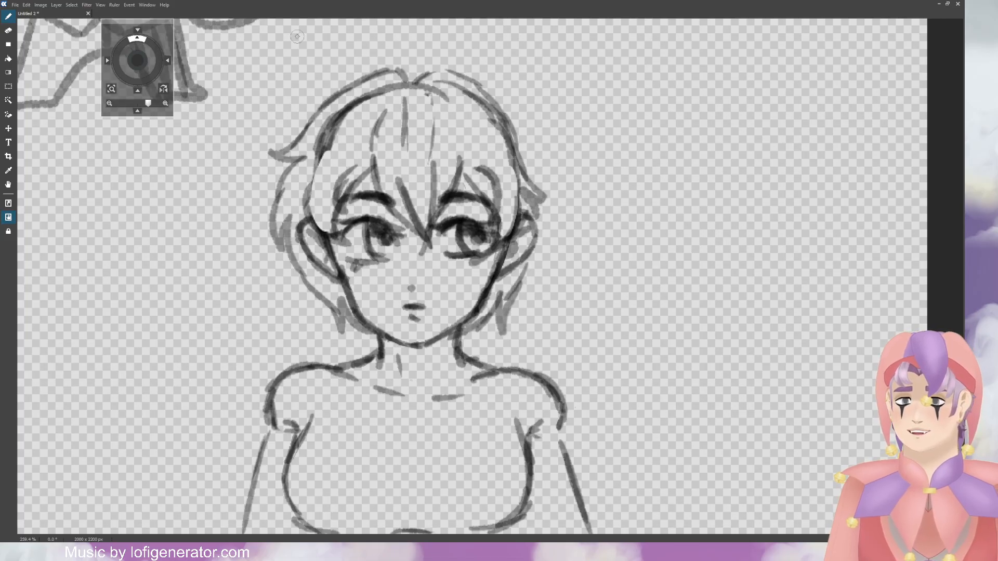
pyautogui.moveTo(466, 78)
pyautogui.mouseDown()
pyautogui.moveTo(519, 117)
pyautogui.moveTo(532, 173)
pyautogui.moveTo(530, 152)
pyautogui.moveTo(557, 197)
pyautogui.moveTo(544, 195)
pyautogui.moveTo(538, 219)
pyautogui.mouseUp()
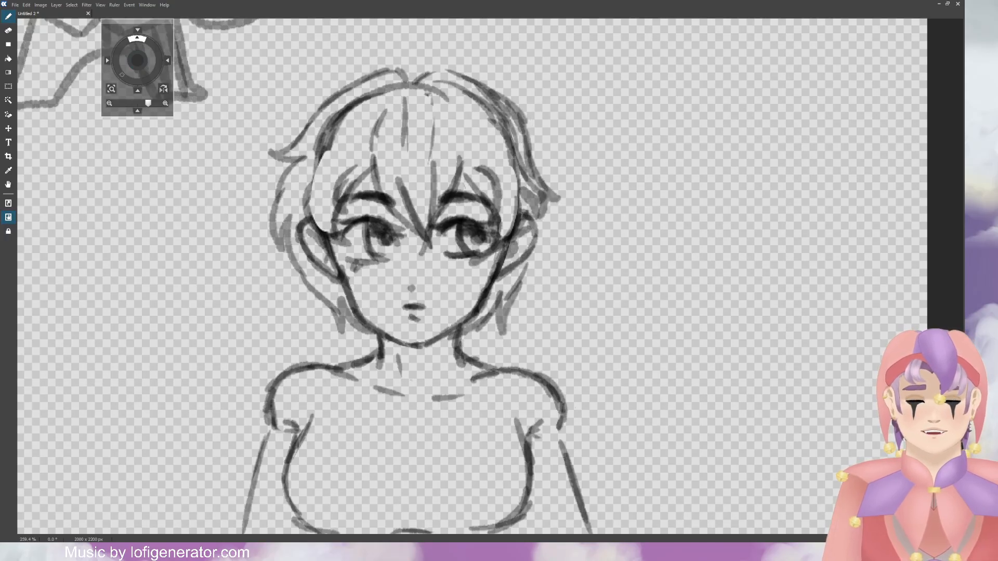
# Step: Erase the old skull outline inside the hair across the crown and along the right side of the head
pyautogui.press('e')
pyautogui.moveTo(340, 124)
pyautogui.mouseDown()
pyautogui.moveTo(319, 165)
pyautogui.moveTo(335, 116)
pyautogui.moveTo(386, 88)
pyautogui.moveTo(443, 97)
pyautogui.moveTo(443, 82)
pyautogui.mouseUp()
pyautogui.moveTo(486, 111)
pyautogui.mouseDown()
pyautogui.moveTo(496, 85)
pyautogui.moveTo(523, 110)
pyautogui.moveTo(535, 135)
pyautogui.moveTo(479, 94)
pyautogui.moveTo(528, 182)
pyautogui.mouseUp()
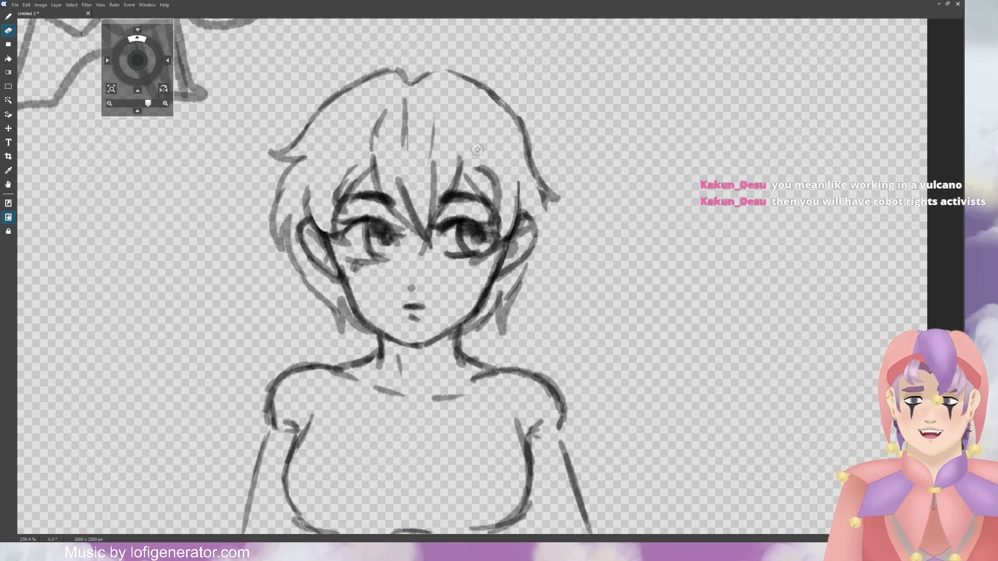
pyautogui.press('n')
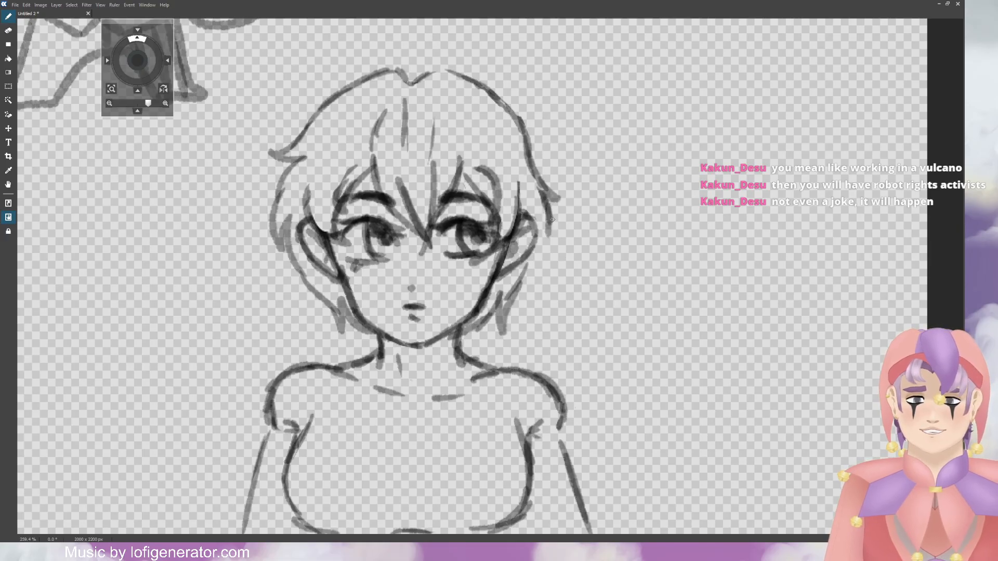
# Step: Close and darken the lower hair outline on both sides of the face and add strands beside the left ear
pyautogui.moveTo(551, 219)
pyautogui.mouseDown()
pyautogui.moveTo(498, 304)
pyautogui.moveTo(506, 322)
pyautogui.moveTo(522, 281)
pyautogui.moveTo(463, 328)
pyautogui.mouseUp()
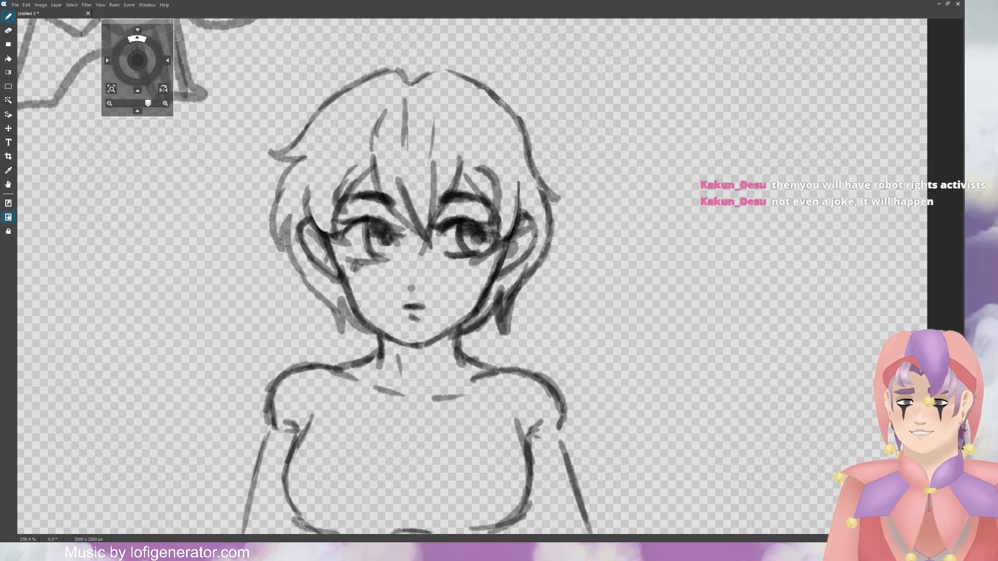
pyautogui.moveTo(284, 213)
pyautogui.mouseDown()
pyautogui.moveTo(299, 275)
pyautogui.moveTo(344, 331)
pyautogui.moveTo(346, 308)
pyautogui.moveTo(365, 332)
pyautogui.moveTo(361, 302)
pyautogui.mouseUp()
pyautogui.moveTo(303, 158)
pyautogui.mouseDown()
pyautogui.moveTo(286, 175)
pyautogui.moveTo(281, 249)
pyautogui.mouseUp()
pyautogui.moveTo(281, 249)
pyautogui.mouseDown()
pyautogui.moveTo(291, 204)
pyautogui.moveTo(290, 243)
pyautogui.mouseUp()
pyautogui.moveTo(331, 309); pyautogui.dragTo(320, 267)
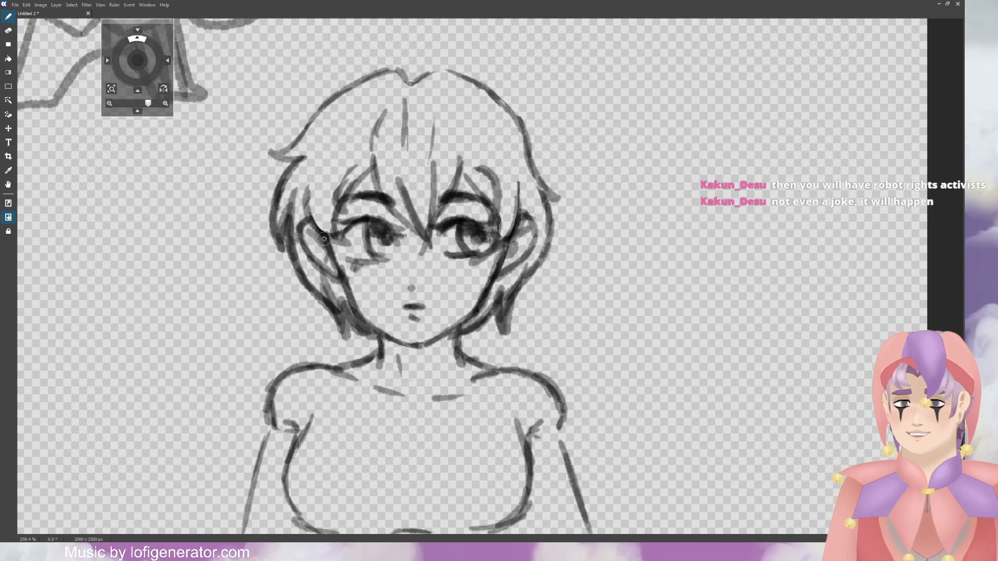
pyautogui.moveTo(318, 209)
pyautogui.mouseDown()
pyautogui.moveTo(349, 139)
pyautogui.moveTo(331, 199)
pyautogui.moveTo(326, 157)
pyautogui.mouseUp()
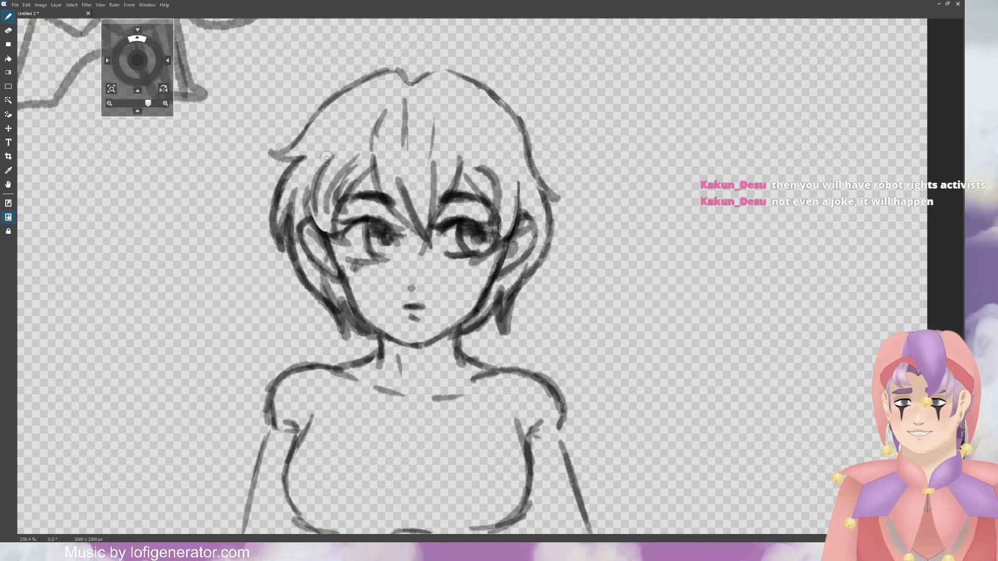
# Step: Draw strand lines fanning from the parting over both sides of the hair, in the central bangs and around the right ear
pyautogui.moveTo(340, 120); pyautogui.dragTo(296, 170)
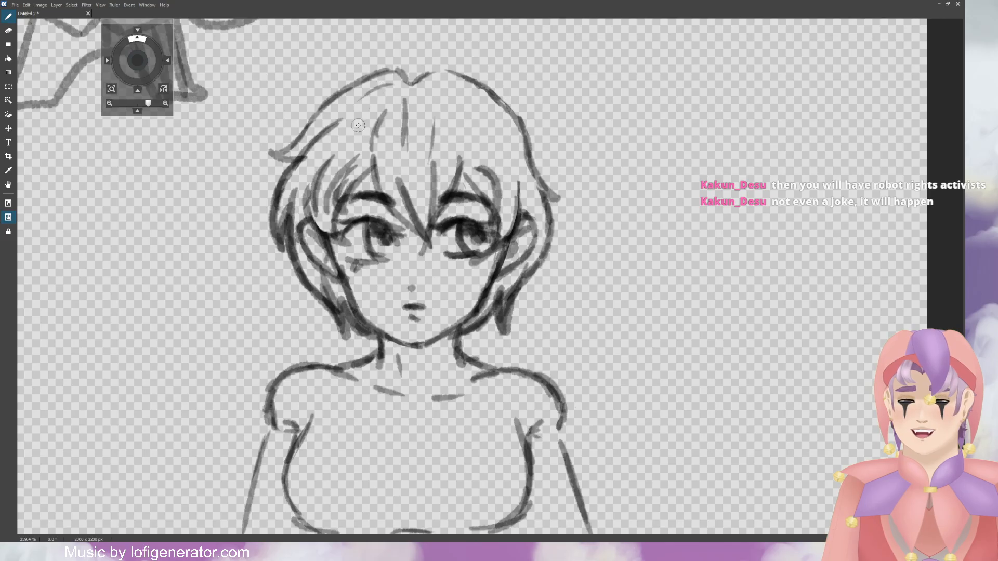
pyautogui.moveTo(349, 144); pyautogui.dragTo(379, 102)
pyautogui.moveTo(362, 140); pyautogui.dragTo(375, 128)
pyautogui.moveTo(411, 216)
pyautogui.mouseDown()
pyautogui.moveTo(400, 157)
pyautogui.moveTo(415, 175)
pyautogui.moveTo(389, 185)
pyautogui.mouseUp()
pyautogui.moveTo(422, 89)
pyautogui.mouseDown()
pyautogui.moveTo(457, 140)
pyautogui.moveTo(480, 137)
pyautogui.mouseUp()
pyautogui.moveTo(448, 79); pyautogui.dragTo(506, 154)
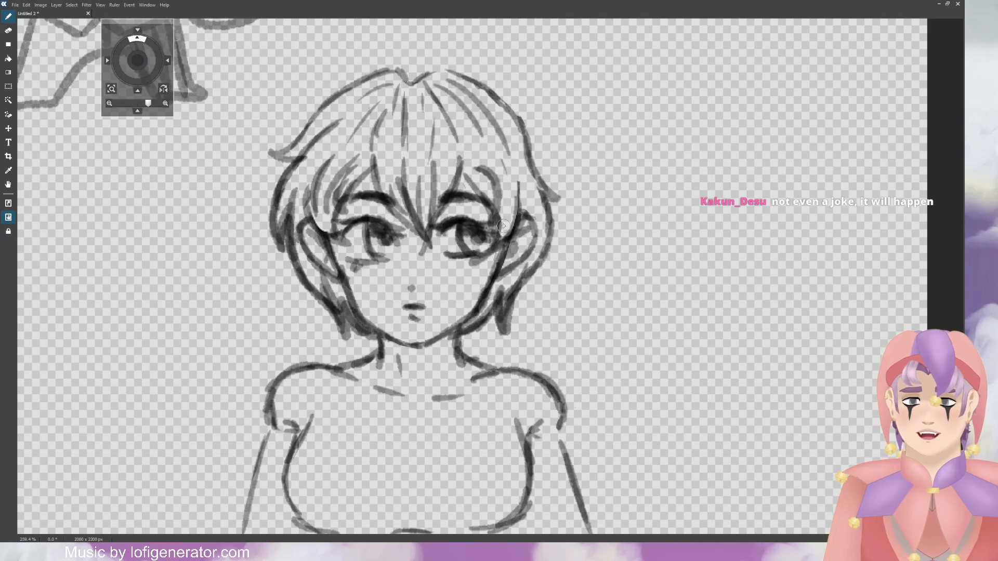
pyautogui.moveTo(505, 226)
pyautogui.mouseDown()
pyautogui.moveTo(506, 172)
pyautogui.moveTo(523, 185)
pyautogui.mouseUp()
pyautogui.moveTo(504, 321); pyautogui.dragTo(507, 283)
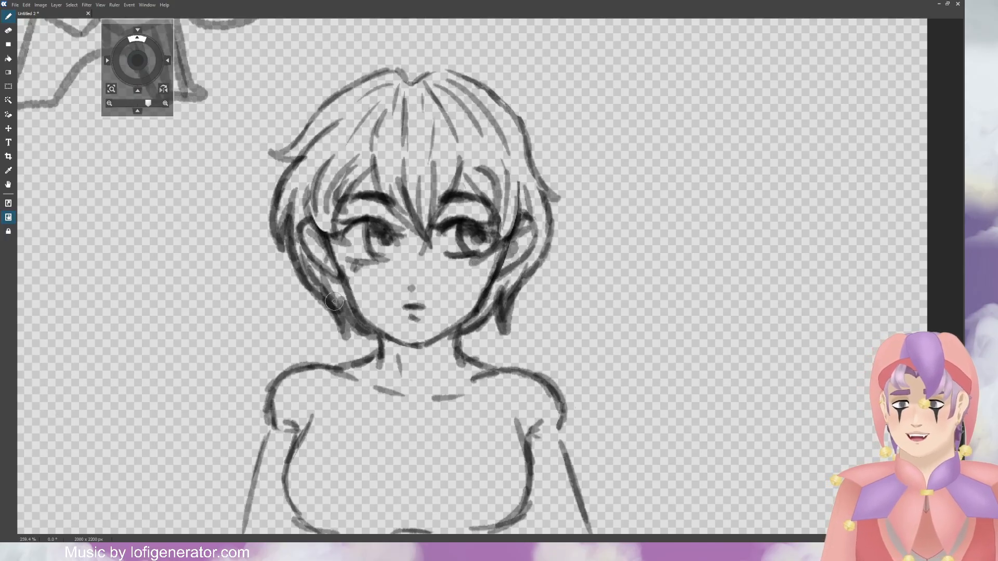
# Step: Shade the left side of the hair with dense strokes from the jaw ends up to the parting
pyautogui.moveTo(335, 301)
pyautogui.mouseDown()
pyautogui.moveTo(291, 191)
pyautogui.moveTo(322, 156)
pyautogui.moveTo(328, 237)
pyautogui.moveTo(312, 176)
pyautogui.moveTo(328, 203)
pyautogui.moveTo(364, 156)
pyautogui.moveTo(352, 177)
pyautogui.moveTo(309, 185)
pyautogui.moveTo(291, 130)
pyautogui.moveTo(286, 145)
pyautogui.moveTo(364, 88)
pyautogui.moveTo(339, 113)
pyautogui.mouseUp()
pyautogui.moveTo(365, 108); pyautogui.dragTo(314, 179)
pyautogui.moveTo(396, 78)
pyautogui.mouseDown()
pyautogui.moveTo(369, 93)
pyautogui.moveTo(370, 107)
pyautogui.moveTo(386, 110)
pyautogui.mouseUp()
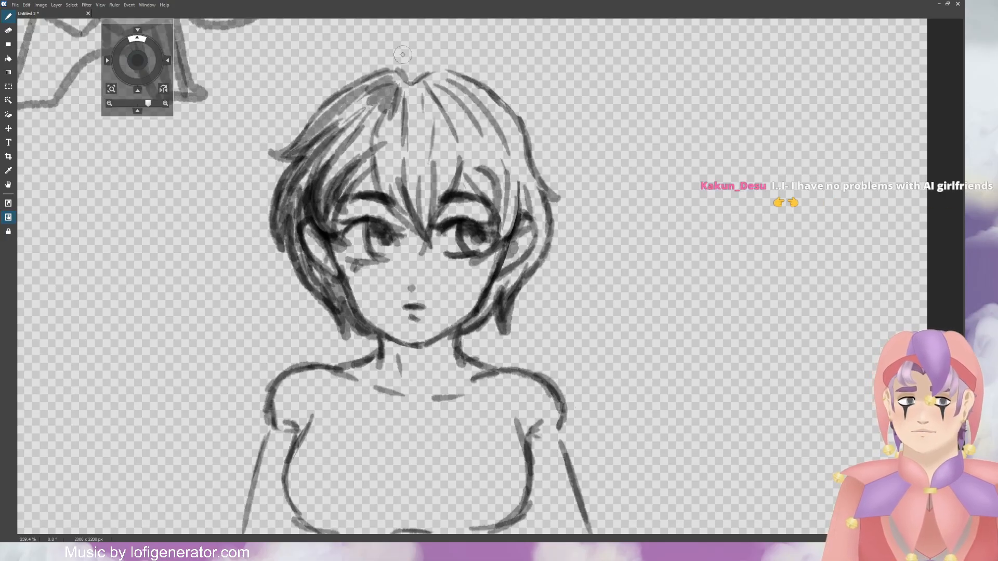
# Step: Shade the central bangs with strokes converging to the point between the eyes
pyautogui.moveTo(377, 152); pyautogui.dragTo(402, 210)
pyautogui.moveTo(382, 172); pyautogui.dragTo(424, 237)
pyautogui.moveTo(400, 156); pyautogui.dragTo(426, 234)
pyautogui.moveTo(433, 150); pyautogui.dragTo(429, 229)
pyautogui.moveTo(444, 153)
pyautogui.mouseDown()
pyautogui.moveTo(423, 226)
pyautogui.moveTo(415, 215)
pyautogui.mouseUp()
# Step: Shade the crown with short strokes radiating from the parting, leaving a light highlight band above the bangs
pyautogui.moveTo(404, 84); pyautogui.dragTo(392, 113)
pyautogui.moveTo(420, 87); pyautogui.dragTo(410, 132)
pyautogui.moveTo(416, 84)
pyautogui.mouseDown()
pyautogui.moveTo(431, 136)
pyautogui.moveTo(449, 127)
pyautogui.moveTo(460, 101)
pyautogui.moveTo(479, 112)
pyautogui.mouseUp()
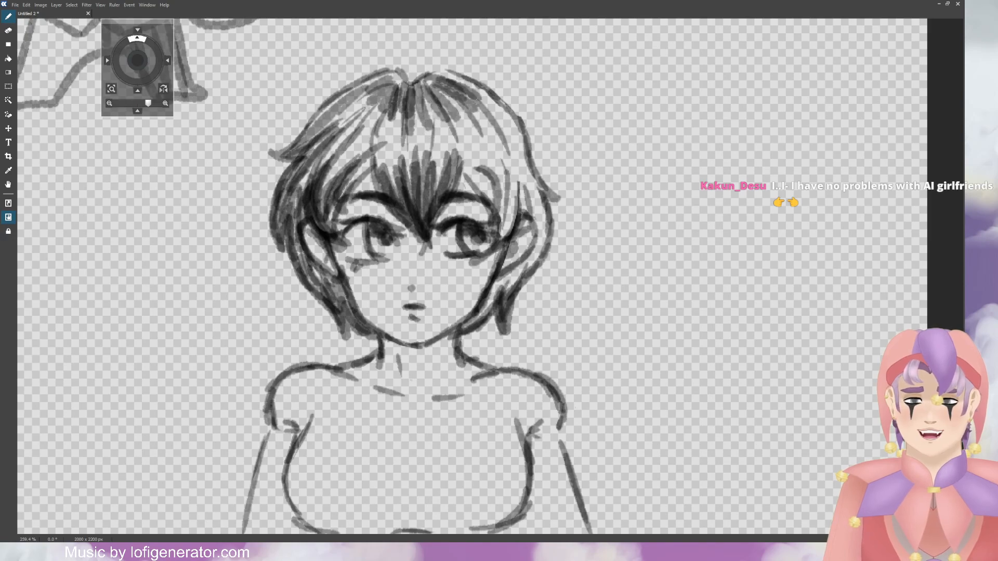
pyautogui.moveTo(450, 78); pyautogui.dragTo(493, 110)
pyautogui.moveTo(420, 93)
pyautogui.mouseDown()
pyautogui.moveTo(432, 110)
pyautogui.moveTo(382, 117)
pyautogui.mouseUp()
pyautogui.moveTo(395, 70); pyautogui.dragTo(360, 96)
pyautogui.moveTo(398, 73)
pyautogui.mouseDown()
pyautogui.moveTo(338, 105)
pyautogui.moveTo(359, 134)
pyautogui.mouseUp()
pyautogui.moveTo(400, 93); pyautogui.dragTo(388, 140)
pyautogui.moveTo(435, 77)
pyautogui.mouseDown()
pyautogui.moveTo(410, 141)
pyautogui.moveTo(467, 129)
pyautogui.moveTo(463, 136)
pyautogui.mouseUp()
pyautogui.moveTo(415, 68)
pyautogui.mouseDown()
pyautogui.moveTo(440, 95)
pyautogui.moveTo(366, 102)
pyautogui.mouseUp()
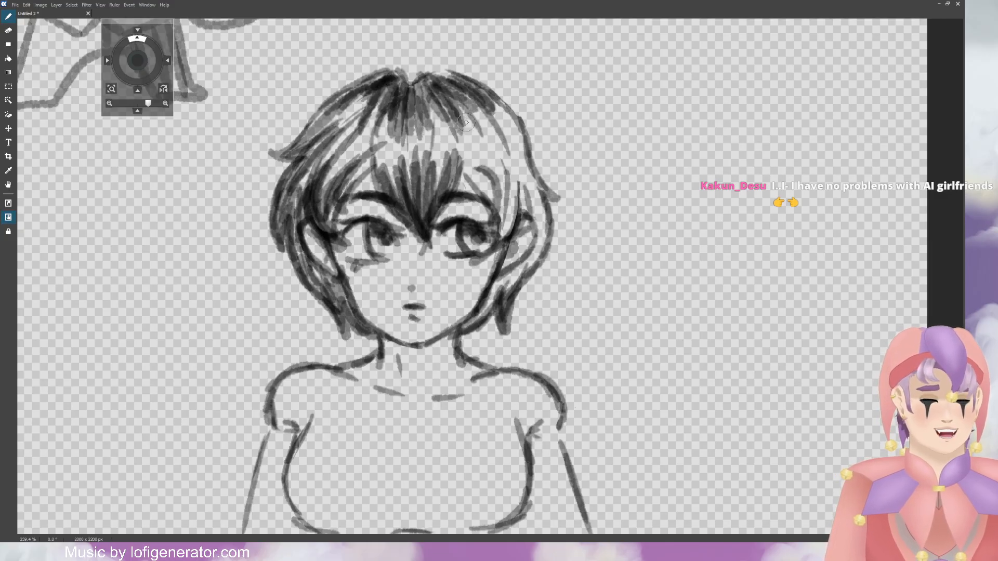
# Step: Shade the right side of the bangs and the hair between the right ear and the jaw
pyautogui.moveTo(432, 86); pyautogui.dragTo(494, 211)
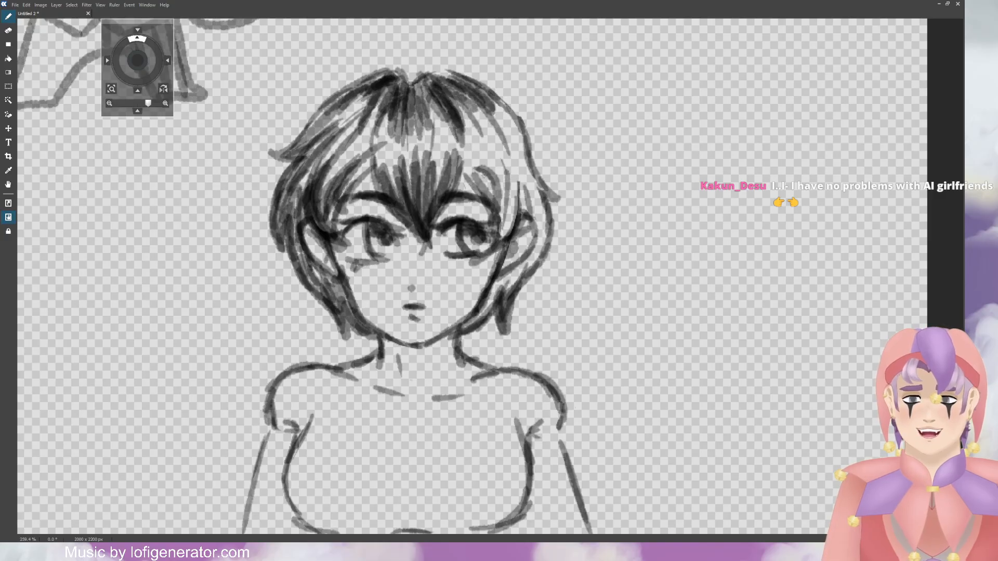
pyautogui.moveTo(486, 169); pyautogui.dragTo(503, 239)
pyautogui.moveTo(514, 174)
pyautogui.mouseDown()
pyautogui.moveTo(498, 244)
pyautogui.moveTo(504, 198)
pyautogui.mouseUp()
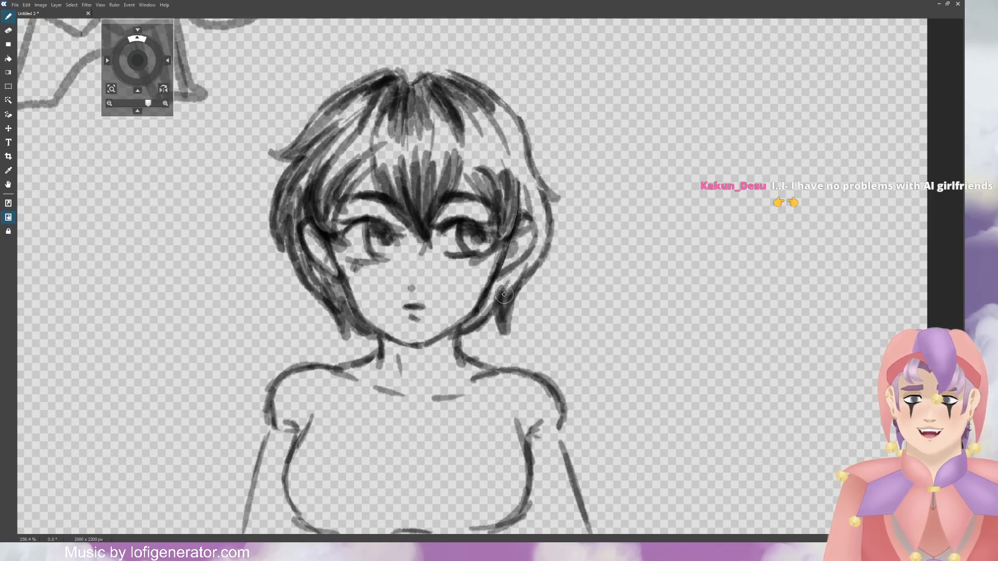
pyautogui.moveTo(504, 294); pyautogui.dragTo(459, 332)
pyautogui.moveTo(505, 277)
pyautogui.mouseDown()
pyautogui.moveTo(486, 302)
pyautogui.moveTo(494, 295)
pyautogui.mouseUp()
pyautogui.moveTo(517, 271)
pyautogui.mouseDown()
pyautogui.moveTo(499, 295)
pyautogui.moveTo(492, 287)
pyautogui.mouseUp()
pyautogui.moveTo(535, 243); pyautogui.dragTo(521, 260)
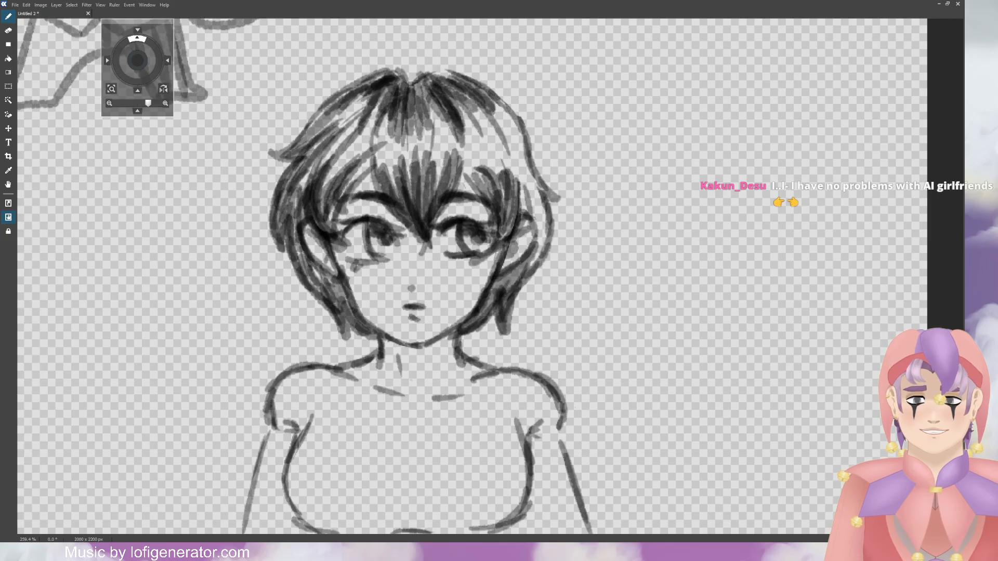
# Step: Fill the outer right side of the hair with strokes from the side tip up to the crown and above the right temple
pyautogui.moveTo(547, 197)
pyautogui.mouseDown()
pyautogui.moveTo(529, 269)
pyautogui.moveTo(519, 209)
pyautogui.mouseUp()
pyautogui.moveTo(545, 154)
pyautogui.mouseDown()
pyautogui.moveTo(515, 196)
pyautogui.moveTo(514, 186)
pyautogui.mouseUp()
pyautogui.moveTo(521, 145); pyautogui.dragTo(509, 190)
pyautogui.moveTo(532, 136)
pyautogui.mouseDown()
pyautogui.moveTo(517, 174)
pyautogui.moveTo(512, 153)
pyautogui.mouseUp()
pyautogui.moveTo(512, 128)
pyautogui.mouseDown()
pyautogui.moveTo(496, 114)
pyautogui.moveTo(491, 136)
pyautogui.mouseUp()
pyautogui.moveTo(485, 99); pyautogui.dragTo(462, 142)
pyautogui.moveTo(467, 83); pyautogui.dragTo(453, 131)
pyautogui.moveTo(433, 103); pyautogui.dragTo(413, 112)
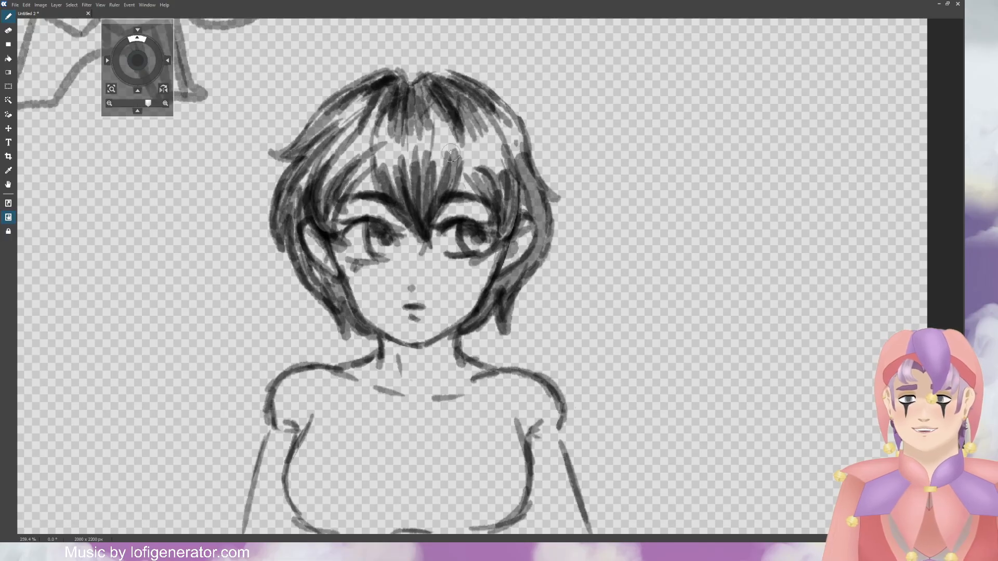
pyautogui.moveTo(517, 146); pyautogui.dragTo(494, 188)
pyautogui.moveTo(528, 145)
pyautogui.mouseDown()
pyautogui.moveTo(506, 191)
pyautogui.moveTo(518, 190)
pyautogui.mouseUp()
pyautogui.moveTo(540, 173); pyautogui.dragTo(532, 193)
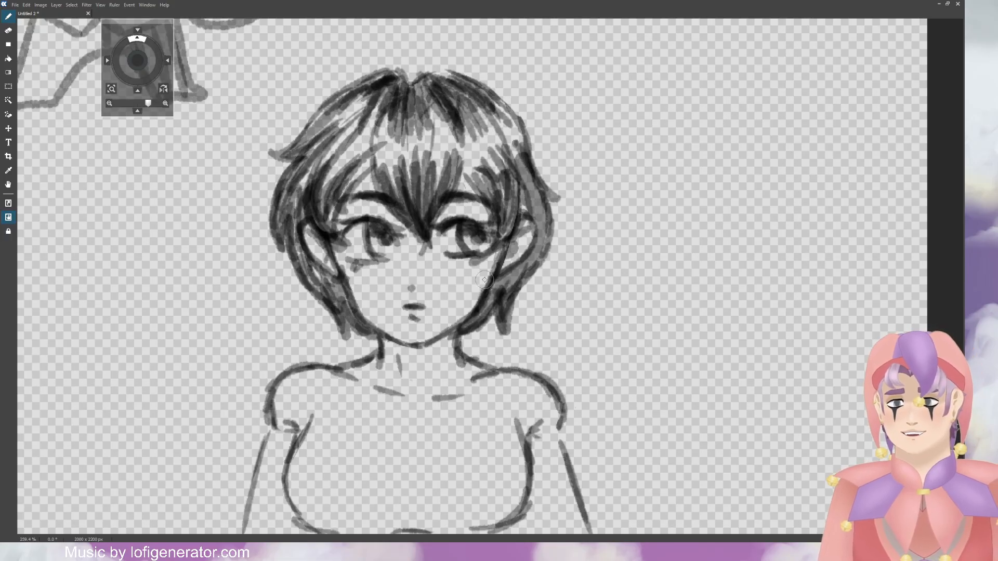
# Step: Darken the lower hair on both sides of the jaw and draw two thin strands sticking up from the parting
pyautogui.moveTo(471, 298)
pyautogui.mouseDown()
pyautogui.moveTo(457, 332)
pyautogui.moveTo(465, 327)
pyautogui.mouseUp()
pyautogui.moveTo(515, 283); pyautogui.dragTo(484, 321)
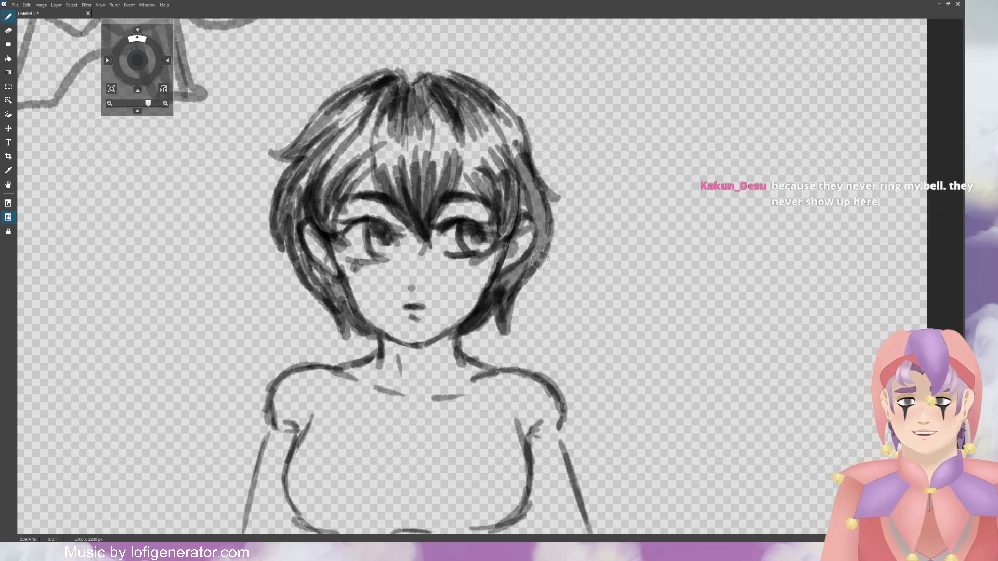
pyautogui.moveTo(540, 247); pyautogui.dragTo(507, 292)
pyautogui.moveTo(537, 228)
pyautogui.mouseDown()
pyautogui.moveTo(526, 268)
pyautogui.moveTo(528, 188)
pyautogui.mouseUp()
pyautogui.moveTo(350, 308)
pyautogui.mouseDown()
pyautogui.moveTo(332, 275)
pyautogui.moveTo(358, 320)
pyautogui.moveTo(318, 275)
pyautogui.moveTo(306, 239)
pyautogui.moveTo(323, 286)
pyautogui.moveTo(318, 303)
pyautogui.mouseUp()
pyautogui.moveTo(300, 268)
pyautogui.mouseDown()
pyautogui.moveTo(337, 312)
pyautogui.moveTo(316, 289)
pyautogui.mouseUp()
pyautogui.moveTo(318, 297); pyautogui.dragTo(304, 268)
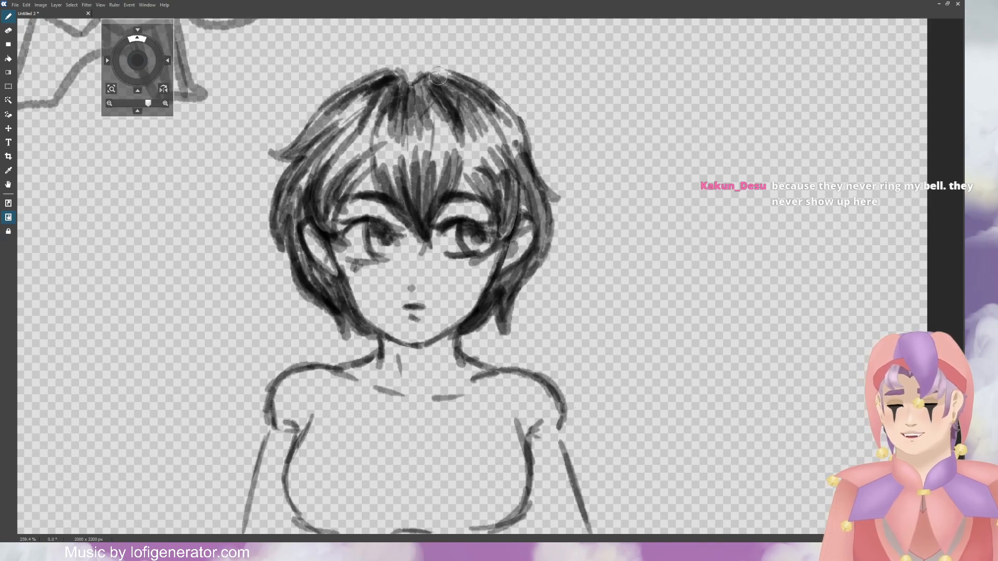
pyautogui.moveTo(414, 77)
pyautogui.mouseDown()
pyautogui.moveTo(394, 38)
pyautogui.moveTo(413, 66)
pyautogui.moveTo(412, 85)
pyautogui.mouseUp()
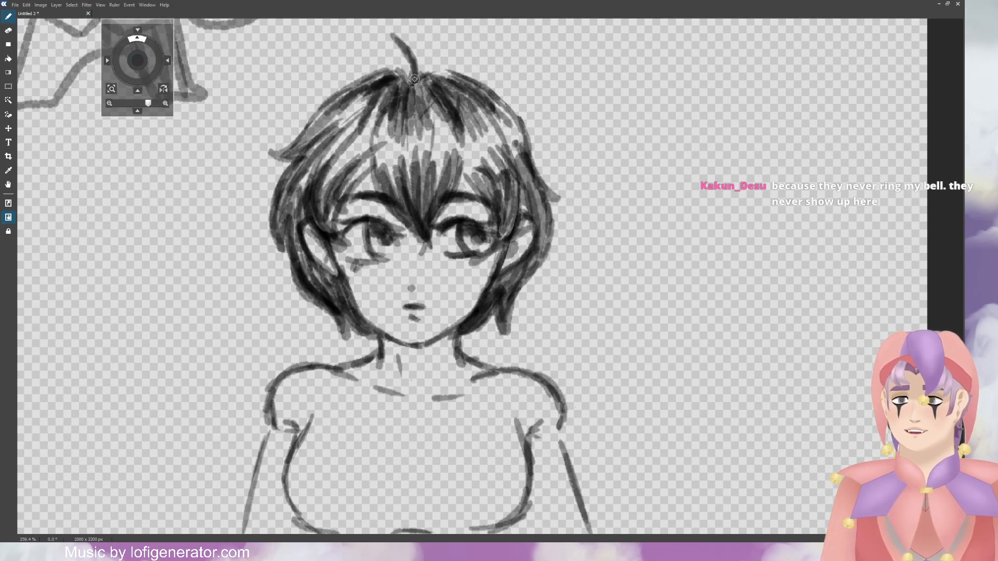
pyautogui.moveTo(414, 79); pyautogui.dragTo(425, 31)
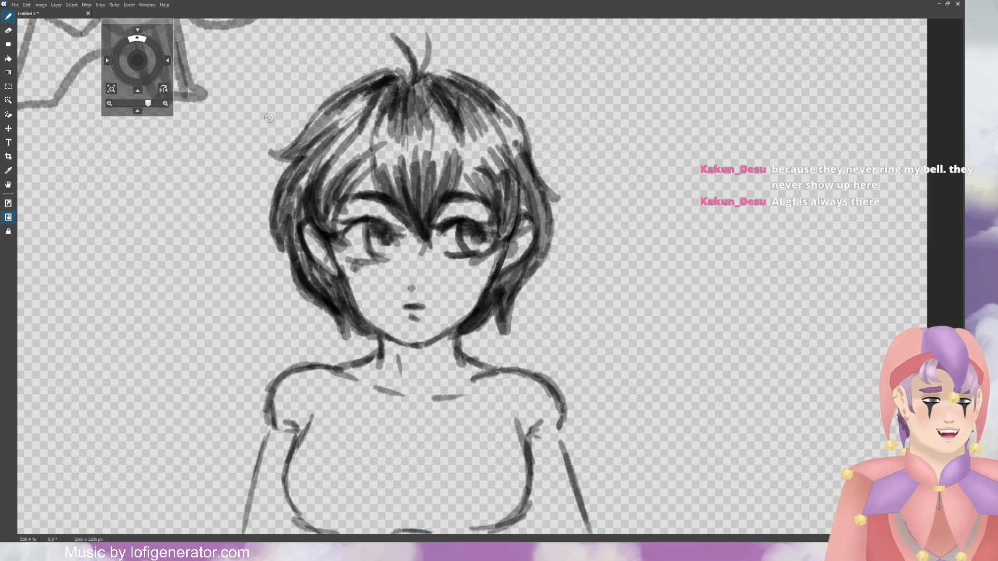
# Step: Draw a curved garment line from each shoulder down to the armpit
pyautogui.moveTo(139, 66); pyautogui.dragTo(136, 73)
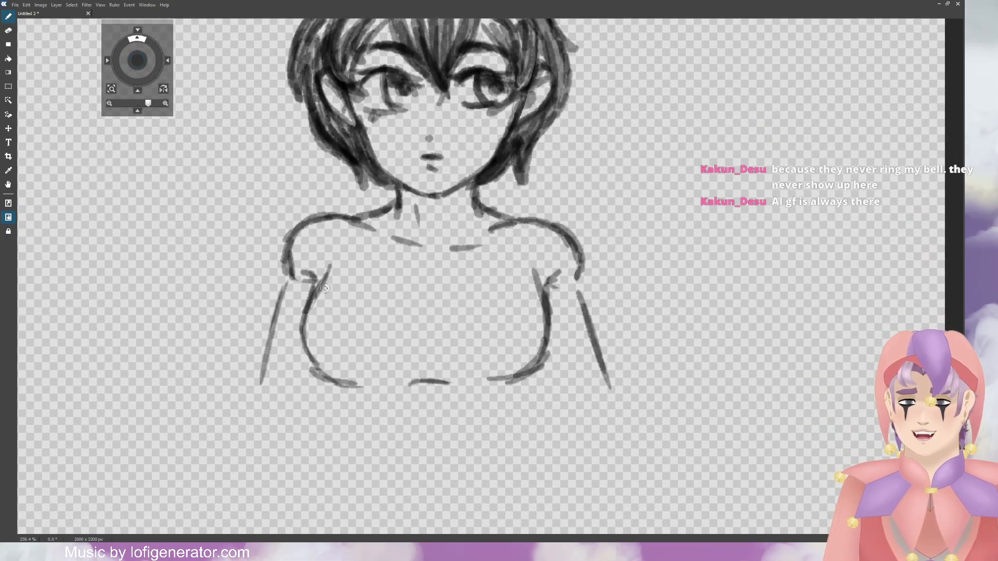
pyautogui.moveTo(323, 289); pyautogui.dragTo(361, 227)
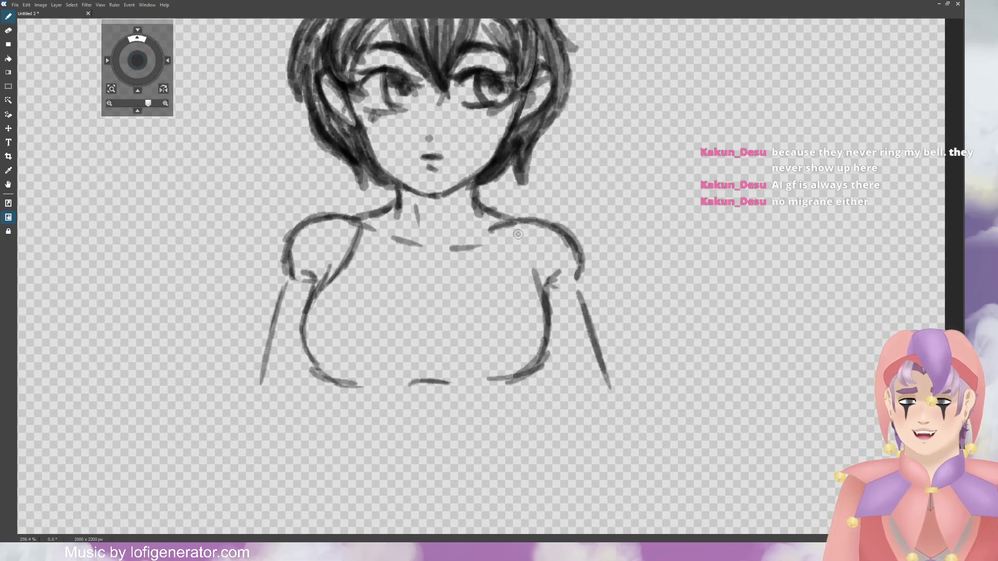
pyautogui.moveTo(512, 218)
pyautogui.mouseDown()
pyautogui.moveTo(525, 281)
pyautogui.moveTo(541, 294)
pyautogui.mouseUp()
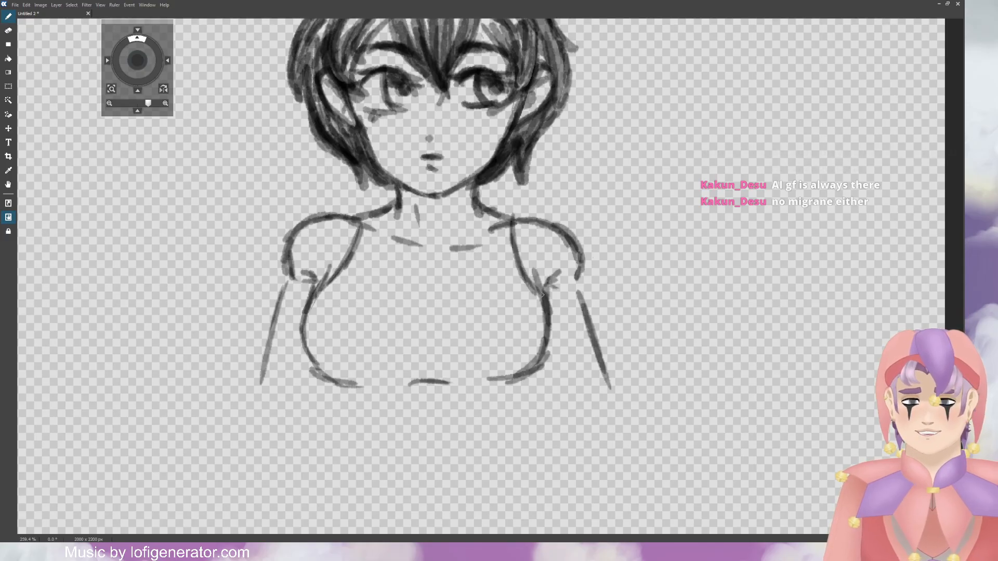
# Step: Sketch the shirt's scooped neckline below the collarbones and add short blush strokes under both eyes
pyautogui.moveTo(390, 215)
pyautogui.mouseDown()
pyautogui.moveTo(387, 257)
pyautogui.moveTo(411, 273)
pyautogui.mouseUp()
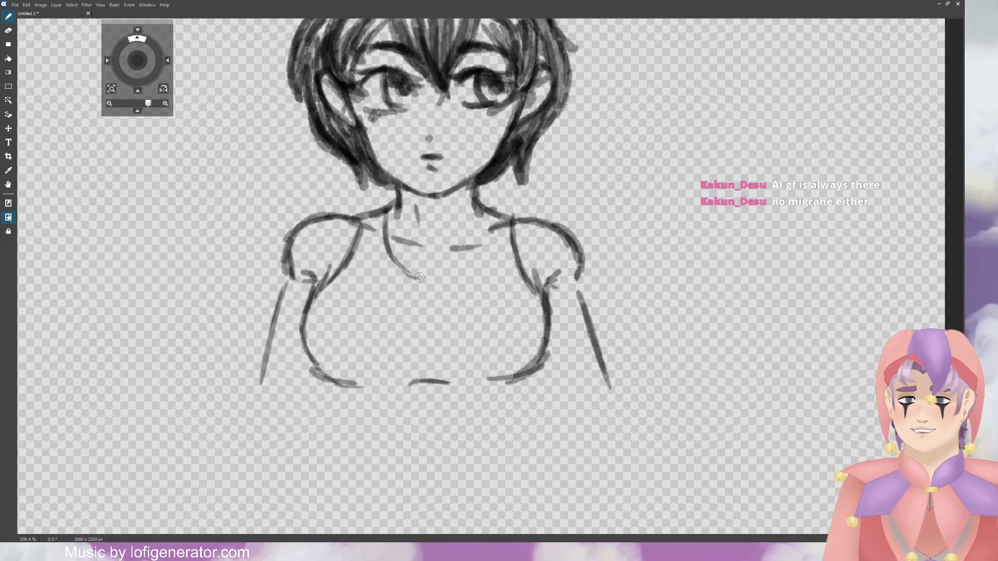
pyautogui.moveTo(478, 259)
pyautogui.mouseDown()
pyautogui.moveTo(495, 233)
pyautogui.moveTo(477, 263)
pyautogui.moveTo(491, 212)
pyautogui.mouseUp()
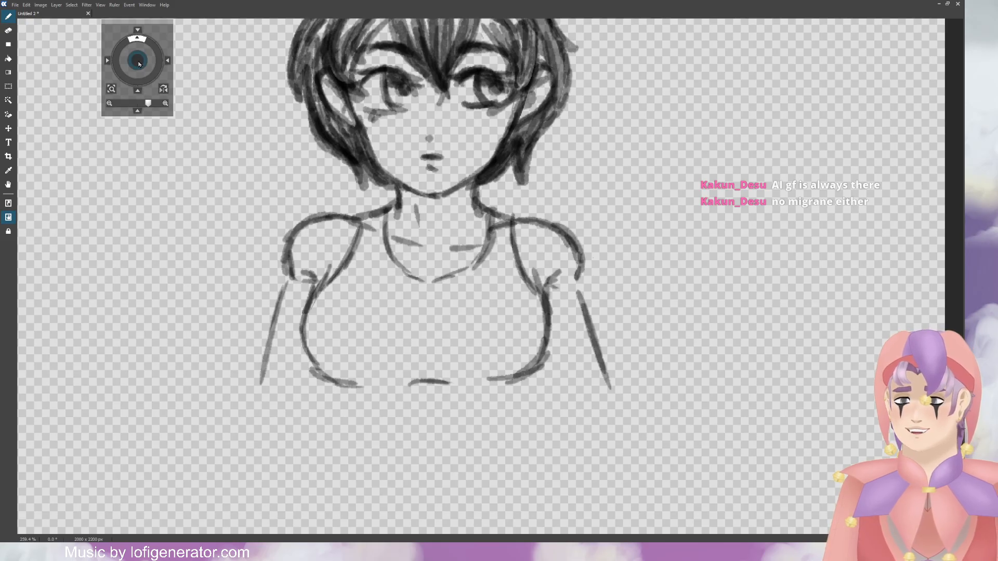
pyautogui.moveTo(136, 59); pyautogui.dragTo(136, 61)
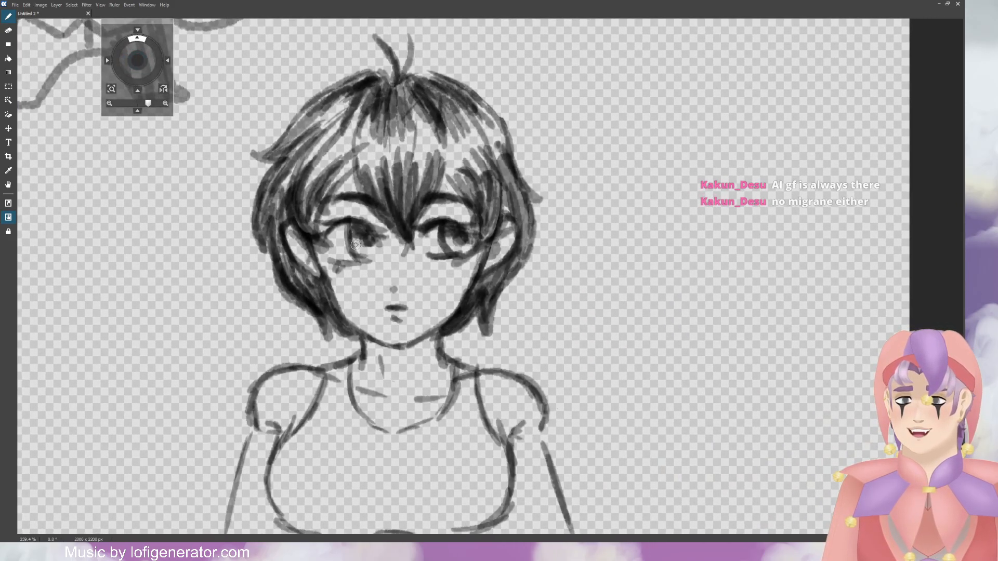
pyautogui.moveTo(338, 271); pyautogui.dragTo(340, 284)
pyautogui.moveTo(353, 270); pyautogui.dragTo(346, 289)
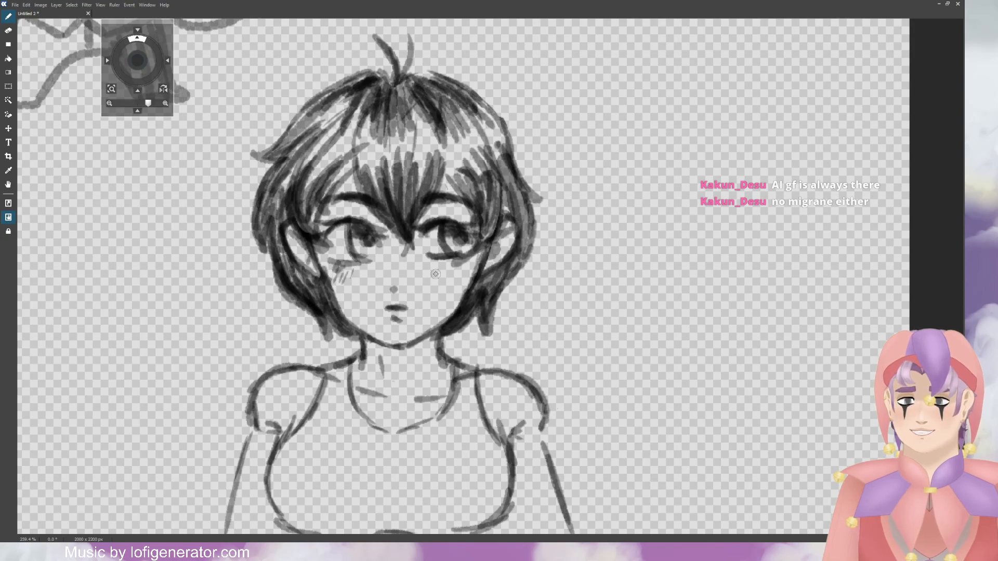
pyautogui.moveTo(436, 267); pyautogui.dragTo(437, 280)
pyautogui.moveTo(454, 267); pyautogui.dragTo(448, 275)
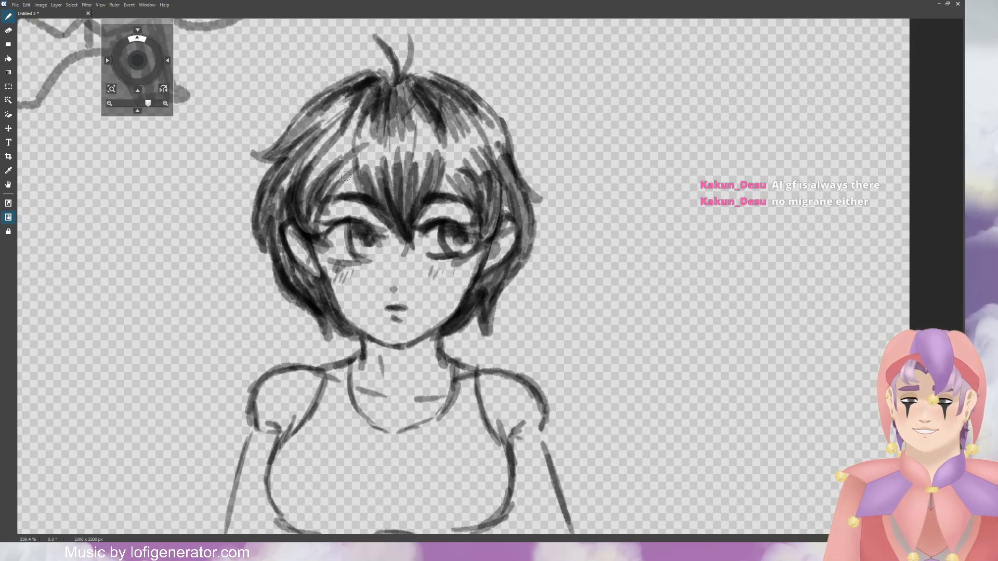
pyautogui.scroll(-2, 343, 176)
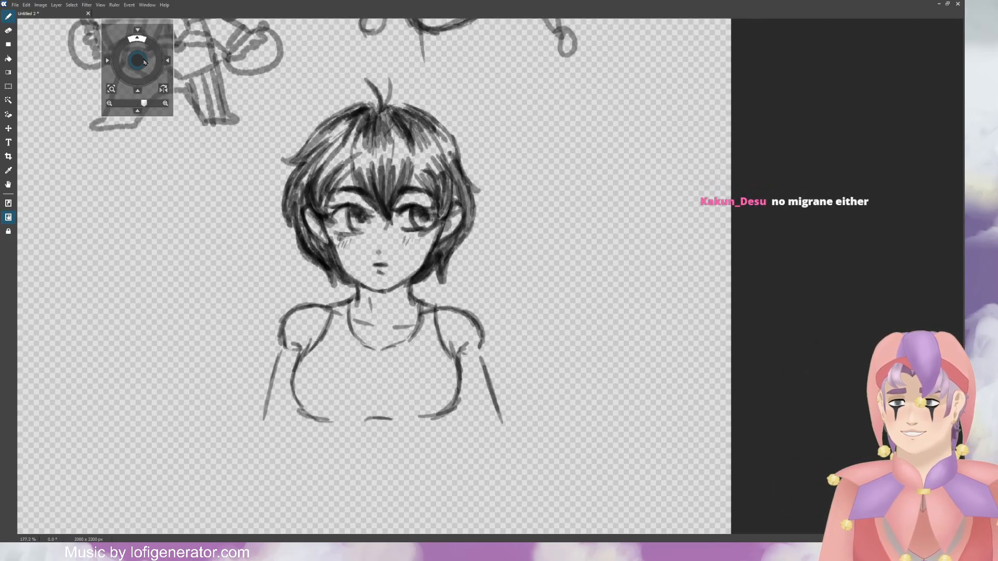
pyautogui.moveTo(138, 63); pyautogui.dragTo(139, 88)
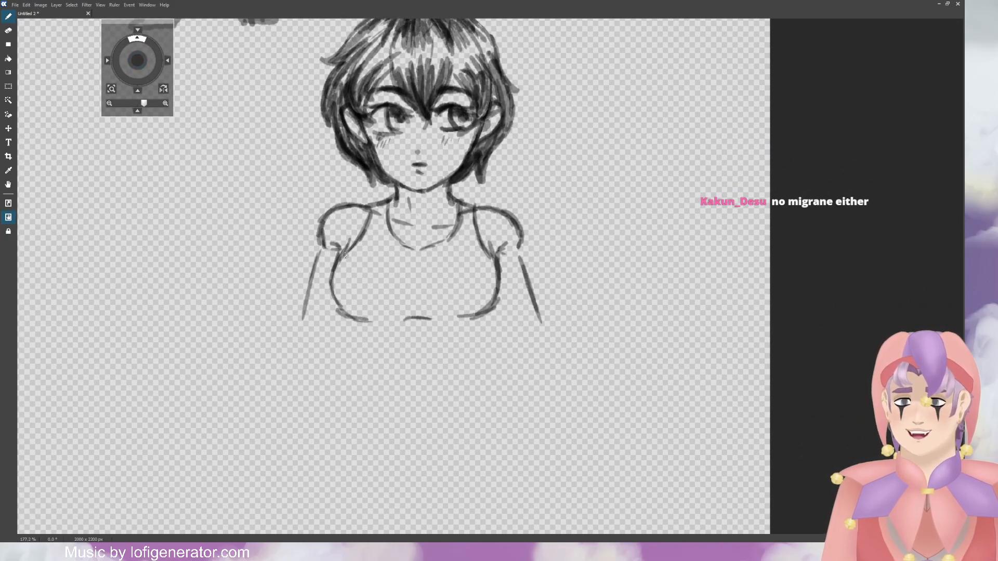
pyautogui.moveTo(351, 240)
pyautogui.mouseDown()
pyautogui.moveTo(346, 301)
pyautogui.moveTo(341, 276)
pyautogui.moveTo(357, 317)
pyautogui.moveTo(344, 304)
pyautogui.moveTo(377, 327)
pyautogui.mouseUp()
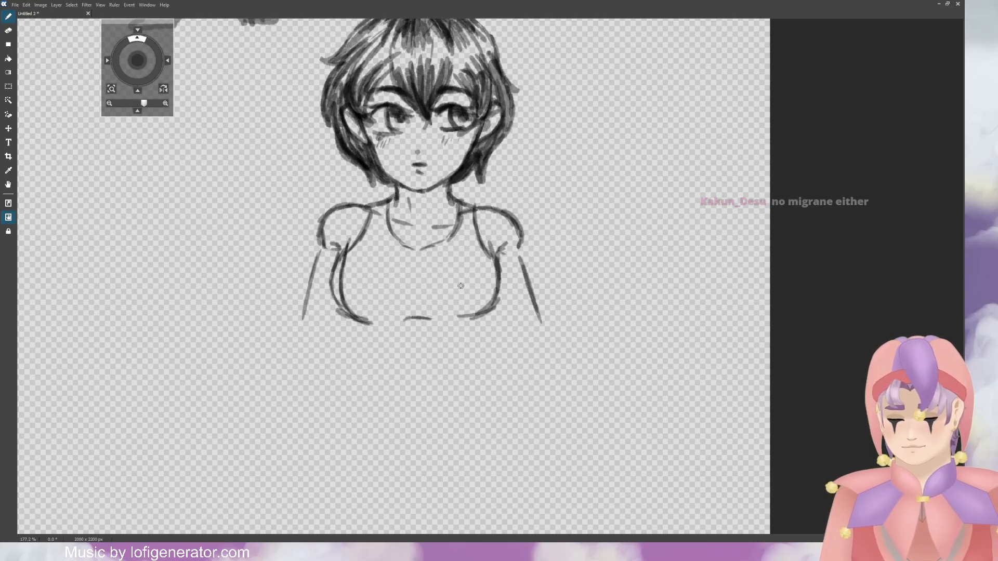
pyautogui.hotkey('ctrl', 'z')
pyautogui.hotkey('ctrl', 'z')
pyautogui.hotkey('ctrl', 'z')
pyautogui.hotkey('ctrl', 'z')
pyautogui.hotkey('ctrl', 'z')
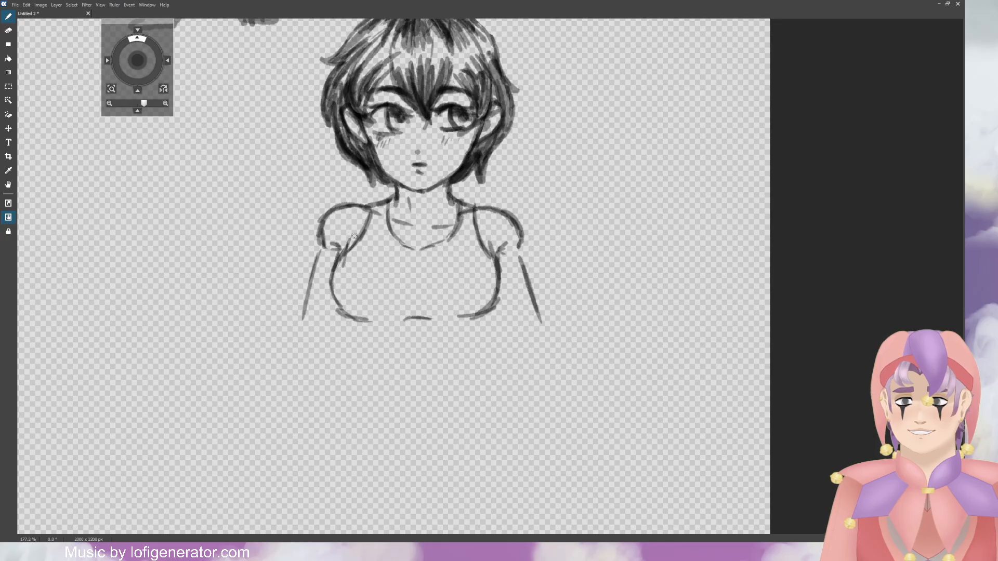
# Step: Redraw the chest contour on the drawing's left side slightly further inward and erase the old outer line
pyautogui.moveTo(343, 252)
pyautogui.mouseDown()
pyautogui.moveTo(349, 310)
pyautogui.moveTo(338, 292)
pyautogui.moveTo(363, 318)
pyautogui.moveTo(351, 313)
pyautogui.moveTo(385, 320)
pyautogui.mouseUp()
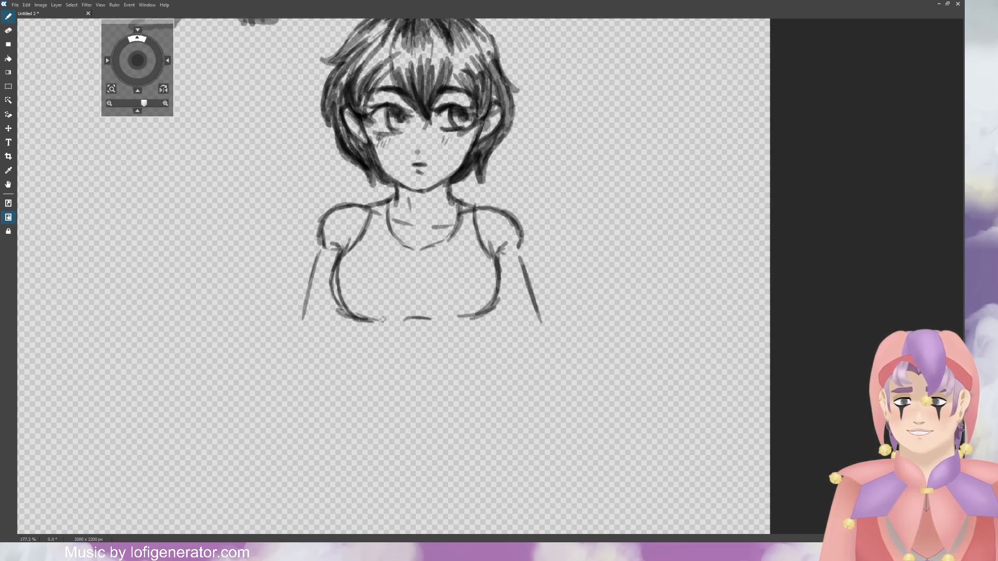
pyautogui.press('e')
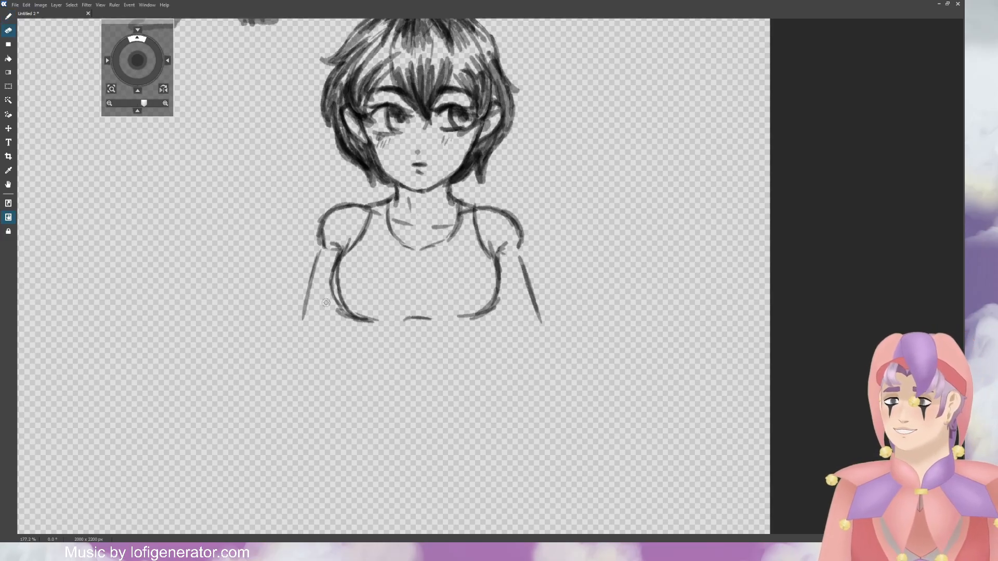
pyautogui.moveTo(327, 304); pyautogui.dragTo(334, 260)
pyautogui.moveTo(332, 294); pyautogui.dragTo(357, 328)
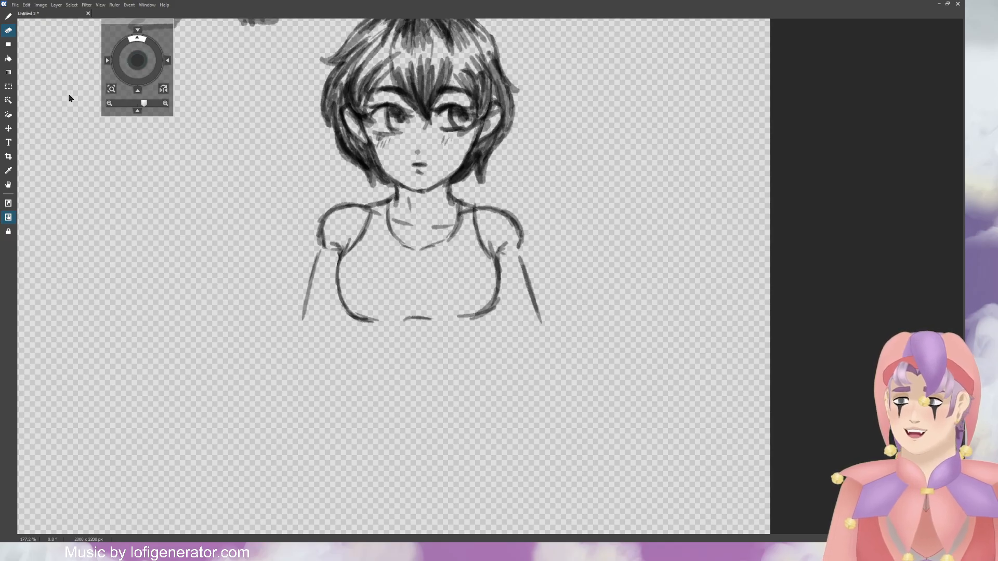
# Step: Join the upper arm lines to the sleeves and sketch the waist and hip contours on both sides below the chest
pyautogui.press('b')
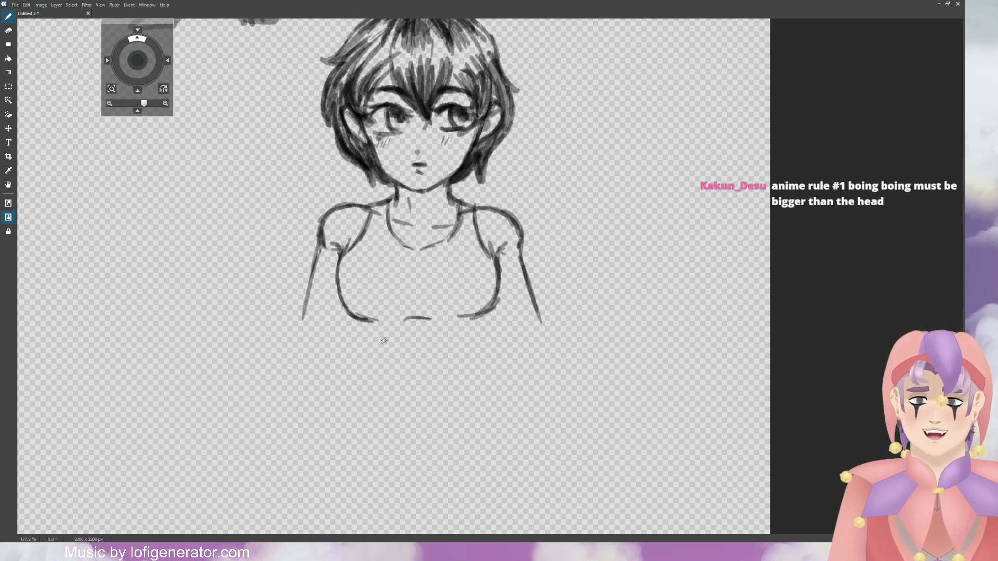
pyautogui.moveTo(135, 63); pyautogui.dragTo(137, 65)
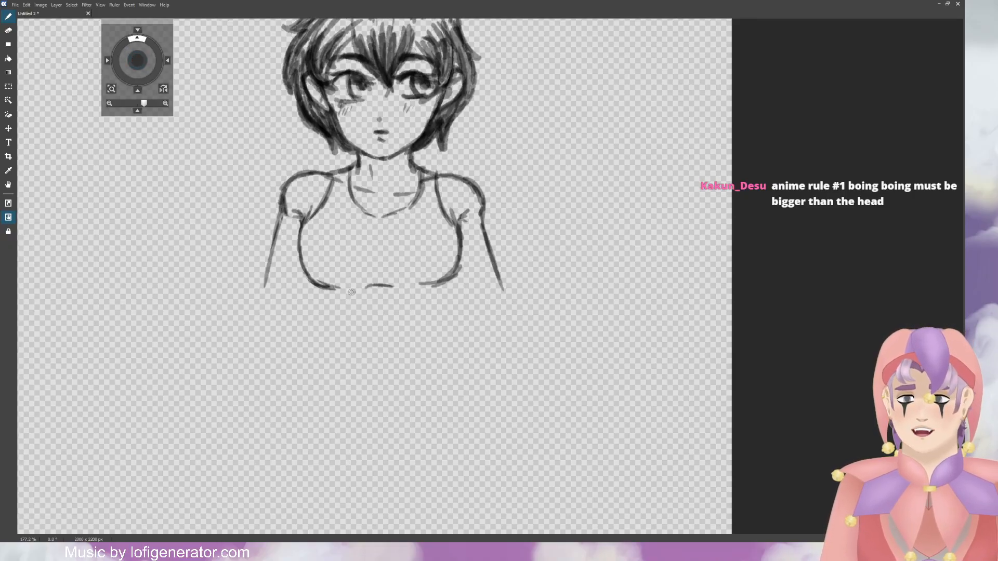
pyautogui.moveTo(317, 301)
pyautogui.mouseDown()
pyautogui.moveTo(319, 328)
pyautogui.moveTo(286, 391)
pyautogui.moveTo(283, 429)
pyautogui.mouseUp()
pyautogui.moveTo(445, 271)
pyautogui.mouseDown()
pyautogui.moveTo(447, 366)
pyautogui.moveTo(445, 353)
pyautogui.moveTo(479, 435)
pyautogui.mouseUp()
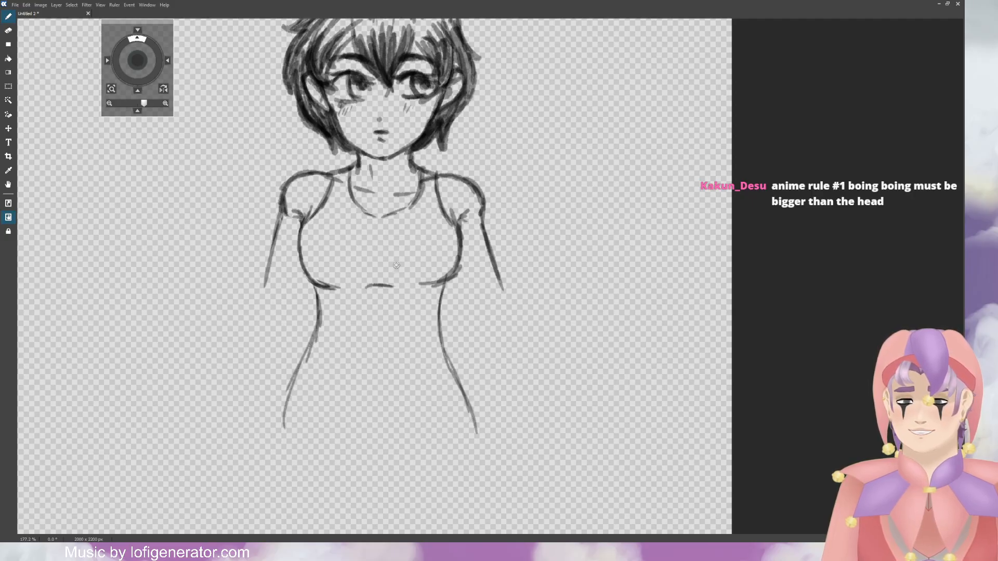
# Step: Redraw the waist and hip contour on the drawing's right side with less flare and erase the old line
pyautogui.hotkey('ctrl', '-')
pyautogui.hotkey('ctrl', '-')
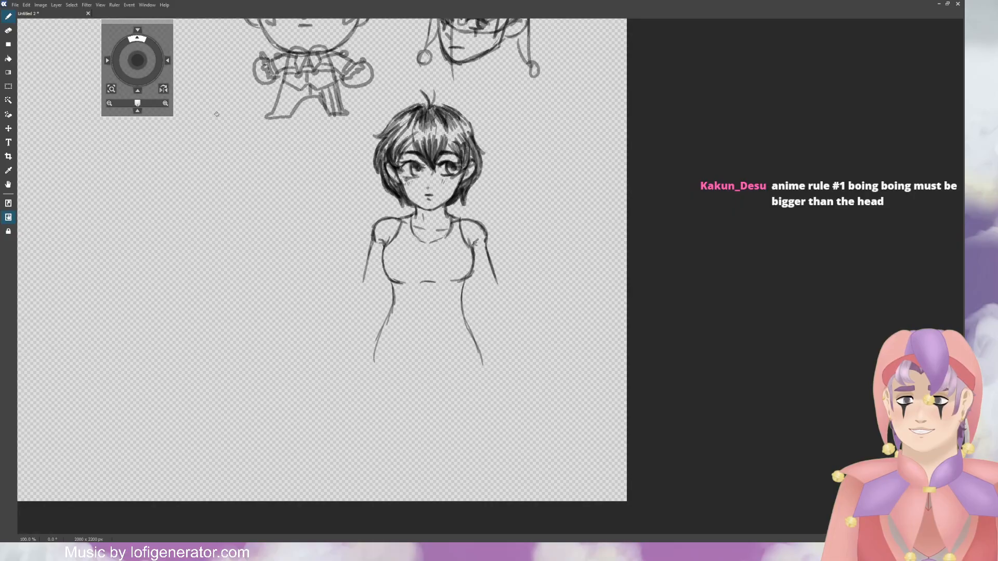
pyautogui.moveTo(138, 62); pyautogui.dragTo(149, 56)
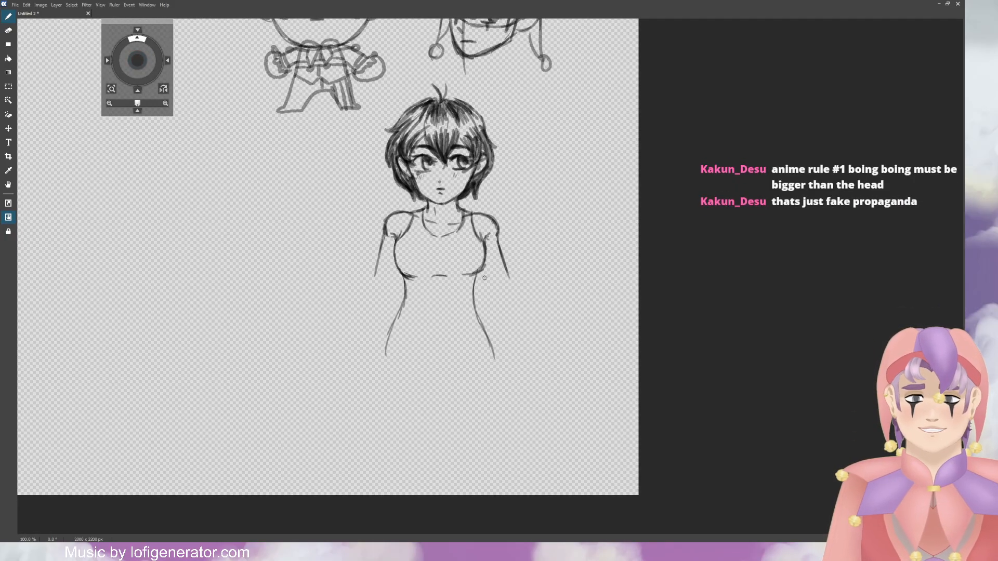
pyautogui.moveTo(484, 263)
pyautogui.mouseDown()
pyautogui.moveTo(477, 303)
pyautogui.moveTo(492, 365)
pyautogui.mouseUp()
pyautogui.press('e')
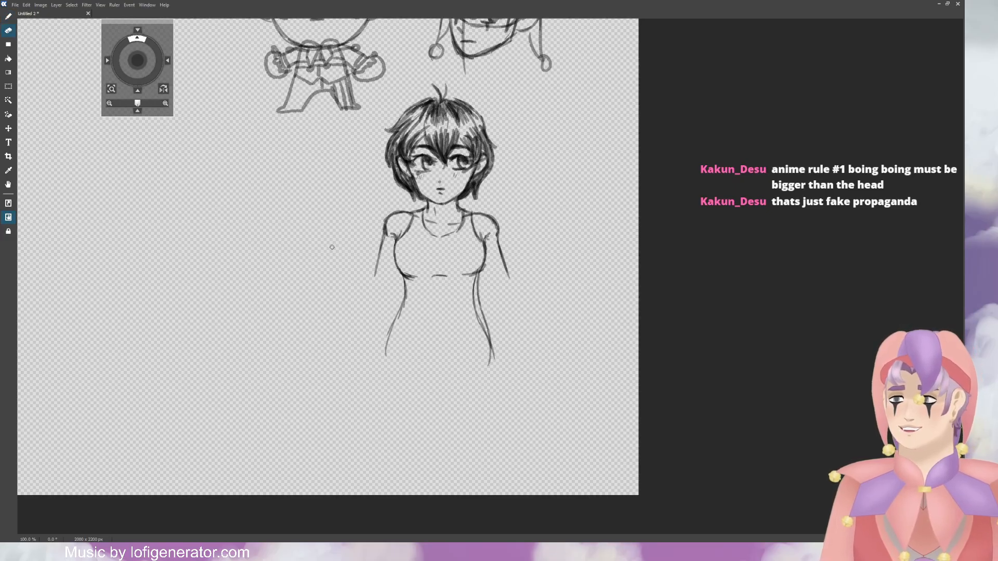
pyautogui.moveTo(471, 291); pyautogui.dragTo(490, 368)
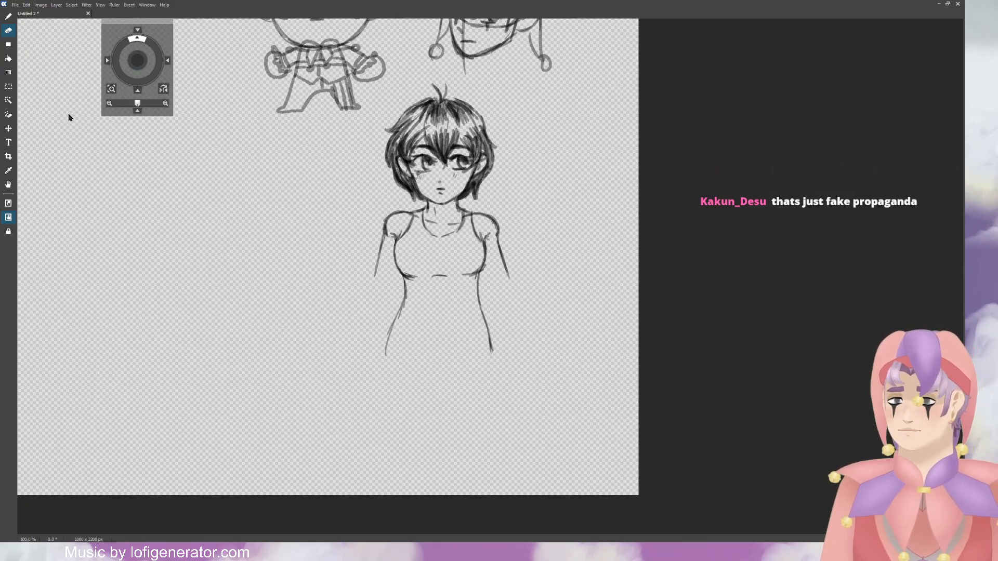
# Step: Draw a curved line across the hips, extend the outer hip lines downward, and add a small mark between the thighs
pyautogui.press('b')
pyautogui.moveTo(391, 347)
pyautogui.mouseDown()
pyautogui.moveTo(424, 366)
pyautogui.moveTo(460, 369)
pyautogui.moveTo(491, 349)
pyautogui.mouseUp()
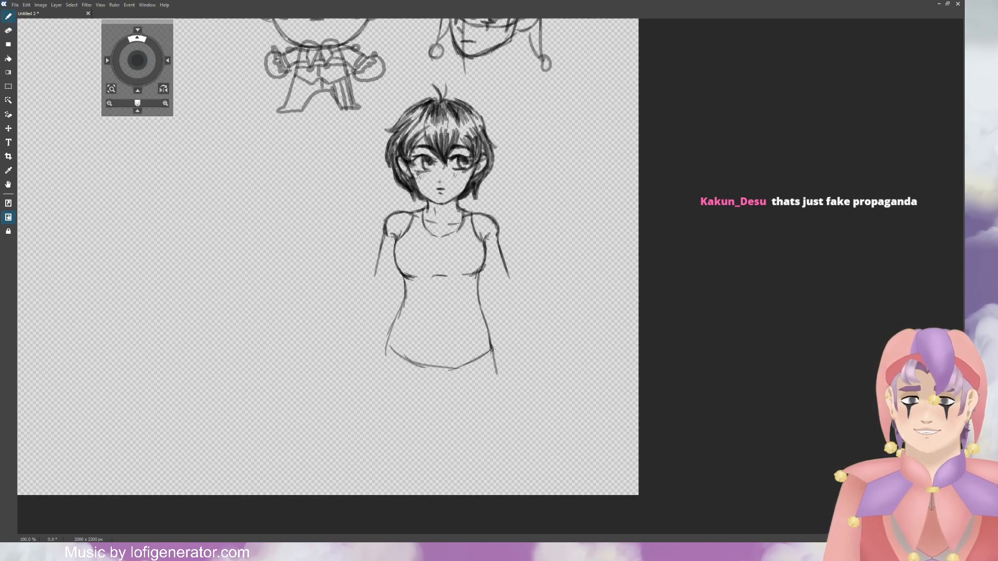
pyautogui.moveTo(393, 335); pyautogui.dragTo(384, 394)
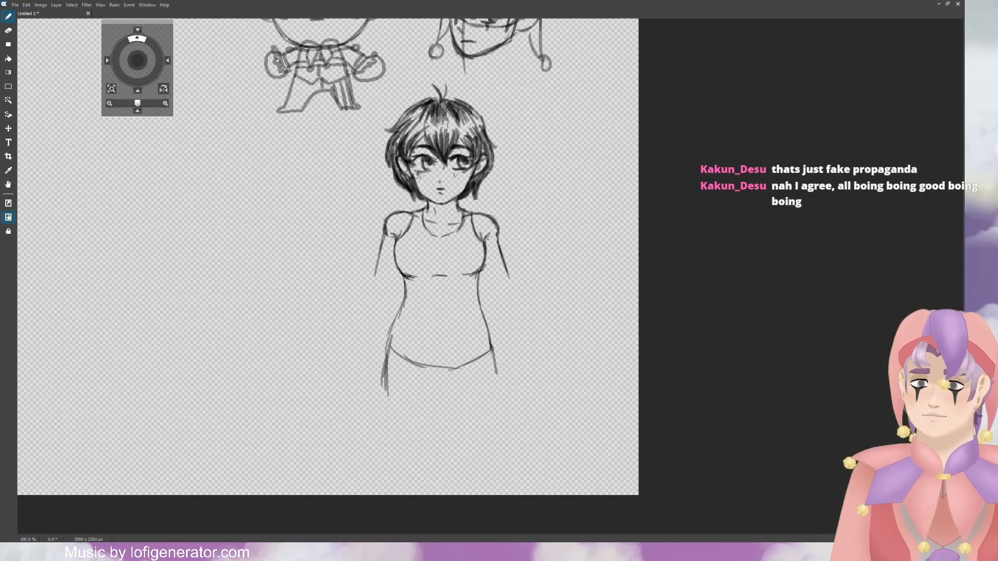
pyautogui.moveTo(431, 411); pyautogui.dragTo(441, 415)
# Step: Sketch a short flared skirt from the hips with slanted sides and a wavy hem
pyautogui.moveTo(390, 349)
pyautogui.mouseDown()
pyautogui.moveTo(351, 410)
pyautogui.moveTo(361, 401)
pyautogui.mouseUp()
pyautogui.moveTo(387, 366)
pyautogui.mouseDown()
pyautogui.moveTo(341, 413)
pyautogui.moveTo(389, 451)
pyautogui.moveTo(385, 434)
pyautogui.moveTo(430, 454)
pyautogui.moveTo(448, 455)
pyautogui.moveTo(443, 442)
pyautogui.moveTo(497, 432)
pyautogui.mouseUp()
pyautogui.moveTo(492, 350)
pyautogui.mouseDown()
pyautogui.moveTo(535, 417)
pyautogui.moveTo(476, 444)
pyautogui.moveTo(478, 435)
pyautogui.mouseUp()
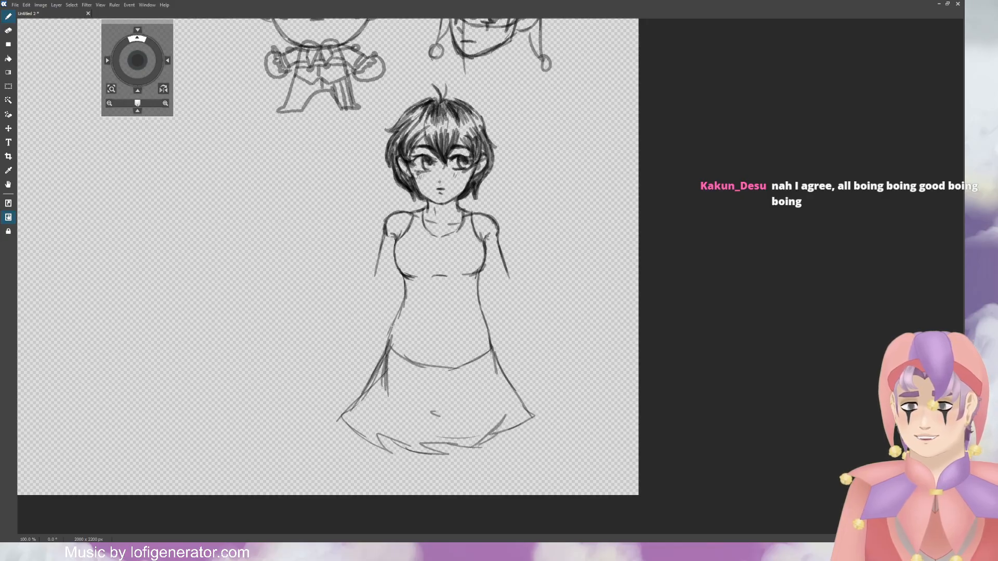
# Step: Strengthen the hip contour on the drawing's left side and add curved lines across the lower torso above the skirt
pyautogui.moveTo(393, 328); pyautogui.dragTo(385, 361)
pyautogui.moveTo(398, 314); pyautogui.dragTo(390, 341)
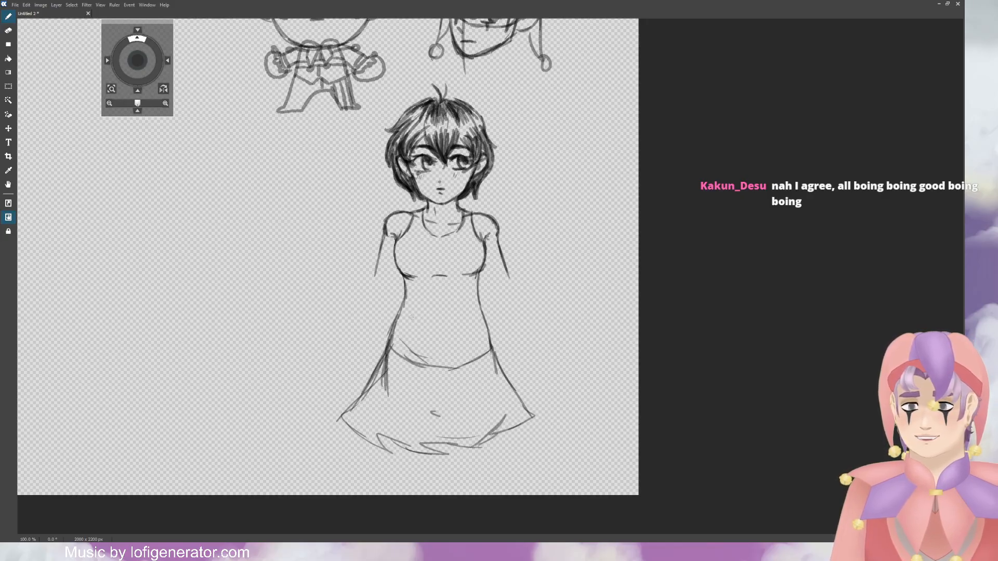
pyautogui.moveTo(415, 311)
pyautogui.mouseDown()
pyautogui.moveTo(437, 331)
pyautogui.moveTo(462, 323)
pyautogui.mouseUp()
pyautogui.moveTo(432, 326)
pyautogui.mouseDown()
pyautogui.moveTo(452, 323)
pyautogui.moveTo(394, 338)
pyautogui.mouseUp()
pyautogui.moveTo(399, 326); pyautogui.dragTo(390, 337)
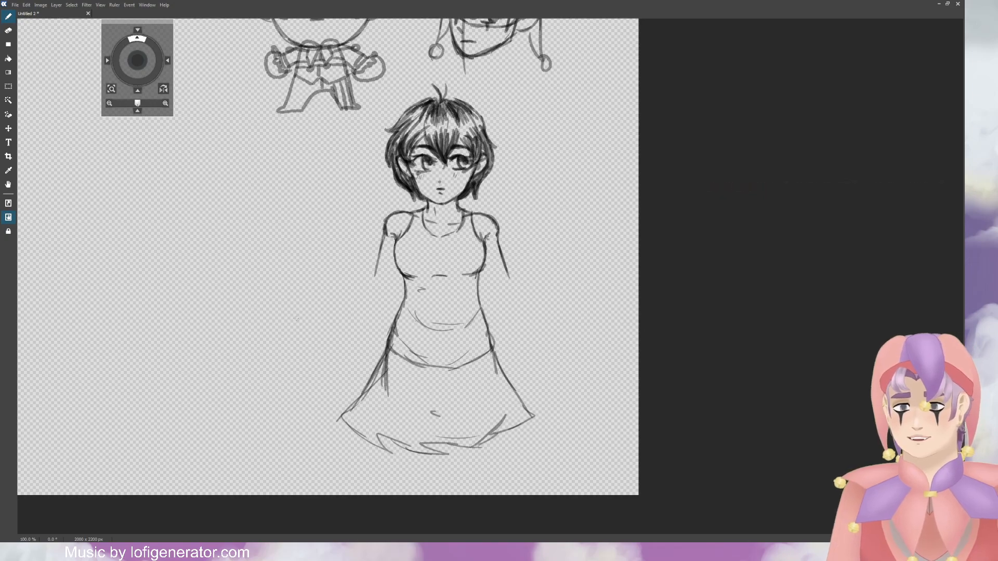
# Step: Sketch the inner and outer lines of both legs from under the skirt hem to the canvas edge
pyautogui.moveTo(379, 442); pyautogui.dragTo(389, 494)
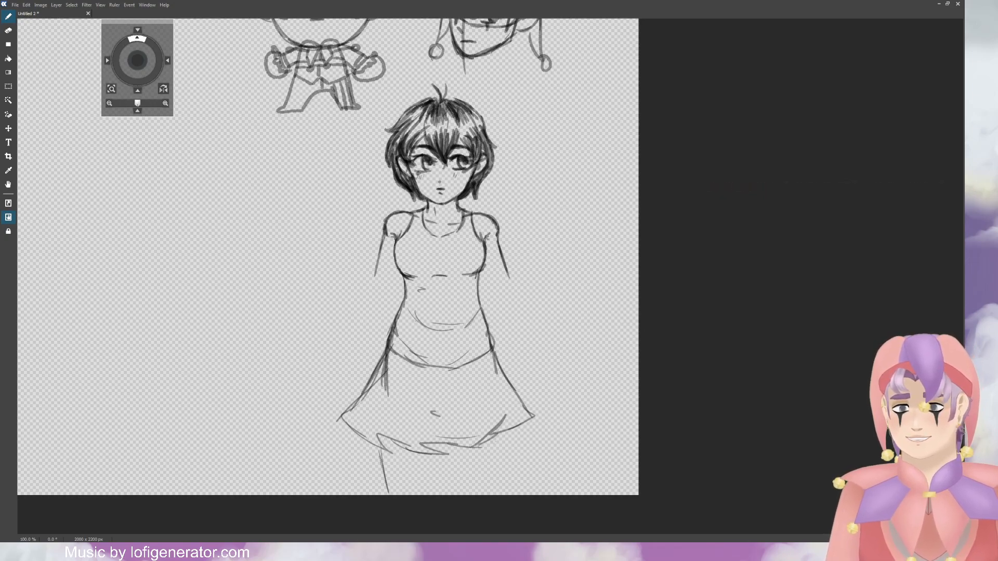
pyautogui.moveTo(518, 431)
pyautogui.mouseDown()
pyautogui.moveTo(535, 494)
pyautogui.moveTo(464, 451)
pyautogui.moveTo(488, 495)
pyautogui.mouseUp()
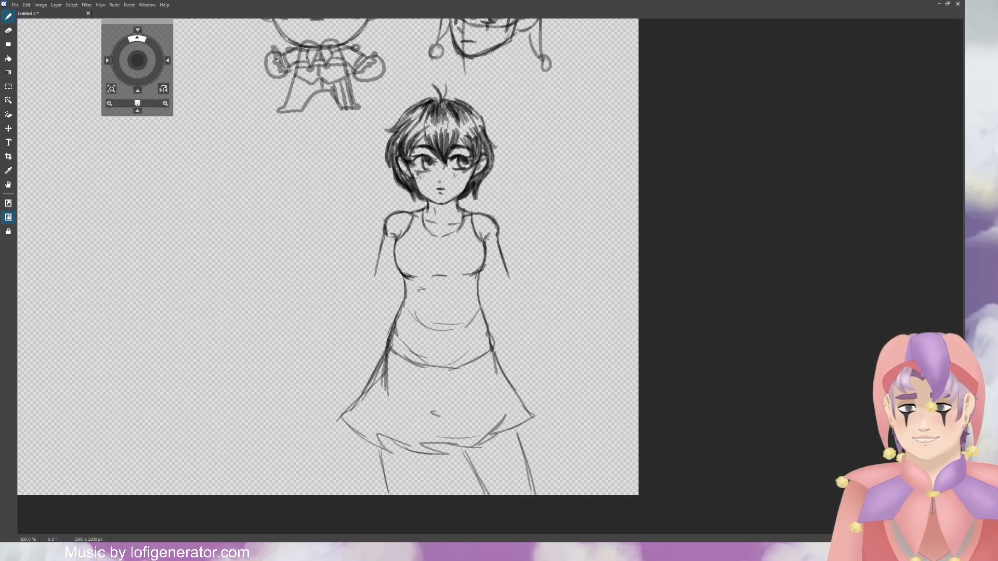
pyautogui.moveTo(431, 462); pyautogui.dragTo(434, 495)
# Step: Close the folds along the skirt's hem and draw pleat lines running down the skirt
pyautogui.moveTo(448, 454); pyautogui.dragTo(456, 445)
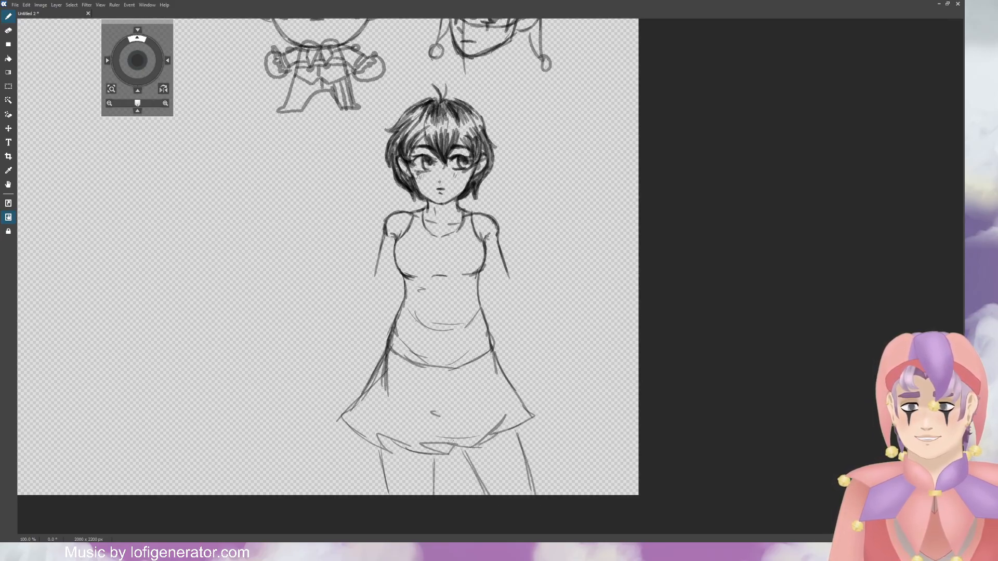
pyautogui.moveTo(393, 450); pyautogui.dragTo(402, 449)
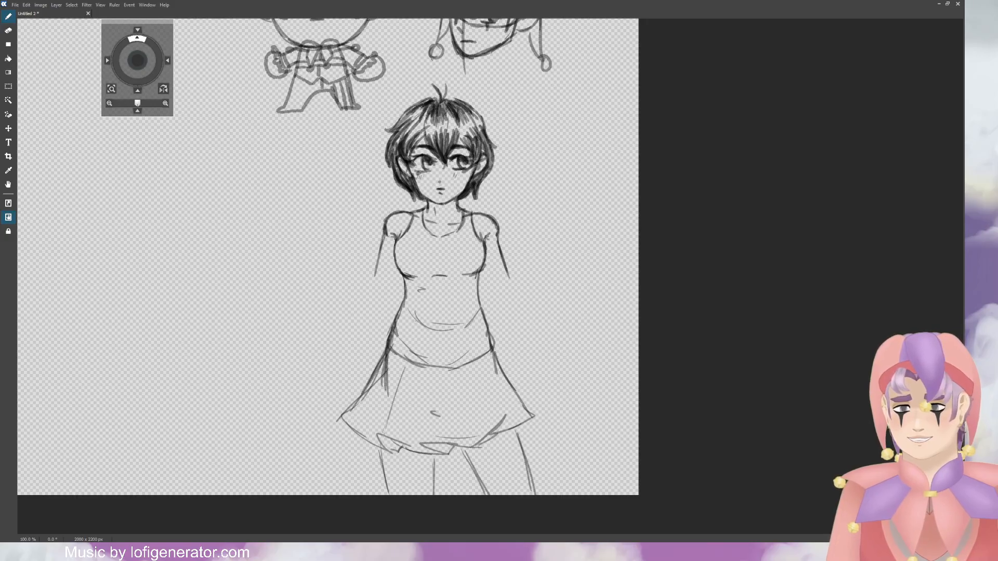
pyautogui.moveTo(425, 396); pyautogui.dragTo(421, 450)
pyautogui.moveTo(456, 393); pyautogui.dragTo(475, 441)
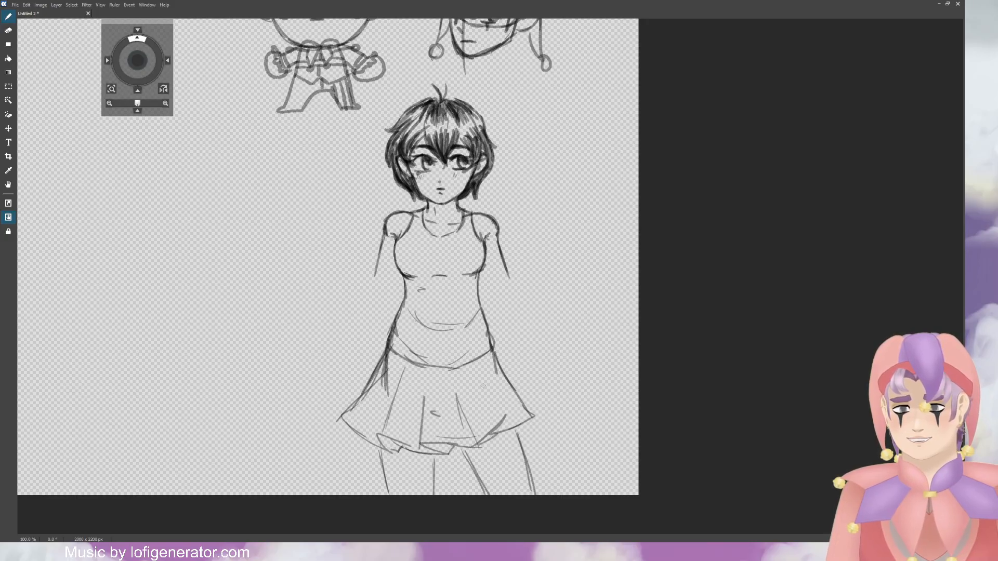
pyautogui.moveTo(484, 379); pyautogui.dragTo(510, 422)
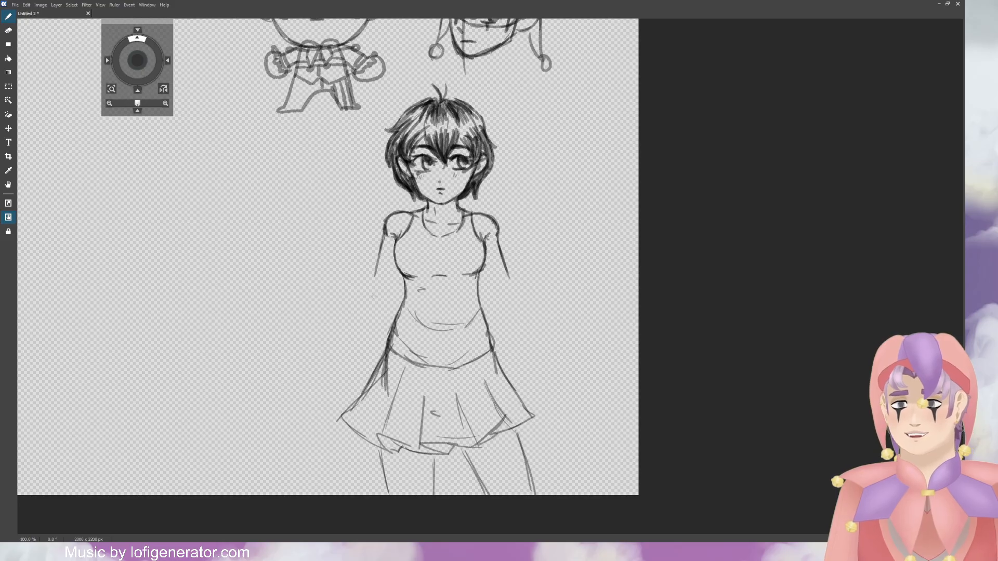
# Step: Sketch the inner and outer lines of the arm on the drawing's left side down past the waist
pyautogui.moveTo(400, 273); pyautogui.dragTo(393, 295)
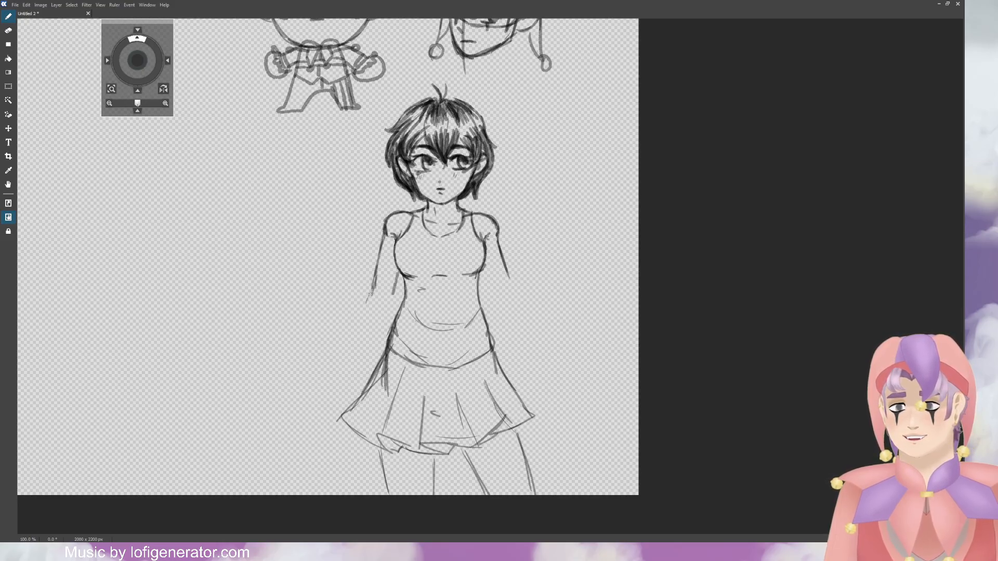
pyautogui.moveTo(392, 297); pyautogui.dragTo(371, 355)
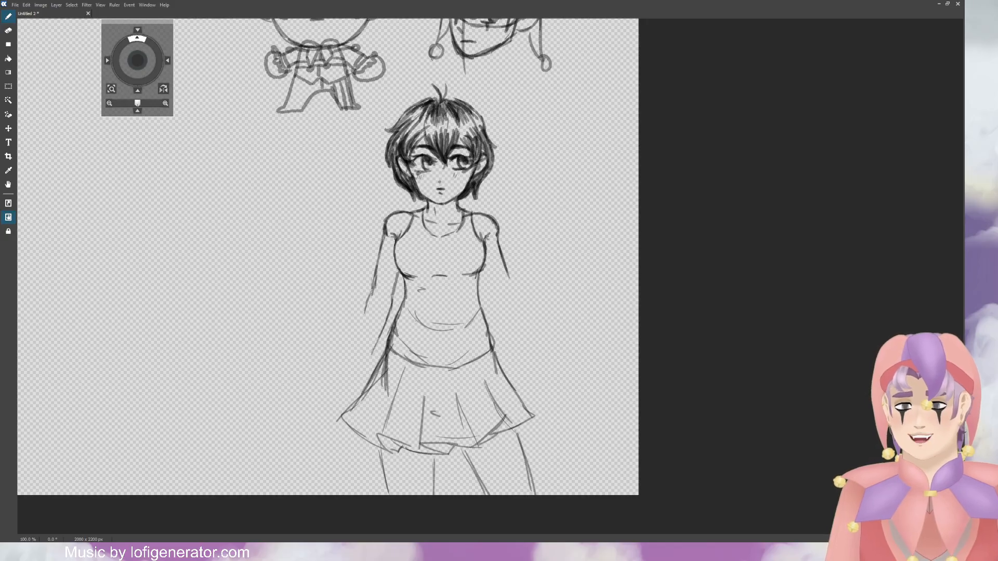
pyautogui.moveTo(366, 306); pyautogui.dragTo(357, 354)
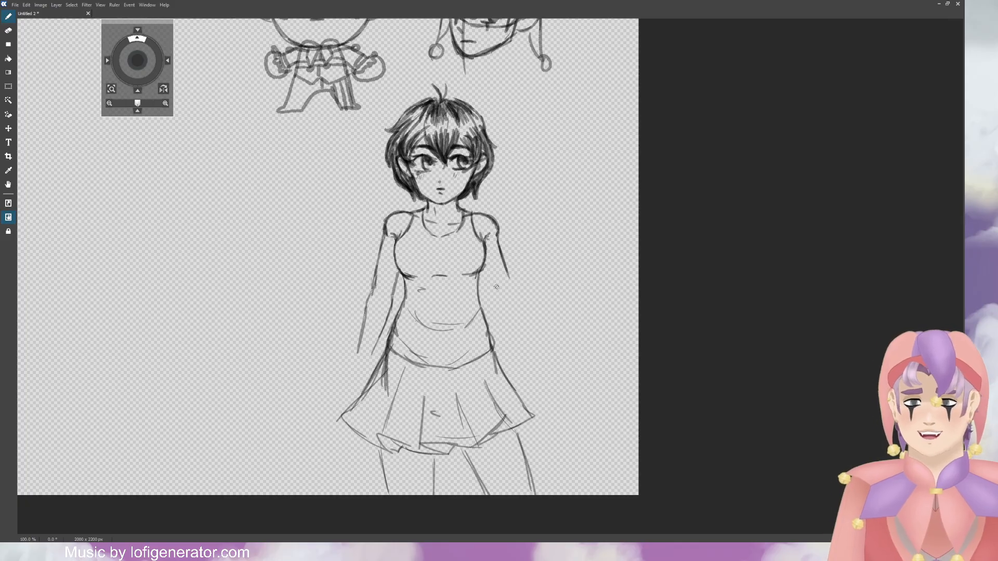
# Step: Sketch the inner and outer lines of the arm on the drawing's right side, ending beside the skirt
pyautogui.moveTo(483, 266); pyautogui.dragTo(489, 290)
pyautogui.moveTo(500, 244)
pyautogui.mouseDown()
pyautogui.moveTo(512, 295)
pyautogui.moveTo(499, 346)
pyautogui.mouseUp()
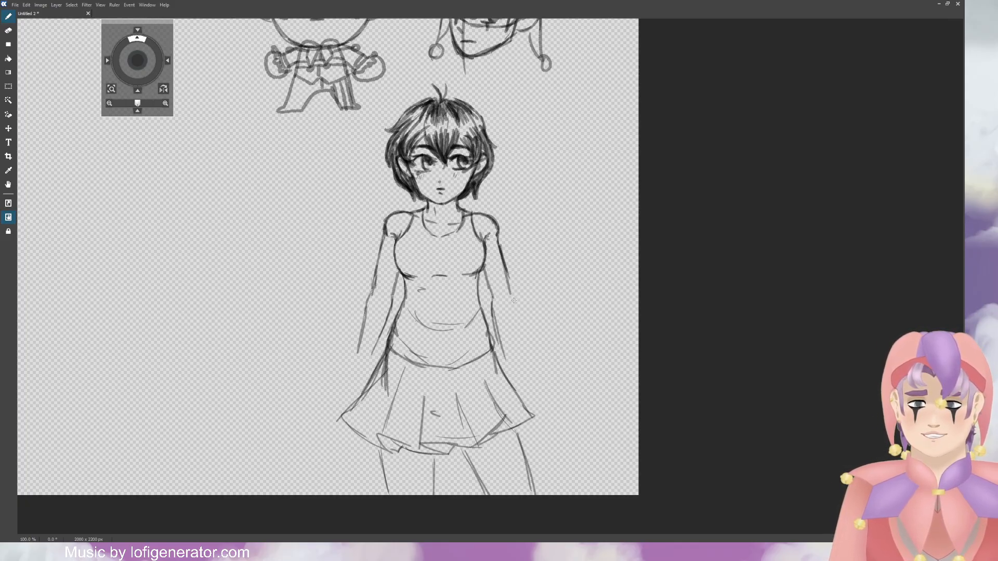
pyautogui.moveTo(514, 300); pyautogui.dragTo(524, 379)
pyautogui.moveTo(500, 342); pyautogui.dragTo(511, 382)
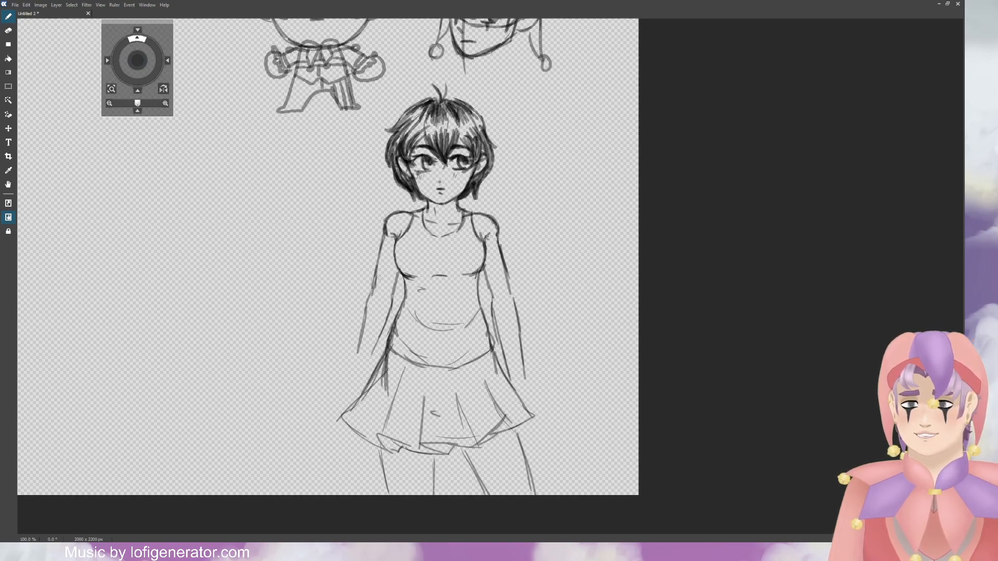
# Step: Reinforce the forearm lines of the arm on the drawing's left side and extend them down to the wrist
pyautogui.moveTo(376, 276)
pyautogui.mouseDown()
pyautogui.moveTo(370, 301)
pyautogui.moveTo(387, 305)
pyautogui.moveTo(361, 331)
pyautogui.mouseUp()
pyautogui.moveTo(368, 306); pyautogui.dragTo(358, 344)
pyautogui.moveTo(390, 304)
pyautogui.mouseDown()
pyautogui.moveTo(366, 370)
pyautogui.moveTo(348, 366)
pyautogui.mouseUp()
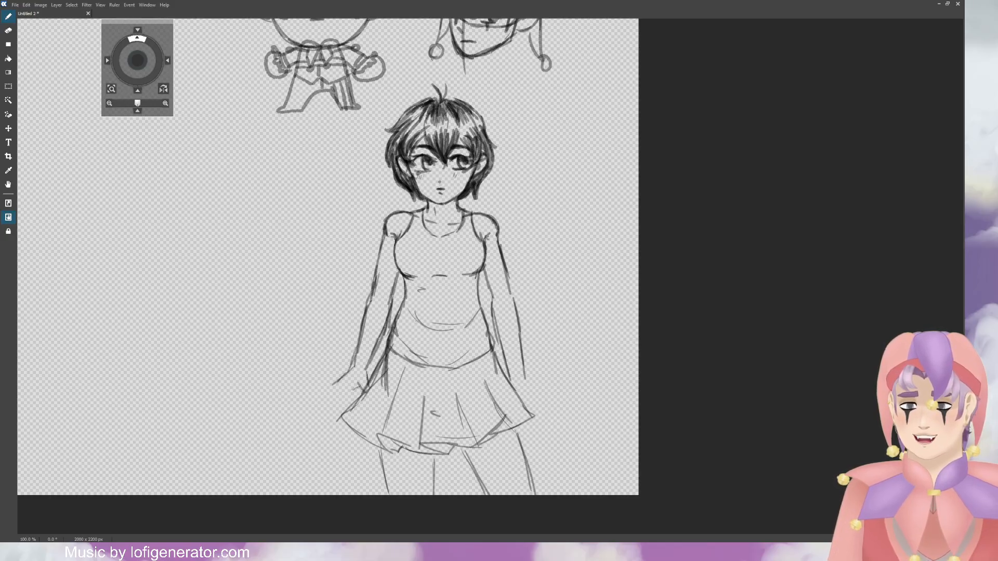
pyautogui.moveTo(344, 398)
pyautogui.mouseDown()
pyautogui.moveTo(335, 409)
pyautogui.moveTo(314, 395)
pyautogui.mouseUp()
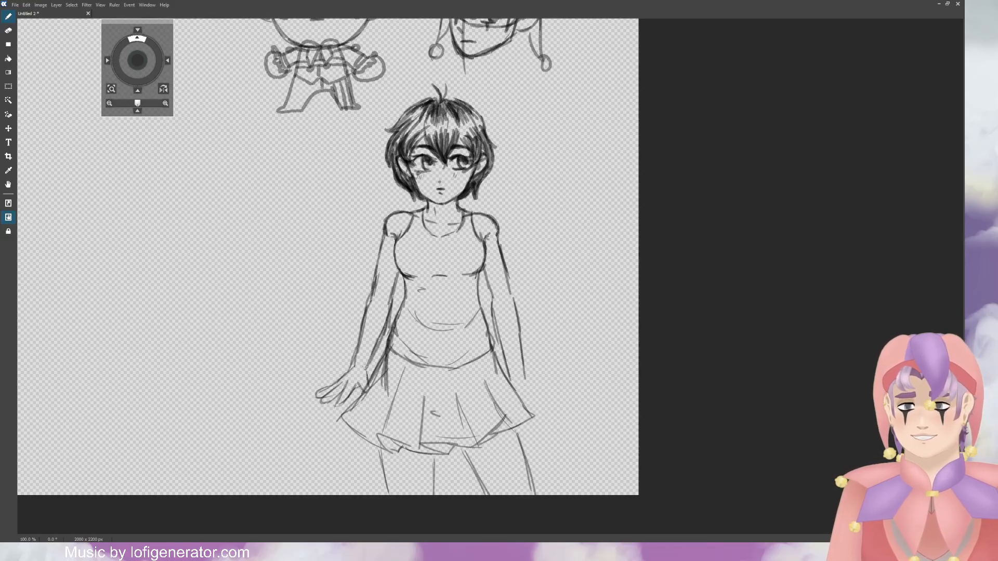
pyautogui.hotkey('ctrl', 'z')
pyautogui.hotkey('ctrl', 'z')
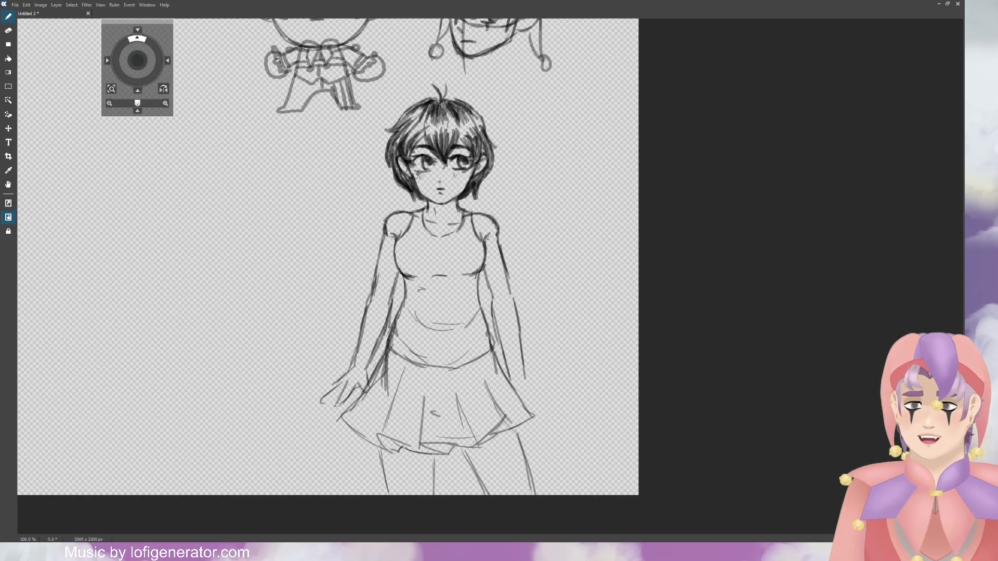
pyautogui.hotkey('ctrl', 'z')
pyautogui.hotkey('ctrl', 'z')
pyautogui.hotkey('ctrl', 'z')
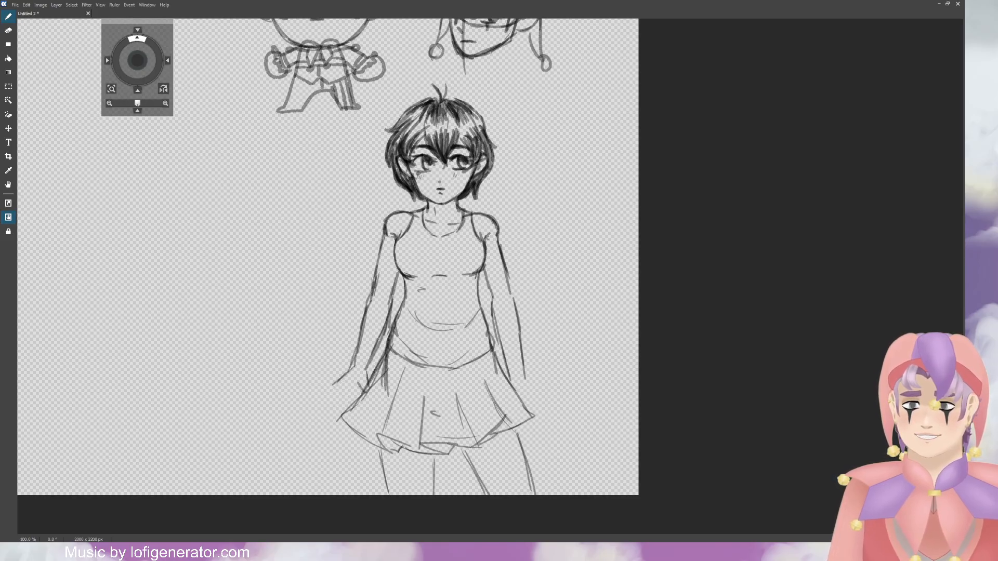
pyautogui.hotkey('ctrl', 'z')
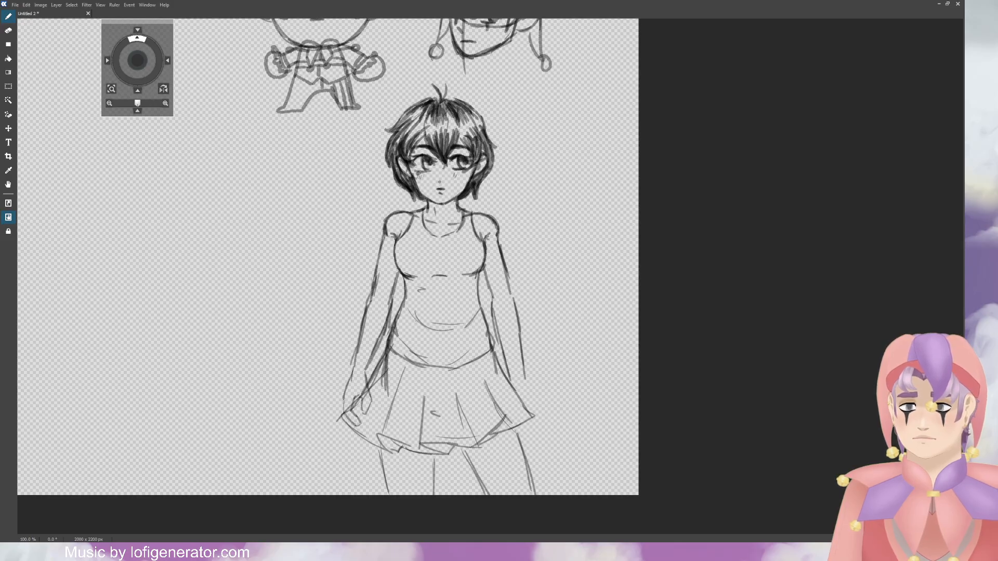
# Step: Sketch a relaxed hand hanging over the skirt's edge on the drawing's left side and erase stray lines around its fingers
pyautogui.moveTo(349, 381); pyautogui.dragTo(342, 407)
pyautogui.moveTo(351, 375); pyautogui.dragTo(338, 402)
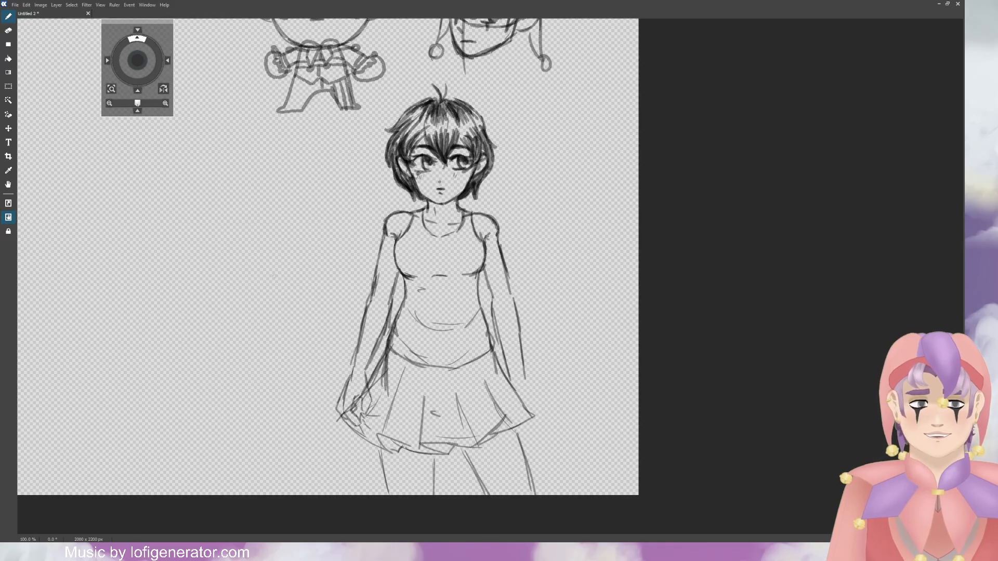
pyautogui.press('e')
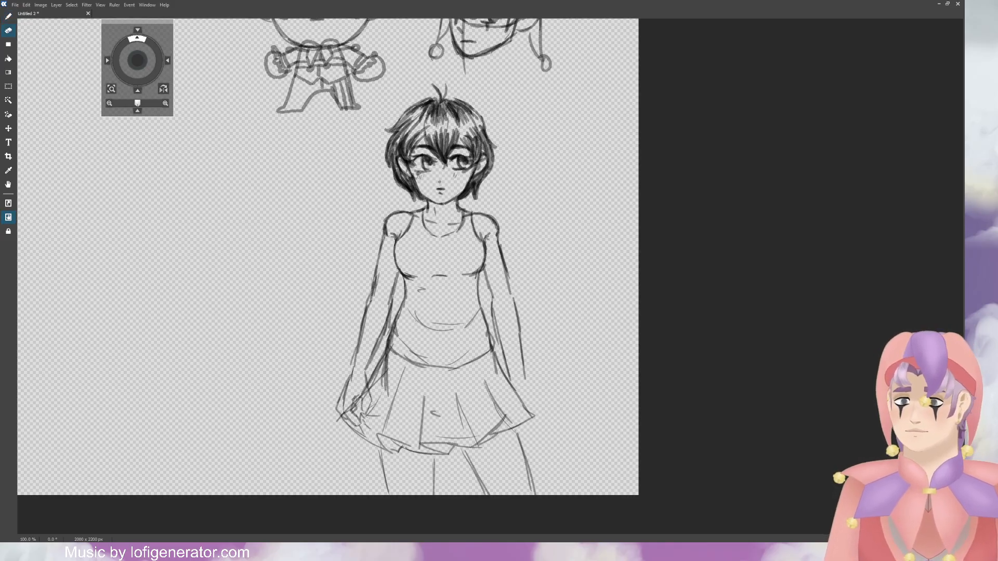
pyautogui.moveTo(361, 390); pyautogui.dragTo(364, 389)
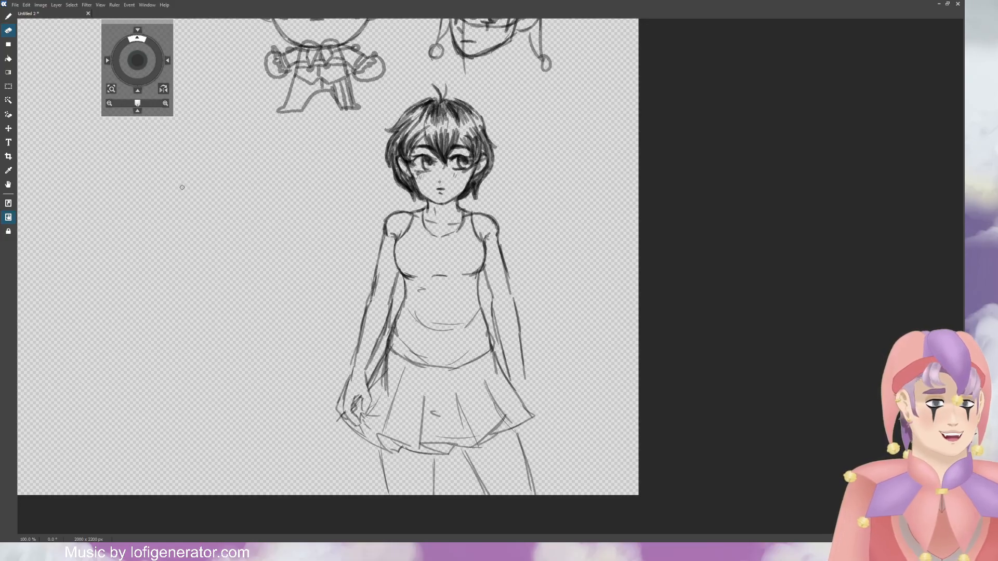
# Step: Draw curved stocking bands across both thighs and erase the overlapping lines on the arm on the drawing's left side
pyautogui.press('b')
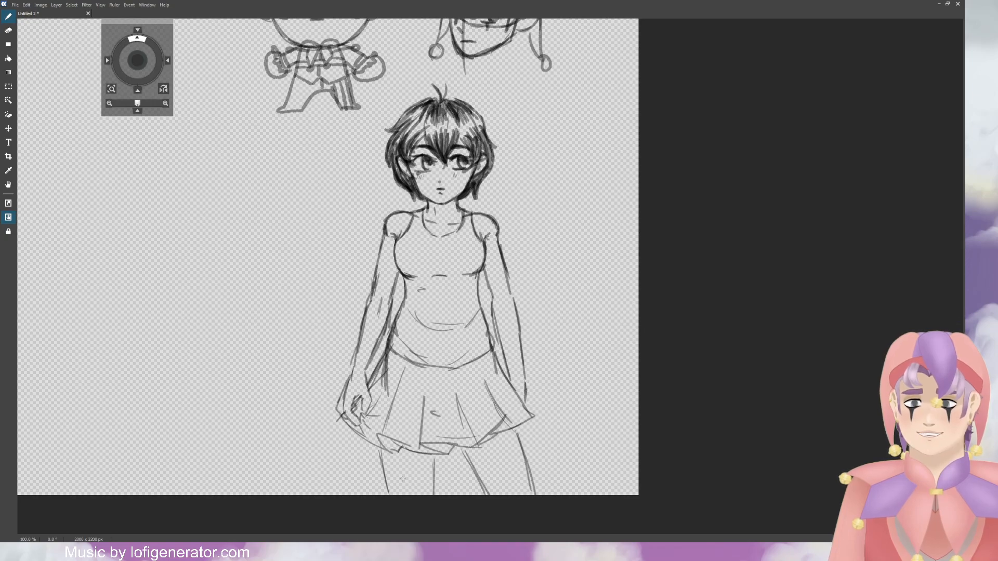
pyautogui.moveTo(399, 479)
pyautogui.mouseDown()
pyautogui.moveTo(529, 451)
pyautogui.moveTo(519, 445)
pyautogui.mouseUp()
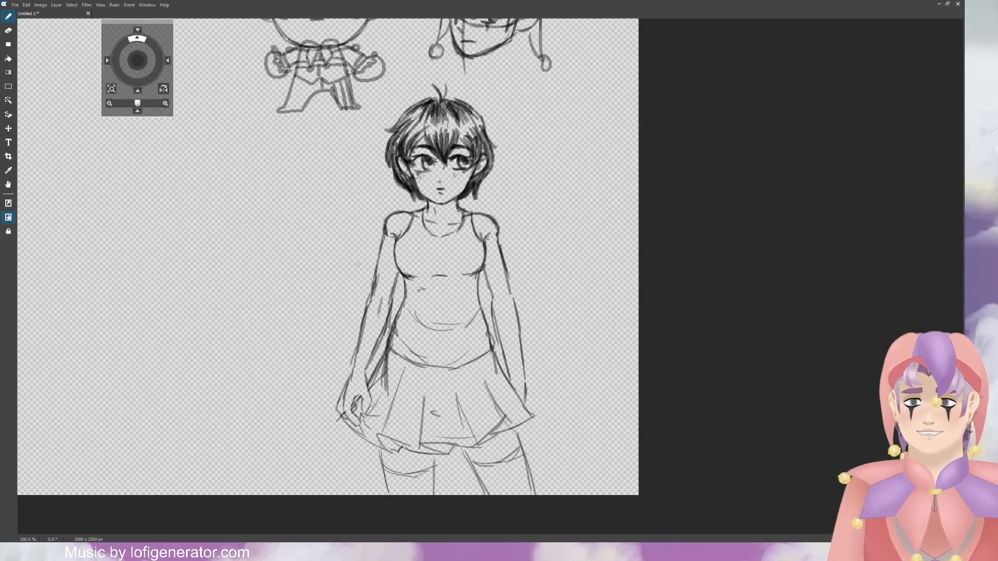
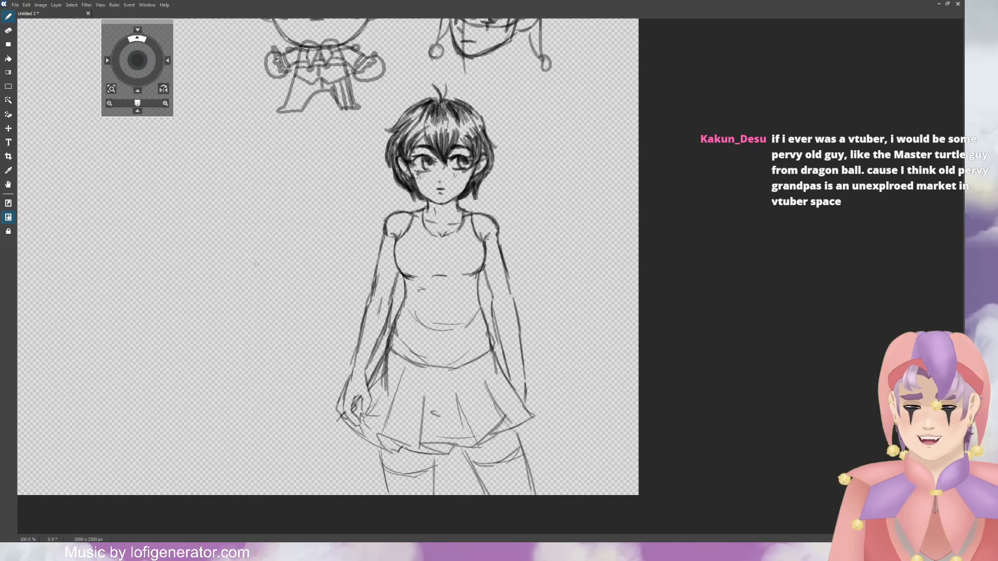
pyautogui.press('e')
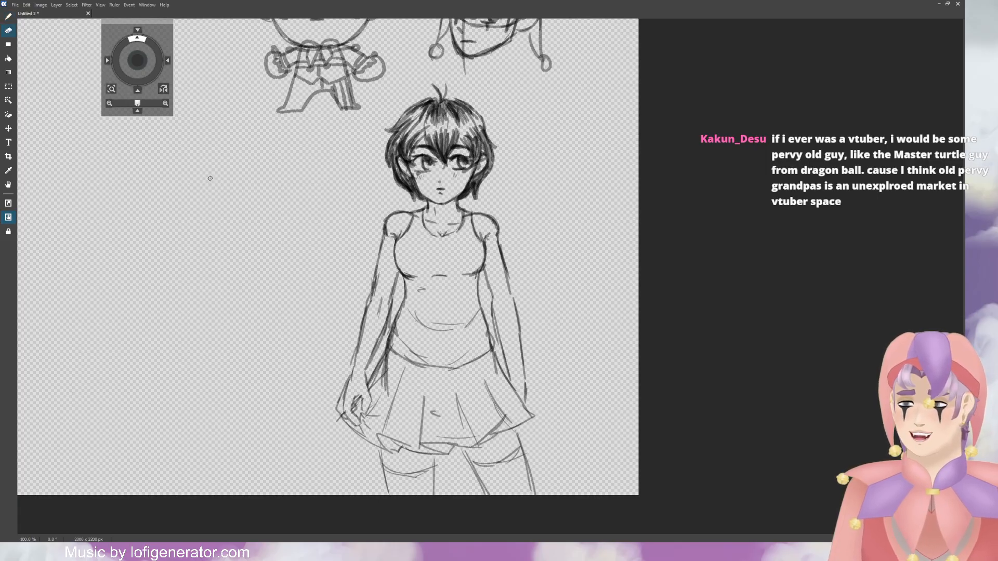
pyautogui.moveTo(375, 302)
pyautogui.mouseDown()
pyautogui.moveTo(379, 271)
pyautogui.moveTo(370, 342)
pyautogui.moveTo(395, 274)
pyautogui.mouseUp()
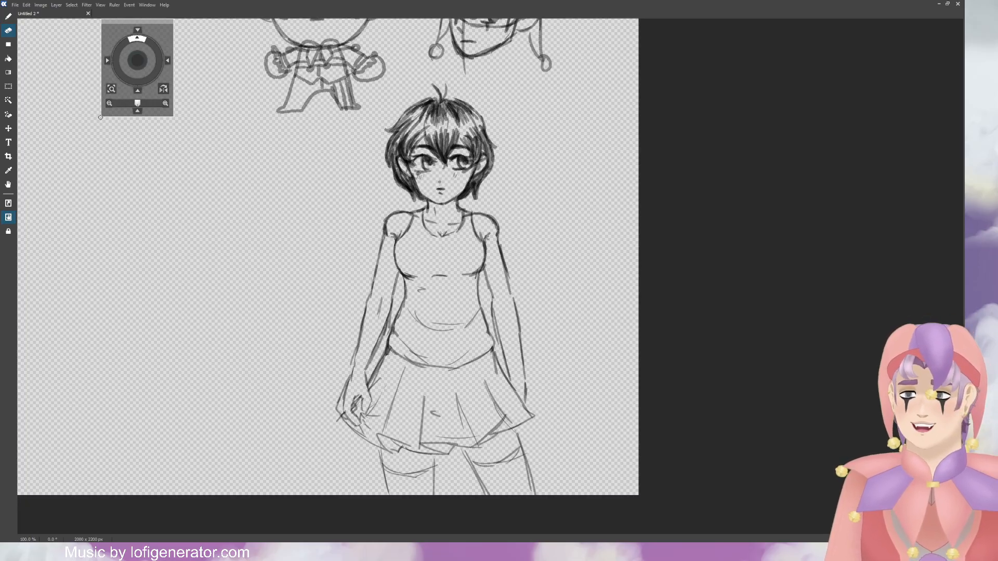
pyautogui.press('b')
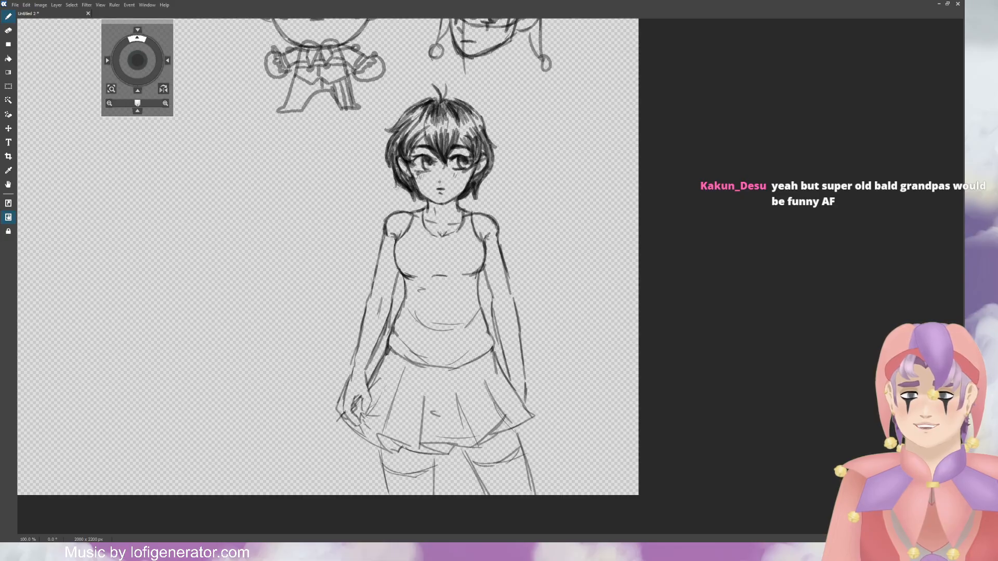
pyautogui.moveTo(397, 181); pyautogui.dragTo(378, 246)
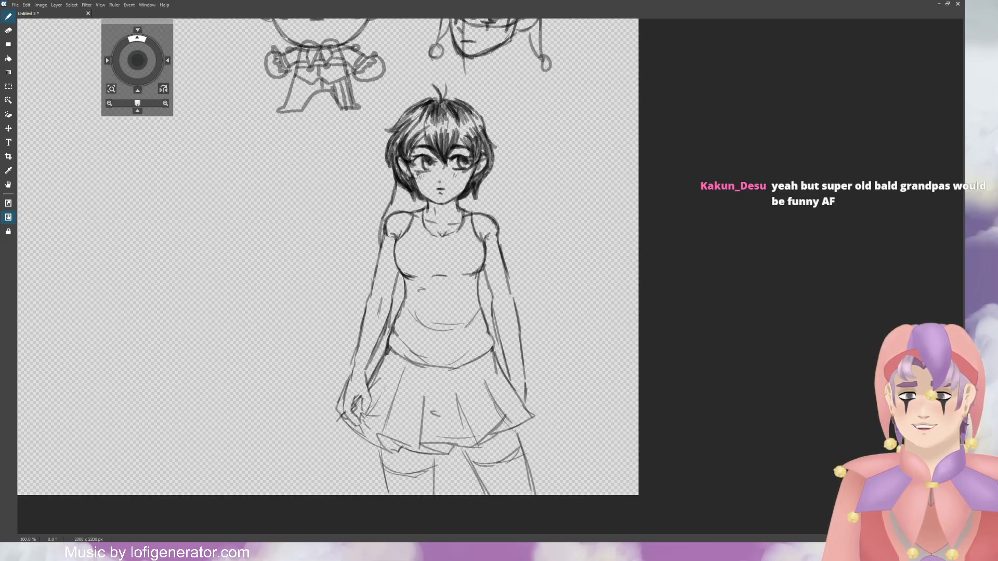
pyautogui.hotkey('ctrl', 'z')
pyautogui.hotkey('ctrl', 'z')
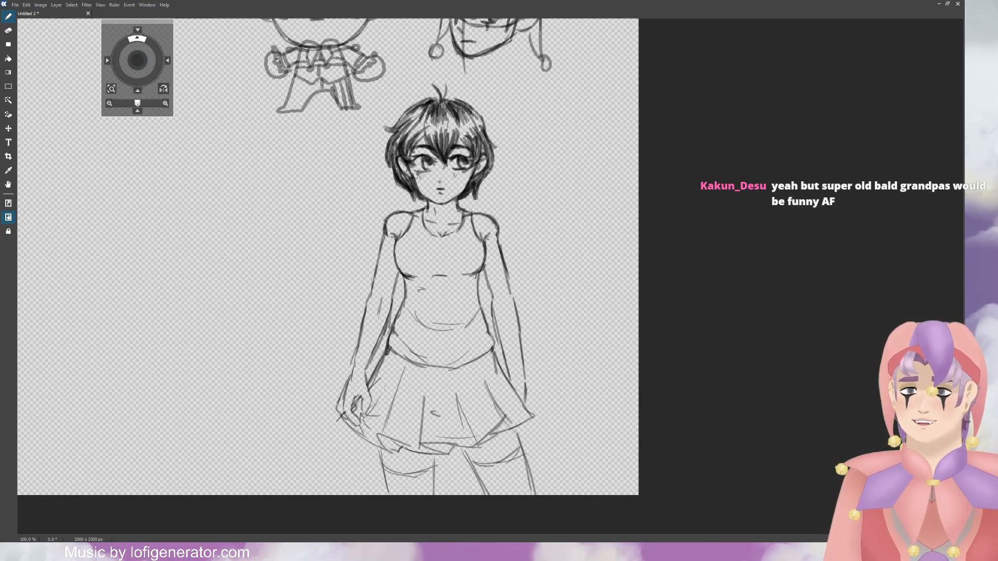
# Step: Reinforce the hair's outer contour on both sides of the head with extra dark strokes
pyautogui.moveTo(425, 100)
pyautogui.mouseDown()
pyautogui.moveTo(394, 136)
pyautogui.moveTo(385, 168)
pyautogui.mouseUp()
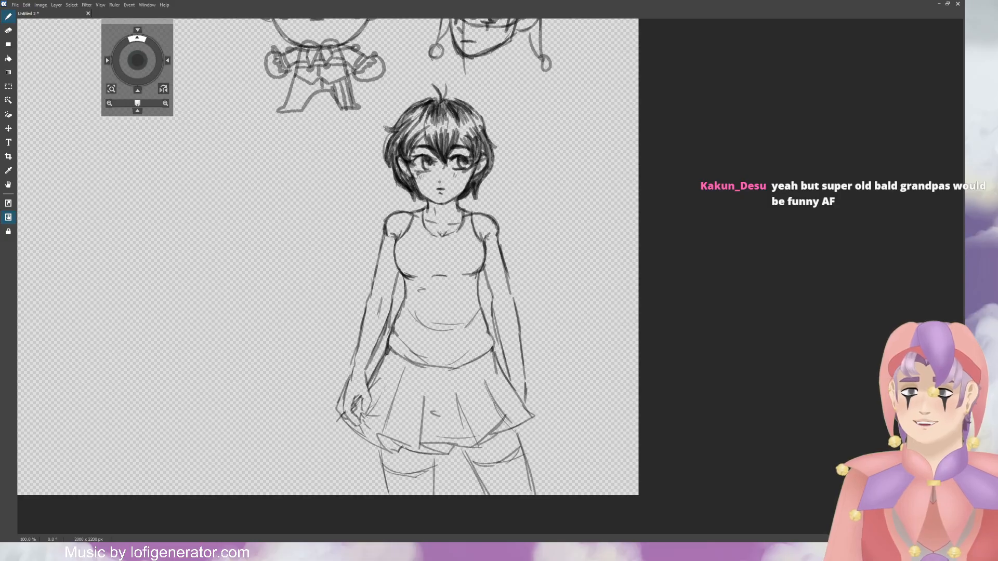
pyautogui.moveTo(475, 115)
pyautogui.mouseDown()
pyautogui.moveTo(492, 143)
pyautogui.moveTo(479, 195)
pyautogui.mouseUp()
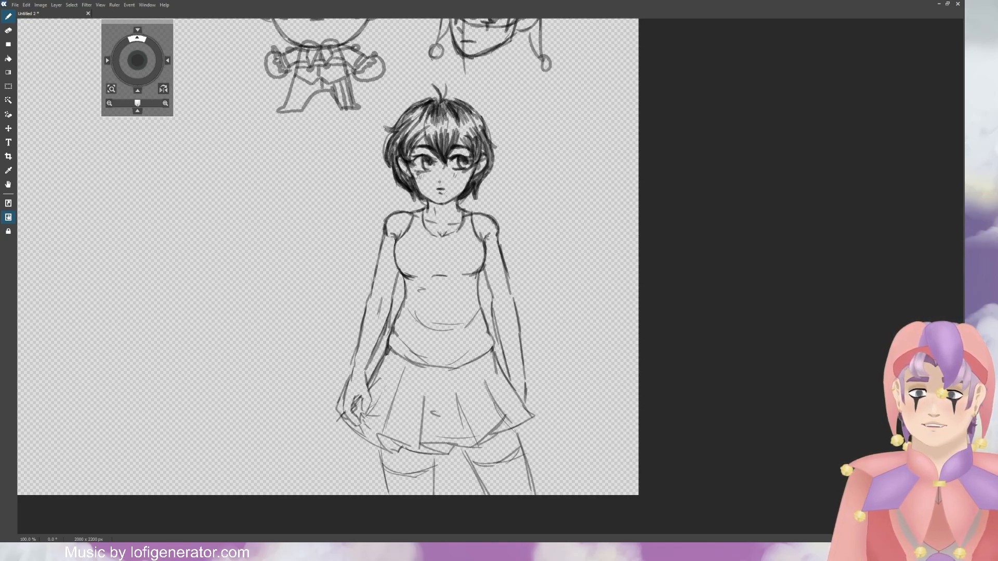
pyautogui.moveTo(489, 173); pyautogui.dragTo(481, 194)
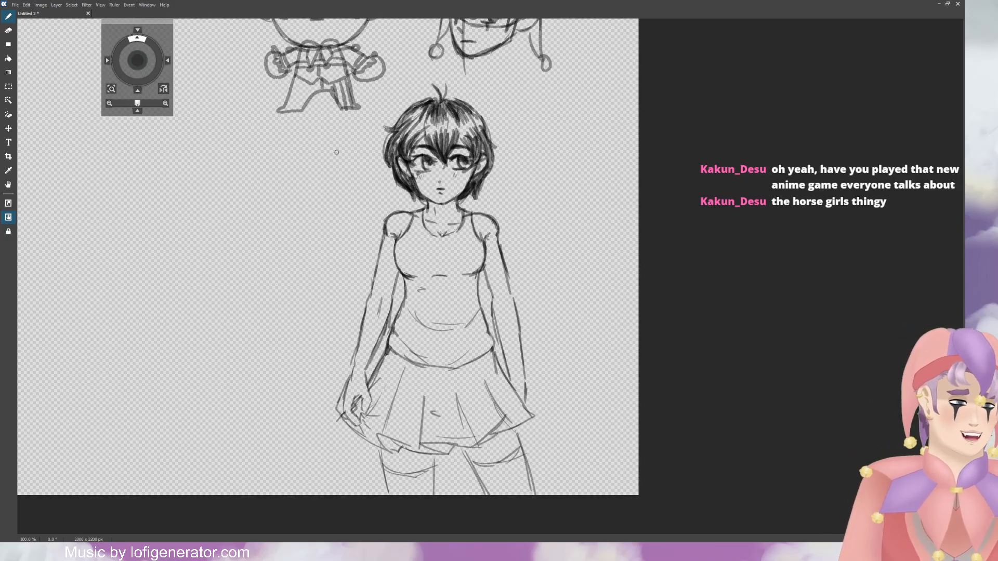
# Step: Shade the inner side of the arm on the drawing's left side from the armpit down to the wrist
pyautogui.moveTo(394, 243); pyautogui.dragTo(396, 272)
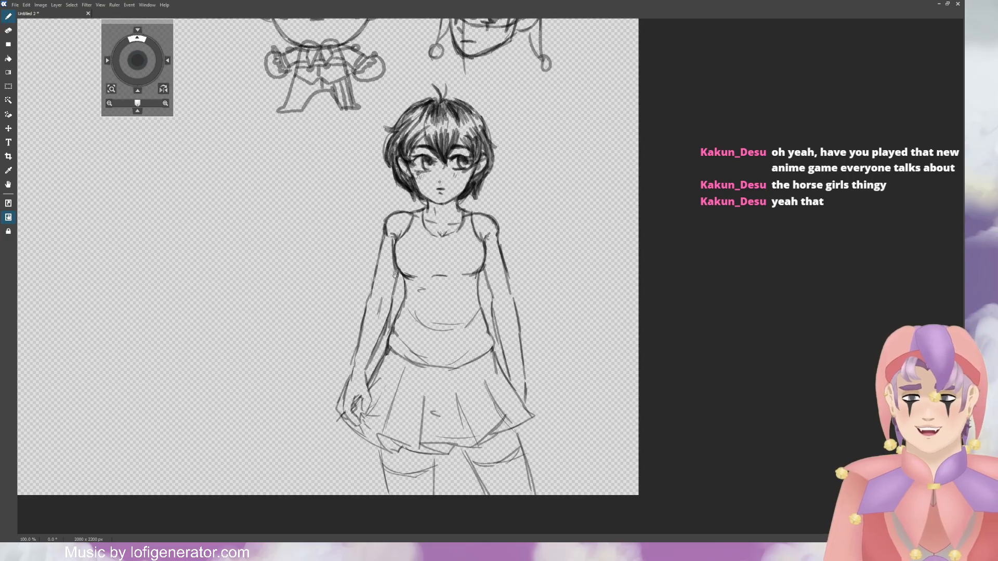
pyautogui.moveTo(392, 273)
pyautogui.mouseDown()
pyautogui.moveTo(392, 244)
pyautogui.moveTo(389, 312)
pyautogui.mouseUp()
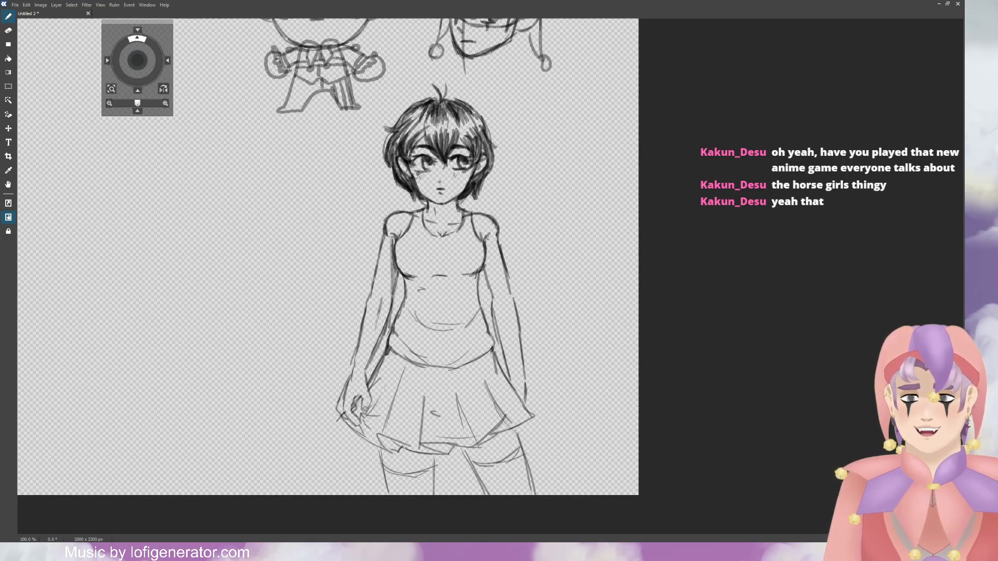
pyautogui.moveTo(348, 398); pyautogui.dragTo(342, 408)
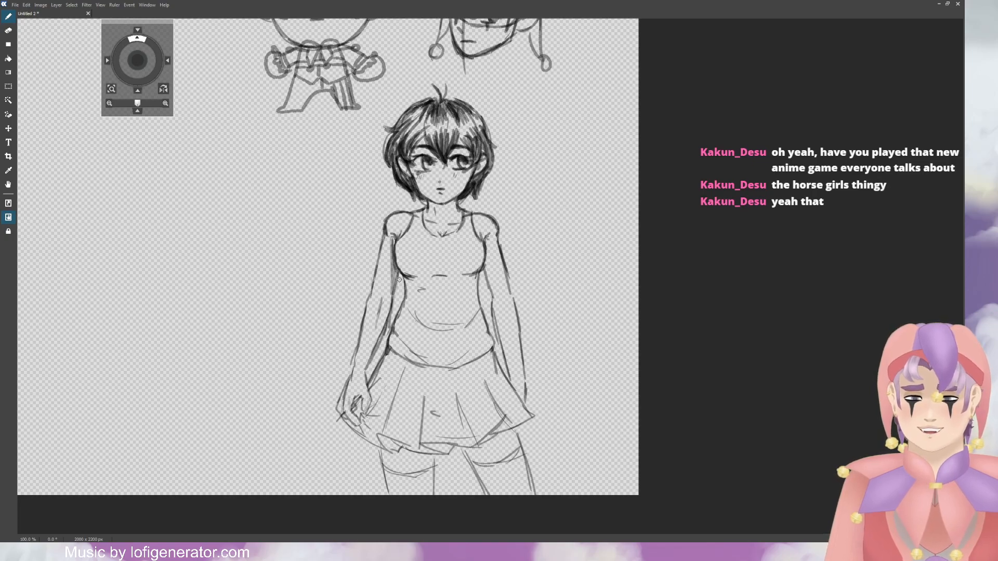
pyautogui.moveTo(389, 293); pyautogui.dragTo(389, 305)
pyautogui.moveTo(391, 247); pyautogui.dragTo(391, 260)
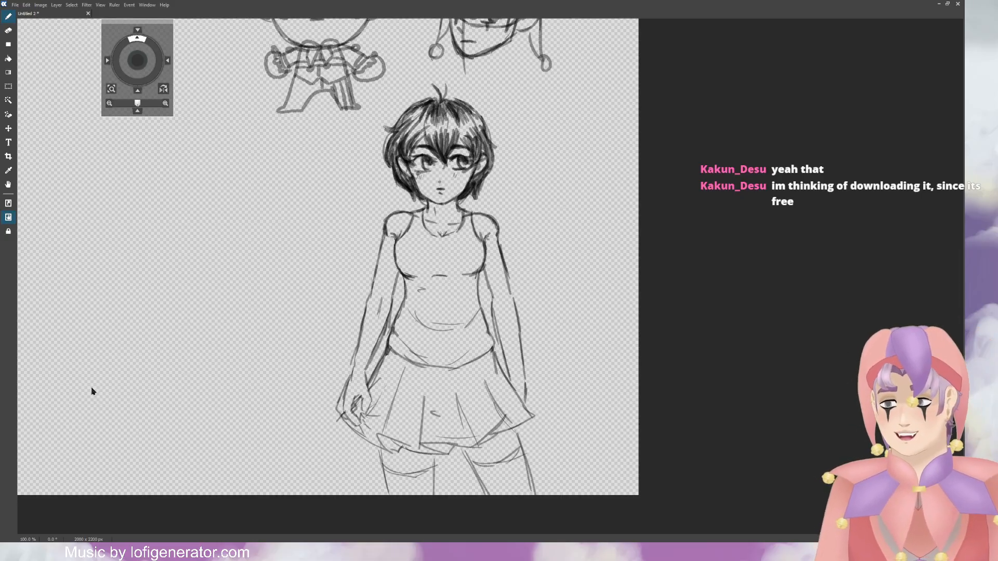
pyautogui.moveTo(385, 240)
pyautogui.mouseDown()
pyautogui.moveTo(396, 265)
pyautogui.moveTo(363, 375)
pyautogui.moveTo(361, 400)
pyautogui.mouseUp()
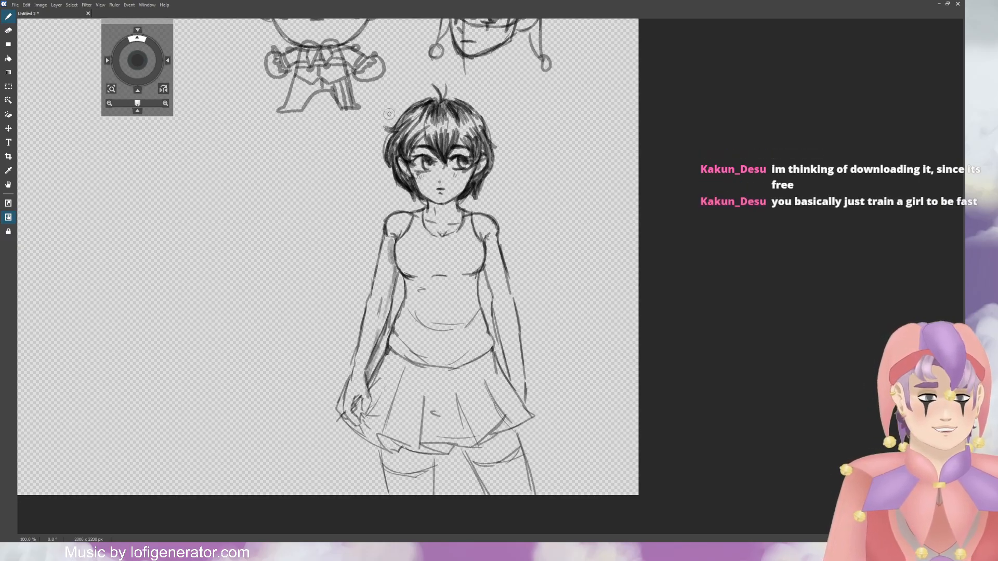
pyautogui.moveTo(367, 363); pyautogui.dragTo(386, 295)
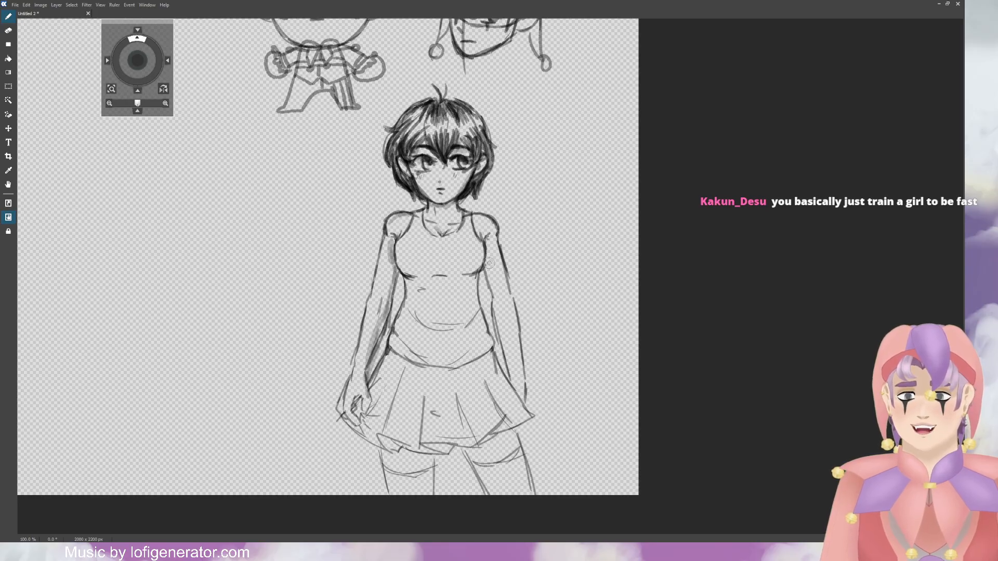
# Step: Shade the top under the bust and along the waist, and the inner side and shoulder of the arm on the drawing's right
pyautogui.moveTo(407, 277)
pyautogui.mouseDown()
pyautogui.moveTo(441, 283)
pyautogui.moveTo(476, 271)
pyautogui.moveTo(418, 290)
pyautogui.moveTo(405, 306)
pyautogui.moveTo(431, 318)
pyautogui.moveTo(397, 329)
pyautogui.moveTo(399, 358)
pyautogui.moveTo(408, 348)
pyautogui.mouseUp()
pyautogui.moveTo(475, 298)
pyautogui.mouseDown()
pyautogui.moveTo(486, 338)
pyautogui.moveTo(472, 353)
pyautogui.mouseUp()
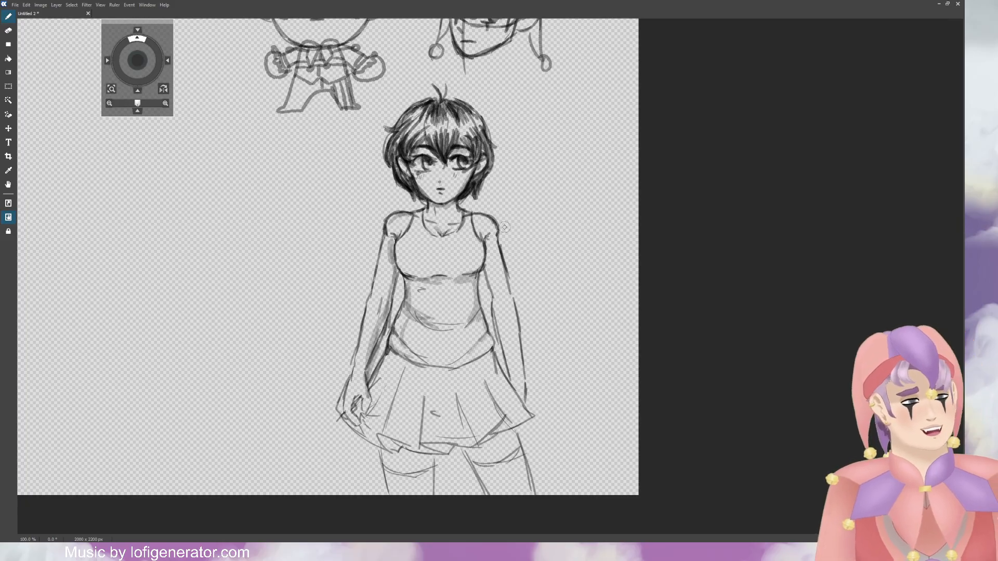
pyautogui.moveTo(486, 235)
pyautogui.mouseDown()
pyautogui.moveTo(492, 275)
pyautogui.moveTo(489, 255)
pyautogui.mouseUp()
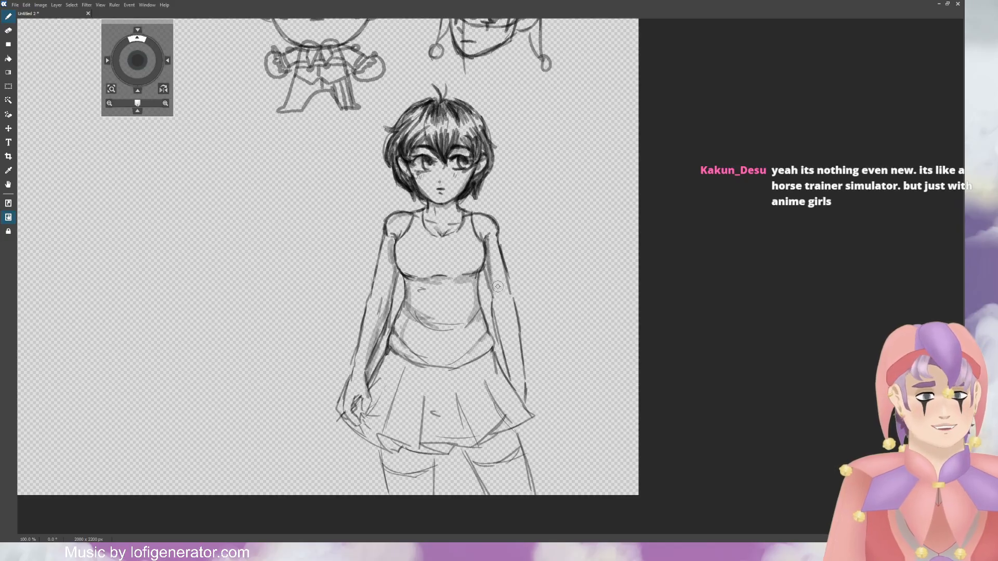
pyautogui.moveTo(490, 284)
pyautogui.mouseDown()
pyautogui.moveTo(510, 403)
pyautogui.moveTo(520, 395)
pyautogui.mouseUp()
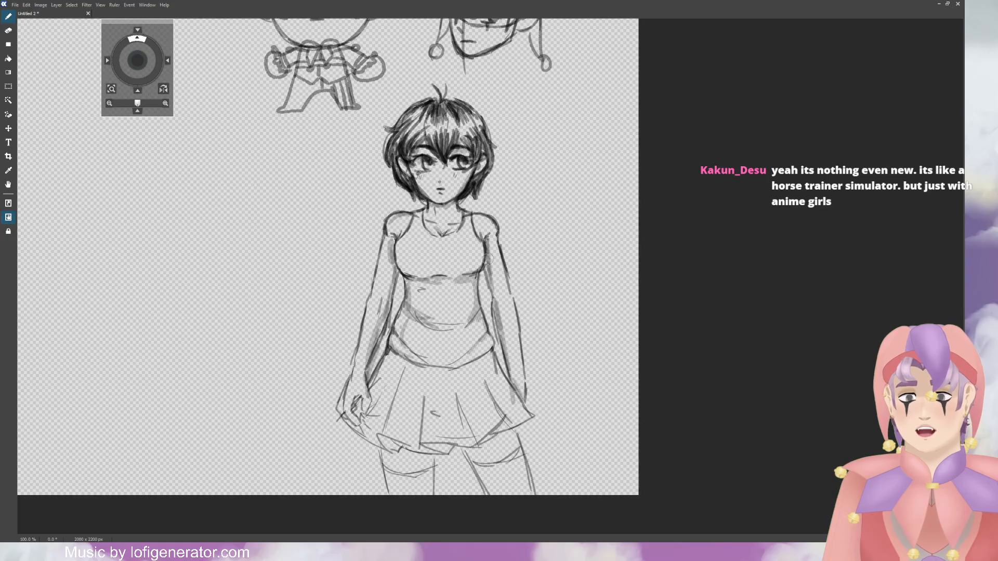
pyautogui.moveTo(488, 218)
pyautogui.mouseDown()
pyautogui.moveTo(477, 216)
pyautogui.moveTo(494, 227)
pyautogui.mouseUp()
# Step: Shade the folds along the skirt's hem and add shadow strokes down the pleats from the waistband
pyautogui.moveTo(387, 425)
pyautogui.mouseDown()
pyautogui.moveTo(393, 450)
pyautogui.moveTo(441, 450)
pyautogui.moveTo(491, 432)
pyautogui.mouseUp()
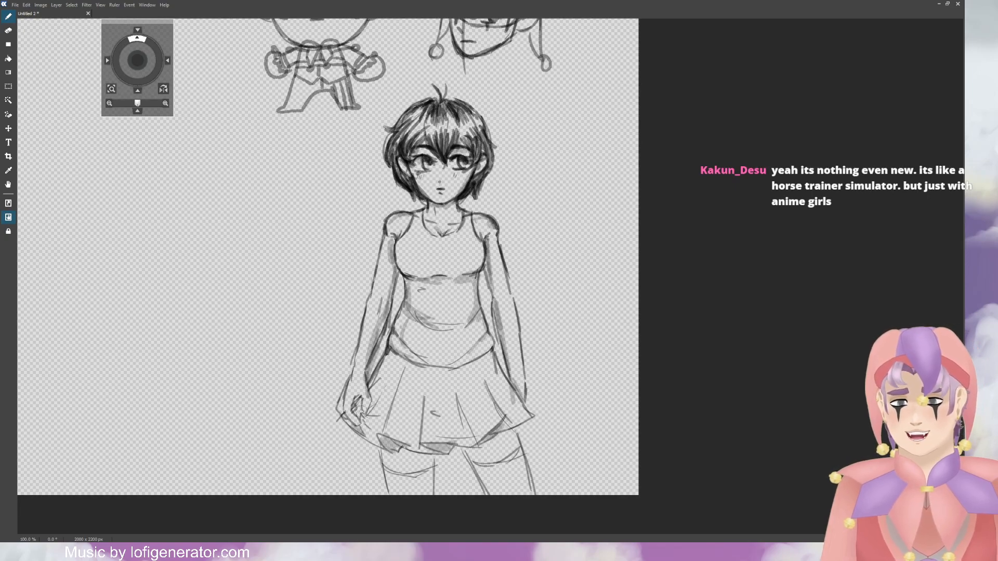
pyautogui.moveTo(391, 359)
pyautogui.mouseDown()
pyautogui.moveTo(379, 385)
pyautogui.moveTo(395, 358)
pyautogui.moveTo(389, 421)
pyautogui.moveTo(406, 384)
pyautogui.moveTo(436, 431)
pyautogui.moveTo(458, 387)
pyautogui.moveTo(477, 414)
pyautogui.mouseUp()
pyautogui.moveTo(484, 380); pyautogui.dragTo(511, 420)
pyautogui.moveTo(472, 363); pyautogui.dragTo(503, 409)
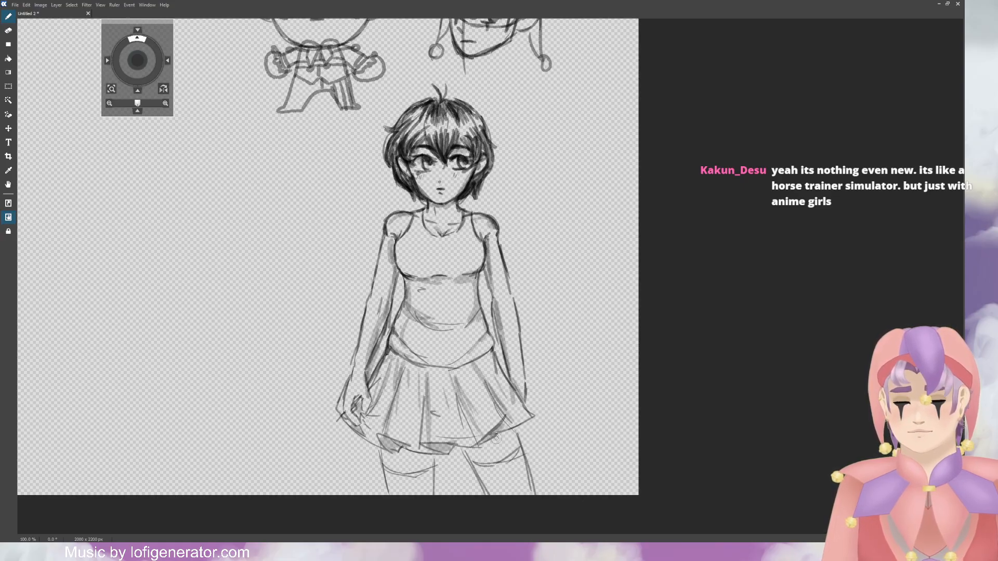
# Step: Shade both thighs beneath the skirt hem and along their inner sides to the canvas edge
pyautogui.moveTo(387, 457)
pyautogui.mouseDown()
pyautogui.moveTo(428, 457)
pyautogui.moveTo(430, 491)
pyautogui.mouseUp()
pyautogui.moveTo(427, 460); pyautogui.dragTo(423, 492)
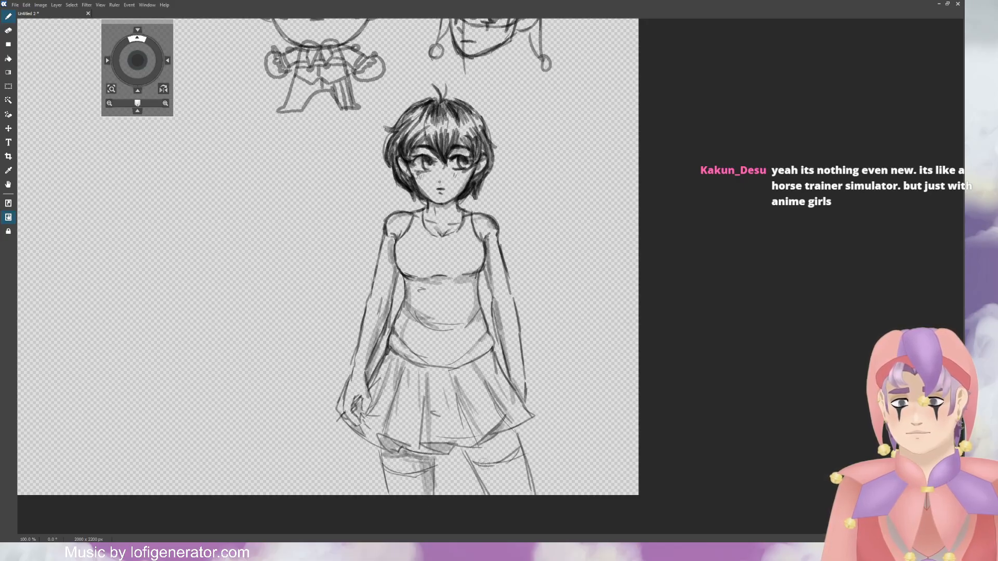
pyautogui.moveTo(470, 452); pyautogui.dragTo(490, 491)
pyautogui.moveTo(473, 453)
pyautogui.mouseDown()
pyautogui.moveTo(510, 430)
pyautogui.moveTo(481, 456)
pyautogui.mouseUp()
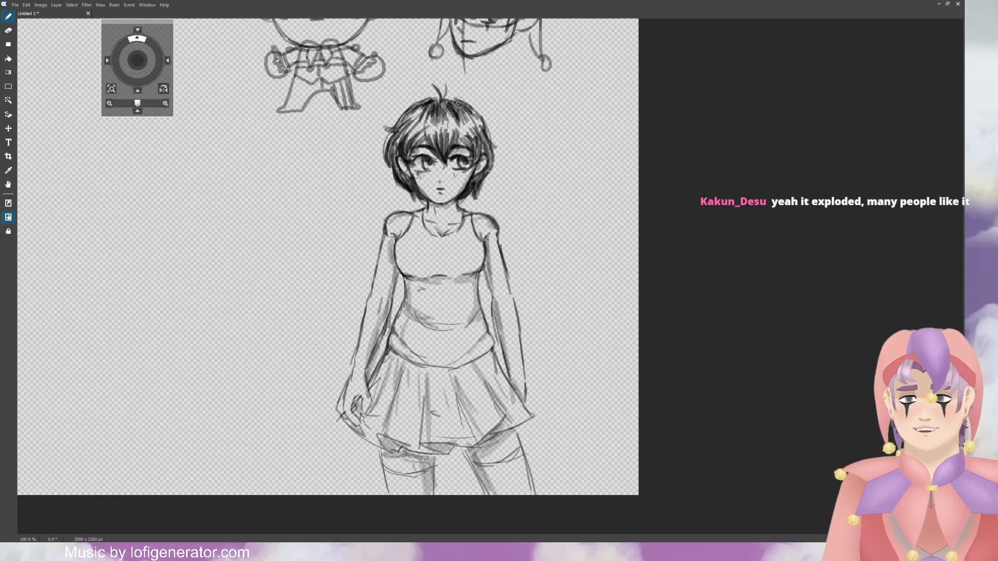
# Step: Touch up the mouth and the area under the eye on the drawing's right, and undo the trial shading on the chest
pyautogui.moveTo(437, 188); pyautogui.dragTo(441, 193)
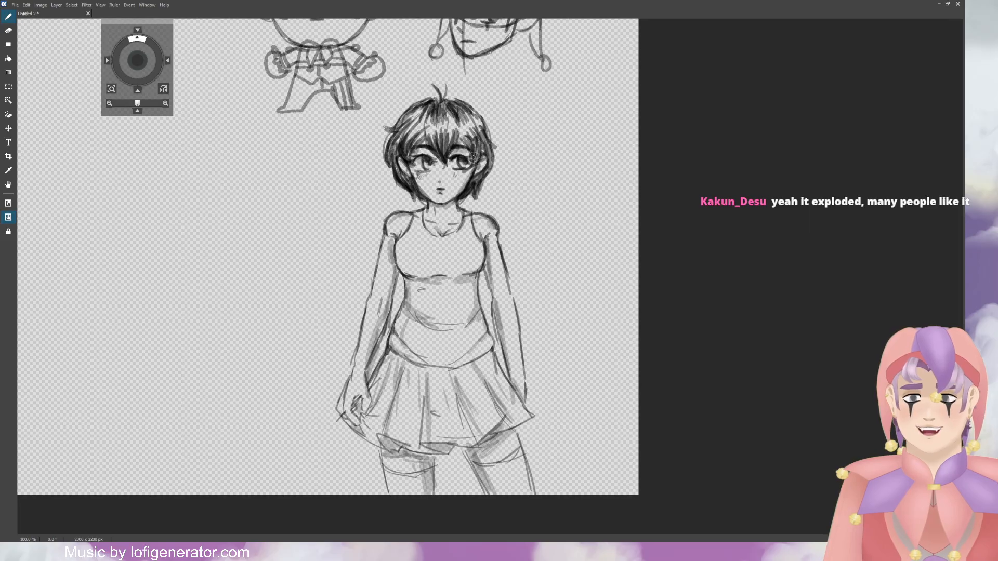
pyautogui.moveTo(459, 172); pyautogui.dragTo(456, 177)
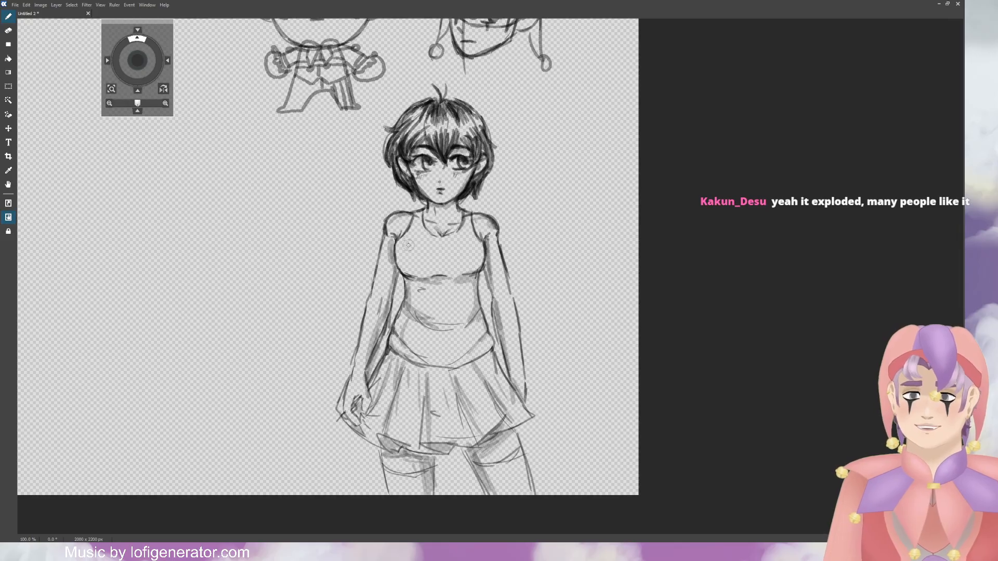
pyautogui.moveTo(416, 232); pyautogui.dragTo(428, 266)
pyautogui.hotkey('ctrl', 'z')
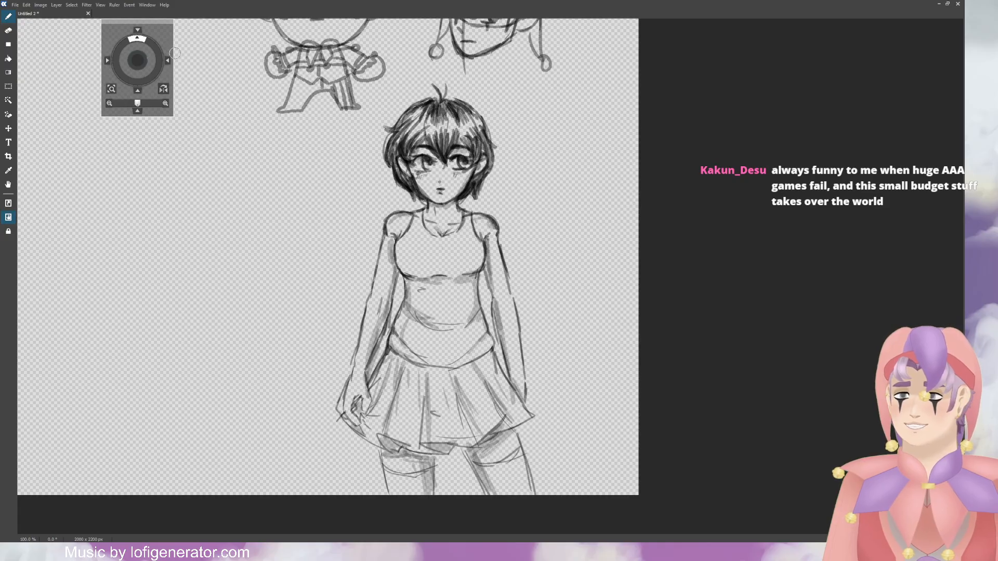
# Step: Sketch a large head circle in the empty area beside the girl
pyautogui.moveTo(137, 59)
pyautogui.mouseDown()
pyautogui.moveTo(163, 63)
pyautogui.moveTo(99, 54)
pyautogui.moveTo(137, 74)
pyautogui.moveTo(147, 62)
pyautogui.mouseUp()
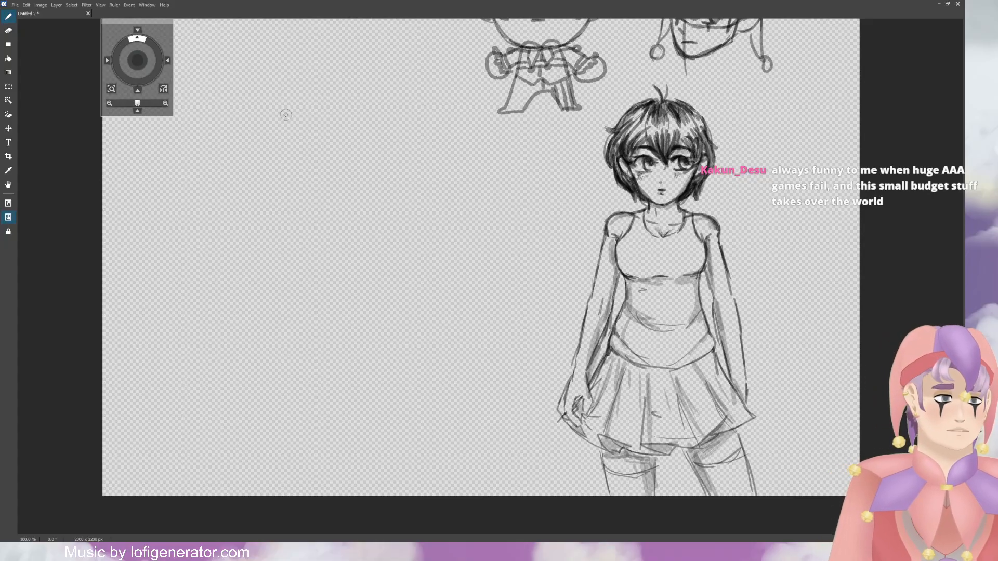
pyautogui.scroll(3, 285, 114)
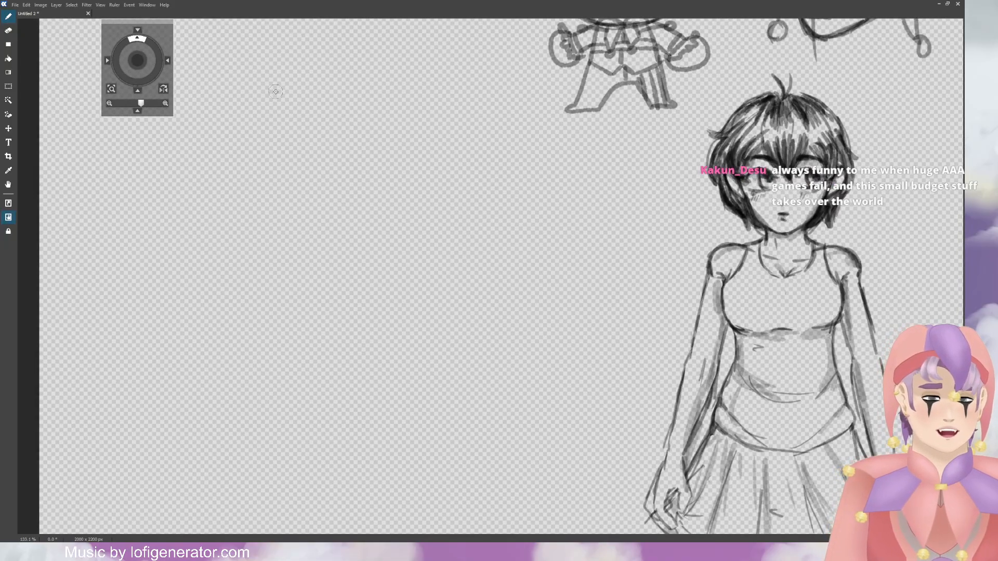
pyautogui.moveTo(402, 118)
pyautogui.mouseDown()
pyautogui.moveTo(322, 125)
pyautogui.moveTo(299, 182)
pyautogui.moveTo(324, 228)
pyautogui.moveTo(301, 217)
pyautogui.moveTo(354, 262)
pyautogui.mouseUp()
pyautogui.moveTo(371, 94)
pyautogui.mouseDown()
pyautogui.moveTo(445, 127)
pyautogui.moveTo(421, 111)
pyautogui.moveTo(453, 147)
pyautogui.moveTo(457, 218)
pyautogui.mouseUp()
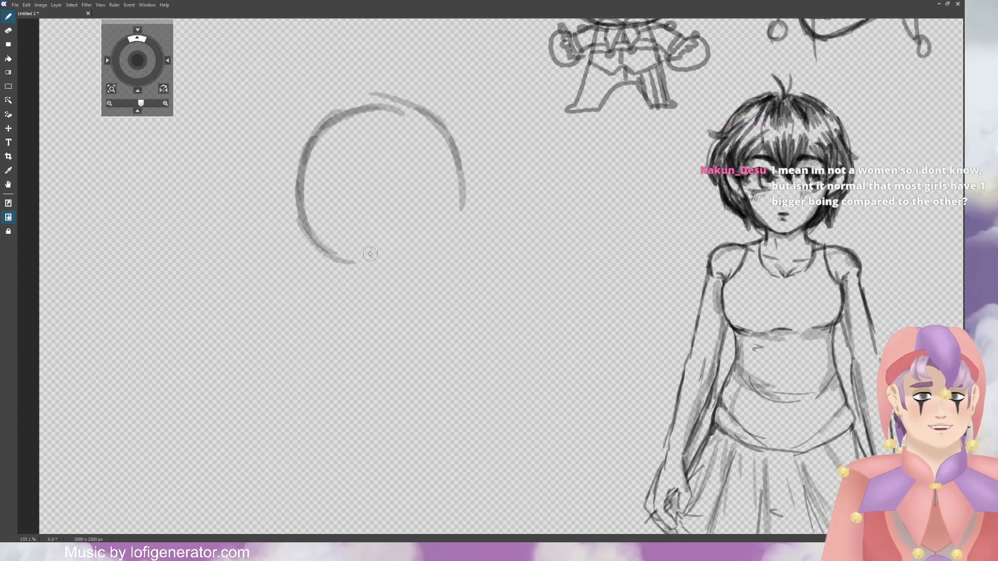
pyautogui.moveTo(333, 249)
pyautogui.mouseDown()
pyautogui.moveTo(368, 269)
pyautogui.moveTo(415, 265)
pyautogui.moveTo(447, 240)
pyautogui.moveTo(462, 179)
pyautogui.mouseUp()
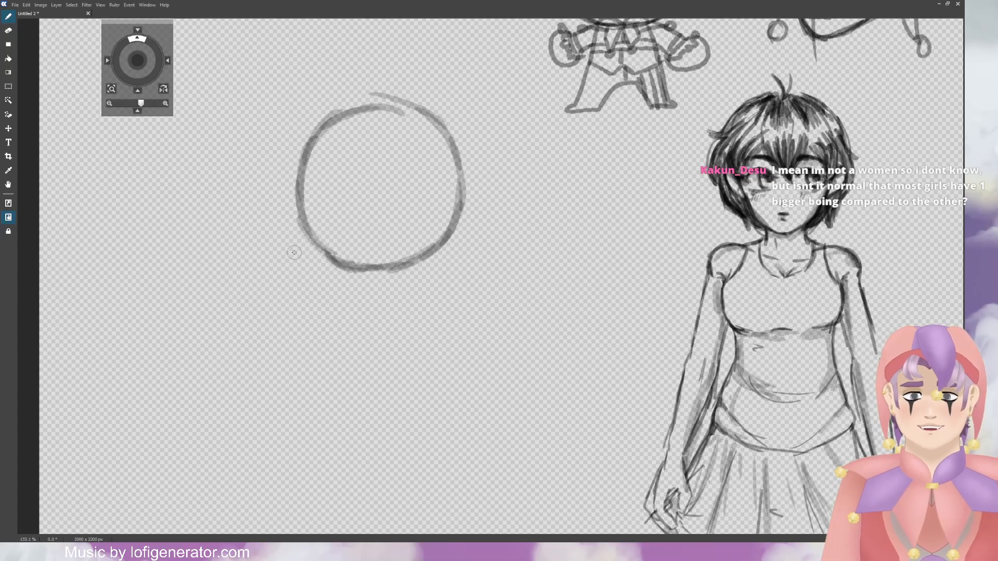
# Step: Try a jaw tapering to a pointed chin beneath the head circle, and undo its strokes
pyautogui.moveTo(304, 221)
pyautogui.mouseDown()
pyautogui.moveTo(332, 297)
pyautogui.moveTo(371, 320)
pyautogui.moveTo(397, 326)
pyautogui.moveTo(438, 290)
pyautogui.mouseUp()
pyautogui.moveTo(397, 326)
pyautogui.mouseDown()
pyautogui.moveTo(443, 279)
pyautogui.moveTo(443, 241)
pyautogui.mouseUp()
pyautogui.moveTo(436, 286); pyautogui.dragTo(457, 188)
pyautogui.moveTo(450, 232)
pyautogui.mouseDown()
pyautogui.moveTo(430, 293)
pyautogui.moveTo(385, 338)
pyautogui.moveTo(335, 306)
pyautogui.moveTo(380, 335)
pyautogui.mouseUp()
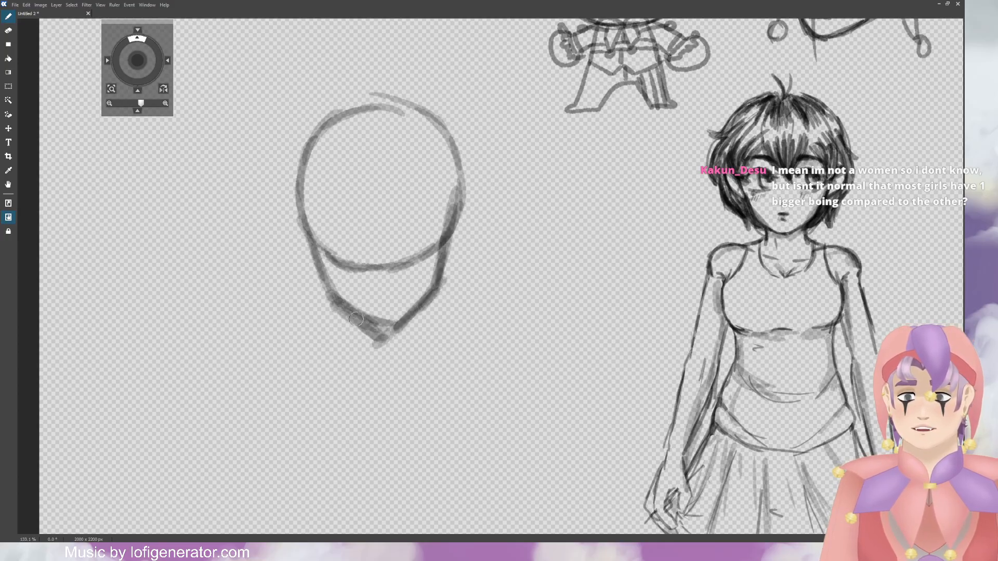
pyautogui.hotkey('ctrl', 'z')
pyautogui.hotkey('ctrl', 'z')
pyautogui.hotkey('ctrl', 'z')
pyautogui.hotkey('ctrl', 'z')
pyautogui.hotkey('ctrl', 'z')
pyautogui.hotkey('ctrl', 'z')
pyautogui.hotkey('ctrl', 'z')
pyautogui.hotkey('ctrl', 'z')
pyautogui.hotkey('ctrl', 'z')
pyautogui.hotkey('ctrl', 'z')
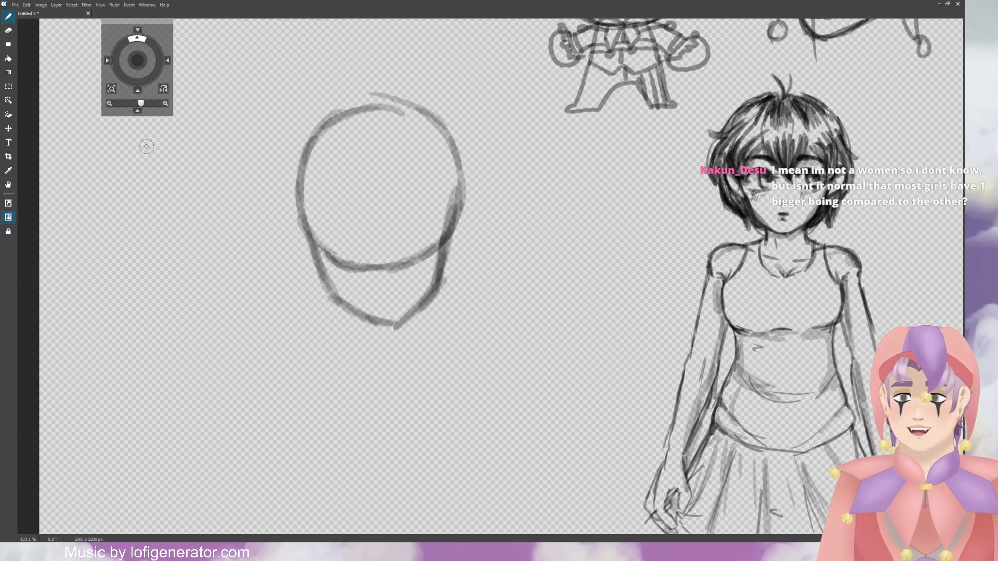
pyautogui.hotkey('ctrl', 'z')
pyautogui.hotkey('ctrl', 'z')
pyautogui.hotkey('ctrl', 'z')
pyautogui.hotkey('ctrl', 'z')
pyautogui.hotkey('ctrl', 'z')
pyautogui.hotkey('ctrl', 'z')
pyautogui.hotkey('ctrl', 'z')
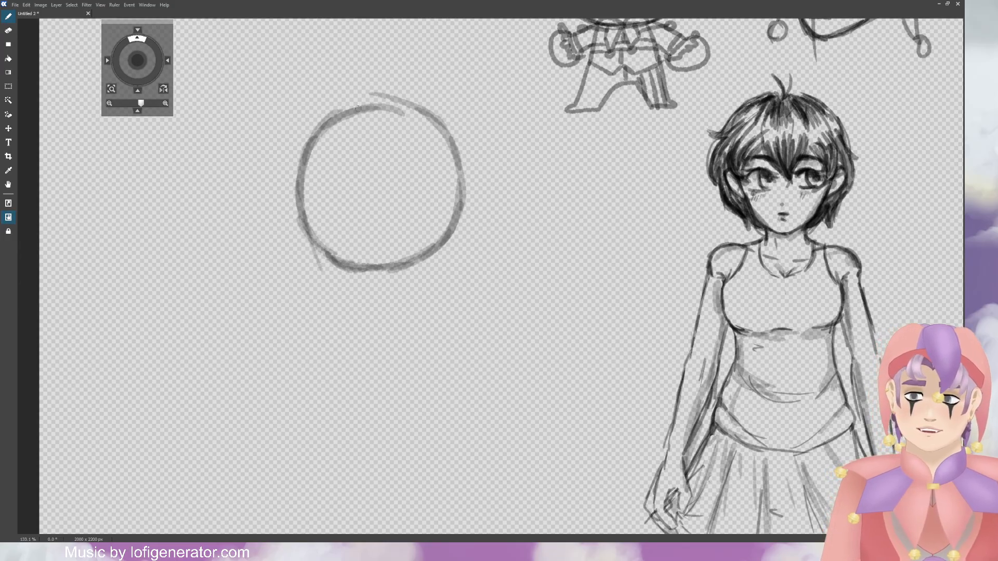
# Step: Add a vertical centre line, a narrow jaw, an ear, a mouth and an eye stroke to the head circle
pyautogui.moveTo(362, 115); pyautogui.dragTo(375, 318)
pyautogui.moveTo(305, 224)
pyautogui.mouseDown()
pyautogui.moveTo(347, 314)
pyautogui.moveTo(400, 332)
pyautogui.moveTo(433, 291)
pyautogui.moveTo(426, 260)
pyautogui.moveTo(430, 294)
pyautogui.moveTo(448, 202)
pyautogui.moveTo(444, 229)
pyautogui.moveTo(465, 237)
pyautogui.moveTo(438, 276)
pyautogui.mouseUp()
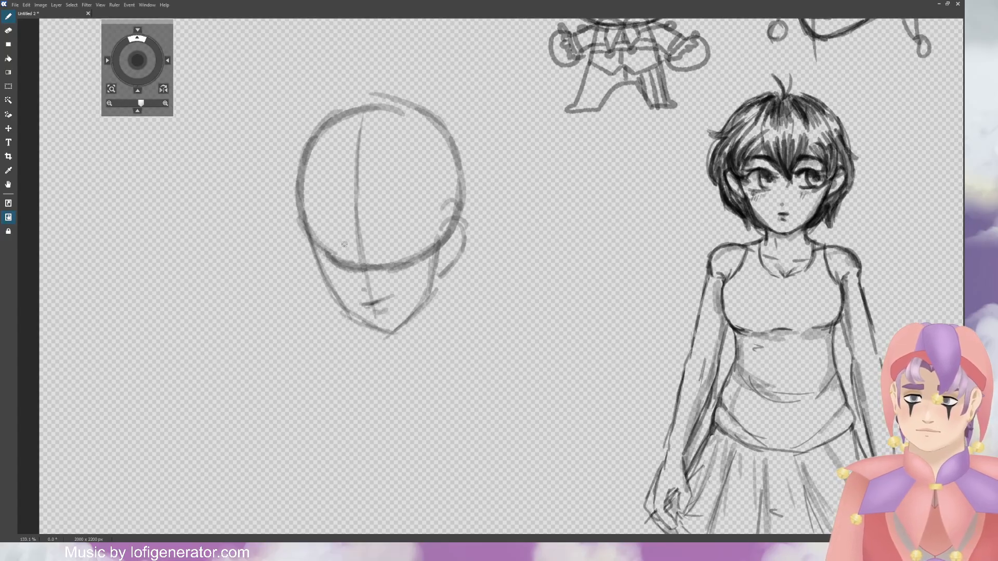
pyautogui.moveTo(326, 253)
pyautogui.mouseDown()
pyautogui.moveTo(357, 265)
pyautogui.moveTo(329, 253)
pyautogui.moveTo(308, 260)
pyautogui.moveTo(335, 265)
pyautogui.mouseUp()
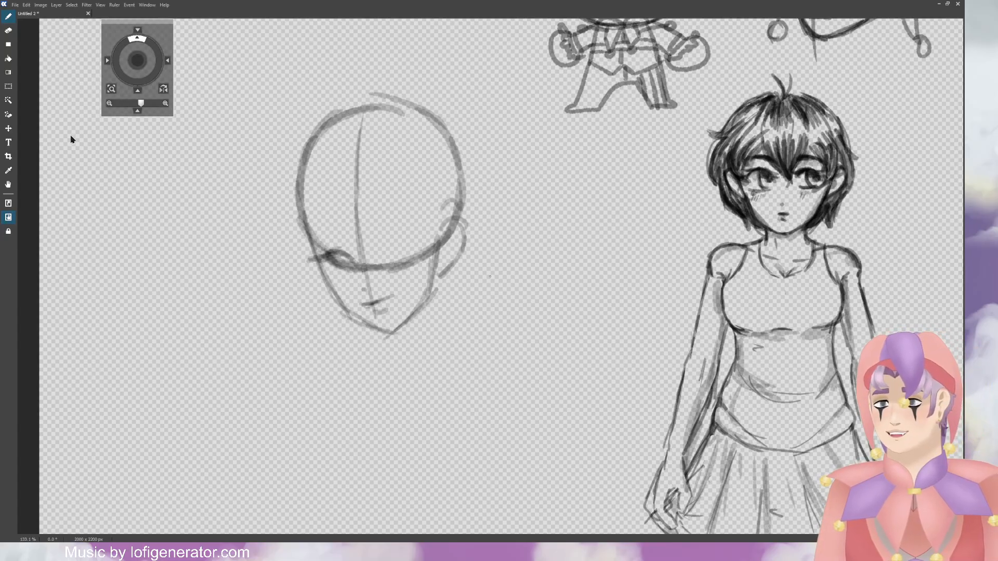
# Step: Erase the entire trial head sketch beside the girl
pyautogui.press('e')
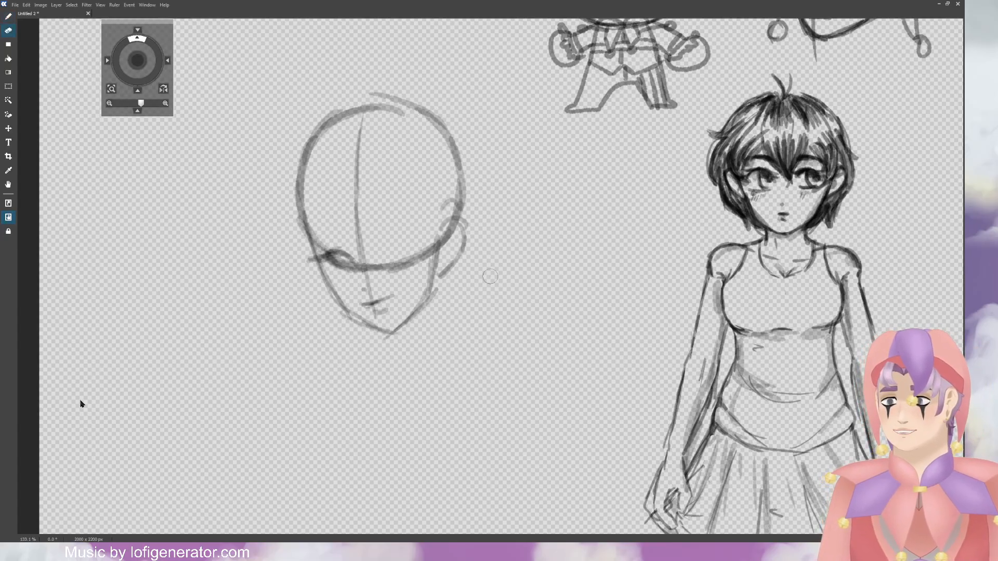
pyautogui.moveTo(292, 184)
pyautogui.mouseDown()
pyautogui.moveTo(327, 276)
pyautogui.moveTo(366, 271)
pyautogui.moveTo(439, 230)
pyautogui.moveTo(452, 178)
pyautogui.moveTo(407, 127)
pyautogui.moveTo(388, 133)
pyautogui.moveTo(405, 93)
pyautogui.moveTo(457, 152)
pyautogui.mouseUp()
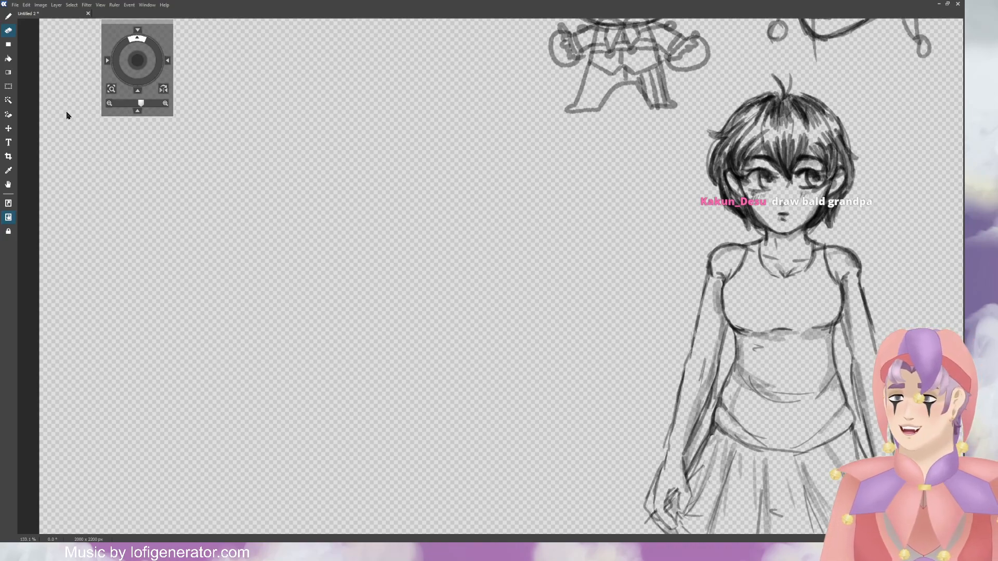
# Step: Outline a bald old man's head in the cleared area, with a domed skull and a rounded chin
pyautogui.press('b')
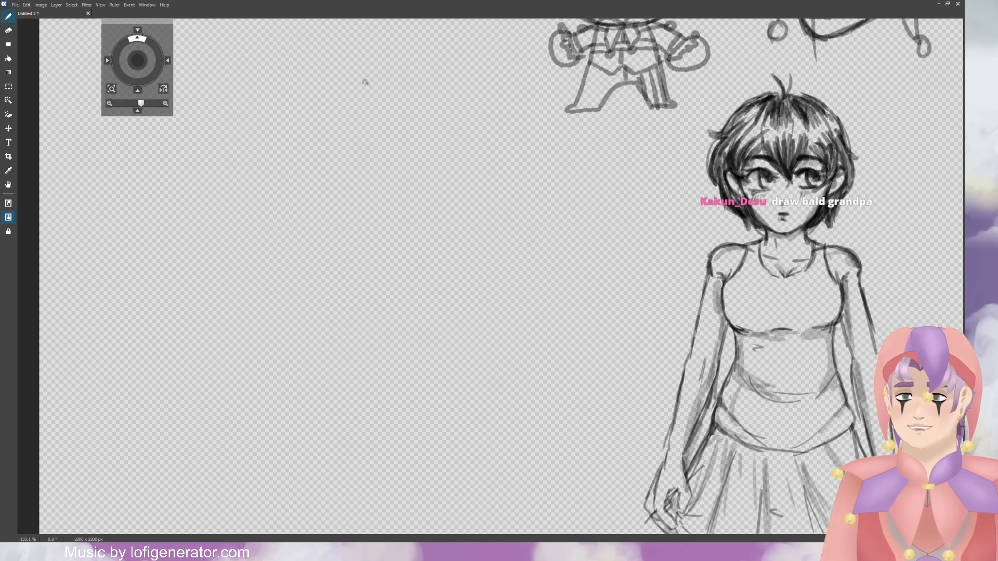
pyautogui.moveTo(368, 84)
pyautogui.mouseDown()
pyautogui.moveTo(276, 106)
pyautogui.moveTo(293, 91)
pyautogui.moveTo(261, 171)
pyautogui.moveTo(260, 153)
pyautogui.moveTo(272, 239)
pyautogui.moveTo(263, 212)
pyautogui.moveTo(283, 263)
pyautogui.mouseUp()
pyautogui.moveTo(268, 229)
pyautogui.mouseDown()
pyautogui.moveTo(301, 270)
pyautogui.moveTo(290, 262)
pyautogui.moveTo(340, 272)
pyautogui.moveTo(354, 264)
pyautogui.moveTo(326, 272)
pyautogui.moveTo(371, 252)
pyautogui.moveTo(359, 261)
pyautogui.moveTo(388, 206)
pyautogui.mouseUp()
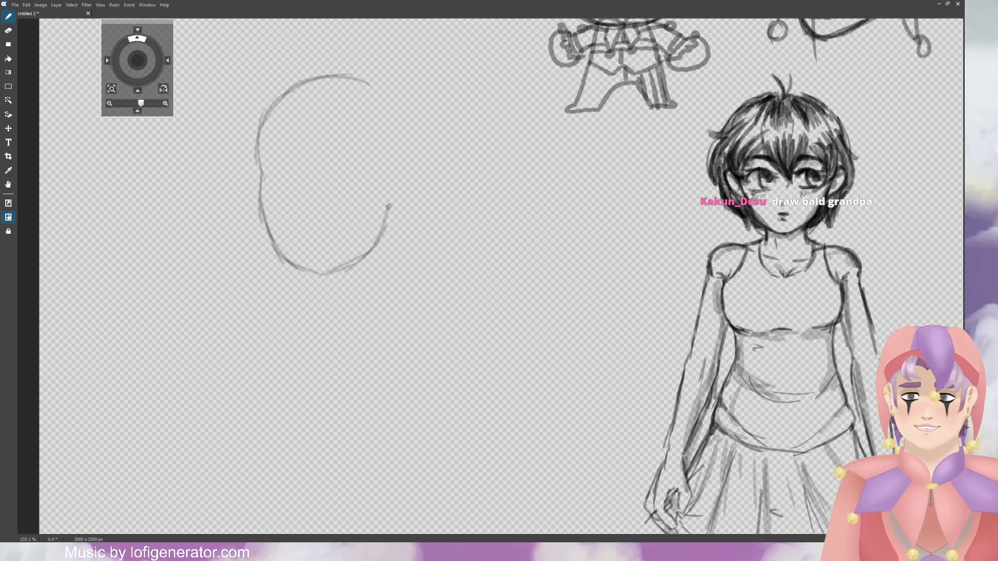
# Step: Draw the old man's glasses with dark shaded lenses, plus a bushy eyebrow over the lens on the drawing's left
pyautogui.moveTo(294, 163)
pyautogui.mouseDown()
pyautogui.moveTo(252, 170)
pyautogui.moveTo(254, 192)
pyautogui.moveTo(275, 211)
pyautogui.moveTo(306, 186)
pyautogui.mouseUp()
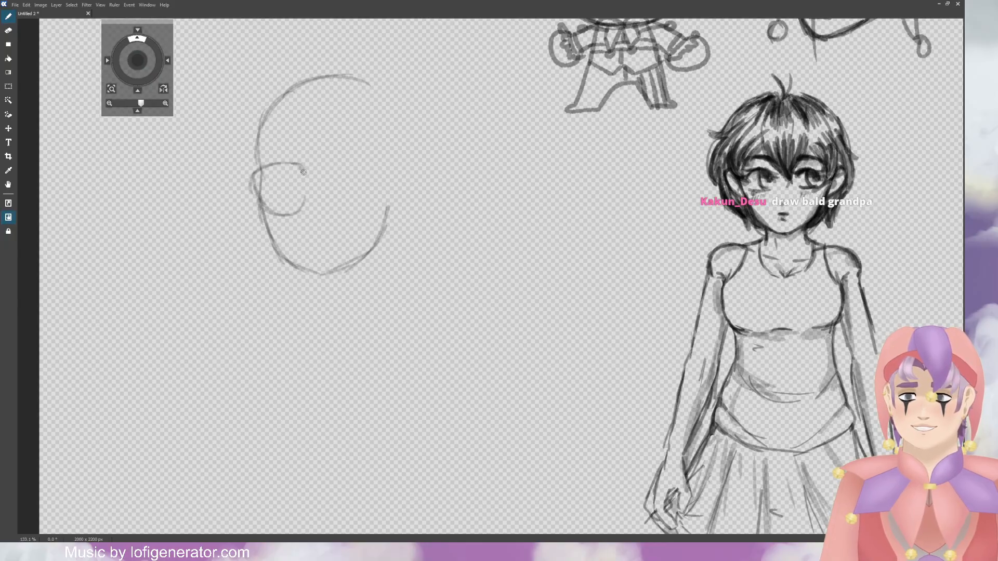
pyautogui.moveTo(288, 146)
pyautogui.mouseDown()
pyautogui.moveTo(240, 163)
pyautogui.moveTo(272, 162)
pyautogui.moveTo(287, 149)
pyautogui.moveTo(307, 159)
pyautogui.moveTo(301, 175)
pyautogui.moveTo(324, 181)
pyautogui.moveTo(351, 161)
pyautogui.moveTo(366, 175)
pyautogui.moveTo(328, 189)
pyautogui.moveTo(343, 205)
pyautogui.moveTo(331, 202)
pyautogui.moveTo(369, 199)
pyautogui.moveTo(362, 206)
pyautogui.moveTo(371, 170)
pyautogui.moveTo(347, 163)
pyautogui.moveTo(373, 173)
pyautogui.moveTo(340, 173)
pyautogui.moveTo(340, 198)
pyautogui.moveTo(367, 173)
pyautogui.mouseUp()
pyautogui.moveTo(301, 179)
pyautogui.mouseDown()
pyautogui.moveTo(263, 179)
pyautogui.moveTo(296, 204)
pyautogui.moveTo(298, 175)
pyautogui.mouseUp()
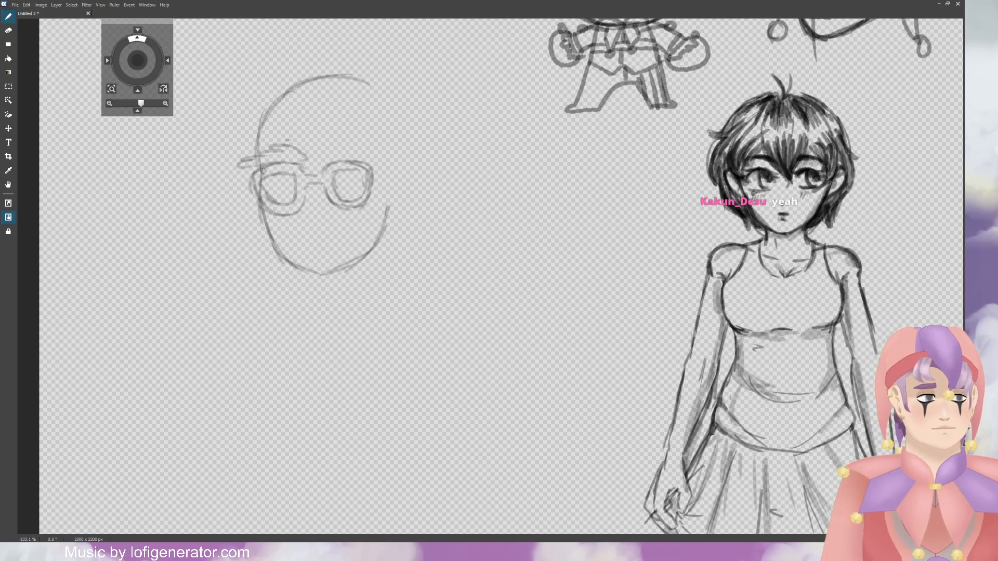
pyautogui.moveTo(262, 181)
pyautogui.mouseDown()
pyautogui.moveTo(289, 201)
pyautogui.moveTo(351, 171)
pyautogui.moveTo(362, 193)
pyautogui.mouseUp()
pyautogui.moveTo(261, 185)
pyautogui.mouseDown()
pyautogui.moveTo(285, 207)
pyautogui.moveTo(273, 205)
pyautogui.moveTo(292, 202)
pyautogui.moveTo(258, 181)
pyautogui.moveTo(280, 169)
pyautogui.mouseUp()
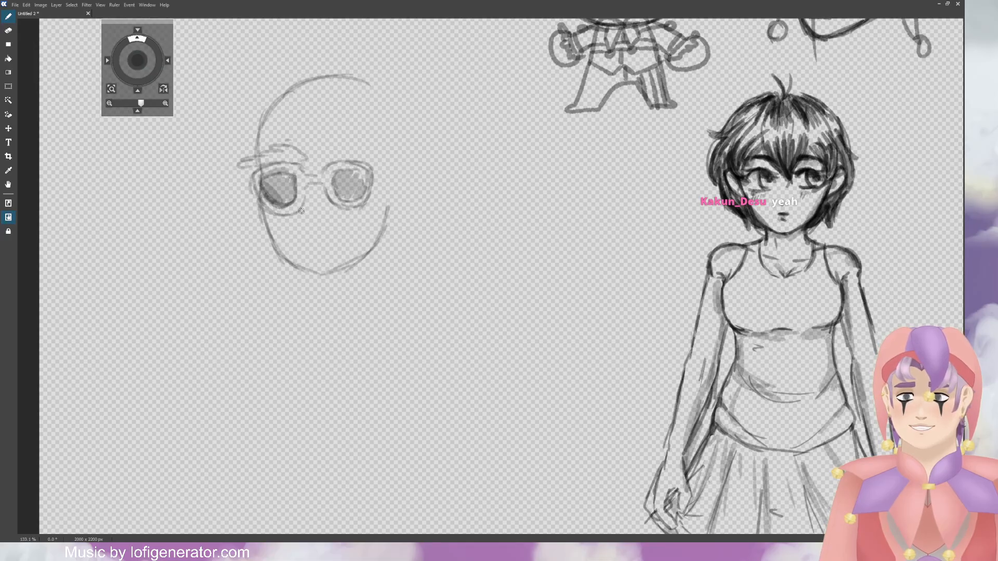
# Step: Draw the bushy eyebrow on the drawing's right and add wavy wrinkles across the old man's forehead
pyautogui.moveTo(333, 150)
pyautogui.mouseDown()
pyautogui.moveTo(326, 155)
pyautogui.moveTo(362, 145)
pyautogui.moveTo(398, 154)
pyautogui.moveTo(373, 164)
pyautogui.mouseUp()
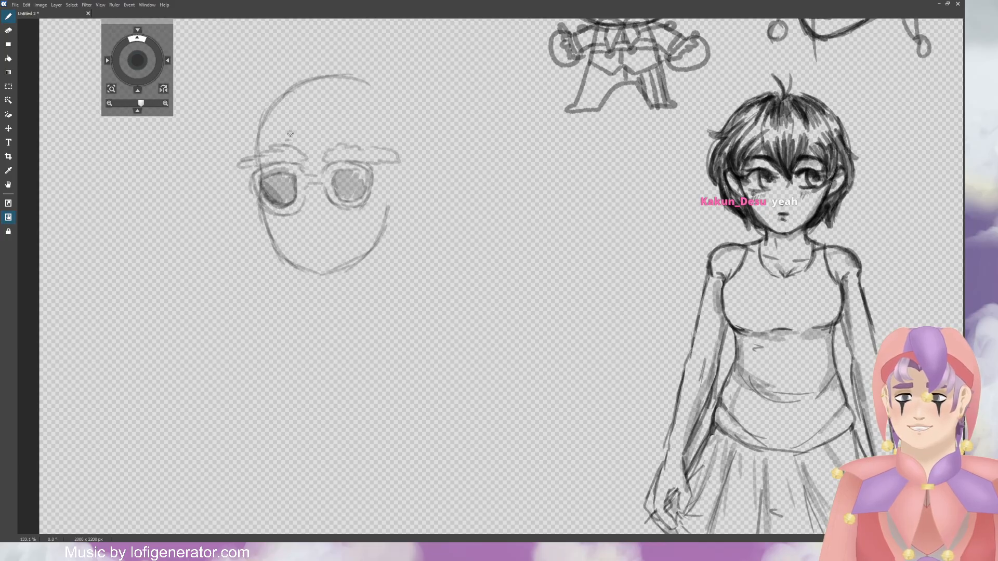
pyautogui.moveTo(275, 131)
pyautogui.mouseDown()
pyautogui.moveTo(345, 131)
pyautogui.moveTo(297, 116)
pyautogui.moveTo(351, 111)
pyautogui.mouseUp()
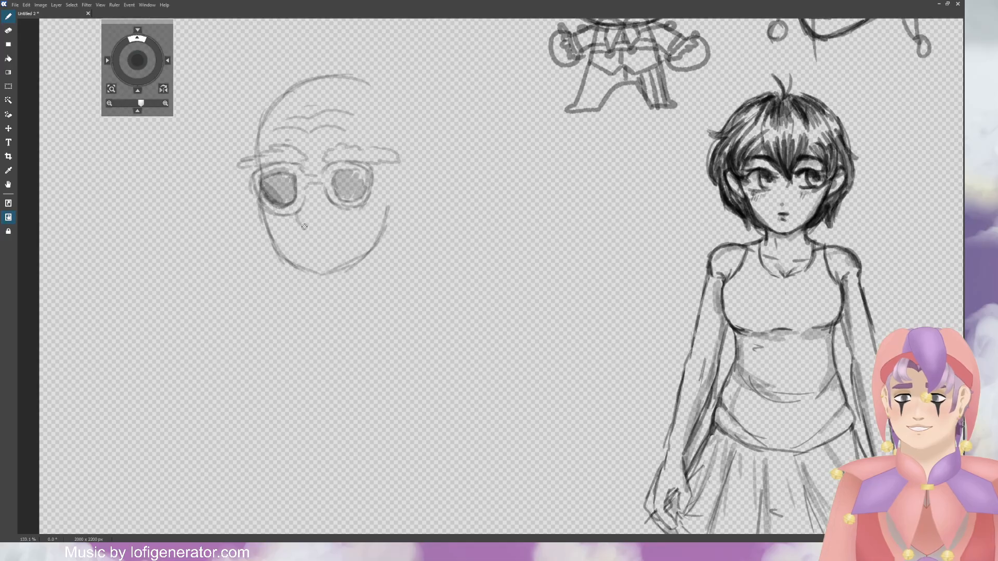
# Step: Draw the old man's nose beneath the glasses and a wide moustache extending past both sides of the face
pyautogui.moveTo(301, 223); pyautogui.dragTo(303, 204)
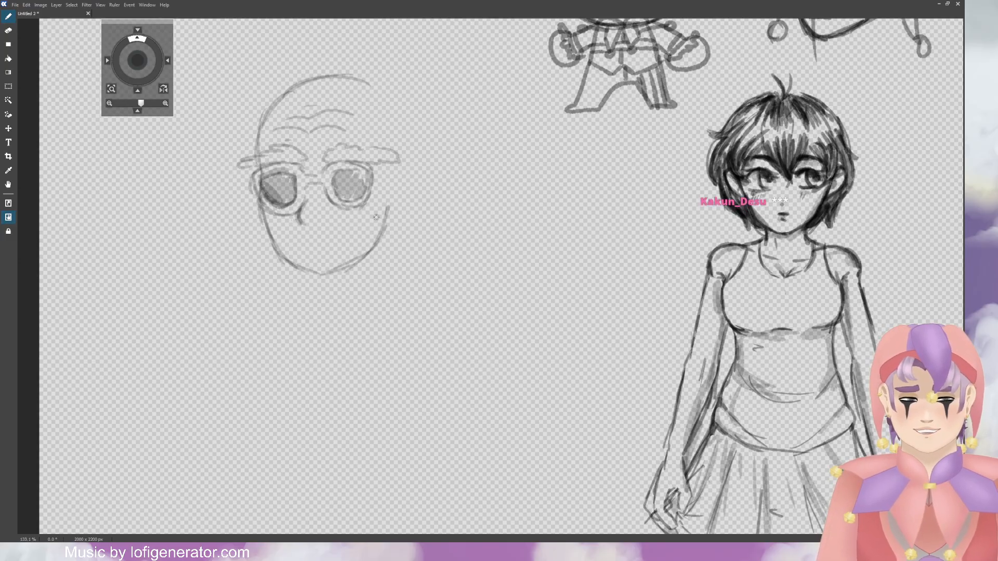
pyautogui.moveTo(300, 222)
pyautogui.mouseDown()
pyautogui.moveTo(276, 218)
pyautogui.moveTo(233, 236)
pyautogui.moveTo(294, 243)
pyautogui.moveTo(354, 213)
pyautogui.moveTo(401, 230)
pyautogui.moveTo(370, 242)
pyautogui.moveTo(322, 239)
pyautogui.mouseUp()
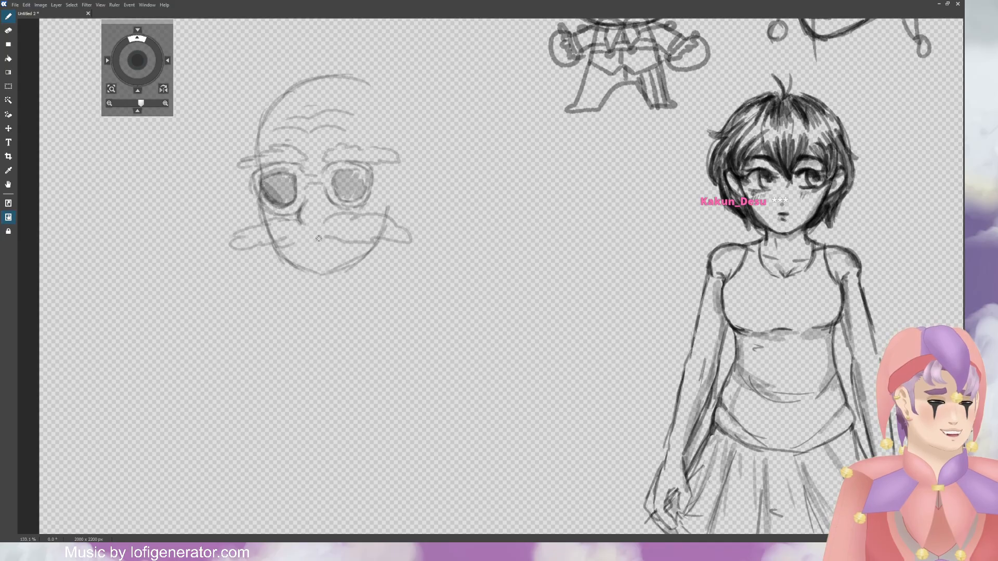
# Step: Try a beard edge running down from the jaw on the drawing's left, and undo it
pyautogui.moveTo(271, 252)
pyautogui.mouseDown()
pyautogui.moveTo(272, 284)
pyautogui.moveTo(300, 332)
pyautogui.mouseUp()
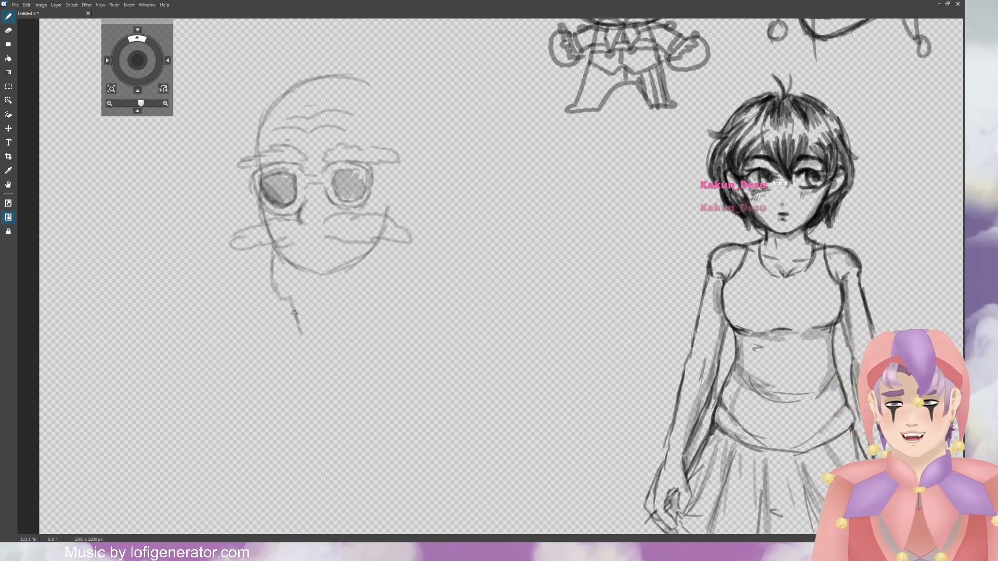
pyautogui.scroll(1, 304, 266)
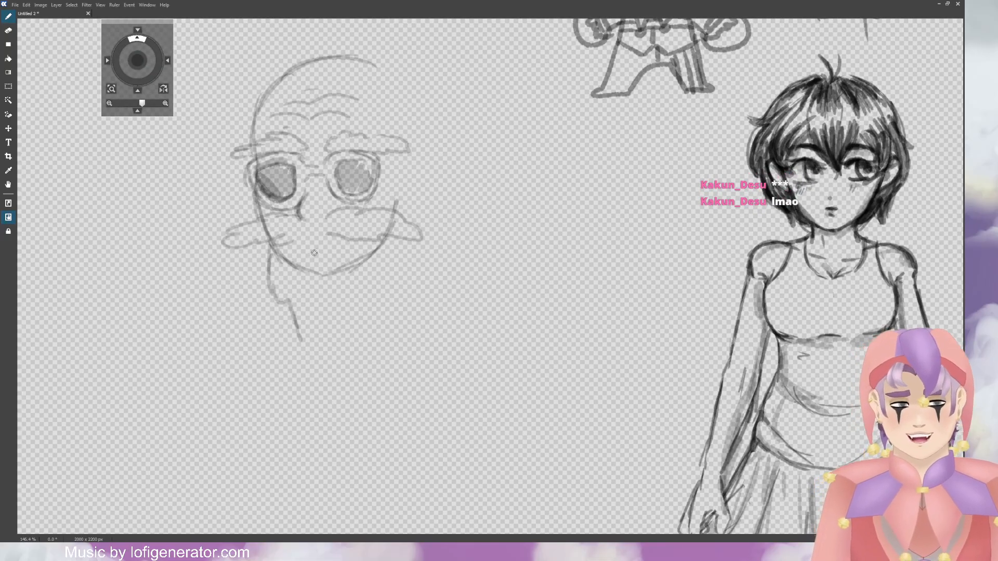
pyautogui.hotkey('ctrl', 'z')
pyautogui.hotkey('ctrl', 'z')
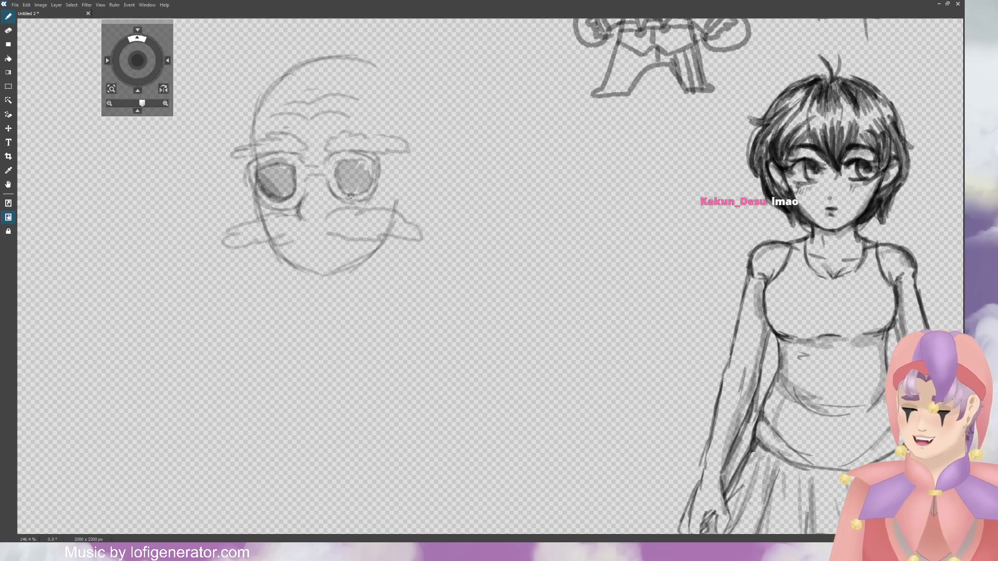
# Step: Draw a jagged, pointed beard under the old man's chin and join the moustache beneath the nose
pyautogui.moveTo(269, 244)
pyautogui.mouseDown()
pyautogui.moveTo(297, 306)
pyautogui.moveTo(315, 310)
pyautogui.moveTo(333, 347)
pyautogui.moveTo(351, 279)
pyautogui.moveTo(382, 238)
pyautogui.mouseUp()
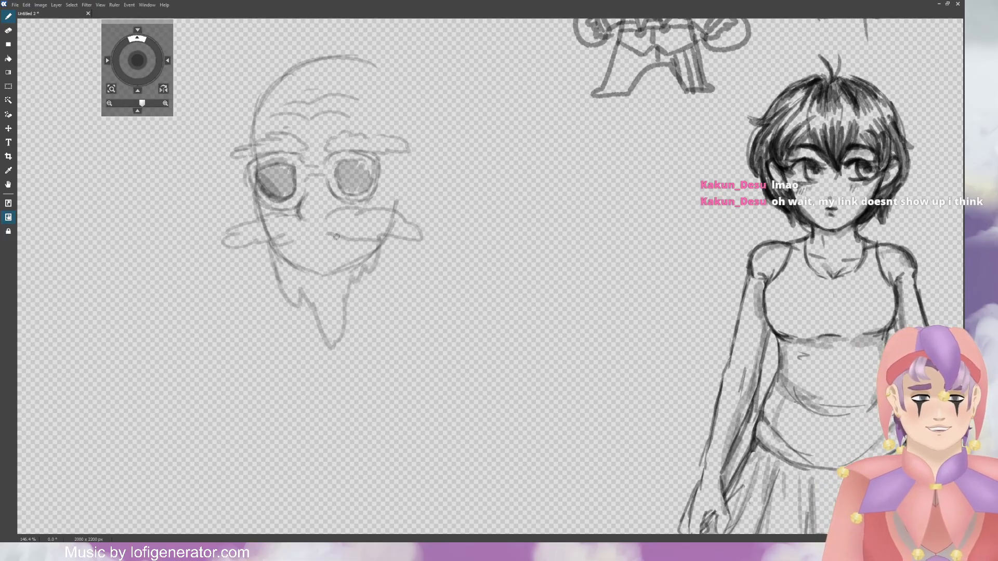
pyautogui.moveTo(295, 244)
pyautogui.mouseDown()
pyautogui.moveTo(322, 232)
pyautogui.moveTo(321, 219)
pyautogui.mouseUp()
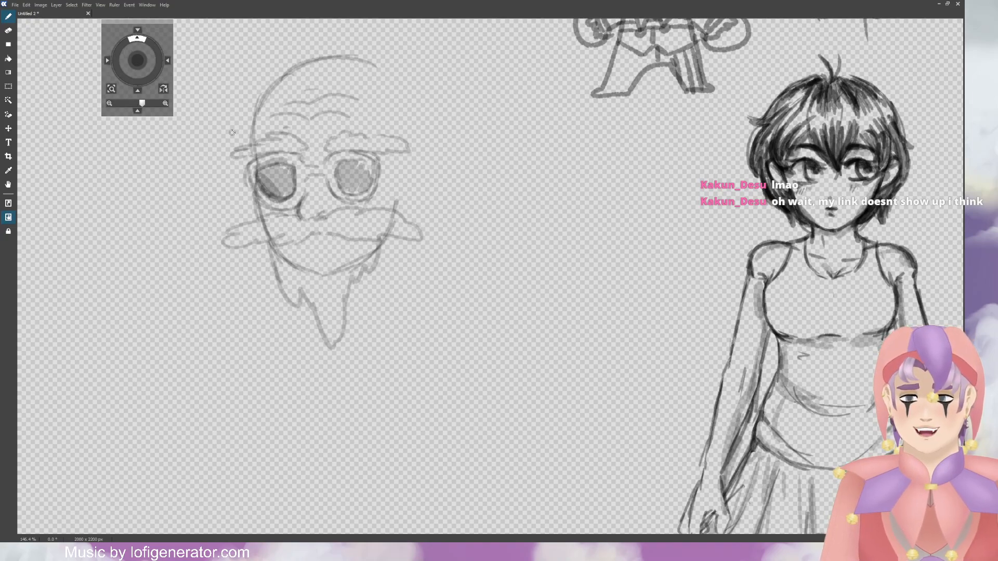
# Step: Outline the domed bald skull of a second old man's head below and to the right of the first beard
pyautogui.moveTo(137, 61); pyautogui.dragTo(136, 40)
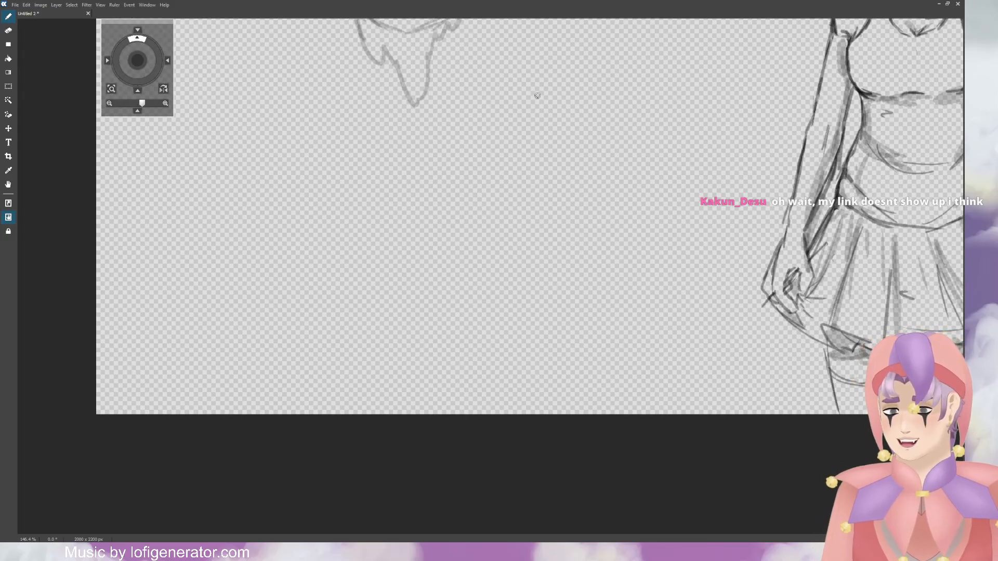
pyautogui.moveTo(561, 82)
pyautogui.mouseDown()
pyautogui.moveTo(498, 93)
pyautogui.moveTo(482, 186)
pyautogui.mouseUp()
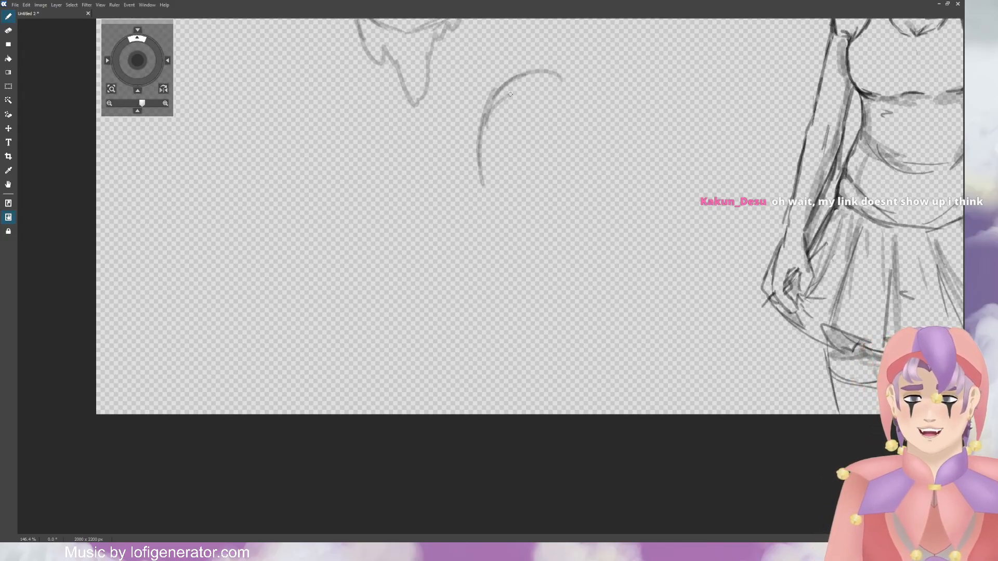
pyautogui.moveTo(521, 88); pyautogui.dragTo(493, 104)
pyautogui.moveTo(566, 83)
pyautogui.mouseDown()
pyautogui.moveTo(609, 128)
pyautogui.moveTo(602, 179)
pyautogui.mouseUp()
# Step: Draw sunglasses with two rounded frames and a bridge across the second head, and shade both lenses
pyautogui.moveTo(501, 167)
pyautogui.mouseDown()
pyautogui.moveTo(480, 171)
pyautogui.moveTo(498, 165)
pyautogui.moveTo(533, 187)
pyautogui.mouseUp()
pyautogui.moveTo(533, 187)
pyautogui.mouseDown()
pyautogui.moveTo(471, 187)
pyautogui.moveTo(511, 211)
pyautogui.moveTo(528, 176)
pyautogui.moveTo(499, 169)
pyautogui.moveTo(532, 187)
pyautogui.mouseUp()
pyautogui.moveTo(522, 168); pyautogui.dragTo(472, 177)
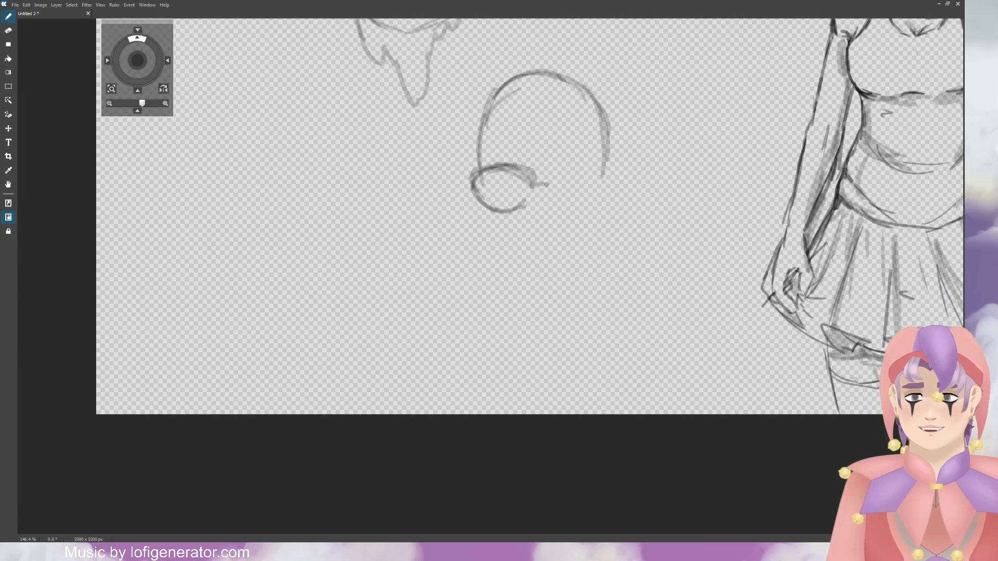
pyautogui.moveTo(548, 183)
pyautogui.mouseDown()
pyautogui.moveTo(571, 173)
pyautogui.moveTo(557, 173)
pyautogui.moveTo(607, 181)
pyautogui.moveTo(606, 195)
pyautogui.moveTo(565, 209)
pyautogui.moveTo(607, 186)
pyautogui.mouseUp()
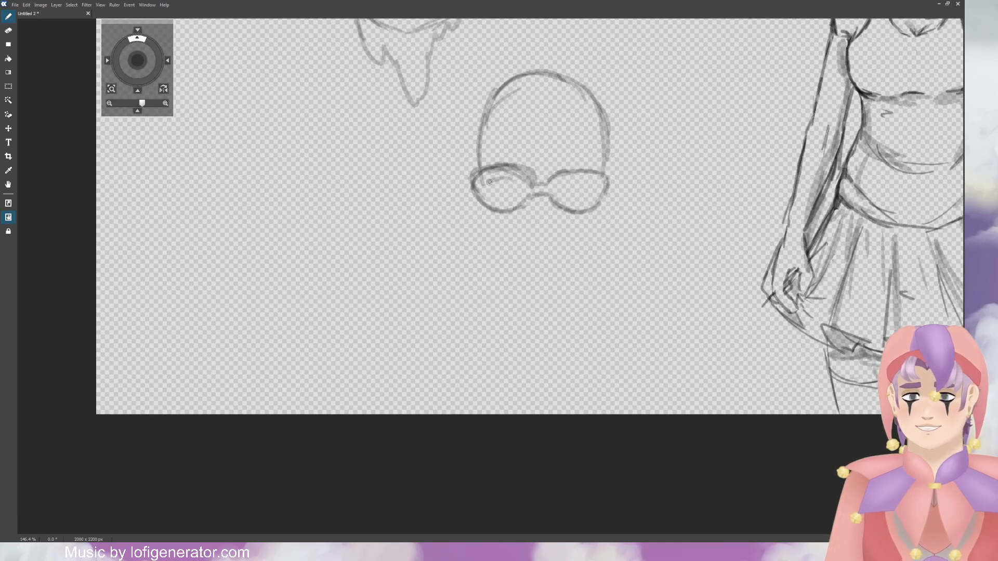
pyautogui.moveTo(491, 178)
pyautogui.mouseDown()
pyautogui.moveTo(480, 195)
pyautogui.moveTo(512, 190)
pyautogui.moveTo(499, 177)
pyautogui.moveTo(512, 192)
pyautogui.moveTo(500, 178)
pyautogui.moveTo(482, 185)
pyautogui.moveTo(504, 186)
pyautogui.moveTo(498, 196)
pyautogui.moveTo(507, 195)
pyautogui.moveTo(486, 197)
pyautogui.moveTo(503, 202)
pyautogui.mouseUp()
pyautogui.moveTo(570, 177); pyautogui.dragTo(561, 201)
pyautogui.moveTo(557, 188)
pyautogui.mouseDown()
pyautogui.moveTo(588, 176)
pyautogui.moveTo(601, 186)
pyautogui.moveTo(579, 205)
pyautogui.moveTo(595, 193)
pyautogui.moveTo(578, 186)
pyautogui.moveTo(566, 198)
pyautogui.moveTo(561, 181)
pyautogui.mouseUp()
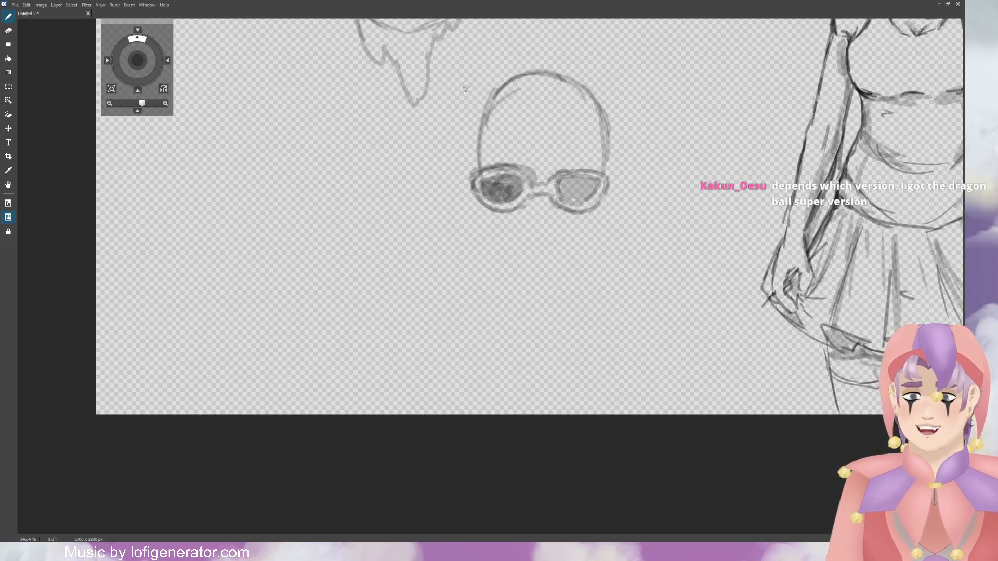
# Step: Draw thick arched eyebrows above the sunglasses and short wrinkles in the middle of the second head's forehead
pyautogui.moveTo(485, 158); pyautogui.dragTo(526, 153)
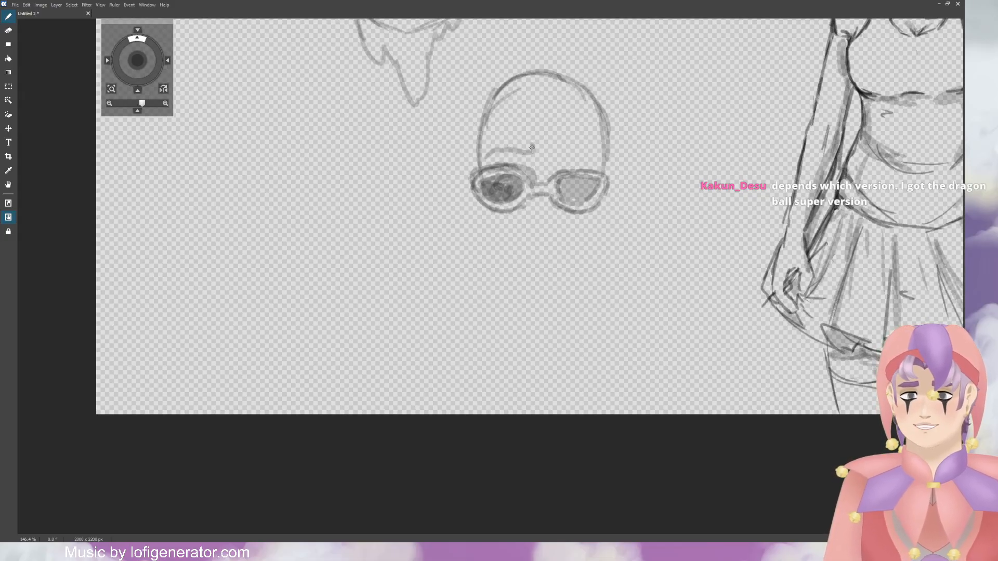
pyautogui.moveTo(531, 149)
pyautogui.mouseDown()
pyautogui.moveTo(514, 136)
pyautogui.moveTo(487, 148)
pyautogui.moveTo(532, 140)
pyautogui.moveTo(506, 133)
pyautogui.moveTo(559, 118)
pyautogui.mouseUp()
pyautogui.moveTo(541, 110); pyautogui.dragTo(555, 106)
pyautogui.moveTo(555, 152)
pyautogui.mouseDown()
pyautogui.moveTo(586, 140)
pyautogui.moveTo(598, 146)
pyautogui.moveTo(591, 153)
pyautogui.moveTo(559, 137)
pyautogui.moveTo(591, 134)
pyautogui.mouseUp()
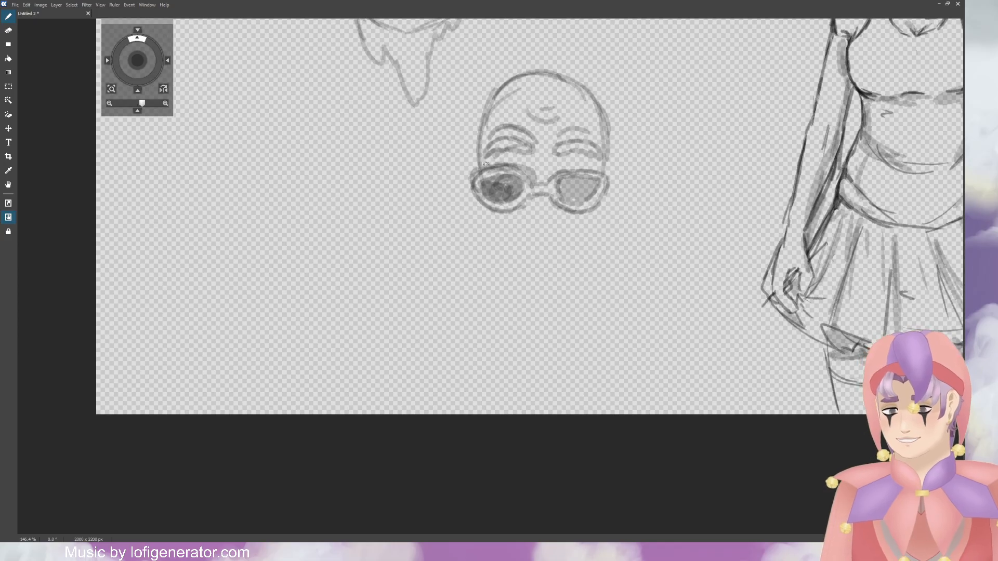
# Step: Draw both ears, a pointed nose, and cheek and jaw wrinkles around and below the old man's sunglasses
pyautogui.moveTo(472, 177)
pyautogui.mouseDown()
pyautogui.moveTo(454, 175)
pyautogui.moveTo(457, 205)
pyautogui.moveTo(507, 255)
pyautogui.mouseUp()
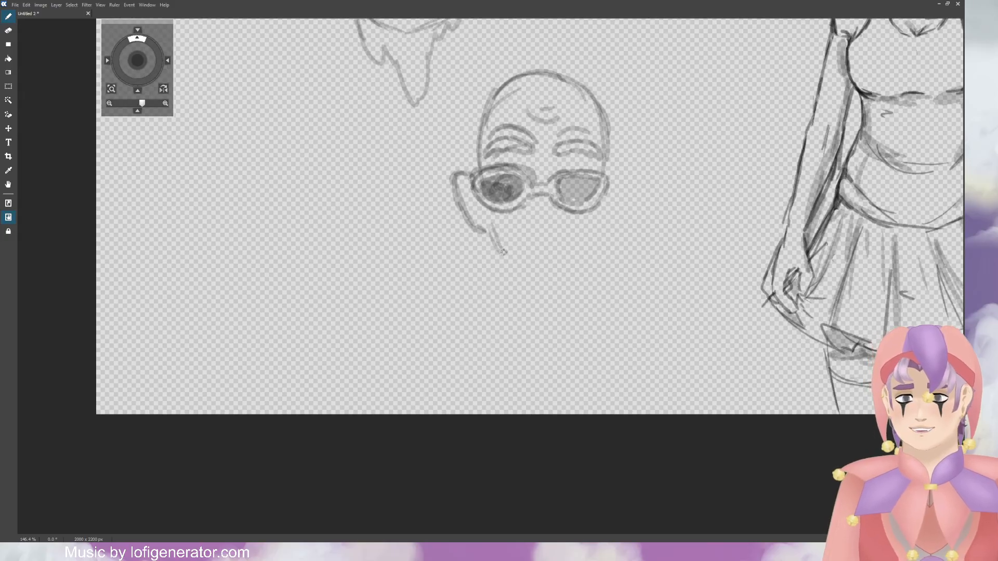
pyautogui.moveTo(525, 218)
pyautogui.mouseDown()
pyautogui.moveTo(512, 244)
pyautogui.moveTo(529, 220)
pyautogui.mouseUp()
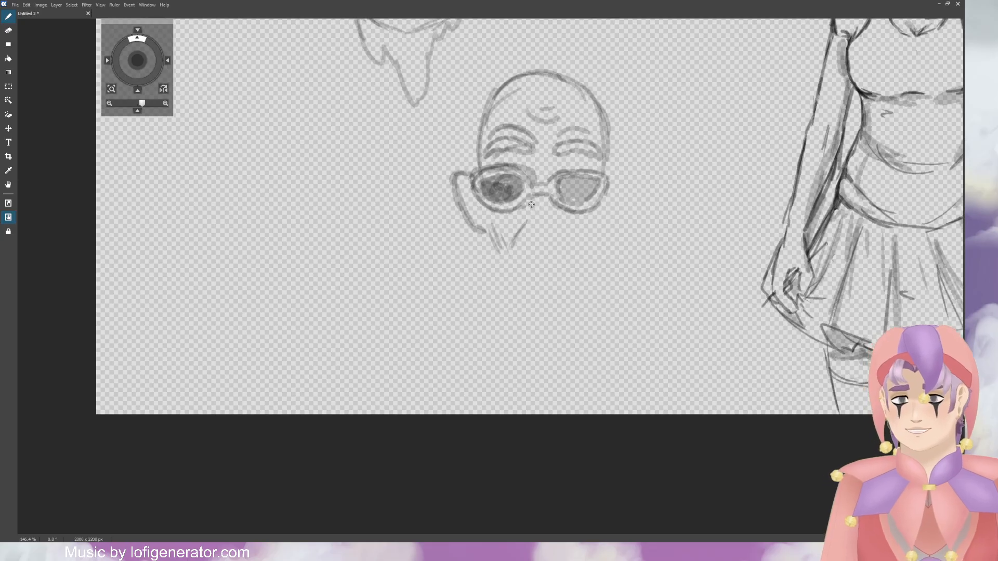
pyautogui.moveTo(527, 230); pyautogui.dragTo(525, 238)
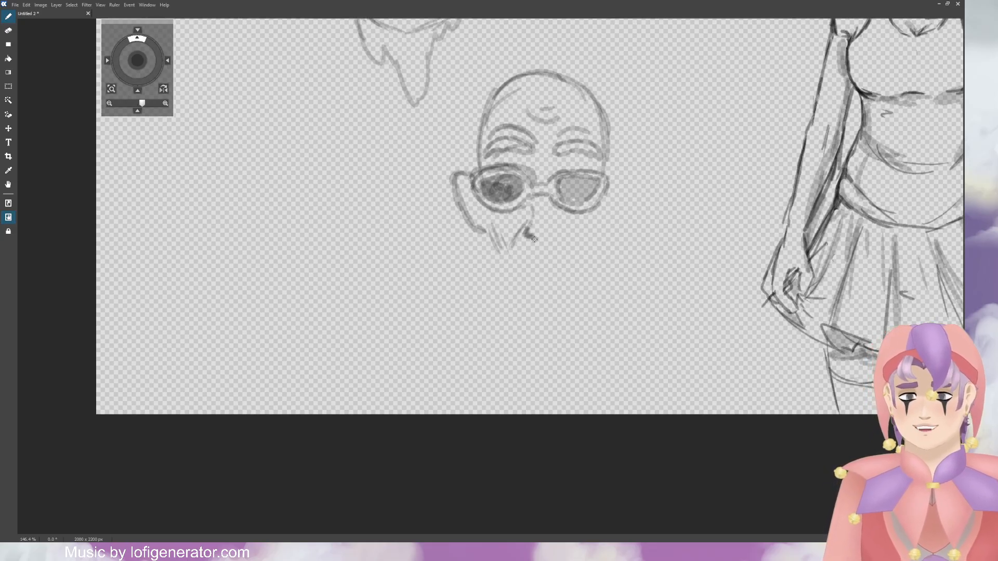
pyautogui.moveTo(535, 243)
pyautogui.mouseDown()
pyautogui.moveTo(559, 230)
pyautogui.moveTo(551, 202)
pyautogui.moveTo(581, 245)
pyautogui.mouseUp()
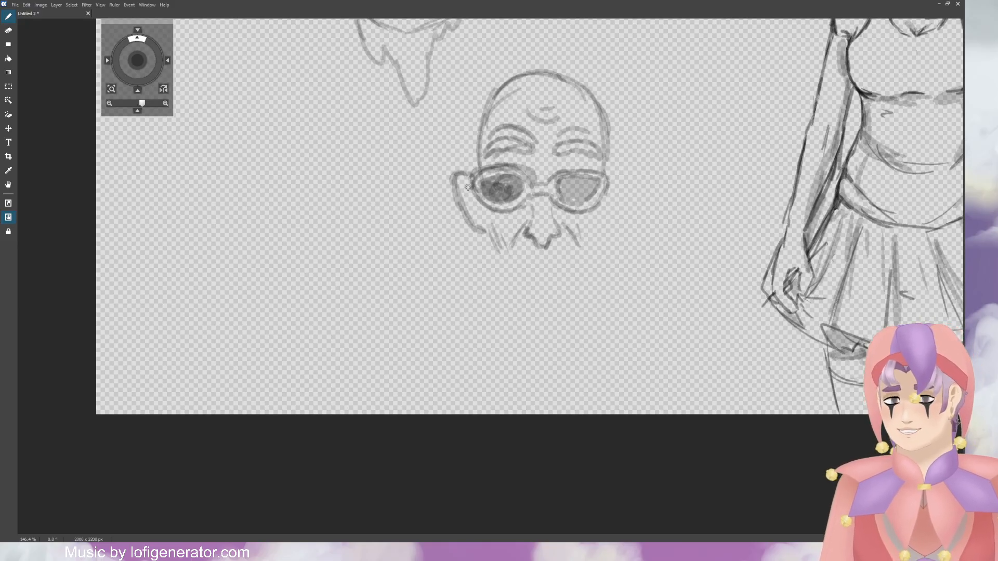
pyautogui.moveTo(467, 186); pyautogui.dragTo(479, 214)
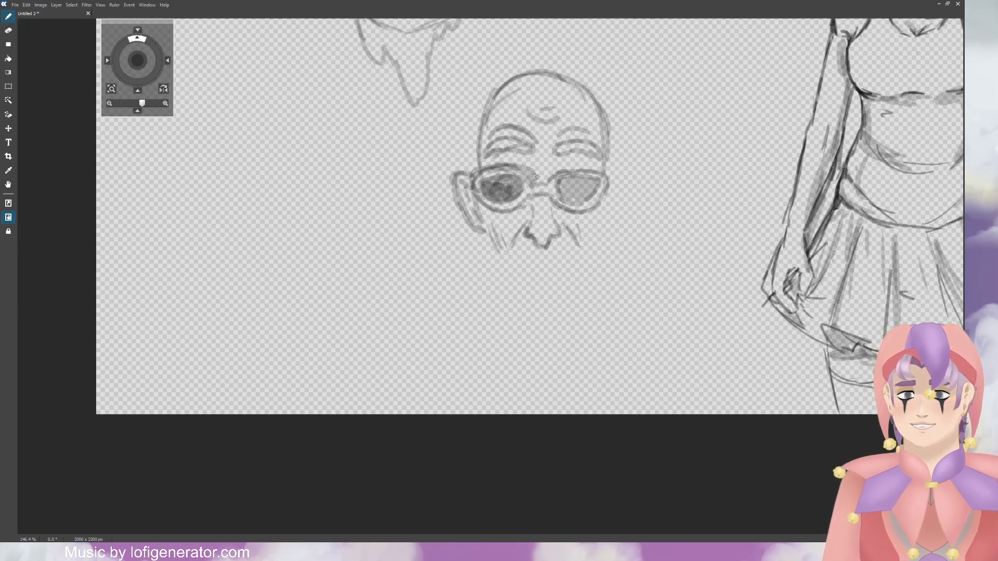
pyautogui.moveTo(609, 181)
pyautogui.mouseDown()
pyautogui.moveTo(626, 183)
pyautogui.moveTo(620, 213)
pyautogui.moveTo(603, 224)
pyautogui.mouseUp()
pyautogui.moveTo(608, 182)
pyautogui.mouseDown()
pyautogui.moveTo(617, 192)
pyautogui.moveTo(605, 216)
pyautogui.mouseUp()
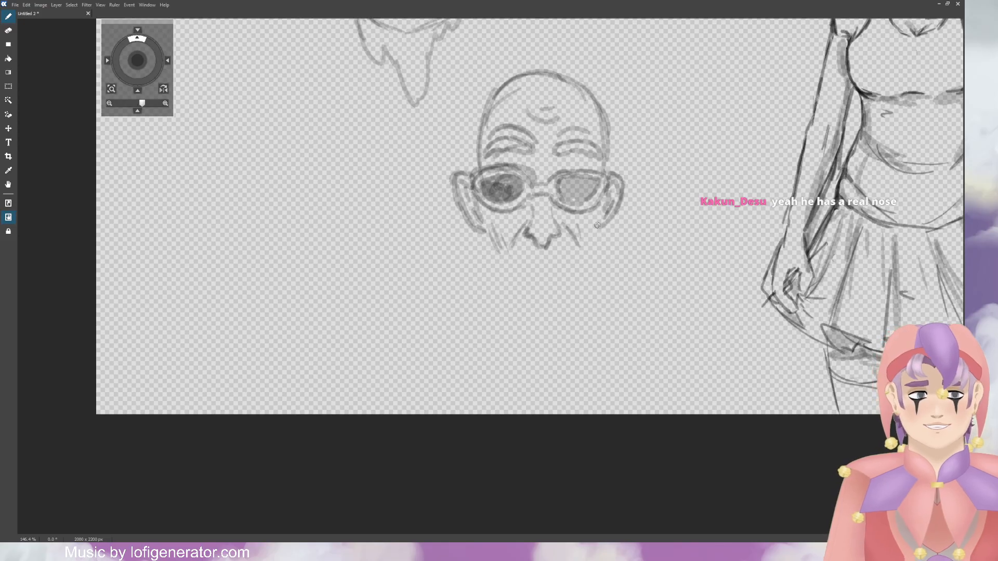
pyautogui.moveTo(597, 221); pyautogui.dragTo(597, 247)
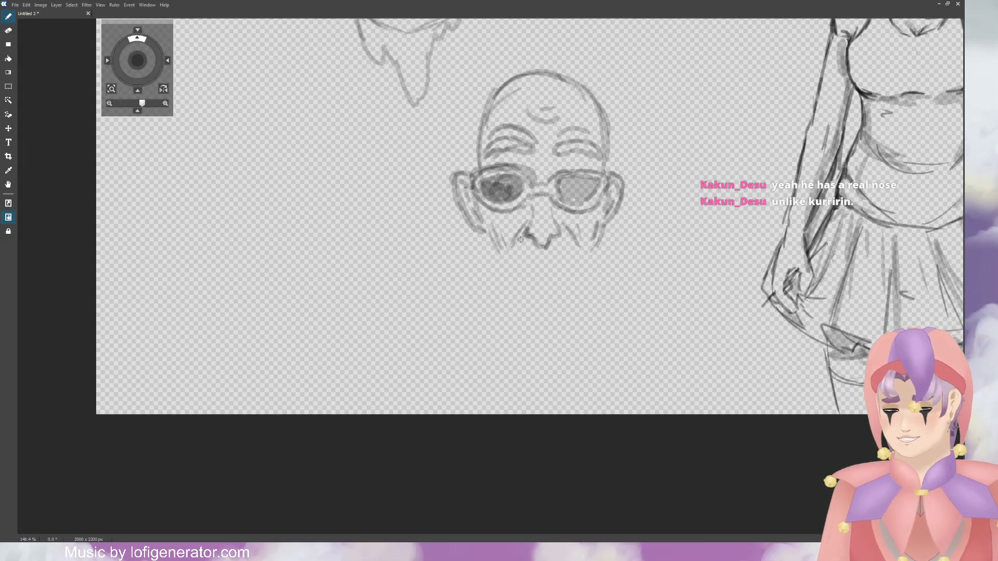
# Step: Draw a drooping two-sided moustache under the nose with a jagged, pointed beard between its halves
pyautogui.moveTo(520, 240)
pyautogui.mouseDown()
pyautogui.moveTo(491, 270)
pyautogui.moveTo(493, 308)
pyautogui.moveTo(556, 237)
pyautogui.moveTo(486, 300)
pyautogui.moveTo(498, 321)
pyautogui.moveTo(510, 286)
pyautogui.mouseUp()
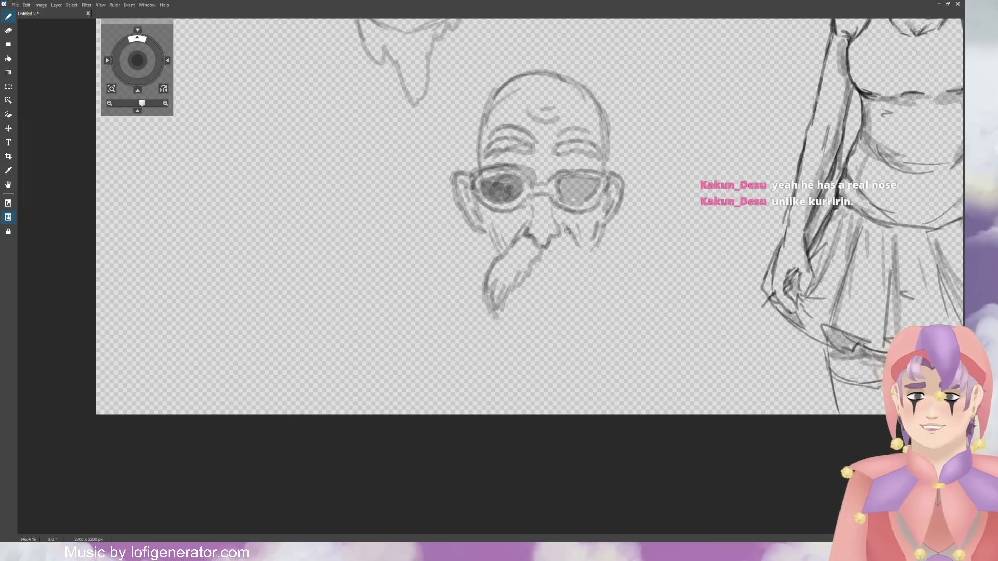
pyautogui.moveTo(557, 233)
pyautogui.mouseDown()
pyautogui.moveTo(593, 260)
pyautogui.moveTo(604, 312)
pyautogui.moveTo(598, 298)
pyautogui.moveTo(575, 296)
pyautogui.moveTo(541, 253)
pyautogui.mouseUp()
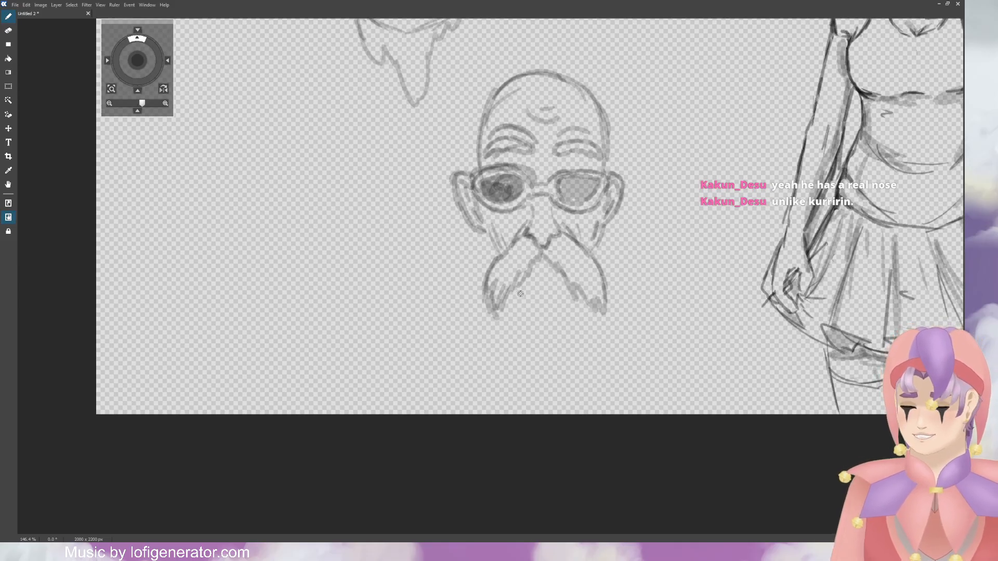
pyautogui.moveTo(512, 291)
pyautogui.mouseDown()
pyautogui.moveTo(546, 355)
pyautogui.moveTo(551, 326)
pyautogui.moveTo(553, 346)
pyautogui.moveTo(578, 298)
pyautogui.mouseUp()
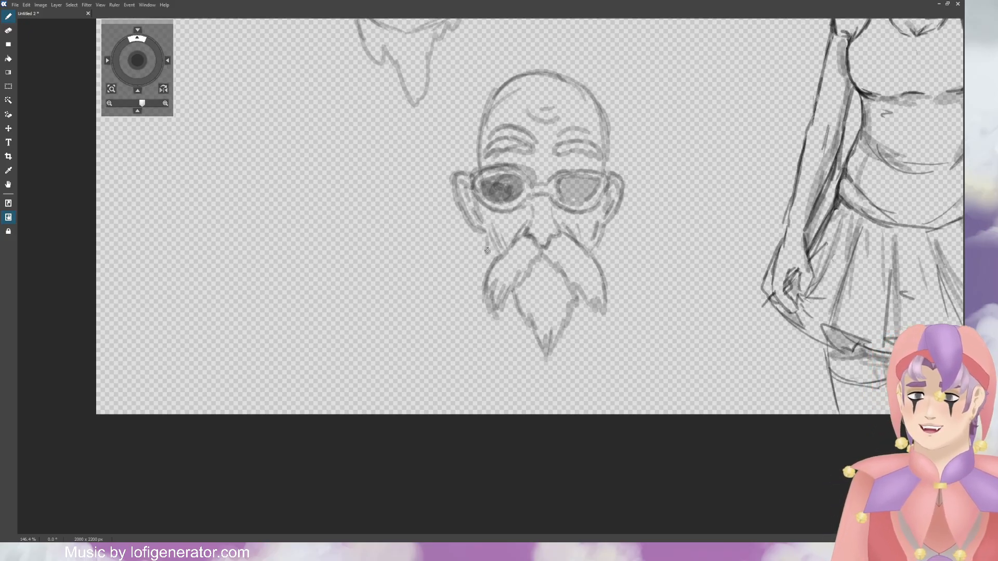
# Step: Sketch rounded shoulders sloping into the upper arms on both sides and join them to the head with short neck lines
pyautogui.moveTo(483, 251)
pyautogui.mouseDown()
pyautogui.moveTo(432, 274)
pyautogui.moveTo(391, 333)
pyautogui.mouseUp()
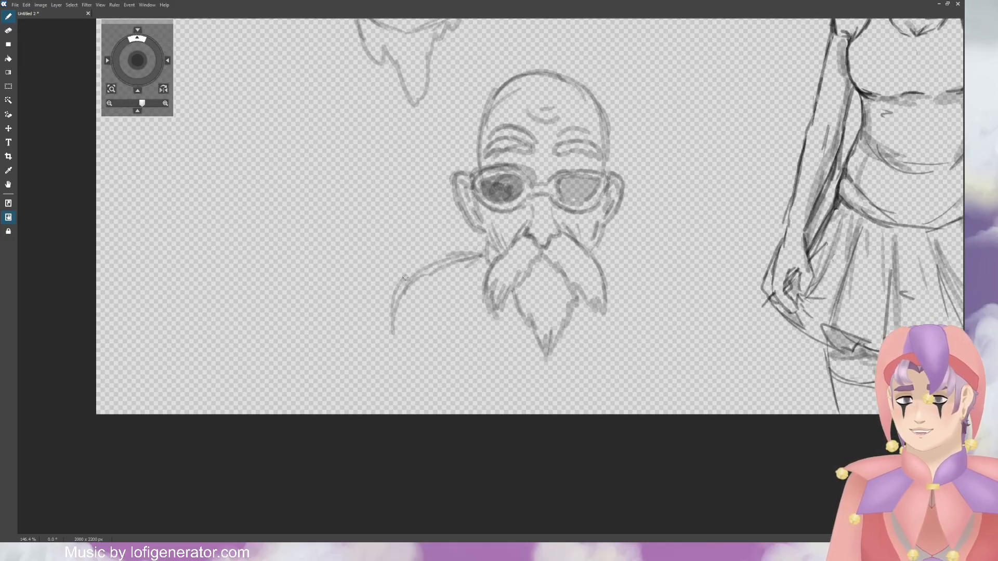
pyautogui.moveTo(403, 281)
pyautogui.mouseDown()
pyautogui.moveTo(463, 258)
pyautogui.moveTo(489, 263)
pyautogui.moveTo(427, 267)
pyautogui.moveTo(384, 312)
pyautogui.moveTo(393, 369)
pyautogui.mouseUp()
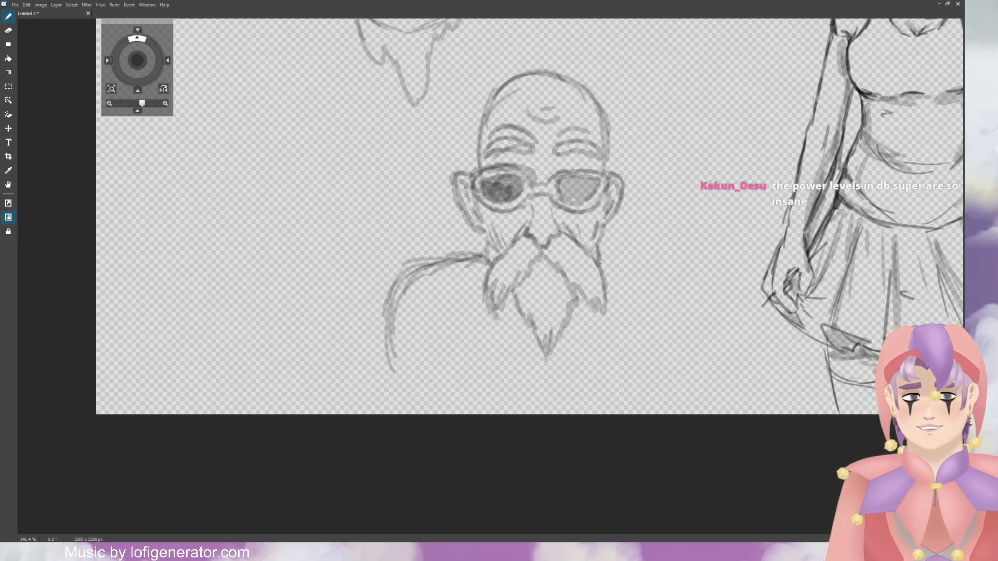
pyautogui.moveTo(598, 263)
pyautogui.mouseDown()
pyautogui.moveTo(652, 266)
pyautogui.moveTo(696, 304)
pyautogui.moveTo(718, 363)
pyautogui.moveTo(699, 397)
pyautogui.mouseUp()
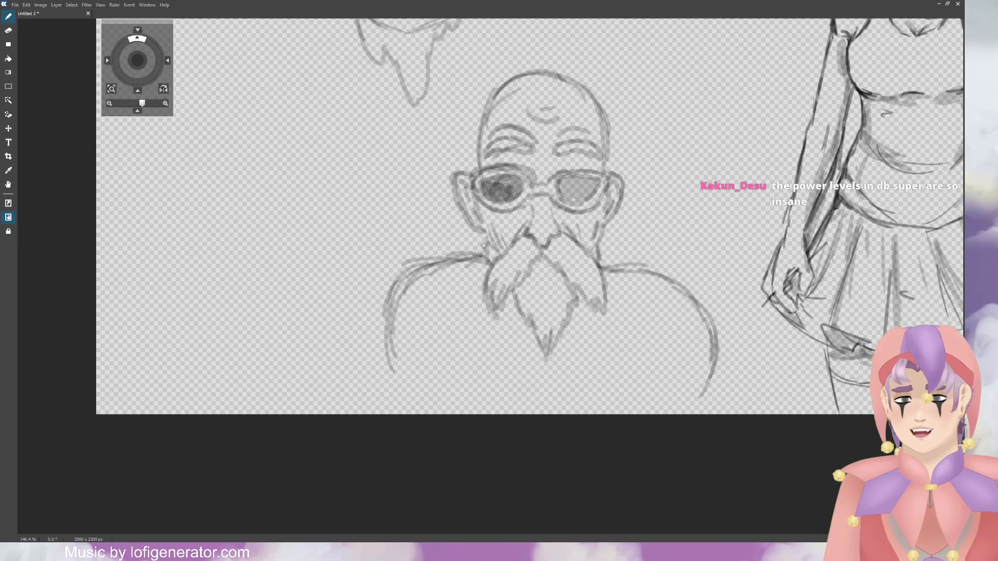
pyautogui.moveTo(484, 246); pyautogui.dragTo(484, 276)
pyautogui.moveTo(604, 245); pyautogui.dragTo(603, 273)
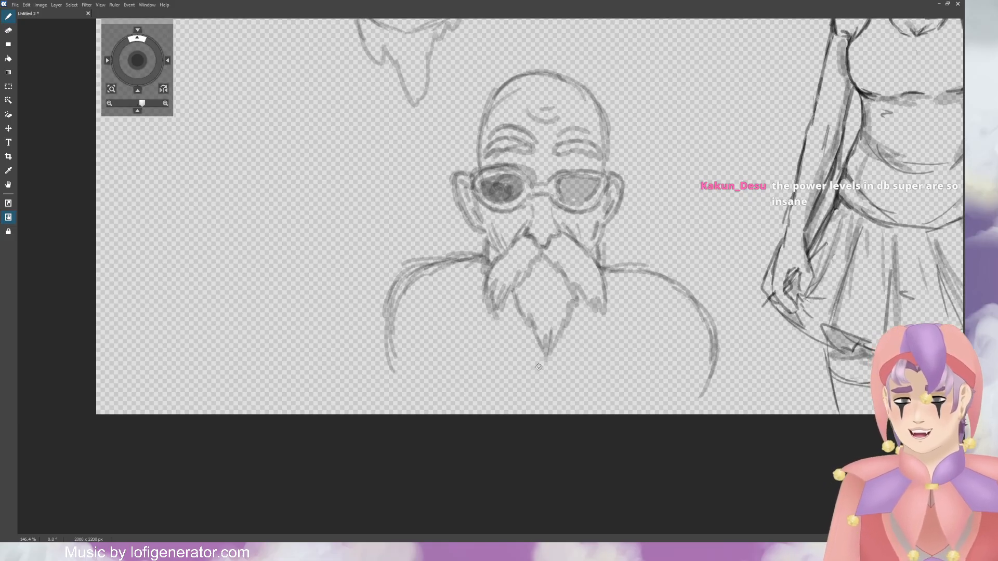
# Step: Draw the shirt front below the beard with two long edges, a centre seam and short horizontal fastenings
pyautogui.moveTo(537, 356); pyautogui.dragTo(531, 412)
pyautogui.moveTo(516, 309); pyautogui.dragTo(504, 420)
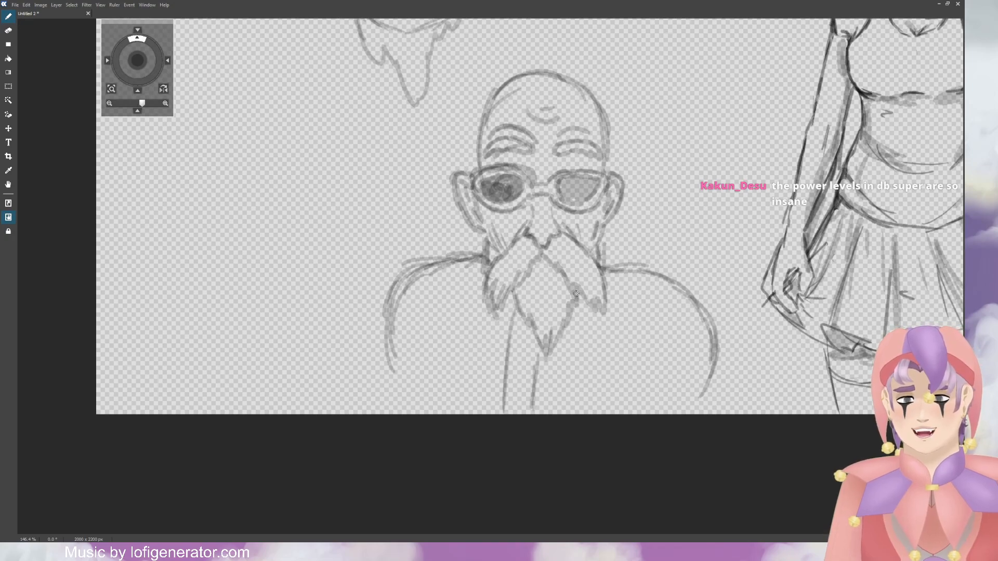
pyautogui.moveTo(576, 293); pyautogui.dragTo(566, 414)
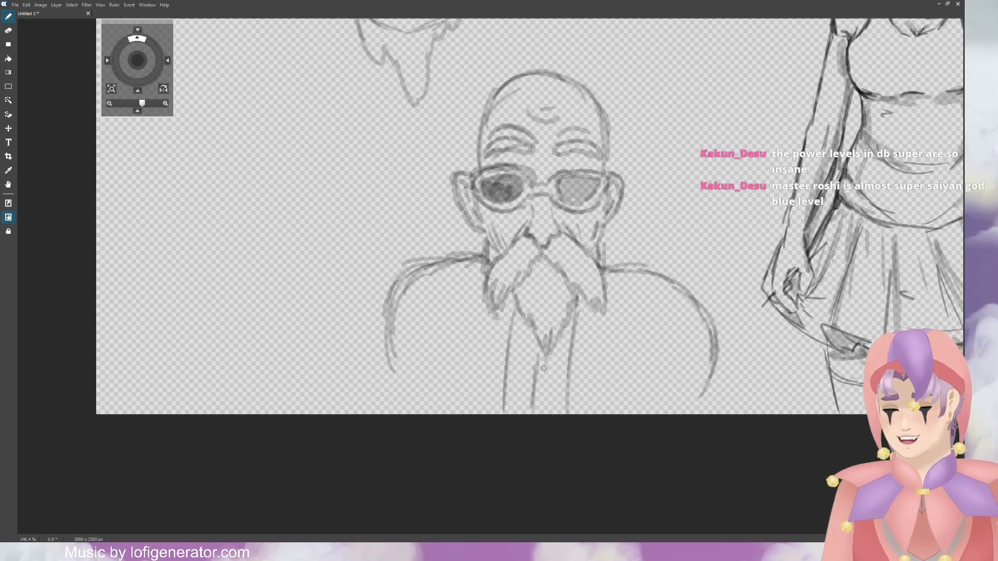
pyautogui.moveTo(545, 367)
pyautogui.mouseDown()
pyautogui.moveTo(526, 368)
pyautogui.moveTo(555, 393)
pyautogui.mouseUp()
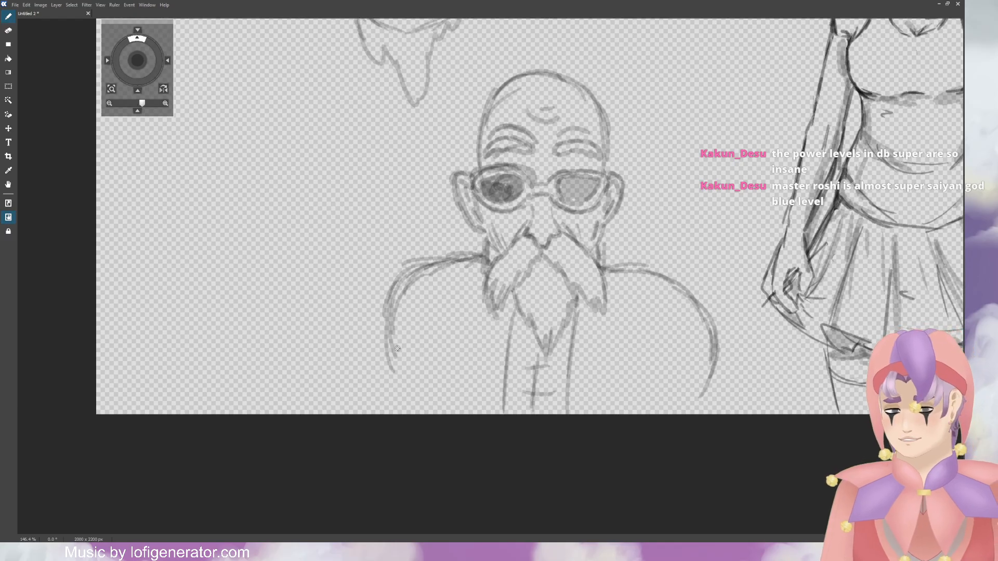
# Step: Add wider outer contours to both shoulders and upper arms
pyautogui.moveTo(406, 282); pyautogui.dragTo(374, 321)
pyautogui.moveTo(434, 263); pyautogui.dragTo(369, 308)
pyautogui.moveTo(408, 281); pyautogui.dragTo(356, 384)
pyautogui.moveTo(648, 256)
pyautogui.mouseDown()
pyautogui.moveTo(711, 331)
pyautogui.moveTo(735, 415)
pyautogui.moveTo(723, 421)
pyautogui.mouseUp()
# Step: Draw a diagonal wooden staff across one shoulder with a large knobbly head beside the face, and darken its outline
pyautogui.moveTo(595, 334)
pyautogui.mouseDown()
pyautogui.moveTo(569, 400)
pyautogui.moveTo(635, 246)
pyautogui.mouseUp()
pyautogui.moveTo(600, 312)
pyautogui.mouseDown()
pyautogui.moveTo(635, 233)
pyautogui.moveTo(637, 187)
pyautogui.moveTo(699, 76)
pyautogui.moveTo(743, 78)
pyautogui.moveTo(755, 140)
pyautogui.moveTo(722, 208)
pyautogui.moveTo(650, 243)
pyautogui.moveTo(586, 414)
pyautogui.moveTo(571, 393)
pyautogui.mouseUp()
pyautogui.moveTo(655, 186); pyautogui.dragTo(677, 207)
pyautogui.moveTo(666, 164)
pyautogui.mouseDown()
pyautogui.moveTo(681, 110)
pyautogui.moveTo(707, 87)
pyautogui.moveTo(722, 122)
pyautogui.moveTo(720, 181)
pyautogui.mouseUp()
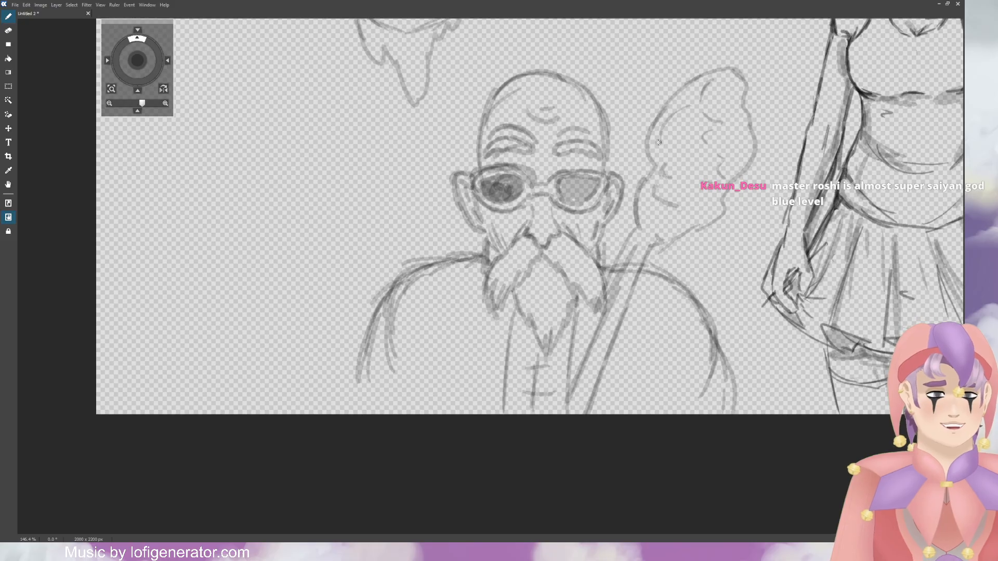
pyautogui.moveTo(693, 203); pyautogui.dragTo(695, 217)
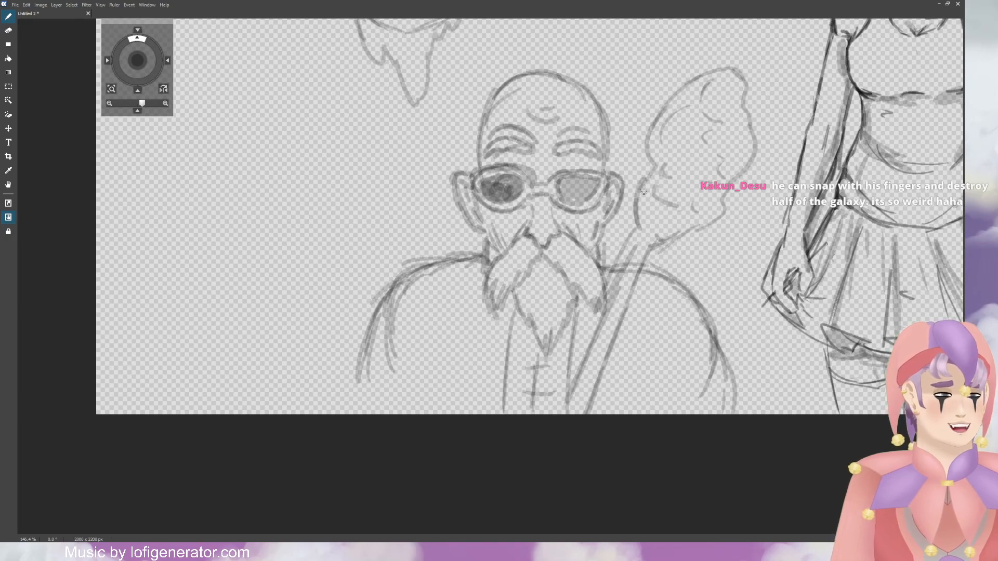
pyautogui.moveTo(603, 311)
pyautogui.mouseDown()
pyautogui.moveTo(635, 227)
pyautogui.moveTo(645, 134)
pyautogui.moveTo(688, 87)
pyautogui.moveTo(744, 74)
pyautogui.moveTo(748, 166)
pyautogui.mouseUp()
pyautogui.moveTo(713, 77)
pyautogui.mouseDown()
pyautogui.moveTo(741, 154)
pyautogui.moveTo(711, 218)
pyautogui.moveTo(665, 248)
pyautogui.moveTo(648, 243)
pyautogui.mouseUp()
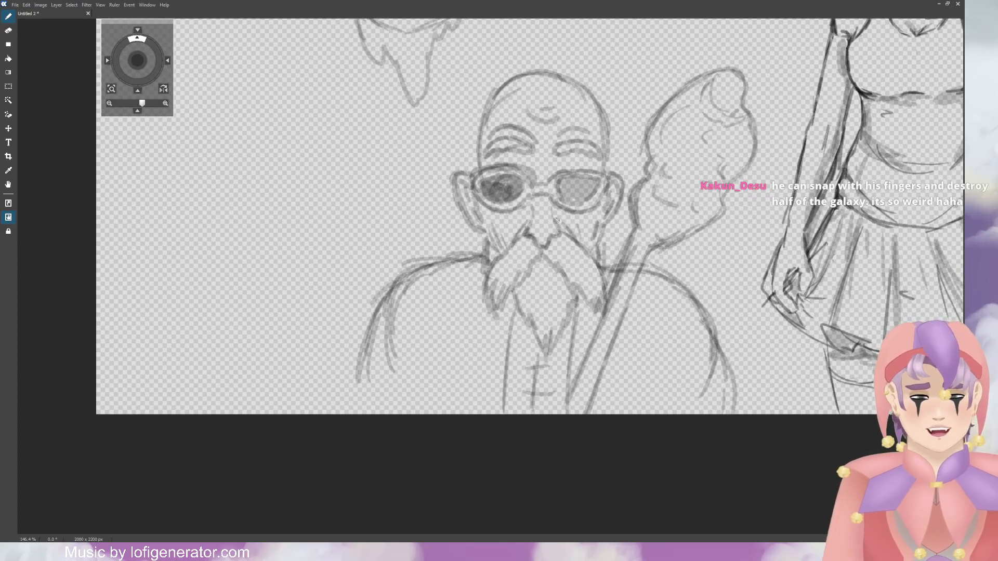
# Step: Erase the old inner arm lines and redraw the outer contours of both arms down to the canvas edge
pyautogui.press('e')
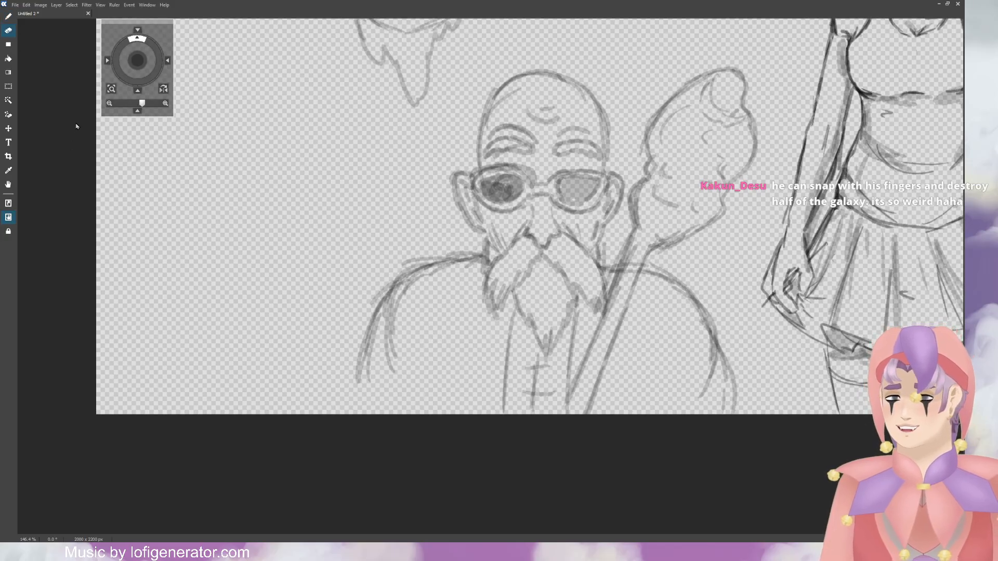
pyautogui.moveTo(392, 364); pyautogui.dragTo(410, 309)
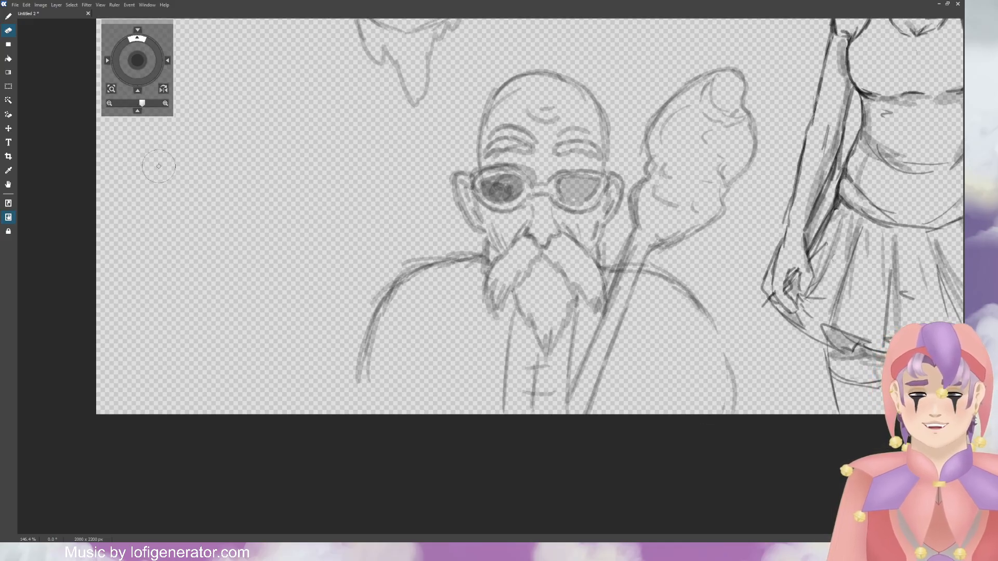
pyautogui.press('b')
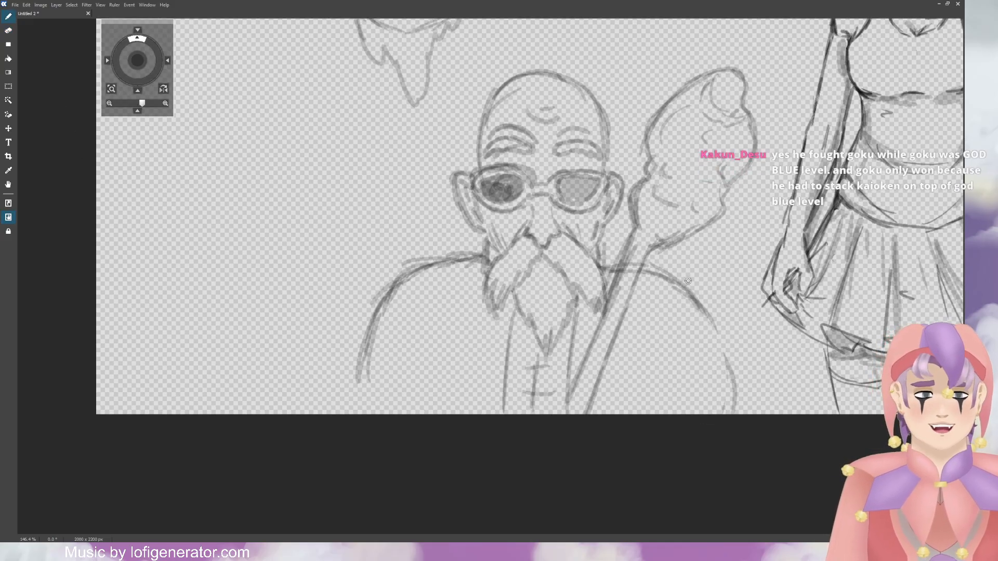
pyautogui.moveTo(697, 297)
pyautogui.mouseDown()
pyautogui.moveTo(729, 365)
pyautogui.moveTo(732, 414)
pyautogui.mouseUp()
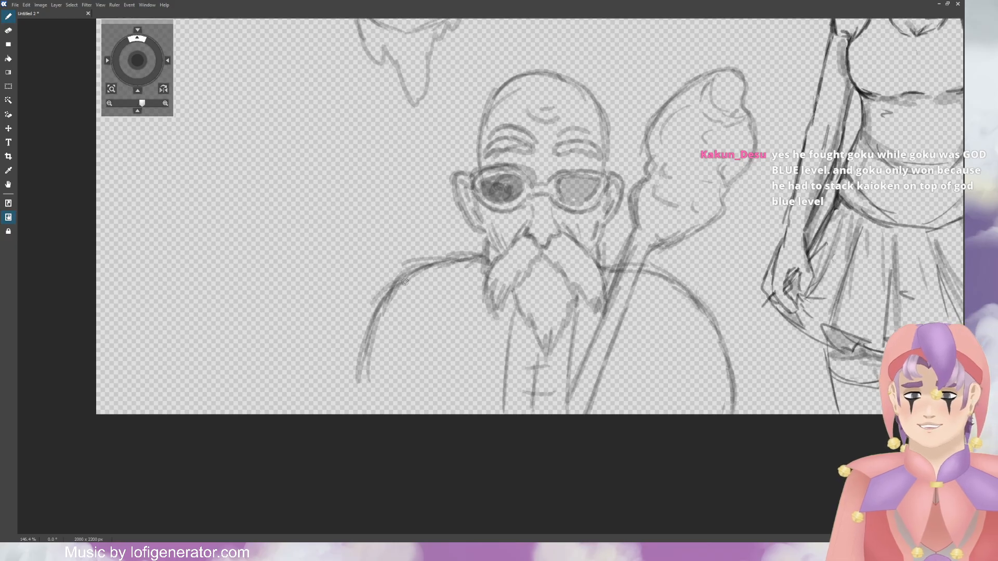
pyautogui.moveTo(401, 278); pyautogui.dragTo(358, 340)
pyautogui.moveTo(388, 294)
pyautogui.mouseDown()
pyautogui.moveTo(349, 378)
pyautogui.moveTo(355, 414)
pyautogui.mouseUp()
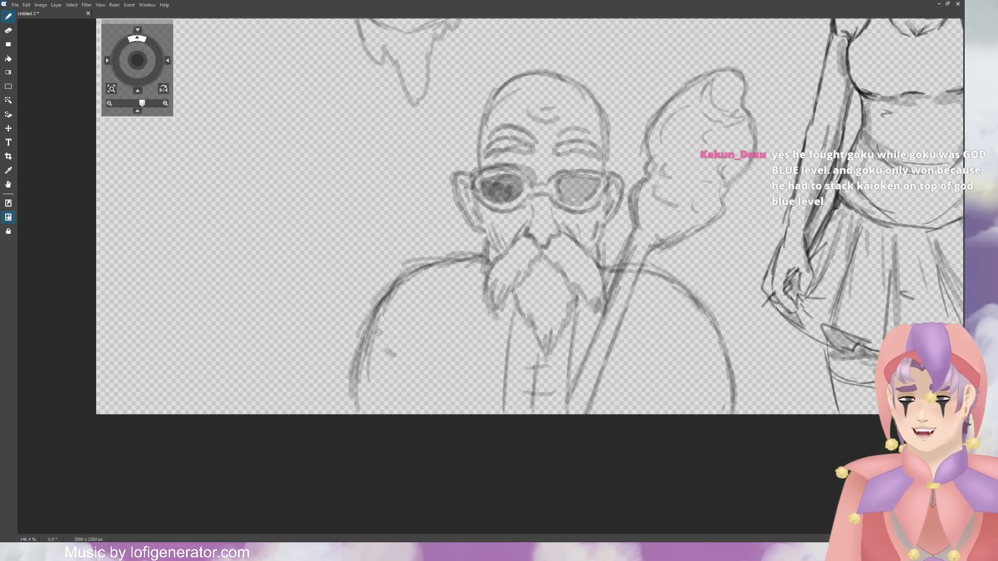
# Step: Draw inner arm lines with armpit folds on both sides and a short crease across each side of the chest
pyautogui.moveTo(375, 330)
pyautogui.mouseDown()
pyautogui.moveTo(395, 358)
pyautogui.moveTo(387, 411)
pyautogui.mouseUp()
pyautogui.moveTo(387, 368); pyautogui.dragTo(386, 414)
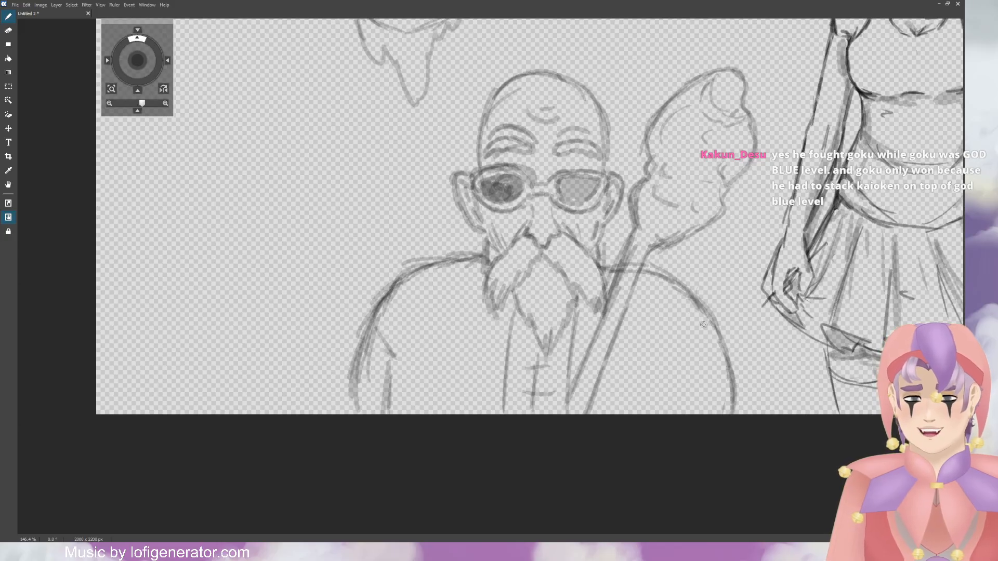
pyautogui.moveTo(708, 337)
pyautogui.mouseDown()
pyautogui.moveTo(694, 351)
pyautogui.moveTo(690, 413)
pyautogui.mouseUp()
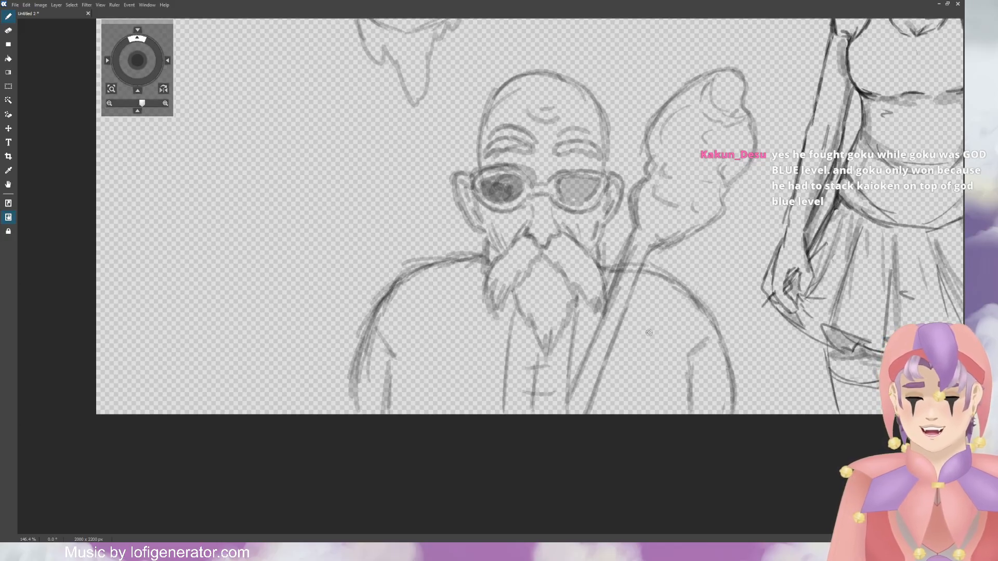
pyautogui.moveTo(432, 310); pyautogui.dragTo(485, 326)
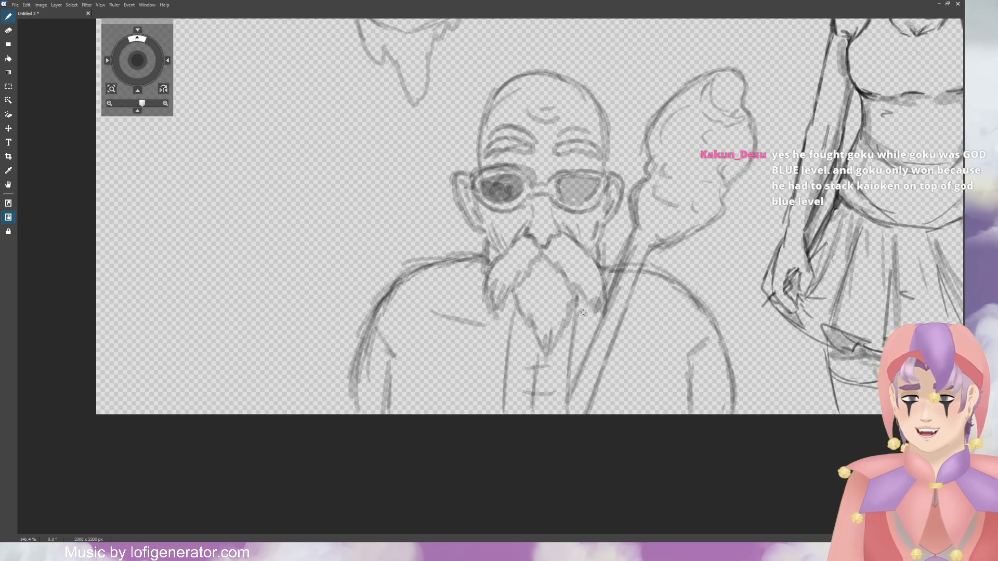
pyautogui.moveTo(631, 315); pyautogui.dragTo(657, 307)
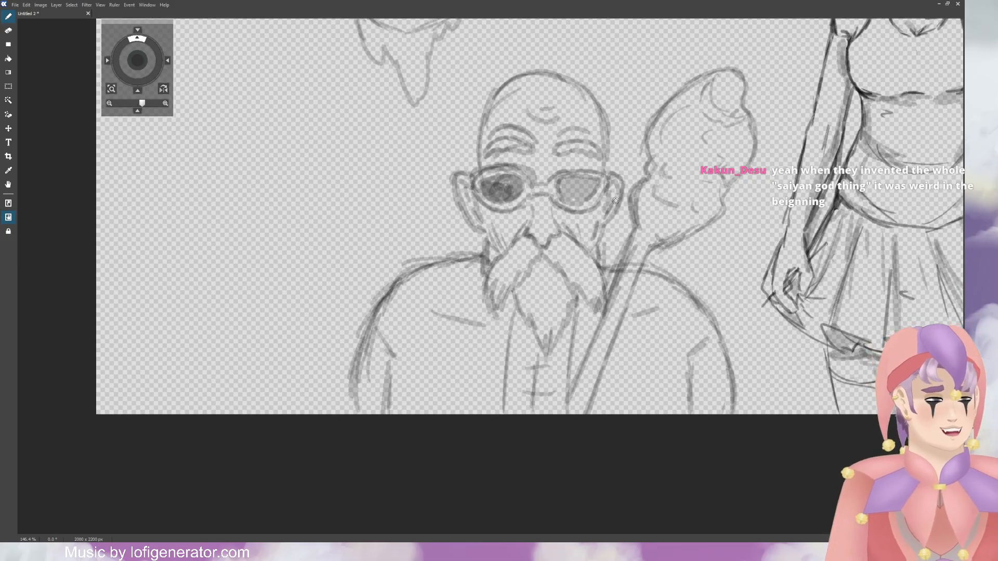
# Step: Paint the old man's ears, nose, cheeks, forehead and bald skull in flat tan, leaving the eyebrows and glasses unpainted
pyautogui.moveTo(461, 180)
pyautogui.mouseDown()
pyautogui.moveTo(472, 204)
pyautogui.moveTo(469, 188)
pyautogui.mouseUp()
pyautogui.hotkey('ctrl', 'z')
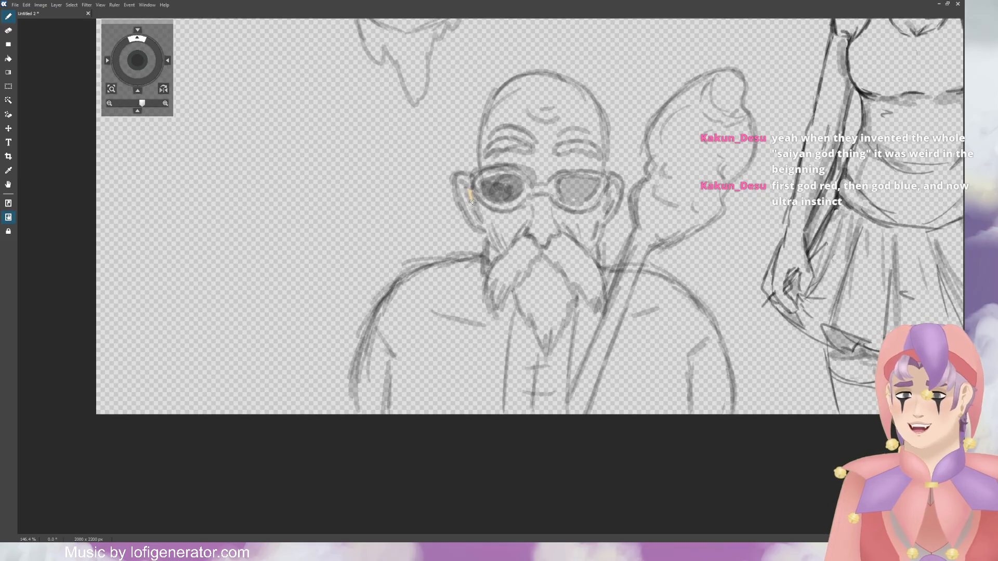
pyautogui.moveTo(472, 202)
pyautogui.mouseDown()
pyautogui.moveTo(462, 179)
pyautogui.moveTo(495, 239)
pyautogui.moveTo(493, 217)
pyautogui.moveTo(512, 234)
pyautogui.moveTo(520, 227)
pyautogui.moveTo(506, 222)
pyautogui.moveTo(523, 207)
pyautogui.moveTo(532, 208)
pyautogui.moveTo(530, 230)
pyautogui.moveTo(515, 234)
pyautogui.moveTo(543, 233)
pyautogui.moveTo(546, 221)
pyautogui.moveTo(557, 234)
pyautogui.moveTo(531, 193)
pyautogui.moveTo(590, 250)
pyautogui.moveTo(558, 212)
pyautogui.mouseUp()
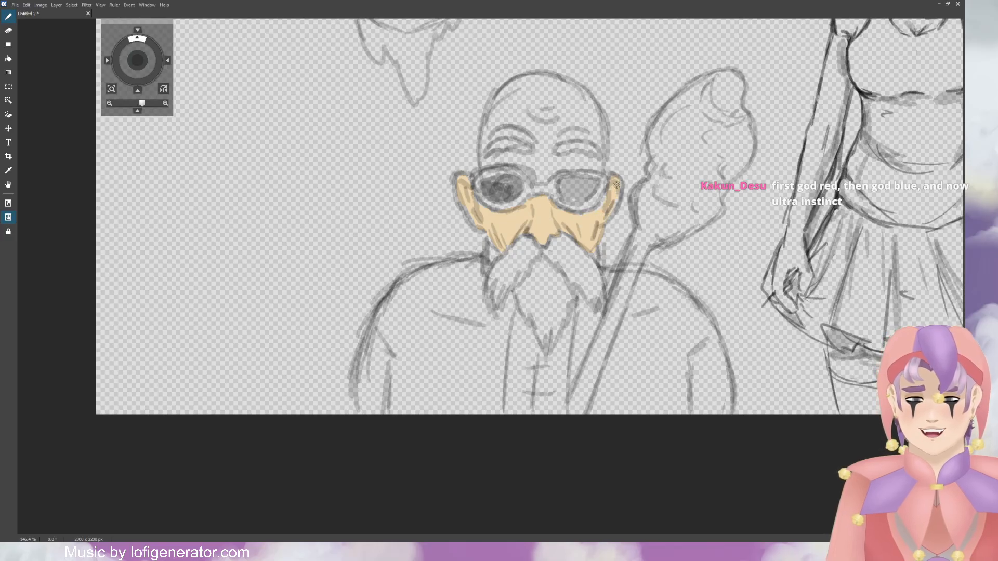
pyautogui.moveTo(505, 103)
pyautogui.mouseDown()
pyautogui.moveTo(484, 162)
pyautogui.moveTo(533, 166)
pyautogui.moveTo(540, 181)
pyautogui.moveTo(548, 166)
pyautogui.moveTo(598, 168)
pyautogui.moveTo(597, 136)
pyautogui.moveTo(600, 153)
pyautogui.moveTo(580, 158)
pyautogui.moveTo(594, 161)
pyautogui.moveTo(519, 157)
pyautogui.mouseUp()
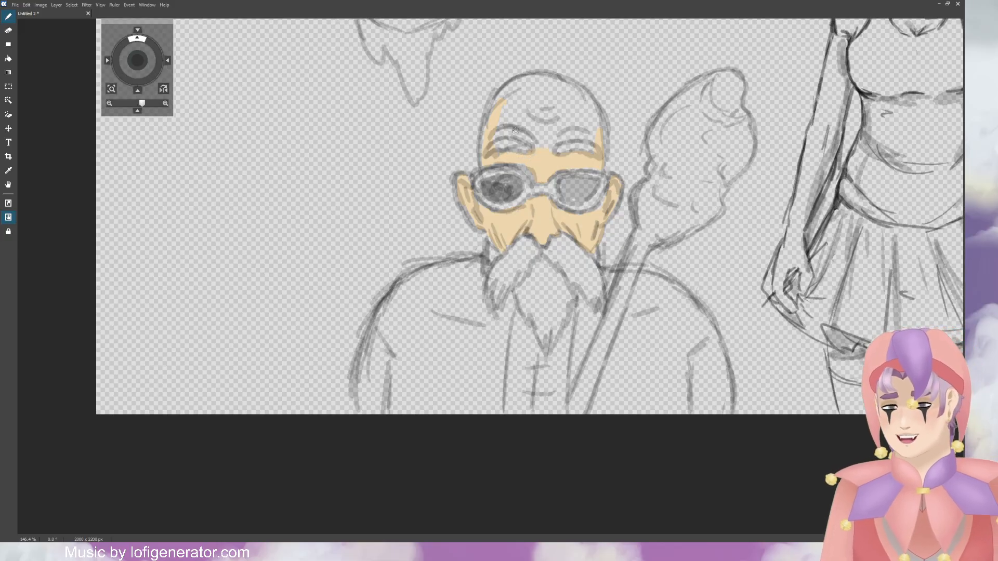
pyautogui.moveTo(497, 123); pyautogui.dragTo(504, 97)
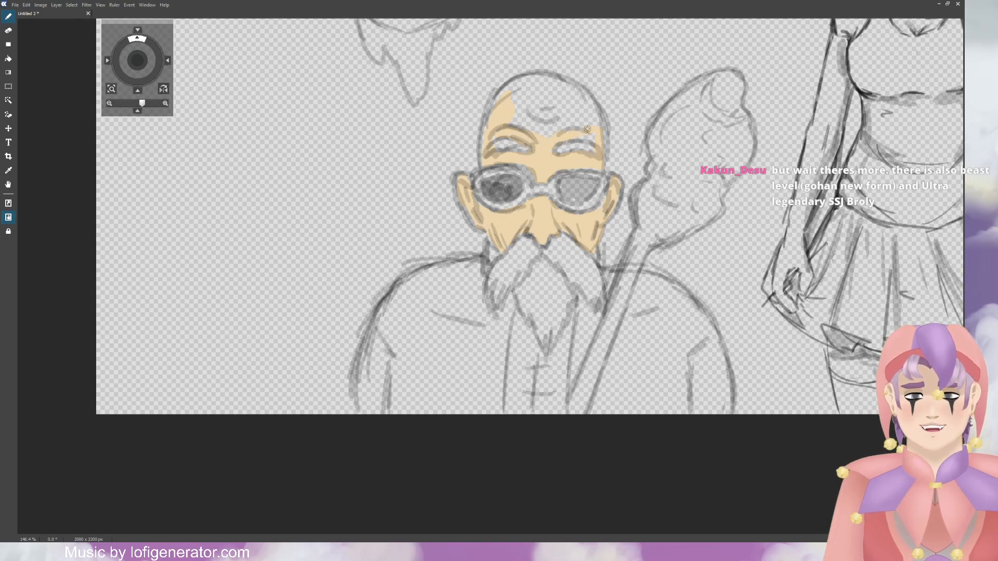
pyautogui.moveTo(594, 139)
pyautogui.mouseDown()
pyautogui.moveTo(596, 110)
pyautogui.moveTo(595, 119)
pyautogui.moveTo(570, 87)
pyautogui.moveTo(589, 99)
pyautogui.moveTo(547, 82)
pyautogui.moveTo(567, 89)
pyautogui.moveTo(530, 92)
pyautogui.moveTo(531, 80)
pyautogui.moveTo(546, 80)
pyautogui.moveTo(500, 99)
pyautogui.moveTo(502, 114)
pyautogui.moveTo(543, 142)
pyautogui.moveTo(592, 119)
pyautogui.mouseUp()
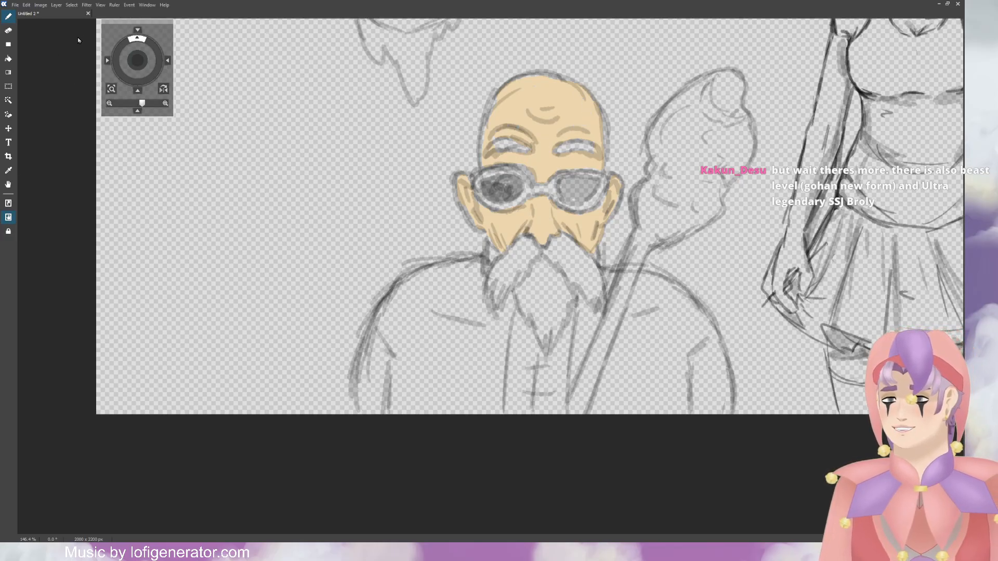
# Step: Recolour the painted skin of the forehead and lower face with a lighter peach using the Fill tool
pyautogui.click(8, 58)
pyautogui.click(530, 106)
pyautogui.click(520, 216)
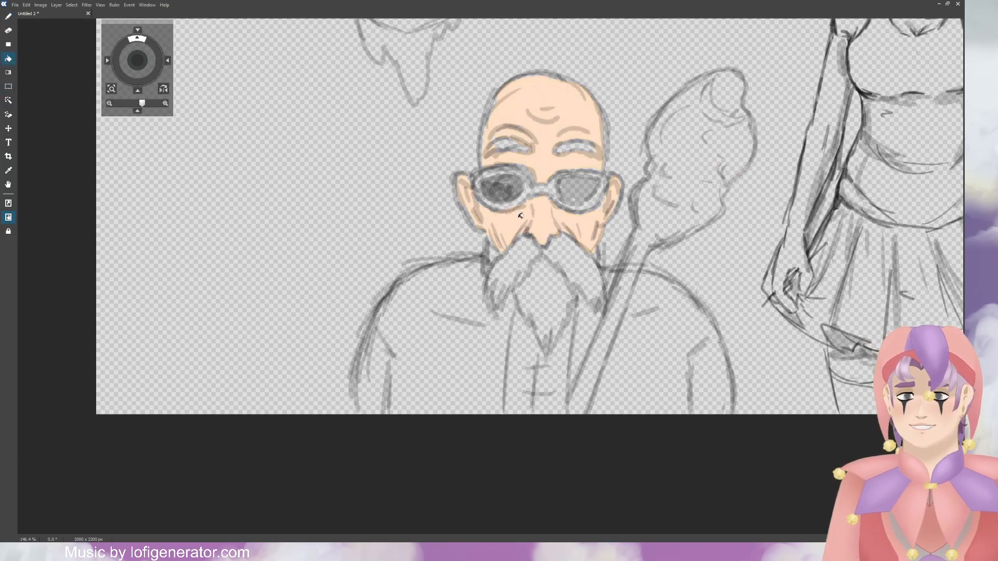
pyautogui.click(824, 211)
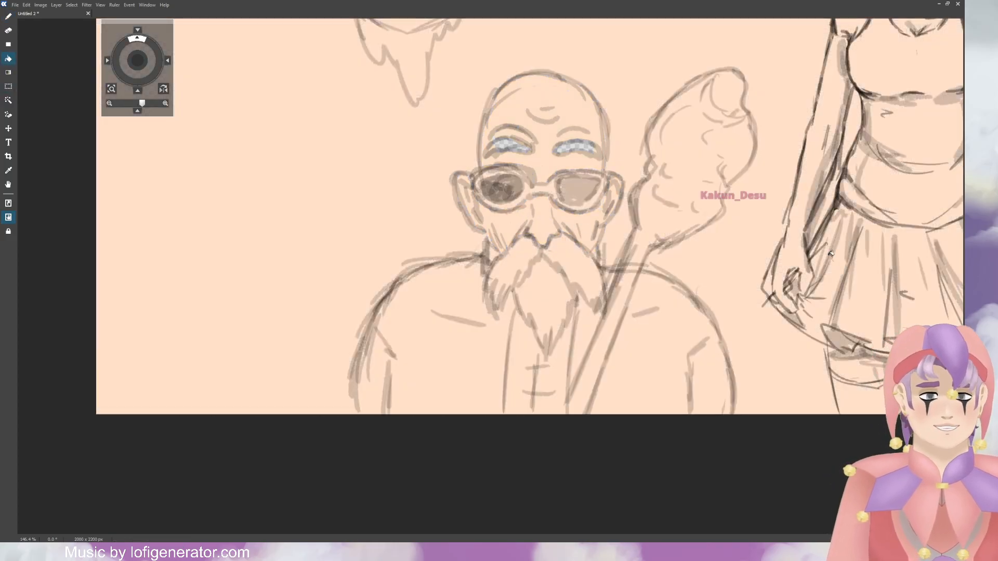
pyautogui.hotkey('ctrl', 'z')
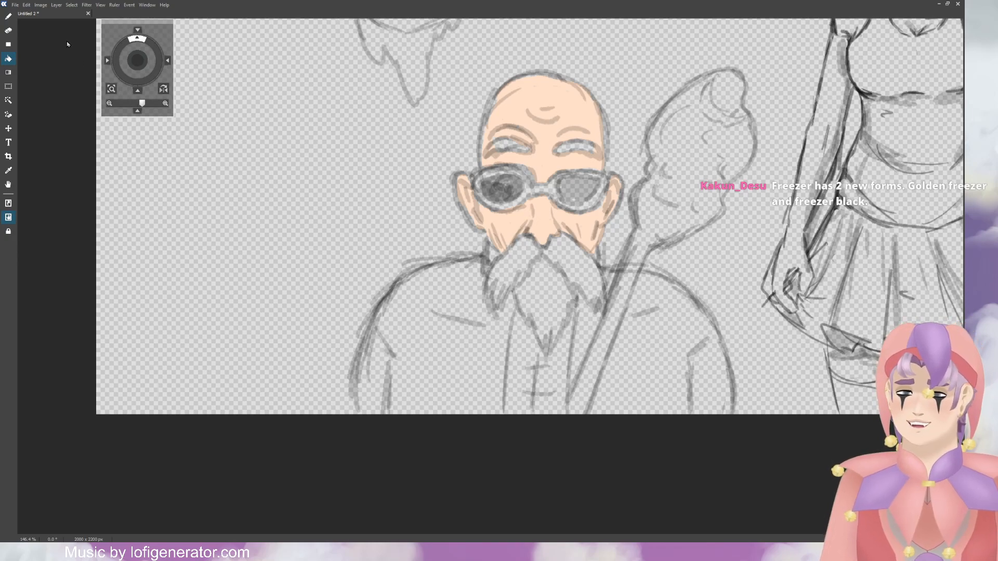
pyautogui.click(512, 258)
pyautogui.hotkey('ctrl', 'z')
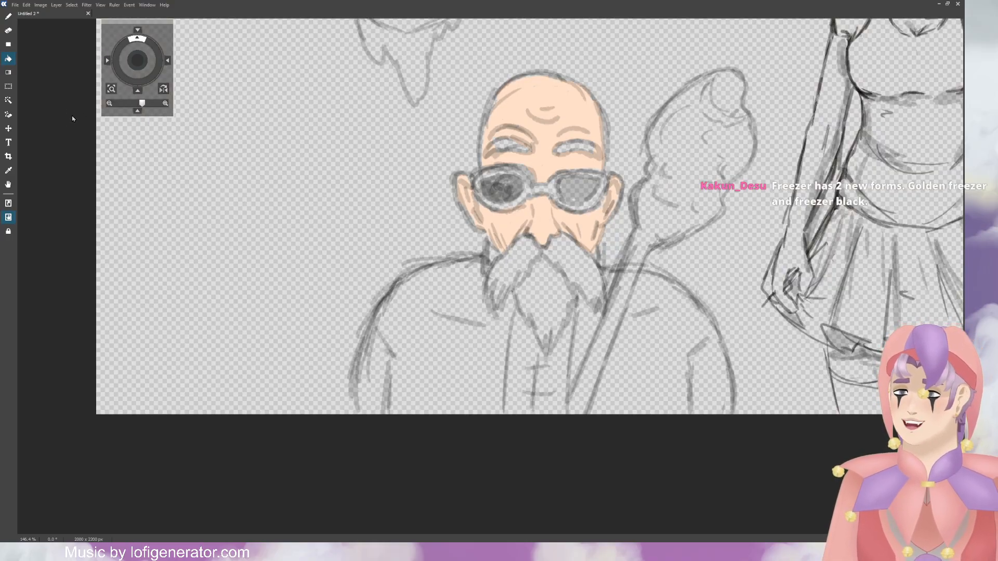
# Step: Paint the old man's eyebrows, moustache and beard white with the brush
pyautogui.click(9, 17)
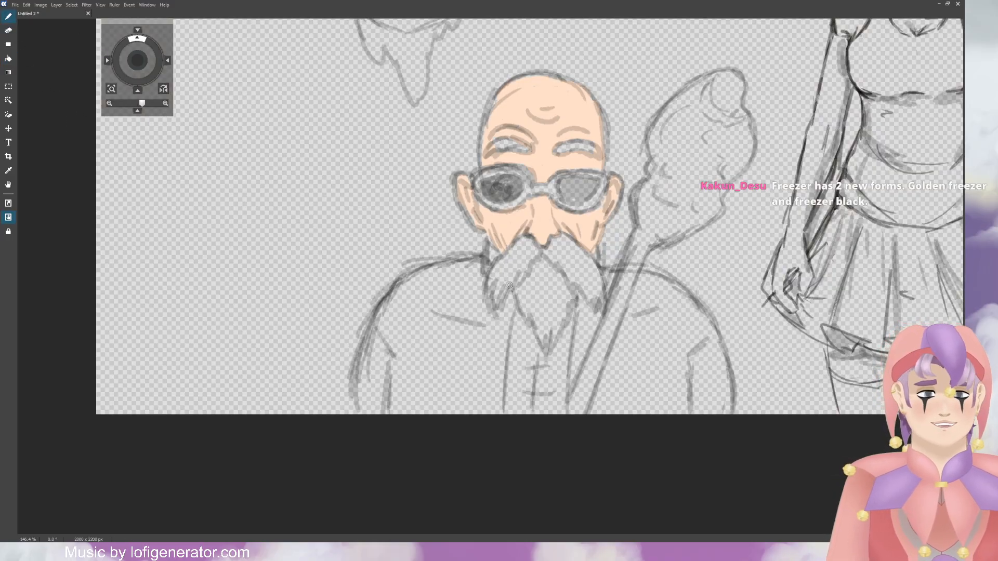
pyautogui.moveTo(491, 148); pyautogui.dragTo(586, 148)
pyautogui.moveTo(527, 244)
pyautogui.mouseDown()
pyautogui.moveTo(498, 266)
pyautogui.moveTo(496, 300)
pyautogui.moveTo(520, 253)
pyautogui.moveTo(525, 275)
pyautogui.moveTo(532, 252)
pyautogui.moveTo(522, 242)
pyautogui.moveTo(553, 244)
pyautogui.moveTo(569, 286)
pyautogui.moveTo(591, 304)
pyautogui.moveTo(598, 285)
pyautogui.moveTo(576, 245)
pyautogui.moveTo(591, 287)
pyautogui.moveTo(543, 263)
pyautogui.moveTo(524, 311)
pyautogui.moveTo(536, 316)
pyautogui.moveTo(543, 345)
pyautogui.moveTo(568, 285)
pyautogui.moveTo(546, 288)
pyautogui.moveTo(543, 314)
pyautogui.moveTo(536, 274)
pyautogui.moveTo(544, 304)
pyautogui.moveTo(555, 259)
pyautogui.moveTo(561, 271)
pyautogui.mouseUp()
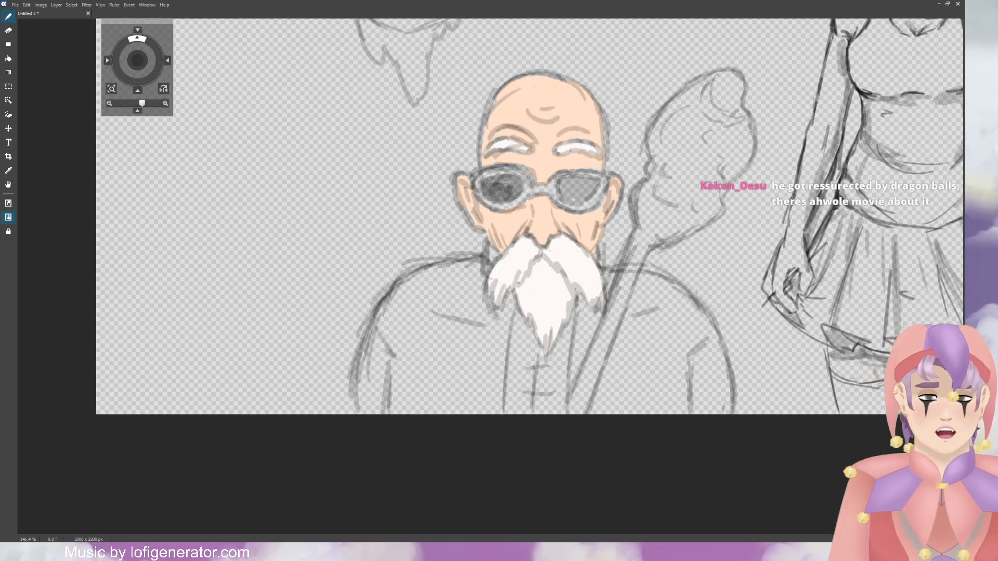
# Step: Paint the sunglasses' frame and bridge bright red and both lenses dark red with near-black shading
pyautogui.moveTo(481, 172)
pyautogui.mouseDown()
pyautogui.moveTo(476, 193)
pyautogui.moveTo(491, 208)
pyautogui.moveTo(507, 209)
pyautogui.moveTo(530, 187)
pyautogui.moveTo(515, 165)
pyautogui.moveTo(485, 170)
pyautogui.moveTo(552, 188)
pyautogui.moveTo(558, 207)
pyautogui.mouseUp()
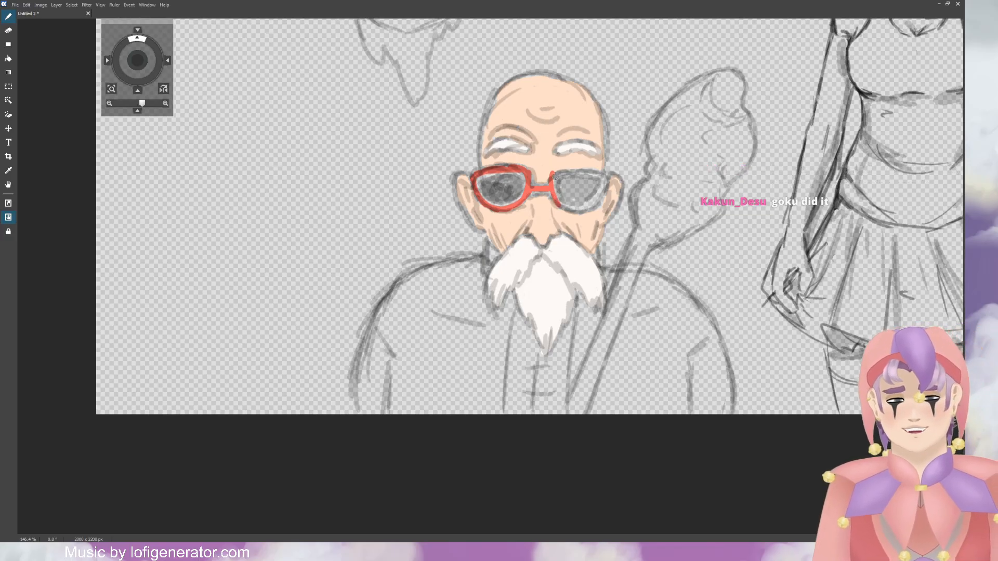
pyautogui.moveTo(556, 172)
pyautogui.mouseDown()
pyautogui.moveTo(592, 169)
pyautogui.moveTo(606, 183)
pyautogui.mouseUp()
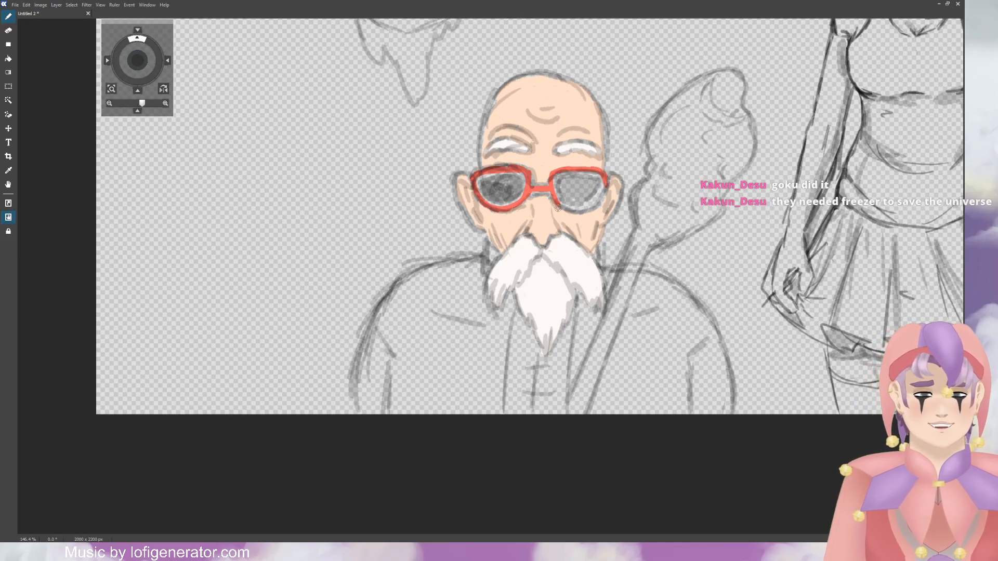
pyautogui.moveTo(558, 207)
pyautogui.mouseDown()
pyautogui.moveTo(581, 211)
pyautogui.moveTo(572, 210)
pyautogui.moveTo(605, 190)
pyautogui.mouseUp()
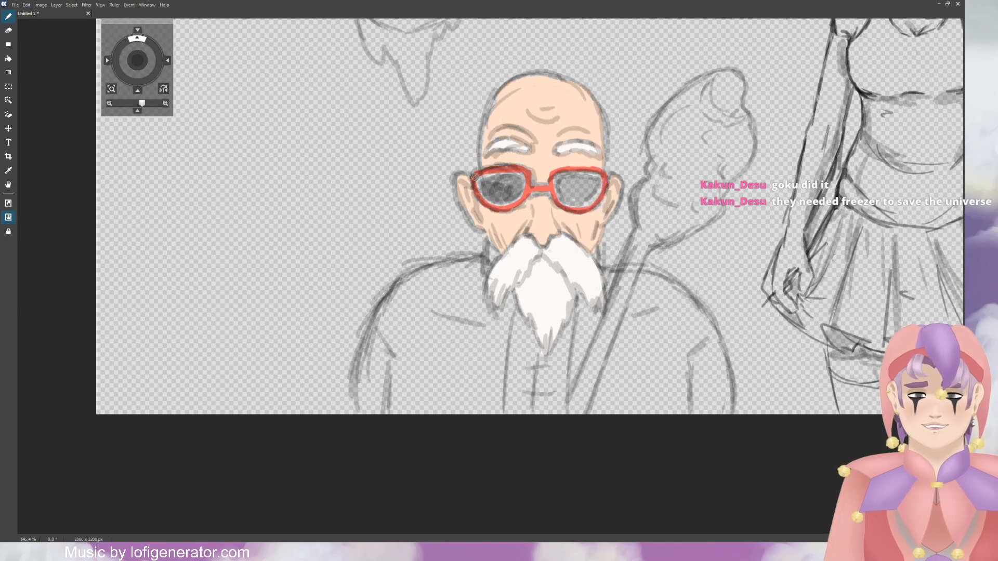
pyautogui.moveTo(474, 177); pyautogui.dragTo(477, 192)
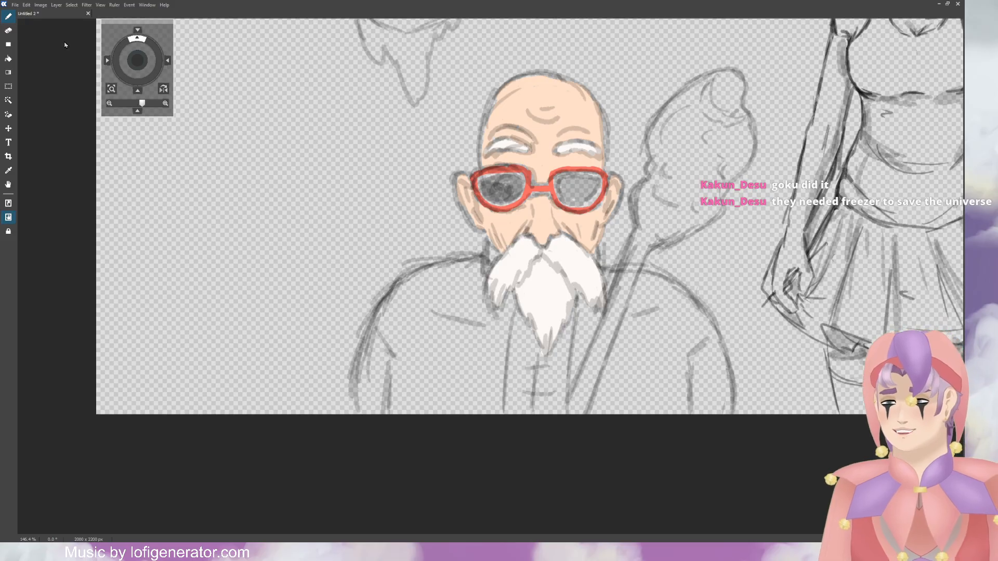
pyautogui.moveTo(495, 170)
pyautogui.mouseDown()
pyautogui.moveTo(502, 178)
pyautogui.moveTo(483, 180)
pyautogui.moveTo(486, 198)
pyautogui.moveTo(494, 202)
pyautogui.moveTo(495, 184)
pyautogui.moveTo(514, 199)
pyautogui.moveTo(523, 181)
pyautogui.moveTo(478, 179)
pyautogui.moveTo(496, 207)
pyautogui.moveTo(517, 202)
pyautogui.moveTo(530, 163)
pyautogui.moveTo(563, 180)
pyautogui.moveTo(555, 192)
pyautogui.moveTo(570, 208)
pyautogui.moveTo(589, 202)
pyautogui.moveTo(597, 174)
pyautogui.moveTo(569, 173)
pyautogui.moveTo(572, 195)
pyautogui.moveTo(567, 182)
pyautogui.moveTo(558, 191)
pyautogui.moveTo(580, 200)
pyautogui.moveTo(583, 177)
pyautogui.moveTo(577, 190)
pyautogui.mouseUp()
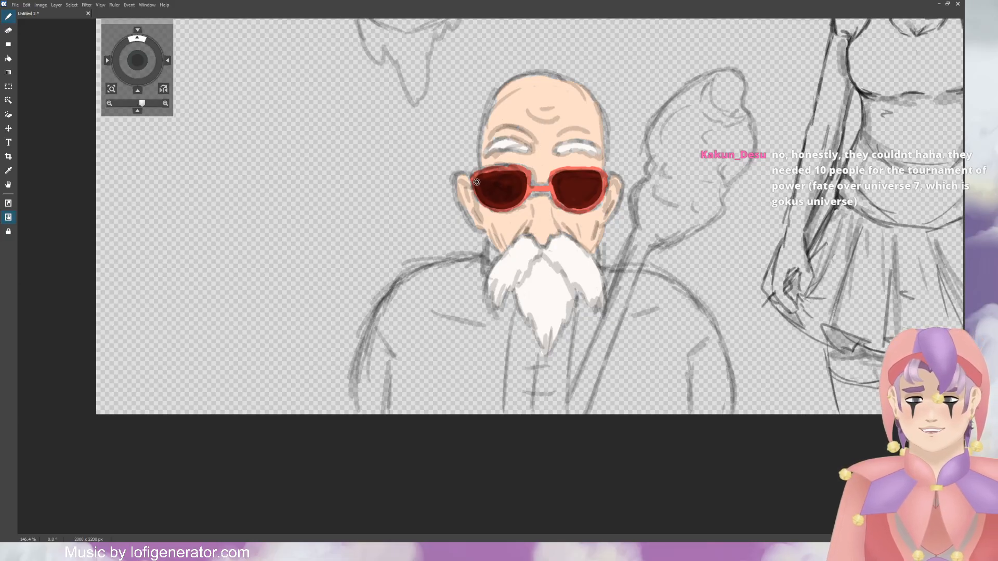
pyautogui.moveTo(481, 186)
pyautogui.mouseDown()
pyautogui.moveTo(489, 178)
pyautogui.moveTo(505, 200)
pyautogui.moveTo(515, 179)
pyautogui.moveTo(520, 203)
pyautogui.moveTo(567, 180)
pyautogui.moveTo(596, 178)
pyautogui.moveTo(583, 182)
pyautogui.moveTo(589, 176)
pyautogui.moveTo(590, 202)
pyautogui.moveTo(596, 188)
pyautogui.mouseUp()
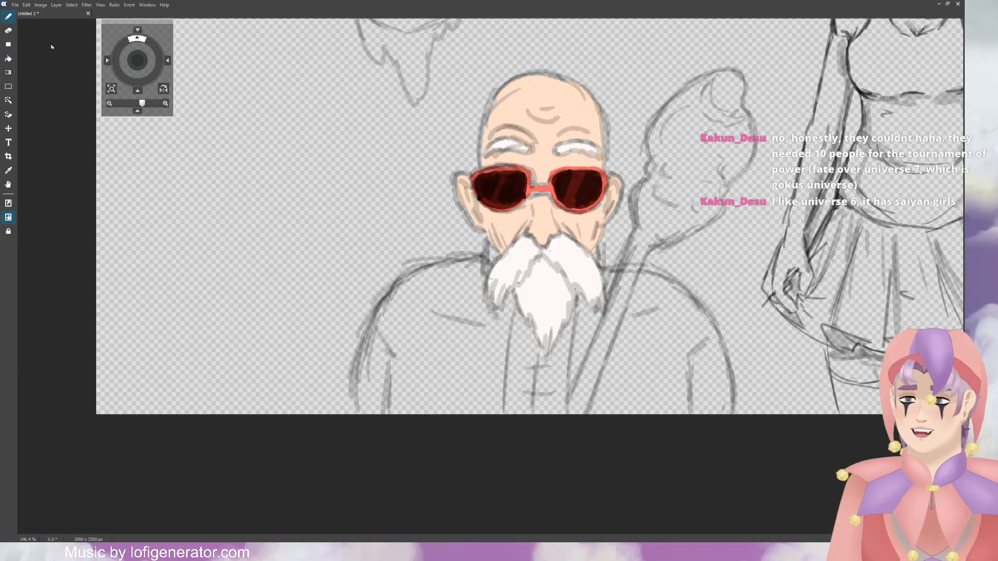
# Step: Add diagonal white glare streaks to both sunglass lenses, trimming the streaks on the left lens with the eraser
pyautogui.moveTo(502, 176); pyautogui.dragTo(494, 206)
pyautogui.moveTo(580, 173); pyautogui.dragTo(573, 195)
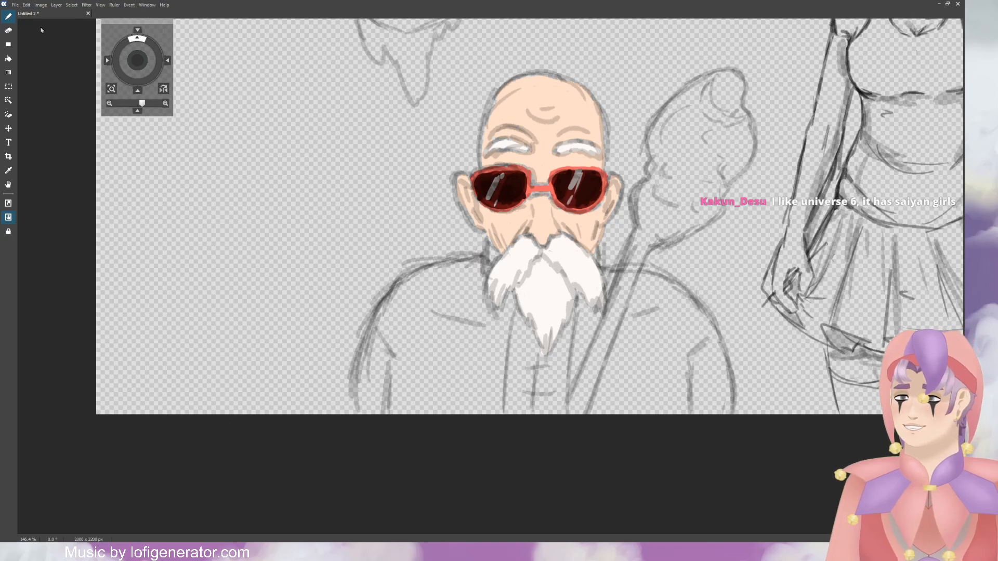
pyautogui.moveTo(496, 178)
pyautogui.mouseDown()
pyautogui.moveTo(487, 198)
pyautogui.moveTo(499, 178)
pyautogui.mouseUp()
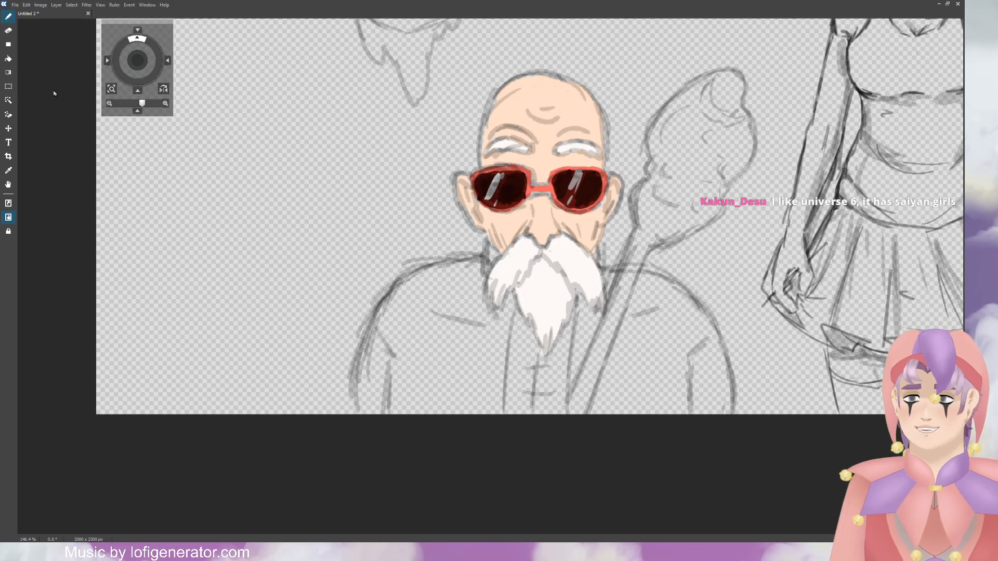
pyautogui.click(8, 30)
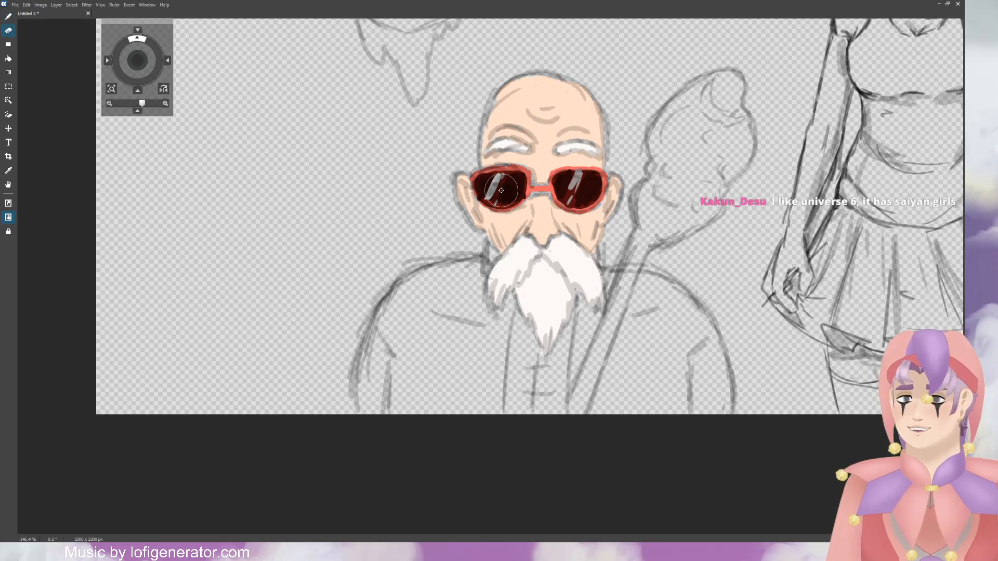
pyautogui.moveTo(499, 176); pyautogui.dragTo(492, 191)
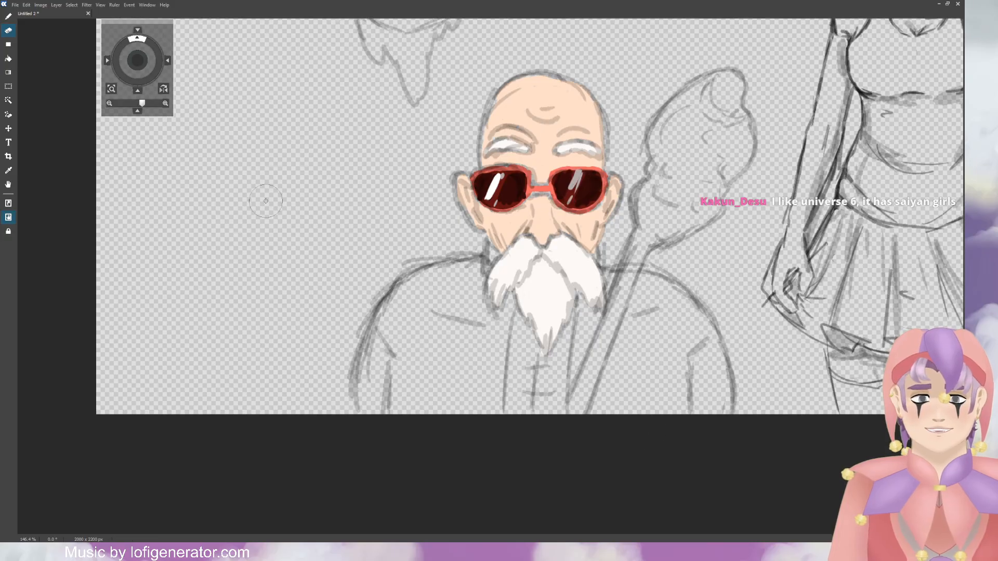
pyautogui.press('b')
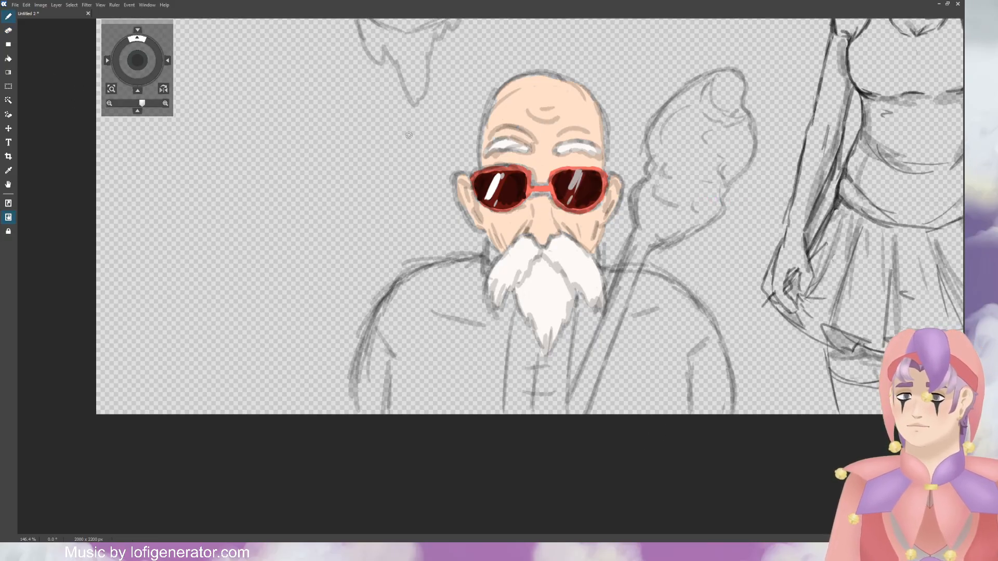
pyautogui.moveTo(580, 172); pyautogui.dragTo(569, 206)
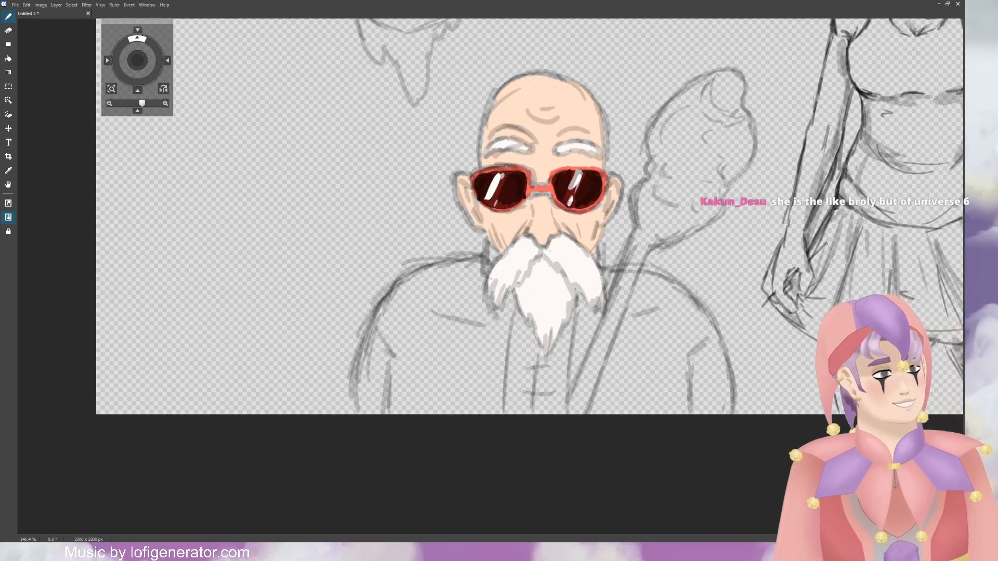
# Step: Sketch a new head in the empty area near the page's left edge: a large skull circle with a jaw tapering to a pointed chin
pyautogui.scroll(-8, 572, 194)
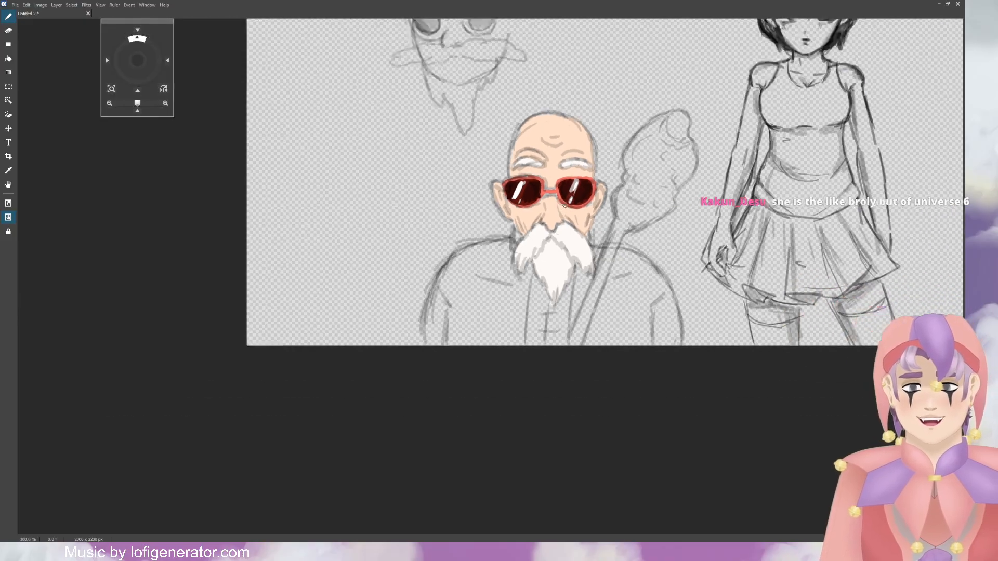
pyautogui.scroll(12, 557, 27)
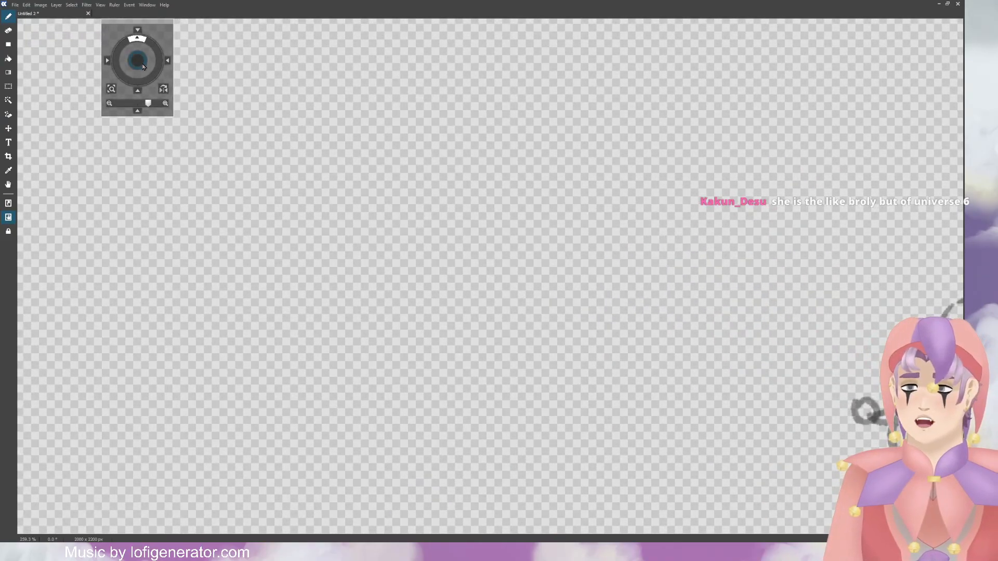
pyautogui.scroll(-2, 481, 174)
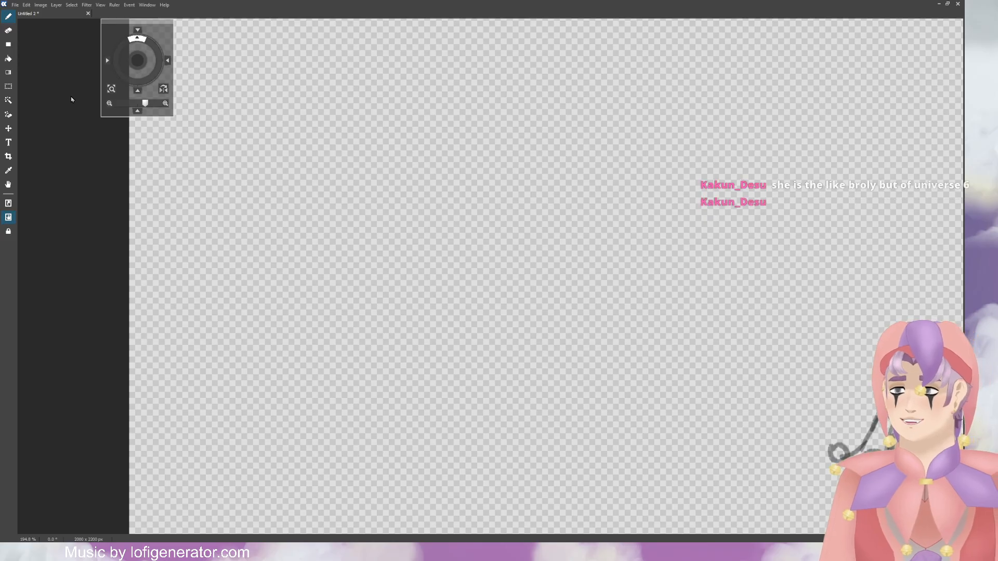
pyautogui.moveTo(431, 31)
pyautogui.mouseDown()
pyautogui.moveTo(383, 56)
pyautogui.moveTo(409, 35)
pyautogui.moveTo(378, 67)
pyautogui.mouseUp()
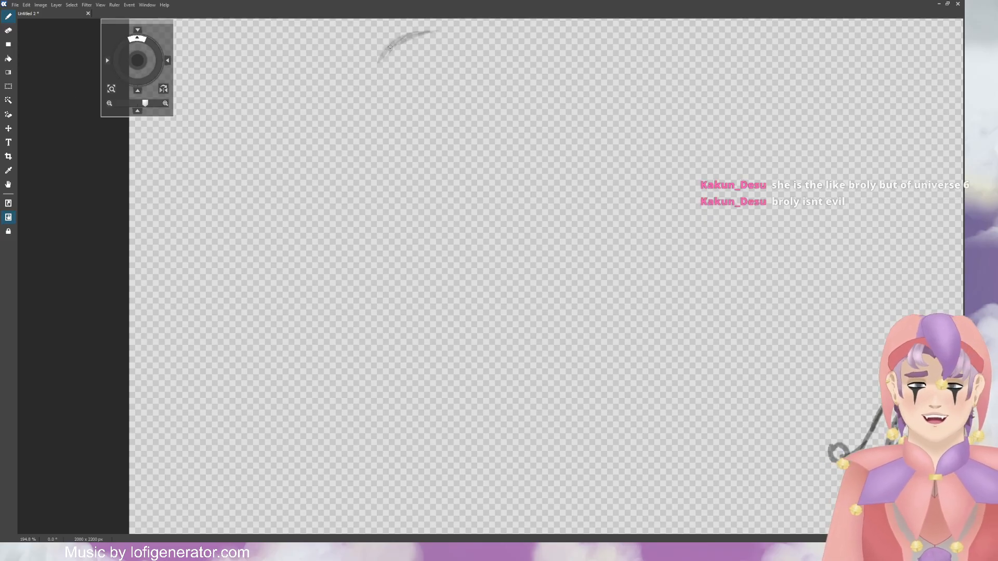
pyautogui.moveTo(431, 31)
pyautogui.mouseDown()
pyautogui.moveTo(358, 96)
pyautogui.moveTo(353, 151)
pyautogui.moveTo(376, 188)
pyautogui.moveTo(415, 198)
pyautogui.moveTo(463, 26)
pyautogui.moveTo(522, 47)
pyautogui.moveTo(528, 154)
pyautogui.mouseUp()
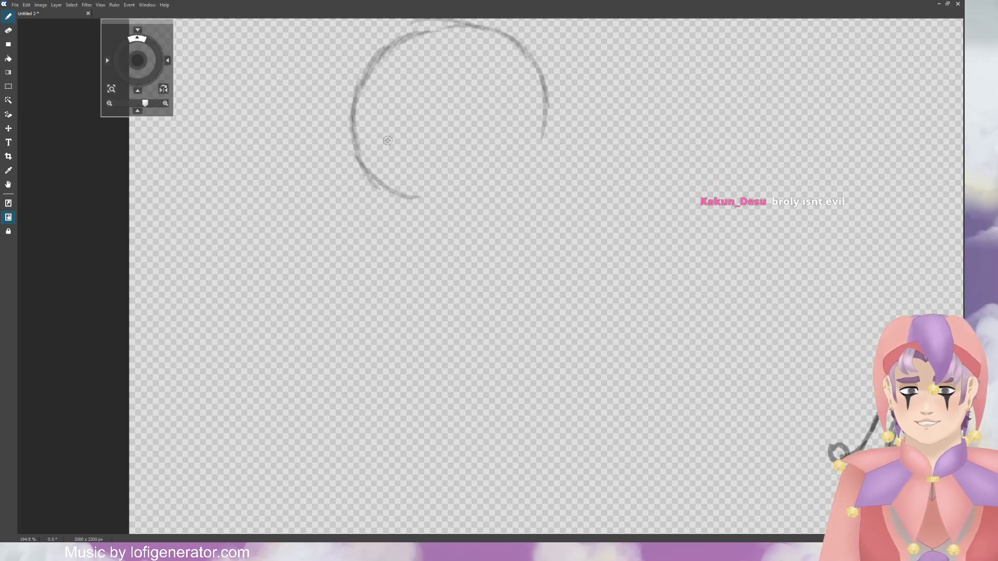
pyautogui.moveTo(362, 137)
pyautogui.mouseDown()
pyautogui.moveTo(391, 203)
pyautogui.moveTo(385, 183)
pyautogui.moveTo(423, 212)
pyautogui.moveTo(468, 214)
pyautogui.moveTo(533, 169)
pyautogui.moveTo(540, 125)
pyautogui.mouseUp()
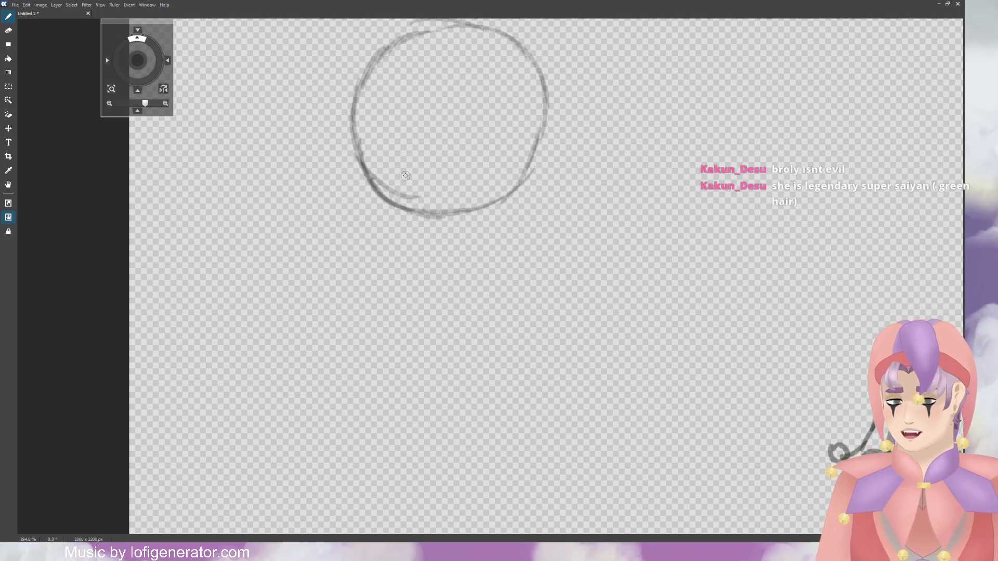
pyautogui.moveTo(369, 176)
pyautogui.mouseDown()
pyautogui.moveTo(390, 237)
pyautogui.moveTo(442, 265)
pyautogui.moveTo(517, 216)
pyautogui.mouseUp()
pyautogui.moveTo(479, 252)
pyautogui.mouseDown()
pyautogui.moveTo(512, 212)
pyautogui.moveTo(512, 150)
pyautogui.mouseUp()
# Step: Sketch the new face's left eye with a slanted upper lid, an outer corner, a short lower lid and an iris
pyautogui.moveTo(383, 164); pyautogui.dragTo(425, 183)
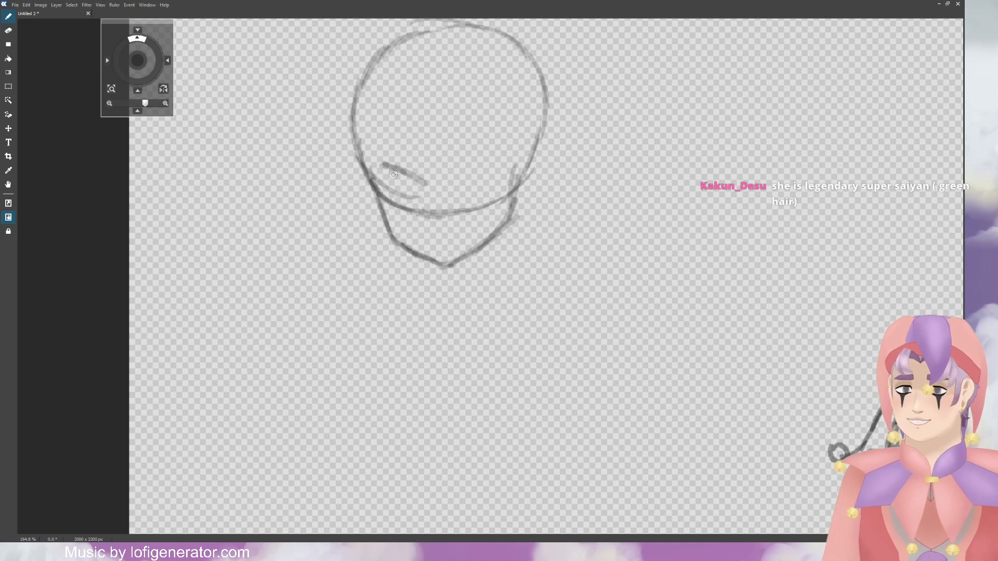
pyautogui.moveTo(392, 171)
pyautogui.mouseDown()
pyautogui.moveTo(388, 193)
pyautogui.moveTo(419, 196)
pyautogui.mouseUp()
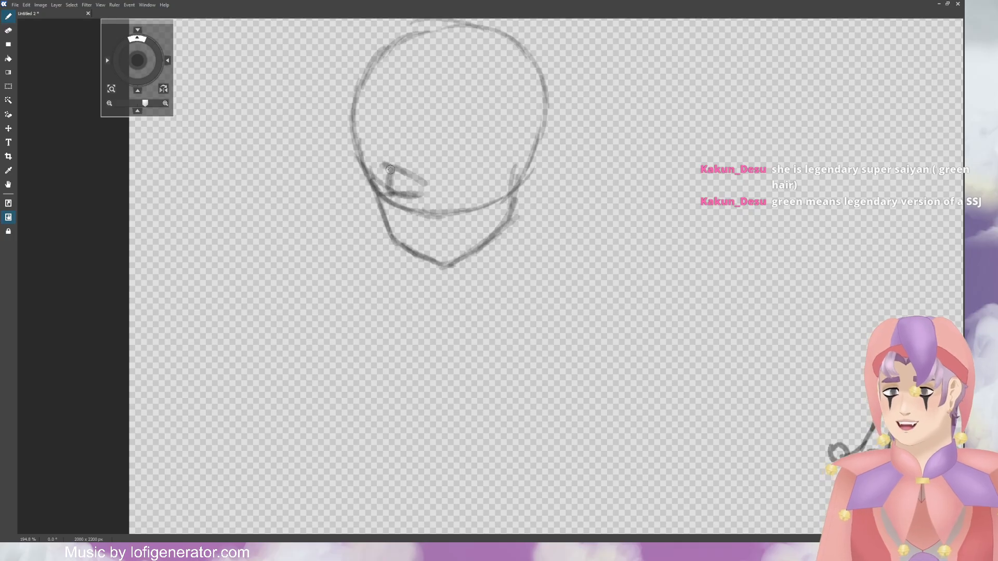
pyautogui.moveTo(390, 173); pyautogui.dragTo(383, 173)
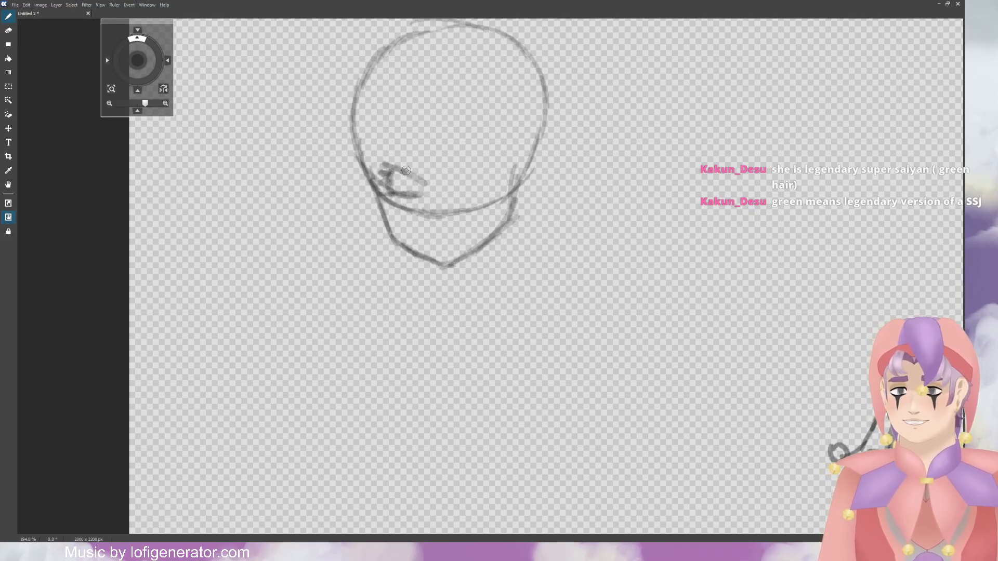
pyautogui.moveTo(402, 171)
pyautogui.mouseDown()
pyautogui.moveTo(408, 187)
pyautogui.moveTo(421, 183)
pyautogui.mouseUp()
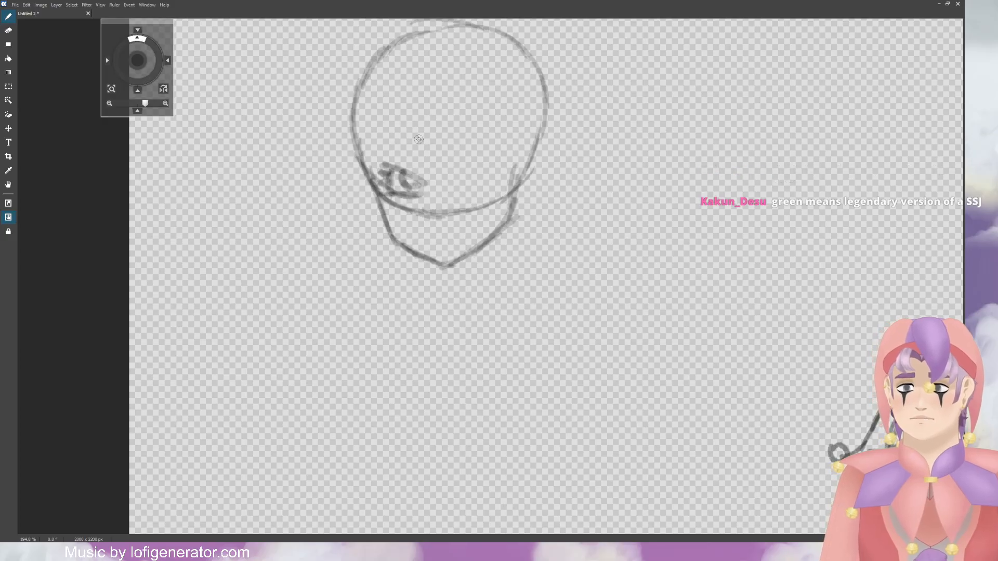
# Step: Darken the left eye's slanted upper lid and sketch a matching angry right eye with lid, lower curve and iris
pyautogui.moveTo(377, 155)
pyautogui.mouseDown()
pyautogui.moveTo(421, 178)
pyautogui.moveTo(503, 161)
pyautogui.mouseUp()
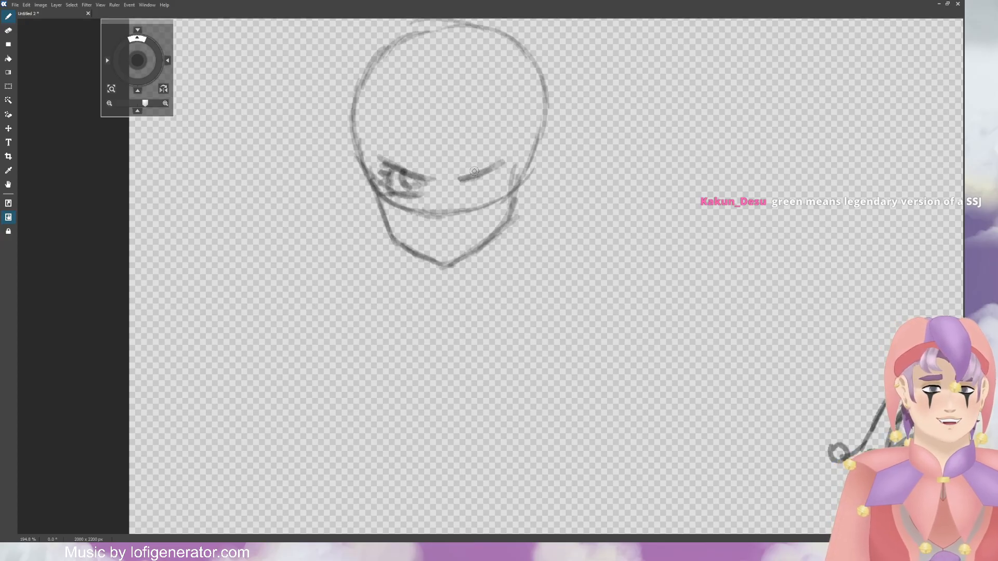
pyautogui.moveTo(463, 180)
pyautogui.mouseDown()
pyautogui.moveTo(478, 194)
pyautogui.moveTo(504, 170)
pyautogui.mouseUp()
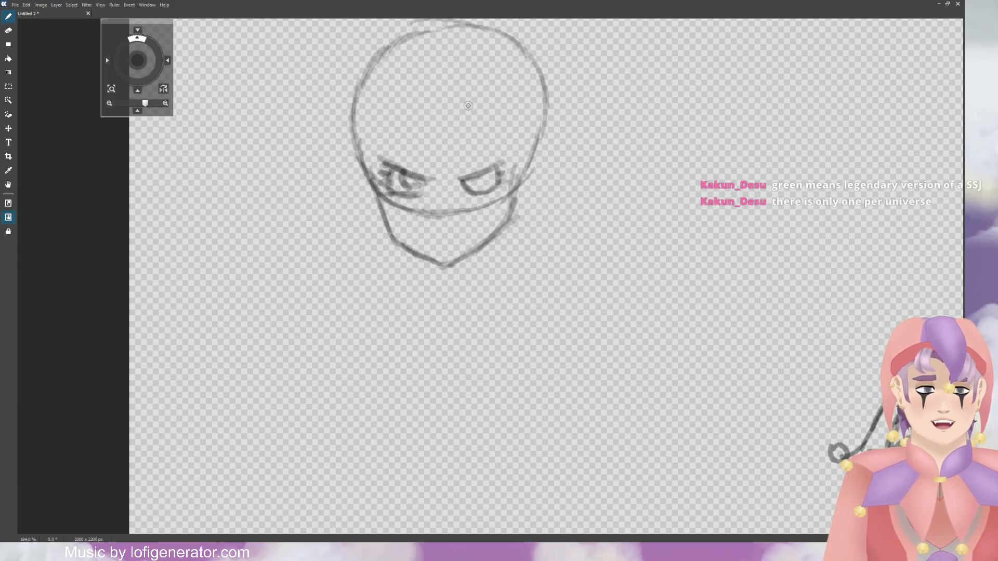
pyautogui.moveTo(478, 176)
pyautogui.mouseDown()
pyautogui.moveTo(482, 187)
pyautogui.moveTo(495, 183)
pyautogui.mouseUp()
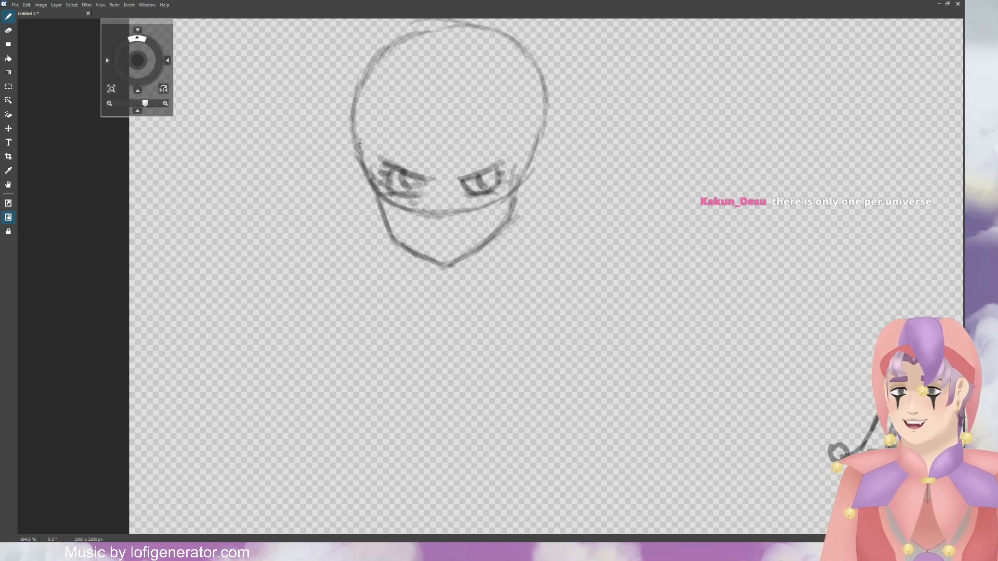
# Step: Redraw the jaw outline heavier with a rounder chin, then erase the skull circle's lower arc and the doubled jaw lines
pyautogui.moveTo(359, 148)
pyautogui.mouseDown()
pyautogui.moveTo(385, 230)
pyautogui.moveTo(408, 263)
pyautogui.moveTo(431, 266)
pyautogui.moveTo(487, 254)
pyautogui.moveTo(515, 228)
pyautogui.moveTo(521, 164)
pyautogui.mouseUp()
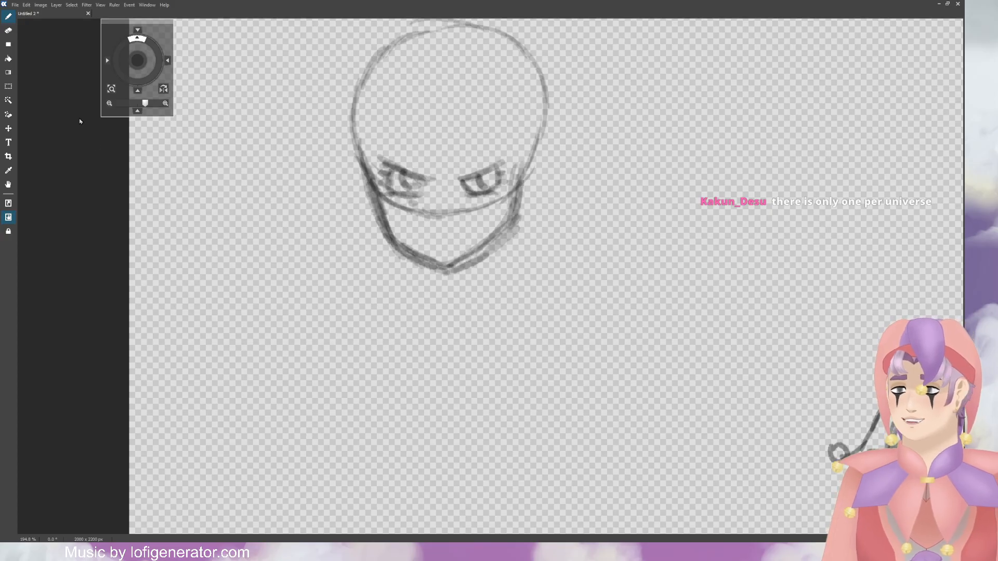
pyautogui.press('e')
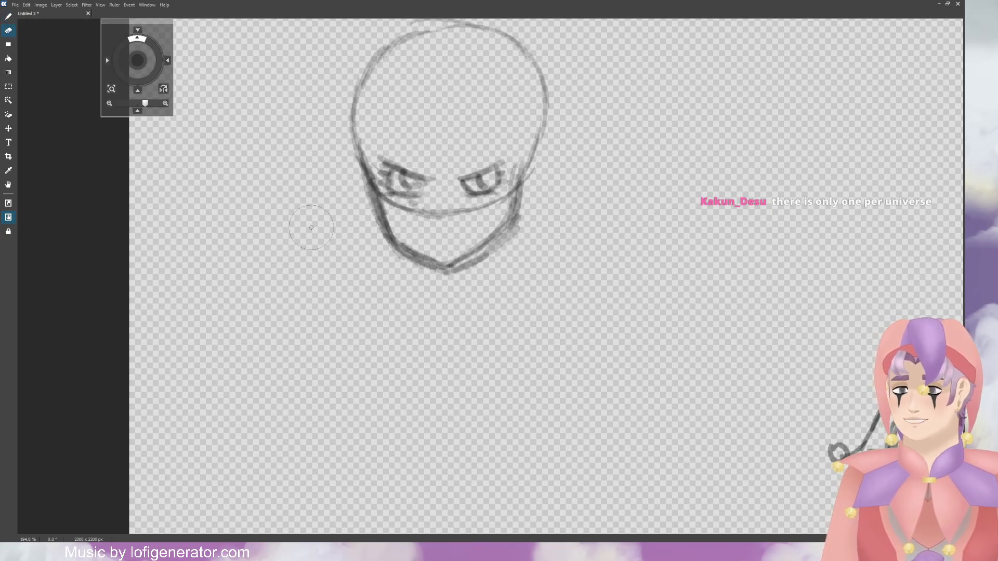
pyautogui.moveTo(385, 199); pyautogui.dragTo(383, 205)
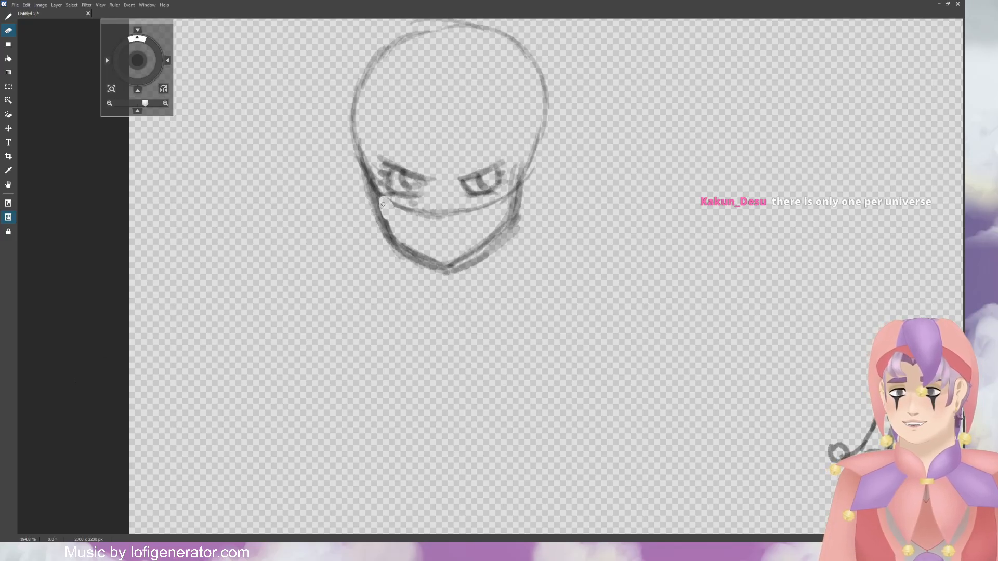
pyautogui.moveTo(397, 239); pyautogui.dragTo(436, 262)
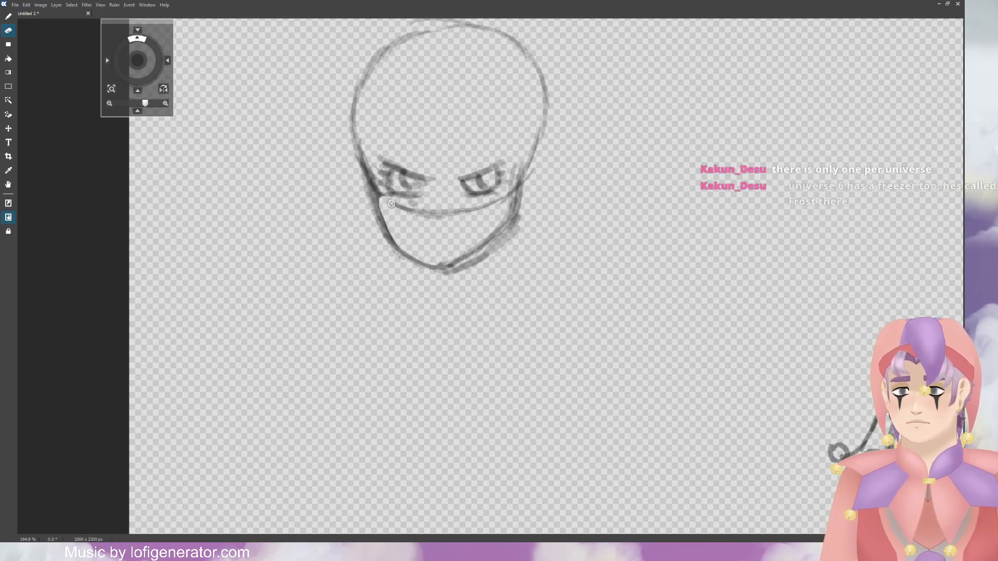
pyautogui.moveTo(423, 211)
pyautogui.mouseDown()
pyautogui.moveTo(402, 208)
pyautogui.moveTo(471, 212)
pyautogui.mouseUp()
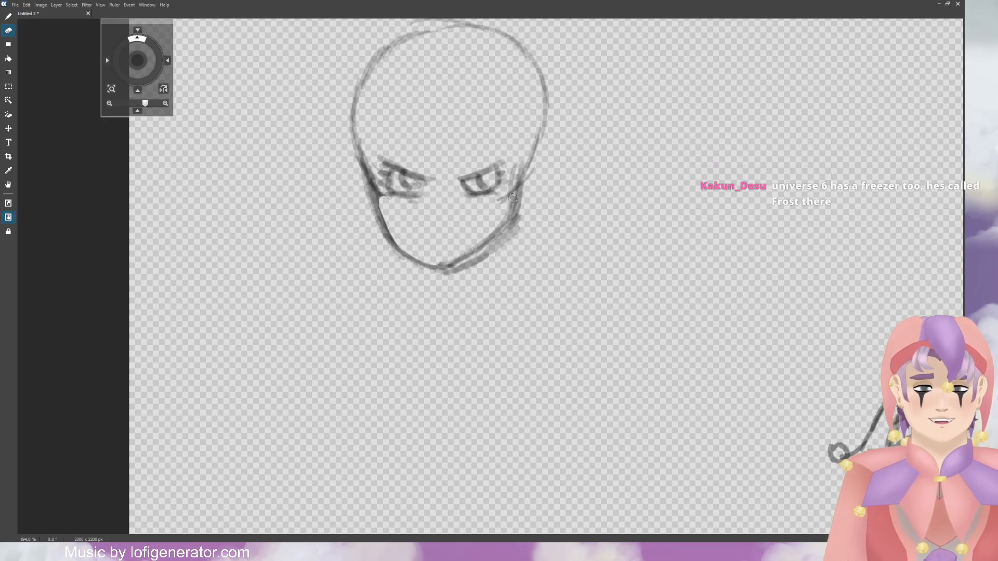
pyautogui.moveTo(508, 208)
pyautogui.mouseDown()
pyautogui.moveTo(511, 181)
pyautogui.moveTo(510, 205)
pyautogui.moveTo(486, 239)
pyautogui.moveTo(454, 262)
pyautogui.moveTo(437, 259)
pyautogui.mouseUp()
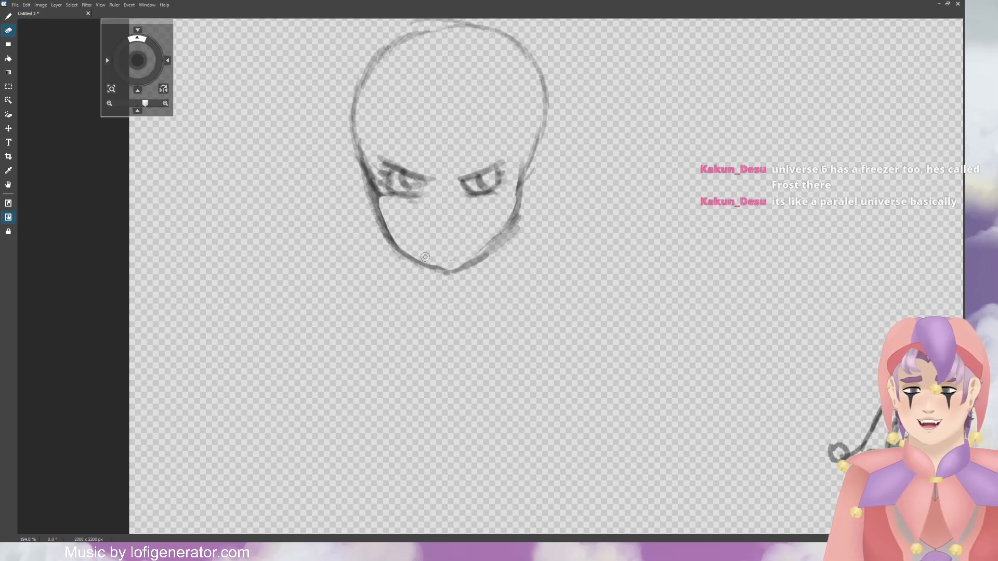
pyautogui.moveTo(468, 267); pyautogui.dragTo(526, 214)
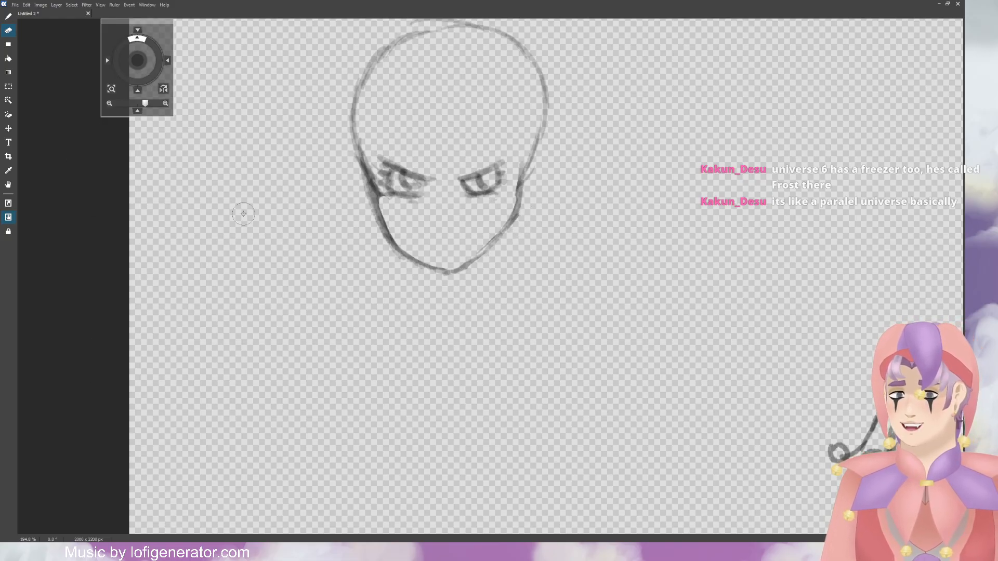
# Step: Erase the face and jaw, and redraw the skull as a wider circle with a shallow V-shaped guide line across the forehead
pyautogui.moveTo(358, 141)
pyautogui.mouseDown()
pyautogui.moveTo(400, 198)
pyautogui.moveTo(430, 286)
pyautogui.moveTo(542, 130)
pyautogui.moveTo(535, 67)
pyautogui.mouseUp()
pyautogui.press('b')
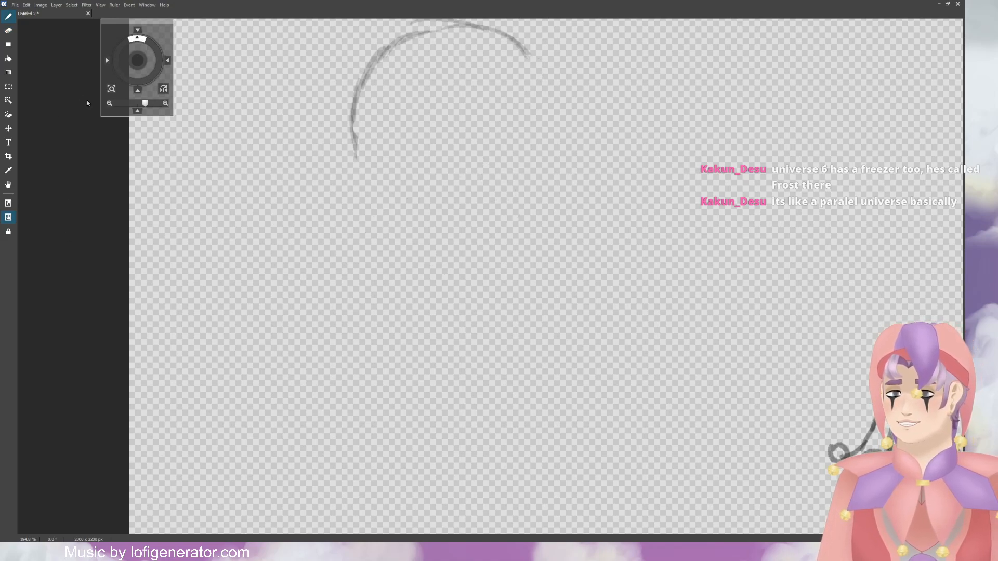
pyautogui.moveTo(348, 128)
pyautogui.mouseDown()
pyautogui.moveTo(352, 101)
pyautogui.moveTo(358, 180)
pyautogui.moveTo(407, 228)
pyautogui.moveTo(508, 218)
pyautogui.mouseUp()
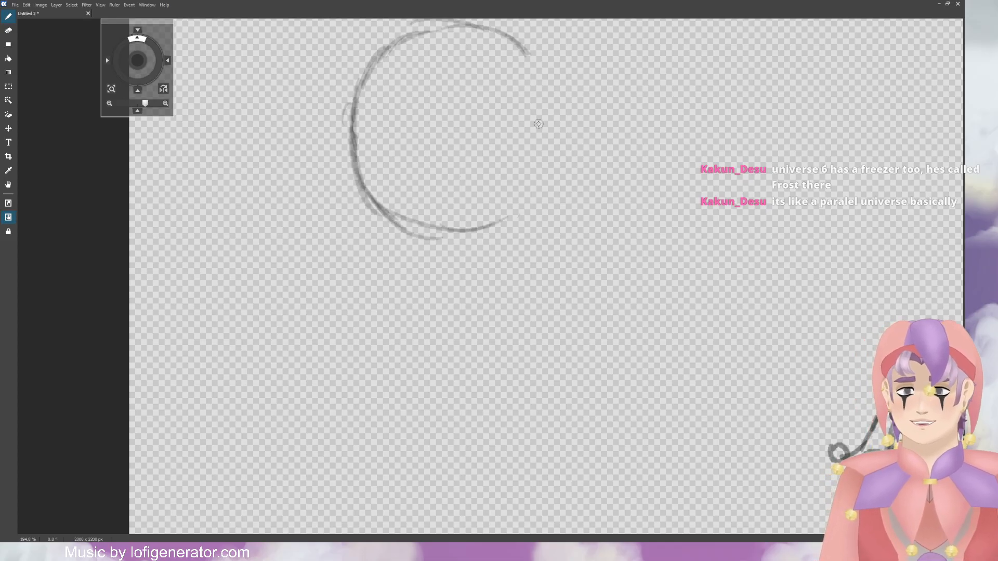
pyautogui.moveTo(517, 34)
pyautogui.mouseDown()
pyautogui.moveTo(544, 71)
pyautogui.moveTo(566, 149)
pyautogui.moveTo(542, 201)
pyautogui.moveTo(476, 225)
pyautogui.mouseUp()
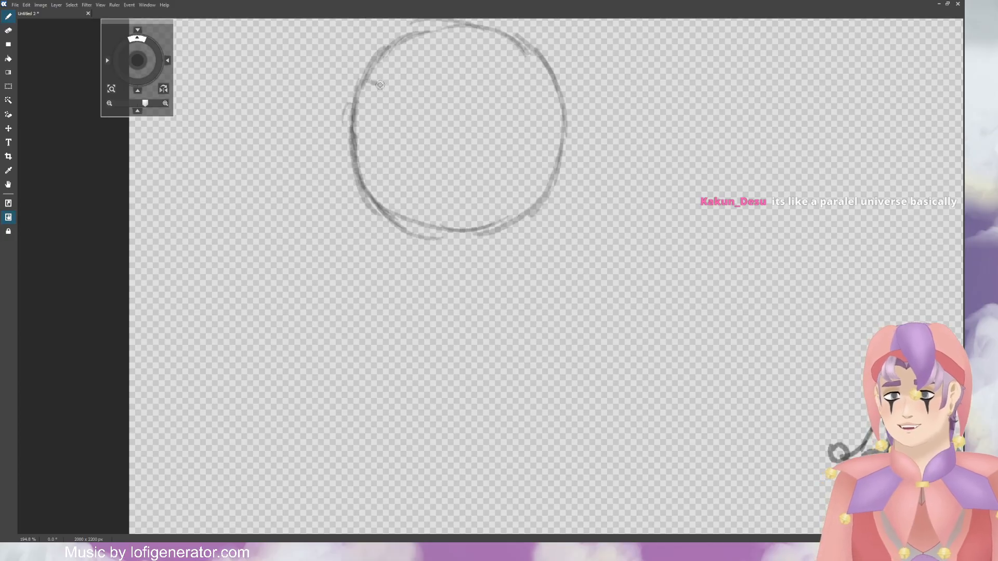
pyautogui.moveTo(366, 81); pyautogui.dragTo(470, 113)
pyautogui.moveTo(543, 83)
pyautogui.mouseDown()
pyautogui.moveTo(462, 116)
pyautogui.moveTo(538, 88)
pyautogui.mouseUp()
# Step: Sketch the left side of the face with overlapping strokes from the temple past the cheek to a chin below the circle
pyautogui.moveTo(359, 106); pyautogui.dragTo(358, 154)
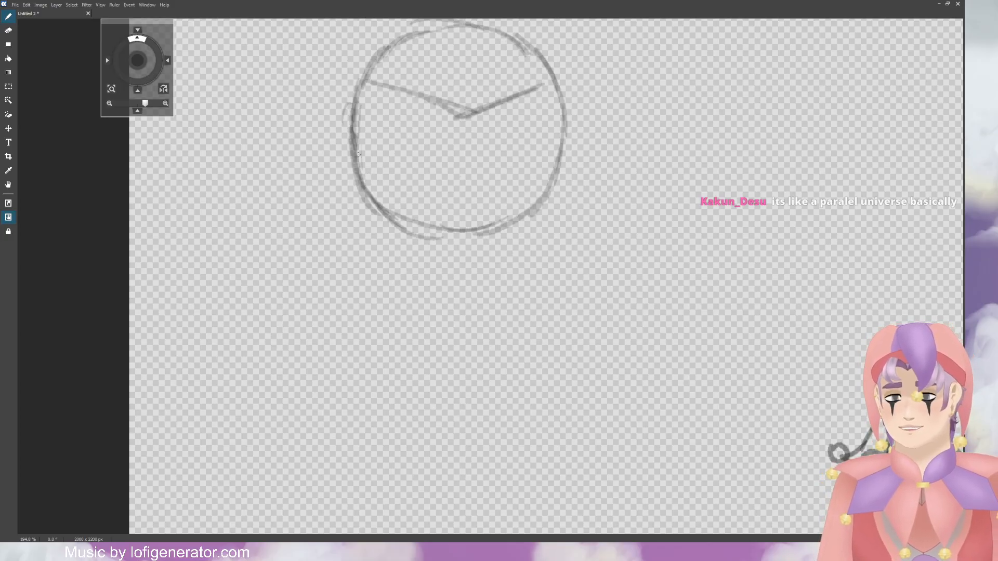
pyautogui.moveTo(350, 81); pyautogui.dragTo(356, 186)
pyautogui.moveTo(349, 97); pyautogui.dragTo(362, 212)
pyautogui.moveTo(355, 122); pyautogui.dragTo(366, 239)
pyautogui.moveTo(358, 163)
pyautogui.mouseDown()
pyautogui.moveTo(365, 251)
pyautogui.moveTo(380, 256)
pyautogui.mouseUp()
pyautogui.moveTo(361, 220); pyautogui.dragTo(389, 275)
pyautogui.moveTo(362, 225)
pyautogui.mouseDown()
pyautogui.moveTo(395, 283)
pyautogui.moveTo(406, 277)
pyautogui.moveTo(439, 295)
pyautogui.mouseUp()
pyautogui.moveTo(384, 261); pyautogui.dragTo(454, 304)
pyautogui.moveTo(392, 255)
pyautogui.mouseDown()
pyautogui.moveTo(427, 284)
pyautogui.moveTo(474, 300)
pyautogui.mouseUp()
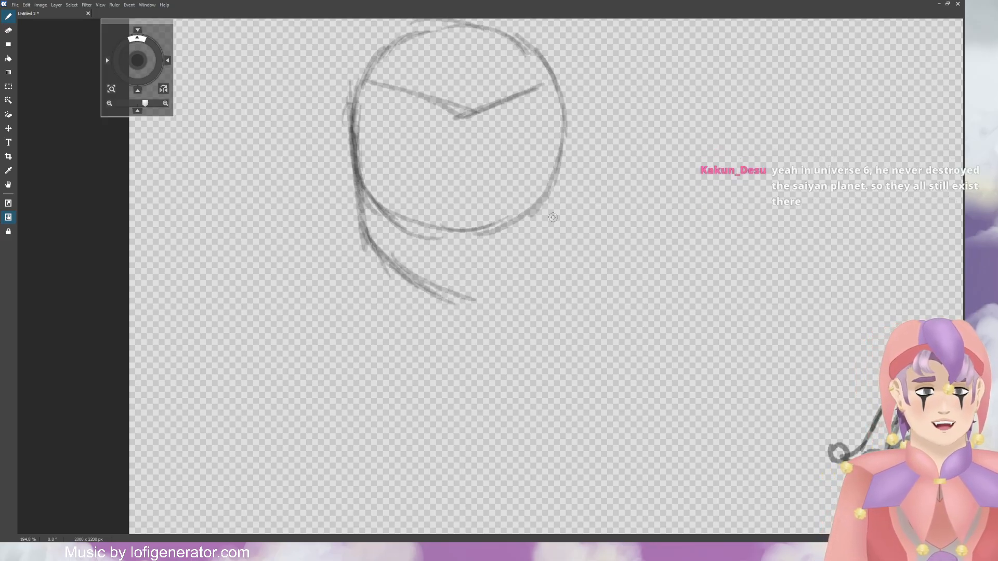
# Step: Sketch the right jaw from the chin up to the temple, and darken the left cheek and jaw line to match
pyautogui.moveTo(455, 298)
pyautogui.mouseDown()
pyautogui.moveTo(513, 271)
pyautogui.moveTo(528, 253)
pyautogui.moveTo(502, 279)
pyautogui.moveTo(548, 233)
pyautogui.mouseUp()
pyautogui.moveTo(498, 280); pyautogui.dragTo(550, 218)
pyautogui.moveTo(549, 192)
pyautogui.mouseDown()
pyautogui.moveTo(544, 222)
pyautogui.moveTo(555, 151)
pyautogui.mouseUp()
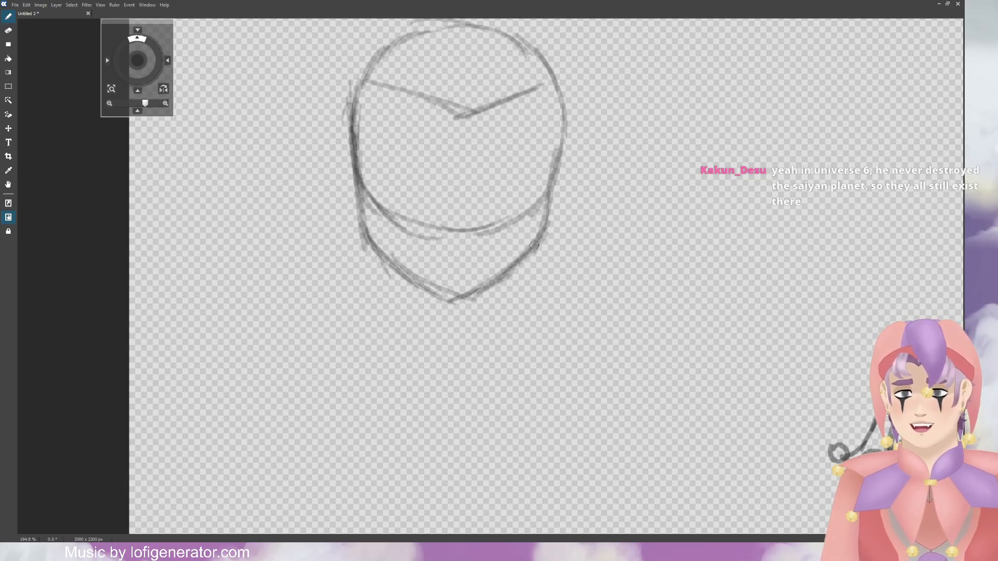
pyautogui.moveTo(537, 245)
pyautogui.mouseDown()
pyautogui.moveTo(561, 128)
pyautogui.moveTo(553, 112)
pyautogui.mouseUp()
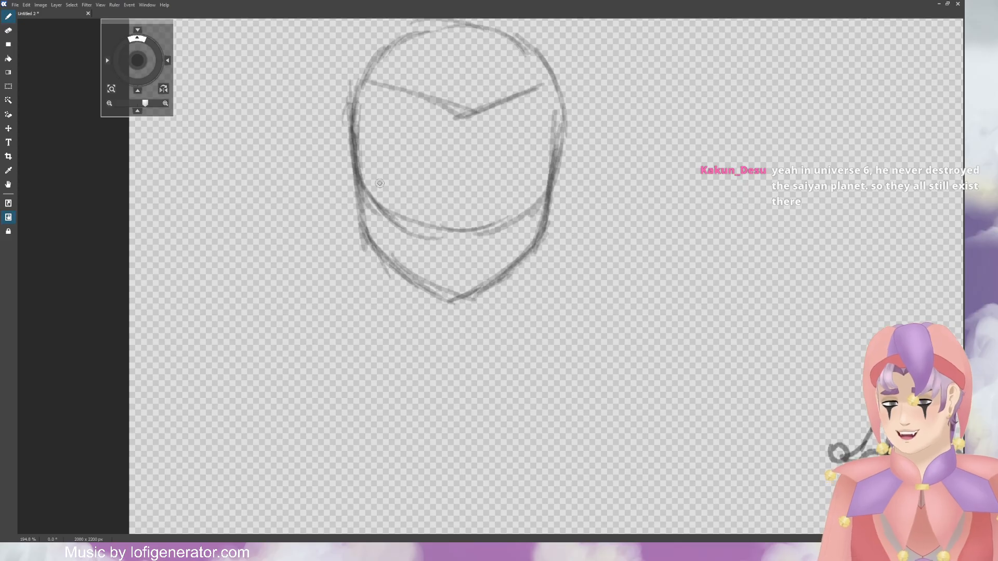
pyautogui.moveTo(359, 163); pyautogui.dragTo(367, 219)
pyautogui.moveTo(358, 182)
pyautogui.mouseDown()
pyautogui.moveTo(366, 230)
pyautogui.moveTo(405, 278)
pyautogui.moveTo(388, 258)
pyautogui.moveTo(448, 299)
pyautogui.moveTo(439, 293)
pyautogui.moveTo(467, 296)
pyautogui.mouseUp()
# Step: Erase the stray strokes outside the left jaw and the skull circle's lower arc inside the face
pyautogui.press('e')
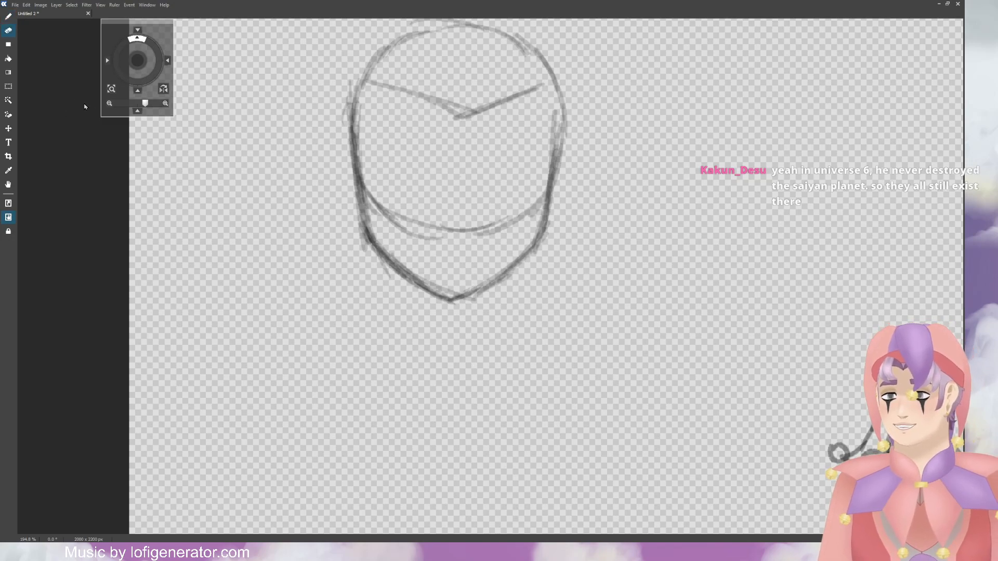
pyautogui.moveTo(351, 225)
pyautogui.mouseDown()
pyautogui.moveTo(382, 274)
pyautogui.moveTo(428, 312)
pyautogui.mouseUp()
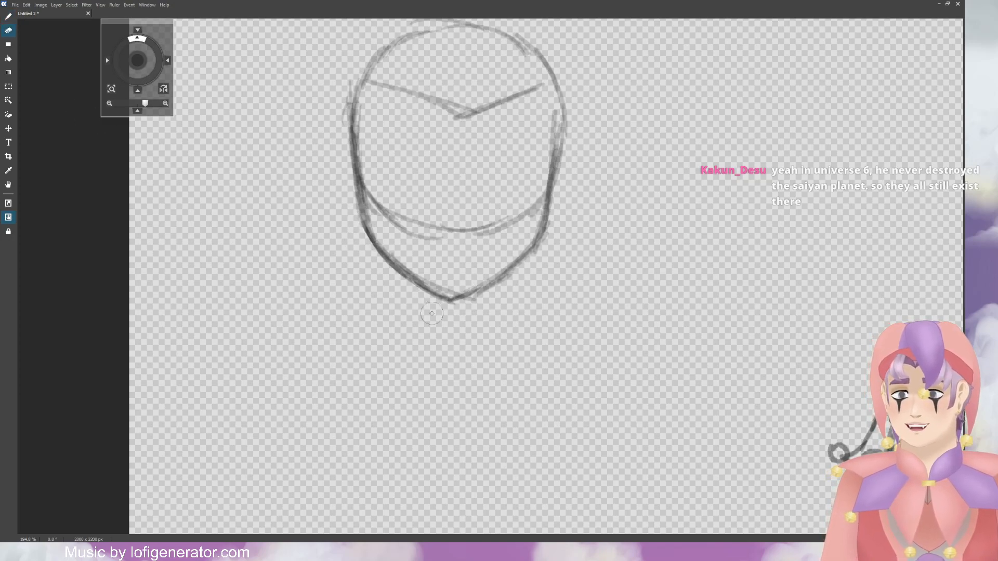
pyautogui.moveTo(379, 172)
pyautogui.mouseDown()
pyautogui.moveTo(379, 213)
pyautogui.moveTo(370, 151)
pyautogui.moveTo(403, 227)
pyautogui.moveTo(394, 220)
pyautogui.moveTo(392, 231)
pyautogui.moveTo(446, 283)
pyautogui.moveTo(466, 268)
pyautogui.moveTo(417, 225)
pyautogui.moveTo(423, 235)
pyautogui.moveTo(528, 187)
pyautogui.mouseUp()
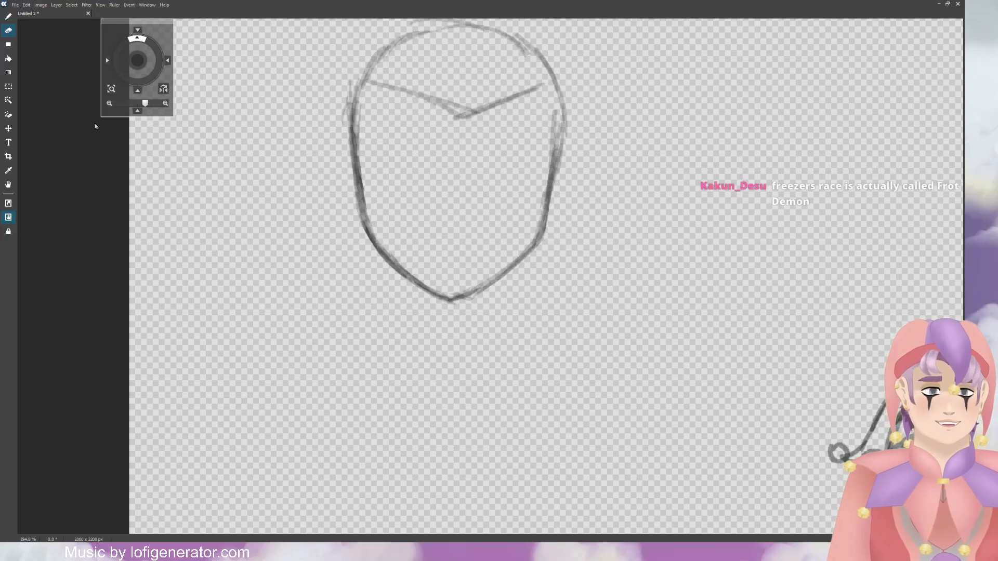
# Step: Sketch a small angled nose and a smirking mouth with a short lower-lip mark above the chin
pyautogui.press('b')
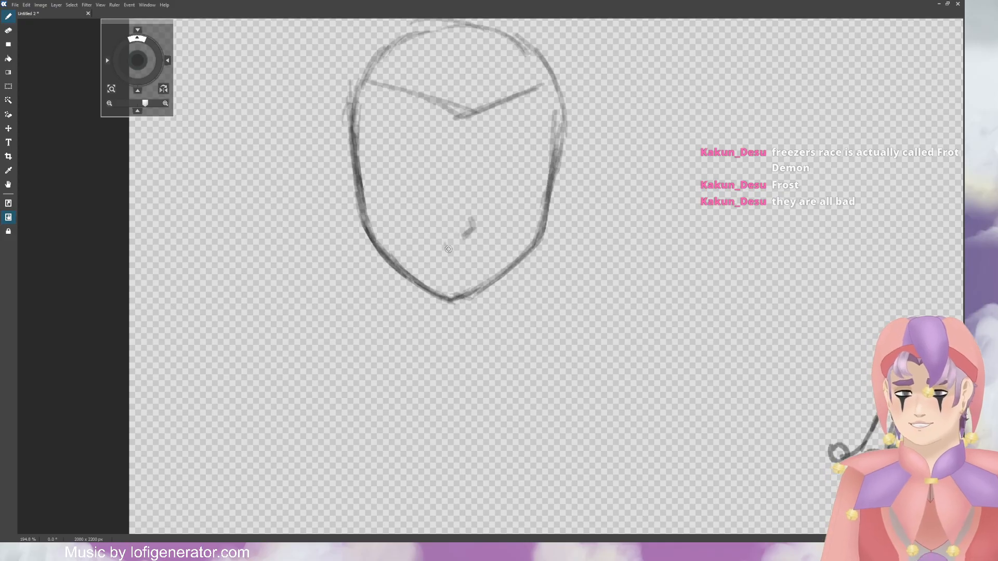
pyautogui.moveTo(437, 249); pyautogui.dragTo(472, 252)
pyautogui.moveTo(433, 244)
pyautogui.mouseDown()
pyautogui.moveTo(470, 251)
pyautogui.moveTo(475, 230)
pyautogui.moveTo(463, 240)
pyautogui.moveTo(473, 222)
pyautogui.moveTo(463, 240)
pyautogui.mouseUp()
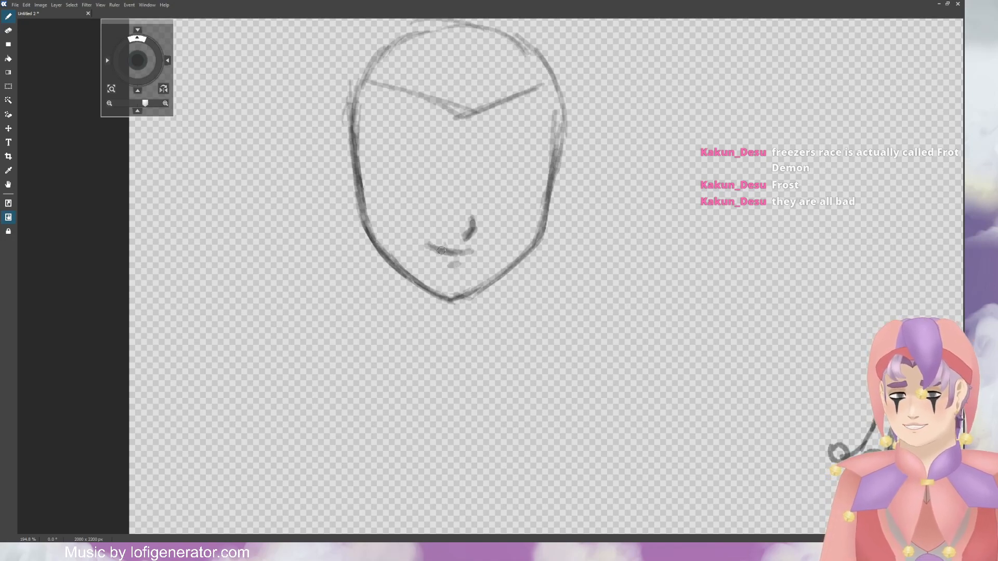
pyautogui.moveTo(430, 243); pyautogui.dragTo(461, 253)
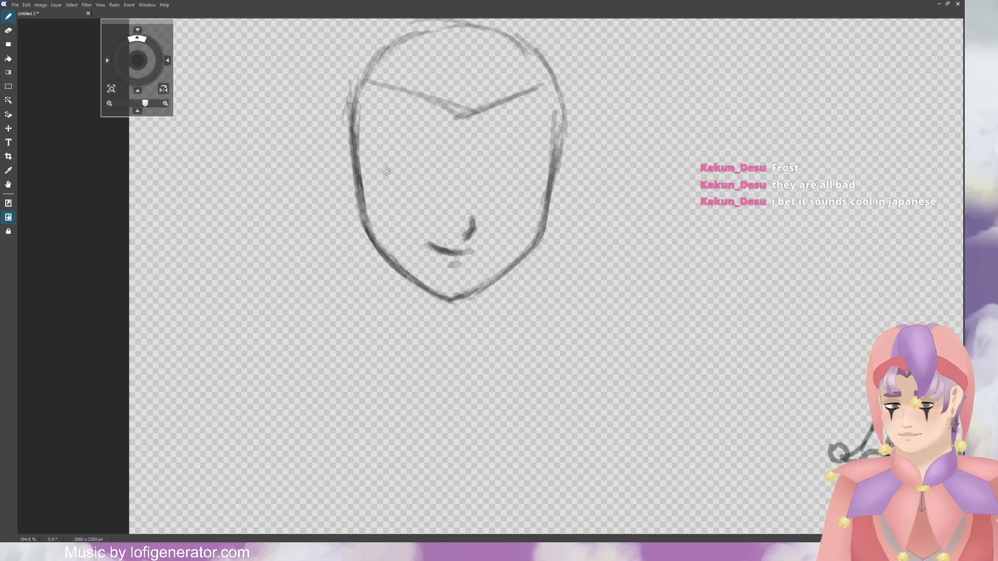
# Step: Sketch both eyes with slanted upper lids and round irises, adding lashes to the left one and a slanted line above each
pyautogui.moveTo(385, 164)
pyautogui.mouseDown()
pyautogui.moveTo(420, 178)
pyautogui.moveTo(392, 159)
pyautogui.moveTo(433, 183)
pyautogui.moveTo(385, 165)
pyautogui.moveTo(441, 183)
pyautogui.moveTo(402, 174)
pyautogui.moveTo(389, 186)
pyautogui.moveTo(400, 198)
pyautogui.moveTo(435, 204)
pyautogui.moveTo(421, 183)
pyautogui.moveTo(416, 197)
pyautogui.moveTo(411, 179)
pyautogui.moveTo(431, 196)
pyautogui.mouseUp()
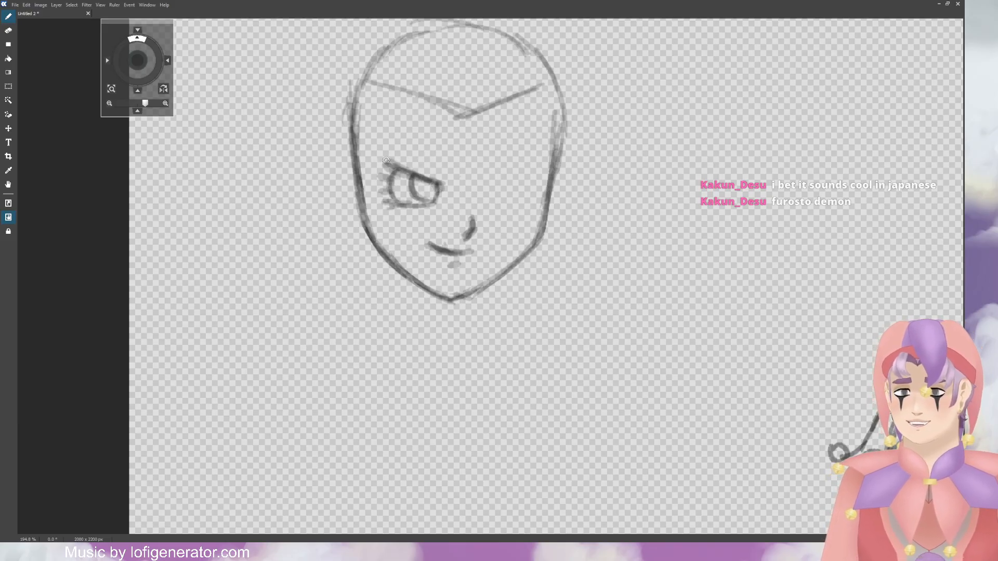
pyautogui.moveTo(382, 157)
pyautogui.mouseDown()
pyautogui.moveTo(445, 173)
pyautogui.moveTo(441, 186)
pyautogui.moveTo(390, 159)
pyautogui.mouseUp()
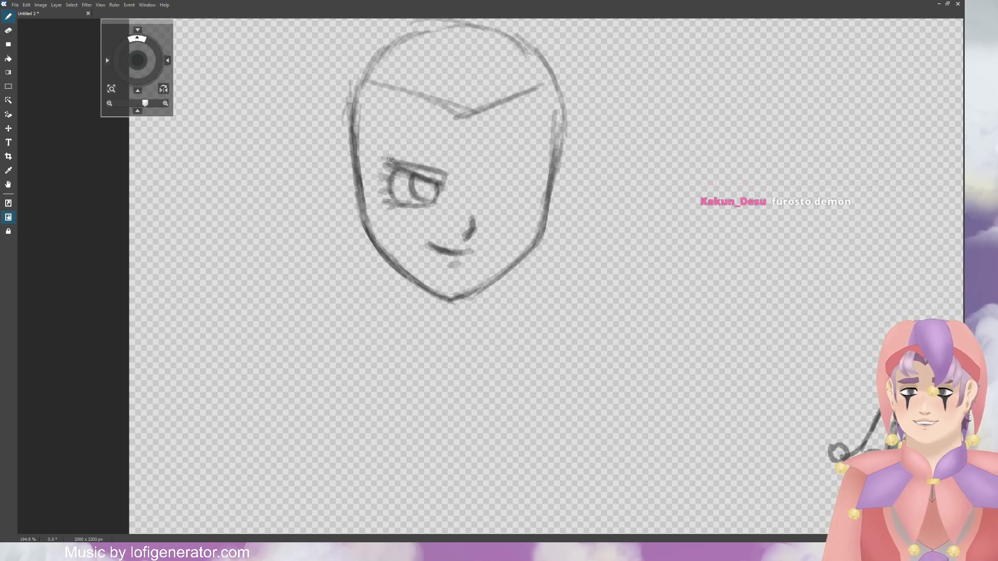
pyautogui.moveTo(483, 185)
pyautogui.mouseDown()
pyautogui.moveTo(517, 170)
pyautogui.moveTo(530, 177)
pyautogui.moveTo(485, 195)
pyautogui.moveTo(522, 201)
pyautogui.moveTo(530, 192)
pyautogui.moveTo(511, 196)
pyautogui.moveTo(524, 193)
pyautogui.mouseUp()
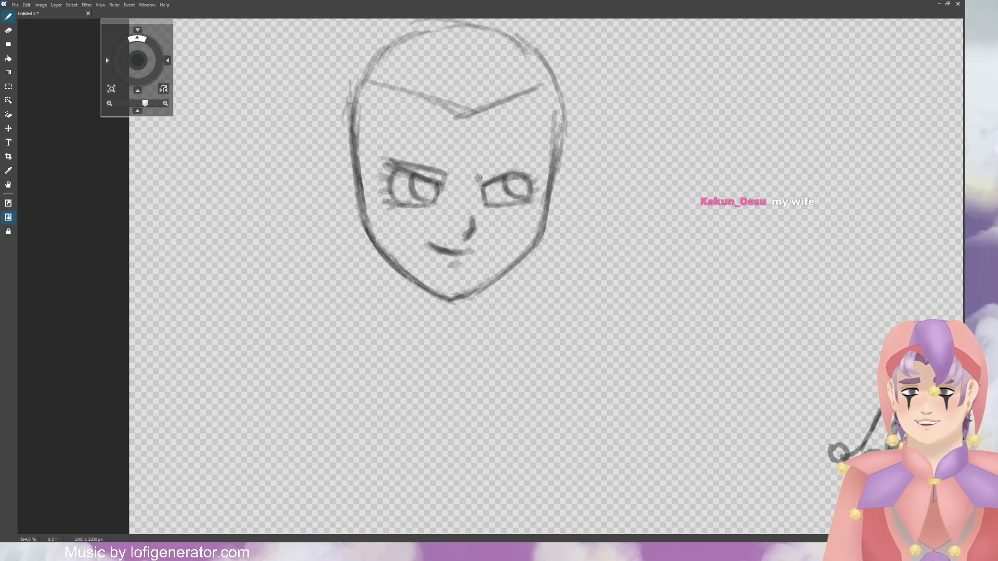
pyautogui.moveTo(478, 178)
pyautogui.mouseDown()
pyautogui.moveTo(535, 161)
pyautogui.moveTo(481, 186)
pyautogui.mouseUp()
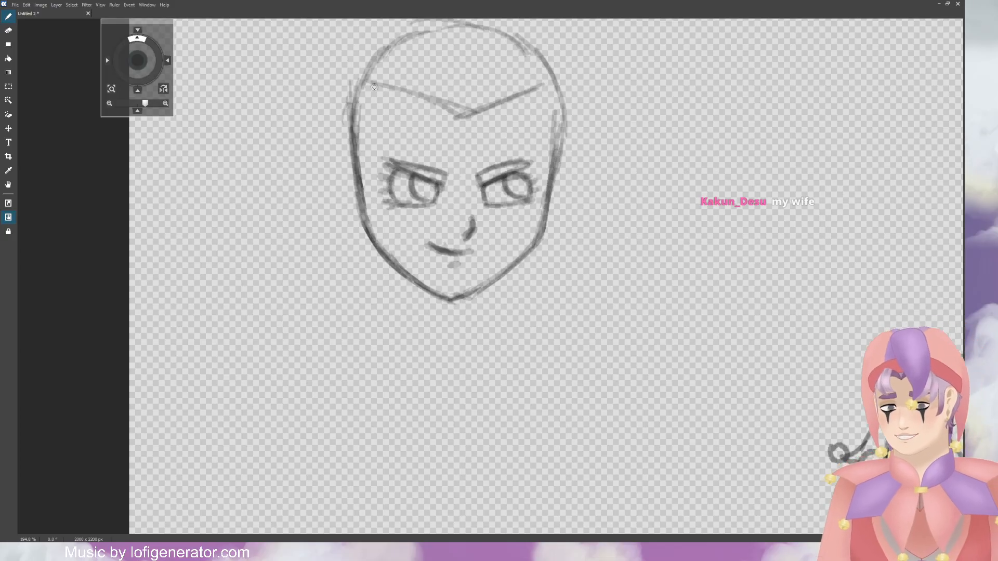
# Step: Draw a curved hairline dipping at the forehead's centre, and add ears with round earrings on both sides of the head
pyautogui.moveTo(453, 111)
pyautogui.mouseDown()
pyautogui.moveTo(378, 116)
pyautogui.moveTo(401, 109)
pyautogui.moveTo(362, 125)
pyautogui.moveTo(396, 105)
pyautogui.moveTo(530, 121)
pyautogui.moveTo(552, 112)
pyautogui.moveTo(509, 113)
pyautogui.moveTo(552, 142)
pyautogui.mouseUp()
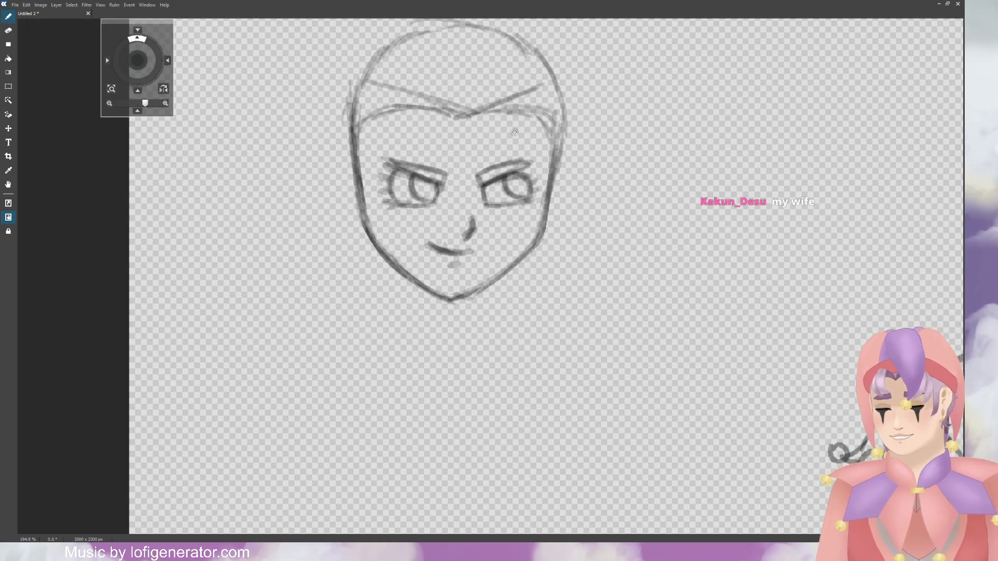
pyautogui.moveTo(353, 147)
pyautogui.mouseDown()
pyautogui.moveTo(324, 172)
pyautogui.moveTo(335, 200)
pyautogui.moveTo(346, 200)
pyautogui.moveTo(338, 237)
pyautogui.moveTo(354, 225)
pyautogui.mouseUp()
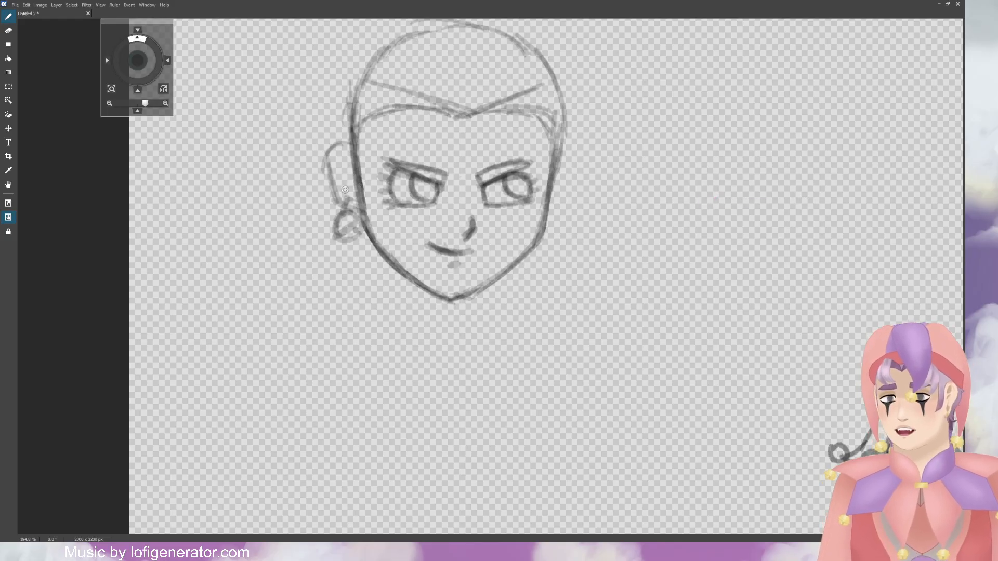
pyautogui.moveTo(345, 189)
pyautogui.mouseDown()
pyautogui.moveTo(357, 200)
pyautogui.moveTo(339, 167)
pyautogui.moveTo(356, 161)
pyautogui.moveTo(353, 180)
pyautogui.mouseUp()
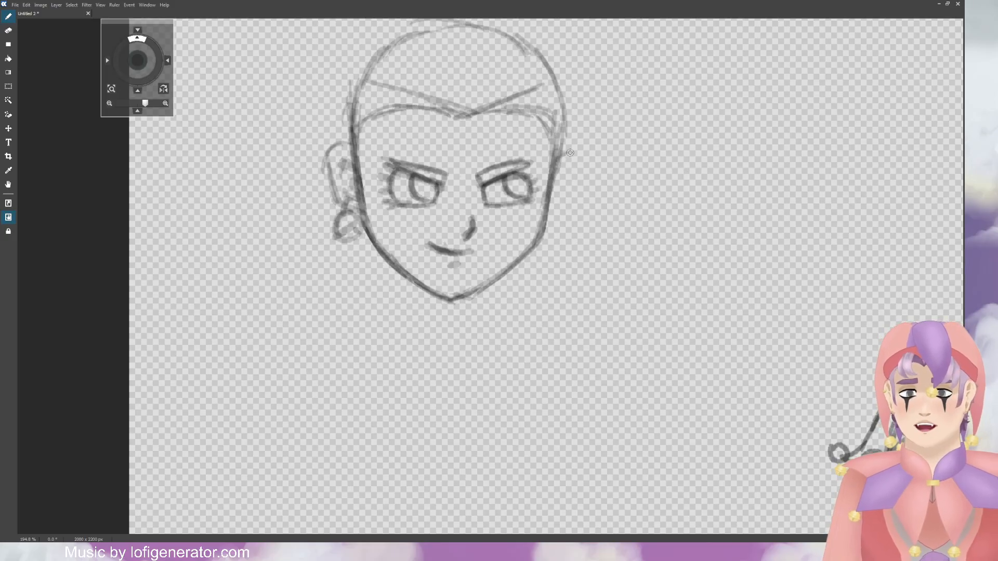
pyautogui.moveTo(565, 155)
pyautogui.mouseDown()
pyautogui.moveTo(580, 188)
pyautogui.moveTo(572, 205)
pyautogui.moveTo(555, 205)
pyautogui.moveTo(552, 235)
pyautogui.moveTo(554, 217)
pyautogui.moveTo(566, 235)
pyautogui.mouseUp()
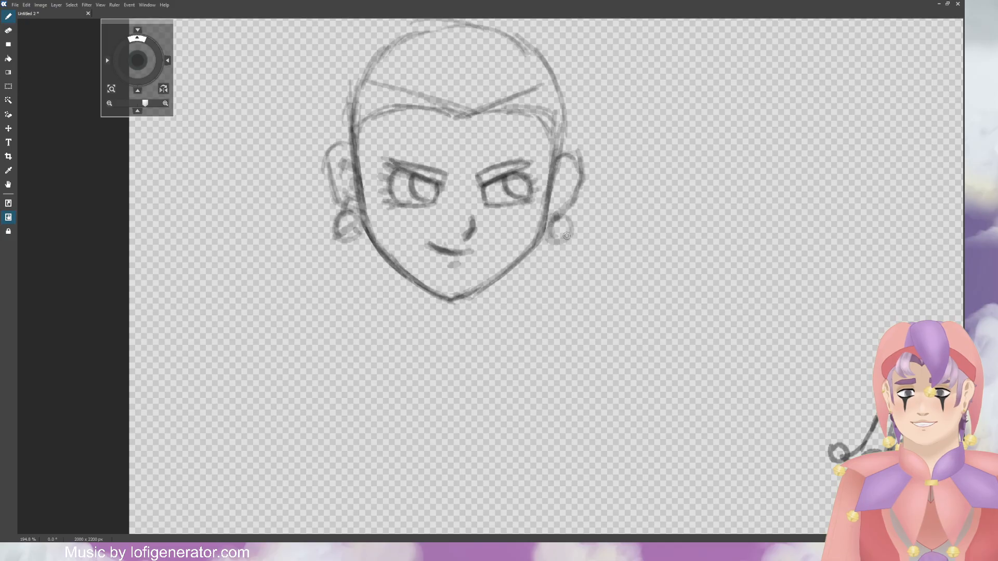
pyautogui.moveTo(556, 178)
pyautogui.mouseDown()
pyautogui.moveTo(574, 171)
pyautogui.moveTo(552, 210)
pyautogui.mouseUp()
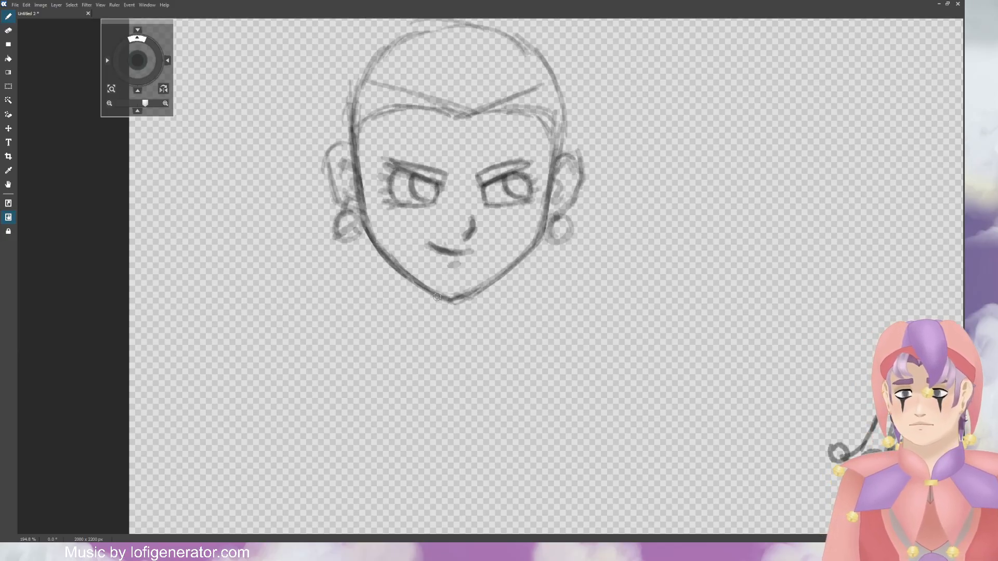
# Step: Darken the jaw and chin outline with bolder strokes, erasing the rough outer edge around the chin
pyautogui.moveTo(389, 257); pyautogui.dragTo(454, 296)
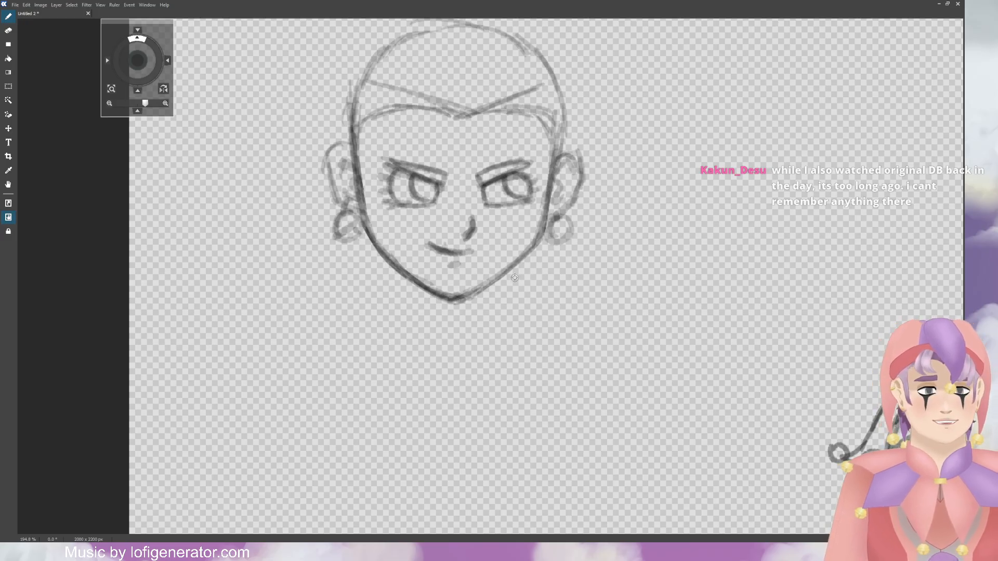
pyautogui.moveTo(508, 281)
pyautogui.mouseDown()
pyautogui.moveTo(451, 300)
pyautogui.moveTo(500, 274)
pyautogui.mouseUp()
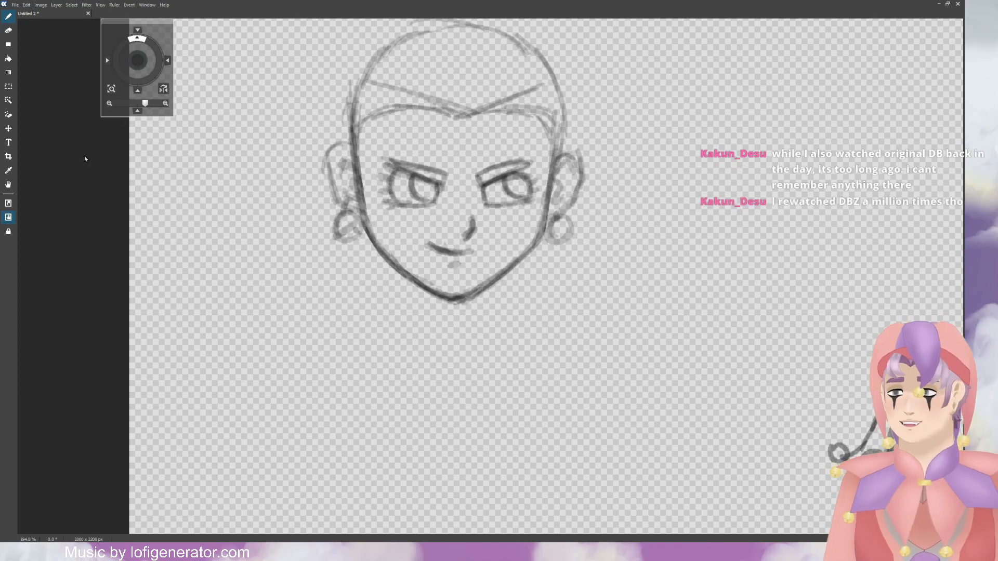
pyautogui.press('e')
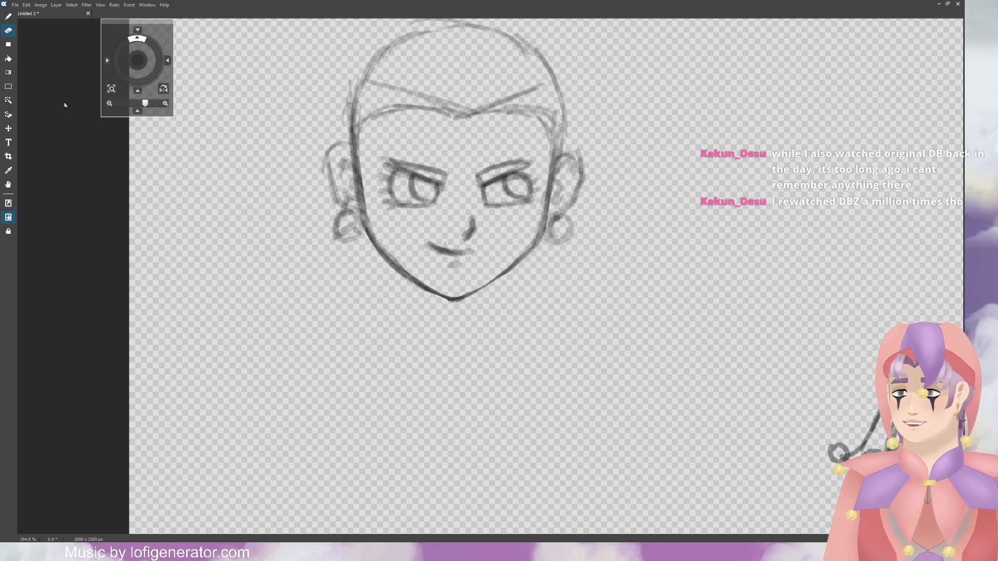
pyautogui.press('b')
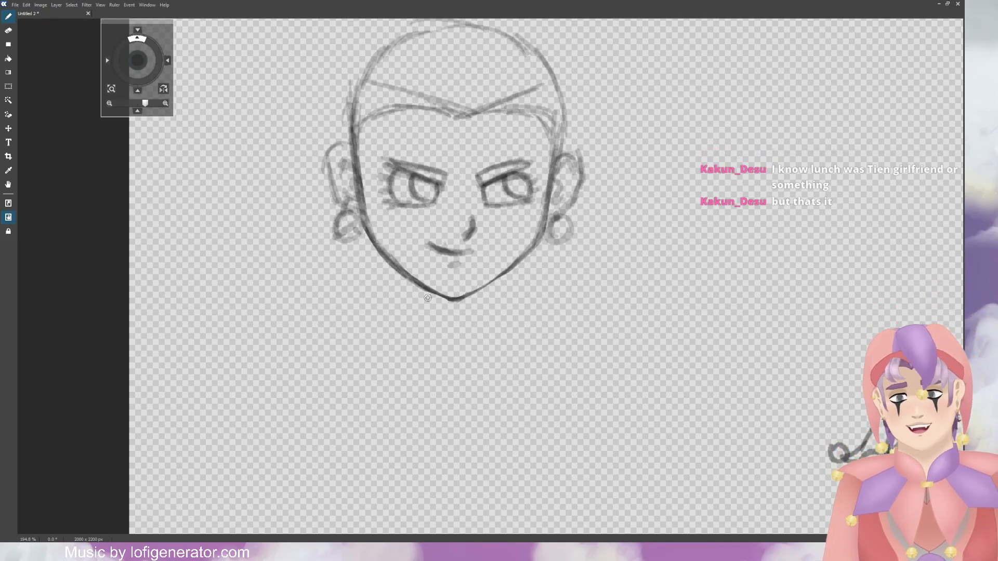
pyautogui.moveTo(426, 291)
pyautogui.mouseDown()
pyautogui.moveTo(473, 296)
pyautogui.moveTo(525, 253)
pyautogui.mouseUp()
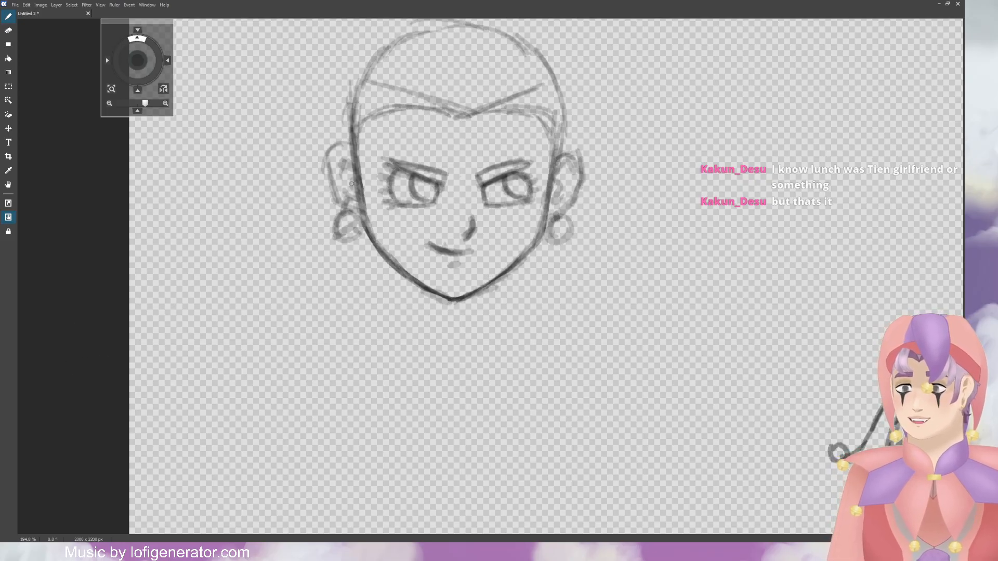
# Step: Darken the outlines and irises of both eyes with bolder strokes
pyautogui.moveTo(412, 173)
pyautogui.mouseDown()
pyautogui.moveTo(441, 187)
pyautogui.moveTo(390, 182)
pyautogui.mouseUp()
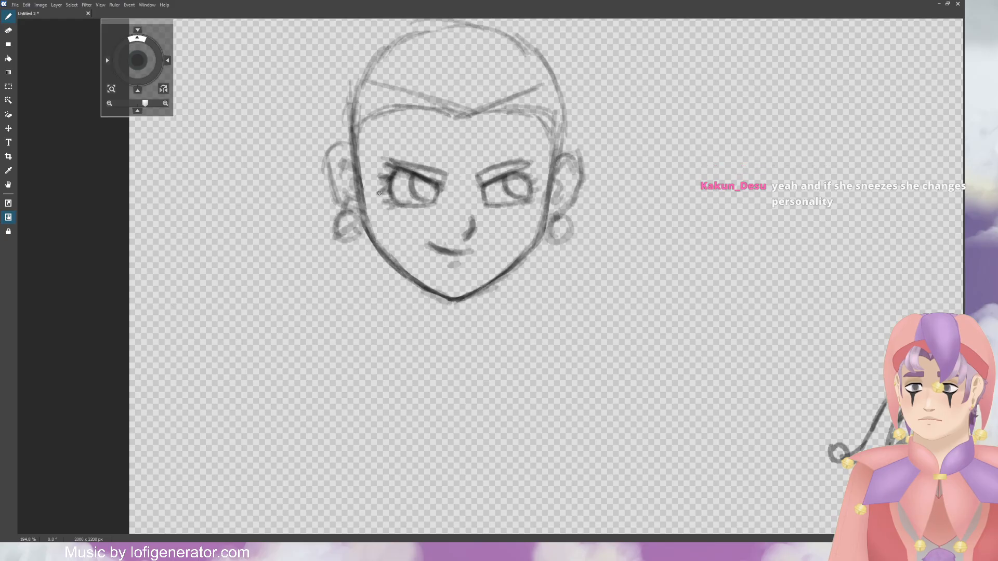
pyautogui.moveTo(401, 204); pyautogui.dragTo(421, 200)
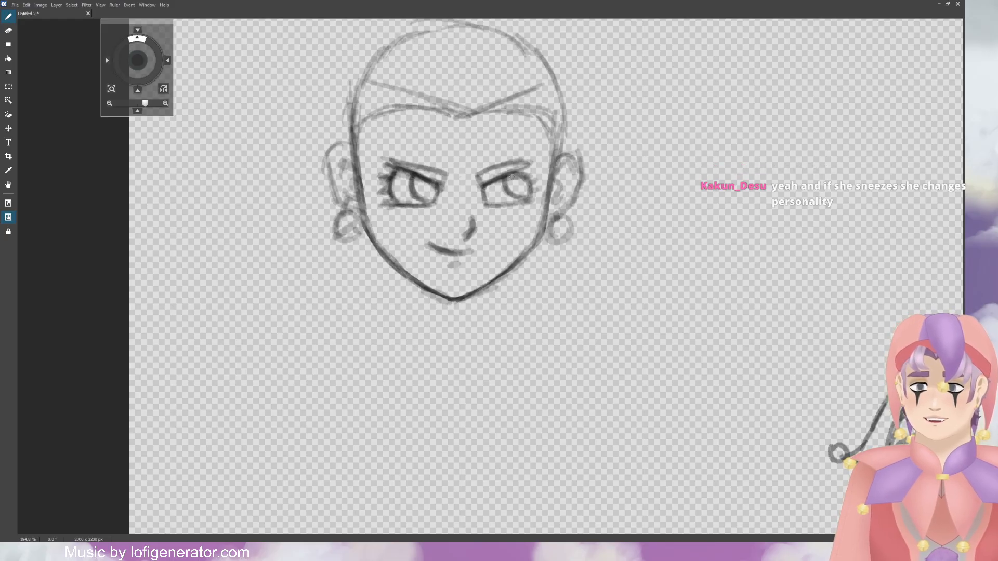
pyautogui.moveTo(524, 168); pyautogui.dragTo(507, 176)
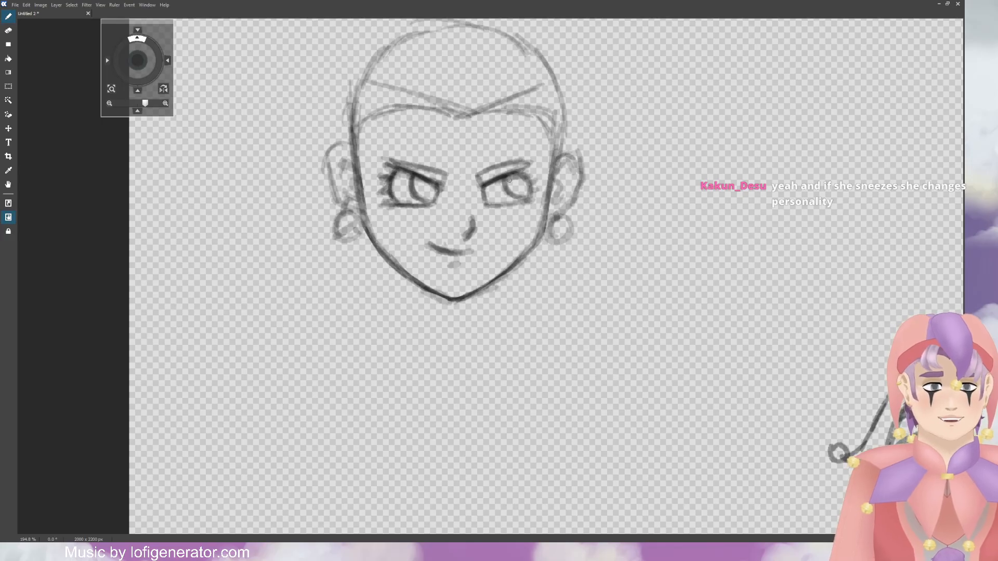
pyautogui.moveTo(483, 184)
pyautogui.mouseDown()
pyautogui.moveTo(487, 204)
pyautogui.moveTo(529, 205)
pyautogui.mouseUp()
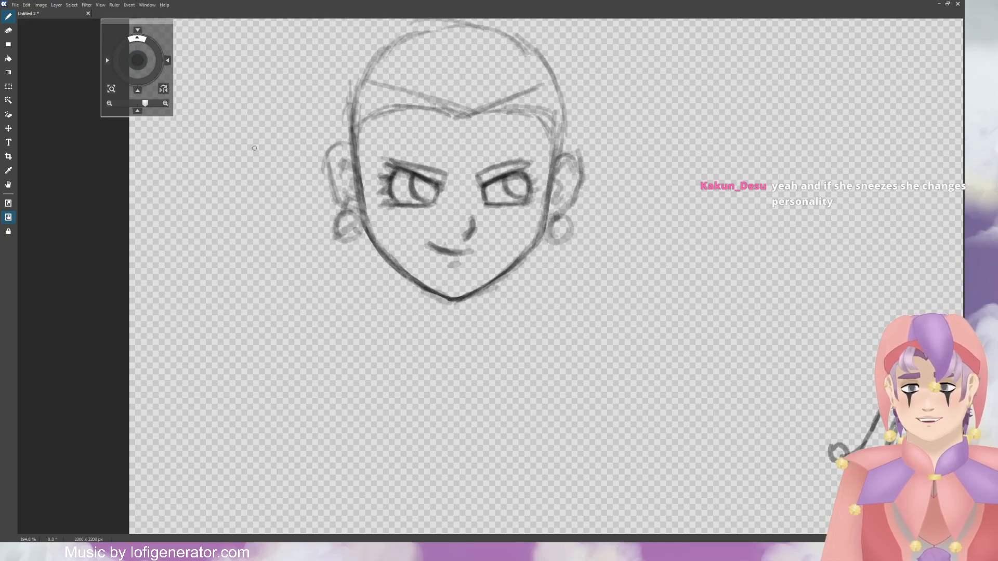
# Step: Erase the left eye's rough lashes and draw short, thin lashes at the outer corners of both eyes
pyautogui.press('e')
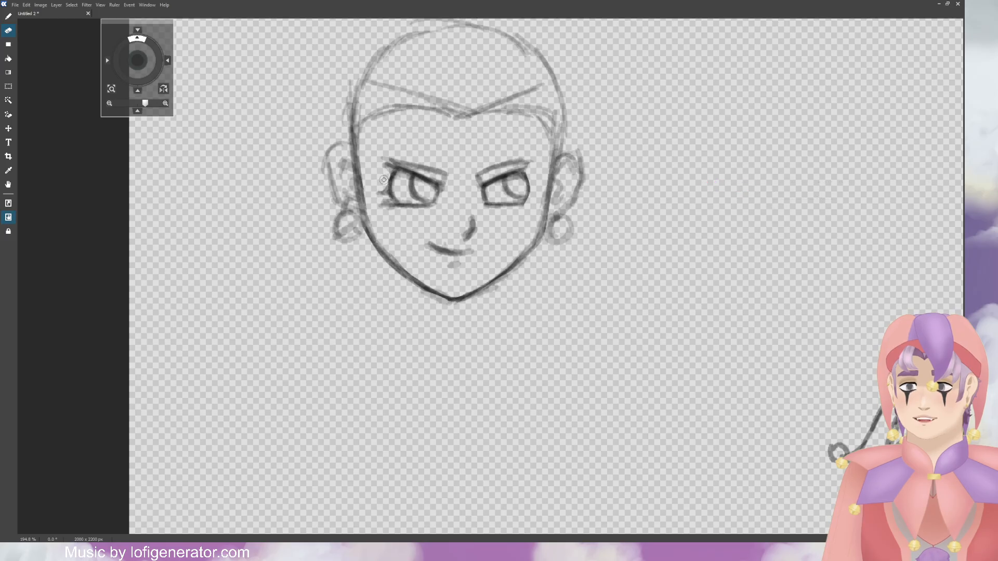
pyautogui.moveTo(384, 180)
pyautogui.mouseDown()
pyautogui.moveTo(384, 200)
pyautogui.moveTo(376, 192)
pyautogui.mouseUp()
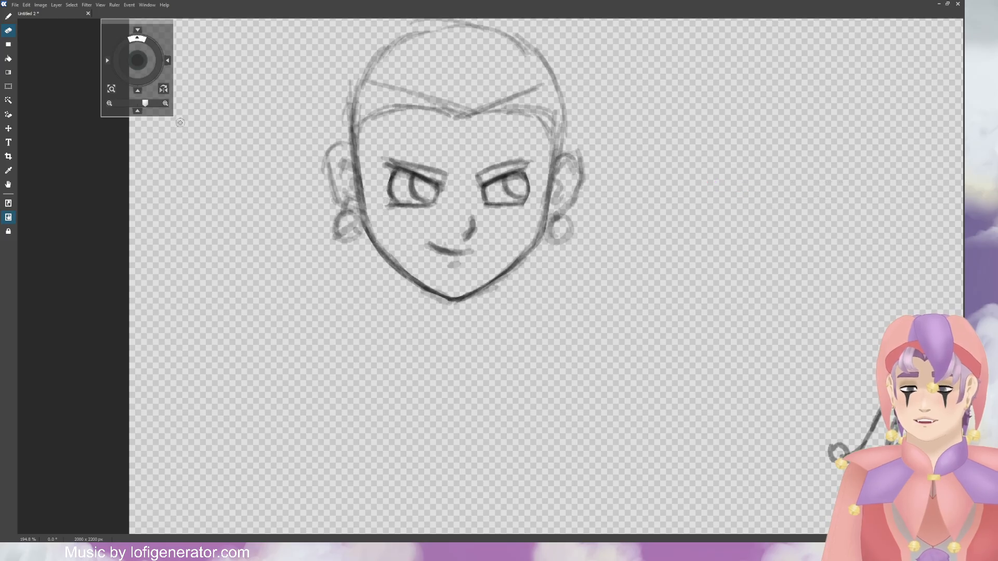
pyautogui.press('b')
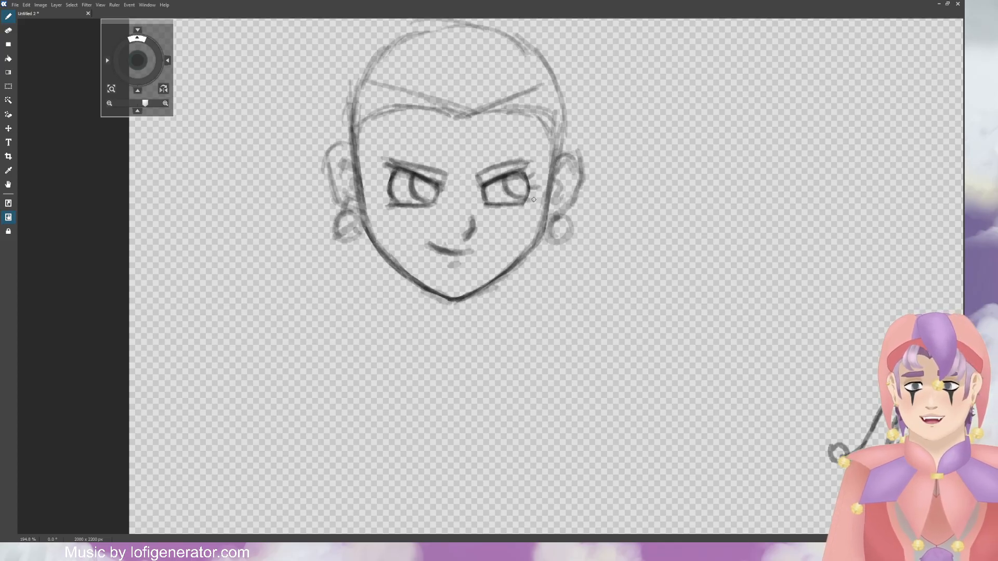
pyautogui.moveTo(524, 200)
pyautogui.mouseDown()
pyautogui.moveTo(525, 170)
pyautogui.moveTo(528, 200)
pyautogui.mouseUp()
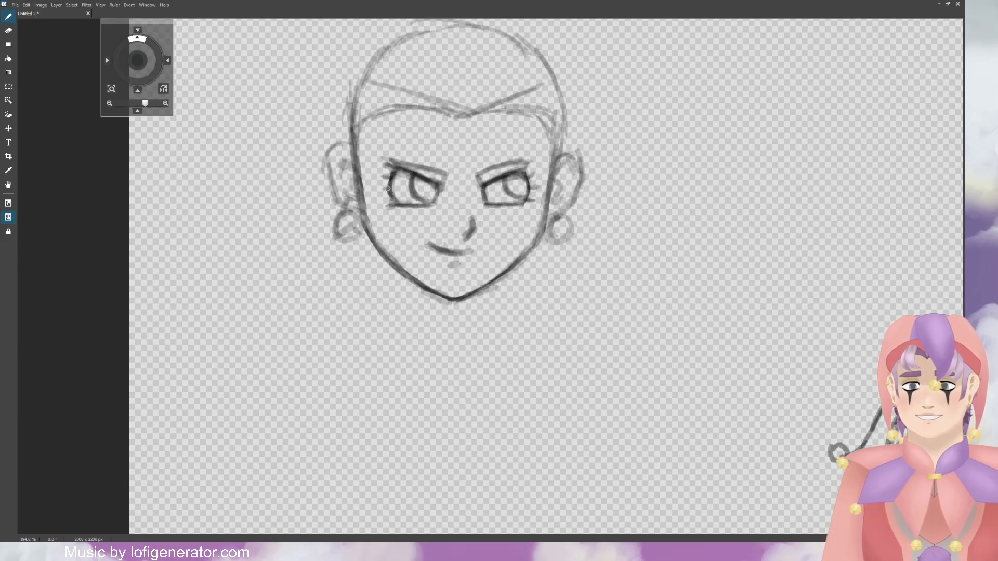
pyautogui.moveTo(389, 190); pyautogui.dragTo(388, 197)
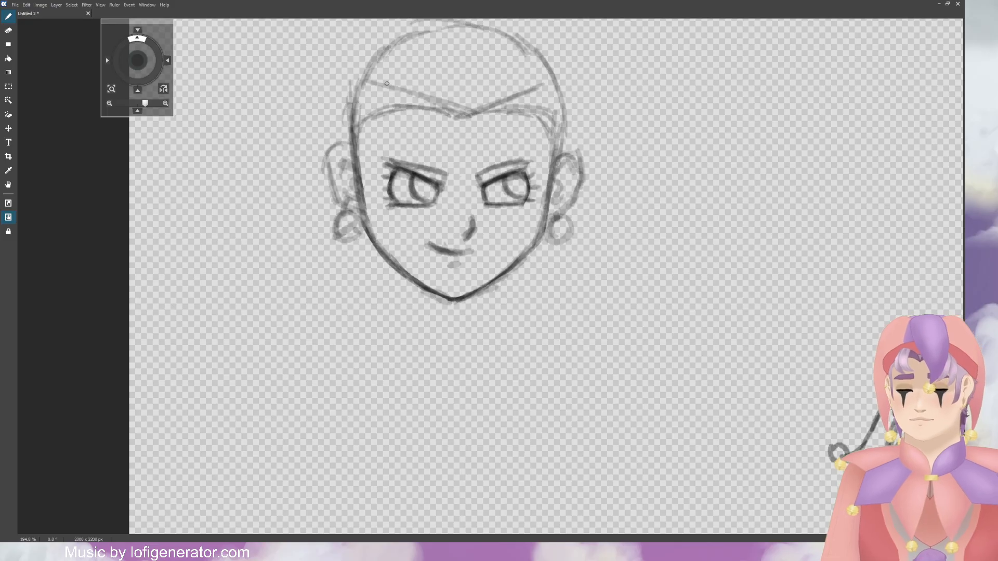
# Step: Sketch a long pointed bang from the forehead's centre past the left ear, with a curved outer edge rising to the crown
pyautogui.moveTo(457, 117); pyautogui.dragTo(448, 87)
pyautogui.moveTo(457, 115)
pyautogui.mouseDown()
pyautogui.moveTo(447, 99)
pyautogui.moveTo(388, 145)
pyautogui.mouseUp()
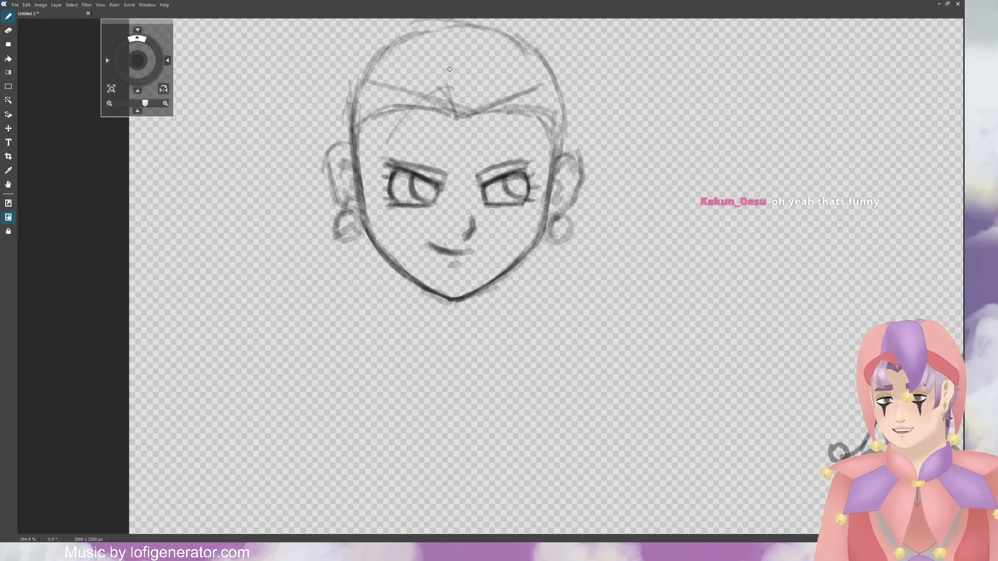
pyautogui.moveTo(450, 89)
pyautogui.mouseDown()
pyautogui.moveTo(368, 156)
pyautogui.moveTo(314, 279)
pyautogui.moveTo(316, 182)
pyautogui.mouseUp()
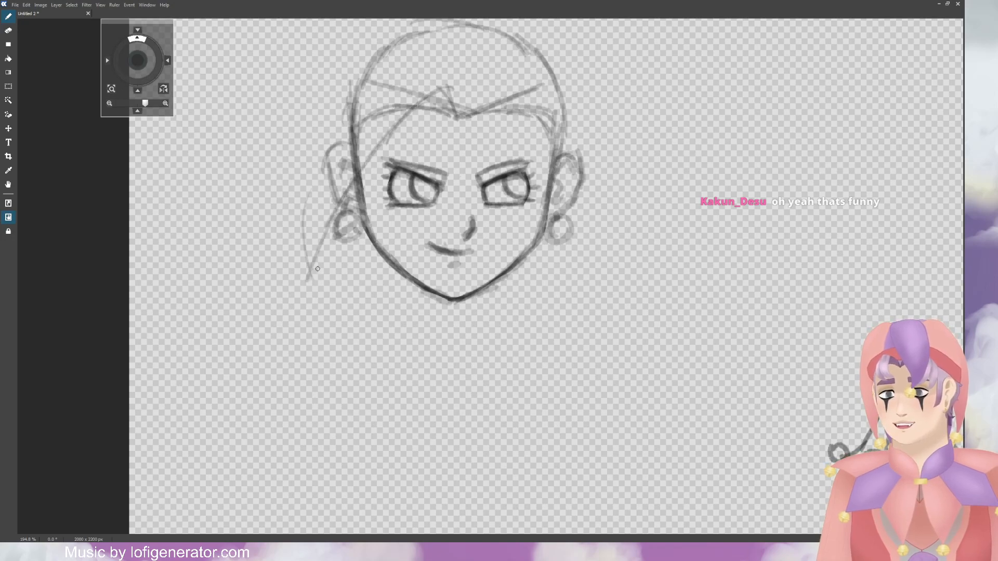
pyautogui.hotkey('ctrl', 'z')
pyautogui.moveTo(310, 274); pyautogui.dragTo(303, 151)
pyautogui.moveTo(304, 241); pyautogui.dragTo(322, 106)
pyautogui.moveTo(296, 159)
pyautogui.mouseDown()
pyautogui.moveTo(353, 76)
pyautogui.moveTo(387, 51)
pyautogui.mouseUp()
pyautogui.moveTo(321, 98)
pyautogui.mouseDown()
pyautogui.moveTo(356, 64)
pyautogui.moveTo(403, 38)
pyautogui.moveTo(450, 46)
pyautogui.moveTo(425, 36)
pyautogui.moveTo(452, 66)
pyautogui.mouseUp()
pyautogui.moveTo(428, 40); pyautogui.dragTo(441, 52)
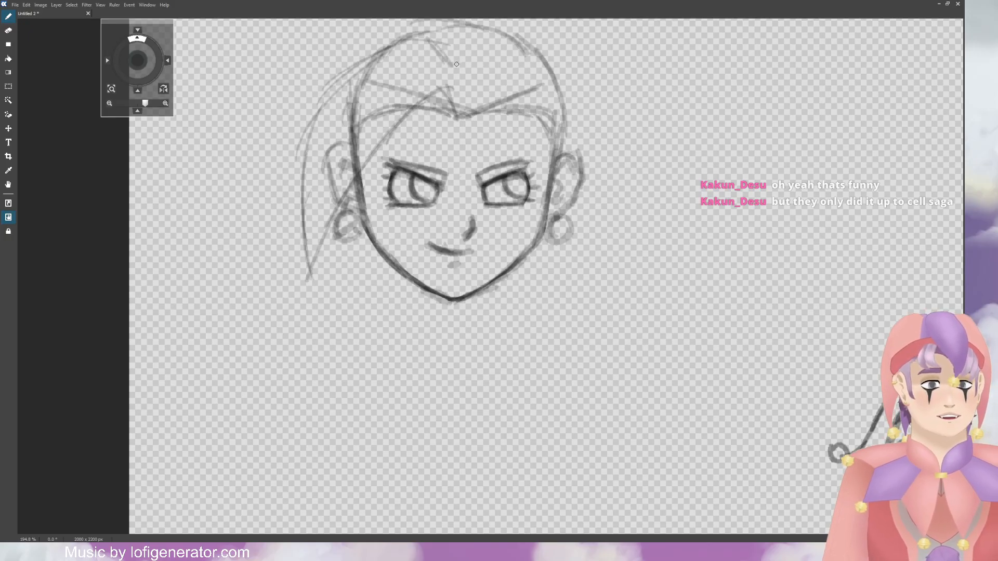
# Step: Sketch a matching long pointed bang from the forehead's centre past the right ear, curving back up to the crown
pyautogui.moveTo(459, 122)
pyautogui.mouseDown()
pyautogui.moveTo(459, 106)
pyautogui.moveTo(494, 87)
pyautogui.moveTo(531, 137)
pyautogui.mouseUp()
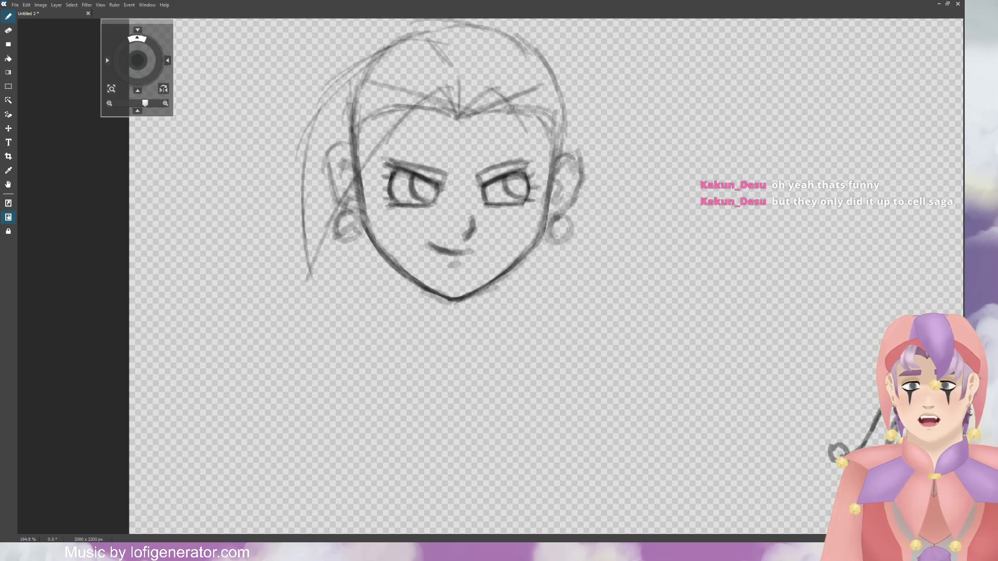
pyautogui.moveTo(510, 105); pyautogui.dragTo(594, 234)
pyautogui.moveTo(566, 183); pyautogui.dragTo(607, 272)
pyautogui.moveTo(604, 190)
pyautogui.mouseDown()
pyautogui.moveTo(609, 286)
pyautogui.moveTo(608, 134)
pyautogui.moveTo(579, 81)
pyautogui.mouseUp()
pyautogui.moveTo(616, 138)
pyautogui.mouseDown()
pyautogui.moveTo(548, 45)
pyautogui.moveTo(520, 41)
pyautogui.moveTo(482, 63)
pyautogui.mouseUp()
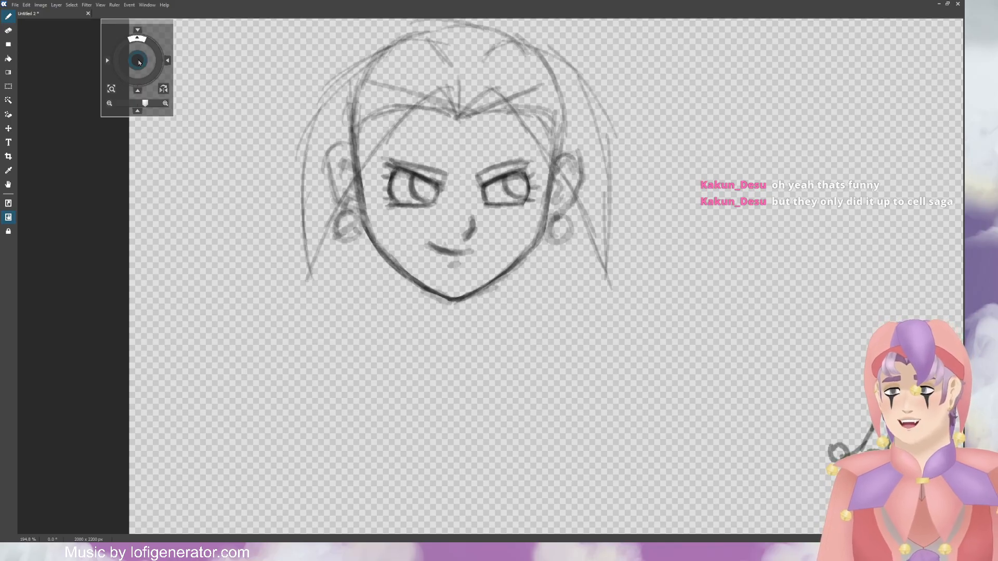
# Step: Sketch a large hair spike sweeping from the crown to the upper right, and join its base to the hair parting
pyautogui.moveTo(136, 56); pyautogui.dragTo(151, 84)
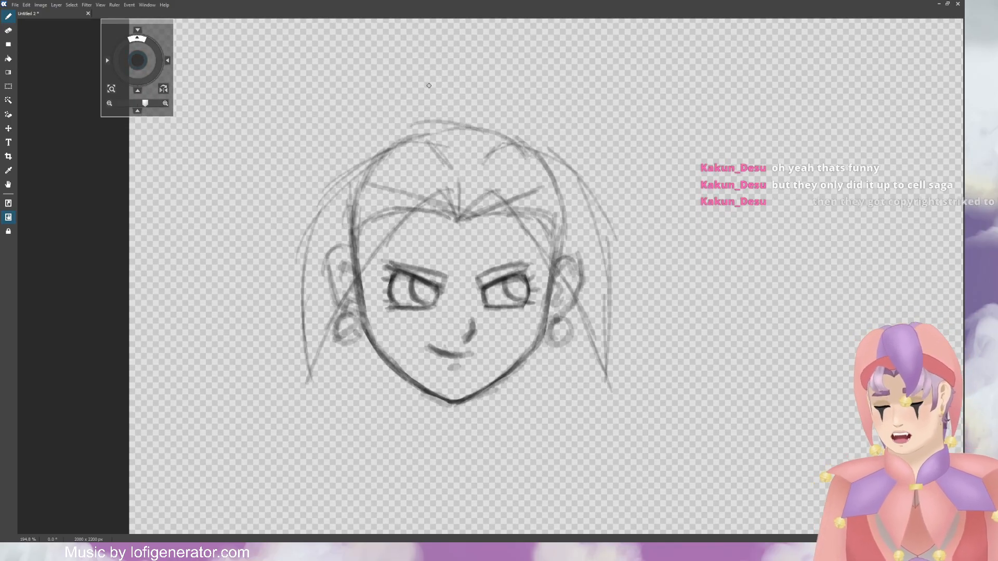
pyautogui.moveTo(455, 136)
pyautogui.mouseDown()
pyautogui.moveTo(491, 75)
pyautogui.moveTo(549, 52)
pyautogui.moveTo(670, 44)
pyautogui.mouseUp()
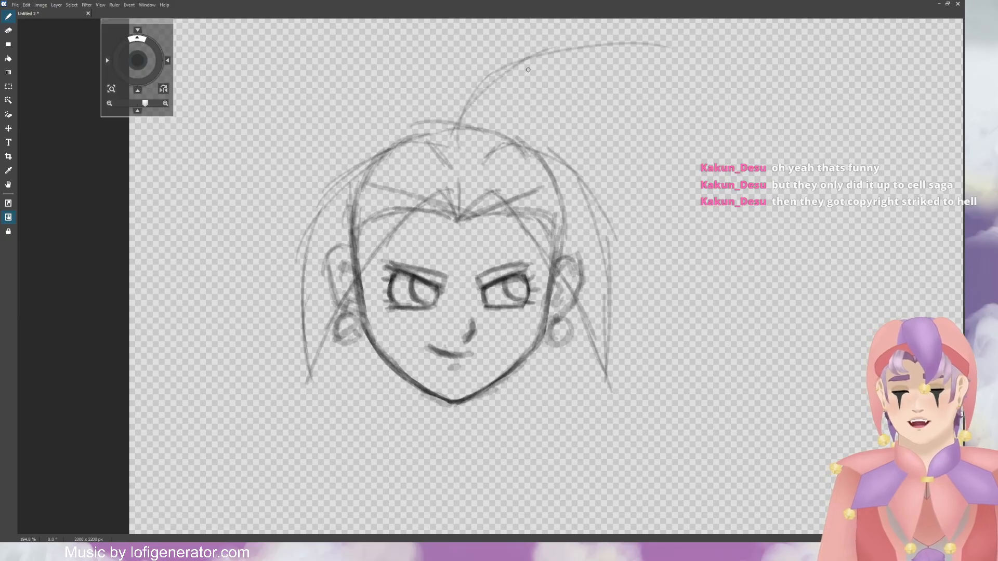
pyautogui.moveTo(555, 58)
pyautogui.mouseDown()
pyautogui.moveTo(692, 50)
pyautogui.moveTo(659, 45)
pyautogui.moveTo(696, 62)
pyautogui.moveTo(643, 83)
pyautogui.mouseUp()
pyautogui.moveTo(710, 59)
pyautogui.mouseDown()
pyautogui.moveTo(627, 94)
pyautogui.moveTo(576, 156)
pyautogui.mouseUp()
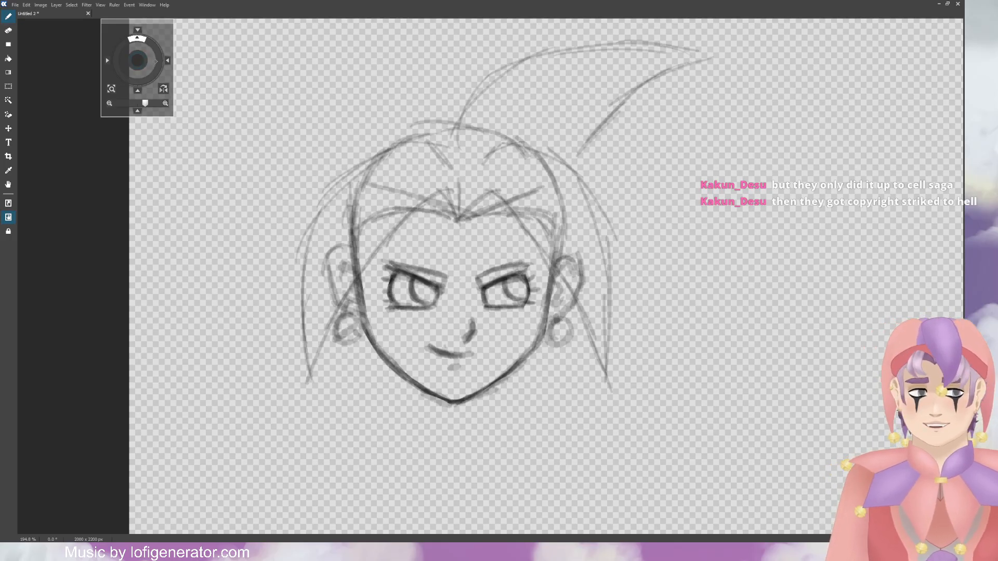
pyautogui.scroll(1, 155, 61)
pyautogui.scroll(-2, 147, 66)
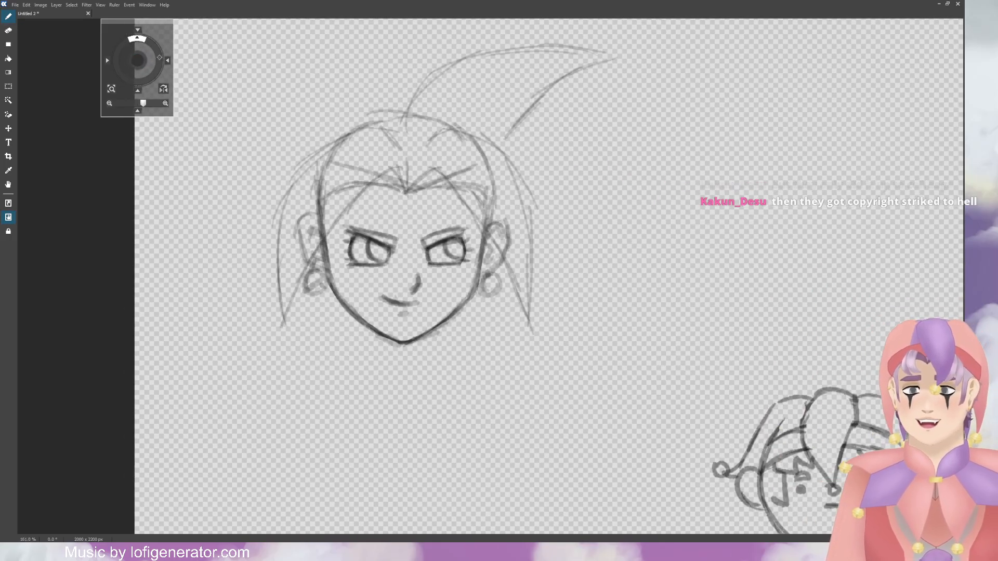
pyautogui.scroll(-2, 148, 66)
pyautogui.moveTo(147, 66); pyautogui.dragTo(139, 71)
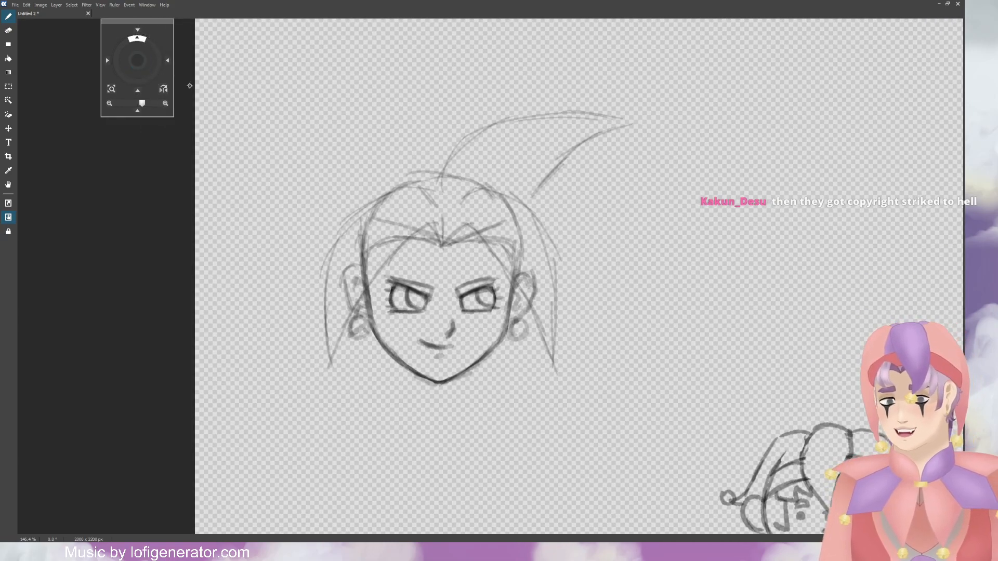
pyautogui.moveTo(461, 137)
pyautogui.mouseDown()
pyautogui.moveTo(431, 186)
pyautogui.moveTo(437, 178)
pyautogui.mouseUp()
pyautogui.moveTo(443, 160)
pyautogui.mouseDown()
pyautogui.moveTo(433, 195)
pyautogui.moveTo(443, 207)
pyautogui.moveTo(484, 186)
pyautogui.moveTo(526, 202)
pyautogui.mouseUp()
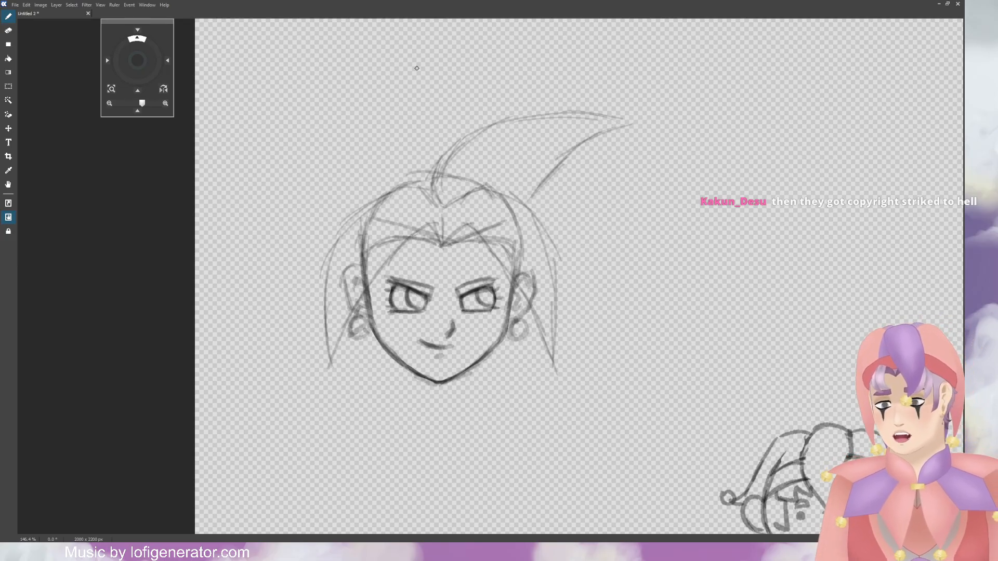
# Step: Draw a tall curved hair spike rising to the upper left of the head, with two smaller spikes stacked along its outer side
pyautogui.moveTo(461, 144)
pyautogui.mouseDown()
pyautogui.moveTo(393, 81)
pyautogui.moveTo(431, 109)
pyautogui.moveTo(356, 60)
pyautogui.moveTo(393, 83)
pyautogui.moveTo(317, 49)
pyautogui.mouseUp()
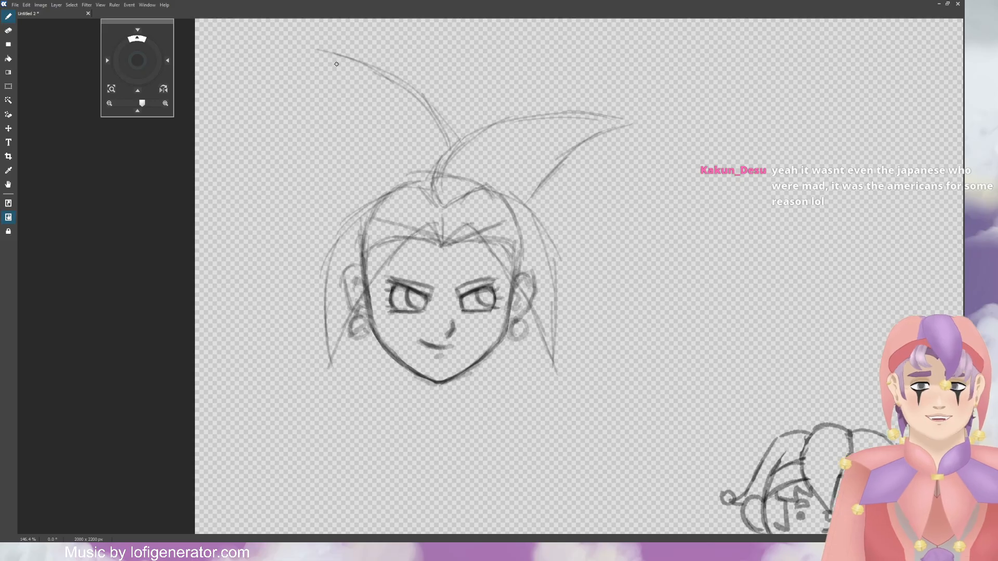
pyautogui.moveTo(317, 53); pyautogui.dragTo(377, 190)
pyautogui.moveTo(357, 130); pyautogui.dragTo(380, 191)
pyautogui.moveTo(367, 155); pyautogui.dragTo(379, 192)
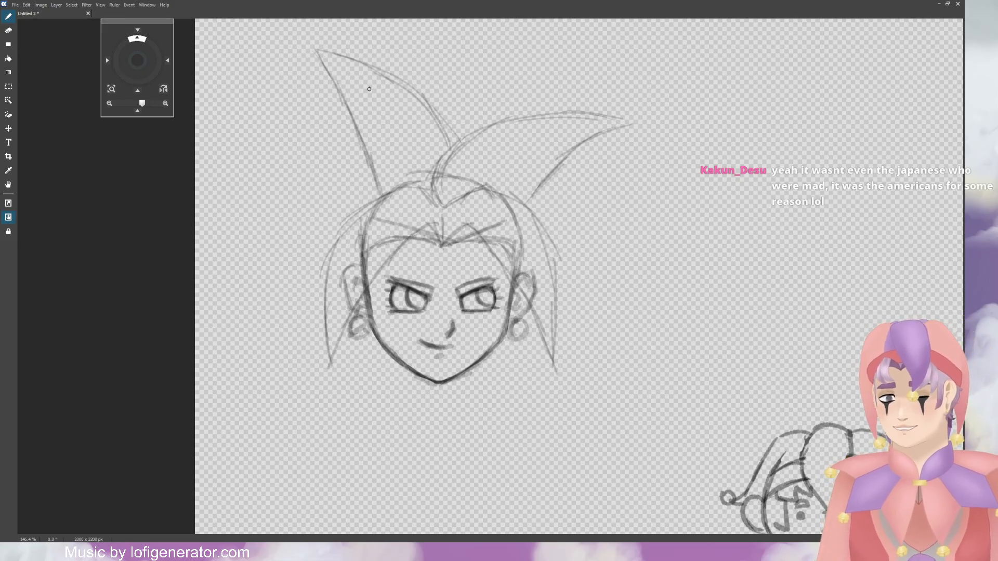
pyautogui.moveTo(372, 151)
pyautogui.mouseDown()
pyautogui.moveTo(306, 145)
pyautogui.moveTo(244, 170)
pyautogui.moveTo(309, 193)
pyautogui.mouseUp()
pyautogui.moveTo(253, 168)
pyautogui.mouseDown()
pyautogui.moveTo(335, 220)
pyautogui.moveTo(335, 245)
pyautogui.mouseUp()
pyautogui.moveTo(348, 104)
pyautogui.mouseDown()
pyautogui.moveTo(273, 100)
pyautogui.moveTo(315, 134)
pyautogui.mouseUp()
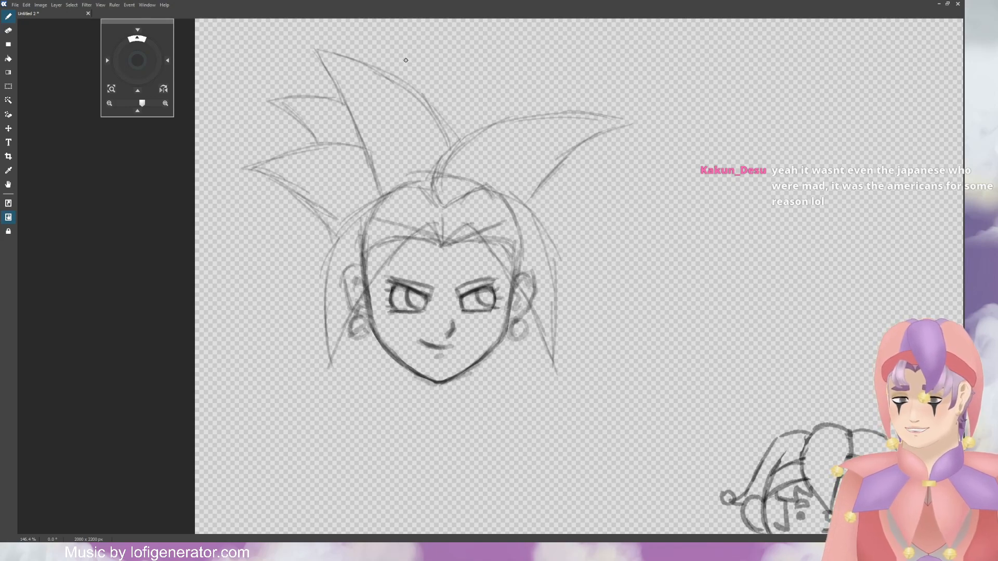
# Step: Draw a tall central hair spike reaching the canvas's upper edge, with small tufts to its left and a short spike to its right
pyautogui.moveTo(418, 97)
pyautogui.mouseDown()
pyautogui.moveTo(472, 36)
pyautogui.moveTo(523, 19)
pyautogui.mouseUp()
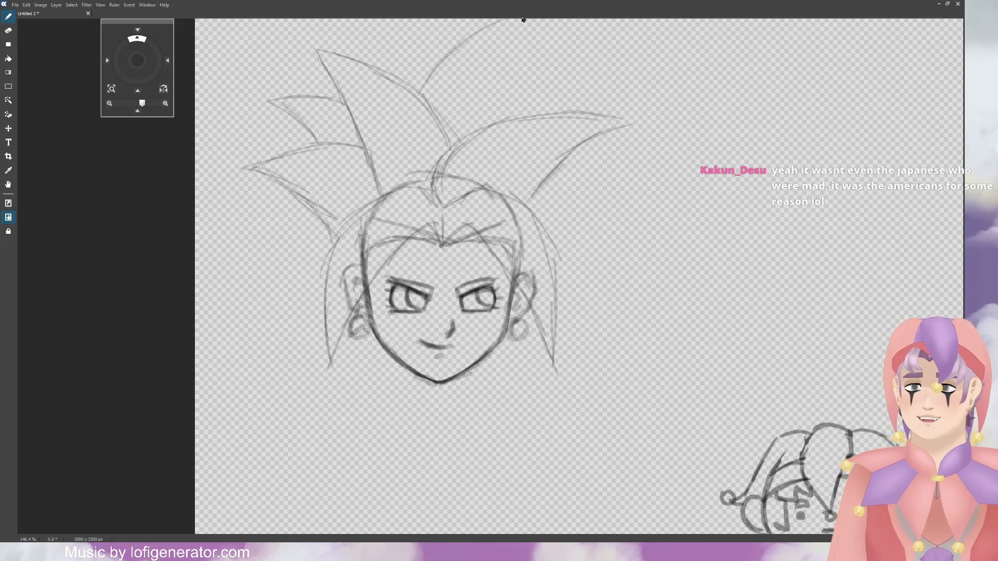
pyautogui.moveTo(139, 67); pyautogui.dragTo(138, 72)
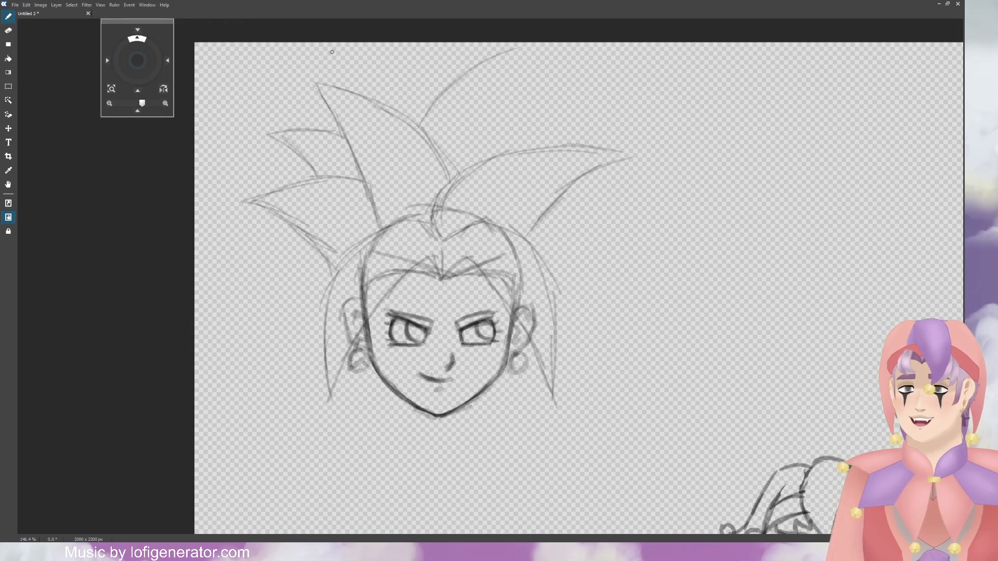
pyautogui.moveTo(488, 59); pyautogui.dragTo(530, 43)
pyautogui.moveTo(533, 44)
pyautogui.mouseDown()
pyautogui.moveTo(516, 69)
pyautogui.moveTo(506, 137)
pyautogui.mouseUp()
pyautogui.moveTo(521, 74); pyautogui.dragTo(507, 149)
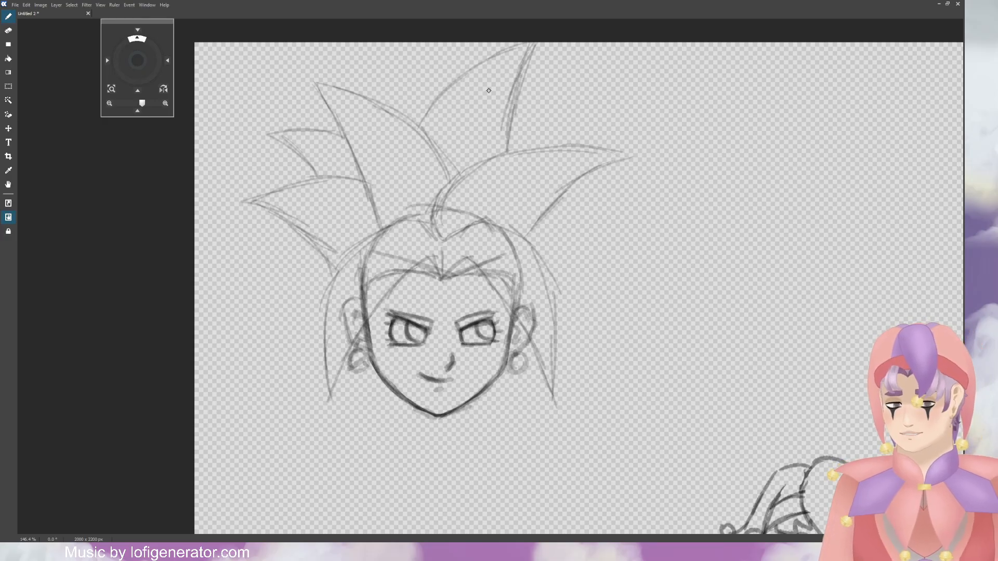
pyautogui.moveTo(426, 104)
pyautogui.mouseDown()
pyautogui.moveTo(379, 69)
pyautogui.moveTo(400, 103)
pyautogui.moveTo(428, 69)
pyautogui.moveTo(434, 92)
pyautogui.mouseUp()
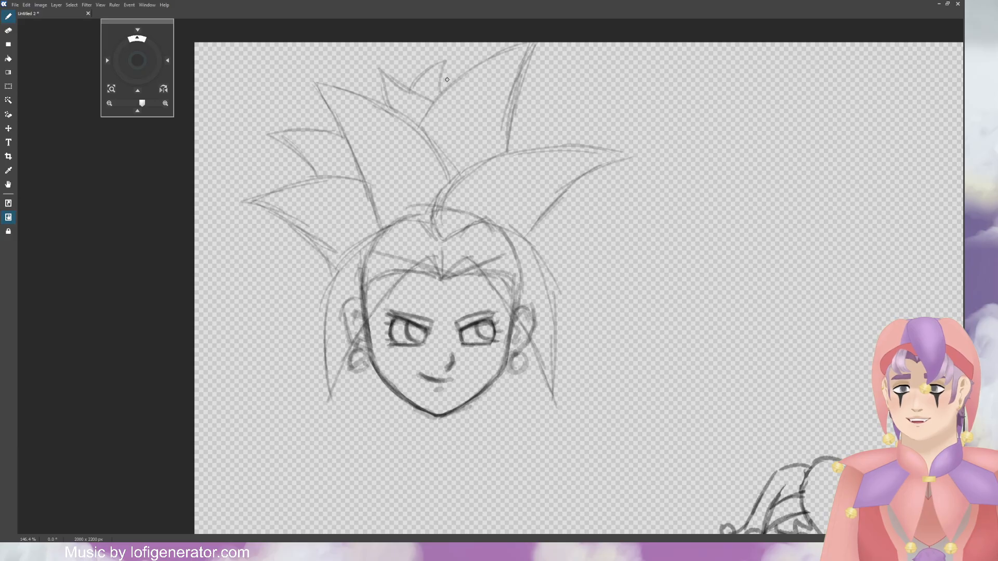
pyautogui.moveTo(519, 112)
pyautogui.mouseDown()
pyautogui.moveTo(564, 96)
pyautogui.moveTo(530, 101)
pyautogui.moveTo(576, 99)
pyautogui.moveTo(546, 134)
pyautogui.mouseUp()
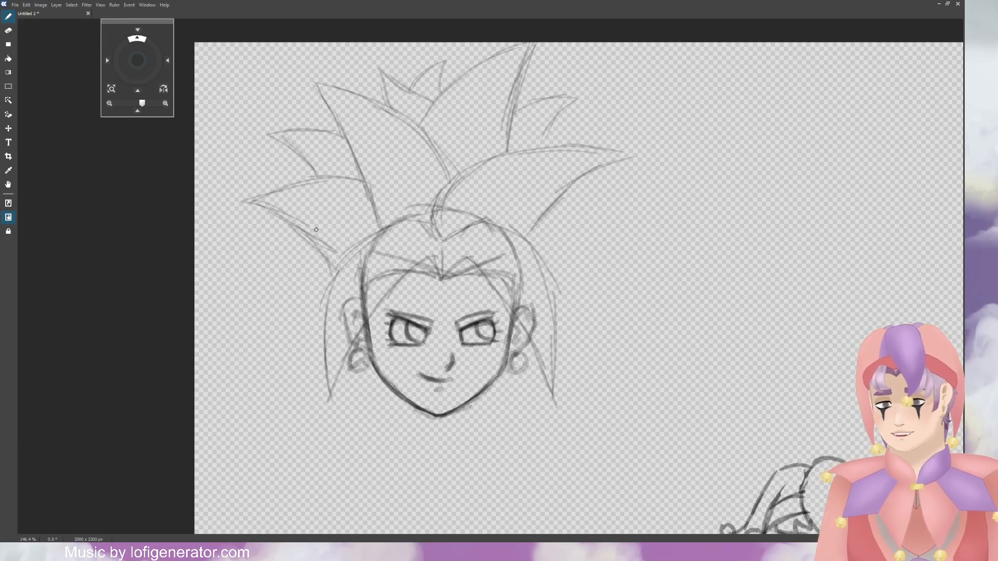
# Step: Sketch a wide hair spike drooping outward from the left side of the head above the ear
pyautogui.moveTo(372, 238)
pyautogui.mouseDown()
pyautogui.moveTo(301, 253)
pyautogui.moveTo(244, 298)
pyautogui.moveTo(321, 300)
pyautogui.moveTo(335, 316)
pyautogui.mouseUp()
pyautogui.moveTo(236, 315)
pyautogui.mouseDown()
pyautogui.moveTo(343, 235)
pyautogui.moveTo(227, 311)
pyautogui.mouseUp()
pyautogui.moveTo(289, 255); pyautogui.dragTo(211, 340)
pyautogui.moveTo(211, 340)
pyautogui.mouseDown()
pyautogui.moveTo(266, 303)
pyautogui.moveTo(303, 295)
pyautogui.mouseUp()
pyautogui.moveTo(237, 315); pyautogui.dragTo(329, 303)
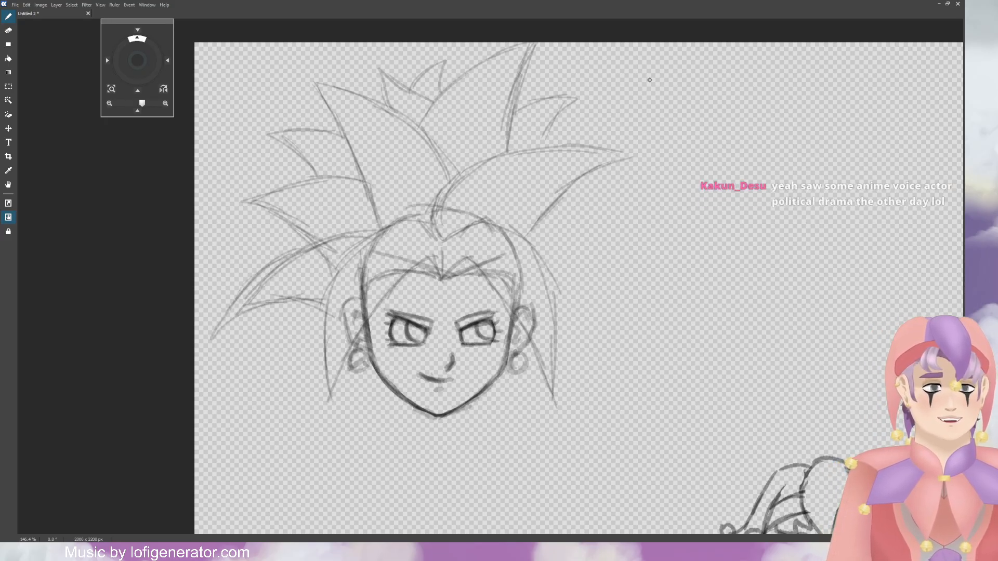
# Step: Add a small spike above the large right-hand one, plus a wide drooping spike and a smaller one on the right side
pyautogui.moveTo(565, 121)
pyautogui.mouseDown()
pyautogui.moveTo(538, 140)
pyautogui.moveTo(589, 126)
pyautogui.moveTo(565, 146)
pyautogui.mouseUp()
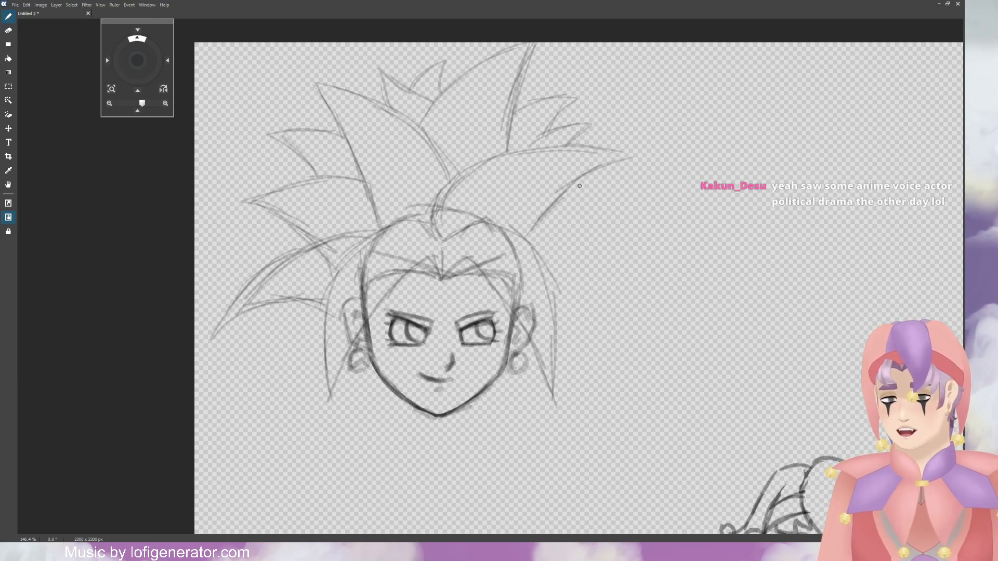
pyautogui.moveTo(568, 189); pyautogui.dragTo(601, 197)
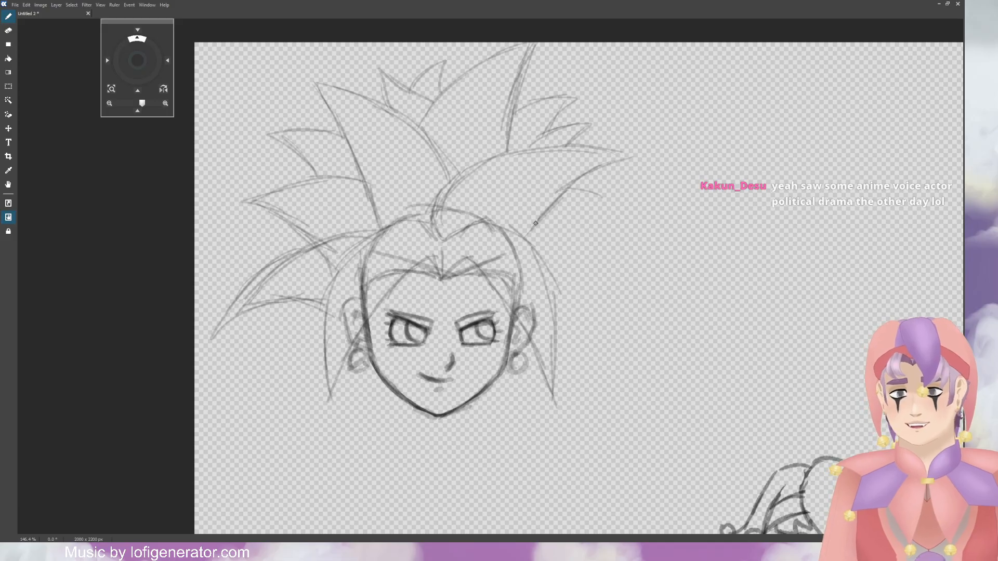
pyautogui.moveTo(535, 223)
pyautogui.mouseDown()
pyautogui.moveTo(609, 247)
pyautogui.moveTo(650, 315)
pyautogui.moveTo(548, 306)
pyautogui.mouseUp()
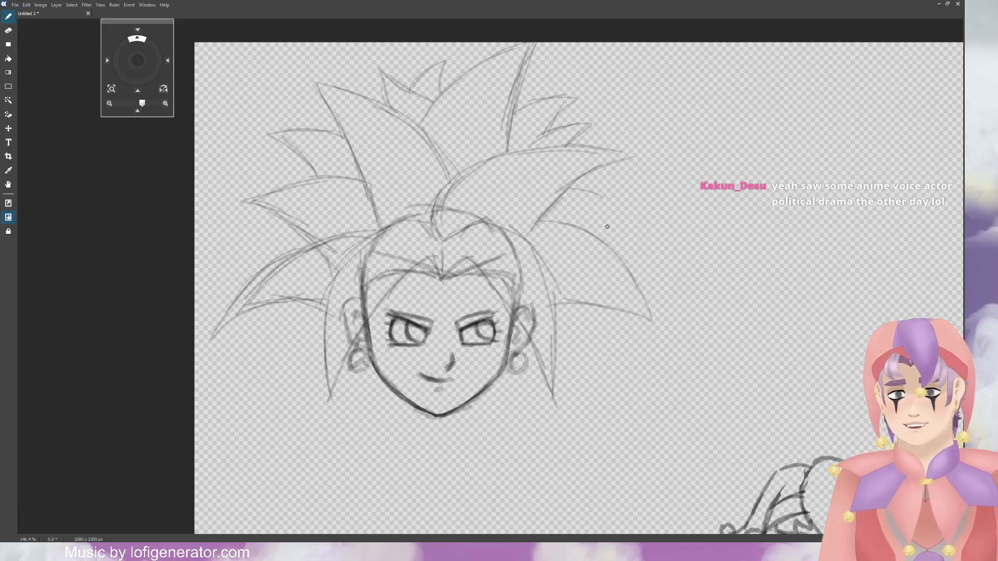
pyautogui.moveTo(579, 190)
pyautogui.mouseDown()
pyautogui.moveTo(629, 212)
pyautogui.moveTo(584, 222)
pyautogui.mouseUp()
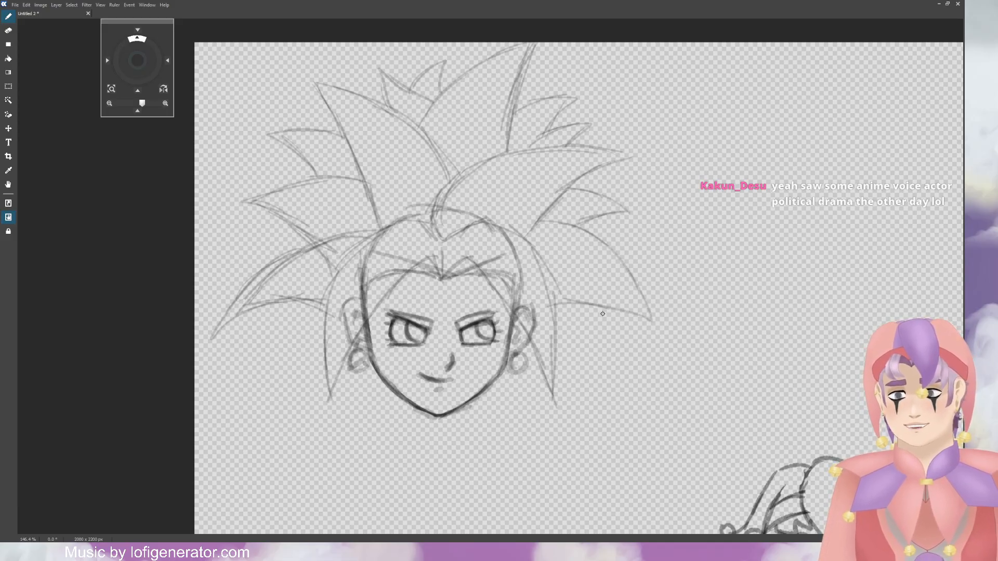
# Step: Sketch short pointed hair ends behind the bangs and beneath the earrings on both sides of the jaw
pyautogui.moveTo(553, 312)
pyautogui.mouseDown()
pyautogui.moveTo(579, 370)
pyautogui.moveTo(524, 369)
pyautogui.moveTo(538, 403)
pyautogui.moveTo(486, 393)
pyautogui.mouseUp()
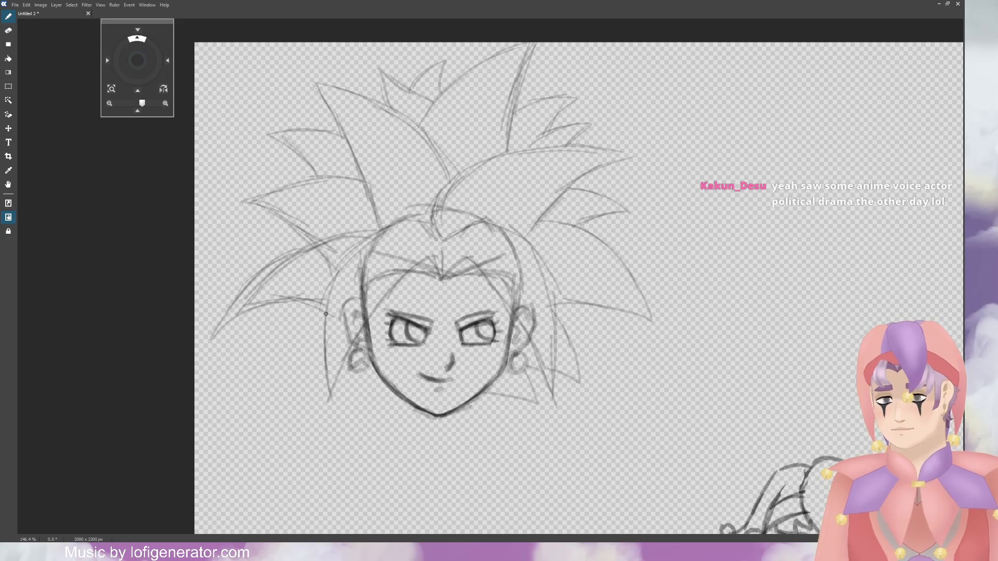
pyautogui.moveTo(326, 314)
pyautogui.mouseDown()
pyautogui.moveTo(284, 383)
pyautogui.moveTo(330, 366)
pyautogui.moveTo(363, 371)
pyautogui.mouseUp()
pyautogui.moveTo(363, 372); pyautogui.dragTo(343, 393)
pyautogui.moveTo(344, 393); pyautogui.dragTo(371, 384)
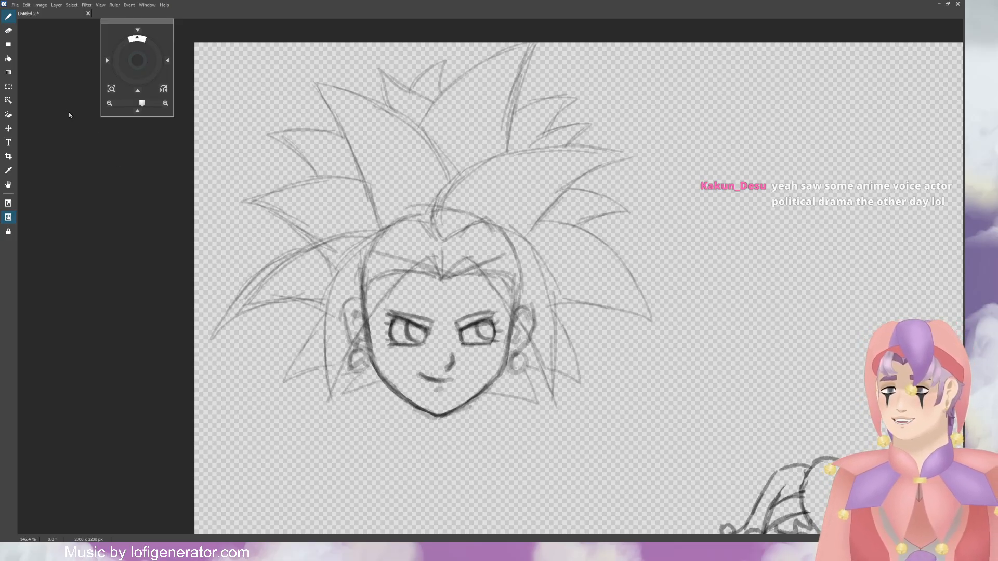
# Step: Erase the head's construction outline, the old hairline curves and the ear lines where they overlap the hair and bangs
pyautogui.press('e')
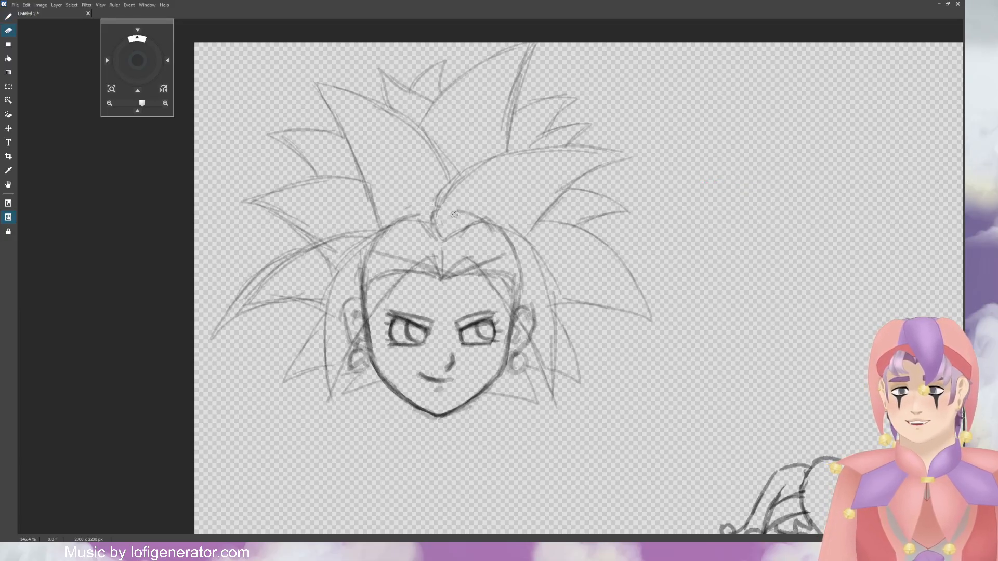
pyautogui.moveTo(454, 213); pyautogui.dragTo(476, 215)
pyautogui.moveTo(498, 266)
pyautogui.mouseDown()
pyautogui.moveTo(488, 268)
pyautogui.moveTo(508, 286)
pyautogui.moveTo(494, 258)
pyautogui.mouseUp()
pyautogui.moveTo(399, 252)
pyautogui.mouseDown()
pyautogui.moveTo(415, 255)
pyautogui.moveTo(367, 283)
pyautogui.moveTo(363, 260)
pyautogui.moveTo(347, 330)
pyautogui.moveTo(368, 311)
pyautogui.mouseUp()
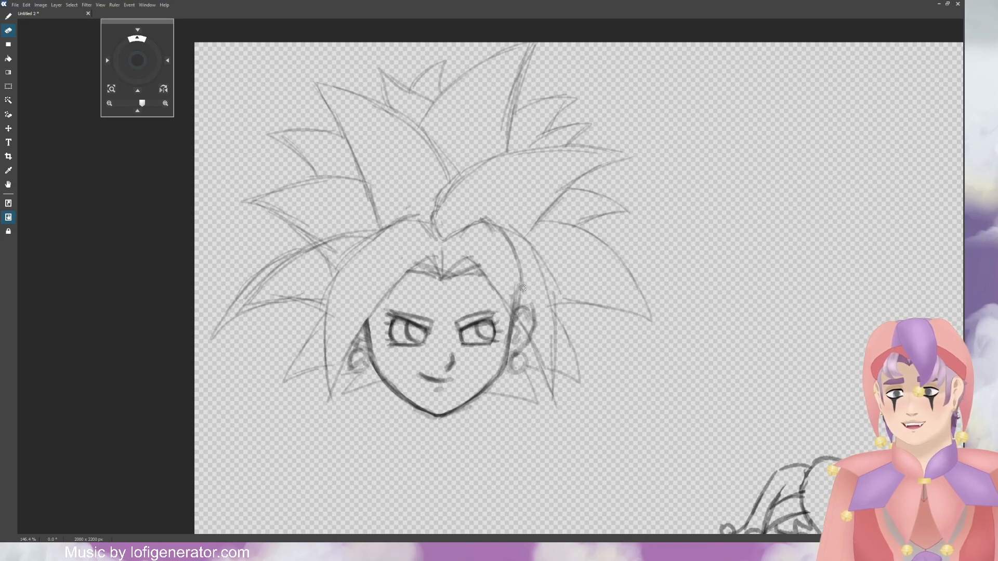
pyautogui.moveTo(523, 289)
pyautogui.mouseDown()
pyautogui.moveTo(537, 336)
pyautogui.moveTo(519, 305)
pyautogui.moveTo(537, 324)
pyautogui.mouseUp()
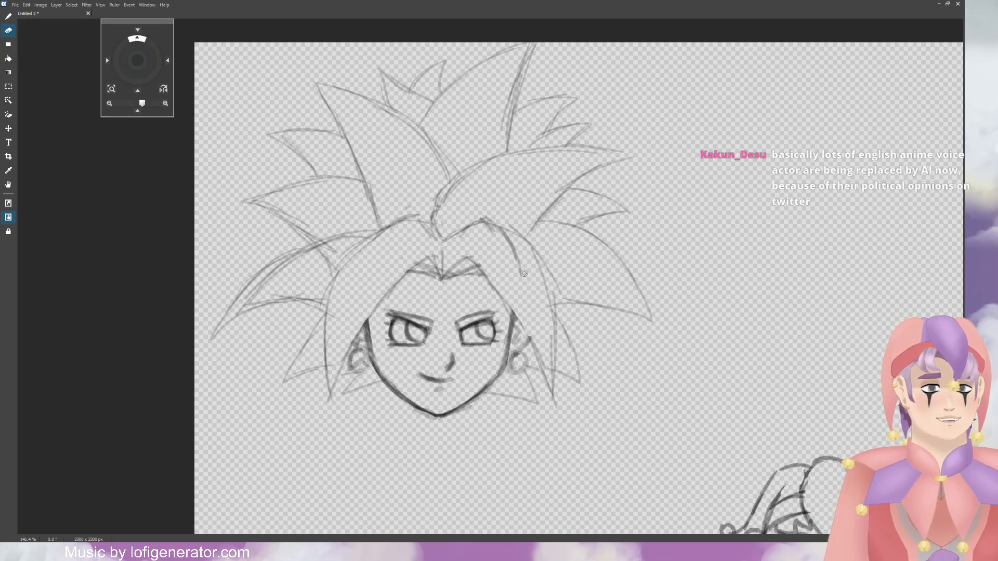
pyautogui.moveTo(522, 273); pyautogui.dragTo(515, 250)
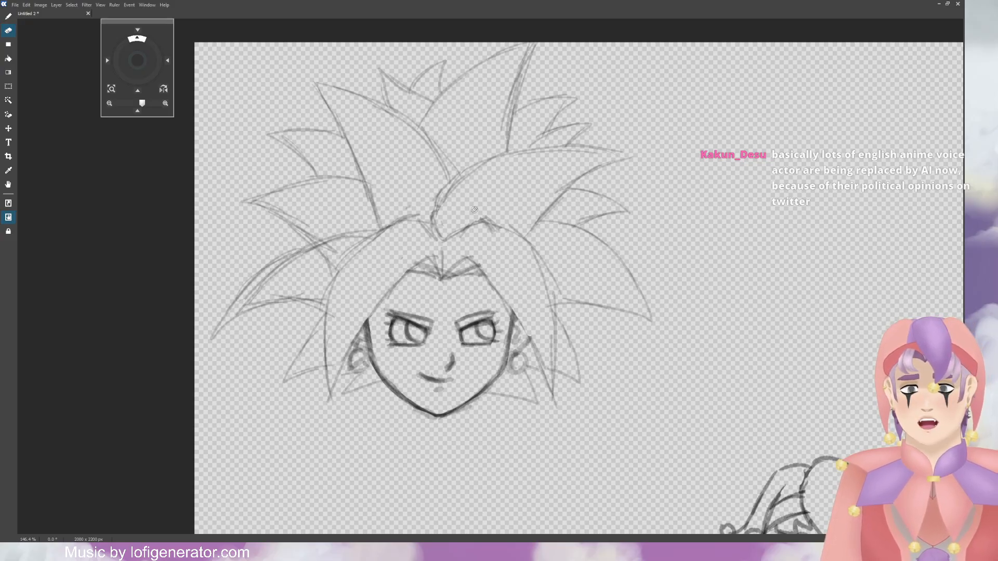
# Step: Darken the outer edge of the right bang and add inner strand lines running down to its tip
pyautogui.click(71, 98)
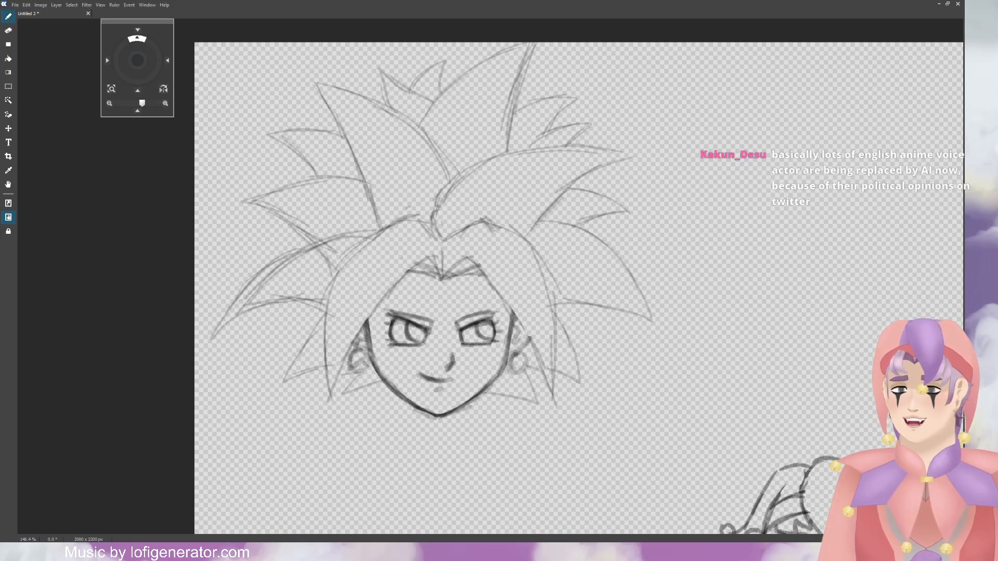
pyautogui.moveTo(514, 226); pyautogui.dragTo(551, 308)
pyautogui.moveTo(533, 245); pyautogui.dragTo(554, 346)
pyautogui.moveTo(542, 278); pyautogui.dragTo(553, 399)
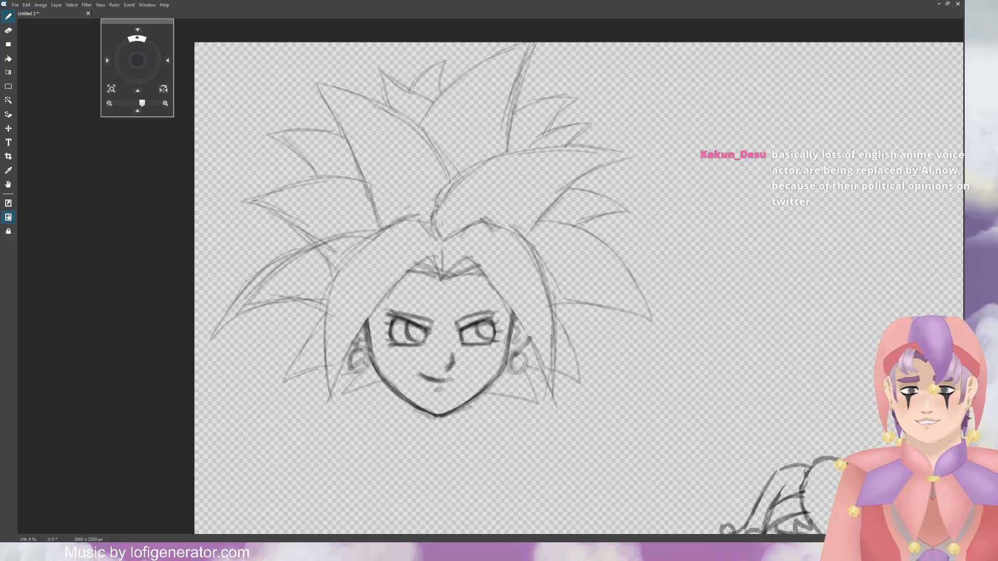
pyautogui.moveTo(517, 318); pyautogui.dragTo(549, 380)
pyautogui.moveTo(498, 258); pyautogui.dragTo(546, 370)
pyautogui.moveTo(532, 316); pyautogui.dragTo(549, 382)
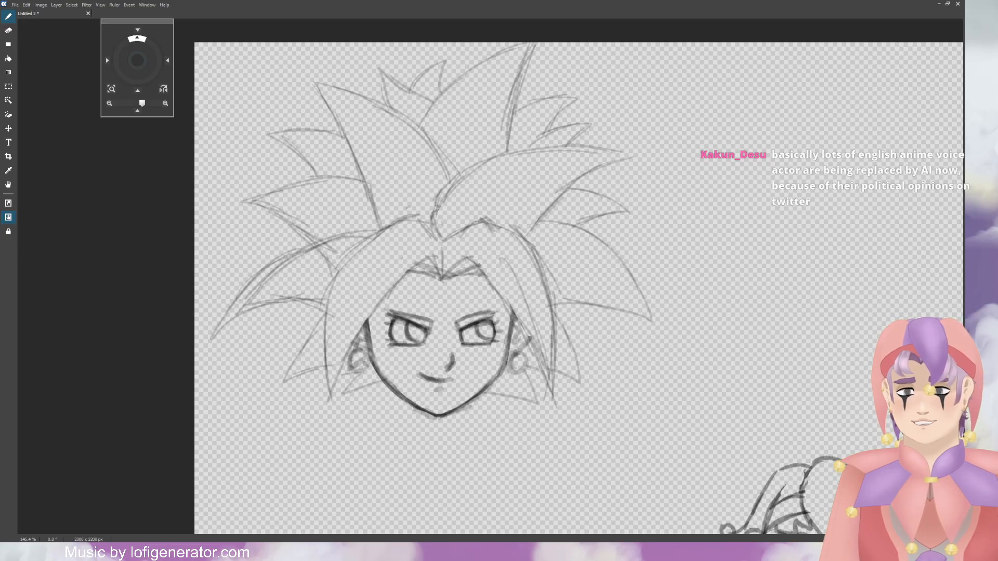
# Step: Connect the left bang to the central parting and sketch long strand lines down its length
pyautogui.moveTo(439, 239)
pyautogui.mouseDown()
pyautogui.moveTo(442, 275)
pyautogui.moveTo(422, 238)
pyautogui.mouseUp()
pyautogui.moveTo(432, 230)
pyautogui.mouseDown()
pyautogui.moveTo(421, 242)
pyautogui.moveTo(403, 233)
pyautogui.mouseUp()
pyautogui.moveTo(403, 236)
pyautogui.mouseDown()
pyautogui.moveTo(355, 276)
pyautogui.moveTo(350, 307)
pyautogui.mouseUp()
pyautogui.moveTo(336, 362); pyautogui.dragTo(333, 377)
pyautogui.moveTo(361, 296); pyautogui.dragTo(351, 328)
pyautogui.moveTo(338, 382); pyautogui.dragTo(395, 263)
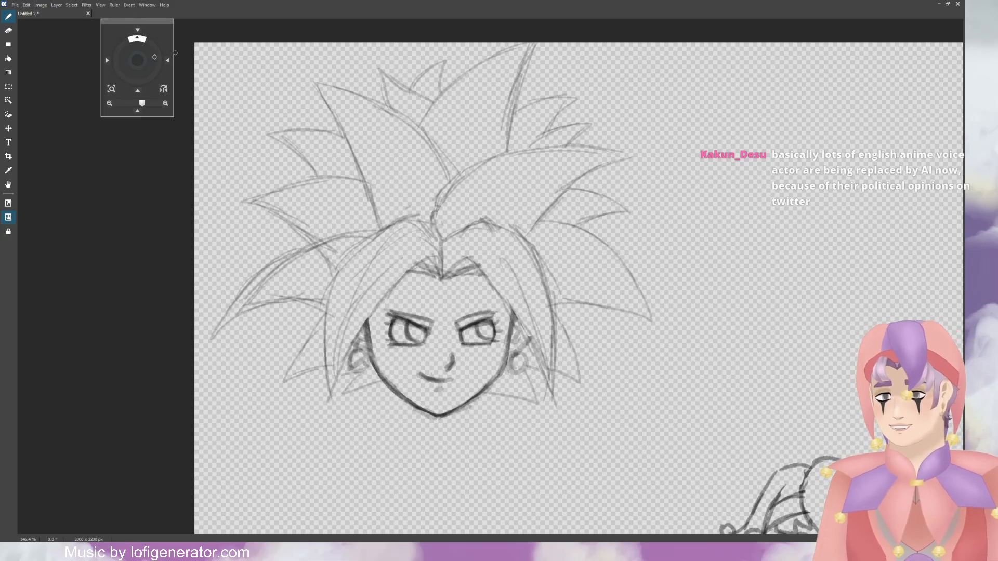
# Step: Draw short neck lines descending from both sides of the jaw
pyautogui.moveTo(138, 61); pyautogui.dragTo(137, 40)
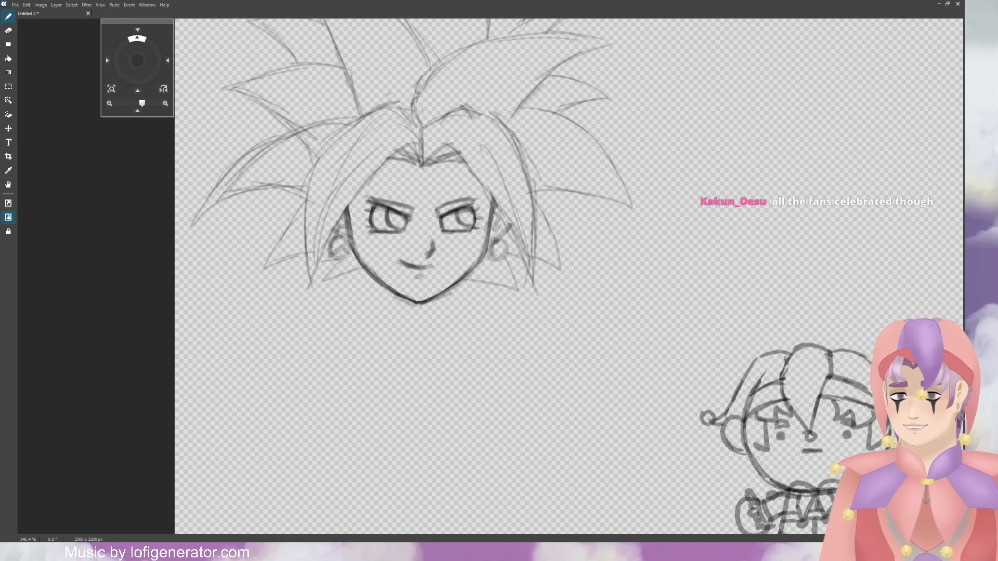
pyautogui.moveTo(365, 269); pyautogui.dragTo(370, 297)
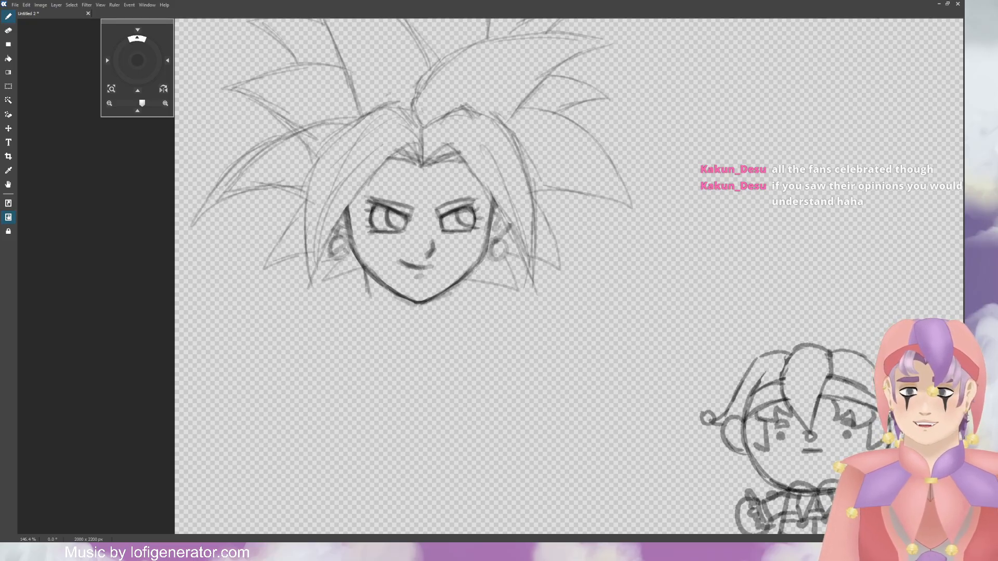
pyautogui.moveTo(475, 262); pyautogui.dragTo(466, 300)
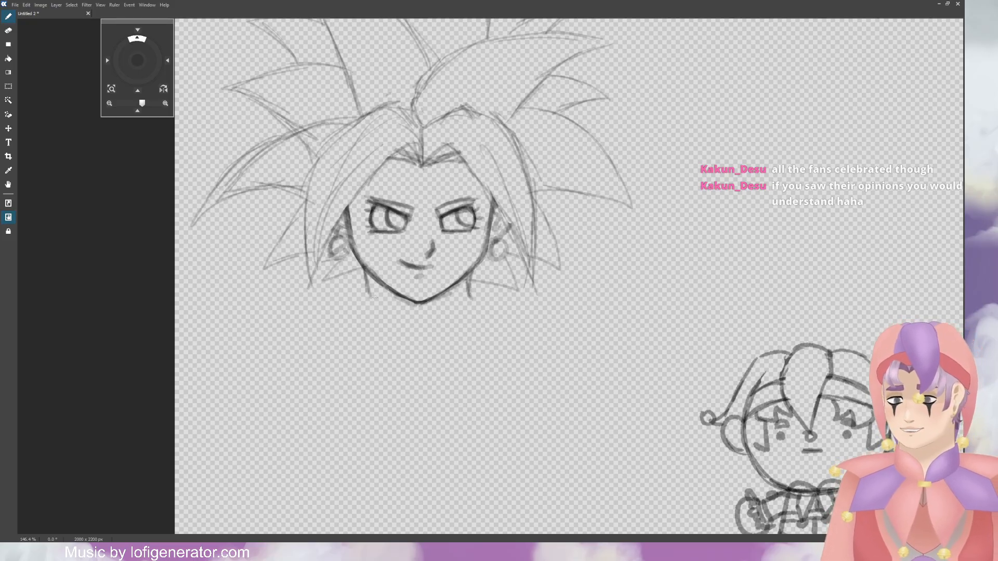
# Step: Sketch rounded shoulders sloping out from both sides of the neck, with a faint collarbone line on the left
pyautogui.moveTo(363, 283)
pyautogui.mouseDown()
pyautogui.moveTo(367, 311)
pyautogui.moveTo(301, 307)
pyautogui.moveTo(250, 323)
pyautogui.moveTo(242, 353)
pyautogui.mouseUp()
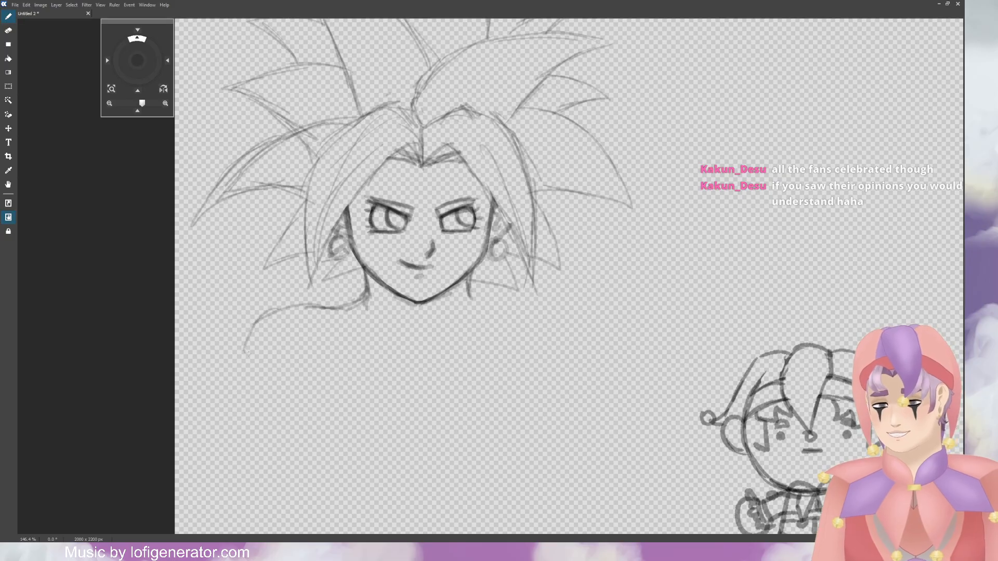
pyautogui.moveTo(277, 307)
pyautogui.mouseDown()
pyautogui.moveTo(246, 351)
pyautogui.moveTo(323, 306)
pyautogui.mouseUp()
pyautogui.moveTo(288, 305)
pyautogui.mouseDown()
pyautogui.moveTo(324, 307)
pyautogui.moveTo(358, 325)
pyautogui.mouseUp()
pyautogui.moveTo(320, 308); pyautogui.dragTo(419, 327)
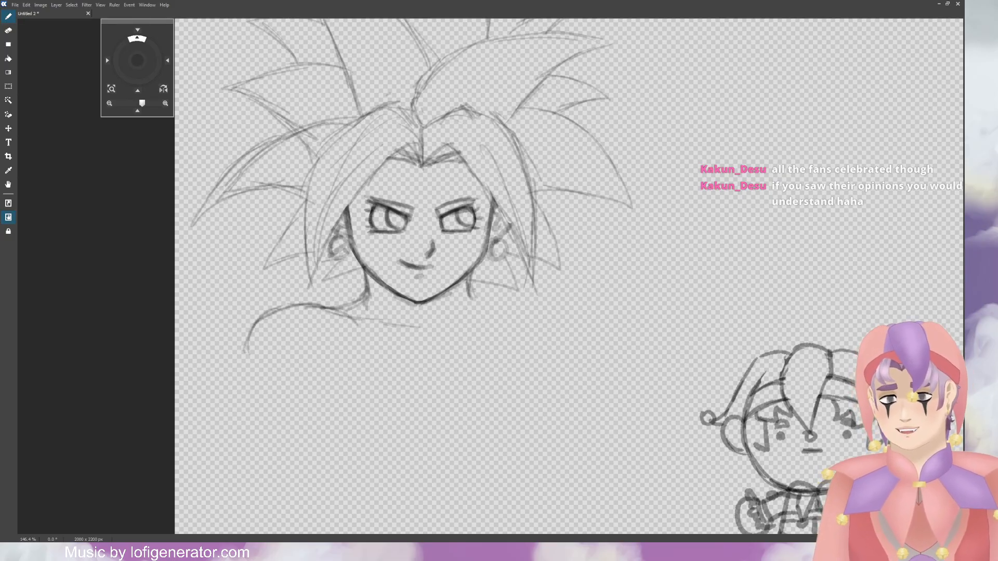
pyautogui.moveTo(472, 289)
pyautogui.mouseDown()
pyautogui.moveTo(476, 309)
pyautogui.moveTo(555, 279)
pyautogui.mouseUp()
pyautogui.moveTo(497, 300)
pyautogui.mouseDown()
pyautogui.moveTo(570, 288)
pyautogui.moveTo(605, 324)
pyautogui.moveTo(607, 341)
pyautogui.moveTo(594, 309)
pyautogui.mouseUp()
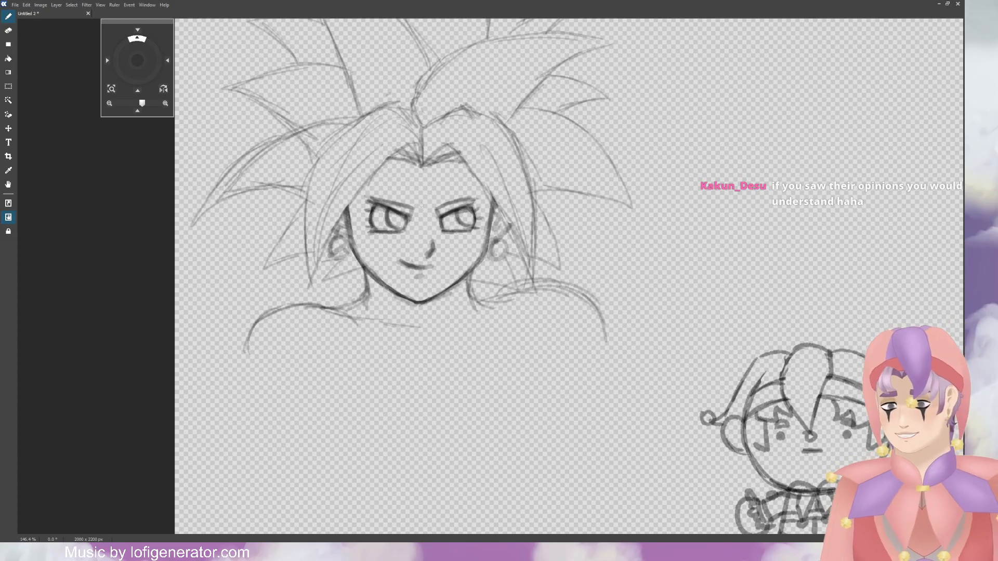
# Step: Erase the overlapping lines inside the irises of both eyes
pyautogui.press('e')
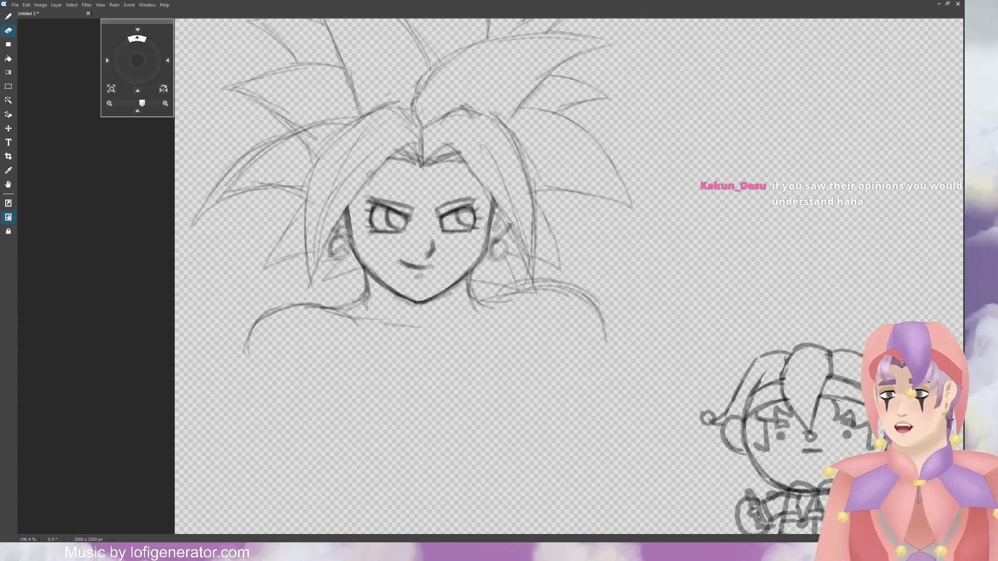
pyautogui.moveTo(393, 221); pyautogui.dragTo(399, 222)
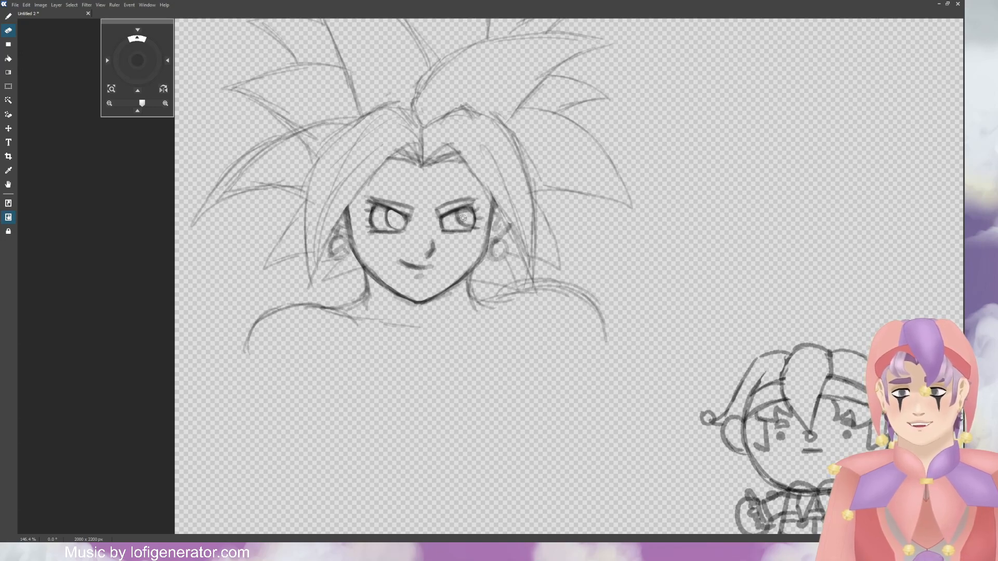
pyautogui.moveTo(463, 219); pyautogui.dragTo(465, 213)
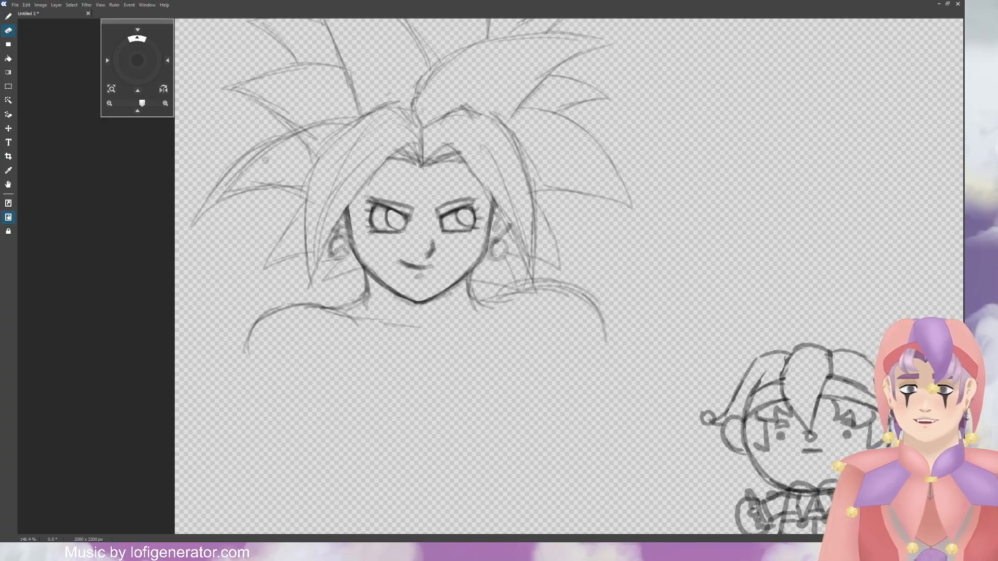
# Step: Redraw the right shoulder slightly narrower with a sloping curve, and erase the old outer shoulder line
pyautogui.press('b')
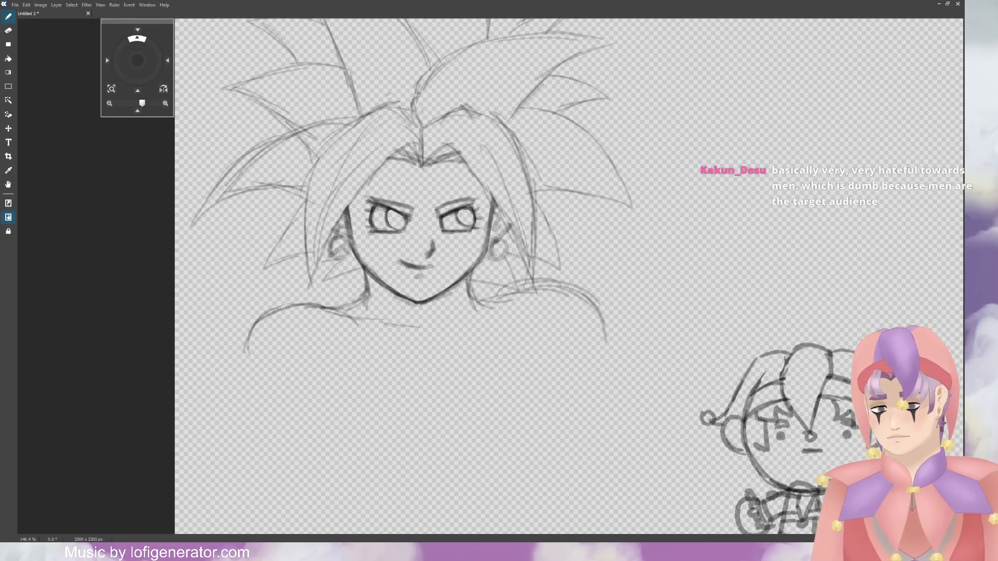
pyautogui.moveTo(474, 270)
pyautogui.mouseDown()
pyautogui.moveTo(477, 321)
pyautogui.moveTo(554, 286)
pyautogui.moveTo(600, 298)
pyautogui.moveTo(604, 353)
pyautogui.mouseUp()
pyautogui.moveTo(138, 60); pyautogui.dragTo(159, 8)
pyautogui.moveTo(547, 238)
pyautogui.mouseDown()
pyautogui.moveTo(602, 264)
pyautogui.moveTo(611, 312)
pyautogui.mouseUp()
pyautogui.press('e')
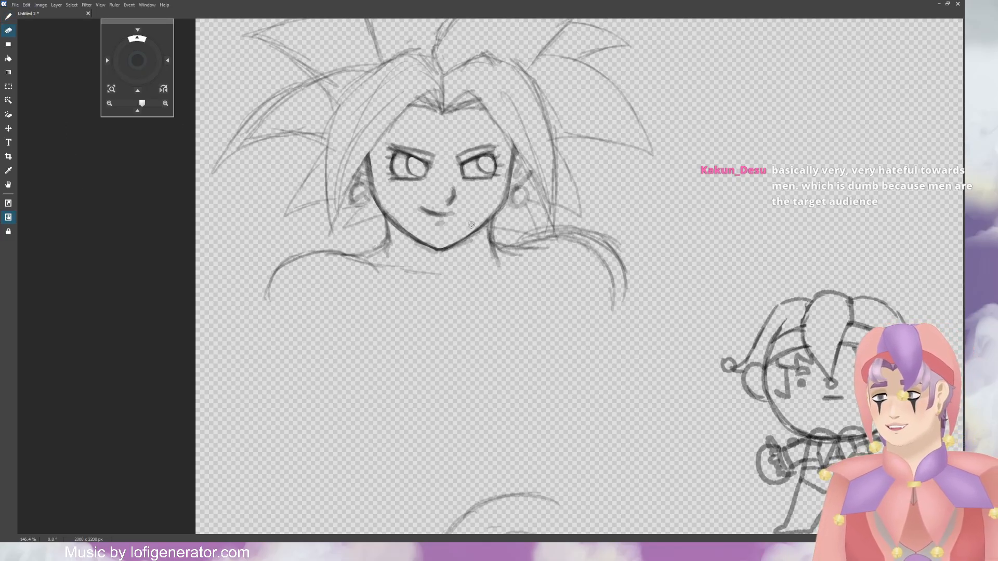
pyautogui.moveTo(572, 229)
pyautogui.mouseDown()
pyautogui.moveTo(589, 230)
pyautogui.moveTo(628, 281)
pyautogui.moveTo(626, 262)
pyautogui.moveTo(621, 307)
pyautogui.mouseUp()
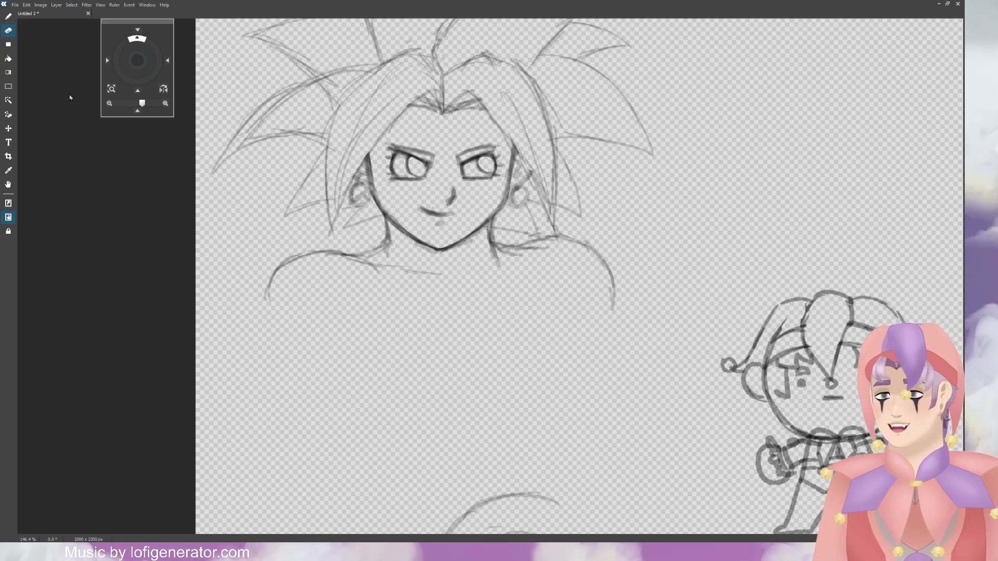
# Step: Sketch a sleeveless top with a scooped neckline and curved armholes, adding collarbone lines across the upper chest
pyautogui.press('b')
pyautogui.moveTo(364, 258)
pyautogui.mouseDown()
pyautogui.moveTo(375, 274)
pyautogui.moveTo(376, 324)
pyautogui.mouseUp()
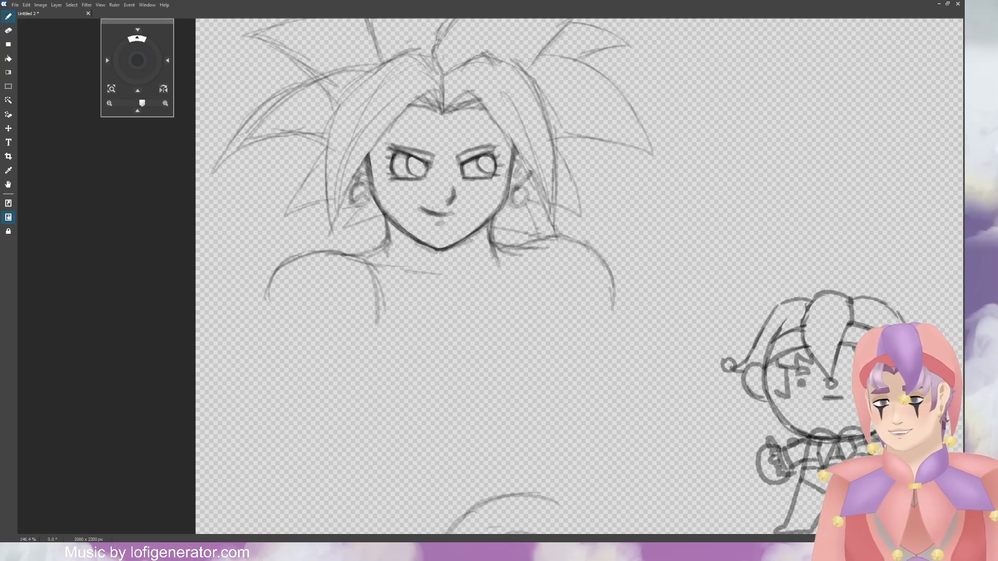
pyautogui.moveTo(386, 248); pyautogui.dragTo(431, 296)
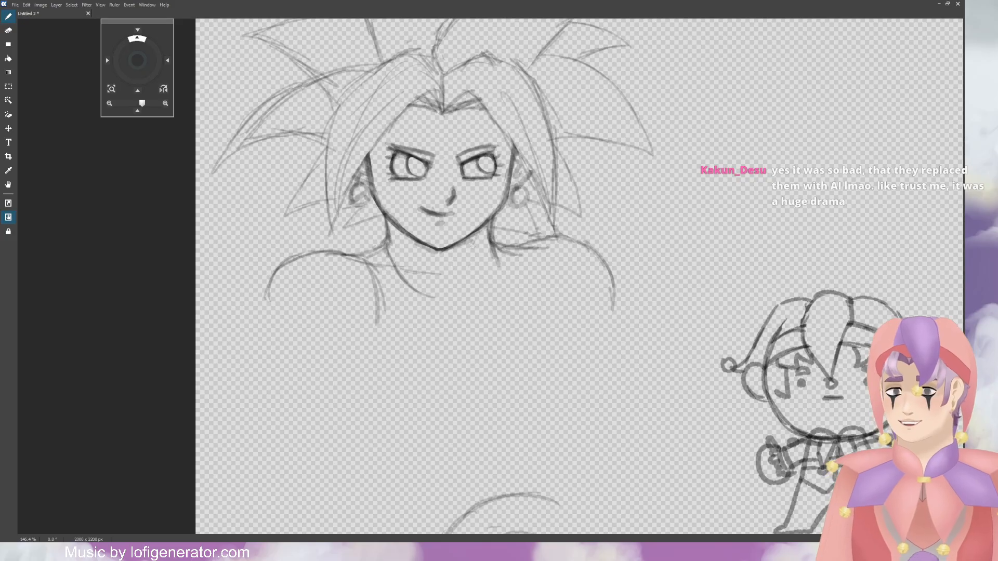
pyautogui.moveTo(481, 236); pyautogui.dragTo(450, 285)
pyautogui.moveTo(343, 266); pyautogui.dragTo(371, 275)
pyautogui.moveTo(437, 276); pyautogui.dragTo(452, 282)
pyautogui.moveTo(514, 276)
pyautogui.mouseDown()
pyautogui.moveTo(471, 284)
pyautogui.moveTo(493, 297)
pyautogui.moveTo(509, 289)
pyautogui.moveTo(512, 246)
pyautogui.moveTo(547, 274)
pyautogui.mouseUp()
pyautogui.moveTo(537, 239); pyautogui.dragTo(550, 294)
pyautogui.moveTo(537, 259); pyautogui.dragTo(552, 302)
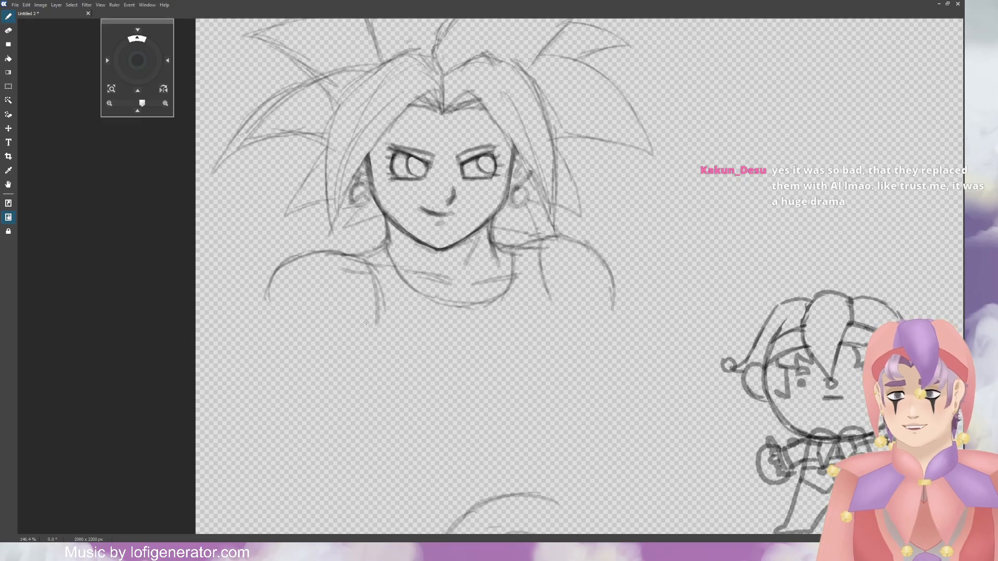
# Step: Sketch the left upper arm, with its outer contour curving down from the shoulder and its inner contour below the armhole
pyautogui.moveTo(268, 315)
pyautogui.mouseDown()
pyautogui.moveTo(286, 264)
pyautogui.moveTo(364, 252)
pyautogui.moveTo(291, 258)
pyautogui.moveTo(268, 329)
pyautogui.mouseUp()
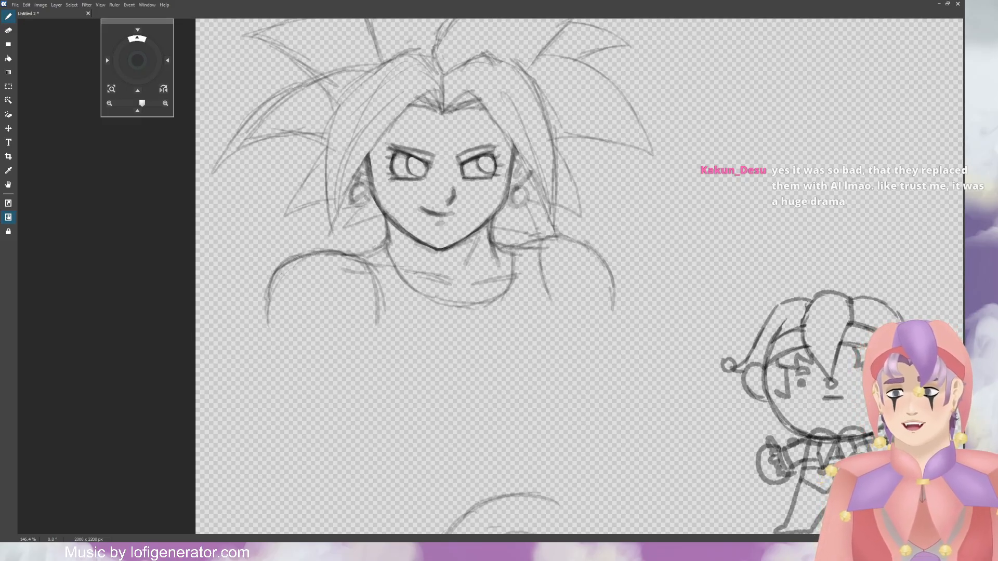
pyautogui.moveTo(279, 271)
pyautogui.mouseDown()
pyautogui.moveTo(268, 349)
pyautogui.moveTo(284, 411)
pyautogui.mouseUp()
pyautogui.moveTo(276, 366)
pyautogui.mouseDown()
pyautogui.moveTo(300, 447)
pyautogui.moveTo(313, 458)
pyautogui.mouseUp()
pyautogui.moveTo(276, 374)
pyautogui.mouseDown()
pyautogui.moveTo(283, 403)
pyautogui.moveTo(282, 388)
pyautogui.mouseUp()
pyautogui.moveTo(300, 443); pyautogui.dragTo(307, 454)
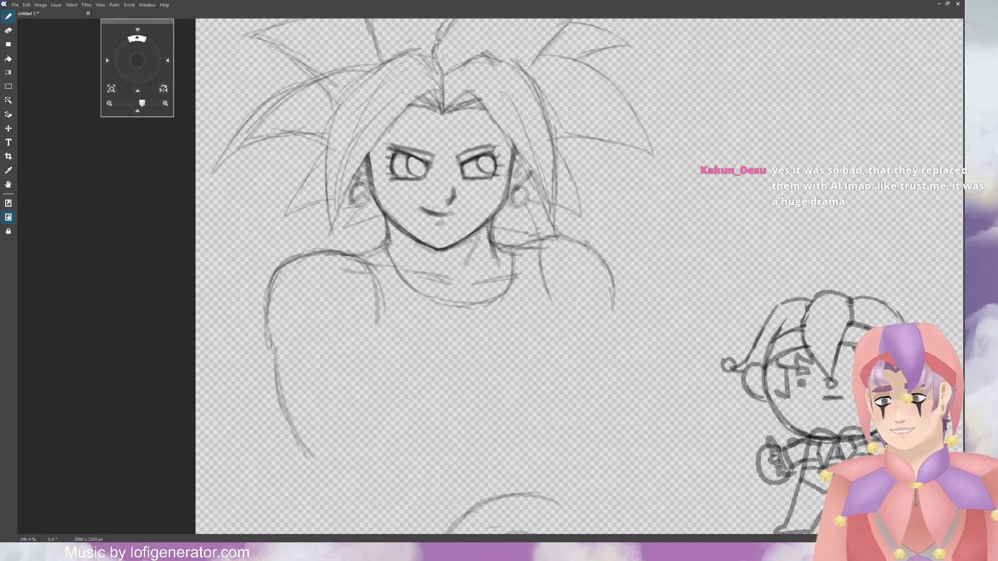
pyautogui.moveTo(294, 420); pyautogui.dragTo(305, 453)
pyautogui.moveTo(369, 319)
pyautogui.mouseDown()
pyautogui.moveTo(391, 360)
pyautogui.moveTo(403, 431)
pyautogui.mouseUp()
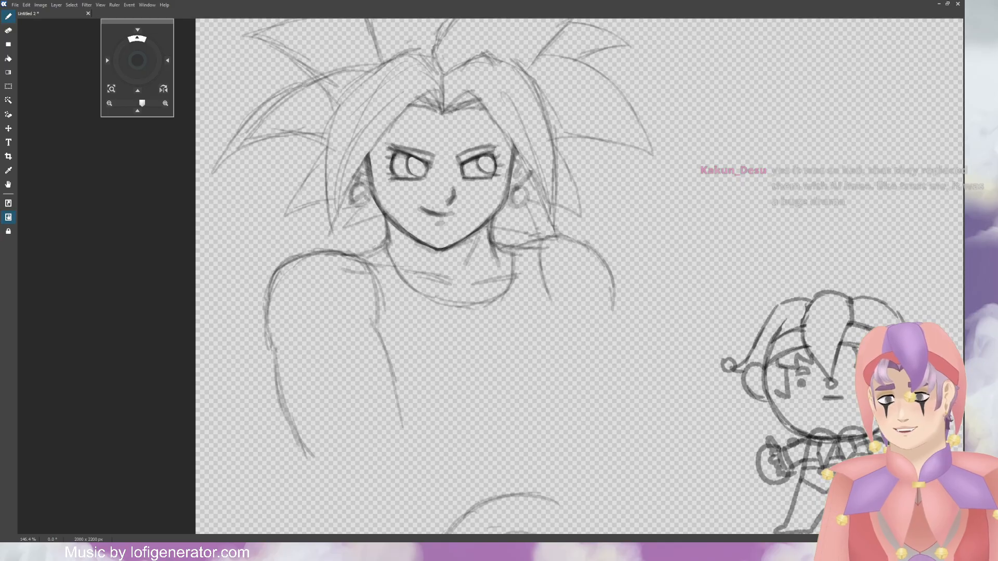
pyautogui.moveTo(279, 391); pyautogui.dragTo(291, 414)
pyautogui.moveTo(289, 415)
pyautogui.mouseDown()
pyautogui.moveTo(314, 468)
pyautogui.moveTo(311, 488)
pyautogui.mouseUp()
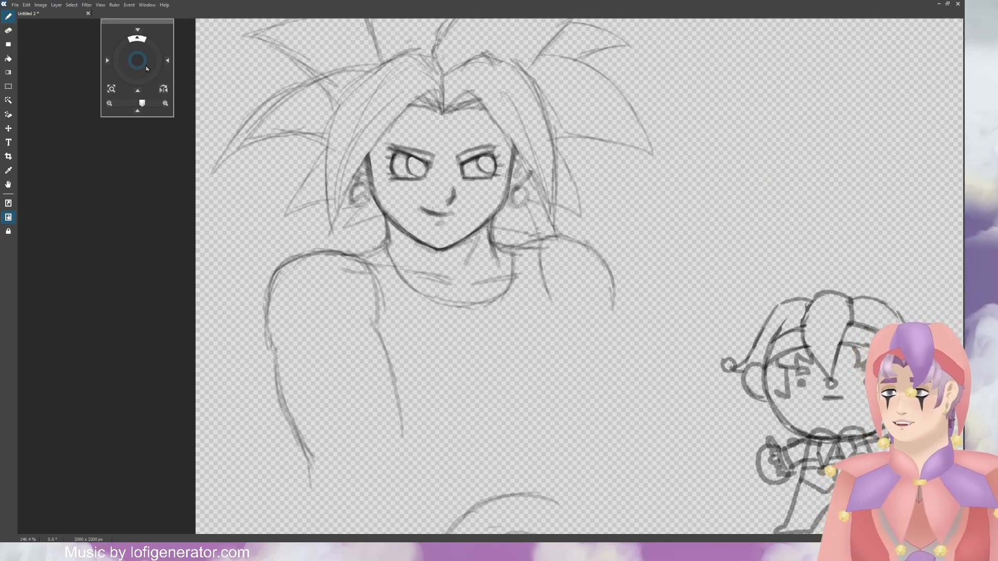
# Step: Strengthen the left arm's outer contour and extend it down into a rounded elbow
pyautogui.scroll(-5, 319, 329)
pyautogui.moveTo(312, 364); pyautogui.dragTo(325, 400)
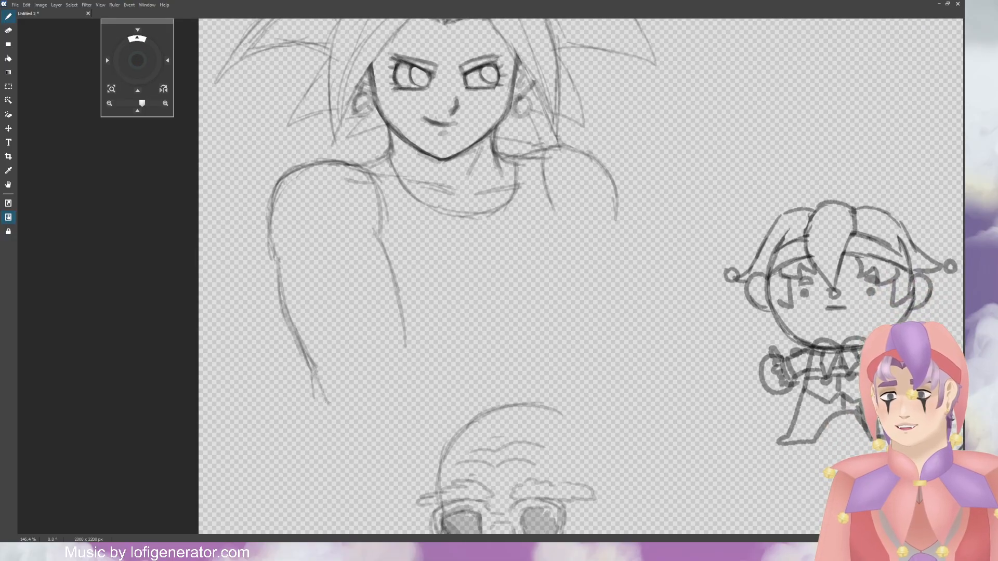
pyautogui.moveTo(300, 330); pyautogui.dragTo(319, 389)
pyautogui.moveTo(296, 311); pyautogui.dragTo(305, 378)
pyautogui.moveTo(282, 283); pyautogui.dragTo(314, 400)
pyautogui.moveTo(290, 319)
pyautogui.mouseDown()
pyautogui.moveTo(325, 448)
pyautogui.moveTo(361, 471)
pyautogui.mouseUp()
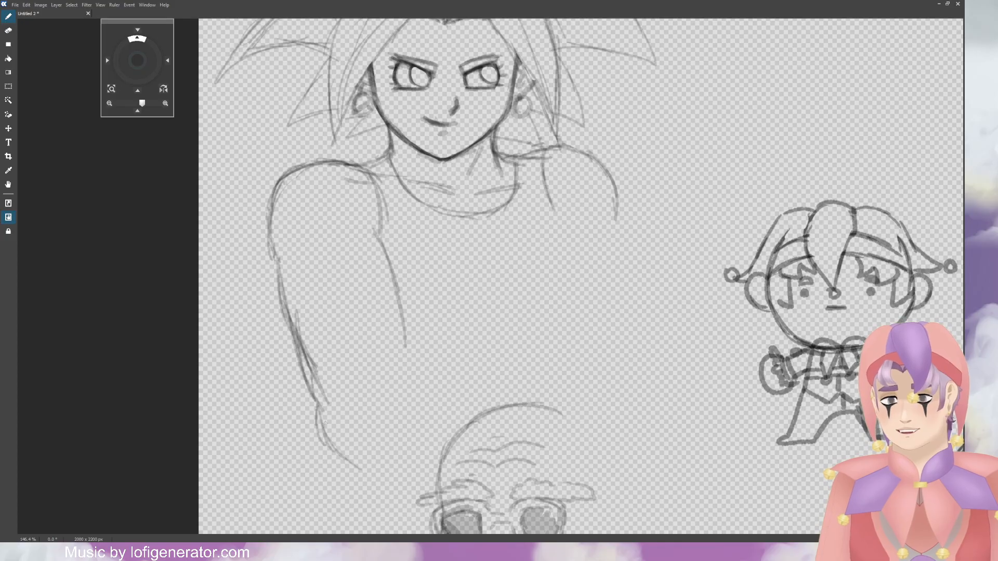
pyautogui.moveTo(322, 422); pyautogui.dragTo(371, 464)
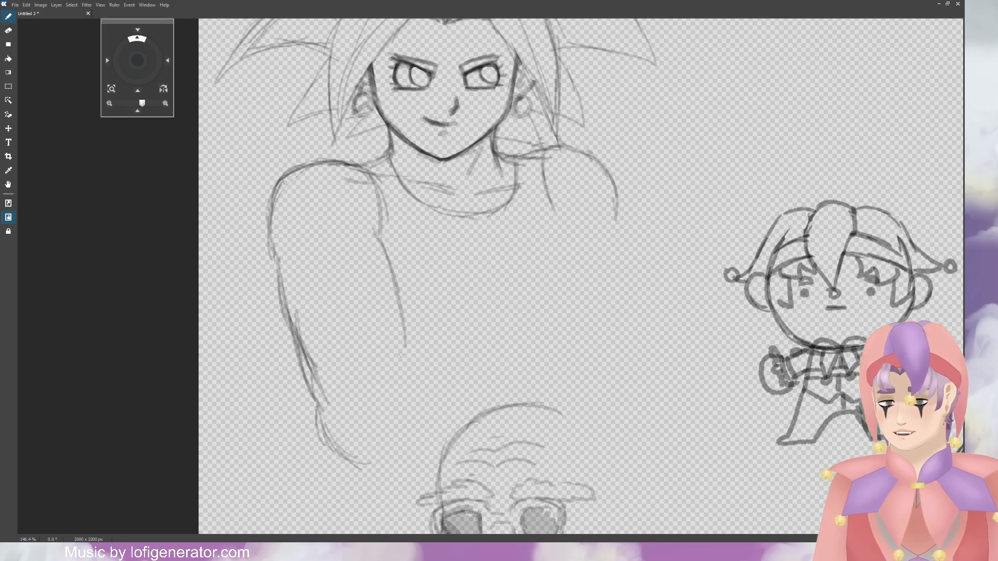
# Step: Draw the forearm folded across the torso from the left elbow, ending in a rounded hand shape, with curved bands at wrist and forearm
pyautogui.moveTo(416, 346)
pyautogui.mouseDown()
pyautogui.moveTo(380, 366)
pyautogui.moveTo(478, 329)
pyautogui.mouseUp()
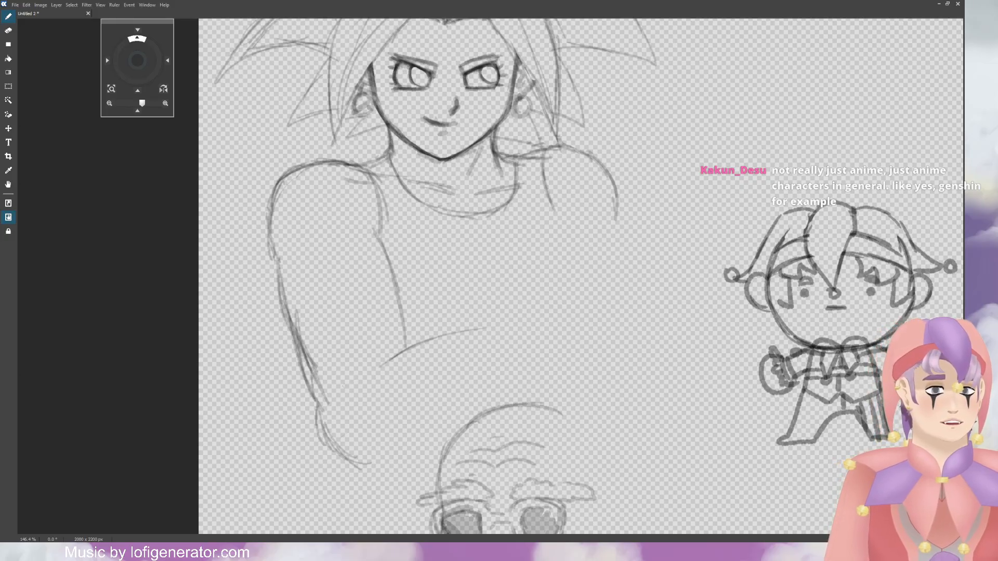
pyautogui.moveTo(323, 395)
pyautogui.mouseDown()
pyautogui.moveTo(339, 445)
pyautogui.moveTo(389, 452)
pyautogui.moveTo(361, 458)
pyautogui.moveTo(386, 438)
pyautogui.moveTo(431, 438)
pyautogui.moveTo(469, 412)
pyautogui.mouseUp()
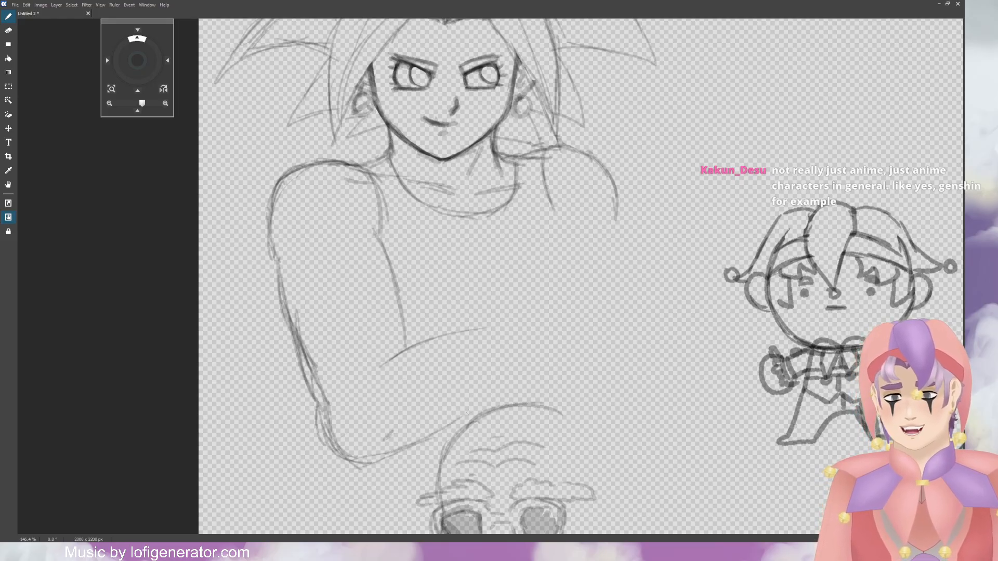
pyautogui.moveTo(406, 445); pyautogui.dragTo(518, 370)
pyautogui.moveTo(440, 429); pyautogui.dragTo(574, 332)
pyautogui.moveTo(467, 323)
pyautogui.mouseDown()
pyautogui.moveTo(546, 295)
pyautogui.moveTo(593, 292)
pyautogui.moveTo(598, 315)
pyautogui.moveTo(582, 331)
pyautogui.mouseUp()
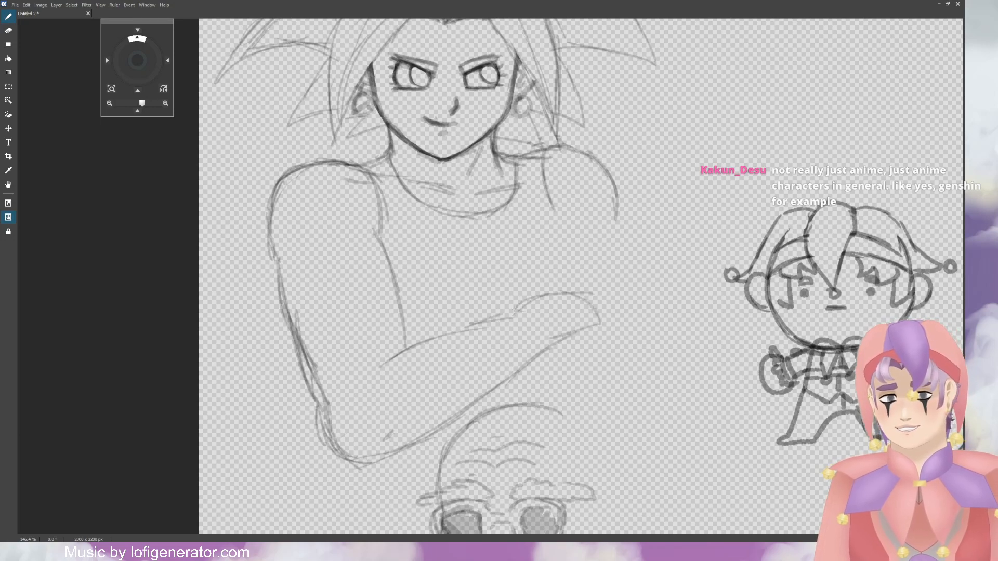
pyautogui.moveTo(513, 311); pyautogui.dragTo(570, 338)
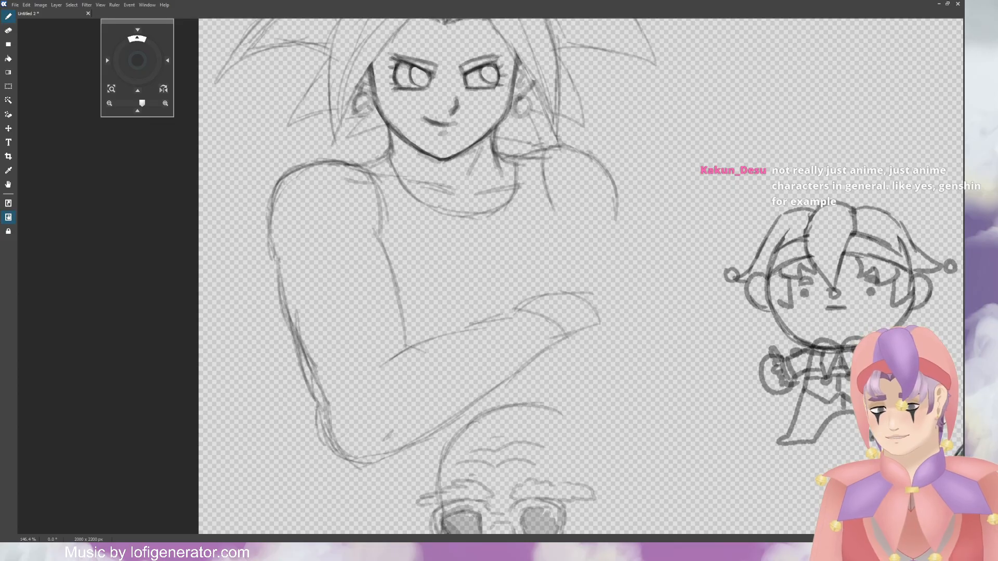
pyautogui.moveTo(413, 344); pyautogui.dragTo(455, 416)
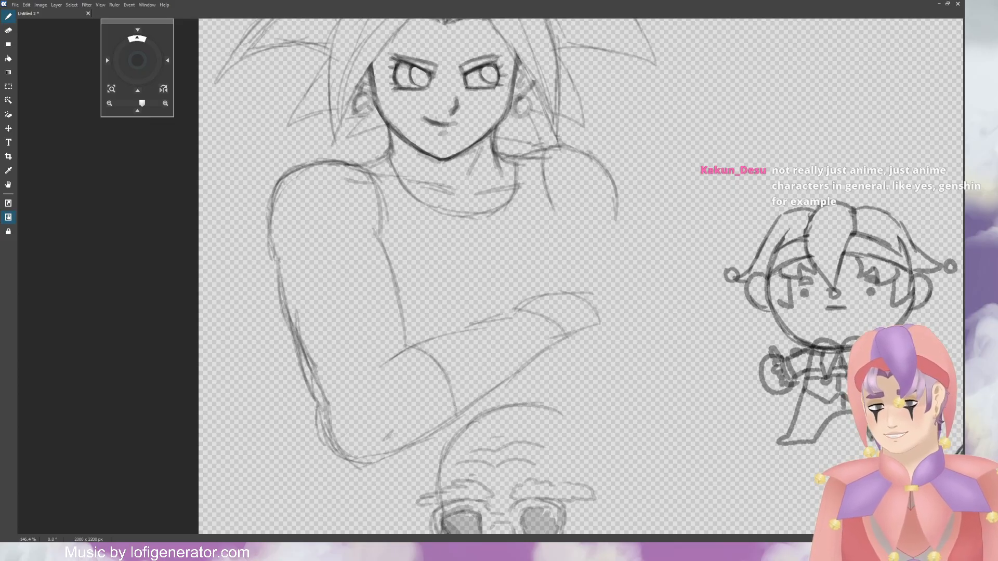
# Step: Strengthen the upper edge of the folded forearm and darken the left shoulder's outer contour down the upper arm
pyautogui.moveTo(382, 364)
pyautogui.mouseDown()
pyautogui.moveTo(440, 334)
pyautogui.moveTo(426, 334)
pyautogui.moveTo(520, 310)
pyautogui.mouseUp()
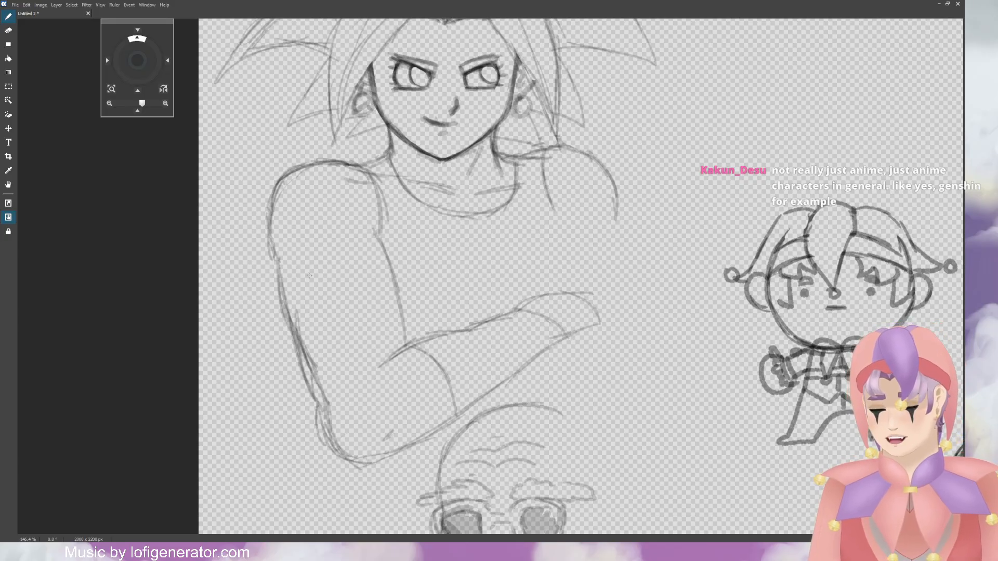
pyautogui.moveTo(279, 178); pyautogui.dragTo(266, 233)
pyautogui.moveTo(271, 193); pyautogui.dragTo(290, 294)
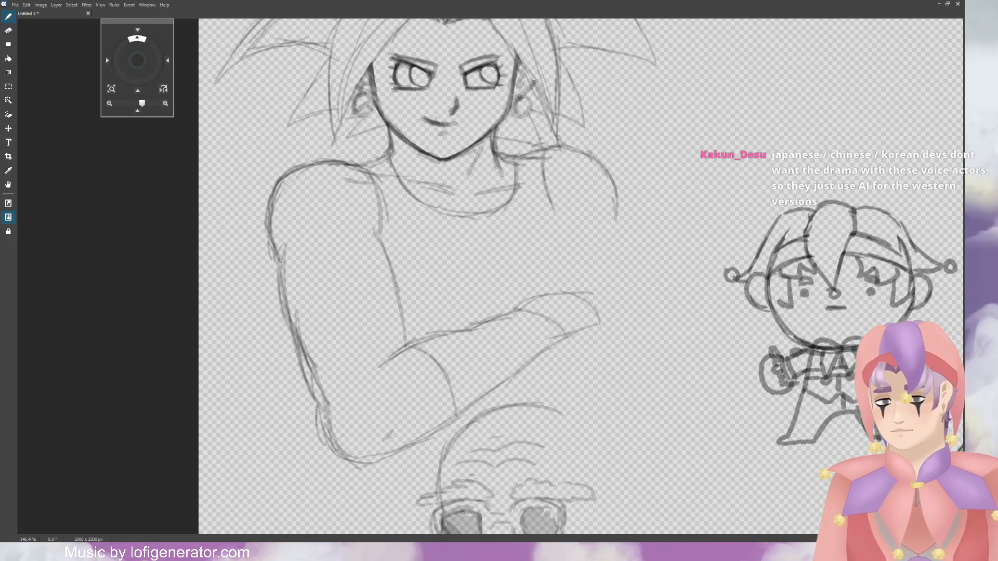
# Step: Sketch the right upper arm, closing the armhole into the armpit and curving the outer contour down from the shoulder
pyautogui.moveTo(573, 209); pyautogui.dragTo(562, 223)
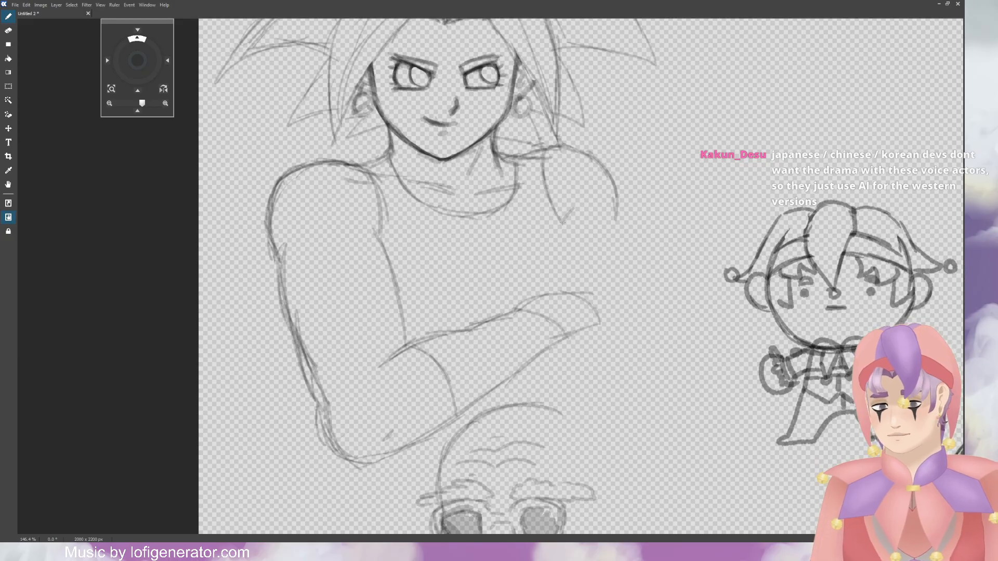
pyautogui.moveTo(566, 220)
pyautogui.mouseDown()
pyautogui.moveTo(568, 271)
pyautogui.moveTo(565, 250)
pyautogui.mouseUp()
pyautogui.moveTo(610, 196); pyautogui.dragTo(618, 219)
pyautogui.moveTo(609, 166)
pyautogui.mouseDown()
pyautogui.moveTo(616, 199)
pyautogui.moveTo(613, 180)
pyautogui.mouseUp()
pyautogui.moveTo(611, 216)
pyautogui.mouseDown()
pyautogui.moveTo(636, 304)
pyautogui.moveTo(629, 335)
pyautogui.mouseUp()
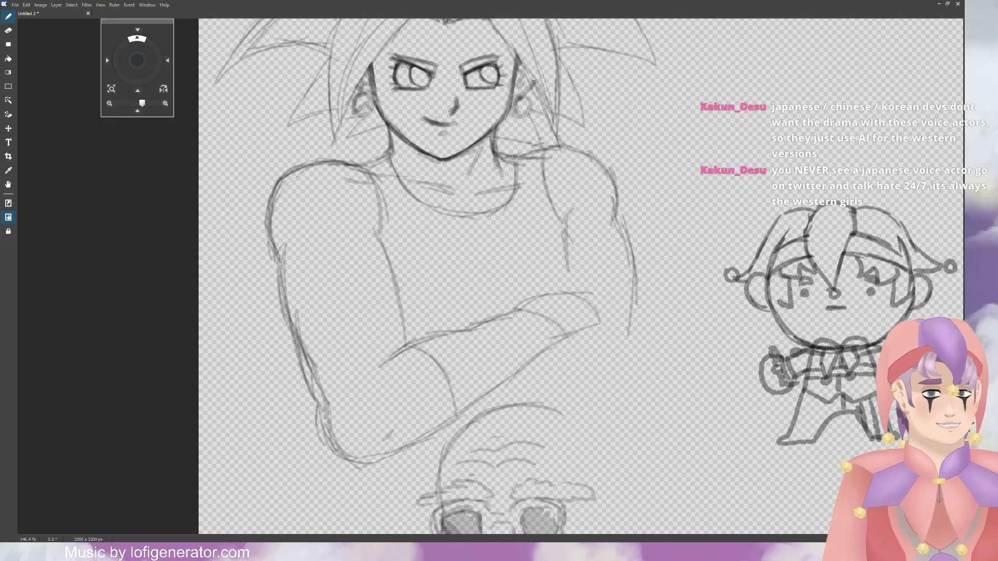
pyautogui.moveTo(619, 224)
pyautogui.mouseDown()
pyautogui.moveTo(634, 268)
pyautogui.moveTo(628, 333)
pyautogui.mouseUp()
pyautogui.moveTo(634, 284); pyautogui.dragTo(629, 357)
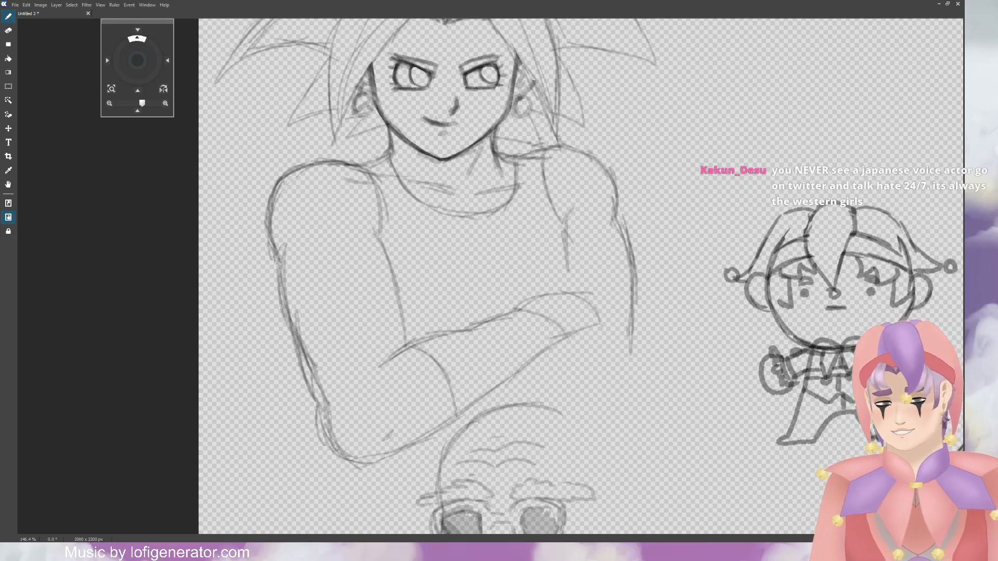
# Step: Draw the right elbow and the underside of its forearm running inward beneath the other arm, refining the lines at the tucked hand
pyautogui.moveTo(593, 325); pyautogui.dragTo(607, 334)
pyautogui.moveTo(632, 302)
pyautogui.mouseDown()
pyautogui.moveTo(627, 390)
pyautogui.moveTo(586, 383)
pyautogui.mouseUp()
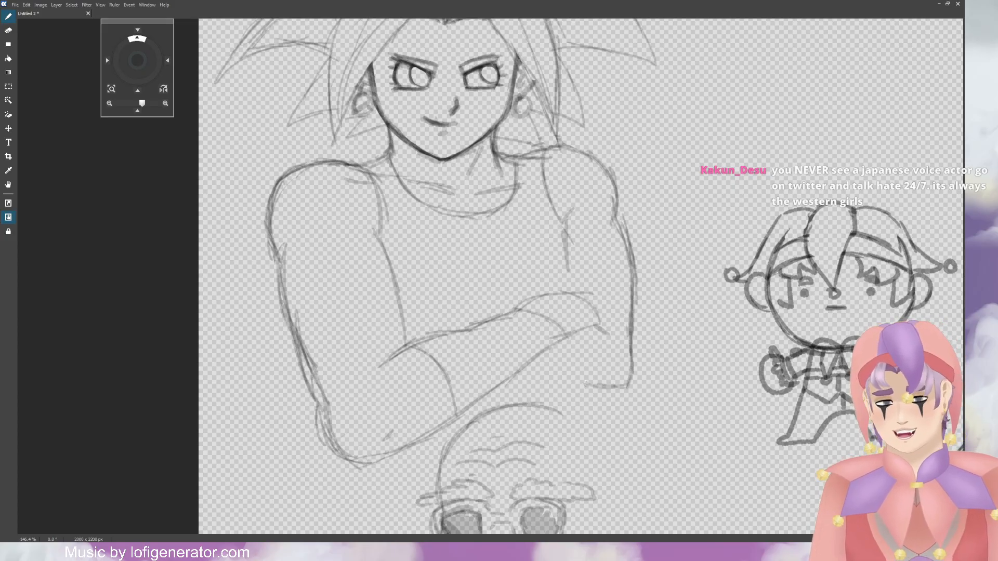
pyautogui.moveTo(634, 344)
pyautogui.mouseDown()
pyautogui.moveTo(625, 405)
pyautogui.moveTo(586, 398)
pyautogui.moveTo(621, 385)
pyautogui.mouseUp()
pyautogui.press('e')
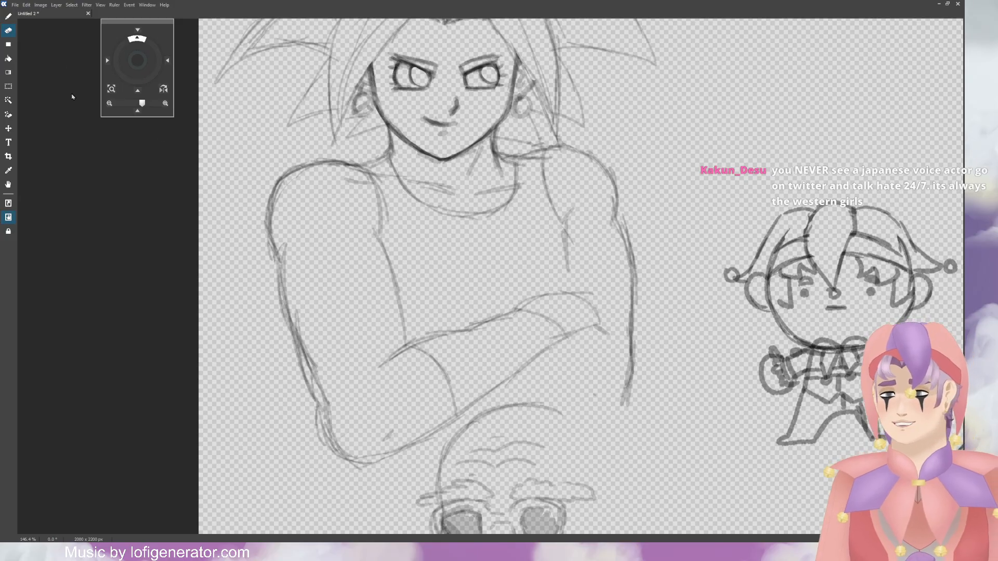
pyautogui.click(8, 17)
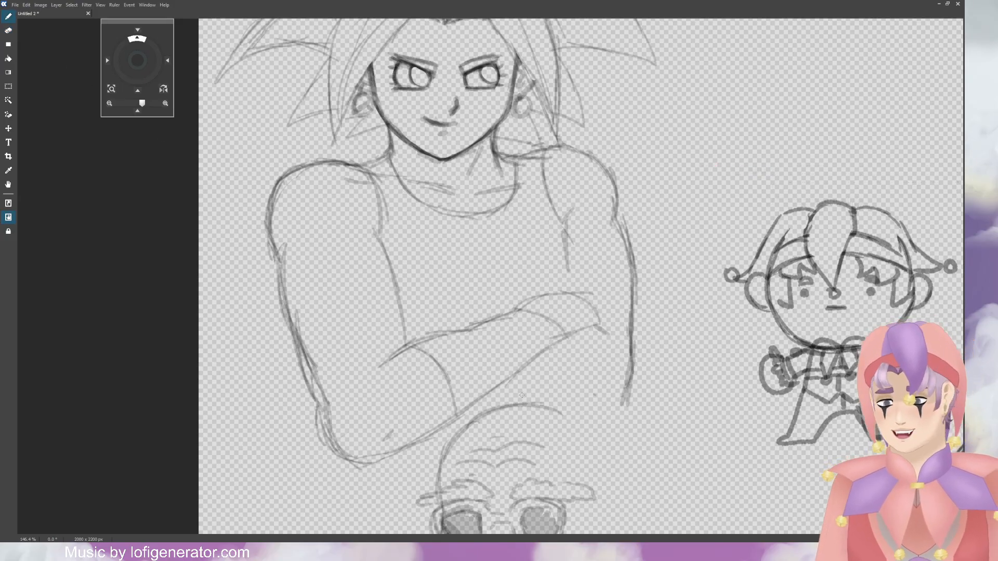
pyautogui.moveTo(502, 391)
pyautogui.mouseDown()
pyautogui.moveTo(608, 423)
pyautogui.moveTo(629, 390)
pyautogui.mouseUp()
pyautogui.moveTo(629, 388); pyautogui.dragTo(618, 413)
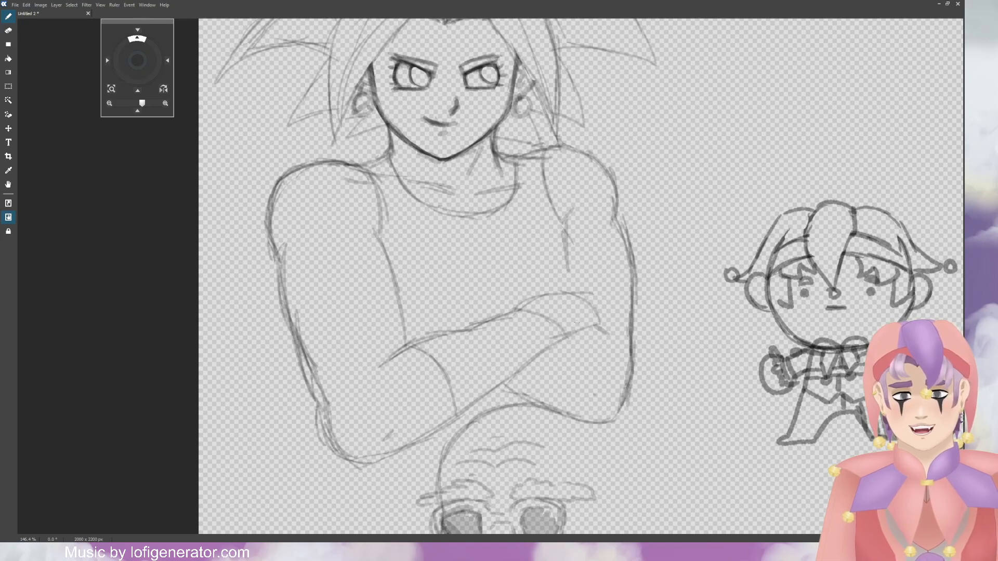
pyautogui.moveTo(578, 329); pyautogui.dragTo(606, 332)
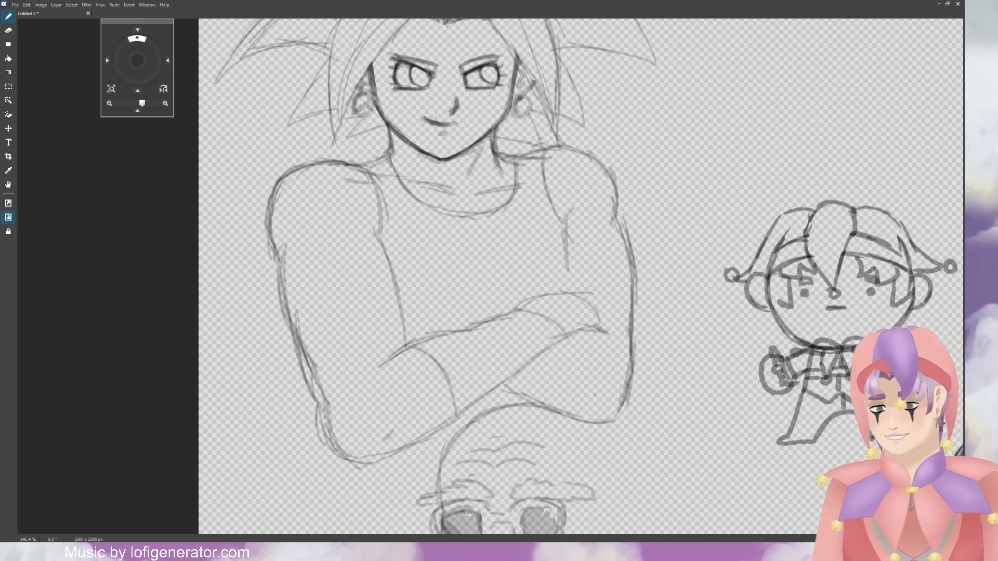
# Step: Darken the crease below the right armpit with layered strokes and add small fold lines at the centre of the chest
pyautogui.moveTo(565, 265); pyautogui.dragTo(571, 276)
pyautogui.moveTo(553, 228); pyautogui.dragTo(570, 273)
pyautogui.moveTo(561, 250); pyautogui.dragTo(576, 283)
pyautogui.moveTo(572, 260); pyautogui.dragTo(576, 294)
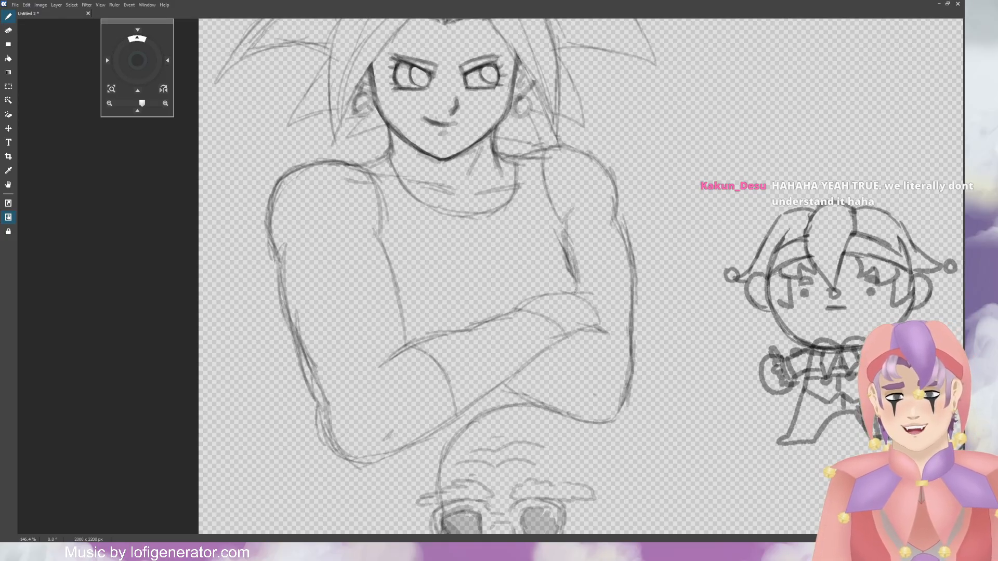
pyautogui.moveTo(559, 238); pyautogui.dragTo(574, 266)
pyautogui.moveTo(572, 271); pyautogui.dragTo(576, 295)
pyautogui.moveTo(566, 245); pyautogui.dragTo(575, 261)
pyautogui.moveTo(550, 223)
pyautogui.mouseDown()
pyautogui.moveTo(569, 244)
pyautogui.moveTo(575, 284)
pyautogui.mouseUp()
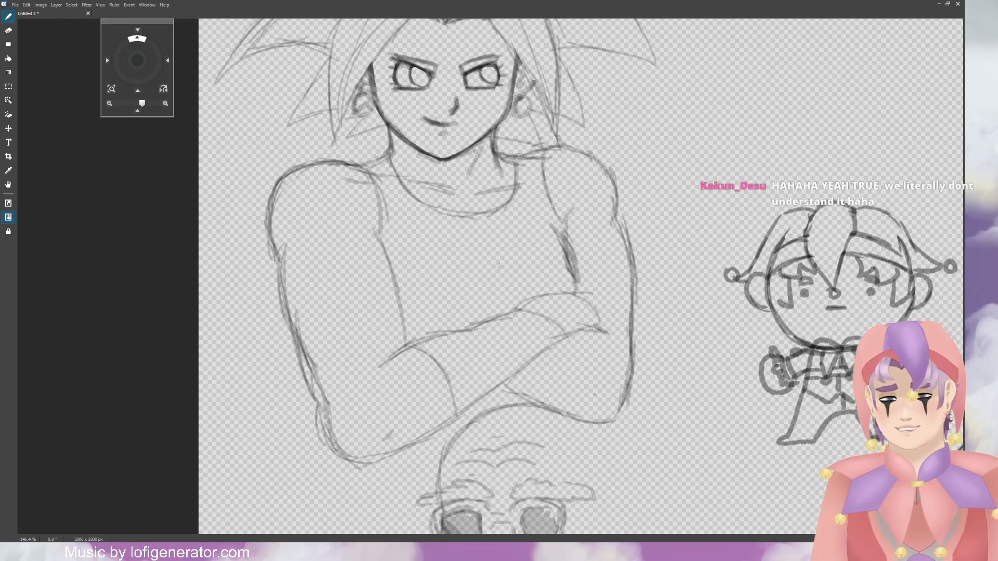
pyautogui.moveTo(456, 240); pyautogui.dragTo(481, 255)
pyautogui.moveTo(476, 249); pyautogui.dragTo(498, 235)
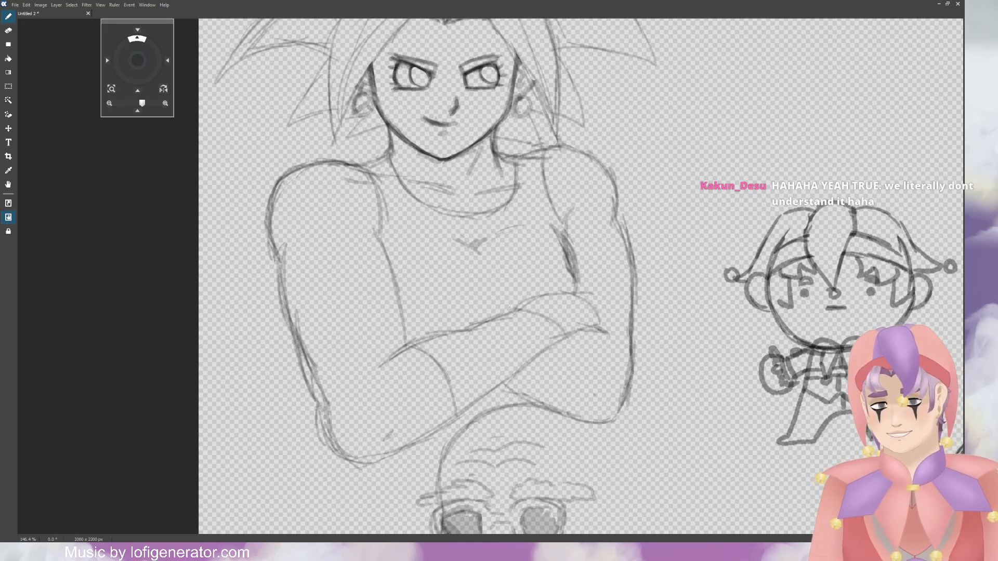
# Step: Sketch the second forearm's upper edge across the torso and its hand with long fingers resting on the left arm
pyautogui.moveTo(511, 302)
pyautogui.mouseDown()
pyautogui.moveTo(406, 306)
pyautogui.moveTo(346, 322)
pyautogui.moveTo(328, 359)
pyautogui.mouseUp()
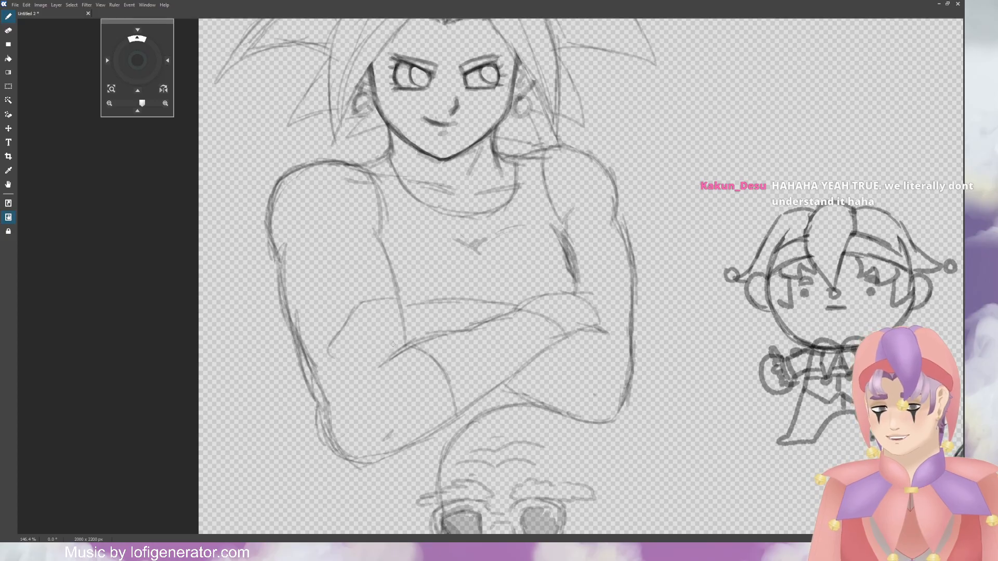
pyautogui.moveTo(405, 346)
pyautogui.mouseDown()
pyautogui.moveTo(348, 375)
pyautogui.moveTo(364, 358)
pyautogui.moveTo(358, 375)
pyautogui.moveTo(371, 373)
pyautogui.moveTo(394, 350)
pyautogui.moveTo(369, 353)
pyautogui.moveTo(398, 322)
pyautogui.moveTo(349, 359)
pyautogui.mouseUp()
pyautogui.moveTo(349, 356); pyautogui.dragTo(341, 379)
pyautogui.moveTo(341, 380)
pyautogui.mouseDown()
pyautogui.moveTo(358, 380)
pyautogui.moveTo(347, 381)
pyautogui.mouseUp()
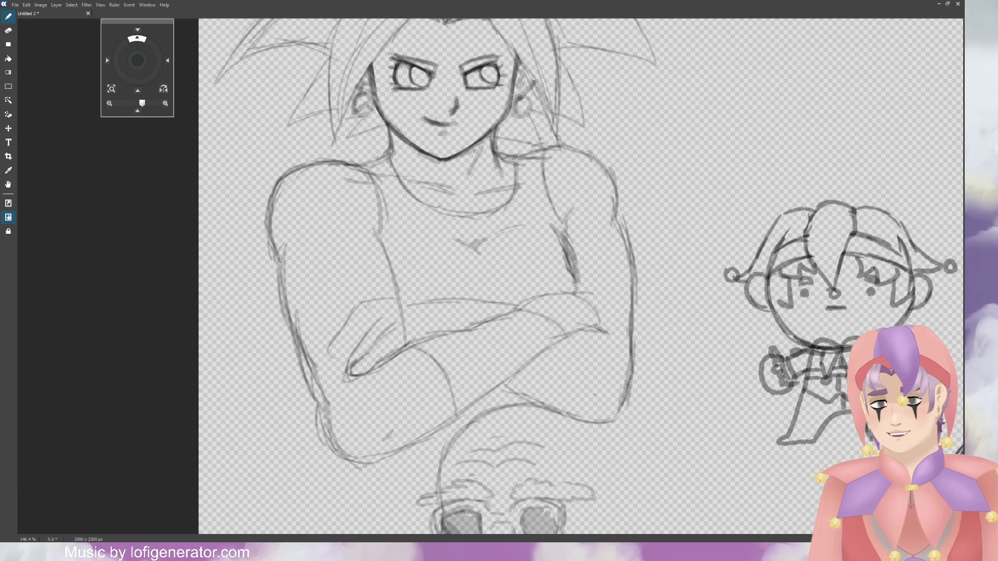
pyautogui.moveTo(368, 307); pyautogui.dragTo(336, 379)
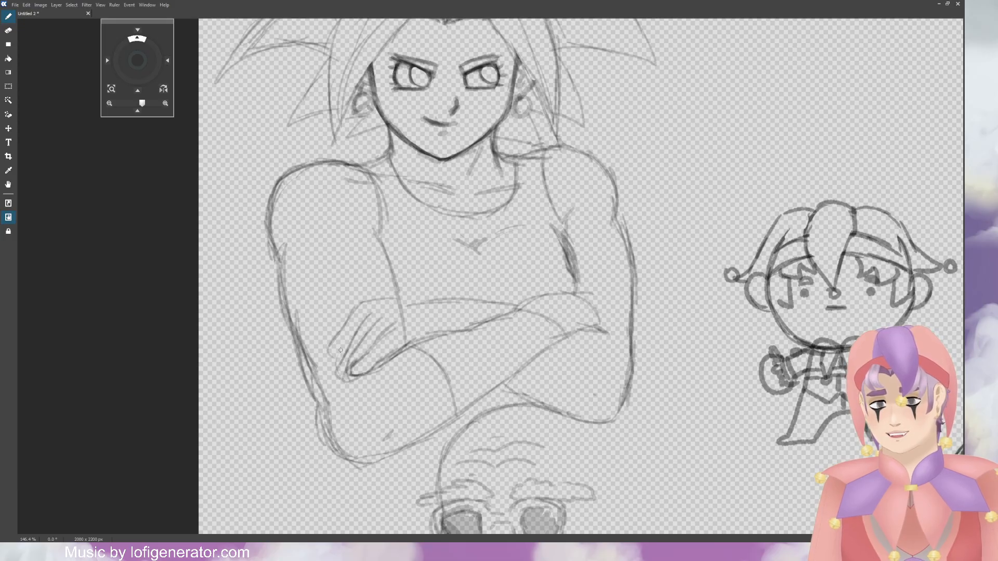
# Step: Refine the hand's outer finger and knuckle contour, strengthen the forearm's upper edge and mark the wrist with a curved line
pyautogui.moveTo(344, 331); pyautogui.dragTo(331, 360)
pyautogui.moveTo(342, 332)
pyautogui.mouseDown()
pyautogui.moveTo(329, 363)
pyautogui.moveTo(348, 317)
pyautogui.mouseUp()
pyautogui.moveTo(339, 348); pyautogui.dragTo(373, 299)
pyautogui.moveTo(347, 327)
pyautogui.mouseDown()
pyautogui.moveTo(381, 297)
pyautogui.moveTo(493, 300)
pyautogui.mouseUp()
pyautogui.moveTo(399, 301)
pyautogui.mouseDown()
pyautogui.moveTo(427, 336)
pyautogui.moveTo(459, 295)
pyautogui.mouseUp()
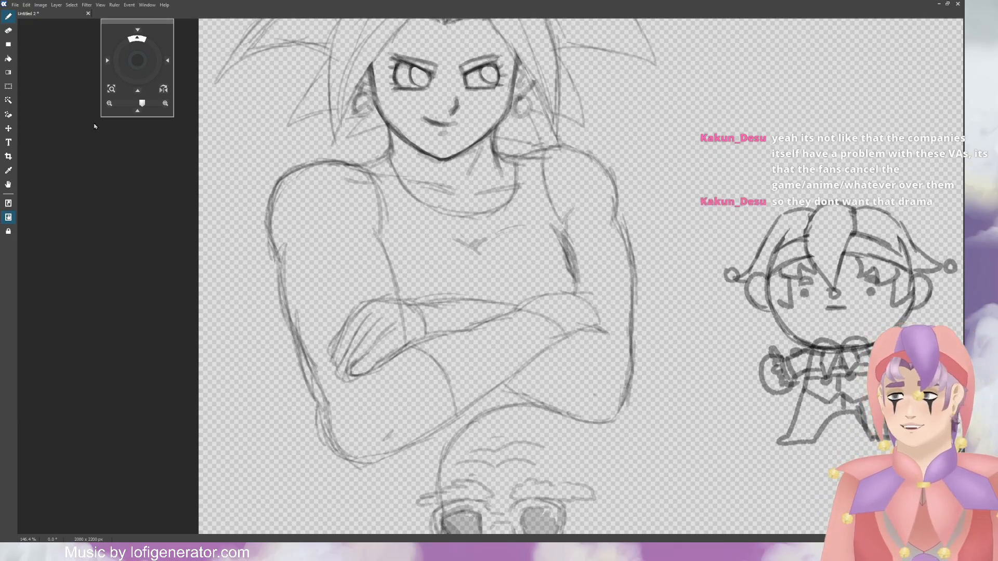
# Step: Erase the torso line crossing the resting hand and clean up stray strokes around its fingertips
pyautogui.press('e')
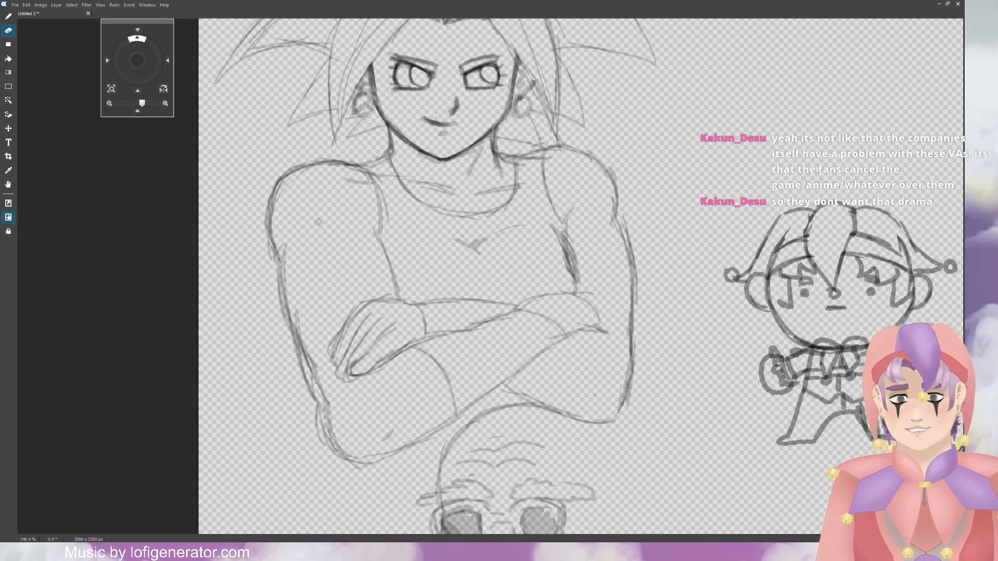
pyautogui.press('b')
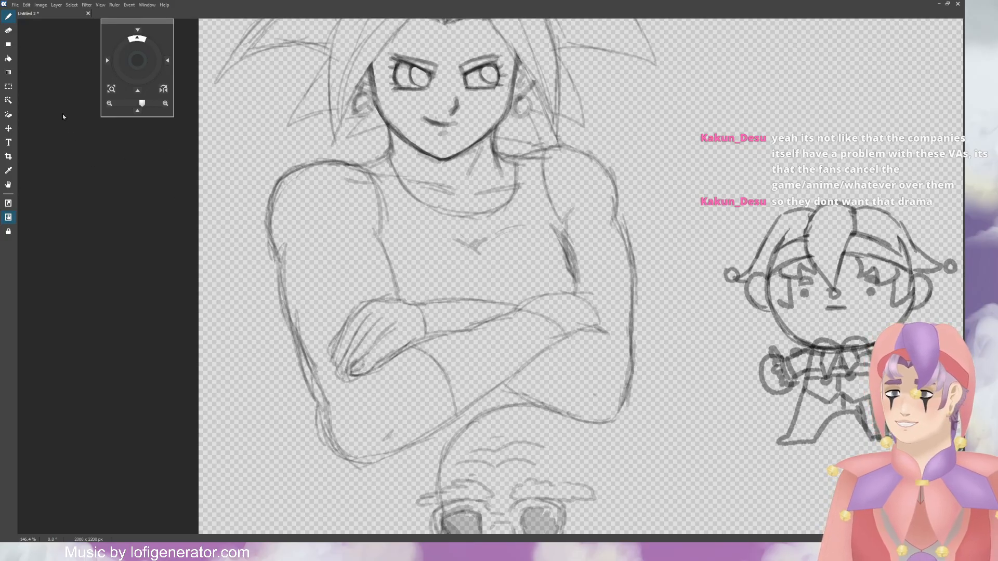
pyautogui.press('e')
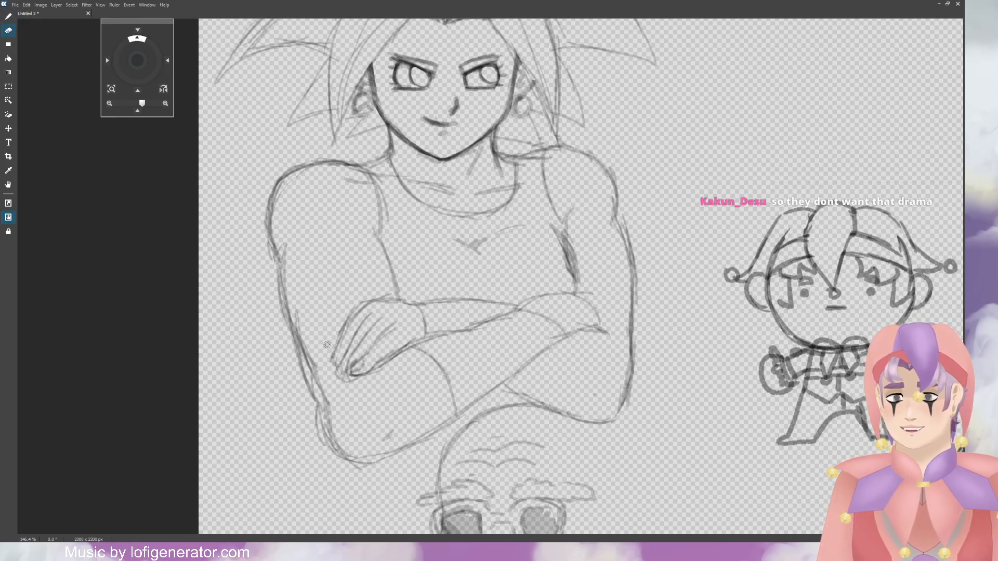
pyautogui.press('b')
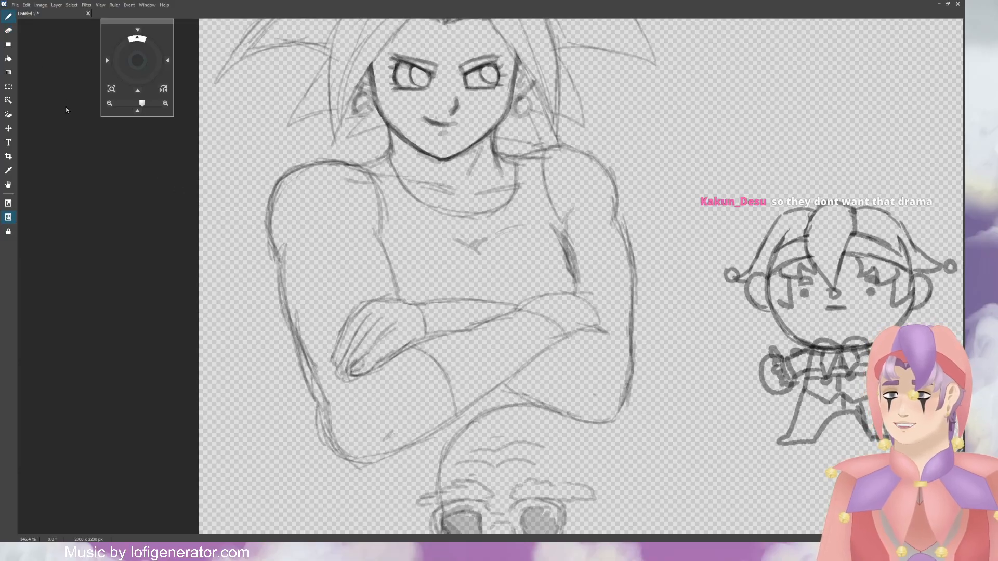
pyautogui.press('e')
pyautogui.press('b')
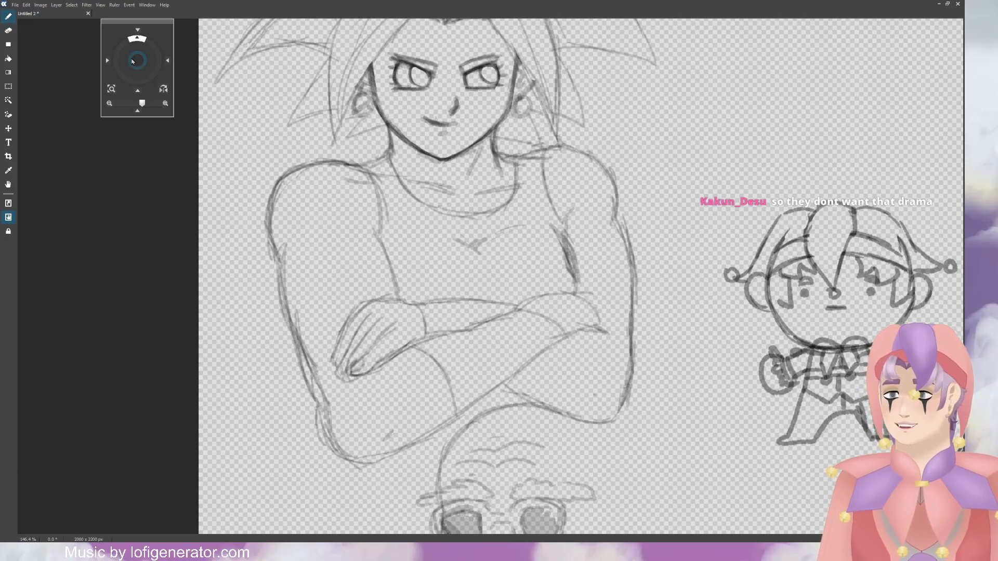
# Step: Select the folded arms with a freehand outline, move them slightly upward to shorten the torso, and clear the selection
pyautogui.moveTo(137, 60); pyautogui.dragTo(135, 71)
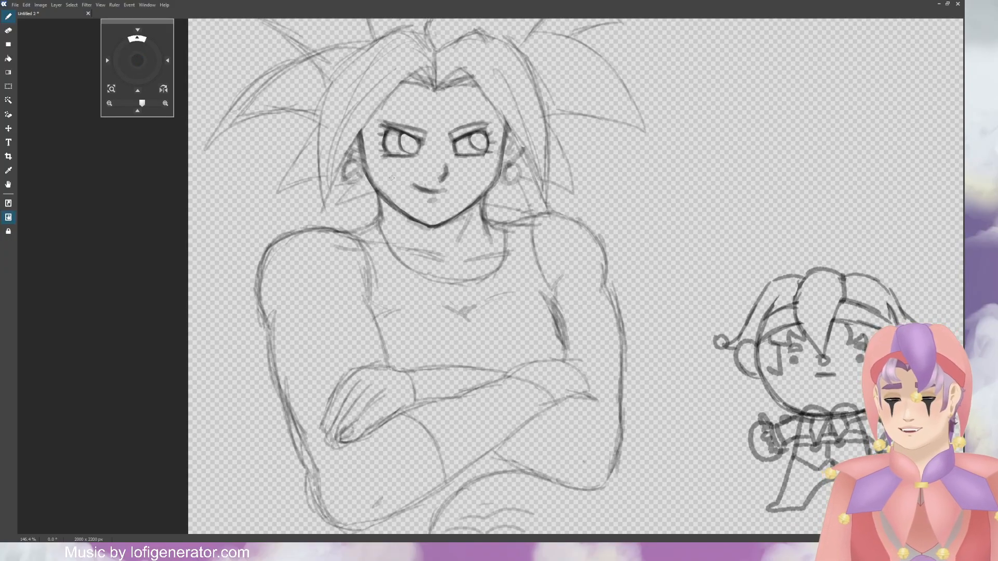
pyautogui.scroll(-6, 643, 308)
pyautogui.scroll(2, 658, 259)
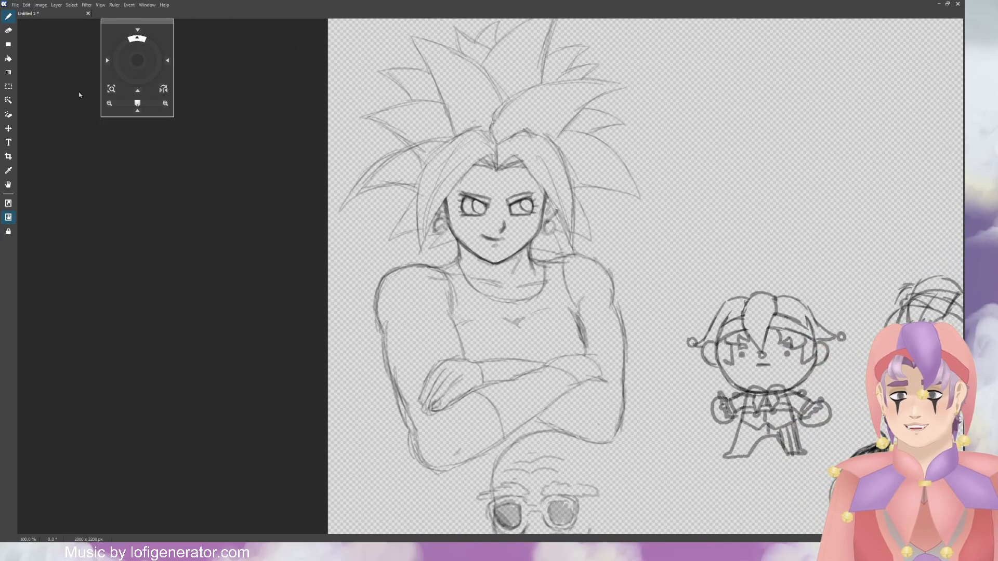
pyautogui.click(6, 88)
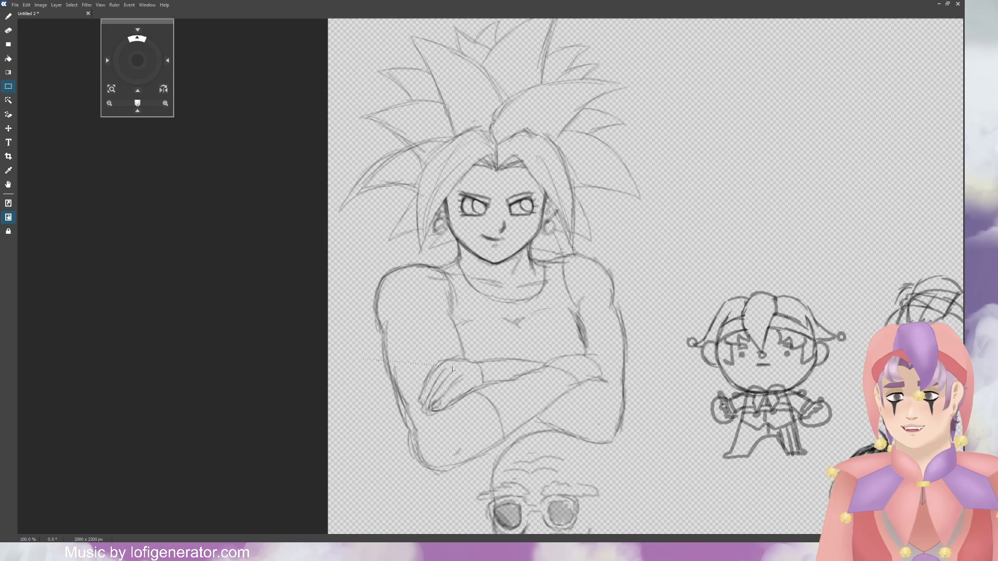
pyautogui.moveTo(454, 369); pyautogui.dragTo(578, 386)
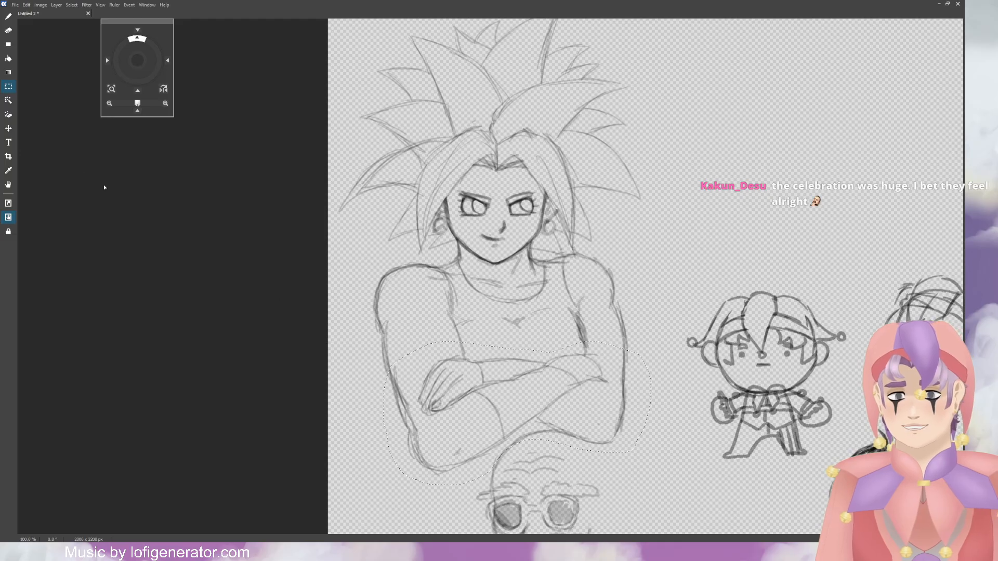
pyautogui.click(9, 127)
pyautogui.moveTo(562, 451); pyautogui.dragTo(563, 447)
pyautogui.moveTo(570, 413); pyautogui.dragTo(570, 406)
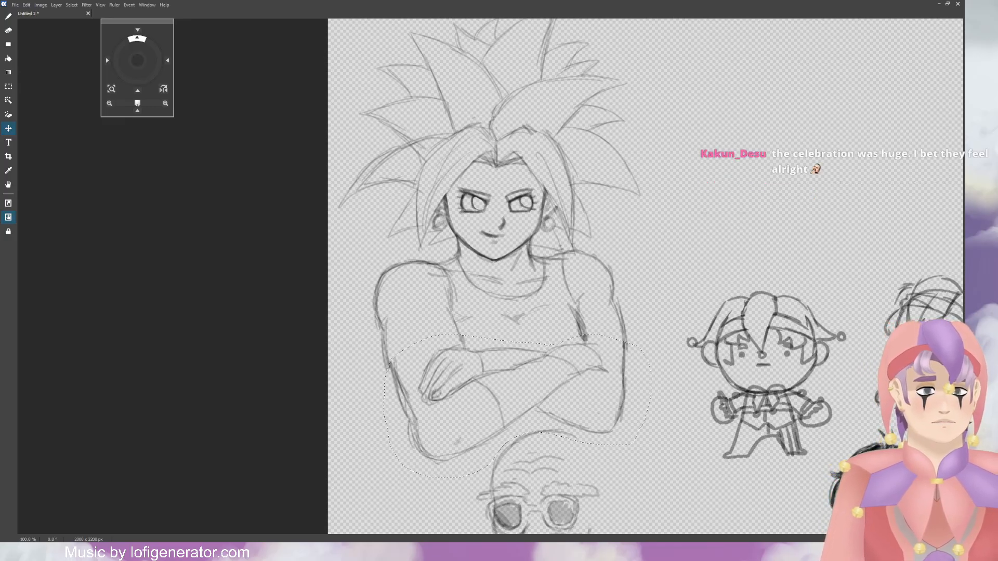
pyautogui.moveTo(516, 418); pyautogui.dragTo(515, 413)
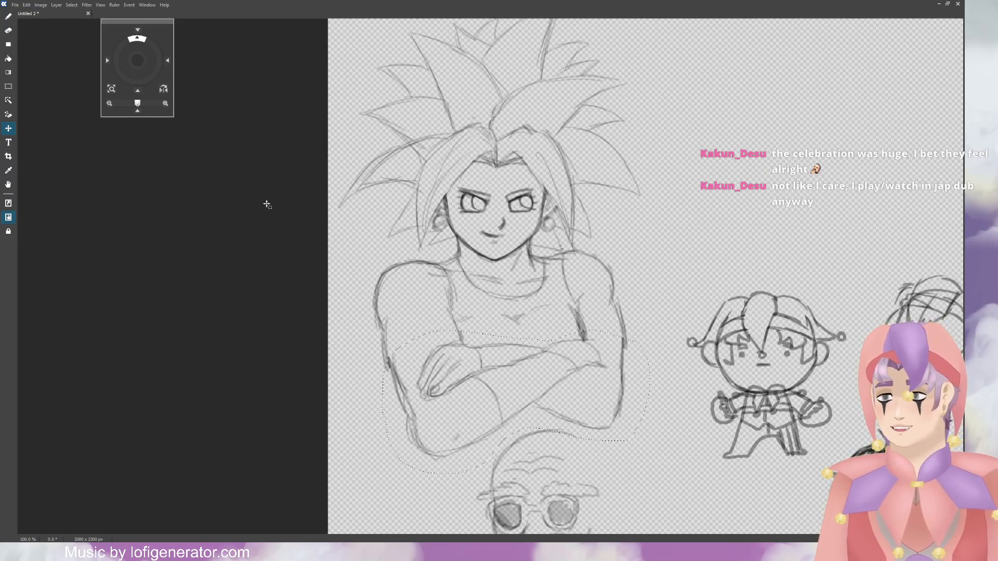
pyautogui.click(11, 87)
pyautogui.click(230, 189)
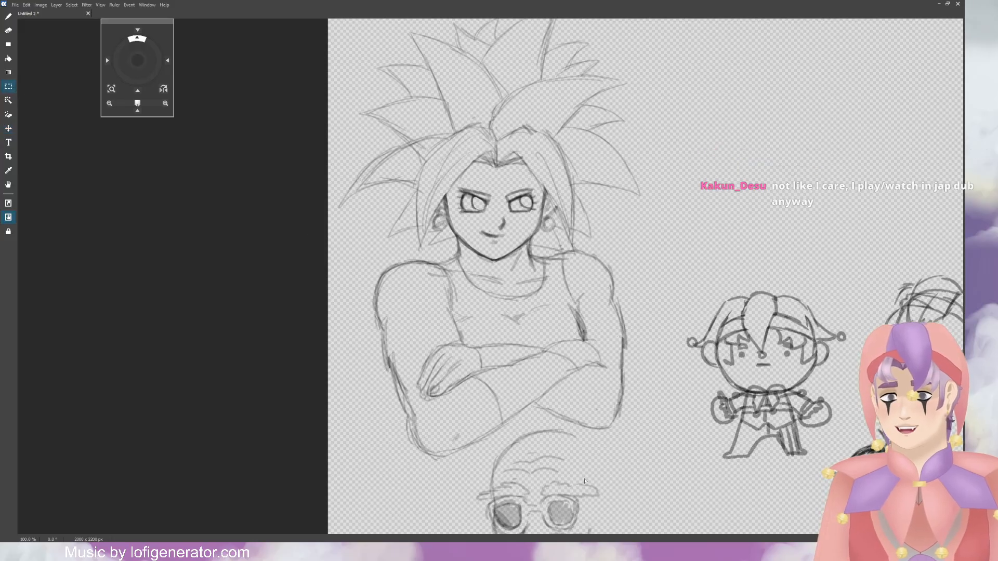
# Step: Erase the doubled contour lines around the left elbow and right arm, and redraw the right arm's outer contour as a clean line
pyautogui.scroll(4, 585, 480)
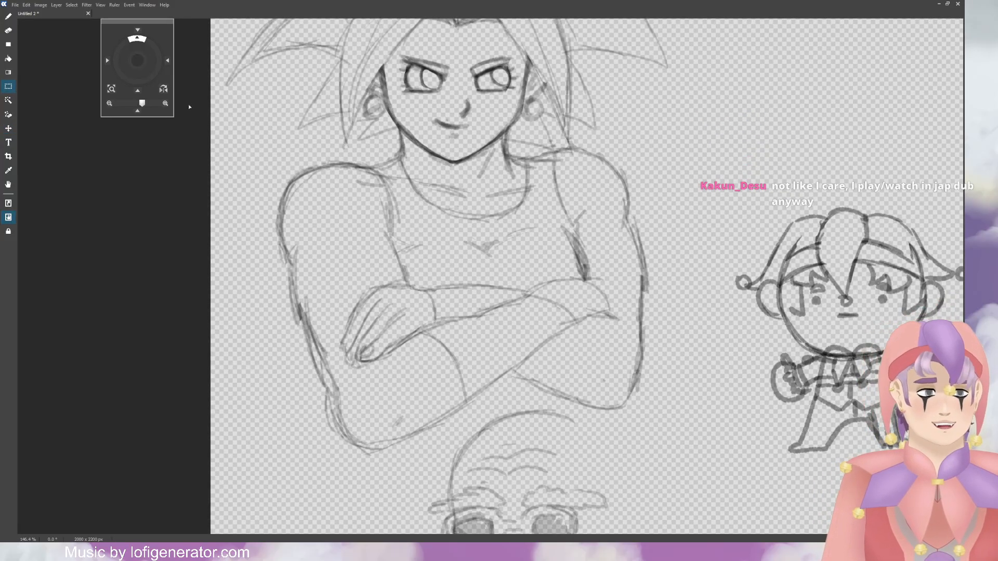
pyautogui.press('e')
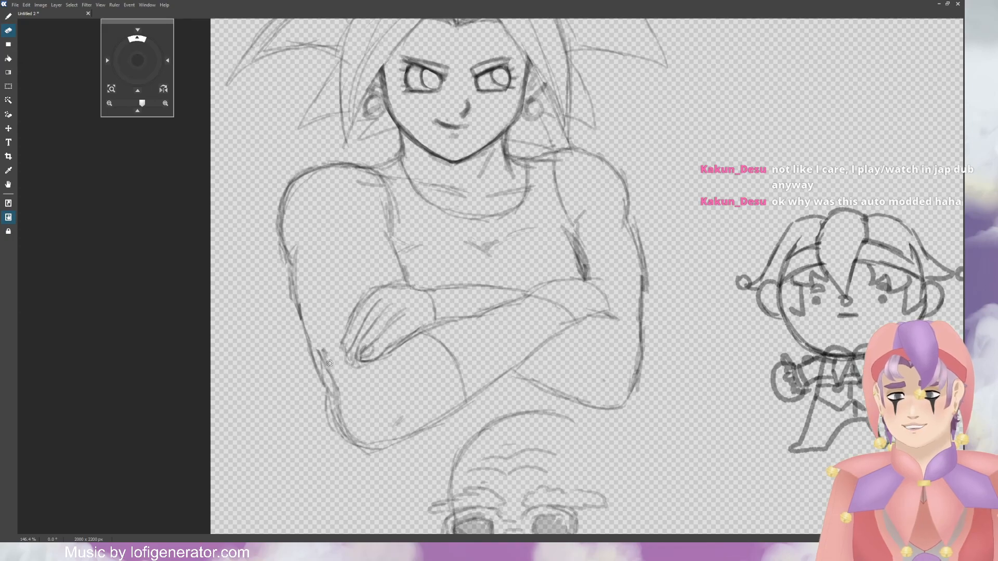
pyautogui.moveTo(331, 363)
pyautogui.mouseDown()
pyautogui.moveTo(345, 387)
pyautogui.moveTo(348, 429)
pyautogui.moveTo(325, 402)
pyautogui.moveTo(332, 410)
pyautogui.moveTo(326, 392)
pyautogui.moveTo(391, 449)
pyautogui.mouseUp()
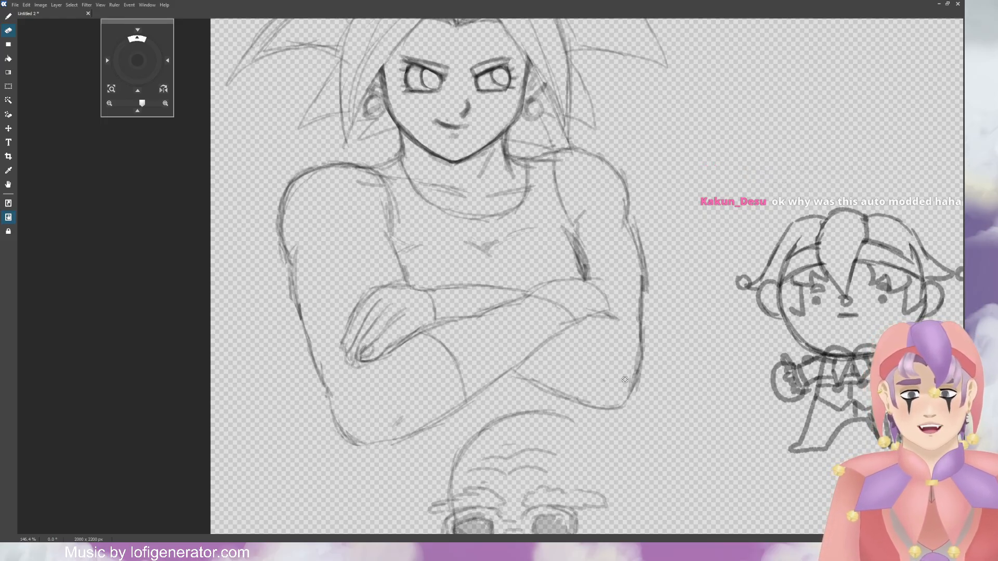
pyautogui.moveTo(636, 356); pyautogui.dragTo(640, 275)
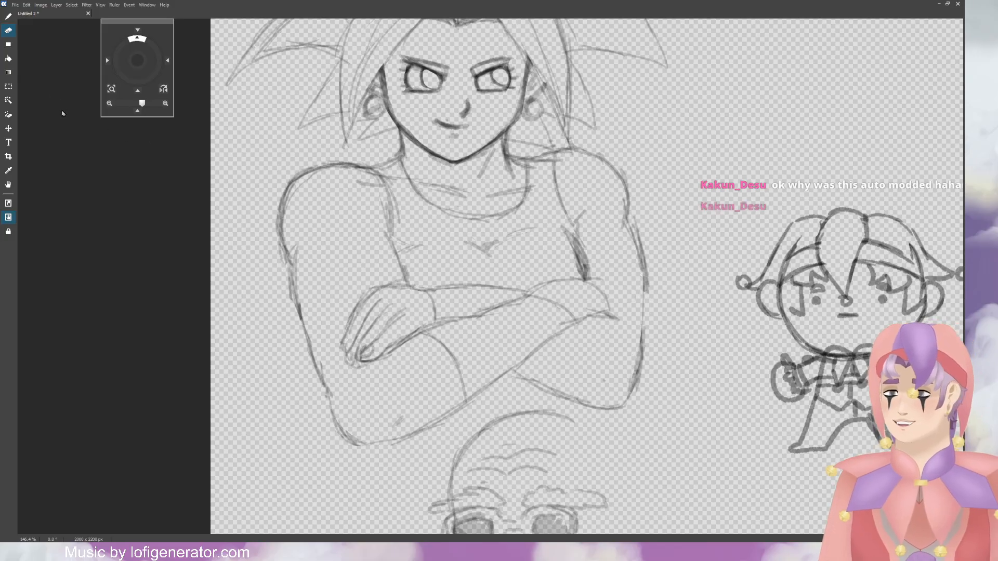
pyautogui.press('b')
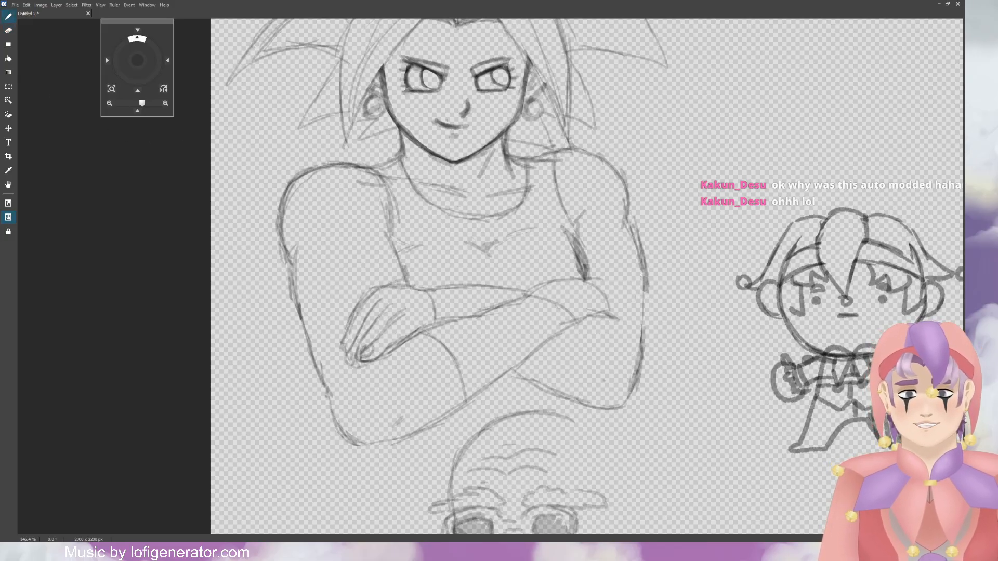
pyautogui.moveTo(633, 233); pyautogui.dragTo(639, 357)
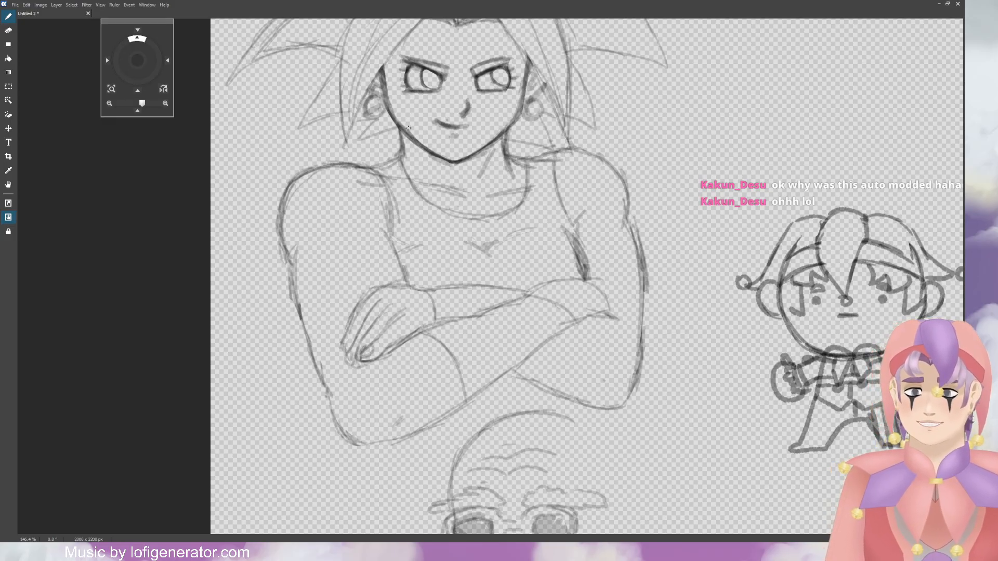
# Step: Add a short crease stroke between the spiky-haired character's eyebrows
pyautogui.scroll(-5, 463, 202)
pyautogui.scroll(2, 515, 67)
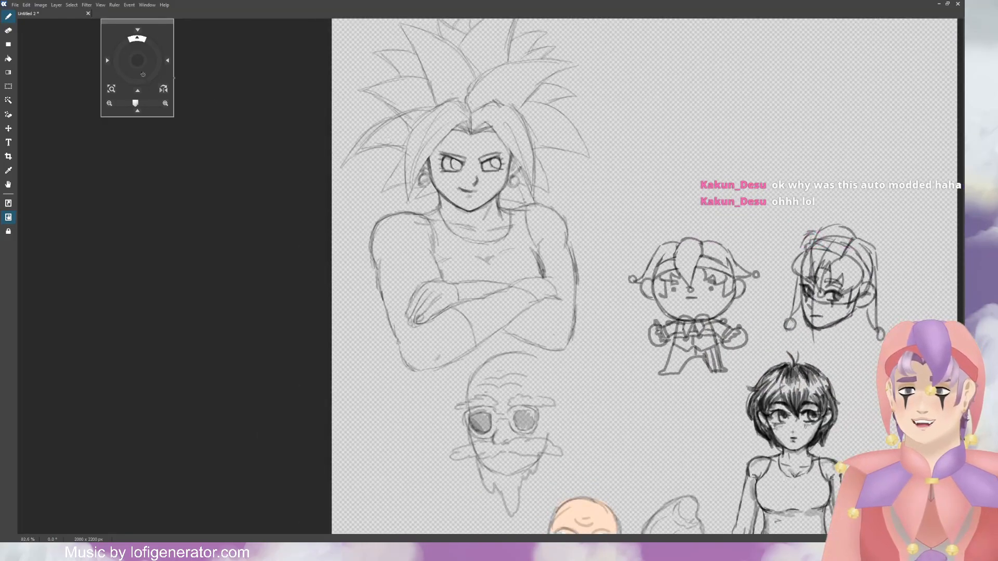
pyautogui.moveTo(138, 60); pyautogui.dragTo(132, 111)
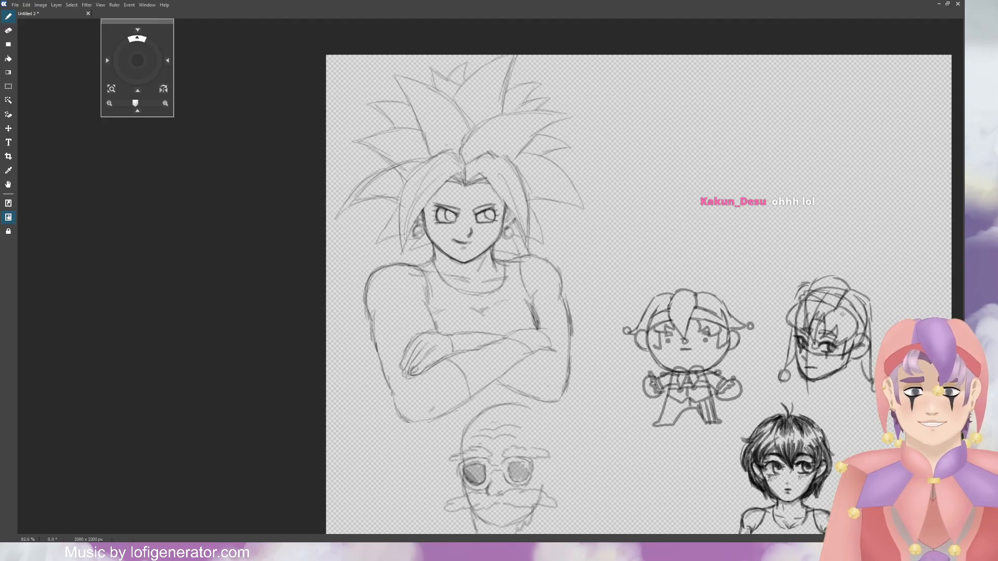
pyautogui.scroll(-1, 603, 397)
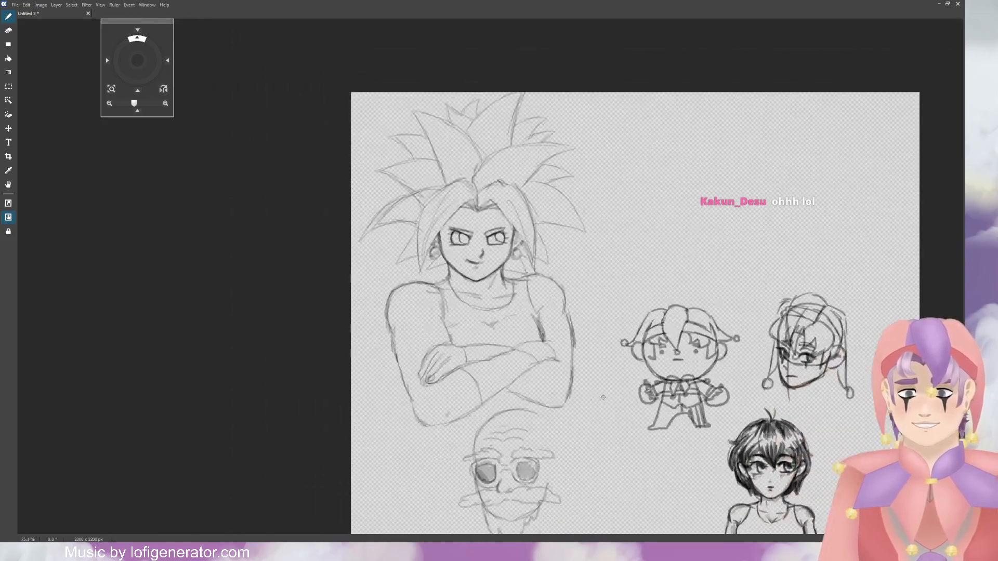
pyautogui.scroll(2, 553, 440)
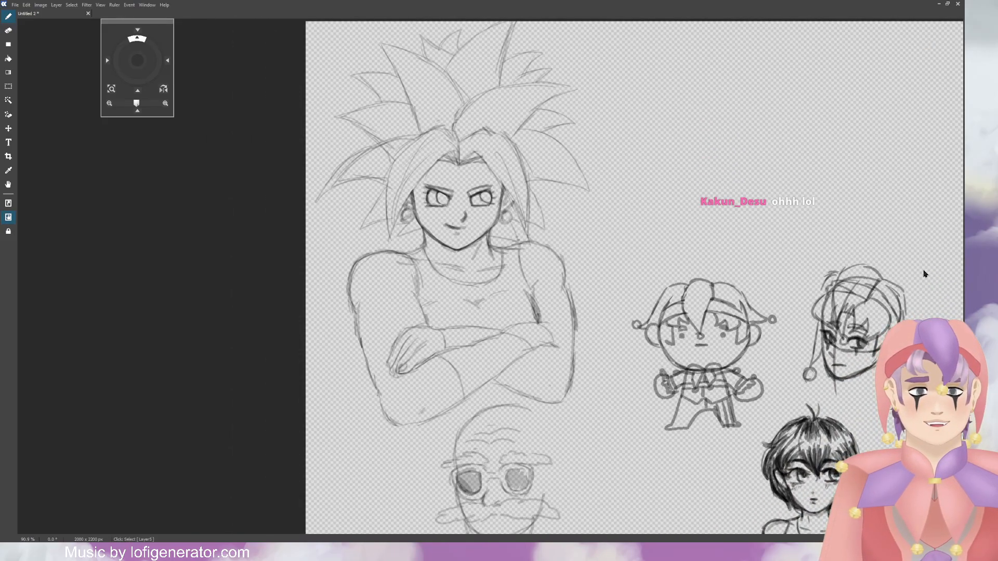
pyautogui.scroll(10, 496, 198)
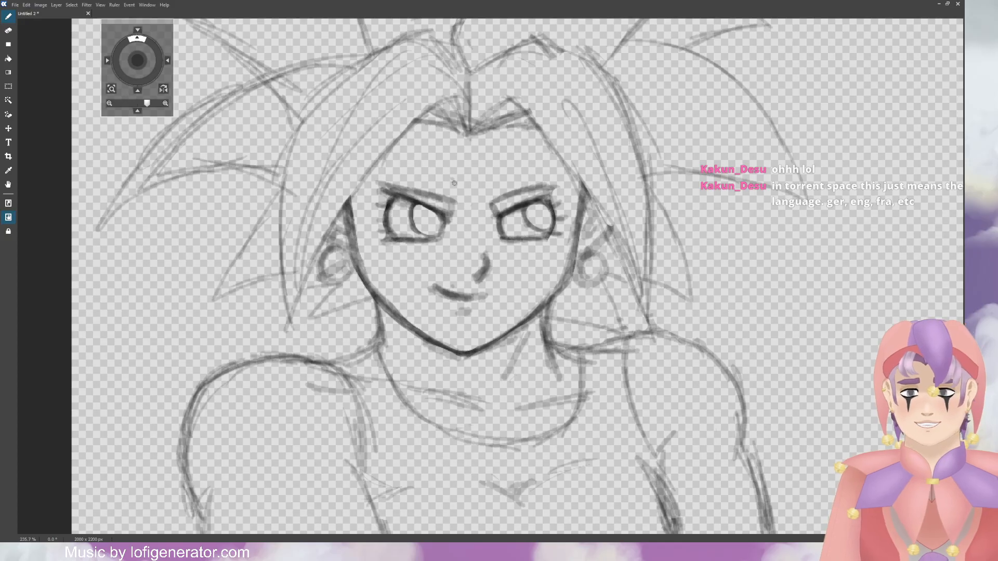
pyautogui.moveTo(454, 183); pyautogui.dragTo(458, 194)
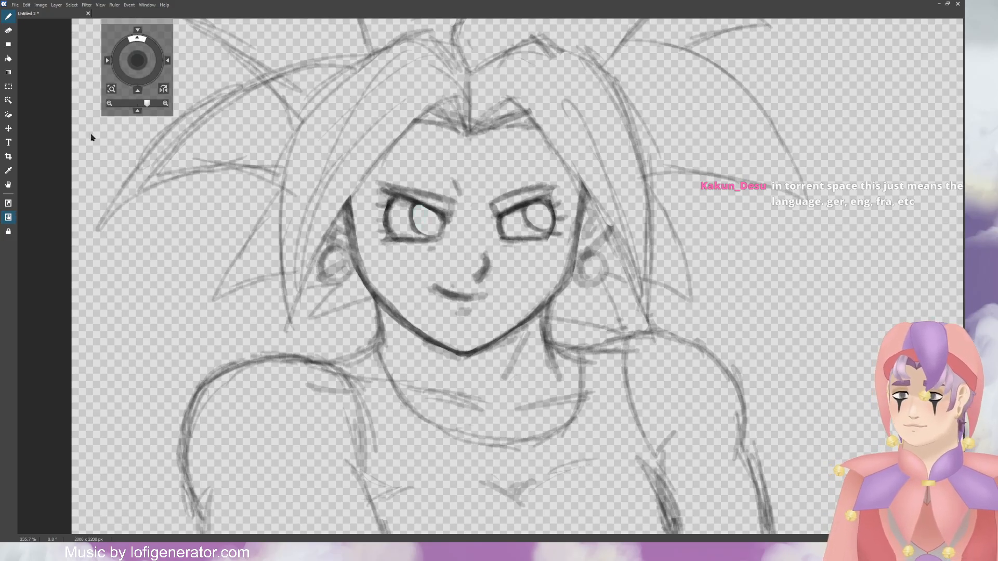
# Step: Paint both irises teal up to their outlines and darken the upper part of each iris
pyautogui.moveTo(418, 224); pyautogui.dragTo(420, 214)
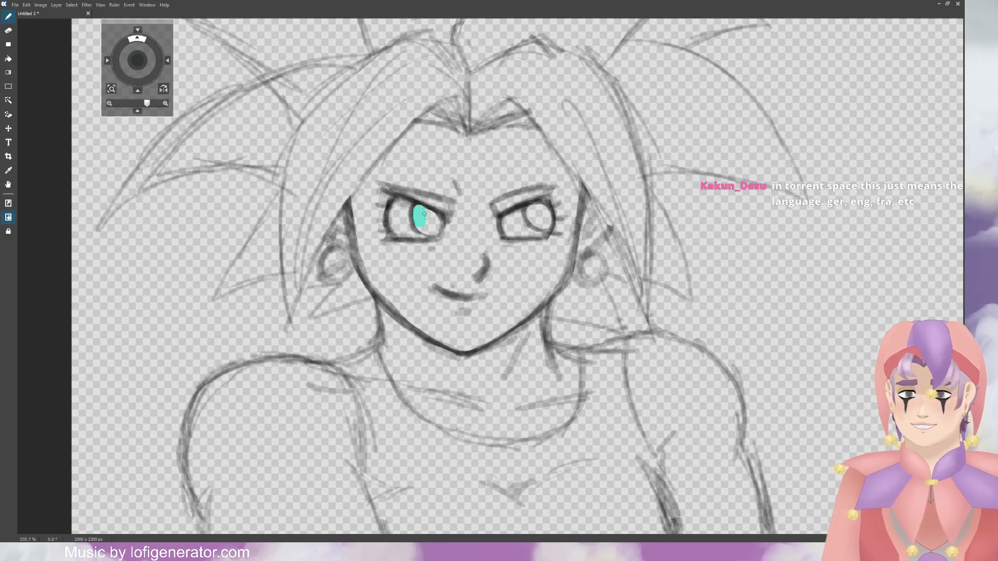
pyautogui.hotkey('ctrl', 'z')
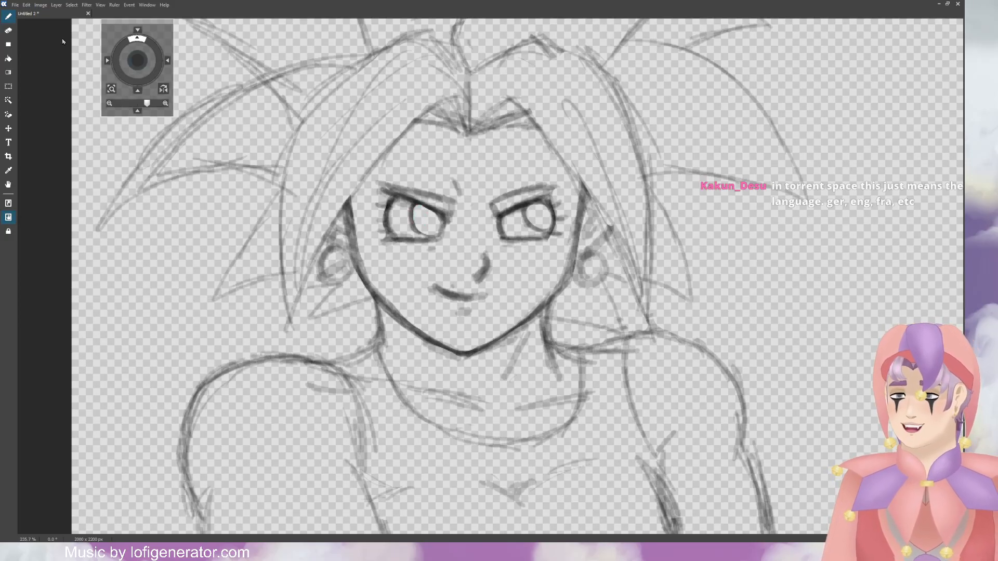
pyautogui.moveTo(416, 220); pyautogui.dragTo(430, 225)
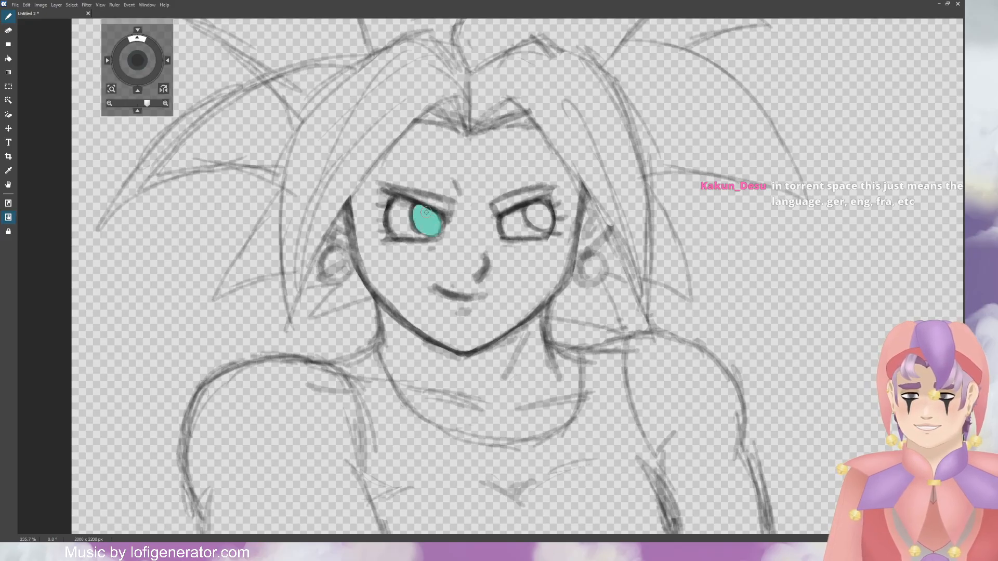
pyautogui.moveTo(544, 218)
pyautogui.mouseDown()
pyautogui.moveTo(530, 218)
pyautogui.moveTo(541, 223)
pyautogui.mouseUp()
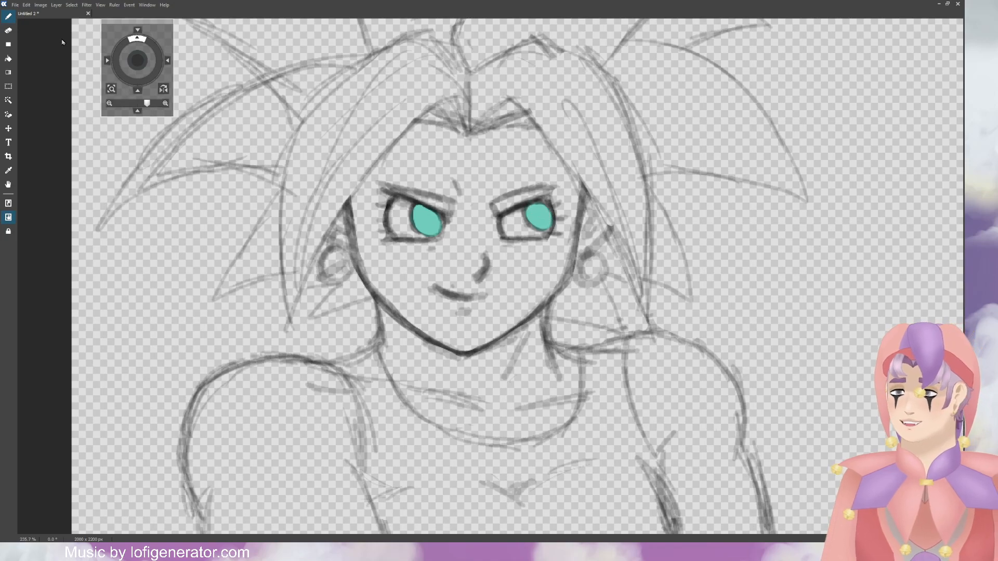
pyautogui.moveTo(422, 206); pyautogui.dragTo(438, 216)
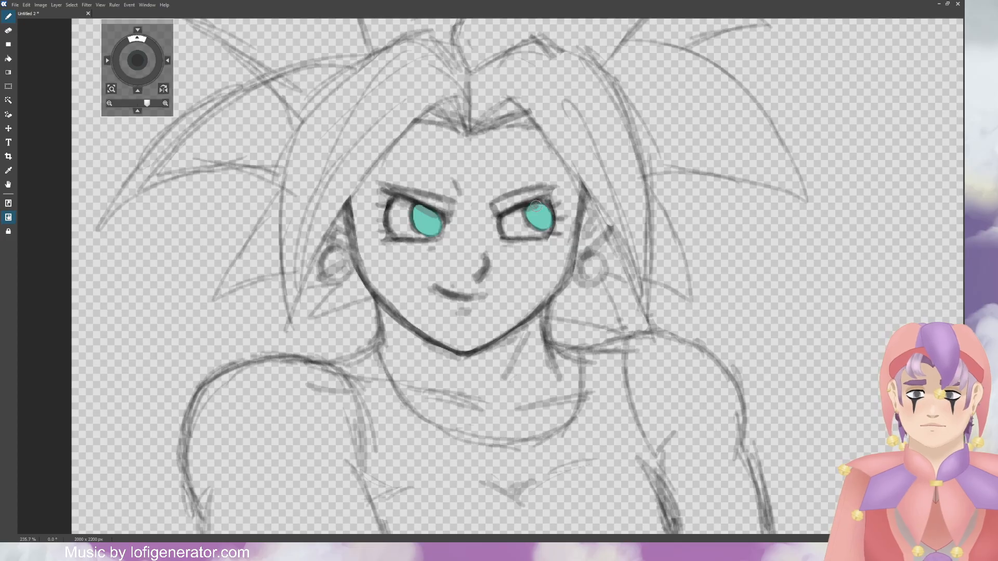
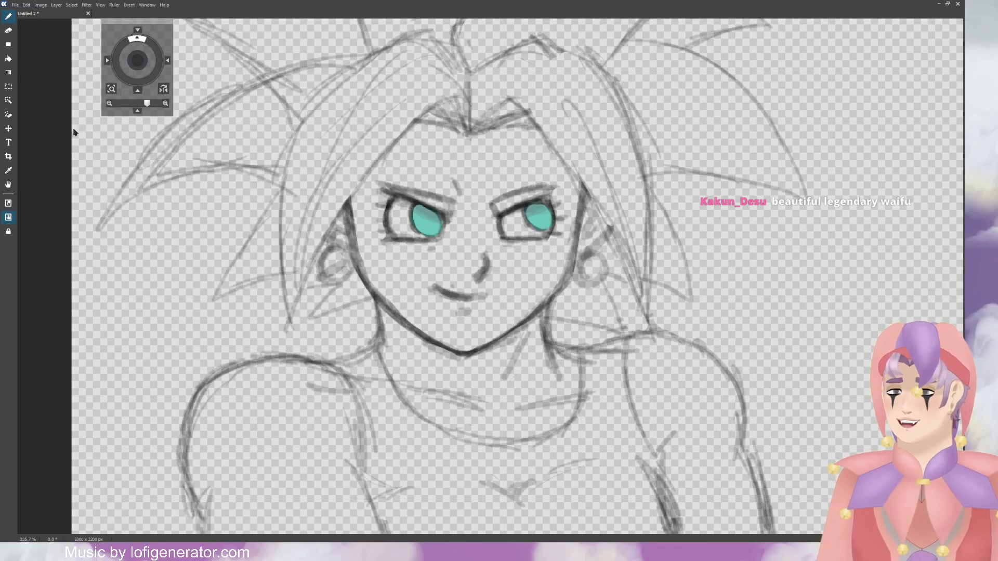
# Step: Paint light peach skin color along the edges of the face, ears, neck and around the eyes, and flood-fill the remaining face and neck area
pyautogui.moveTo(359, 191)
pyautogui.mouseDown()
pyautogui.moveTo(363, 245)
pyautogui.moveTo(378, 237)
pyautogui.moveTo(387, 258)
pyautogui.moveTo(384, 287)
pyautogui.moveTo(361, 227)
pyautogui.moveTo(346, 219)
pyautogui.moveTo(339, 229)
pyautogui.moveTo(342, 238)
pyautogui.moveTo(385, 163)
pyautogui.moveTo(378, 173)
pyautogui.moveTo(412, 136)
pyautogui.moveTo(436, 128)
pyautogui.moveTo(425, 126)
pyautogui.moveTo(489, 140)
pyautogui.moveTo(511, 129)
pyautogui.mouseUp()
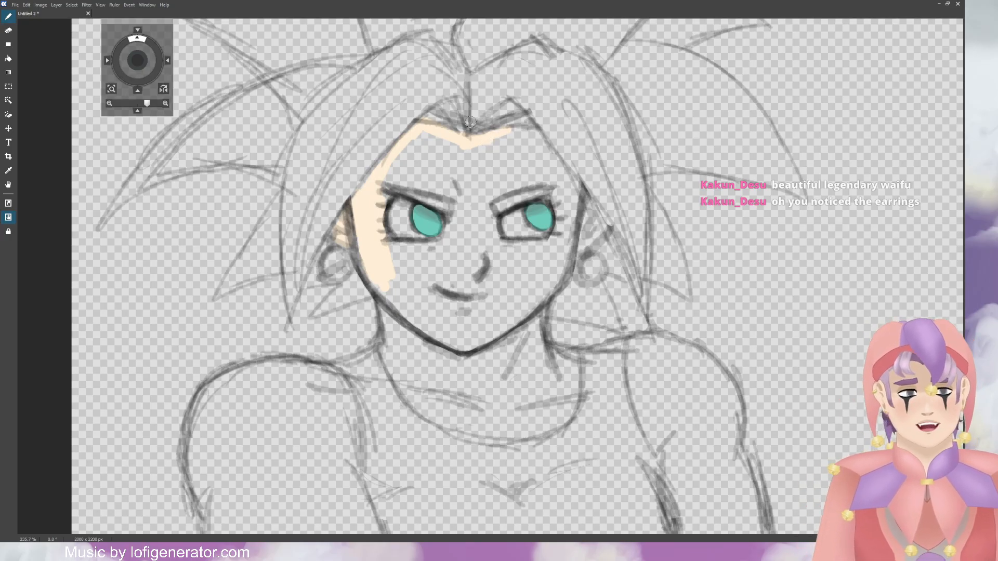
pyautogui.moveTo(494, 143)
pyautogui.mouseDown()
pyautogui.moveTo(532, 134)
pyautogui.moveTo(553, 160)
pyautogui.moveTo(545, 146)
pyautogui.moveTo(531, 131)
pyautogui.moveTo(587, 211)
pyautogui.moveTo(577, 257)
pyautogui.mouseUp()
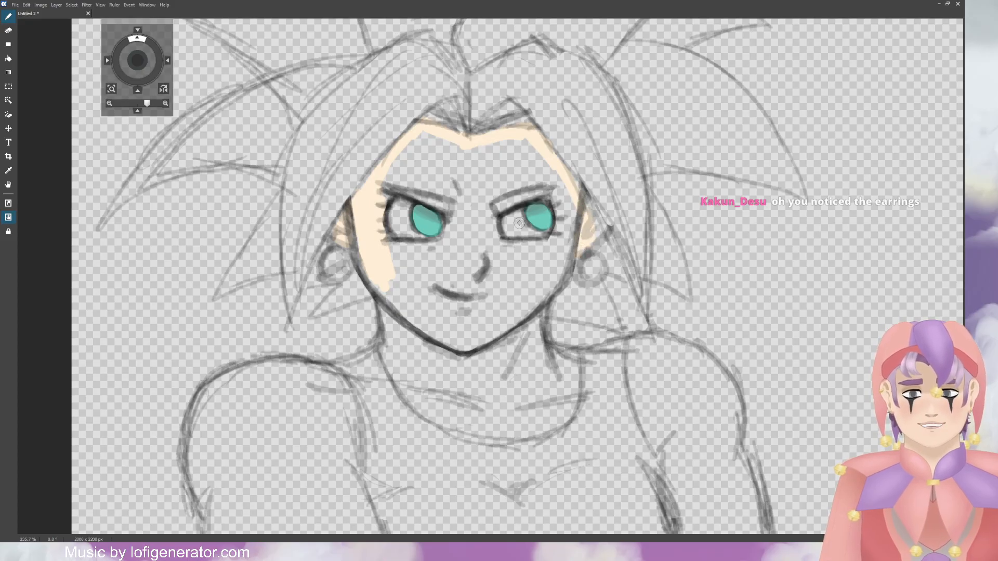
pyautogui.moveTo(396, 331)
pyautogui.mouseDown()
pyautogui.moveTo(370, 272)
pyautogui.moveTo(395, 375)
pyautogui.moveTo(436, 424)
pyautogui.moveTo(506, 436)
pyautogui.moveTo(563, 417)
pyautogui.moveTo(557, 423)
pyautogui.moveTo(576, 387)
pyautogui.moveTo(574, 358)
pyautogui.moveTo(547, 345)
pyautogui.moveTo(541, 355)
pyautogui.moveTo(539, 291)
pyautogui.moveTo(538, 302)
pyautogui.moveTo(564, 257)
pyautogui.moveTo(568, 198)
pyautogui.mouseUp()
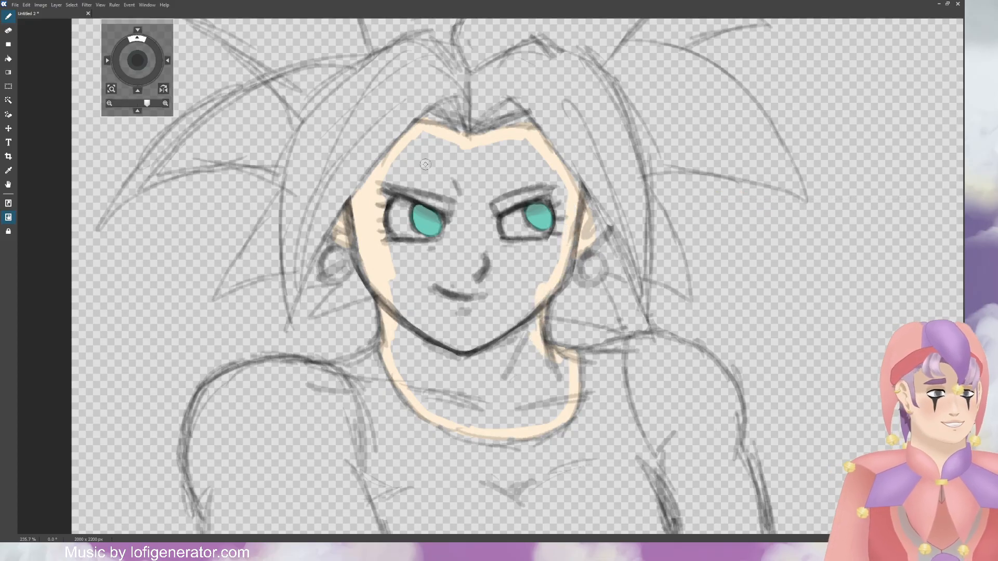
pyautogui.moveTo(408, 193)
pyautogui.mouseDown()
pyautogui.moveTo(453, 204)
pyautogui.moveTo(454, 239)
pyautogui.moveTo(436, 249)
pyautogui.moveTo(387, 246)
pyautogui.moveTo(381, 256)
pyautogui.moveTo(403, 308)
pyautogui.moveTo(399, 289)
pyautogui.moveTo(431, 248)
pyautogui.moveTo(476, 245)
pyautogui.moveTo(499, 203)
pyautogui.moveTo(491, 214)
pyautogui.moveTo(554, 191)
pyautogui.moveTo(561, 227)
pyautogui.moveTo(550, 243)
pyautogui.moveTo(525, 246)
pyautogui.mouseUp()
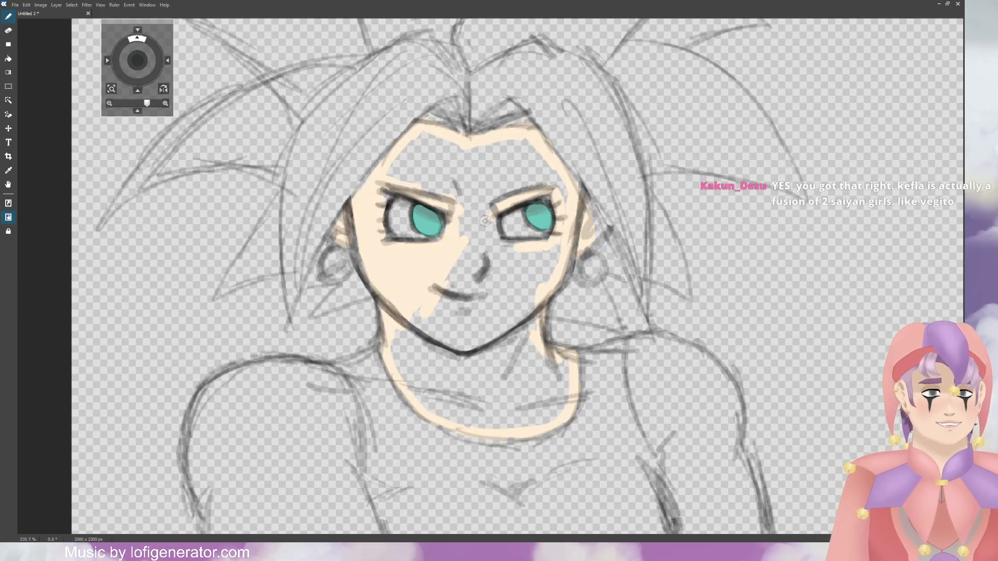
pyautogui.moveTo(493, 209)
pyautogui.mouseDown()
pyautogui.moveTo(501, 252)
pyautogui.moveTo(555, 239)
pyautogui.mouseUp()
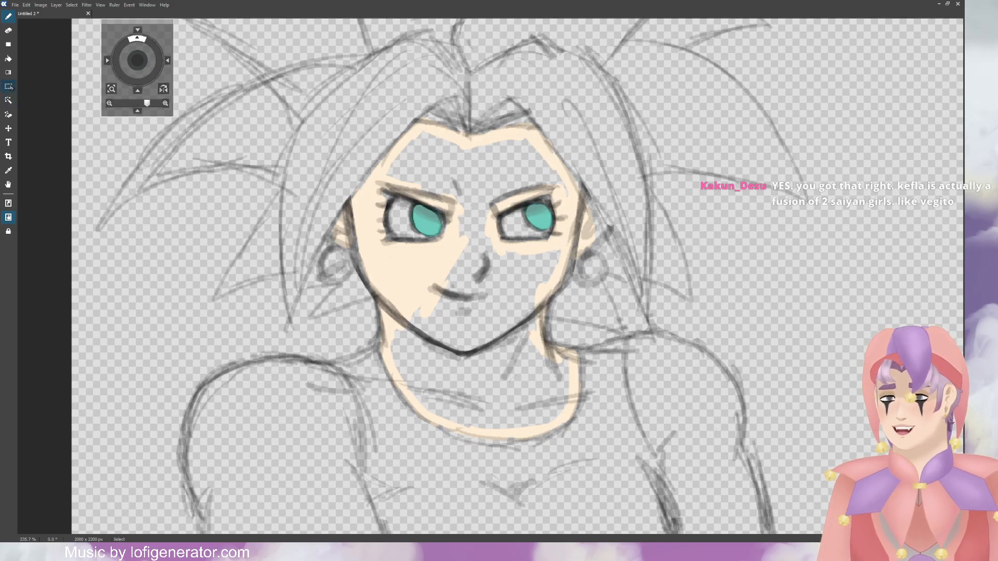
pyautogui.click(8, 58)
pyautogui.click(475, 169)
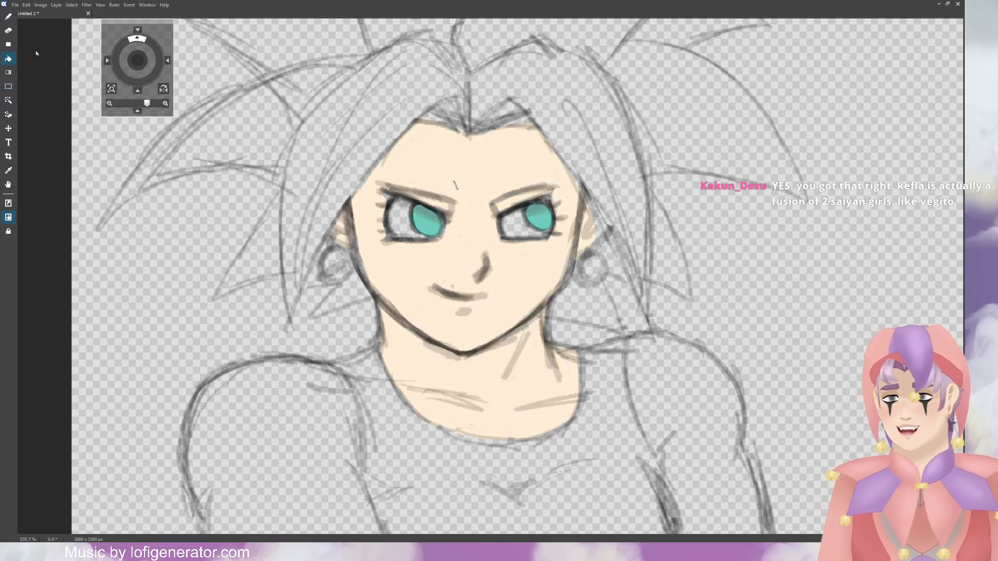
# Step: Paint the whites of both eyes around the teal irises
pyautogui.press('b')
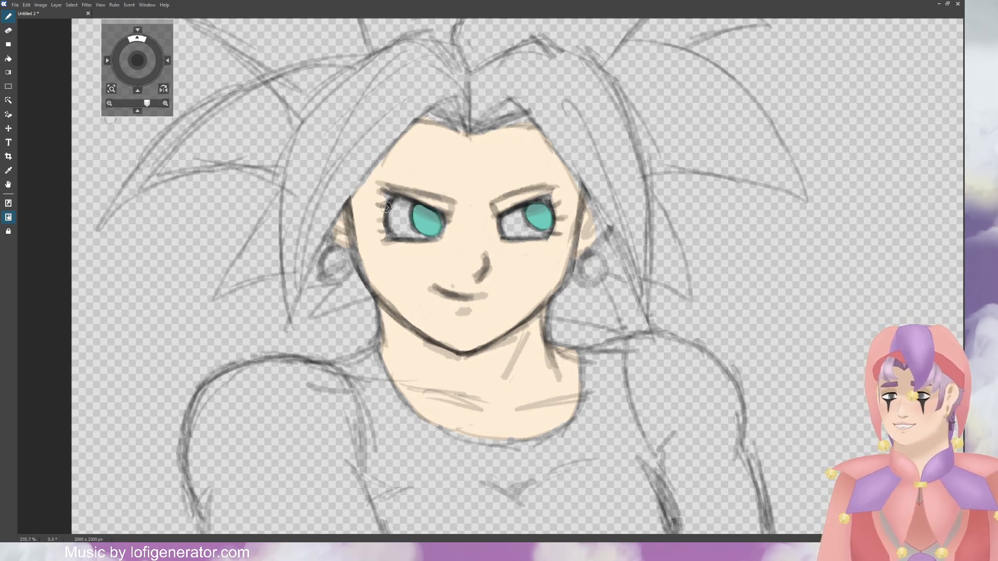
pyautogui.moveTo(393, 206)
pyautogui.mouseDown()
pyautogui.moveTo(396, 217)
pyautogui.moveTo(406, 206)
pyautogui.moveTo(394, 229)
pyautogui.moveTo(406, 222)
pyautogui.moveTo(420, 237)
pyautogui.mouseUp()
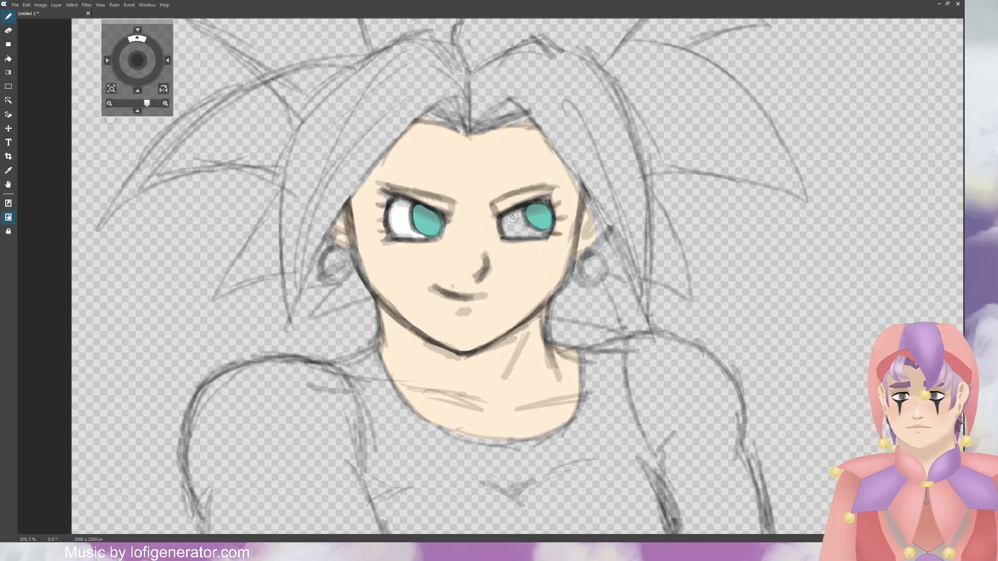
pyautogui.moveTo(513, 217)
pyautogui.mouseDown()
pyautogui.moveTo(515, 233)
pyautogui.moveTo(521, 221)
pyautogui.moveTo(543, 237)
pyautogui.mouseUp()
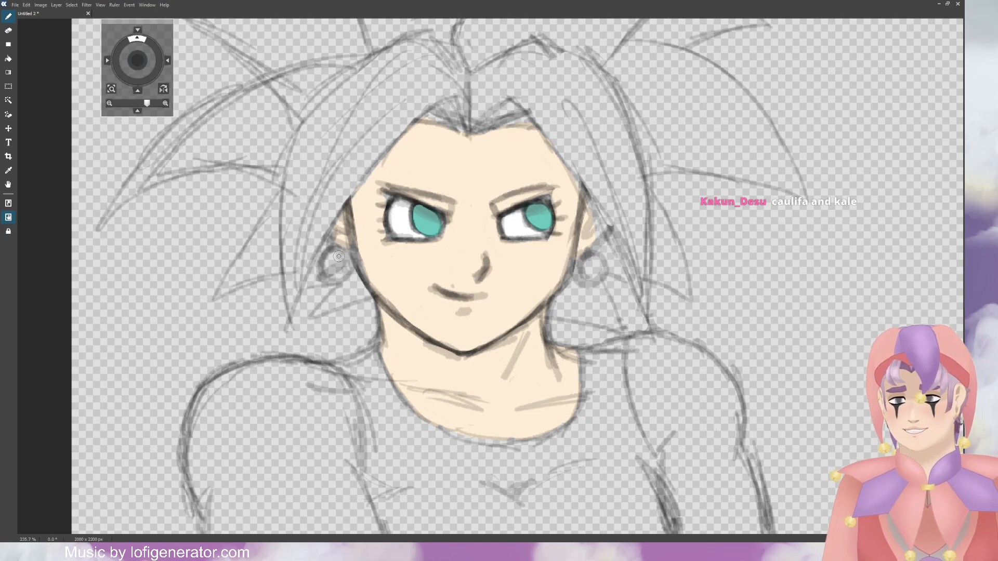
# Step: Color both round earrings golden yellow, including the small studs joining them to the ears
pyautogui.moveTo(338, 256); pyautogui.dragTo(332, 270)
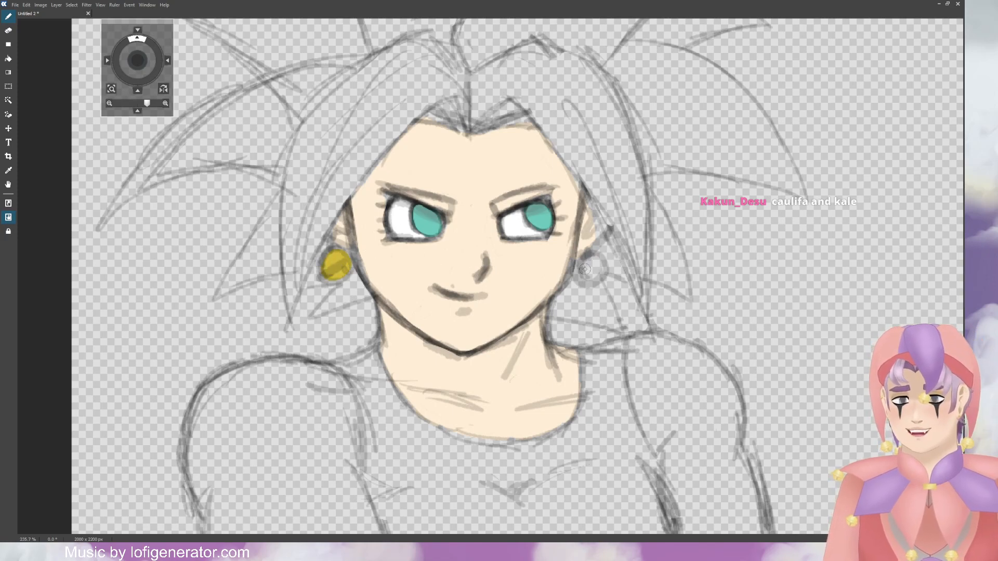
pyautogui.moveTo(584, 267); pyautogui.dragTo(588, 250)
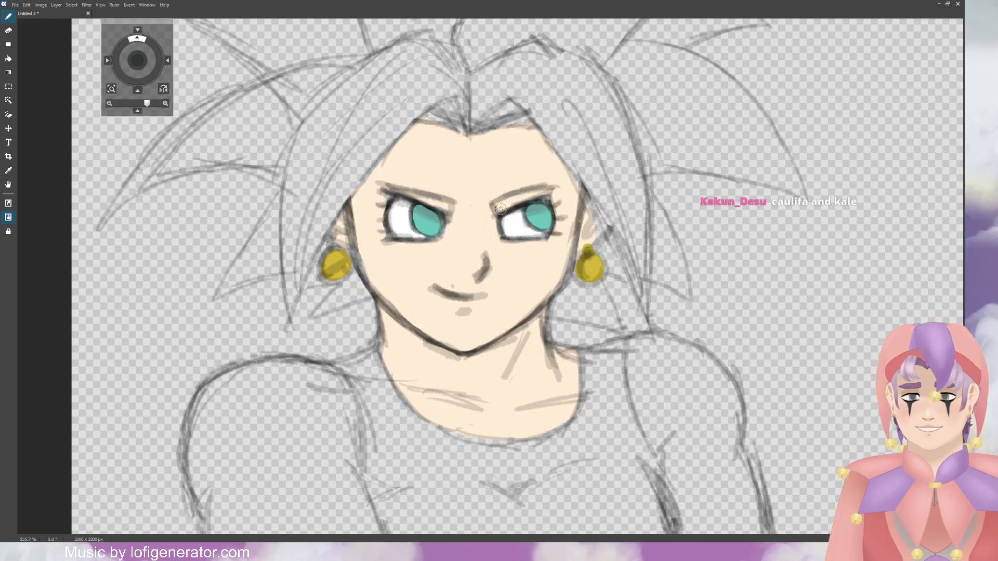
pyautogui.moveTo(340, 251); pyautogui.dragTo(341, 244)
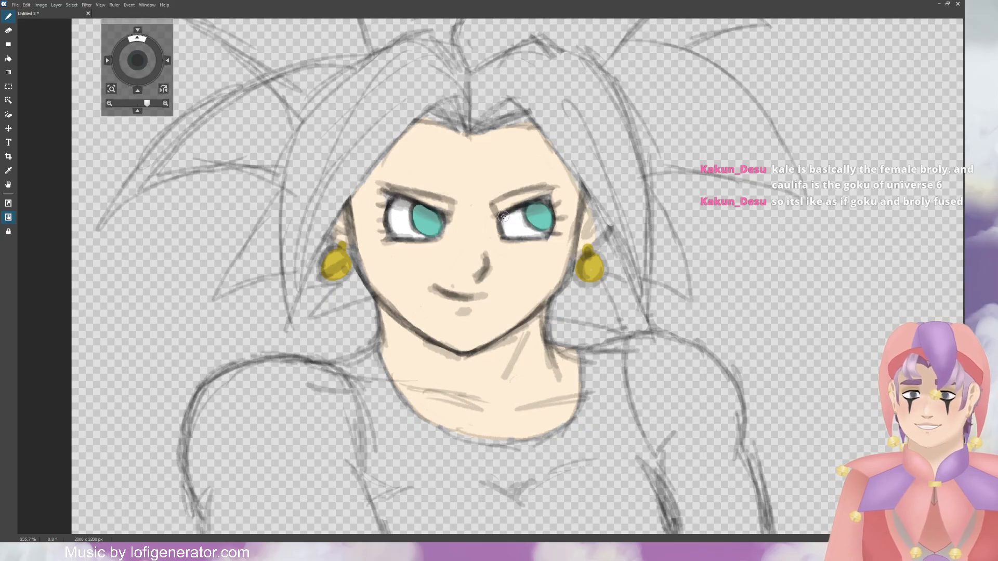
# Step: Ink the left eye's upper lid, lashes and lower edge in solid black, and begin inking the eyebrow above it
pyautogui.moveTo(503, 216); pyautogui.dragTo(531, 209)
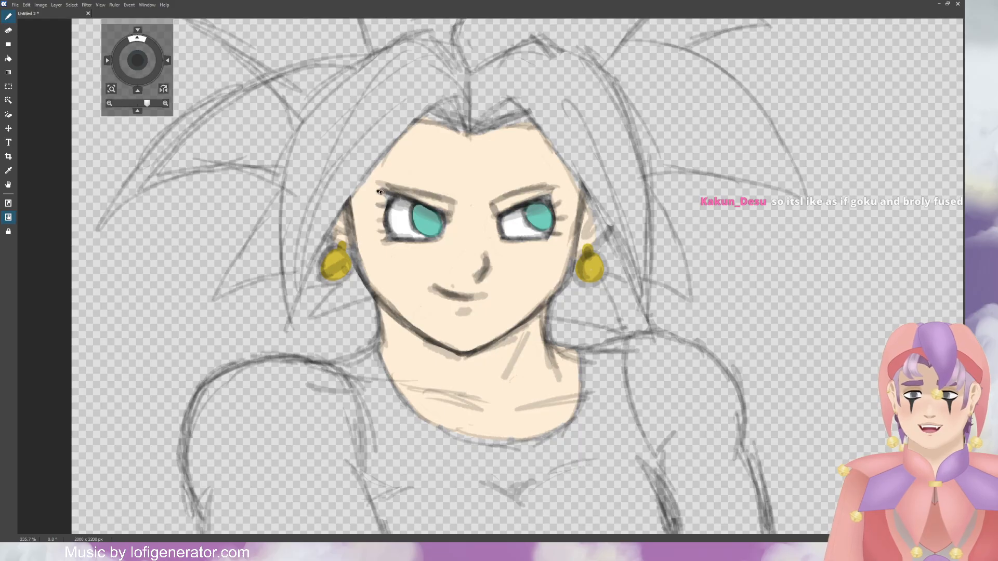
pyautogui.moveTo(404, 199); pyautogui.dragTo(454, 220)
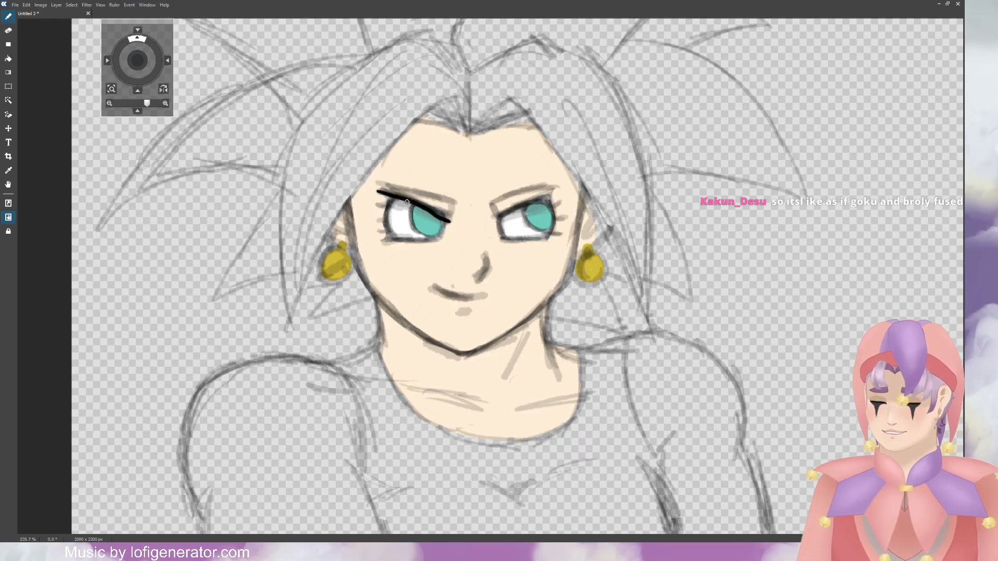
pyautogui.moveTo(396, 199)
pyautogui.mouseDown()
pyautogui.moveTo(387, 208)
pyautogui.moveTo(393, 237)
pyautogui.moveTo(376, 210)
pyautogui.moveTo(377, 218)
pyautogui.mouseUp()
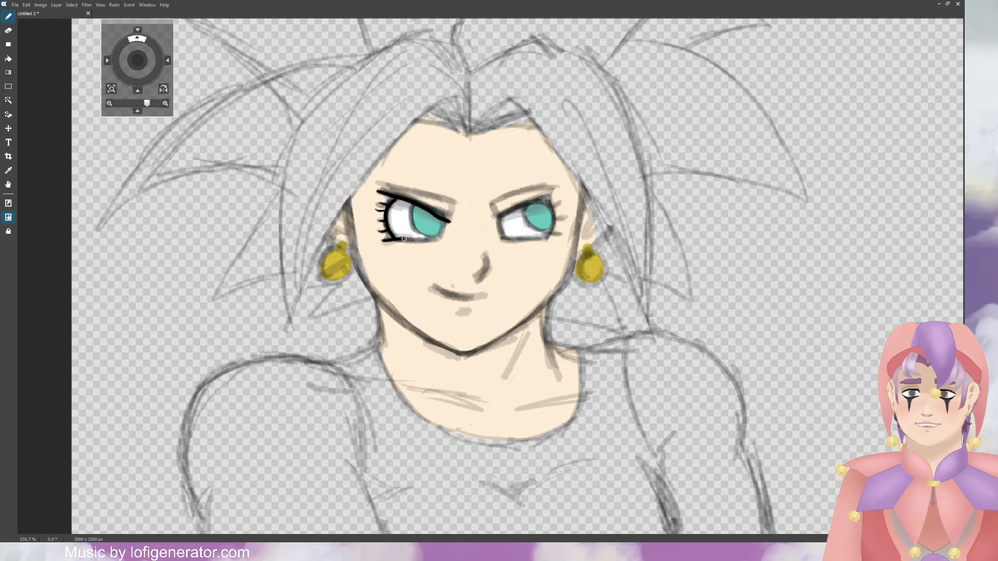
pyautogui.moveTo(404, 239); pyautogui.dragTo(450, 242)
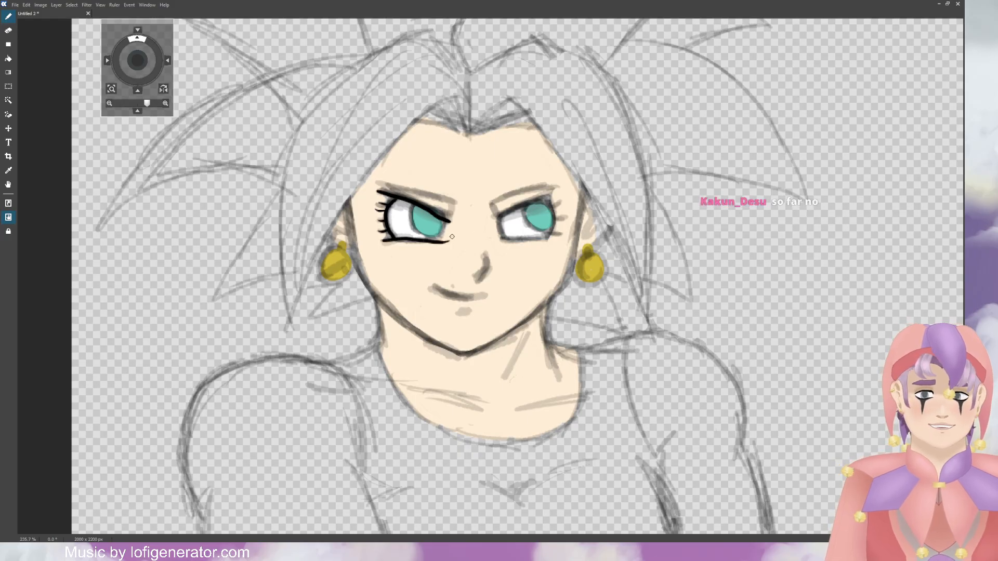
pyautogui.hotkey('ctrl', 'z')
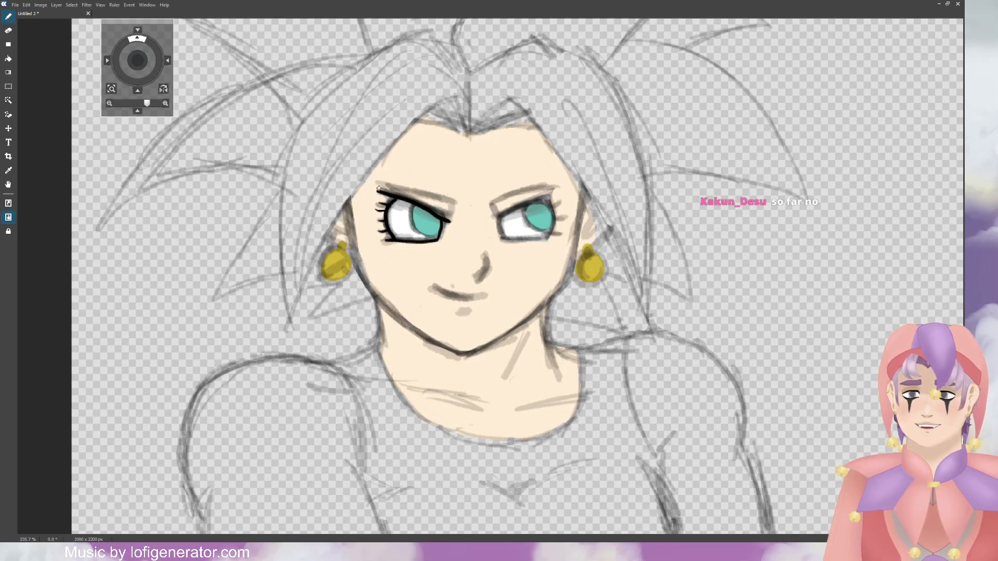
pyautogui.moveTo(375, 181); pyautogui.dragTo(410, 191)
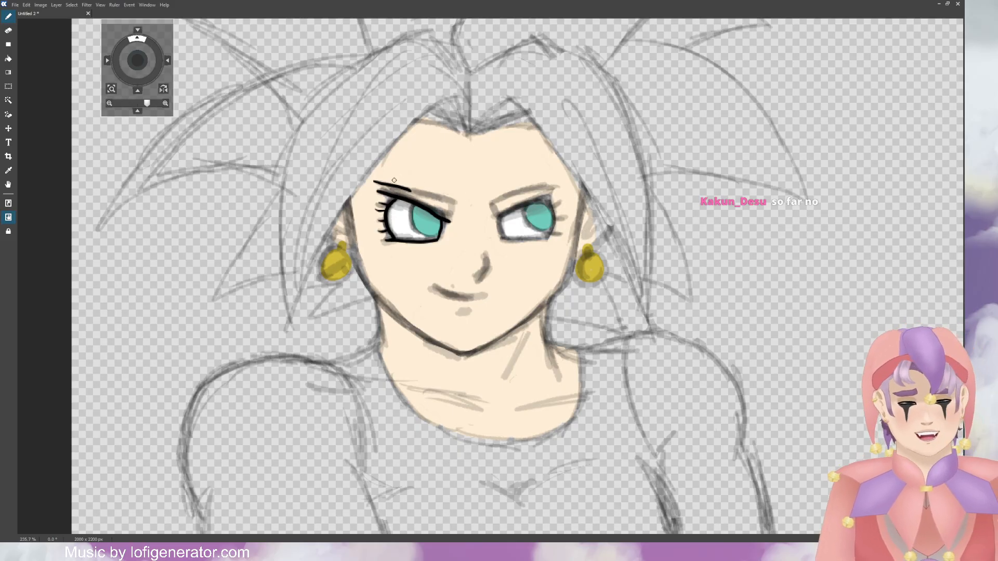
# Step: Ink the left eyebrow and the right eye's outline, lashes and eyebrow in black over the face sketch
pyautogui.moveTo(428, 197)
pyautogui.mouseDown()
pyautogui.moveTo(452, 205)
pyautogui.moveTo(446, 217)
pyautogui.mouseUp()
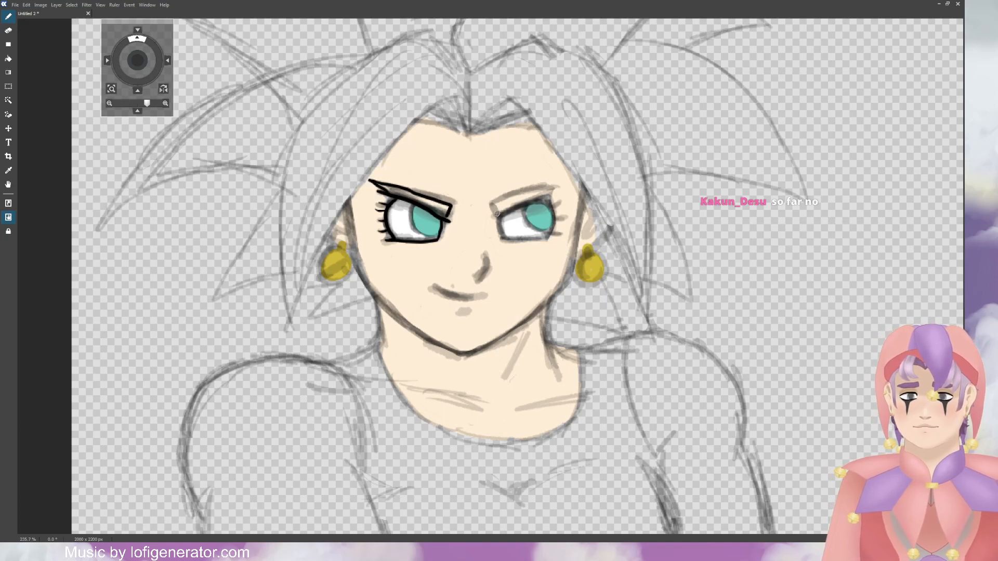
pyautogui.moveTo(495, 214); pyautogui.dragTo(565, 191)
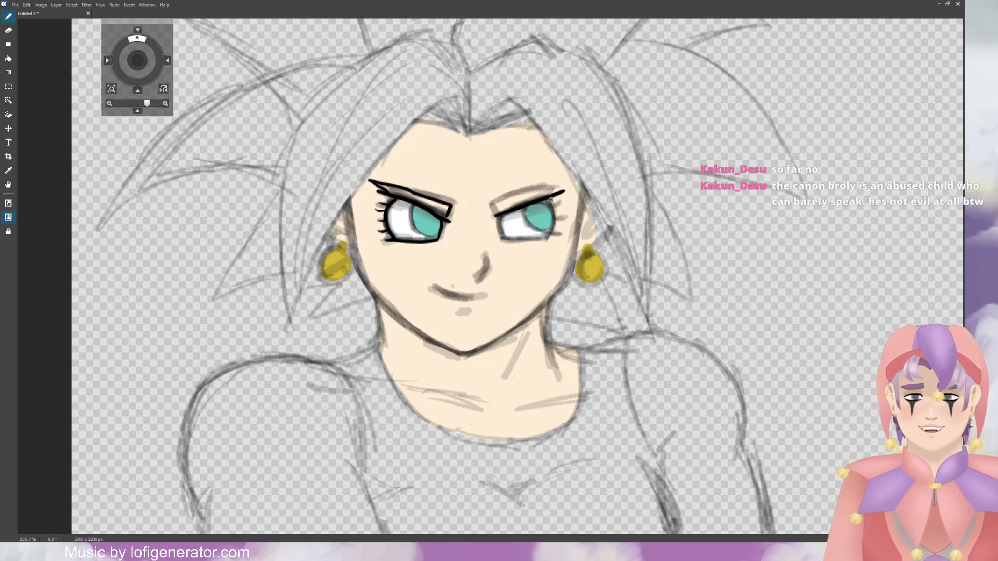
pyautogui.moveTo(550, 199); pyautogui.dragTo(547, 235)
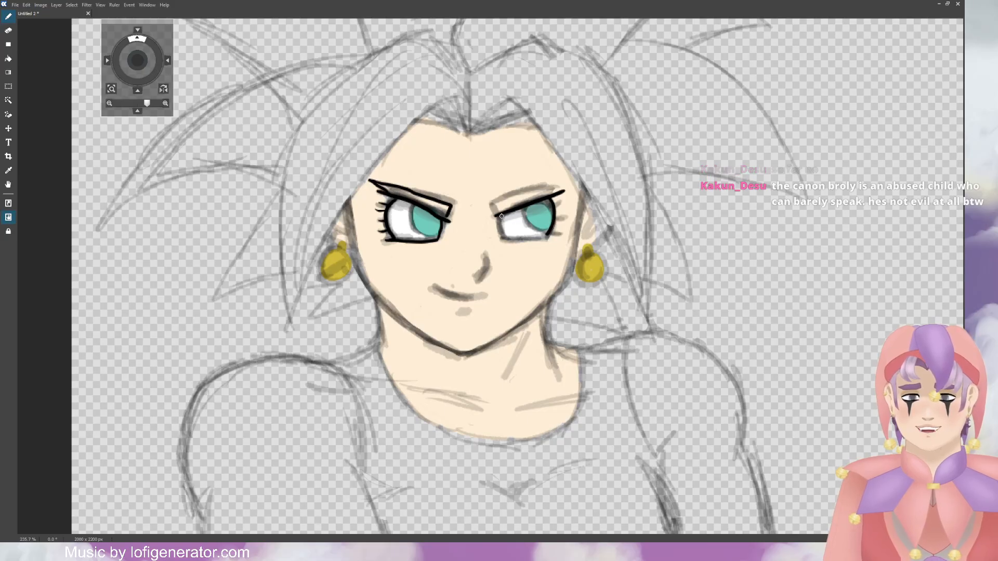
pyautogui.moveTo(500, 213)
pyautogui.mouseDown()
pyautogui.moveTo(512, 233)
pyautogui.moveTo(503, 237)
pyautogui.moveTo(549, 238)
pyautogui.mouseUp()
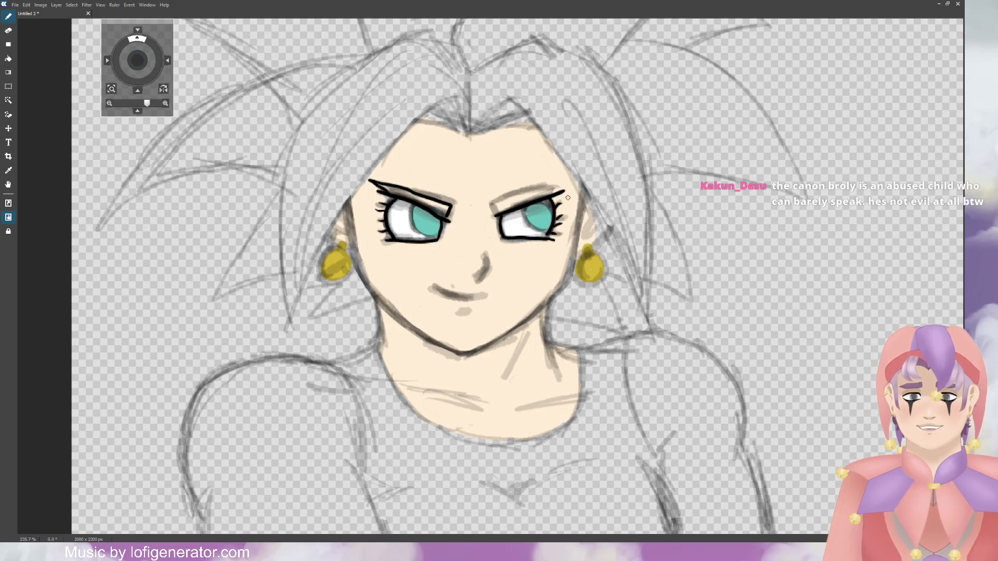
pyautogui.moveTo(493, 212); pyautogui.dragTo(554, 186)
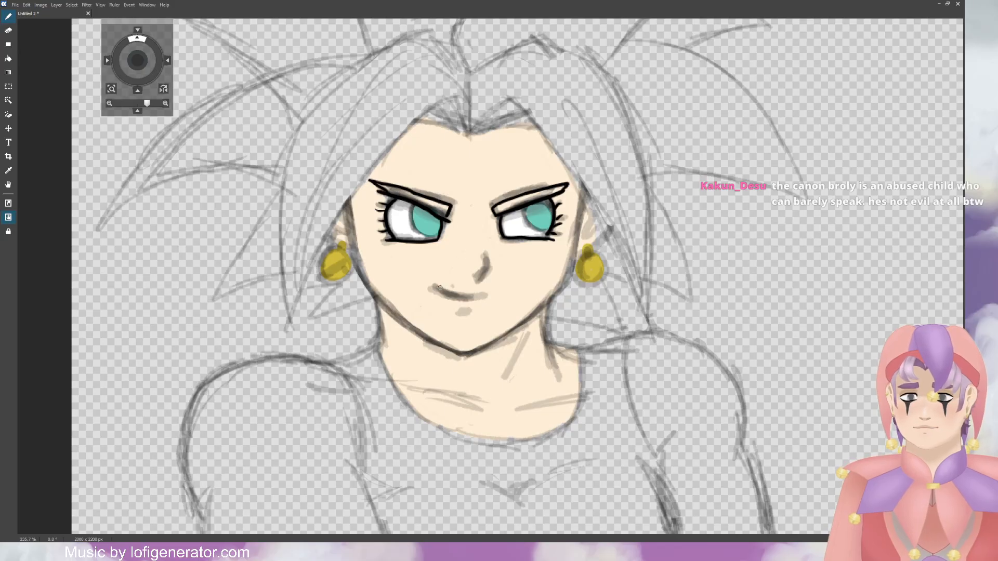
pyautogui.moveTo(453, 294); pyautogui.dragTo(474, 295)
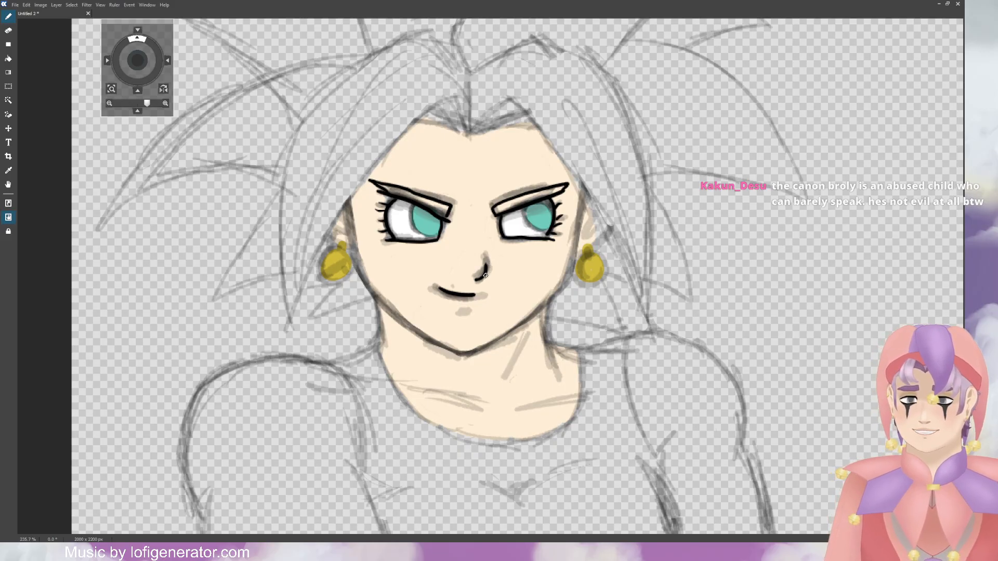
pyautogui.moveTo(474, 295); pyautogui.dragTo(482, 293)
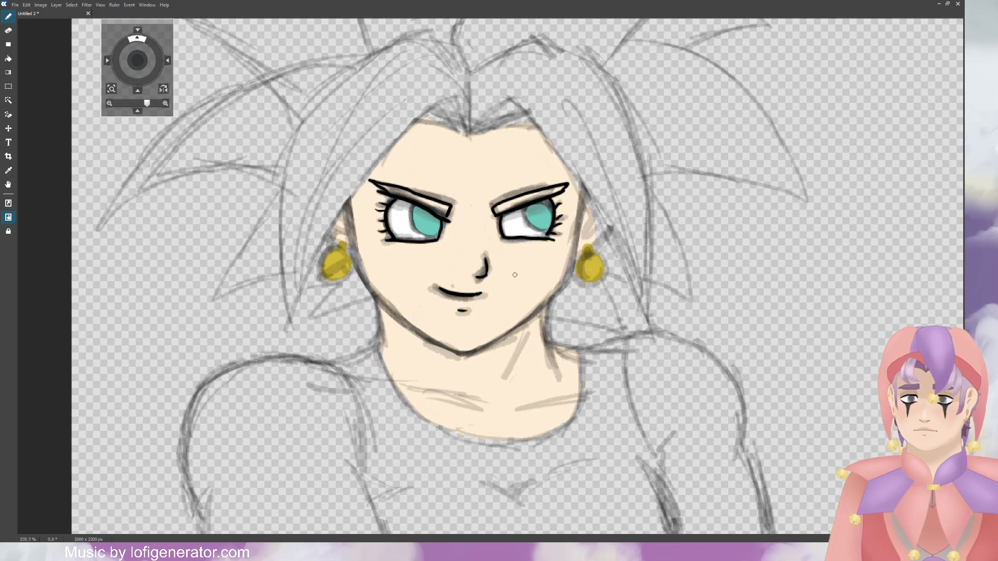
pyautogui.click(886, 269)
pyautogui.click(887, 270)
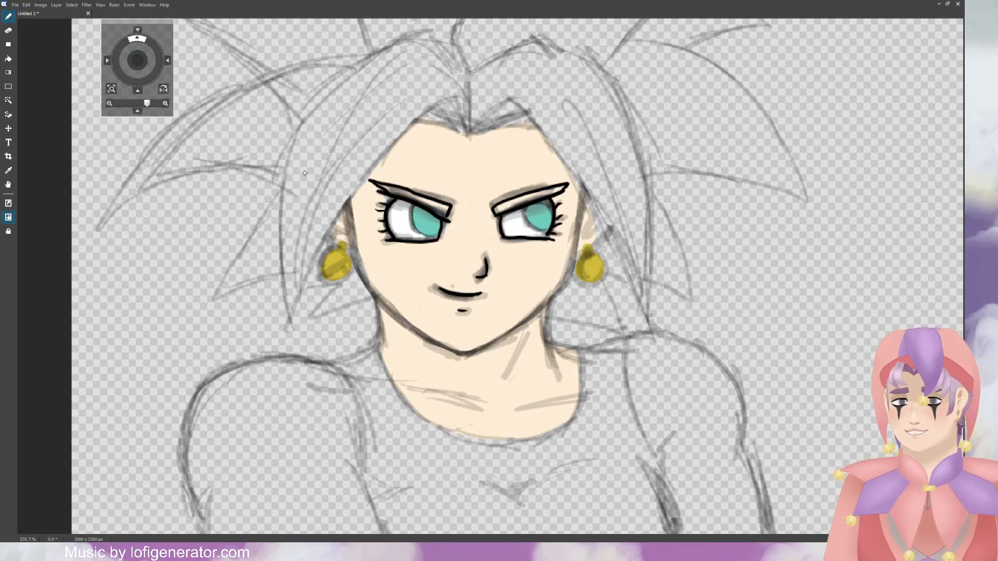
pyautogui.hotkey('ctrl', 'z')
pyautogui.hotkey('ctrl', 'z')
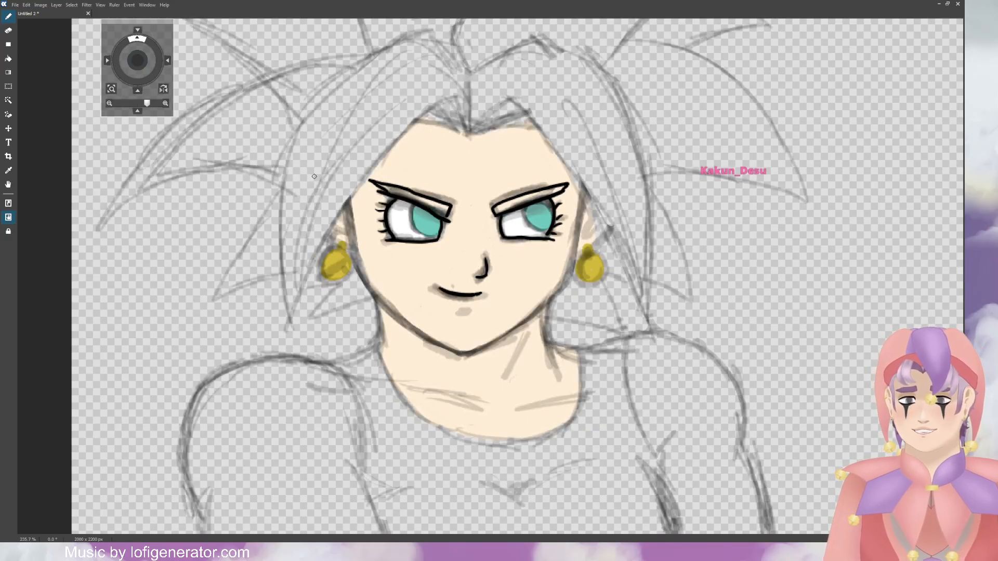
pyautogui.hotkey('ctrl', 'z')
pyautogui.hotkey('ctrl', 'z')
pyautogui.hotkey('ctrl', 'z')
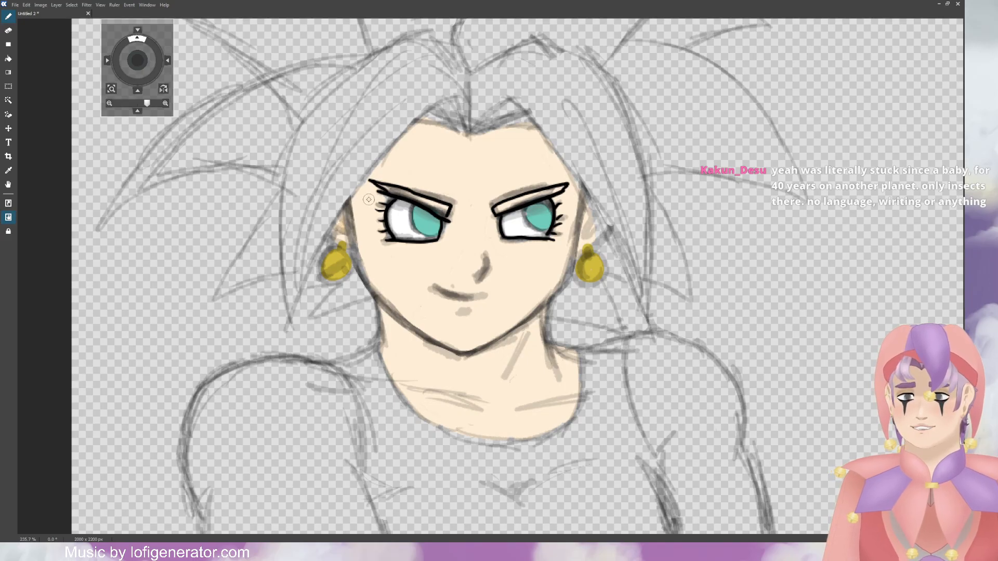
# Step: Paint darker orange skin shading along the left hairline, beside the nose and under the lower lip
pyautogui.moveTo(368, 199); pyautogui.dragTo(390, 152)
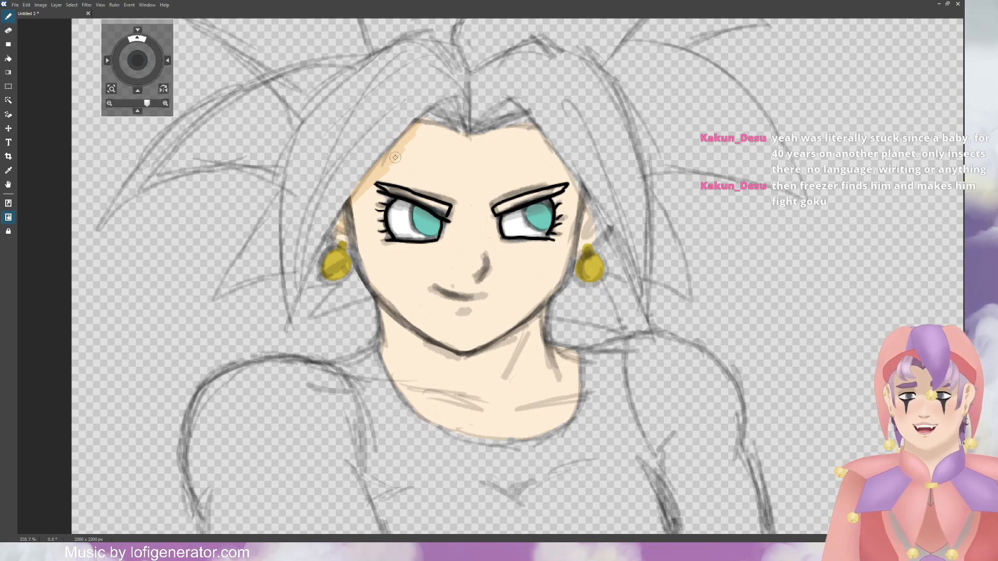
pyautogui.moveTo(395, 158); pyautogui.dragTo(426, 126)
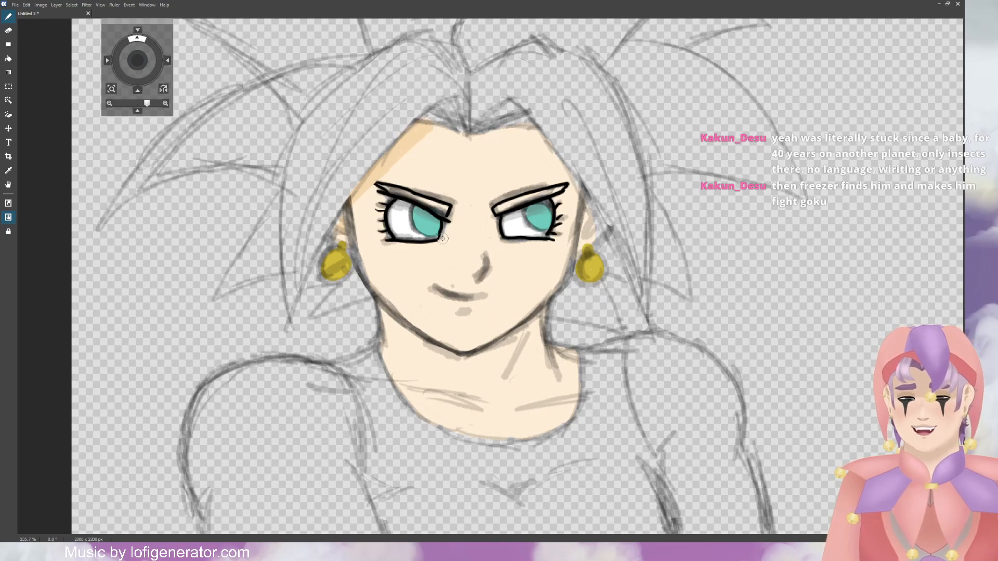
pyautogui.moveTo(476, 280); pyautogui.dragTo(491, 264)
pyautogui.moveTo(445, 300); pyautogui.dragTo(479, 301)
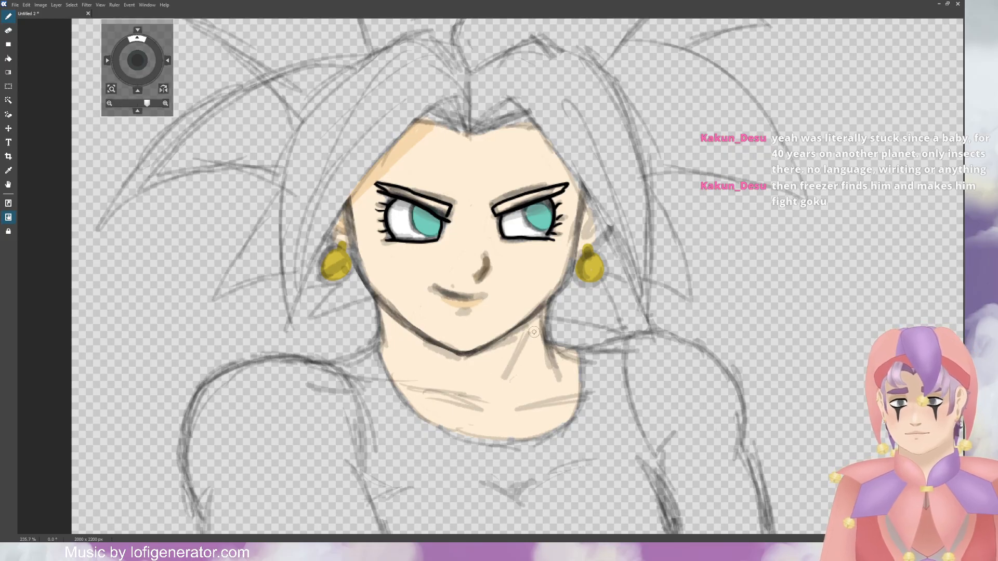
# Step: Paint orange skin shading on the neck, under the jaw, along the right hairline and ear, and on the collarbones
pyautogui.moveTo(532, 332); pyautogui.dragTo(502, 384)
pyautogui.moveTo(410, 337)
pyautogui.mouseDown()
pyautogui.moveTo(382, 315)
pyautogui.moveTo(467, 365)
pyautogui.moveTo(486, 354)
pyautogui.mouseUp()
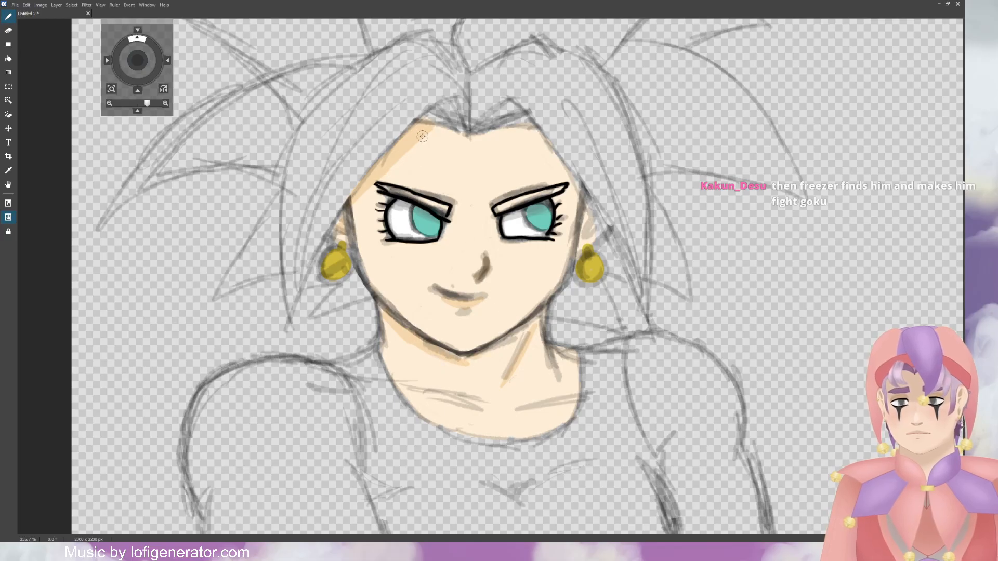
pyautogui.moveTo(575, 189)
pyautogui.mouseDown()
pyautogui.moveTo(587, 224)
pyautogui.moveTo(588, 213)
pyautogui.mouseUp()
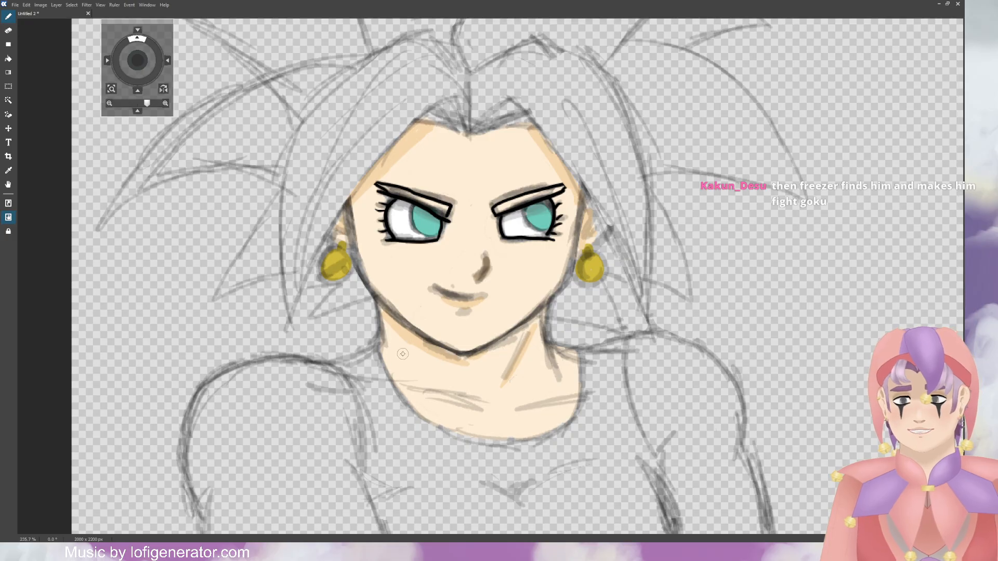
pyautogui.moveTo(394, 376)
pyautogui.mouseDown()
pyautogui.moveTo(492, 423)
pyautogui.moveTo(570, 400)
pyautogui.mouseUp()
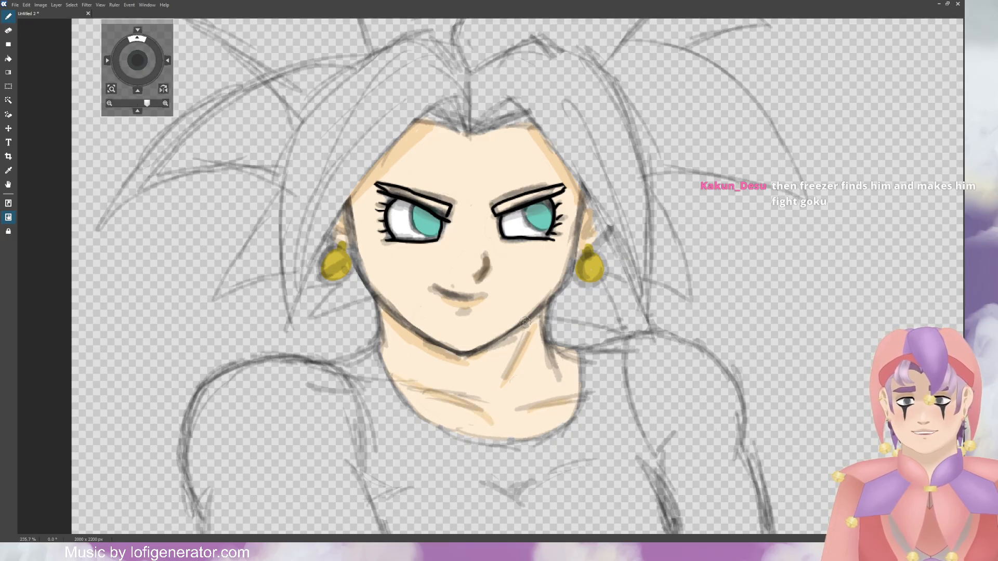
# Step: Outline the figure's arm and hand on the drawing's left side in light skin colour and fill the shape
pyautogui.scroll(-5, 322, 163)
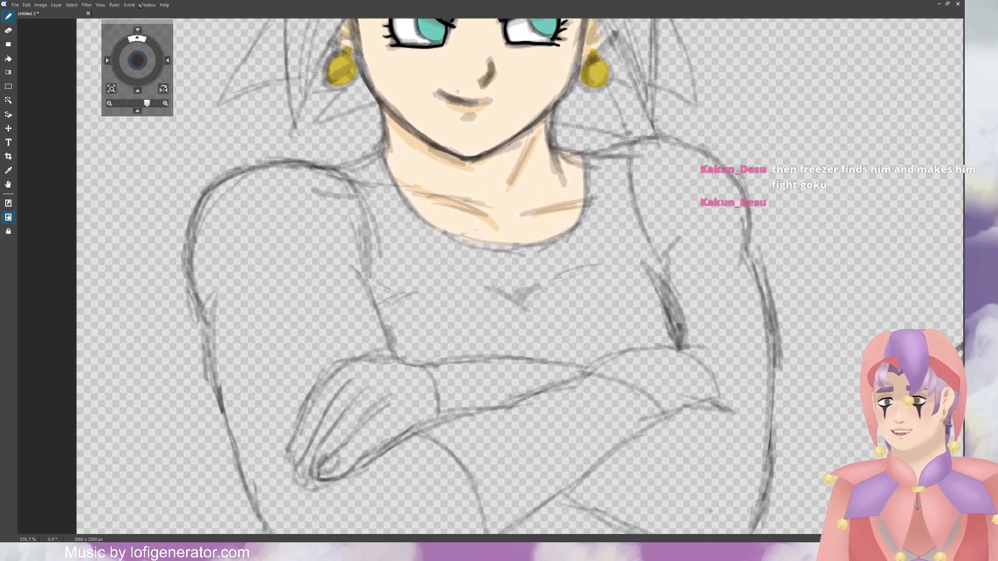
pyautogui.scroll(-1, 370, 229)
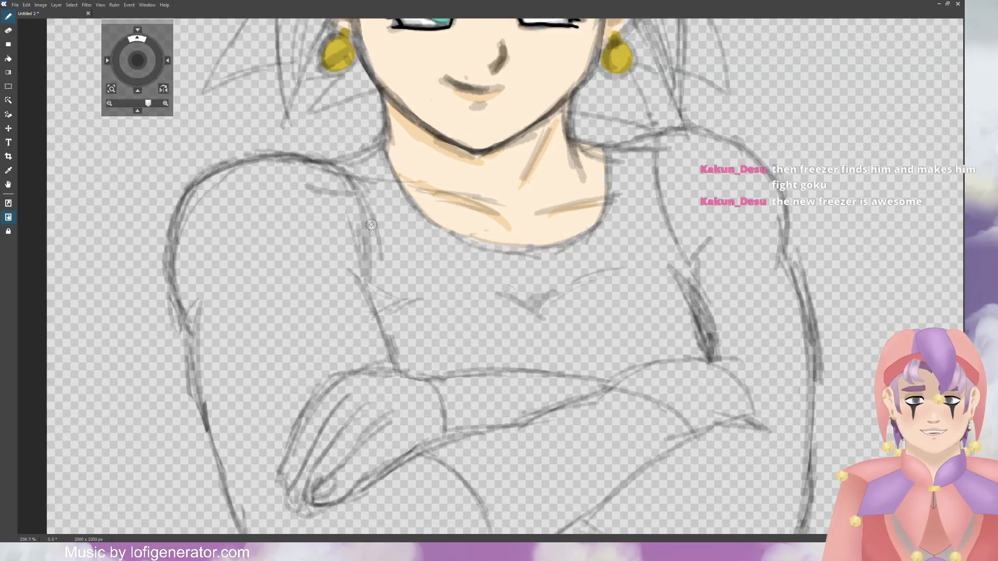
pyautogui.scroll(-2, 372, 228)
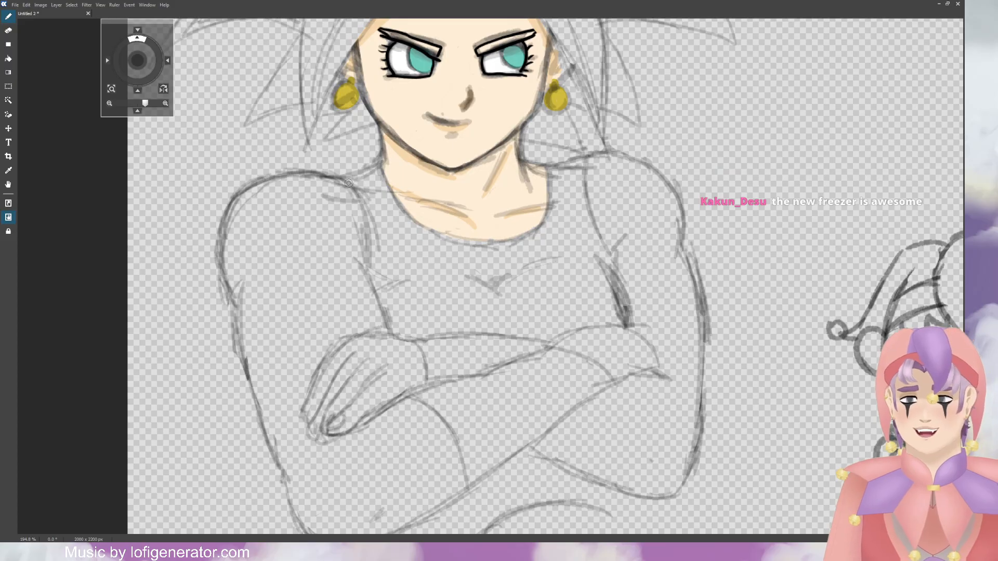
pyautogui.moveTo(348, 183)
pyautogui.mouseDown()
pyautogui.moveTo(312, 170)
pyautogui.moveTo(264, 173)
pyautogui.moveTo(231, 210)
pyautogui.moveTo(225, 279)
pyautogui.moveTo(294, 491)
pyautogui.mouseUp()
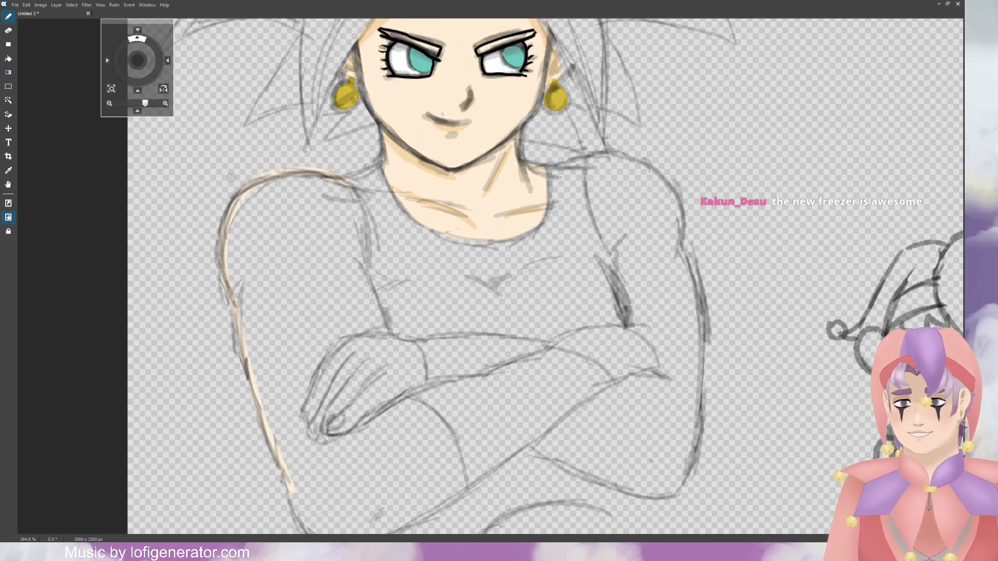
pyautogui.moveTo(142, 66); pyautogui.dragTo(143, 67)
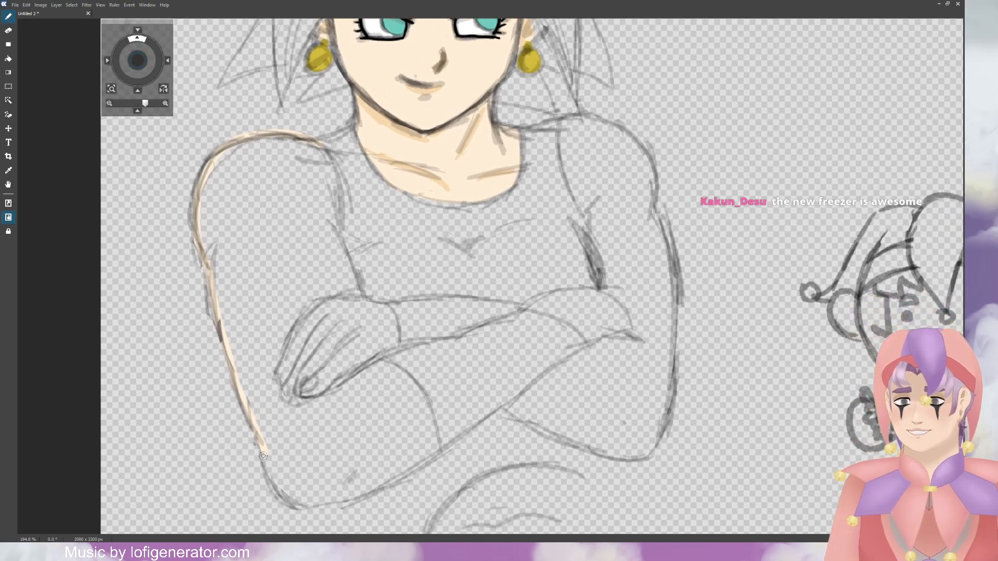
pyautogui.moveTo(269, 471)
pyautogui.mouseDown()
pyautogui.moveTo(290, 503)
pyautogui.moveTo(352, 496)
pyautogui.mouseUp()
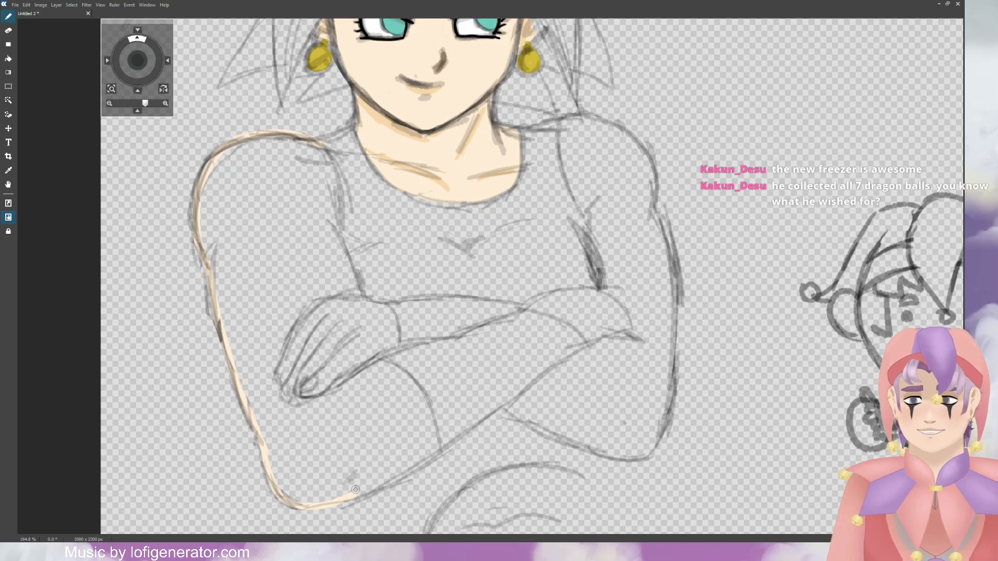
pyautogui.moveTo(352, 495)
pyautogui.mouseDown()
pyautogui.moveTo(438, 451)
pyautogui.moveTo(414, 386)
pyautogui.moveTo(380, 359)
pyautogui.moveTo(395, 344)
pyautogui.moveTo(389, 313)
pyautogui.moveTo(365, 304)
pyautogui.moveTo(333, 242)
pyautogui.moveTo(337, 203)
pyautogui.moveTo(310, 144)
pyautogui.mouseUp()
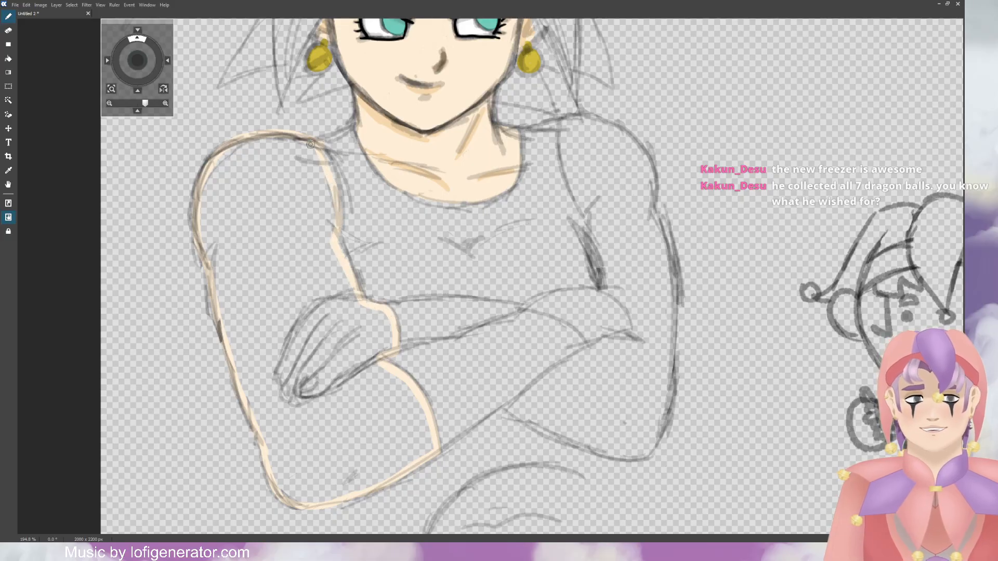
pyautogui.click(8, 58)
pyautogui.click(276, 183)
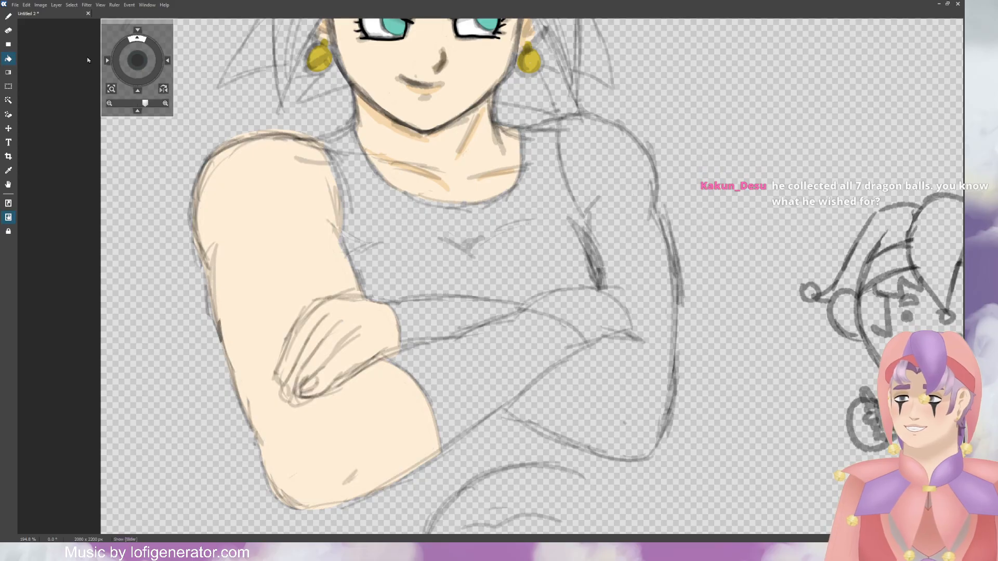
# Step: Outline the figure's arm on the drawing's right side in light skin colour, excluding the wristband, and fill the shape
pyautogui.click(8, 16)
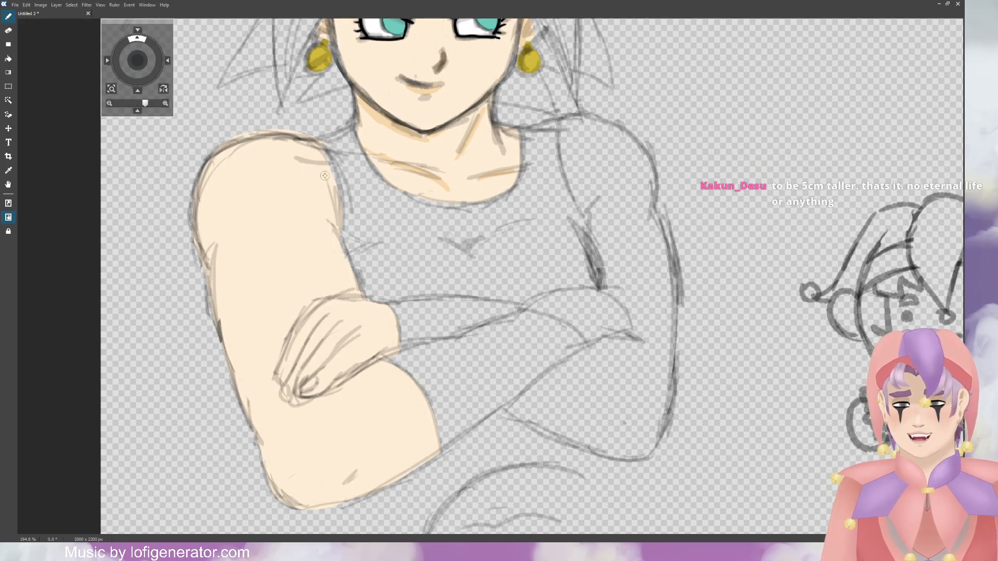
pyautogui.moveTo(138, 61); pyautogui.dragTo(125, 62)
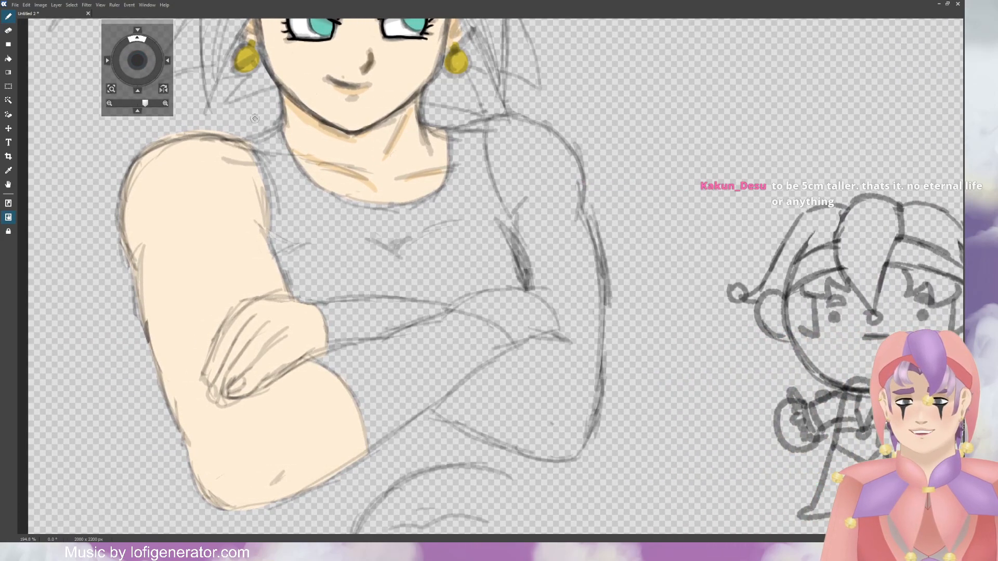
pyautogui.moveTo(454, 307)
pyautogui.mouseDown()
pyautogui.moveTo(525, 294)
pyautogui.moveTo(535, 263)
pyautogui.moveTo(492, 159)
pyautogui.mouseUp()
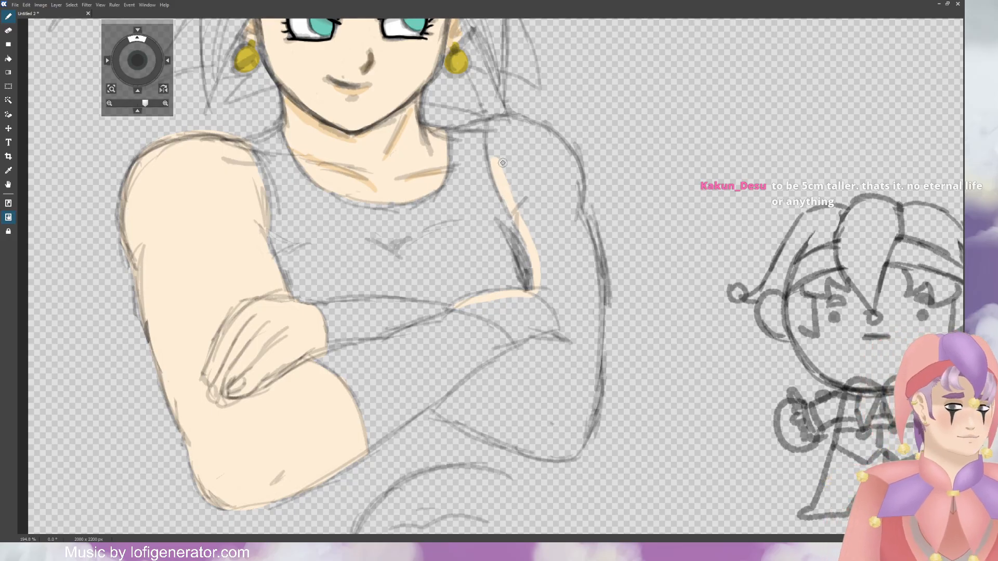
pyautogui.moveTo(497, 164)
pyautogui.mouseDown()
pyautogui.moveTo(491, 130)
pyautogui.moveTo(531, 125)
pyautogui.moveTo(560, 138)
pyautogui.moveTo(578, 180)
pyautogui.moveTo(575, 208)
pyautogui.moveTo(575, 163)
pyautogui.mouseUp()
pyautogui.moveTo(574, 214); pyautogui.dragTo(590, 263)
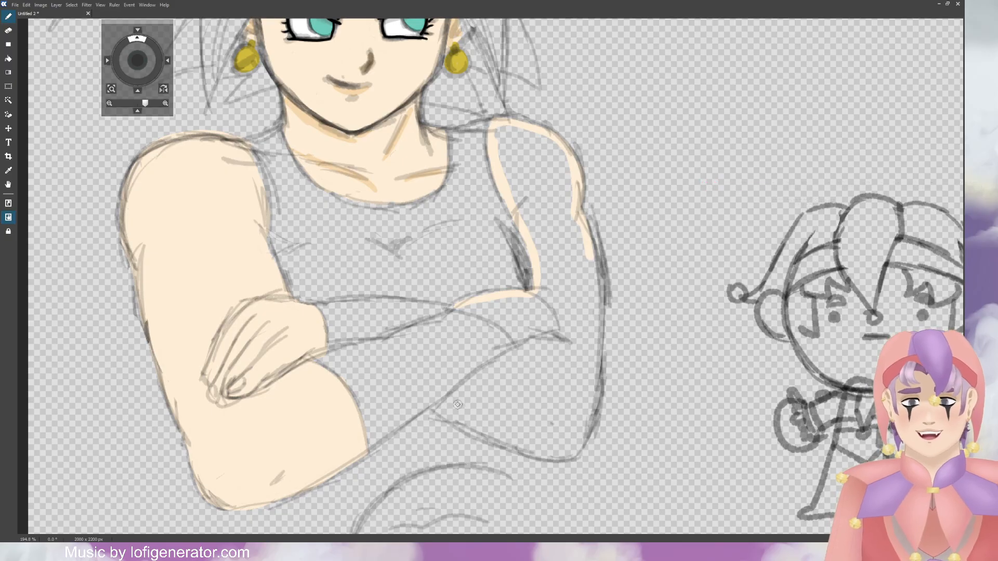
pyautogui.moveTo(451, 400)
pyautogui.mouseDown()
pyautogui.moveTo(515, 348)
pyautogui.moveTo(501, 323)
pyautogui.moveTo(455, 307)
pyautogui.mouseUp()
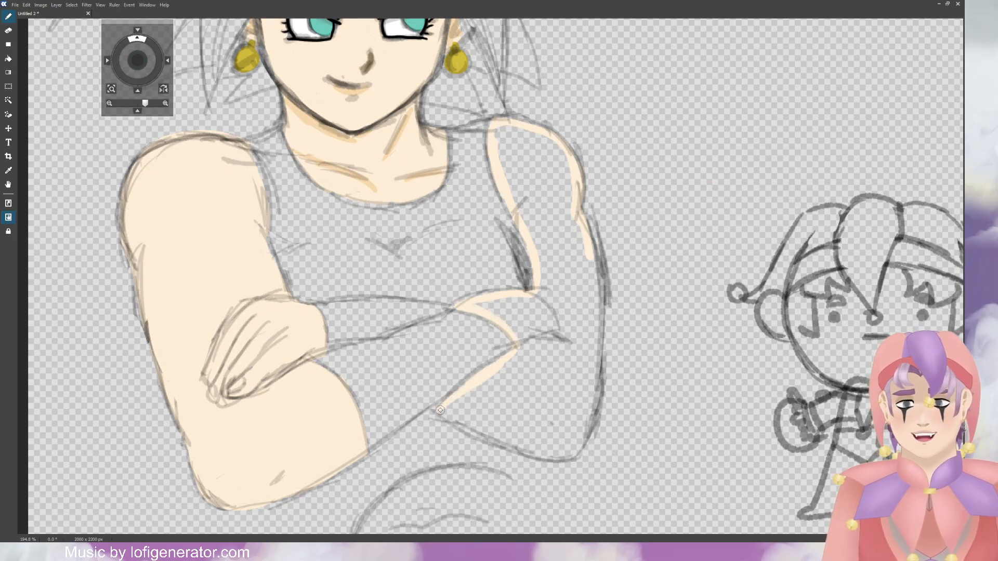
pyautogui.moveTo(438, 407)
pyautogui.mouseDown()
pyautogui.moveTo(527, 456)
pyautogui.moveTo(568, 456)
pyautogui.moveTo(584, 444)
pyautogui.moveTo(600, 315)
pyautogui.moveTo(581, 228)
pyautogui.mouseUp()
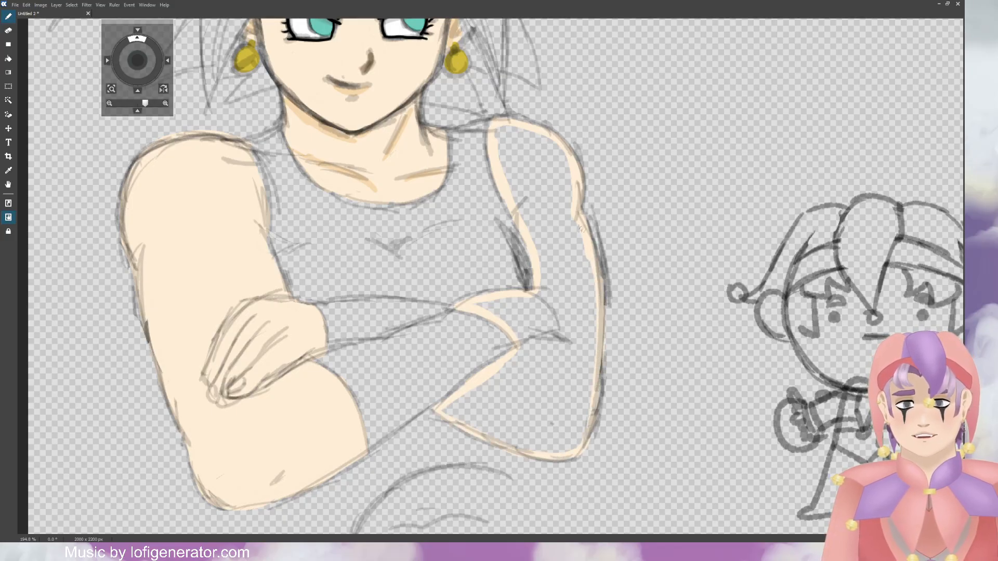
pyautogui.click(10, 58)
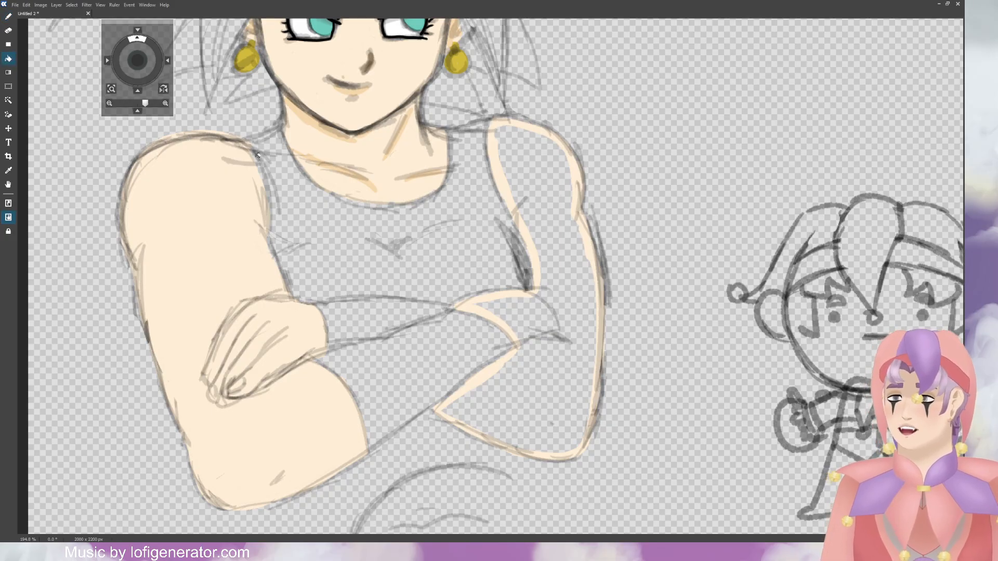
pyautogui.click(534, 193)
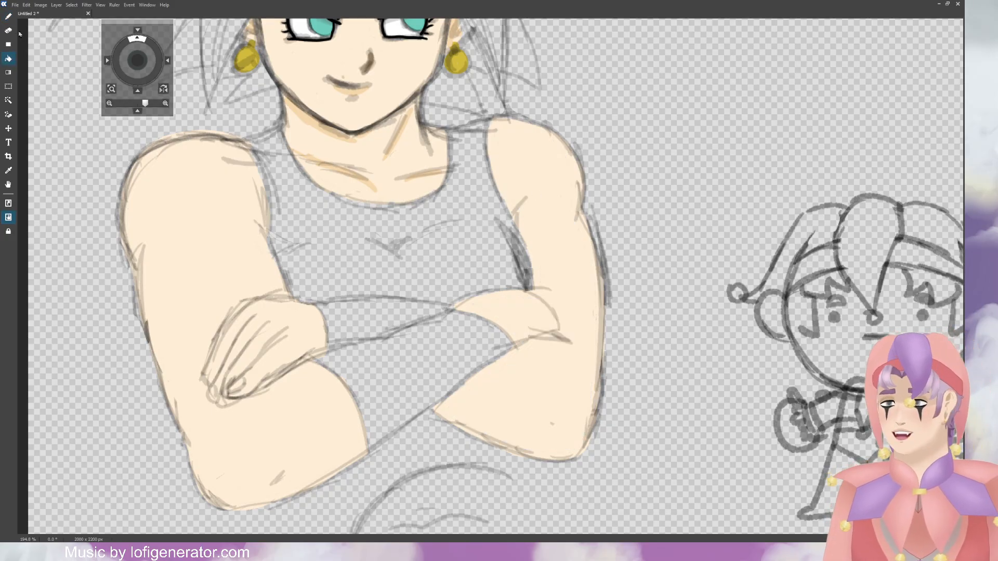
pyautogui.click(8, 16)
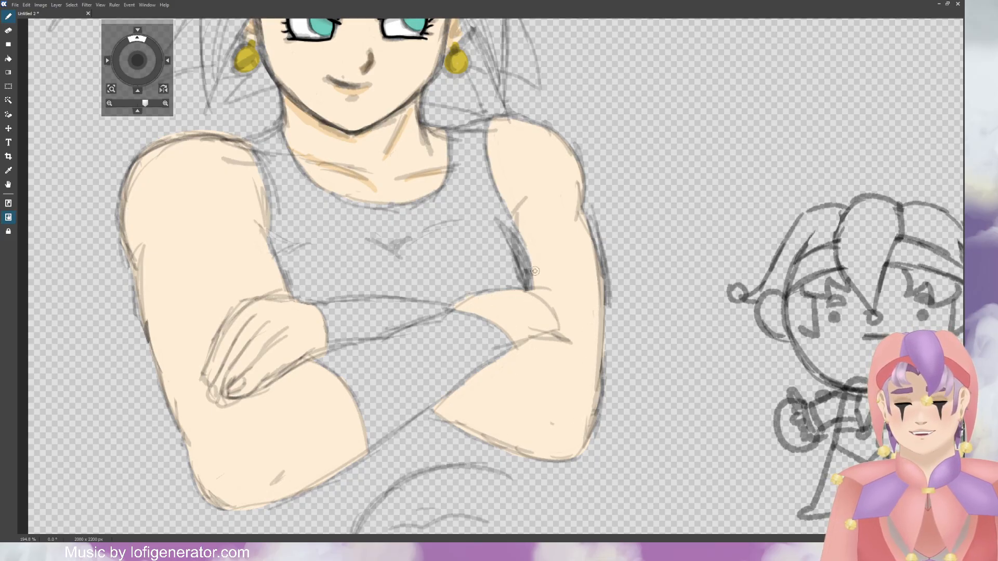
pyautogui.moveTo(136, 60); pyautogui.dragTo(142, 68)
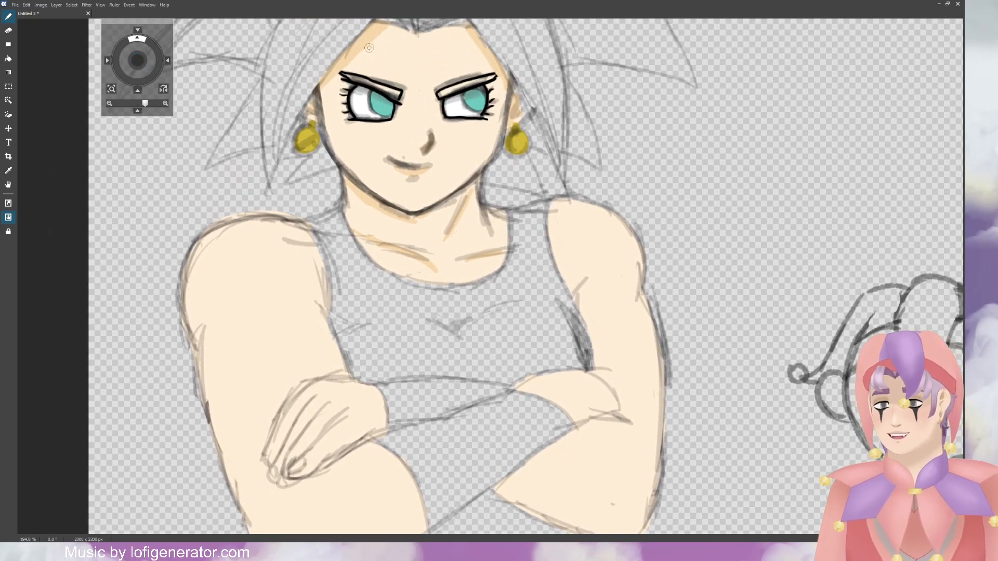
pyautogui.scroll(-3, 218, 130)
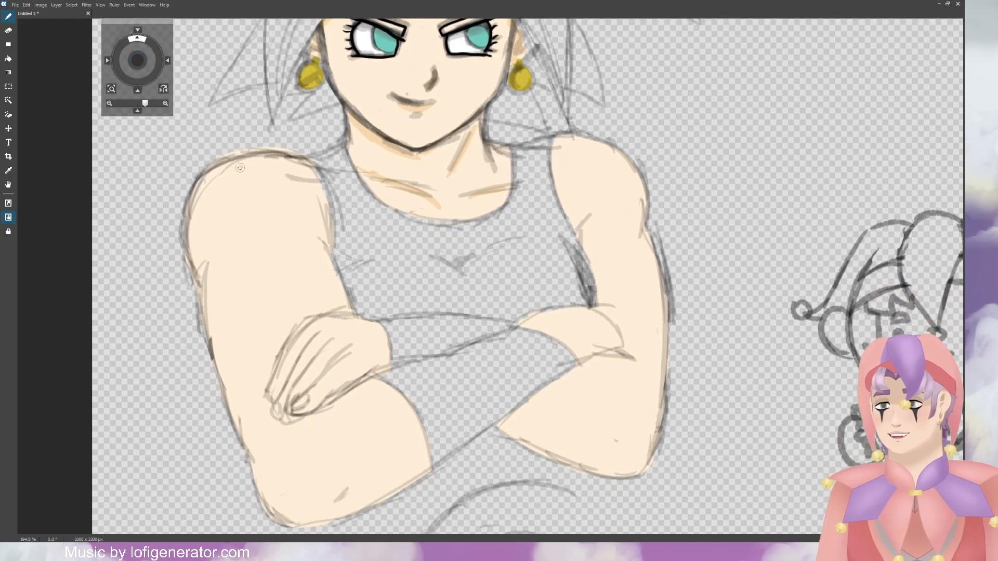
# Step: Outline a light orange shading band along the outer edge and underside of the arm on the drawing's left side
pyautogui.moveTo(222, 162); pyautogui.dragTo(216, 245)
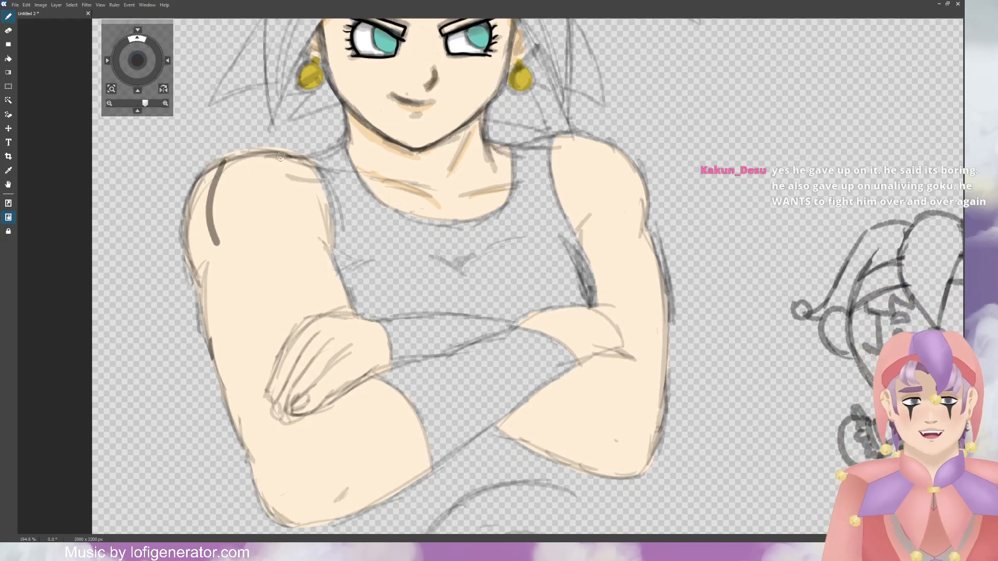
pyautogui.hotkey('ctrl', 'z')
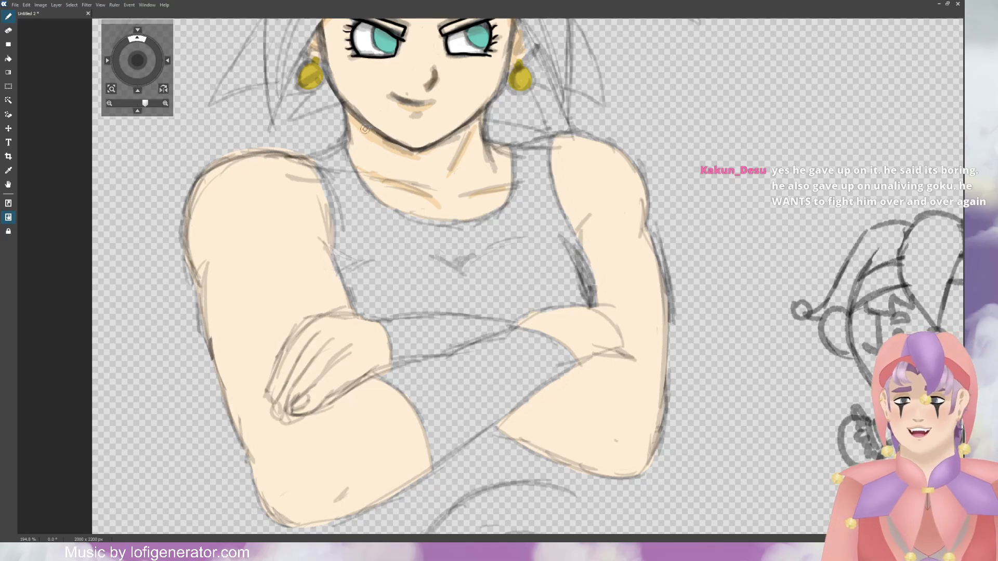
pyautogui.moveTo(226, 161)
pyautogui.mouseDown()
pyautogui.moveTo(203, 229)
pyautogui.moveTo(223, 324)
pyautogui.moveTo(254, 398)
pyautogui.moveTo(262, 450)
pyautogui.moveTo(283, 482)
pyautogui.moveTo(298, 494)
pyautogui.moveTo(440, 460)
pyautogui.mouseUp()
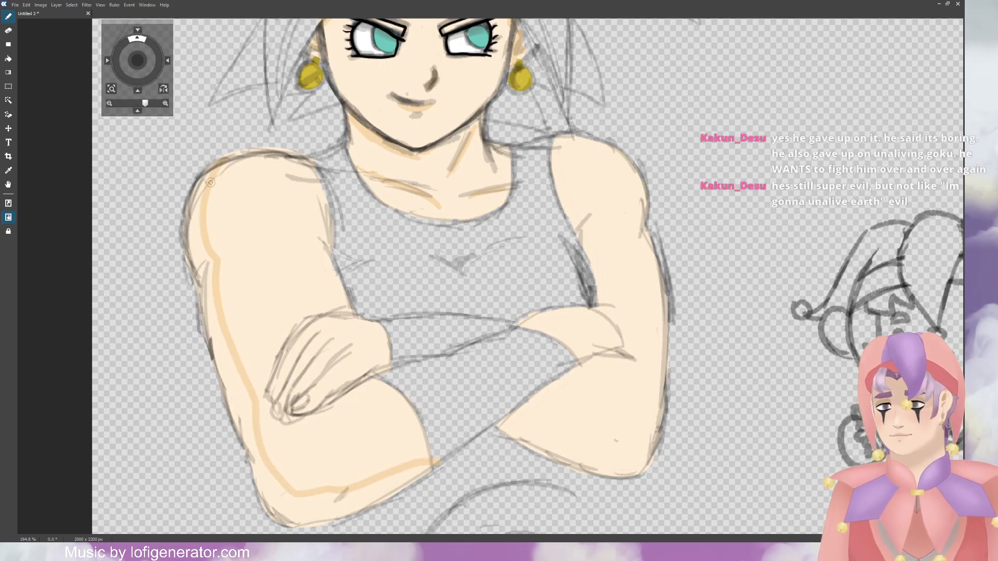
pyautogui.moveTo(210, 174)
pyautogui.mouseDown()
pyautogui.moveTo(186, 225)
pyautogui.moveTo(191, 258)
pyautogui.moveTo(275, 512)
pyautogui.moveTo(326, 525)
pyautogui.moveTo(429, 465)
pyautogui.mouseUp()
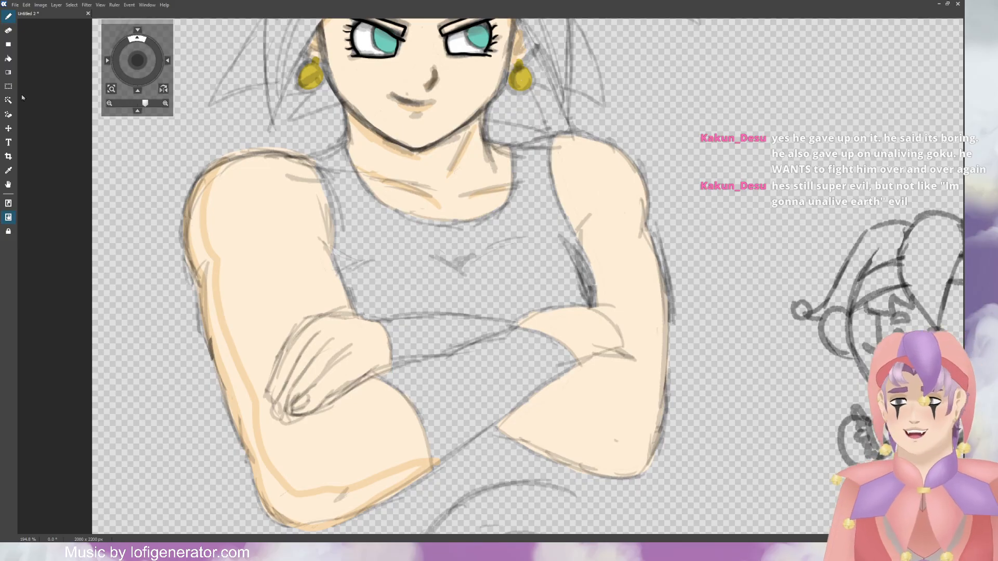
pyautogui.click(9, 59)
pyautogui.click(196, 237)
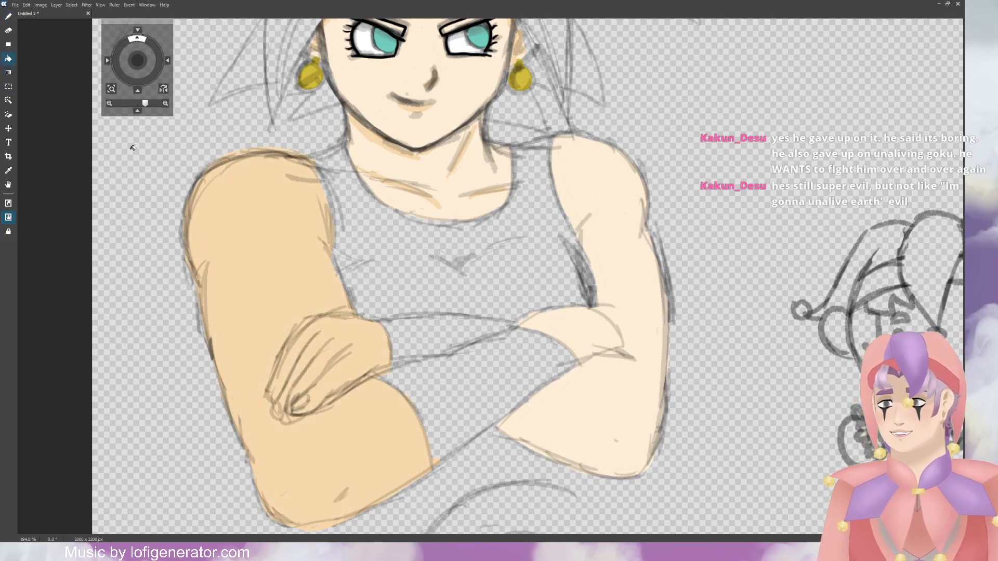
pyautogui.hotkey('ctrl', 'z')
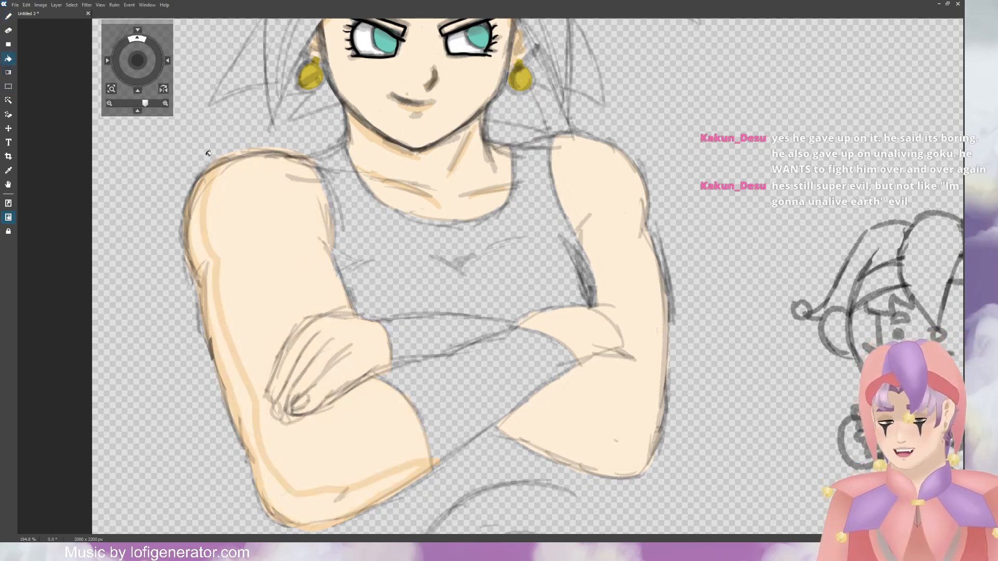
# Step: Paint in the outlined shading band on the left-side arm with the brush in light orange
pyautogui.click(10, 19)
pyautogui.moveTo(206, 217)
pyautogui.mouseDown()
pyautogui.moveTo(195, 247)
pyautogui.moveTo(191, 226)
pyautogui.moveTo(220, 361)
pyautogui.moveTo(271, 492)
pyautogui.moveTo(286, 516)
pyautogui.moveTo(303, 518)
pyautogui.moveTo(264, 485)
pyautogui.moveTo(273, 505)
pyautogui.moveTo(357, 512)
pyautogui.moveTo(308, 512)
pyautogui.moveTo(291, 497)
pyautogui.moveTo(369, 483)
pyautogui.moveTo(350, 502)
pyautogui.mouseUp()
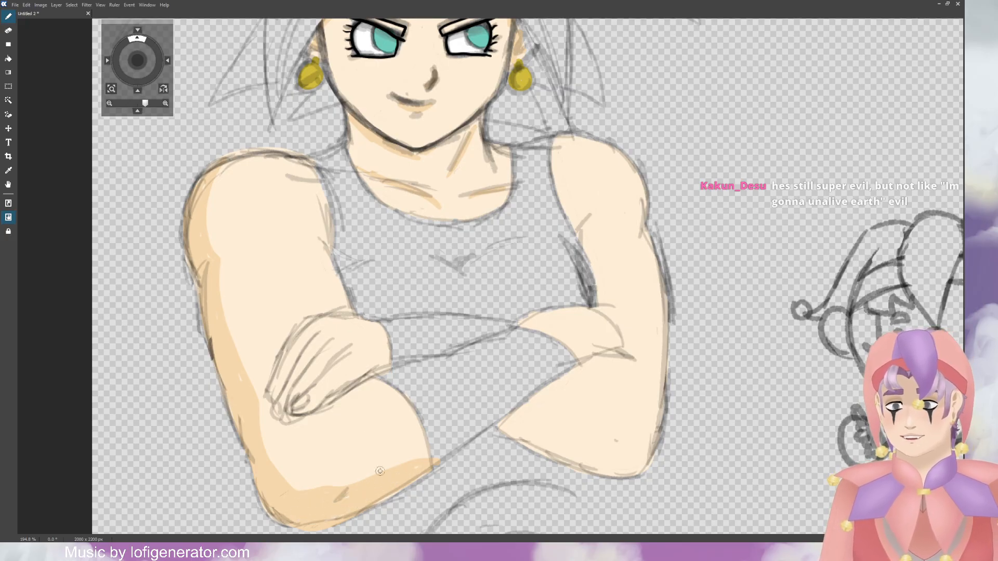
# Step: Paint light orange shading down the left side of the face and across the neck beneath the jaw
pyautogui.scroll(5, 314, 224)
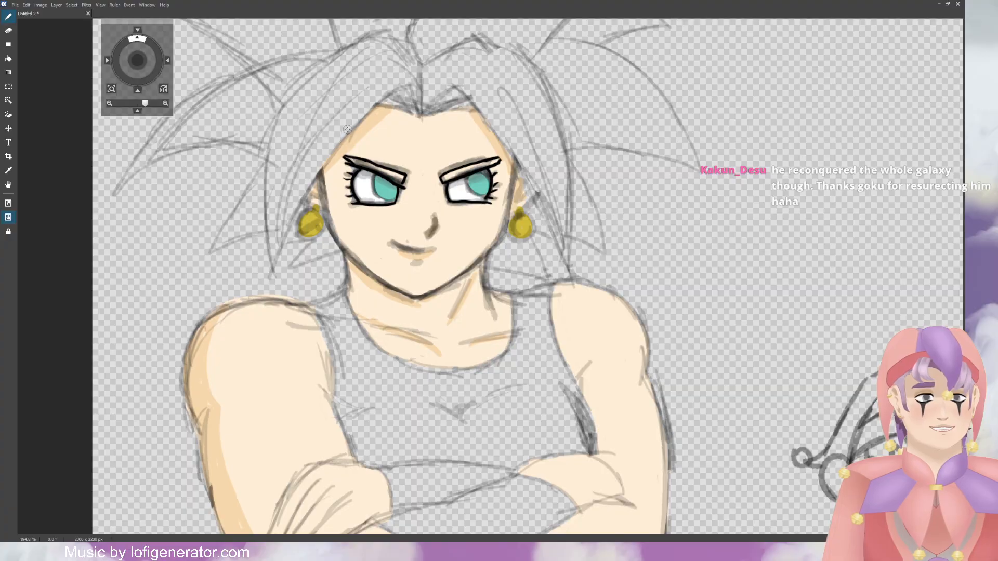
pyautogui.moveTo(347, 153); pyautogui.dragTo(353, 253)
pyautogui.hotkey('ctrl', 'z')
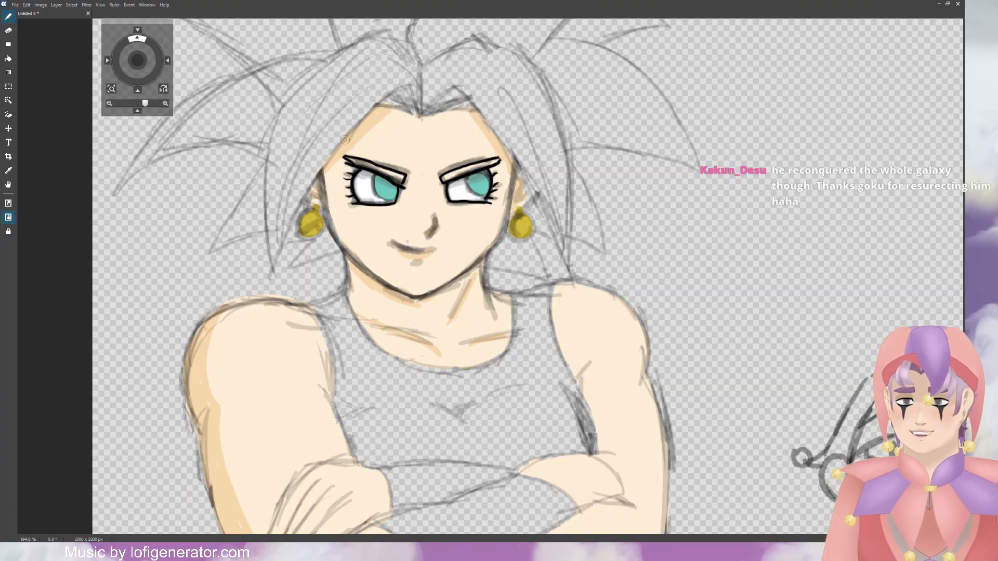
pyautogui.moveTo(339, 154); pyautogui.dragTo(354, 251)
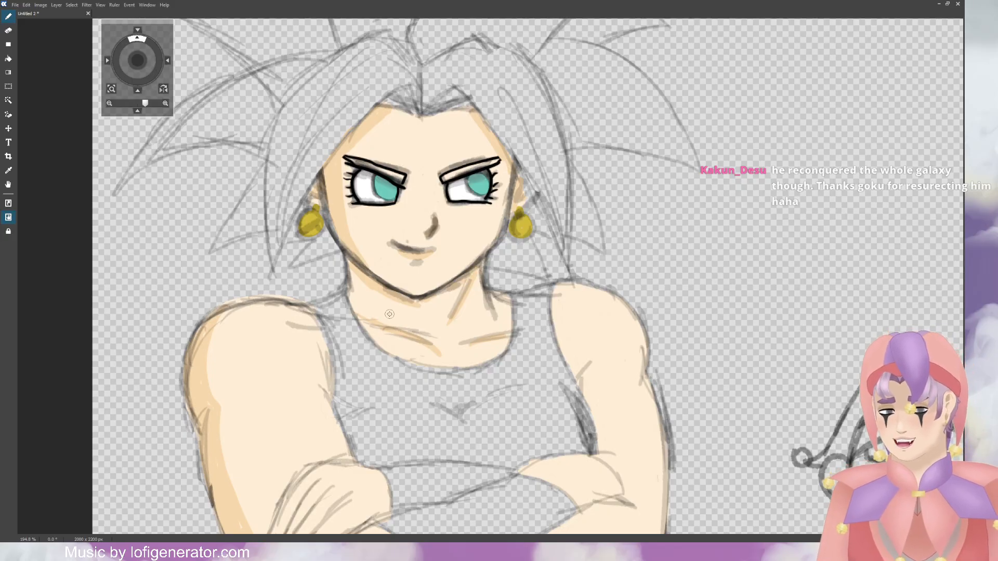
pyautogui.moveTo(355, 316); pyautogui.dragTo(443, 296)
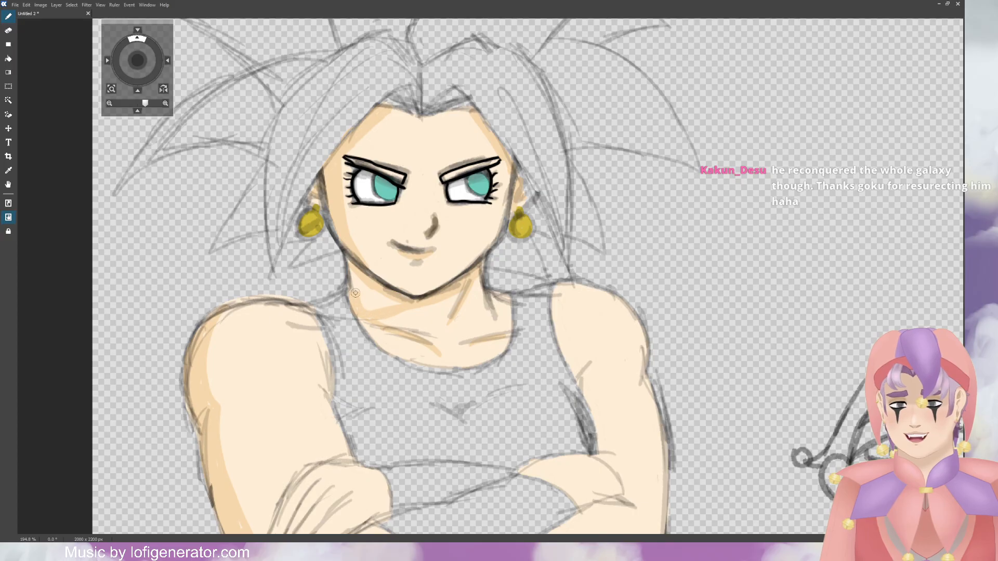
pyautogui.moveTo(355, 291)
pyautogui.mouseDown()
pyautogui.moveTo(353, 282)
pyautogui.moveTo(370, 300)
pyautogui.moveTo(406, 302)
pyautogui.mouseUp()
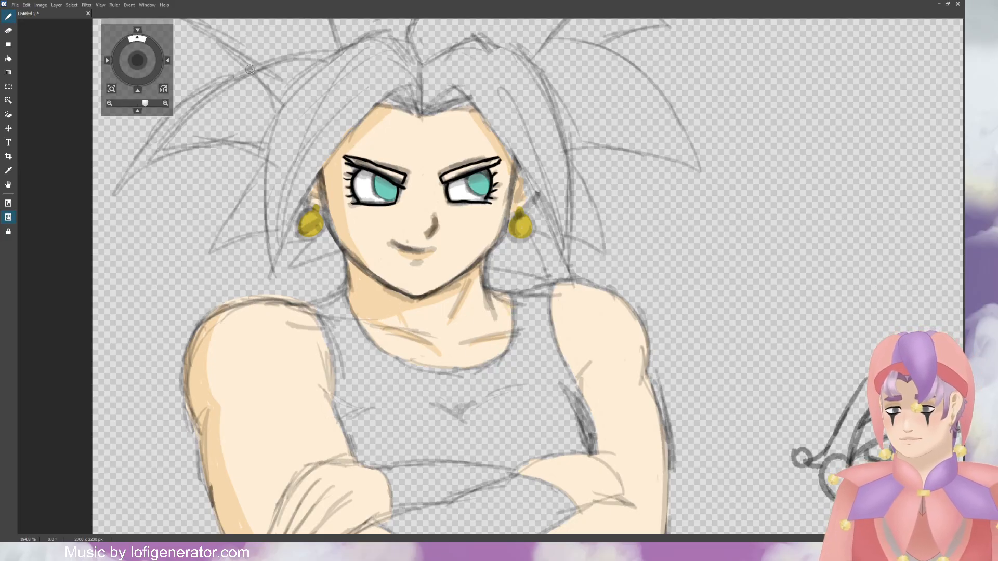
# Step: Paint light orange muscle creases on the drawing's right-side arm at the armpit, below the shoulder and at the inner elbow
pyautogui.moveTo(409, 356)
pyautogui.mouseDown()
pyautogui.moveTo(418, 332)
pyautogui.moveTo(373, 226)
pyautogui.moveTo(338, 179)
pyautogui.mouseUp()
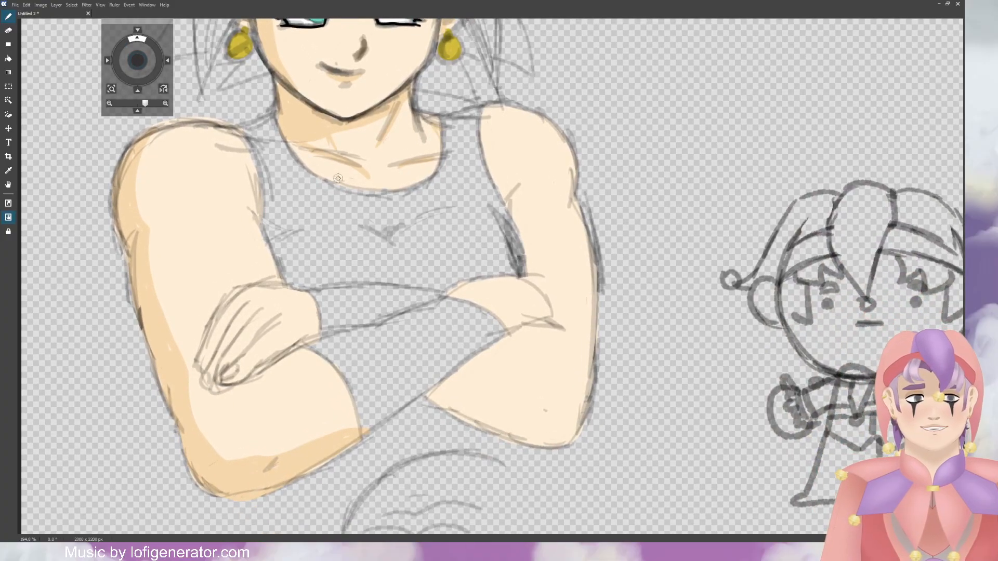
pyautogui.moveTo(522, 195); pyautogui.dragTo(509, 222)
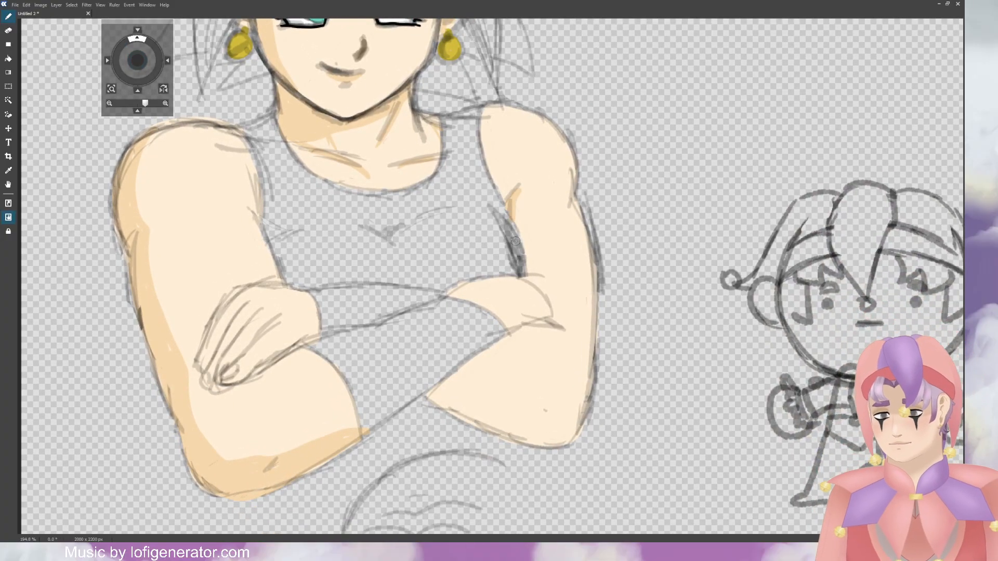
pyautogui.moveTo(576, 196)
pyautogui.mouseDown()
pyautogui.moveTo(560, 214)
pyautogui.moveTo(571, 274)
pyautogui.mouseUp()
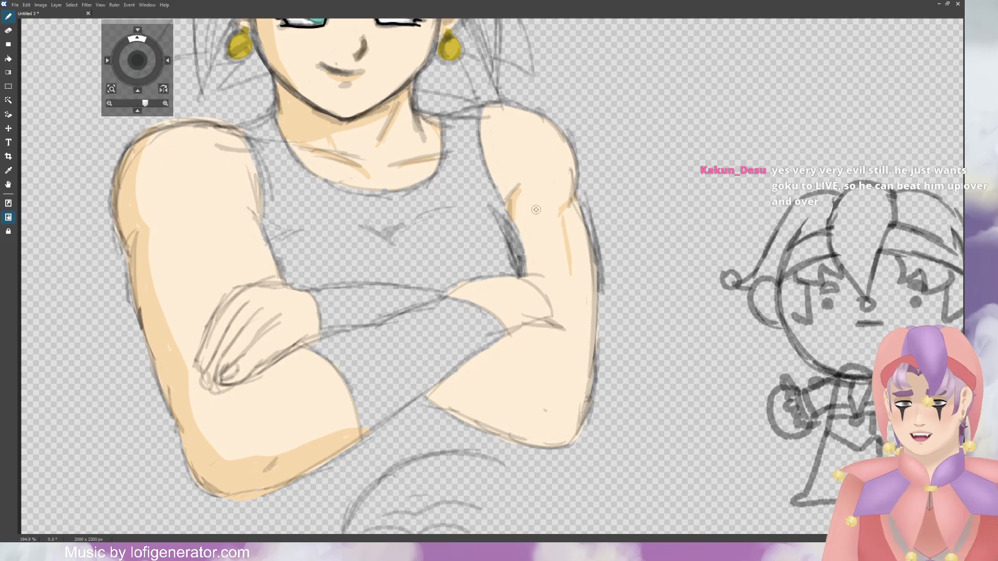
pyautogui.moveTo(535, 209)
pyautogui.mouseDown()
pyautogui.moveTo(557, 228)
pyautogui.moveTo(551, 221)
pyautogui.moveTo(570, 277)
pyautogui.mouseUp()
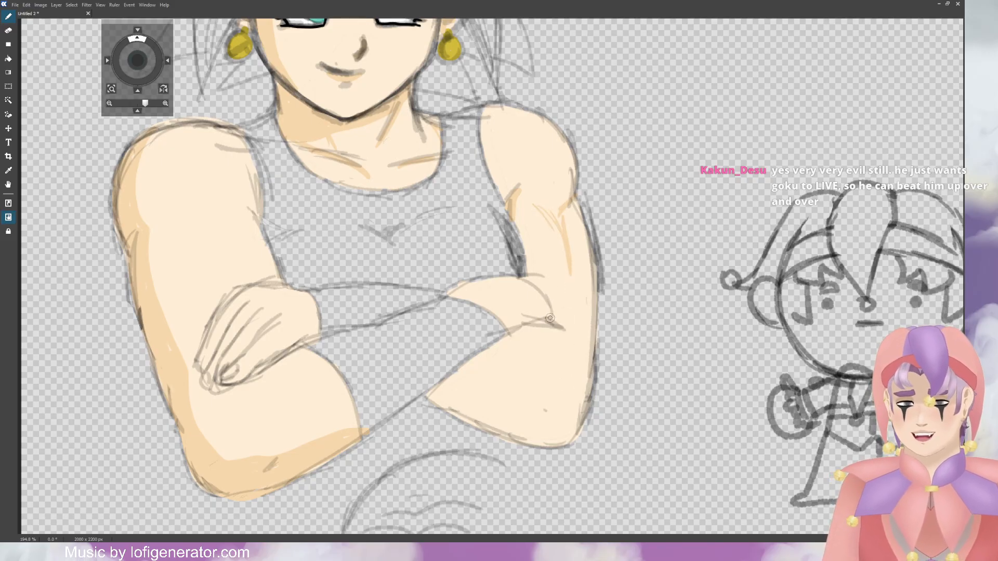
pyautogui.moveTo(547, 316); pyautogui.dragTo(571, 347)
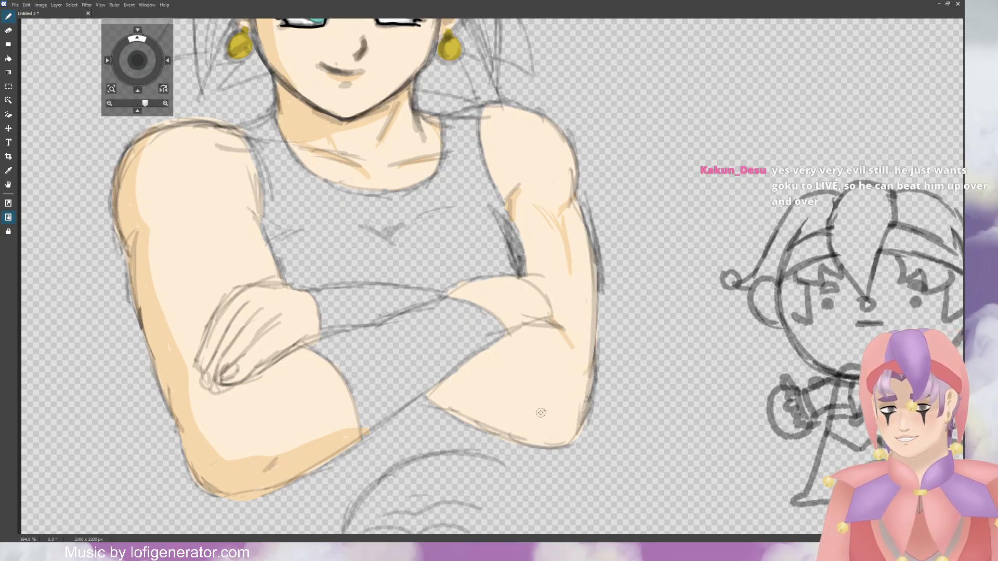
# Step: Paint light orange shading along the underside of the right-side forearm and add a short crease above the elbow
pyautogui.moveTo(524, 405); pyautogui.dragTo(553, 417)
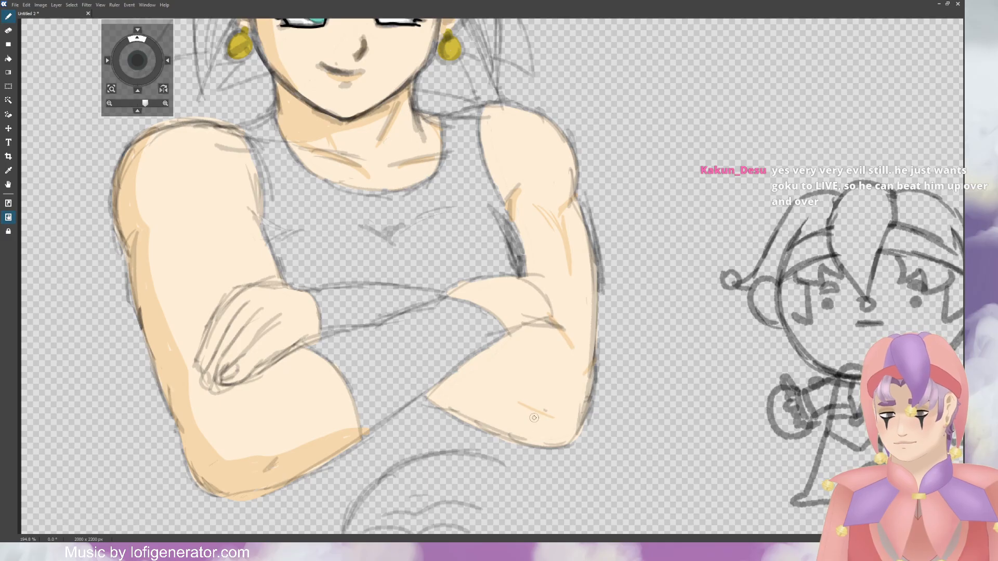
pyautogui.moveTo(452, 384)
pyautogui.mouseDown()
pyautogui.moveTo(551, 432)
pyautogui.moveTo(520, 410)
pyautogui.moveTo(434, 381)
pyautogui.moveTo(463, 413)
pyautogui.moveTo(483, 418)
pyautogui.moveTo(446, 388)
pyautogui.moveTo(495, 418)
pyautogui.moveTo(570, 430)
pyautogui.moveTo(556, 440)
pyautogui.moveTo(481, 420)
pyautogui.moveTo(511, 382)
pyautogui.mouseUp()
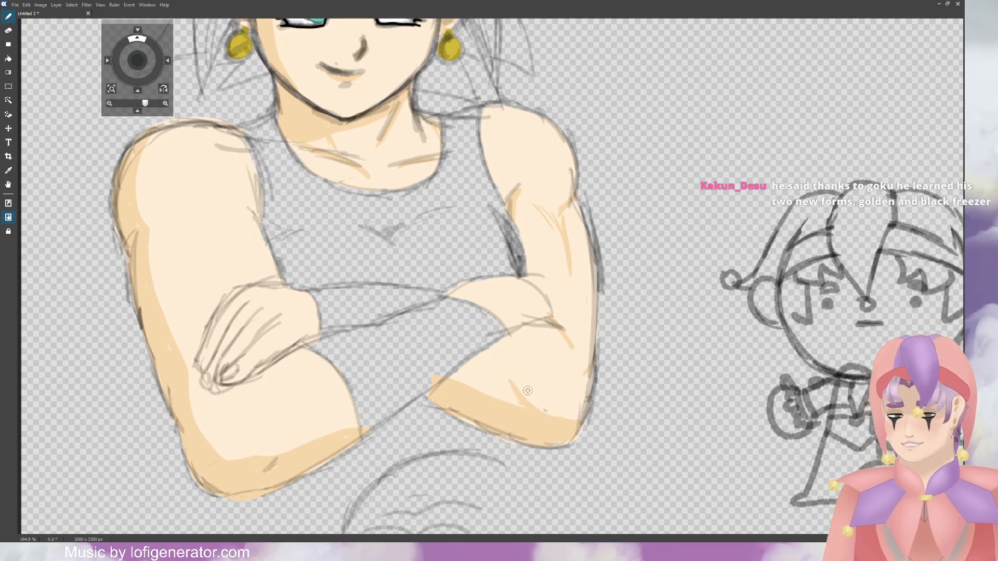
pyautogui.hotkey('ctrl', 'z')
pyautogui.moveTo(526, 387)
pyautogui.mouseDown()
pyautogui.moveTo(500, 395)
pyautogui.moveTo(531, 395)
pyautogui.moveTo(539, 409)
pyautogui.moveTo(499, 399)
pyautogui.mouseUp()
pyautogui.hotkey('ctrl', 'z')
pyautogui.hotkey('ctrl', 'z')
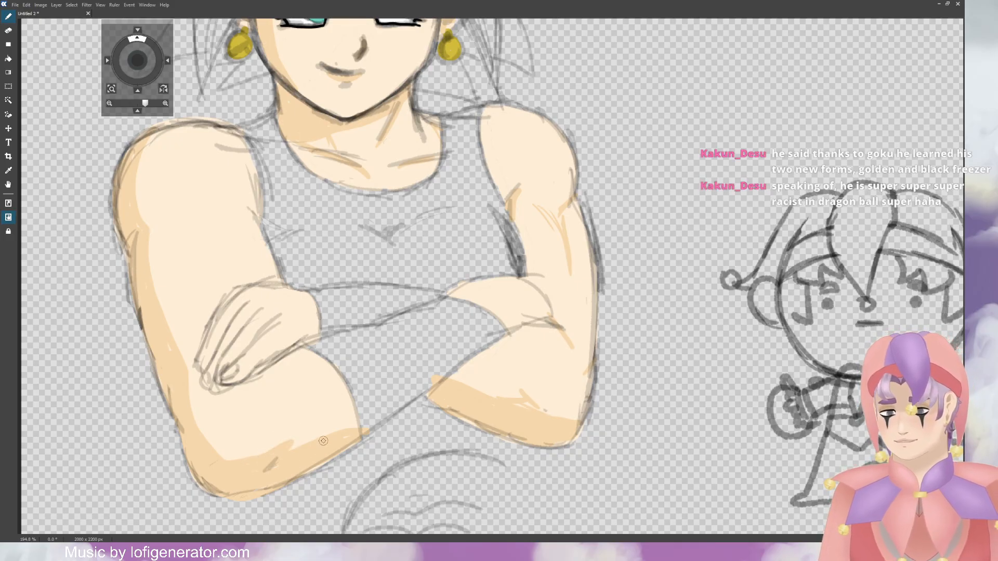
# Step: Paint light orange shading between the fingers of the visible hand and along the left-side shoulder's inner edge
pyautogui.moveTo(198, 365)
pyautogui.mouseDown()
pyautogui.moveTo(199, 354)
pyautogui.moveTo(208, 370)
pyautogui.moveTo(253, 369)
pyautogui.mouseUp()
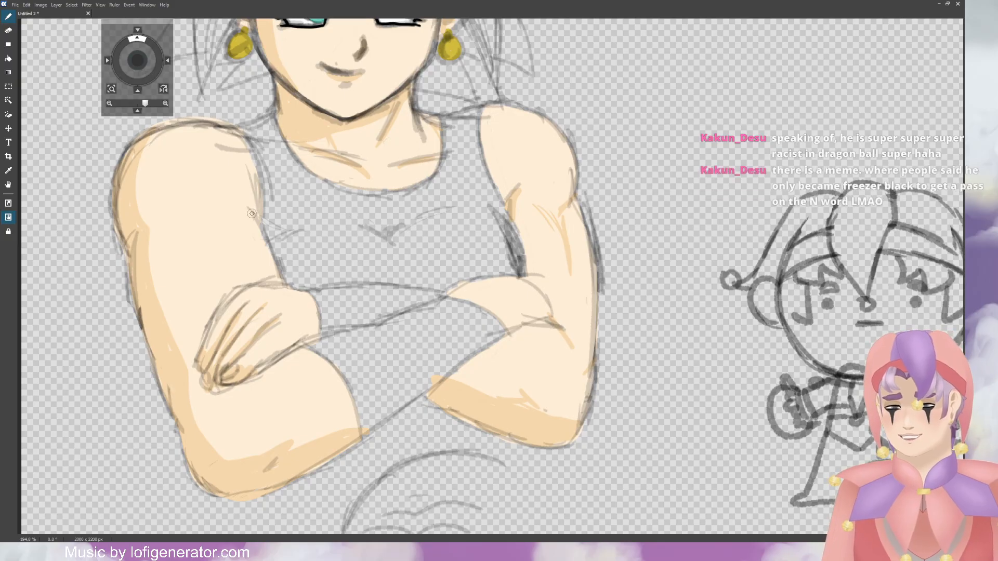
pyautogui.moveTo(241, 171); pyautogui.dragTo(257, 207)
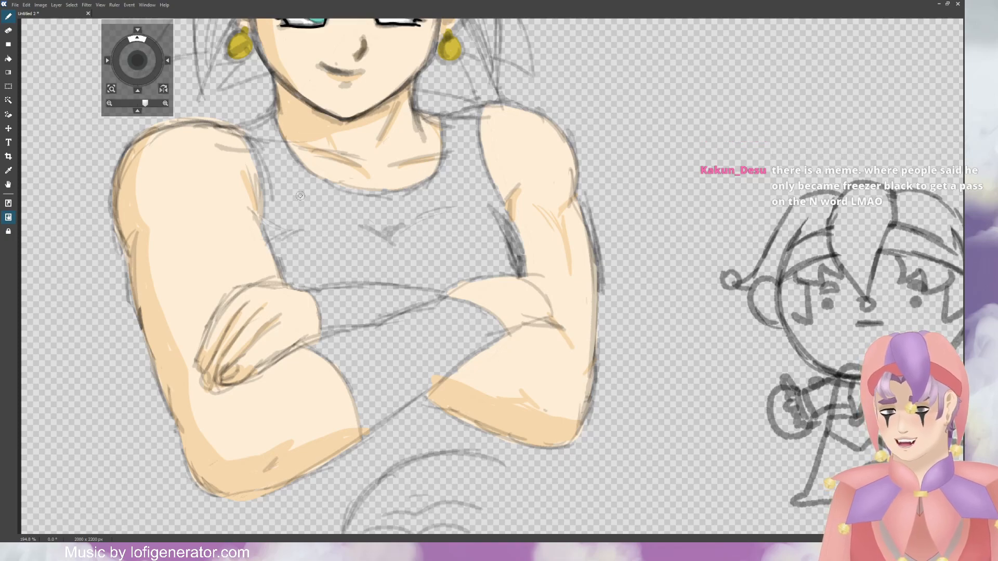
# Step: Paint near-white highlights on both shoulders and on the outer edge and forearm of the right-side arm
pyautogui.moveTo(147, 71); pyautogui.dragTo(210, 220)
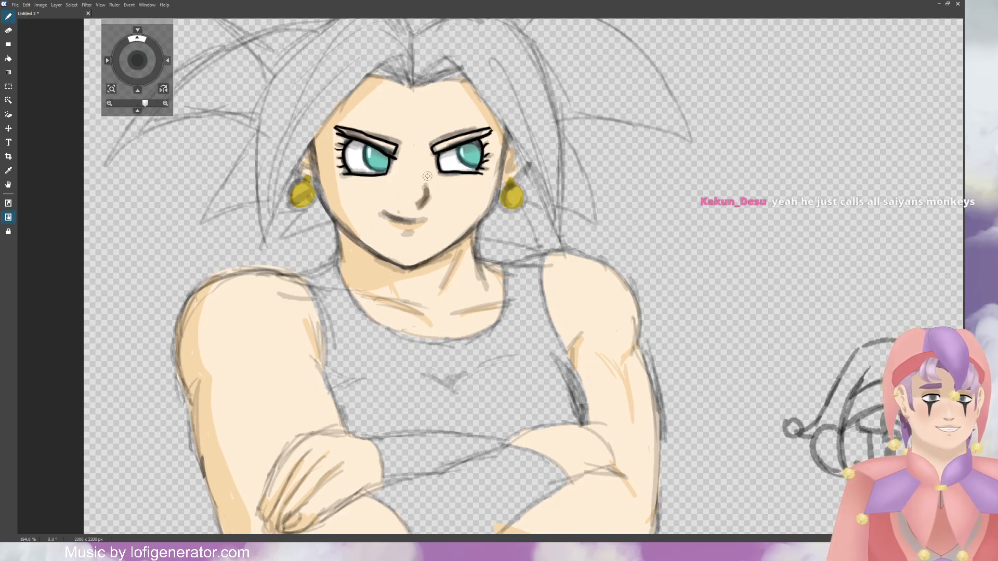
pyautogui.scroll(1, 453, 164)
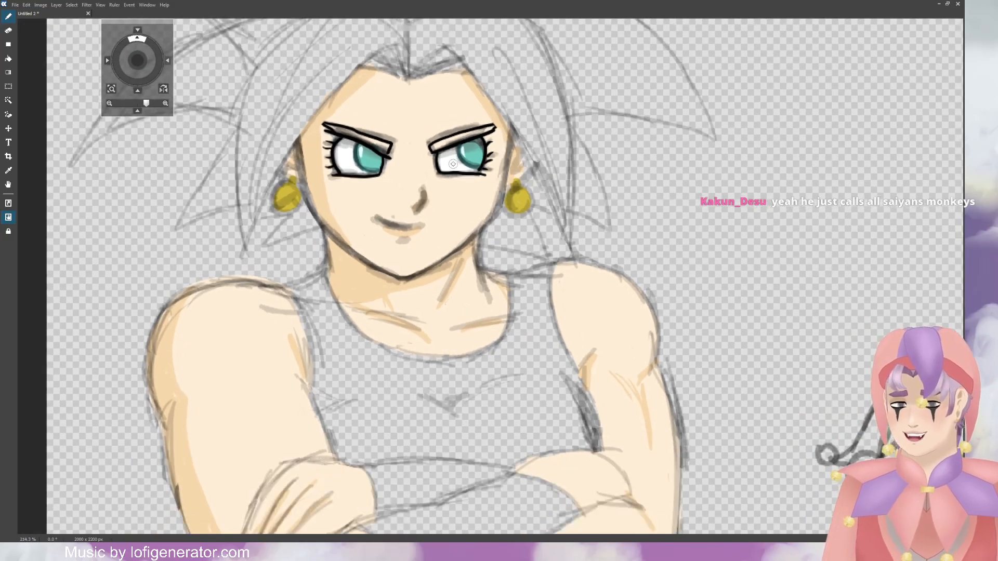
pyautogui.moveTo(139, 64); pyautogui.dragTo(139, 99)
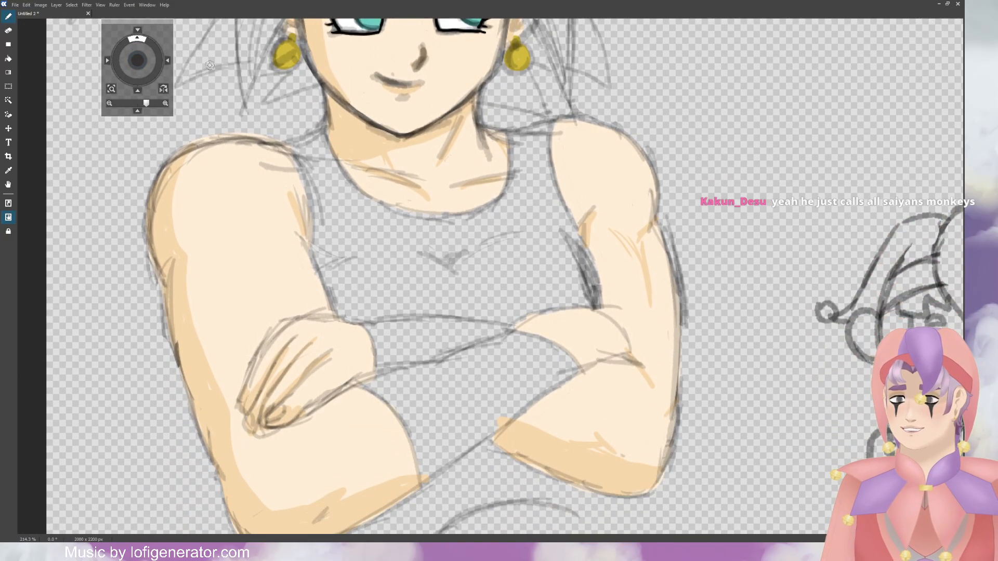
pyautogui.moveTo(268, 172); pyautogui.dragTo(289, 225)
pyautogui.hotkey('ctrl', 'z')
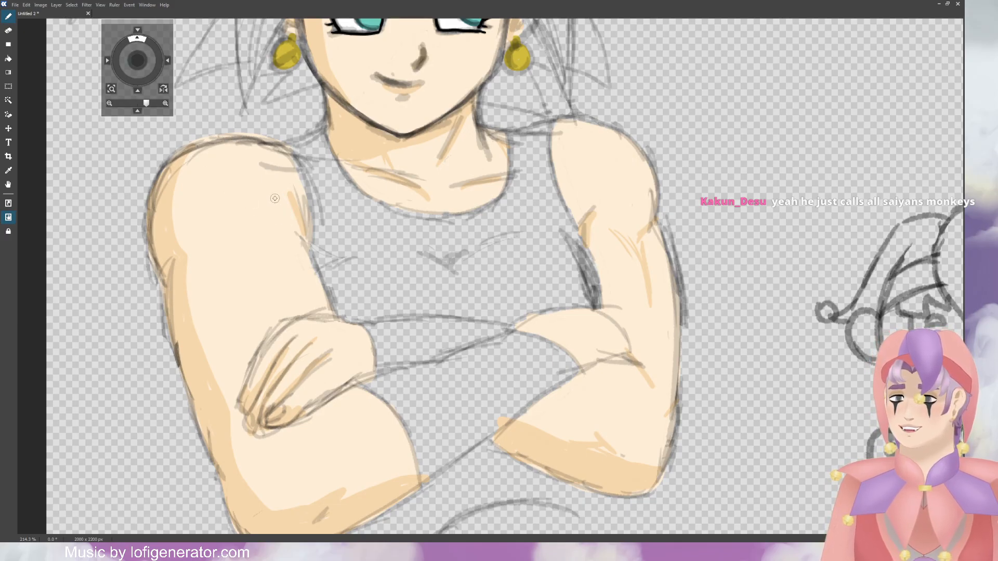
pyautogui.moveTo(265, 179)
pyautogui.mouseDown()
pyautogui.moveTo(283, 225)
pyautogui.moveTo(263, 182)
pyautogui.moveTo(283, 218)
pyautogui.mouseUp()
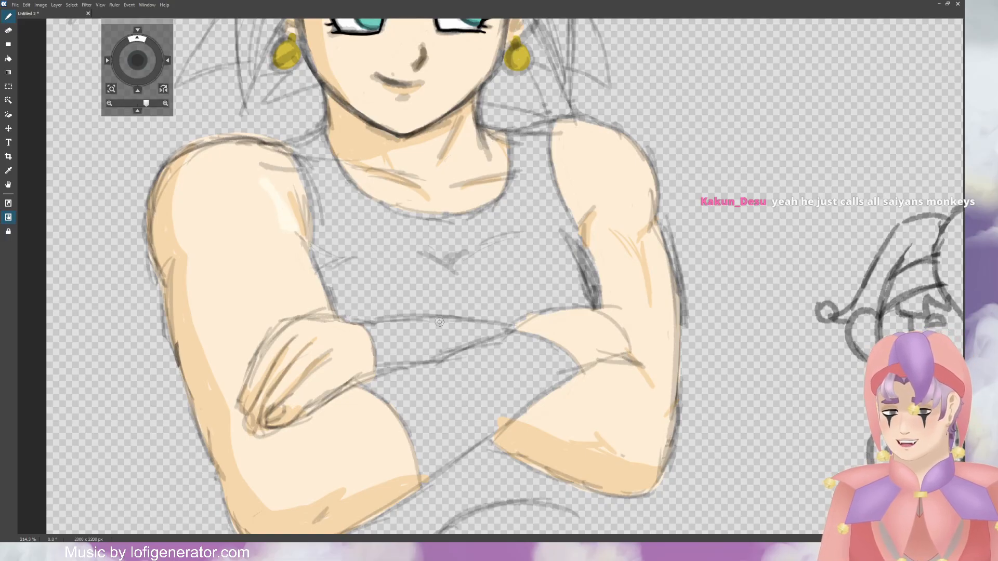
pyautogui.moveTo(609, 133); pyautogui.dragTo(632, 166)
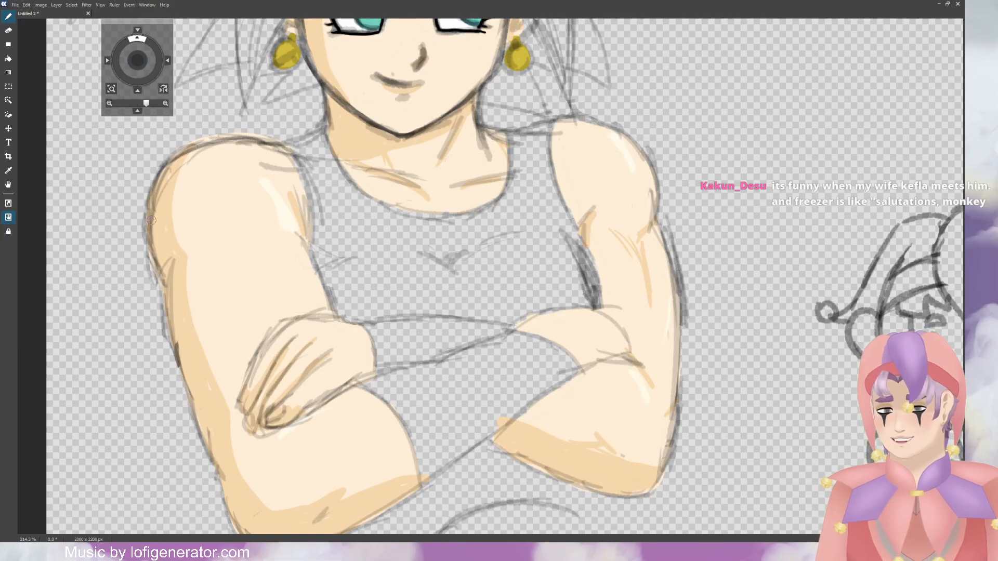
# Step: Paint reddish-brown deep shading down the outer edge of the left-side arm from the shoulder to near the elbow
pyautogui.moveTo(157, 190)
pyautogui.mouseDown()
pyautogui.moveTo(164, 271)
pyautogui.moveTo(161, 251)
pyautogui.mouseUp()
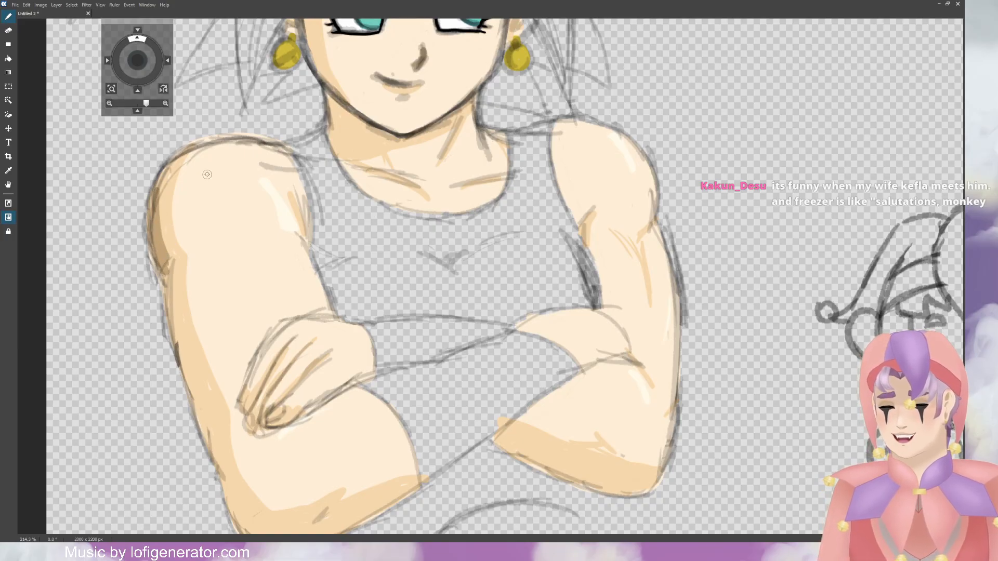
pyautogui.hotkey('ctrl', 'z')
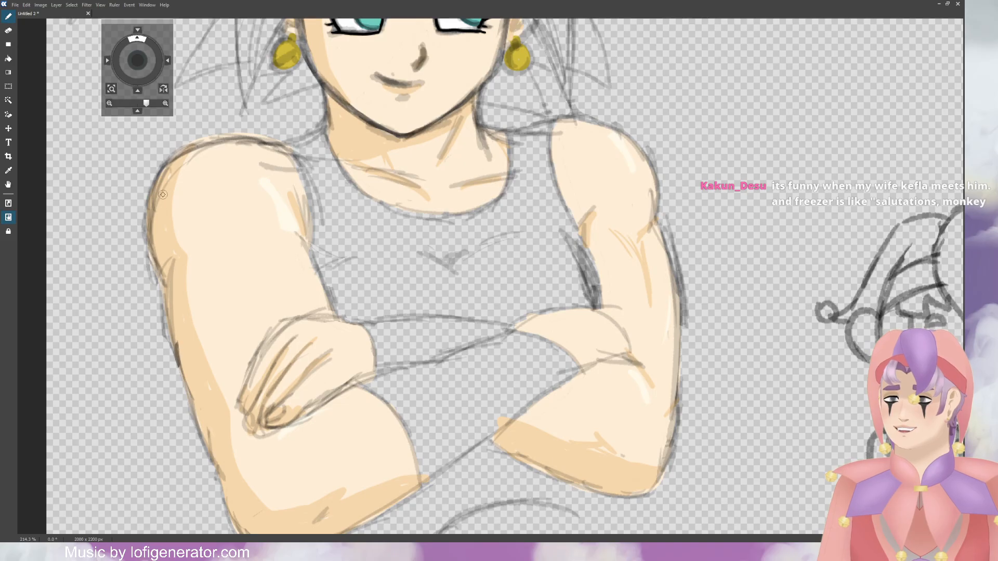
pyautogui.moveTo(159, 187); pyautogui.dragTo(169, 348)
pyautogui.moveTo(170, 290)
pyautogui.mouseDown()
pyautogui.moveTo(182, 369)
pyautogui.moveTo(170, 333)
pyautogui.moveTo(195, 408)
pyautogui.mouseUp()
pyautogui.moveTo(182, 347); pyautogui.dragTo(212, 448)
pyautogui.moveTo(173, 291); pyautogui.dragTo(236, 514)
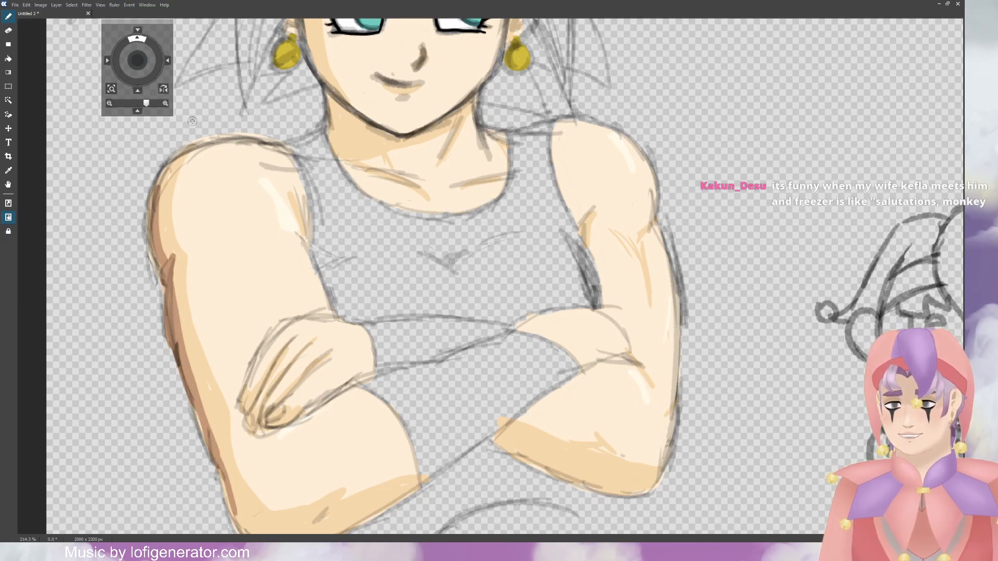
# Step: Paint reddish-brown shading under the left-side elbow and forearm, below the fingertips, and along the right-side forearm's shadow edge
pyautogui.moveTo(138, 60); pyautogui.dragTo(135, 45)
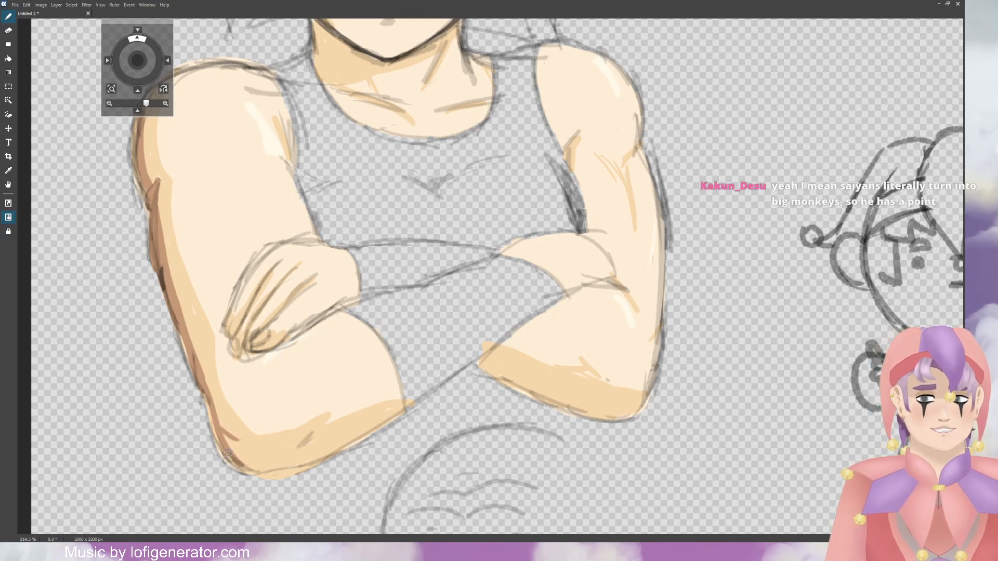
pyautogui.moveTo(227, 457)
pyautogui.mouseDown()
pyautogui.moveTo(270, 479)
pyautogui.moveTo(314, 463)
pyautogui.moveTo(304, 438)
pyautogui.moveTo(327, 436)
pyautogui.mouseUp()
pyautogui.moveTo(288, 473); pyautogui.dragTo(384, 427)
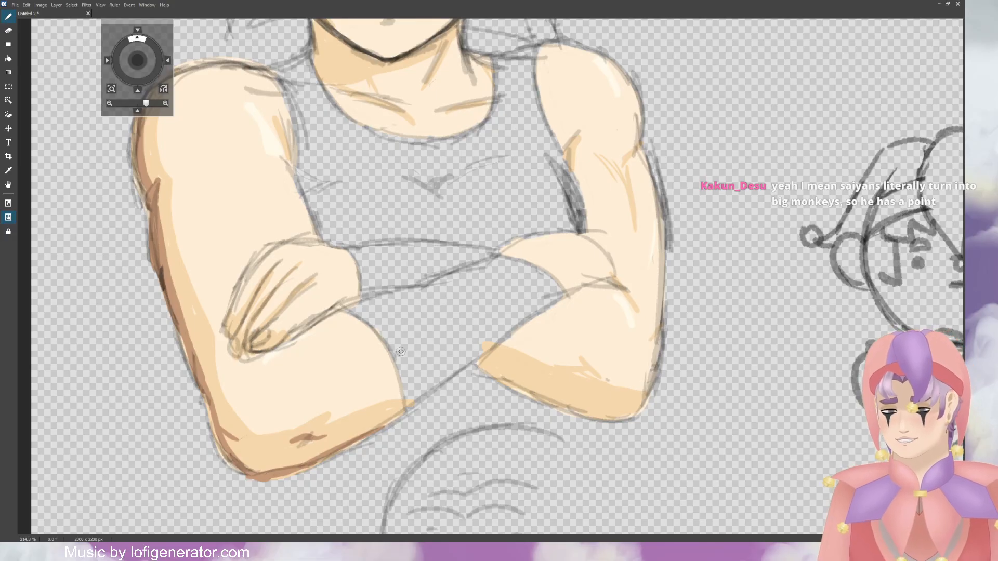
pyautogui.moveTo(255, 367); pyautogui.dragTo(266, 353)
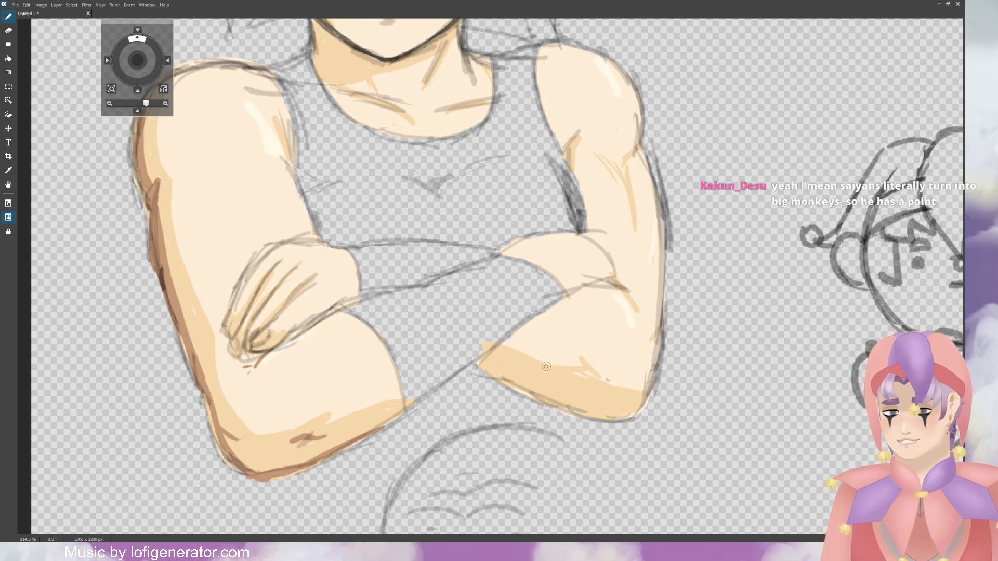
pyautogui.moveTo(510, 351)
pyautogui.mouseDown()
pyautogui.moveTo(568, 373)
pyautogui.moveTo(559, 372)
pyautogui.moveTo(579, 373)
pyautogui.mouseUp()
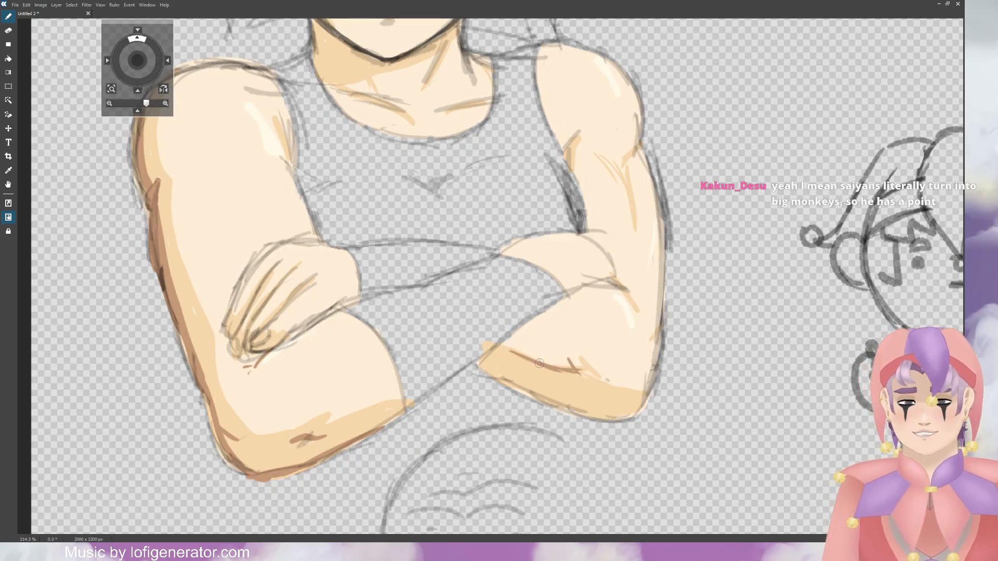
# Step: Paint reddish-brown shading along the underside of the right-side forearm from its inner tip to the elbow
pyautogui.moveTo(476, 358); pyautogui.dragTo(525, 389)
pyautogui.moveTo(481, 359)
pyautogui.mouseDown()
pyautogui.moveTo(574, 418)
pyautogui.moveTo(605, 420)
pyautogui.mouseUp()
pyautogui.moveTo(529, 387); pyautogui.dragTo(631, 417)
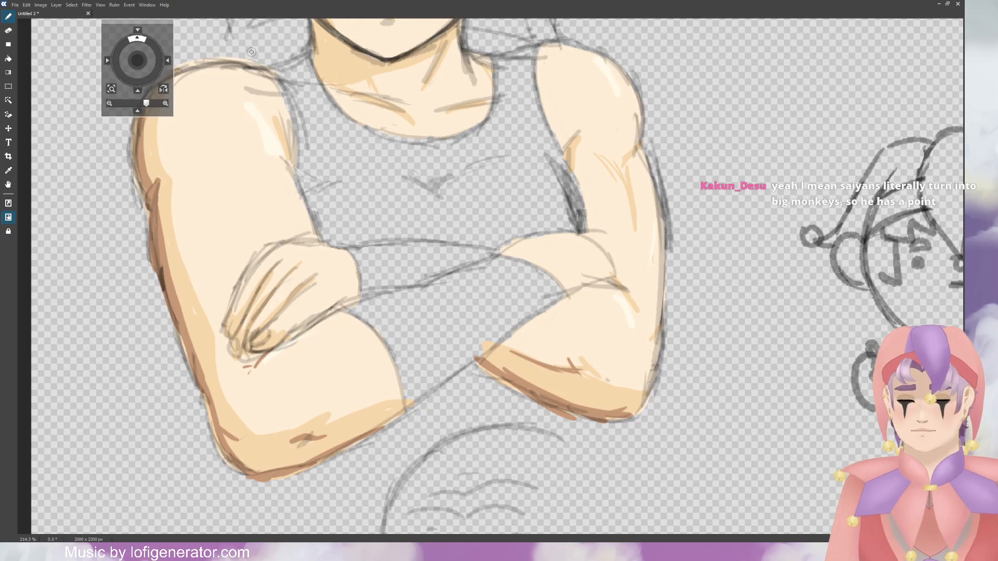
# Step: Paint reddish-brown crease accents at the right-side inner elbow, upper-arm muscle and armpit, and between the fingers of the visible hand
pyautogui.moveTo(605, 279); pyautogui.dragTo(630, 299)
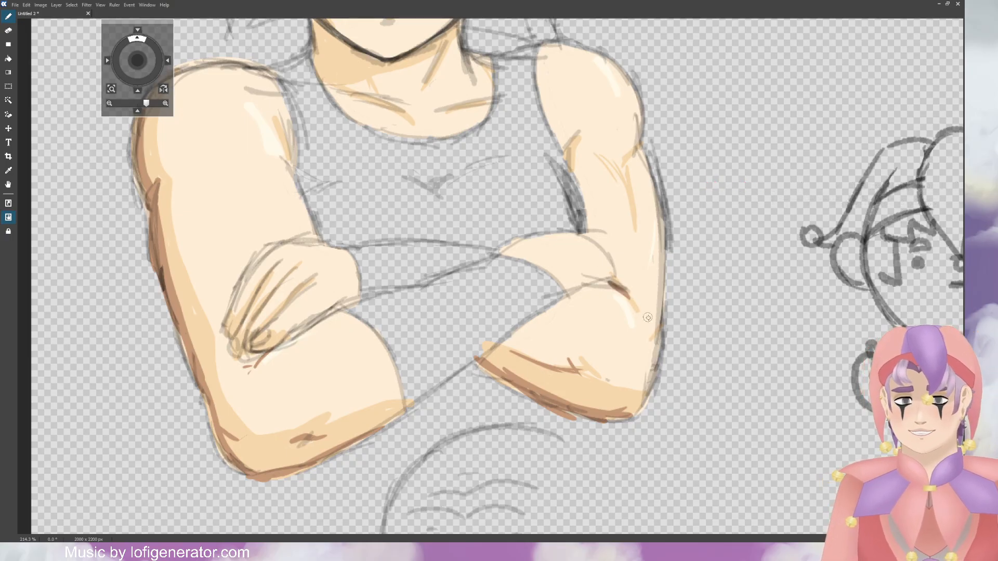
pyautogui.moveTo(646, 134)
pyautogui.mouseDown()
pyautogui.moveTo(623, 158)
pyautogui.moveTo(635, 217)
pyautogui.mouseUp()
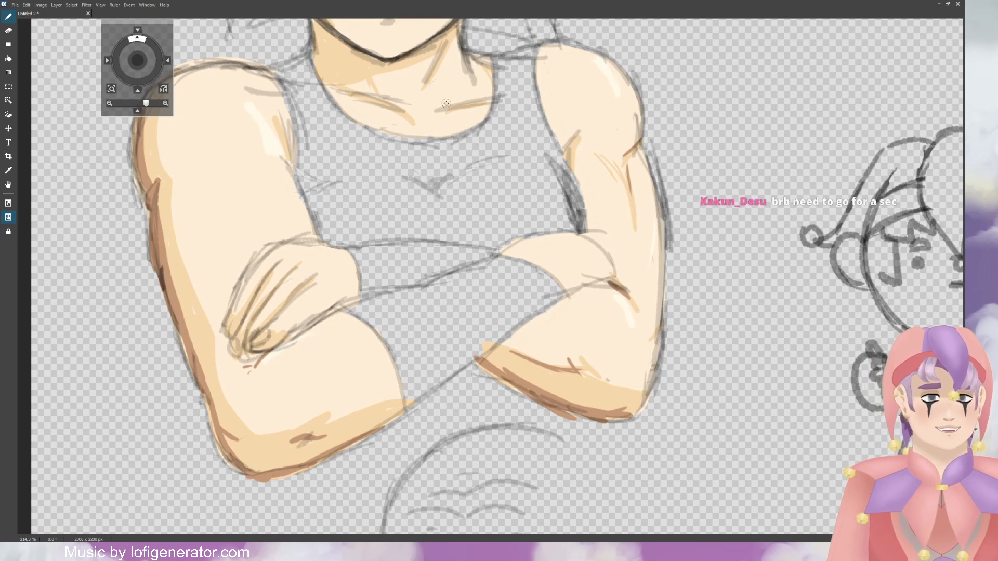
pyautogui.moveTo(137, 61); pyautogui.dragTo(138, 70)
pyautogui.moveTo(573, 274)
pyautogui.mouseDown()
pyautogui.moveTo(591, 289)
pyautogui.moveTo(567, 307)
pyautogui.mouseUp()
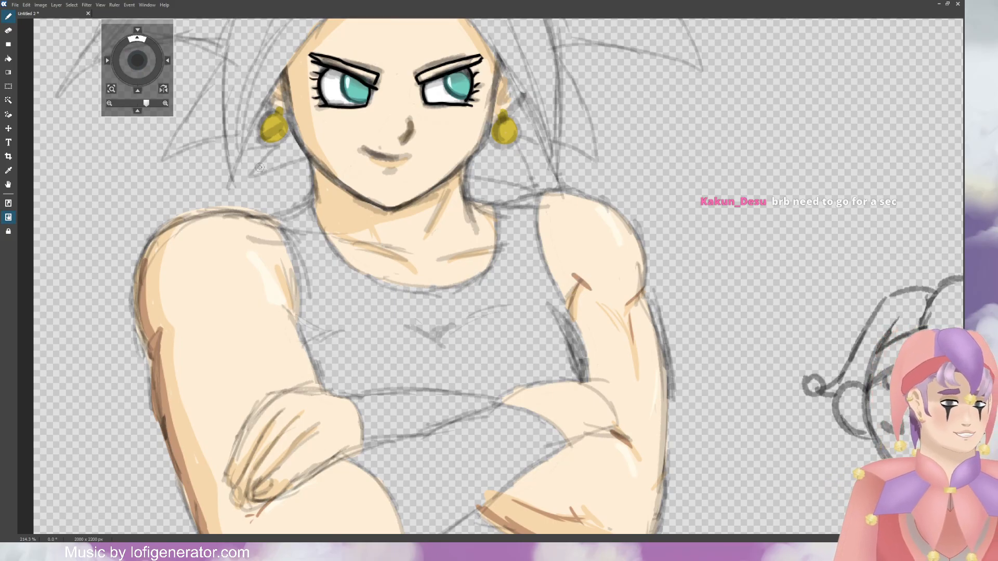
pyautogui.moveTo(138, 66); pyautogui.dragTo(139, 45)
pyautogui.moveTo(294, 451)
pyautogui.mouseDown()
pyautogui.moveTo(306, 444)
pyautogui.moveTo(277, 466)
pyautogui.mouseUp()
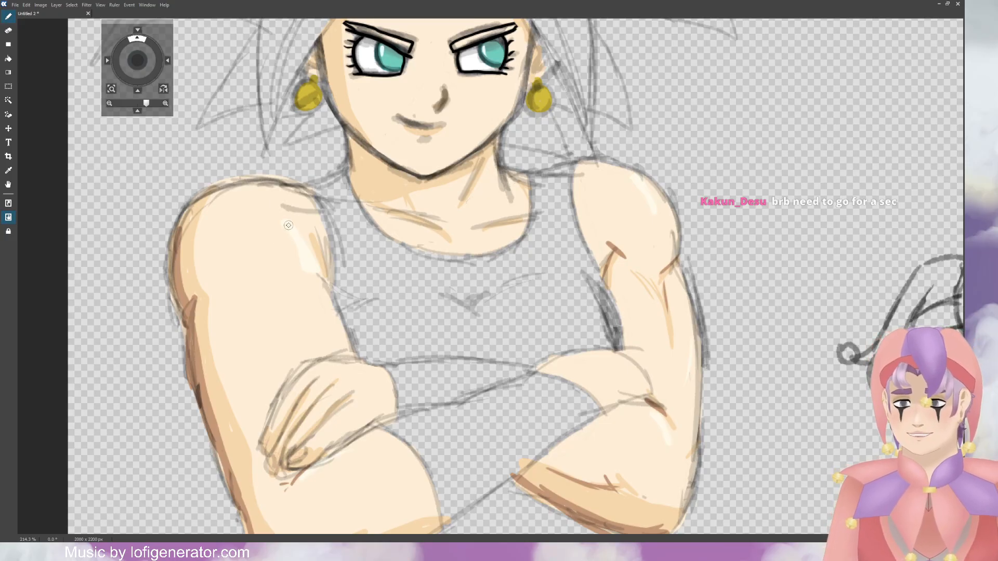
# Step: Paint reddish-brown lines along both collarbones and the two slanted muscle lines of the neck
pyautogui.scroll(5, 182, 97)
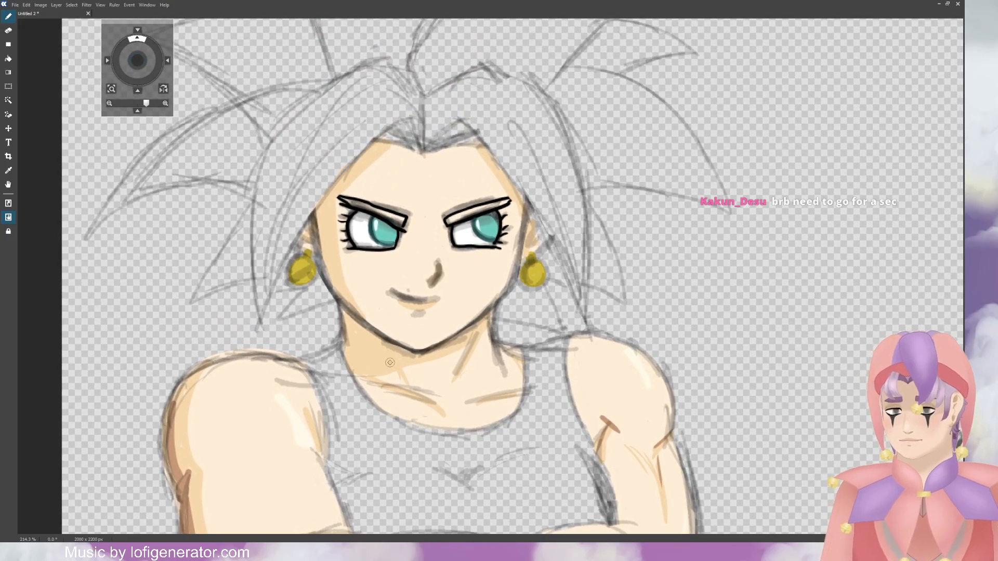
pyautogui.moveTo(363, 380)
pyautogui.mouseDown()
pyautogui.moveTo(431, 407)
pyautogui.moveTo(524, 391)
pyautogui.mouseUp()
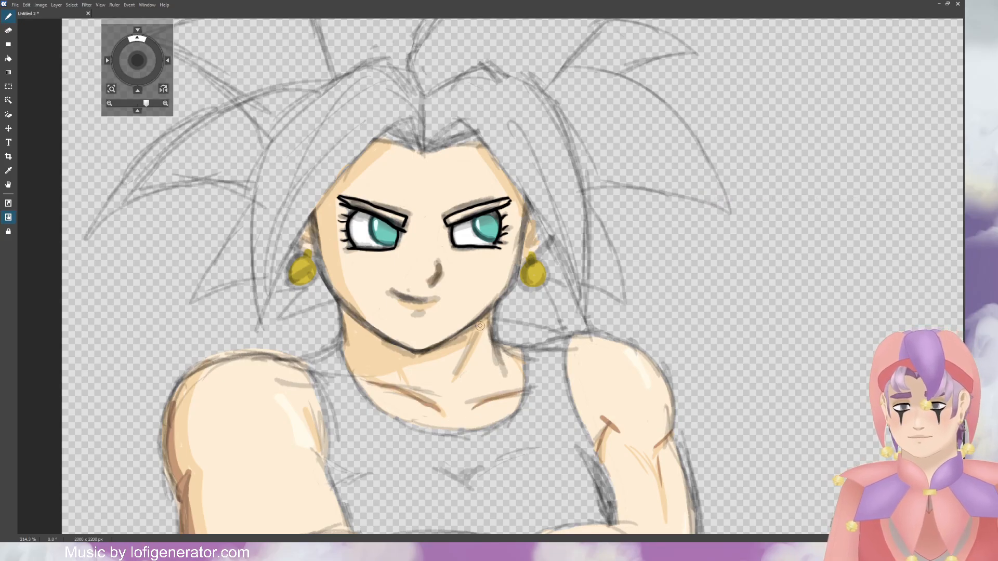
pyautogui.moveTo(482, 323); pyautogui.dragTo(458, 368)
pyautogui.moveTo(387, 340); pyautogui.dragTo(413, 387)
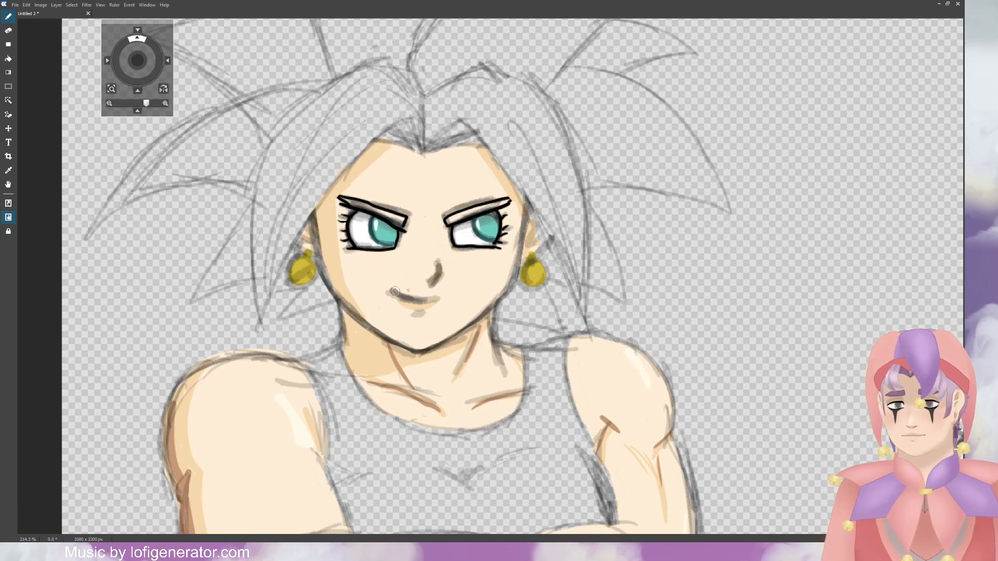
# Step: Draw the smiling mouth line and a short lower-lip line in reddish brown, undoing the first mouth stroke
pyautogui.moveTo(393, 289); pyautogui.dragTo(436, 298)
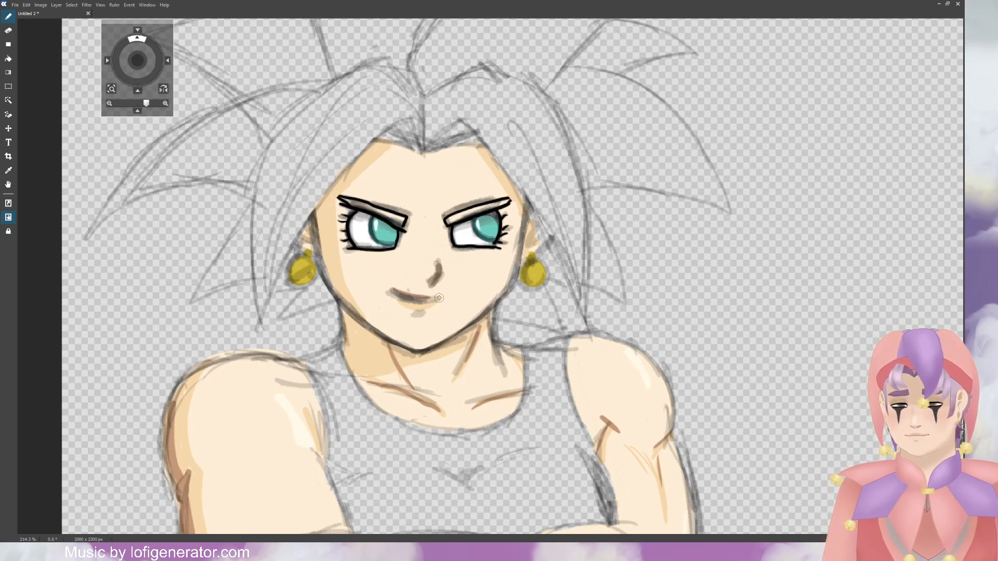
pyautogui.hotkey('ctrl', 'z')
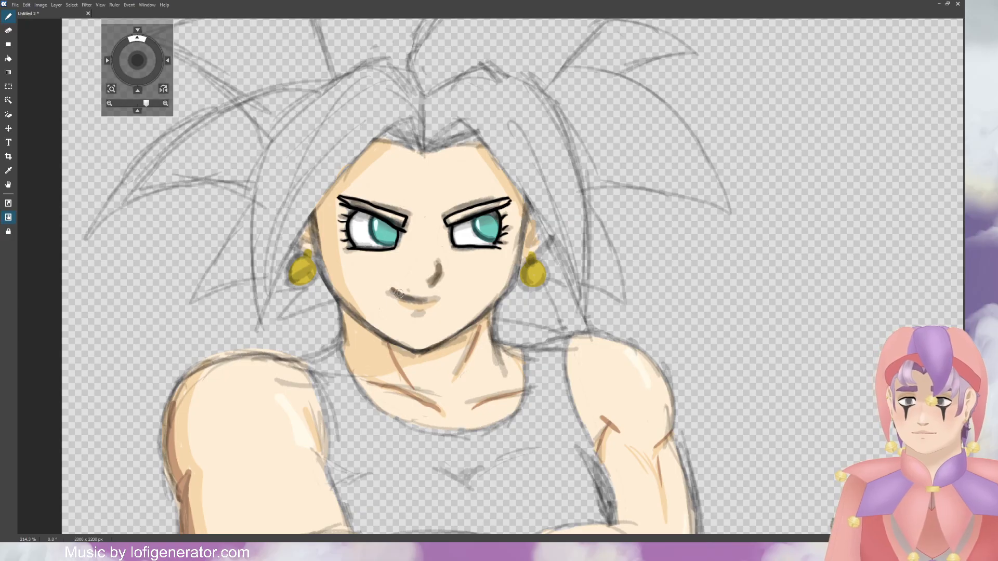
pyautogui.moveTo(399, 293)
pyautogui.mouseDown()
pyautogui.moveTo(438, 300)
pyautogui.moveTo(431, 311)
pyautogui.mouseUp()
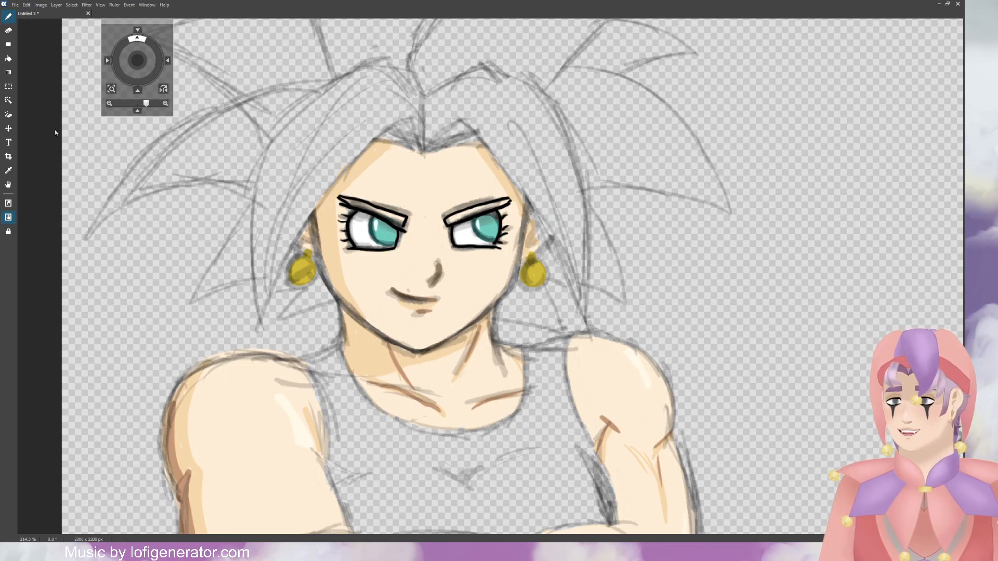
# Step: Erase the grey sketch lines around the mouth, both eyes and both eyebrows
pyautogui.press('e')
pyautogui.moveTo(395, 312)
pyautogui.mouseDown()
pyautogui.moveTo(420, 301)
pyautogui.moveTo(396, 290)
pyautogui.mouseUp()
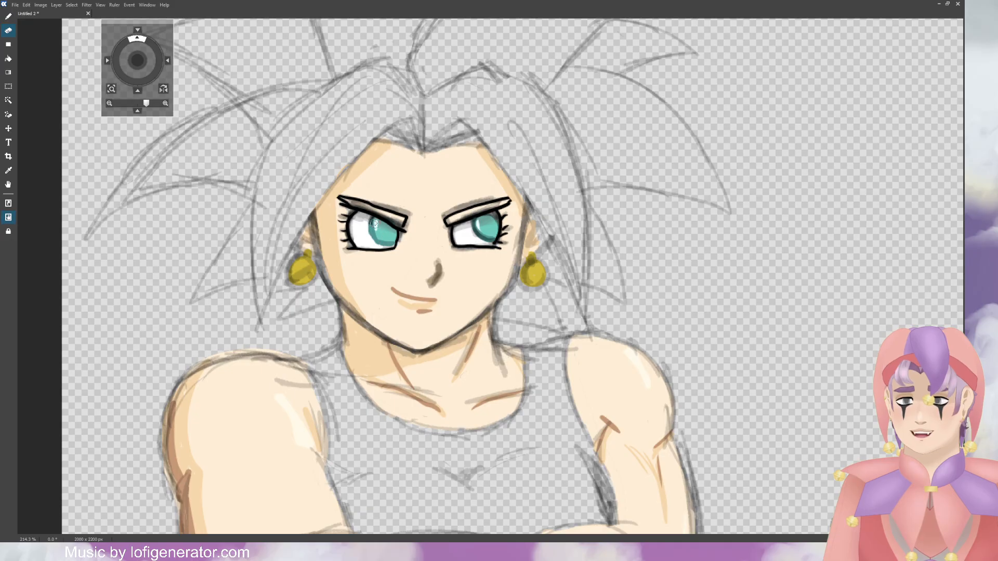
pyautogui.moveTo(375, 224)
pyautogui.mouseDown()
pyautogui.moveTo(370, 238)
pyautogui.moveTo(357, 219)
pyautogui.moveTo(343, 218)
pyautogui.moveTo(343, 228)
pyautogui.moveTo(347, 205)
pyautogui.moveTo(406, 229)
pyautogui.moveTo(405, 216)
pyautogui.moveTo(408, 244)
pyautogui.moveTo(401, 240)
pyautogui.moveTo(449, 208)
pyautogui.moveTo(440, 218)
pyautogui.moveTo(456, 249)
pyautogui.moveTo(510, 234)
pyautogui.mouseUp()
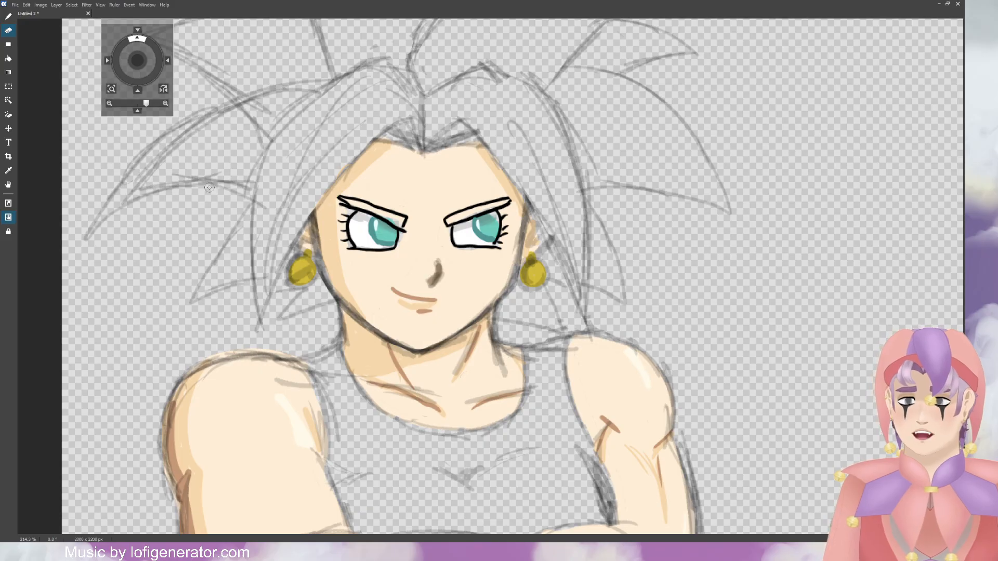
# Step: Cover the outer end of the left-side eyebrow and the whole right-side eyebrow with skin colour, and redraw both shorter in black
pyautogui.press('b')
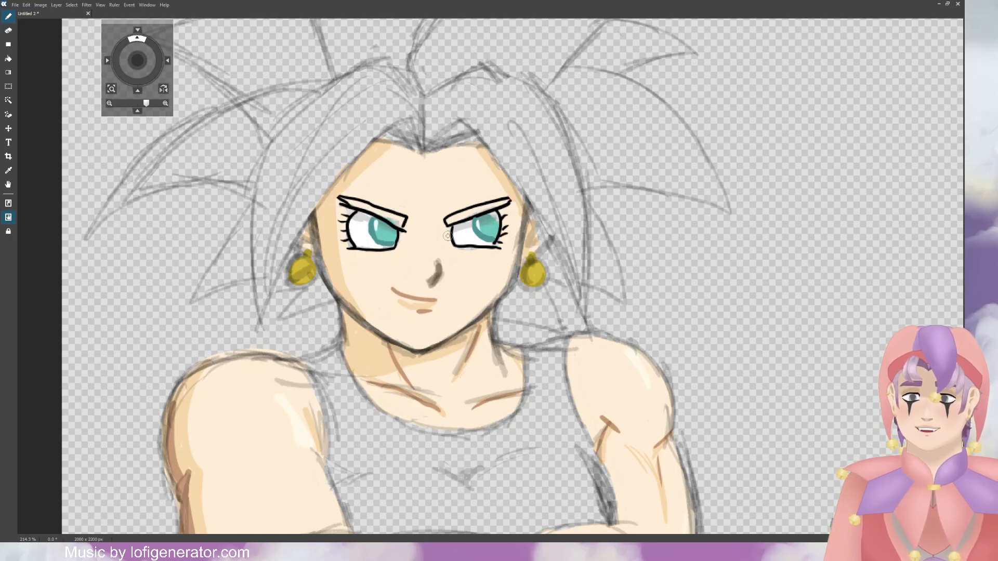
pyautogui.moveTo(452, 214); pyautogui.dragTo(506, 198)
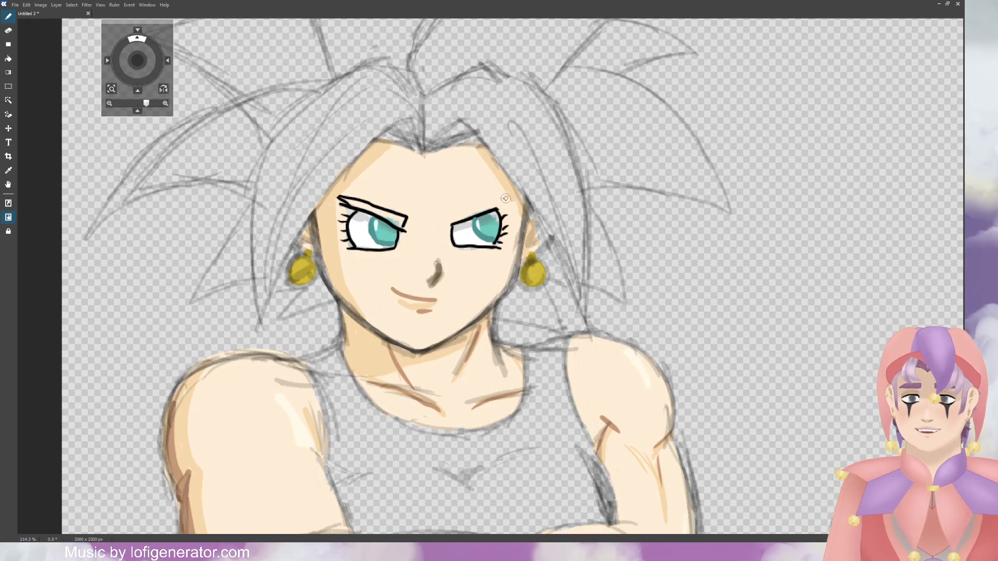
pyautogui.moveTo(339, 196)
pyautogui.mouseDown()
pyautogui.moveTo(361, 197)
pyautogui.moveTo(401, 222)
pyautogui.mouseUp()
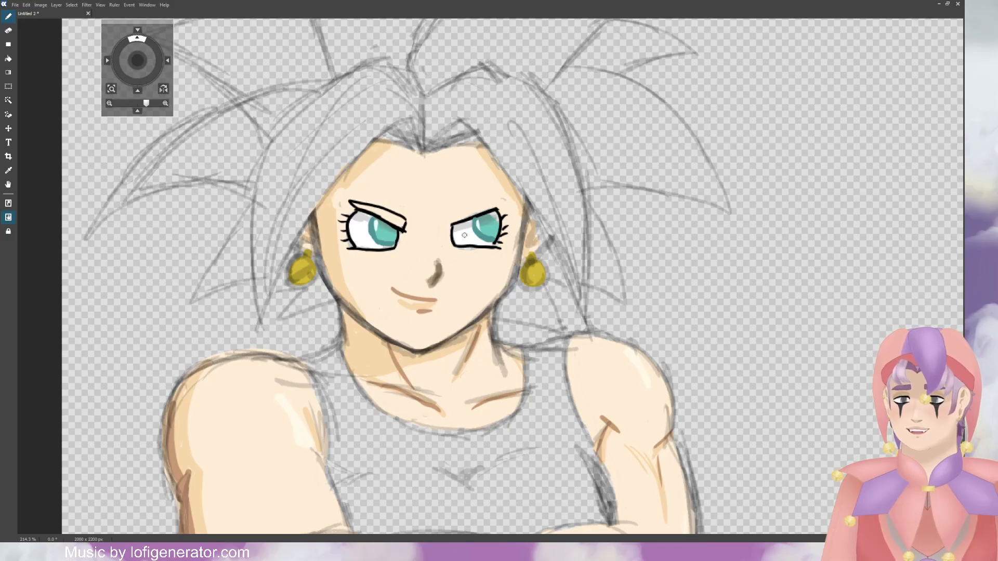
pyautogui.moveTo(445, 220); pyautogui.dragTo(500, 202)
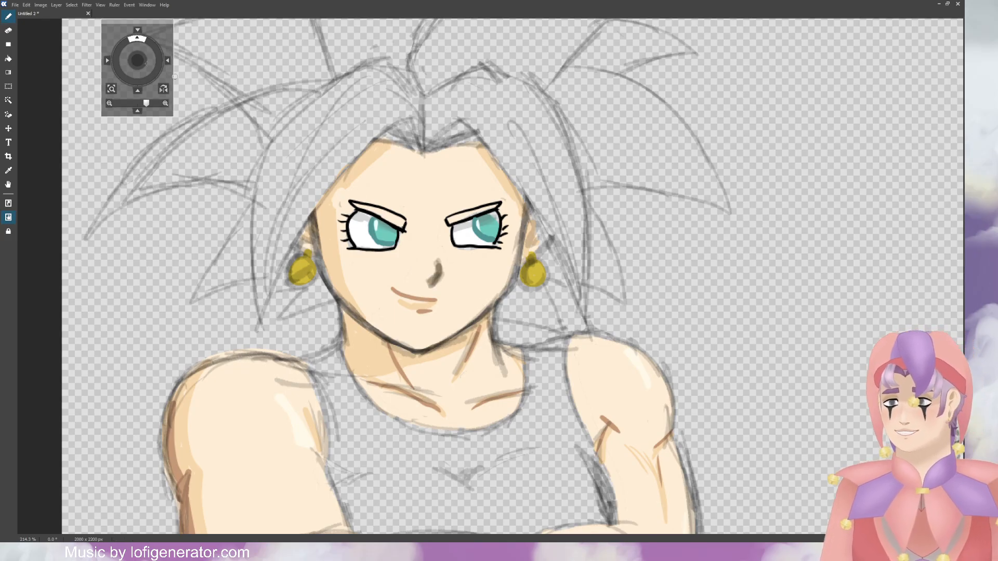
pyautogui.scroll(3, 174, 106)
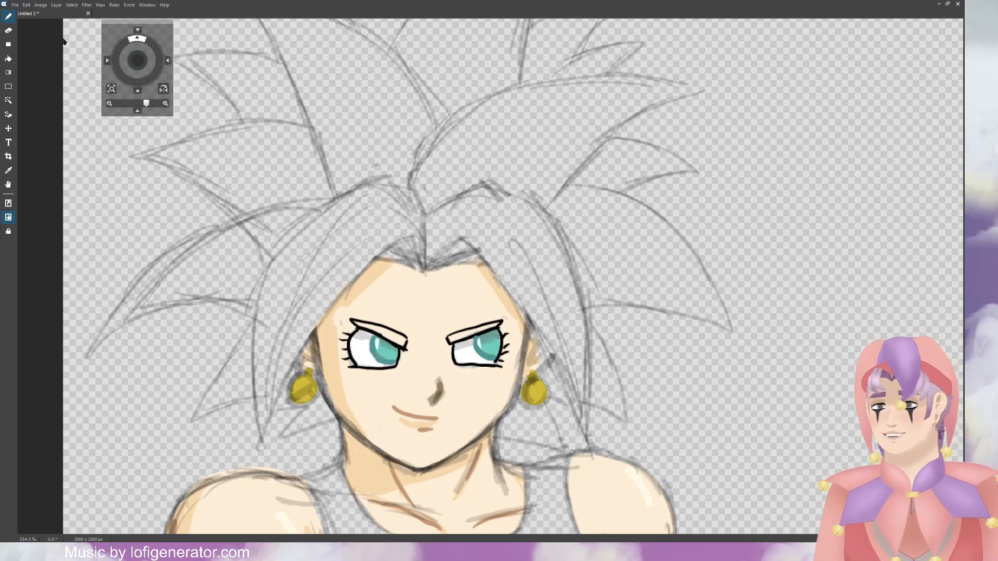
pyautogui.moveTo(300, 138)
pyautogui.mouseDown()
pyautogui.moveTo(293, 204)
pyautogui.moveTo(358, 211)
pyautogui.mouseUp()
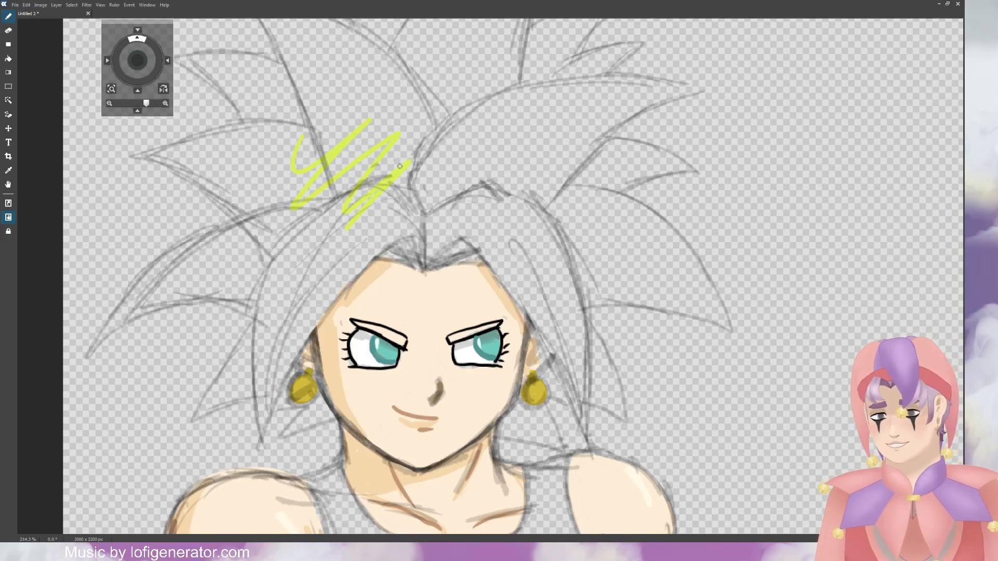
pyautogui.hotkey('ctrl', 'z')
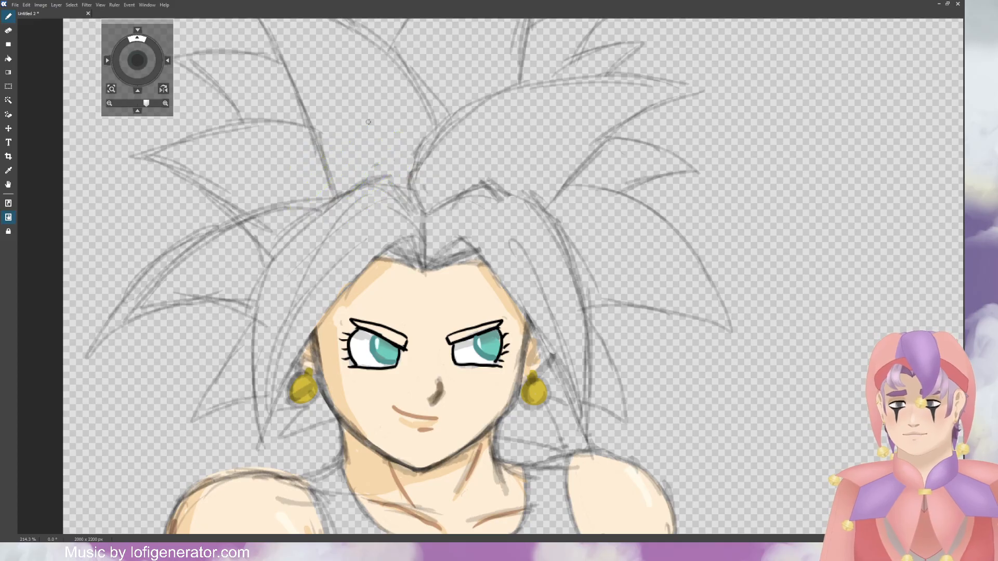
pyautogui.moveTo(311, 215)
pyautogui.mouseDown()
pyautogui.moveTo(434, 130)
pyautogui.moveTo(473, 146)
pyautogui.moveTo(432, 157)
pyautogui.mouseUp()
pyautogui.hotkey('ctrl', 'z')
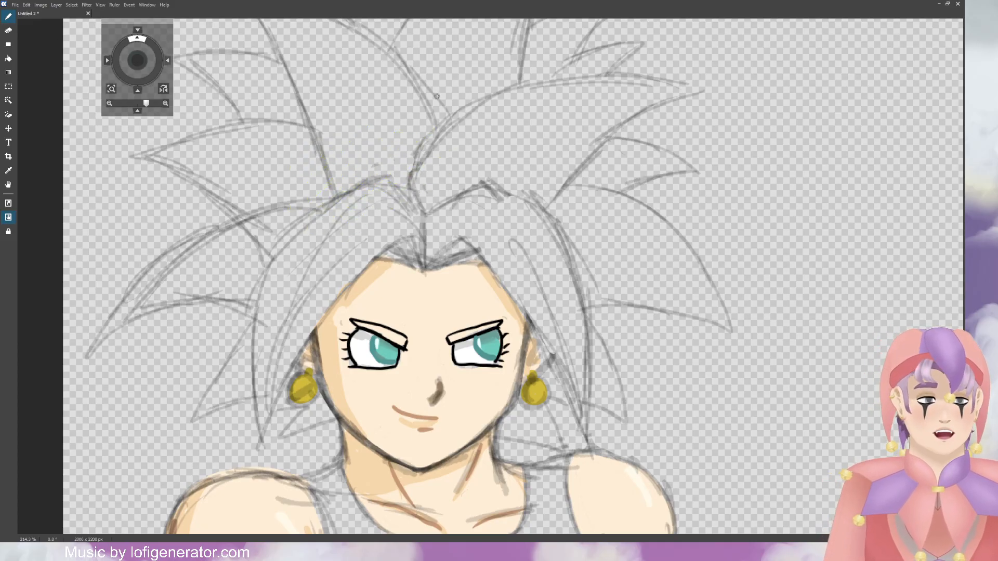
# Step: Fill both eyebrows with light yellow-green inside their black outlines
pyautogui.moveTo(143, 59); pyautogui.dragTo(218, 54)
pyautogui.scroll(1, 296, 102)
pyautogui.scroll(1, 296, 102)
pyautogui.scroll(-3, 296, 102)
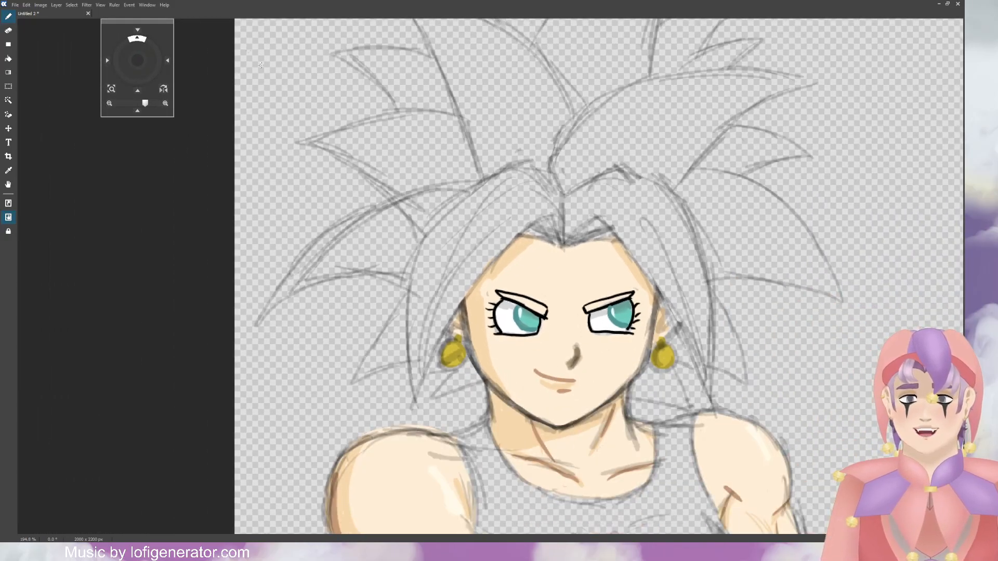
pyautogui.moveTo(141, 60); pyautogui.dragTo(123, 83)
pyautogui.scroll(-1, 137, 71)
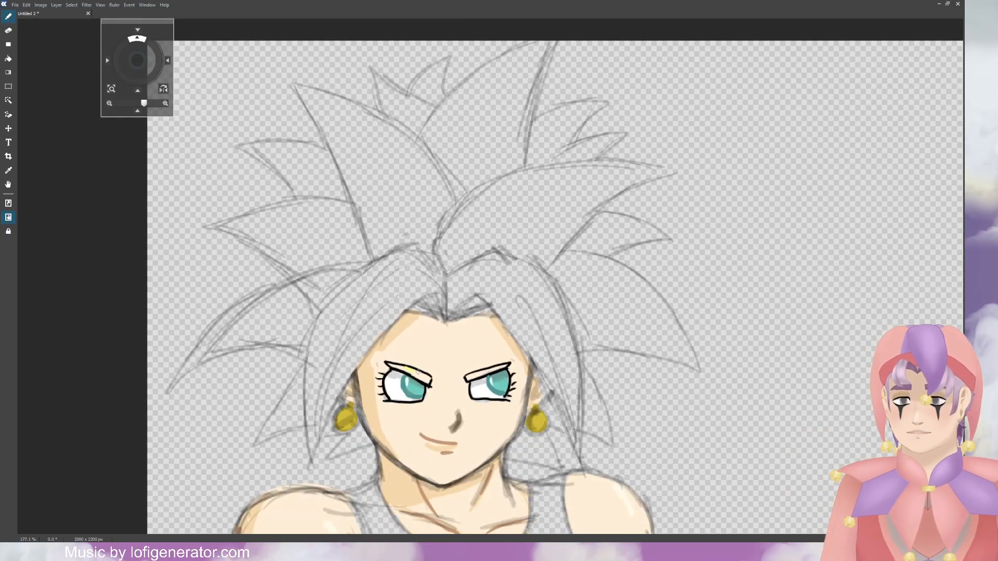
pyautogui.scroll(12, 417, 370)
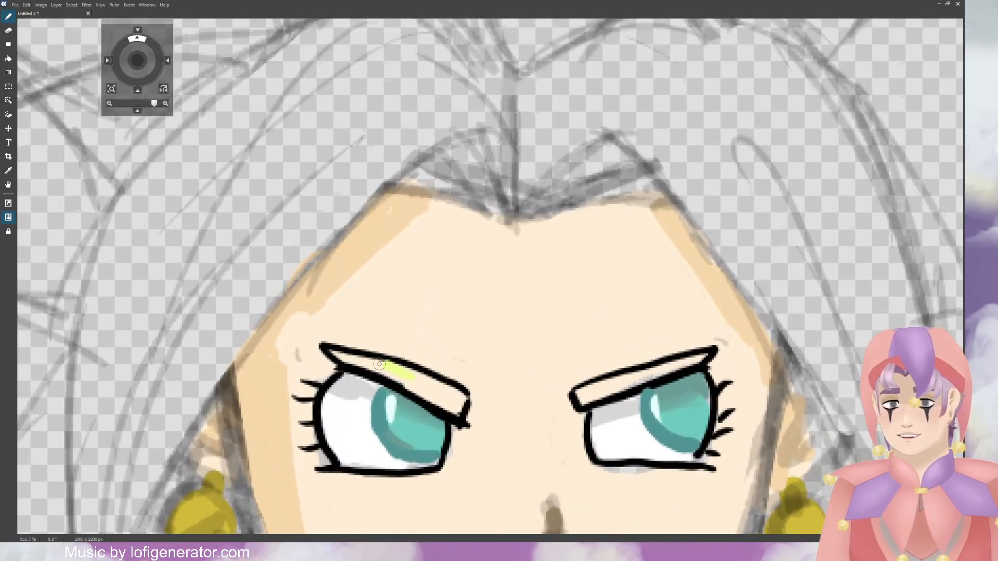
pyautogui.moveTo(378, 365)
pyautogui.mouseDown()
pyautogui.moveTo(343, 356)
pyautogui.moveTo(454, 412)
pyautogui.moveTo(462, 402)
pyautogui.moveTo(354, 360)
pyautogui.mouseUp()
pyautogui.moveTo(424, 388); pyautogui.dragTo(451, 404)
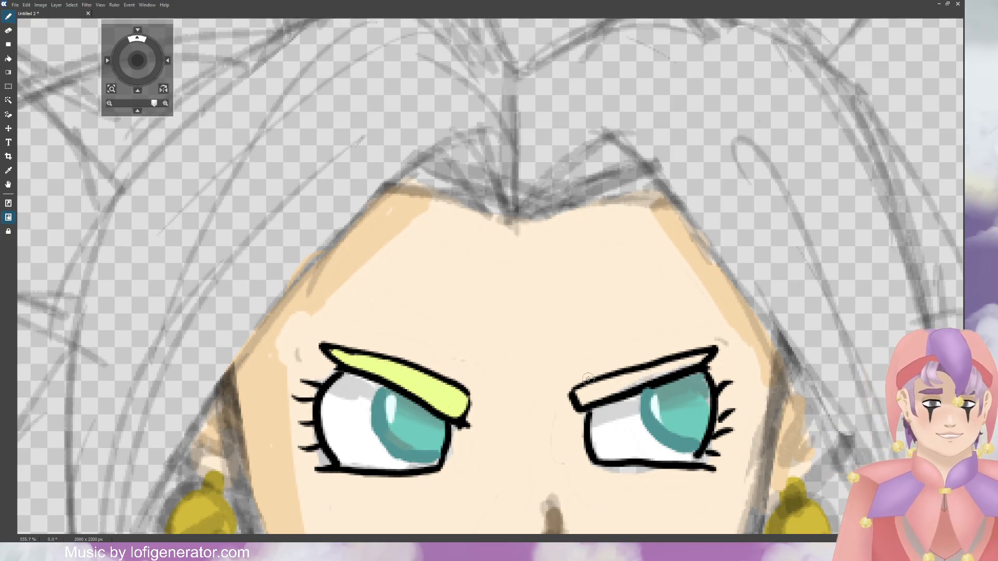
pyautogui.moveTo(601, 394); pyautogui.dragTo(691, 359)
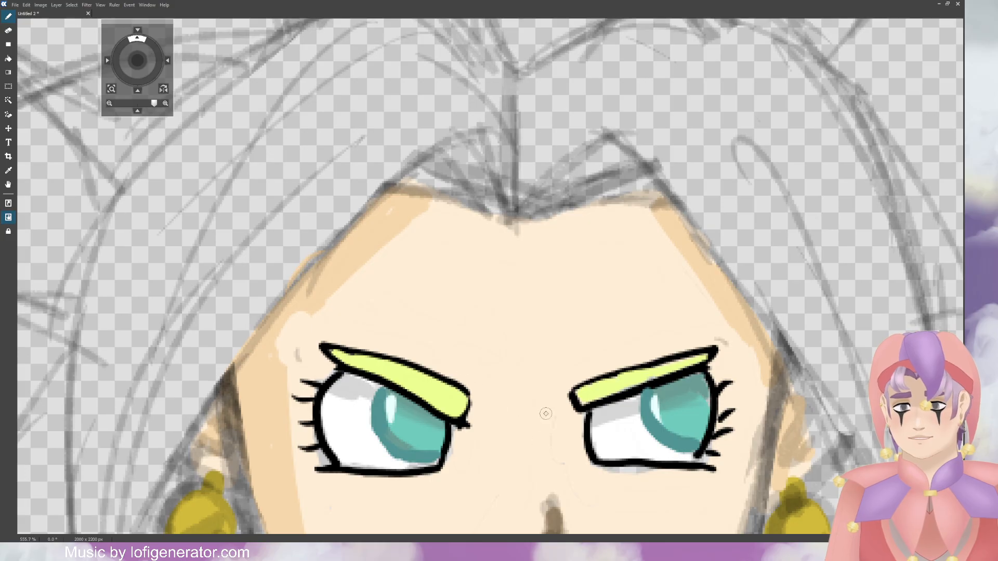
# Step: Paint skin colour over the grey smudge beneath the right-side eye and narrow the orange shading along the left-side forehead and temple
pyautogui.moveTo(644, 363); pyautogui.dragTo(704, 347)
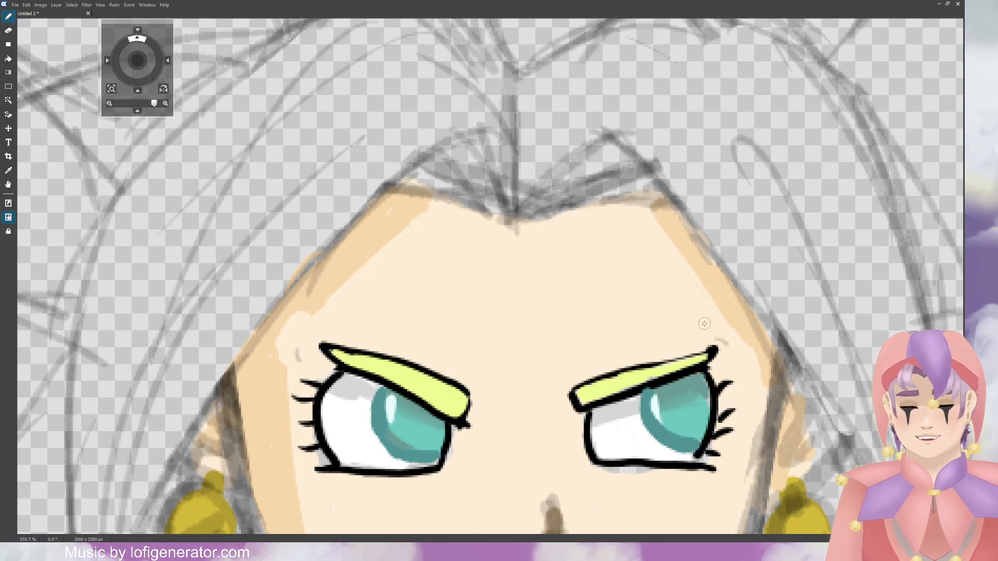
pyautogui.hotkey('ctrl', 'z')
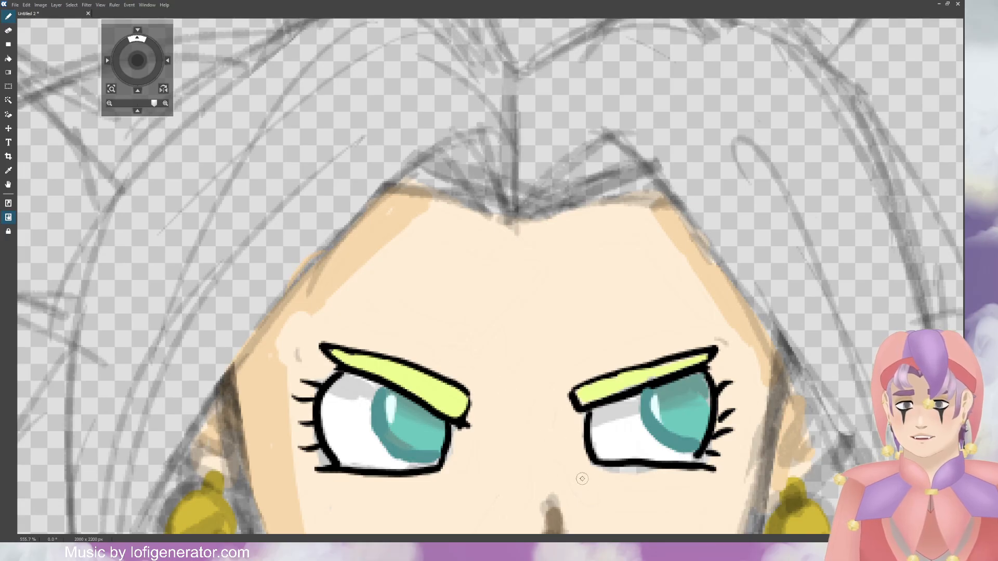
pyautogui.moveTo(602, 471); pyautogui.dragTo(642, 470)
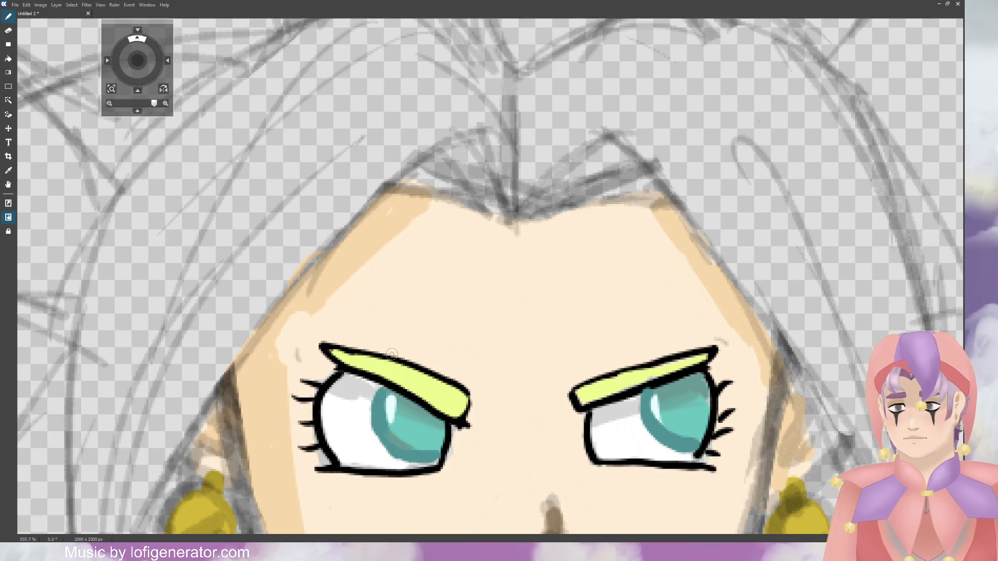
pyautogui.moveTo(312, 308); pyautogui.dragTo(364, 265)
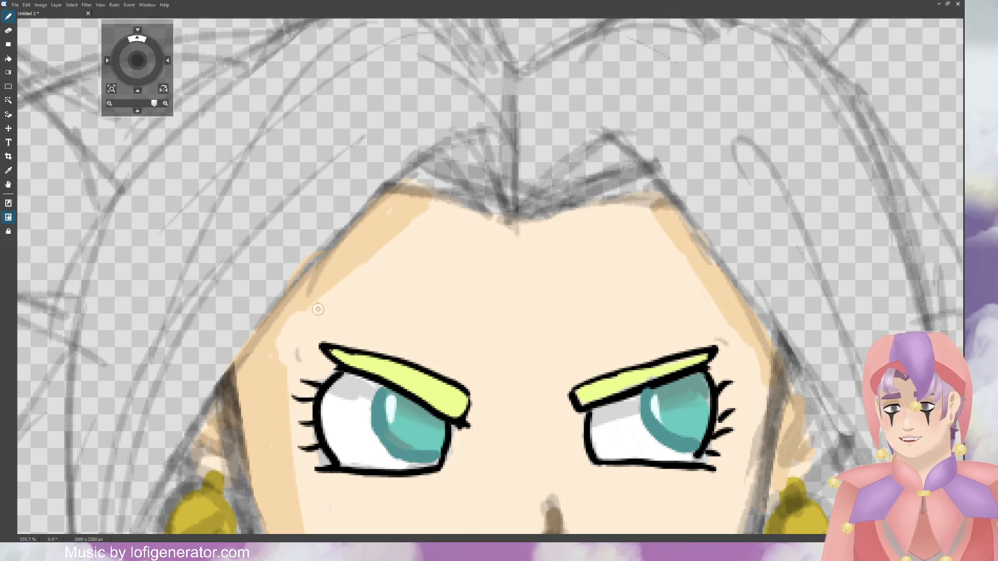
pyautogui.moveTo(283, 353); pyautogui.dragTo(282, 387)
pyautogui.moveTo(278, 352); pyautogui.dragTo(297, 470)
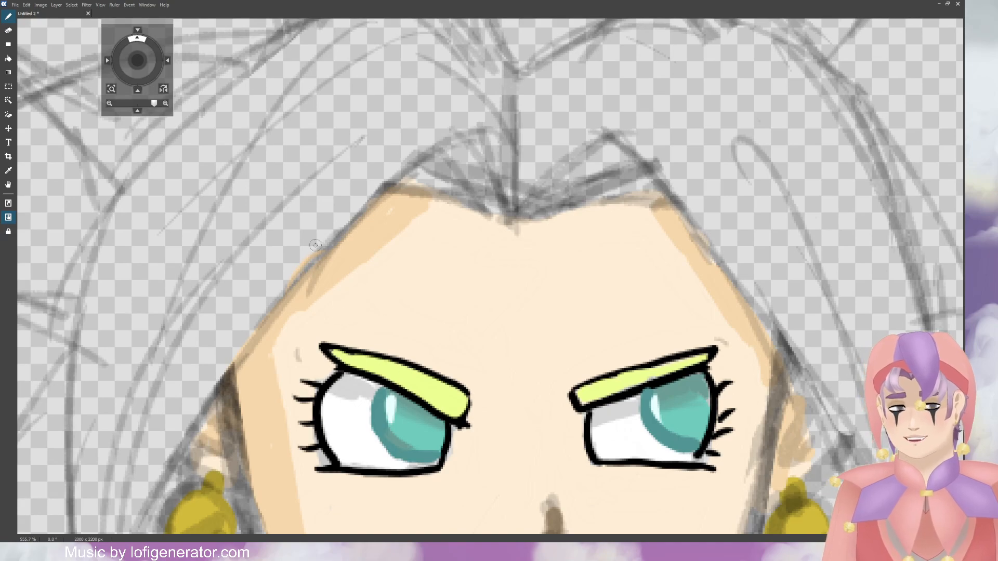
# Step: Outline the left-side hairline, the hair around the left-side earring and the lower left-side spikes in light yellow-green
pyautogui.scroll(5, 382, 183)
pyautogui.scroll(-8, 381, 174)
pyautogui.scroll(-4, 381, 171)
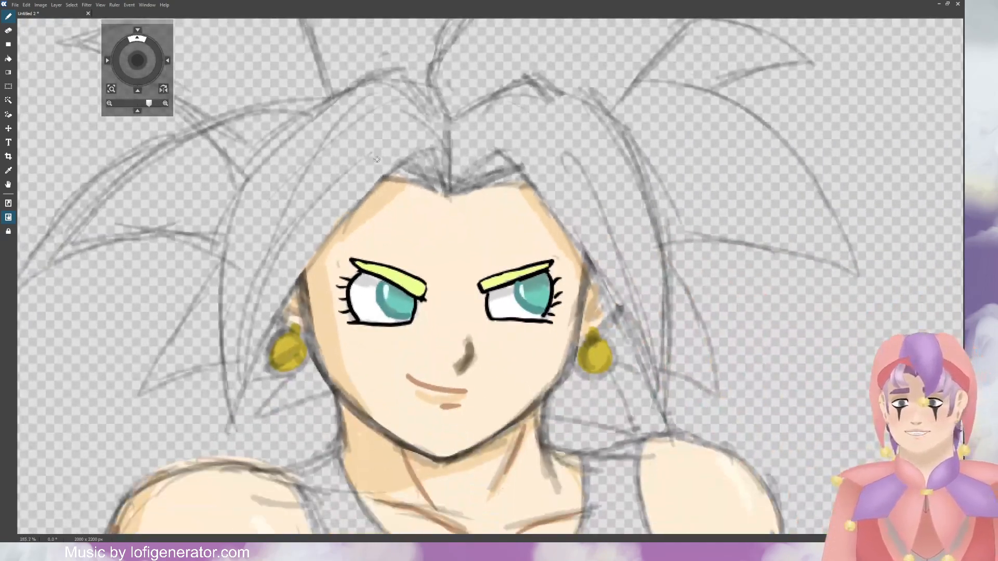
pyautogui.moveTo(138, 61); pyautogui.dragTo(156, 74)
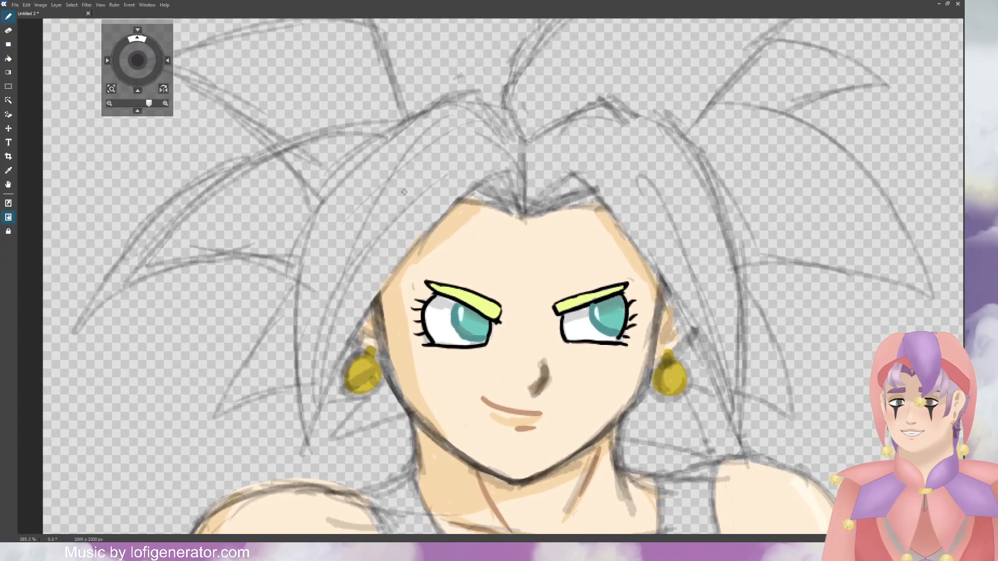
pyautogui.moveTo(517, 215)
pyautogui.mouseDown()
pyautogui.moveTo(455, 197)
pyautogui.moveTo(440, 207)
pyautogui.moveTo(457, 199)
pyautogui.moveTo(349, 333)
pyautogui.moveTo(356, 347)
pyautogui.moveTo(343, 391)
pyautogui.moveTo(364, 397)
pyautogui.moveTo(383, 381)
pyautogui.moveTo(406, 414)
pyautogui.moveTo(331, 439)
pyautogui.moveTo(370, 397)
pyautogui.moveTo(326, 402)
pyautogui.moveTo(304, 447)
pyautogui.moveTo(304, 379)
pyautogui.moveTo(217, 414)
pyautogui.moveTo(298, 281)
pyautogui.mouseUp()
# Step: Trace the upper left-side hair spikes in light yellow-green, up to the small spike beside the tallest top spike
pyautogui.moveTo(137, 60); pyautogui.dragTo(149, 63)
pyautogui.moveTo(523, 415)
pyautogui.mouseDown()
pyautogui.moveTo(461, 394)
pyautogui.moveTo(419, 396)
pyautogui.moveTo(306, 446)
pyautogui.moveTo(374, 365)
pyautogui.moveTo(444, 314)
pyautogui.moveTo(508, 291)
pyautogui.moveTo(419, 211)
pyautogui.moveTo(365, 195)
pyautogui.moveTo(551, 165)
pyautogui.mouseUp()
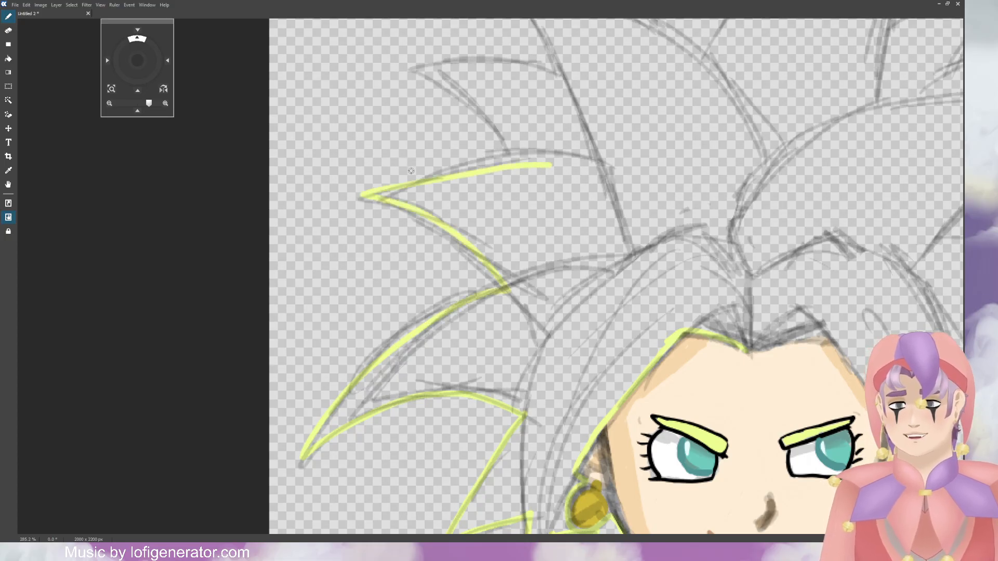
pyautogui.moveTo(367, 193)
pyautogui.mouseDown()
pyautogui.moveTo(421, 169)
pyautogui.moveTo(538, 152)
pyautogui.moveTo(584, 165)
pyautogui.mouseUp()
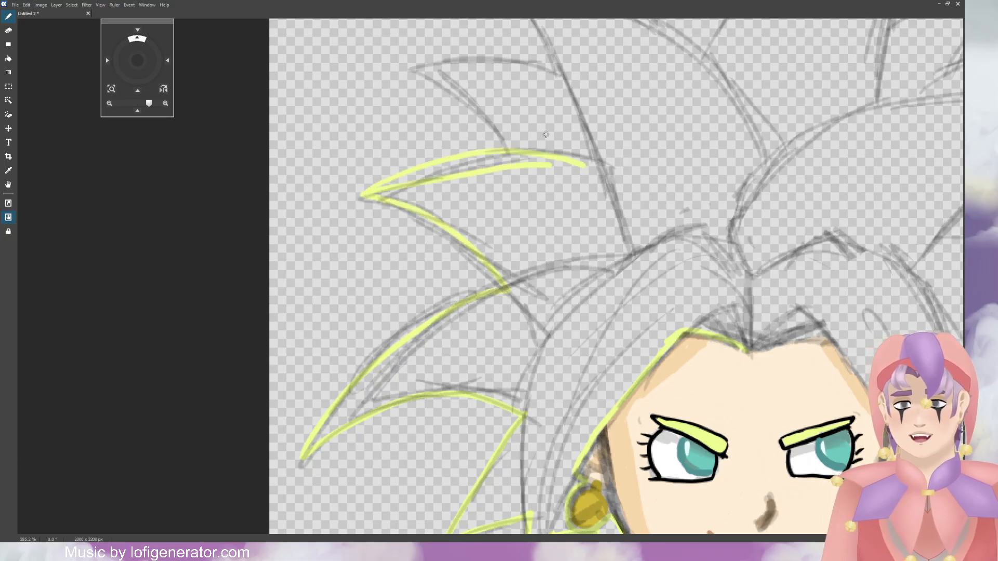
pyautogui.moveTo(138, 60); pyautogui.dragTo(2, 257)
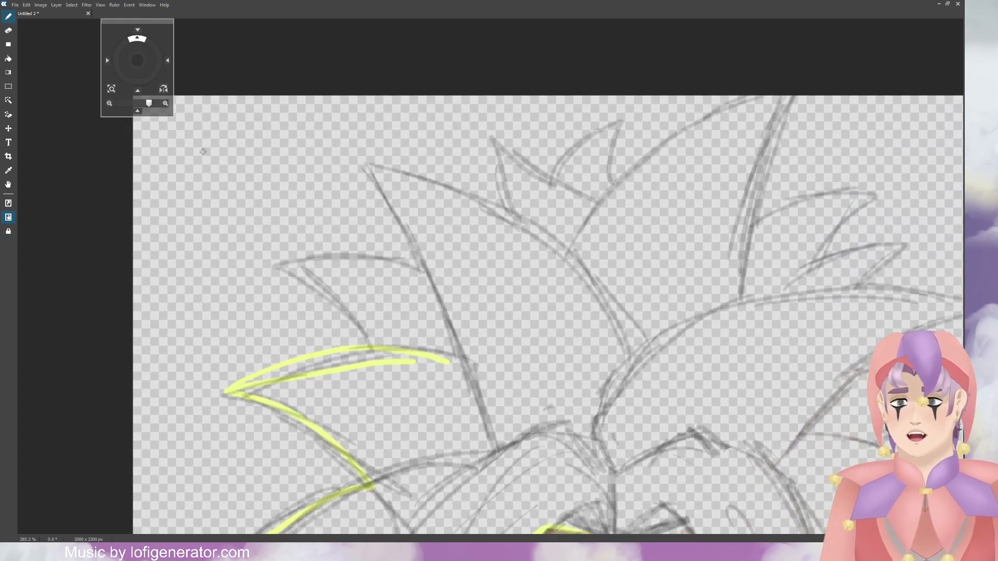
pyautogui.moveTo(372, 345)
pyautogui.mouseDown()
pyautogui.moveTo(321, 297)
pyautogui.moveTo(263, 272)
pyautogui.moveTo(348, 252)
pyautogui.moveTo(426, 270)
pyautogui.moveTo(363, 169)
pyautogui.moveTo(398, 174)
pyautogui.moveTo(515, 225)
pyautogui.moveTo(489, 142)
pyautogui.moveTo(529, 161)
pyautogui.moveTo(587, 213)
pyautogui.mouseUp()
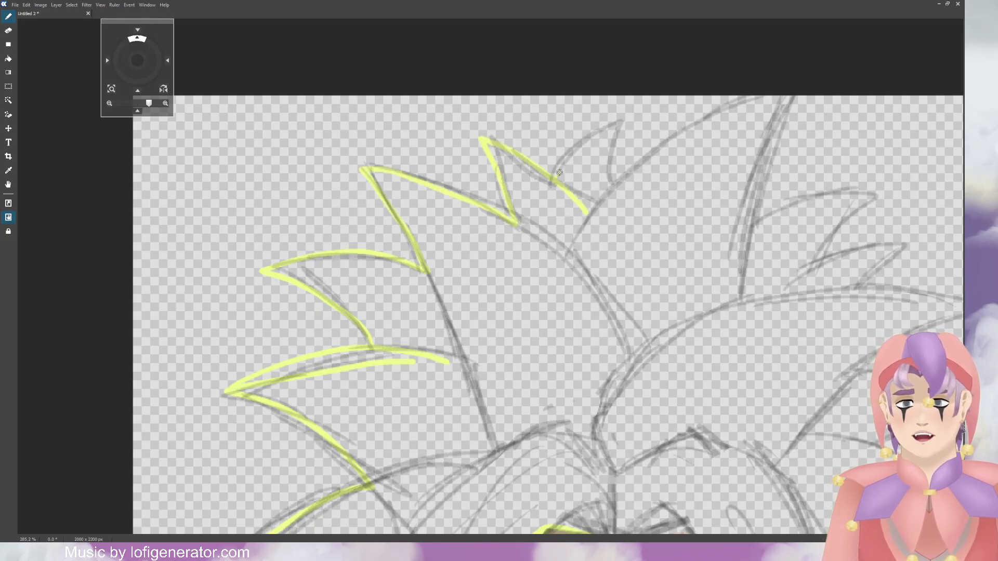
pyautogui.moveTo(556, 175)
pyautogui.mouseDown()
pyautogui.moveTo(625, 125)
pyautogui.moveTo(614, 192)
pyautogui.mouseUp()
pyautogui.moveTo(554, 181); pyautogui.dragTo(594, 149)
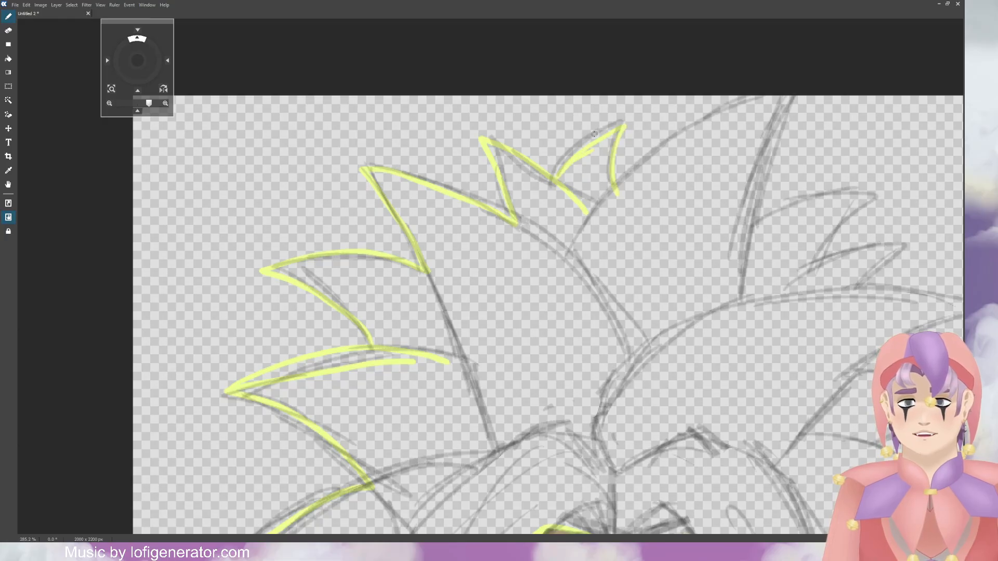
# Step: Outline the tallest top spike and the upper right-side hair spikes in light yellow-green
pyautogui.moveTo(144, 59)
pyautogui.mouseDown()
pyautogui.moveTo(92, 74)
pyautogui.moveTo(116, 75)
pyautogui.mouseUp()
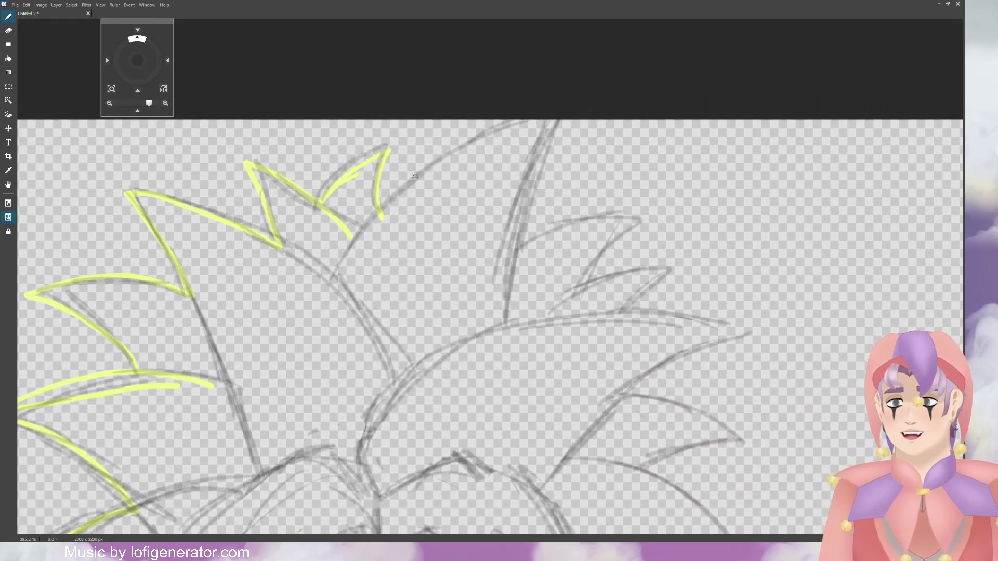
pyautogui.moveTo(381, 210)
pyautogui.mouseDown()
pyautogui.moveTo(471, 143)
pyautogui.moveTo(574, 120)
pyautogui.moveTo(545, 149)
pyautogui.moveTo(516, 246)
pyautogui.moveTo(566, 226)
pyautogui.moveTo(635, 222)
pyautogui.moveTo(586, 273)
pyautogui.moveTo(590, 282)
pyautogui.moveTo(671, 268)
pyautogui.moveTo(628, 310)
pyautogui.mouseUp()
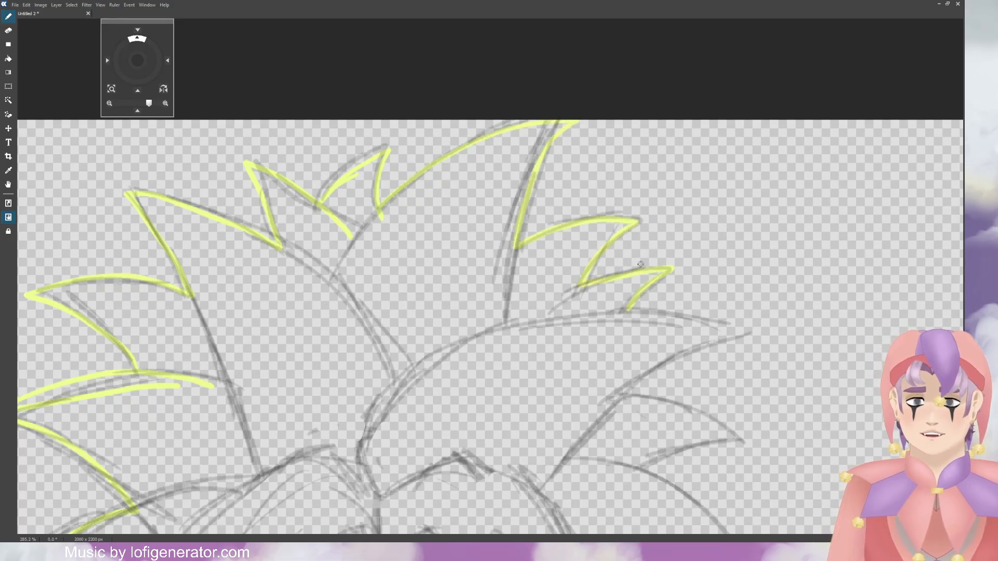
pyautogui.moveTo(137, 61); pyautogui.dragTo(133, 56)
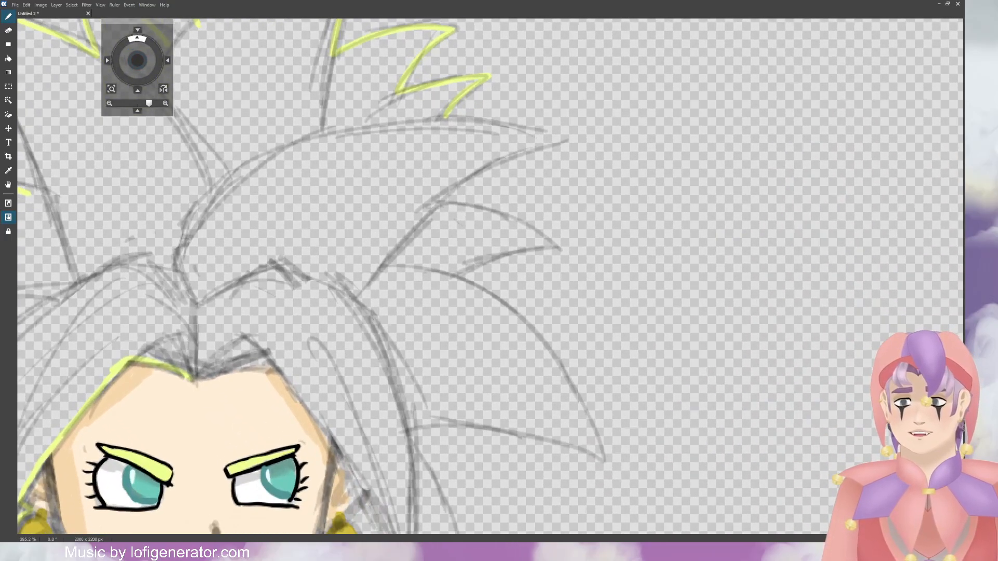
pyautogui.moveTo(456, 117)
pyautogui.mouseDown()
pyautogui.moveTo(511, 122)
pyautogui.moveTo(560, 143)
pyautogui.moveTo(448, 201)
pyautogui.moveTo(527, 222)
pyautogui.moveTo(561, 250)
pyautogui.moveTo(471, 274)
pyautogui.mouseUp()
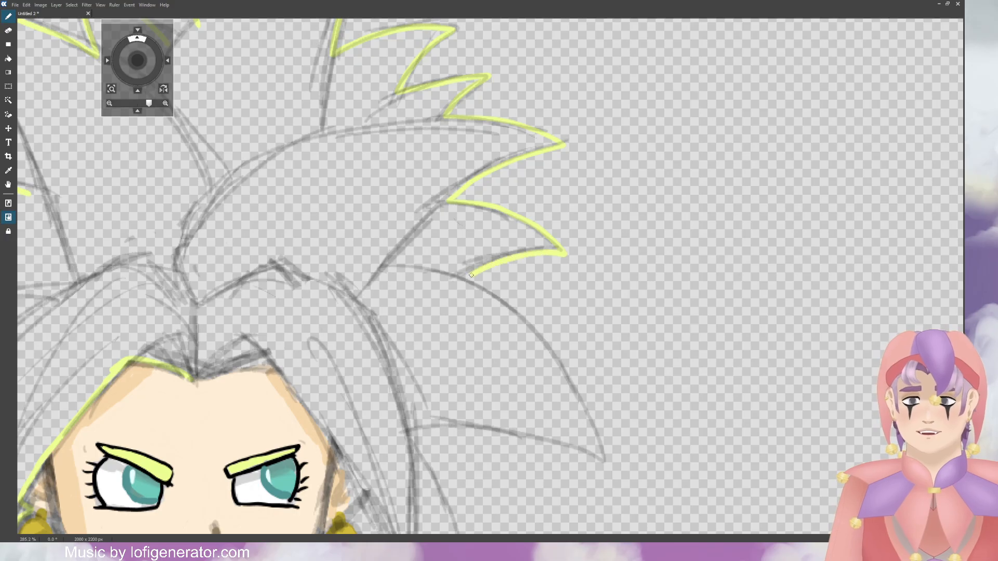
# Step: Outline the large right-side spike, the smaller one below it and the tip of the right-side front lock in light yellow-green
pyautogui.moveTo(138, 61); pyautogui.dragTo(138, 55)
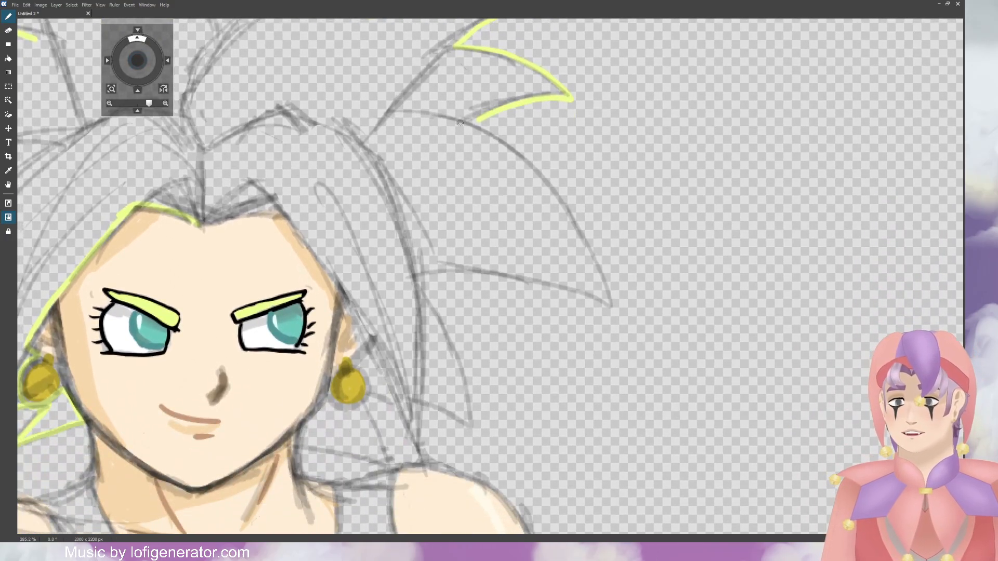
pyautogui.moveTo(481, 127)
pyautogui.mouseDown()
pyautogui.moveTo(532, 167)
pyautogui.moveTo(581, 231)
pyautogui.moveTo(607, 307)
pyautogui.moveTo(564, 283)
pyautogui.moveTo(499, 268)
pyautogui.moveTo(419, 280)
pyautogui.mouseUp()
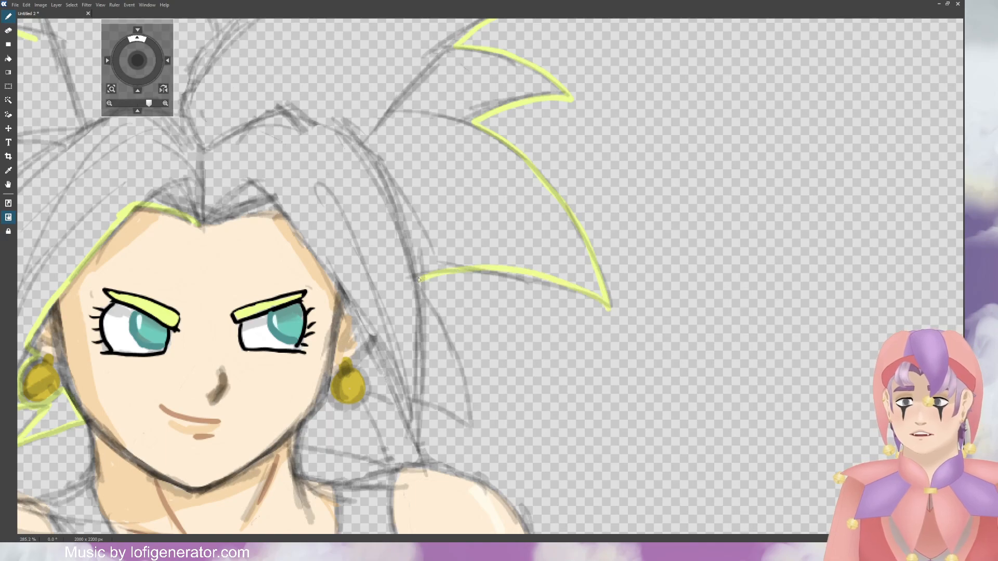
pyautogui.moveTo(137, 61); pyautogui.dragTo(142, 57)
pyautogui.moveTo(541, 180)
pyautogui.mouseDown()
pyautogui.moveTo(581, 262)
pyautogui.moveTo(587, 334)
pyautogui.moveTo(547, 304)
pyautogui.moveTo(540, 359)
pyautogui.moveTo(522, 302)
pyautogui.moveTo(490, 294)
pyautogui.mouseUp()
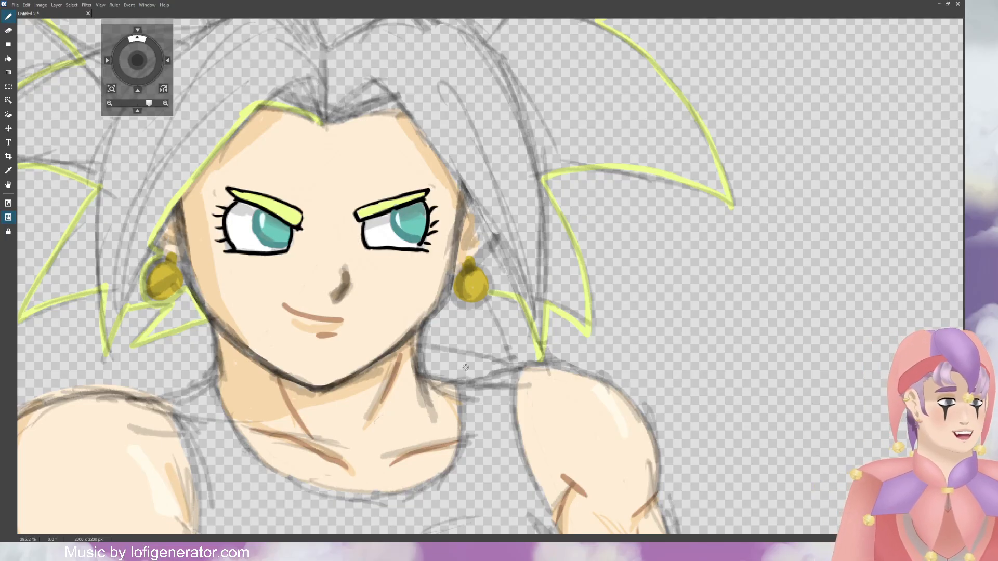
# Step: Outline the spike behind the right-side earring, the earring's edge and the right-side hairline up to the centre parting in light yellow-green
pyautogui.moveTo(419, 347)
pyautogui.mouseDown()
pyautogui.moveTo(468, 376)
pyautogui.moveTo(473, 314)
pyautogui.moveTo(488, 298)
pyautogui.moveTo(498, 364)
pyautogui.moveTo(421, 348)
pyautogui.moveTo(421, 331)
pyautogui.moveTo(440, 315)
pyautogui.mouseUp()
pyautogui.hotkey('ctrl', 'z')
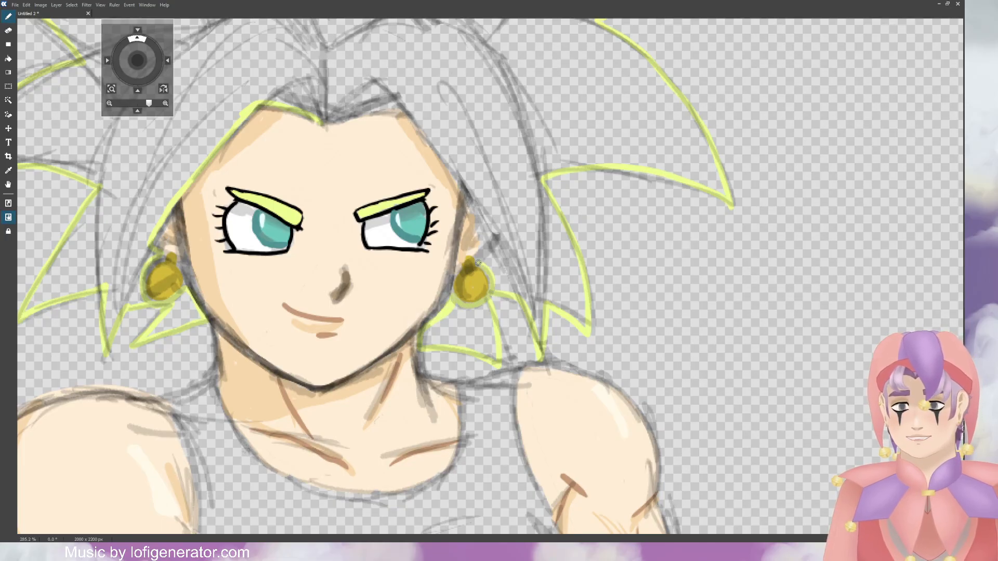
pyautogui.moveTo(481, 246)
pyautogui.mouseDown()
pyautogui.moveTo(443, 157)
pyautogui.moveTo(401, 105)
pyautogui.mouseUp()
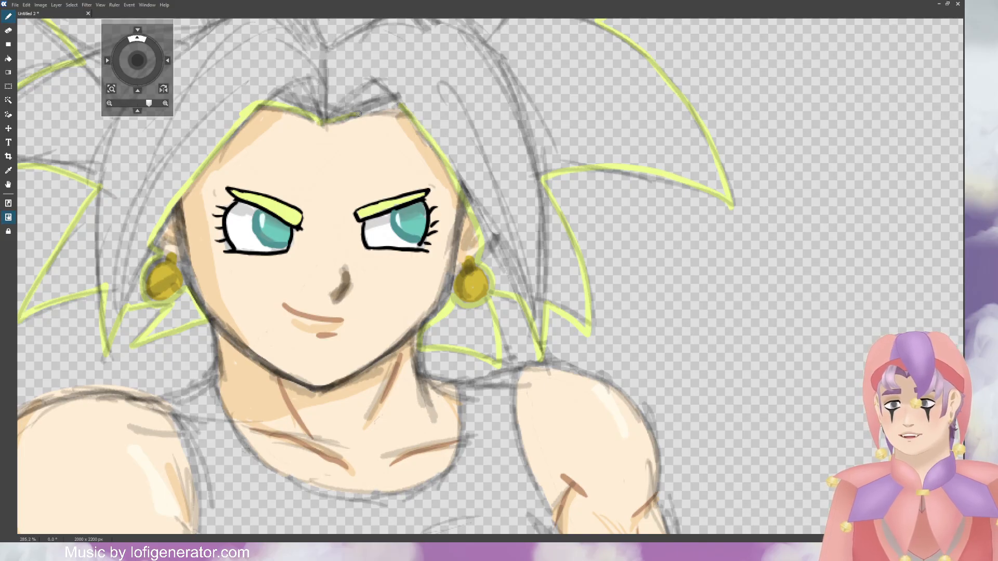
# Step: Fill the large outlined hair area with light yellow-green
pyautogui.click(9, 58)
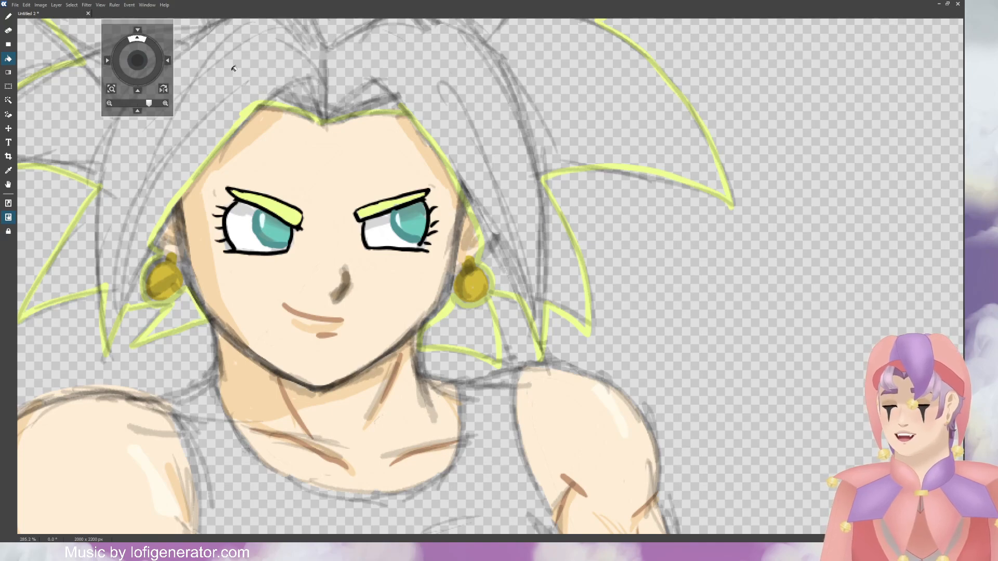
pyautogui.moveTo(138, 60); pyautogui.dragTo(271, 167)
pyautogui.click(352, 140)
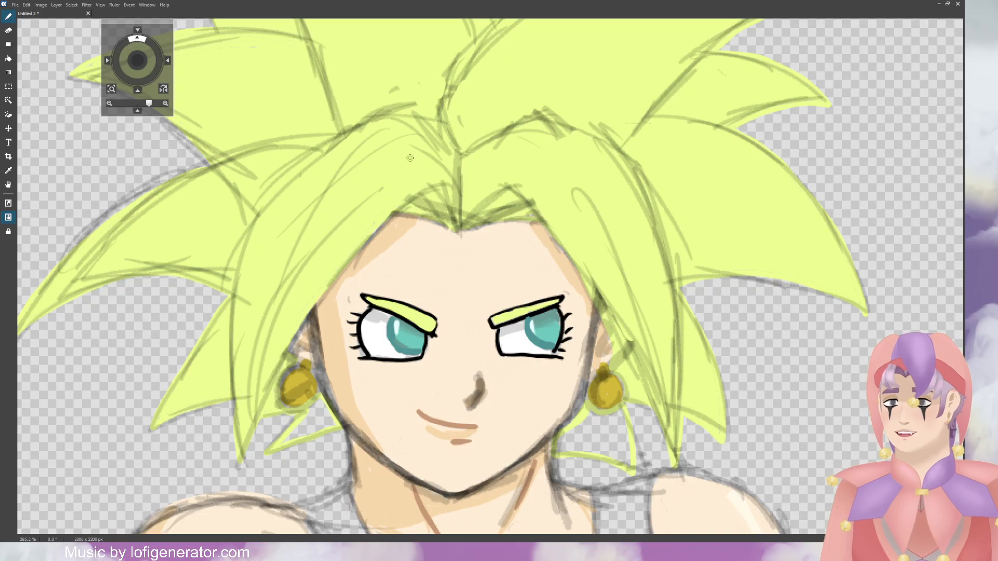
# Step: Fill the small spikes behind both earrings with light yellow-green and touch up the tip of the right-side one
pyautogui.moveTo(132, 55); pyautogui.dragTo(117, 36)
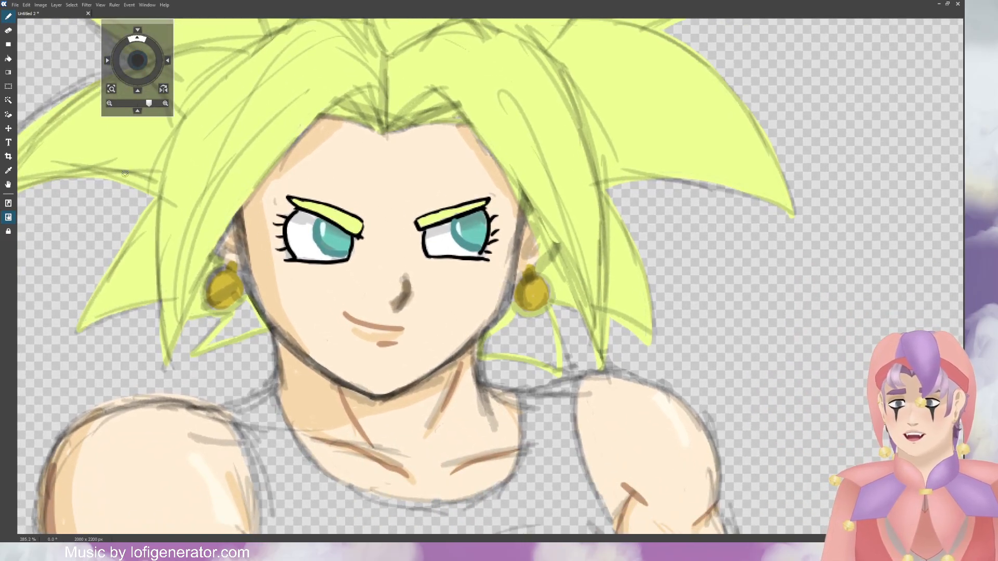
pyautogui.click(8, 59)
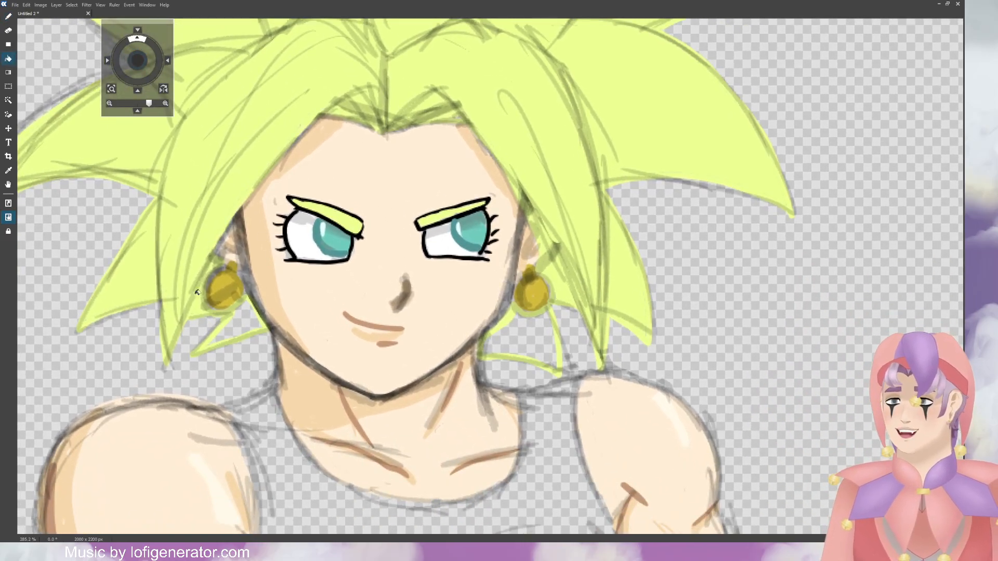
pyautogui.click(526, 344)
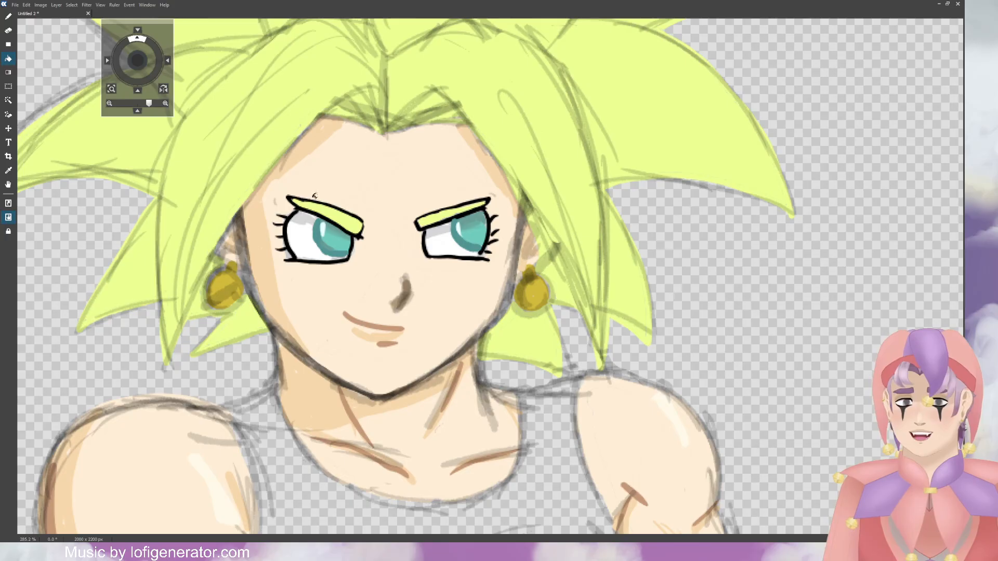
pyautogui.click(9, 17)
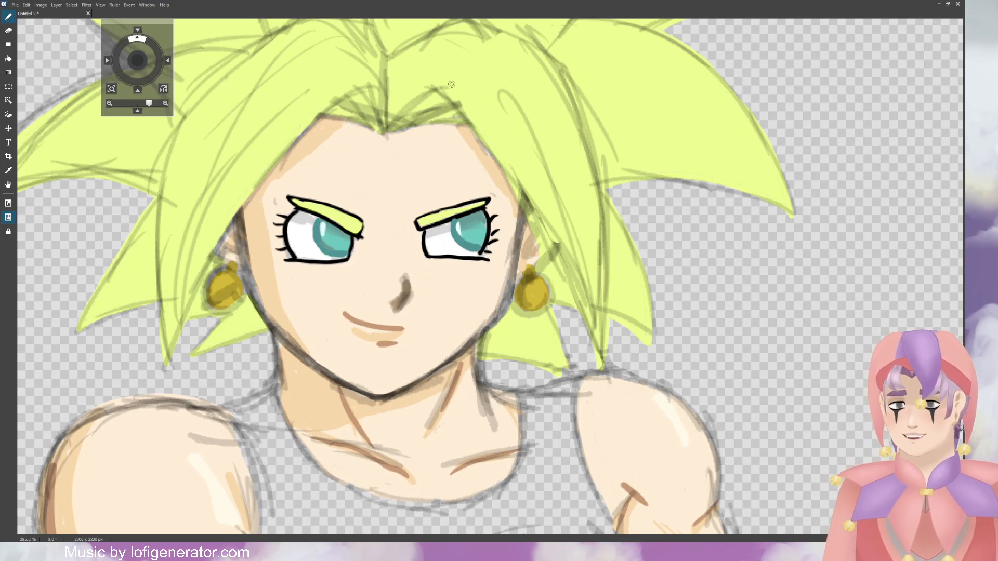
pyautogui.scroll(-8, 191, 76)
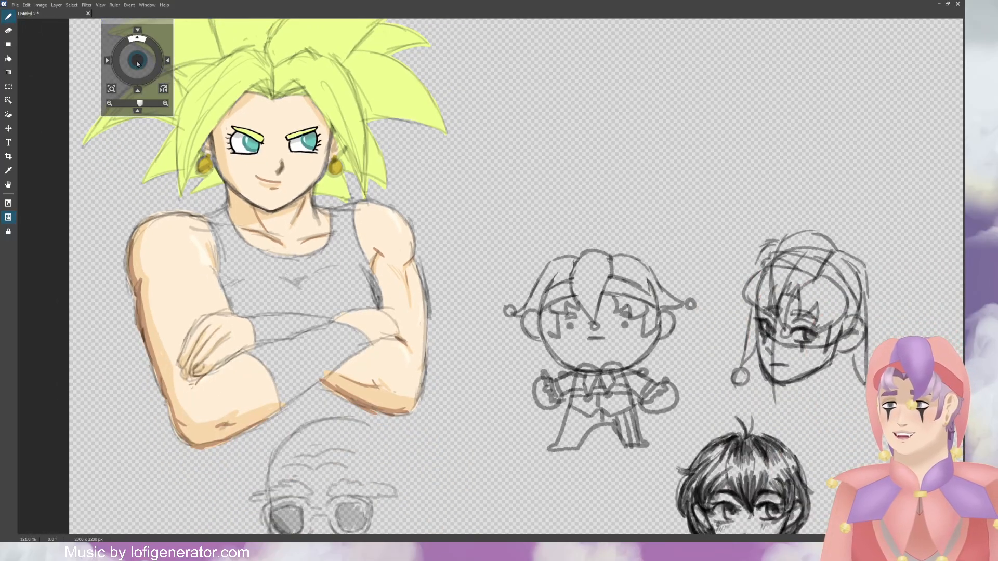
pyautogui.moveTo(137, 64); pyautogui.dragTo(182, 96)
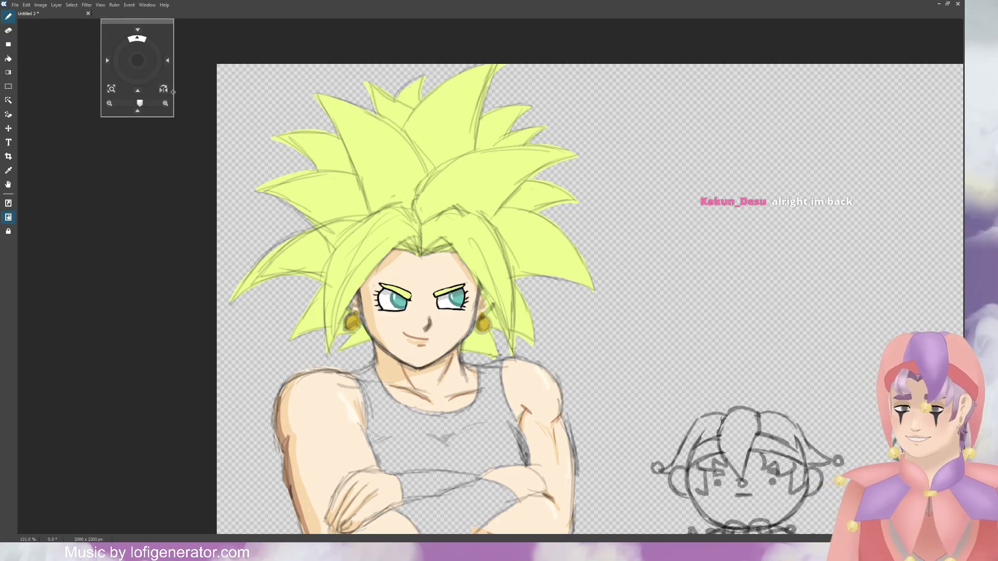
pyautogui.moveTo(401, 130); pyautogui.dragTo(433, 97)
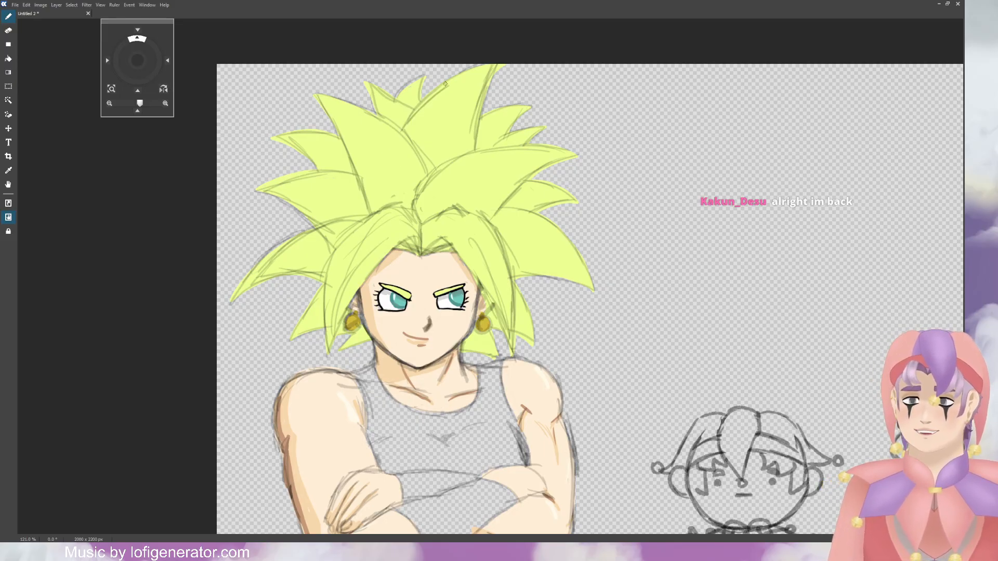
pyautogui.hotkey('ctrl', 'z')
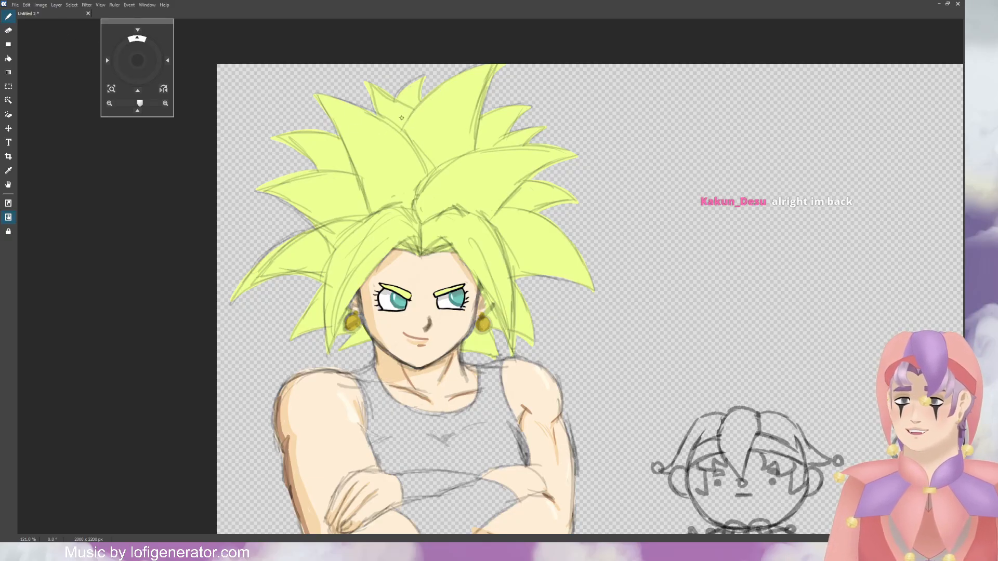
pyautogui.moveTo(401, 118); pyautogui.dragTo(478, 76)
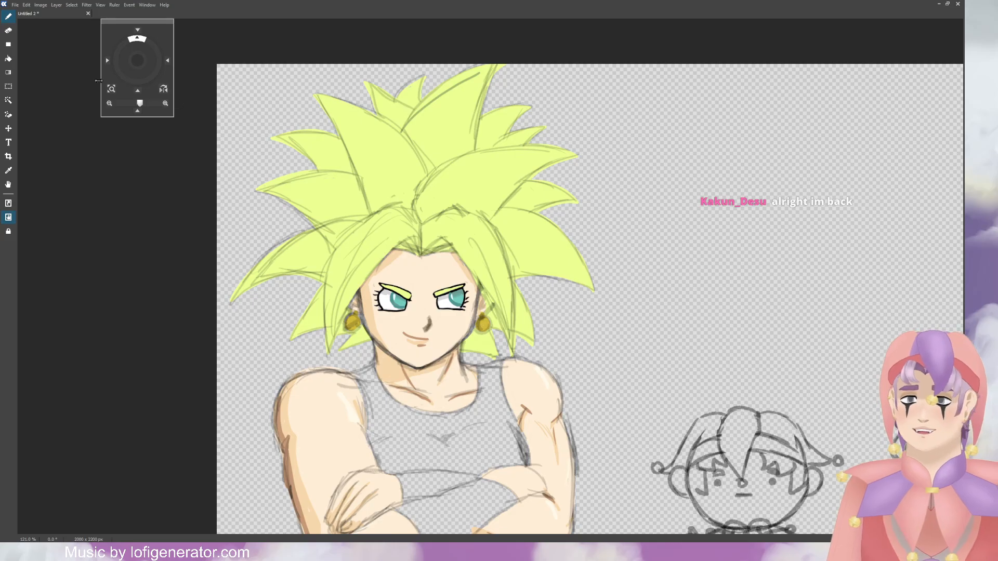
pyautogui.hotkey('ctrl', 'z')
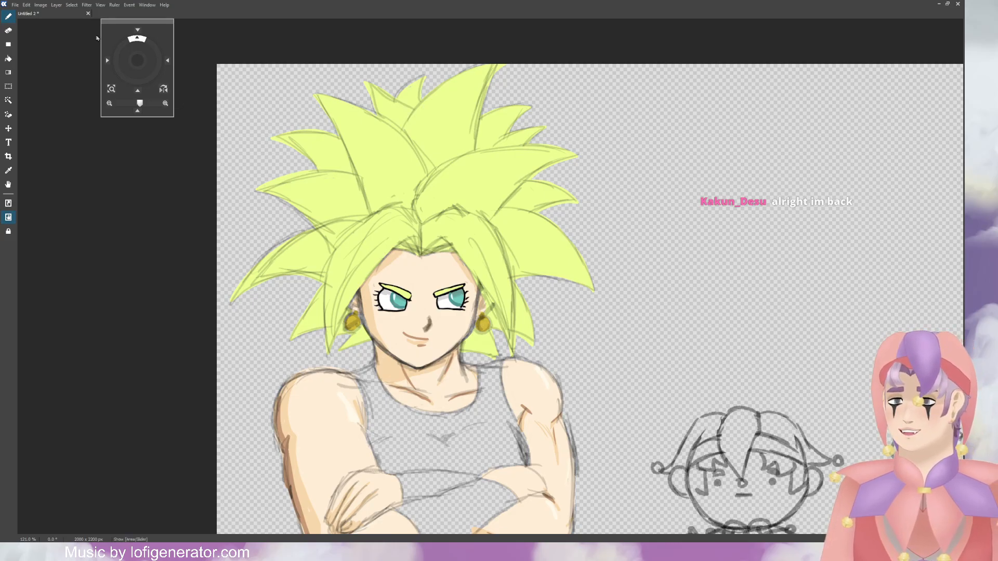
# Step: Outline a shadow area in darker green along the left-side half of the tallest top spike
pyautogui.moveTo(402, 131)
pyautogui.mouseDown()
pyautogui.moveTo(457, 78)
pyautogui.moveTo(431, 164)
pyautogui.moveTo(408, 125)
pyautogui.moveTo(415, 141)
pyautogui.mouseUp()
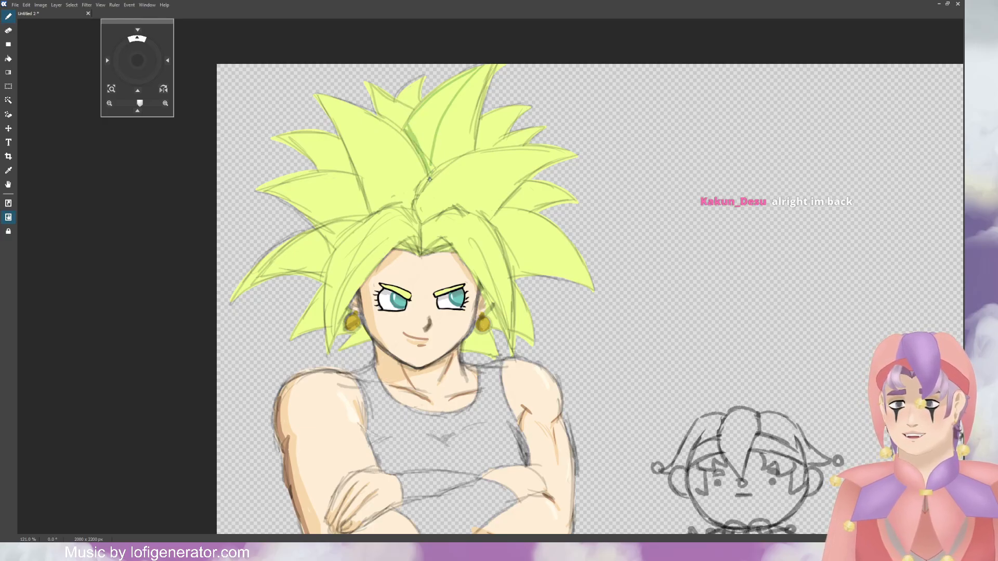
pyautogui.moveTo(429, 179); pyautogui.dragTo(449, 111)
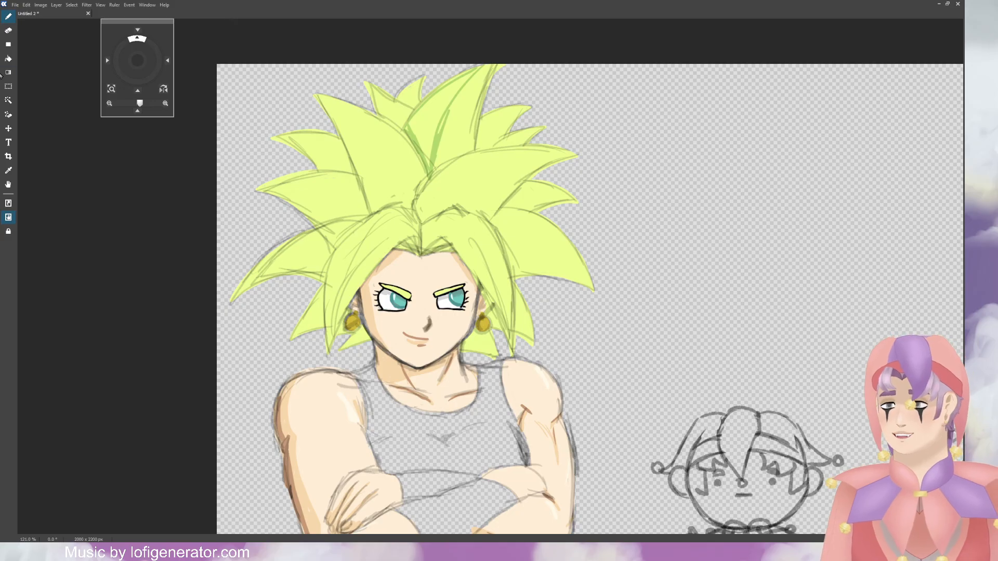
pyautogui.click(8, 60)
pyautogui.click(437, 120)
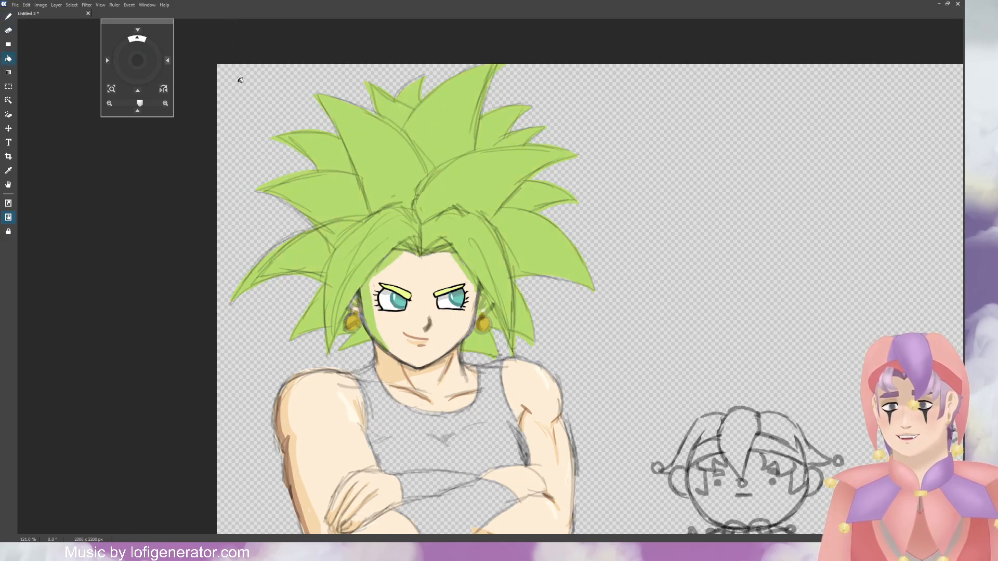
pyautogui.hotkey('ctrl', 'z')
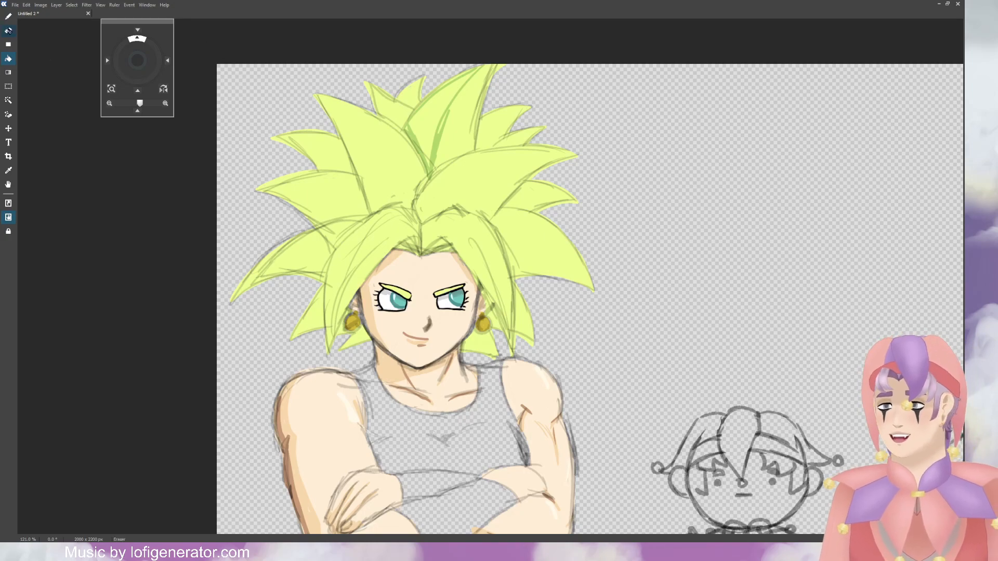
# Step: Thicken the shadow outline on the tallest top spike and paint the area inside it solid darker green
pyautogui.click(9, 16)
pyautogui.moveTo(429, 160); pyautogui.dragTo(441, 132)
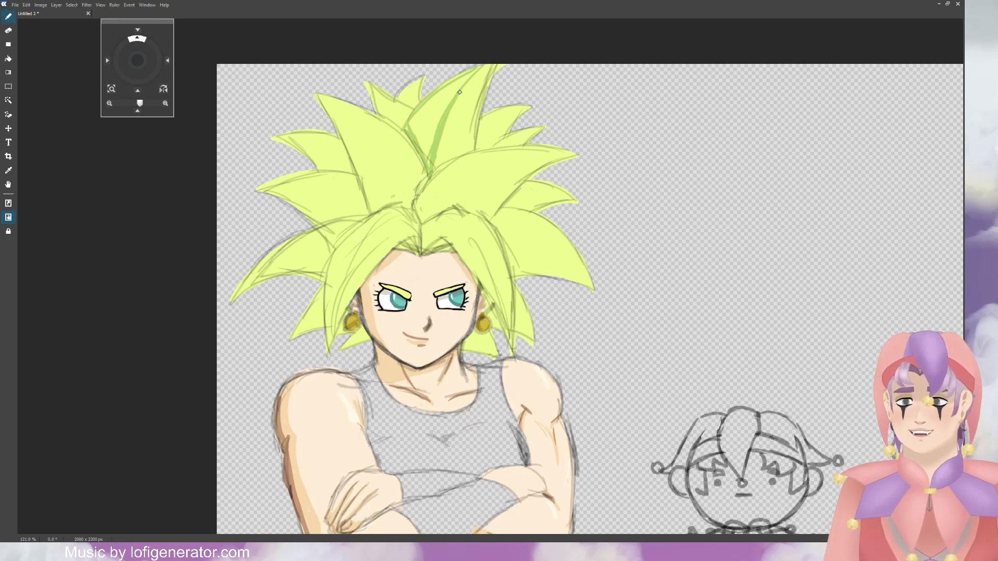
pyautogui.moveTo(459, 92); pyautogui.dragTo(451, 95)
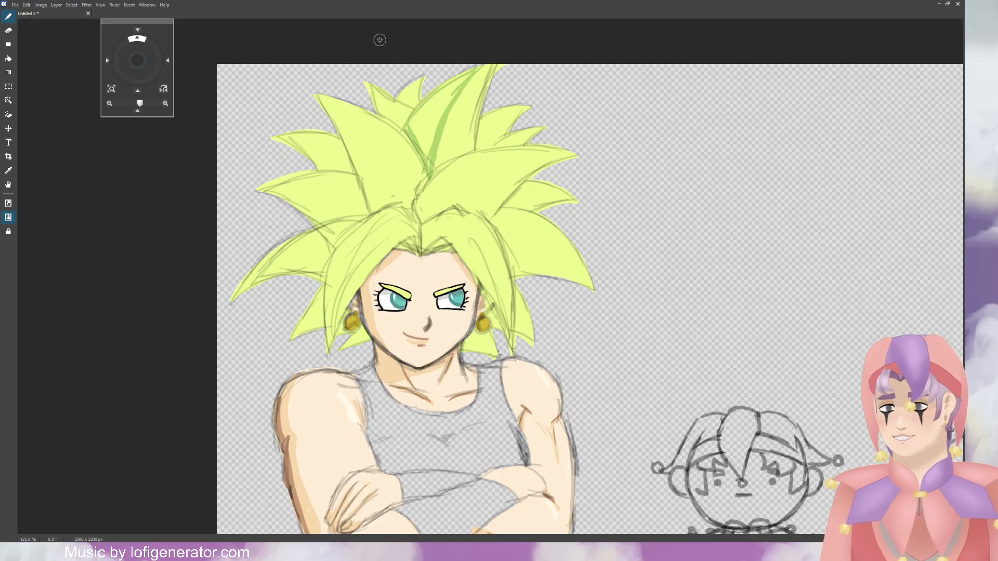
pyautogui.moveTo(415, 128)
pyautogui.mouseDown()
pyautogui.moveTo(426, 158)
pyautogui.moveTo(463, 84)
pyautogui.moveTo(408, 127)
pyautogui.mouseUp()
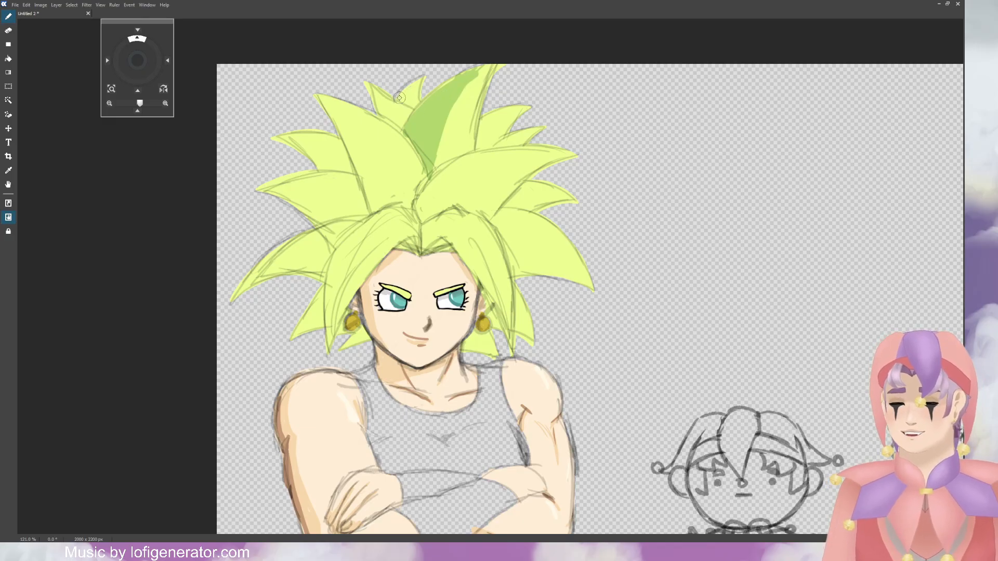
# Step: Shade the two small top spikes and the large spike on the upper left side of the hair in darker green
pyautogui.moveTo(367, 85)
pyautogui.mouseDown()
pyautogui.moveTo(382, 115)
pyautogui.moveTo(411, 82)
pyautogui.moveTo(425, 104)
pyautogui.mouseUp()
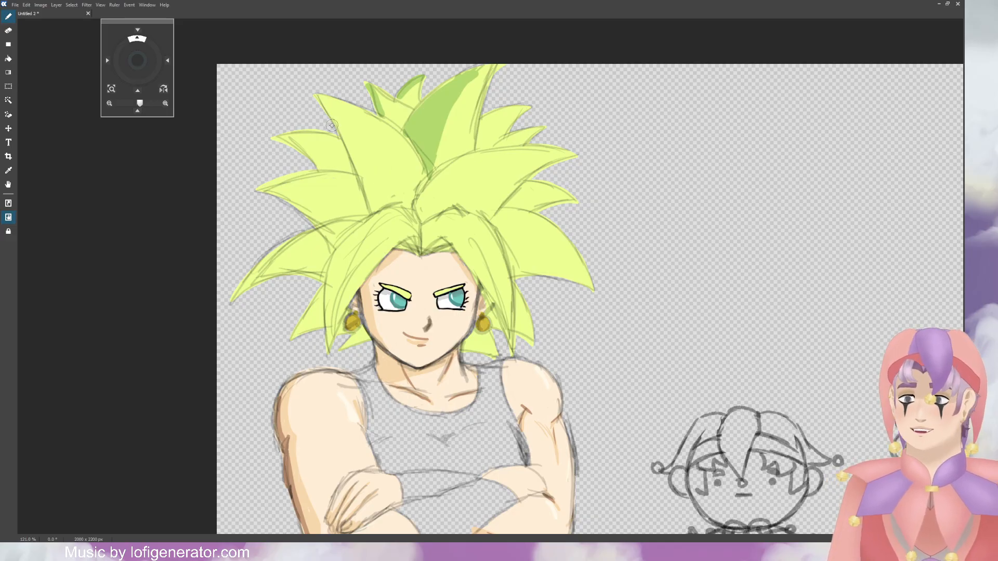
pyautogui.moveTo(406, 183)
pyautogui.mouseDown()
pyautogui.moveTo(395, 158)
pyautogui.moveTo(414, 192)
pyautogui.mouseUp()
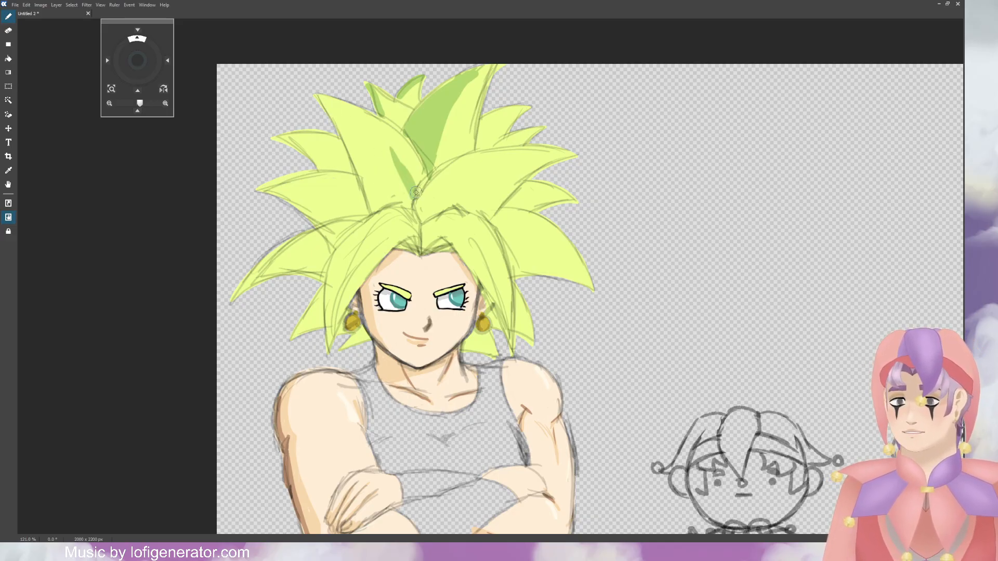
pyautogui.moveTo(348, 134)
pyautogui.mouseDown()
pyautogui.moveTo(378, 211)
pyautogui.moveTo(369, 196)
pyautogui.moveTo(388, 202)
pyautogui.moveTo(370, 169)
pyautogui.mouseUp()
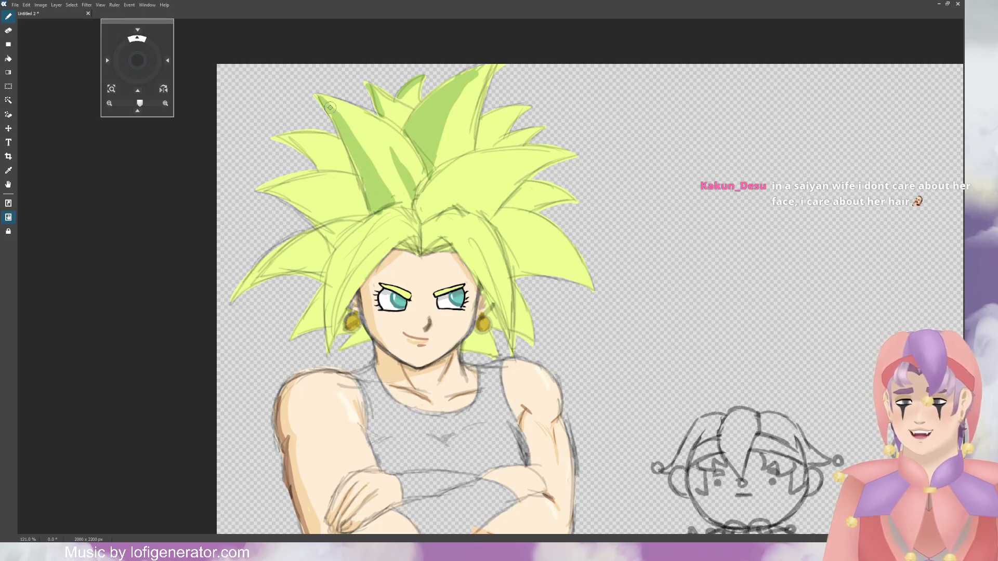
pyautogui.moveTo(327, 103); pyautogui.dragTo(393, 203)
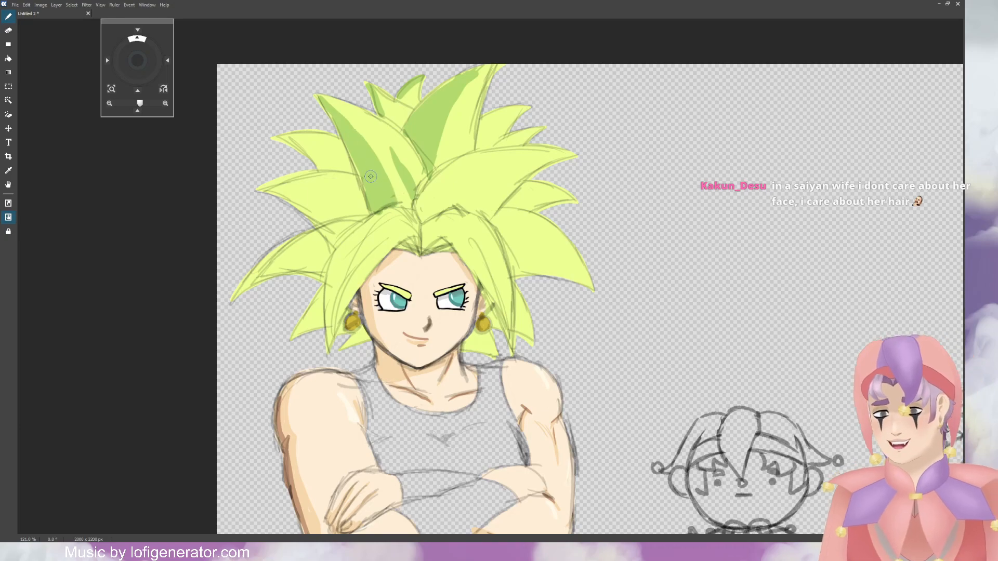
# Step: Paint darker green shadows along the undersides of the three outer spikes on the left side of the hair
pyautogui.moveTo(297, 142)
pyautogui.mouseDown()
pyautogui.moveTo(353, 172)
pyautogui.moveTo(319, 167)
pyautogui.moveTo(283, 139)
pyautogui.moveTo(326, 155)
pyautogui.moveTo(313, 150)
pyautogui.moveTo(337, 190)
pyautogui.moveTo(364, 204)
pyautogui.mouseUp()
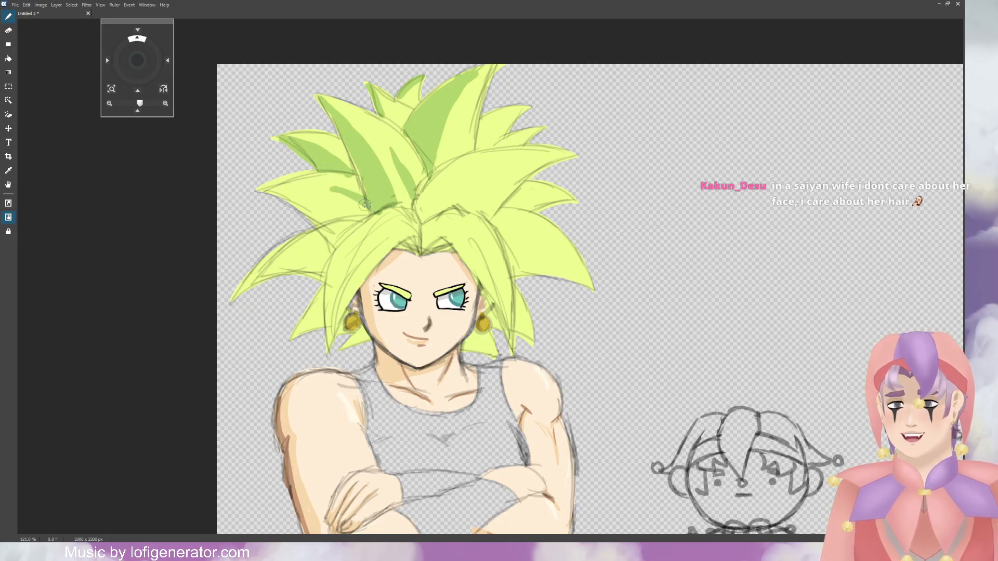
pyautogui.moveTo(264, 188)
pyautogui.mouseDown()
pyautogui.moveTo(342, 217)
pyautogui.moveTo(314, 224)
pyautogui.moveTo(263, 195)
pyautogui.moveTo(308, 200)
pyautogui.moveTo(327, 220)
pyautogui.moveTo(332, 199)
pyautogui.mouseUp()
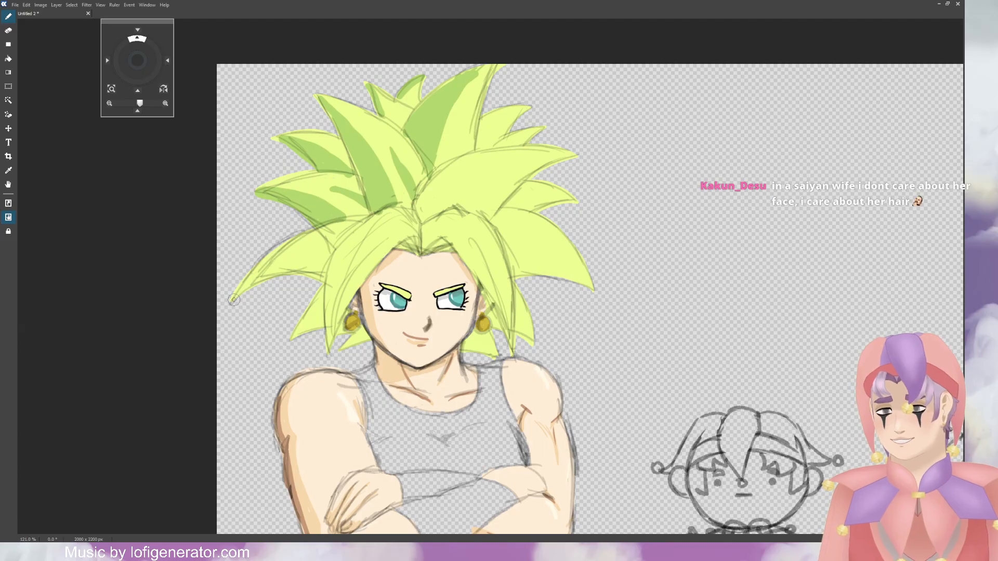
pyautogui.moveTo(234, 300)
pyautogui.mouseDown()
pyautogui.moveTo(285, 261)
pyautogui.moveTo(318, 253)
pyautogui.moveTo(329, 254)
pyautogui.moveTo(325, 278)
pyautogui.moveTo(277, 272)
pyautogui.moveTo(254, 283)
pyautogui.moveTo(317, 269)
pyautogui.mouseUp()
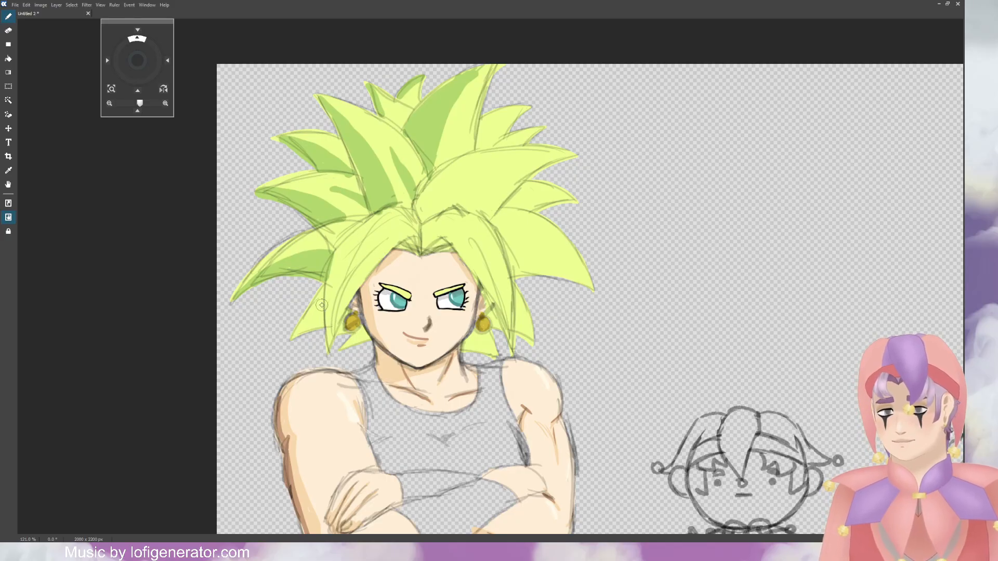
# Step: Shade the small lower spikes beside and behind both earrings in darker green
pyautogui.moveTo(321, 305)
pyautogui.mouseDown()
pyautogui.moveTo(294, 338)
pyautogui.moveTo(320, 325)
pyautogui.moveTo(320, 311)
pyautogui.mouseUp()
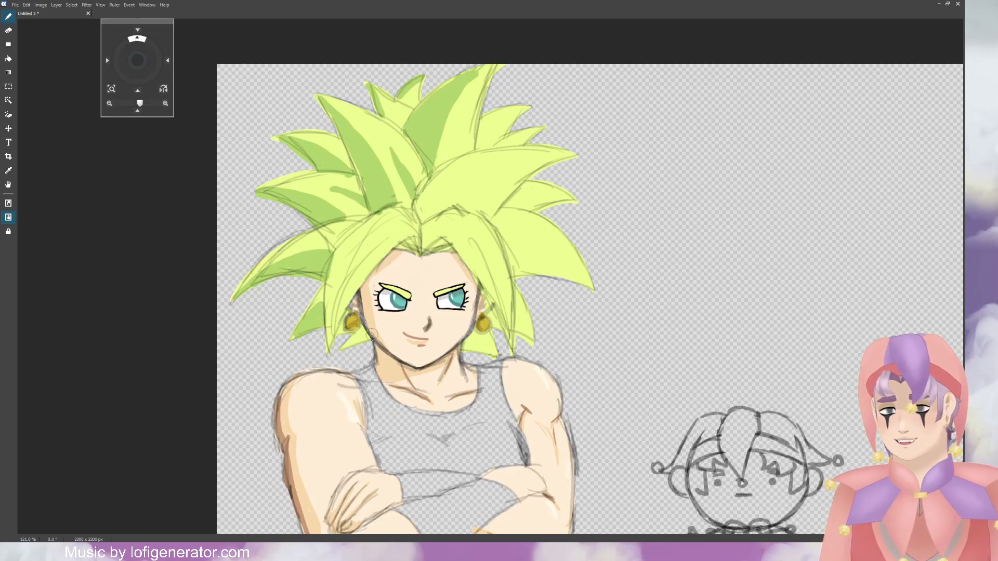
pyautogui.moveTo(365, 334)
pyautogui.mouseDown()
pyautogui.moveTo(347, 343)
pyautogui.moveTo(362, 331)
pyautogui.mouseUp()
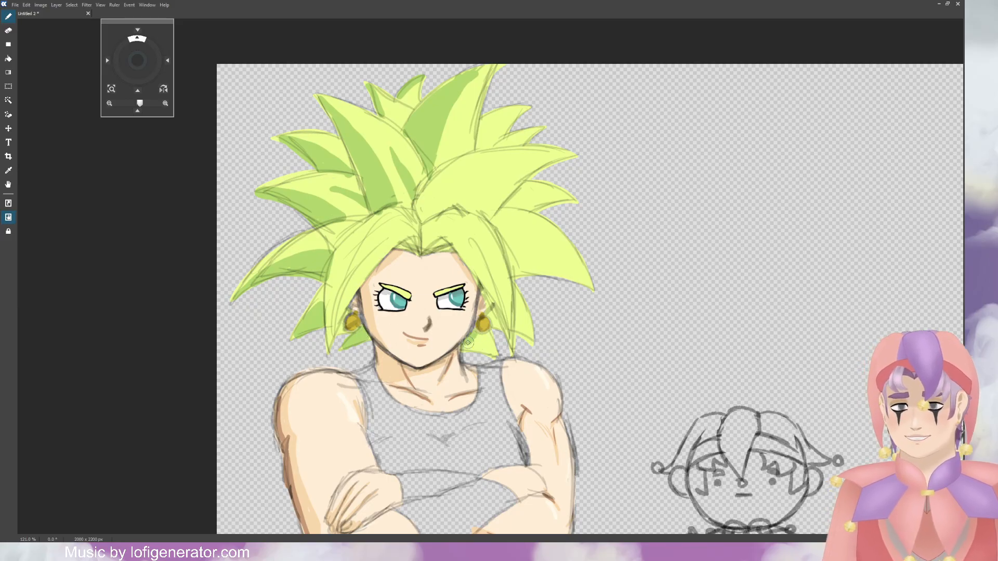
pyautogui.moveTo(467, 342); pyautogui.dragTo(491, 343)
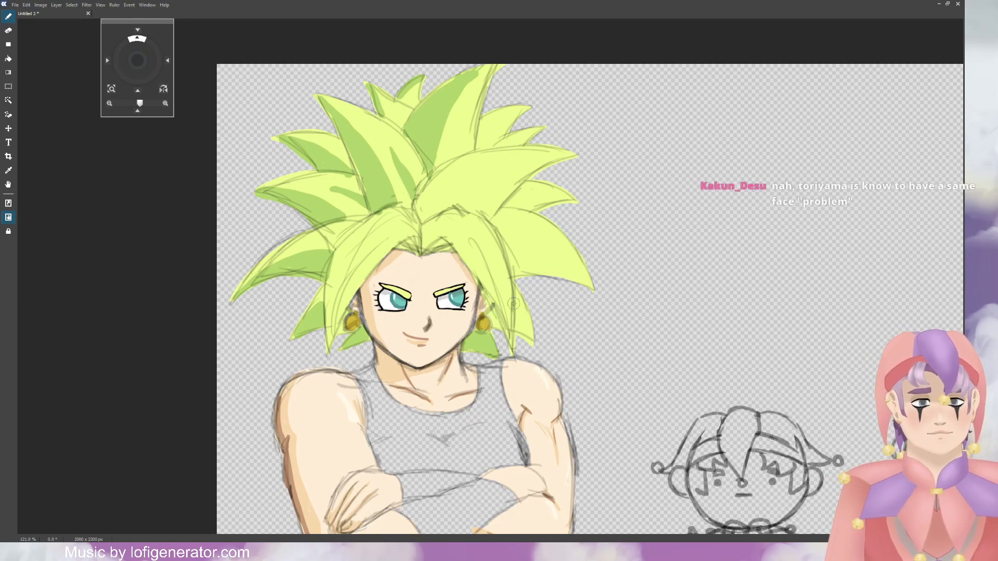
pyautogui.moveTo(517, 312); pyautogui.dragTo(523, 335)
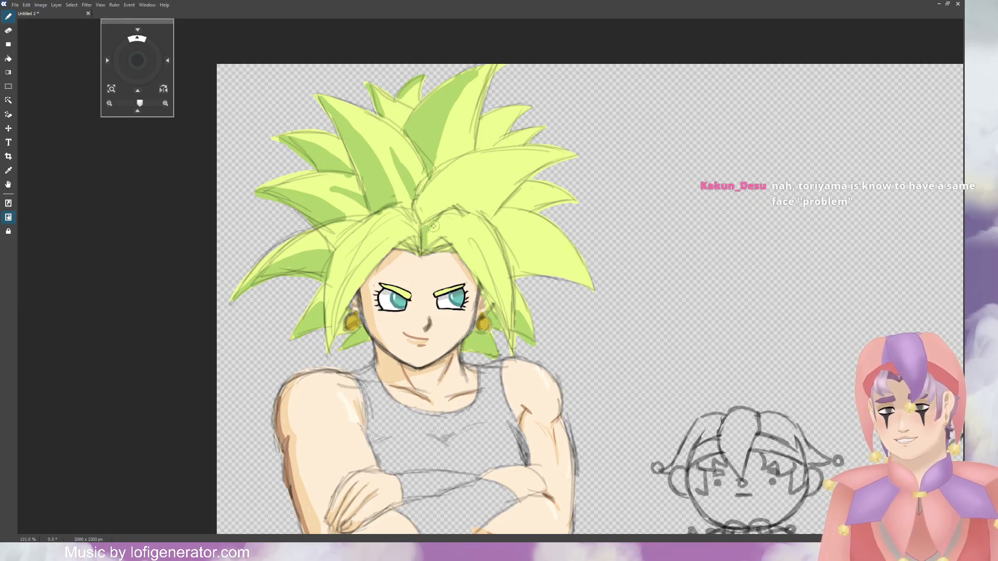
# Step: Paint darker green shadows at the hair parting and on the large and outer spikes on the right side
pyautogui.moveTo(412, 246); pyautogui.dragTo(411, 247)
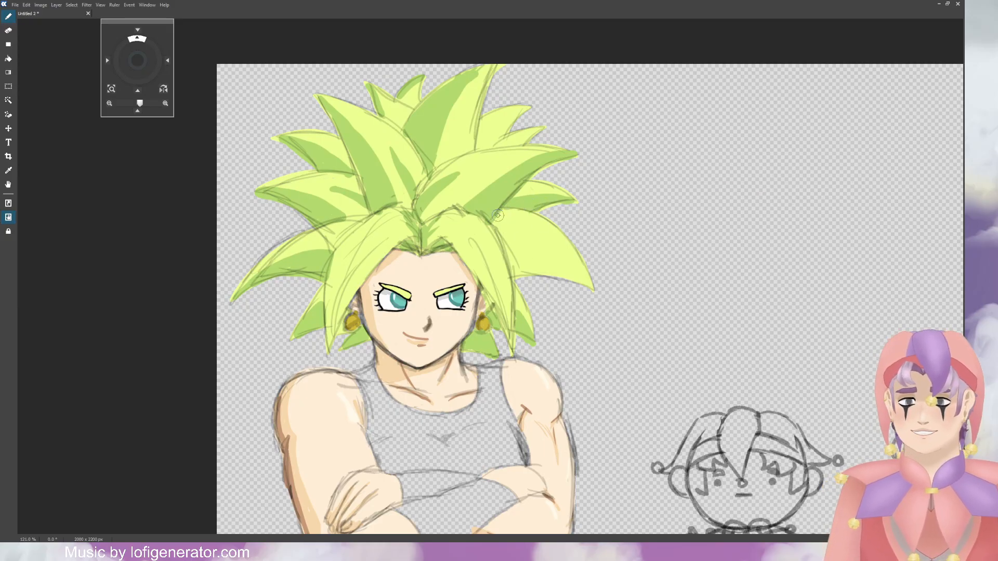
pyautogui.moveTo(497, 216)
pyautogui.mouseDown()
pyautogui.moveTo(528, 221)
pyautogui.moveTo(506, 217)
pyautogui.moveTo(515, 230)
pyautogui.moveTo(487, 230)
pyautogui.moveTo(542, 243)
pyautogui.moveTo(500, 234)
pyautogui.moveTo(513, 265)
pyautogui.moveTo(513, 257)
pyautogui.moveTo(567, 281)
pyautogui.mouseUp()
pyautogui.moveTo(506, 250)
pyautogui.mouseDown()
pyautogui.moveTo(590, 289)
pyautogui.moveTo(535, 269)
pyautogui.mouseUp()
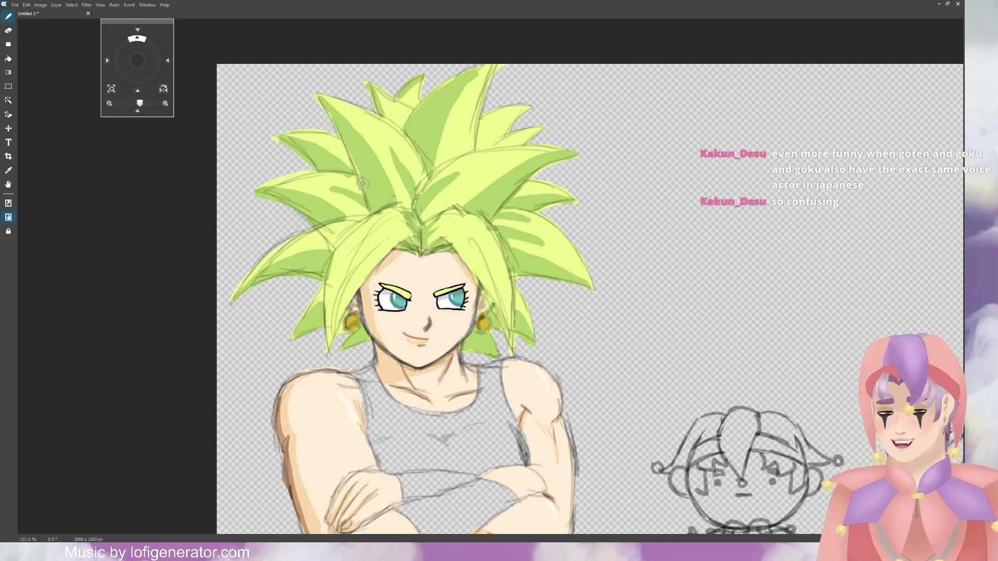
pyautogui.moveTo(372, 208)
pyautogui.mouseDown()
pyautogui.moveTo(375, 180)
pyautogui.moveTo(387, 202)
pyautogui.moveTo(382, 196)
pyautogui.mouseUp()
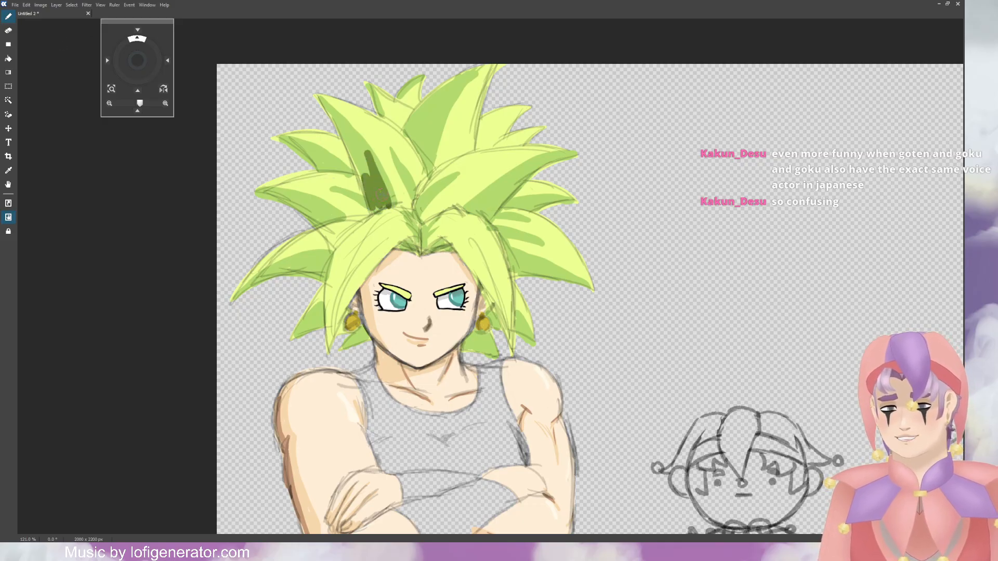
pyautogui.moveTo(433, 169)
pyautogui.mouseDown()
pyautogui.moveTo(458, 97)
pyautogui.moveTo(426, 156)
pyautogui.mouseUp()
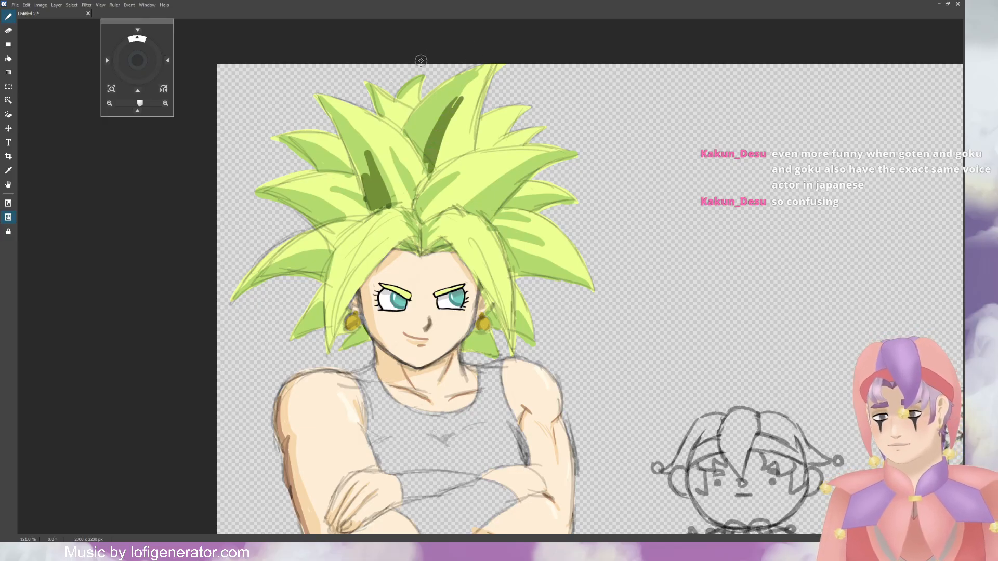
pyautogui.moveTo(385, 86); pyautogui.dragTo(383, 121)
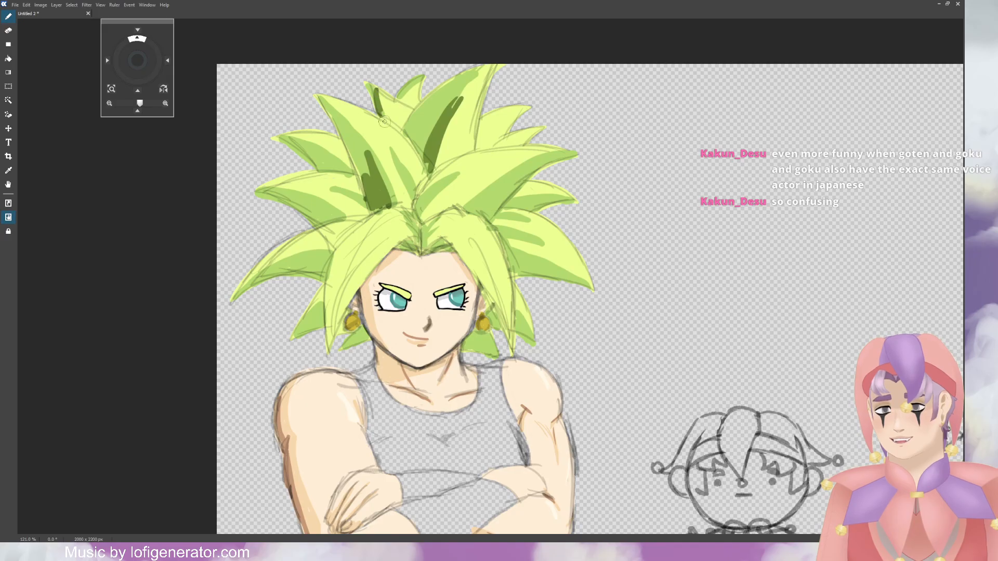
pyautogui.moveTo(318, 98); pyautogui.dragTo(358, 127)
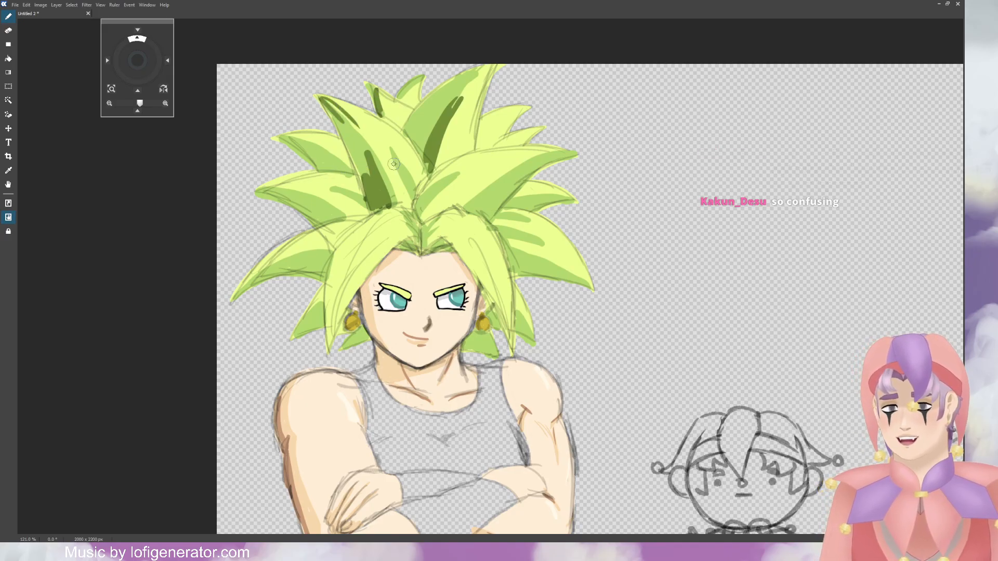
pyautogui.hotkey('ctrl', 'z')
pyautogui.hotkey('ctrl', 'z')
pyautogui.hotkey('ctrl', 'z')
pyautogui.hotkey('ctrl', 'z')
pyautogui.hotkey('ctrl', 'z')
pyautogui.hotkey('ctrl', 'z')
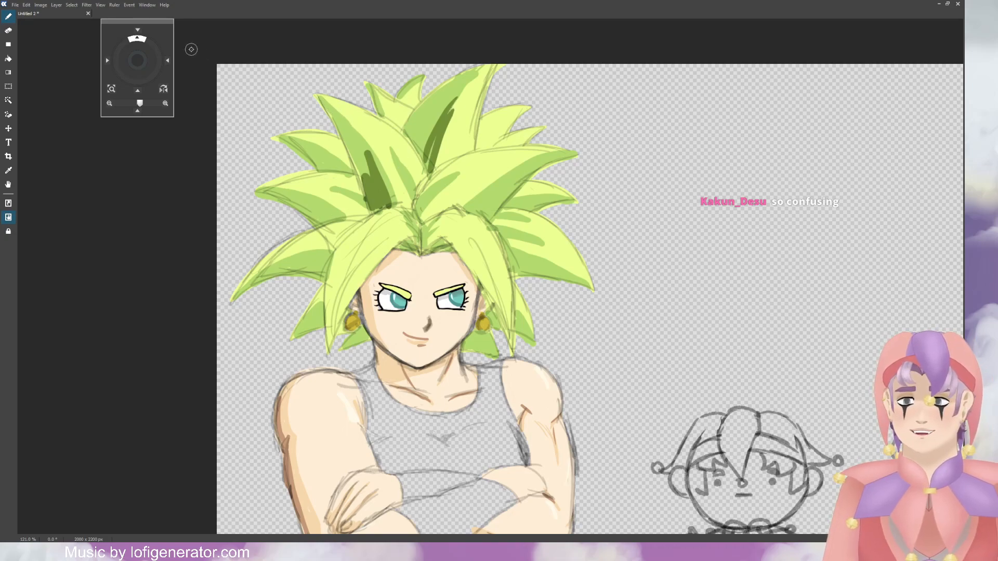
pyautogui.hotkey('ctrl', 'z')
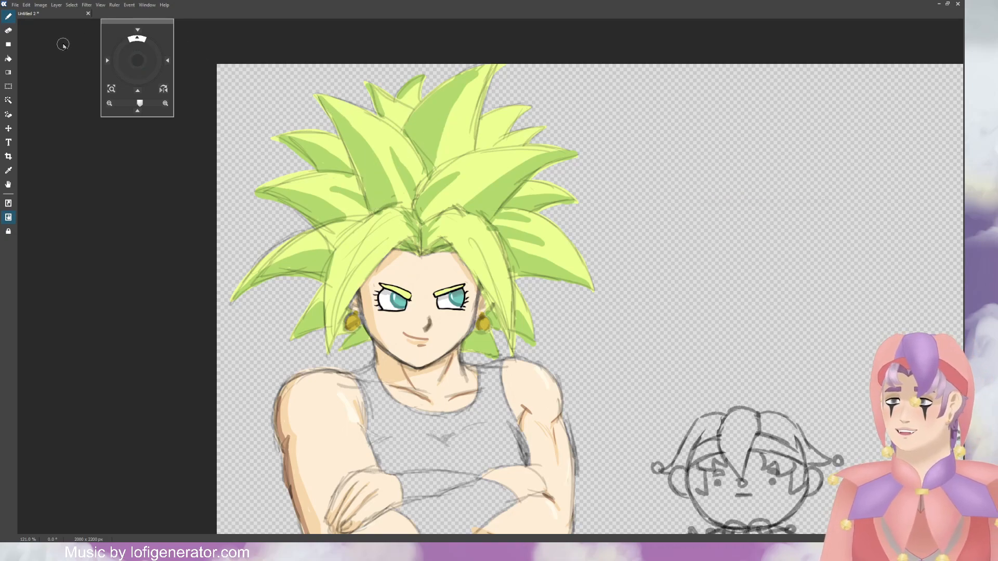
pyautogui.moveTo(374, 202)
pyautogui.mouseDown()
pyautogui.moveTo(374, 176)
pyautogui.moveTo(386, 193)
pyautogui.mouseUp()
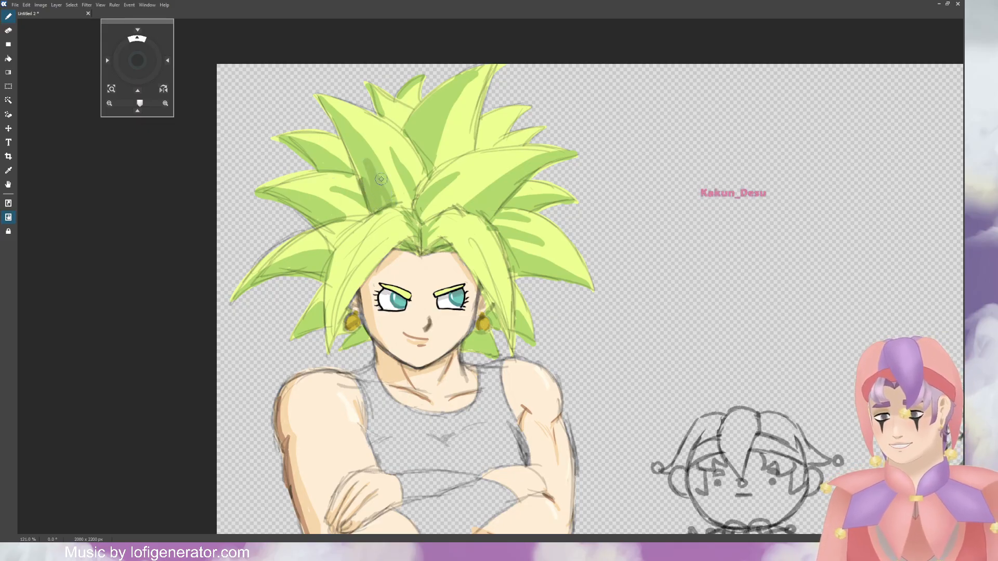
pyautogui.hotkey('ctrl', 'z')
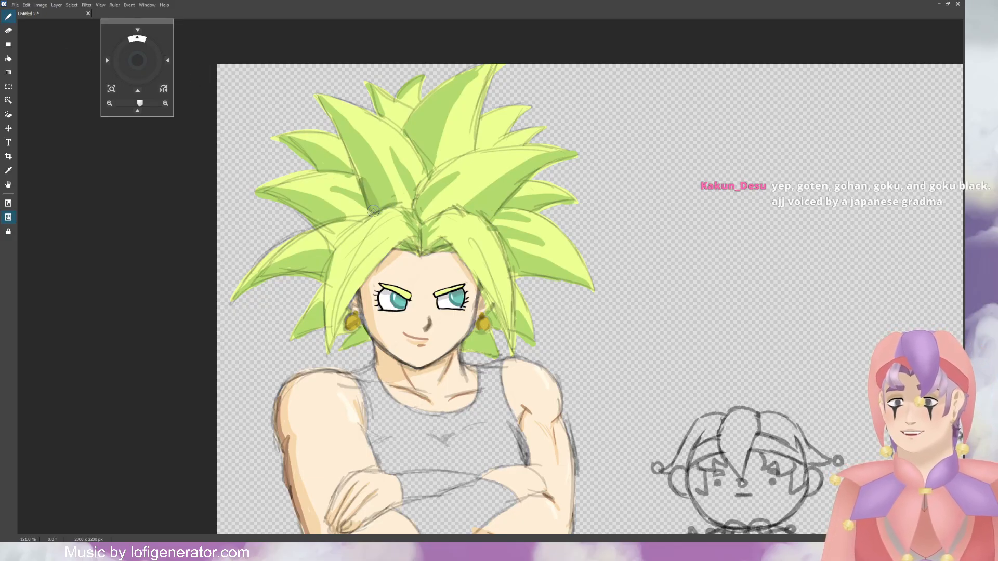
# Step: Add a second, deeper olive-green shadow layer inside the large upper left-side spike, the tallest spike and the small top spikes
pyautogui.moveTo(373, 210)
pyautogui.mouseDown()
pyautogui.moveTo(364, 161)
pyautogui.moveTo(385, 197)
pyautogui.moveTo(349, 136)
pyautogui.mouseUp()
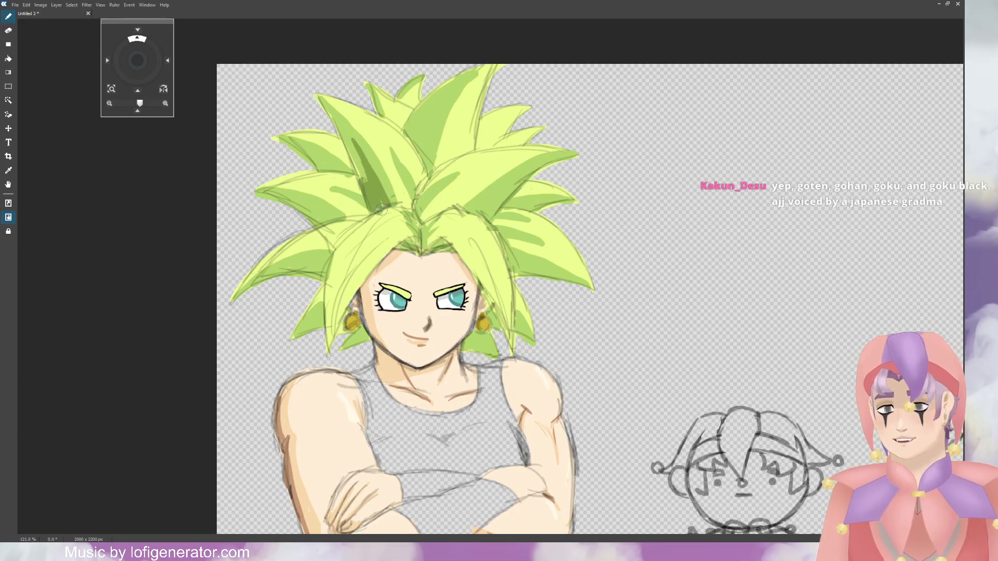
pyautogui.moveTo(321, 99); pyautogui.dragTo(354, 118)
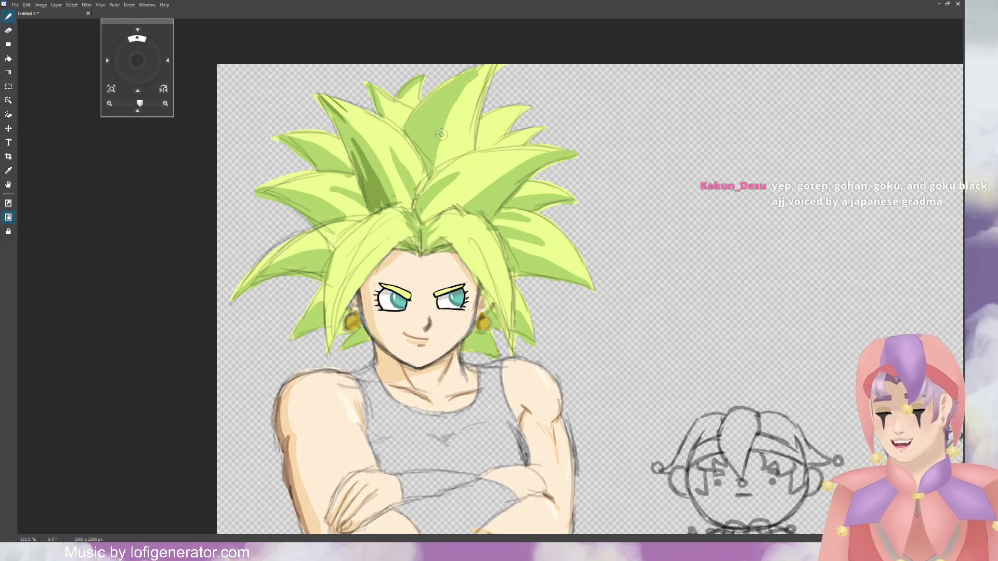
pyautogui.moveTo(435, 172)
pyautogui.mouseDown()
pyautogui.moveTo(452, 103)
pyautogui.moveTo(421, 158)
pyautogui.moveTo(427, 174)
pyautogui.moveTo(435, 143)
pyautogui.mouseUp()
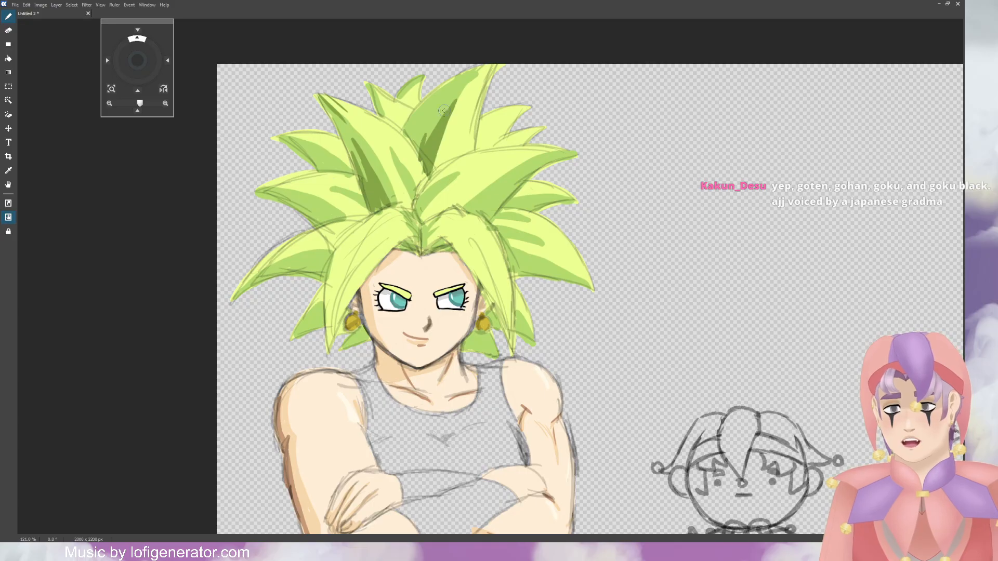
pyautogui.scroll(1, 445, 111)
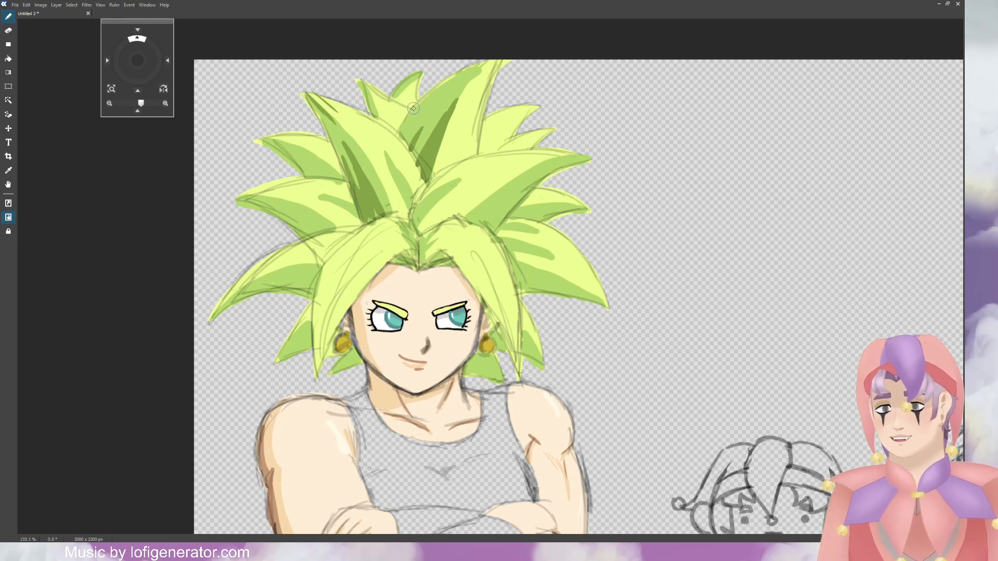
pyautogui.moveTo(400, 92)
pyautogui.mouseDown()
pyautogui.moveTo(424, 68)
pyautogui.moveTo(377, 98)
pyautogui.moveTo(363, 87)
pyautogui.moveTo(372, 117)
pyautogui.mouseUp()
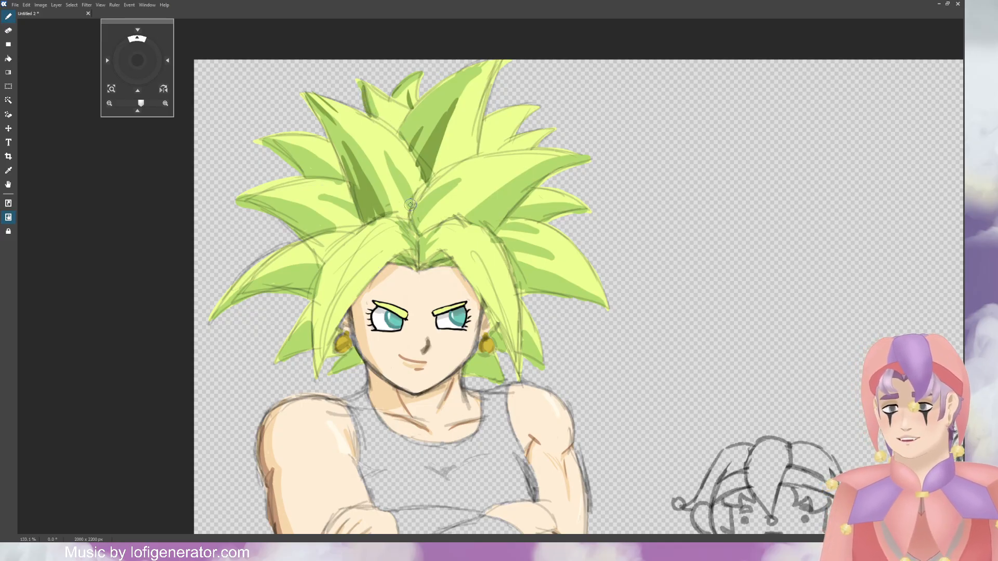
# Step: Deepen the shadows around the central hair parting and along the left-side bang with olive green
pyautogui.moveTo(412, 204); pyautogui.dragTo(393, 160)
pyautogui.moveTo(416, 195); pyautogui.dragTo(416, 272)
pyautogui.moveTo(401, 233)
pyautogui.mouseDown()
pyautogui.moveTo(414, 246)
pyautogui.moveTo(433, 240)
pyautogui.moveTo(436, 250)
pyautogui.mouseUp()
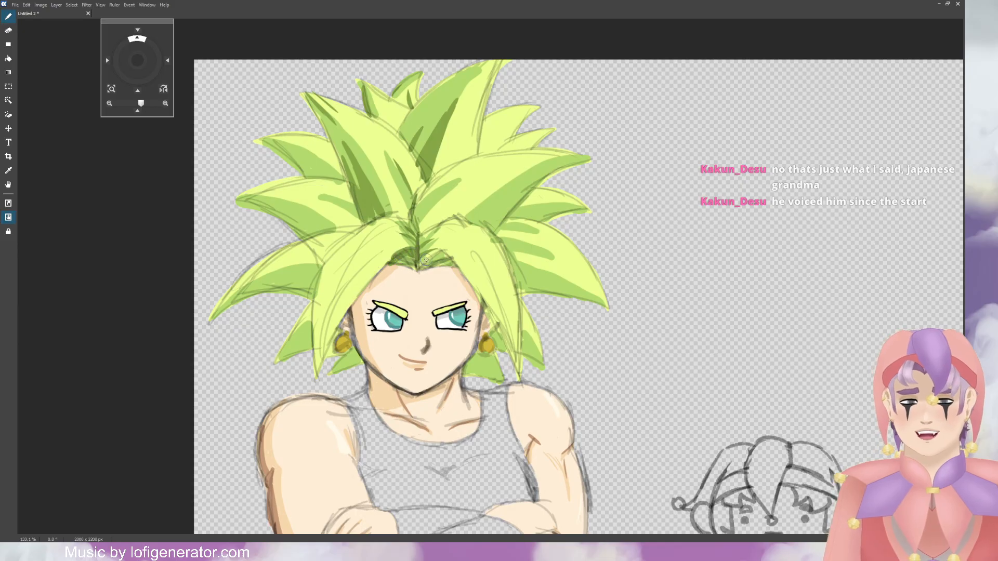
pyautogui.moveTo(421, 261); pyautogui.dragTo(440, 254)
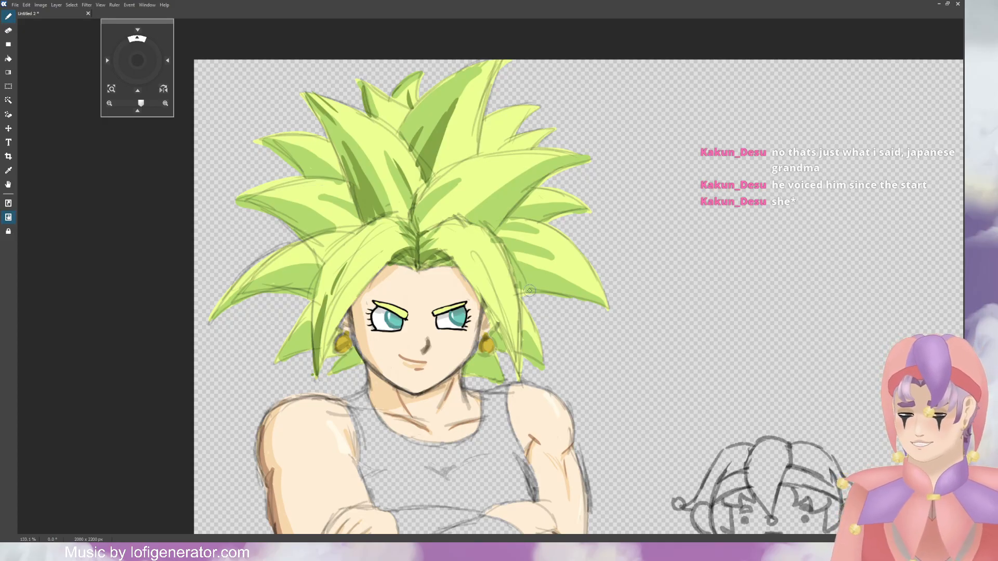
# Step: Add deep olive-green shadows to the right-side bang and the small lower spikes around both earrings
pyautogui.moveTo(495, 283); pyautogui.dragTo(512, 368)
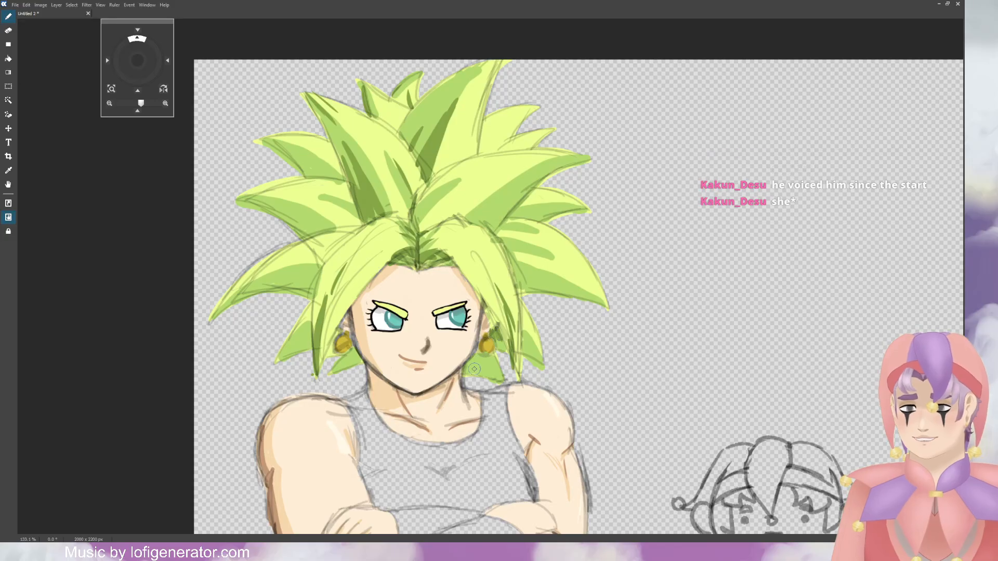
pyautogui.moveTo(489, 373)
pyautogui.mouseDown()
pyautogui.moveTo(468, 370)
pyautogui.moveTo(503, 381)
pyautogui.mouseUp()
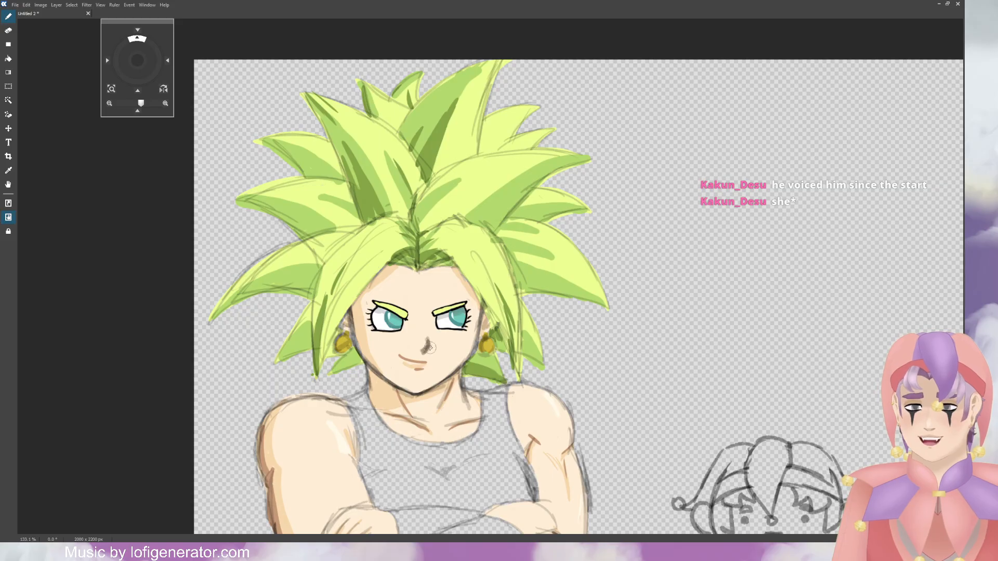
pyautogui.moveTo(335, 371); pyautogui.dragTo(345, 365)
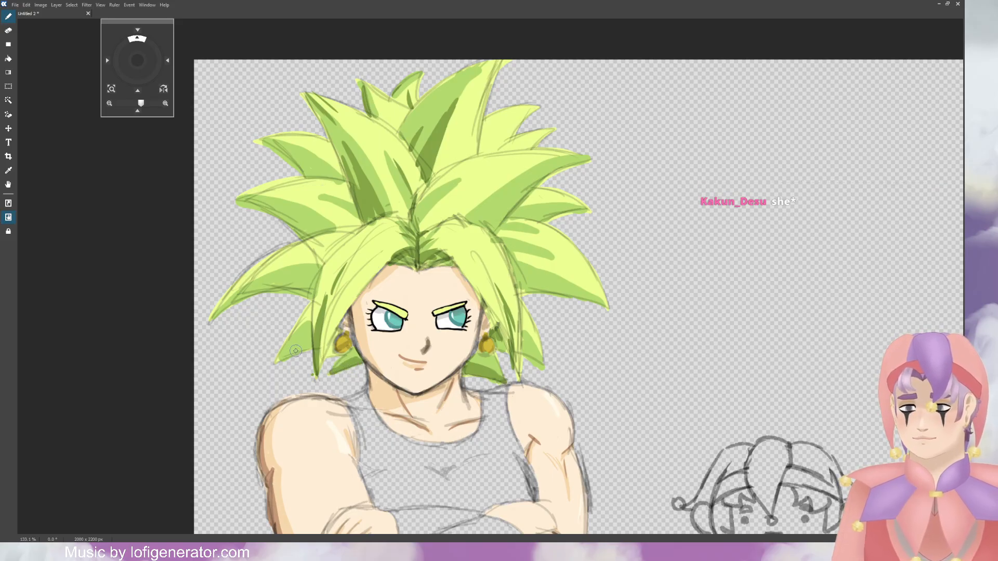
pyautogui.moveTo(279, 360)
pyautogui.mouseDown()
pyautogui.moveTo(310, 340)
pyautogui.moveTo(289, 357)
pyautogui.mouseUp()
pyautogui.moveTo(532, 366)
pyautogui.mouseDown()
pyautogui.moveTo(524, 353)
pyautogui.moveTo(540, 364)
pyautogui.moveTo(512, 344)
pyautogui.mouseUp()
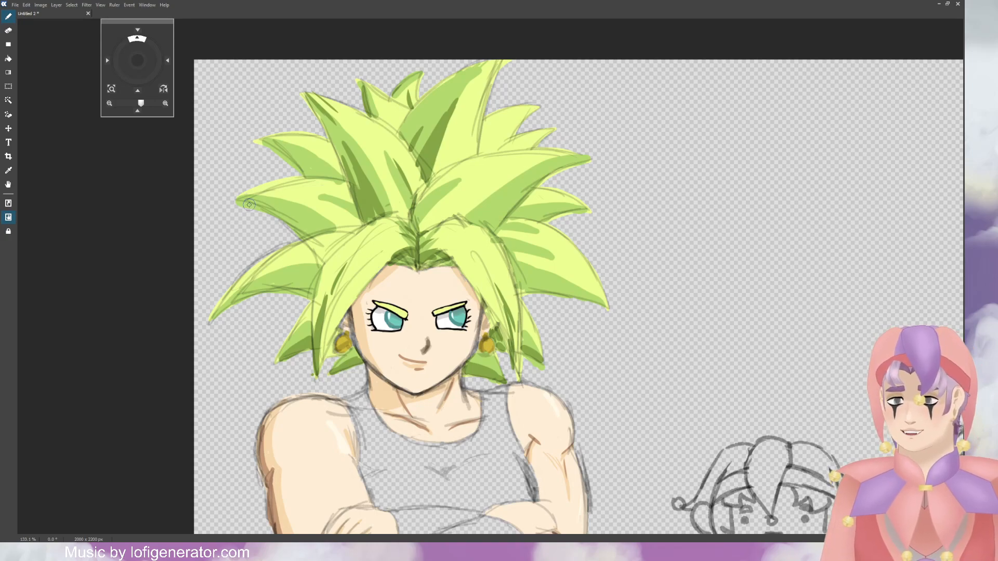
# Step: Add deep olive-green shadows to the middle left-side spike and to the large, small and outer spikes on the right side
pyautogui.moveTo(286, 222)
pyautogui.mouseDown()
pyautogui.moveTo(294, 214)
pyautogui.moveTo(329, 222)
pyautogui.mouseUp()
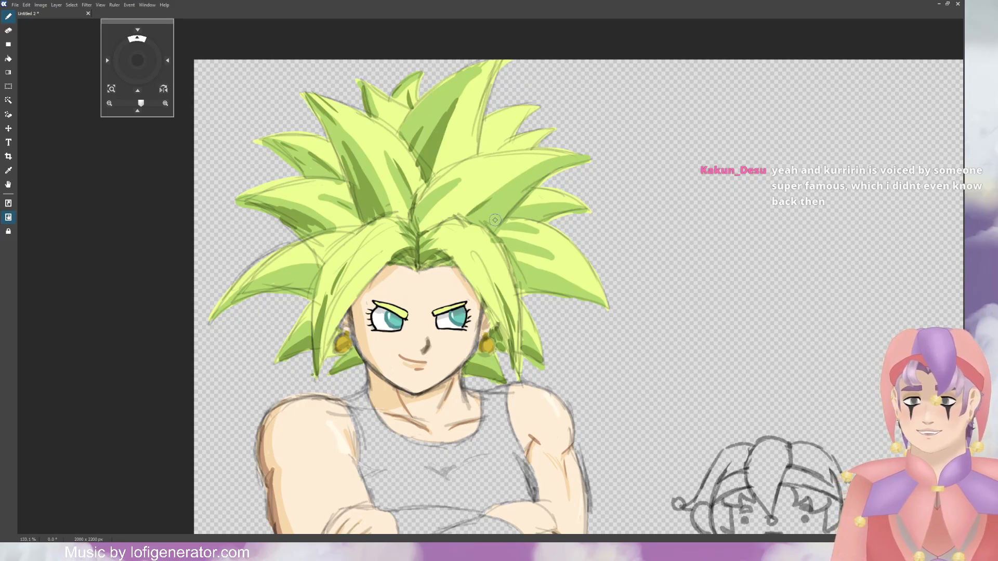
pyautogui.moveTo(486, 227)
pyautogui.mouseDown()
pyautogui.moveTo(520, 197)
pyautogui.moveTo(504, 216)
pyautogui.mouseUp()
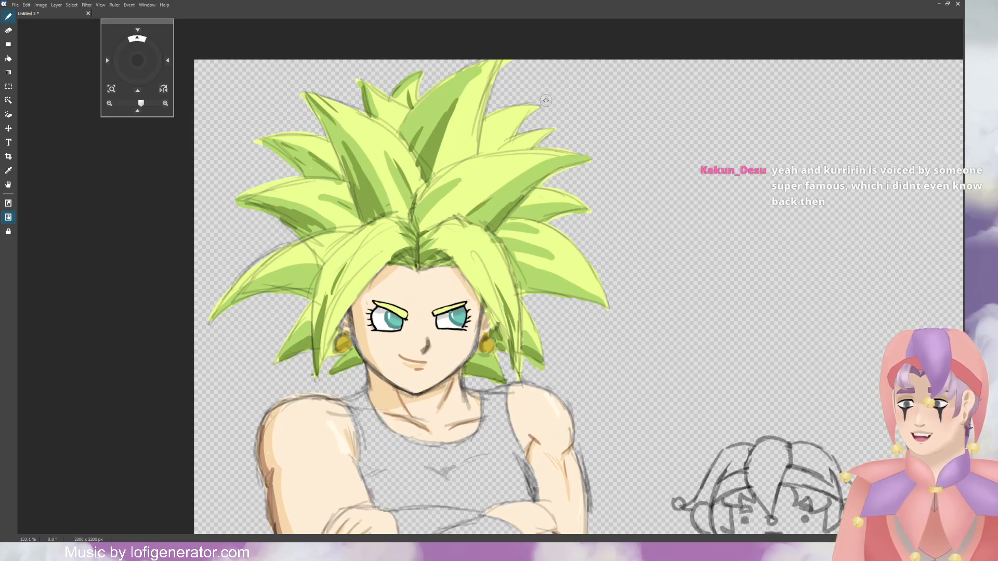
pyautogui.moveTo(537, 104); pyautogui.dragTo(517, 119)
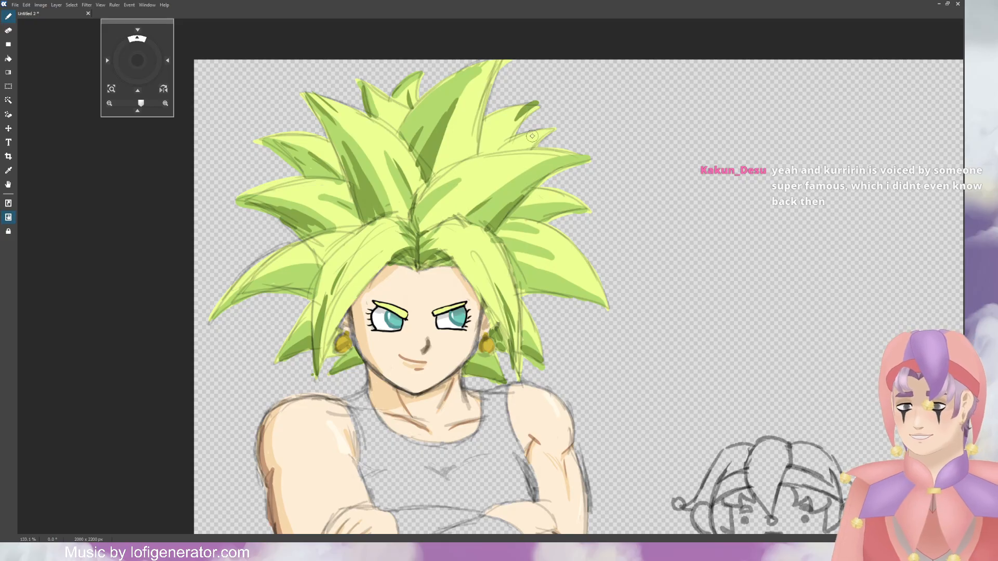
pyautogui.moveTo(552, 129); pyautogui.dragTo(526, 151)
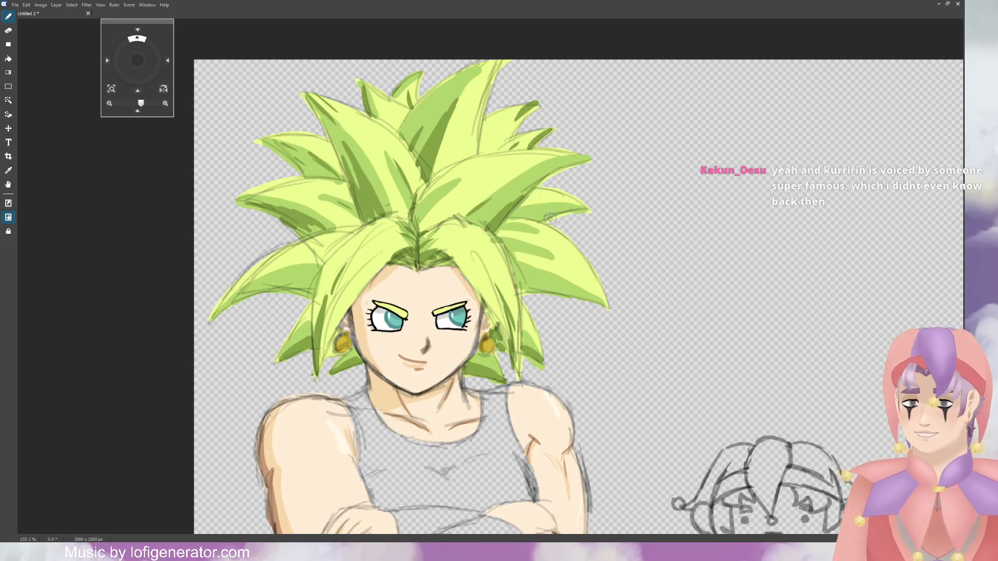
pyautogui.moveTo(540, 220); pyautogui.dragTo(577, 204)
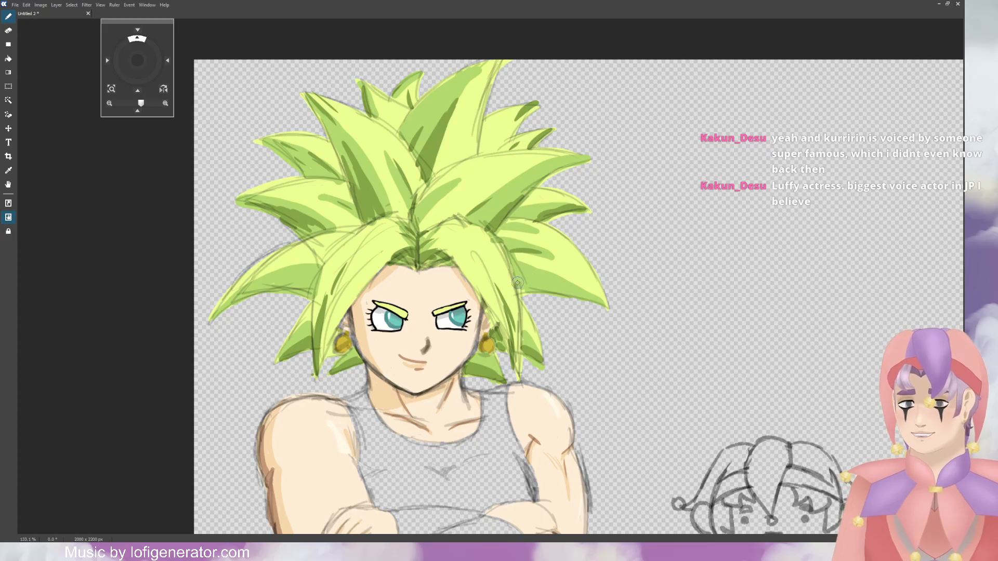
pyautogui.moveTo(519, 282)
pyautogui.mouseDown()
pyautogui.moveTo(595, 302)
pyautogui.moveTo(522, 285)
pyautogui.moveTo(531, 281)
pyautogui.mouseUp()
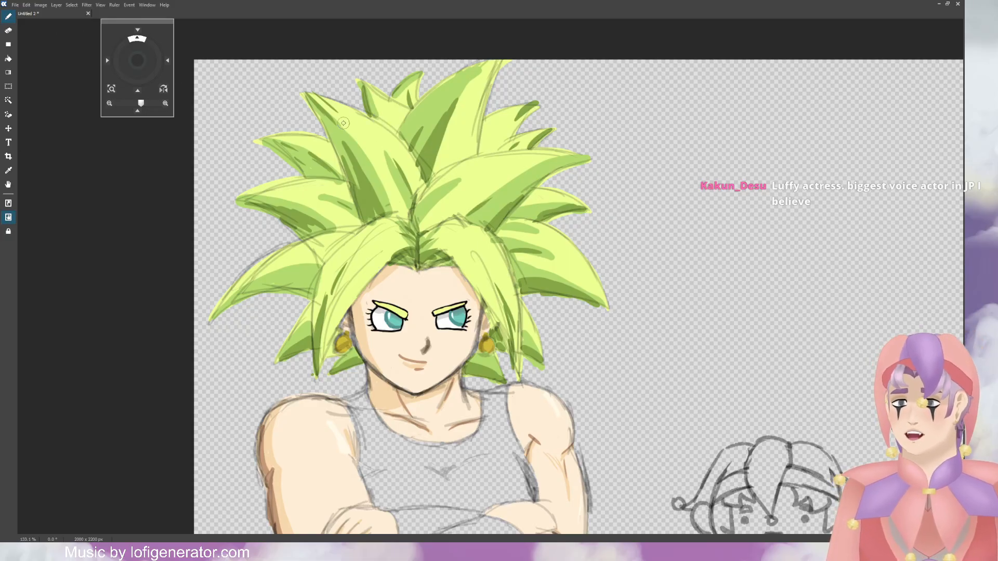
# Step: Paint near-white highlight streaks along the lit upper areas of the hair spikes and both front bangs
pyautogui.moveTo(324, 100)
pyautogui.mouseDown()
pyautogui.moveTo(359, 133)
pyautogui.moveTo(321, 102)
pyautogui.moveTo(416, 156)
pyautogui.mouseUp()
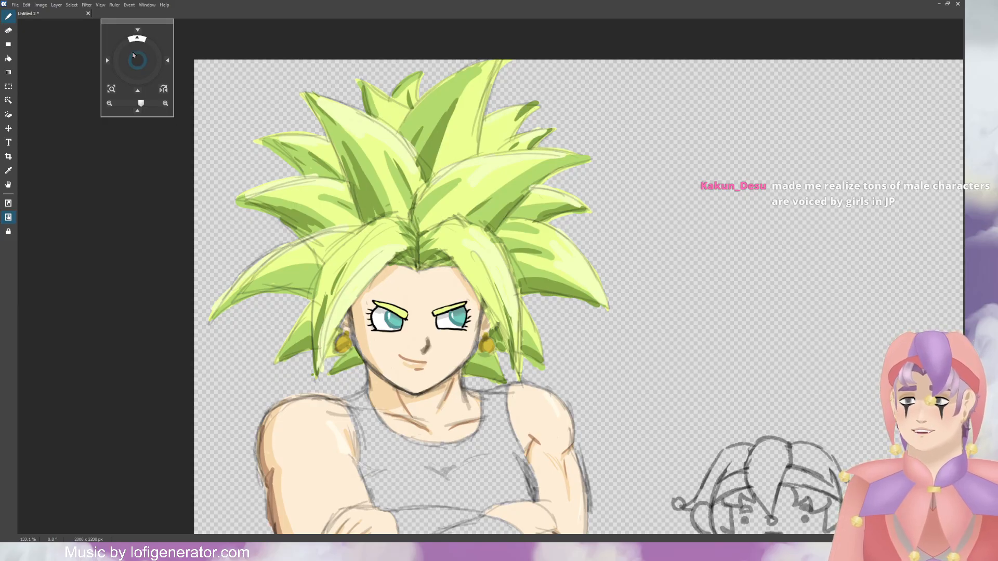
pyautogui.moveTo(137, 60); pyautogui.dragTo(129, 64)
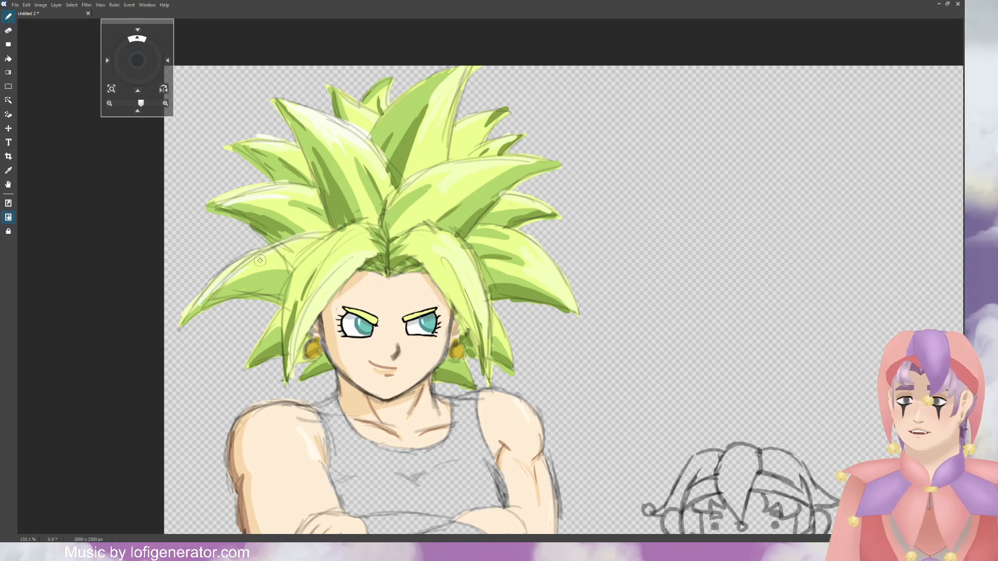
pyautogui.moveTo(199, 308); pyautogui.dragTo(265, 270)
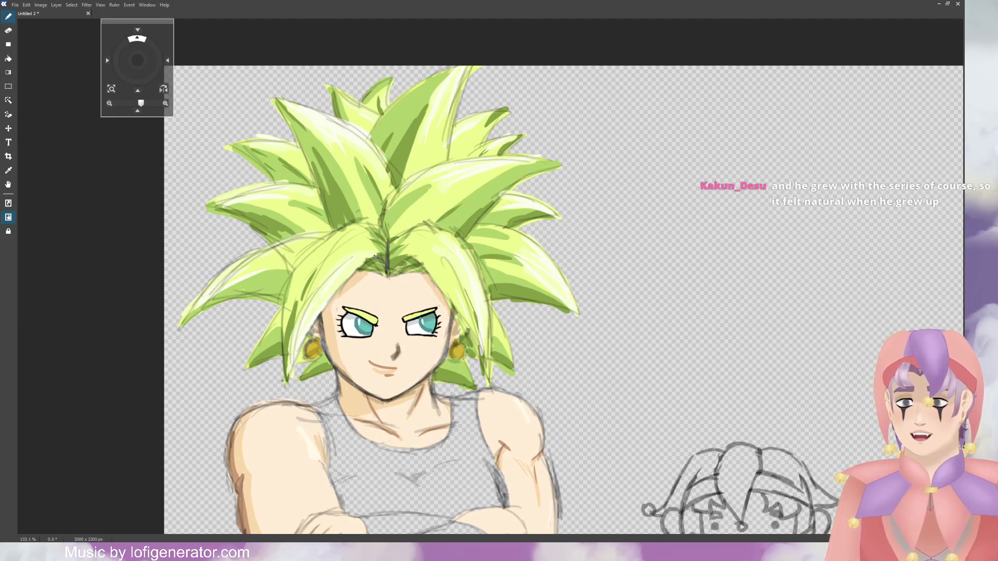
# Step: Ink dark outlines around both front bangs from the central parting to their tips, with thin strand lines inside
pyautogui.moveTo(382, 257)
pyautogui.mouseDown()
pyautogui.moveTo(407, 255)
pyautogui.moveTo(422, 262)
pyautogui.moveTo(393, 278)
pyautogui.moveTo(422, 264)
pyautogui.moveTo(386, 266)
pyautogui.moveTo(389, 279)
pyautogui.moveTo(389, 245)
pyautogui.moveTo(363, 223)
pyautogui.moveTo(335, 227)
pyautogui.moveTo(303, 256)
pyautogui.moveTo(285, 282)
pyautogui.moveTo(287, 382)
pyautogui.moveTo(305, 318)
pyautogui.mouseUp()
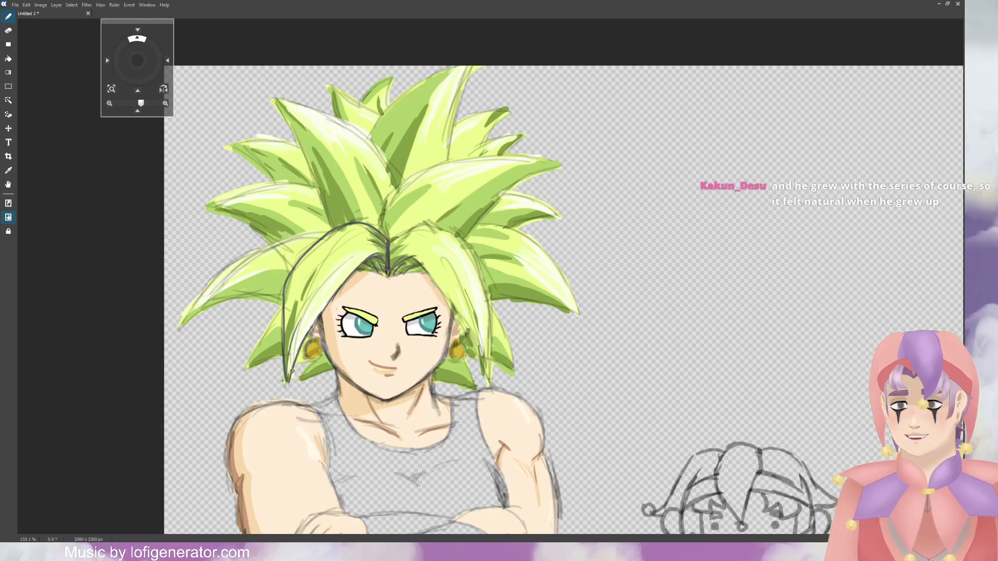
pyautogui.moveTo(294, 364); pyautogui.dragTo(303, 280)
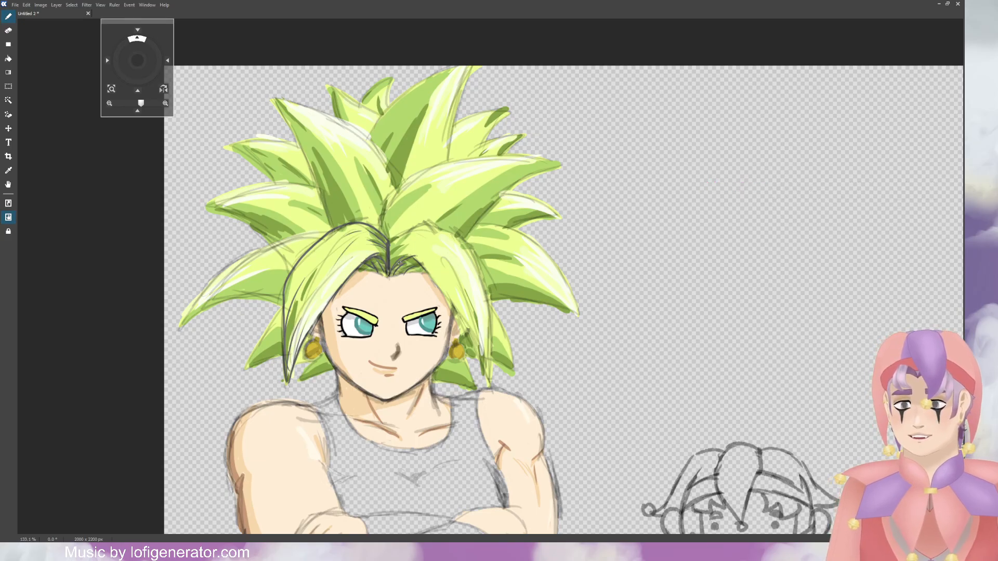
pyautogui.moveTo(399, 258)
pyautogui.mouseDown()
pyautogui.moveTo(429, 277)
pyautogui.moveTo(490, 390)
pyautogui.moveTo(488, 299)
pyautogui.moveTo(470, 249)
pyautogui.moveTo(427, 223)
pyautogui.moveTo(393, 237)
pyautogui.moveTo(413, 247)
pyautogui.moveTo(411, 235)
pyautogui.mouseUp()
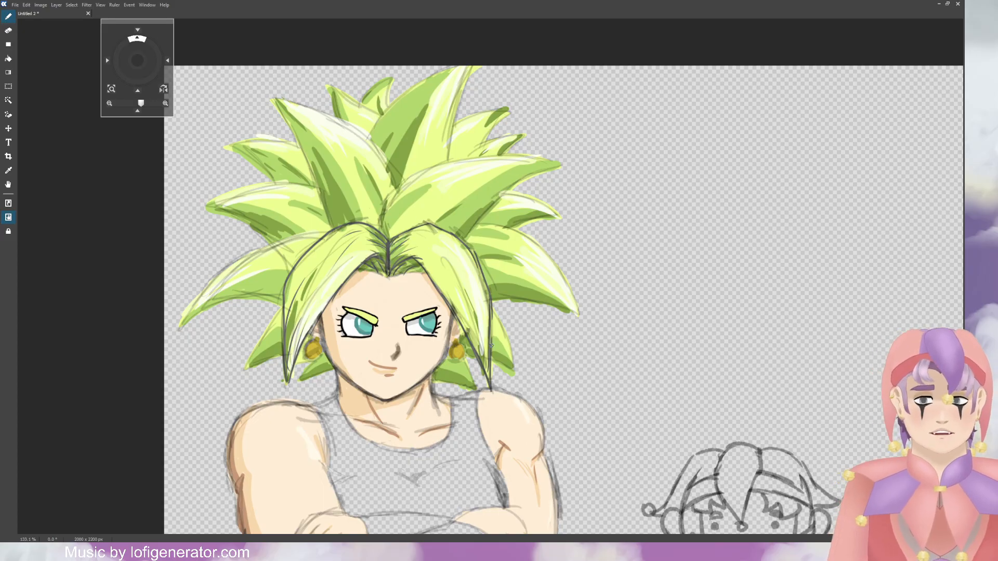
pyautogui.moveTo(486, 373)
pyautogui.mouseDown()
pyautogui.moveTo(467, 289)
pyautogui.moveTo(486, 343)
pyautogui.mouseUp()
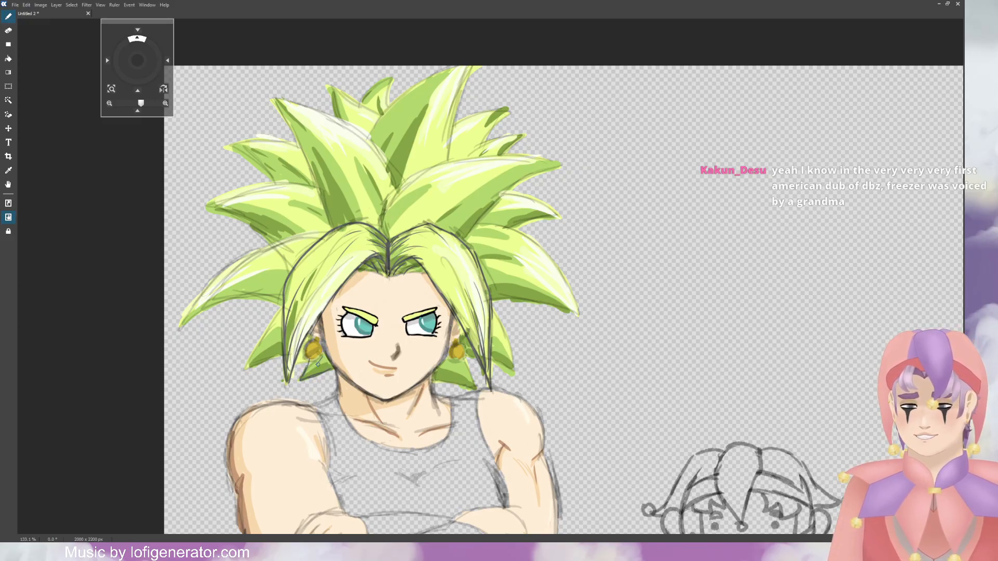
# Step: Ink the outlines of the small lower left-side spikes beside the earring
pyautogui.moveTo(302, 380)
pyautogui.mouseDown()
pyautogui.moveTo(318, 366)
pyautogui.moveTo(242, 374)
pyautogui.moveTo(264, 325)
pyautogui.mouseUp()
pyautogui.moveTo(248, 364); pyautogui.dragTo(273, 312)
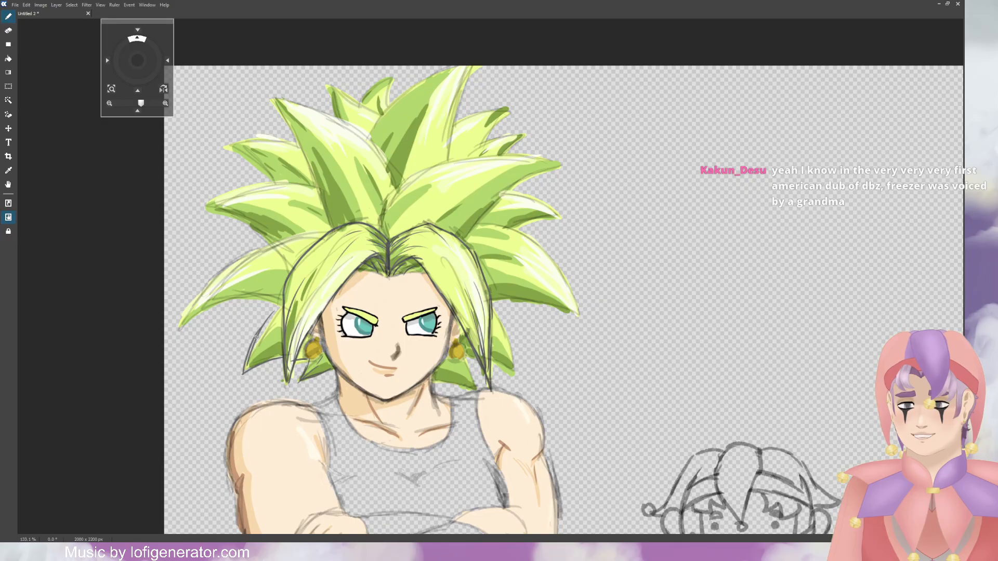
pyautogui.moveTo(246, 370)
pyautogui.mouseDown()
pyautogui.moveTo(269, 334)
pyautogui.moveTo(272, 345)
pyautogui.mouseUp()
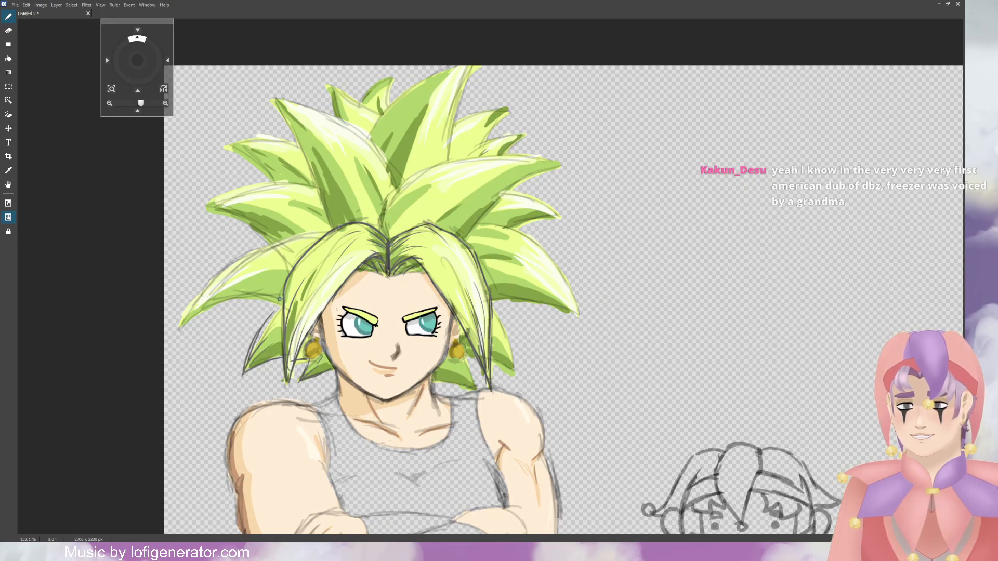
pyautogui.moveTo(282, 304); pyautogui.dragTo(235, 307)
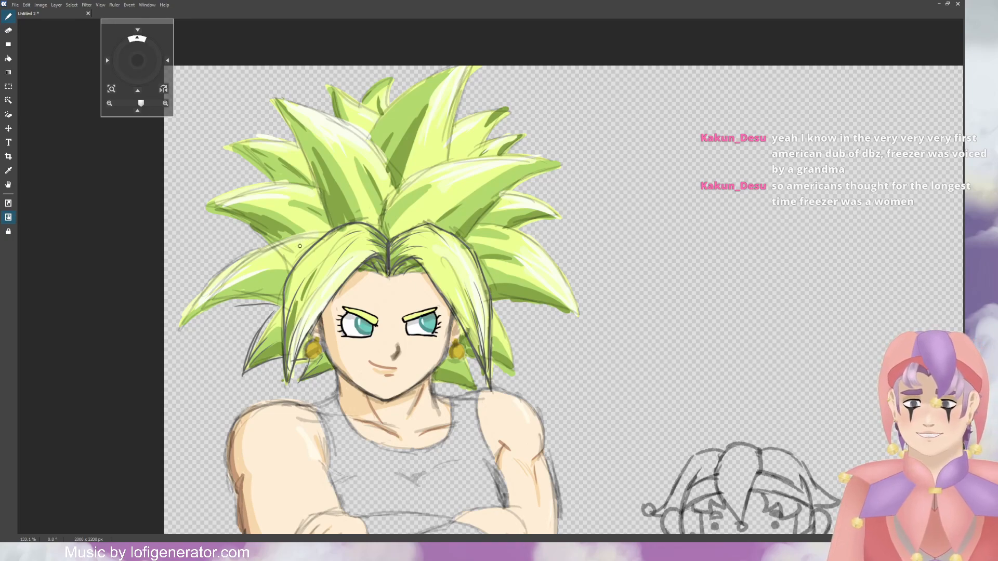
pyautogui.hotkey('ctrl', 'z')
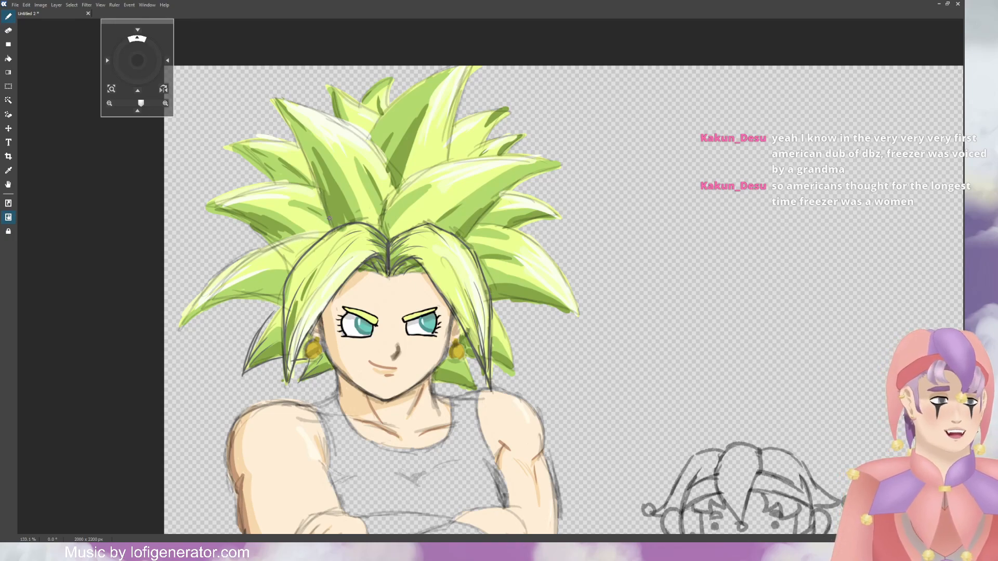
pyautogui.moveTo(322, 232); pyautogui.dragTo(245, 264)
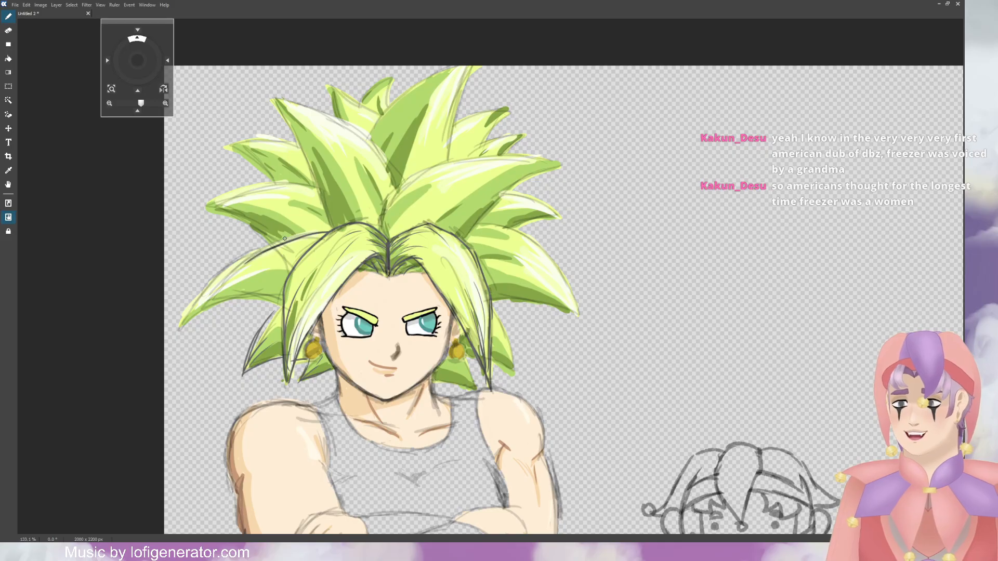
pyautogui.hotkey('ctrl', 'z')
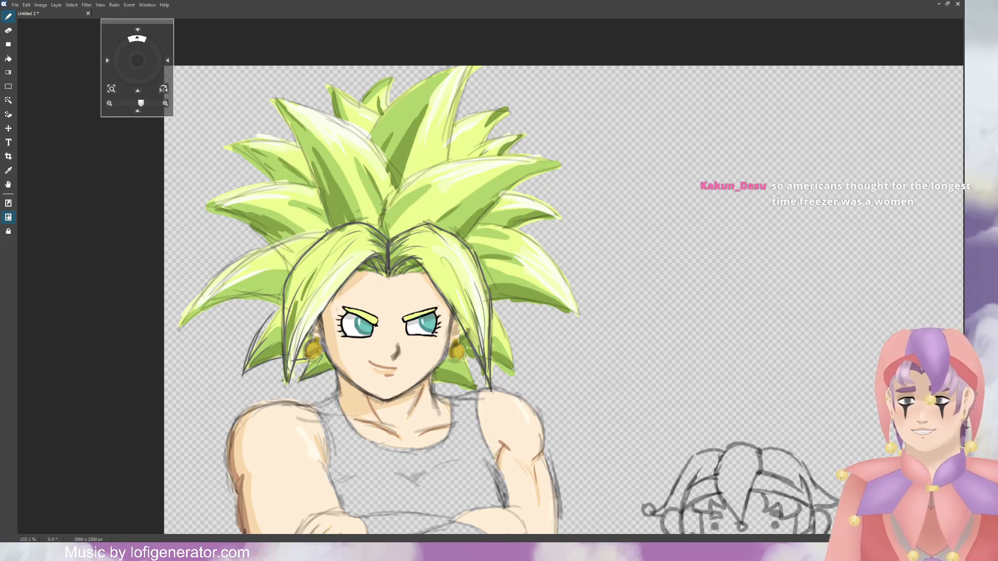
# Step: Ink the outline of the long outer spike on the lower left side and add thin strand lines inside it
pyautogui.moveTo(327, 231)
pyautogui.mouseDown()
pyautogui.moveTo(248, 253)
pyautogui.moveTo(202, 290)
pyautogui.moveTo(176, 329)
pyautogui.moveTo(234, 297)
pyautogui.moveTo(280, 303)
pyautogui.mouseUp()
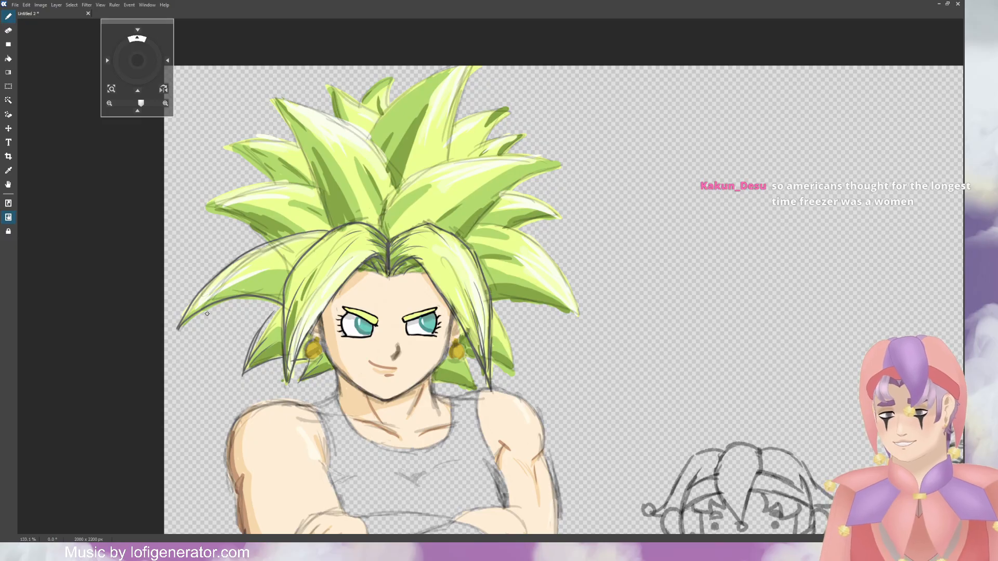
pyautogui.moveTo(179, 327)
pyautogui.mouseDown()
pyautogui.moveTo(212, 287)
pyautogui.moveTo(234, 286)
pyautogui.mouseUp()
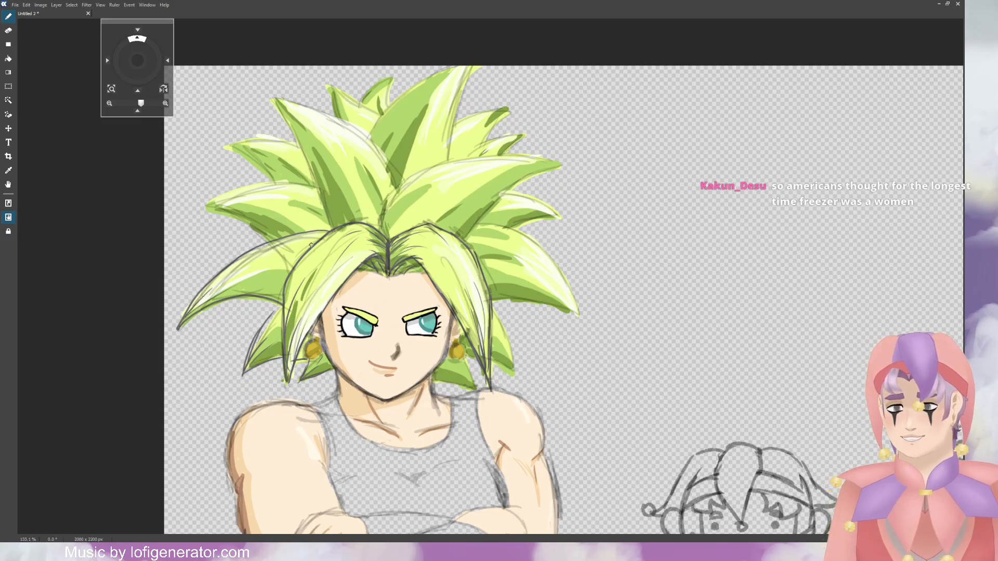
pyautogui.moveTo(314, 243); pyautogui.dragTo(248, 281)
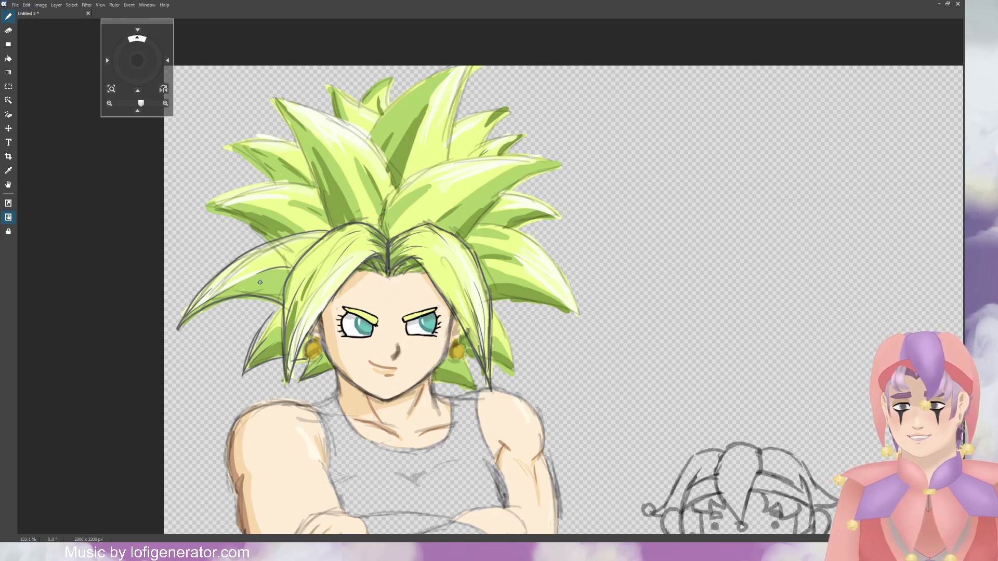
pyautogui.moveTo(309, 251); pyautogui.dragTo(284, 255)
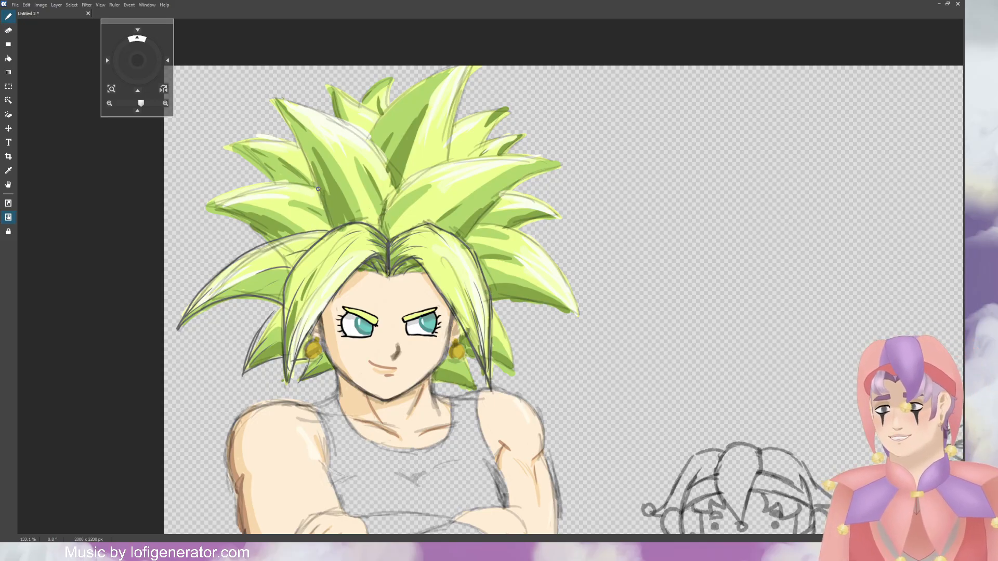
# Step: Ink the outlines and inner strand lines of the two middle left-side spikes above the long outer one
pyautogui.moveTo(318, 189)
pyautogui.mouseDown()
pyautogui.moveTo(270, 186)
pyautogui.moveTo(206, 208)
pyautogui.moveTo(271, 239)
pyautogui.mouseUp()
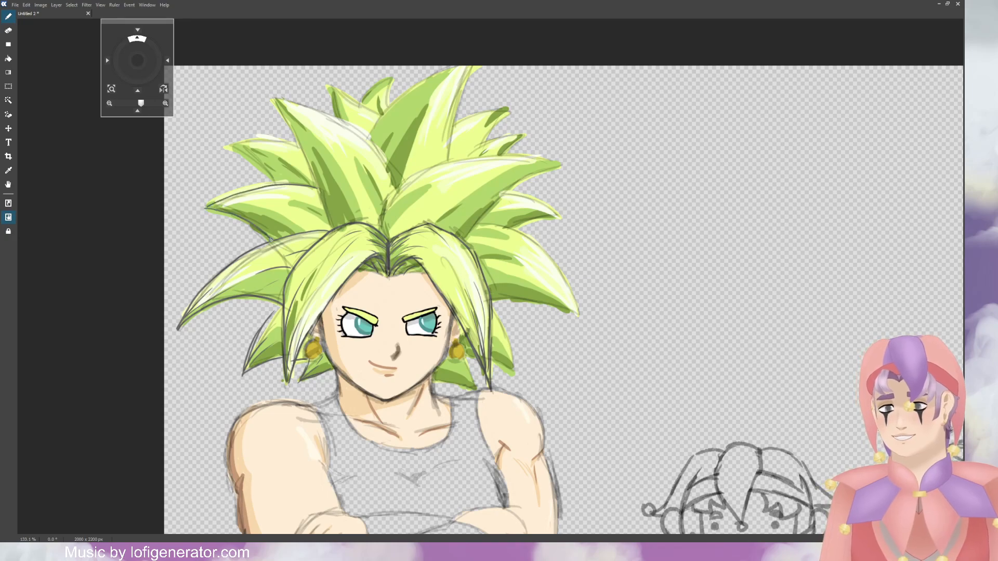
pyautogui.moveTo(221, 206)
pyautogui.mouseDown()
pyautogui.moveTo(288, 233)
pyautogui.moveTo(228, 208)
pyautogui.moveTo(296, 211)
pyautogui.moveTo(331, 228)
pyautogui.moveTo(280, 198)
pyautogui.mouseUp()
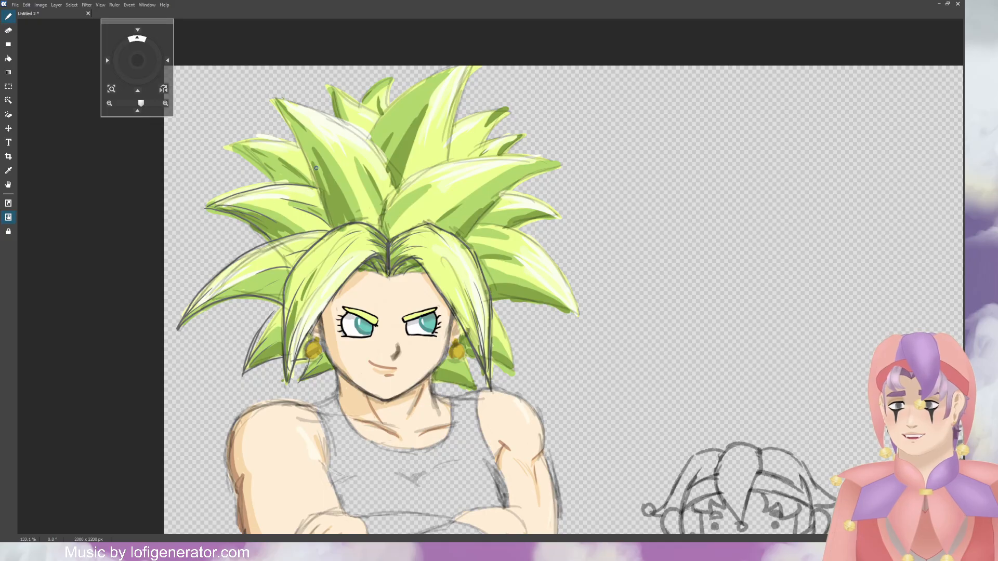
pyautogui.moveTo(305, 146)
pyautogui.mouseDown()
pyautogui.moveTo(217, 146)
pyautogui.moveTo(279, 185)
pyautogui.moveTo(289, 170)
pyautogui.moveTo(266, 155)
pyautogui.mouseUp()
pyautogui.moveTo(308, 172); pyautogui.dragTo(269, 148)
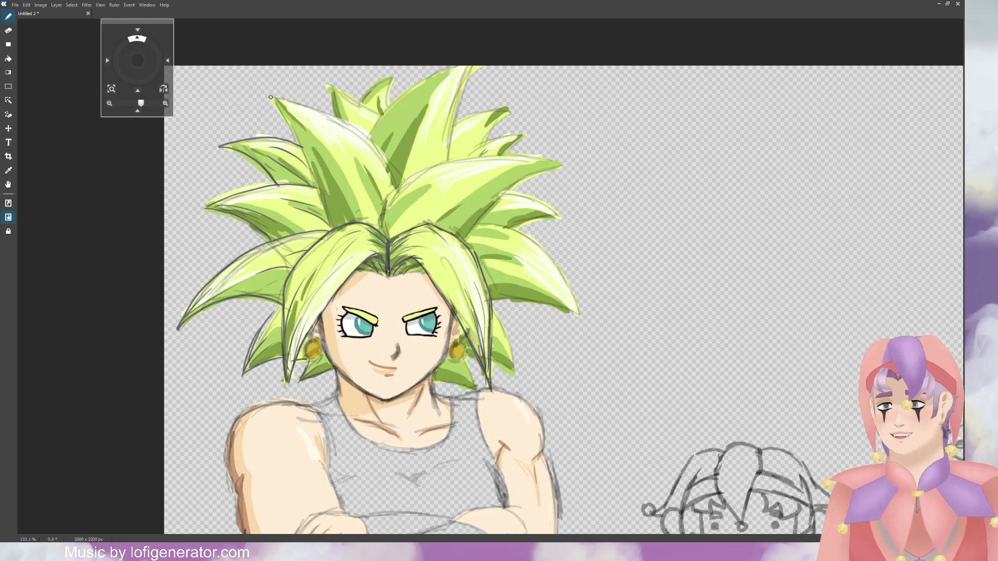
# Step: Ink the outlines of the large upper left-side spike and the two small spikes at the top of the hair
pyautogui.moveTo(270, 97); pyautogui.dragTo(335, 226)
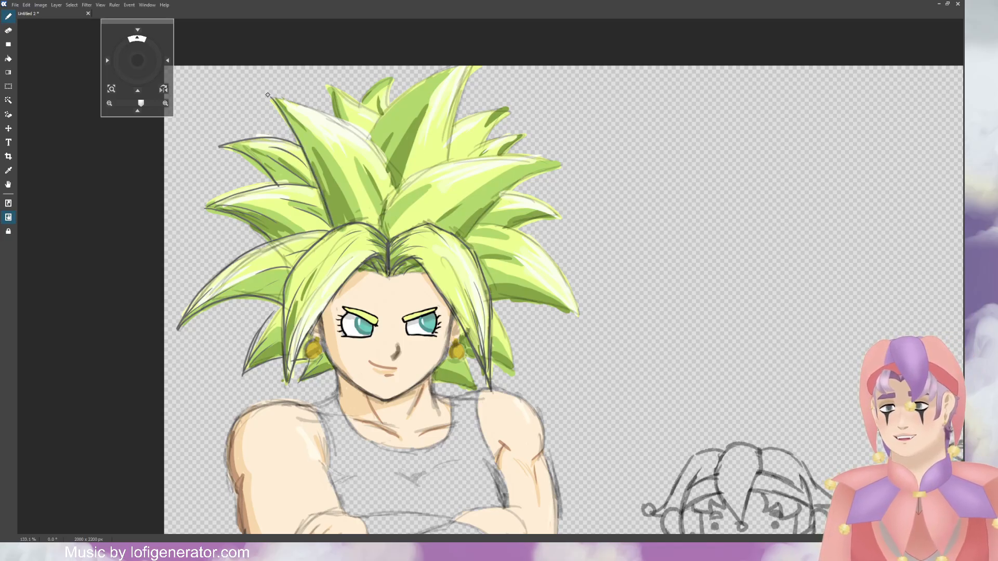
pyautogui.moveTo(273, 97)
pyautogui.mouseDown()
pyautogui.moveTo(362, 131)
pyautogui.moveTo(397, 191)
pyautogui.moveTo(381, 232)
pyautogui.mouseUp()
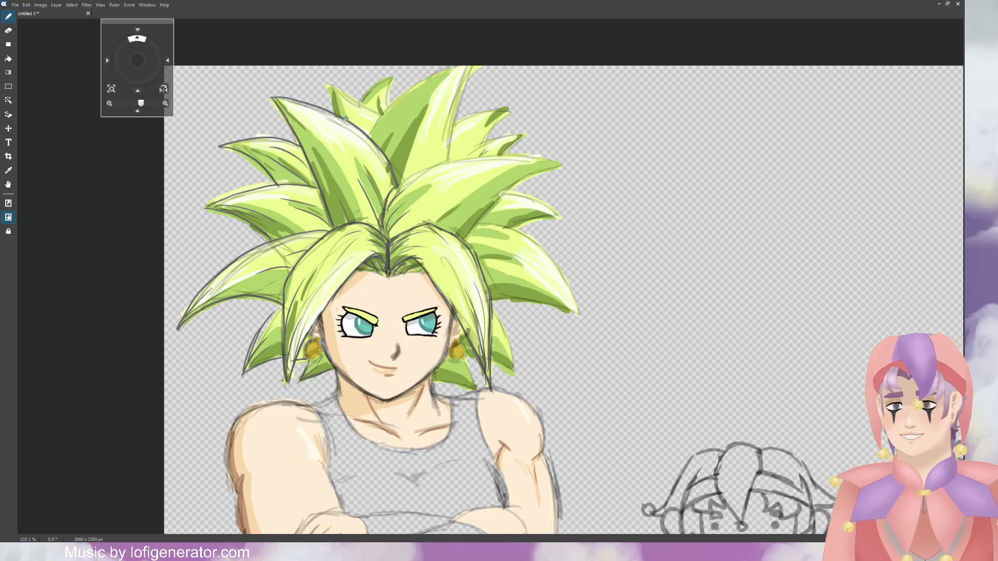
pyautogui.moveTo(330, 84)
pyautogui.mouseDown()
pyautogui.moveTo(384, 115)
pyautogui.moveTo(392, 82)
pyautogui.moveTo(391, 102)
pyautogui.moveTo(348, 114)
pyautogui.moveTo(371, 129)
pyautogui.moveTo(372, 94)
pyautogui.mouseUp()
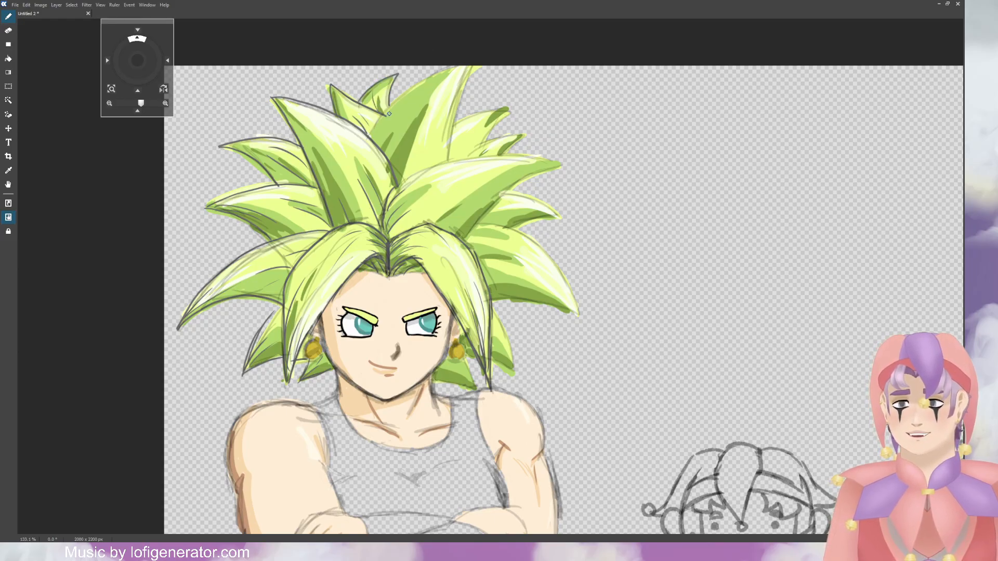
# Step: Ink the outline of the tallest central spike and add thin strand lines at its base and tip
pyautogui.moveTo(368, 139)
pyautogui.mouseDown()
pyautogui.moveTo(411, 92)
pyautogui.moveTo(478, 66)
pyautogui.moveTo(456, 106)
pyautogui.moveTo(449, 159)
pyautogui.mouseUp()
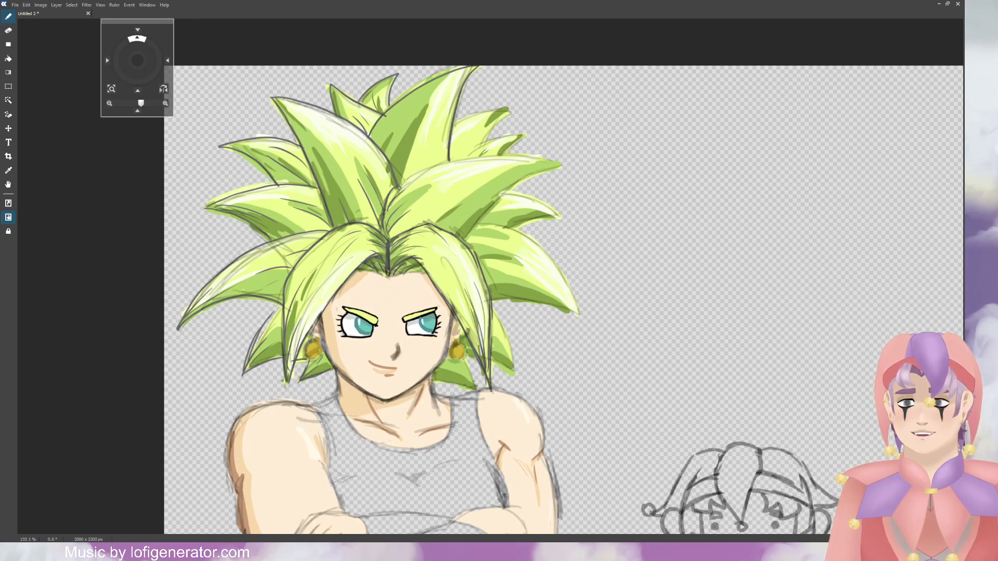
pyautogui.moveTo(398, 183)
pyautogui.mouseDown()
pyautogui.moveTo(409, 139)
pyautogui.moveTo(393, 163)
pyautogui.moveTo(419, 102)
pyautogui.moveTo(387, 145)
pyautogui.mouseUp()
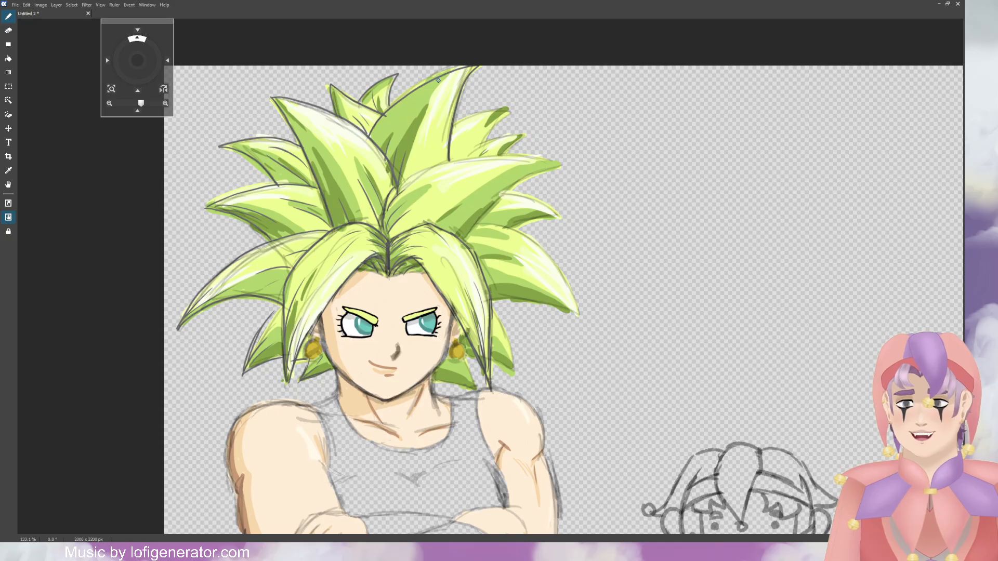
pyautogui.moveTo(469, 68); pyautogui.dragTo(434, 87)
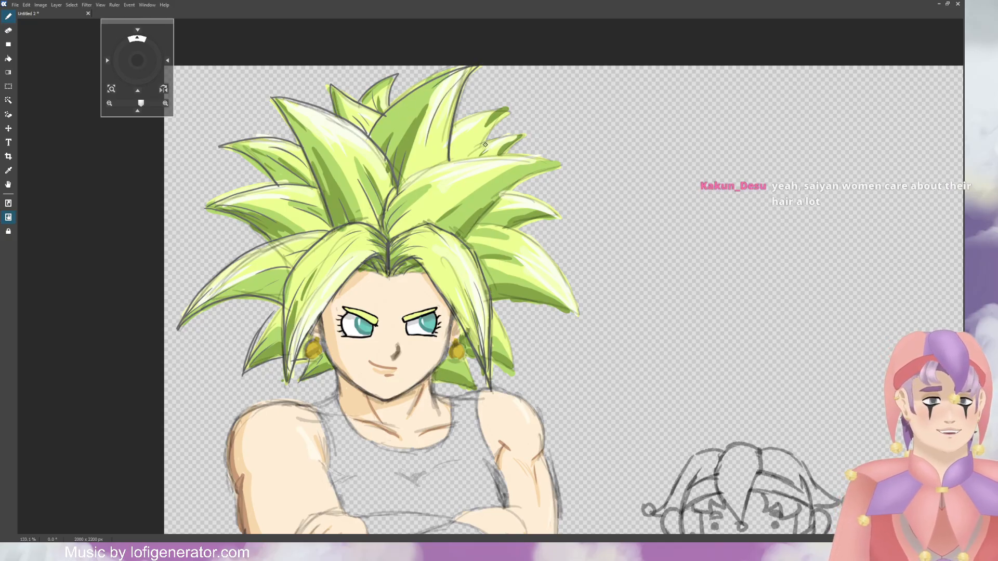
# Step: Ink the outline of the large right-side spike from the parting to its tip, undoing the last inner strand line
pyautogui.moveTo(400, 183)
pyautogui.mouseDown()
pyautogui.moveTo(459, 161)
pyautogui.moveTo(568, 166)
pyautogui.moveTo(533, 177)
pyautogui.moveTo(464, 239)
pyautogui.mouseUp()
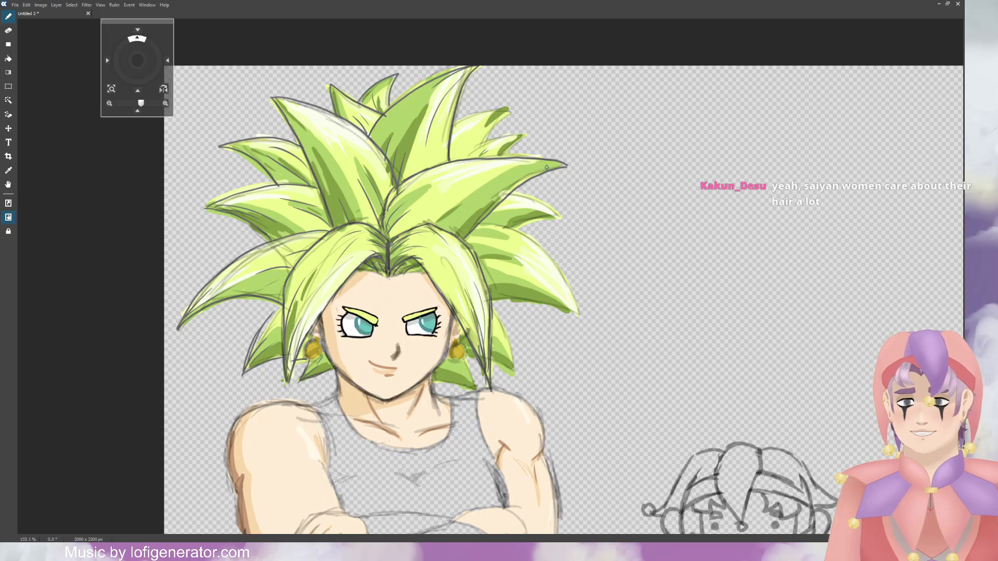
pyautogui.moveTo(560, 161); pyautogui.dragTo(476, 170)
pyautogui.moveTo(547, 167); pyautogui.dragTo(467, 192)
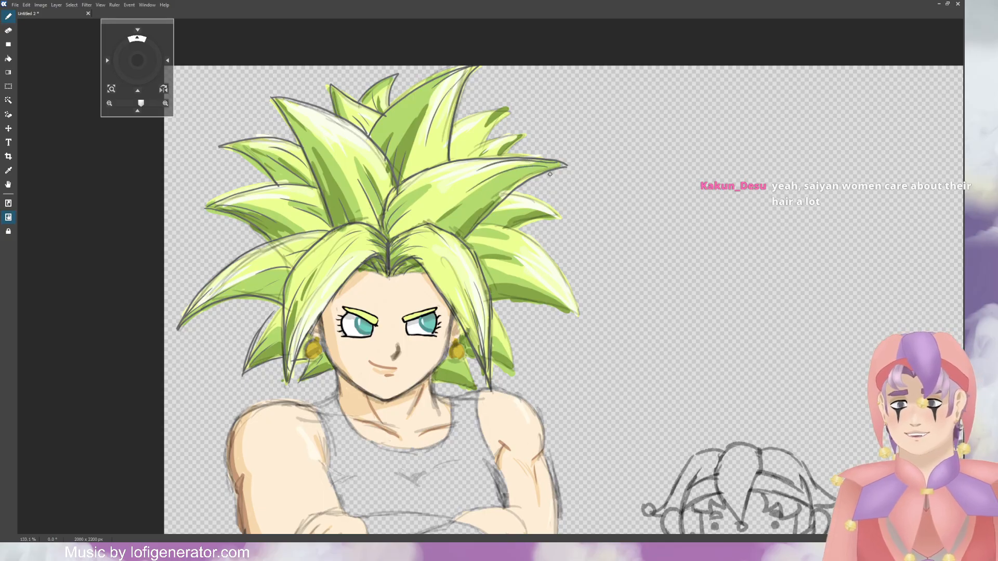
pyautogui.hotkey('ctrl', 'z')
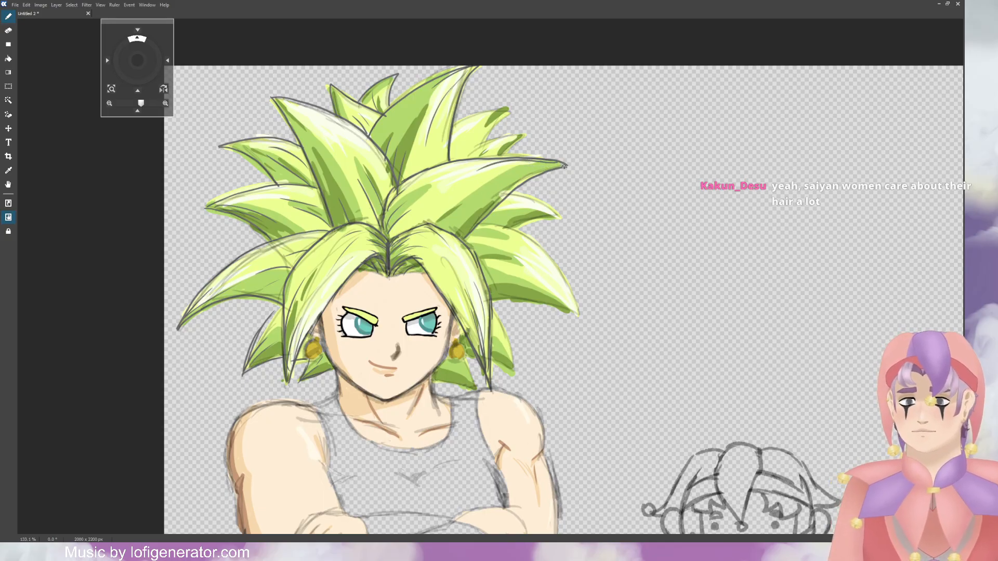
# Step: Ink the underside of the large right-side spike and outline the small back spikes above it with inner strand lines
pyautogui.moveTo(555, 166); pyautogui.dragTo(470, 201)
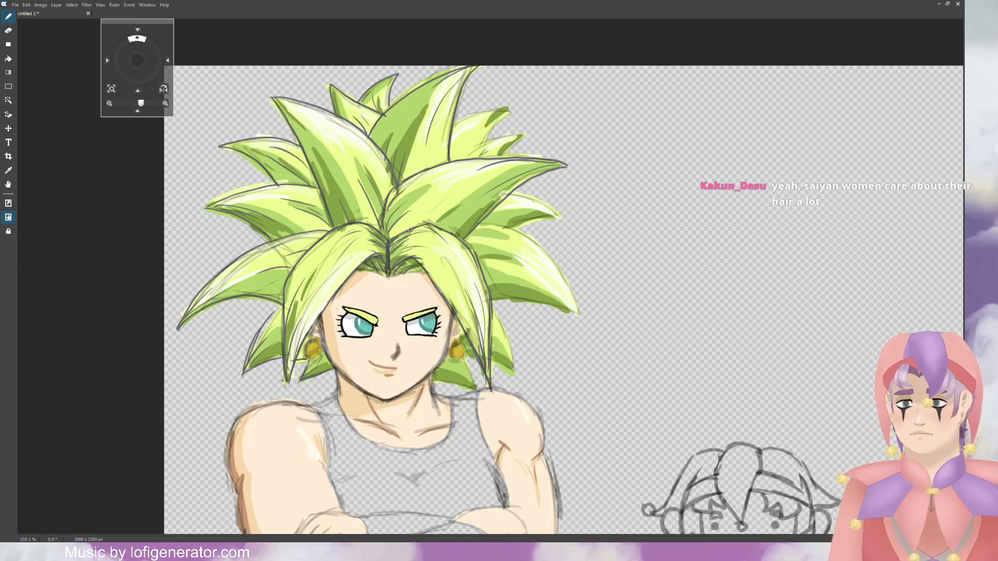
pyautogui.moveTo(451, 124)
pyautogui.mouseDown()
pyautogui.moveTo(517, 106)
pyautogui.moveTo(485, 140)
pyautogui.moveTo(500, 135)
pyautogui.moveTo(467, 156)
pyautogui.moveTo(528, 132)
pyautogui.moveTo(511, 148)
pyautogui.moveTo(513, 134)
pyautogui.moveTo(470, 133)
pyautogui.mouseUp()
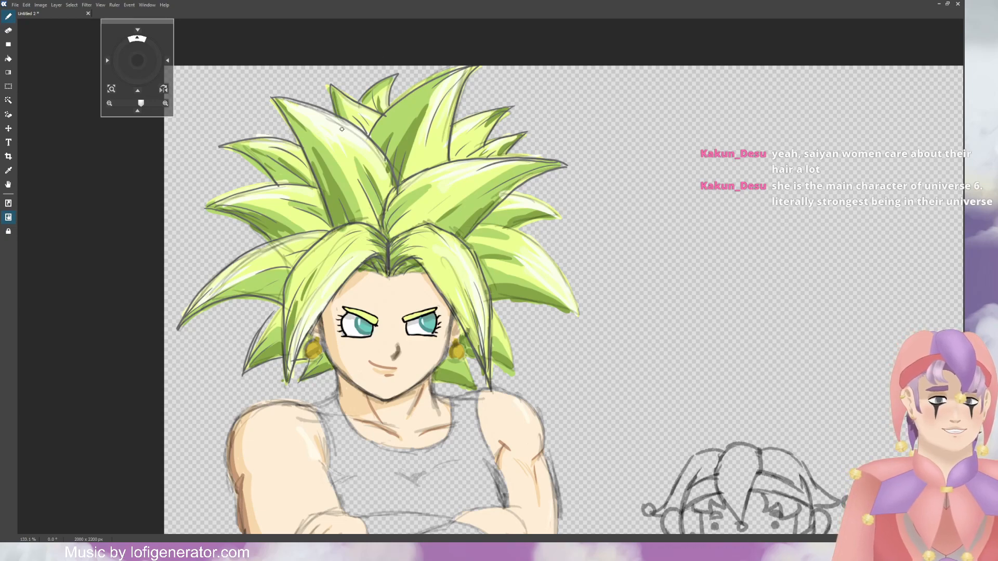
# Step: Ink the outlines of the long lower right-side spike and the smaller spike just above it
pyautogui.moveTo(137, 60); pyautogui.dragTo(115, 17)
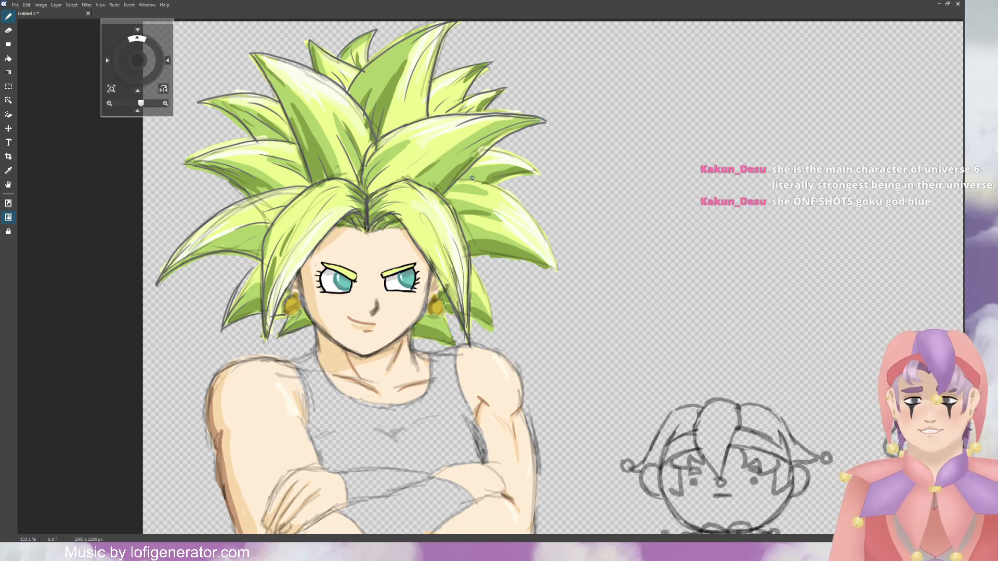
pyautogui.moveTo(459, 179); pyautogui.dragTo(525, 202)
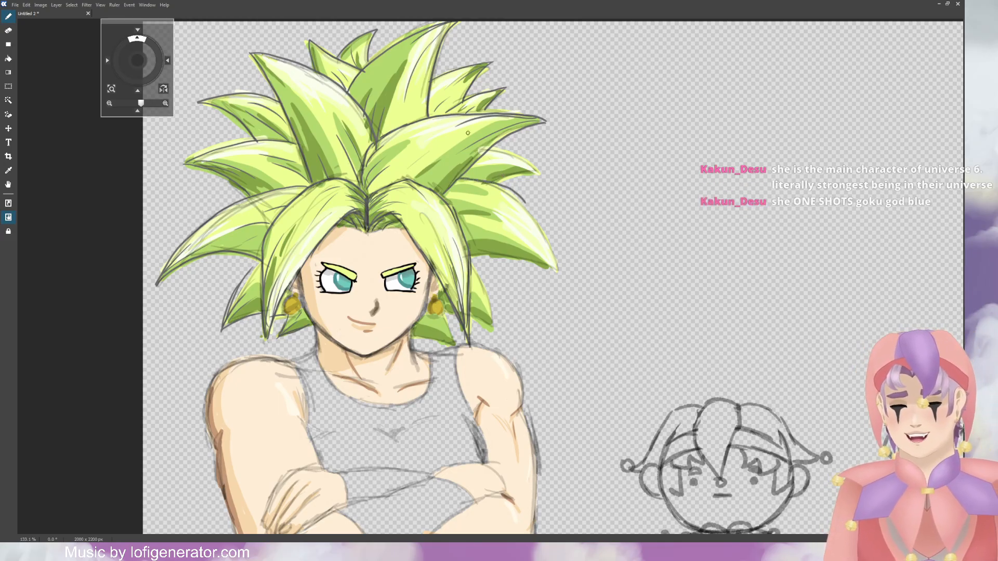
pyautogui.scroll(1, 428, 154)
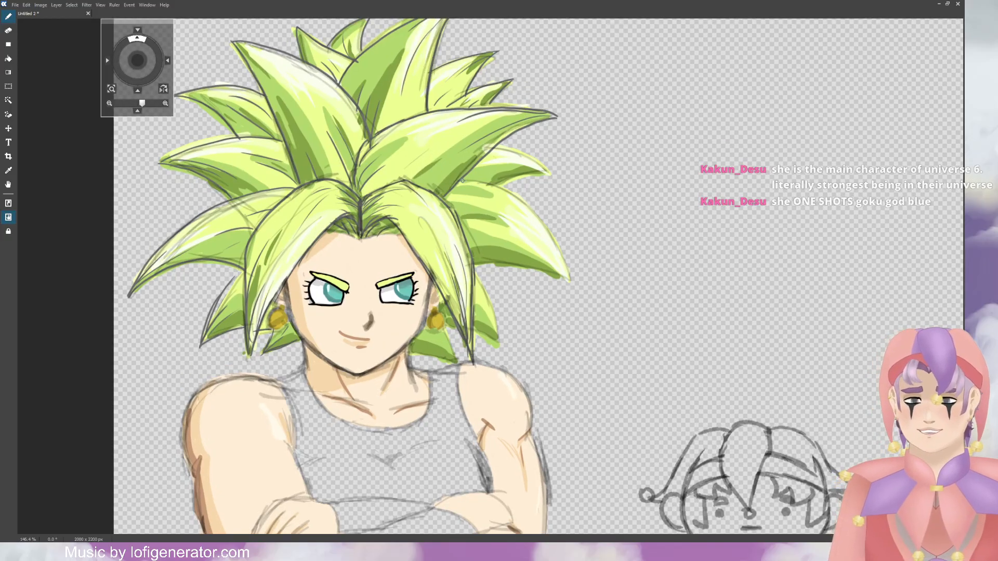
pyautogui.moveTo(462, 180)
pyautogui.mouseDown()
pyautogui.moveTo(539, 215)
pyautogui.moveTo(569, 279)
pyautogui.moveTo(475, 261)
pyautogui.mouseUp()
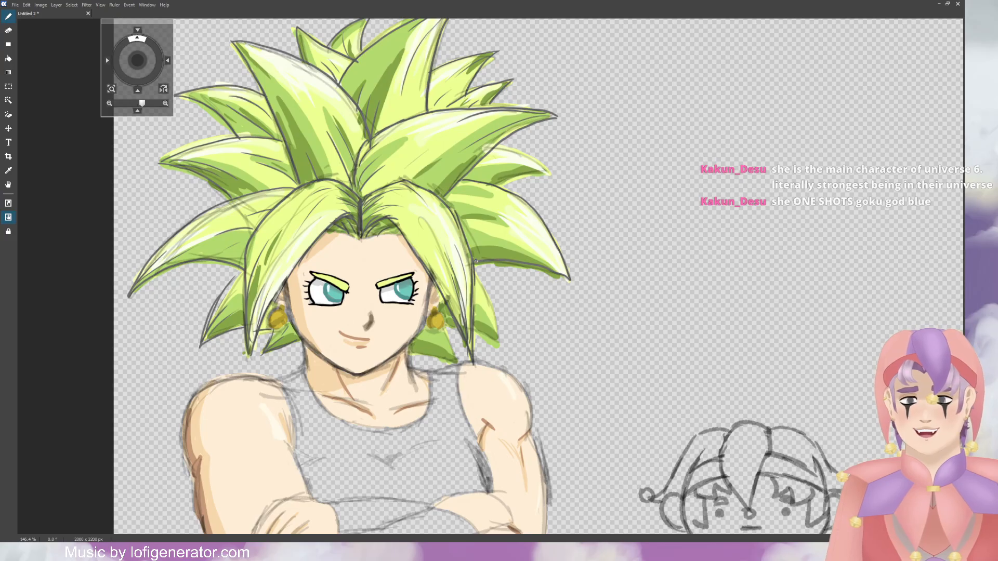
pyautogui.moveTo(495, 146)
pyautogui.mouseDown()
pyautogui.moveTo(554, 172)
pyautogui.moveTo(523, 180)
pyautogui.moveTo(491, 163)
pyautogui.moveTo(514, 173)
pyautogui.mouseUp()
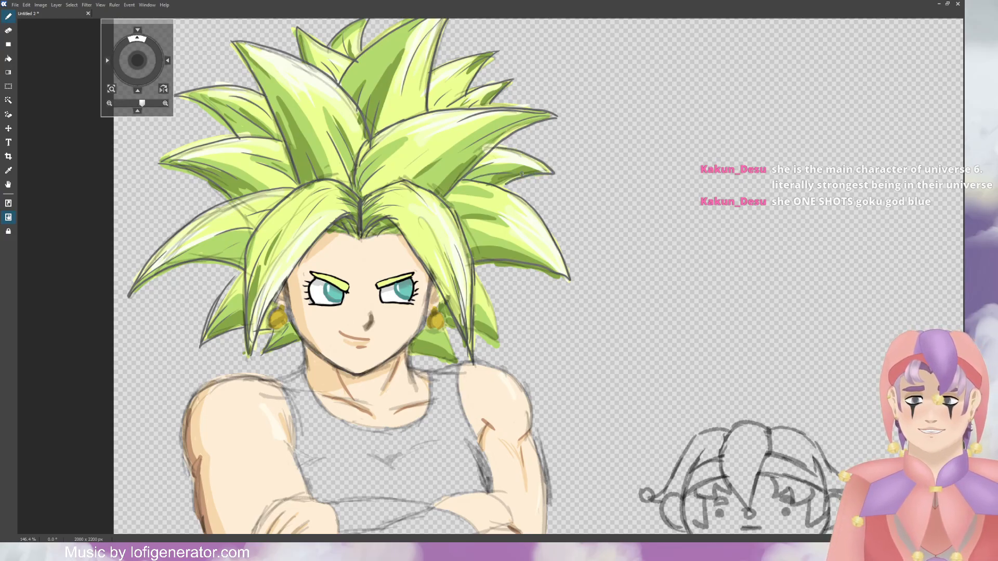
# Step: Add strand lines inside the lower right-side spike, undoing one stroke, and outline the small spike beneath it
pyautogui.moveTo(449, 204); pyautogui.dragTo(485, 201)
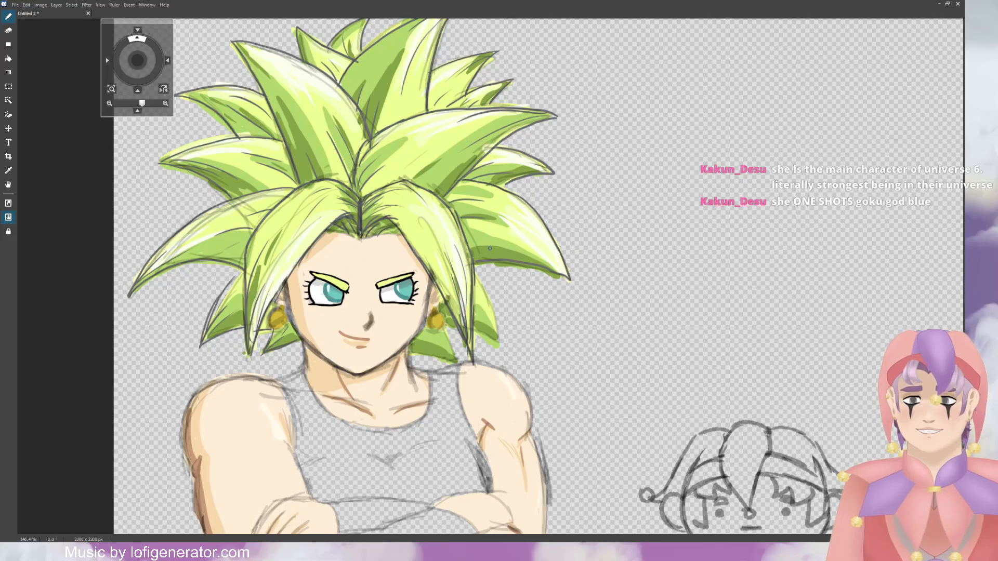
pyautogui.moveTo(522, 231)
pyautogui.mouseDown()
pyautogui.moveTo(565, 276)
pyautogui.moveTo(537, 236)
pyautogui.mouseUp()
pyautogui.hotkey('ctrl', 'z')
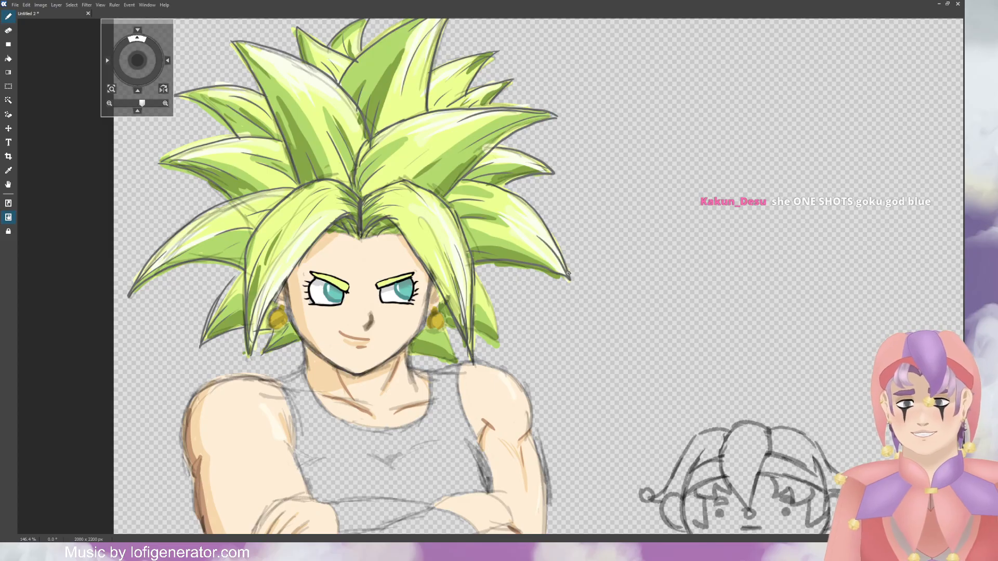
pyautogui.moveTo(569, 276); pyautogui.dragTo(528, 238)
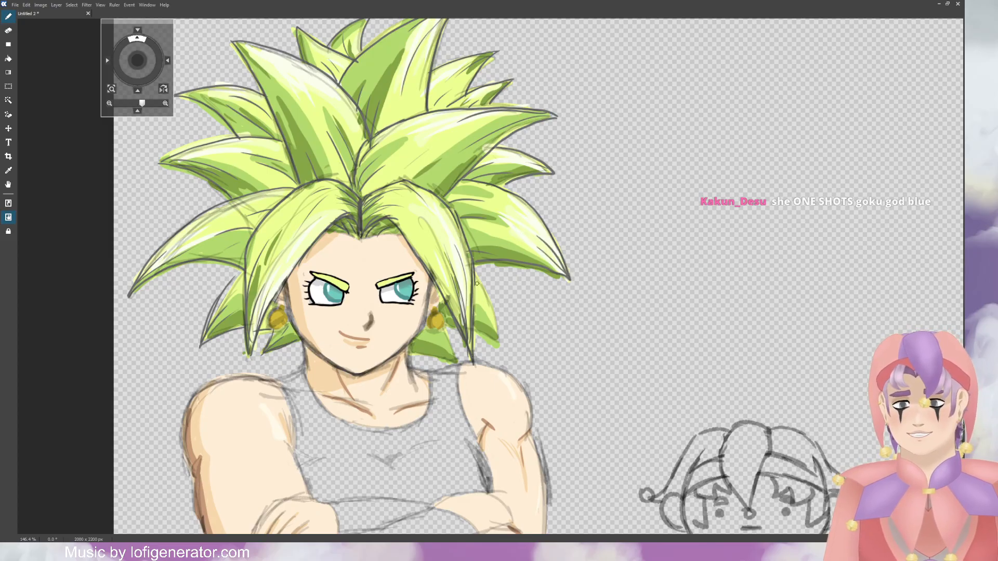
pyautogui.moveTo(474, 272)
pyautogui.mouseDown()
pyautogui.moveTo(501, 346)
pyautogui.moveTo(475, 328)
pyautogui.mouseUp()
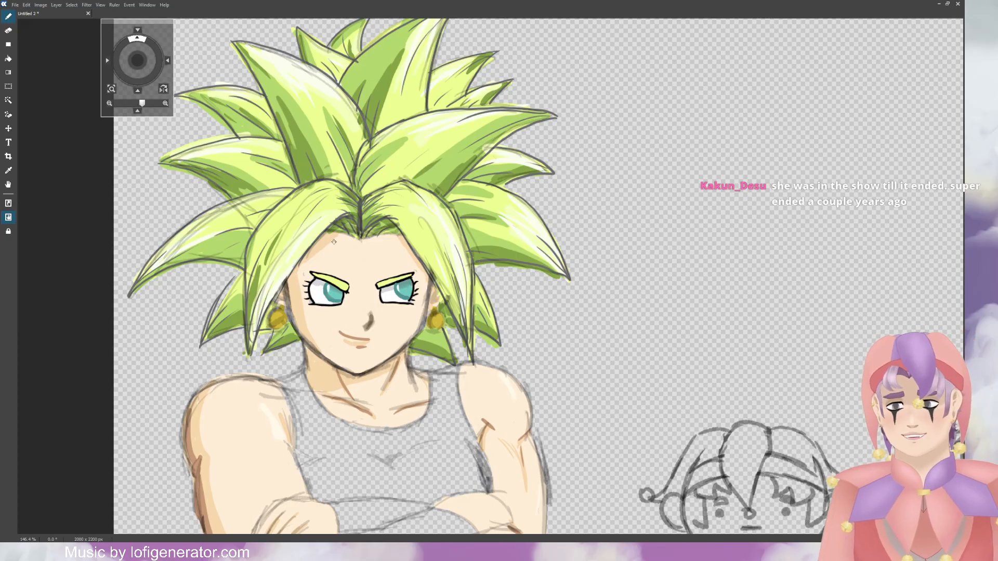
# Step: Outline both round gold earrings in dark grey, including their hooks and small surface details
pyautogui.scroll(5, 451, 306)
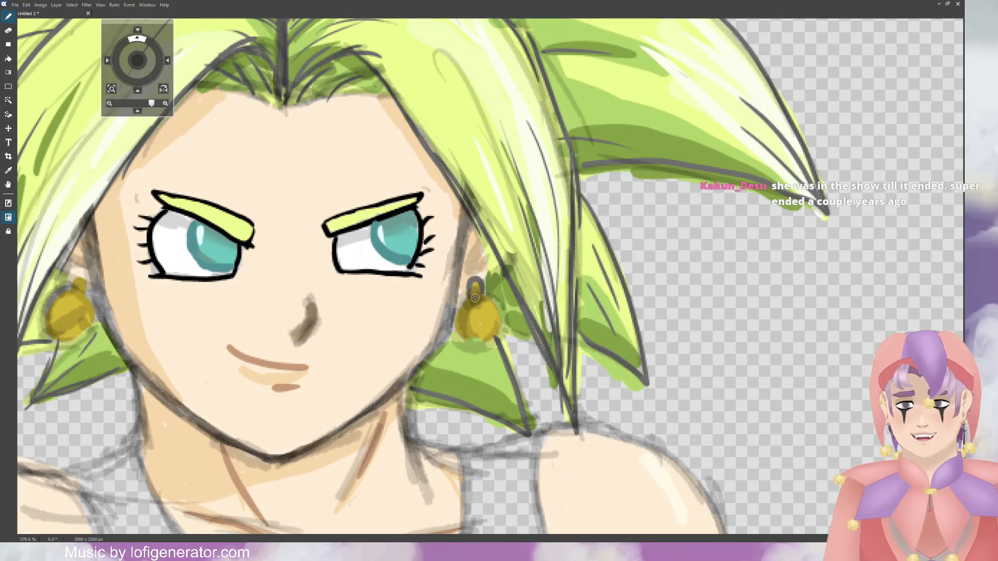
pyautogui.moveTo(459, 314)
pyautogui.mouseDown()
pyautogui.moveTo(490, 342)
pyautogui.moveTo(486, 326)
pyautogui.moveTo(520, 307)
pyautogui.moveTo(490, 297)
pyautogui.moveTo(508, 317)
pyautogui.moveTo(497, 338)
pyautogui.mouseUp()
pyautogui.moveTo(137, 60); pyautogui.dragTo(184, 61)
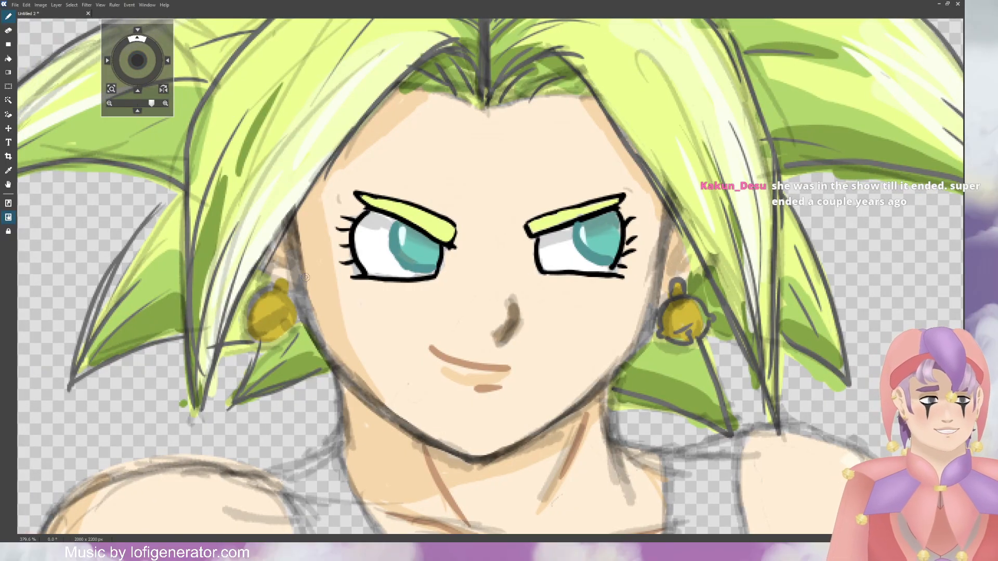
pyautogui.moveTo(274, 286)
pyautogui.mouseDown()
pyautogui.moveTo(283, 273)
pyautogui.moveTo(290, 292)
pyautogui.moveTo(268, 288)
pyautogui.moveTo(236, 311)
pyautogui.moveTo(273, 344)
pyautogui.moveTo(285, 337)
pyautogui.mouseUp()
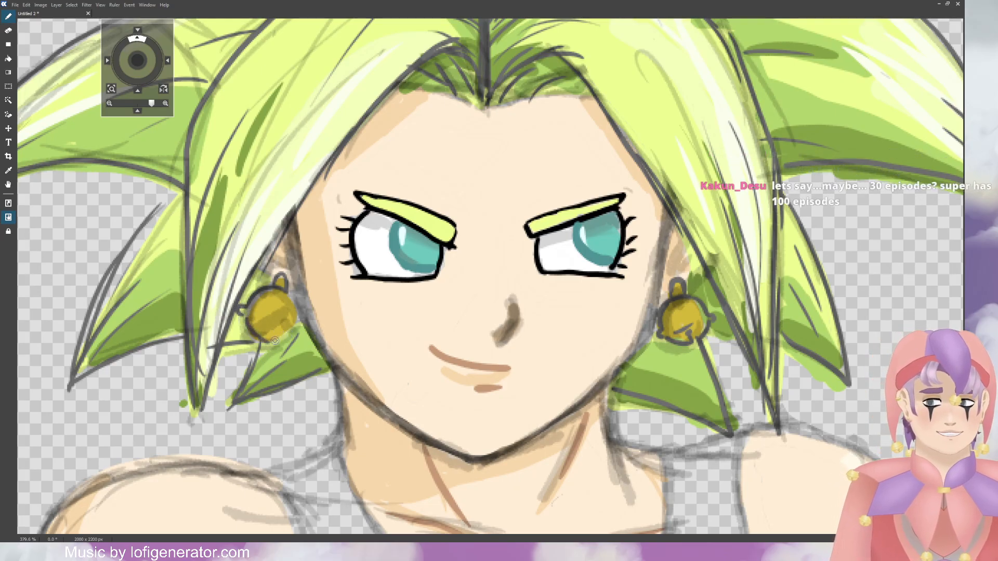
pyautogui.moveTo(264, 341)
pyautogui.mouseDown()
pyautogui.moveTo(300, 325)
pyautogui.moveTo(273, 327)
pyautogui.moveTo(261, 340)
pyautogui.moveTo(270, 333)
pyautogui.mouseUp()
pyautogui.moveTo(286, 289); pyautogui.dragTo(295, 311)
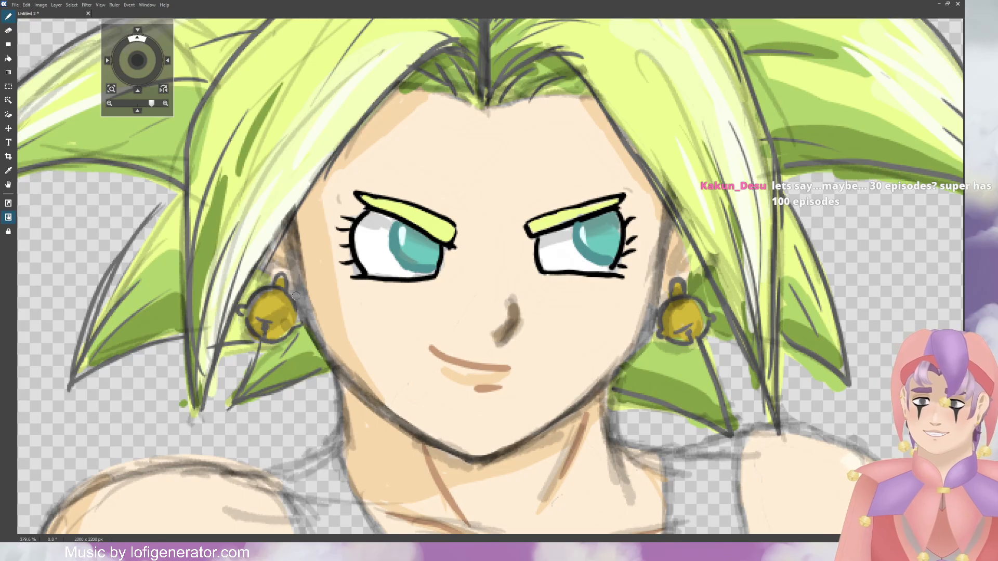
# Step: Ink the jawline from ear to ear, the nose line and the inner ear lines in a dark tone
pyautogui.moveTo(286, 222); pyautogui.dragTo(309, 333)
pyautogui.moveTo(299, 297)
pyautogui.mouseDown()
pyautogui.moveTo(321, 356)
pyautogui.moveTo(377, 406)
pyautogui.moveTo(345, 381)
pyautogui.moveTo(423, 439)
pyautogui.moveTo(391, 416)
pyautogui.moveTo(459, 456)
pyautogui.moveTo(445, 451)
pyautogui.moveTo(500, 457)
pyautogui.mouseUp()
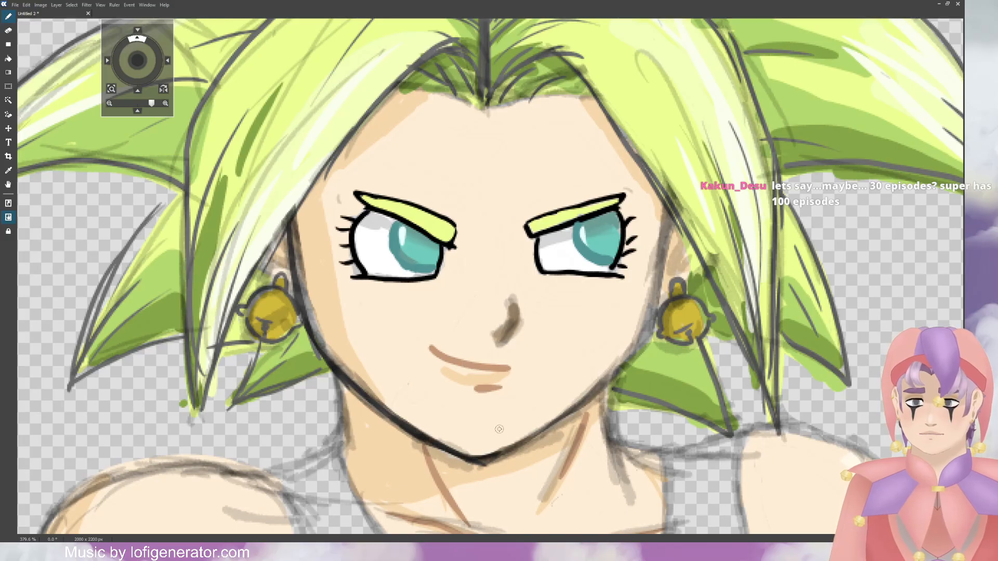
pyautogui.moveTo(502, 335)
pyautogui.mouseDown()
pyautogui.moveTo(519, 324)
pyautogui.moveTo(516, 306)
pyautogui.moveTo(511, 327)
pyautogui.mouseUp()
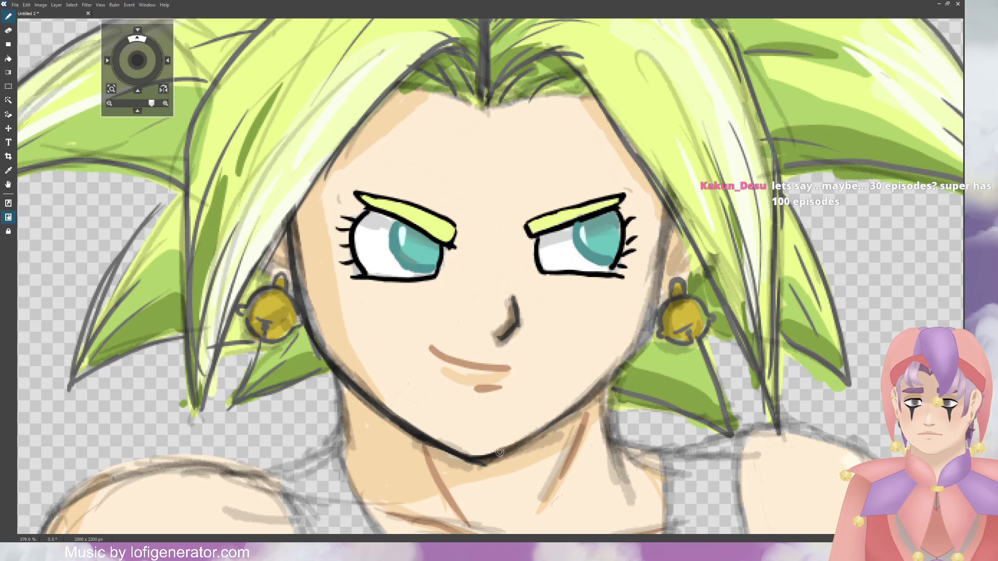
pyautogui.moveTo(486, 458)
pyautogui.mouseDown()
pyautogui.moveTo(599, 389)
pyautogui.moveTo(645, 328)
pyautogui.moveTo(640, 345)
pyautogui.moveTo(669, 214)
pyautogui.mouseUp()
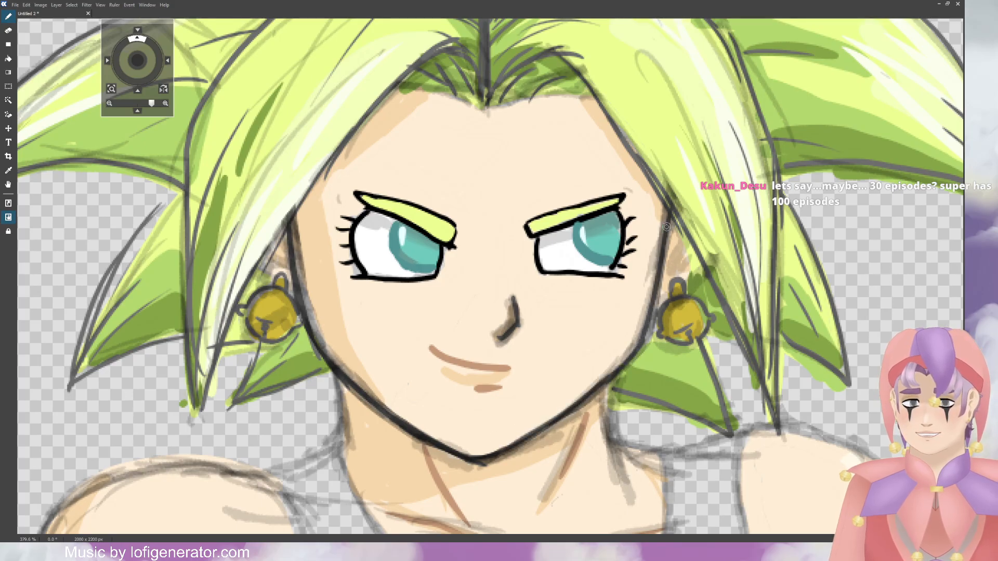
pyautogui.moveTo(671, 262)
pyautogui.mouseDown()
pyautogui.moveTo(684, 246)
pyautogui.moveTo(667, 278)
pyautogui.moveTo(675, 281)
pyautogui.mouseUp()
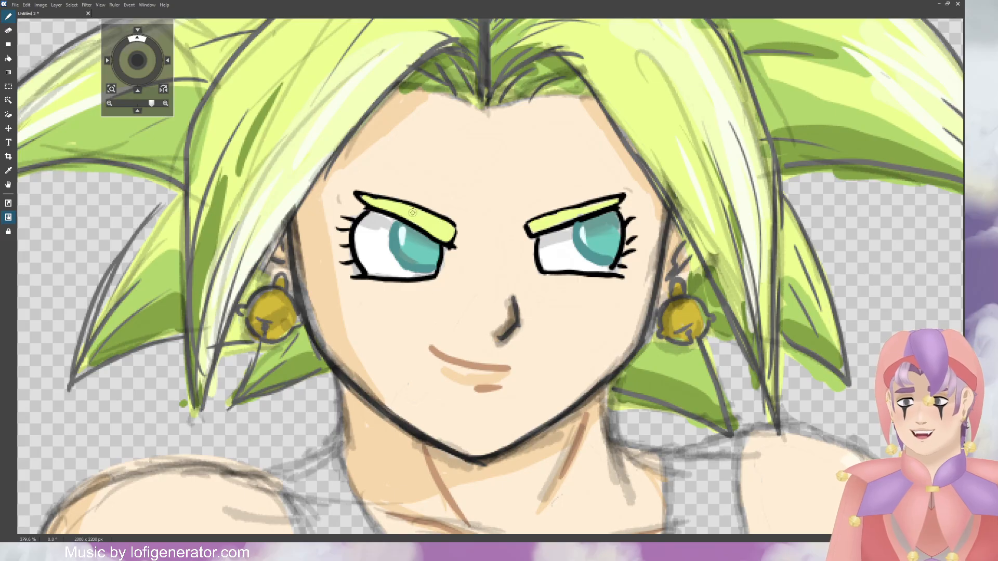
# Step: Redraw the left eye's outline, lashes and lower lid in dark grey over the black lines
pyautogui.moveTo(352, 231); pyautogui.dragTo(365, 274)
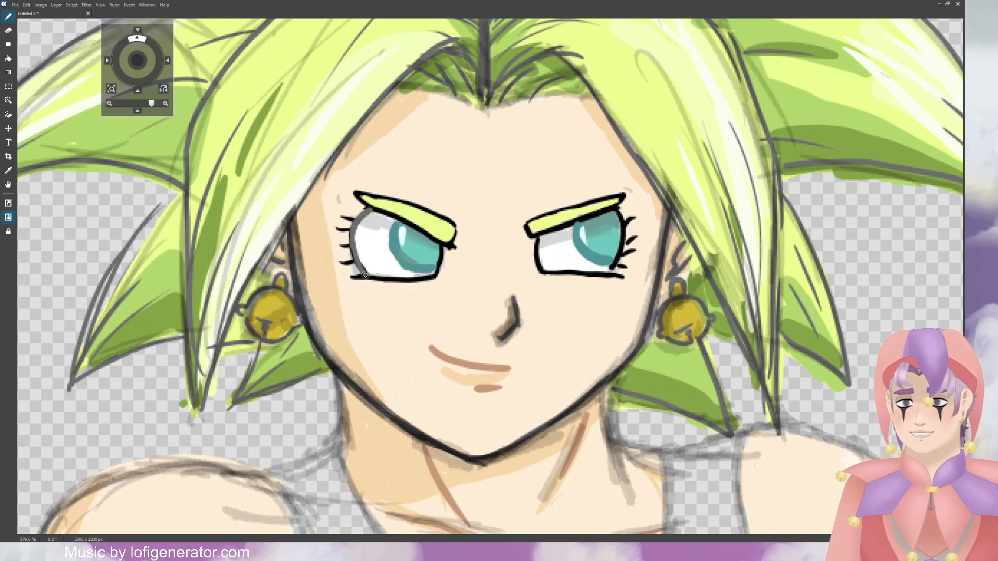
pyautogui.moveTo(359, 218)
pyautogui.mouseDown()
pyautogui.moveTo(355, 242)
pyautogui.moveTo(337, 243)
pyautogui.moveTo(359, 251)
pyautogui.moveTo(342, 263)
pyautogui.mouseUp()
pyautogui.moveTo(375, 212)
pyautogui.mouseDown()
pyautogui.moveTo(443, 245)
pyautogui.moveTo(435, 275)
pyautogui.mouseUp()
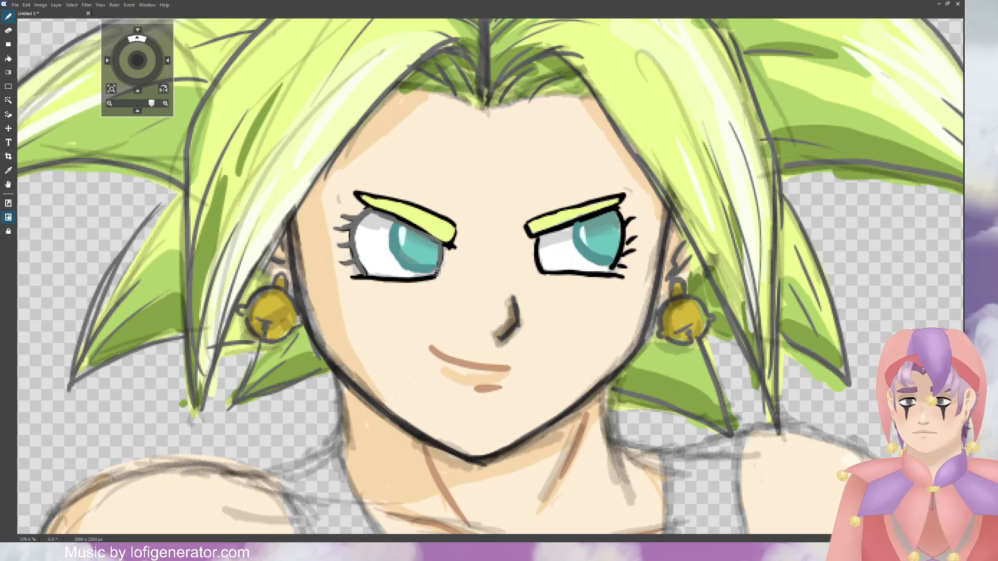
pyautogui.moveTo(349, 278); pyautogui.dragTo(436, 276)
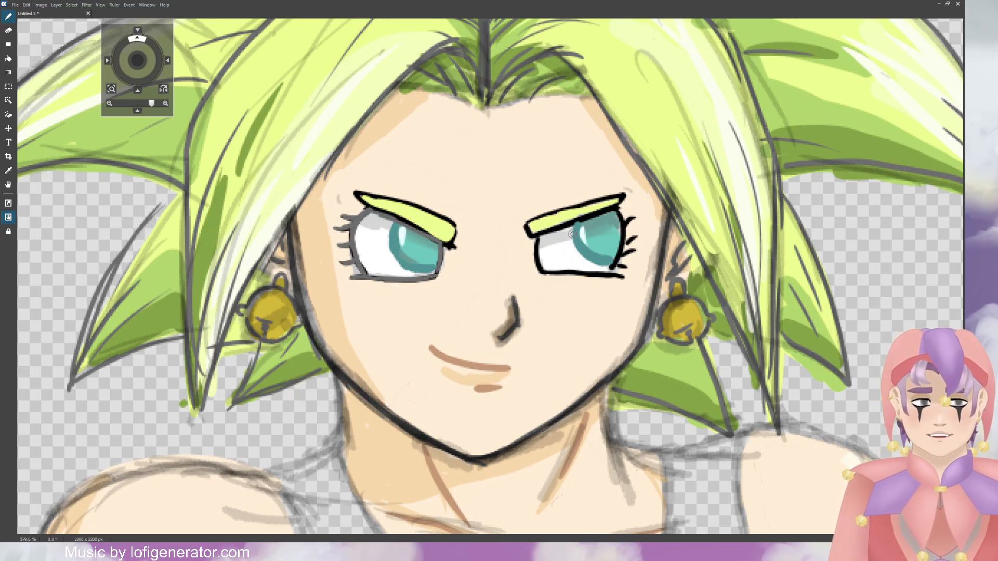
# Step: Redraw the right eye's outline, lashes and lower lid in the same dark grey
pyautogui.moveTo(539, 258); pyautogui.dragTo(542, 272)
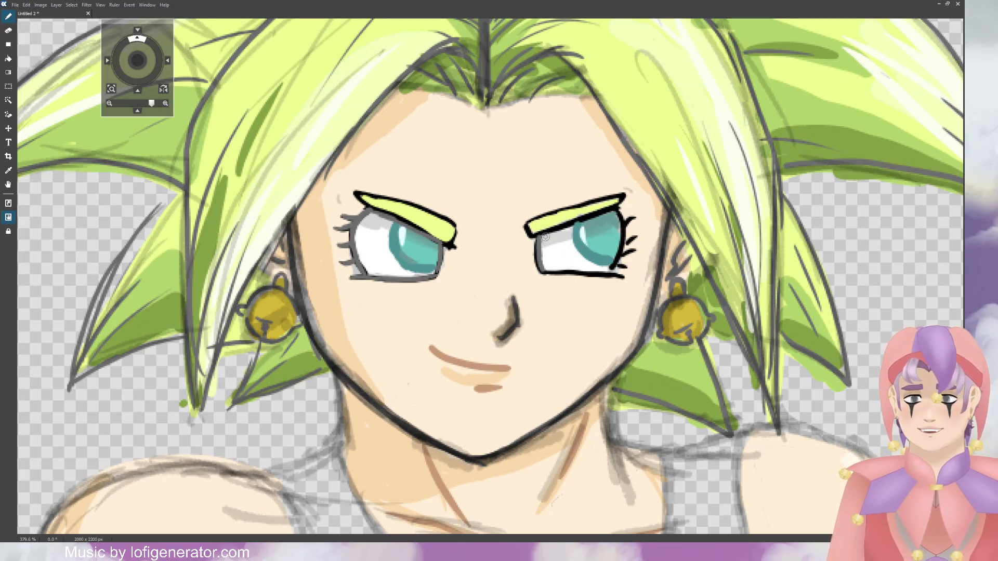
pyautogui.moveTo(540, 237)
pyautogui.mouseDown()
pyautogui.moveTo(611, 214)
pyautogui.moveTo(624, 222)
pyautogui.moveTo(617, 212)
pyautogui.moveTo(624, 242)
pyautogui.mouseUp()
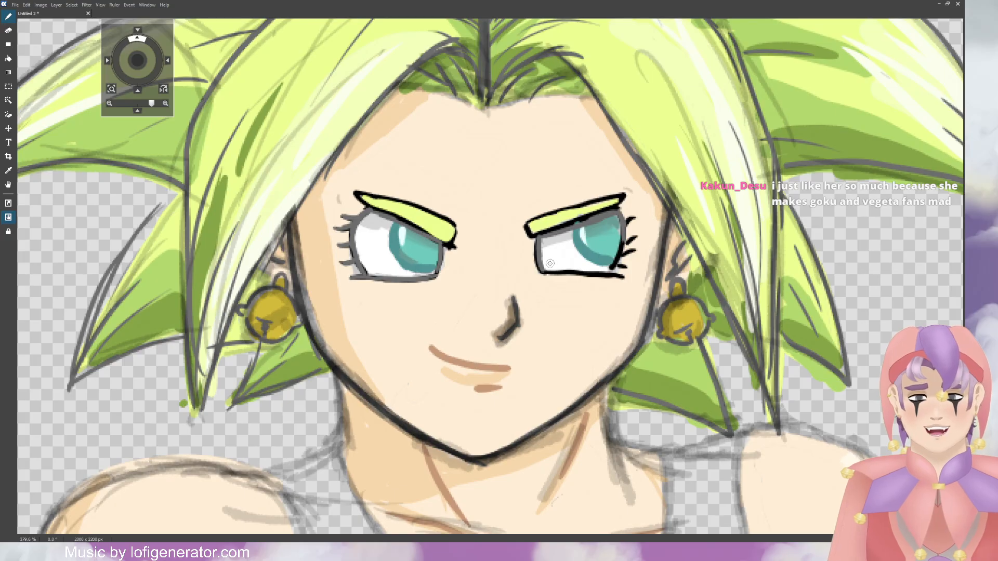
pyautogui.moveTo(543, 269)
pyautogui.mouseDown()
pyautogui.moveTo(628, 275)
pyautogui.moveTo(609, 273)
pyautogui.moveTo(639, 217)
pyautogui.moveTo(647, 229)
pyautogui.moveTo(628, 242)
pyautogui.moveTo(643, 240)
pyautogui.moveTo(624, 254)
pyautogui.moveTo(640, 248)
pyautogui.moveTo(628, 268)
pyautogui.mouseUp()
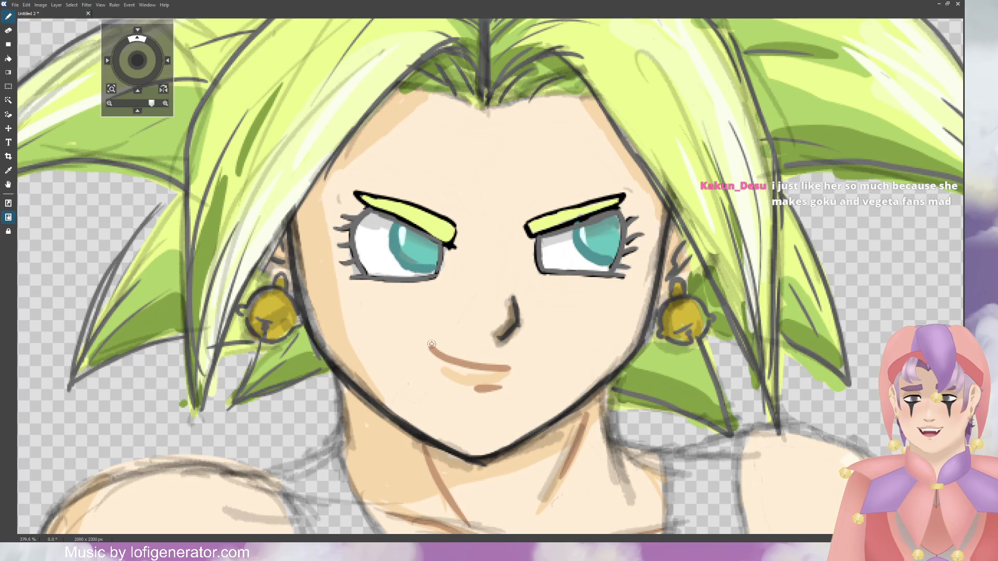
# Step: Ink the mouth and lower lip lines in dark grey and redraw the outlines of both eyebrows
pyautogui.moveTo(429, 344)
pyautogui.mouseDown()
pyautogui.moveTo(510, 367)
pyautogui.moveTo(501, 388)
pyautogui.mouseUp()
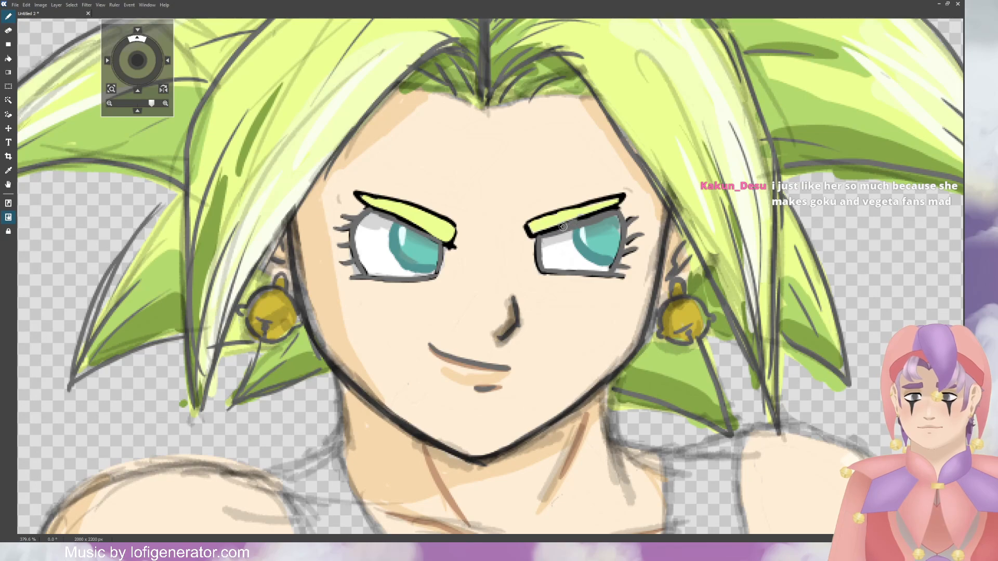
pyautogui.moveTo(525, 223)
pyautogui.mouseDown()
pyautogui.moveTo(624, 194)
pyautogui.moveTo(582, 217)
pyautogui.mouseUp()
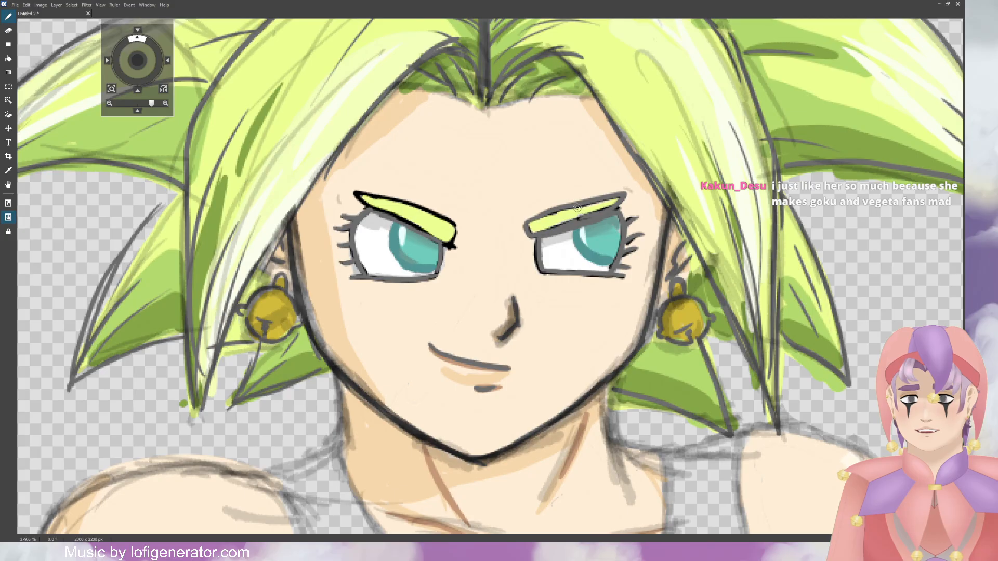
pyautogui.moveTo(354, 194)
pyautogui.mouseDown()
pyautogui.moveTo(450, 248)
pyautogui.moveTo(455, 232)
pyautogui.moveTo(441, 217)
pyautogui.moveTo(354, 192)
pyautogui.mouseUp()
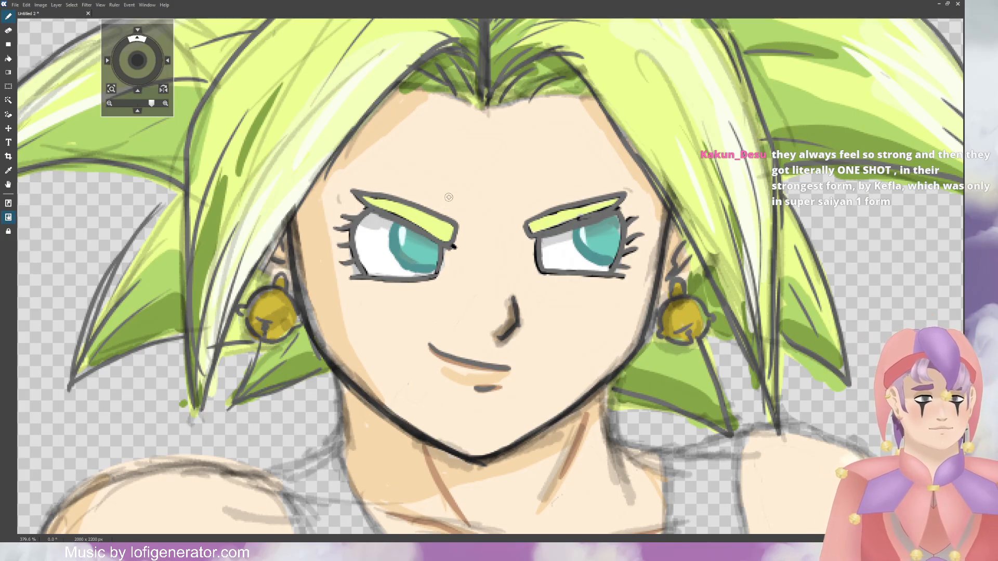
# Step: Try crimson brush strokes on the chest of the uncoloured tank top and undo them
pyautogui.scroll(-10, 448, 196)
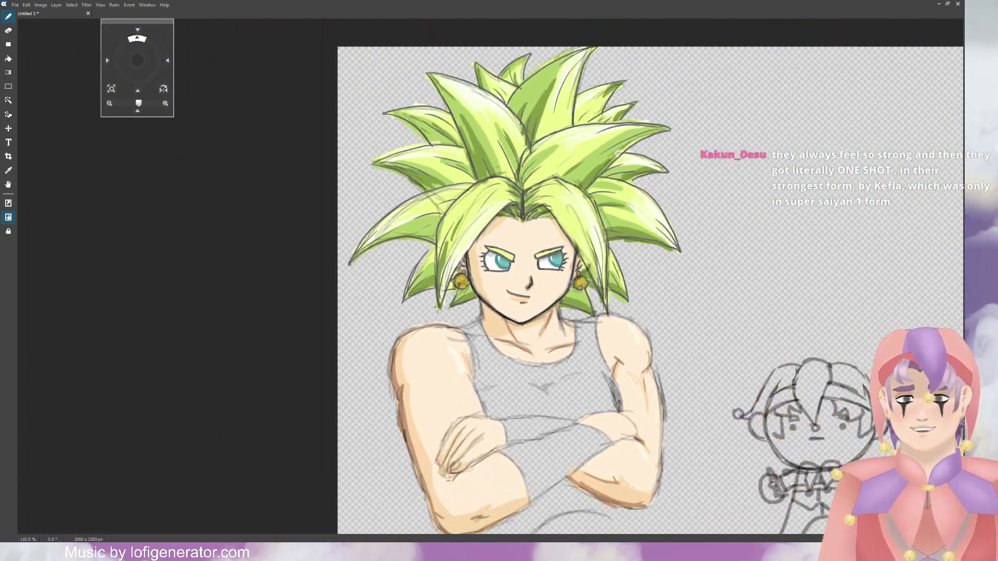
pyautogui.scroll(1, 635, 337)
pyautogui.scroll(1, 635, 337)
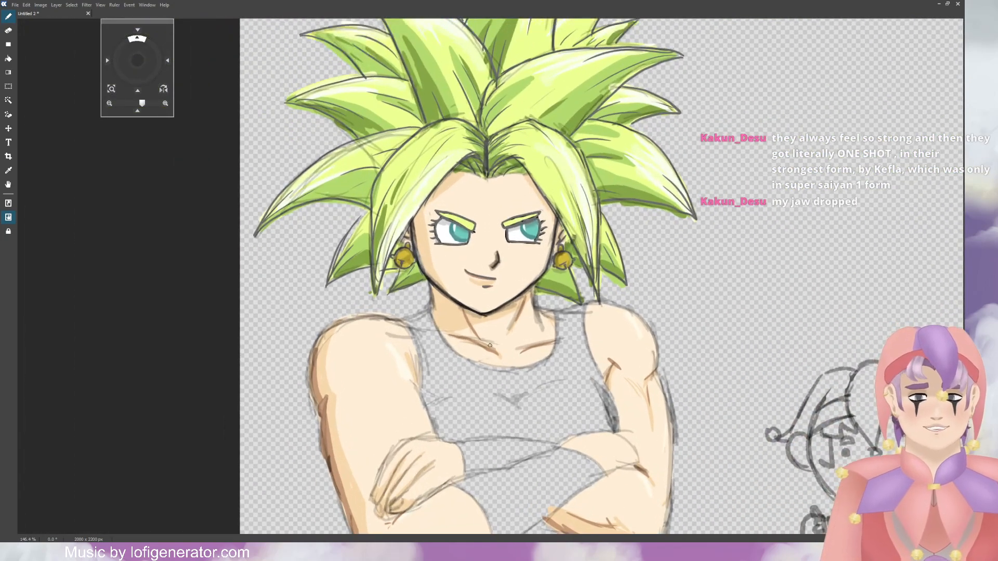
pyautogui.moveTo(138, 64); pyautogui.dragTo(138, 42)
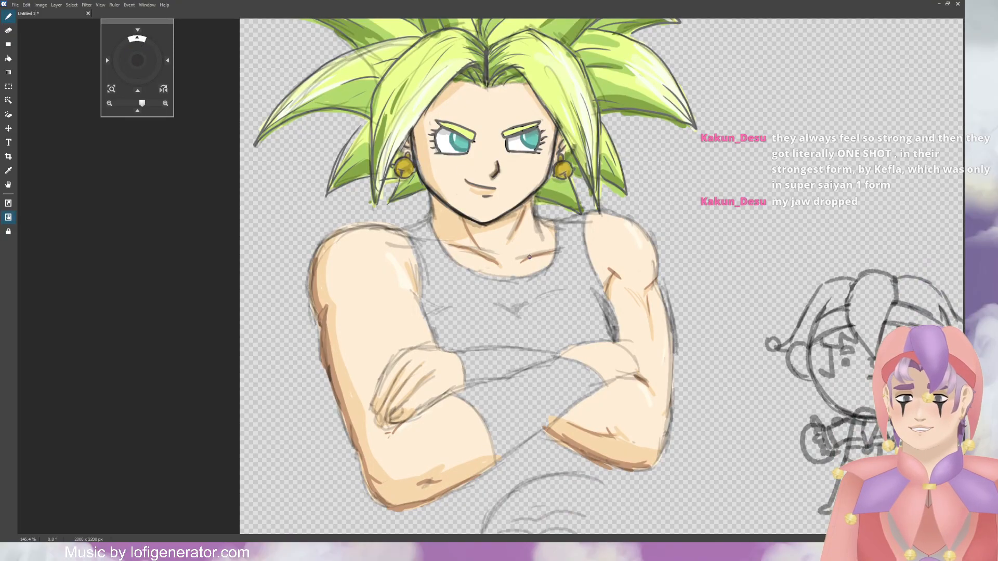
pyautogui.scroll(1, 529, 257)
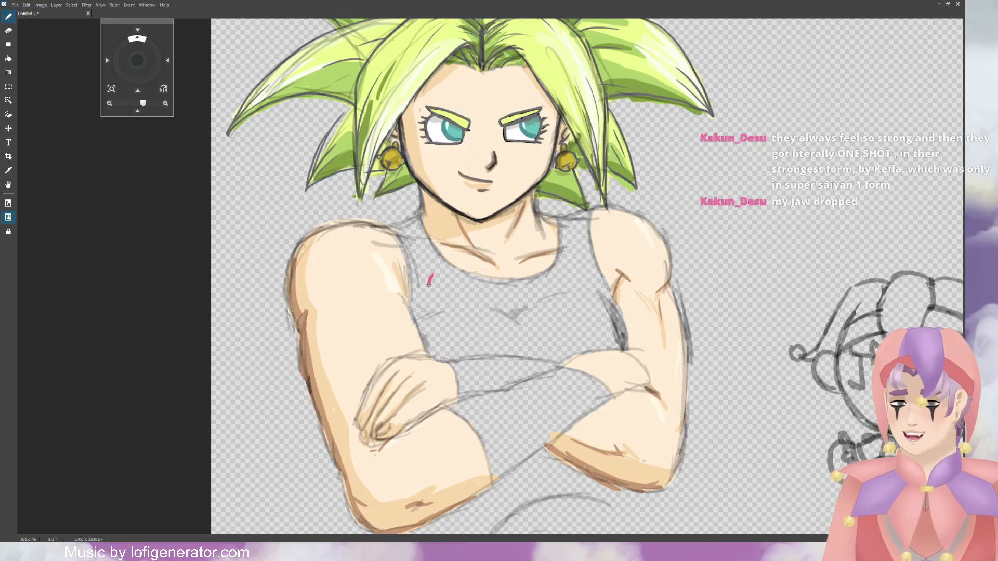
pyautogui.moveTo(429, 283); pyautogui.dragTo(431, 329)
pyautogui.hotkey('ctrl', 'z')
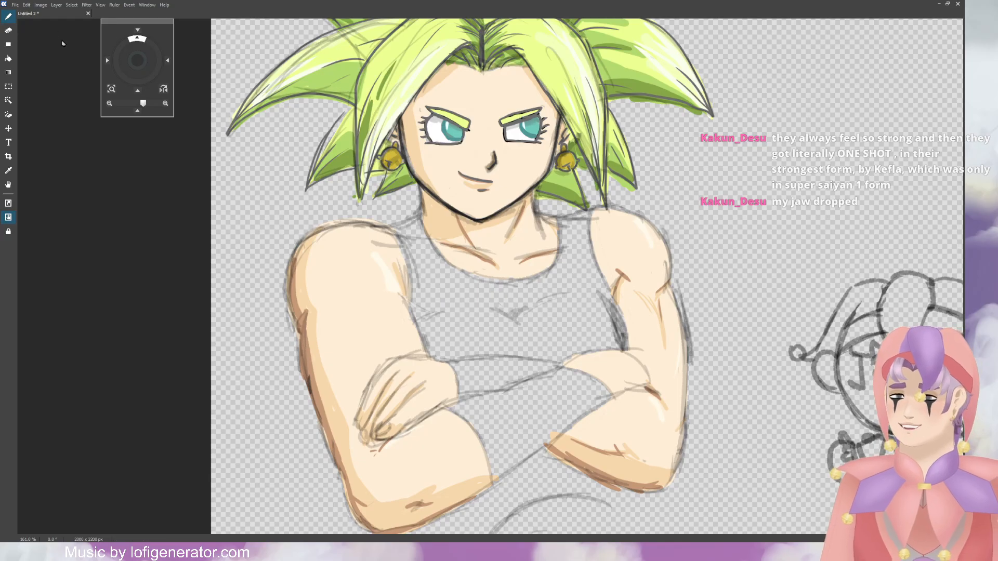
pyautogui.moveTo(429, 261)
pyautogui.mouseDown()
pyautogui.moveTo(432, 302)
pyautogui.moveTo(453, 329)
pyautogui.mouseUp()
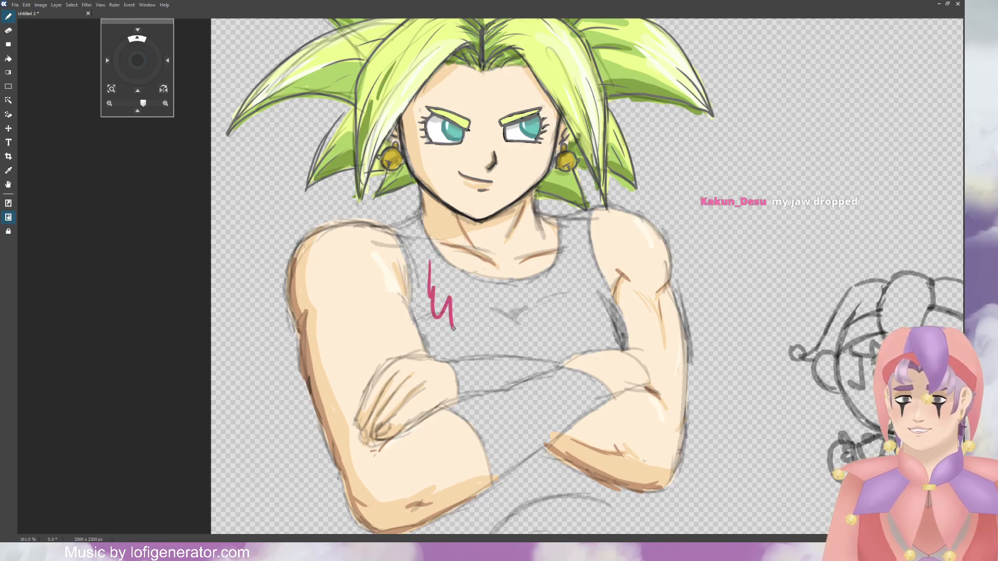
pyautogui.hotkey('ctrl', 'z')
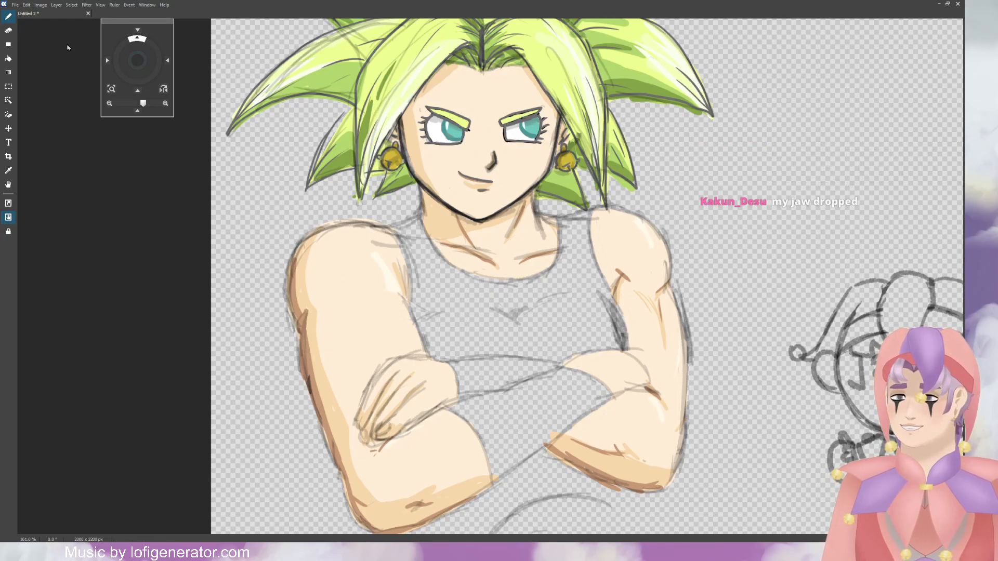
# Step: Outline the tank top in crimson along its straps, armholes, neckline and lower edge, and fill the enclosed shape with the same crimson
pyautogui.moveTo(427, 289)
pyautogui.mouseDown()
pyautogui.moveTo(440, 318)
pyautogui.moveTo(463, 308)
pyautogui.moveTo(470, 351)
pyautogui.mouseUp()
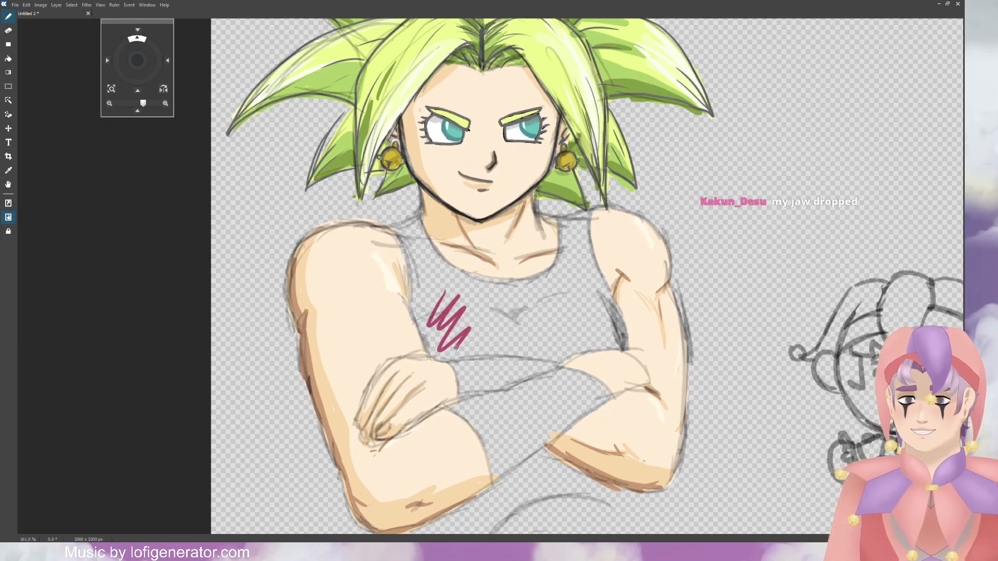
pyautogui.hotkey('ctrl', 'z')
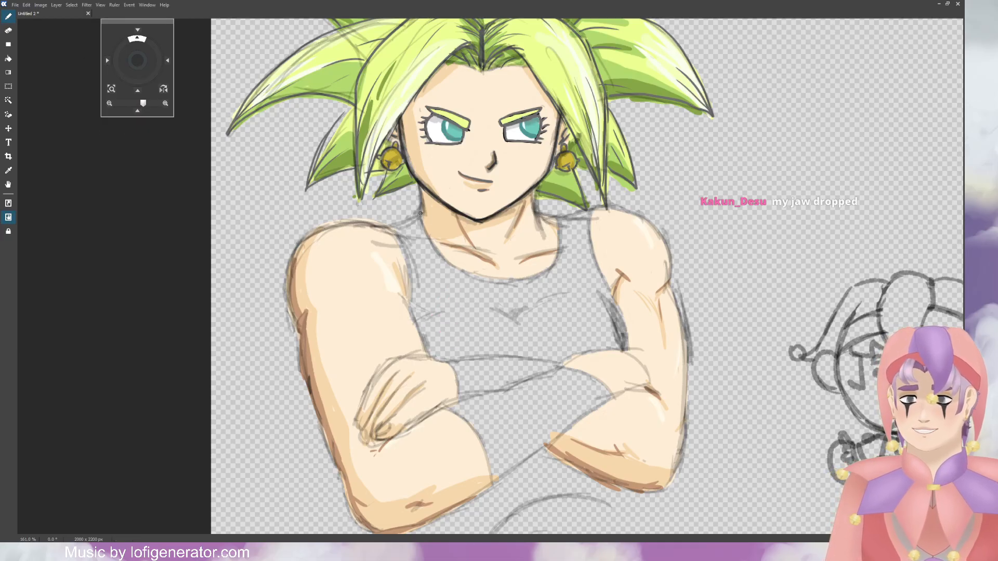
pyautogui.moveTo(421, 213)
pyautogui.mouseDown()
pyautogui.moveTo(391, 225)
pyautogui.moveTo(409, 292)
pyautogui.mouseUp()
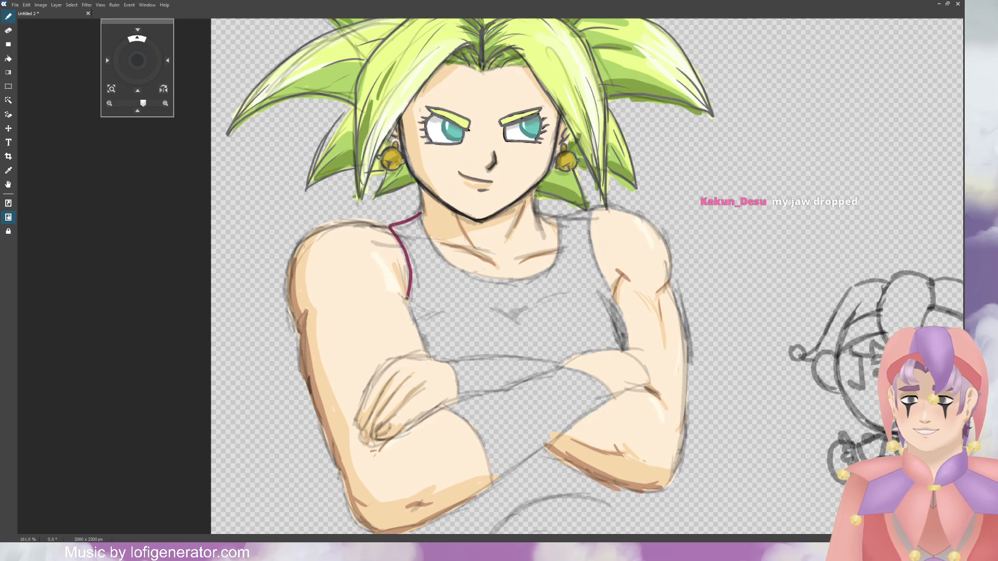
pyautogui.moveTo(427, 353)
pyautogui.mouseDown()
pyautogui.moveTo(561, 362)
pyautogui.moveTo(623, 347)
pyautogui.moveTo(620, 306)
pyautogui.moveTo(602, 287)
pyautogui.moveTo(615, 294)
pyautogui.moveTo(595, 254)
pyautogui.moveTo(592, 210)
pyautogui.moveTo(557, 219)
pyautogui.moveTo(552, 268)
pyautogui.mouseUp()
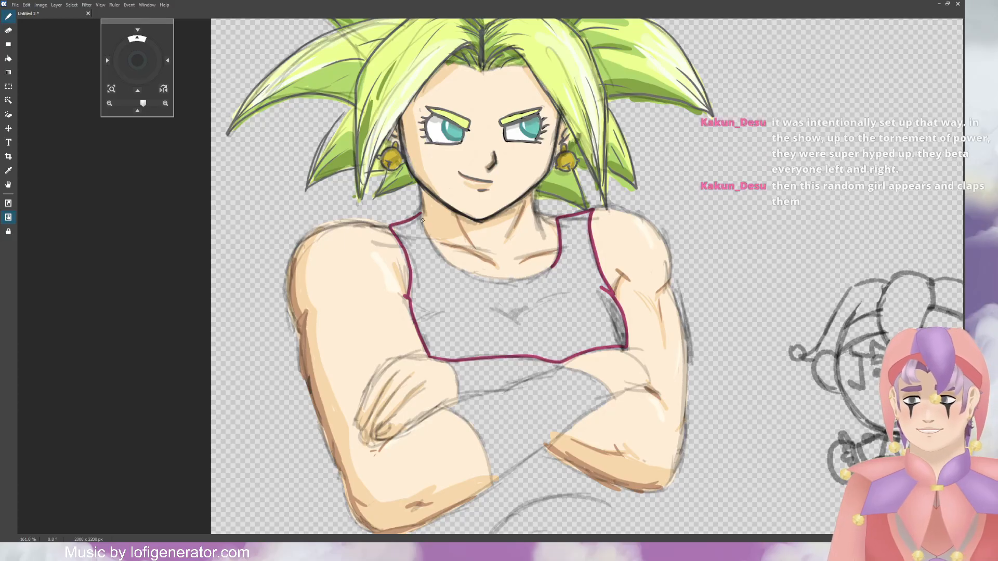
pyautogui.moveTo(442, 258); pyautogui.dragTo(479, 277)
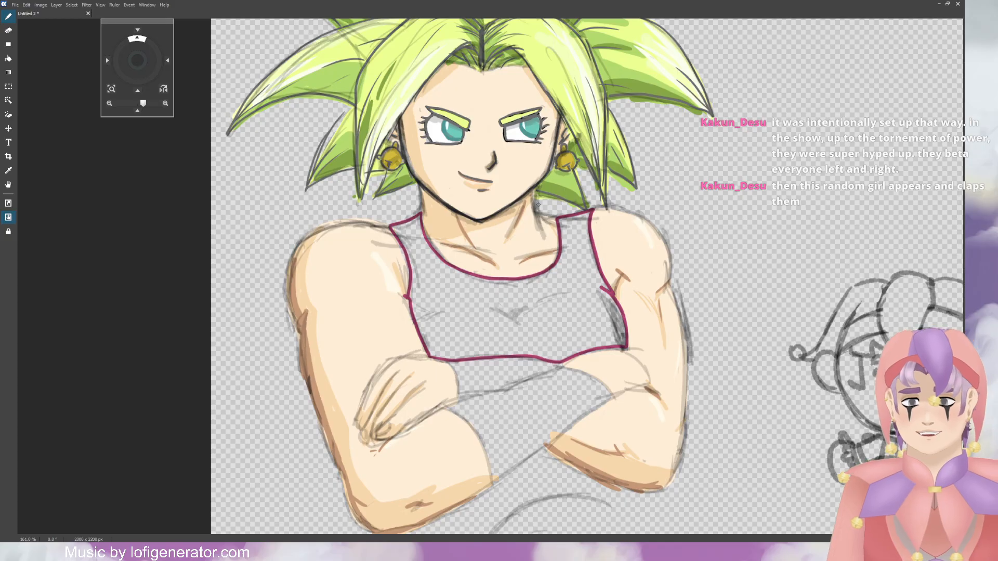
pyautogui.press('g')
pyautogui.click(444, 280)
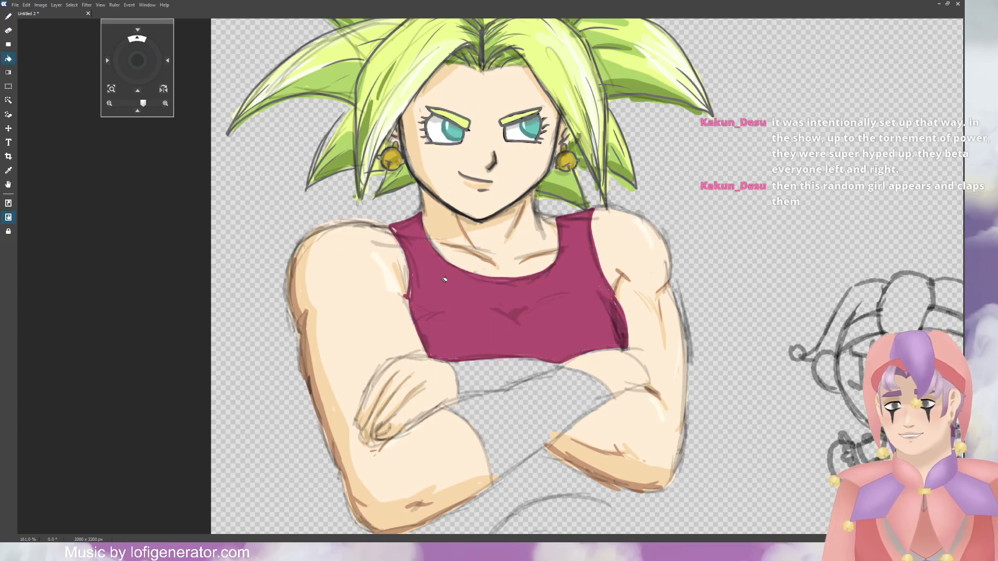
# Step: Paint darker crimson fold lines on the tank top and translucent pink highlights on its chest and shoulder strap
pyautogui.click(10, 32)
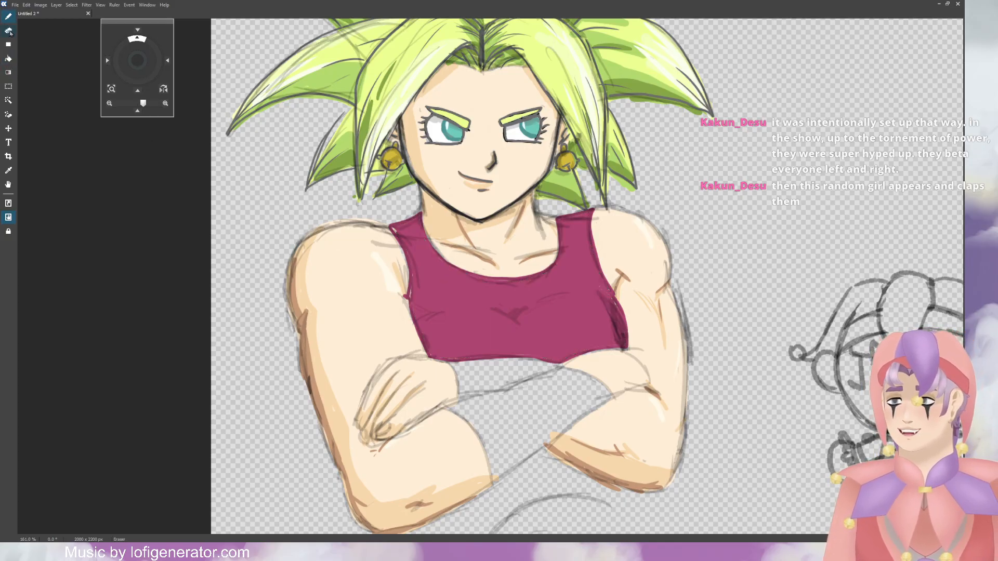
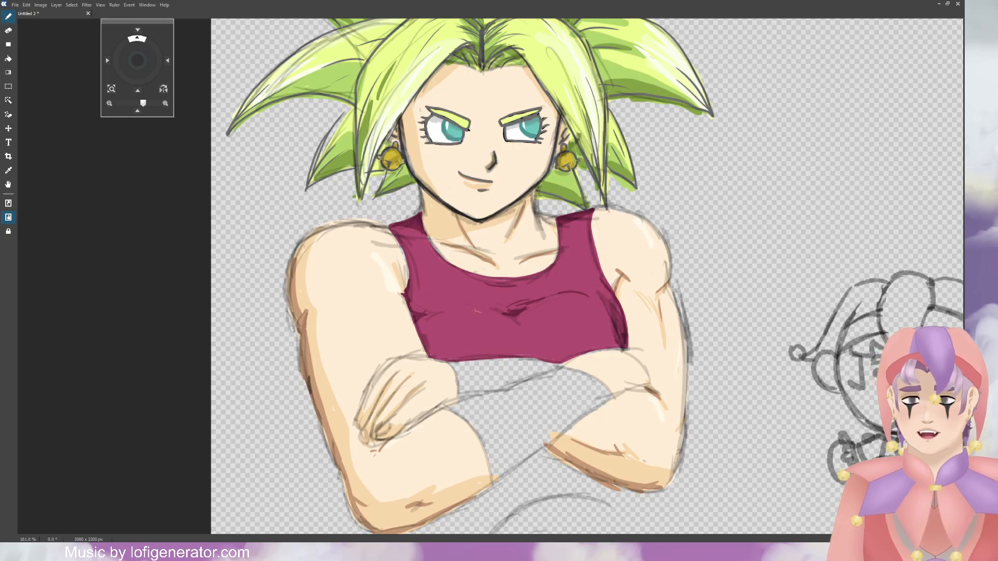
pyautogui.moveTo(473, 311); pyautogui.dragTo(495, 319)
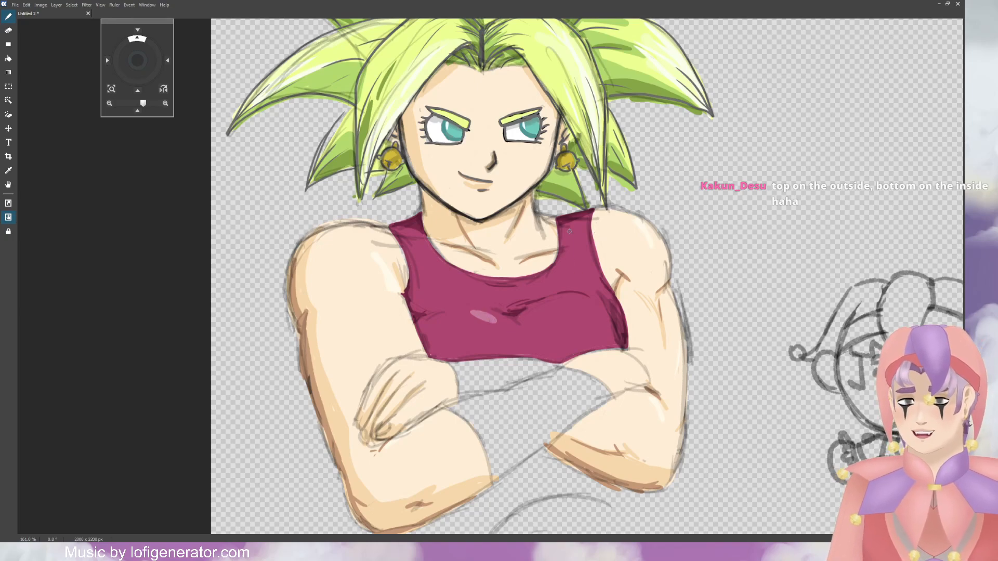
pyautogui.moveTo(569, 231)
pyautogui.mouseDown()
pyautogui.moveTo(566, 253)
pyautogui.moveTo(585, 222)
pyautogui.moveTo(577, 244)
pyautogui.moveTo(573, 224)
pyautogui.moveTo(566, 266)
pyautogui.mouseUp()
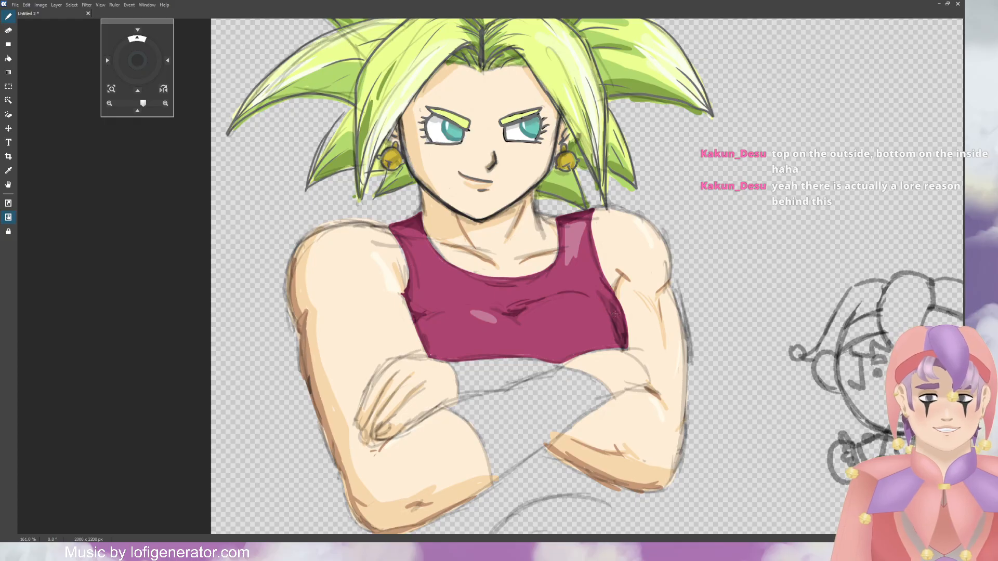
pyautogui.moveTo(614, 315)
pyautogui.mouseDown()
pyautogui.moveTo(590, 299)
pyautogui.moveTo(613, 322)
pyautogui.mouseUp()
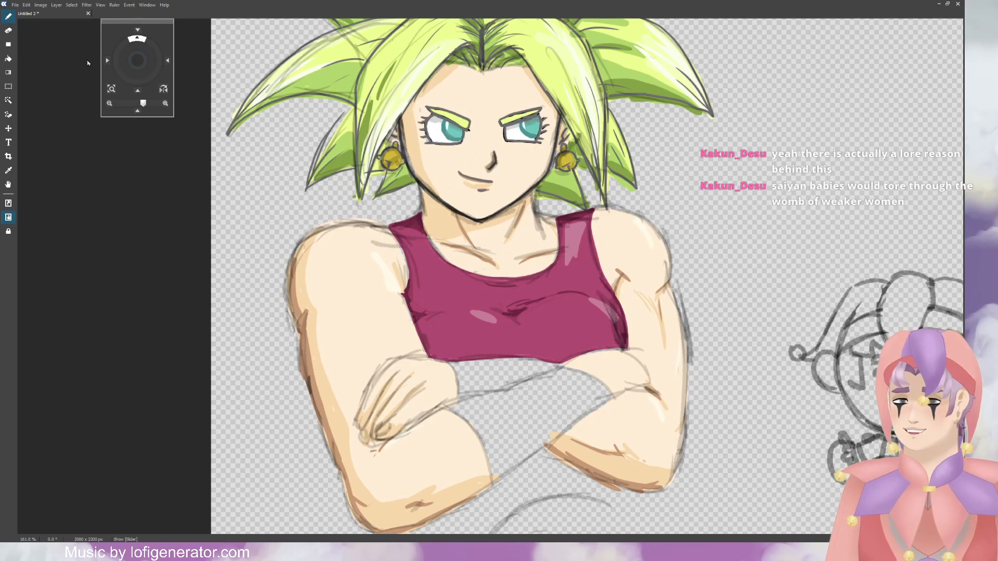
# Step: Outline the wristbands on the crossed forearms in ochre and fill the enclosed area with the same ochre
pyautogui.moveTo(318, 271); pyautogui.dragTo(260, 139)
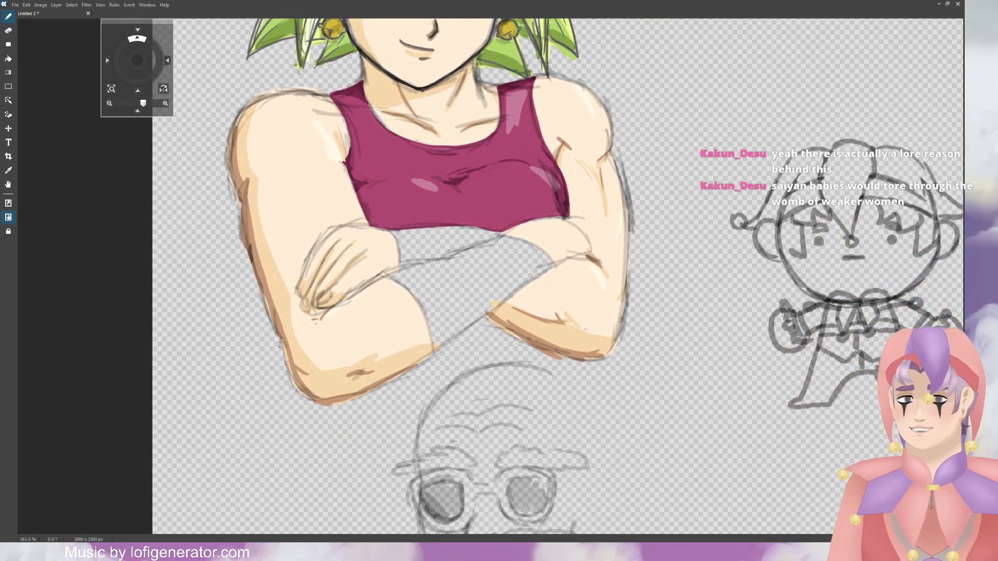
pyautogui.moveTo(391, 230); pyautogui.dragTo(399, 269)
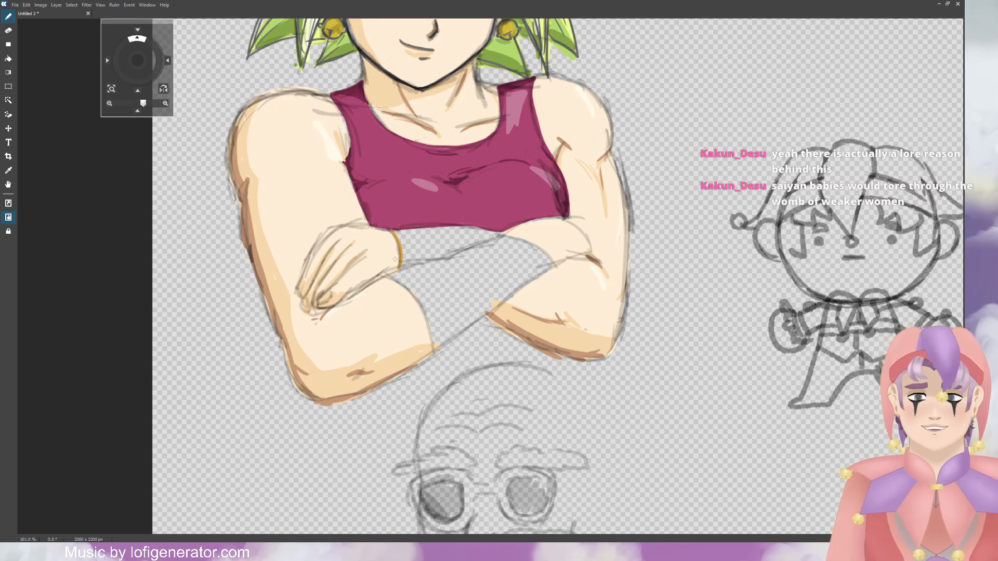
pyautogui.moveTo(400, 270)
pyautogui.mouseDown()
pyautogui.moveTo(392, 276)
pyautogui.moveTo(436, 349)
pyautogui.moveTo(491, 308)
pyautogui.mouseUp()
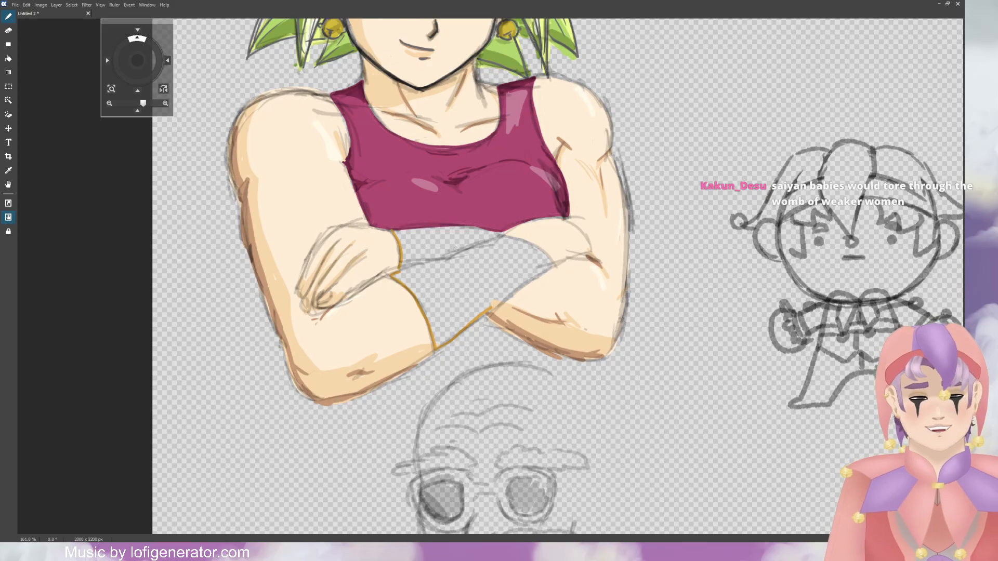
pyautogui.moveTo(395, 229); pyautogui.dragTo(493, 227)
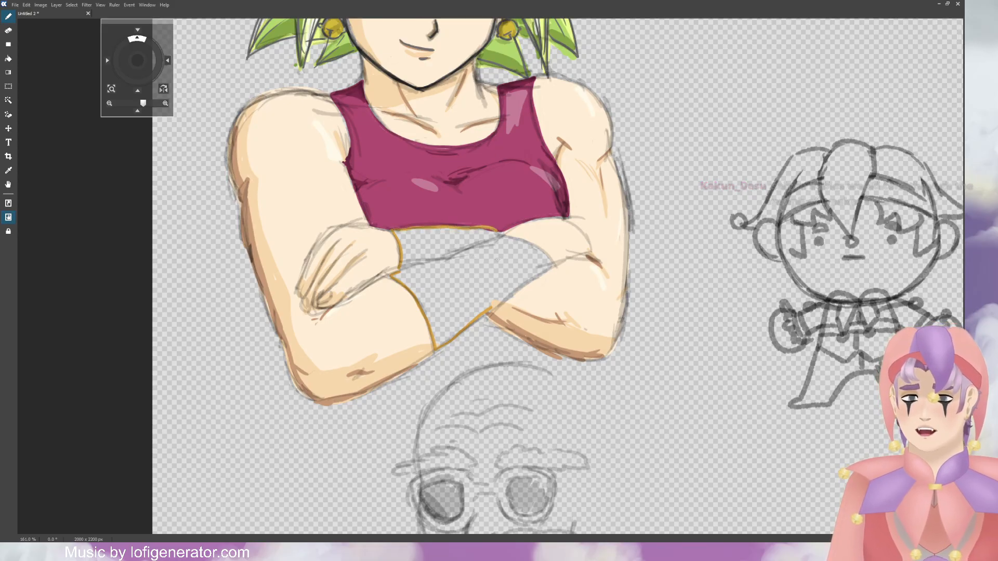
pyautogui.hotkey('ctrl', 'z')
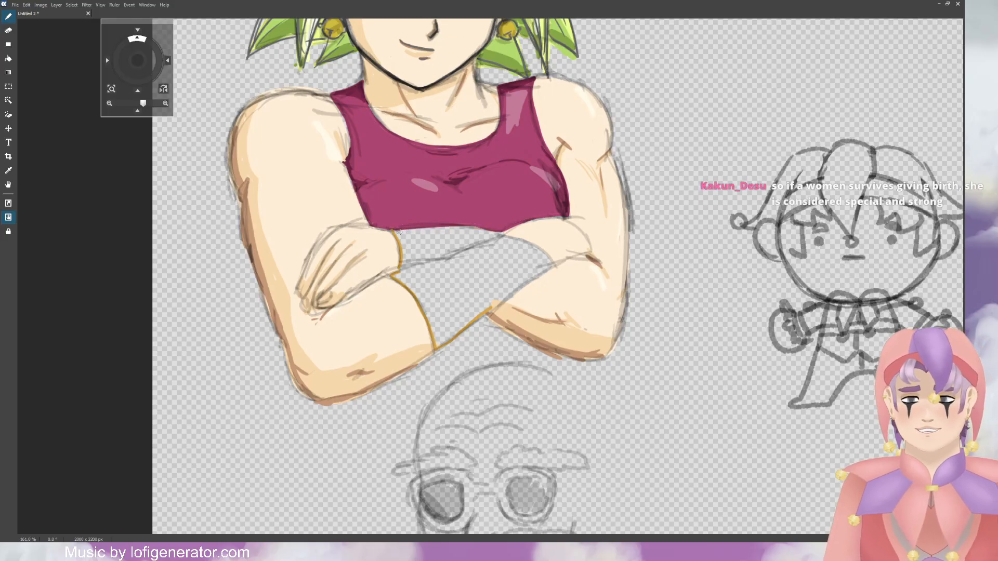
pyautogui.moveTo(391, 229)
pyautogui.mouseDown()
pyautogui.moveTo(499, 230)
pyautogui.moveTo(539, 245)
pyautogui.moveTo(515, 239)
pyautogui.moveTo(554, 266)
pyautogui.mouseUp()
pyautogui.hotkey('ctrl', 'z')
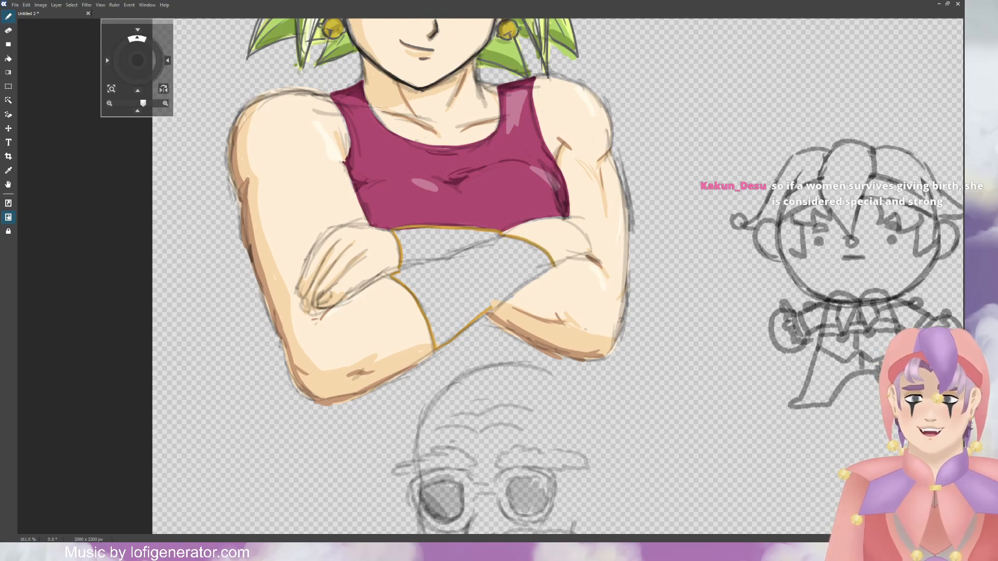
pyautogui.moveTo(493, 306)
pyautogui.mouseDown()
pyautogui.moveTo(554, 265)
pyautogui.moveTo(488, 313)
pyautogui.mouseUp()
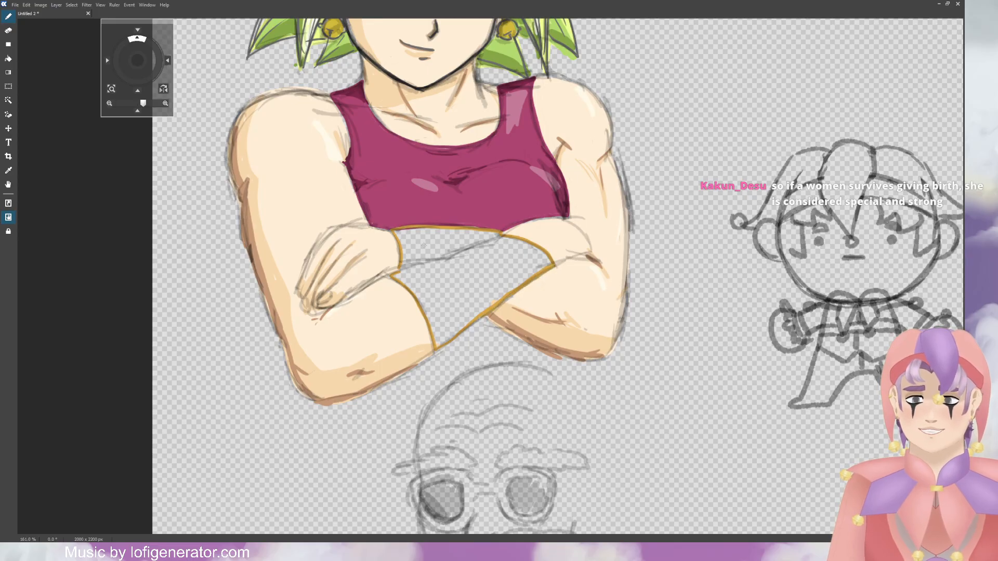
pyautogui.click(8, 58)
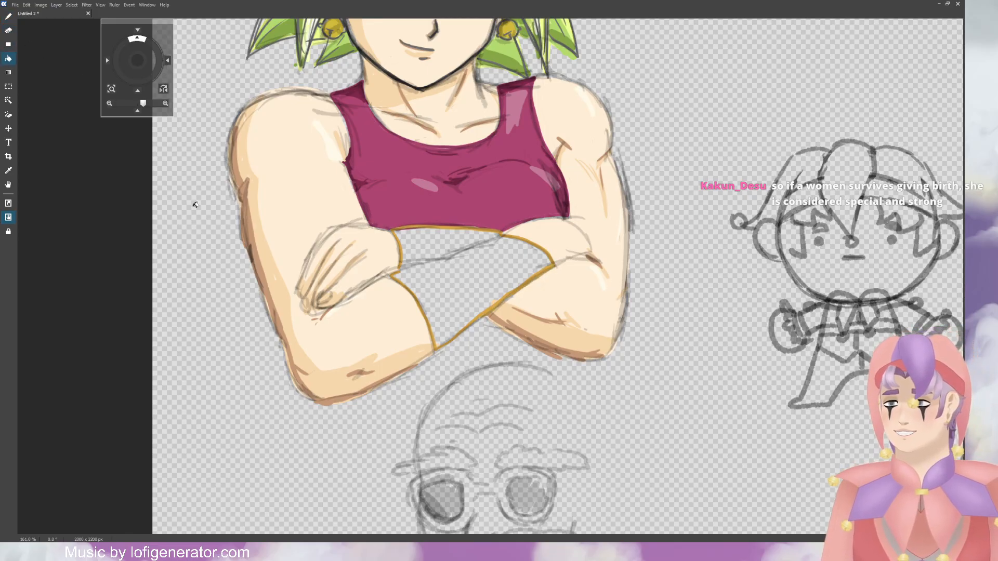
pyautogui.click(415, 264)
# Step: Draw bright yellow lines along the front wristband to mark off a lit band across its middle
pyautogui.click(9, 17)
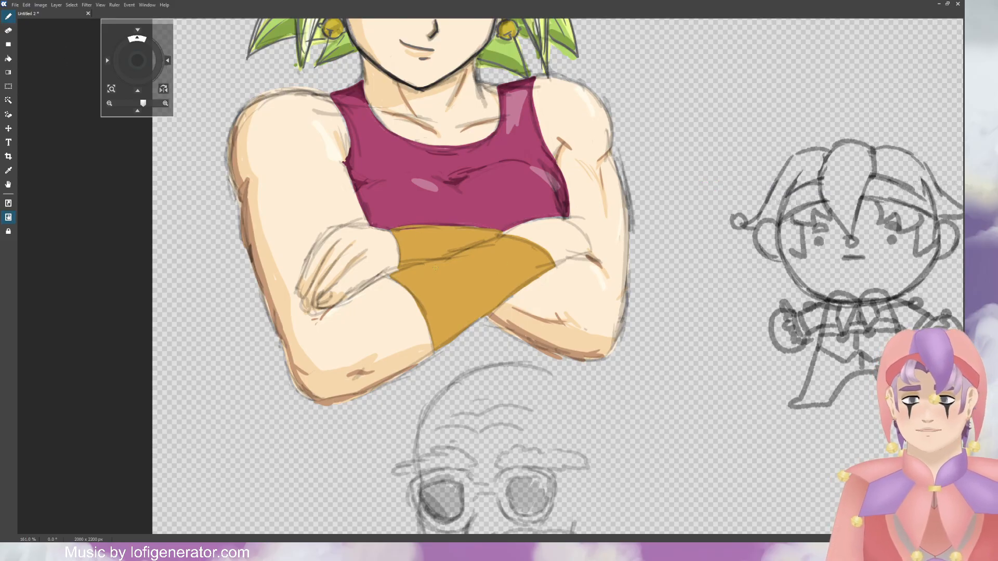
pyautogui.moveTo(409, 271); pyautogui.dragTo(399, 276)
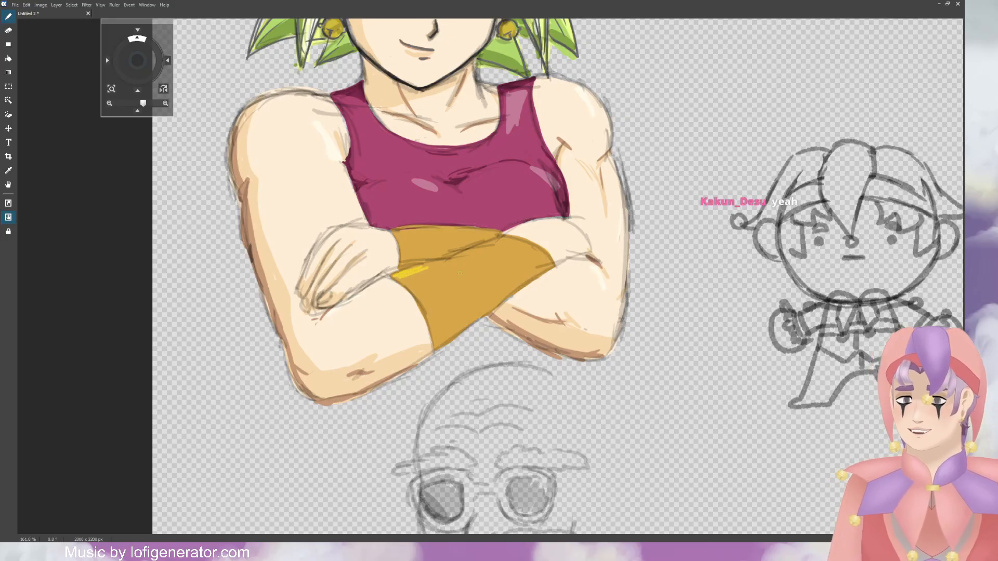
pyautogui.hotkey('ctrl', 'z')
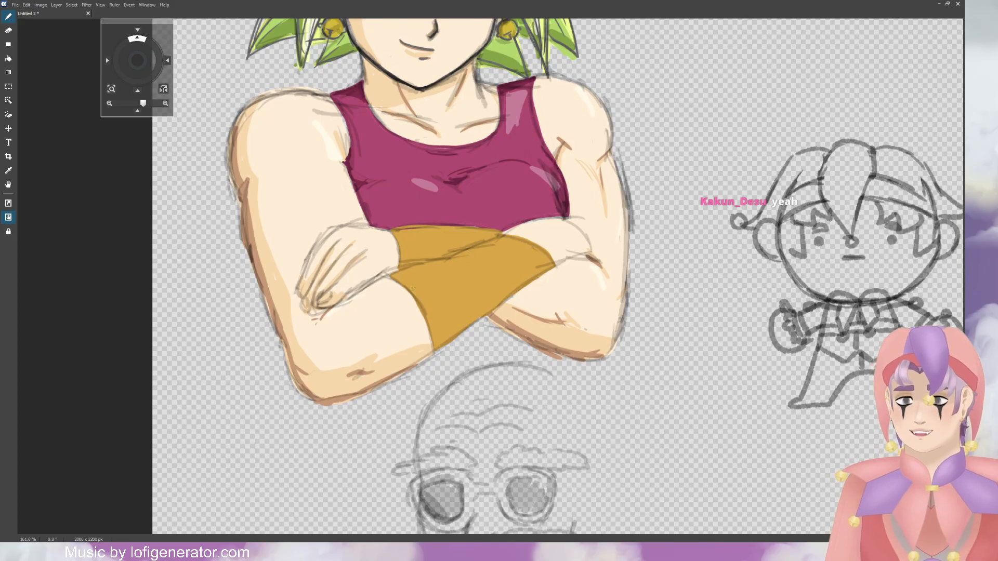
pyautogui.moveTo(412, 288); pyautogui.dragTo(504, 246)
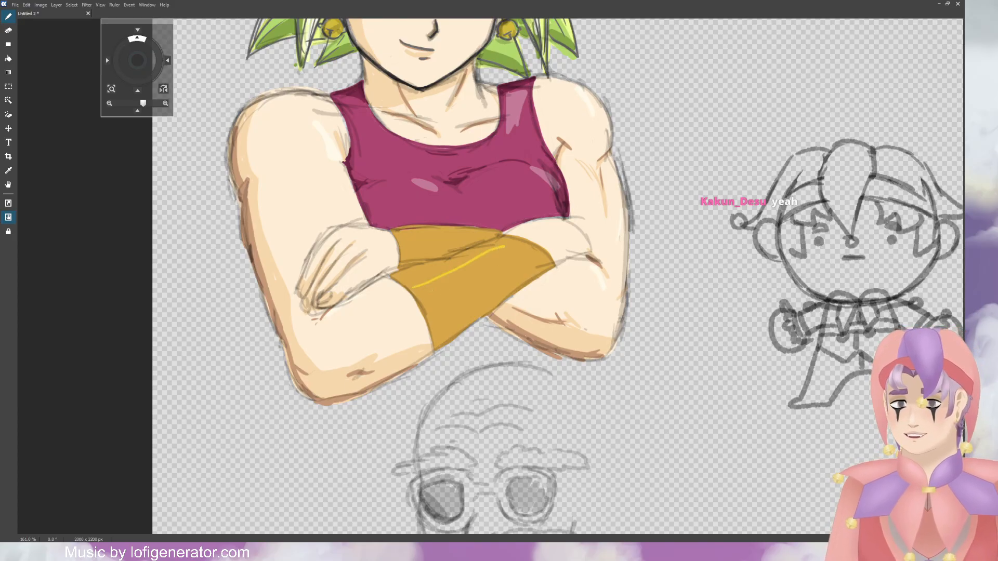
pyautogui.hotkey('ctrl', 'z')
pyautogui.moveTo(414, 291)
pyautogui.mouseDown()
pyautogui.moveTo(515, 246)
pyautogui.moveTo(544, 255)
pyautogui.moveTo(427, 327)
pyautogui.moveTo(417, 301)
pyautogui.mouseUp()
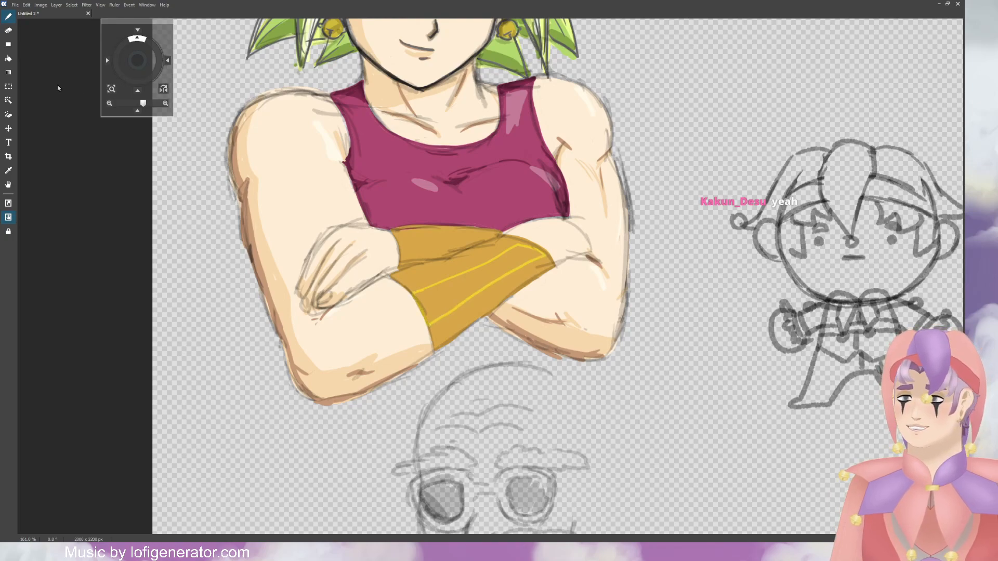
# Step: Try to bucket-fill the marked band on the front wristband with bright yellow and undo the fill
pyautogui.click(9, 58)
pyautogui.click(457, 296)
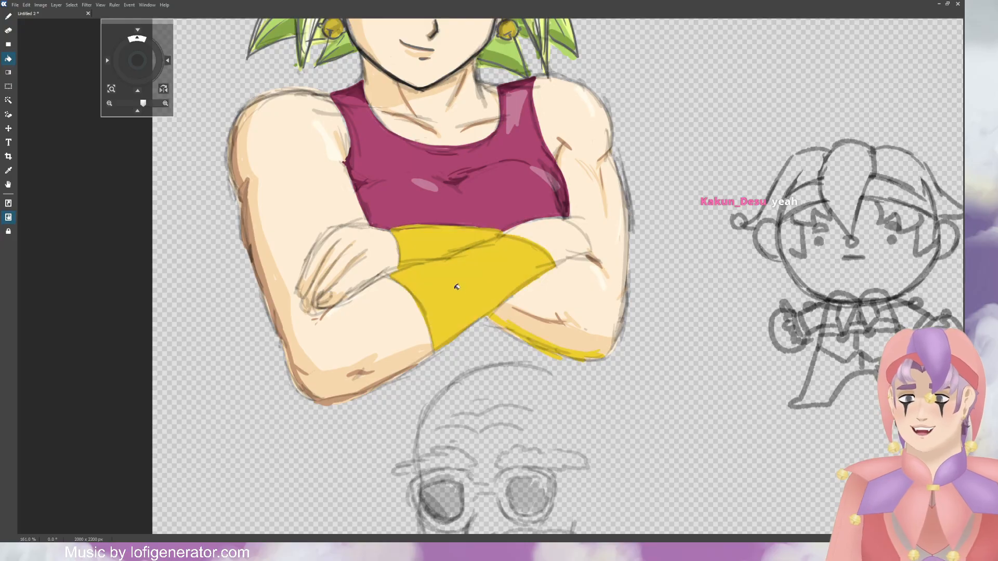
pyautogui.hotkey('ctrl', 'z')
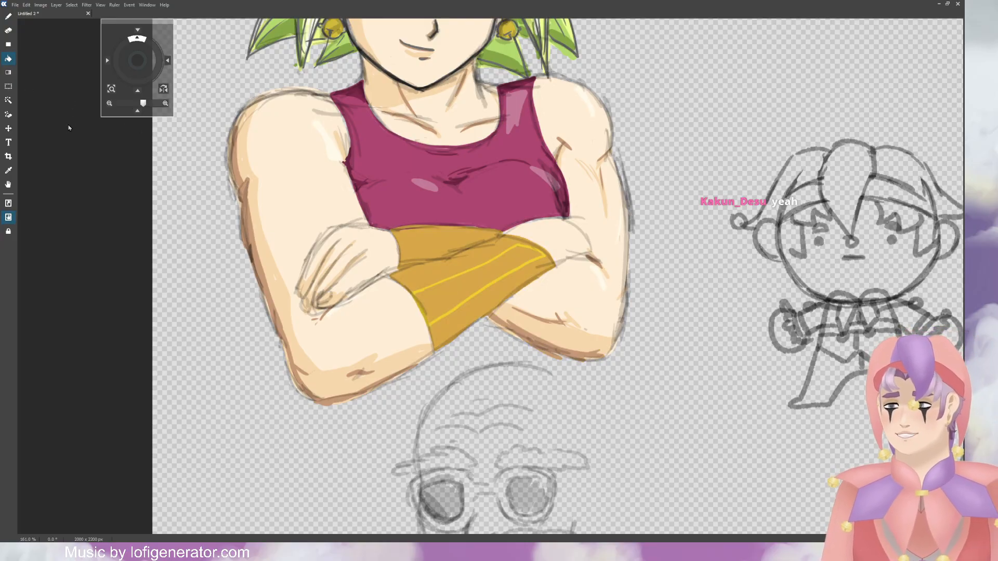
# Step: Paint the marked band on the front wristband bright yellow with the brush
pyautogui.press('b')
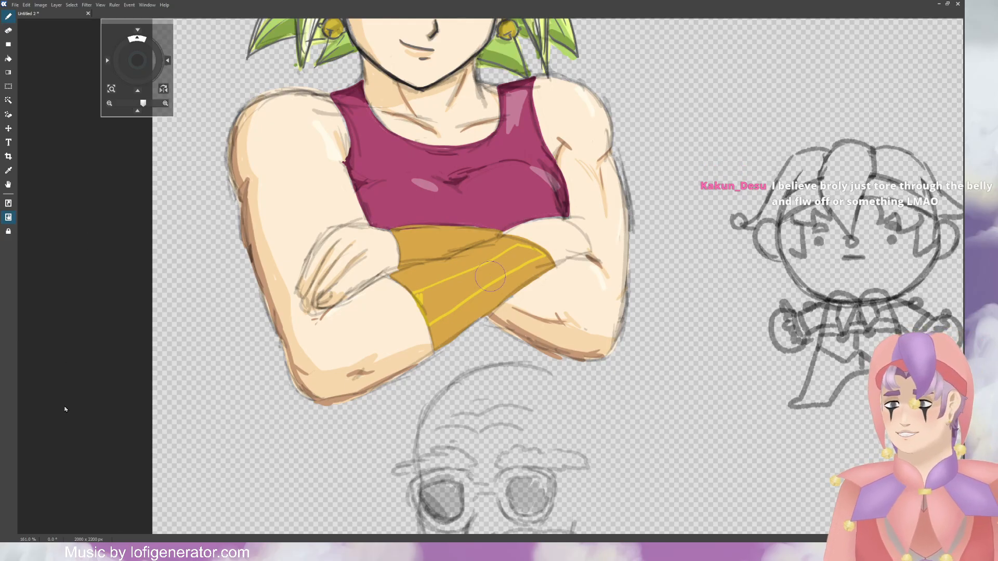
pyautogui.moveTo(427, 302)
pyautogui.mouseDown()
pyautogui.moveTo(448, 285)
pyautogui.moveTo(429, 319)
pyautogui.moveTo(497, 263)
pyautogui.moveTo(522, 249)
pyautogui.moveTo(538, 254)
pyautogui.moveTo(509, 269)
pyautogui.mouseUp()
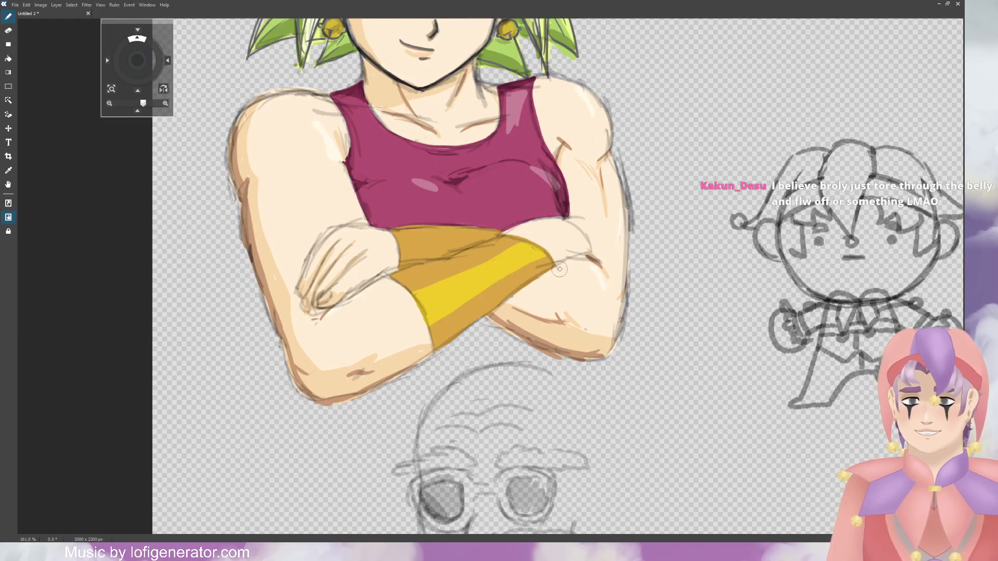
pyautogui.moveTo(563, 263)
pyautogui.mouseDown()
pyautogui.moveTo(535, 318)
pyautogui.moveTo(539, 334)
pyautogui.moveTo(502, 314)
pyautogui.moveTo(553, 277)
pyautogui.moveTo(522, 317)
pyautogui.moveTo(544, 274)
pyautogui.moveTo(538, 312)
pyautogui.moveTo(556, 289)
pyautogui.moveTo(506, 317)
pyautogui.moveTo(497, 312)
pyautogui.moveTo(510, 311)
pyautogui.mouseUp()
pyautogui.hotkey('ctrl', 'z')
pyautogui.hotkey('ctrl', 'z')
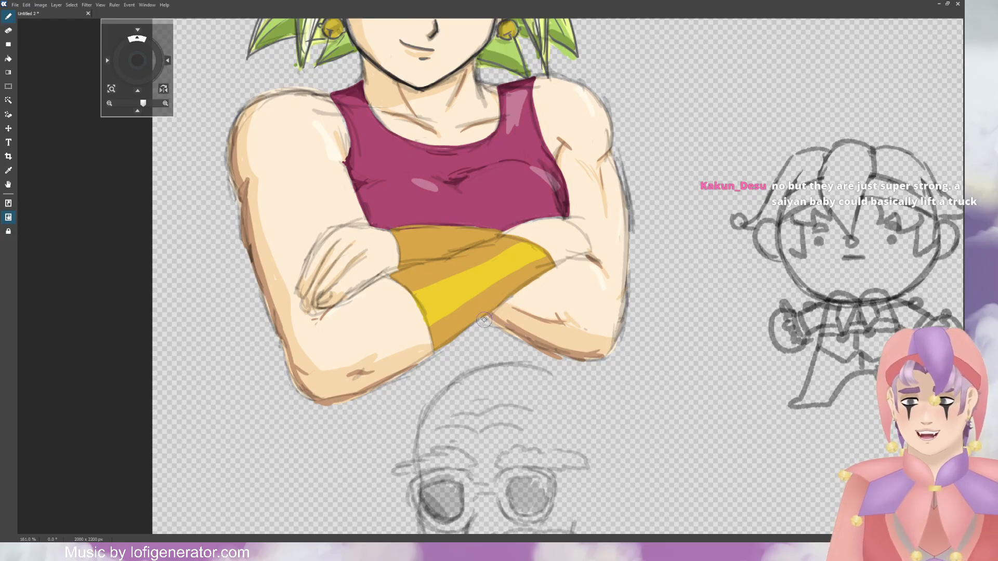
# Step: Paint the wristband section below the crossed forearm ochre, and add bright yellow lit areas to it and to the upper wristband
pyautogui.moveTo(484, 318)
pyautogui.mouseDown()
pyautogui.moveTo(507, 322)
pyautogui.moveTo(536, 277)
pyautogui.moveTo(507, 330)
pyautogui.mouseUp()
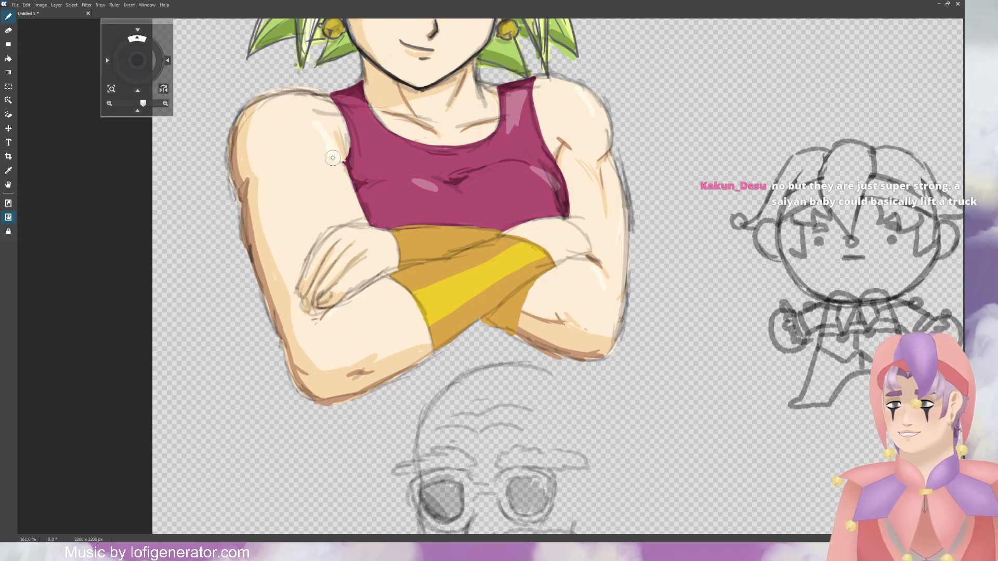
pyautogui.moveTo(511, 300); pyautogui.dragTo(524, 288)
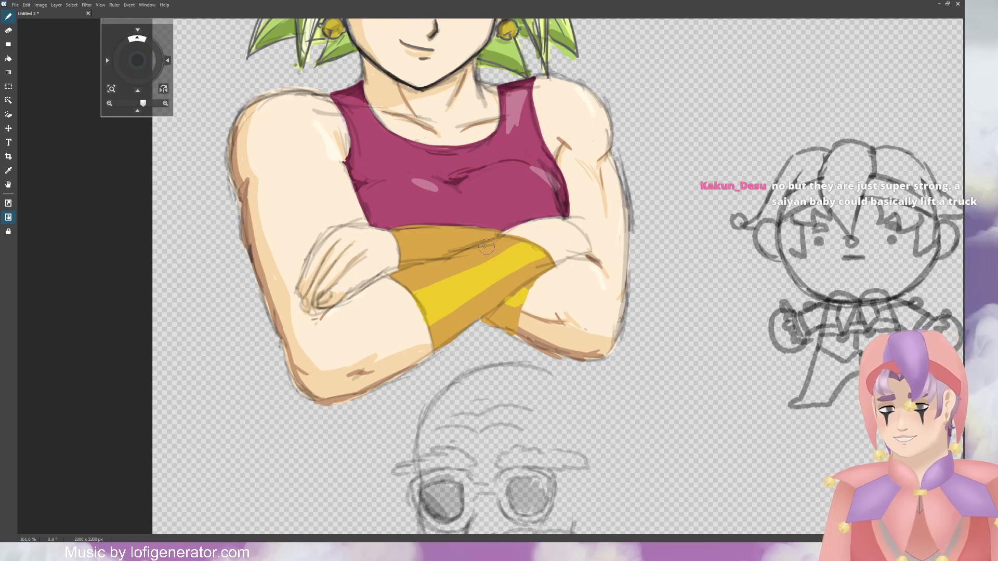
pyautogui.moveTo(404, 242)
pyautogui.mouseDown()
pyautogui.moveTo(434, 244)
pyautogui.moveTo(405, 251)
pyautogui.moveTo(454, 246)
pyautogui.mouseUp()
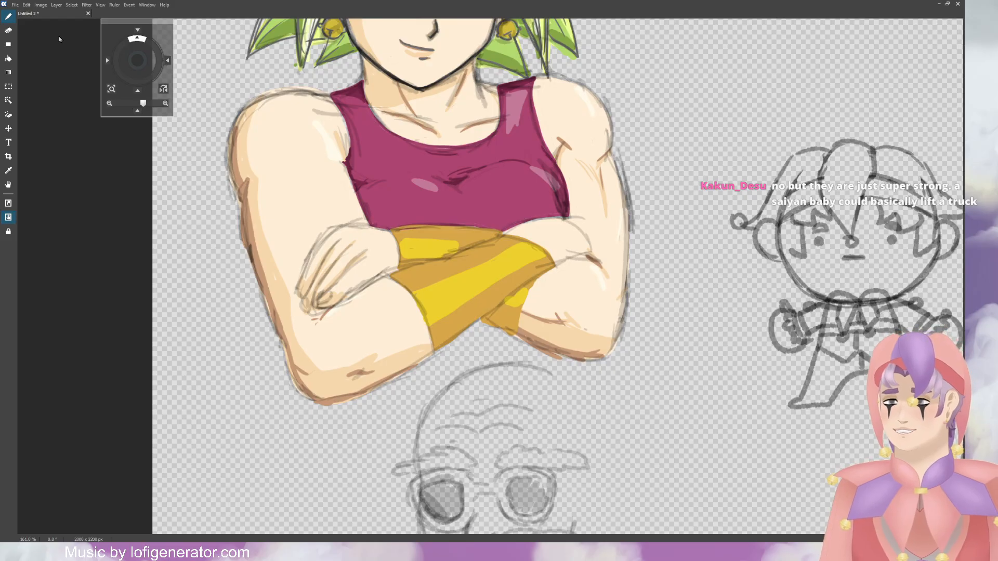
# Step: Paint pale yellow highlights along the upper edges of both wristbands
pyautogui.moveTo(399, 235)
pyautogui.mouseDown()
pyautogui.moveTo(490, 234)
pyautogui.moveTo(478, 253)
pyautogui.moveTo(398, 277)
pyautogui.moveTo(414, 286)
pyautogui.moveTo(430, 274)
pyautogui.moveTo(412, 286)
pyautogui.moveTo(515, 240)
pyautogui.mouseUp()
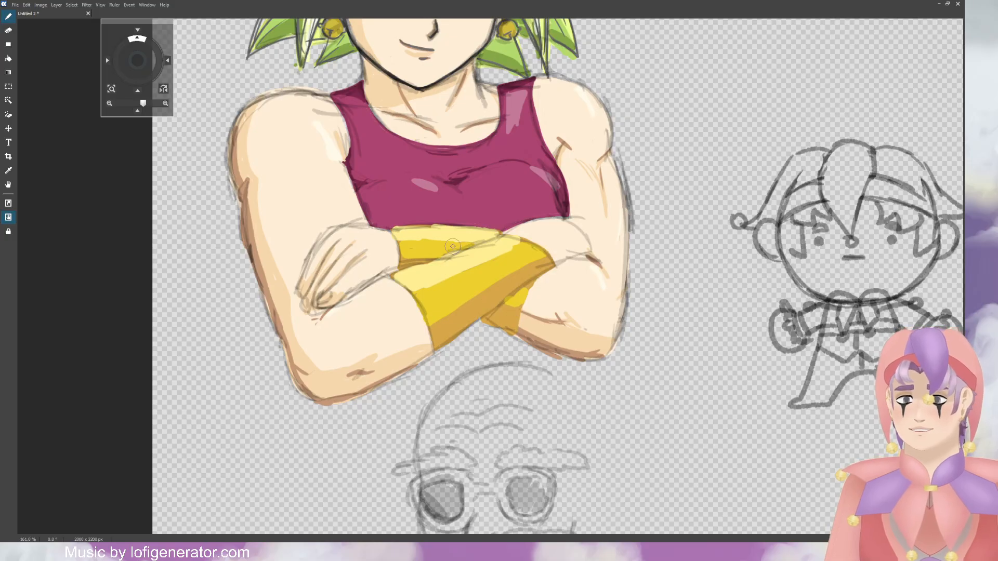
pyautogui.scroll(-10, 446, 211)
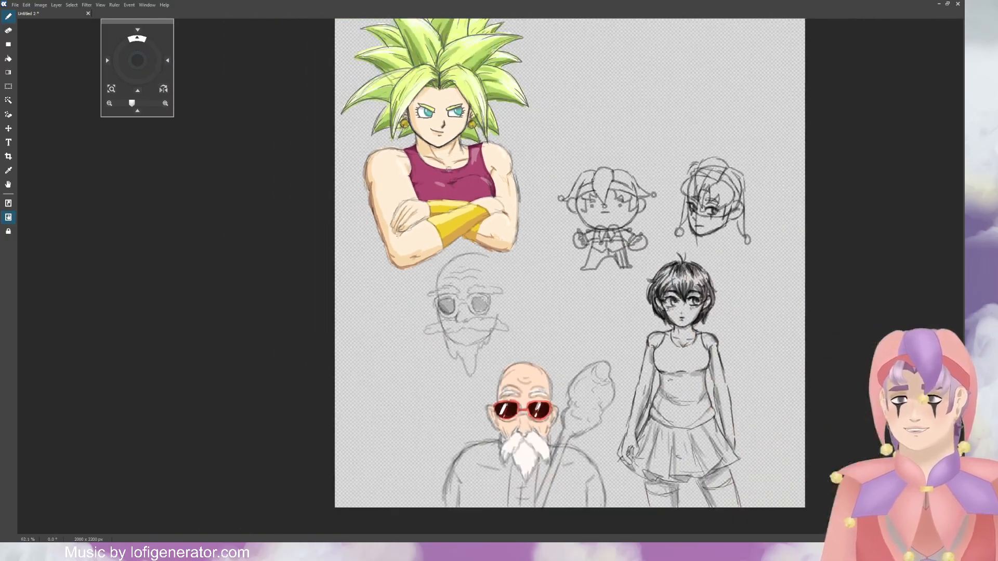
pyautogui.scroll(5, 423, 145)
pyautogui.scroll(8, 423, 145)
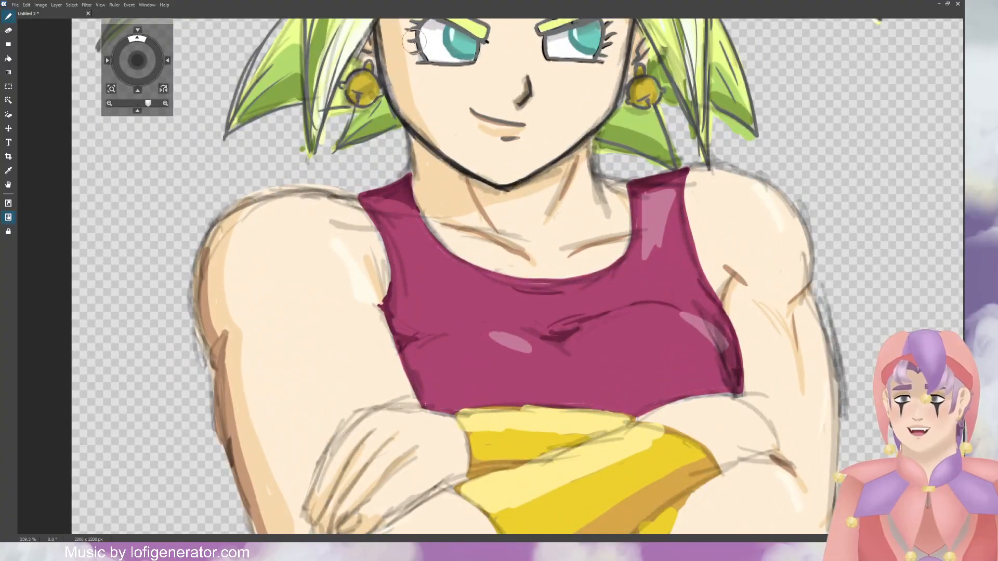
# Step: Ink both sides of the neck in dark grey, including the short line running from the neck to the left shoulder strap
pyautogui.scroll(2, 478, 66)
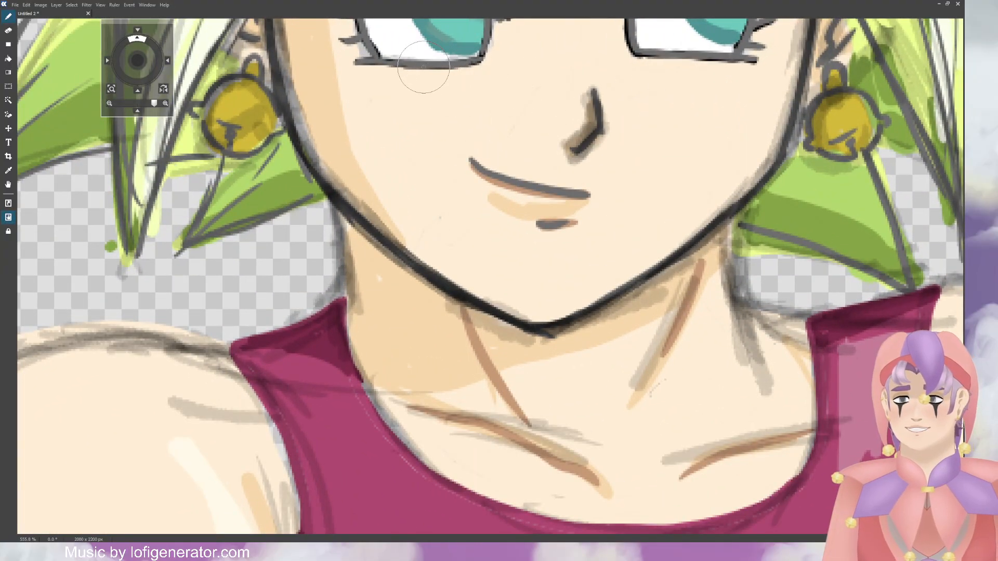
pyautogui.scroll(-4, 483, 150)
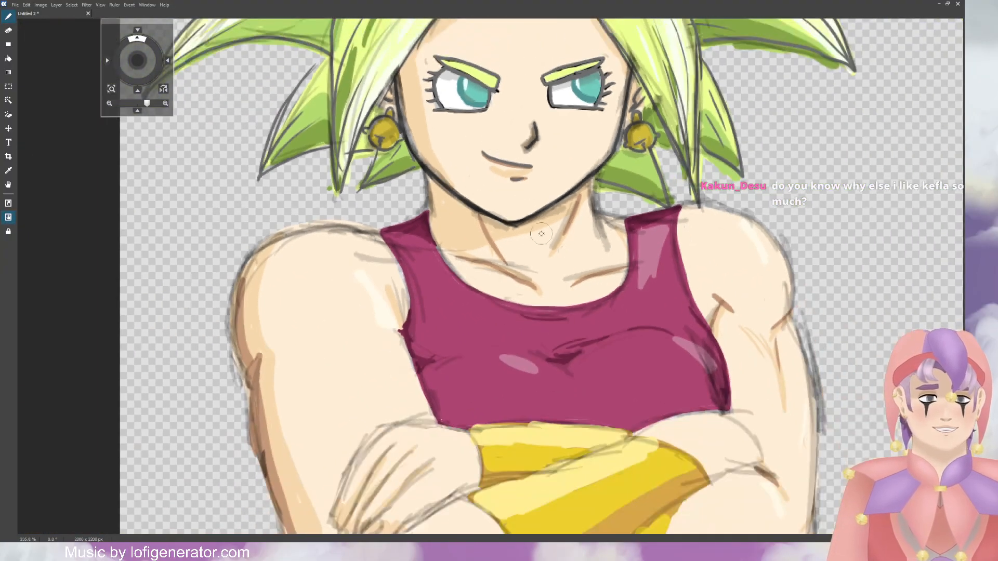
pyautogui.scroll(1, 591, 360)
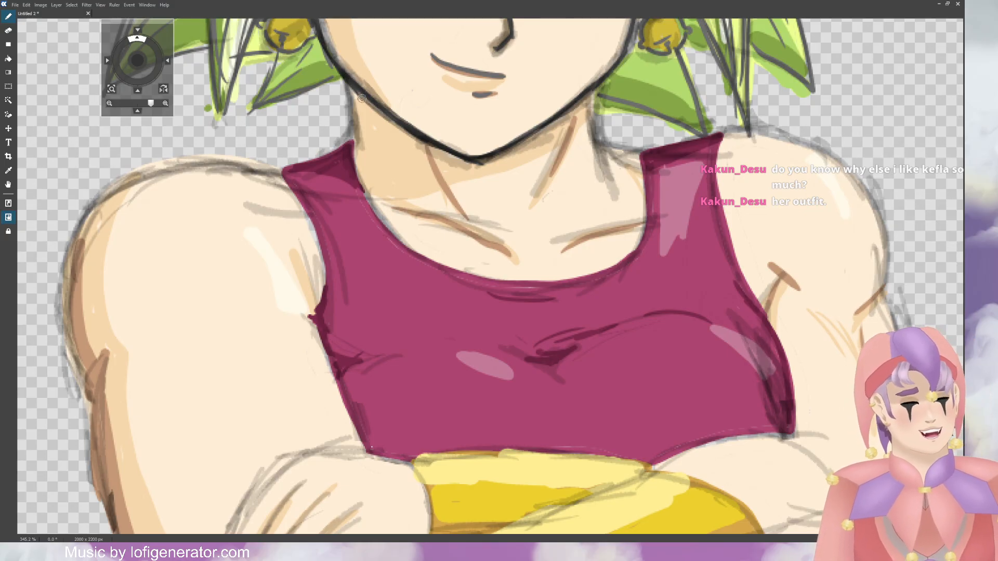
pyautogui.moveTo(346, 85)
pyautogui.mouseDown()
pyautogui.moveTo(362, 190)
pyautogui.moveTo(385, 227)
pyautogui.mouseUp()
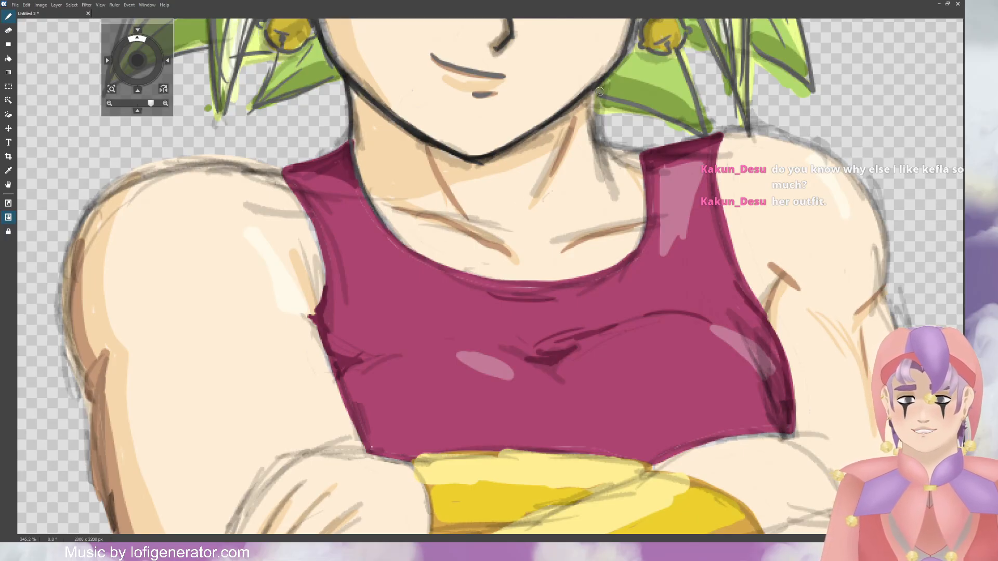
pyautogui.moveTo(604, 79)
pyautogui.mouseDown()
pyautogui.moveTo(595, 142)
pyautogui.moveTo(595, 110)
pyautogui.moveTo(618, 189)
pyautogui.mouseUp()
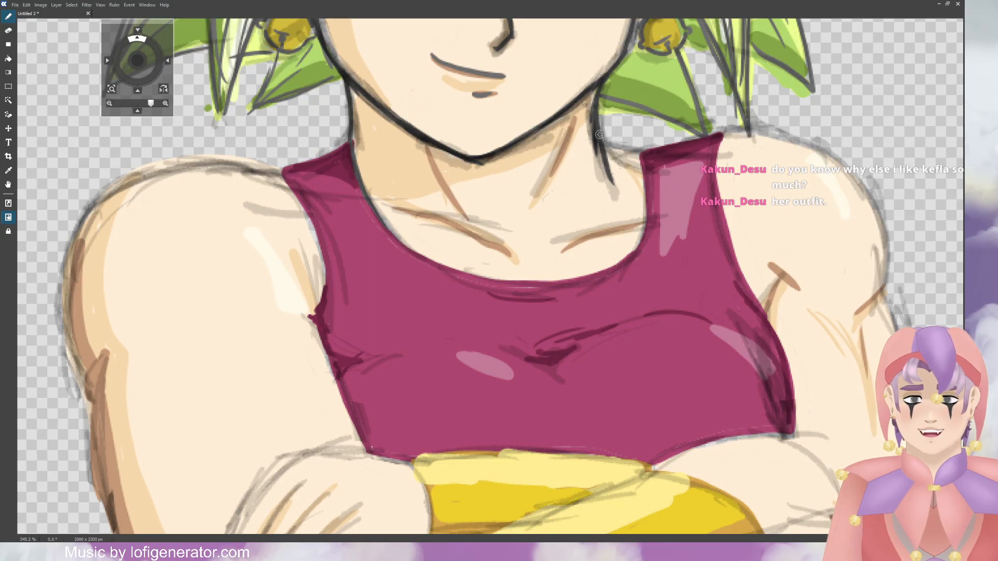
pyautogui.moveTo(599, 134); pyautogui.dragTo(649, 155)
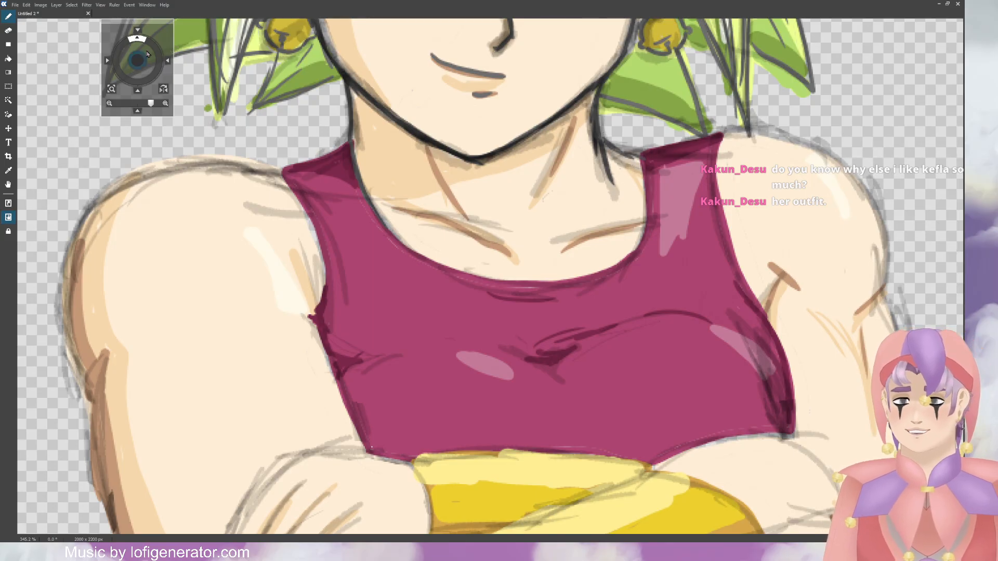
# Step: Ink the character's right arm outline: the shoulder, inner and outer upper arm, elbow and underside of the forearm
pyautogui.moveTo(147, 53); pyautogui.dragTo(342, 68)
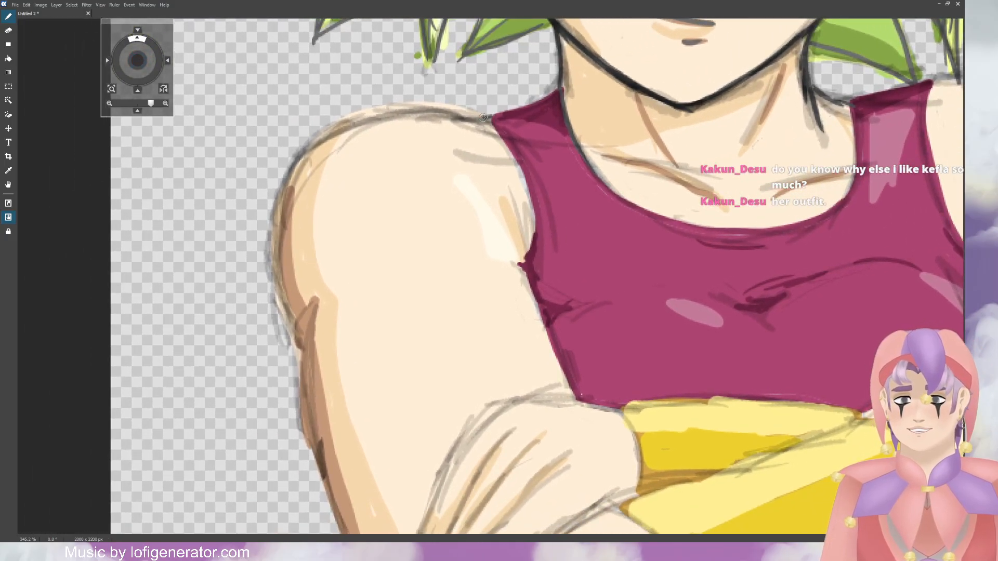
pyautogui.moveTo(483, 118)
pyautogui.mouseDown()
pyautogui.moveTo(409, 110)
pyautogui.moveTo(351, 121)
pyautogui.moveTo(299, 156)
pyautogui.moveTo(314, 137)
pyautogui.moveTo(283, 198)
pyautogui.moveTo(285, 224)
pyautogui.moveTo(279, 211)
pyautogui.moveTo(284, 292)
pyautogui.moveTo(305, 331)
pyautogui.mouseUp()
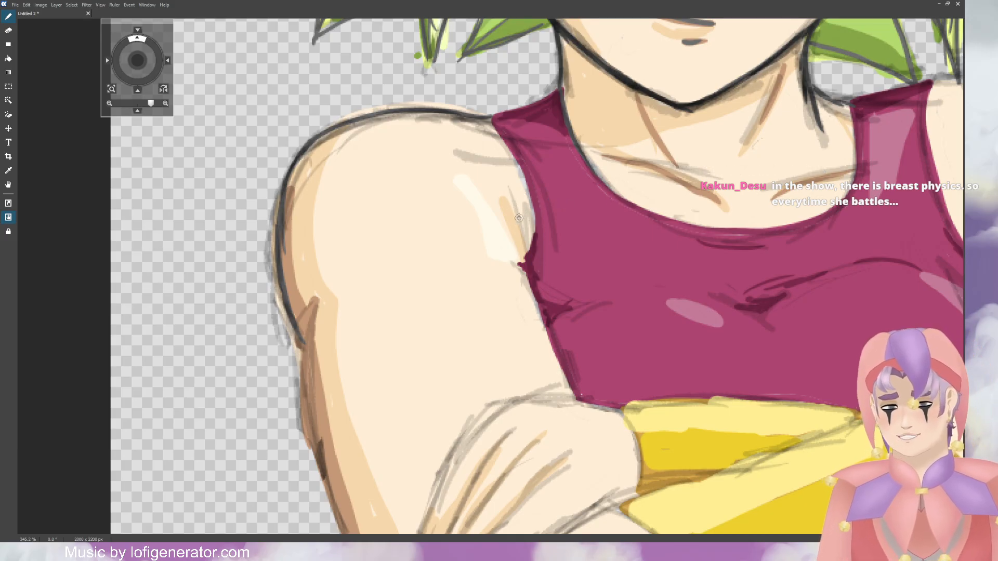
pyautogui.moveTo(519, 217)
pyautogui.mouseDown()
pyautogui.moveTo(524, 274)
pyautogui.moveTo(515, 250)
pyautogui.moveTo(573, 400)
pyautogui.mouseUp()
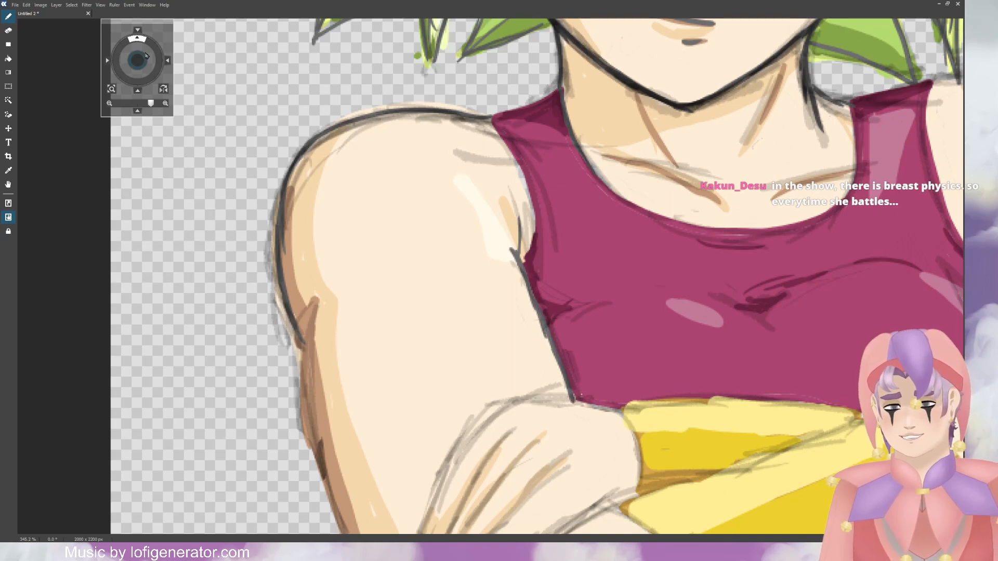
pyautogui.moveTo(140, 59); pyautogui.dragTo(140, 73)
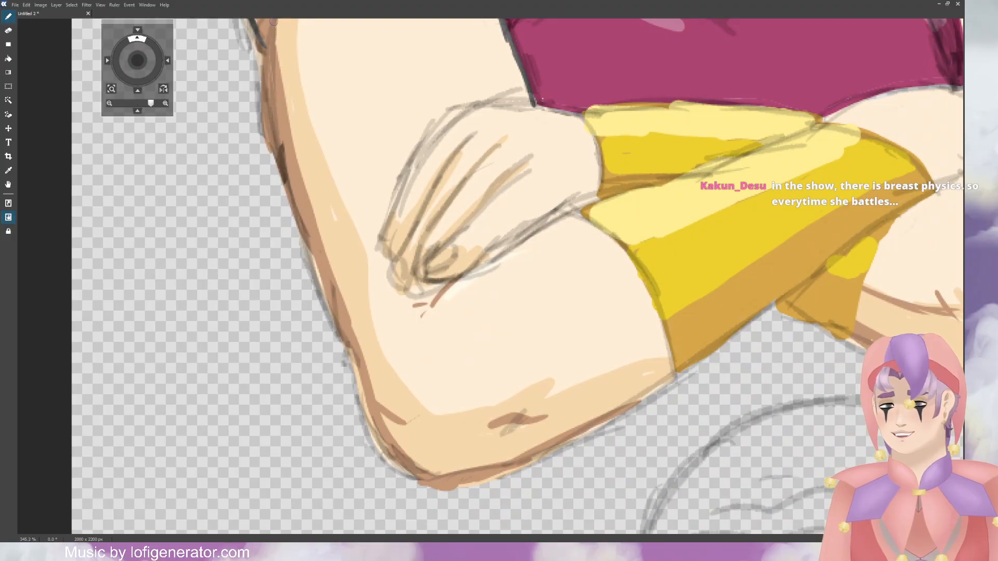
pyautogui.moveTo(273, 22)
pyautogui.mouseDown()
pyautogui.moveTo(267, 110)
pyautogui.moveTo(294, 234)
pyautogui.moveTo(390, 464)
pyautogui.moveTo(434, 488)
pyautogui.moveTo(512, 471)
pyautogui.moveTo(664, 380)
pyautogui.mouseUp()
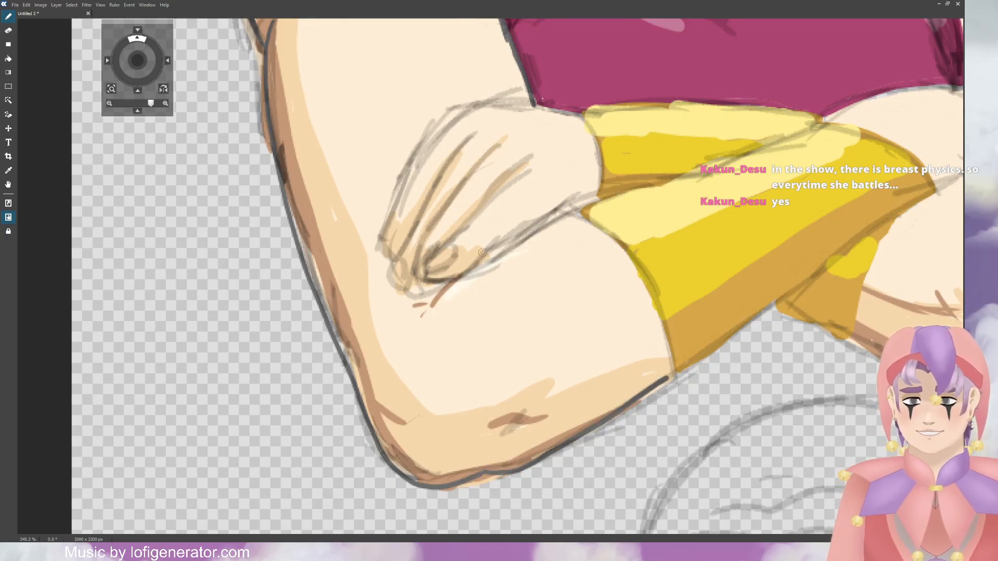
# Step: Ink the upper edge of the front forearm and the full outline of the front wristband
pyautogui.moveTo(447, 282); pyautogui.dragTo(598, 204)
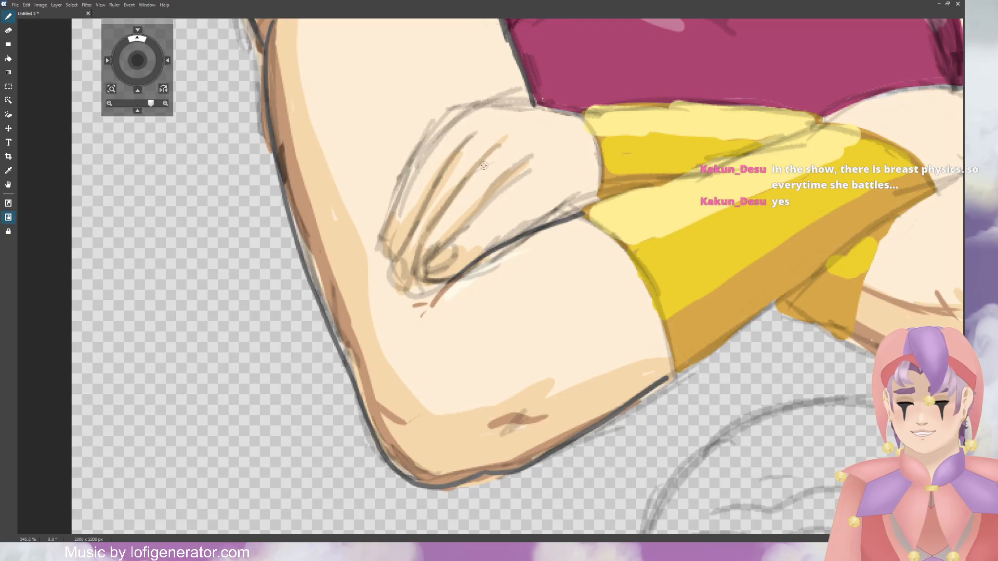
pyautogui.moveTo(405, 145); pyautogui.dragTo(302, 182)
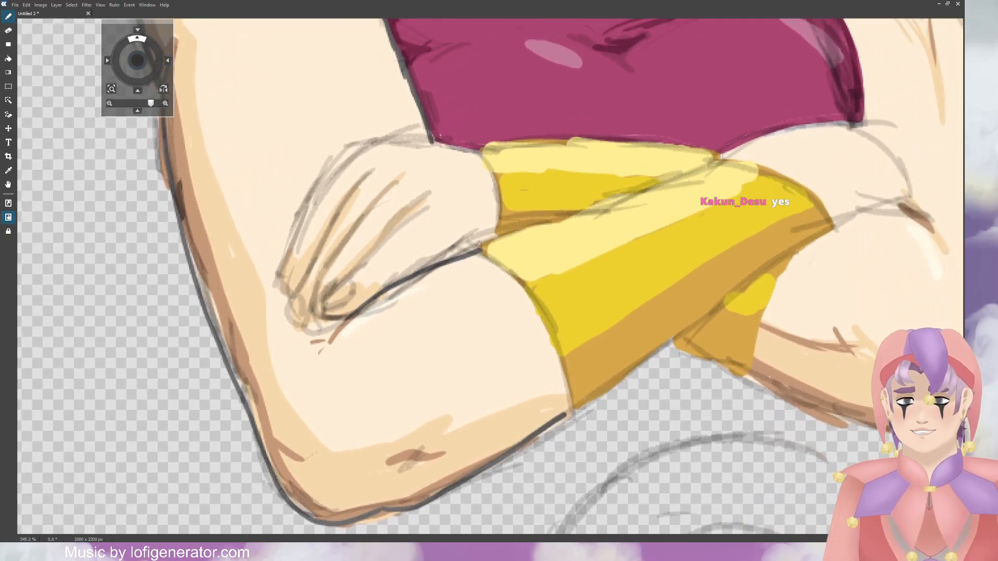
pyautogui.hotkey('ctrl', 'z')
pyautogui.moveTo(341, 316)
pyautogui.mouseDown()
pyautogui.moveTo(444, 252)
pyautogui.moveTo(719, 159)
pyautogui.moveTo(760, 162)
pyautogui.moveTo(828, 217)
pyautogui.moveTo(832, 228)
pyautogui.moveTo(759, 267)
pyautogui.mouseUp()
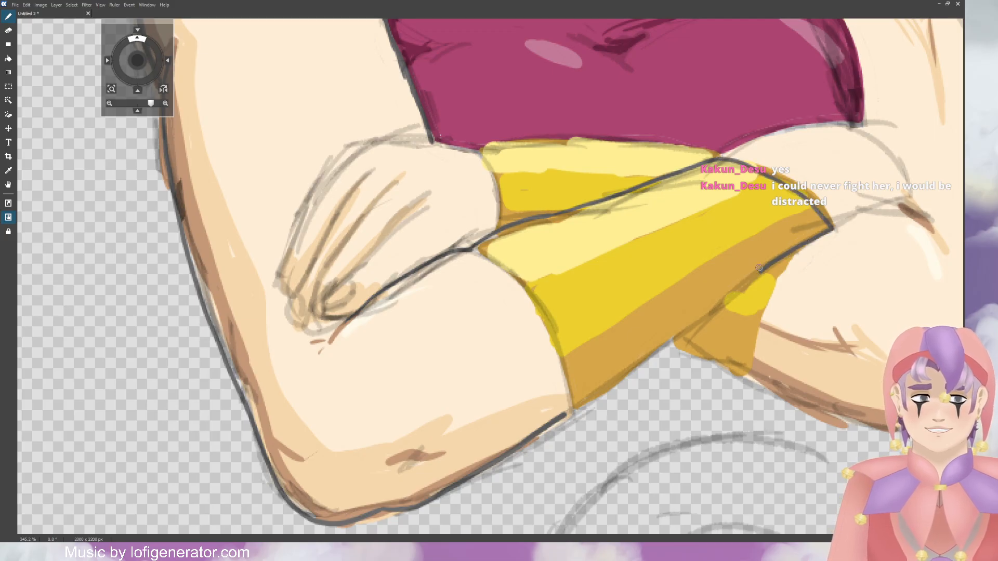
pyautogui.moveTo(564, 414); pyautogui.dragTo(699, 333)
pyautogui.hotkey('ctrl', 'z')
pyautogui.moveTo(562, 415); pyautogui.dragTo(760, 275)
pyautogui.hotkey('ctrl', 'z')
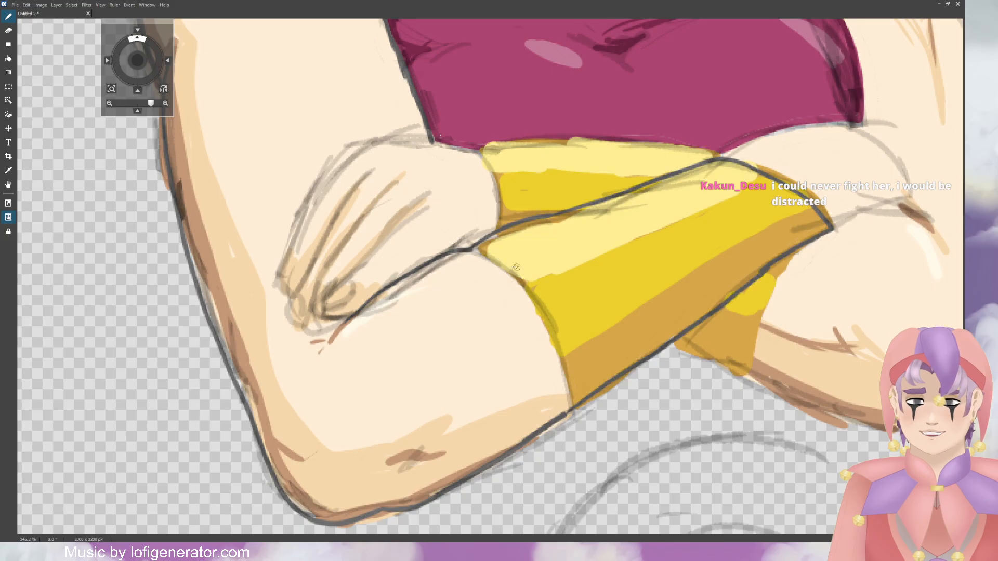
pyautogui.moveTo(472, 251)
pyautogui.mouseDown()
pyautogui.moveTo(517, 276)
pyautogui.moveTo(552, 332)
pyautogui.moveTo(567, 394)
pyautogui.mouseUp()
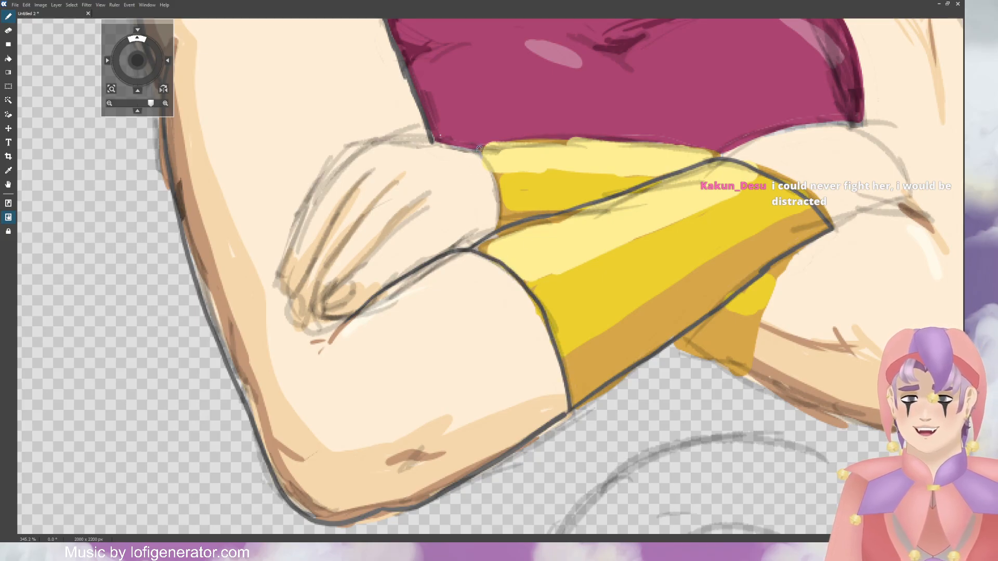
# Step: Ink the back of the hand resting on the front arm, with its finger lines and rounded fingertips
pyautogui.moveTo(481, 149)
pyautogui.mouseDown()
pyautogui.moveTo(377, 143)
pyautogui.moveTo(348, 161)
pyautogui.moveTo(316, 197)
pyautogui.moveTo(276, 292)
pyautogui.mouseUp()
pyautogui.moveTo(425, 205)
pyautogui.mouseDown()
pyautogui.moveTo(315, 309)
pyautogui.moveTo(324, 319)
pyautogui.moveTo(337, 301)
pyautogui.mouseUp()
pyautogui.moveTo(399, 174)
pyautogui.mouseDown()
pyautogui.moveTo(314, 294)
pyautogui.moveTo(303, 320)
pyautogui.moveTo(323, 326)
pyautogui.mouseUp()
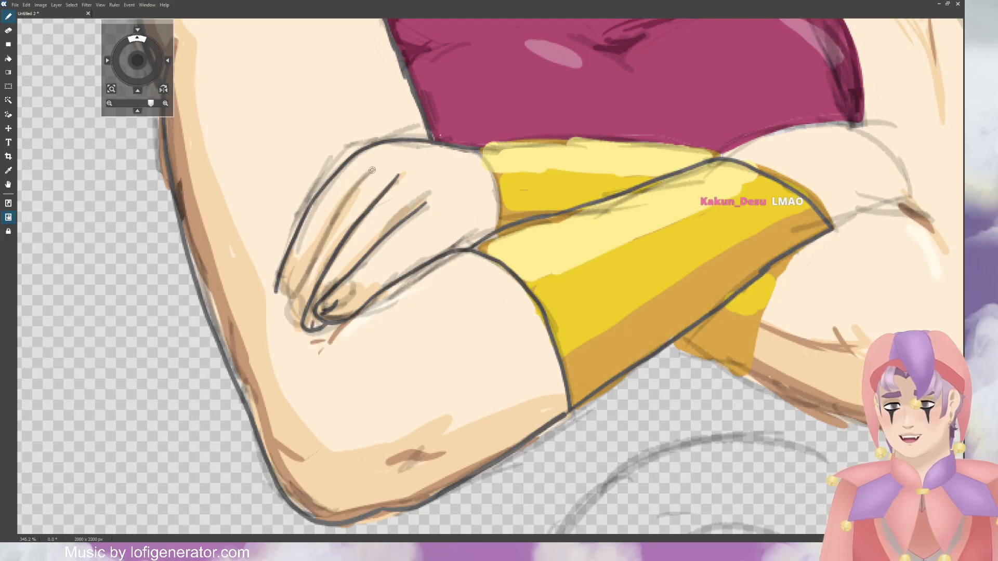
pyautogui.moveTo(372, 170)
pyautogui.mouseDown()
pyautogui.moveTo(324, 238)
pyautogui.moveTo(293, 322)
pyautogui.mouseUp()
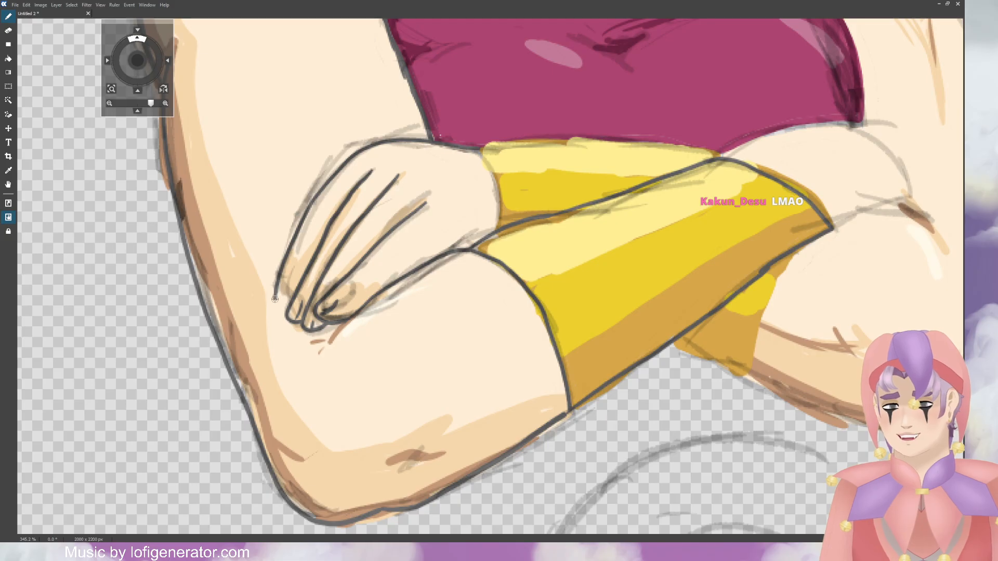
pyautogui.moveTo(284, 304); pyautogui.dragTo(289, 283)
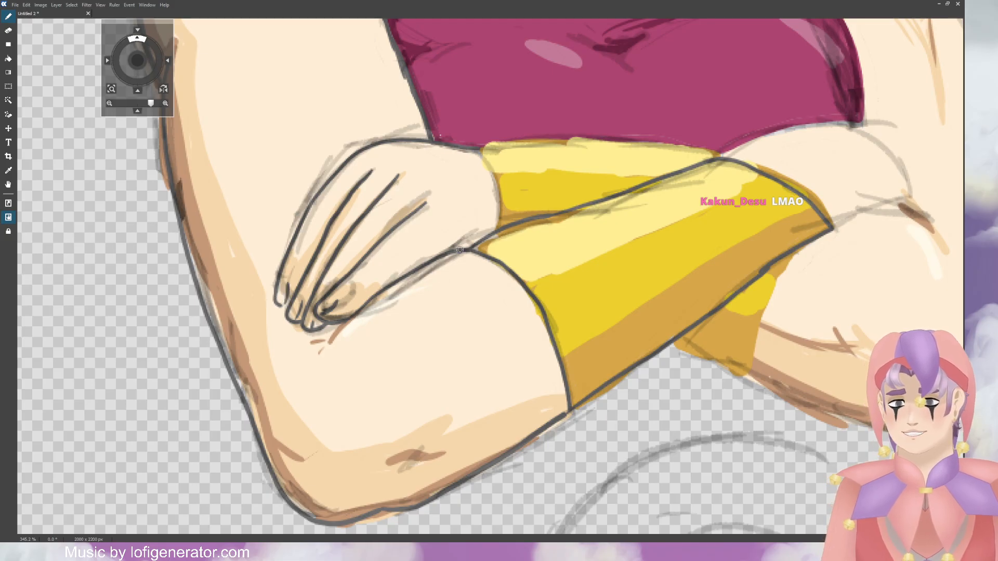
# Step: Ink the wrist edge and upper edge of the rear wristband
pyautogui.moveTo(475, 147); pyautogui.dragTo(498, 231)
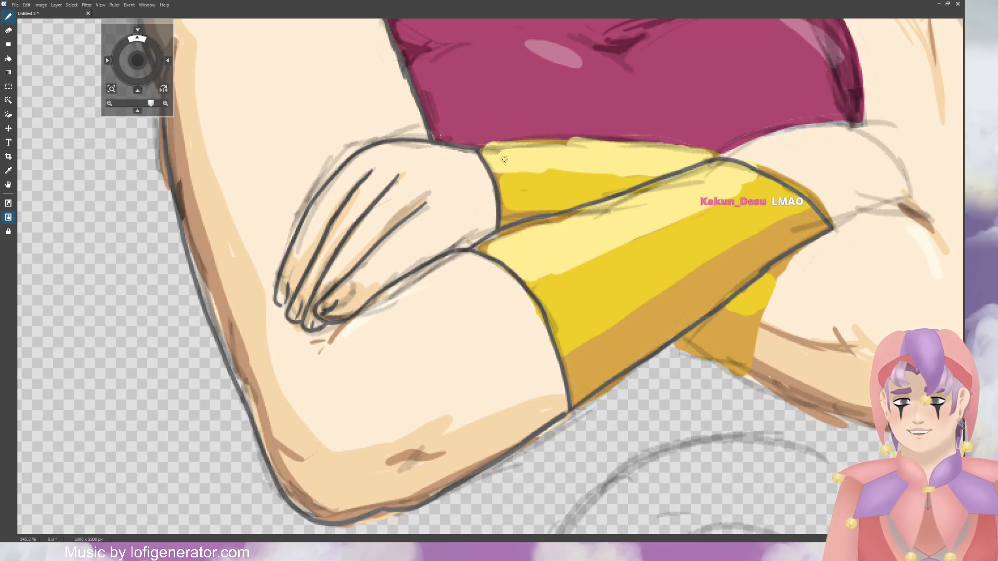
pyautogui.moveTo(476, 150); pyautogui.dragTo(647, 150)
pyautogui.moveTo(288, 30); pyautogui.dragTo(194, 117)
pyautogui.hotkey('ctrl', 'z')
pyautogui.moveTo(380, 237); pyautogui.dragTo(557, 232)
pyautogui.hotkey('ctrl', 'z')
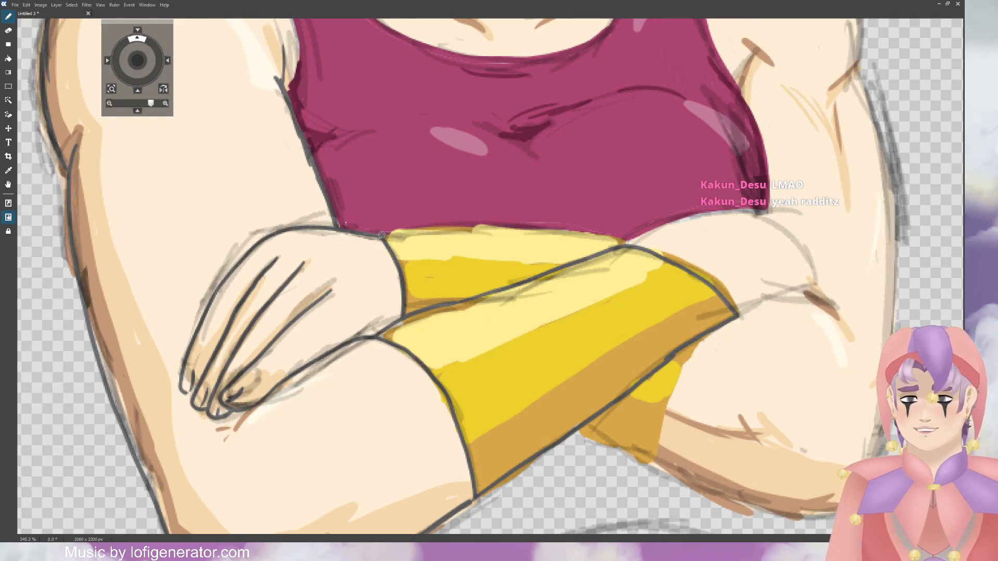
pyautogui.moveTo(387, 233); pyautogui.dragTo(612, 246)
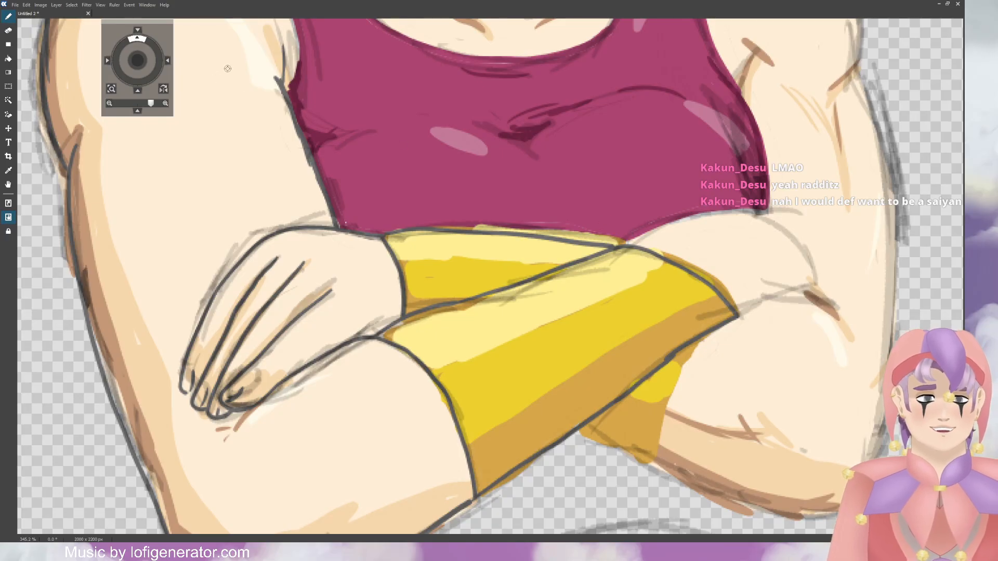
# Step: Ink the outline of the tucked hand beyond the front wristband and the short crease where it meets the arm
pyautogui.click(167, 63)
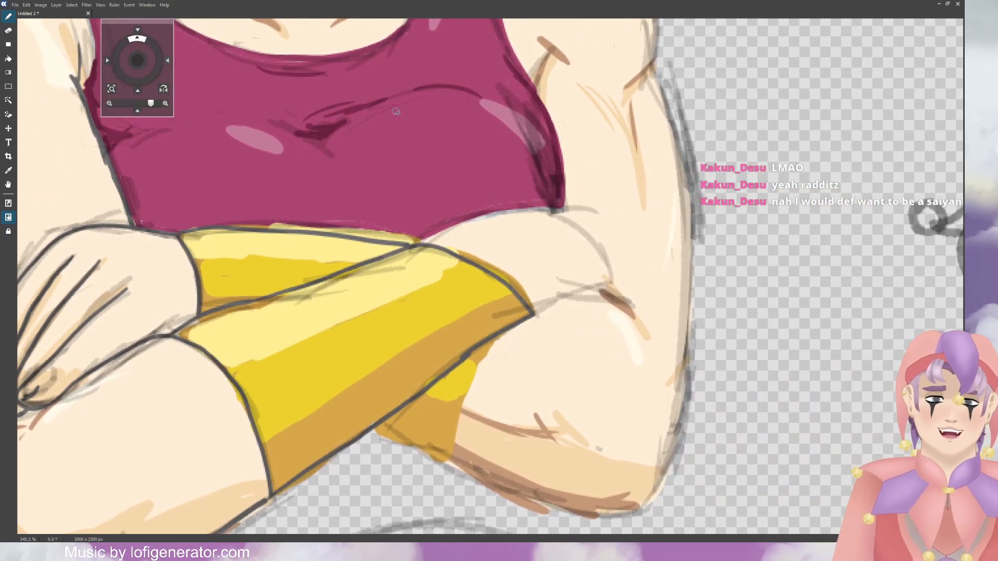
pyautogui.moveTo(415, 242)
pyautogui.mouseDown()
pyautogui.moveTo(494, 215)
pyautogui.moveTo(535, 213)
pyautogui.moveTo(575, 227)
pyautogui.moveTo(616, 273)
pyautogui.moveTo(549, 303)
pyautogui.mouseUp()
pyautogui.moveTo(608, 277); pyautogui.dragTo(635, 280)
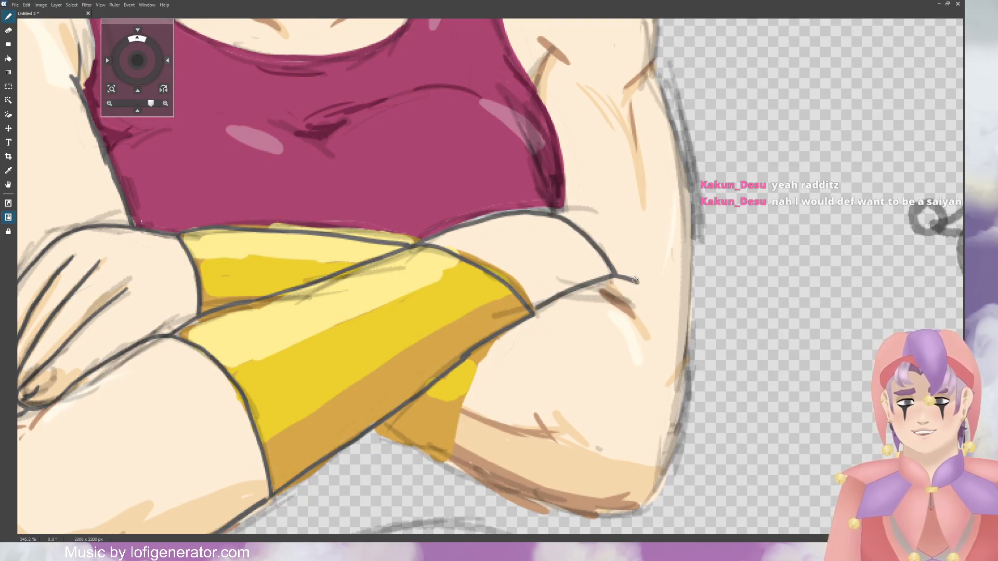
# Step: Ink the wristband section below the crossed forearm, the underside of the left forearm, and the arm's outer edge
pyautogui.moveTo(380, 424)
pyautogui.mouseDown()
pyautogui.moveTo(443, 451)
pyautogui.moveTo(470, 361)
pyautogui.mouseUp()
pyautogui.moveTo(444, 453)
pyautogui.mouseDown()
pyautogui.moveTo(552, 506)
pyautogui.moveTo(618, 515)
pyautogui.moveTo(640, 505)
pyautogui.mouseUp()
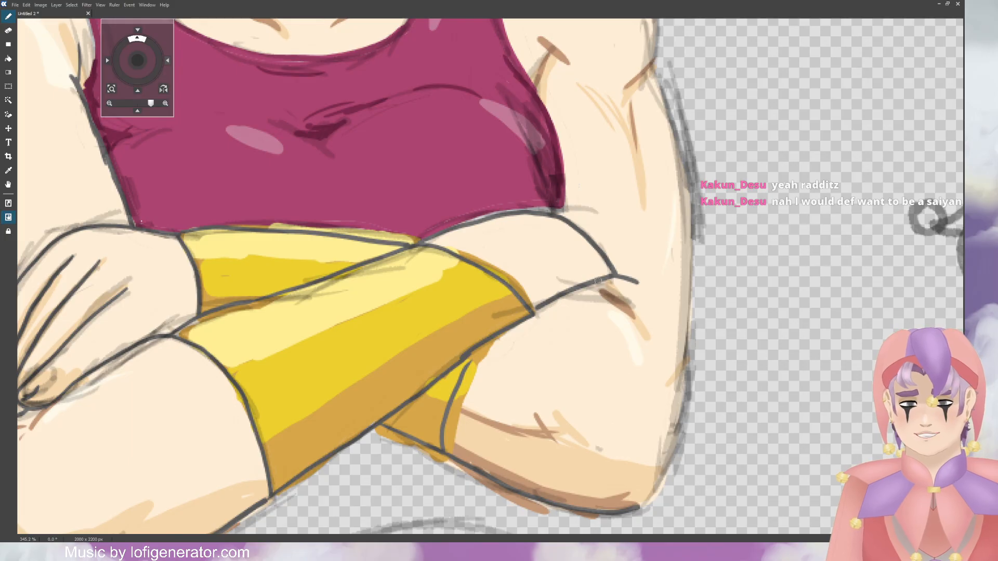
pyautogui.moveTo(137, 62); pyautogui.dragTo(120, 75)
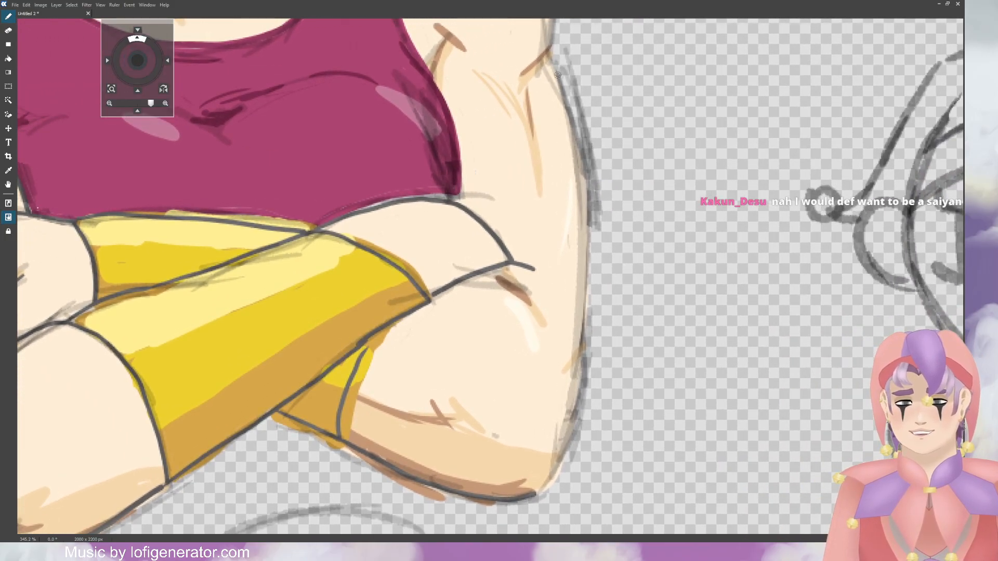
pyautogui.moveTo(550, 46)
pyautogui.mouseDown()
pyautogui.moveTo(574, 146)
pyautogui.moveTo(577, 292)
pyautogui.moveTo(564, 410)
pyautogui.moveTo(539, 489)
pyautogui.mouseUp()
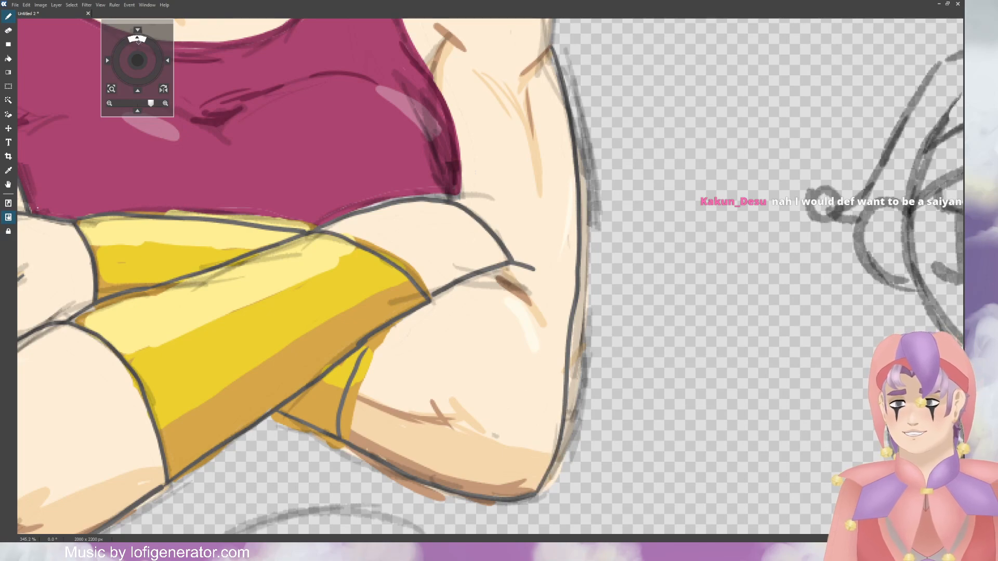
# Step: Ink the left shoulder's contour and the tank top's adjoining armhole and side edge
pyautogui.moveTo(138, 59); pyautogui.dragTo(140, 79)
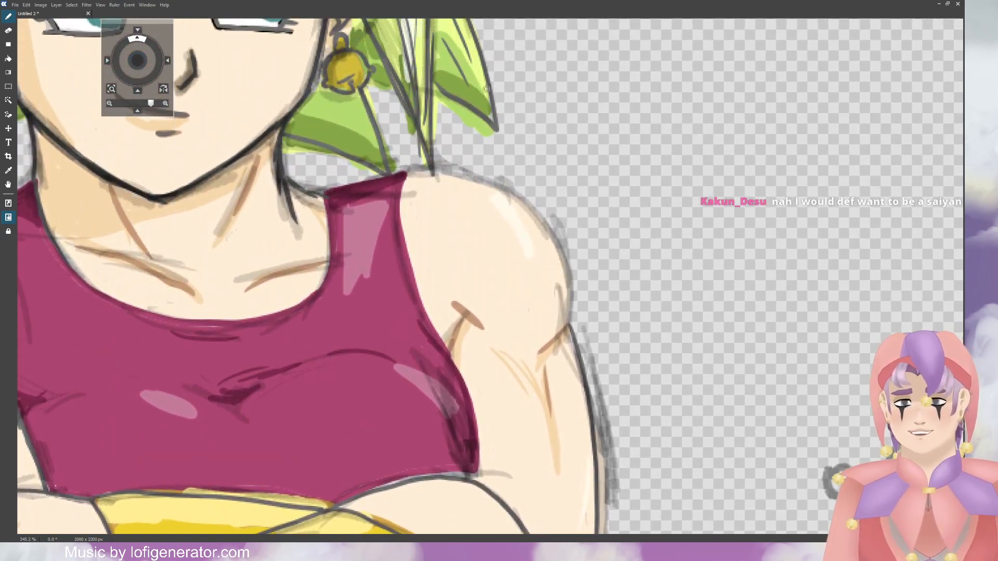
pyautogui.moveTo(327, 192)
pyautogui.mouseDown()
pyautogui.moveTo(426, 169)
pyautogui.moveTo(511, 200)
pyautogui.moveTo(550, 235)
pyautogui.moveTo(570, 285)
pyautogui.moveTo(562, 332)
pyautogui.mouseUp()
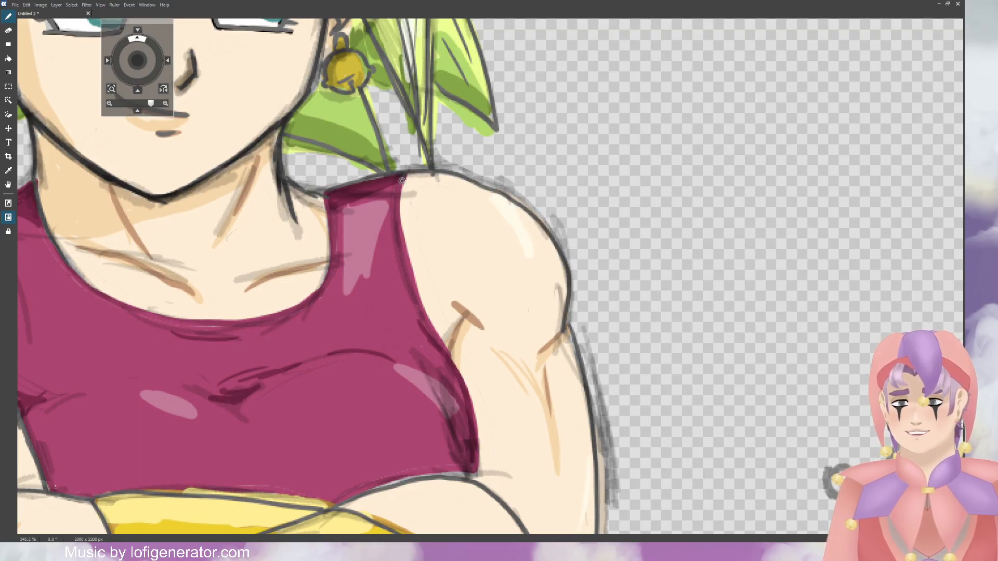
pyautogui.moveTo(402, 180)
pyautogui.mouseDown()
pyautogui.moveTo(396, 222)
pyautogui.moveTo(408, 269)
pyautogui.moveTo(467, 387)
pyautogui.moveTo(479, 456)
pyautogui.mouseUp()
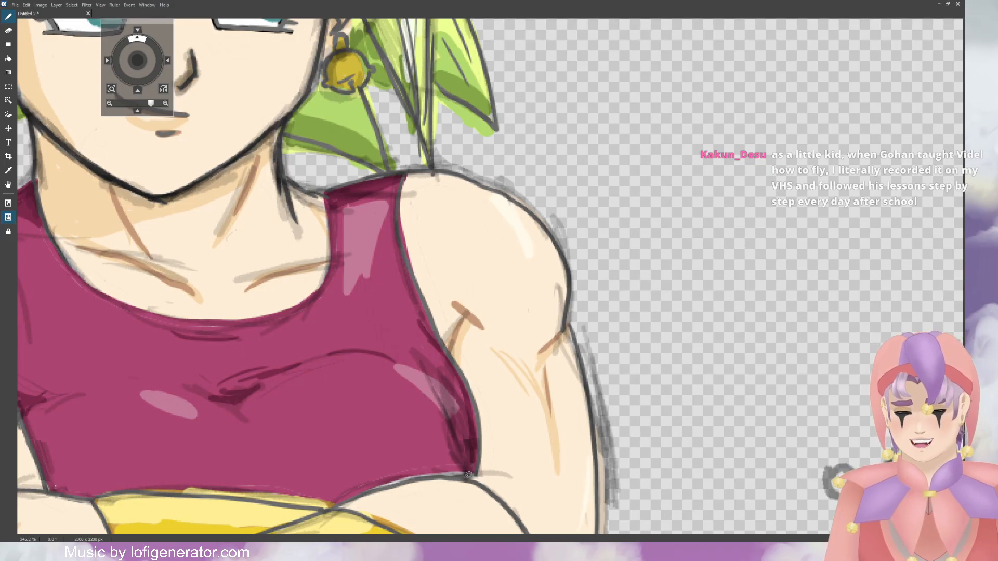
pyautogui.moveTo(469, 474); pyautogui.dragTo(507, 477)
pyautogui.scroll(-4, 252, 129)
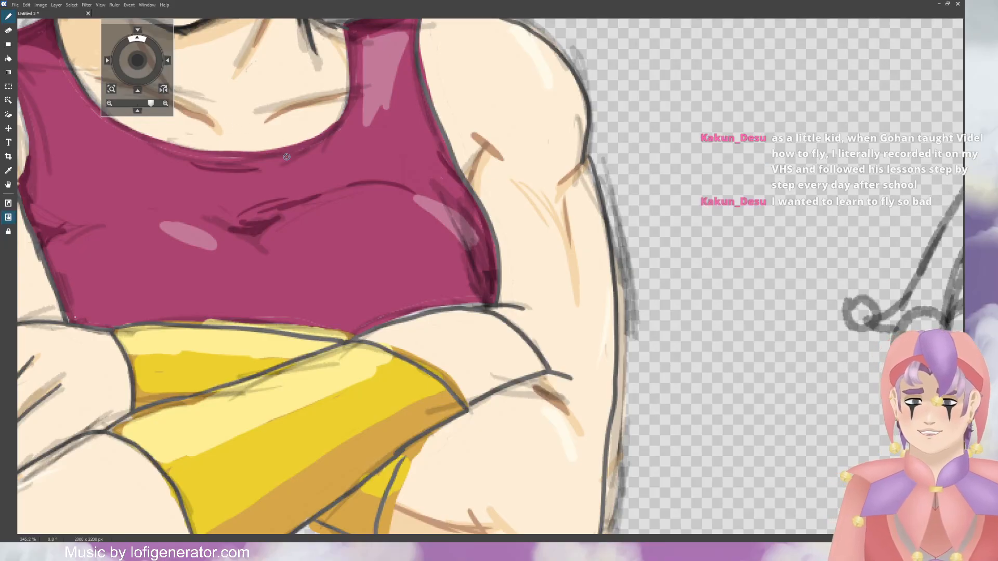
pyautogui.hotkey('ctrl', 'z')
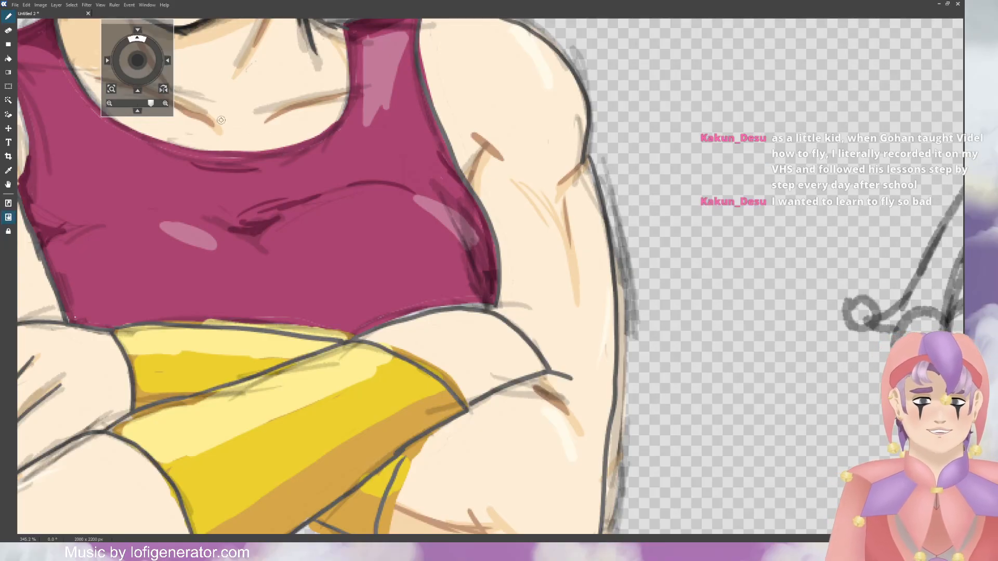
# Step: Ink the tank top's neckline and the top and armhole edge of its right shoulder strap
pyautogui.moveTo(137, 61); pyautogui.dragTo(209, 94)
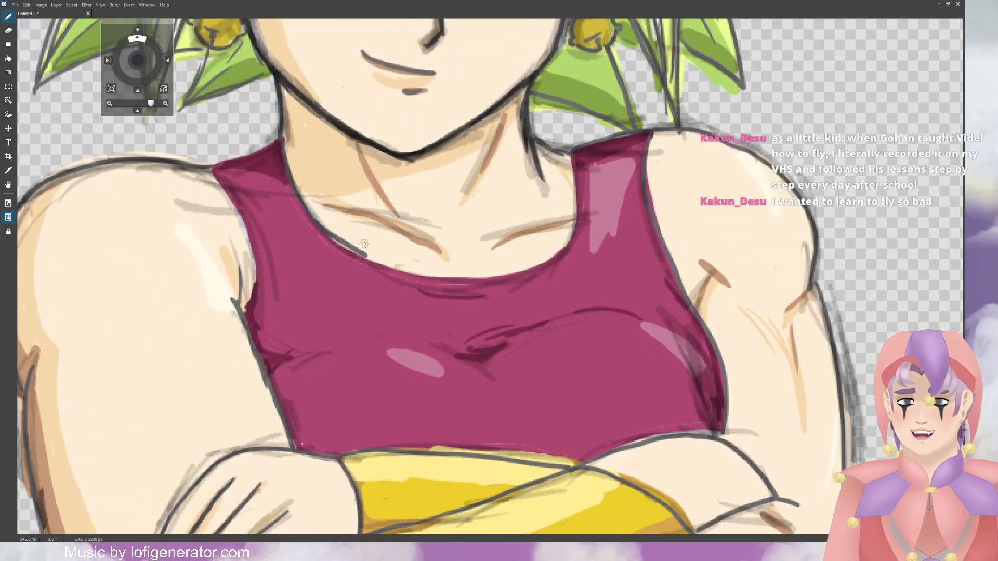
pyautogui.moveTo(572, 154)
pyautogui.mouseDown()
pyautogui.moveTo(570, 233)
pyautogui.moveTo(553, 253)
pyautogui.moveTo(487, 280)
pyautogui.moveTo(402, 270)
pyautogui.moveTo(343, 245)
pyautogui.moveTo(307, 212)
pyautogui.moveTo(294, 166)
pyautogui.mouseUp()
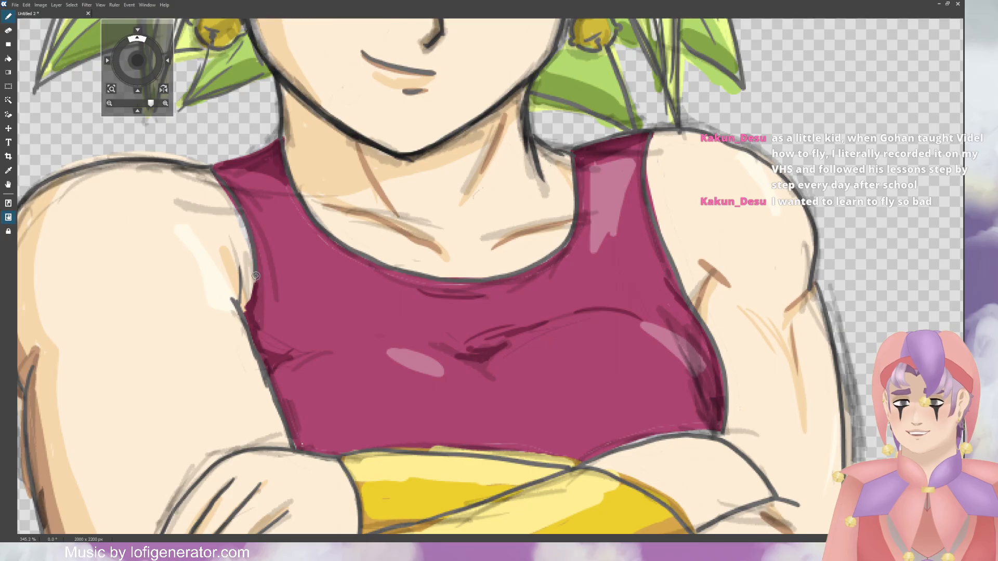
pyautogui.moveTo(216, 170); pyautogui.dragTo(286, 126)
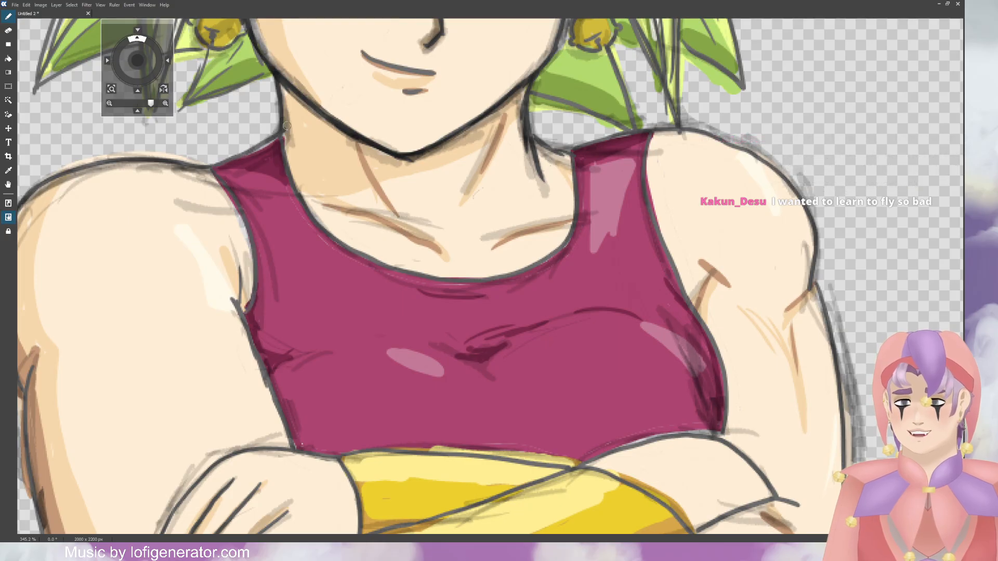
# Step: Redo the dark outline along the top edge of the tank top's left shoulder strap, from shoulder to neck
pyautogui.hotkey('ctrl', 'z')
pyautogui.moveTo(212, 168); pyautogui.dragTo(270, 142)
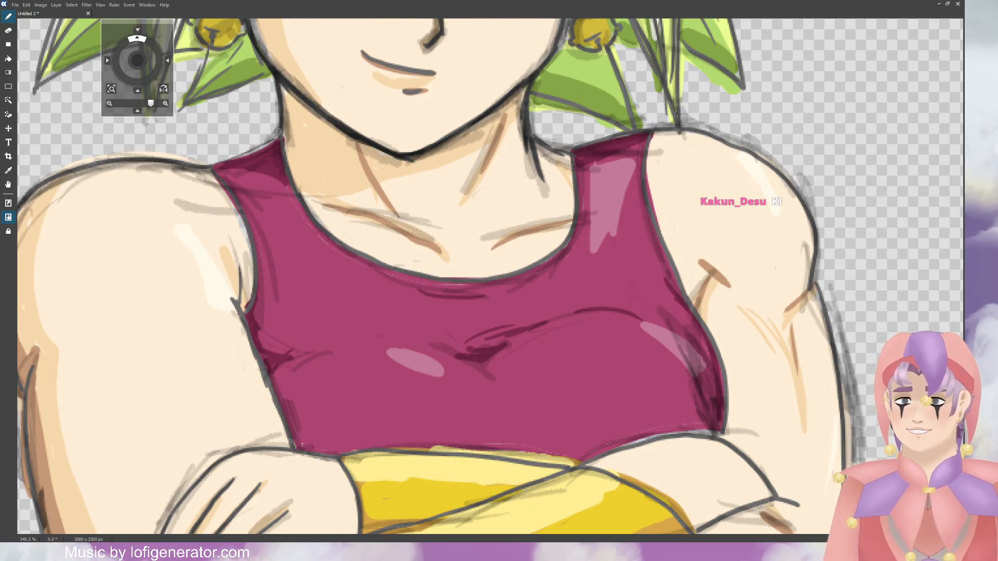
pyautogui.moveTo(216, 164); pyautogui.dragTo(263, 140)
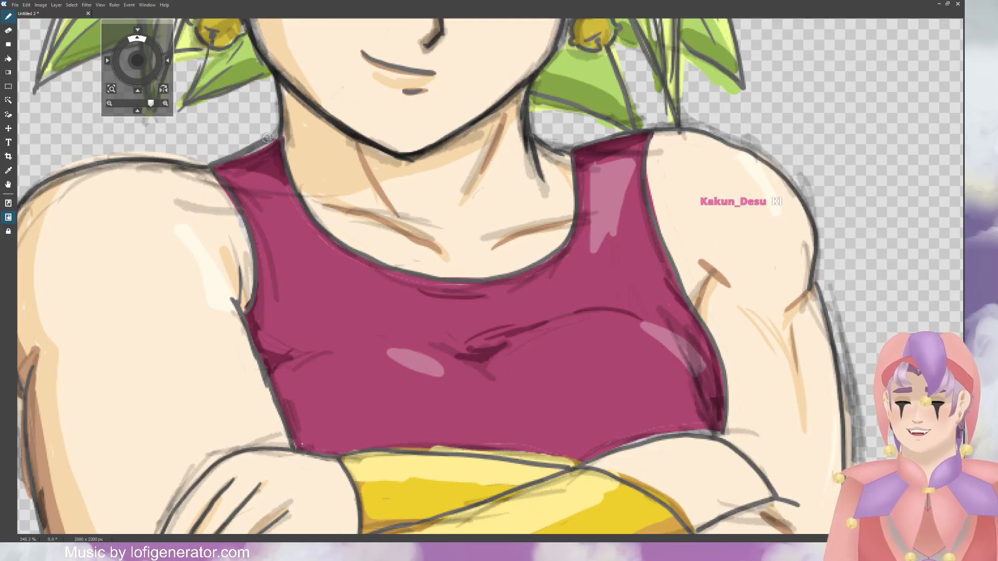
pyautogui.hotkey('ctrl', 'z')
pyautogui.moveTo(211, 168); pyautogui.dragTo(272, 138)
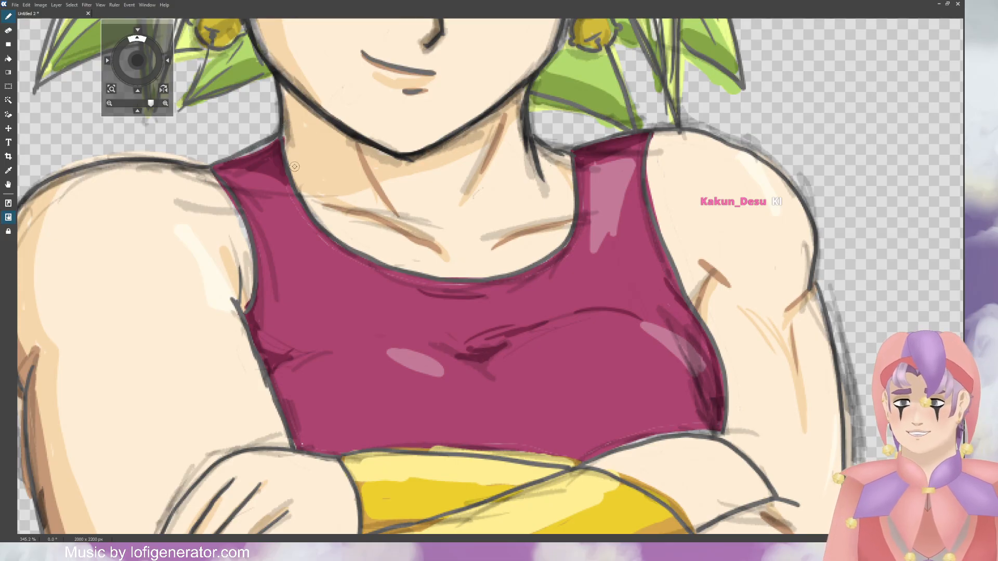
# Step: Examine the inked and coloured spiky-haired character as a whole, alongside the other sketches on the canvas
pyautogui.scroll(-10, 292, 166)
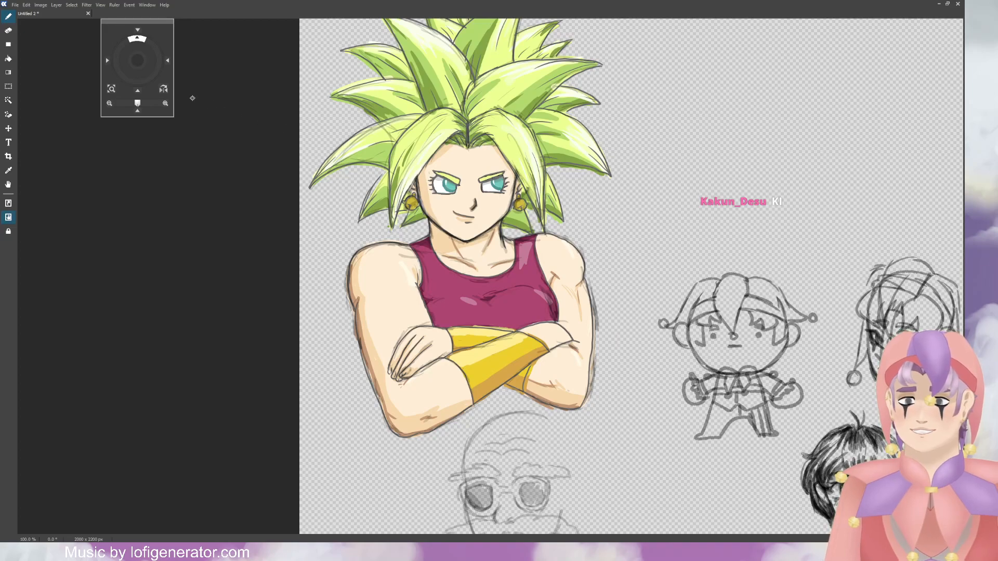
pyautogui.moveTo(133, 64); pyautogui.dragTo(132, 66)
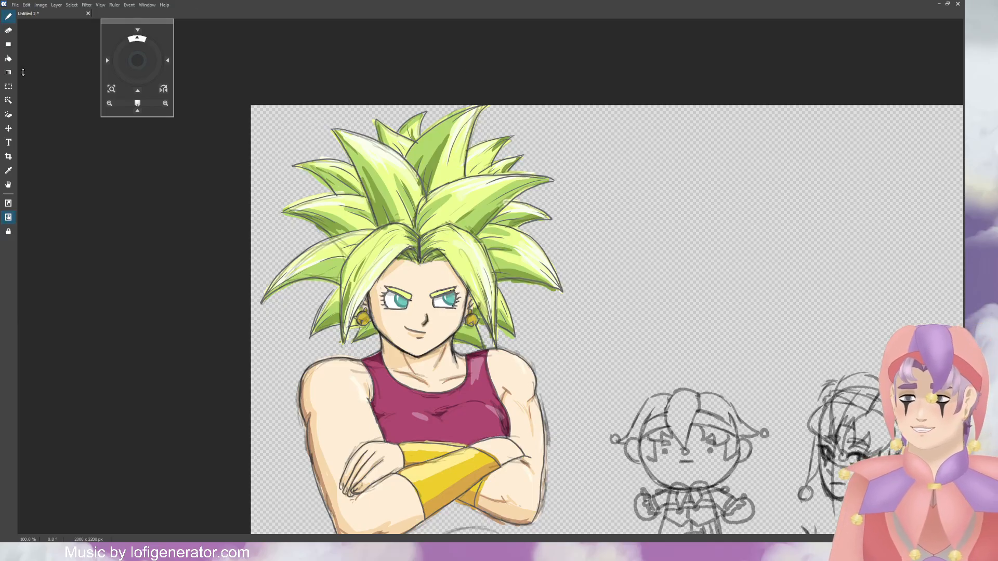
pyautogui.moveTo(136, 59)
pyautogui.mouseDown()
pyautogui.moveTo(117, 40)
pyautogui.moveTo(138, 65)
pyautogui.mouseUp()
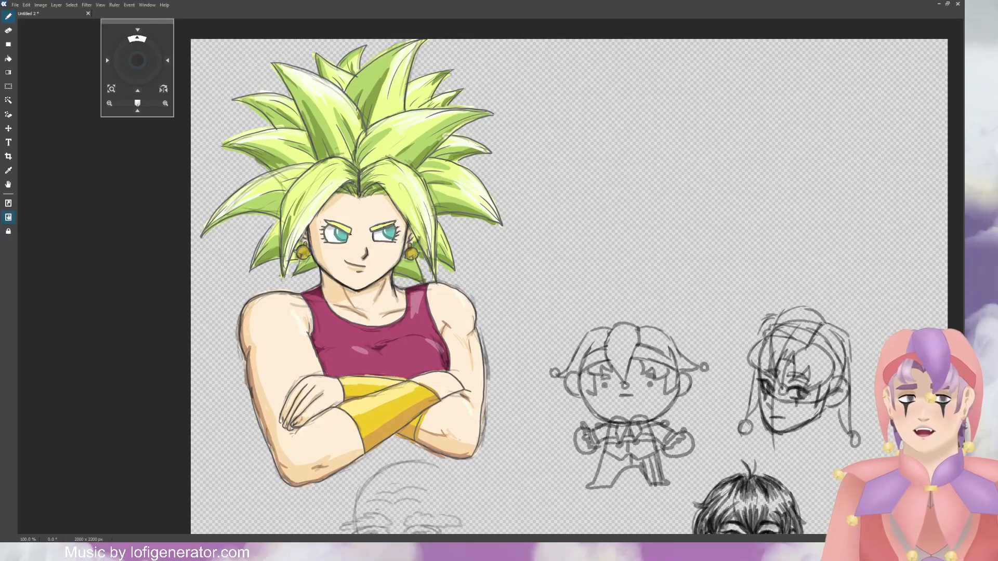
pyautogui.click(166, 103)
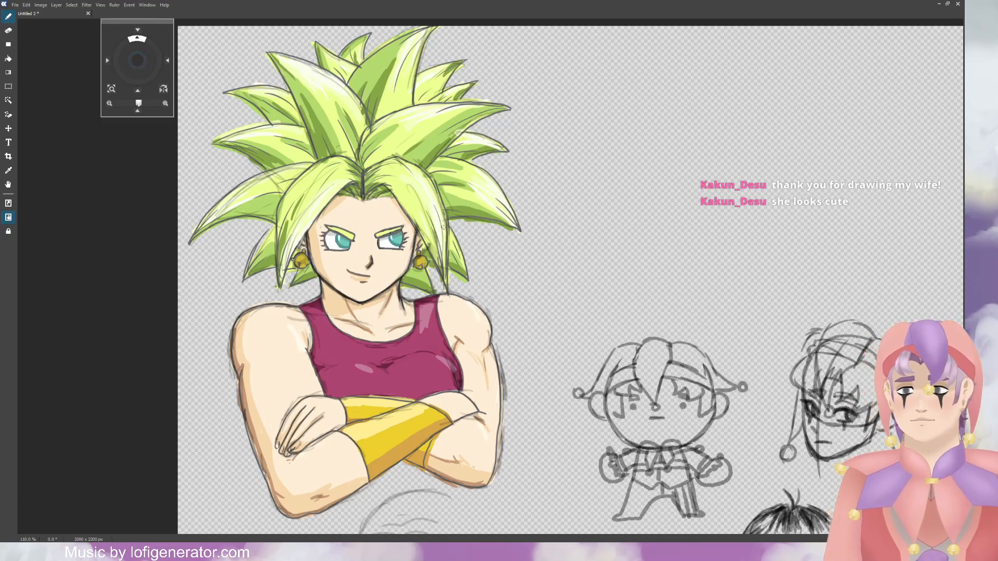
pyautogui.scroll(-10, 534, 244)
pyautogui.scroll(3, 699, 360)
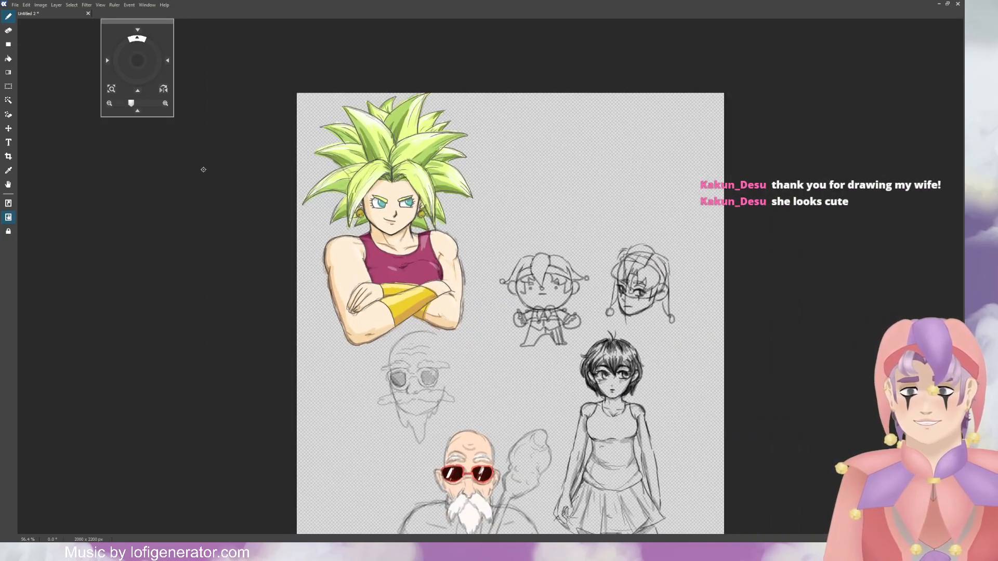
pyautogui.moveTo(136, 62); pyautogui.dragTo(134, 52)
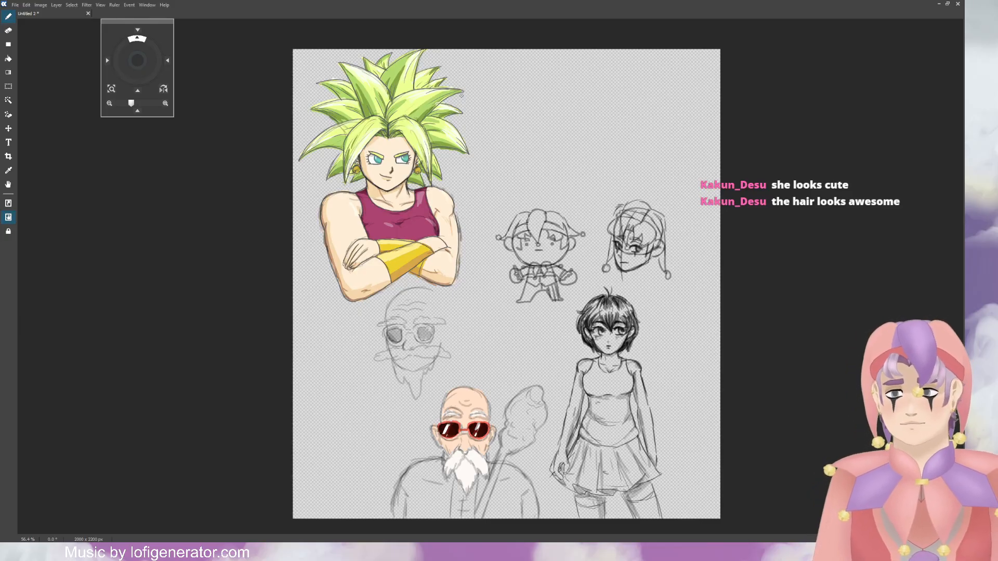
pyautogui.scroll(2, 347, 81)
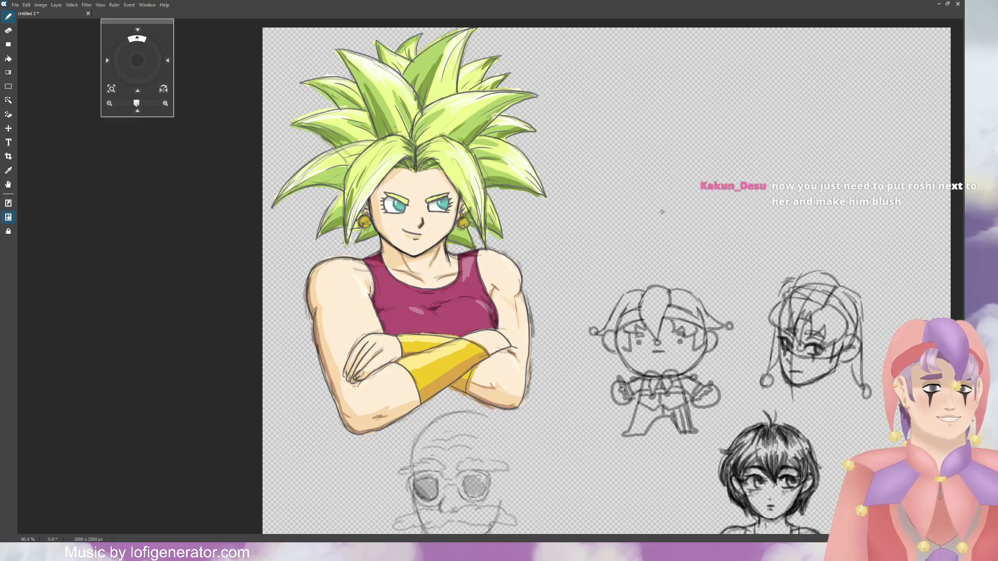
# Step: Lasso the bearded man in red sunglasses with his staff and move him up beside the spiky-haired character
pyautogui.scroll(-5, 662, 212)
pyautogui.scroll(5, 696, 500)
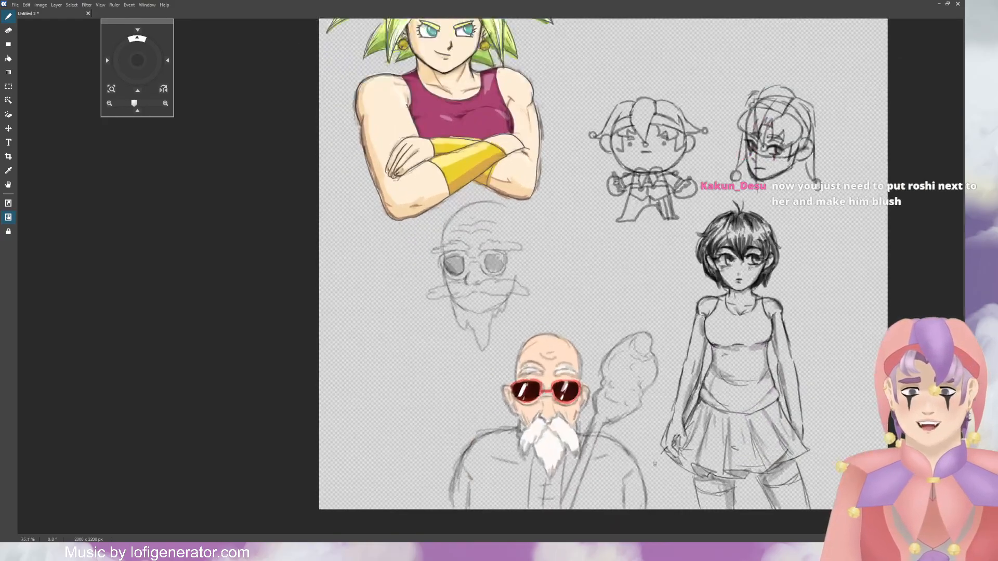
pyautogui.scroll(-4, 642, 458)
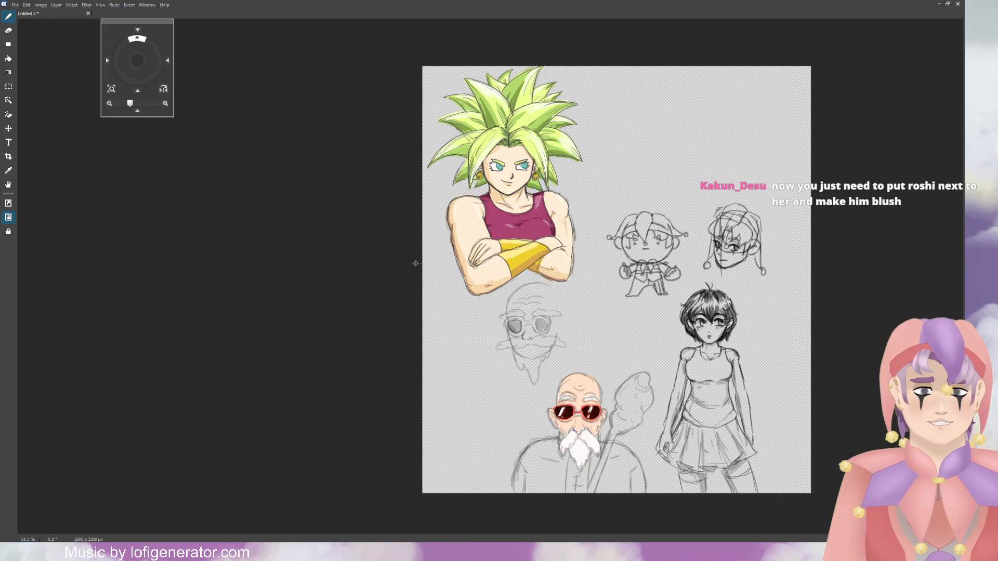
pyautogui.click(8, 87)
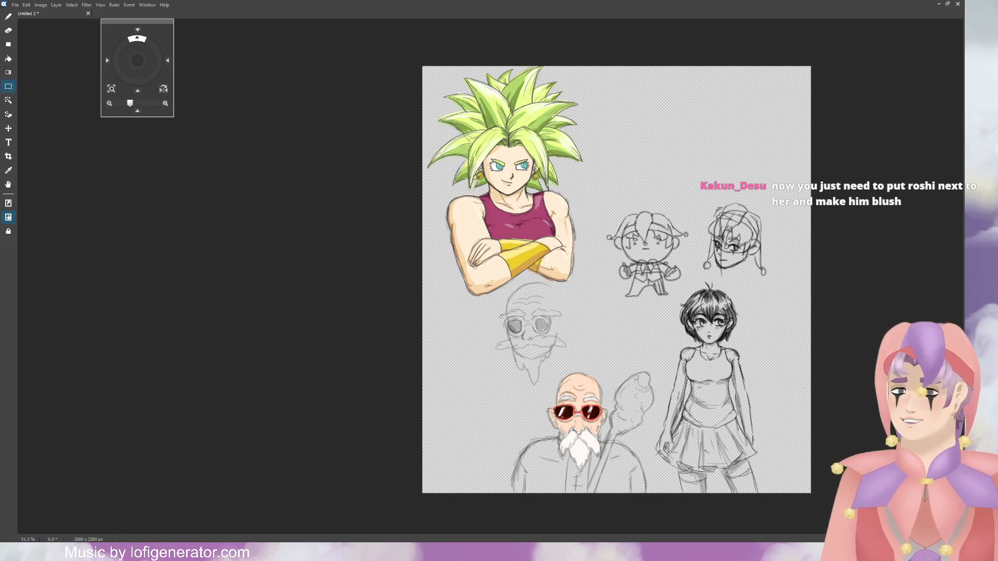
pyautogui.moveTo(487, 487)
pyautogui.mouseDown()
pyautogui.moveTo(551, 514)
pyautogui.moveTo(629, 517)
pyautogui.mouseUp()
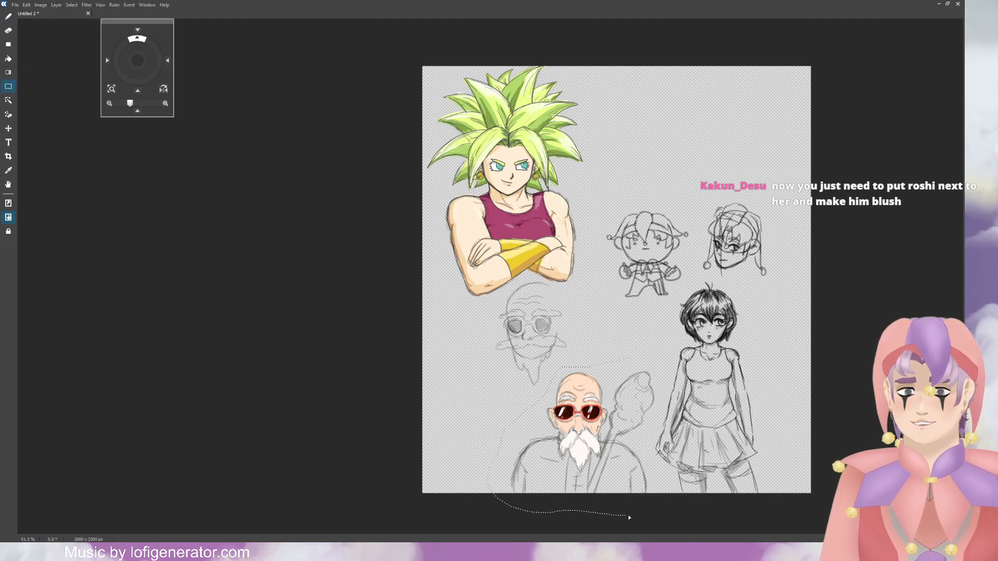
pyautogui.moveTo(636, 356); pyautogui.dragTo(636, 358)
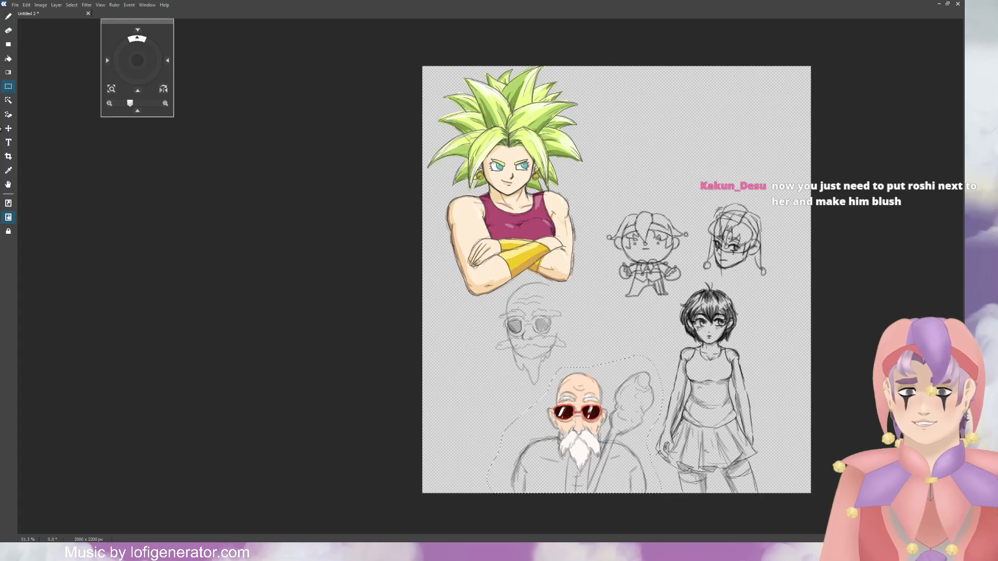
pyautogui.press('v')
pyautogui.moveTo(674, 457)
pyautogui.mouseDown()
pyautogui.moveTo(805, 229)
pyautogui.moveTo(794, 154)
pyautogui.mouseUp()
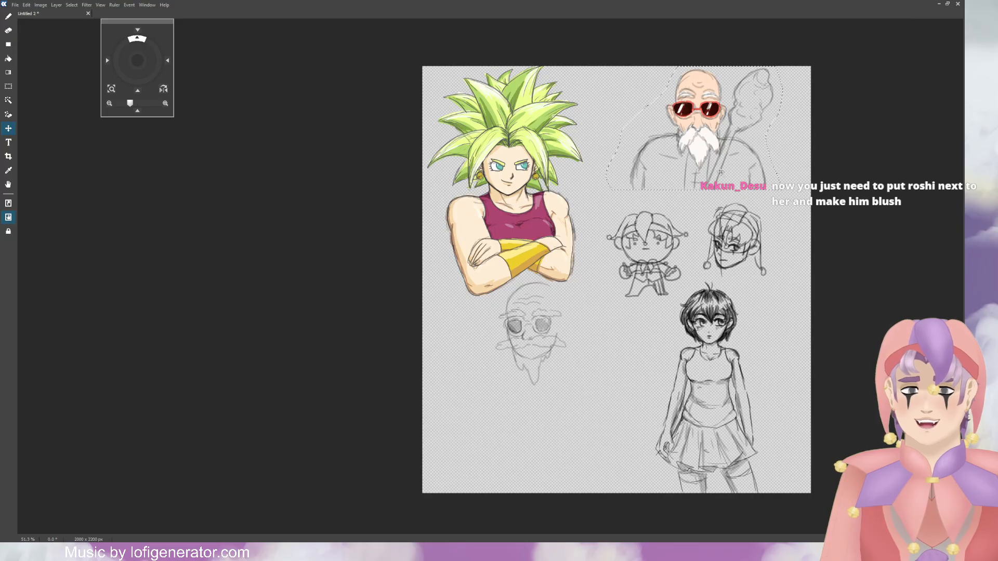
pyautogui.click(8, 87)
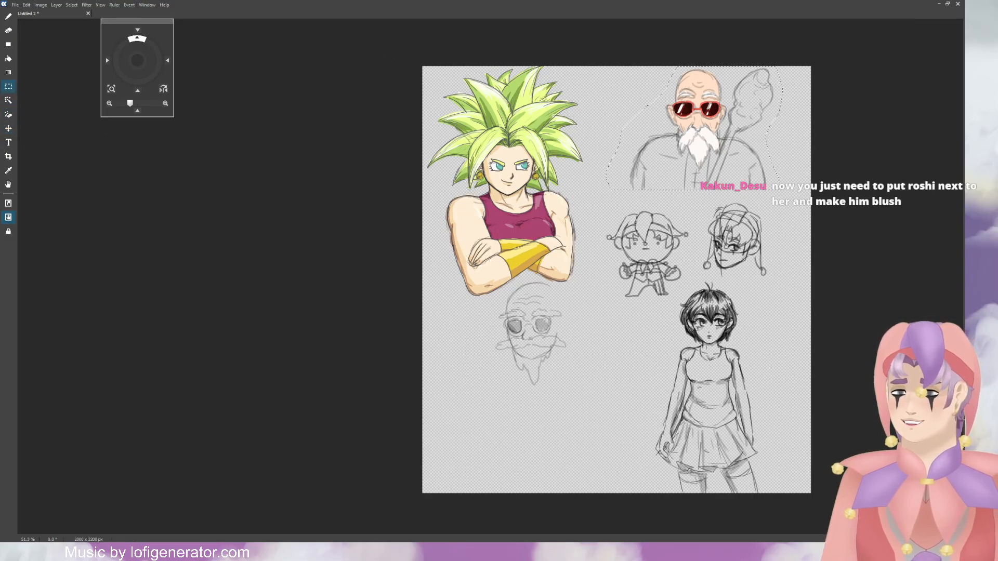
# Step: Dab small pink blush marks on the bearded man's cheeks, just below both lenses of his sunglasses
pyautogui.scroll(3, 722, 95)
pyautogui.scroll(4, 621, 104)
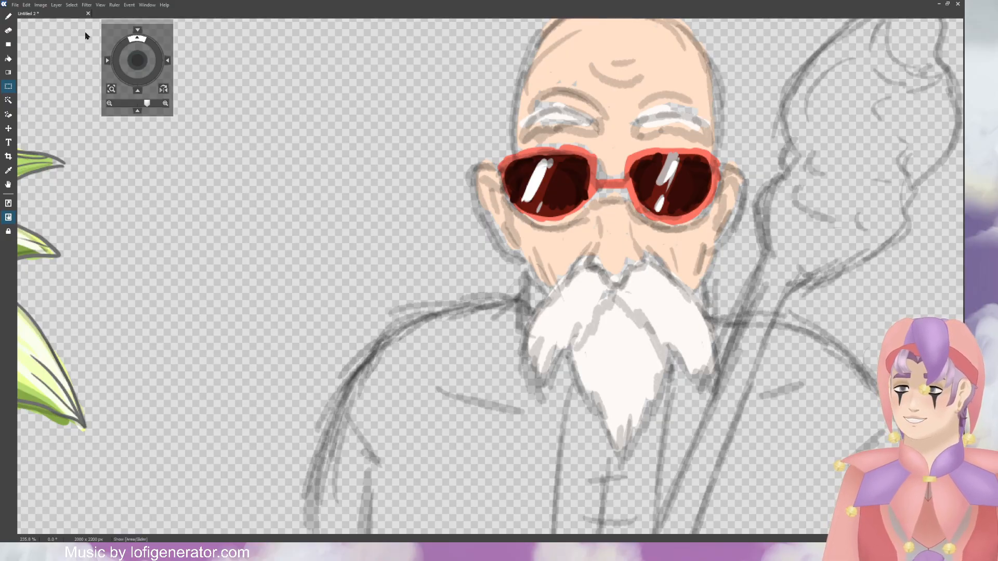
pyautogui.click(8, 16)
pyautogui.click(525, 220)
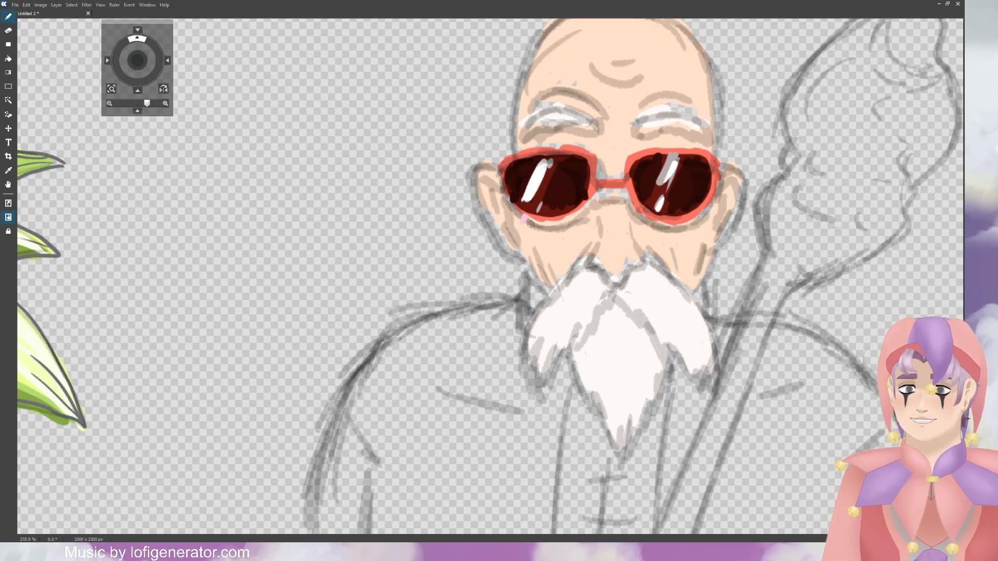
pyautogui.click(540, 222)
pyautogui.click(552, 221)
pyautogui.click(658, 225)
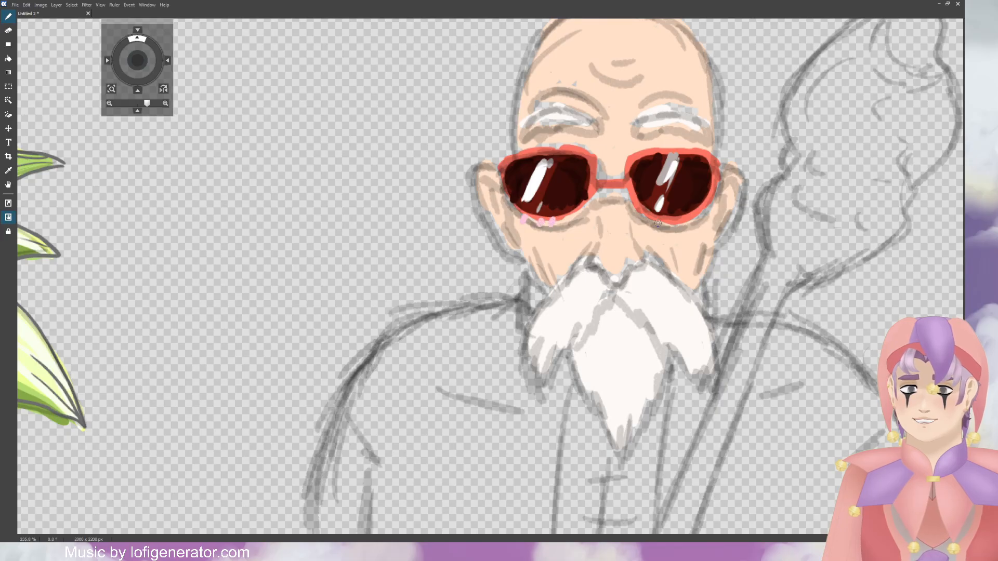
pyautogui.click(671, 227)
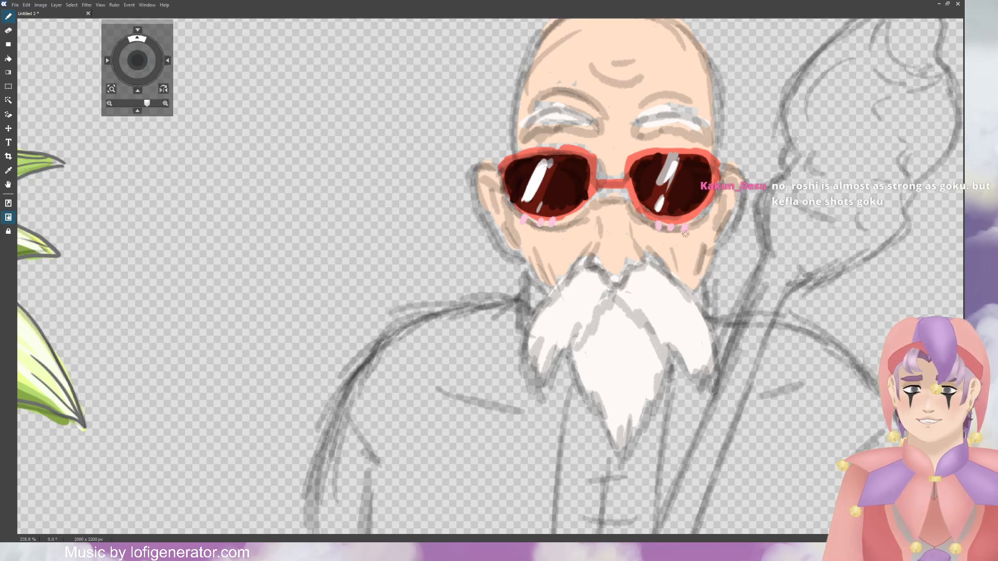
# Step: Lengthen the pink blush marks under both sunglass lenses into short slanted strokes
pyautogui.scroll(-5, 685, 234)
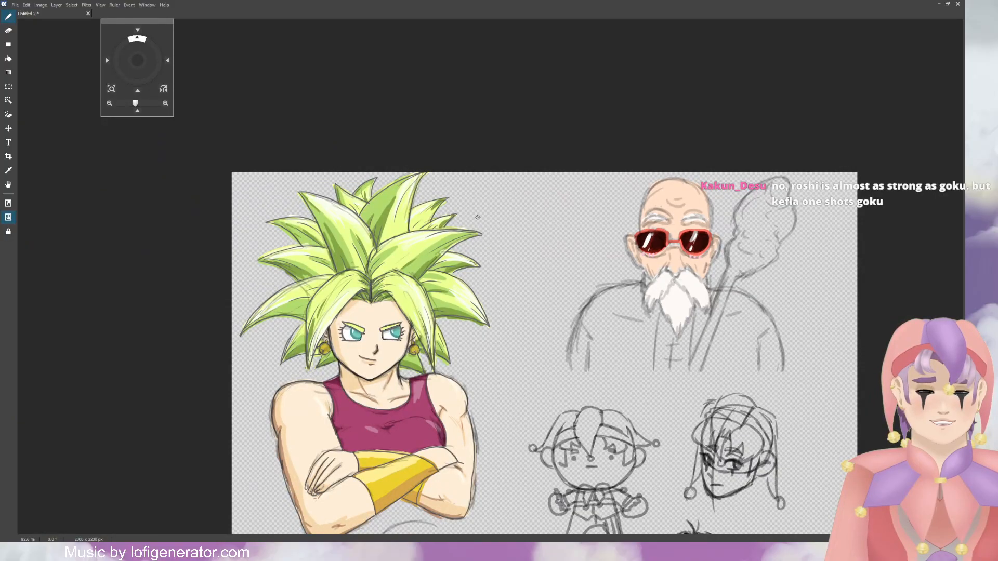
pyautogui.moveTo(137, 60); pyautogui.dragTo(132, 44)
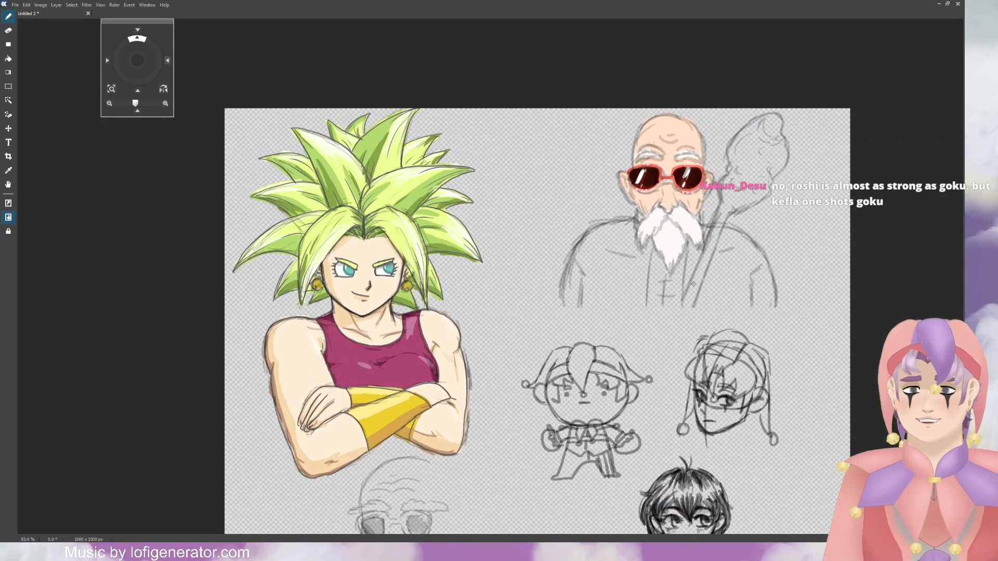
pyautogui.scroll(5, 658, 178)
pyautogui.scroll(2, 658, 178)
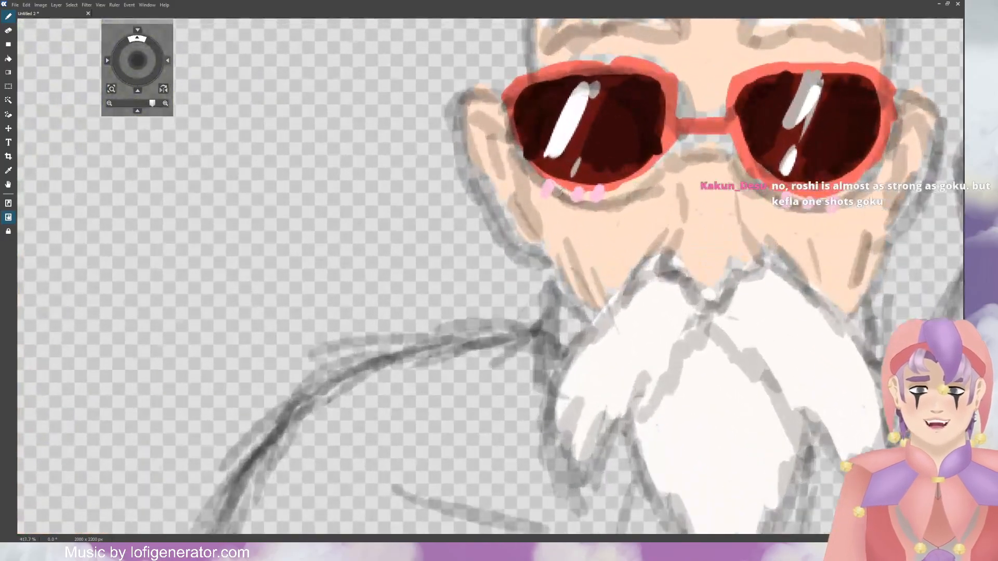
pyautogui.moveTo(548, 186)
pyautogui.mouseDown()
pyautogui.moveTo(541, 205)
pyautogui.moveTo(590, 210)
pyautogui.mouseUp()
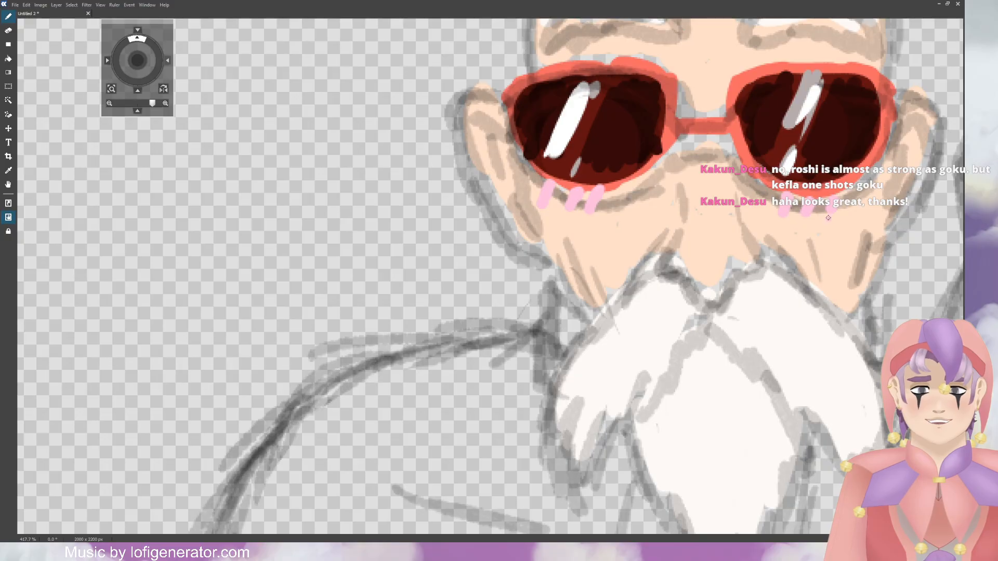
pyautogui.scroll(-8, 829, 215)
pyautogui.scroll(-2, 741, 229)
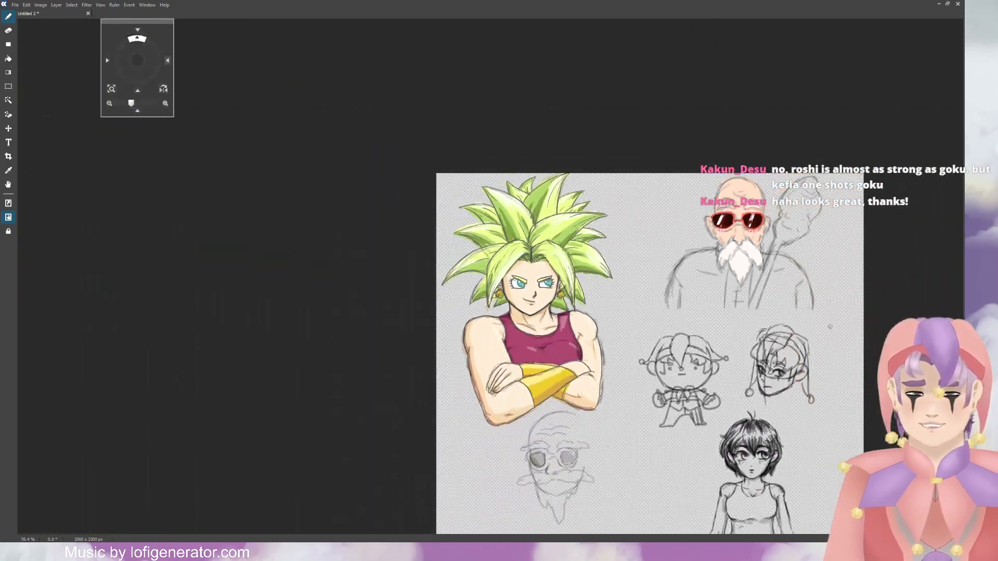
pyautogui.scroll(4, 855, 344)
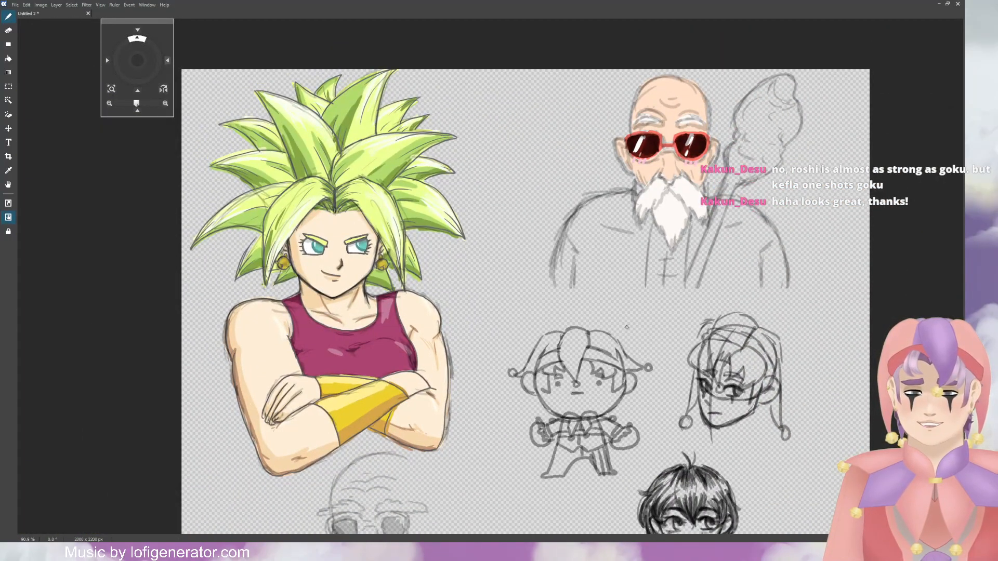